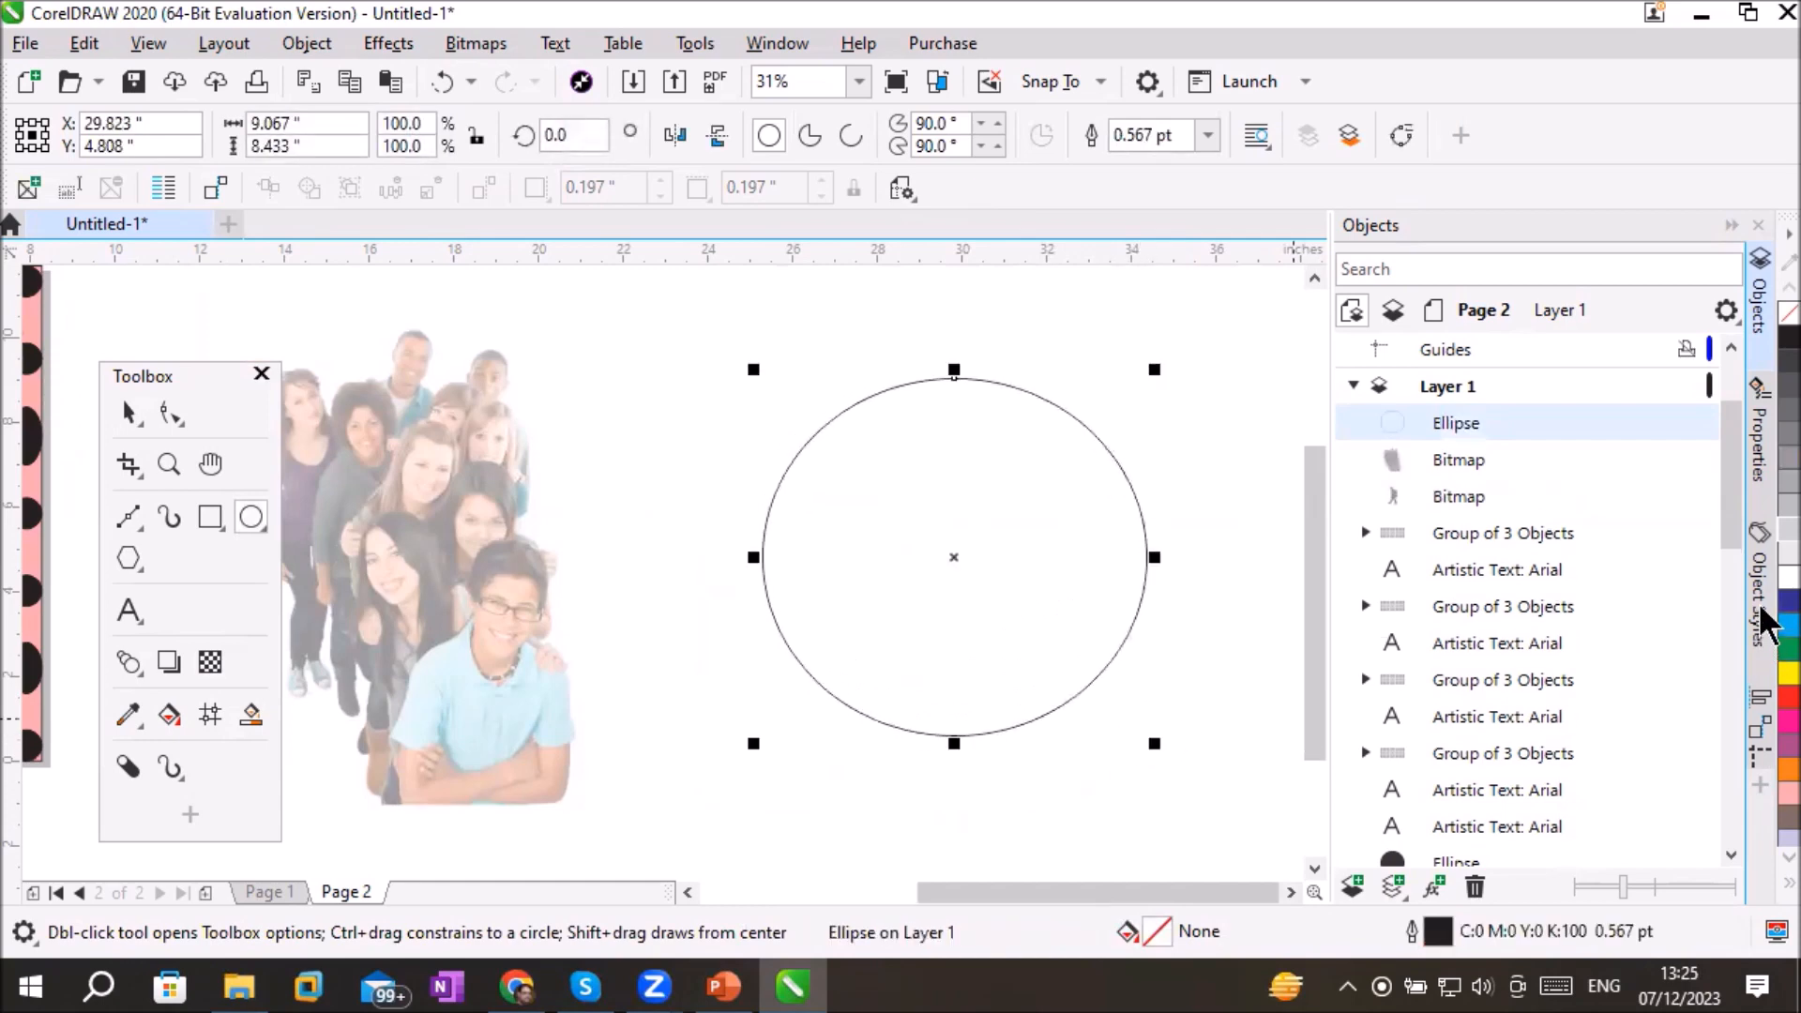
Step: Fill the ellipse with blue and remove the transparency from the group photo
left_click(1788, 601)
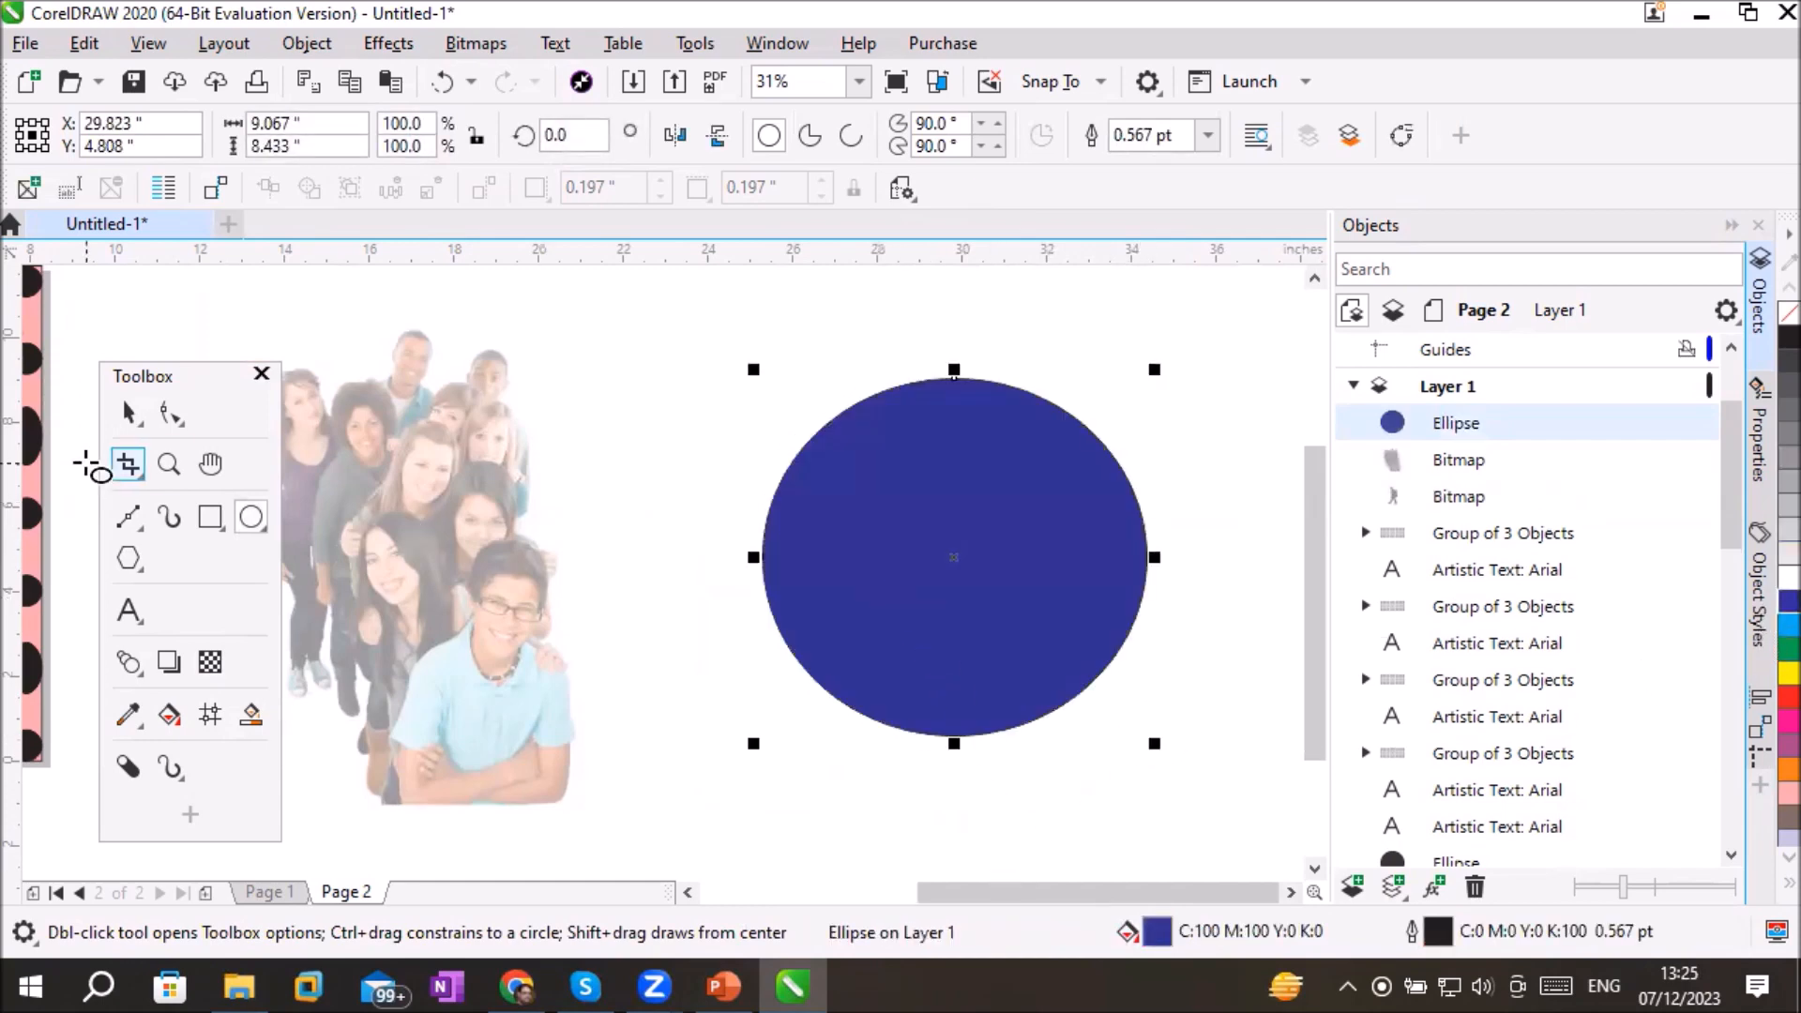
left_click(134, 420)
left_click(394, 503)
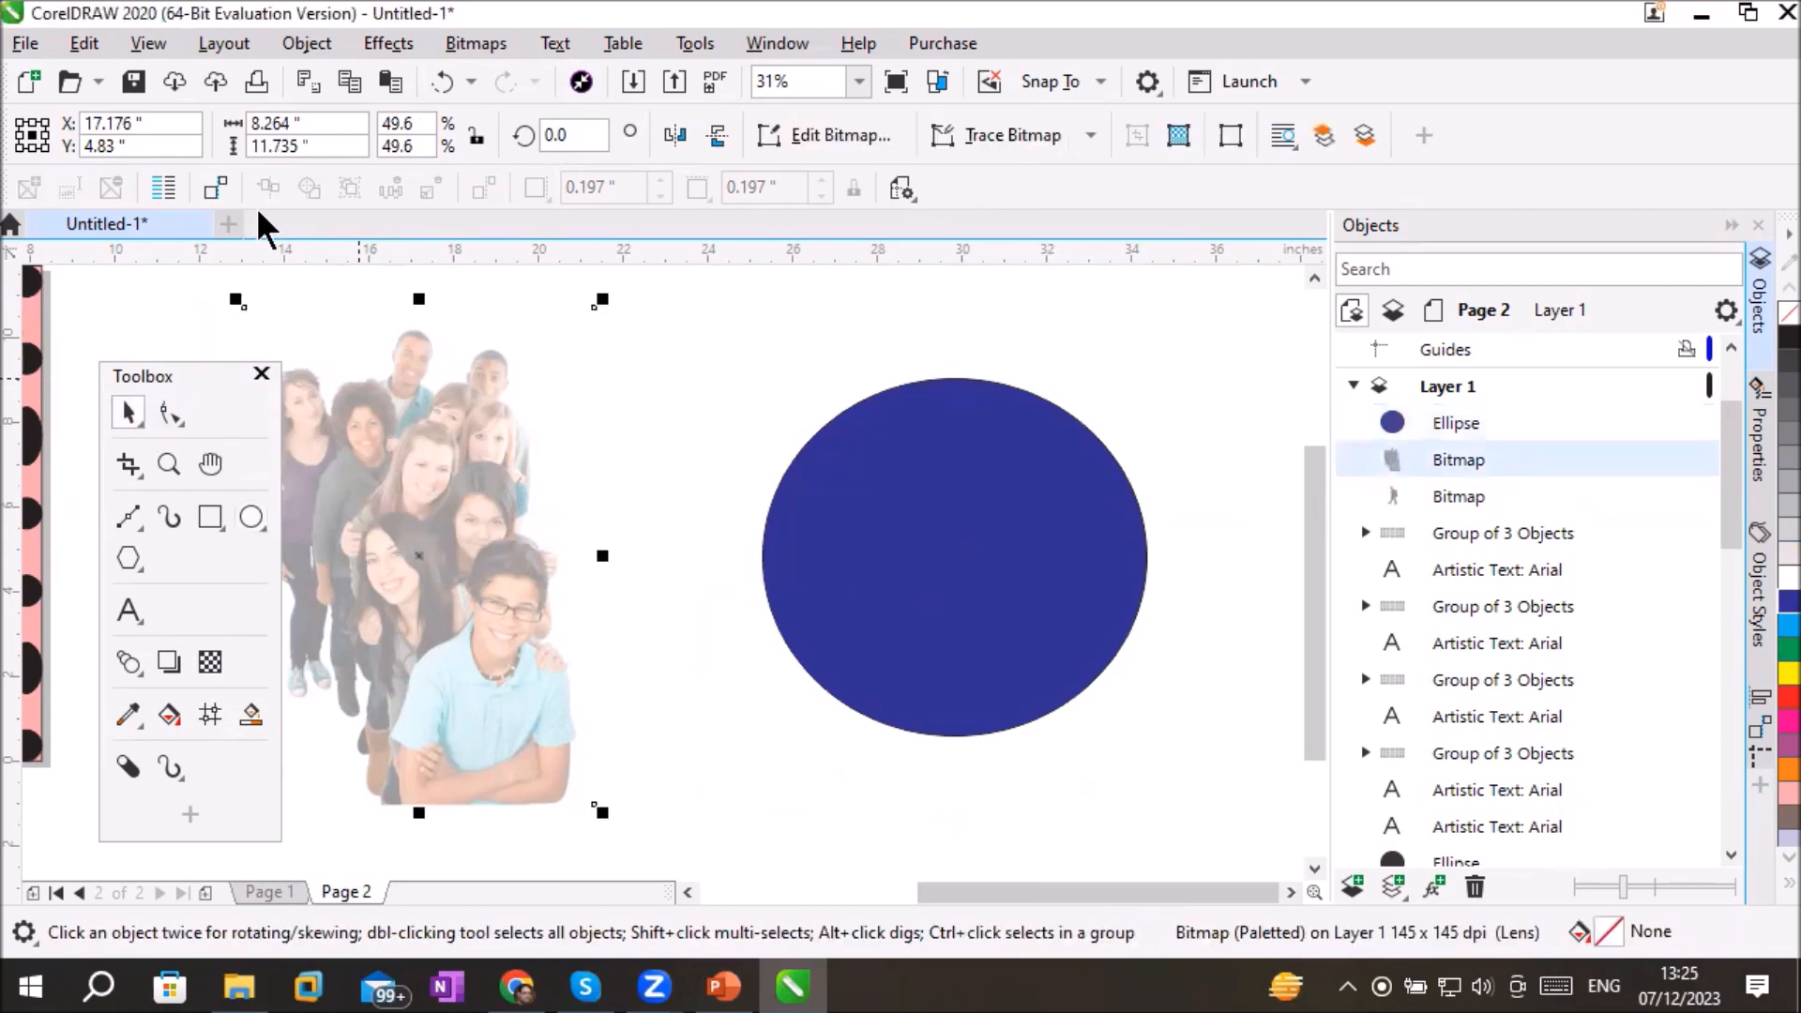
left_click(215, 660)
left_click(27, 136)
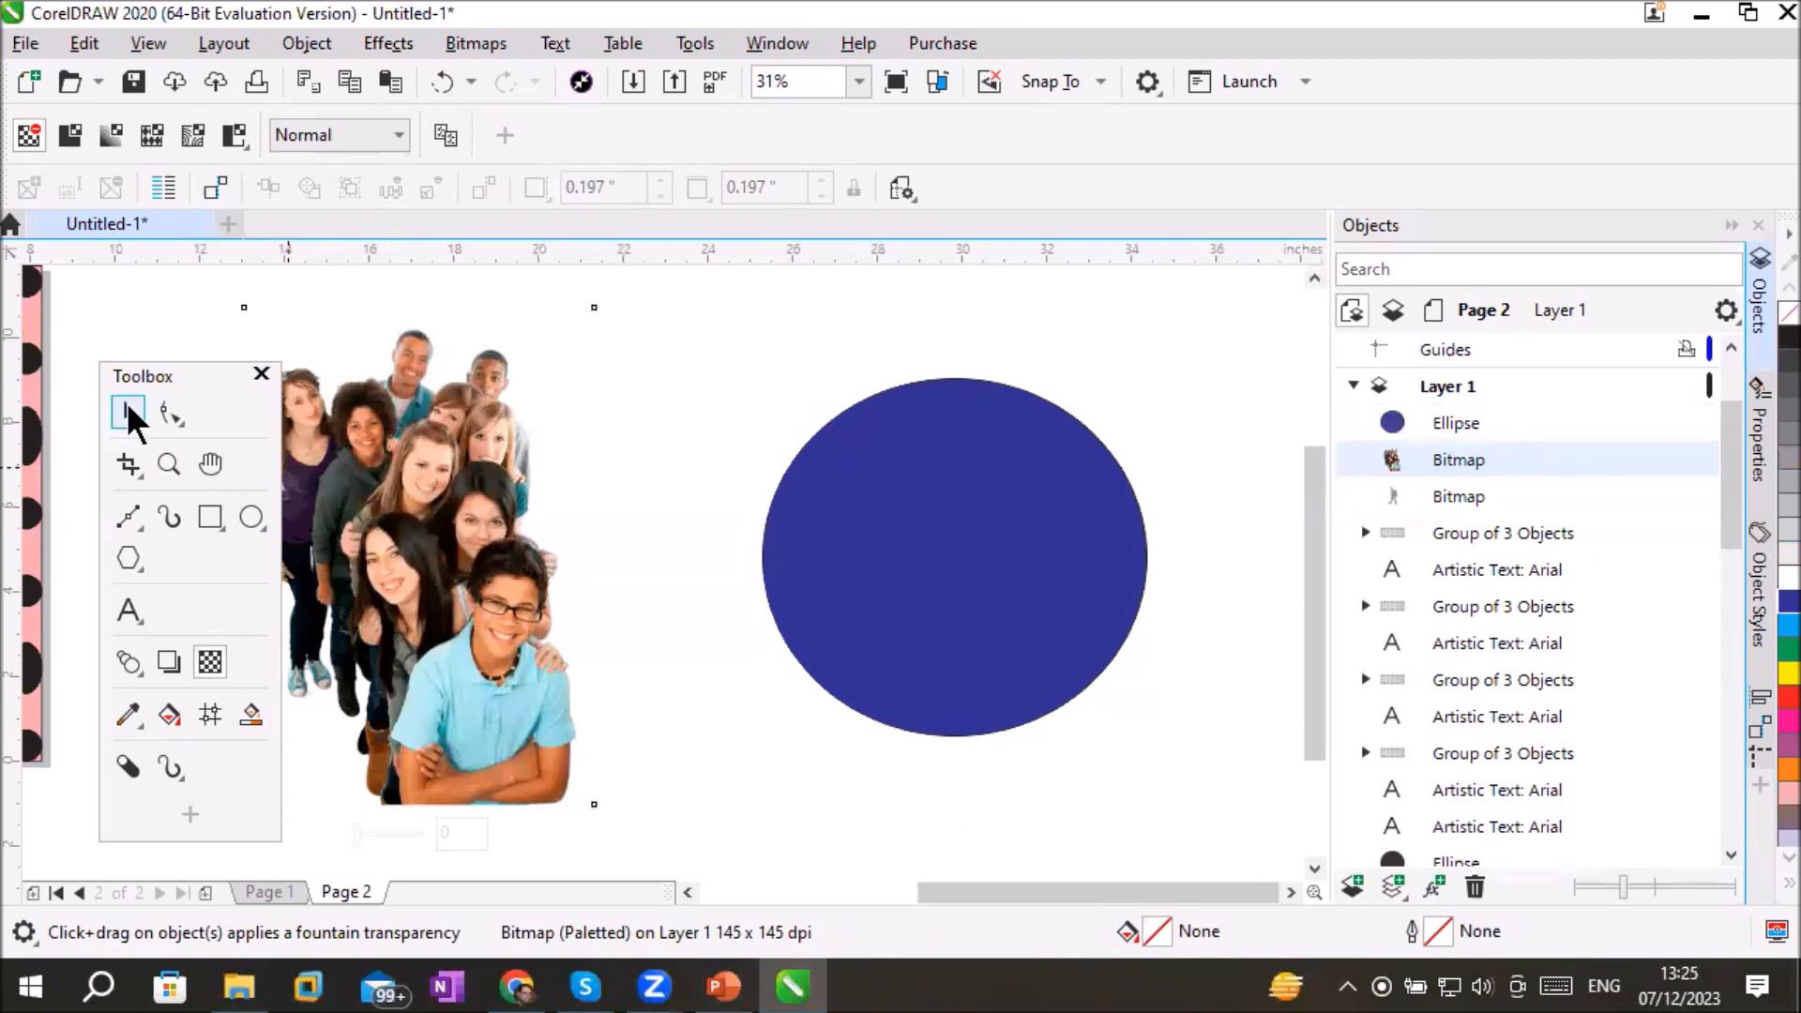
Step: Move the group photo behind the ellipse and adjust its height from its lower edge
left_click(130, 413)
left_click_drag(398, 486, 937, 471)
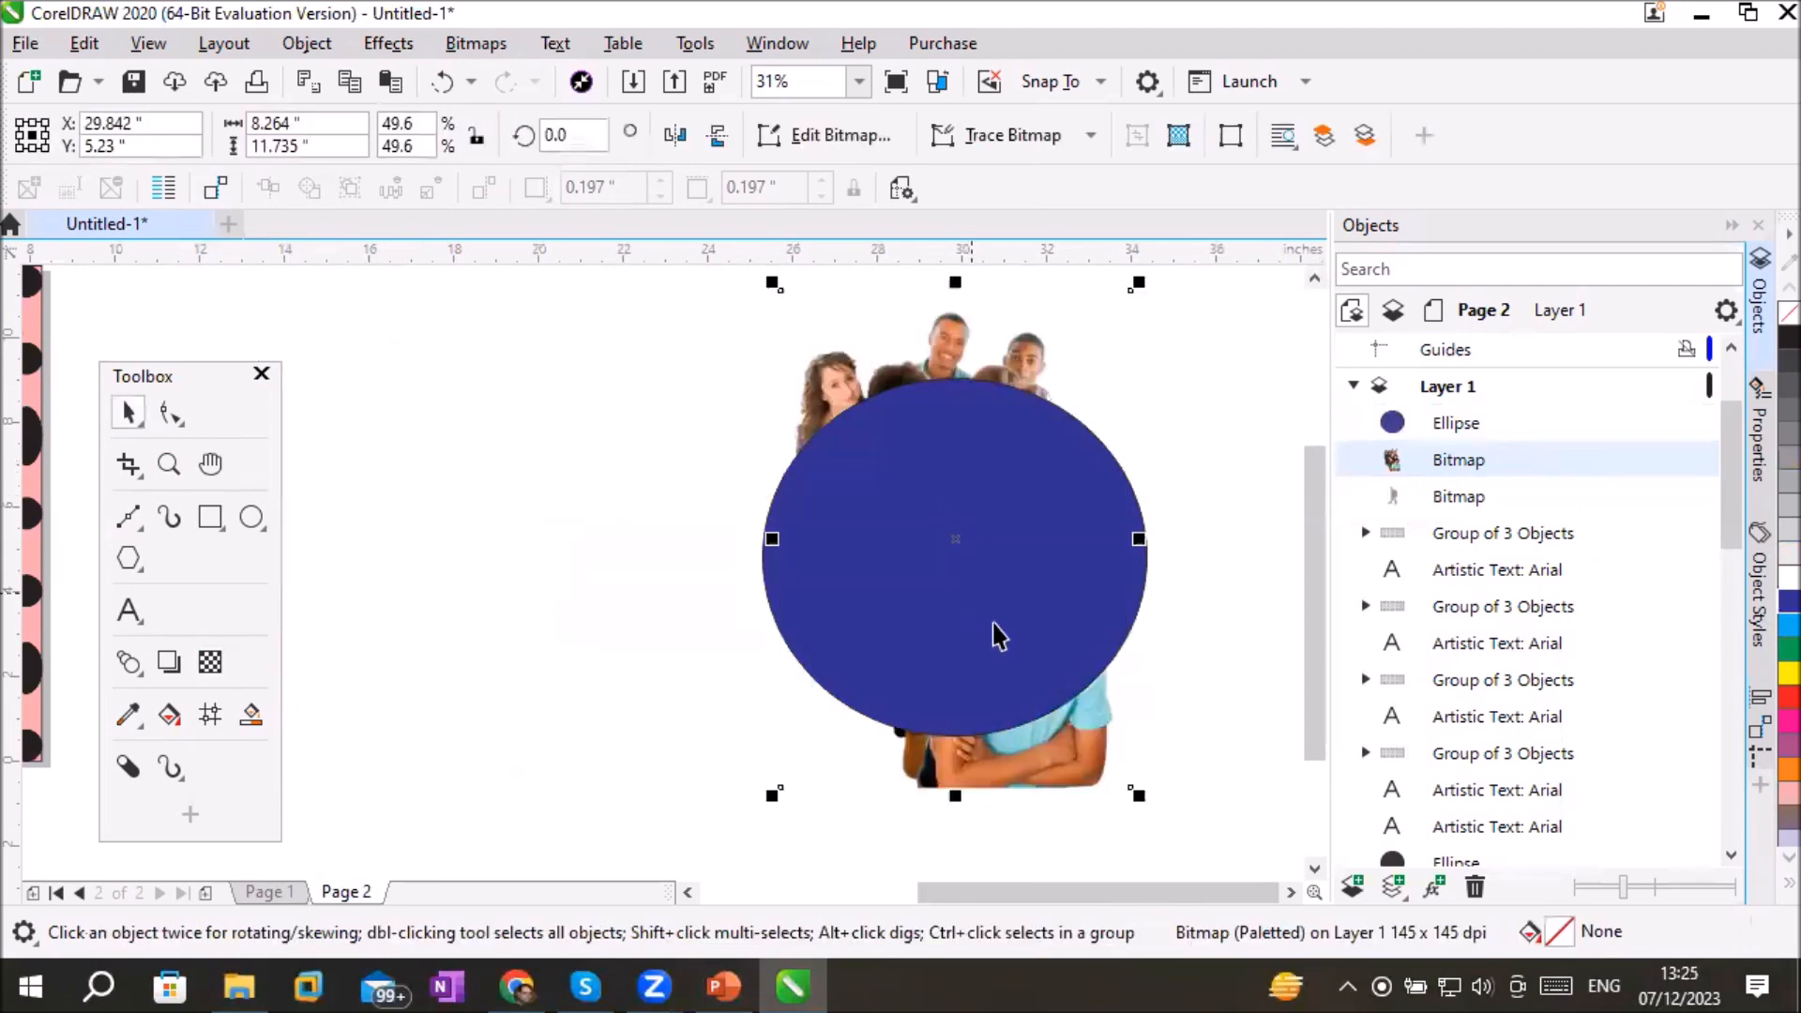
left_click_drag(955, 796, 947, 871)
left_click(981, 596)
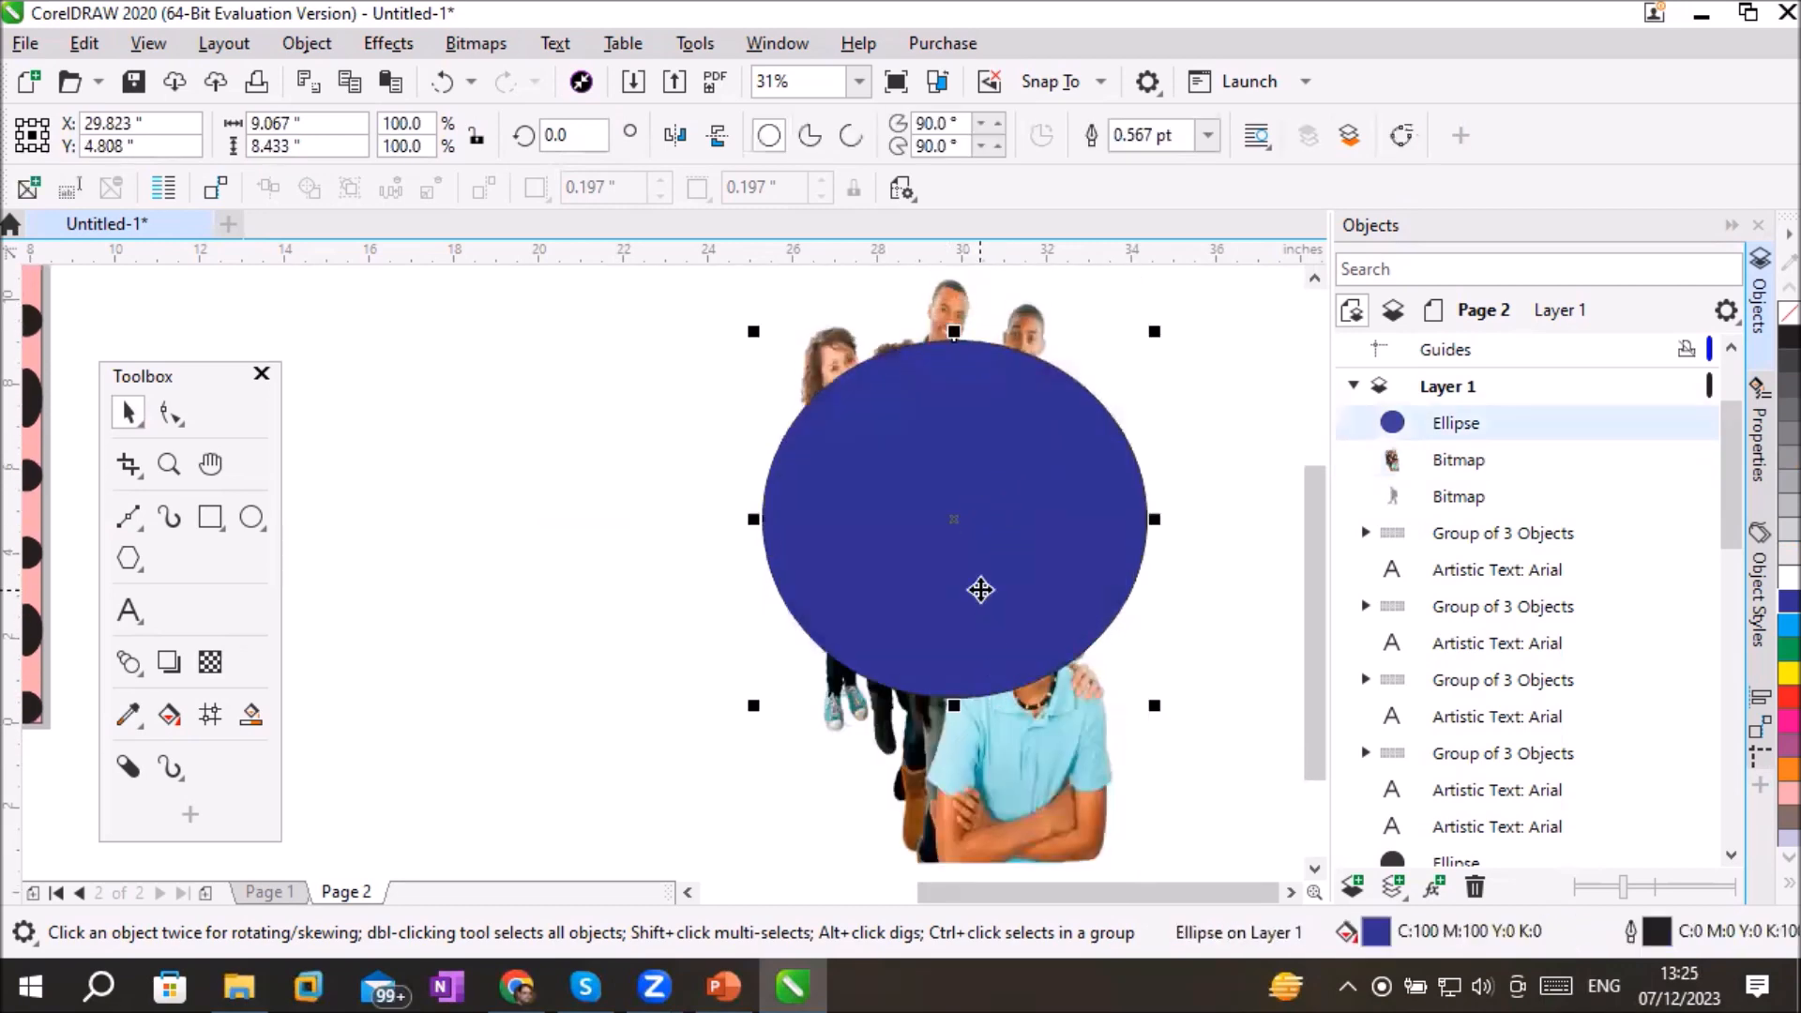
left_click(1037, 816)
left_click_drag(955, 871, 955, 719)
Step: Reposition the ellipse over the group photo and stretch it to about 11.03 inches tall so it covers most of the people
left_click_drag(946, 451, 942, 395)
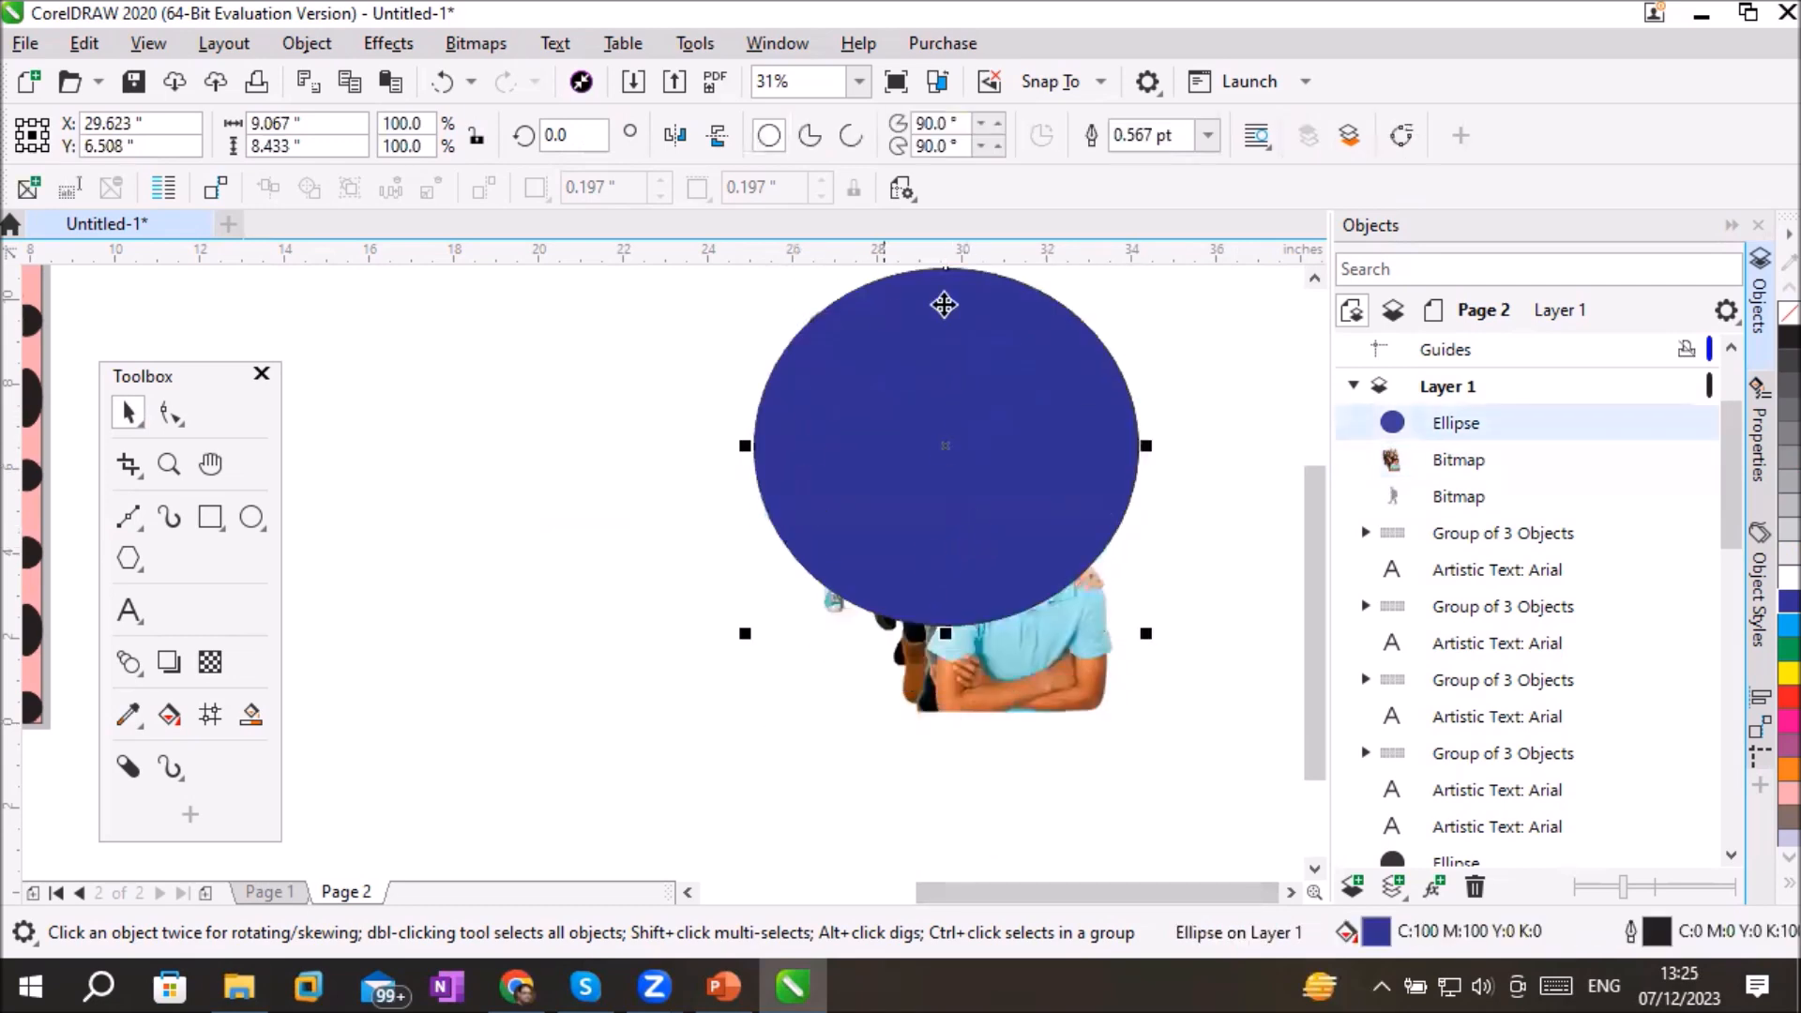
left_click_drag(947, 630, 957, 737)
left_click_drag(997, 556, 1015, 554)
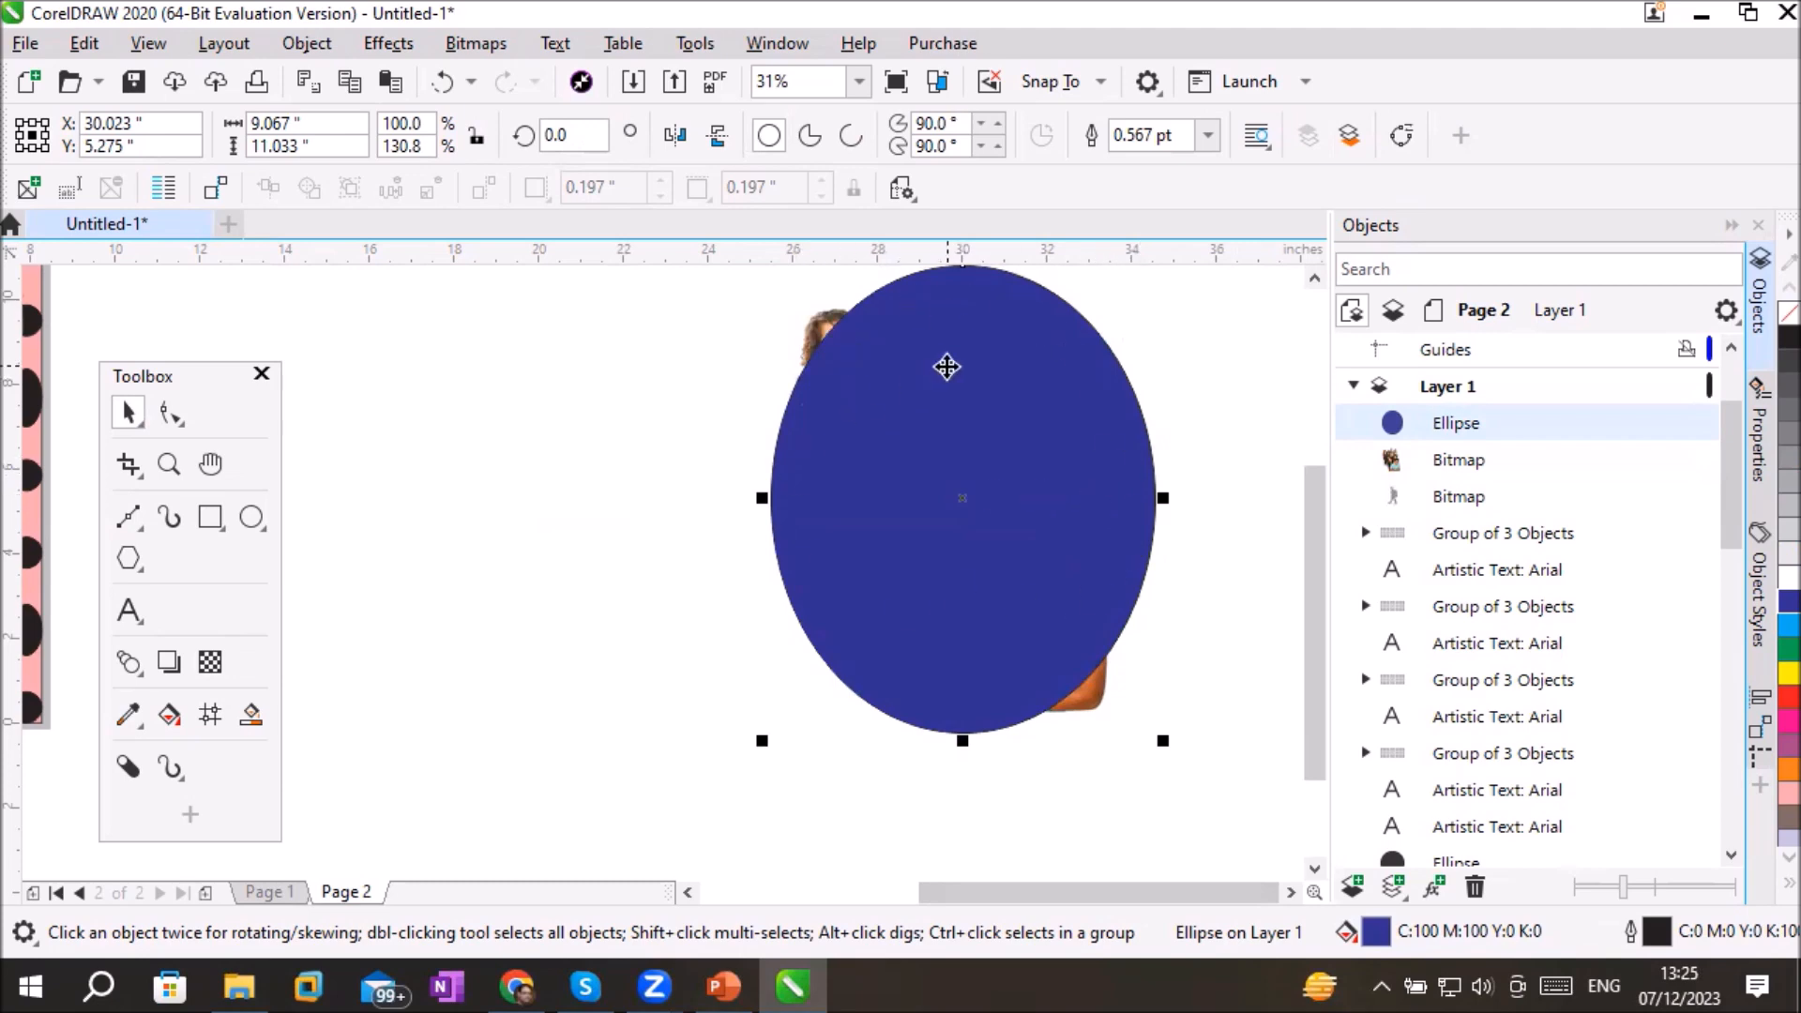
Step: Set the ellipse's outline width to 16 pt and fill it with red
left_click(1207, 135)
left_click(1147, 354)
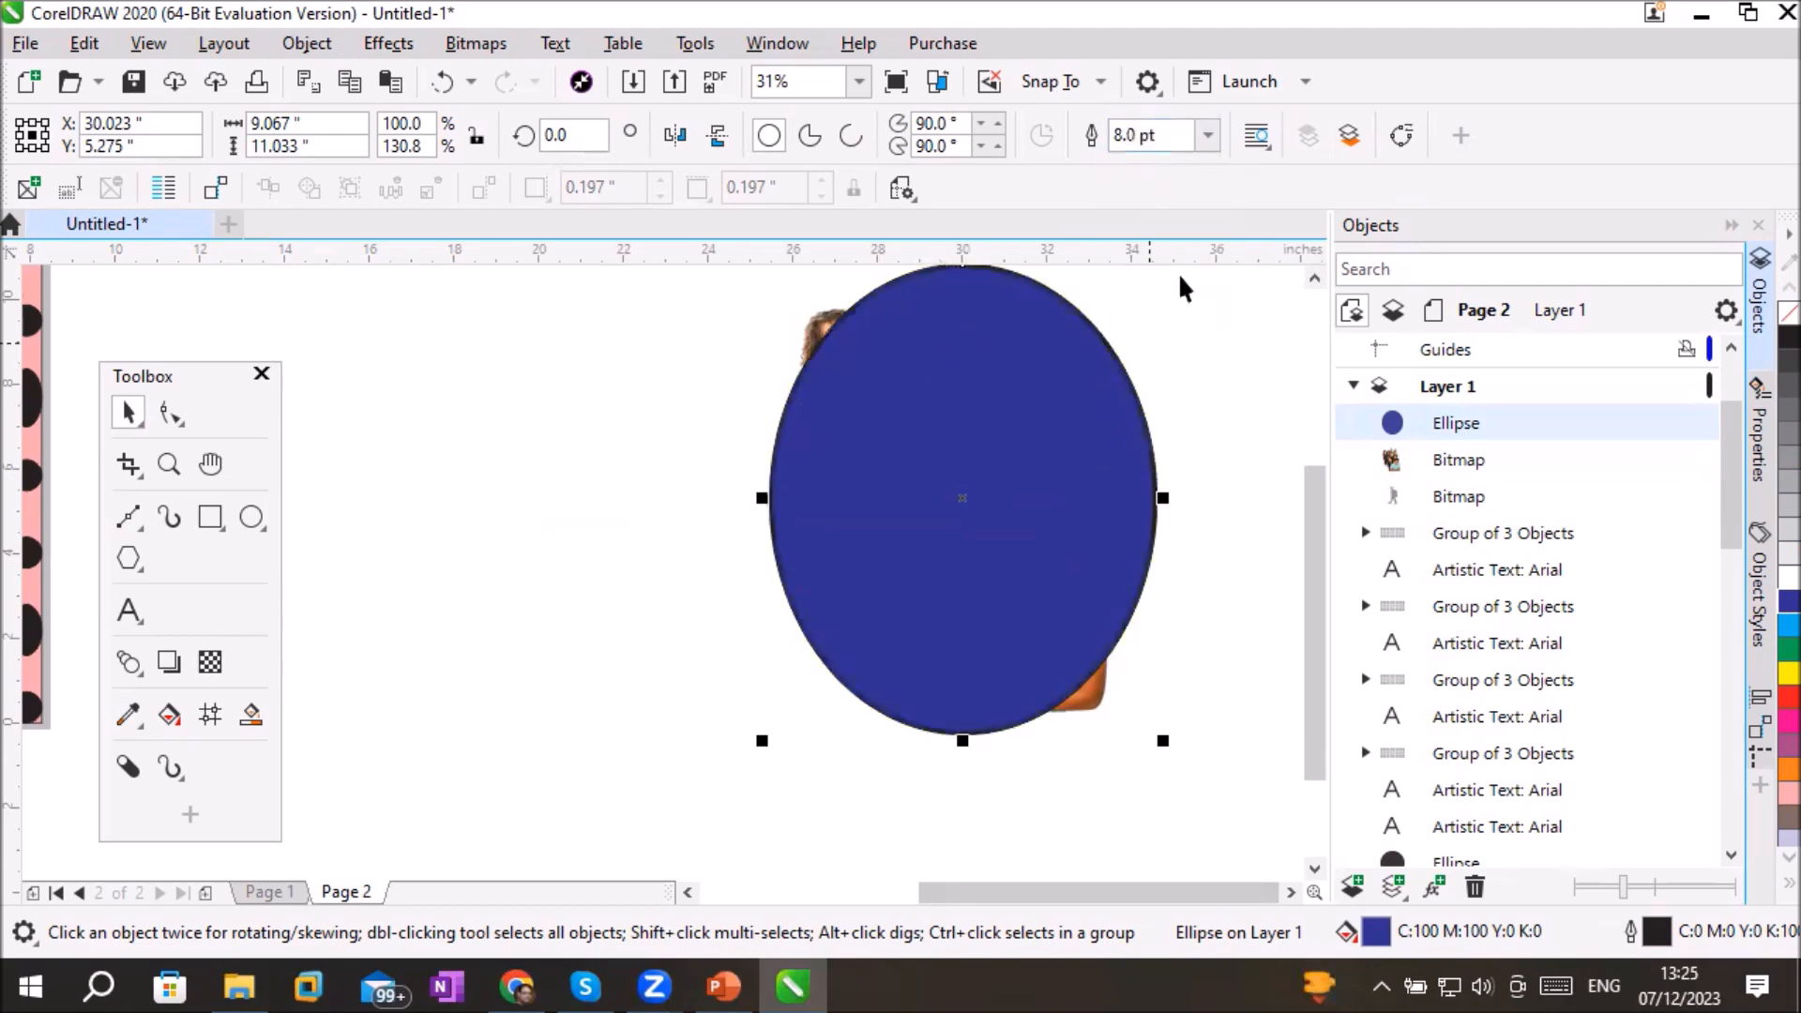
left_click(1210, 134)
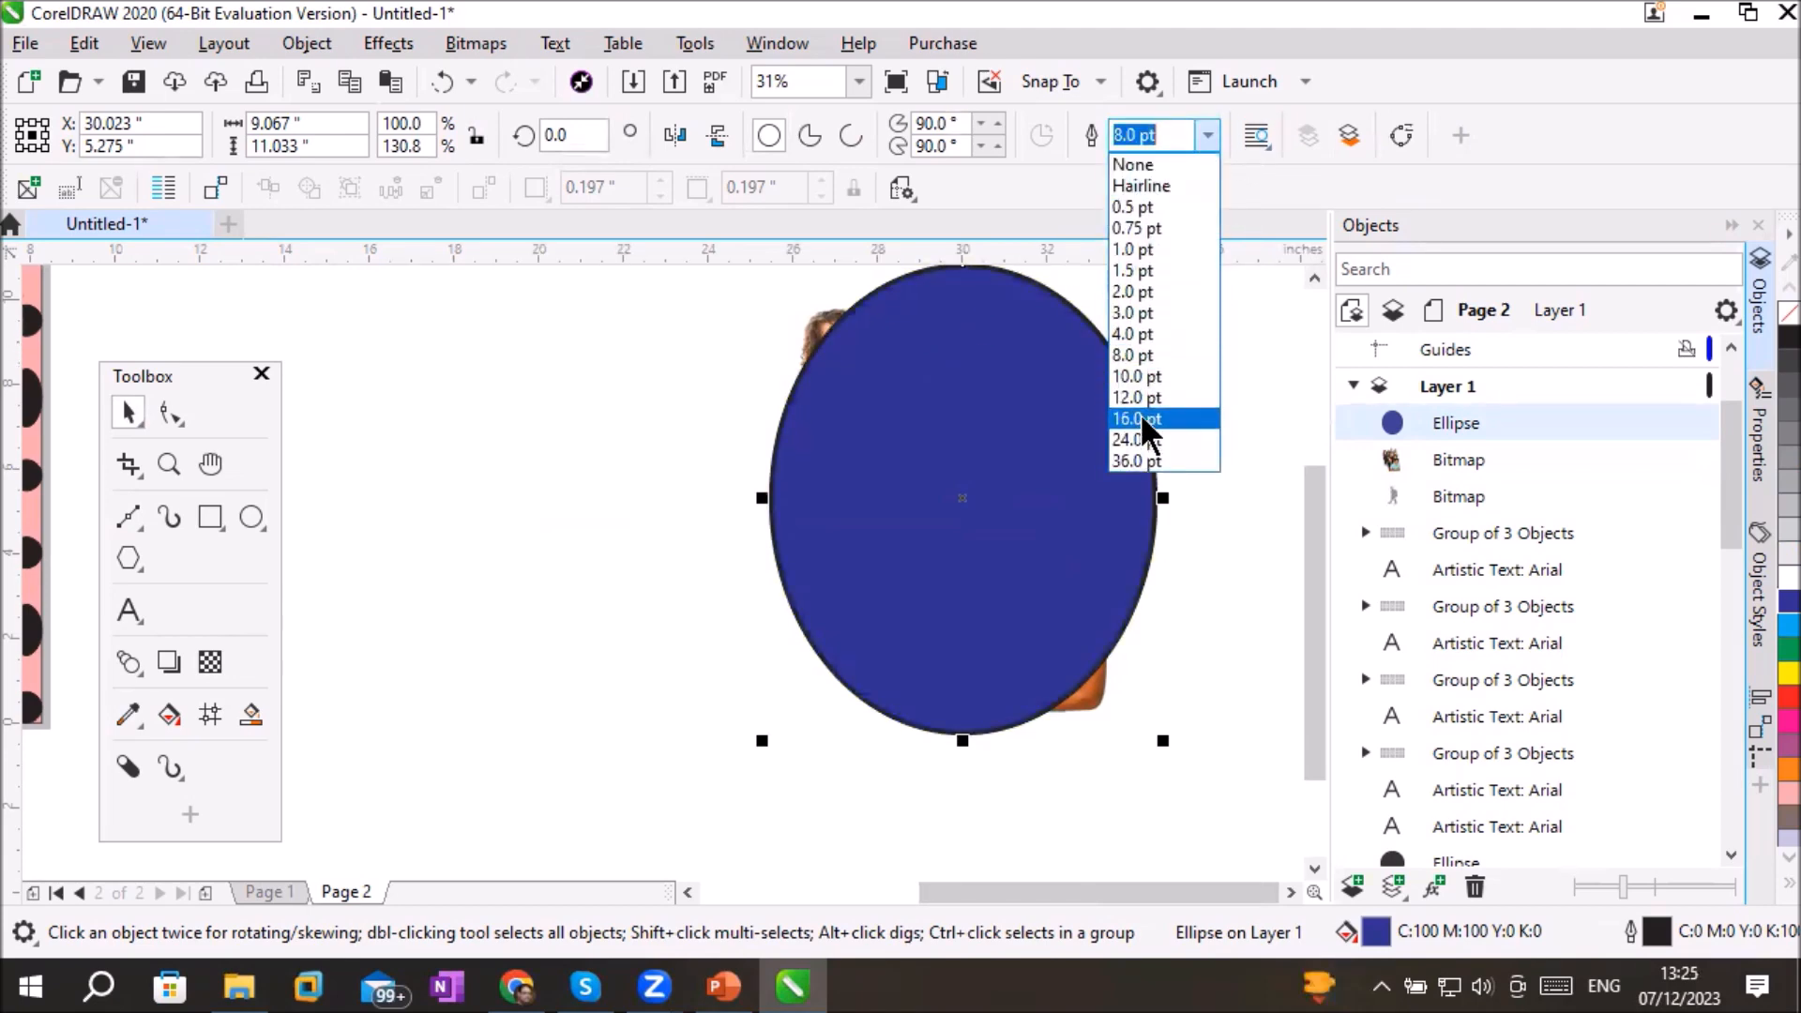
left_click(1142, 416)
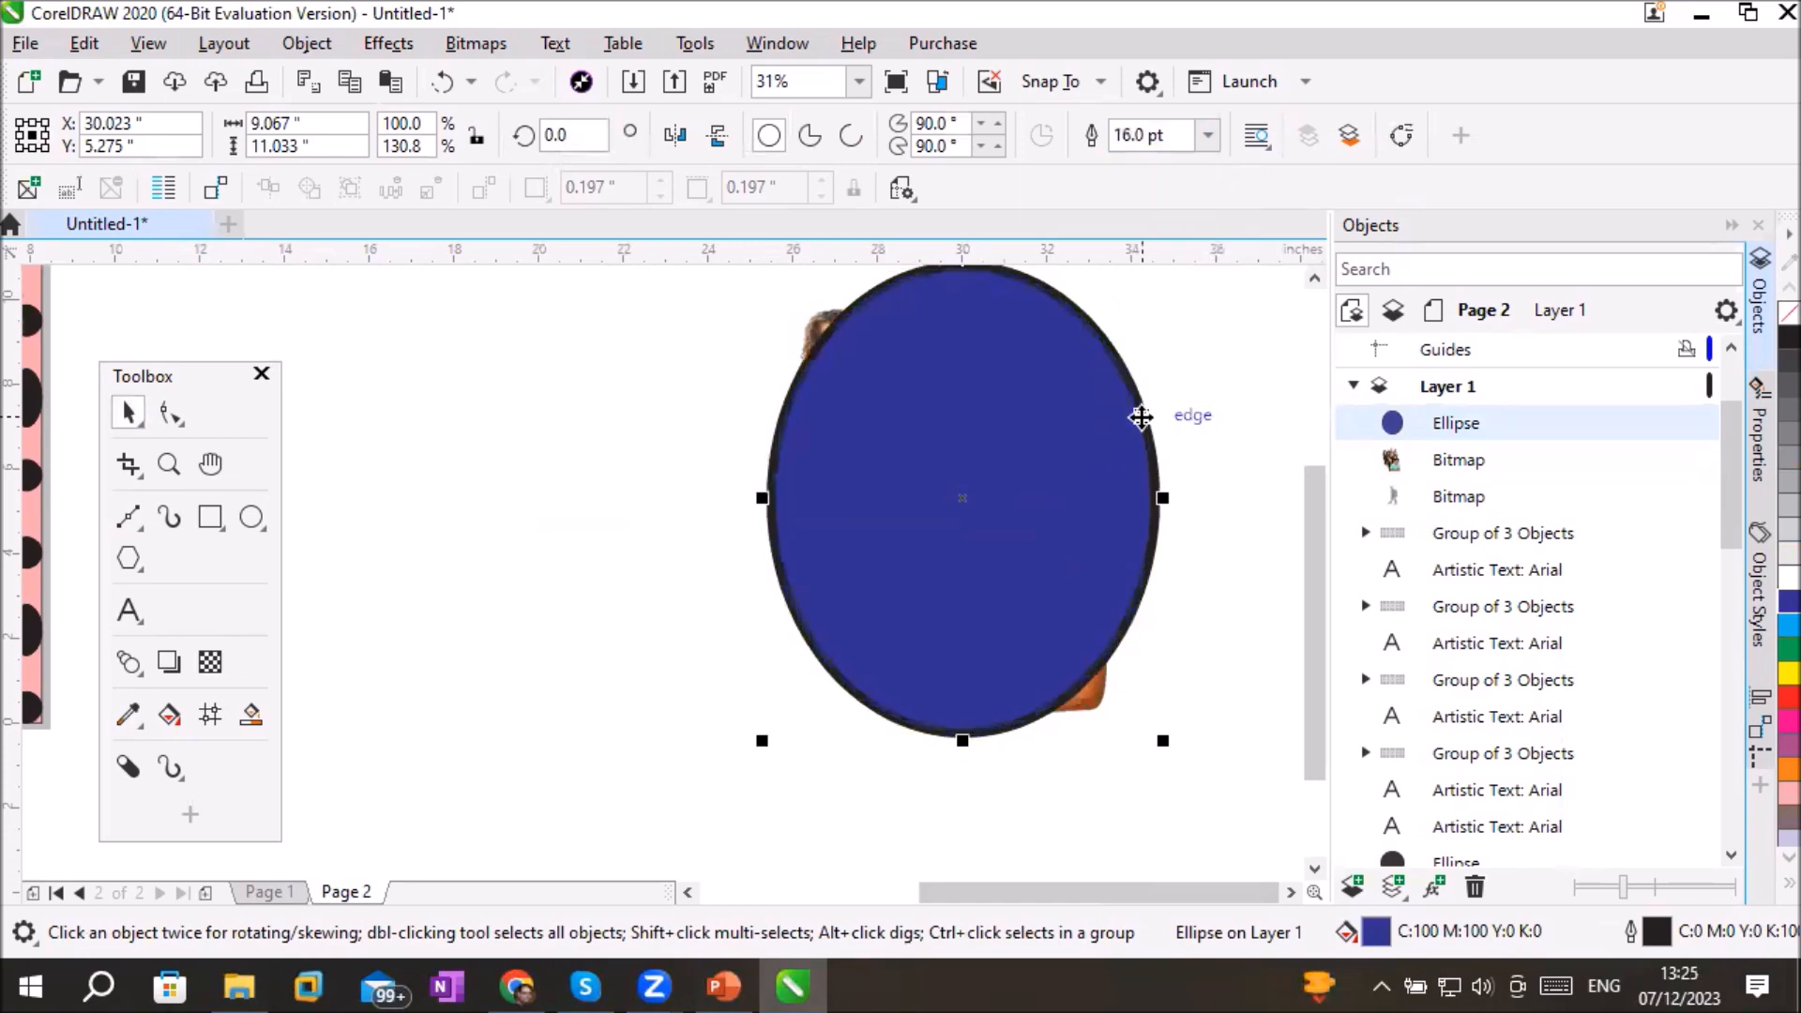
left_click(1789, 697)
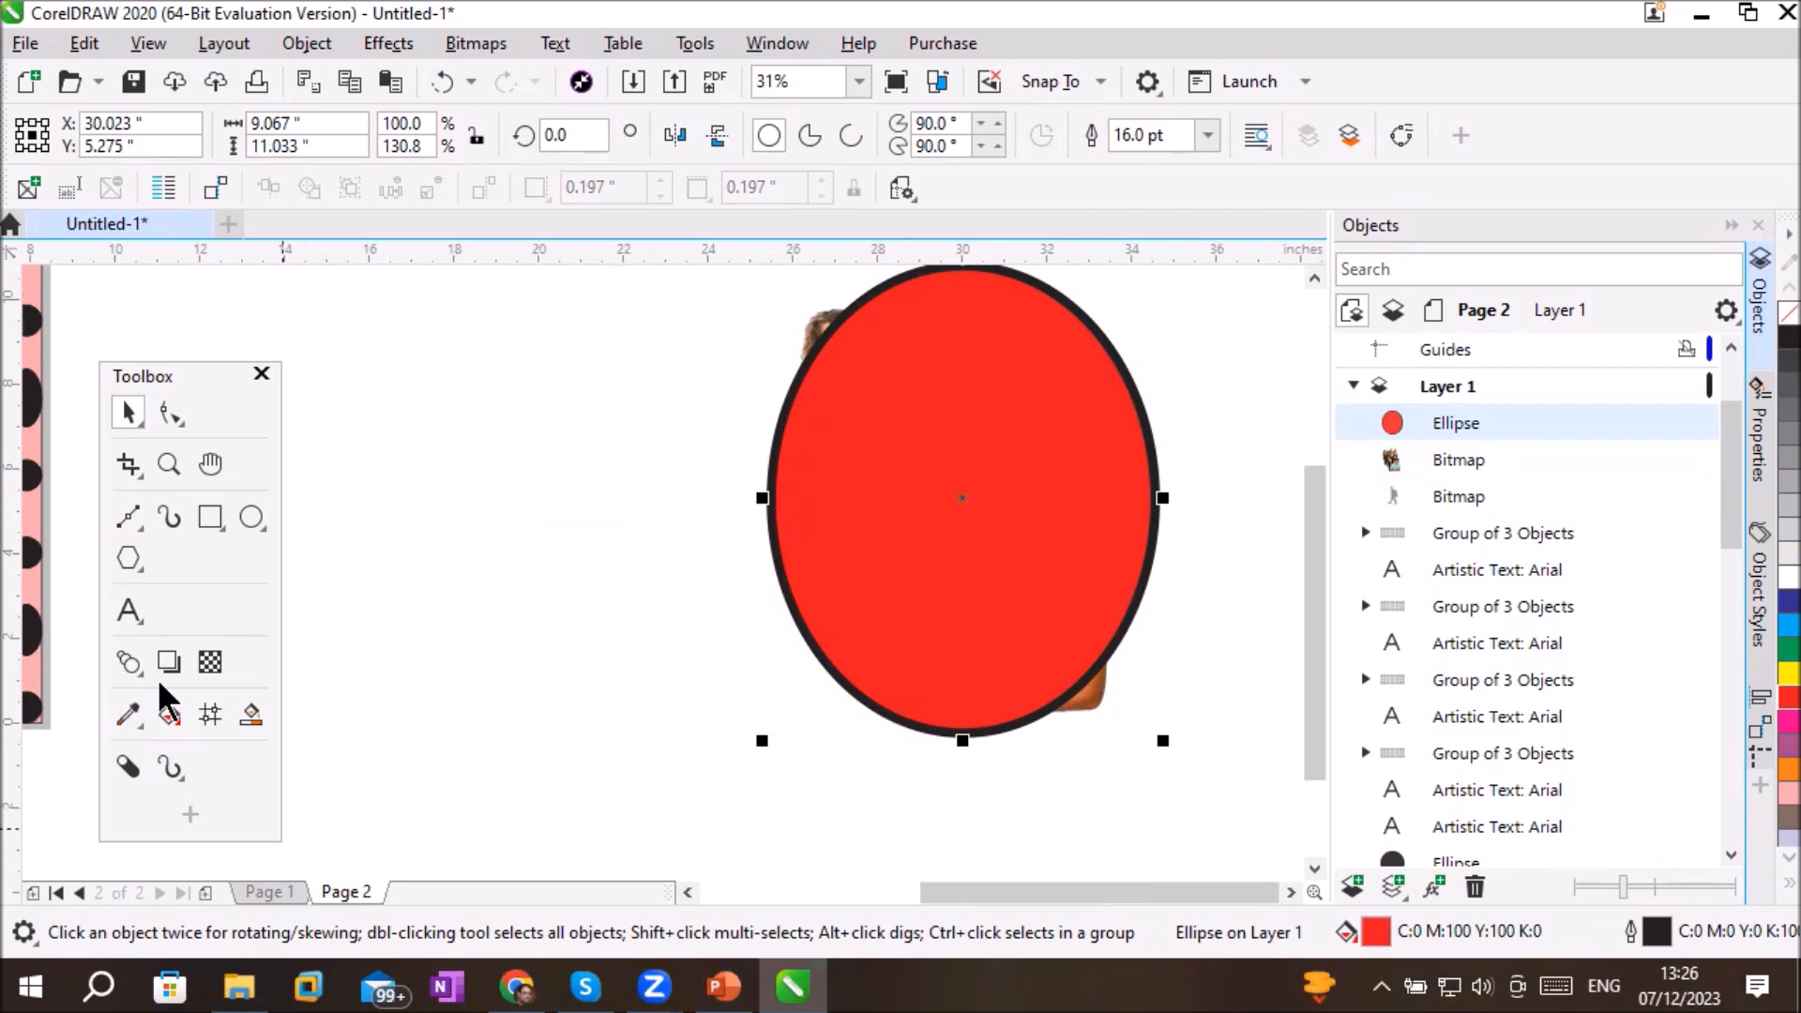
Step: Apply a uniform transparency of 50 to the red ellipse
left_click(209, 662)
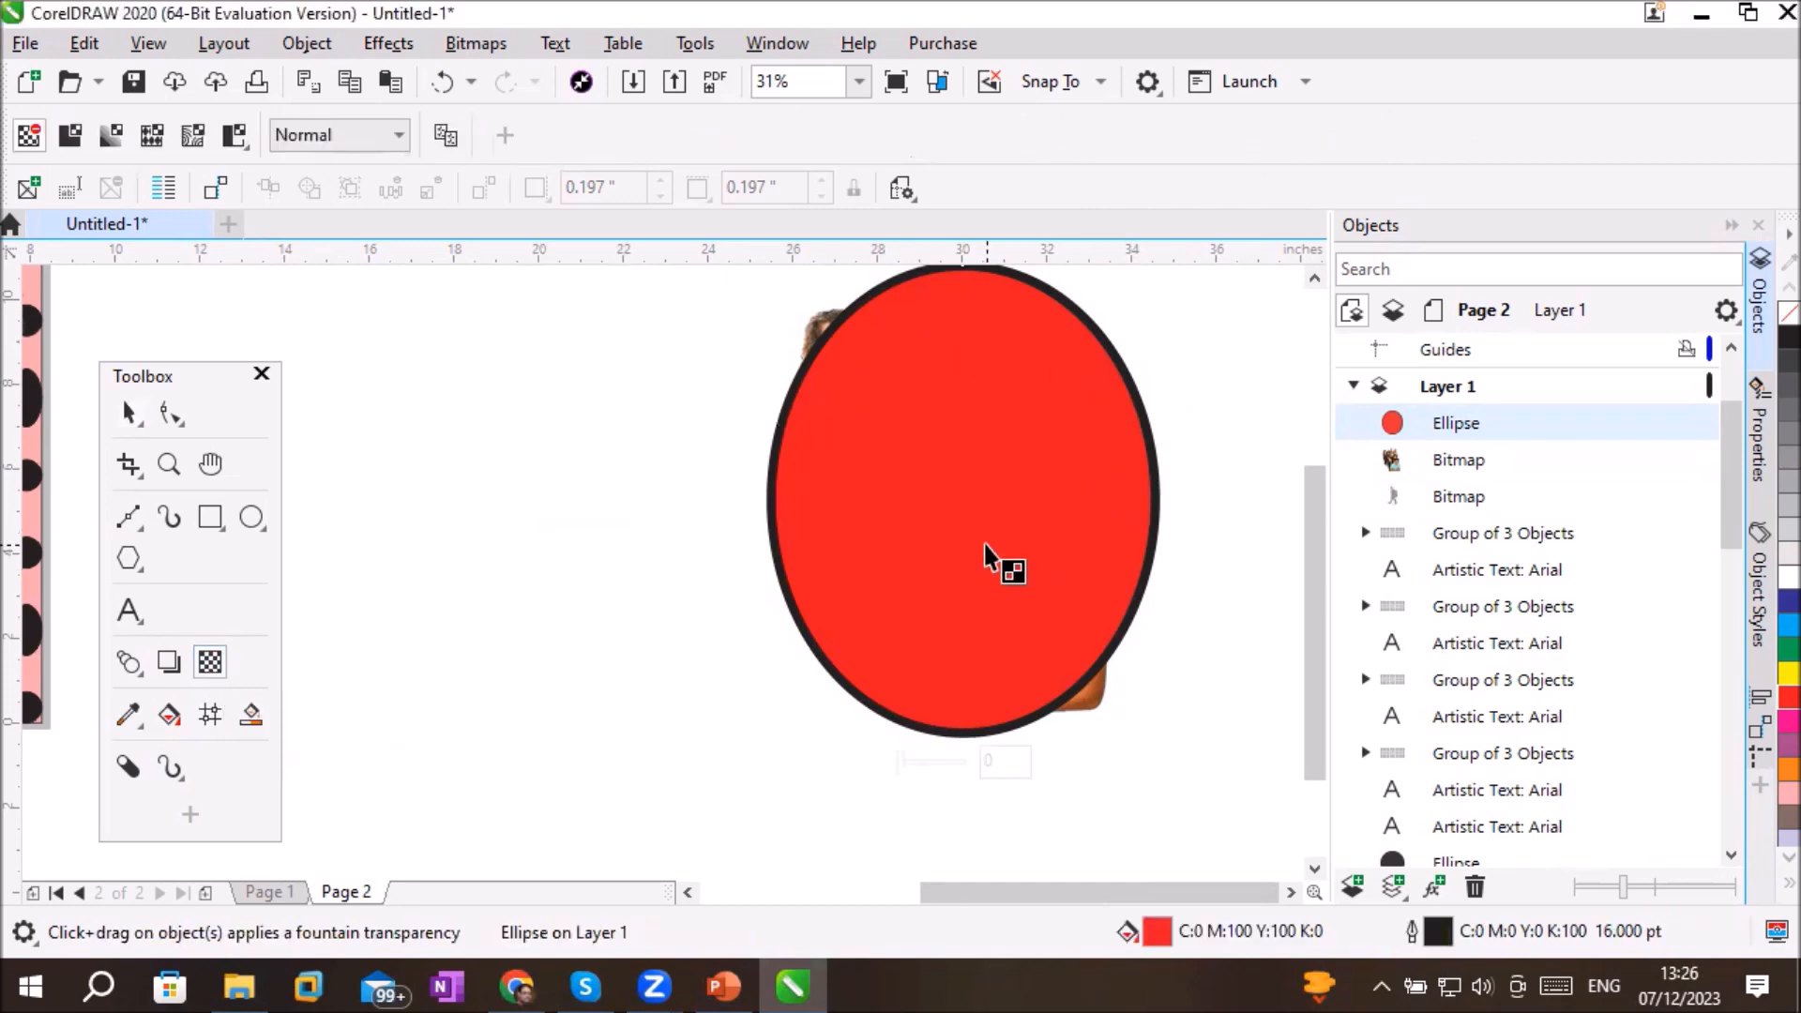
left_click(65, 133)
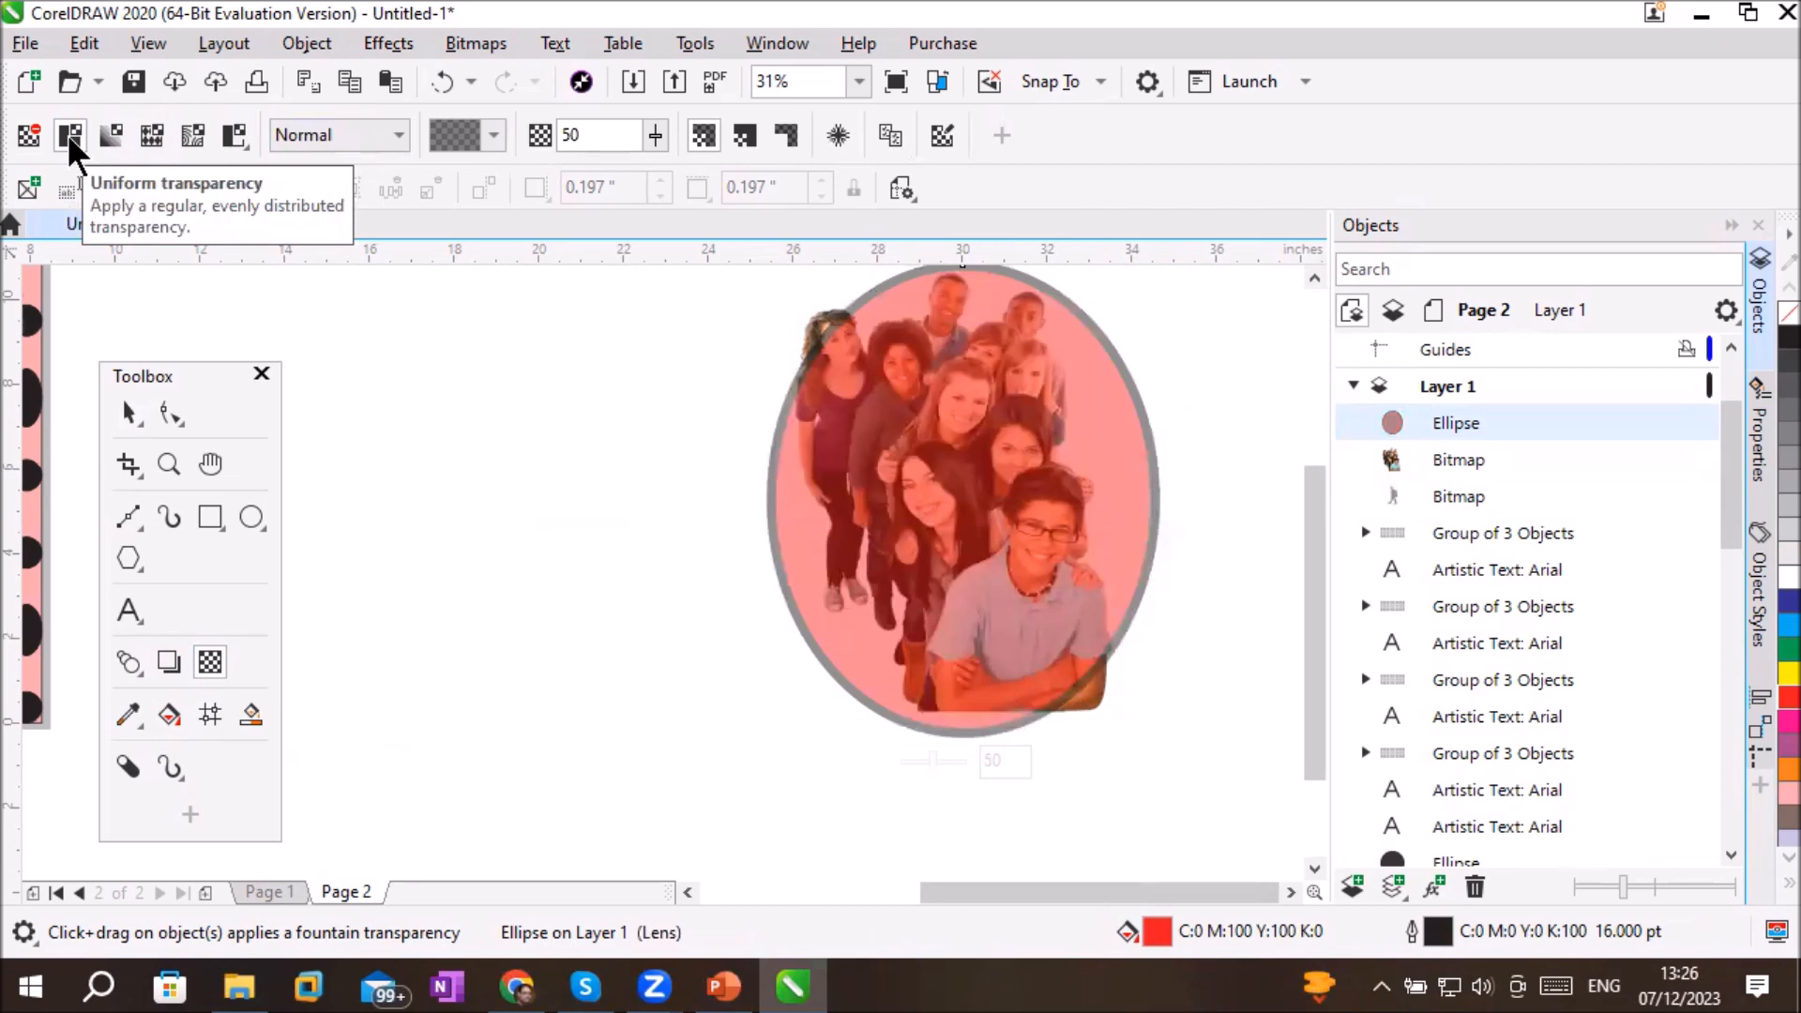
left_click(602, 134)
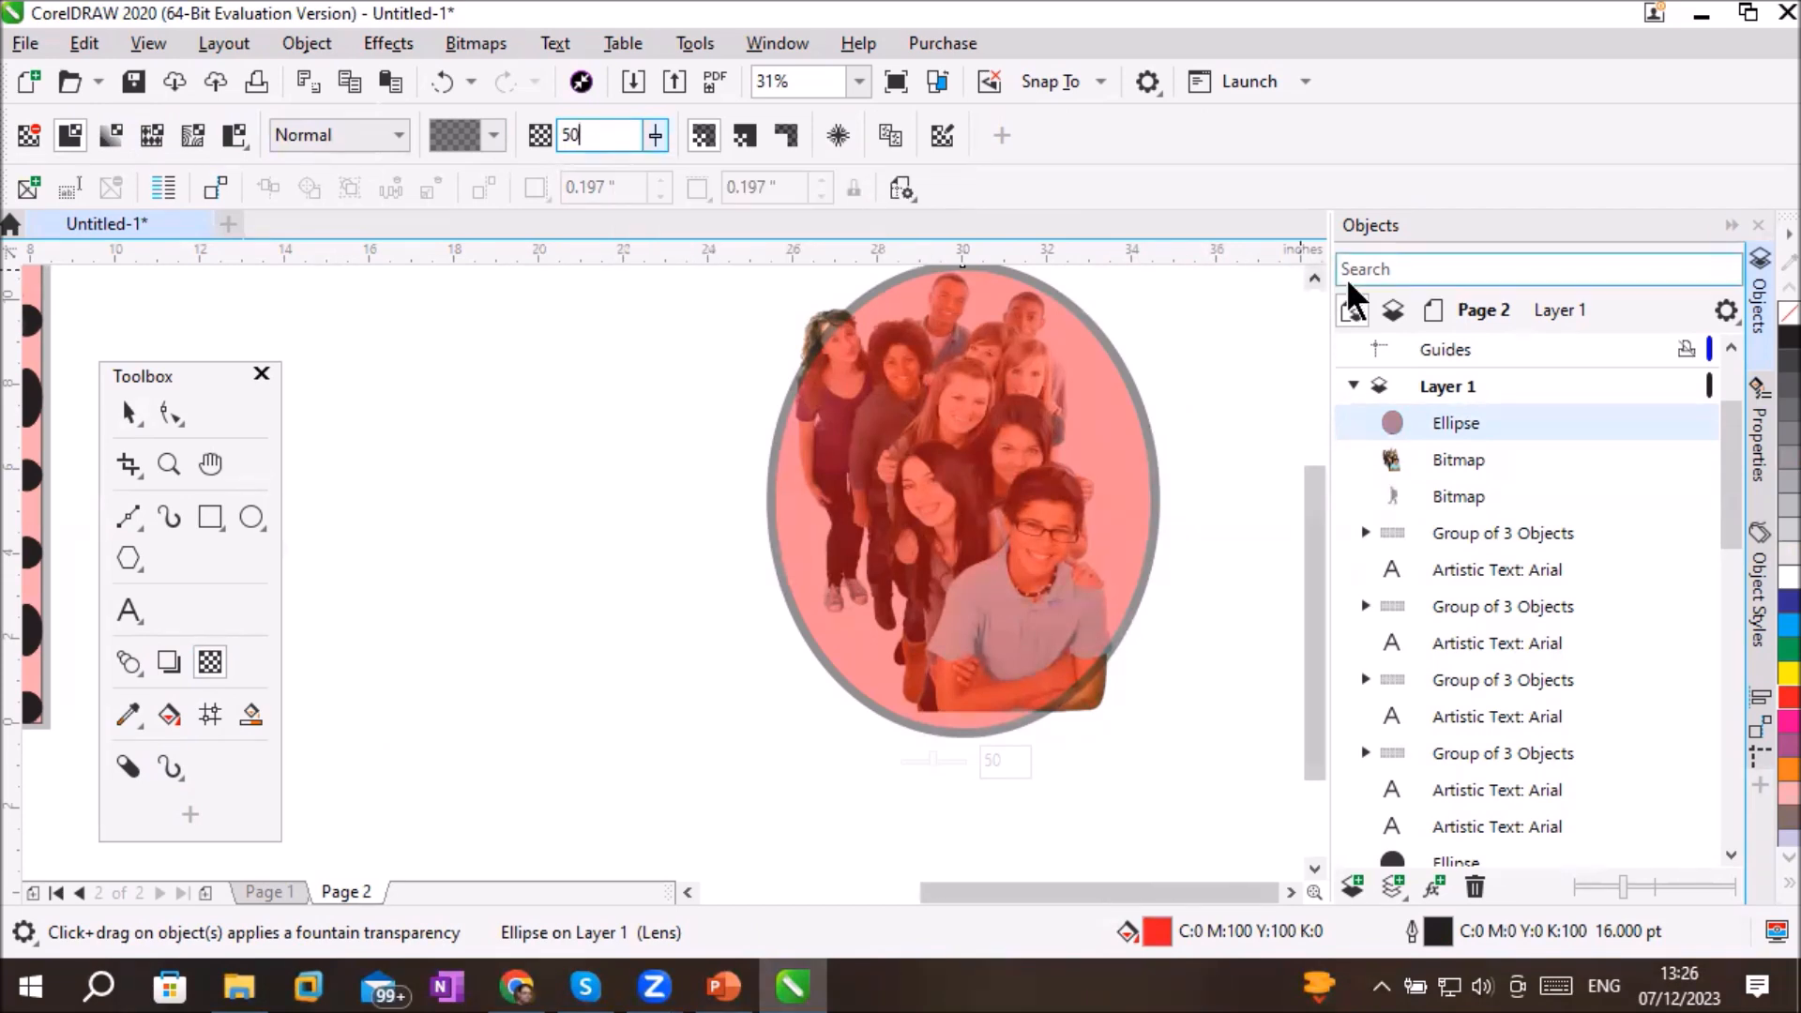
left_click(1315, 278)
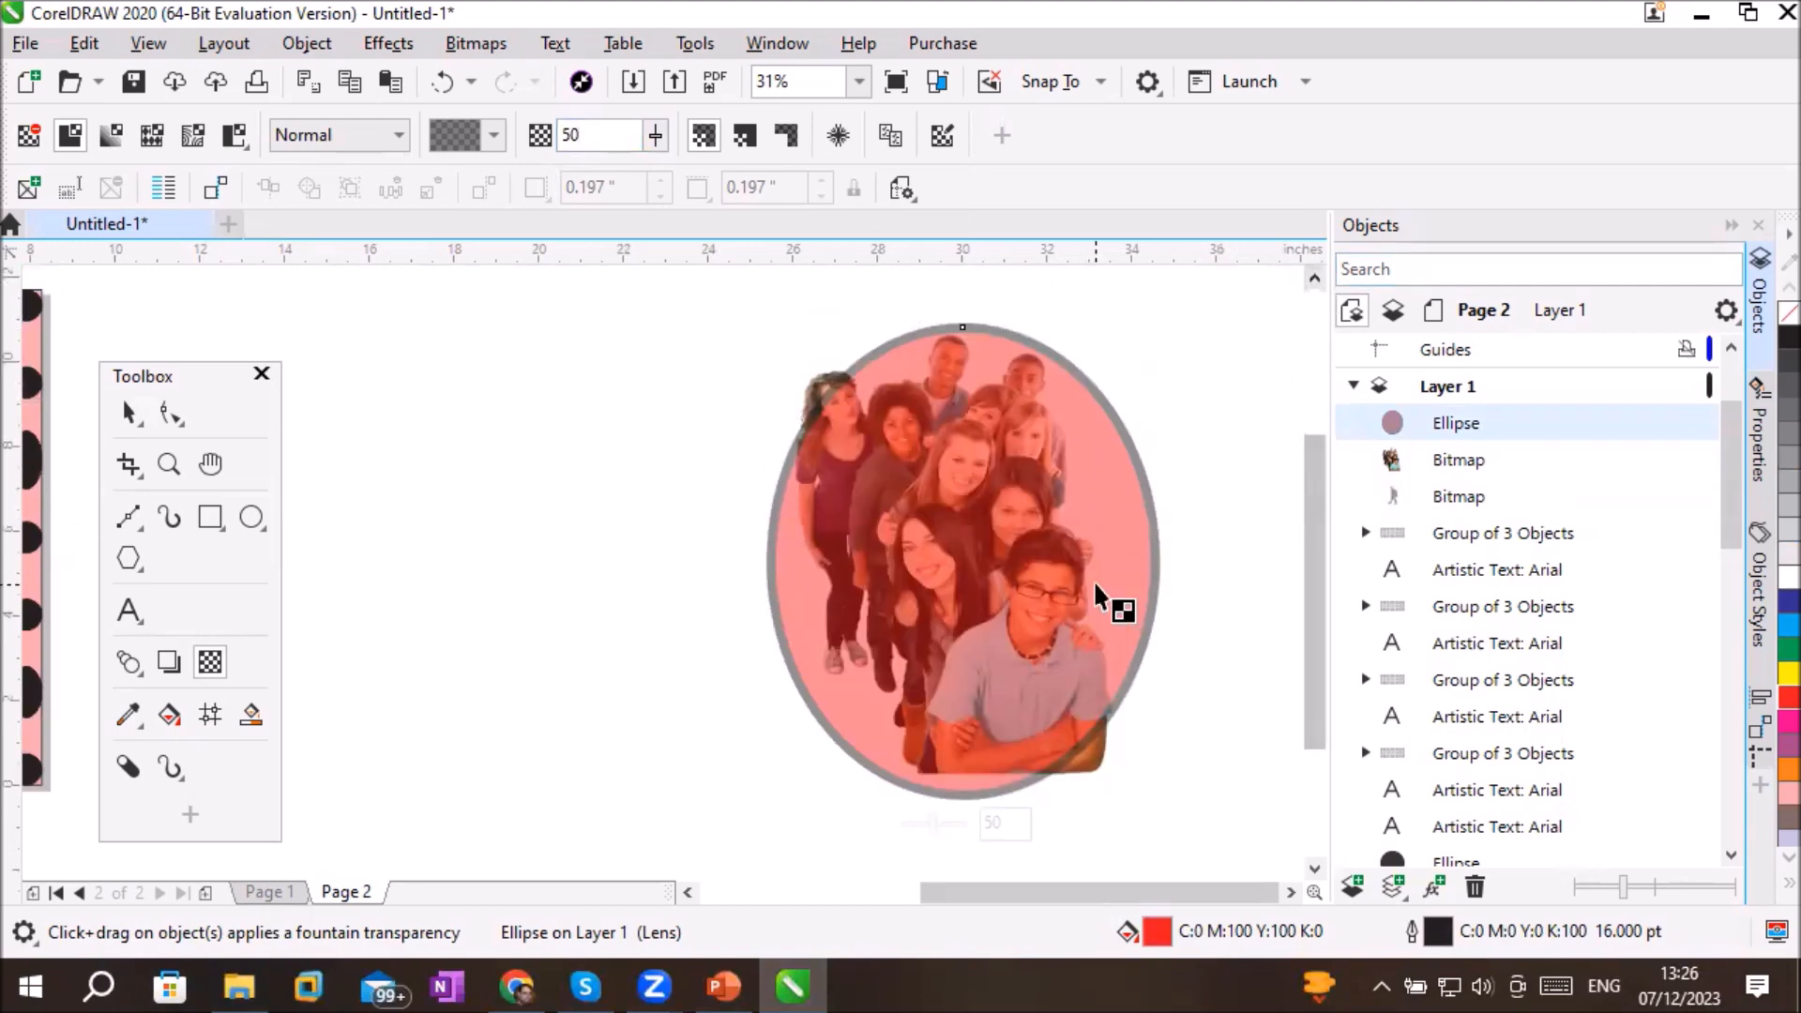
Step: Apply the ellipse's transparency to the fill only, then to the outline only, and inspect the outline up close
left_click(747, 134)
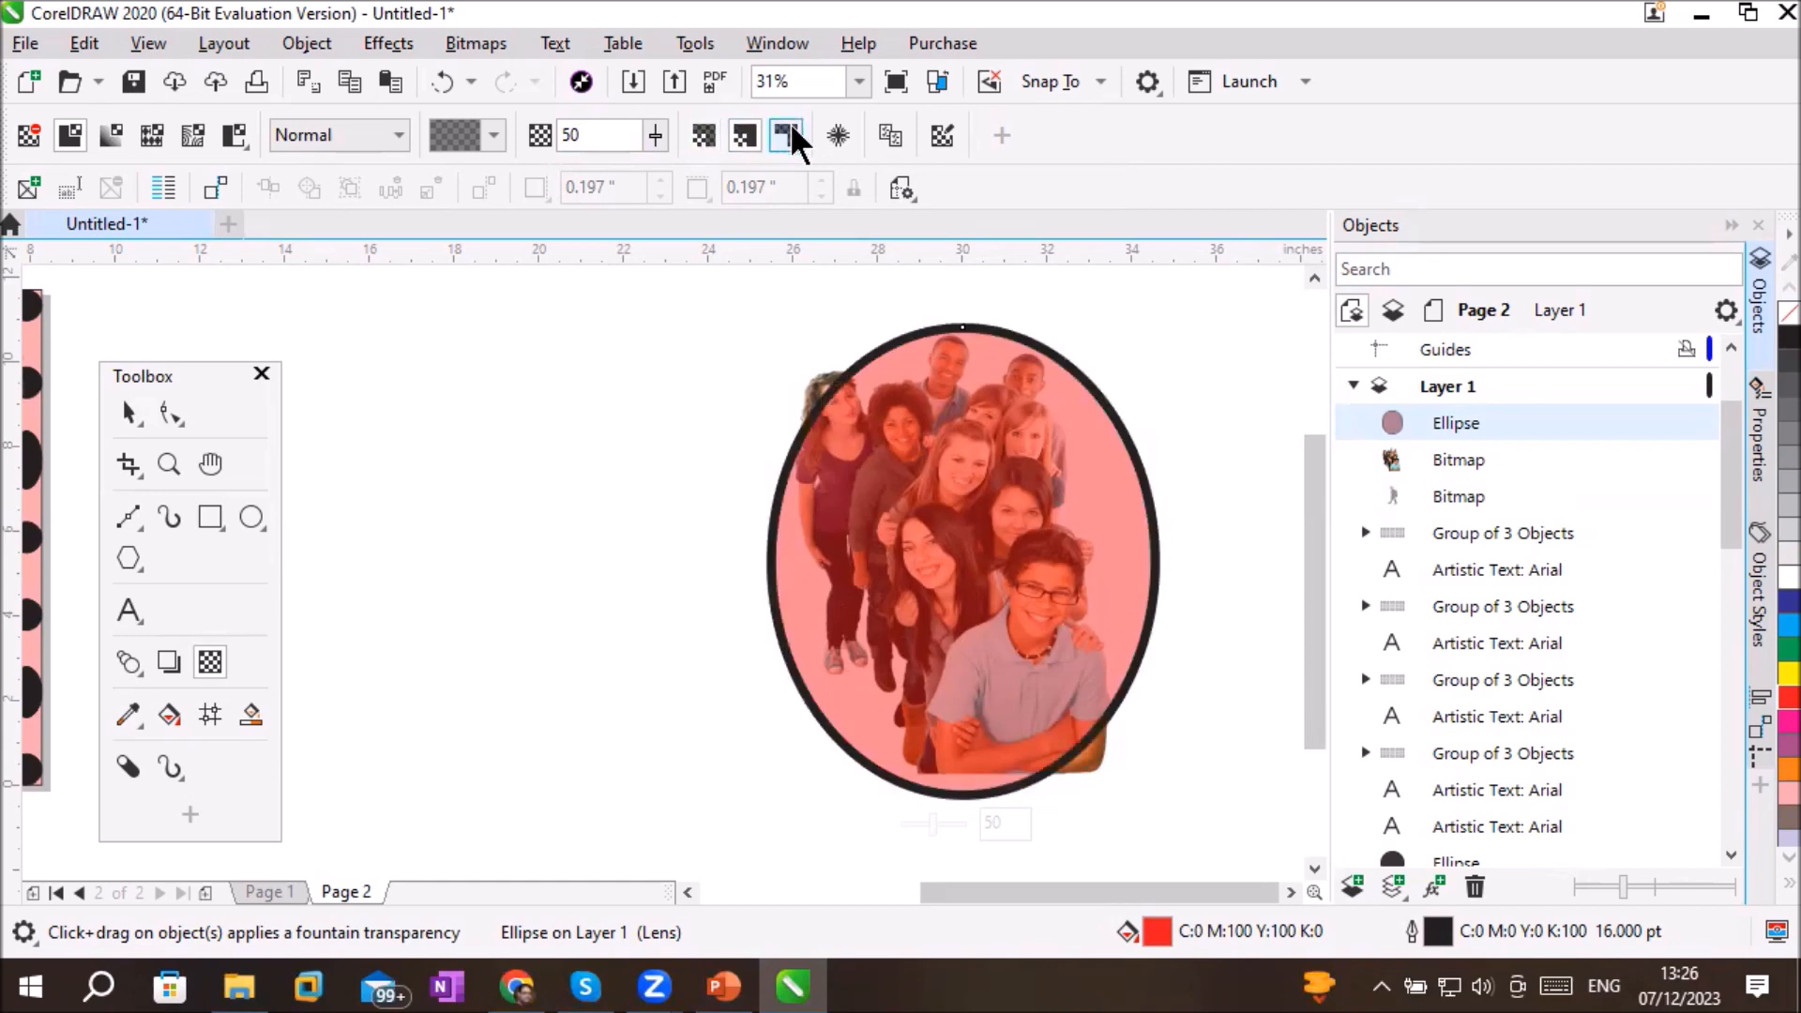
left_click(788, 131)
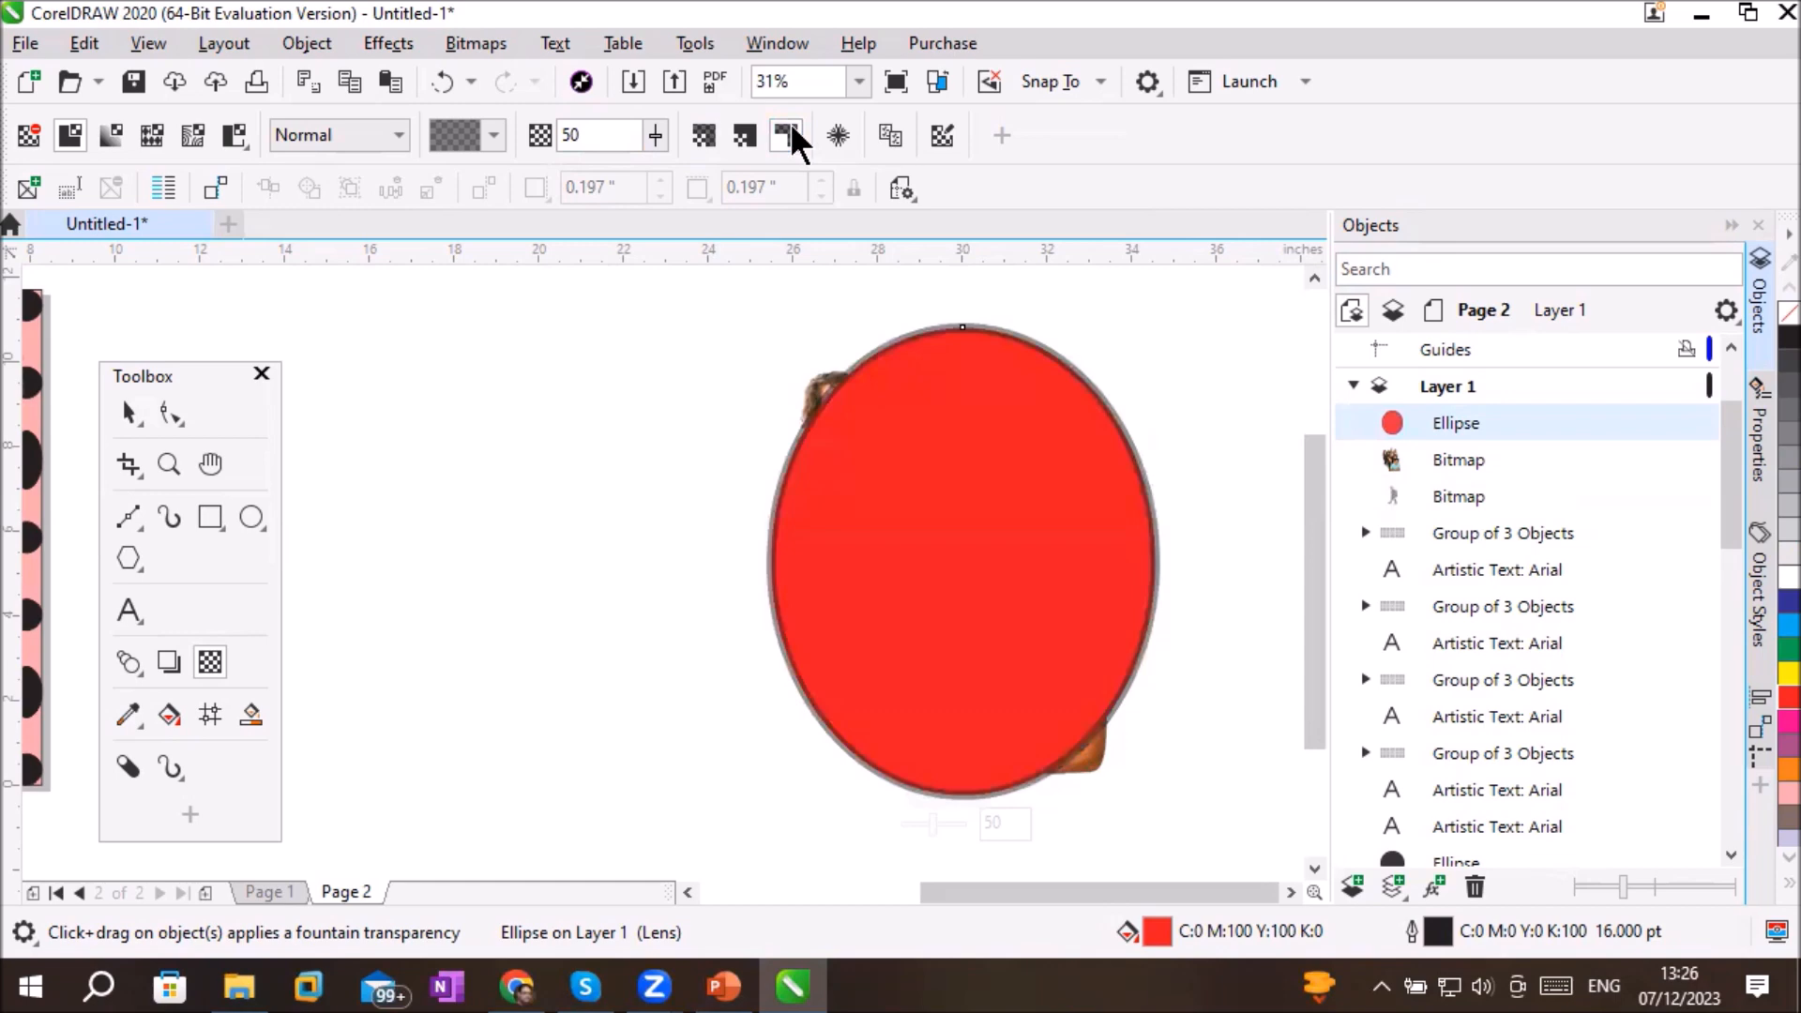
scroll(816, 436, "up", 1)
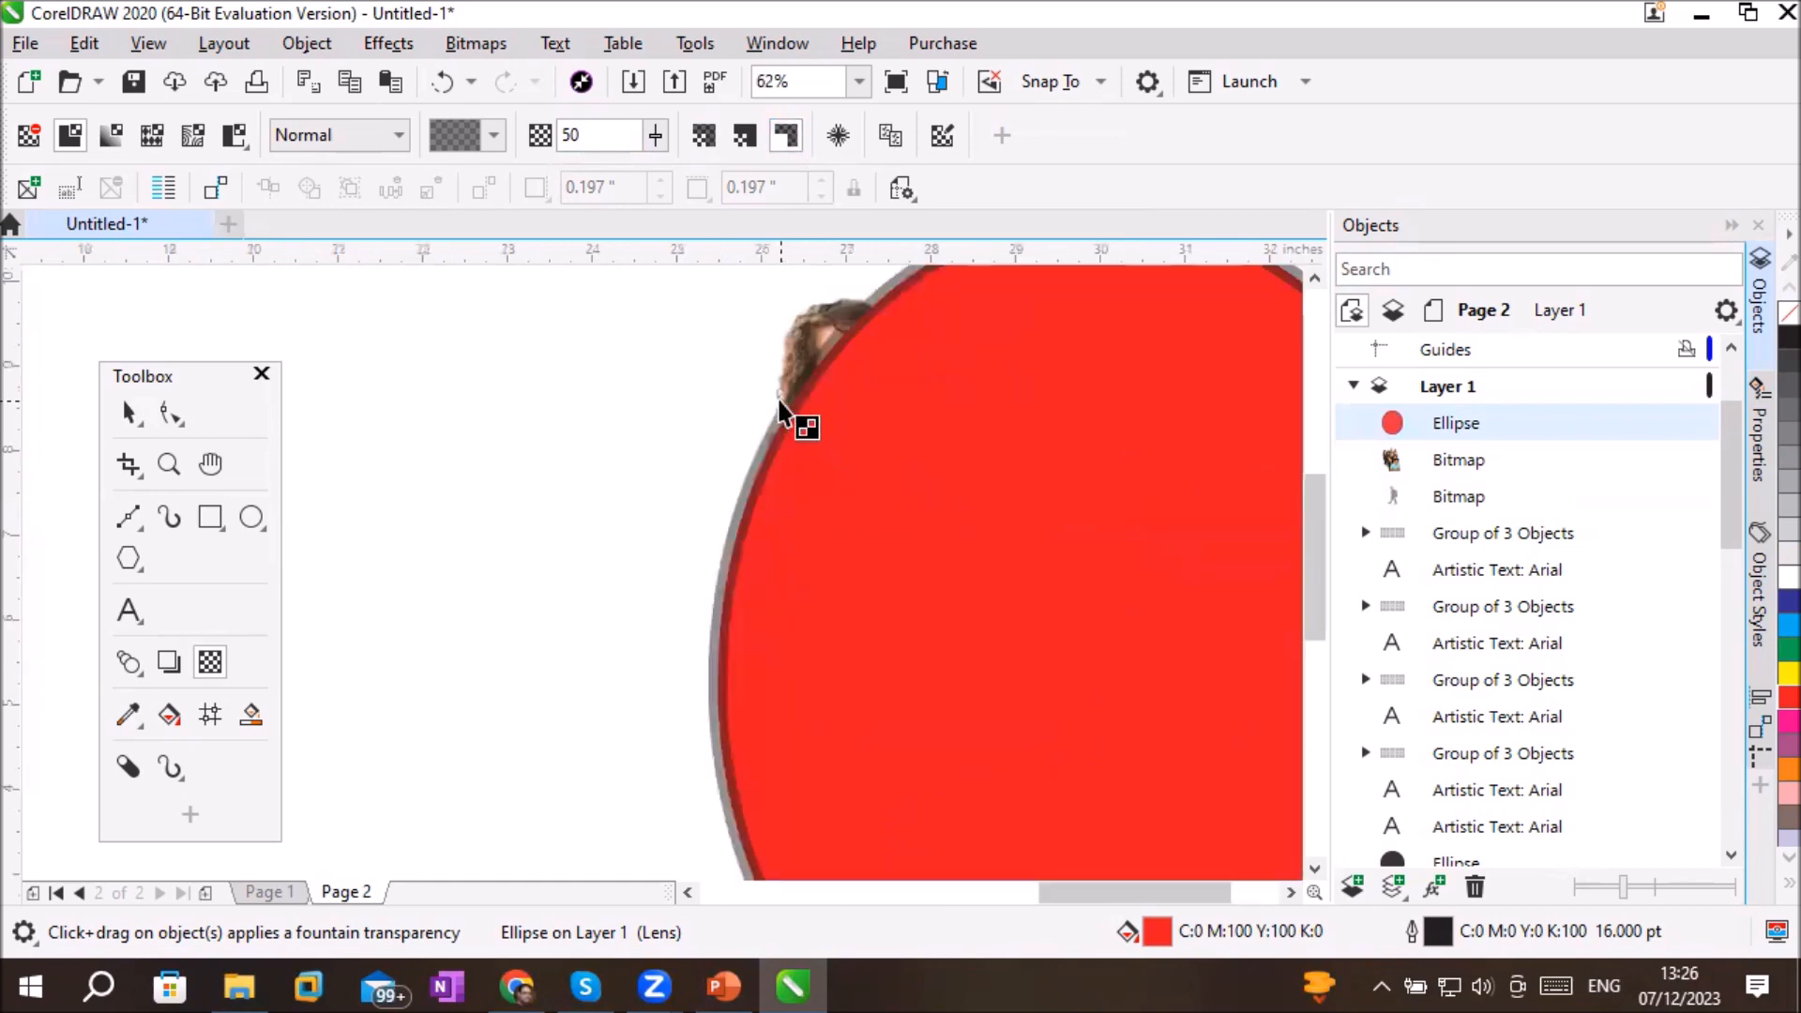
scroll(779, 404, "up", 4)
scroll(793, 419, "up", 1)
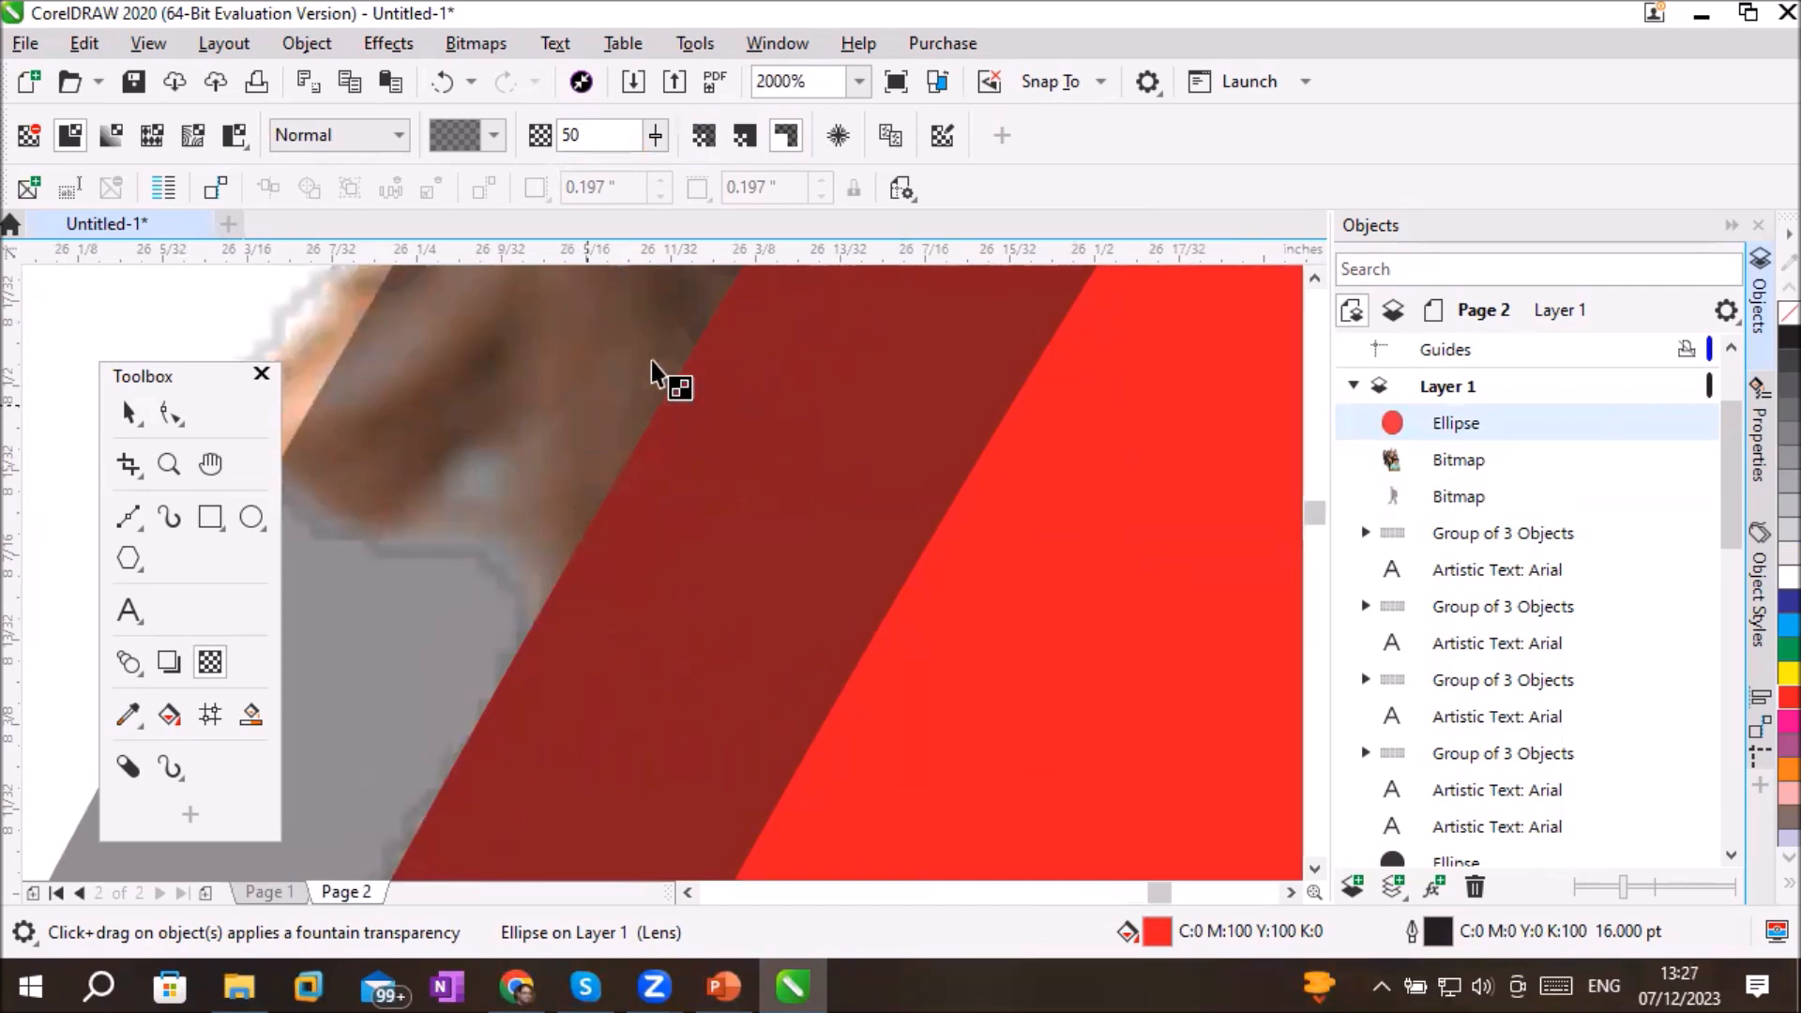
Step: Switch the ellipse's transparency back to the fill only and compare its outline and fill
left_click(738, 132)
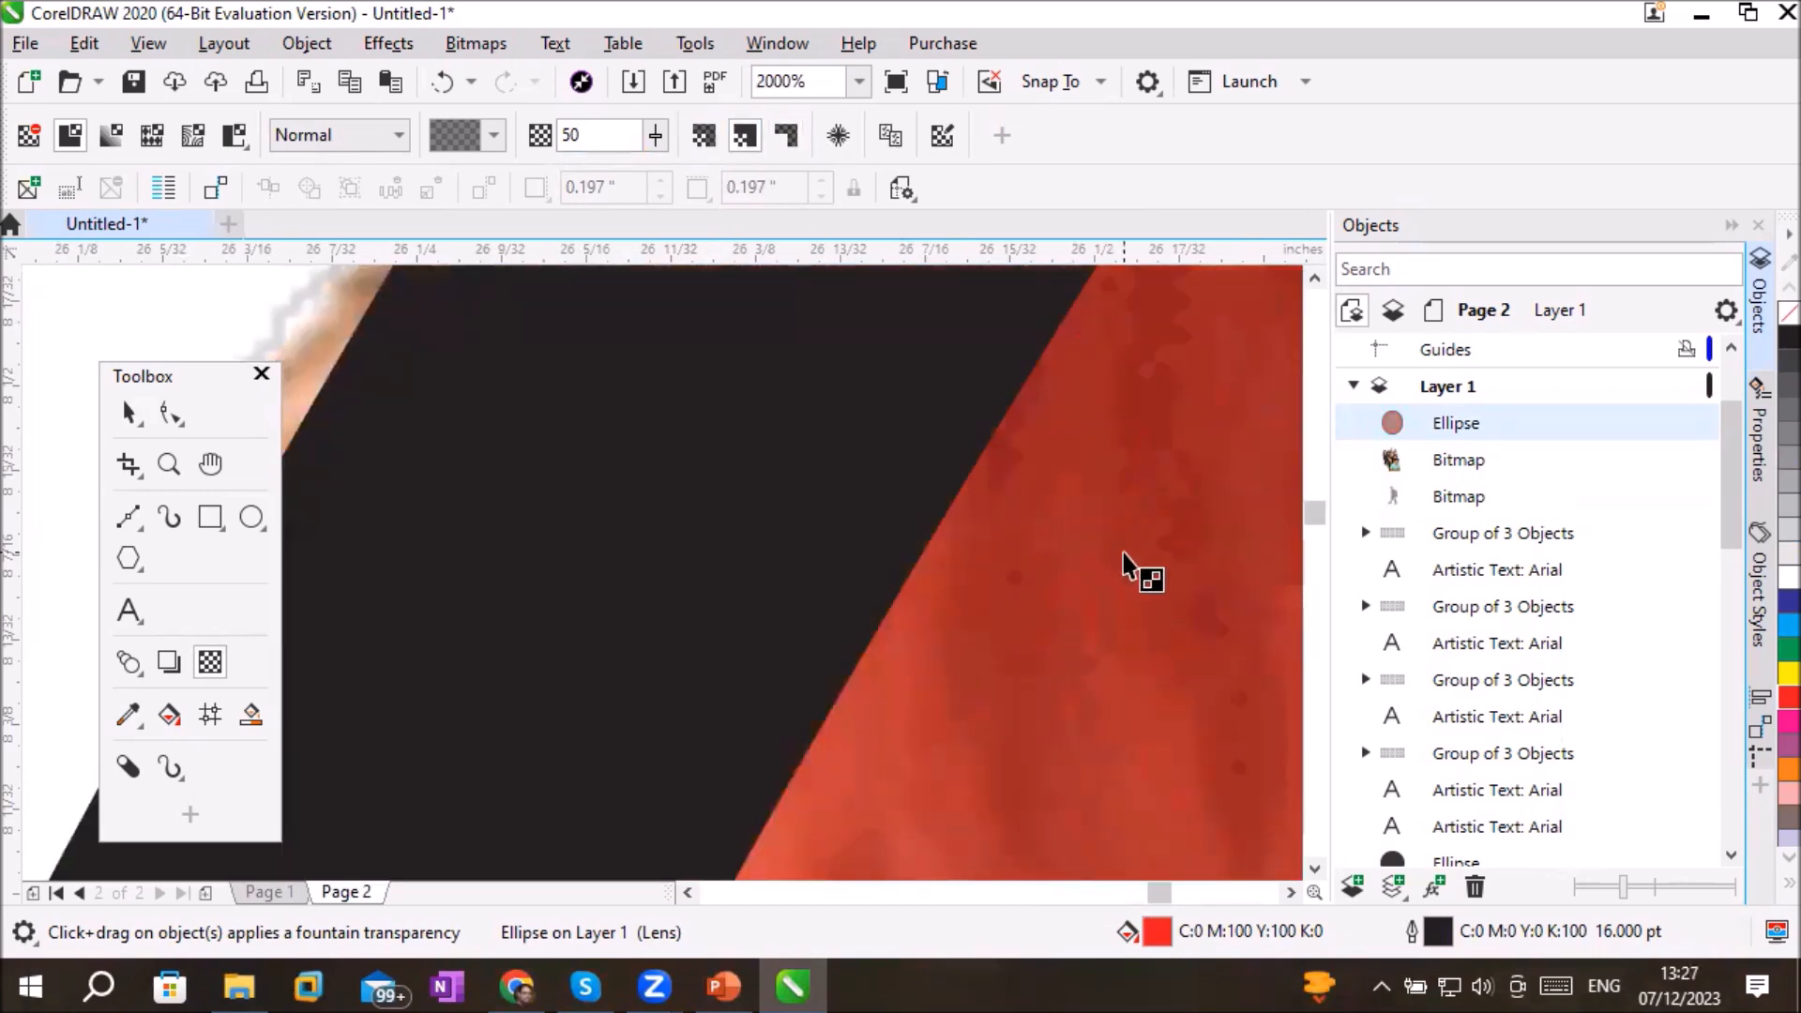
scroll(1123, 554, "down", 2)
scroll(1123, 554, "down", 2)
scroll(1123, 554, "down", 2)
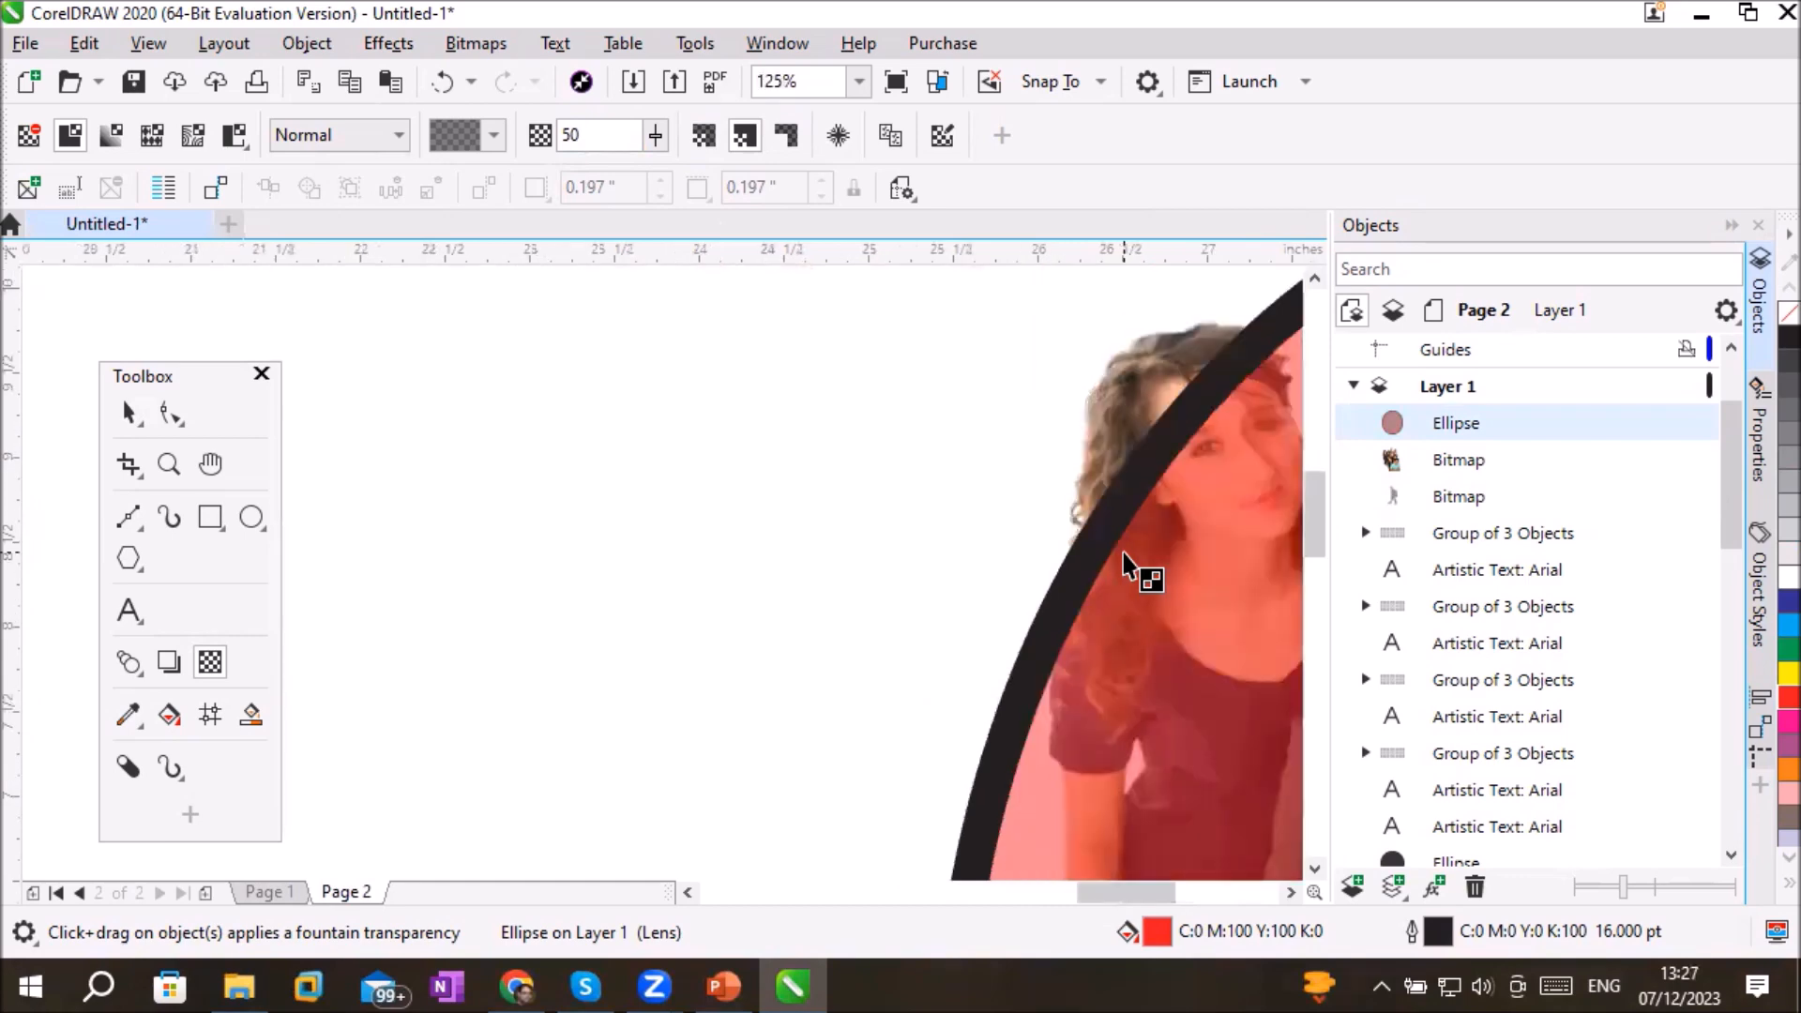
left_click(1289, 892)
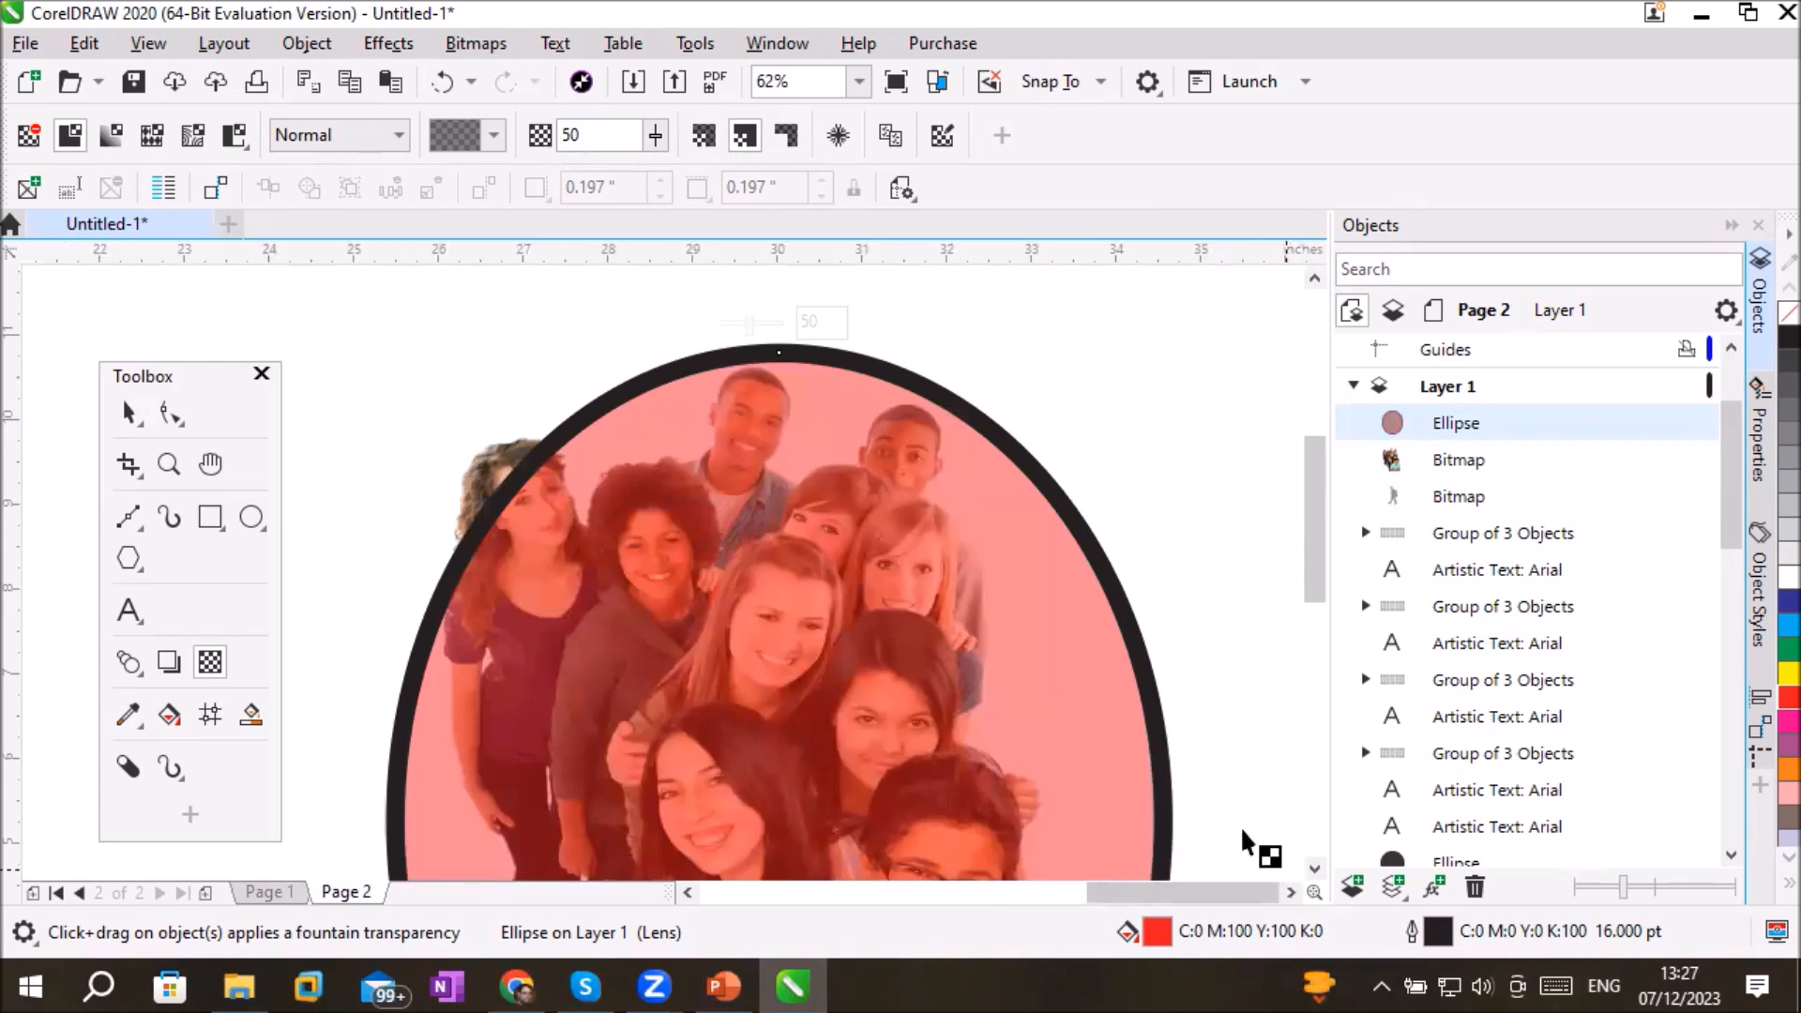
Step: Compare the transparency applied to both fill and outline, to the fill only, and to the outline only
left_click(701, 136)
left_click(745, 133)
left_click(786, 136)
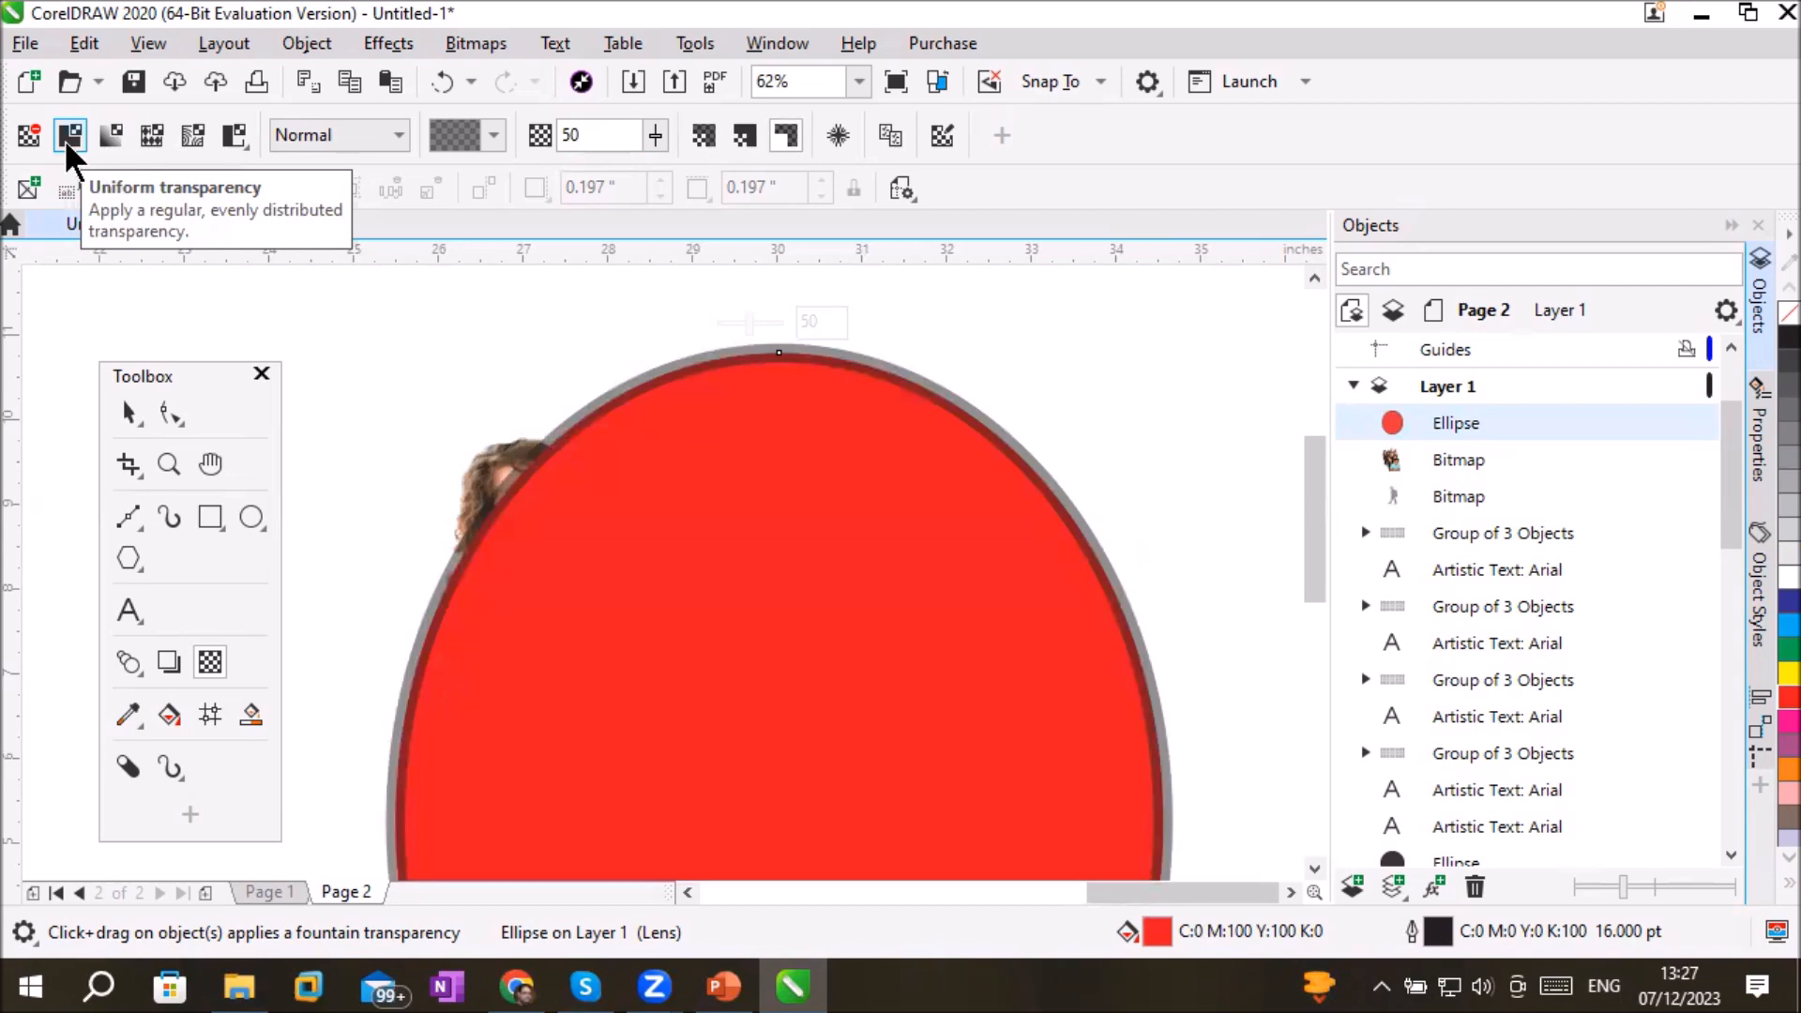
Step: Try the preset transparency of 5 and then 30 on the ellipse's outline
left_click(597, 136)
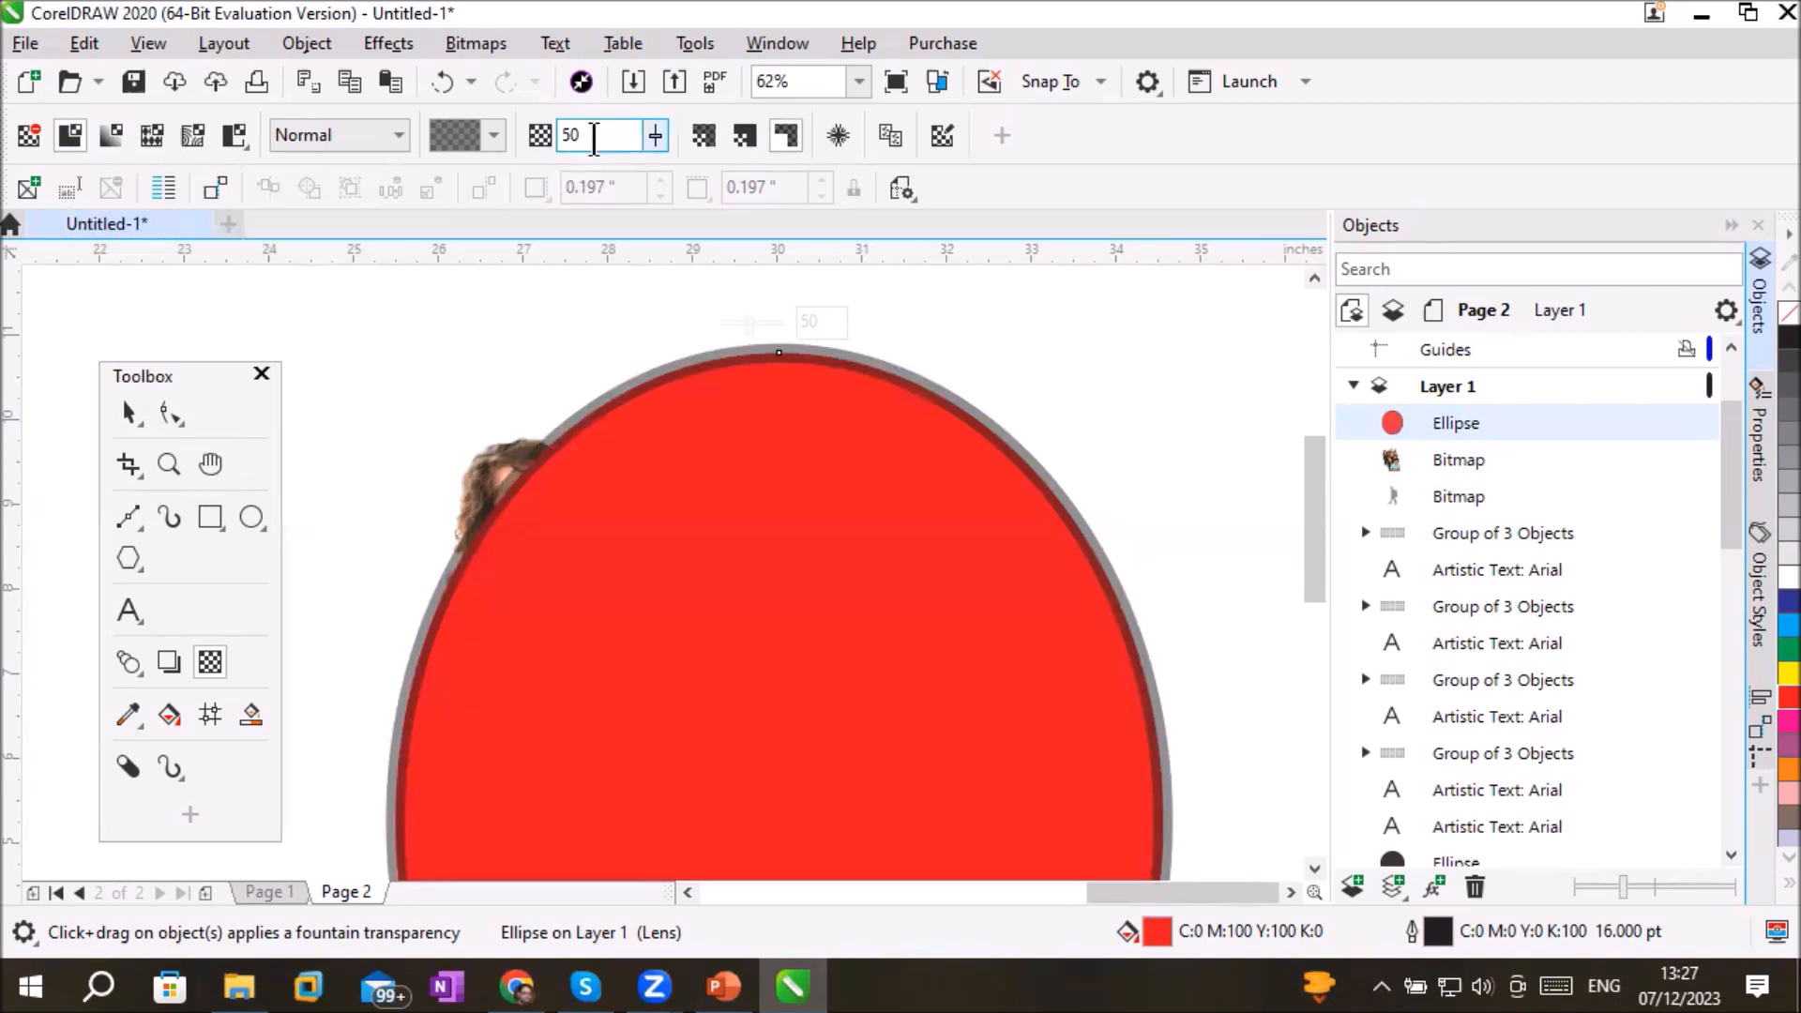
left_click(496, 133)
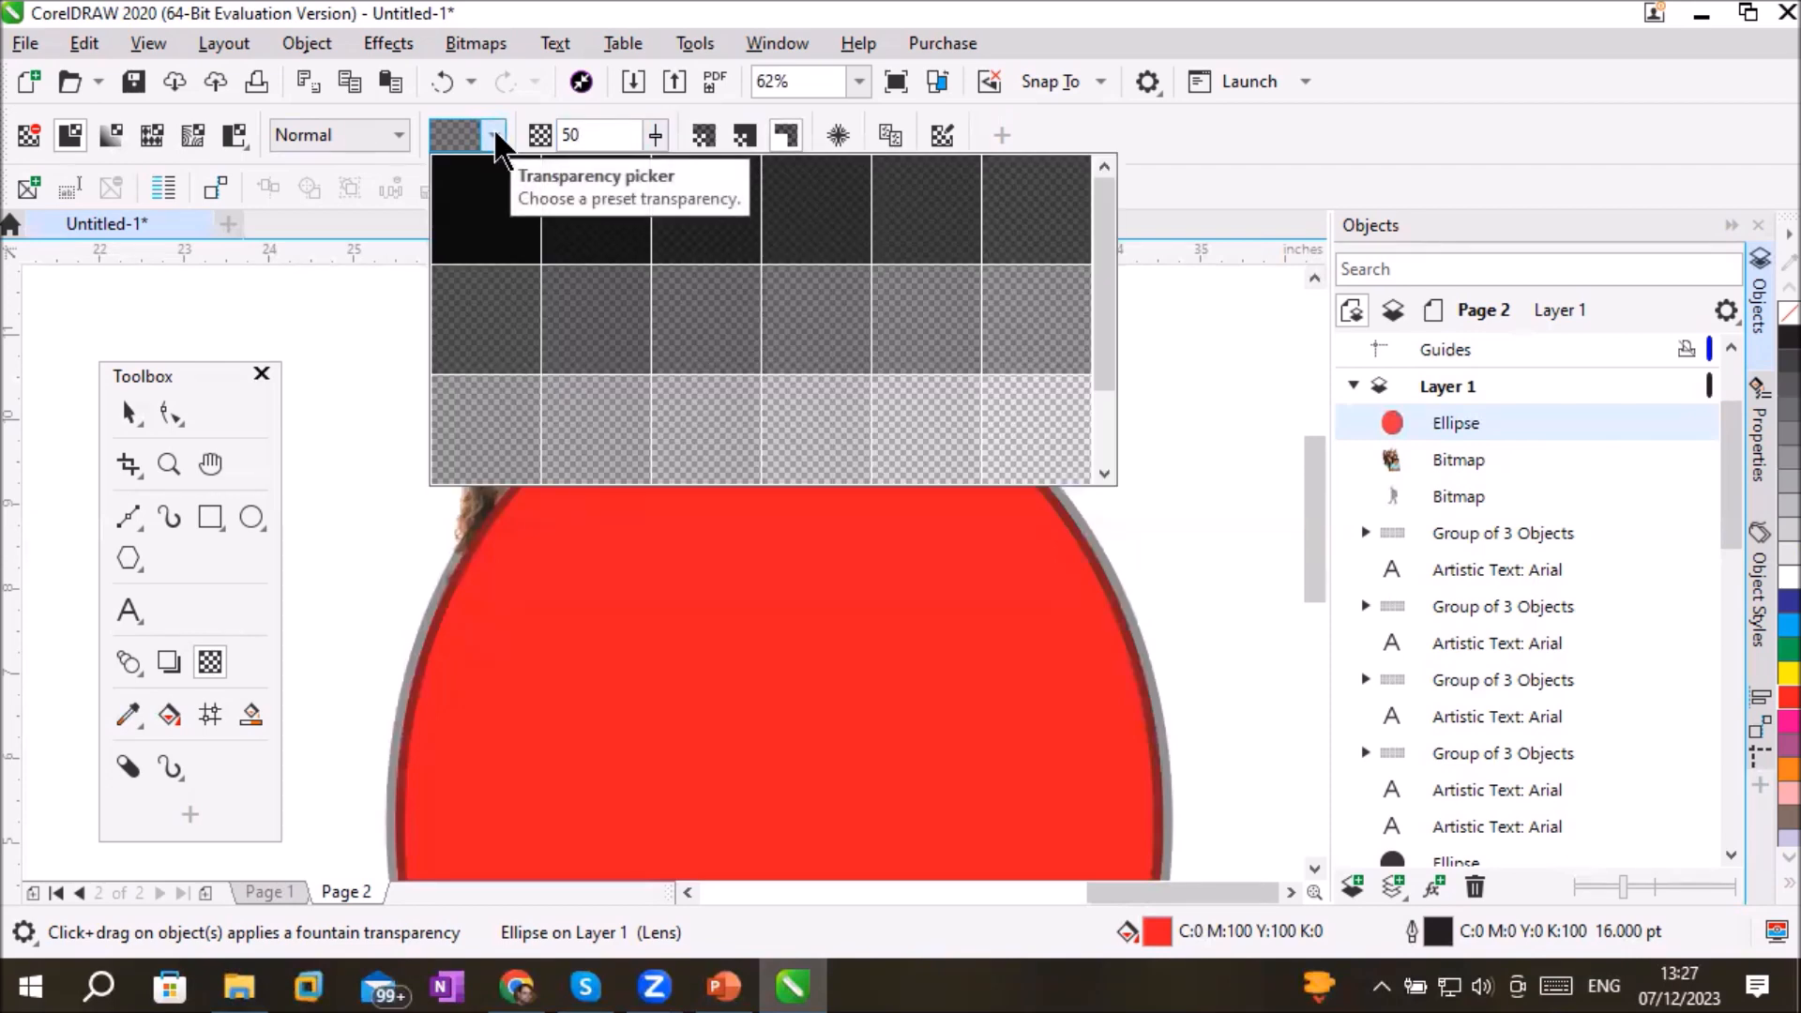
left_click(480, 239)
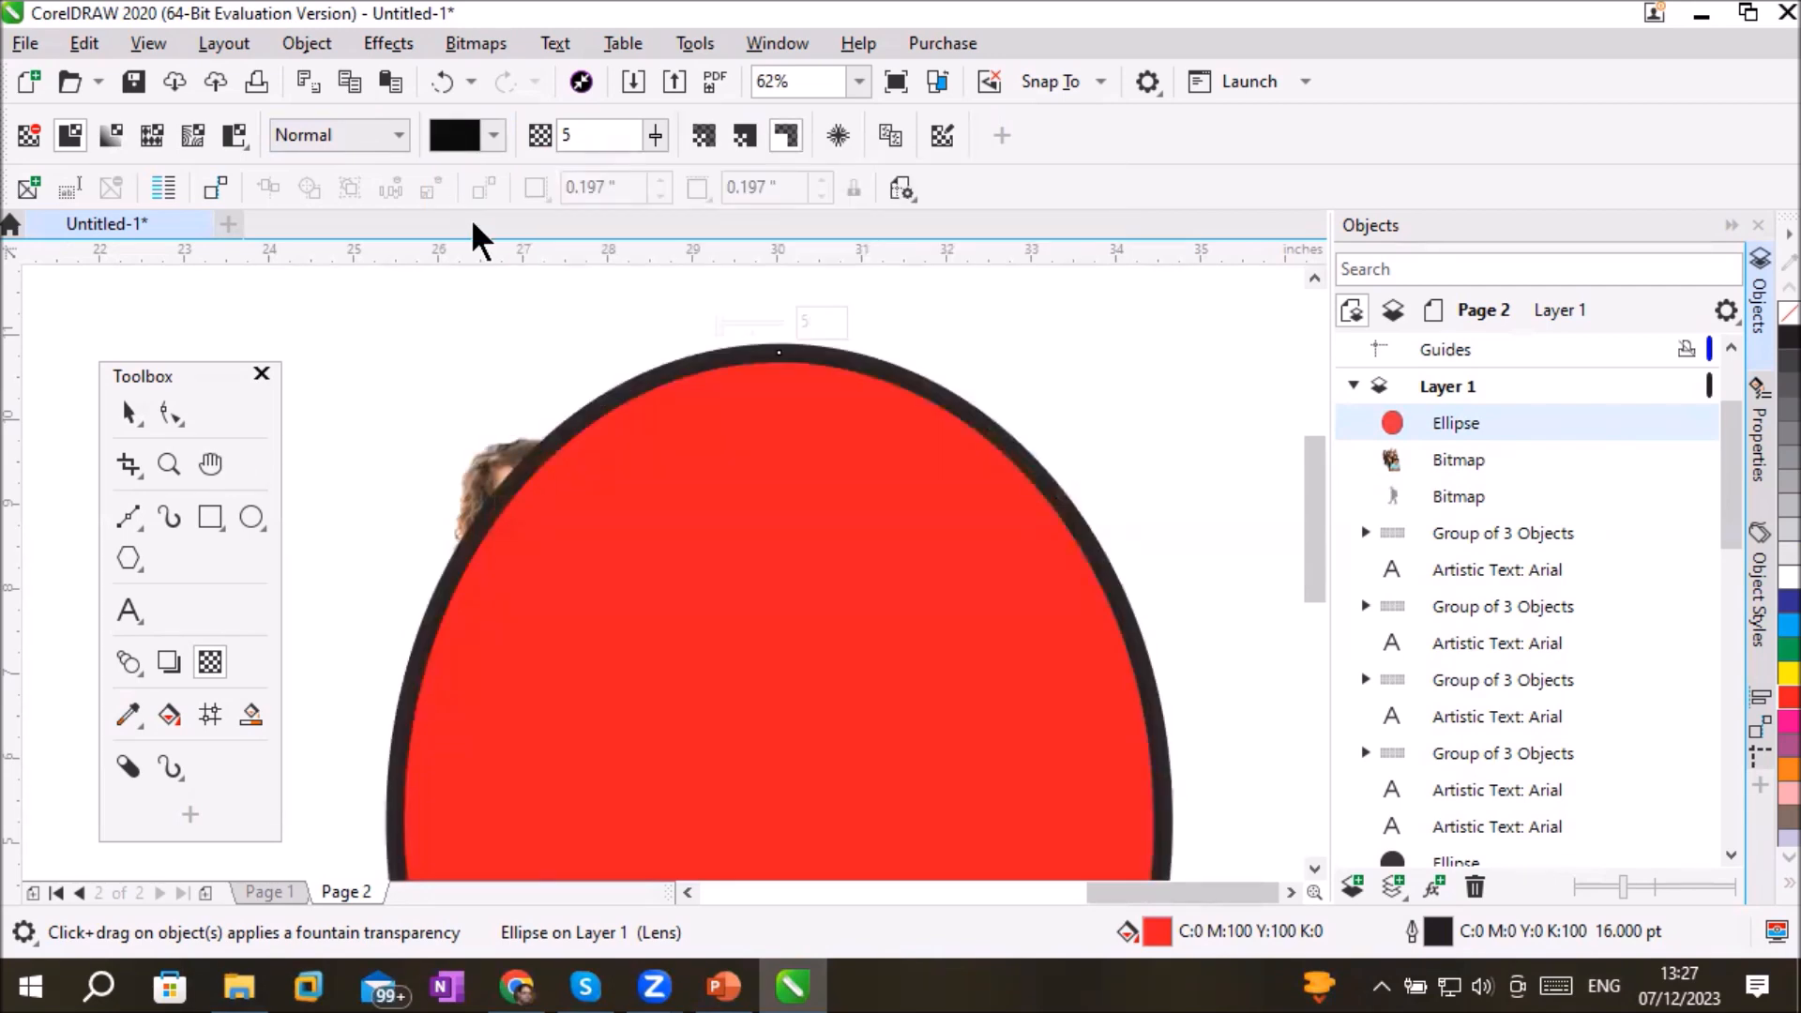
left_click_drag(594, 134, 543, 131)
left_click(491, 137)
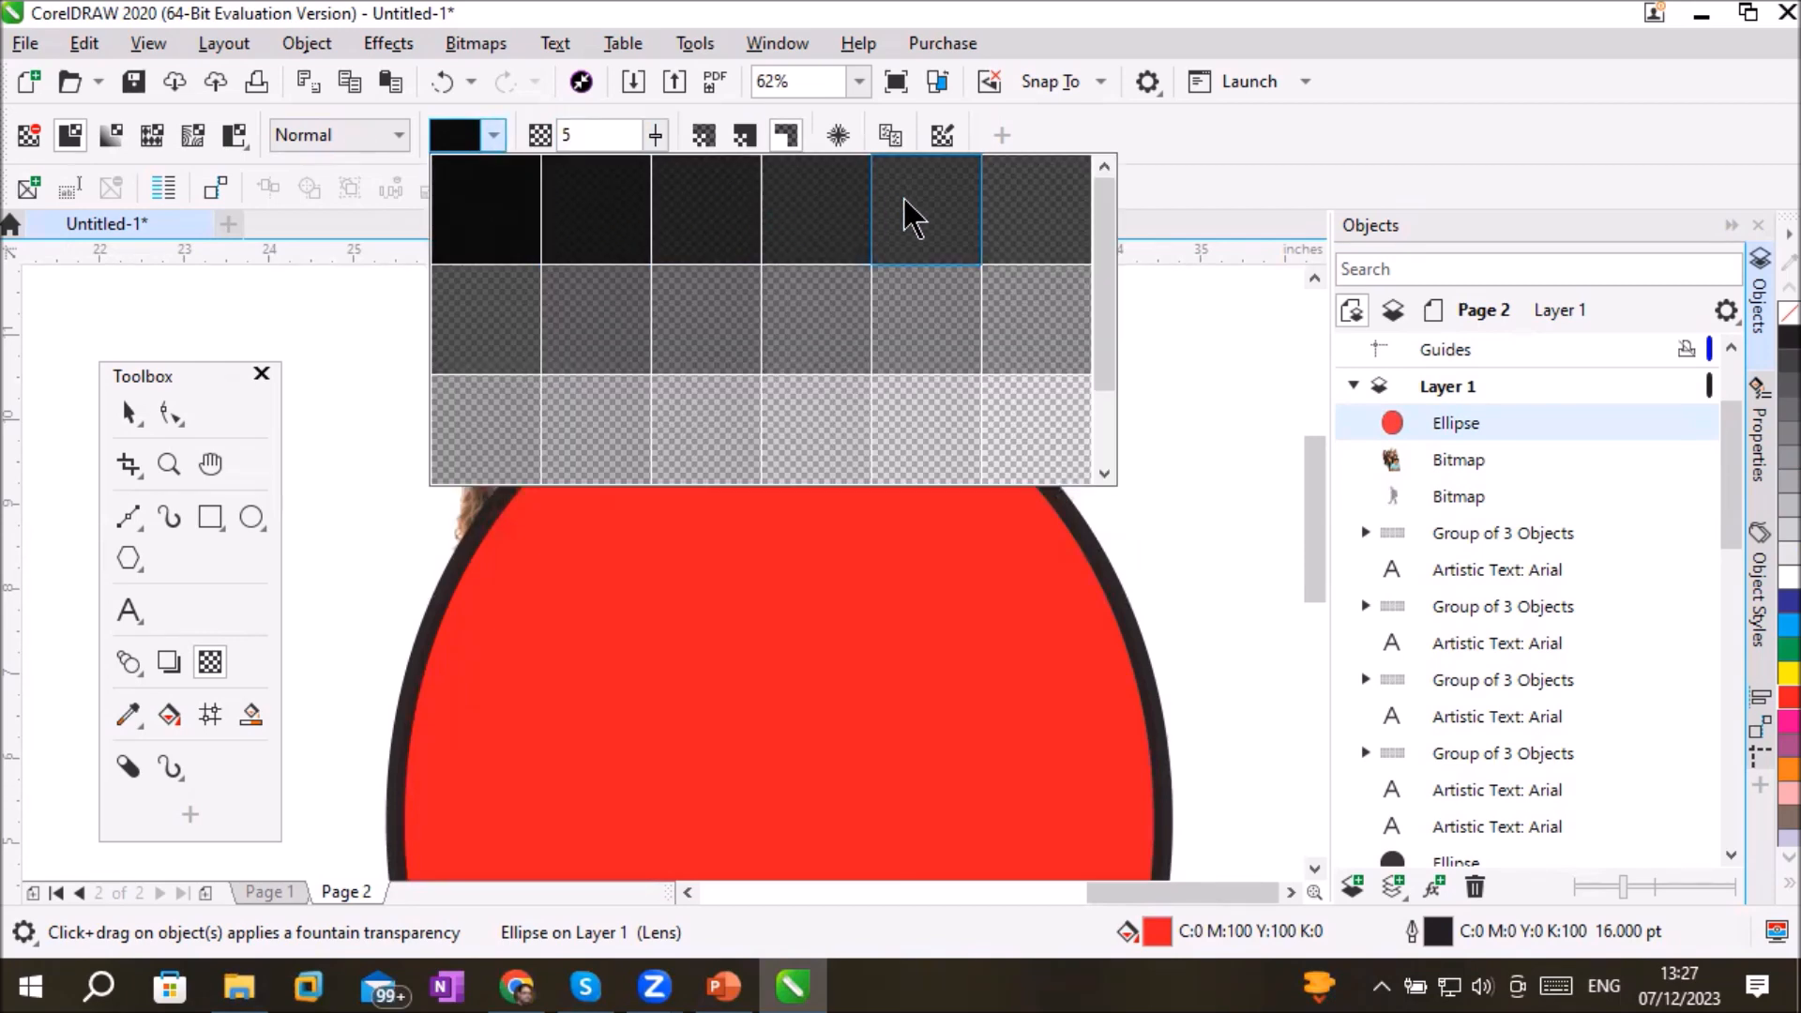
left_click(1006, 222)
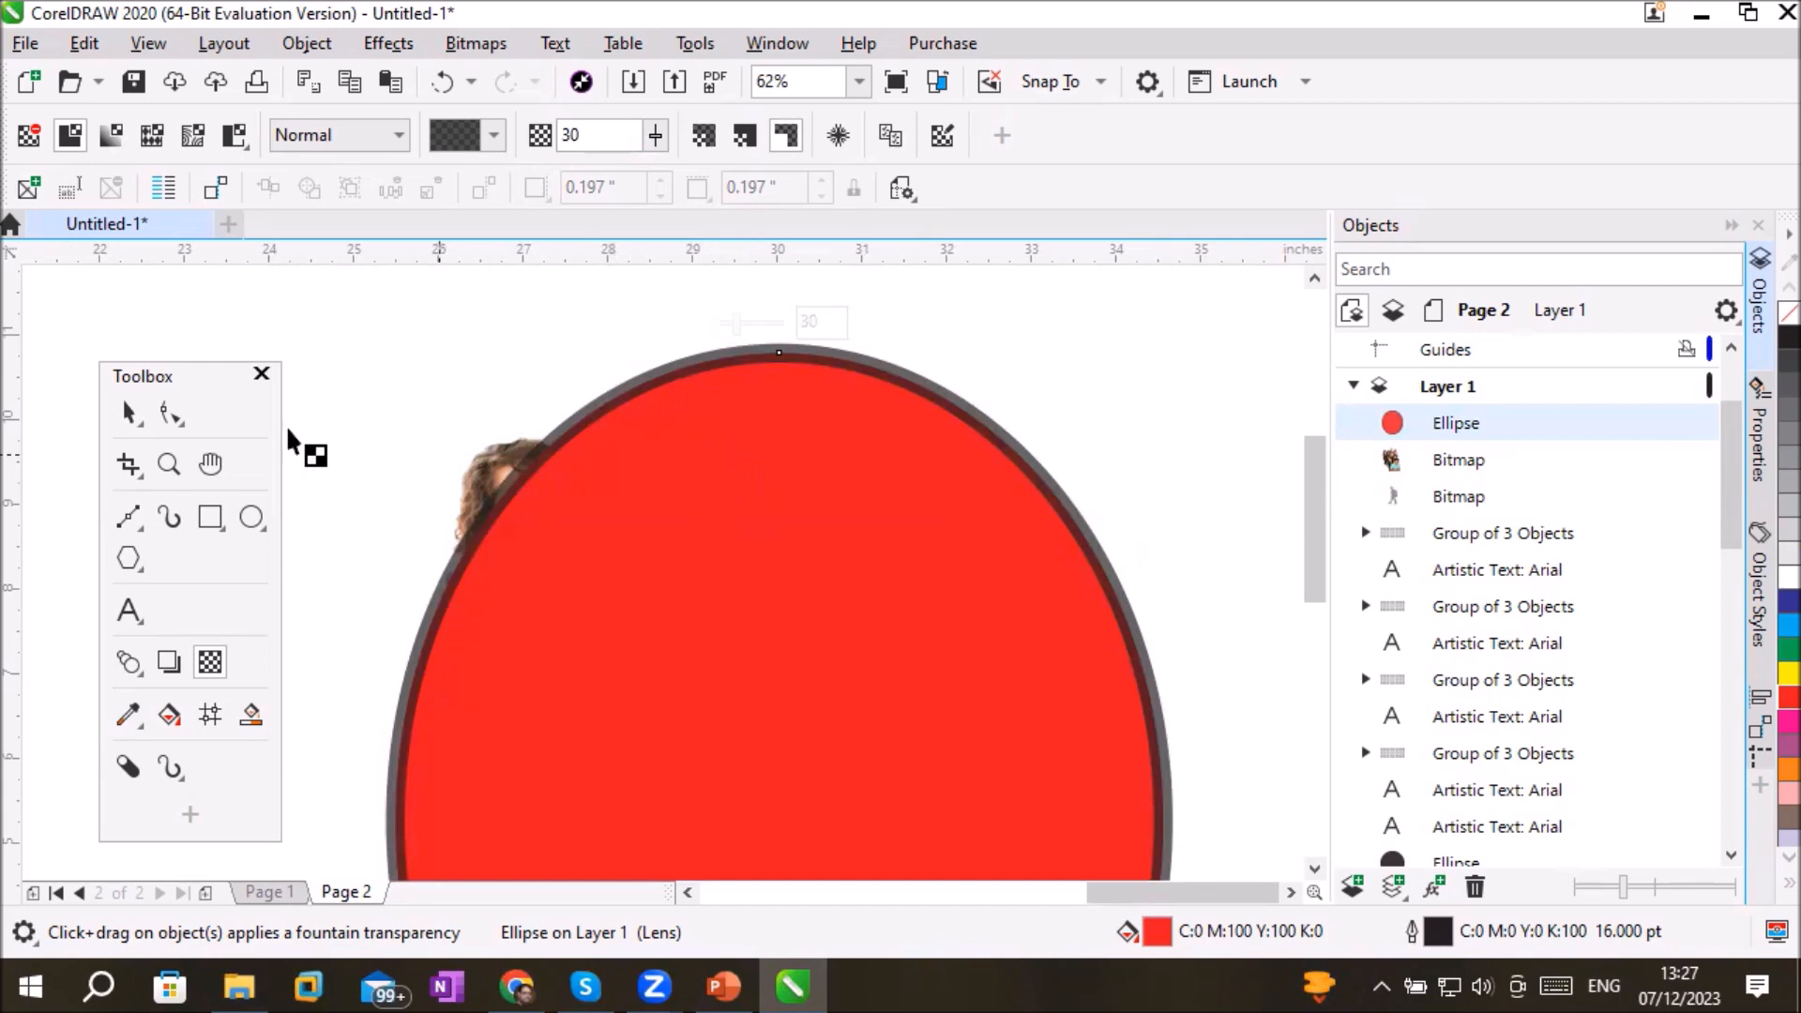
Step: Reselect the ellipse and apply the preset uniform transparency of 60
left_click(127, 417)
left_click(743, 545)
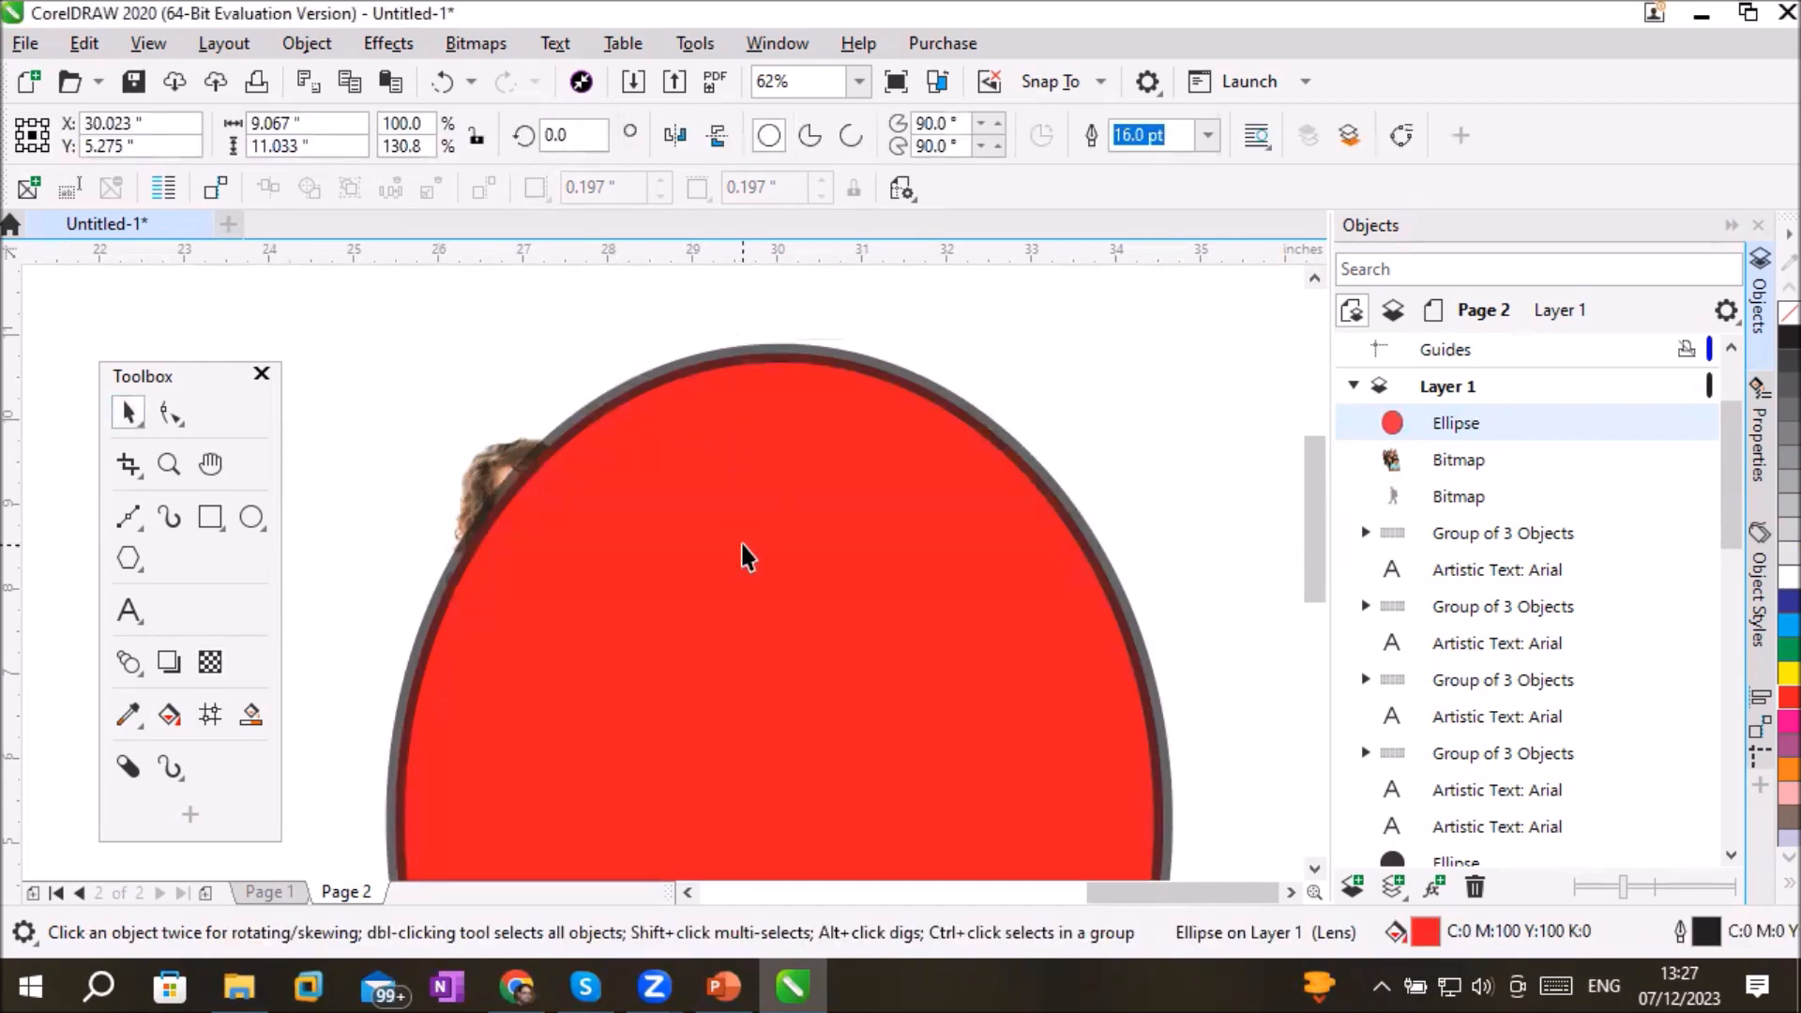
left_click(743, 545)
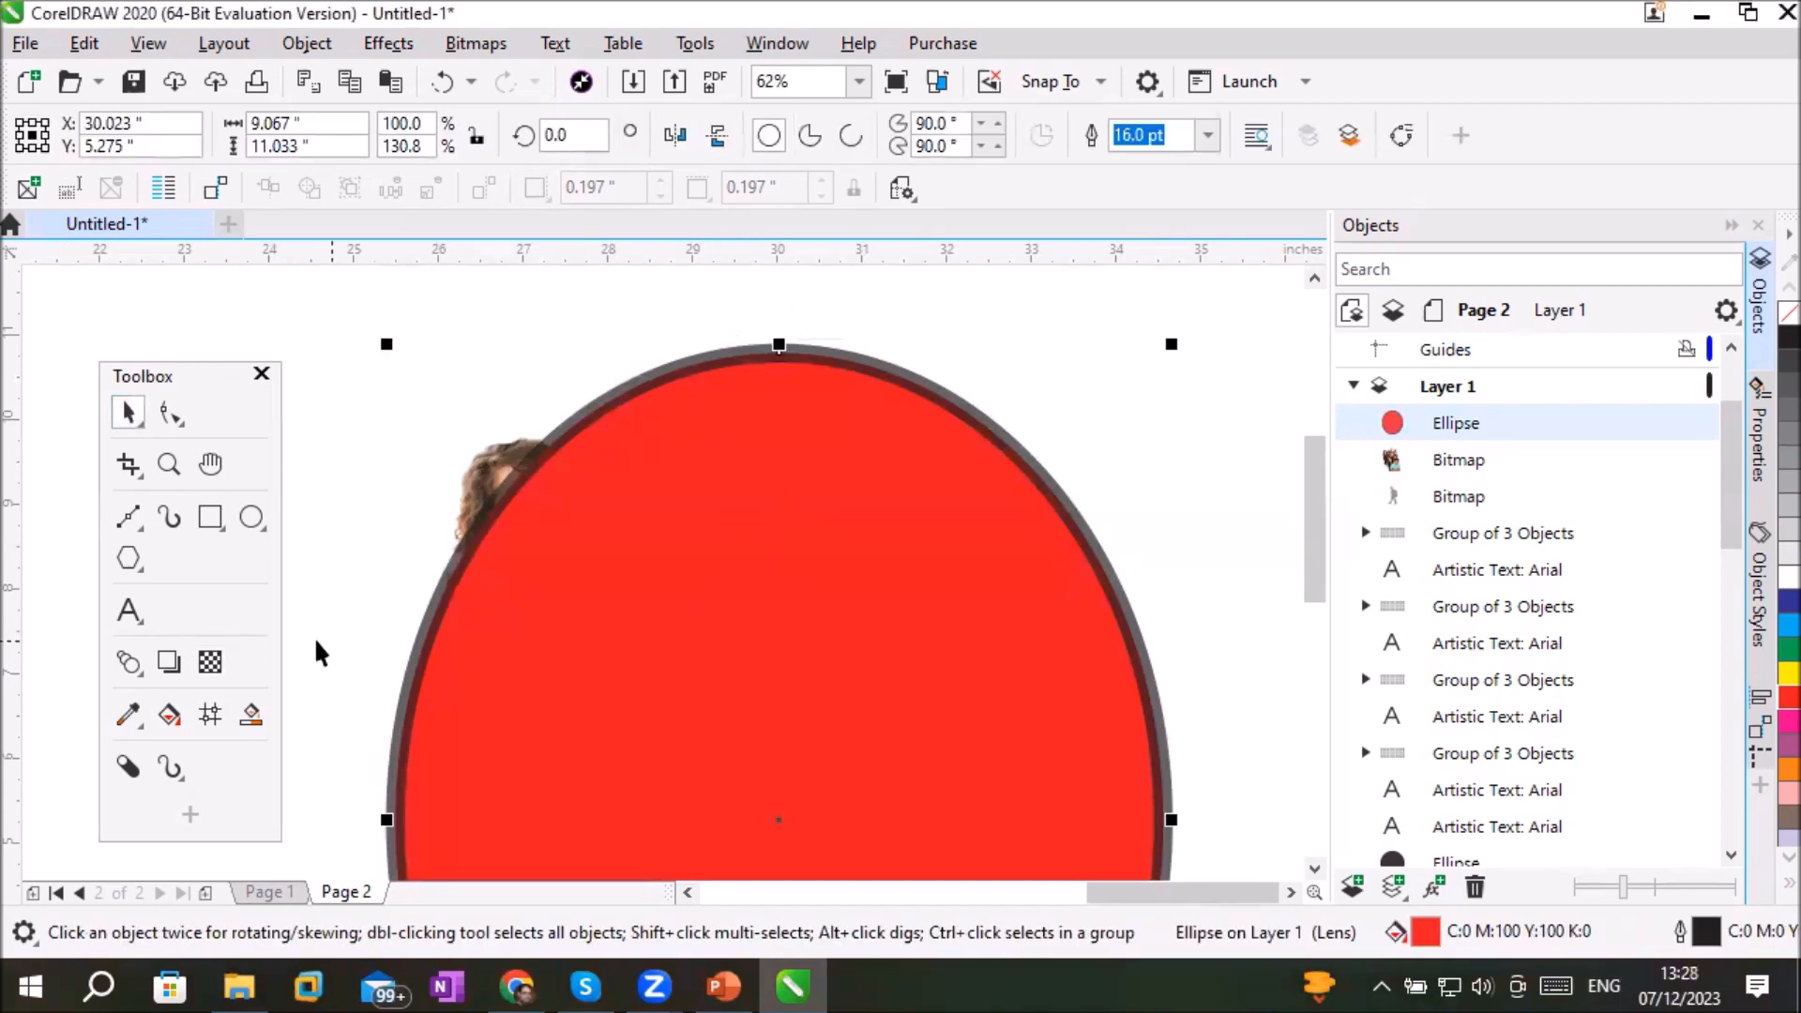
left_click(210, 658)
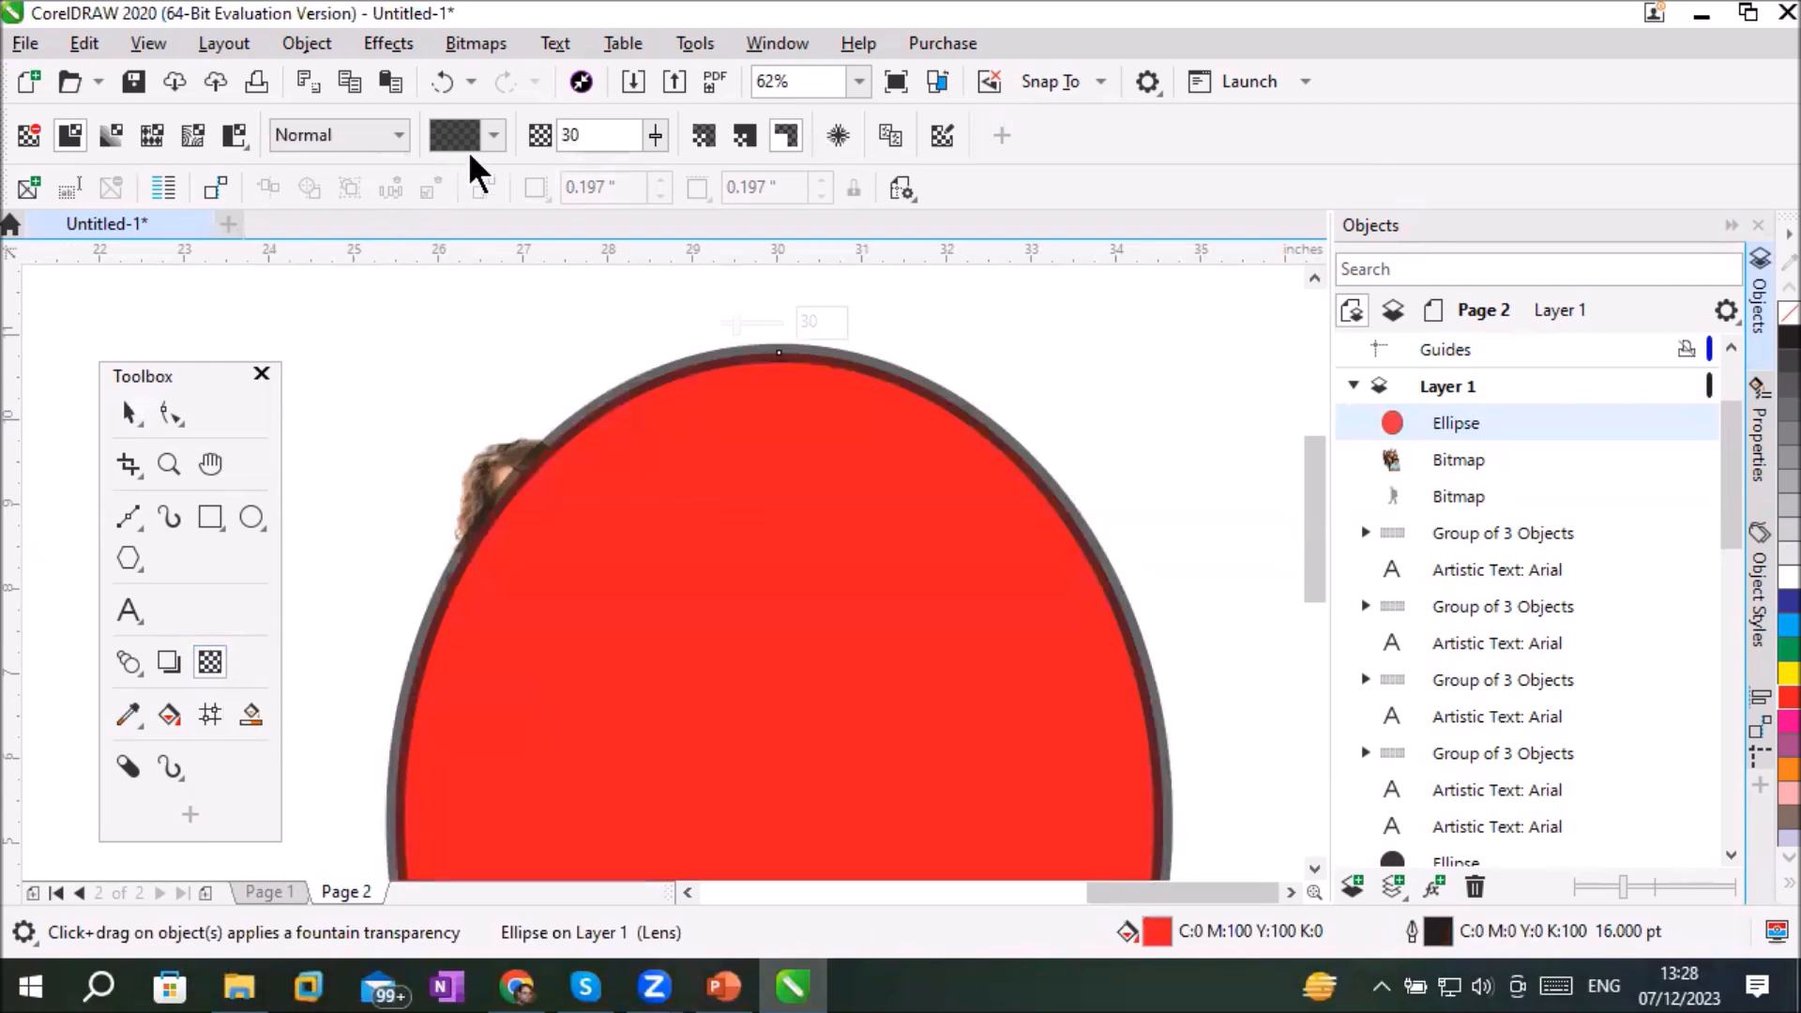
left_click(608, 135)
left_click(491, 136)
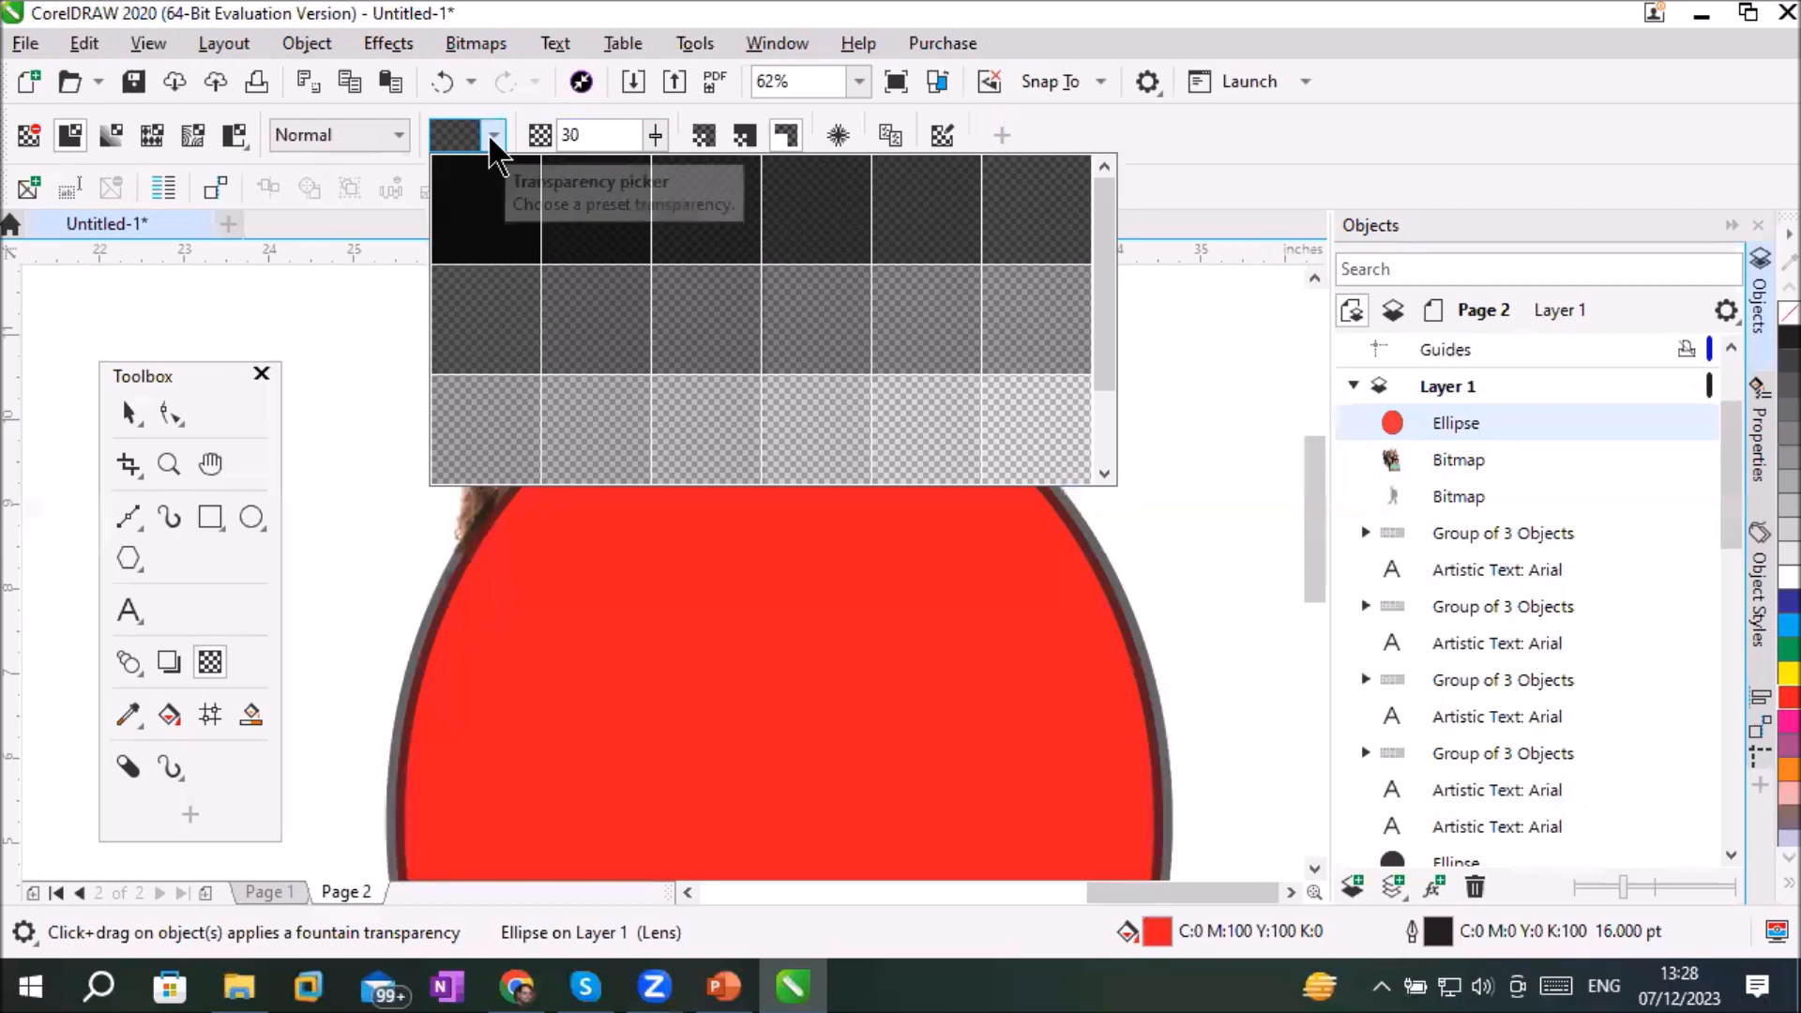
left_click(1034, 317)
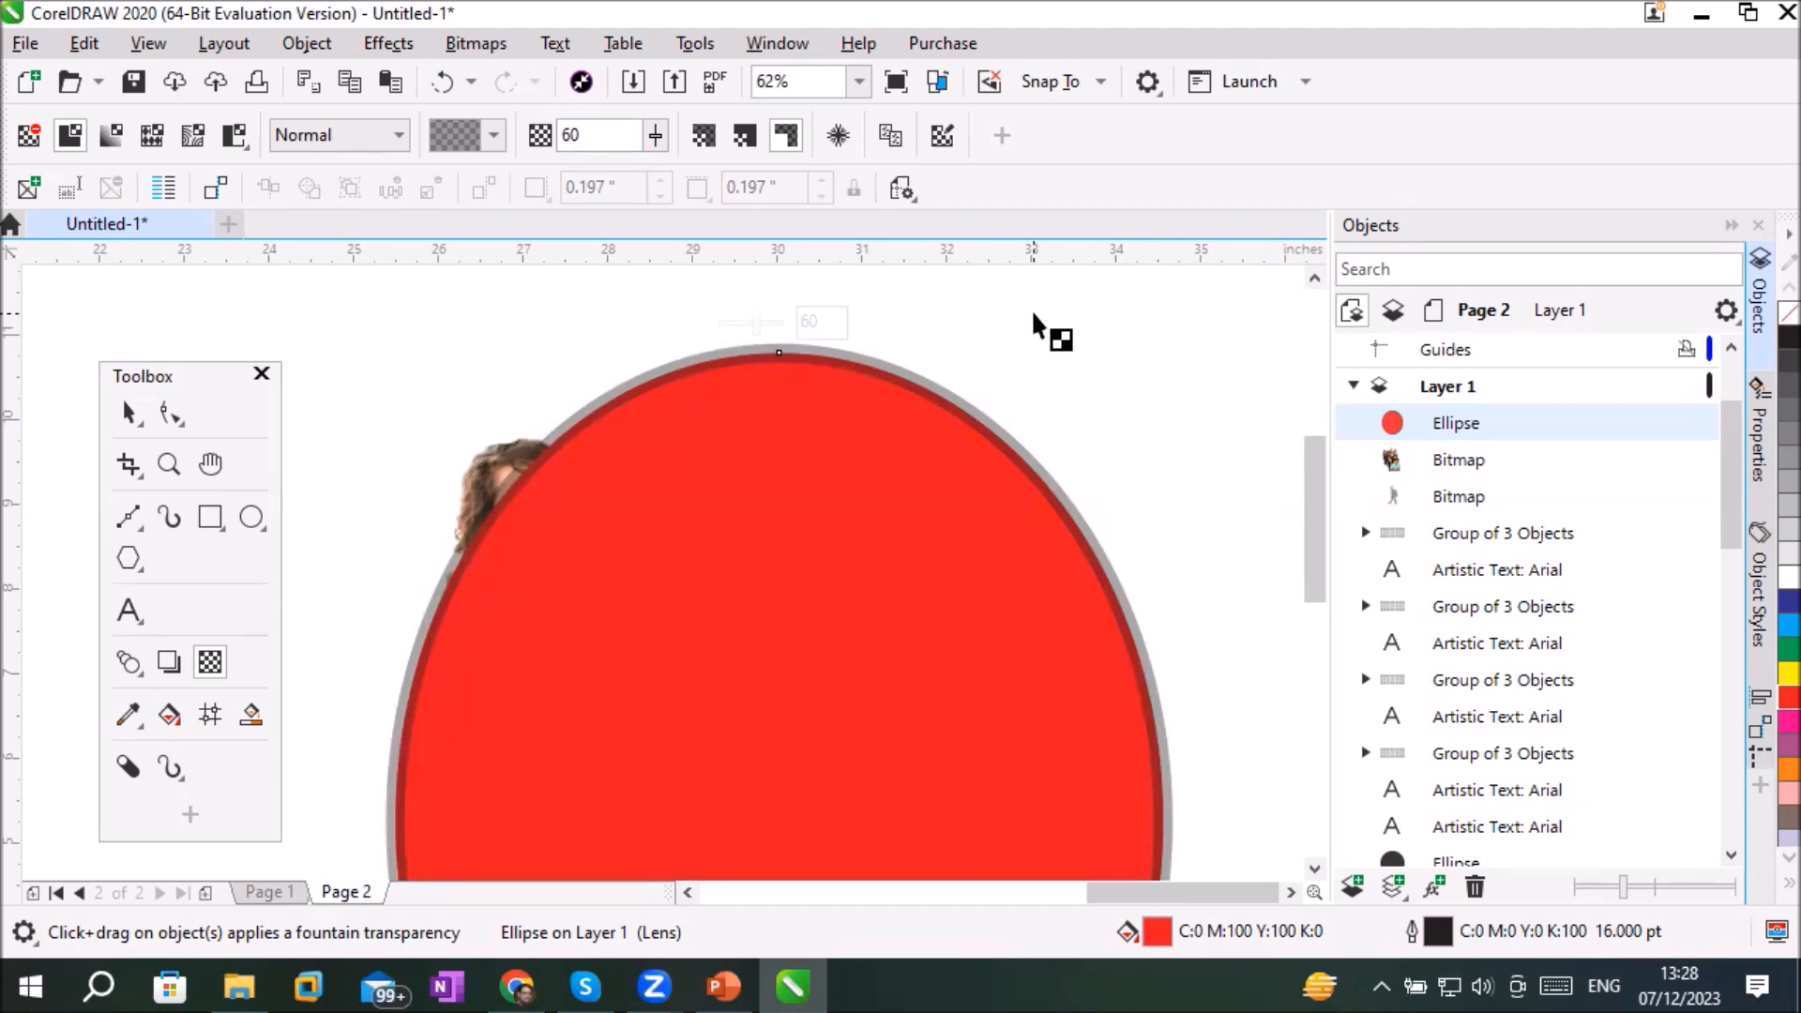
Step: Apply the ellipse's transparency to the fill only, then to both the fill and the outline
left_click(746, 136)
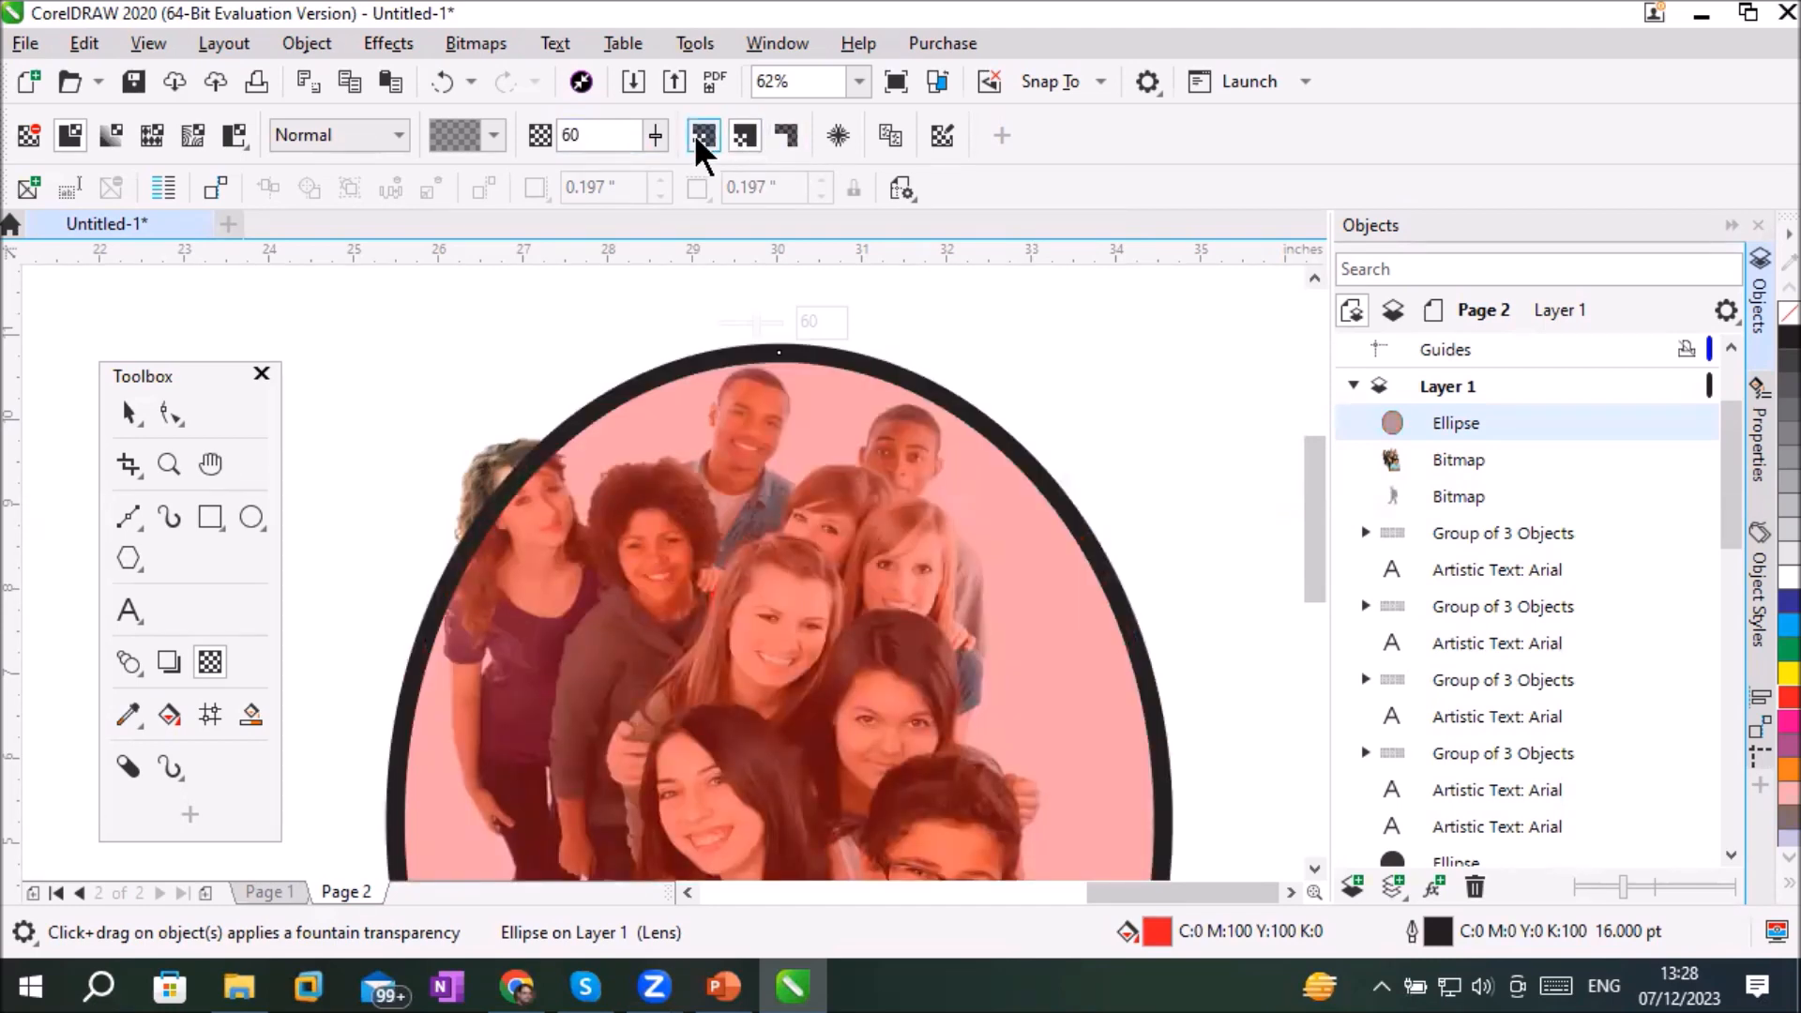
left_click(695, 134)
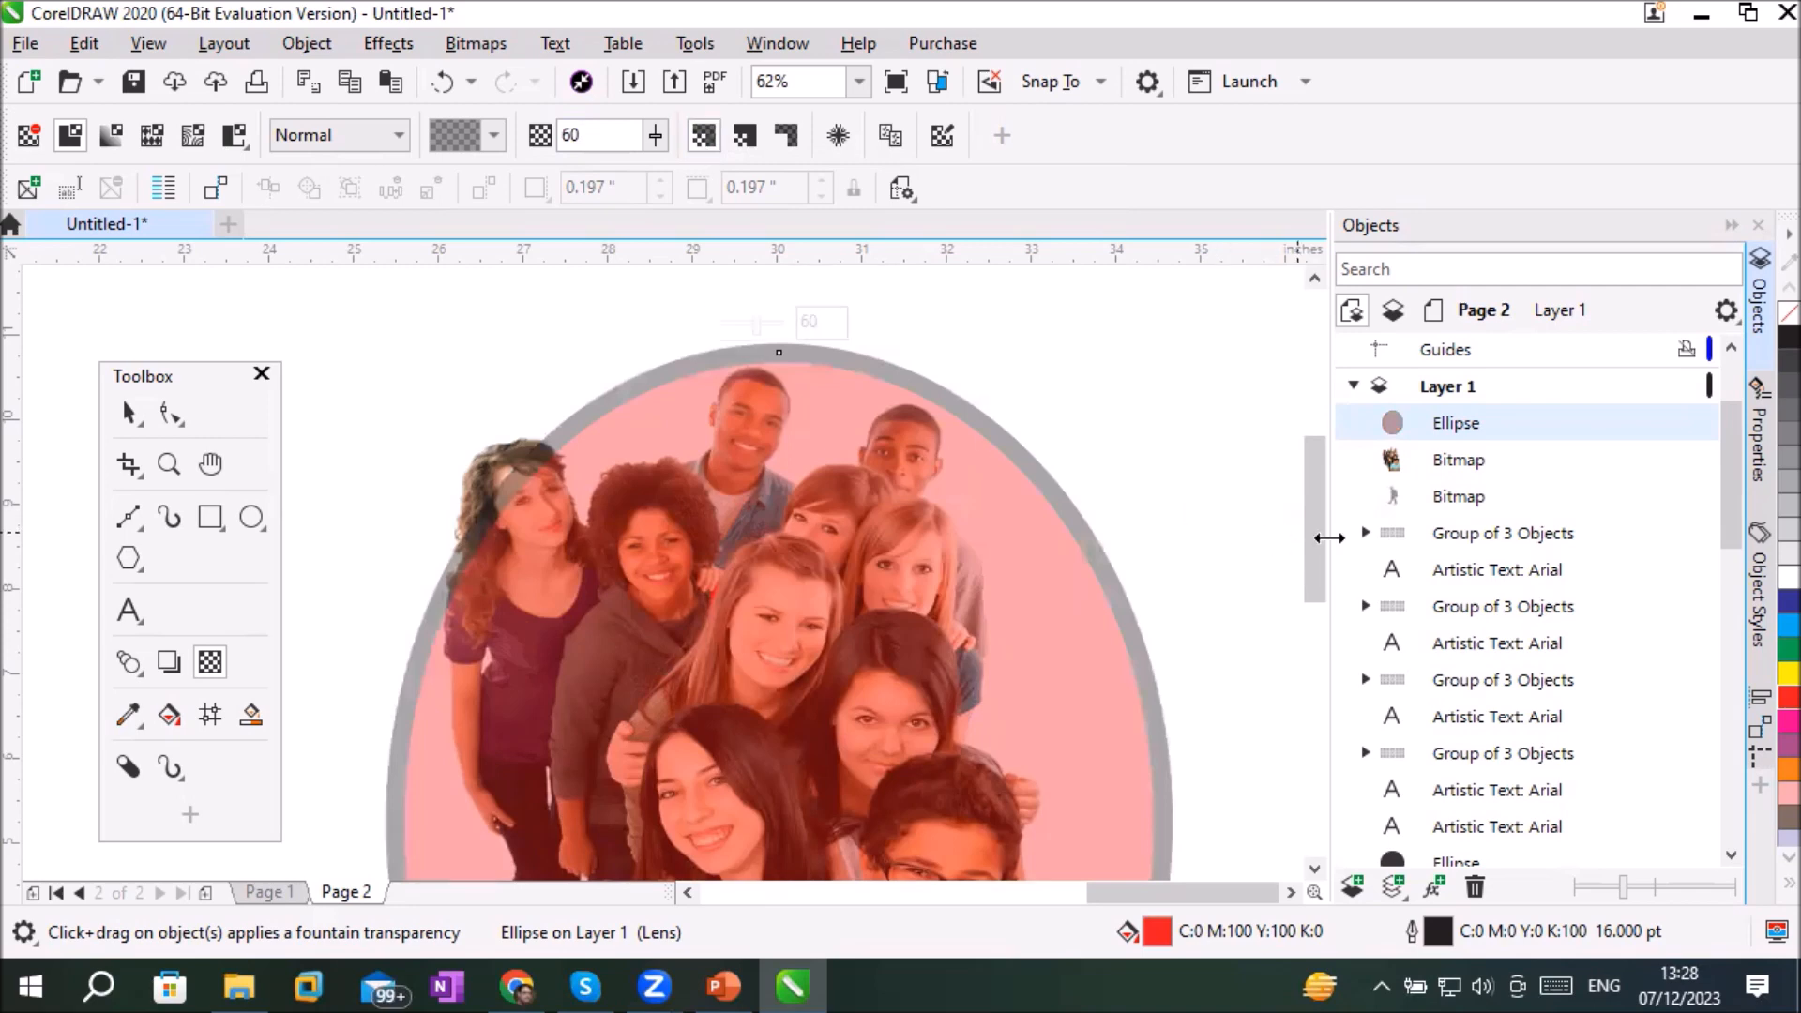
Step: Try the preset uniform transparency of 95 on the ellipse and inspect its edge against the photo
left_click_drag(1313, 540, 1316, 569)
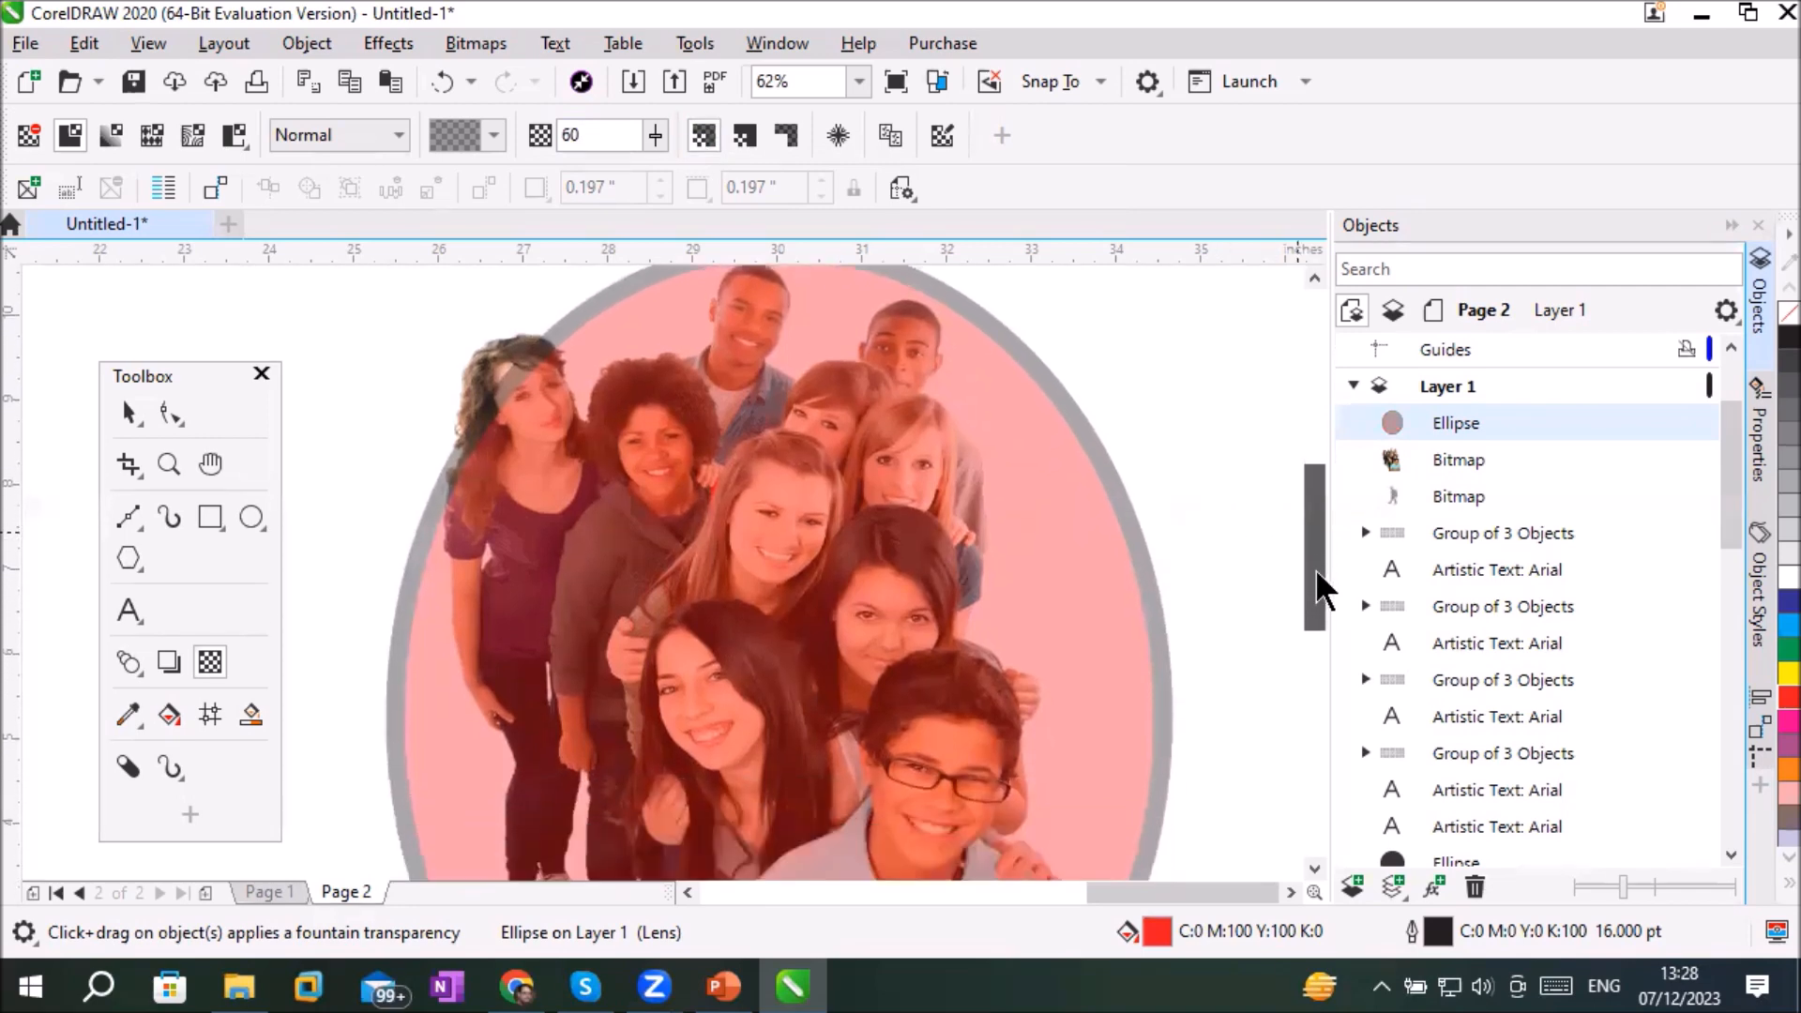
left_click(493, 136)
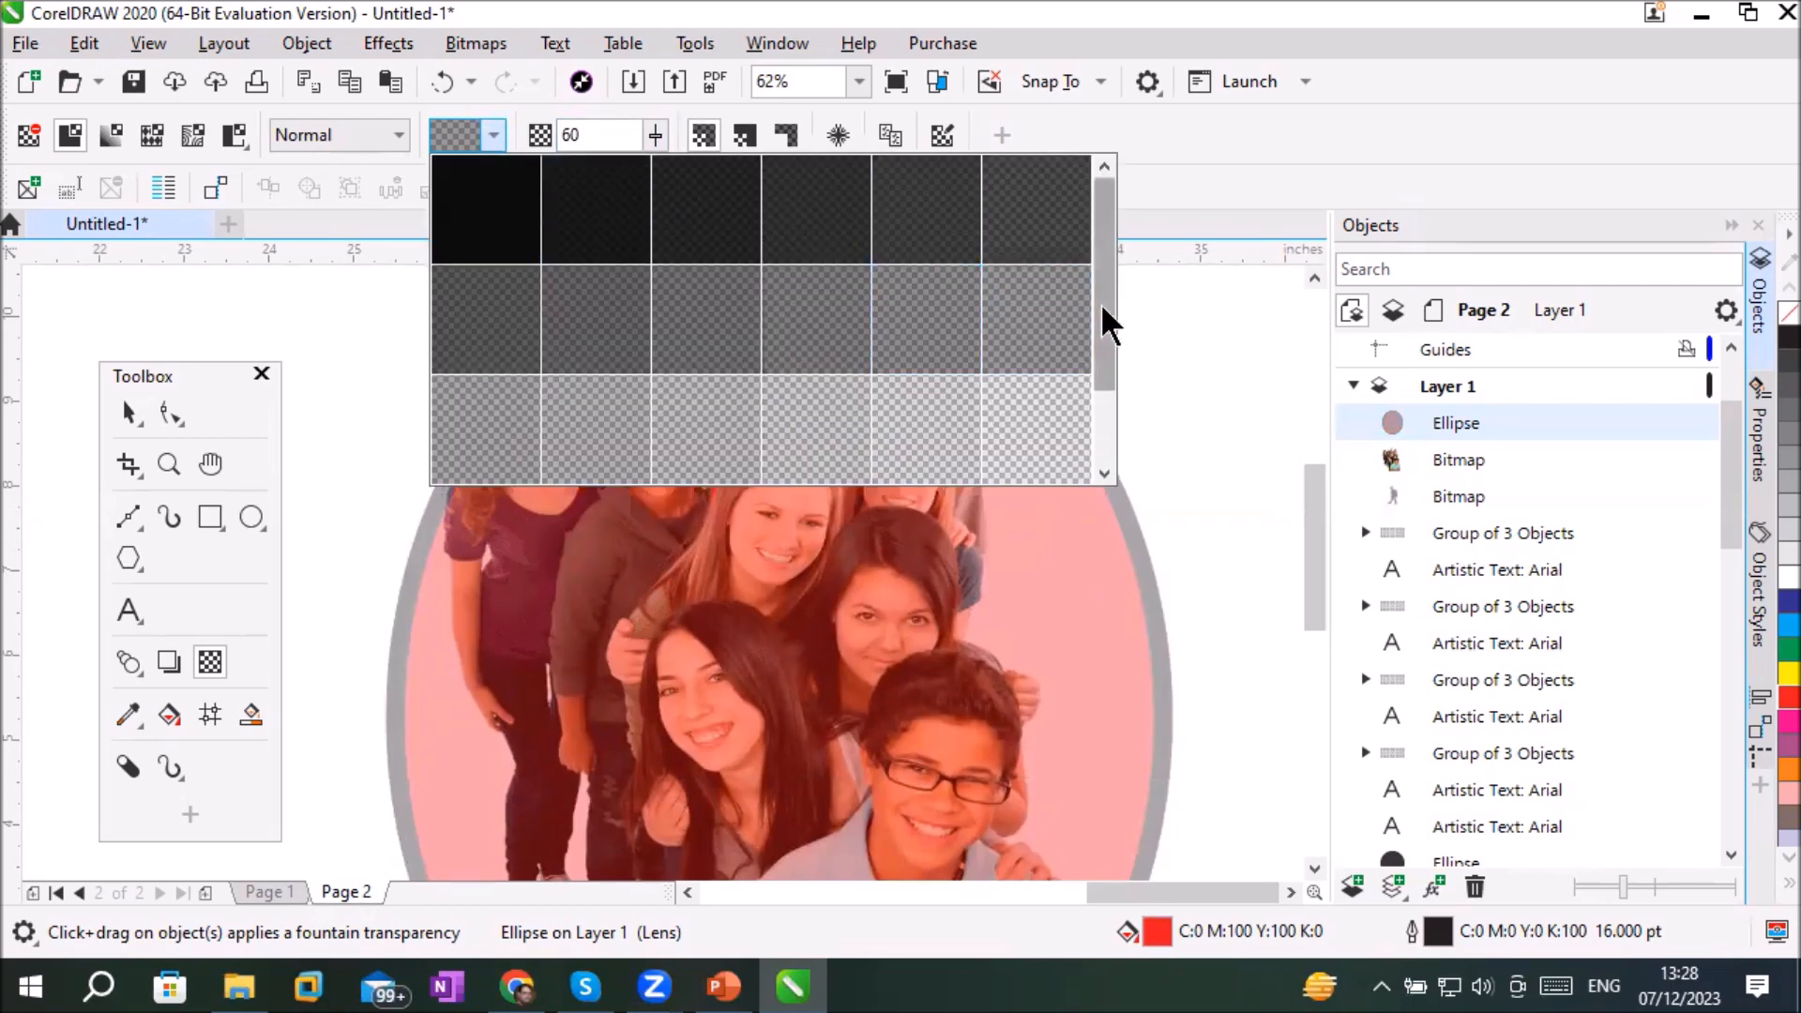
left_click_drag(1100, 302, 1111, 420)
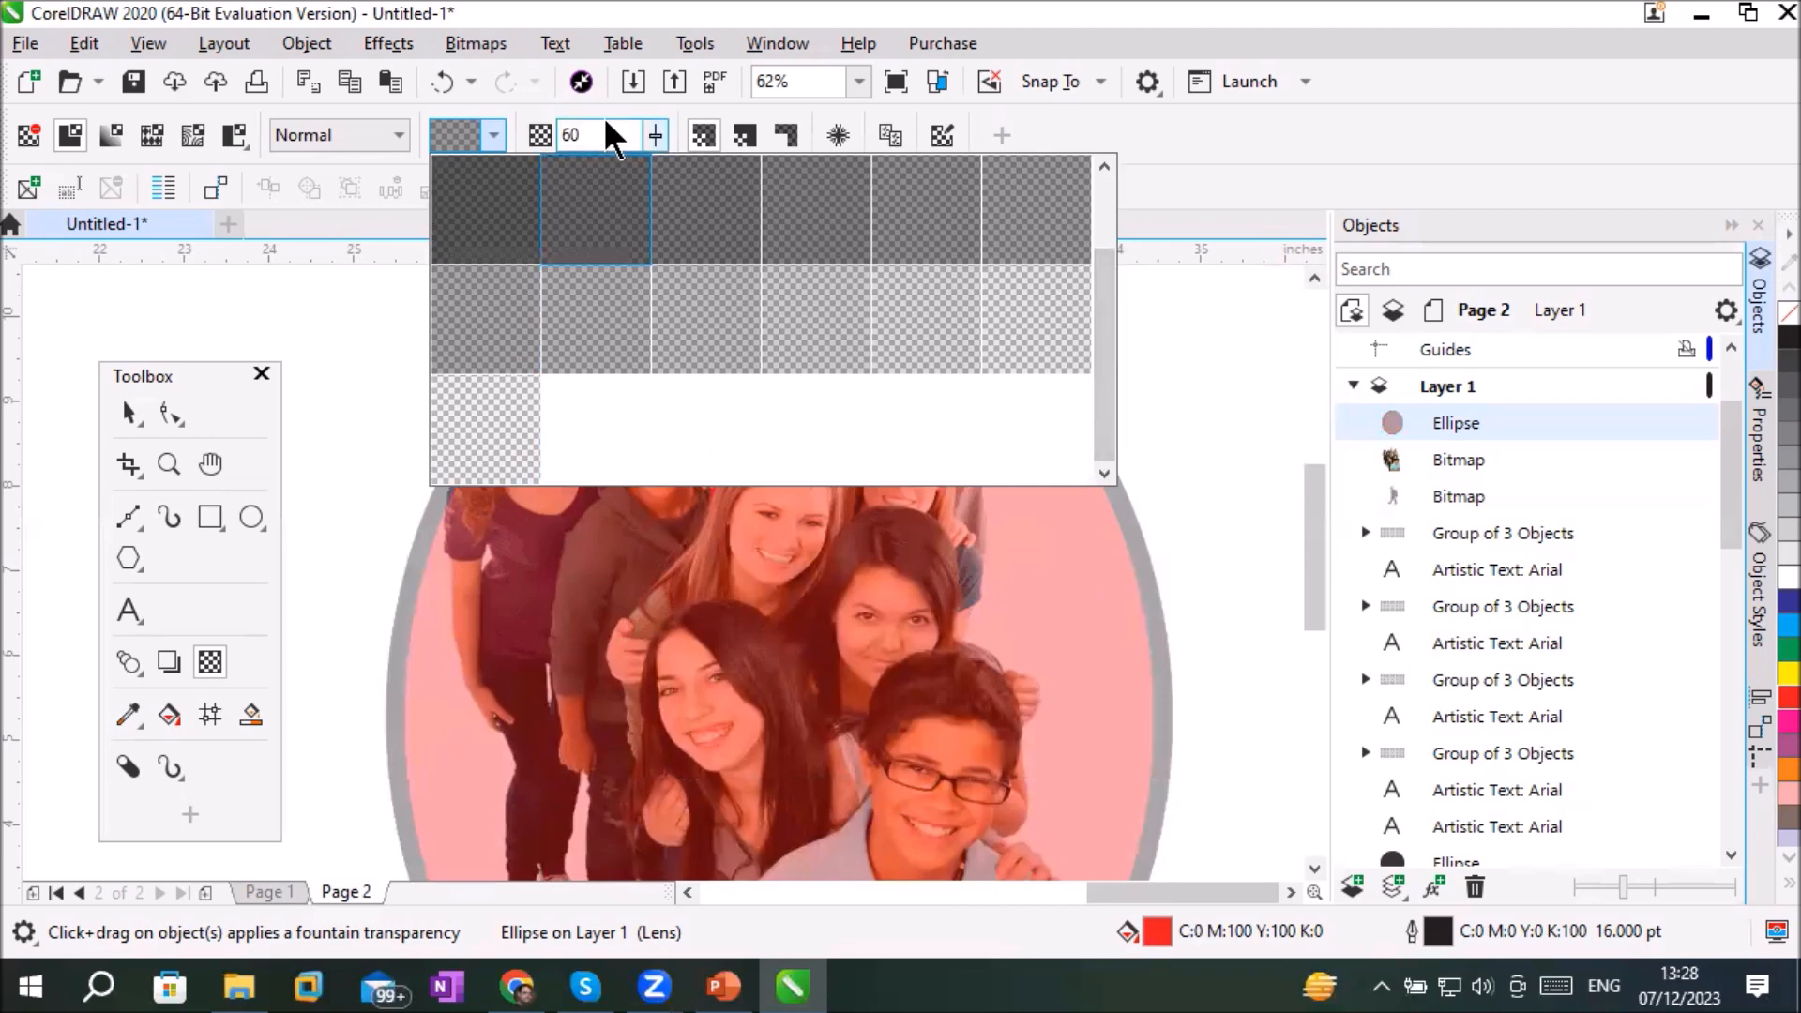
left_click(459, 419)
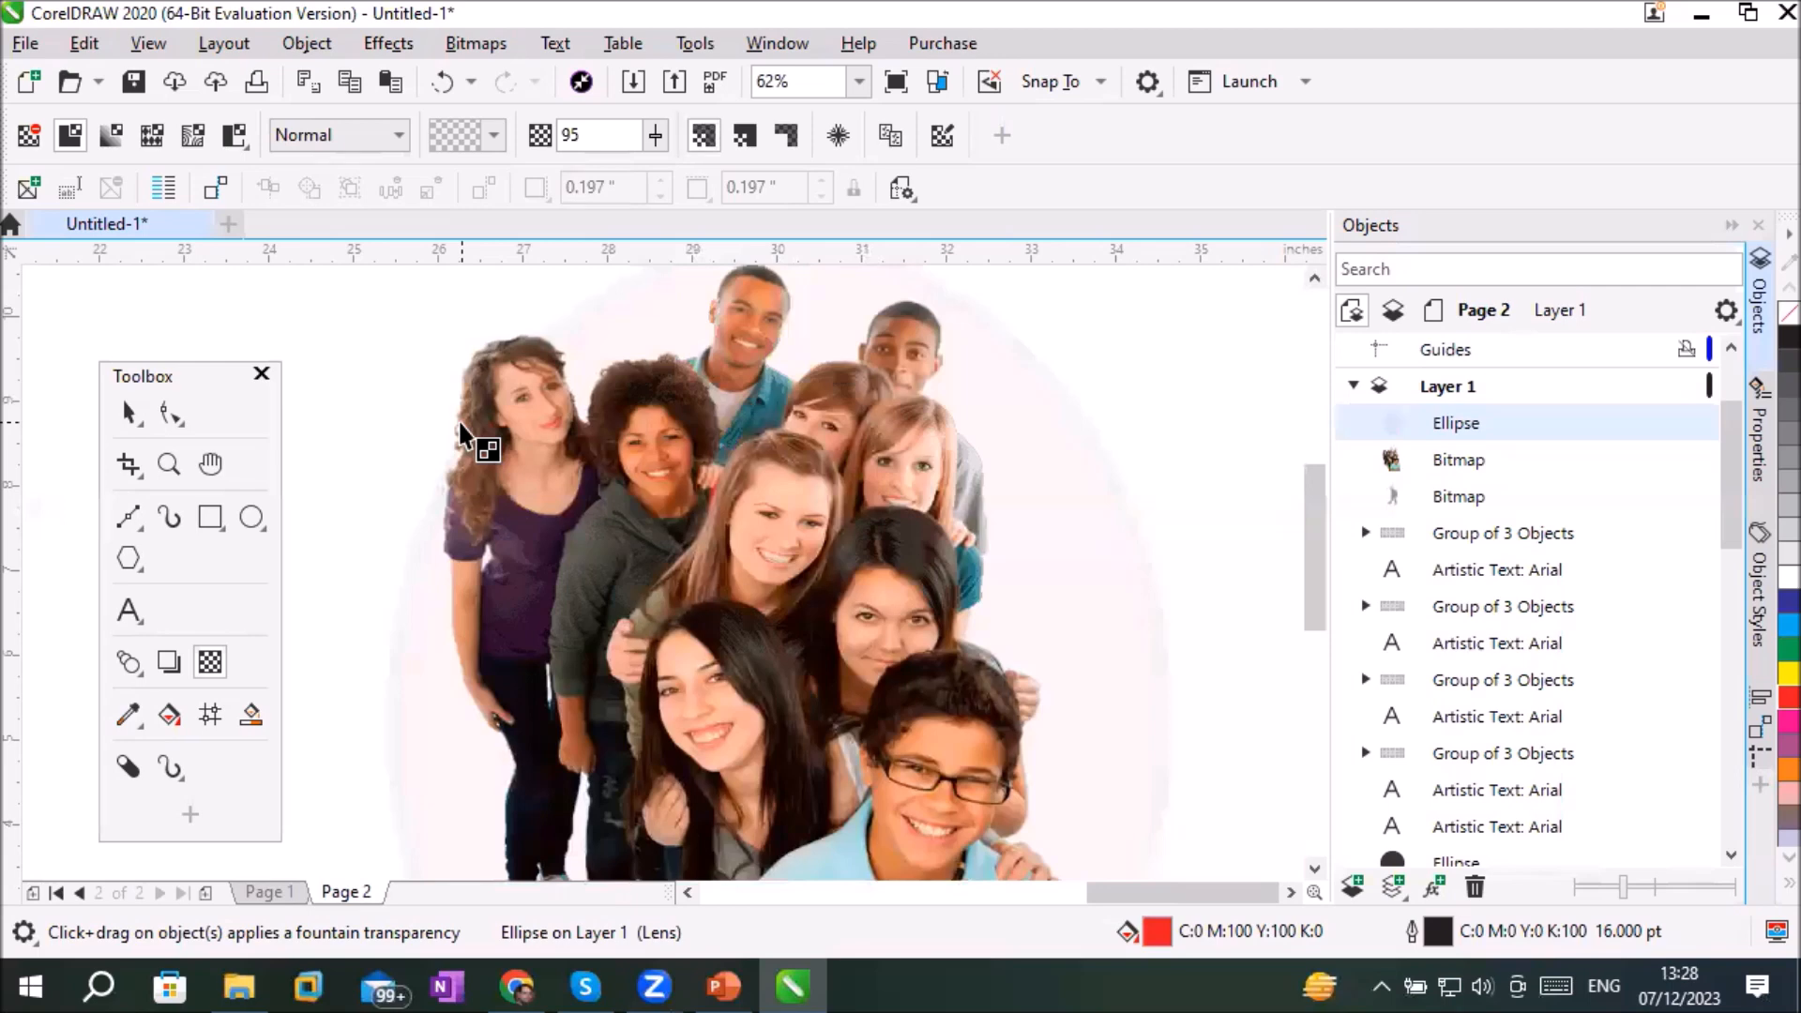
scroll(1107, 644, "up", 2)
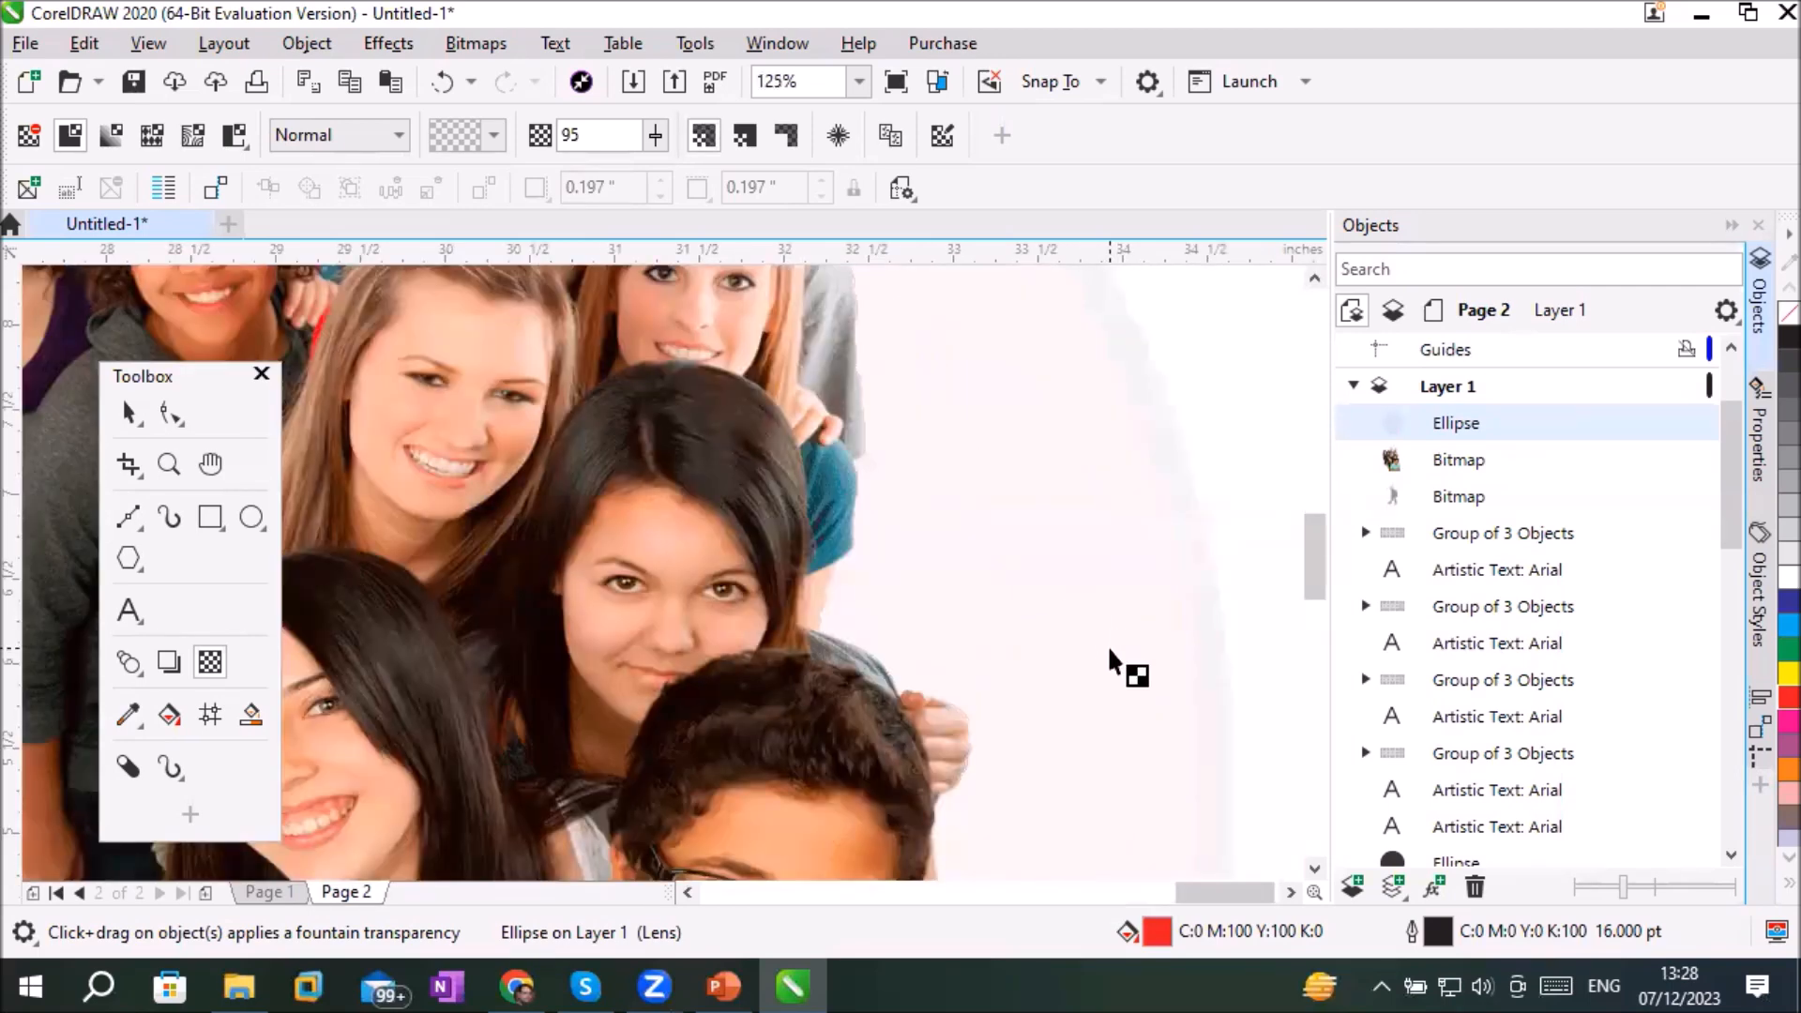
scroll(1107, 645, "down", 2)
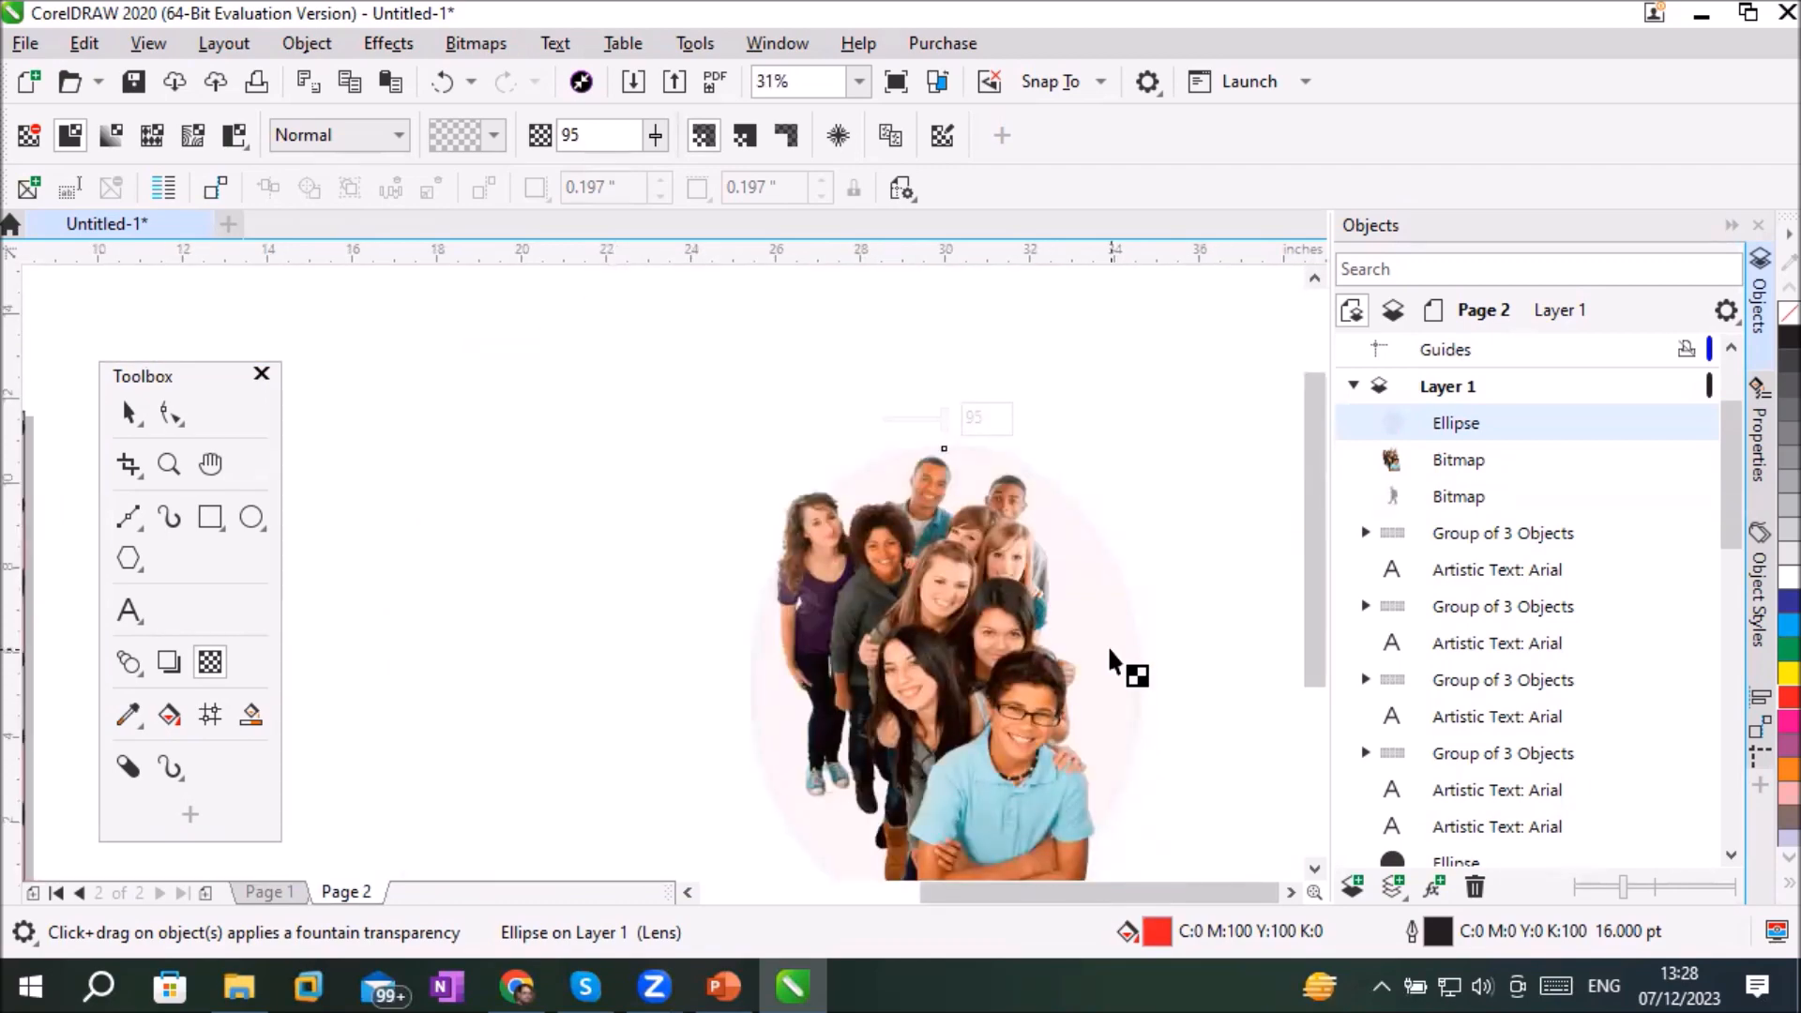
scroll(1107, 645, "up", 1)
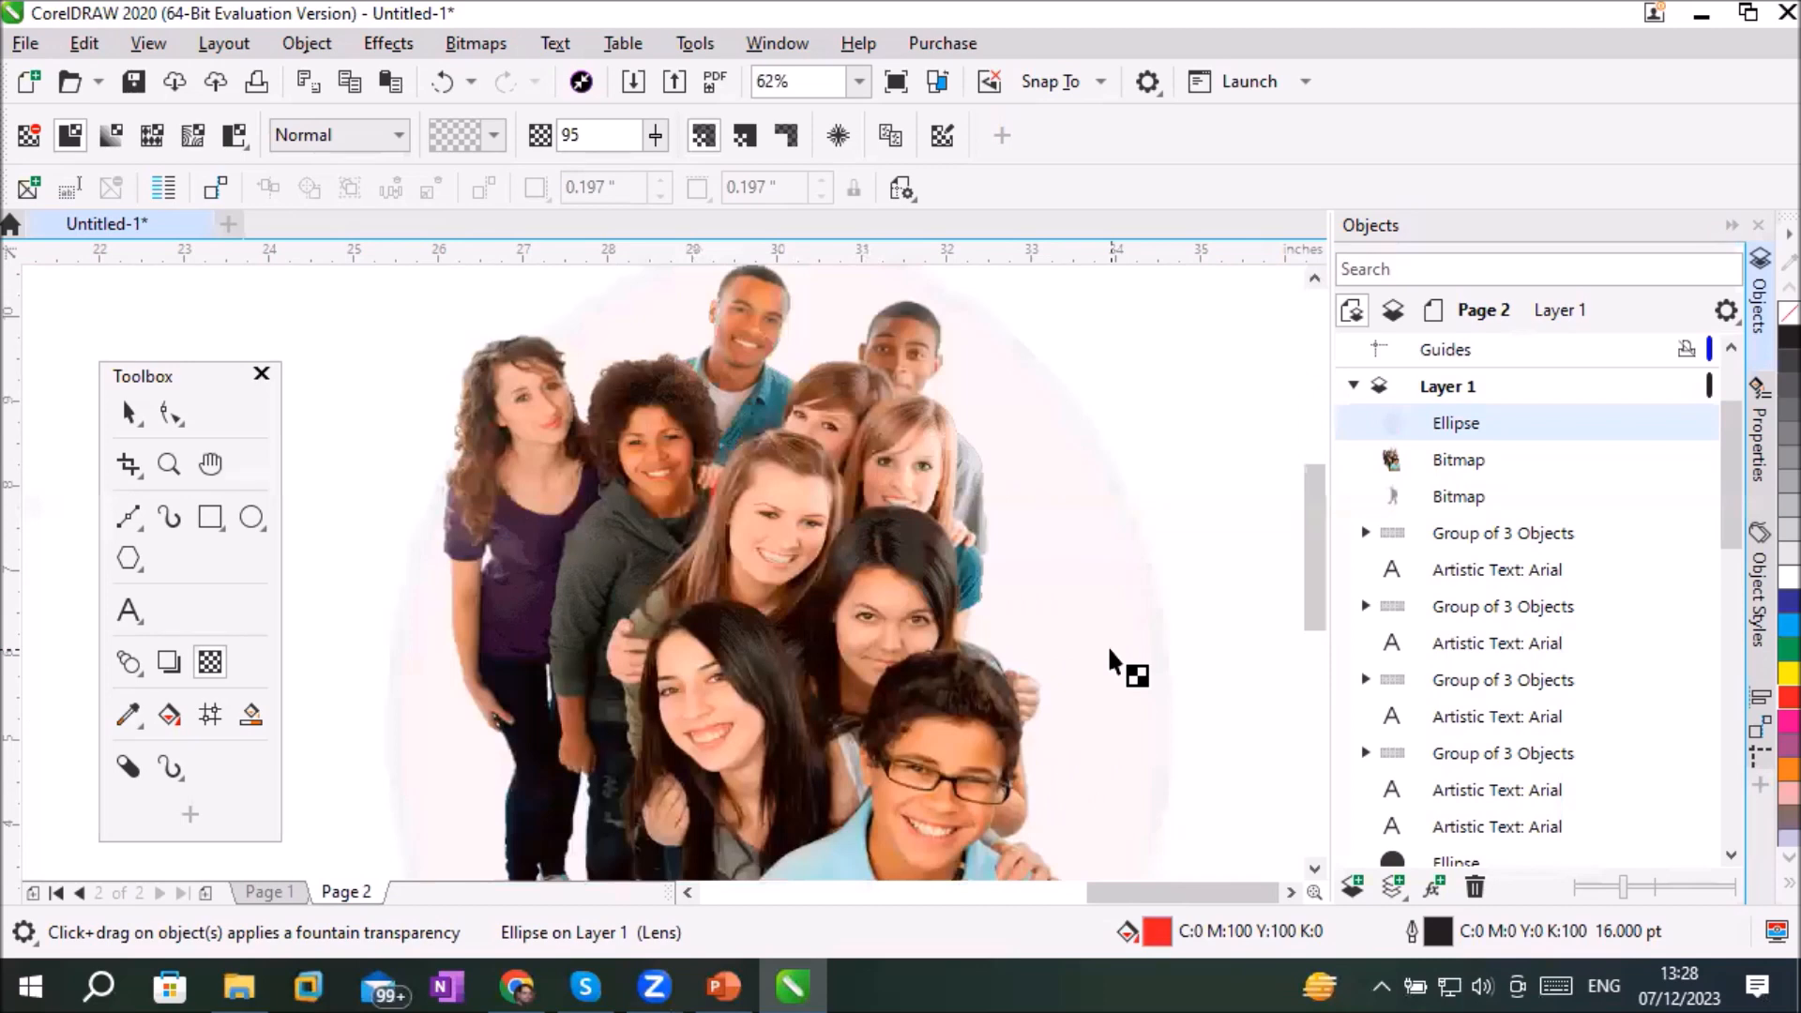
Step: Apply the preset uniform transparency of 50 to the ellipse
double_click(569, 134)
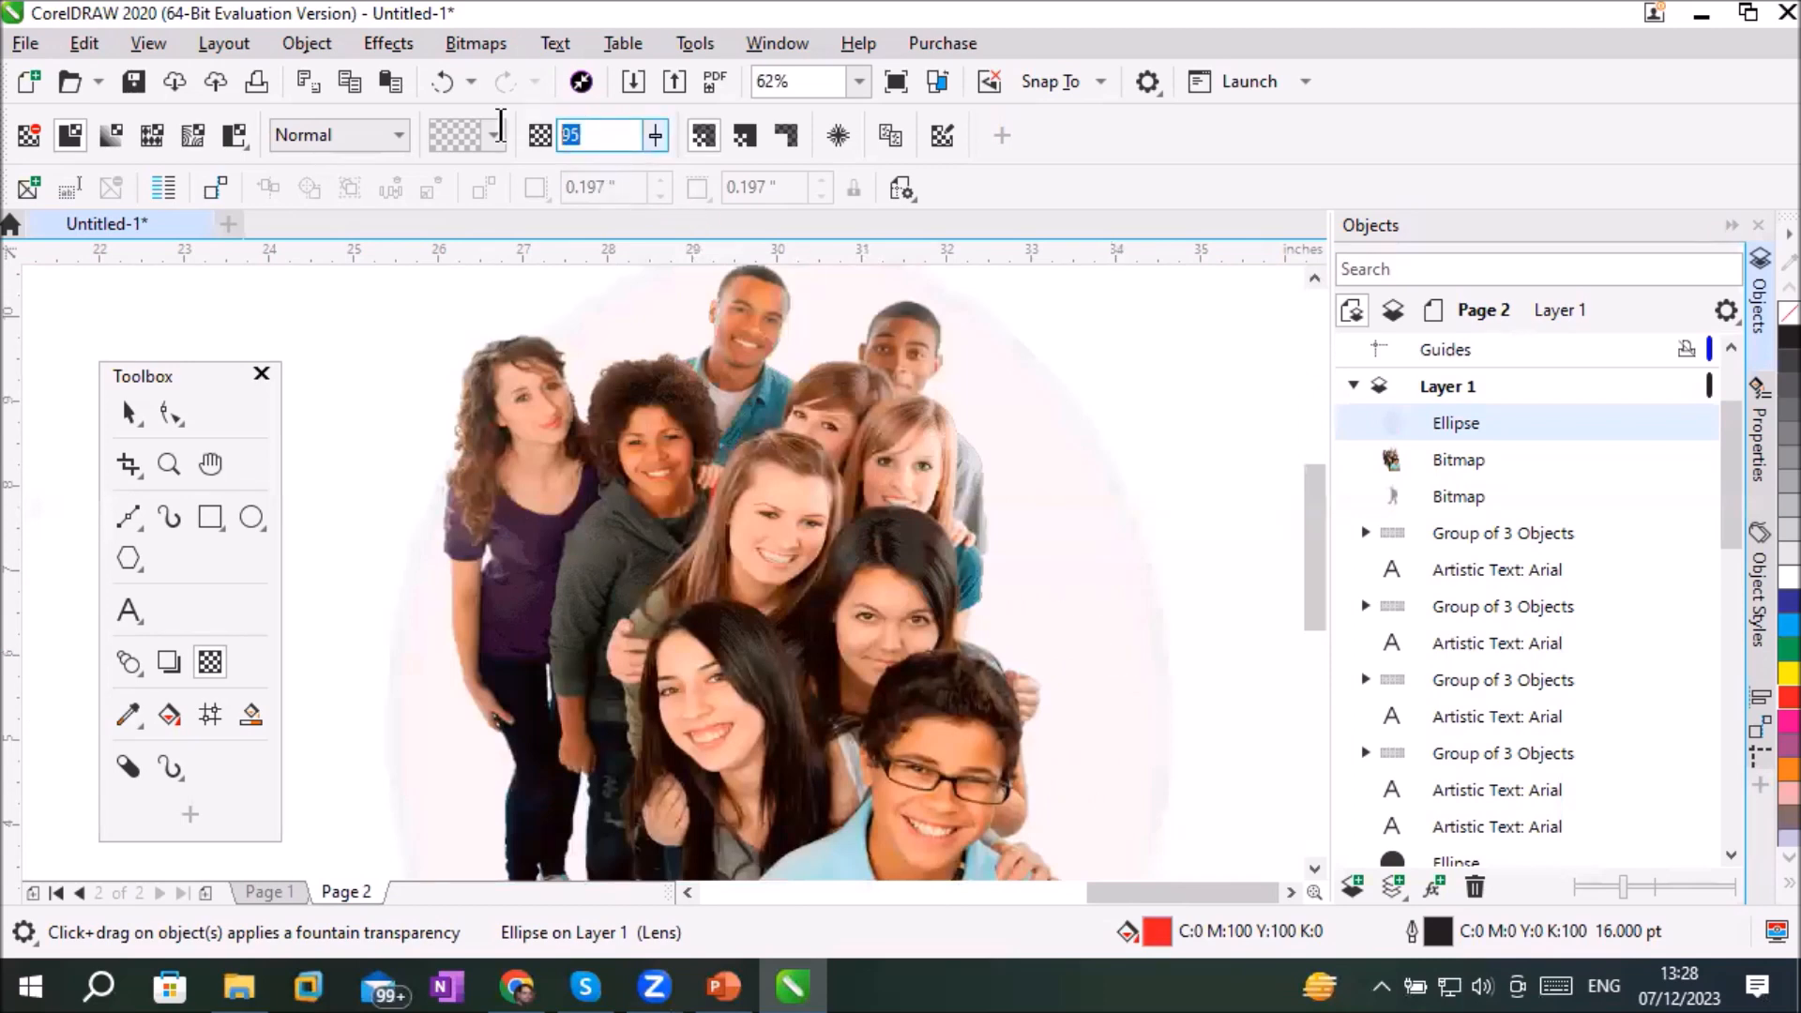
left_click(493, 134)
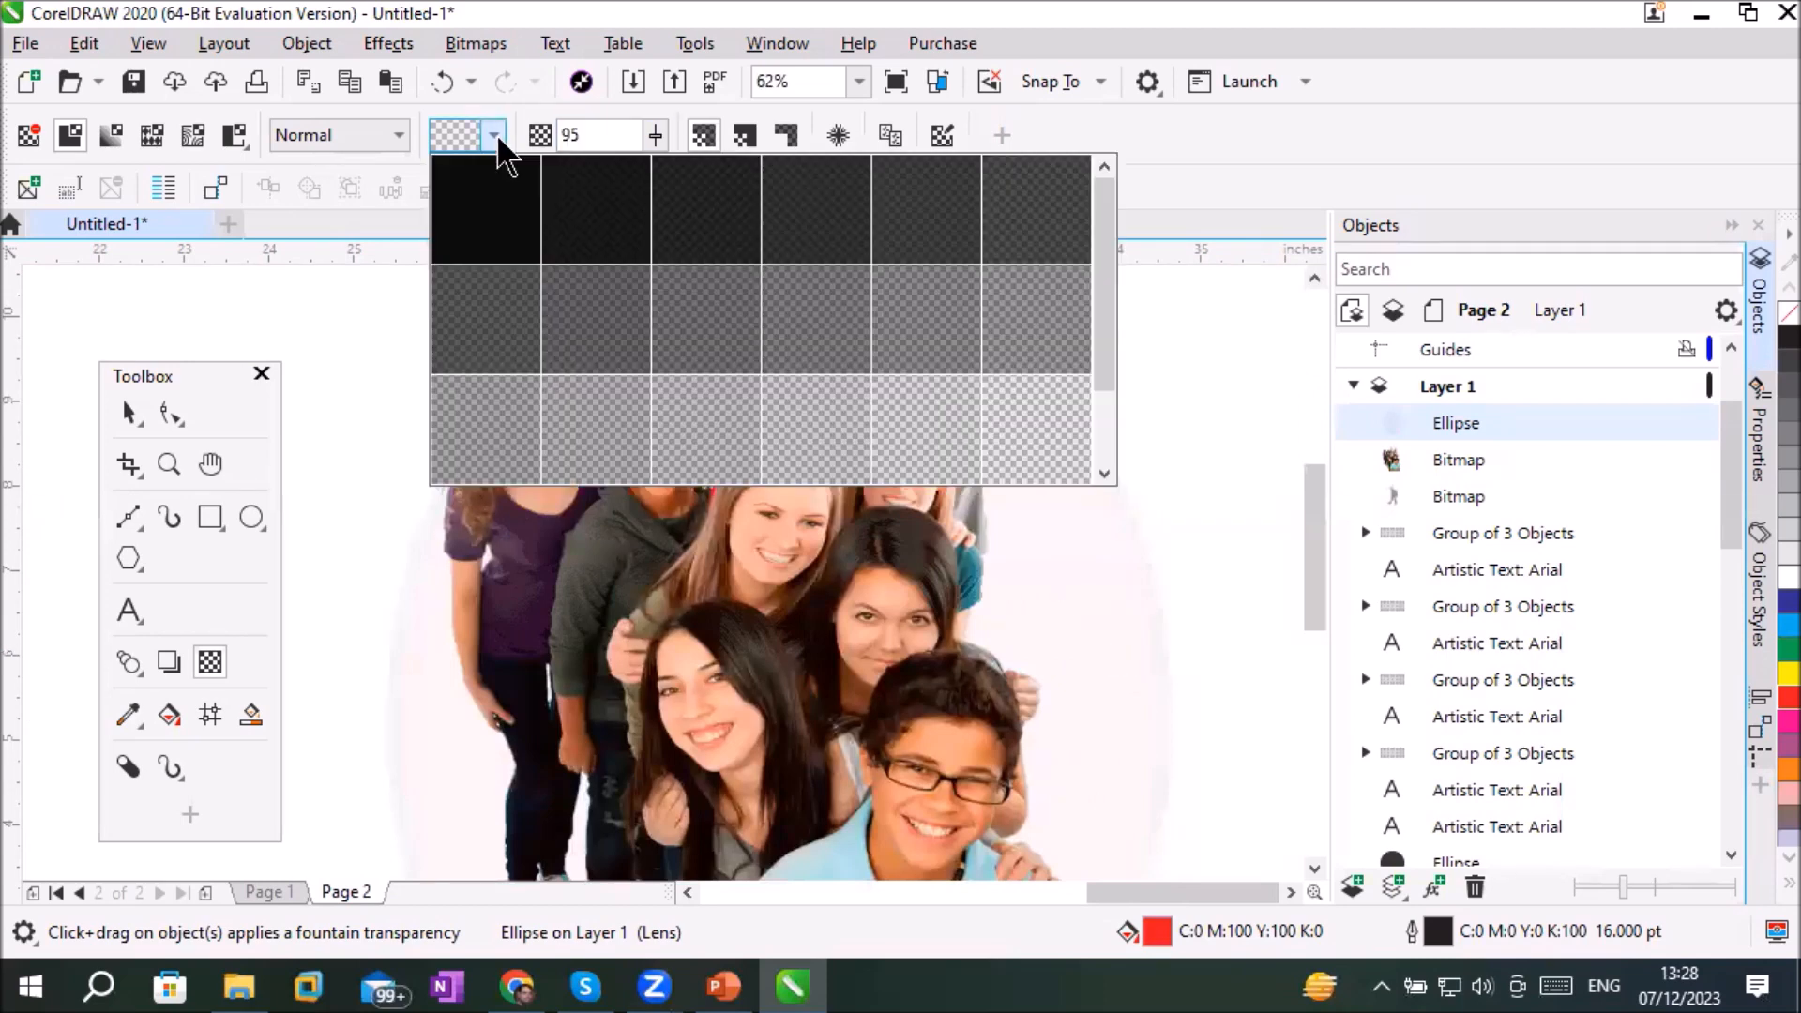
left_click(795, 293)
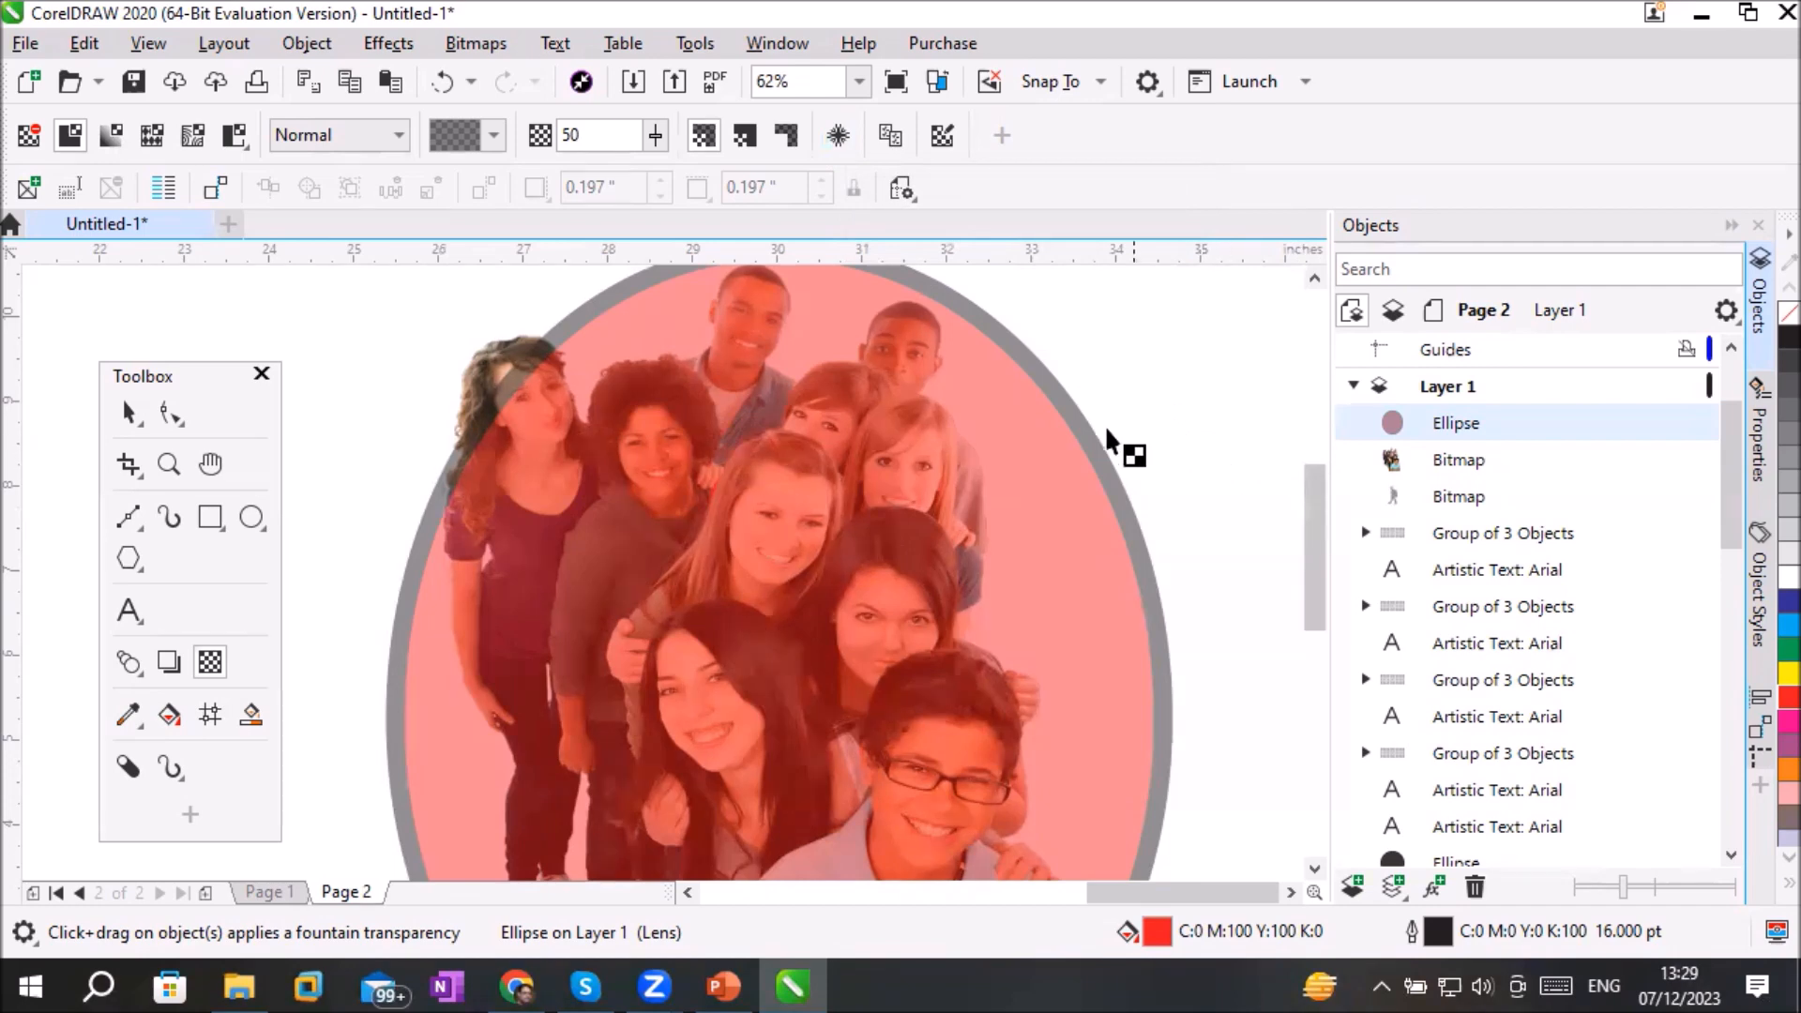
Step: Move the transparent ellipse off the group photo on either side and back over it to show the live see-through view
left_click(120, 407)
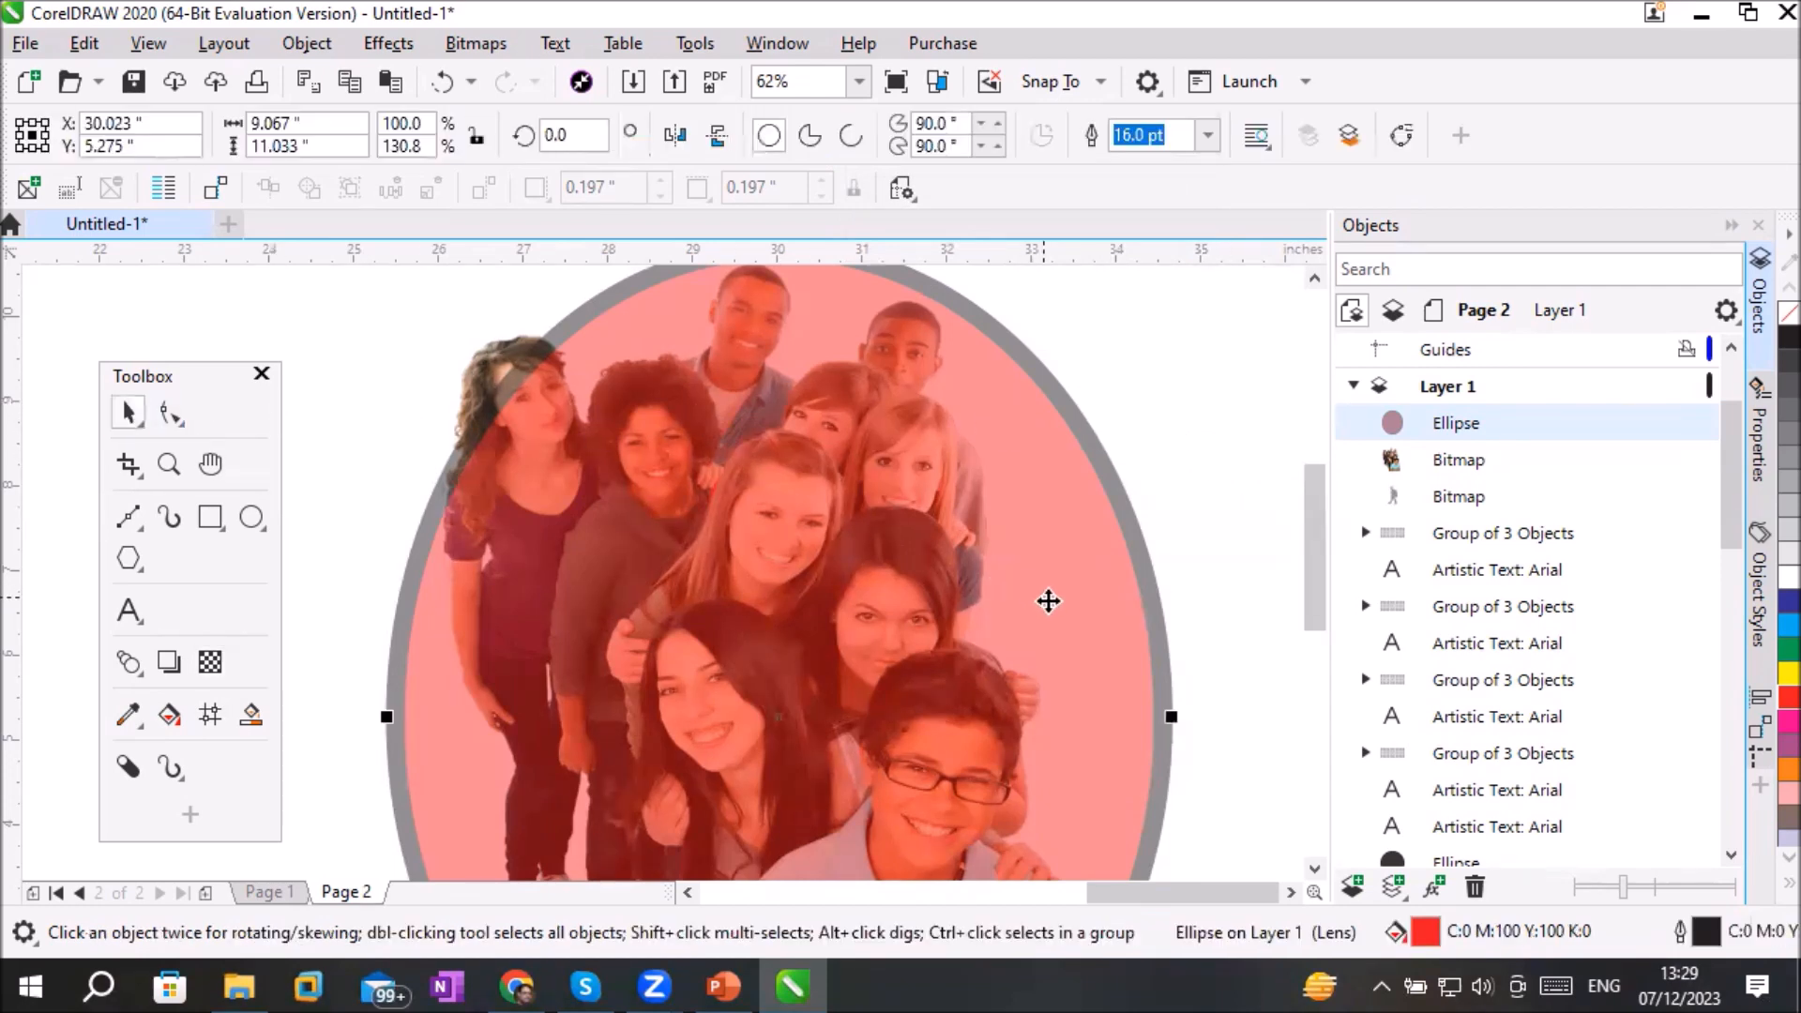
left_click_drag(1083, 593, 1302, 569)
left_click_drag(1019, 533, 1304, 524)
scroll(1142, 672, "down", 1)
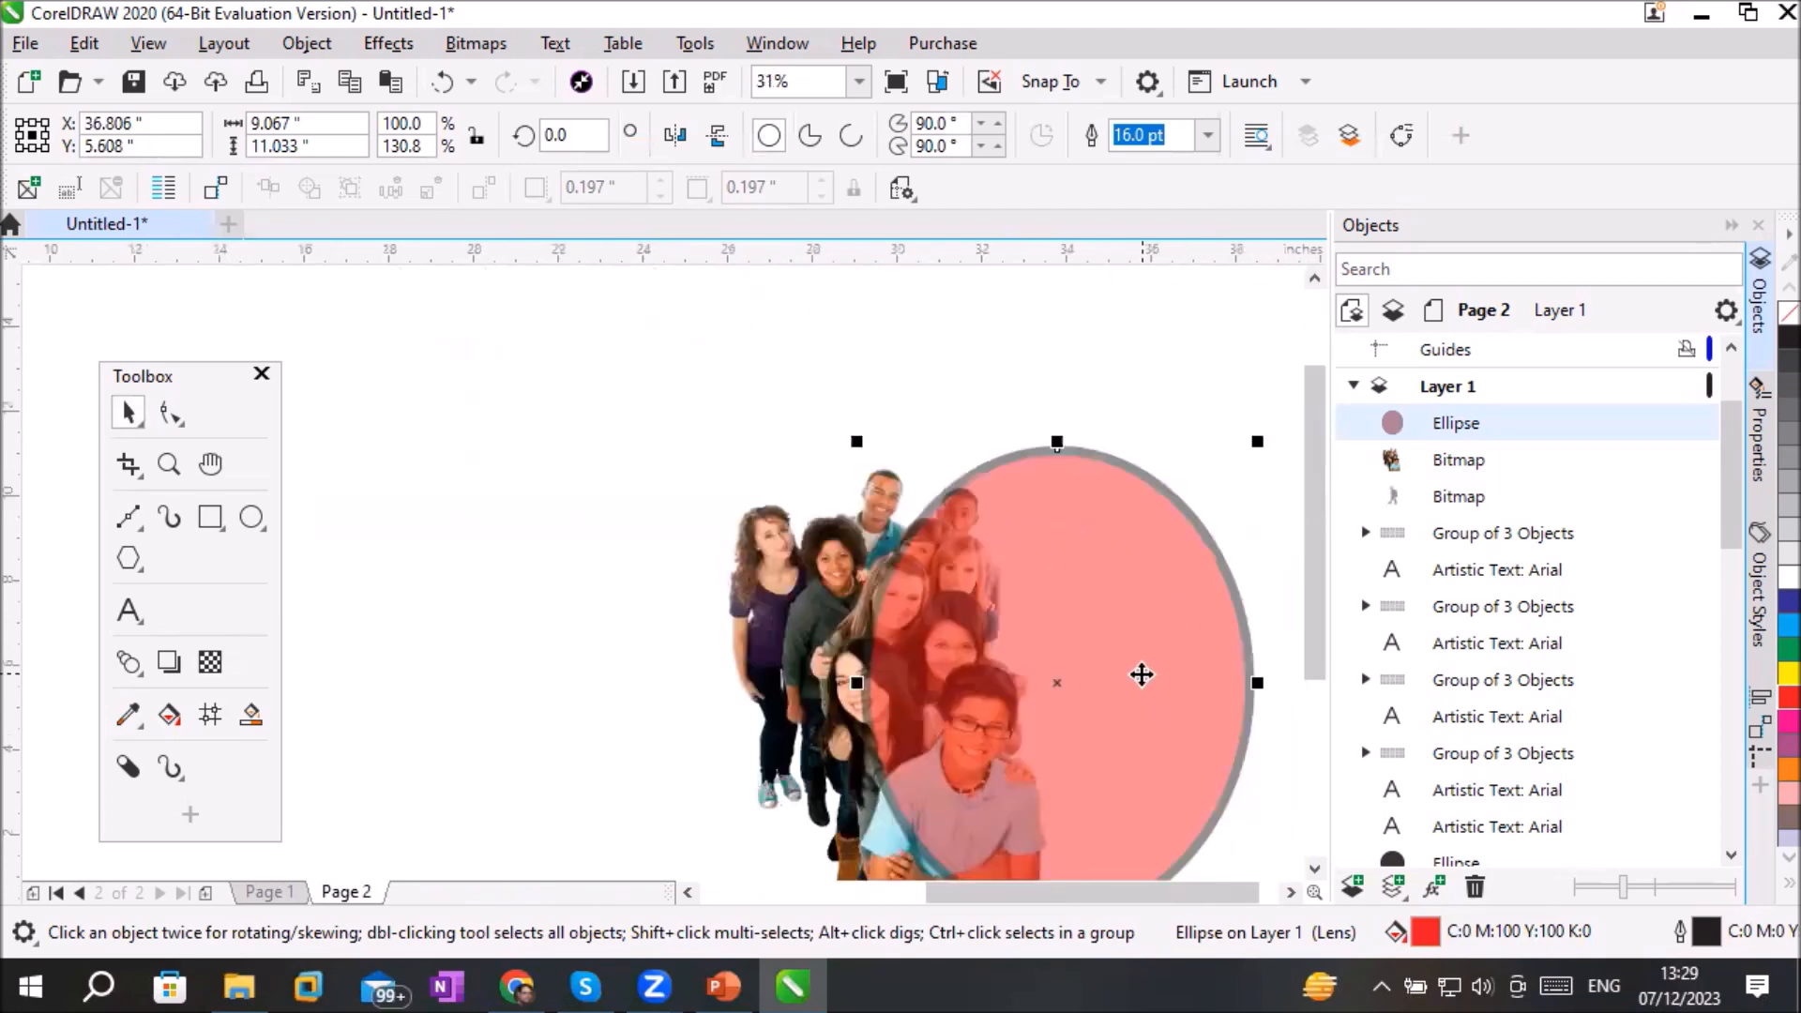
left_click_drag(1142, 672, 469, 552)
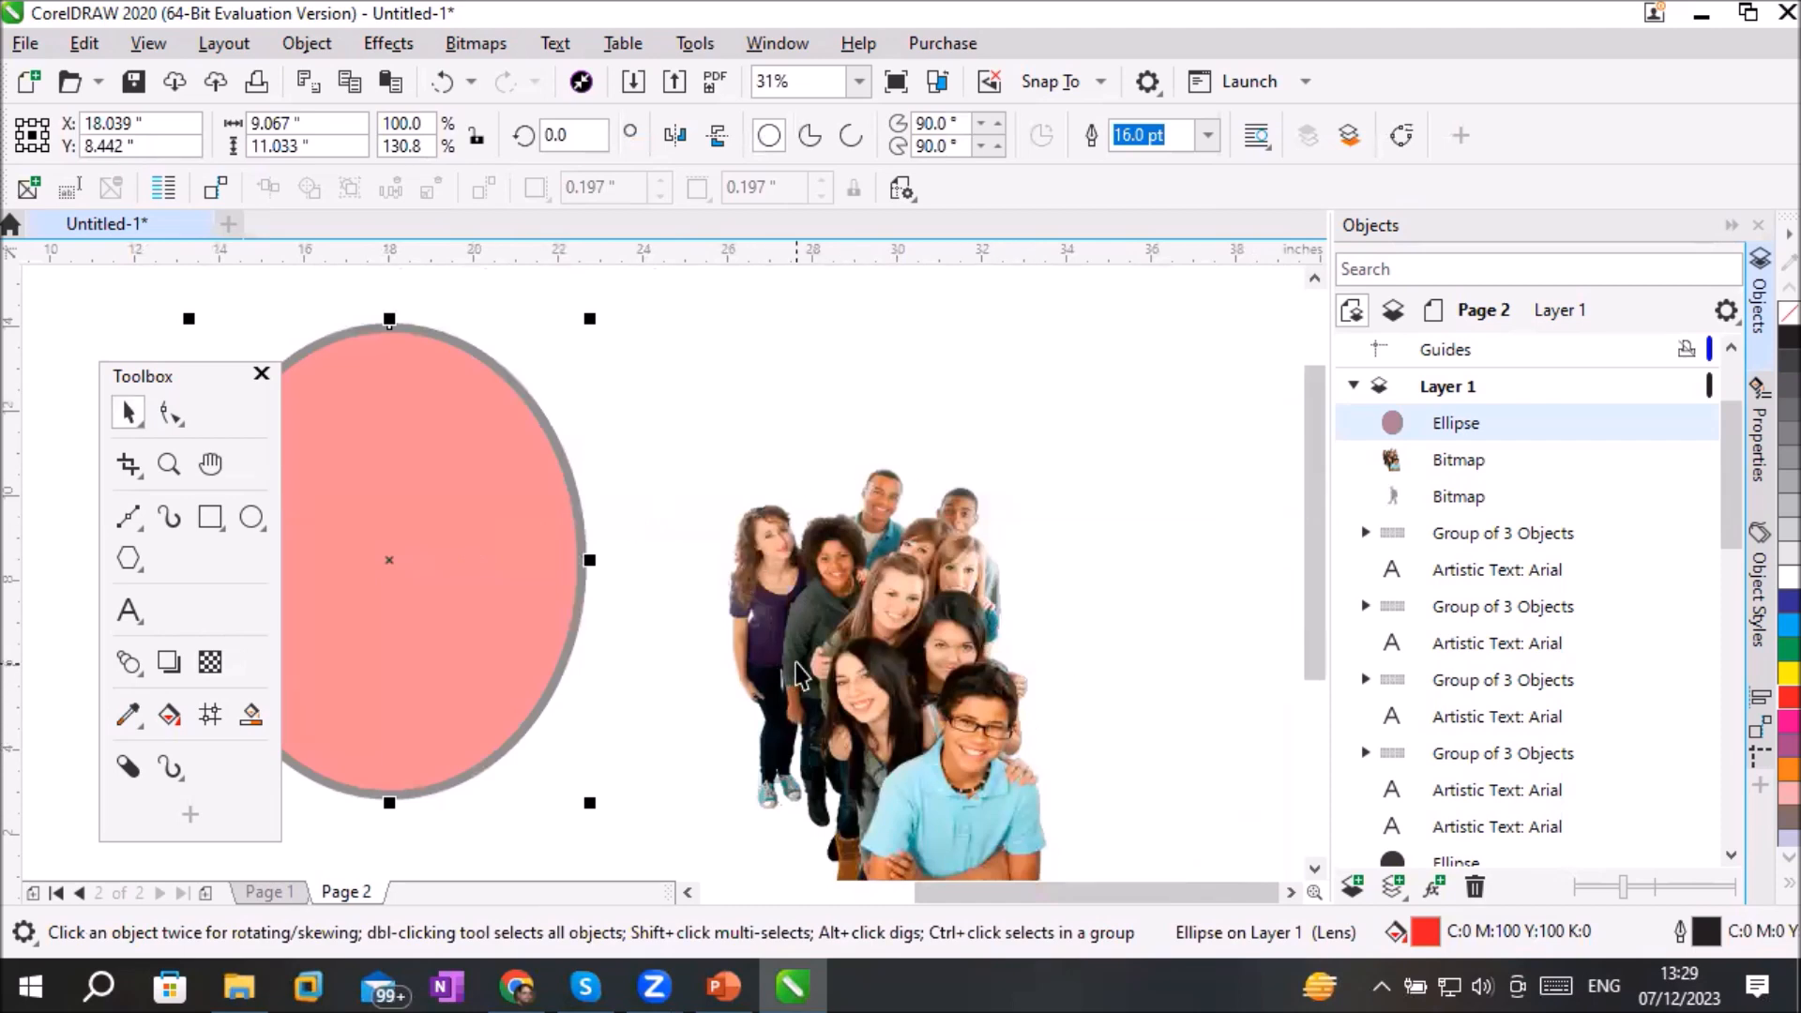
left_click_drag(467, 572, 966, 684)
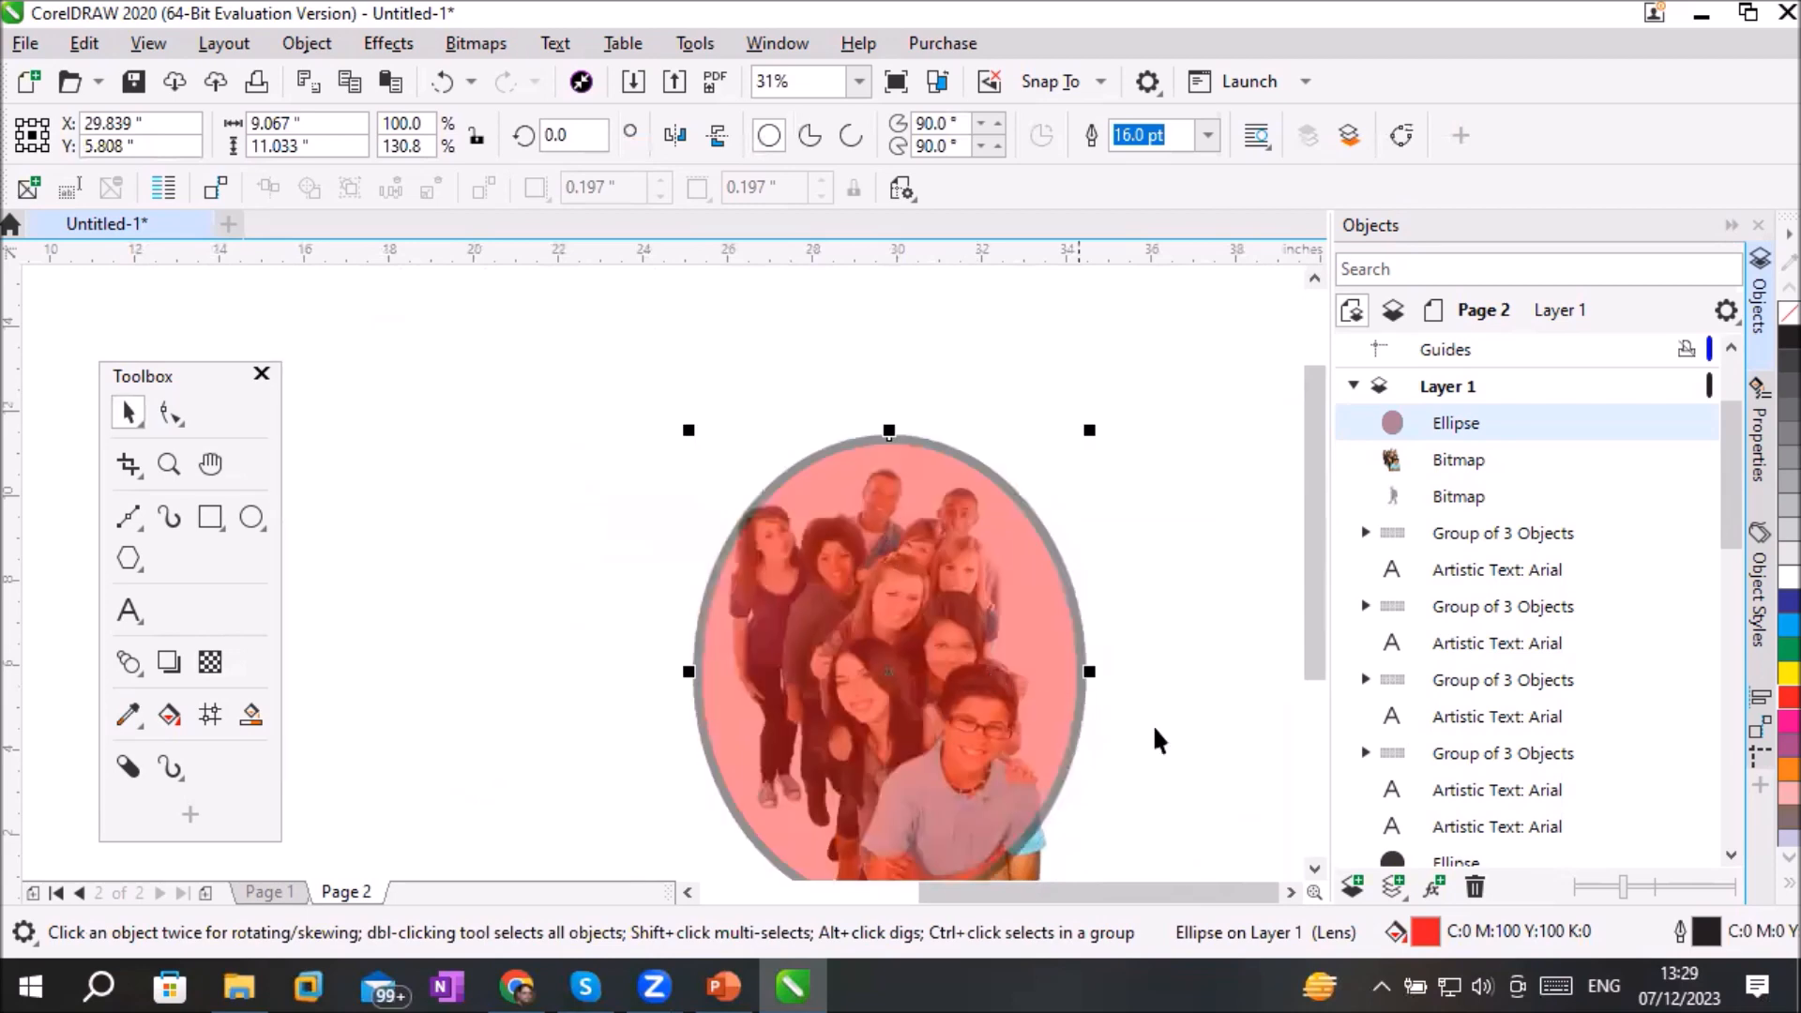
left_click_drag(1310, 639, 1319, 685)
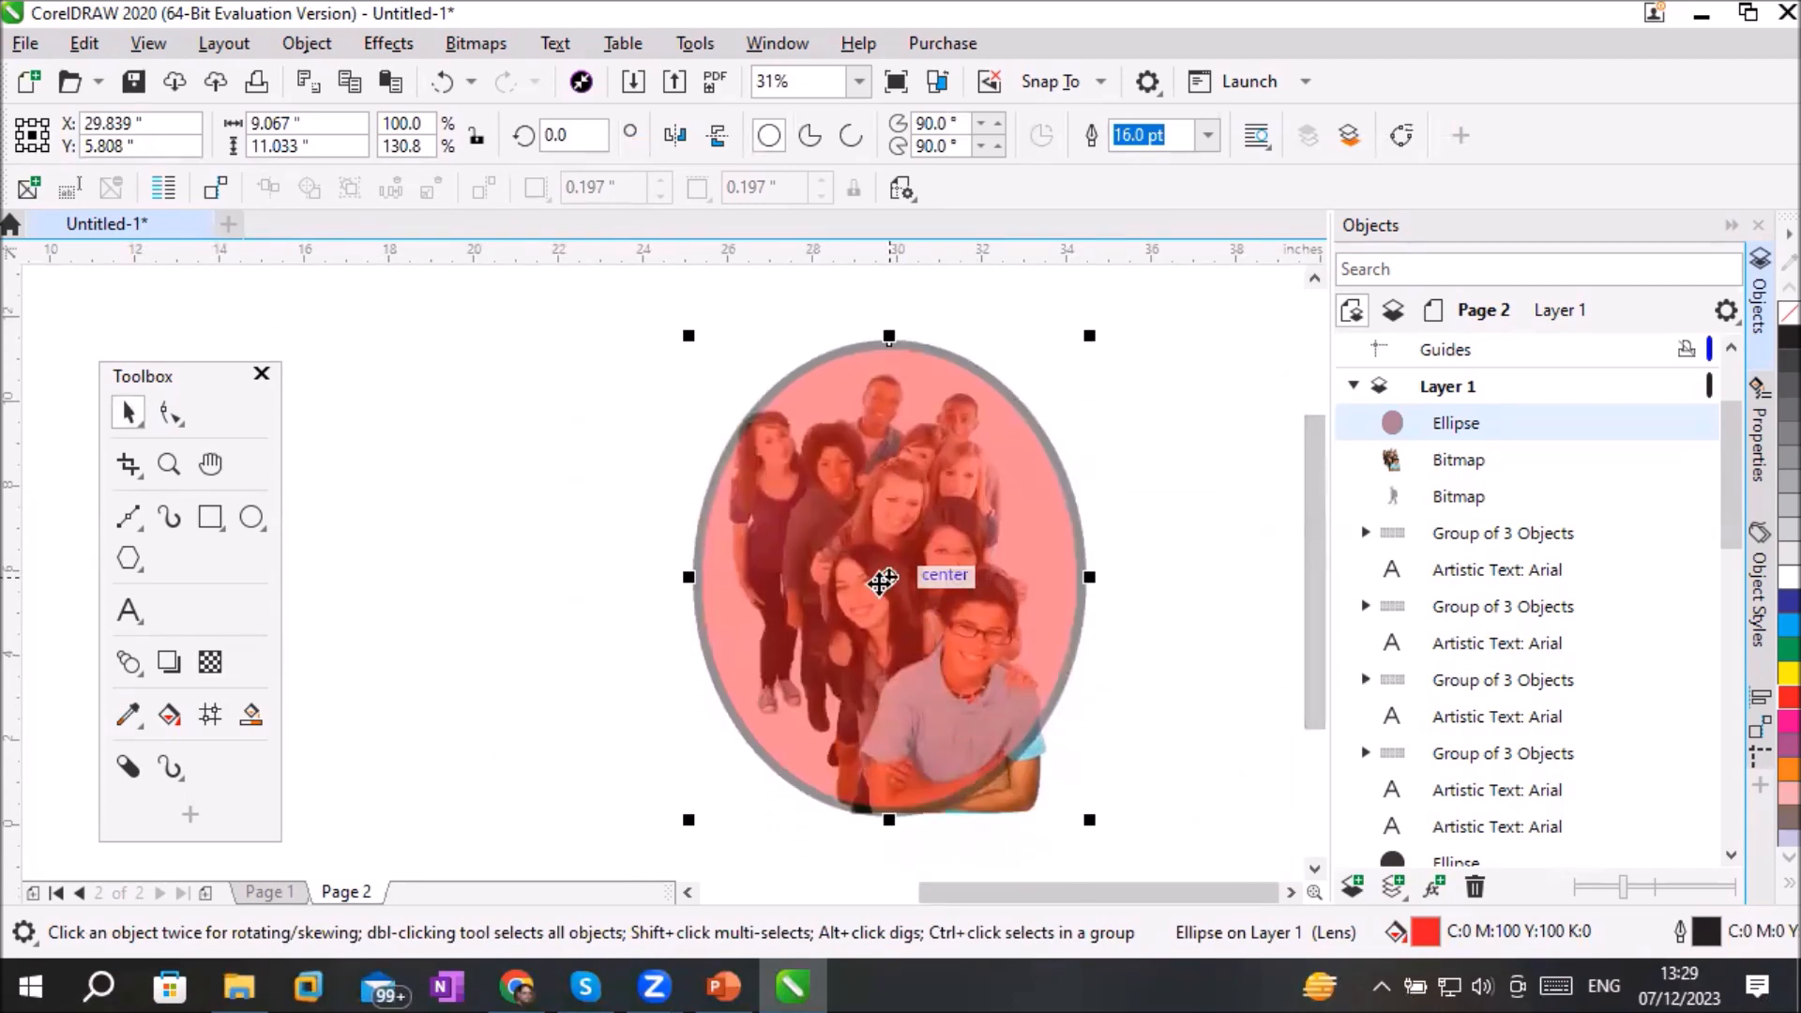
Step: Freeze the ellipse's transparency and move the frozen ellipse and the group photo apart
left_click(214, 670)
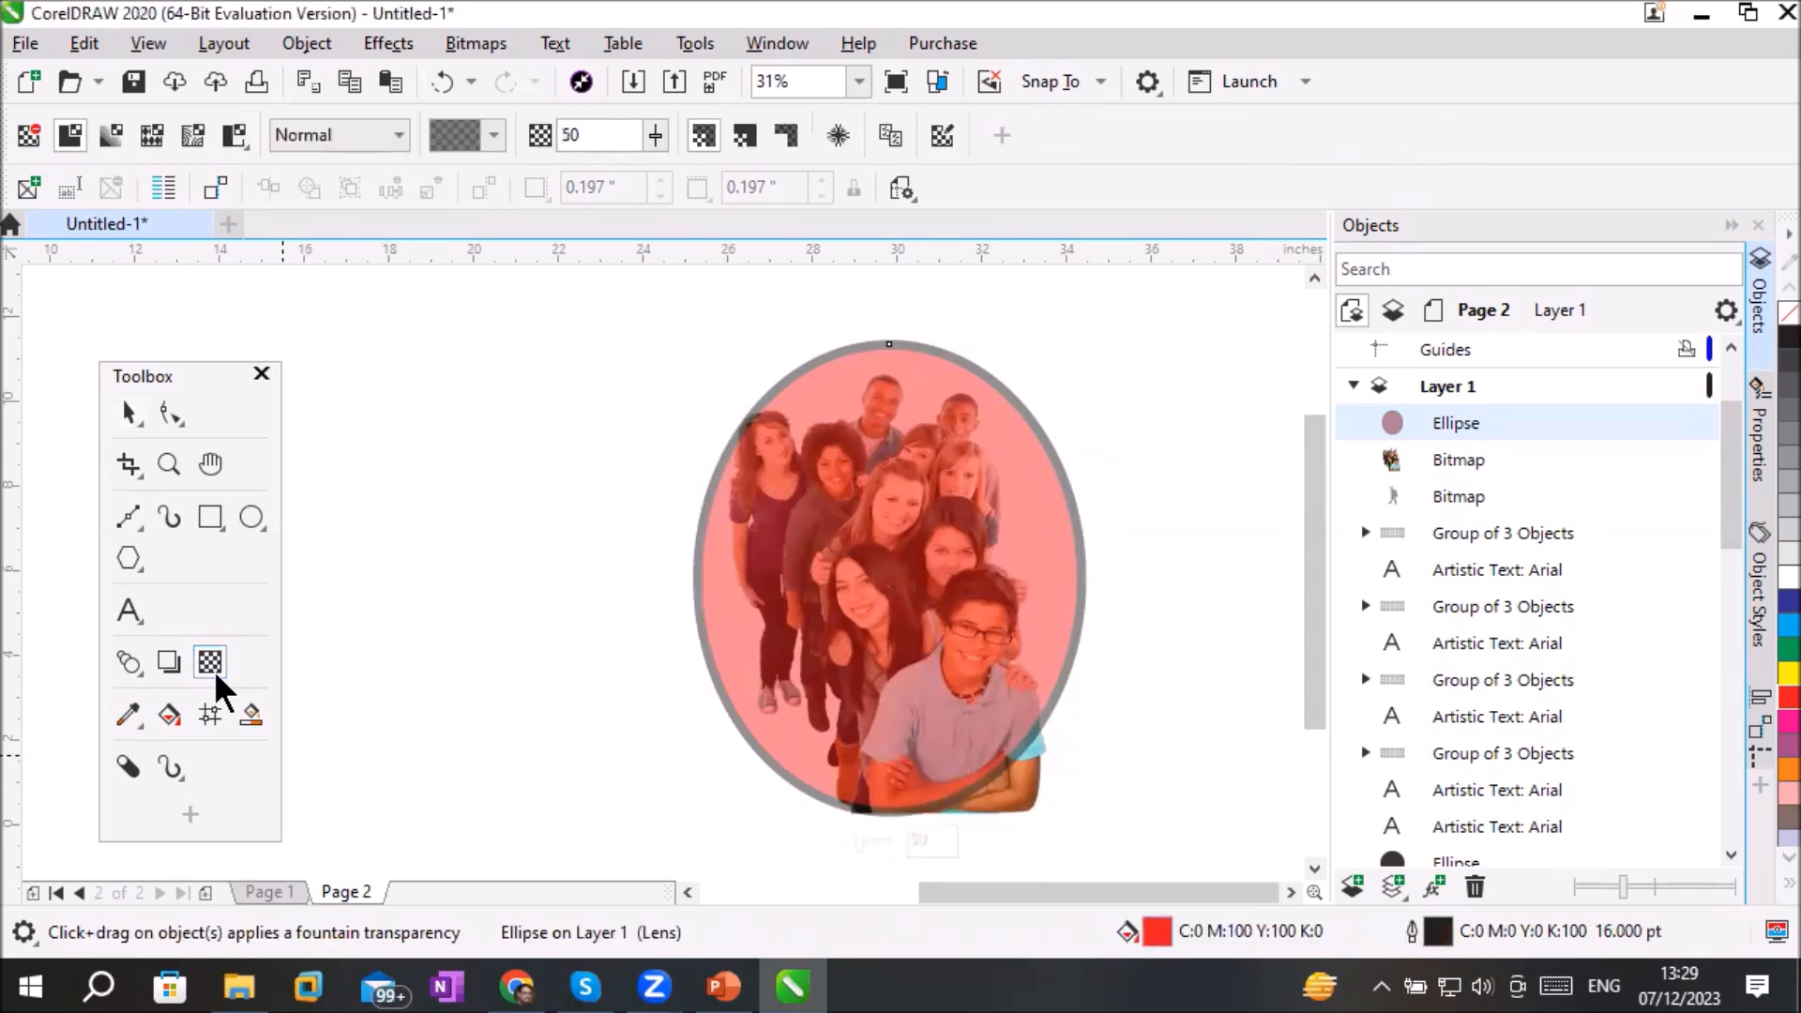
left_click(838, 136)
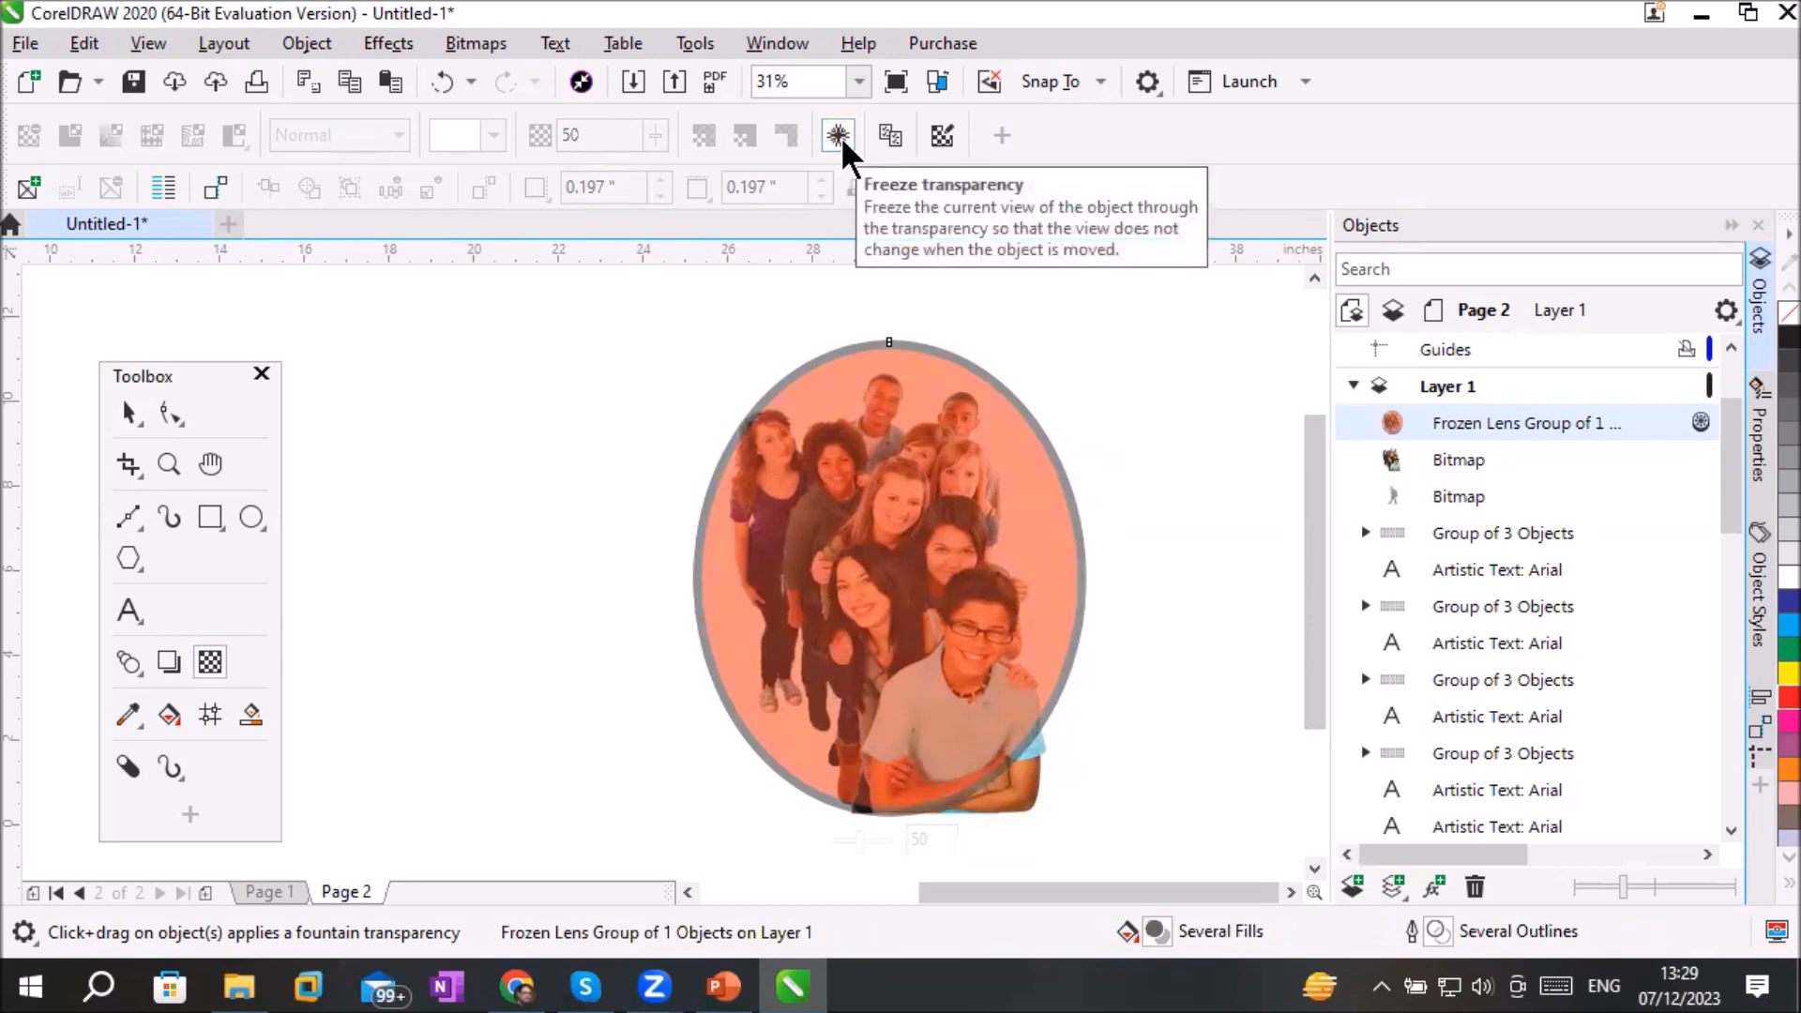
key("space")
left_click_drag(852, 567, 476, 566)
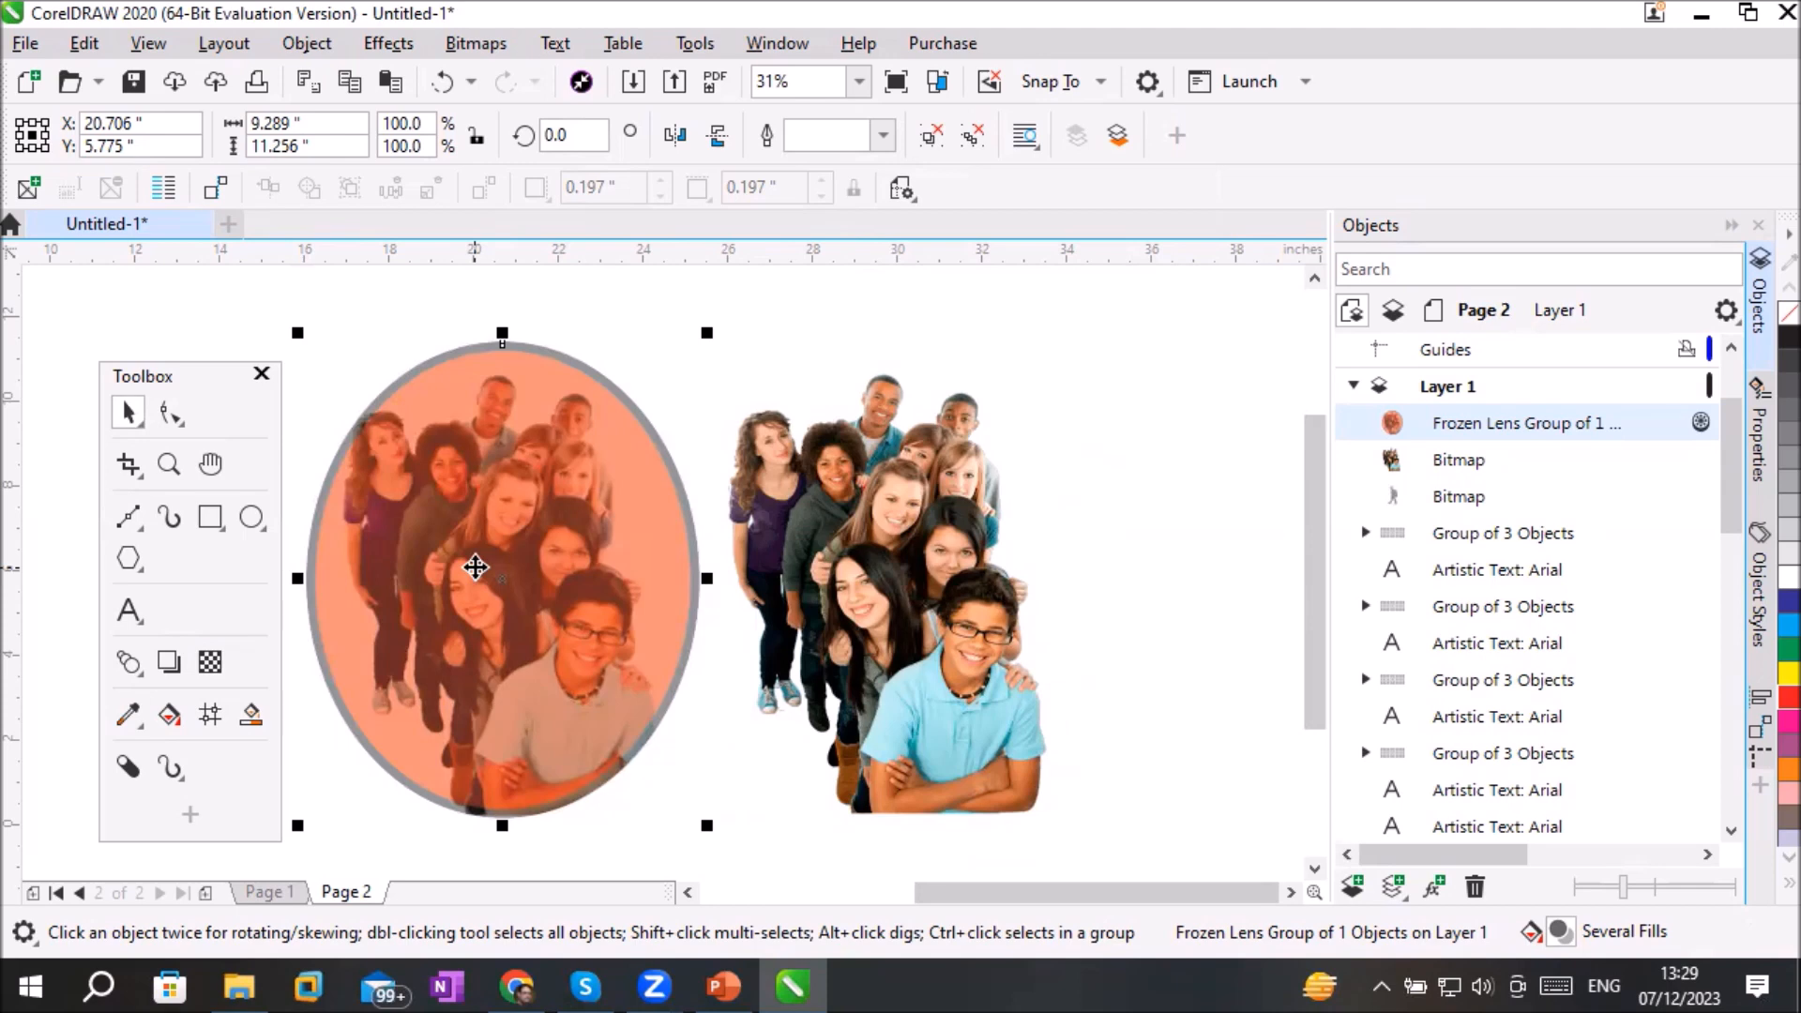
left_click(841, 560)
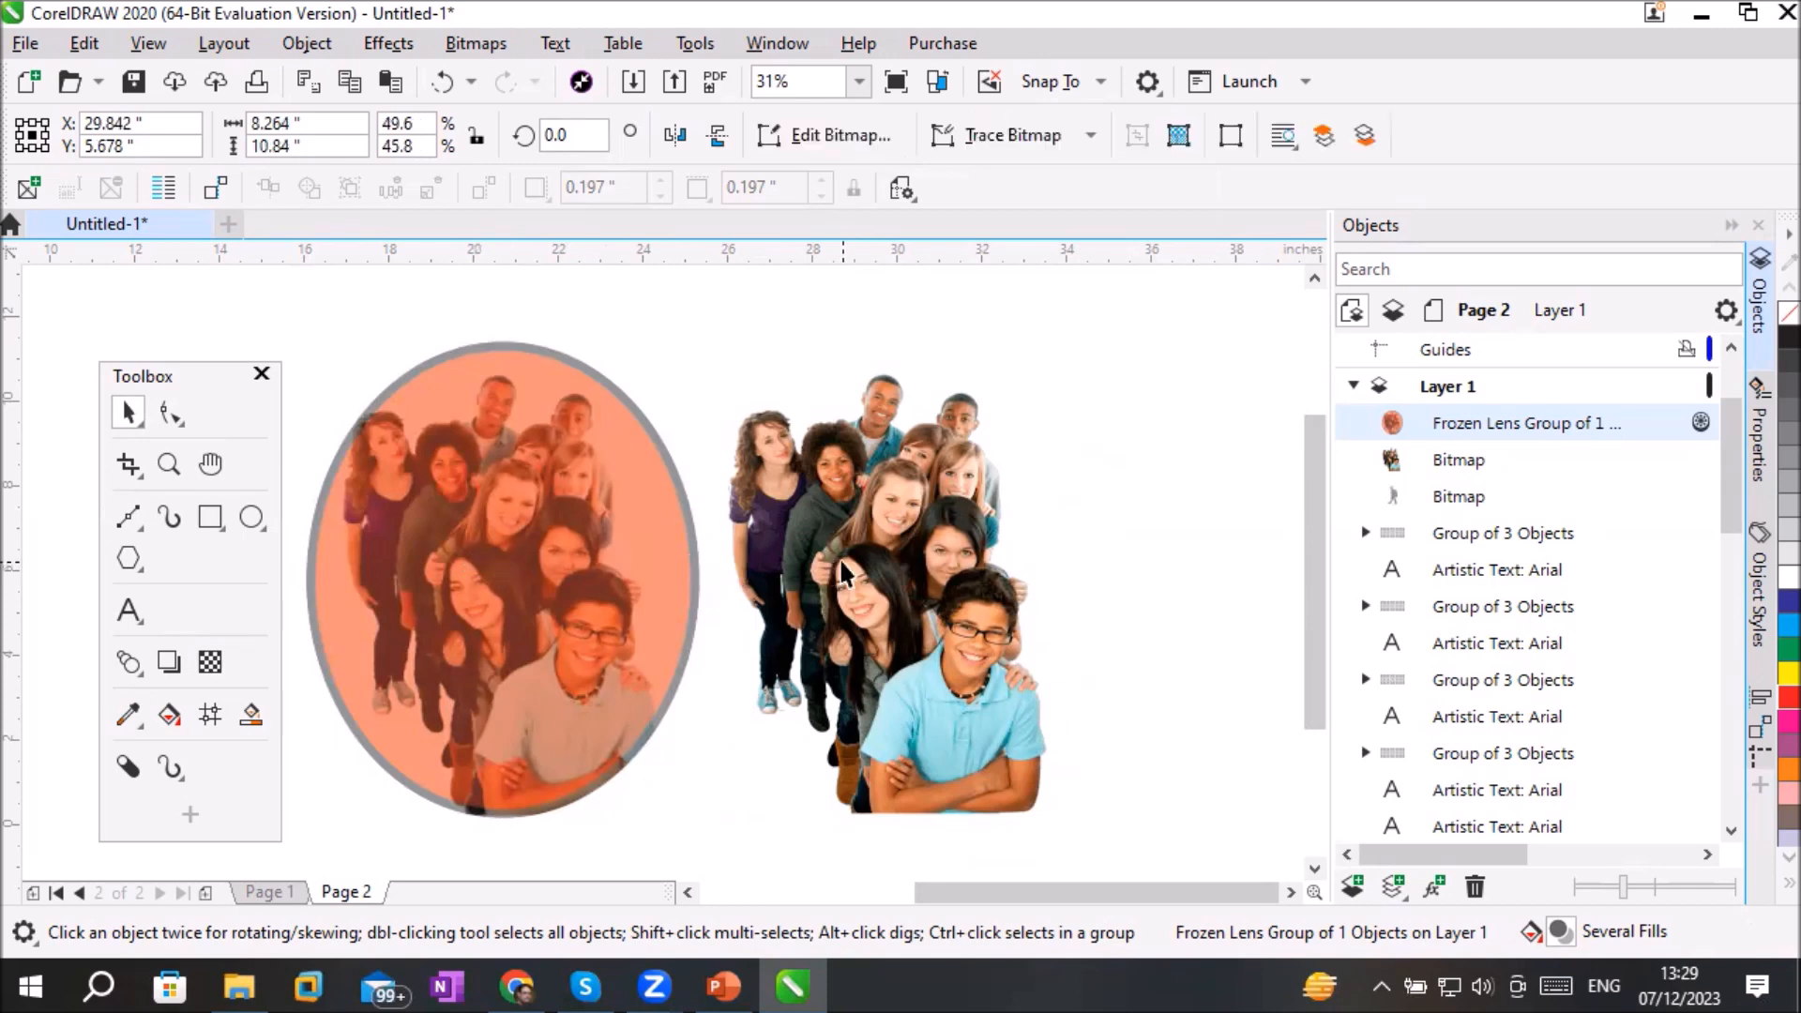
left_click_drag(841, 560, 933, 533)
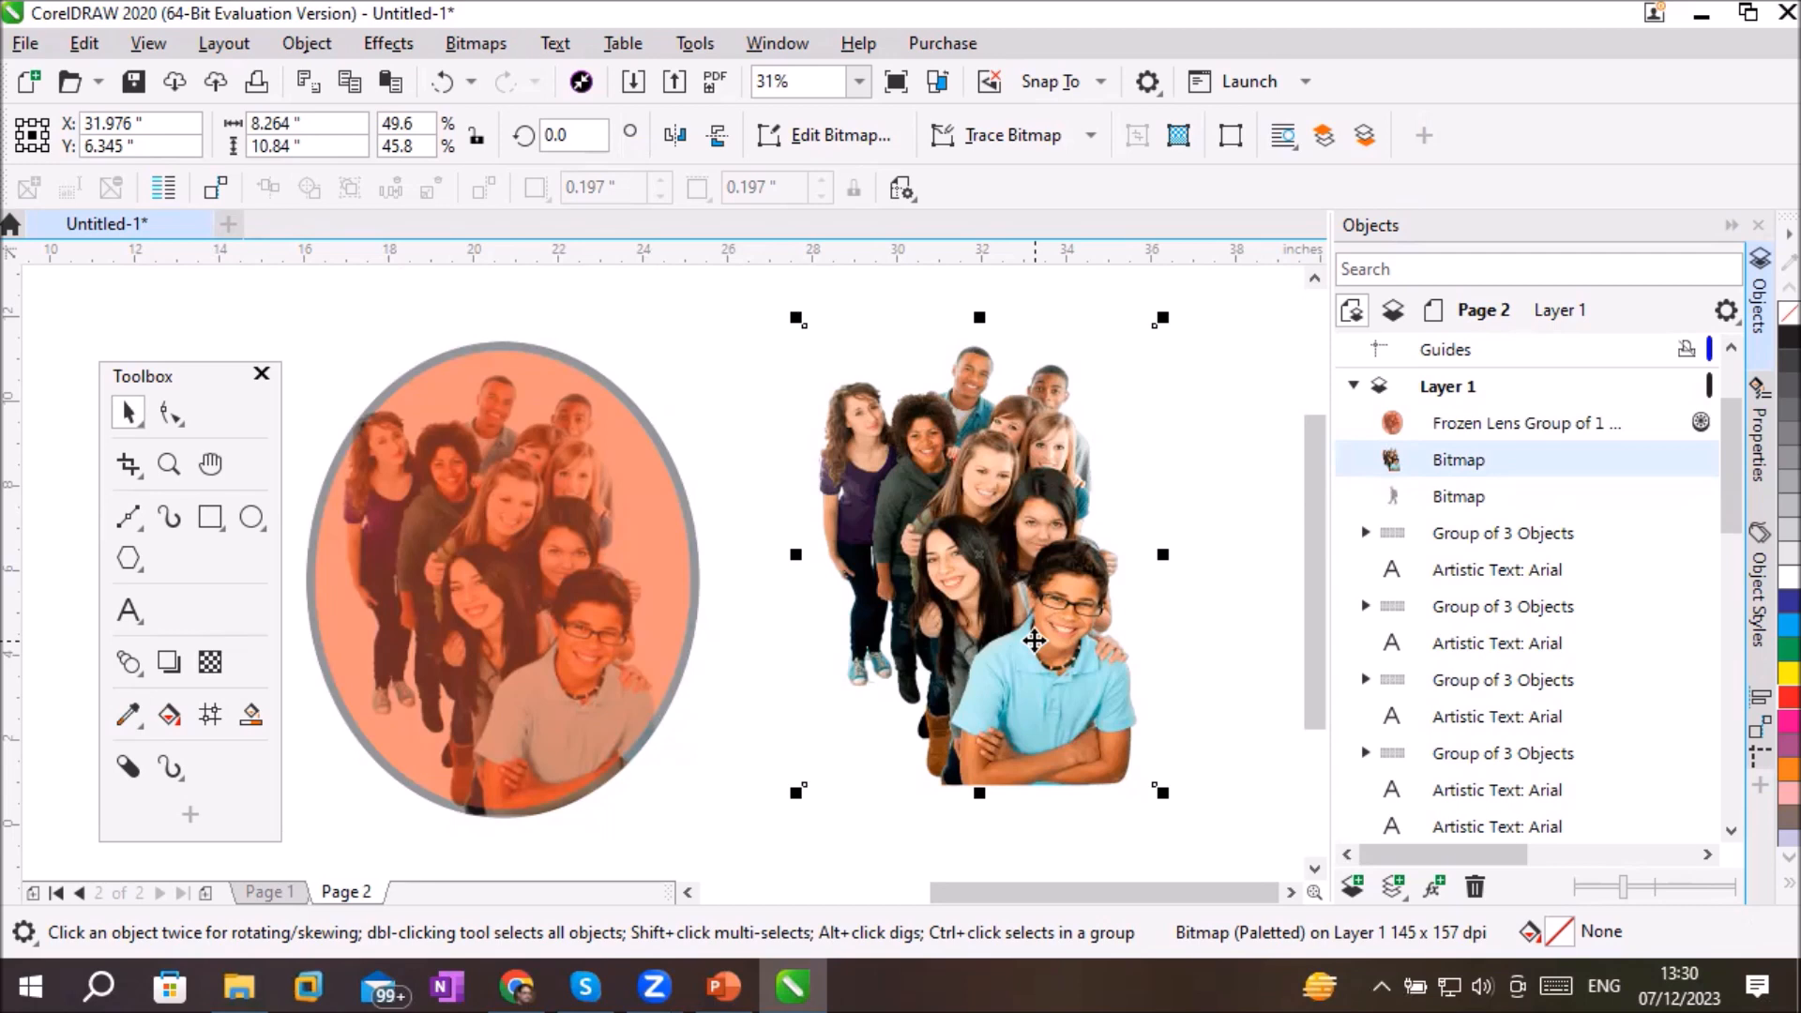
Step: Undo the moves of the photo and the ellipse and the transparency freeze
key("ctrl+z")
key("ctrl+z")
key("ctrl+z")
key("ctrl+z")
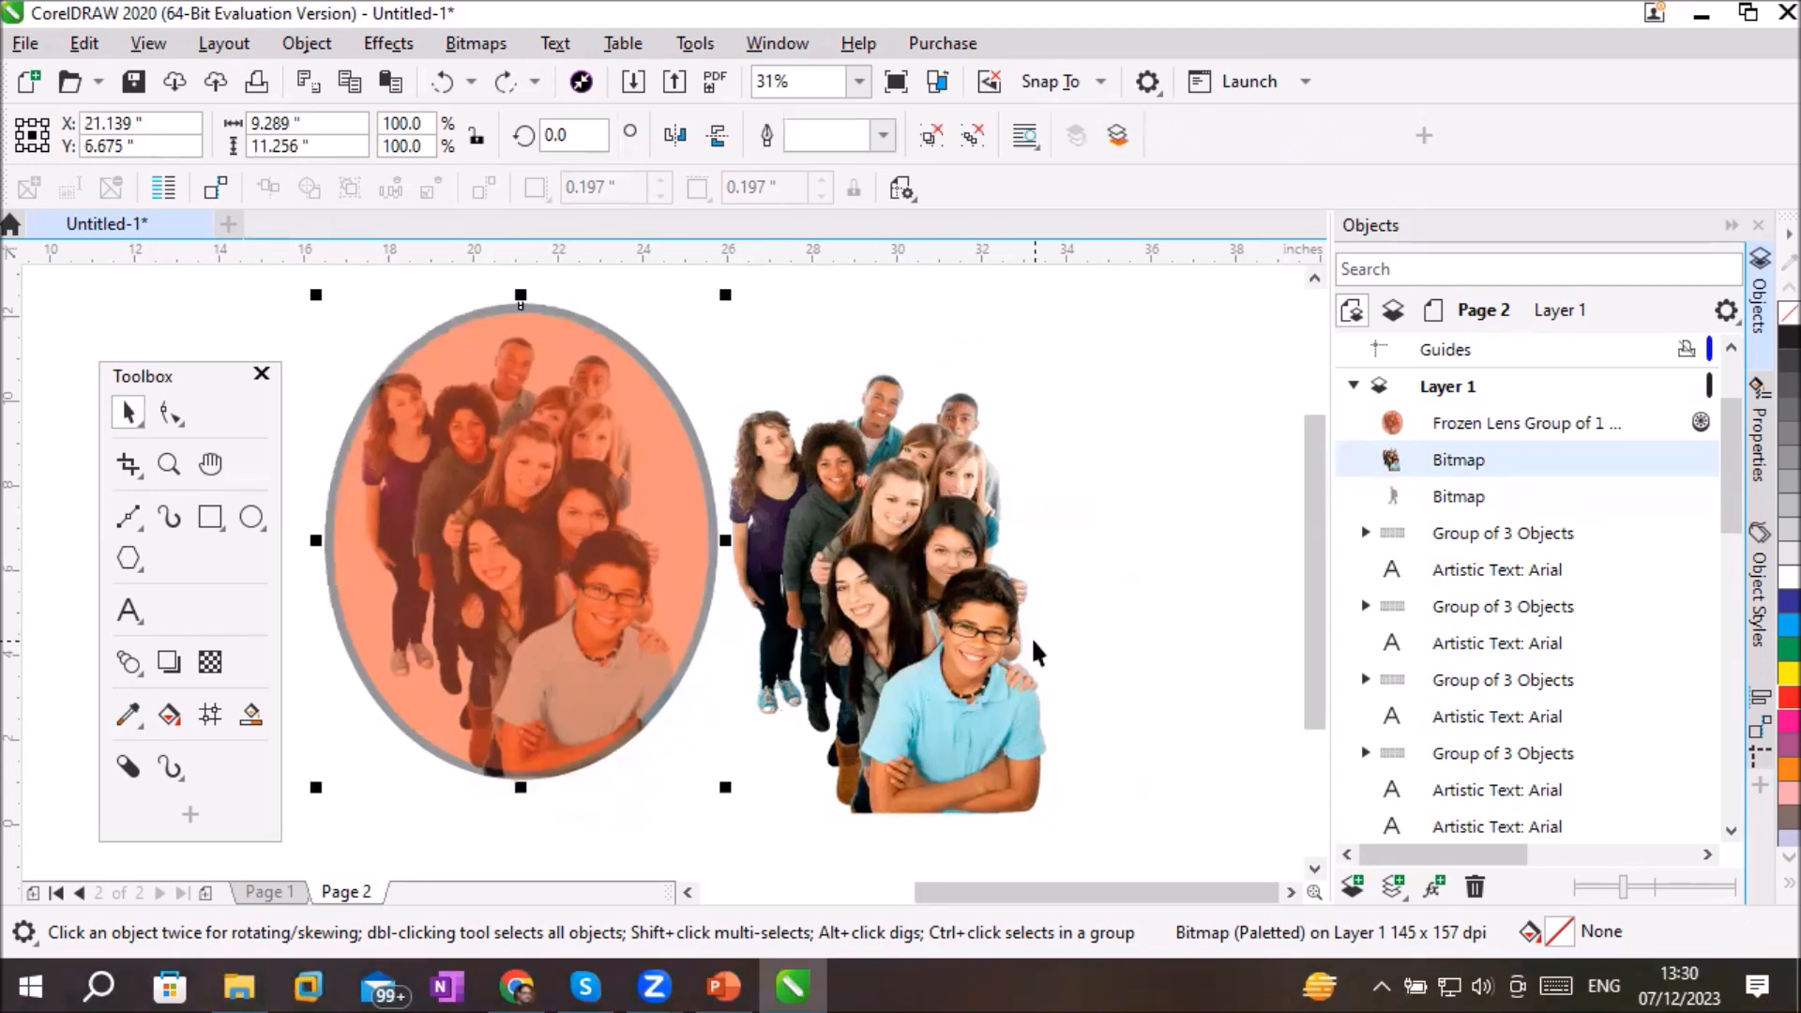
key("ctrl+z")
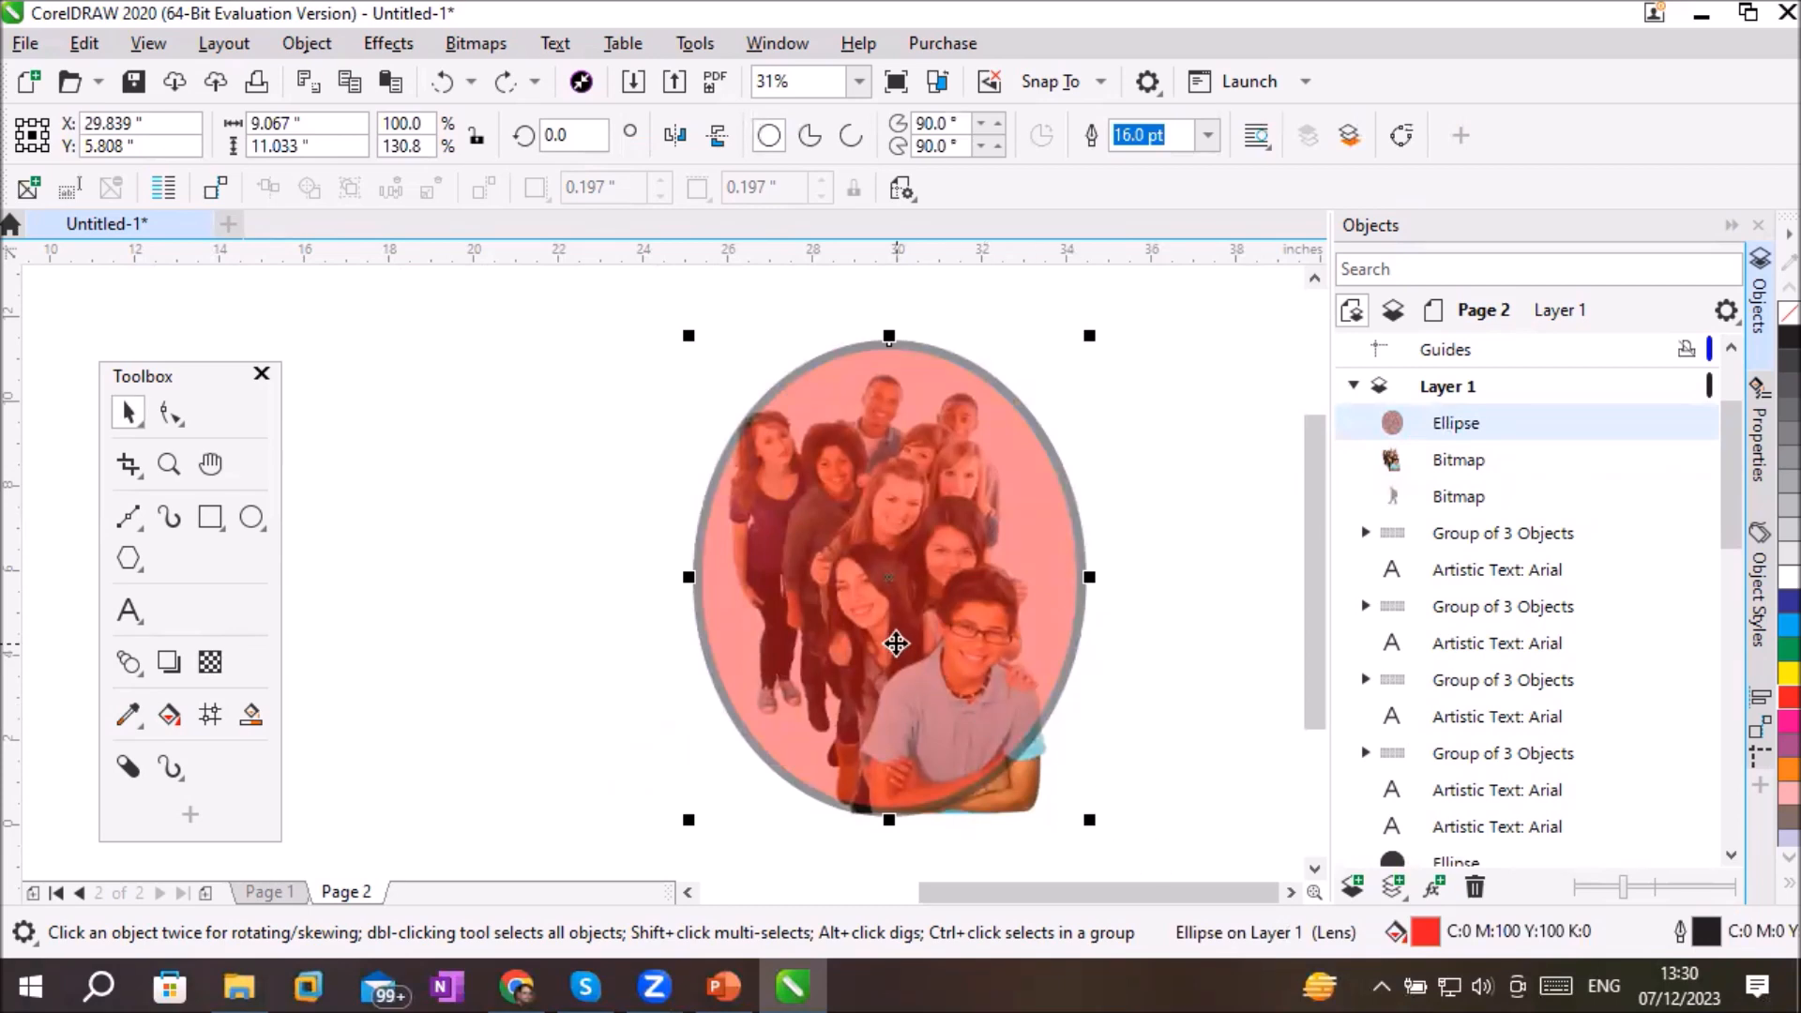
Step: Move the ellipse off the photo and back over it, and freeze its transparency
left_click_drag(896, 643, 492, 607)
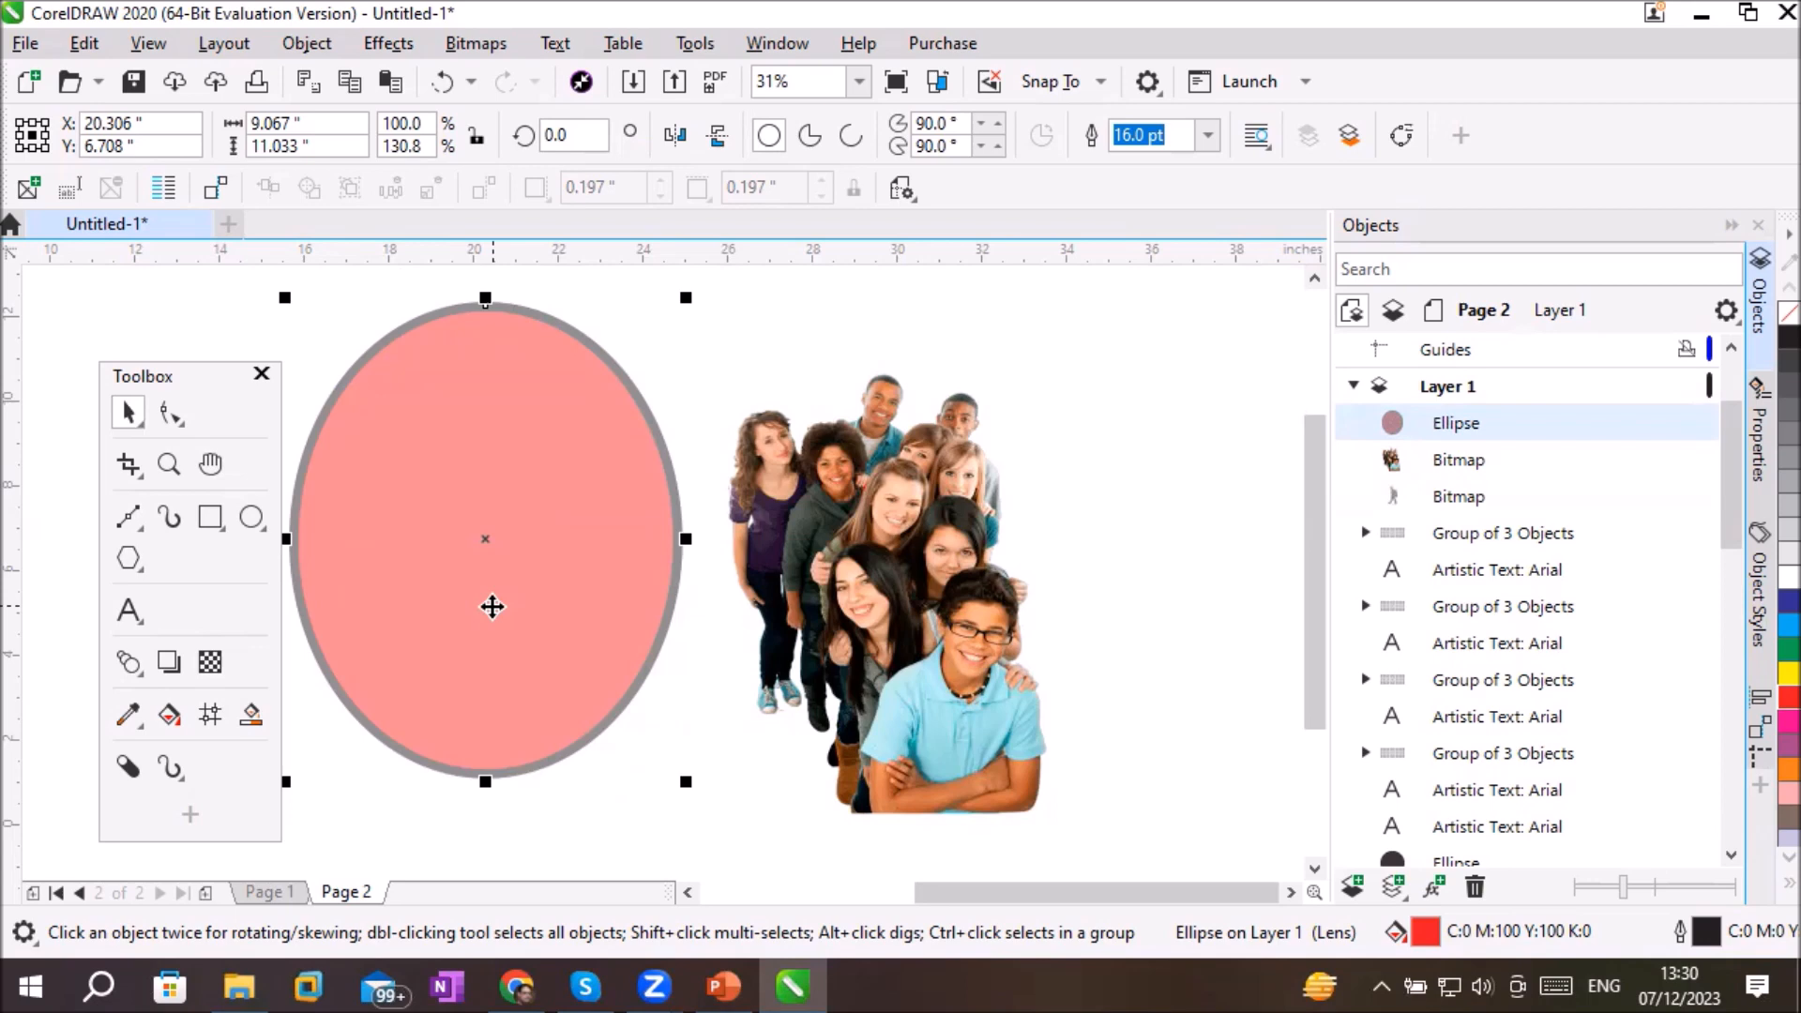
left_click_drag(492, 607, 898, 668)
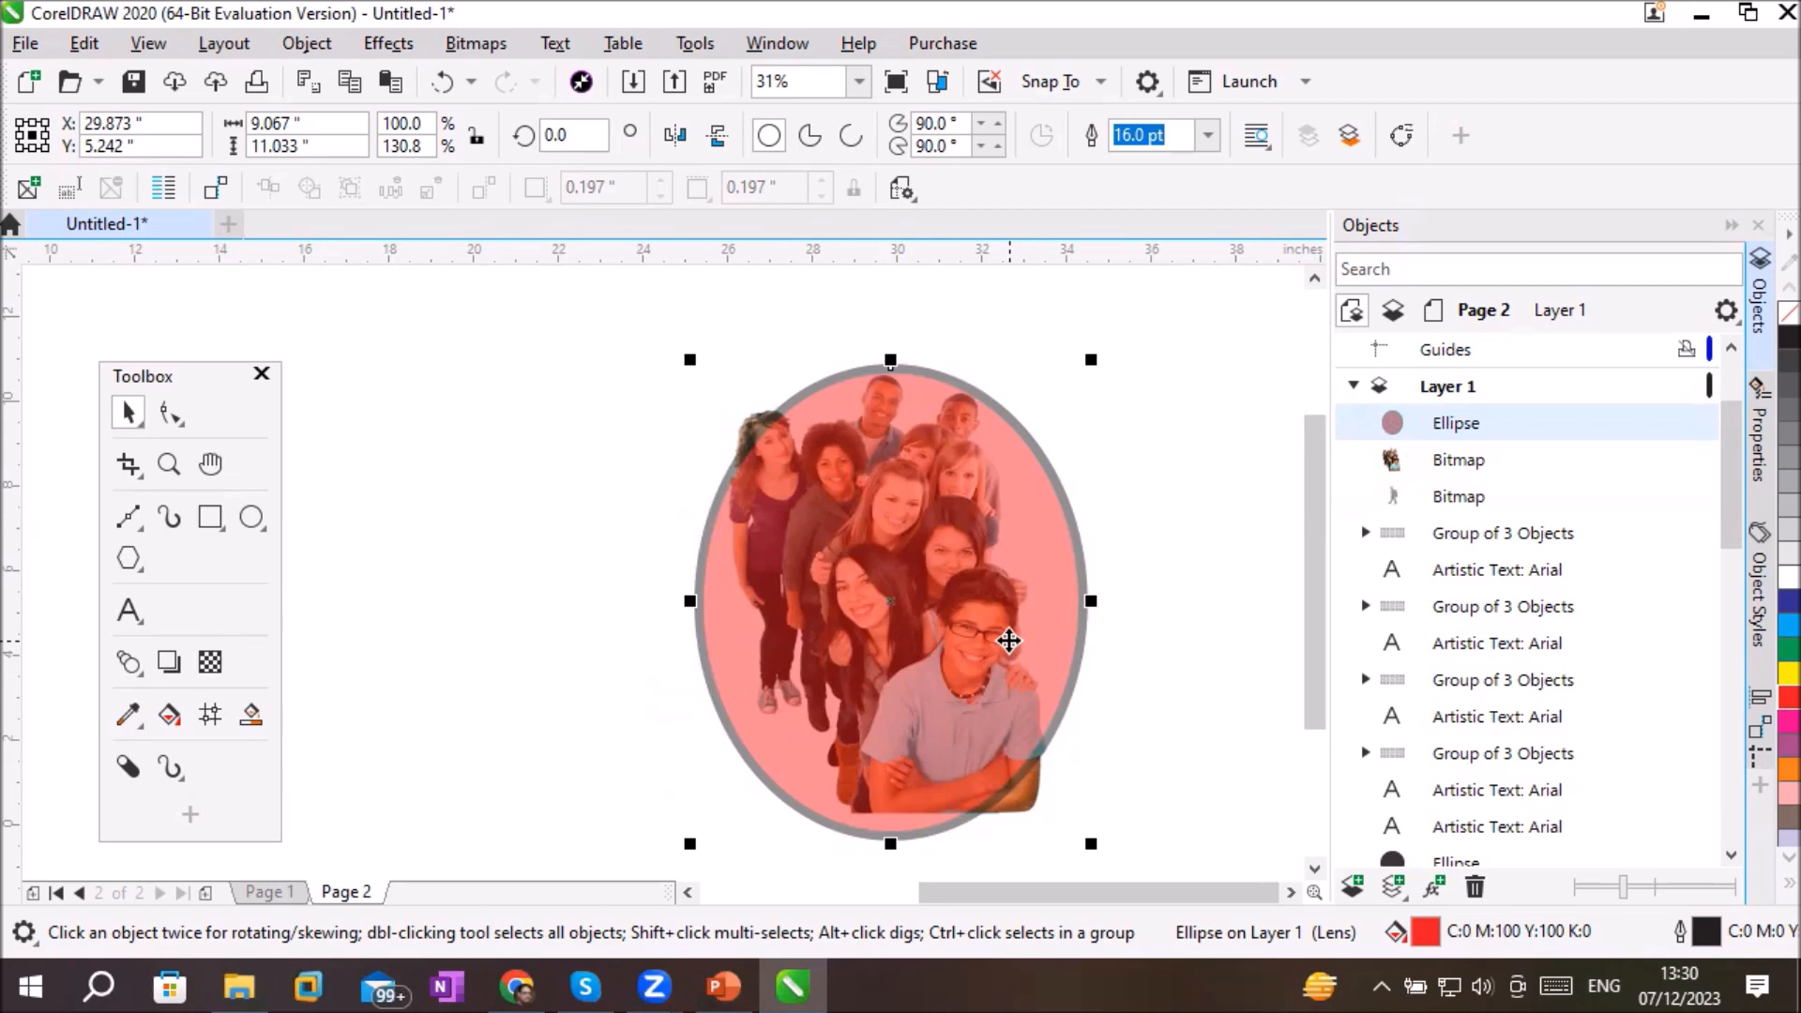
left_click(210, 662)
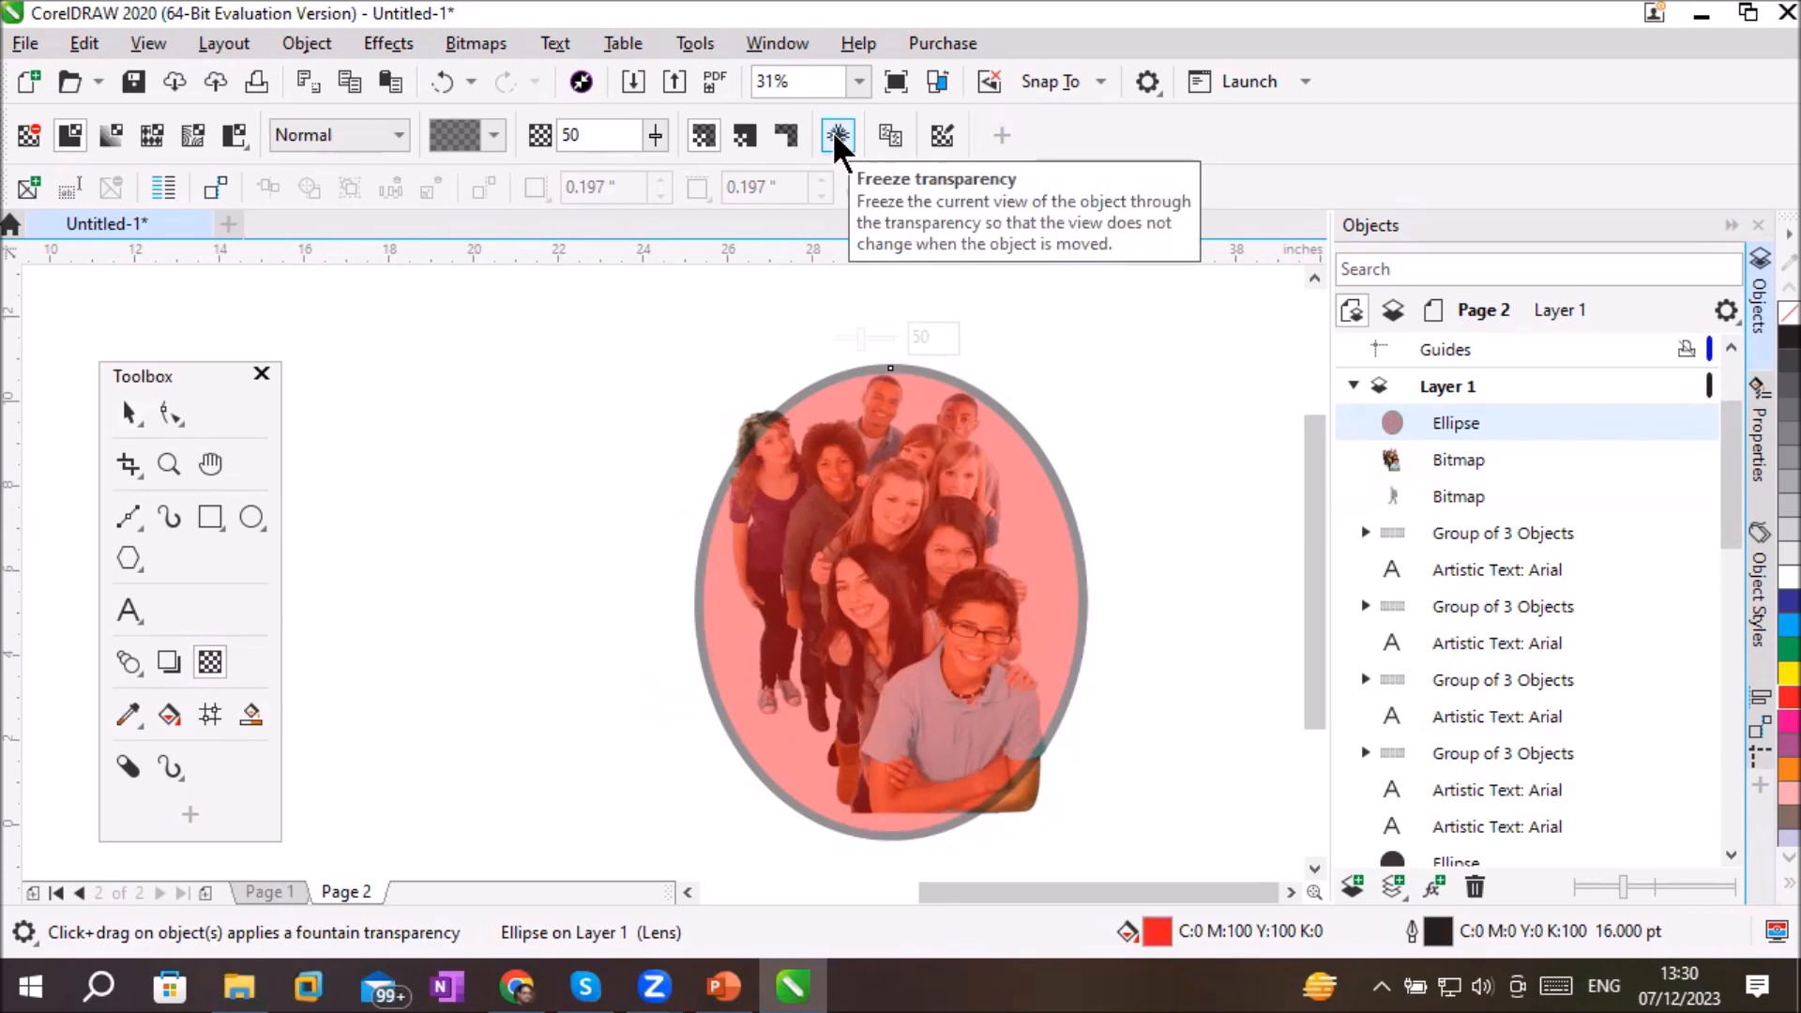
left_click(835, 134)
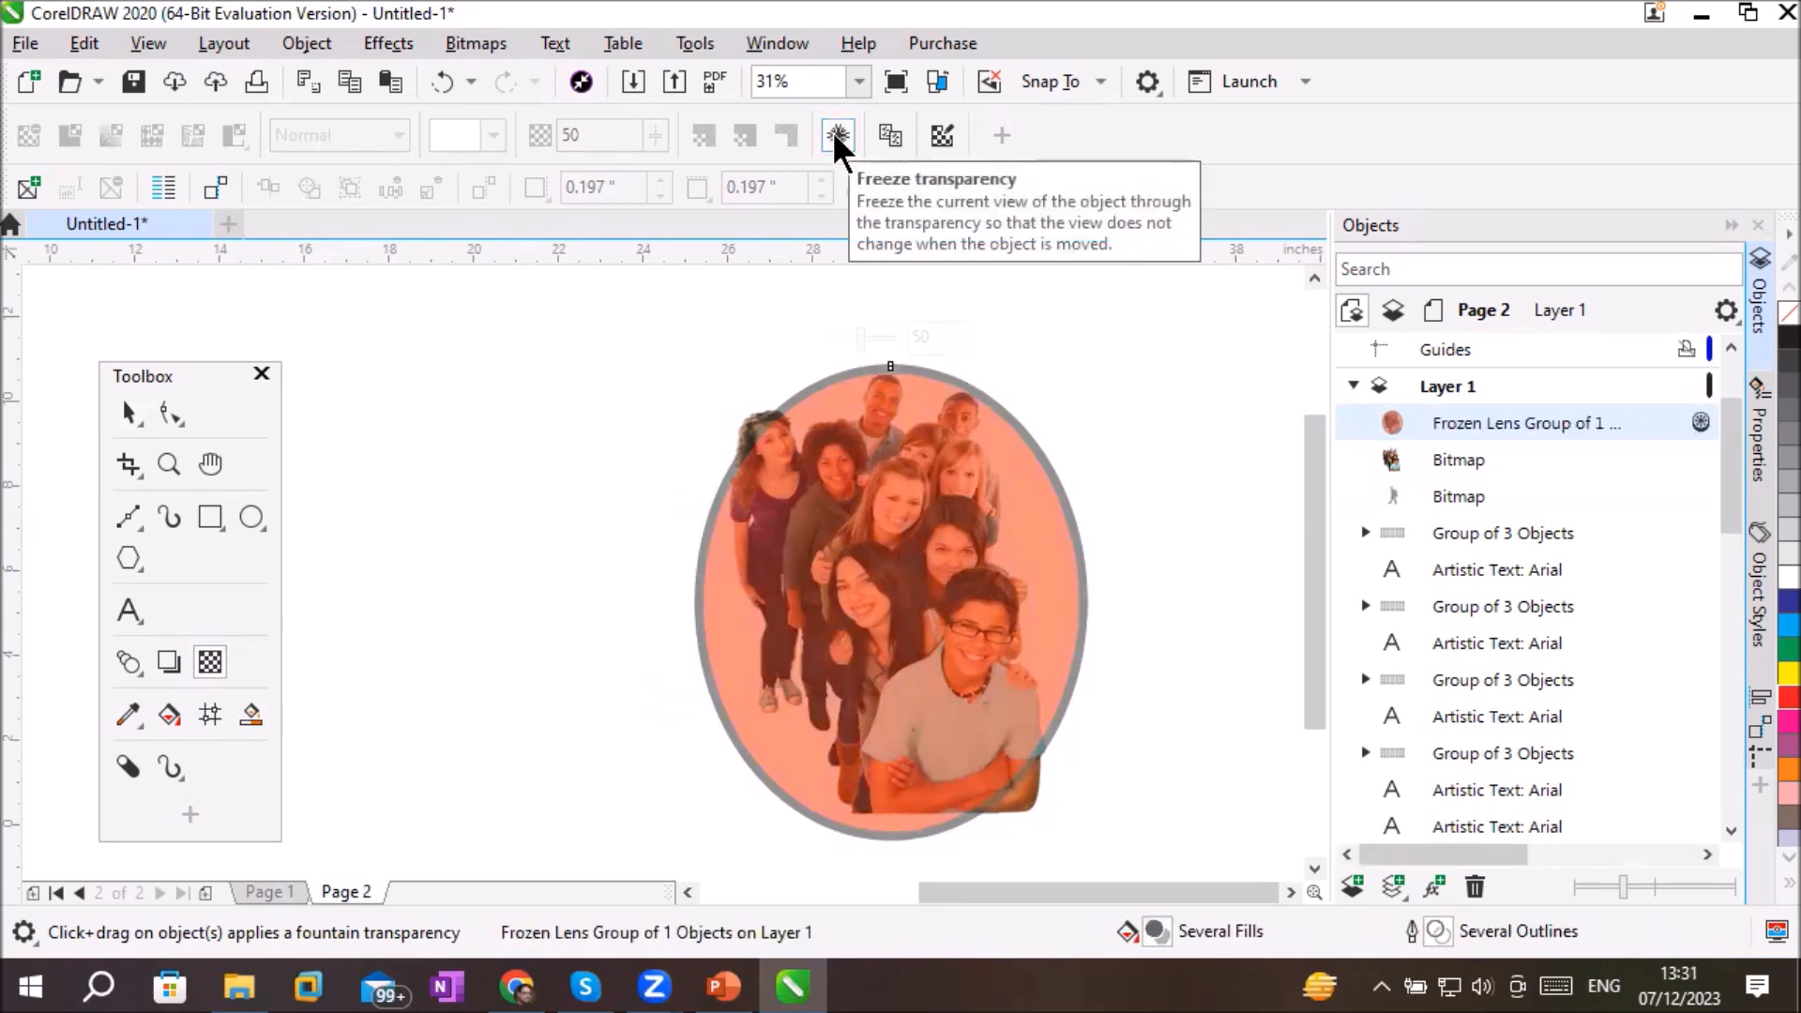
Step: Move the frozen ellipse clear of the photo on its left, alternately selecting it and the photo in the object list
left_click(128, 415)
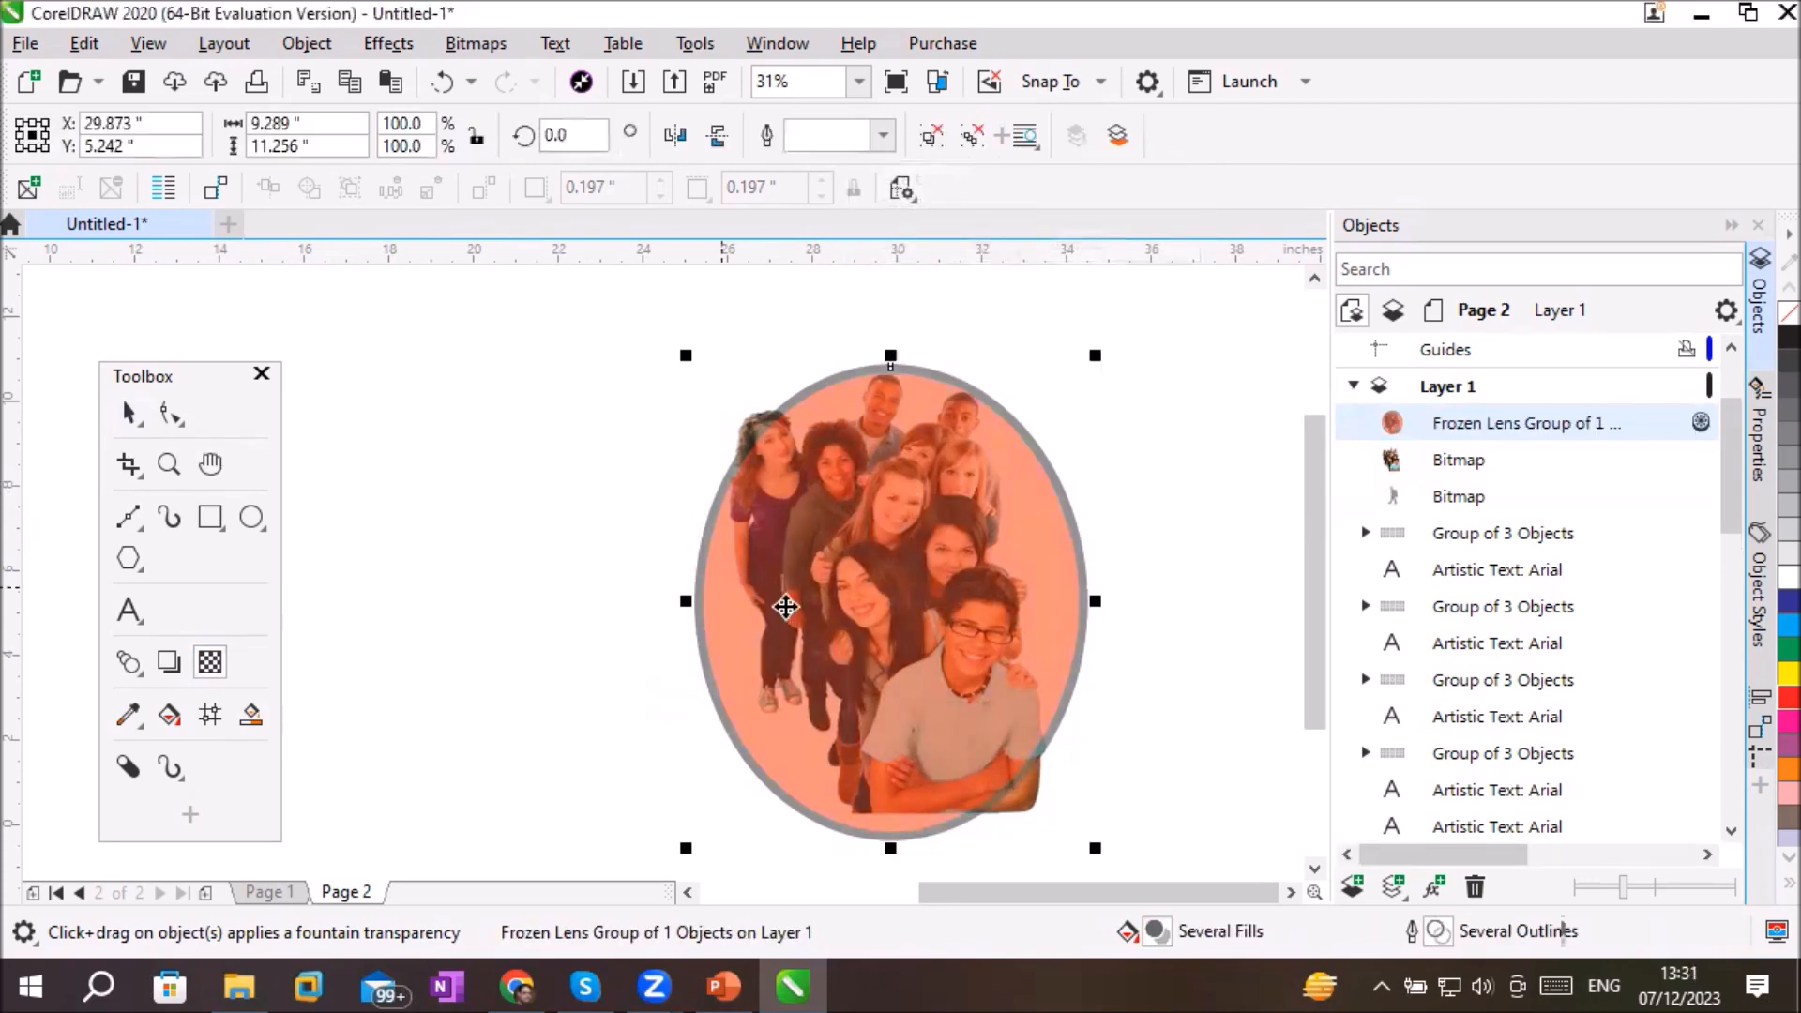
left_click_drag(796, 604, 435, 593)
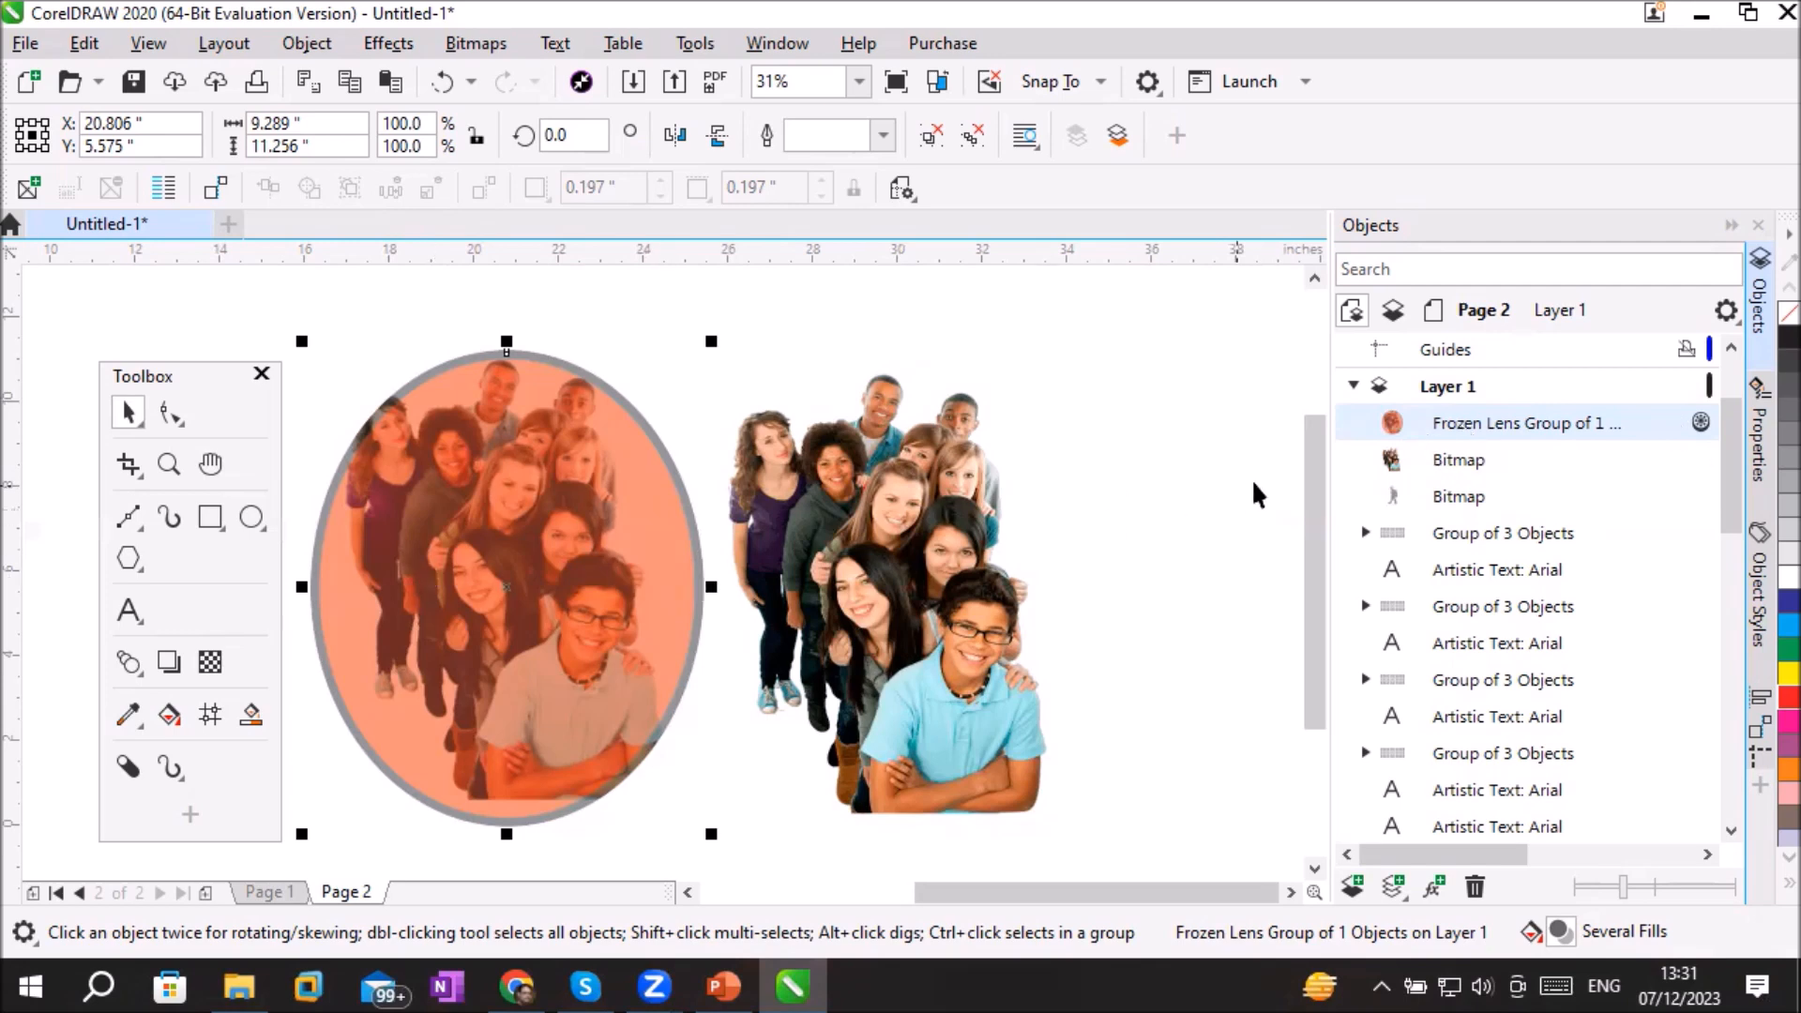
left_click(1407, 459)
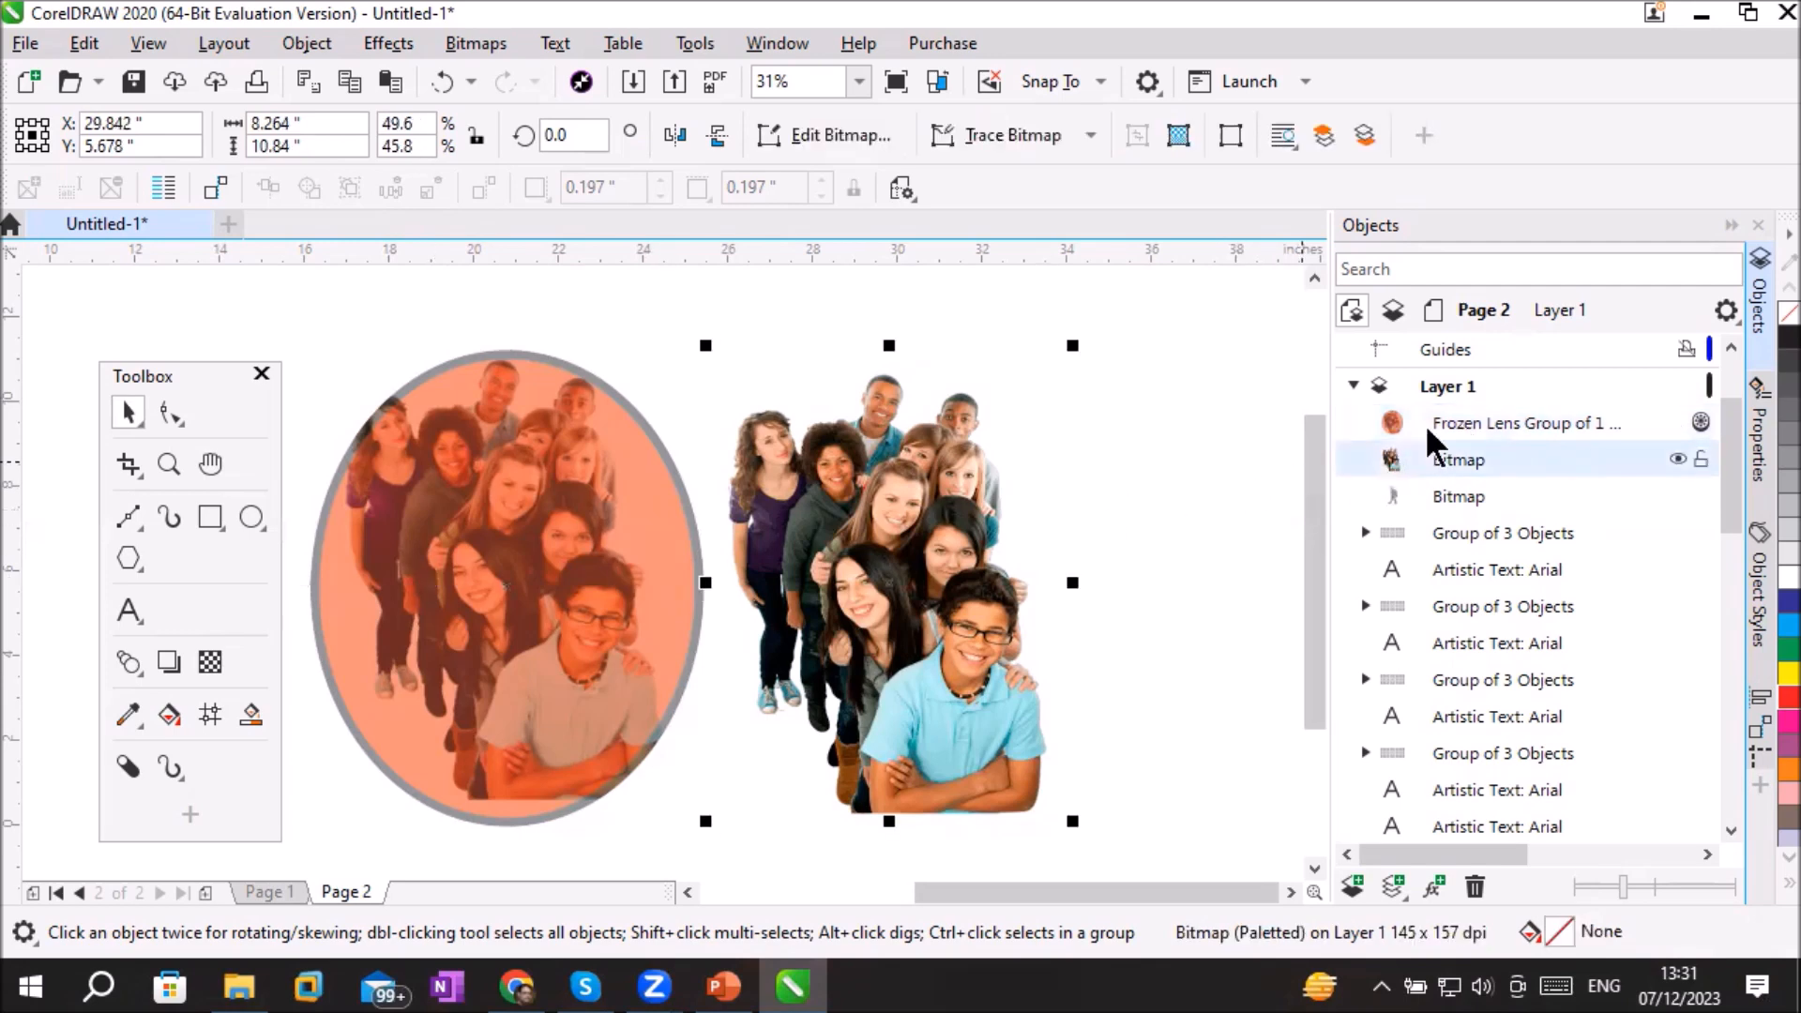
left_click(1435, 423)
left_click(1439, 455)
left_click(1457, 424)
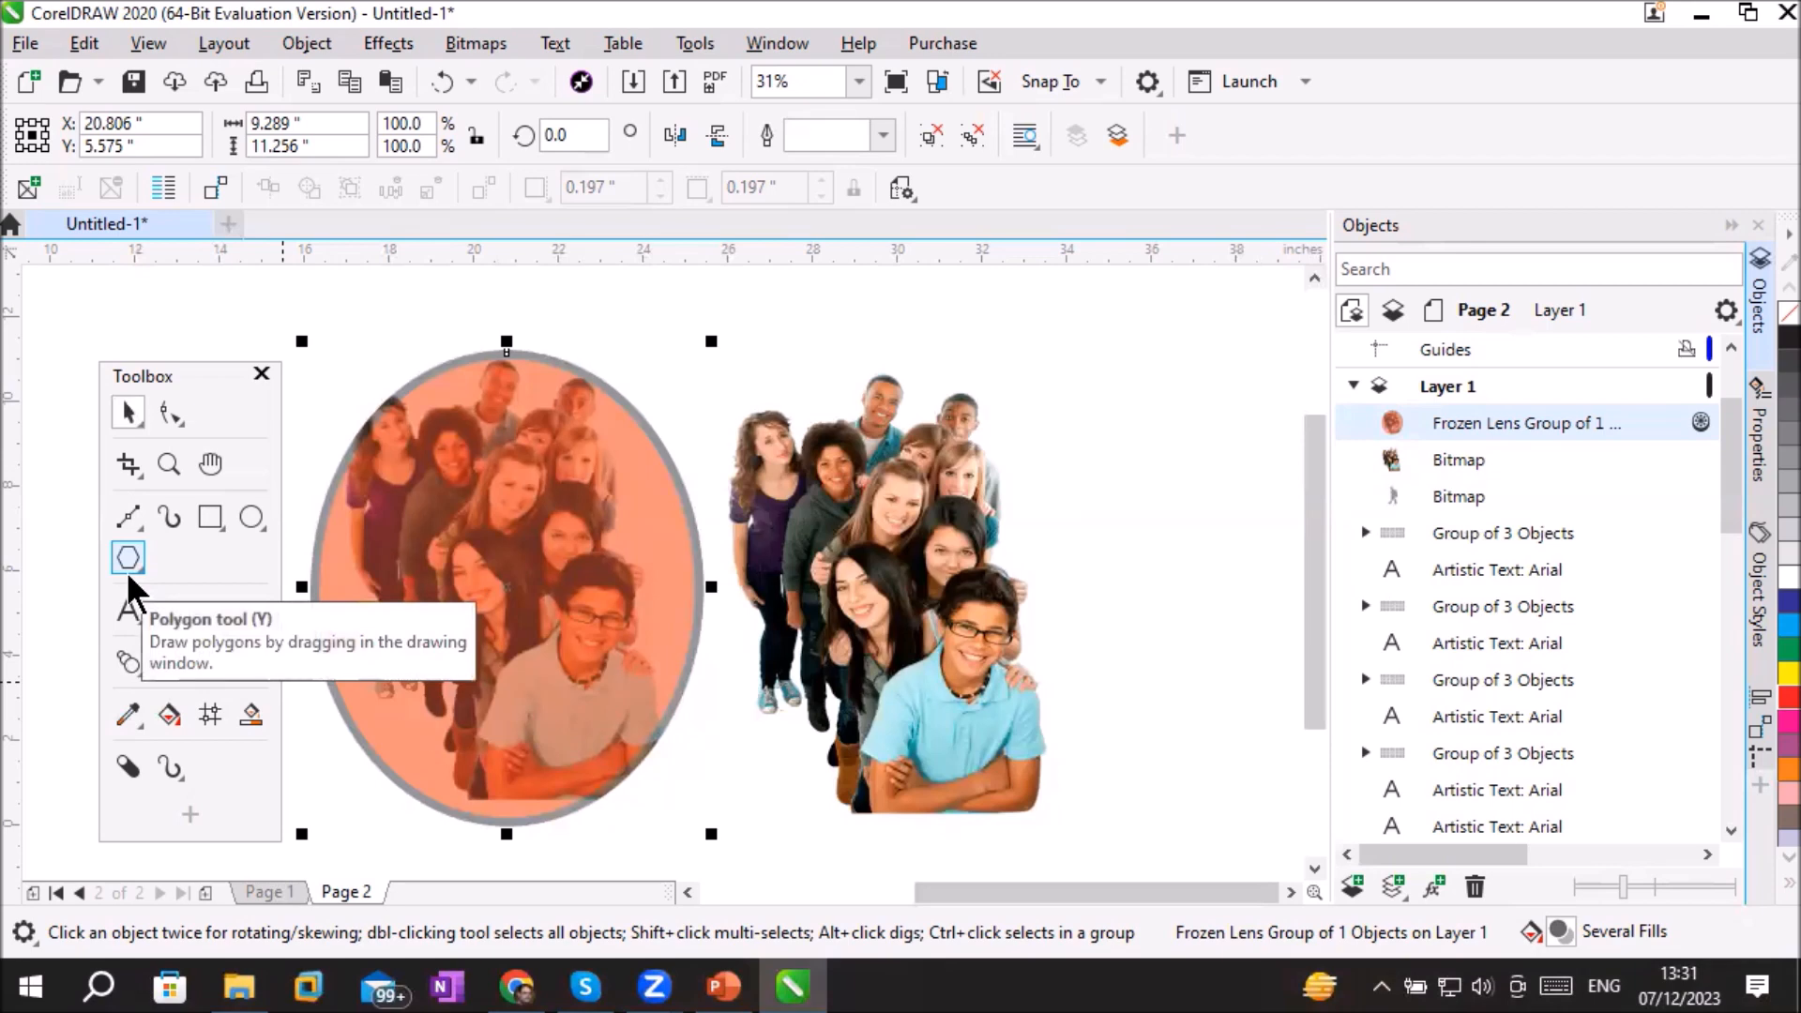
left_click_drag(464, 451, 332, 410)
Step: Add the letter W as artistic text in Arial, enlarge it and place it over the group photo
left_click(126, 608)
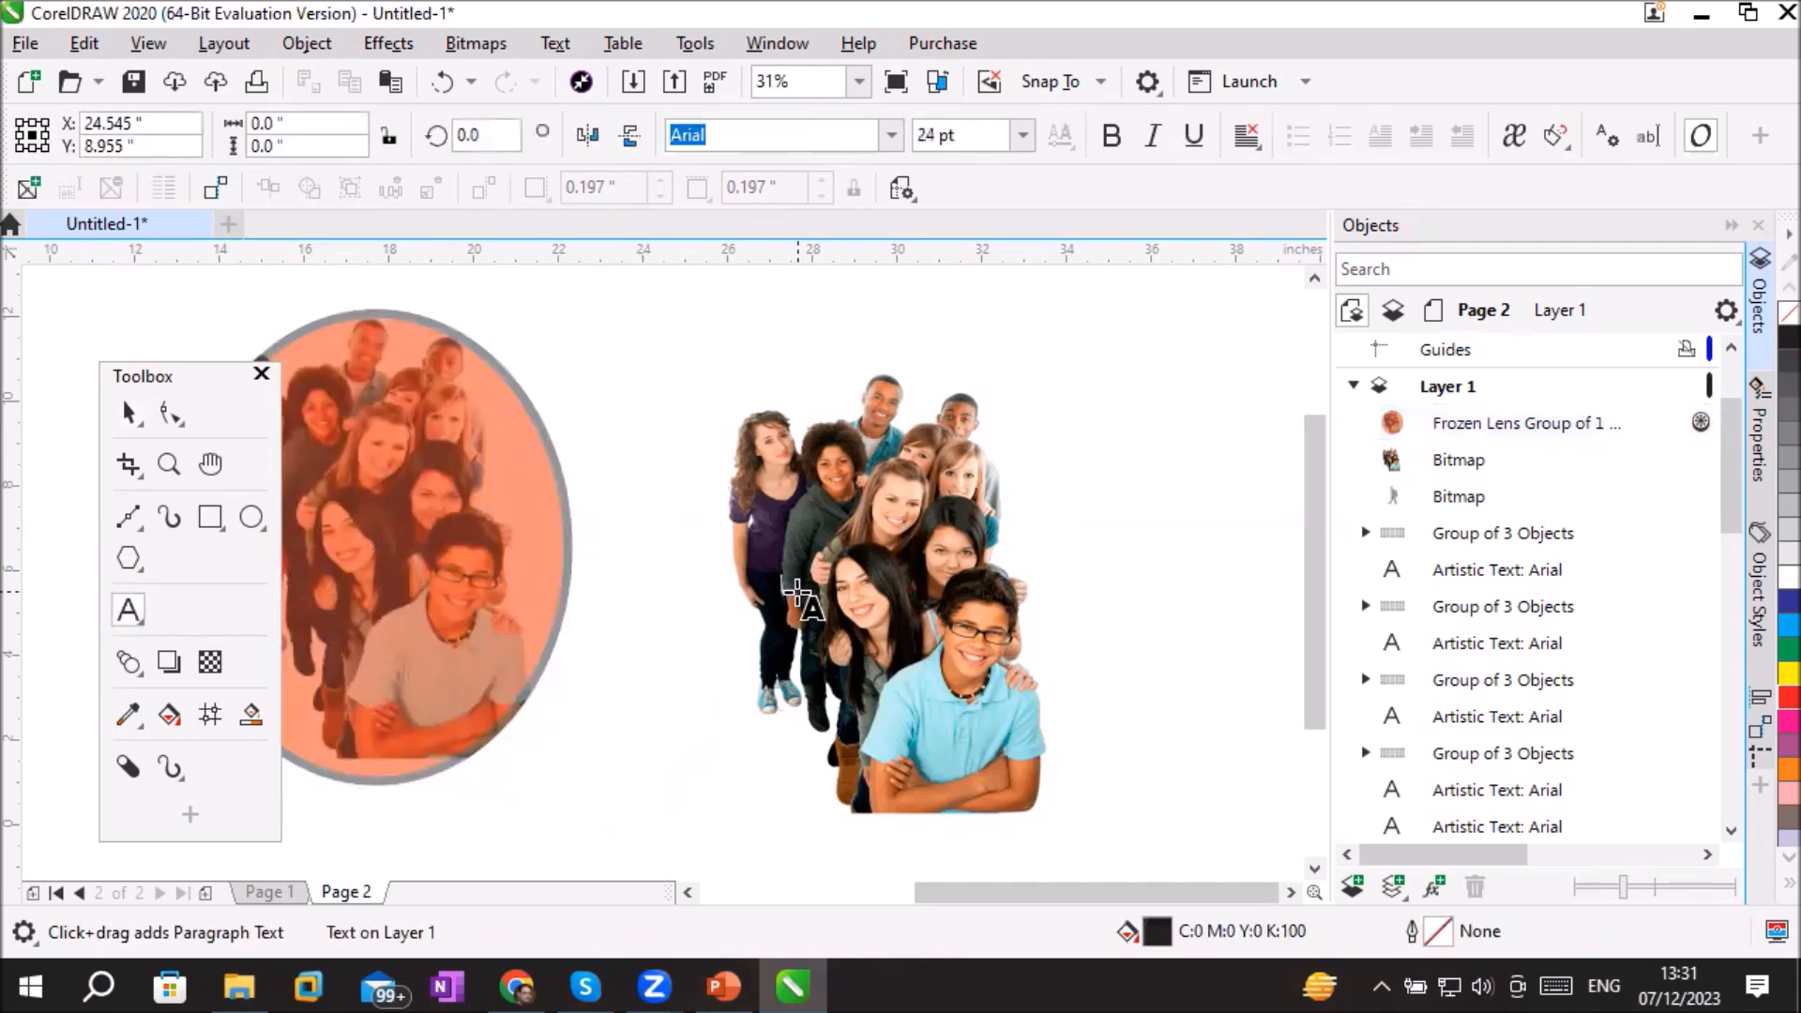
type("W")
left_click(178, 423)
left_click_drag(691, 455, 1021, 767)
left_click(139, 423)
left_click_drag(773, 604, 991, 746)
Step: Resize the letter W to about 8.0 by 9.5 inches so that it fits over the group photo
left_click_drag(527, 587, 702, 587)
left_click_drag(1249, 587, 1047, 588)
left_click_drag(877, 317, 882, 377)
left_click_drag(877, 861, 886, 799)
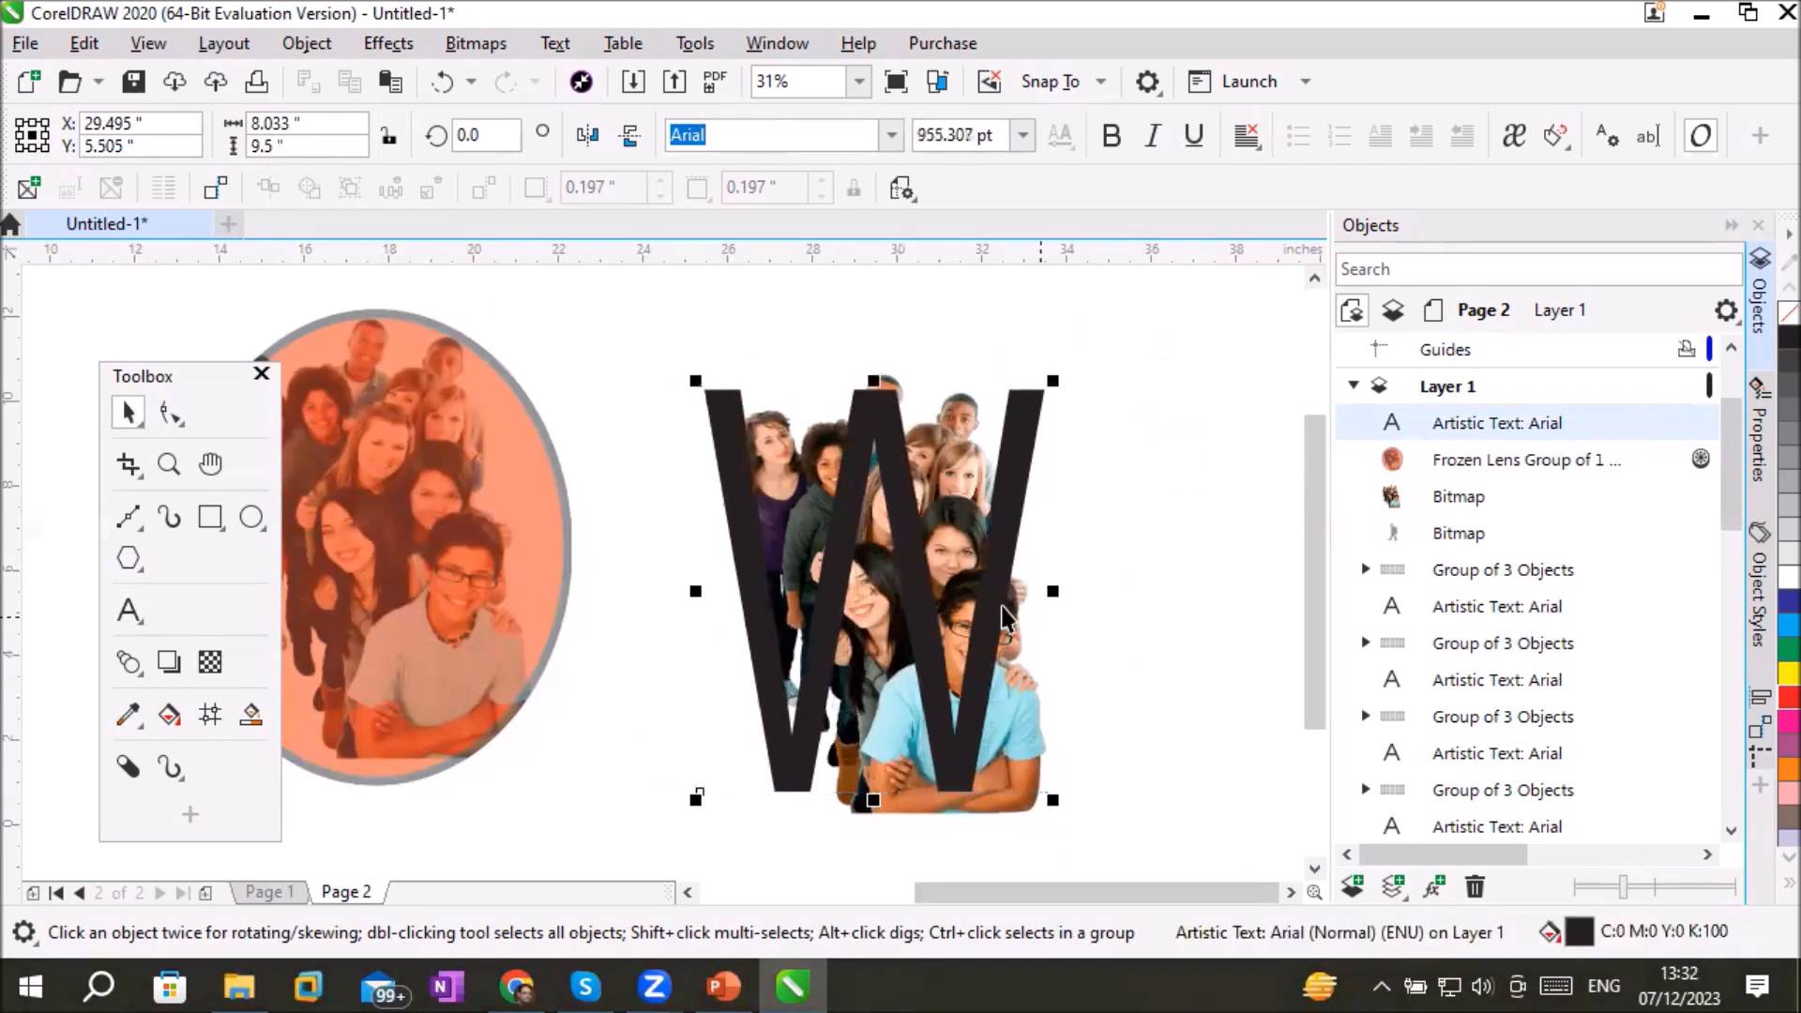
Step: Reselect the letter W and apply a uniform transparency to it
left_click(1113, 572)
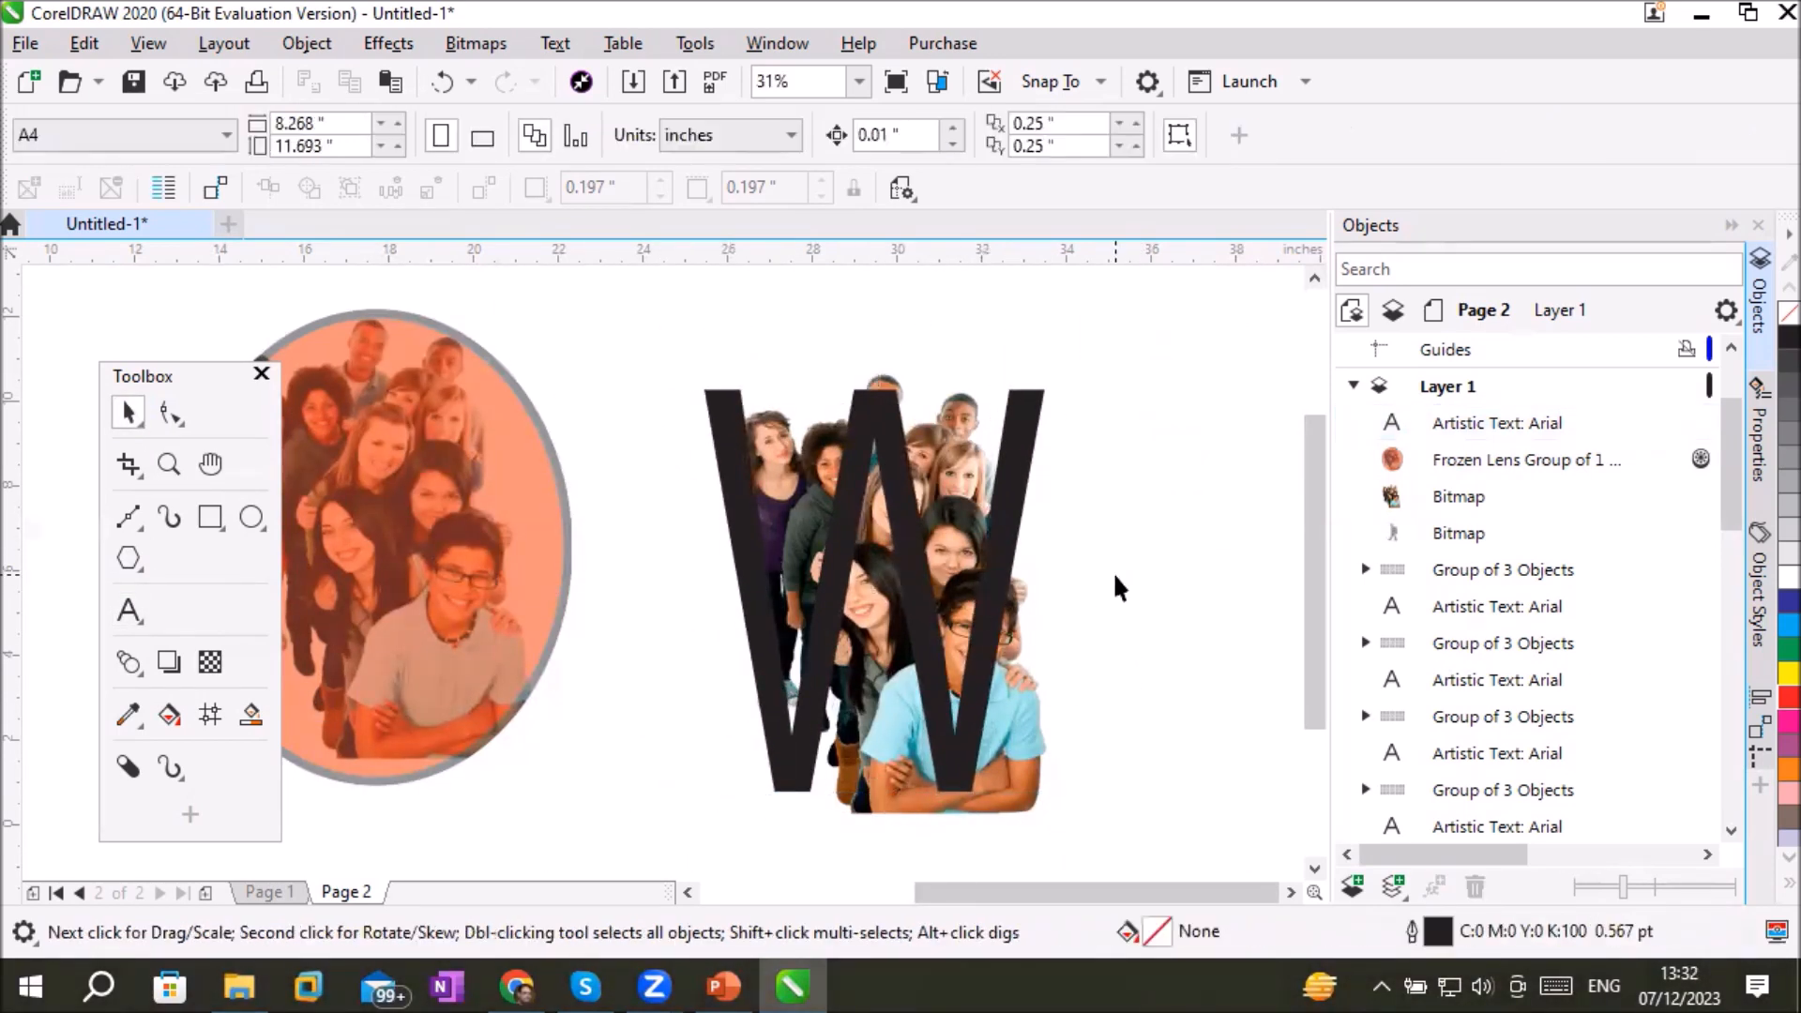
left_click(1001, 512)
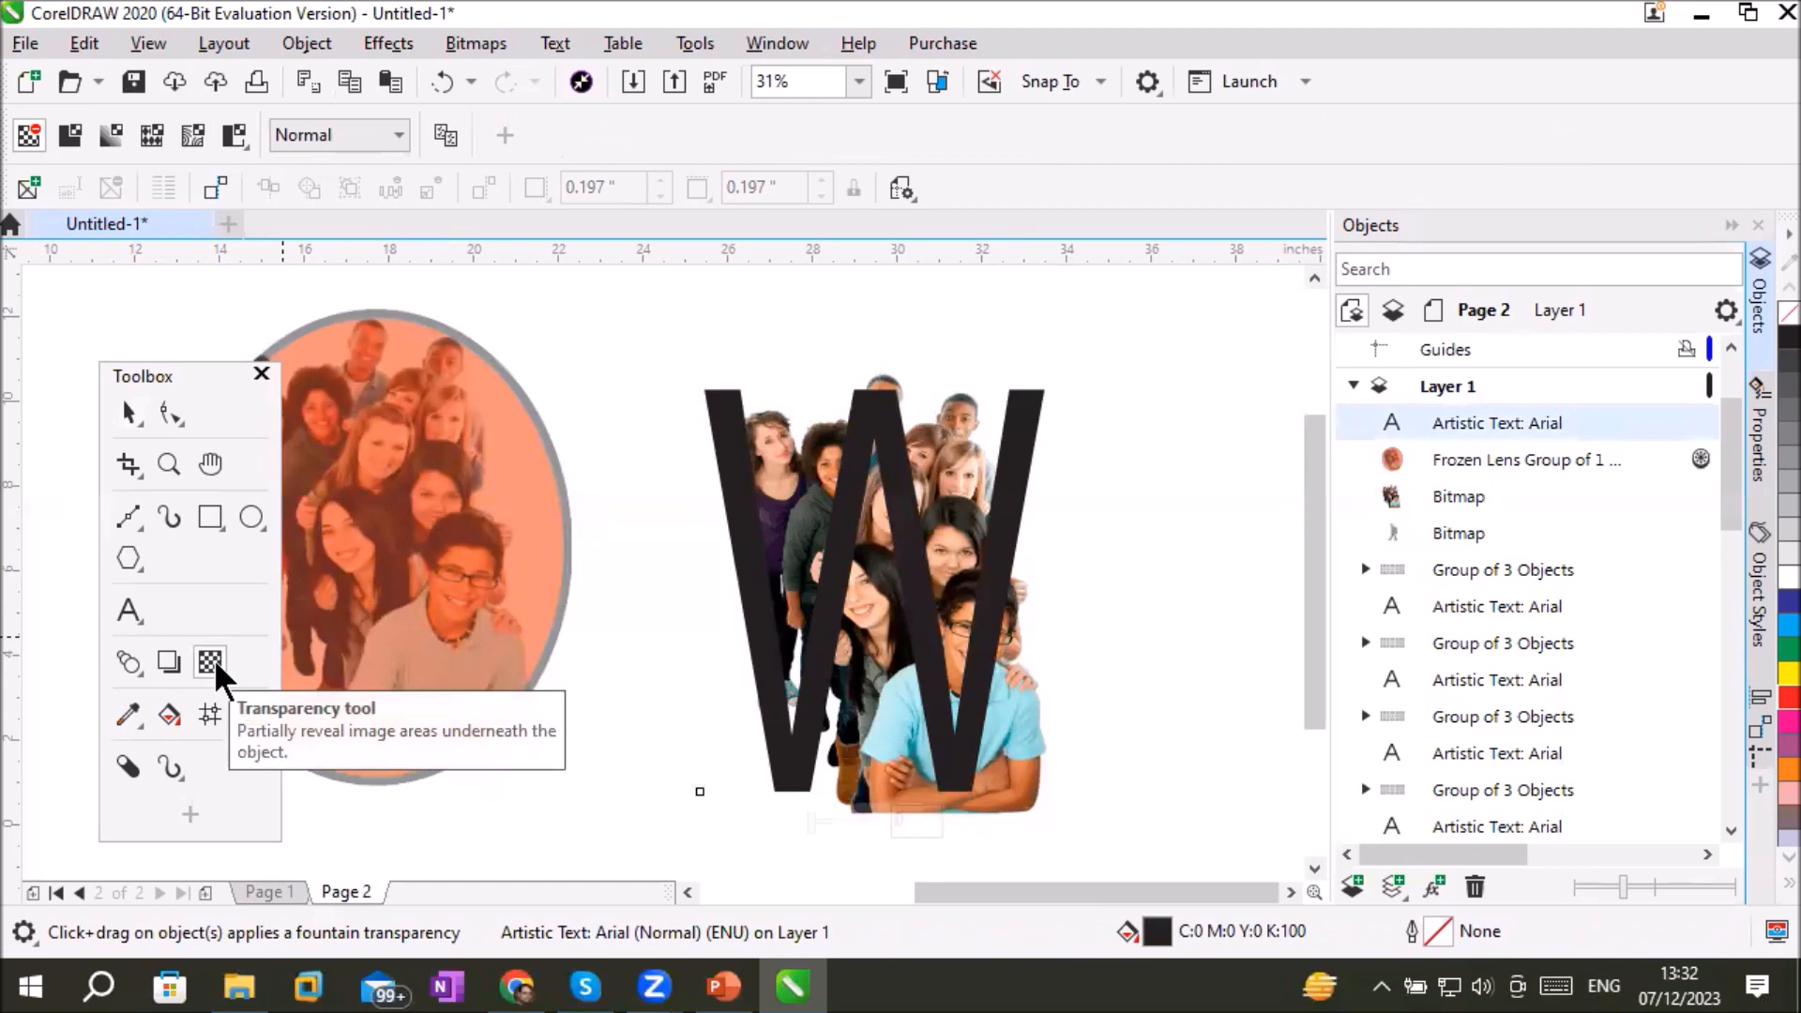
left_click(66, 136)
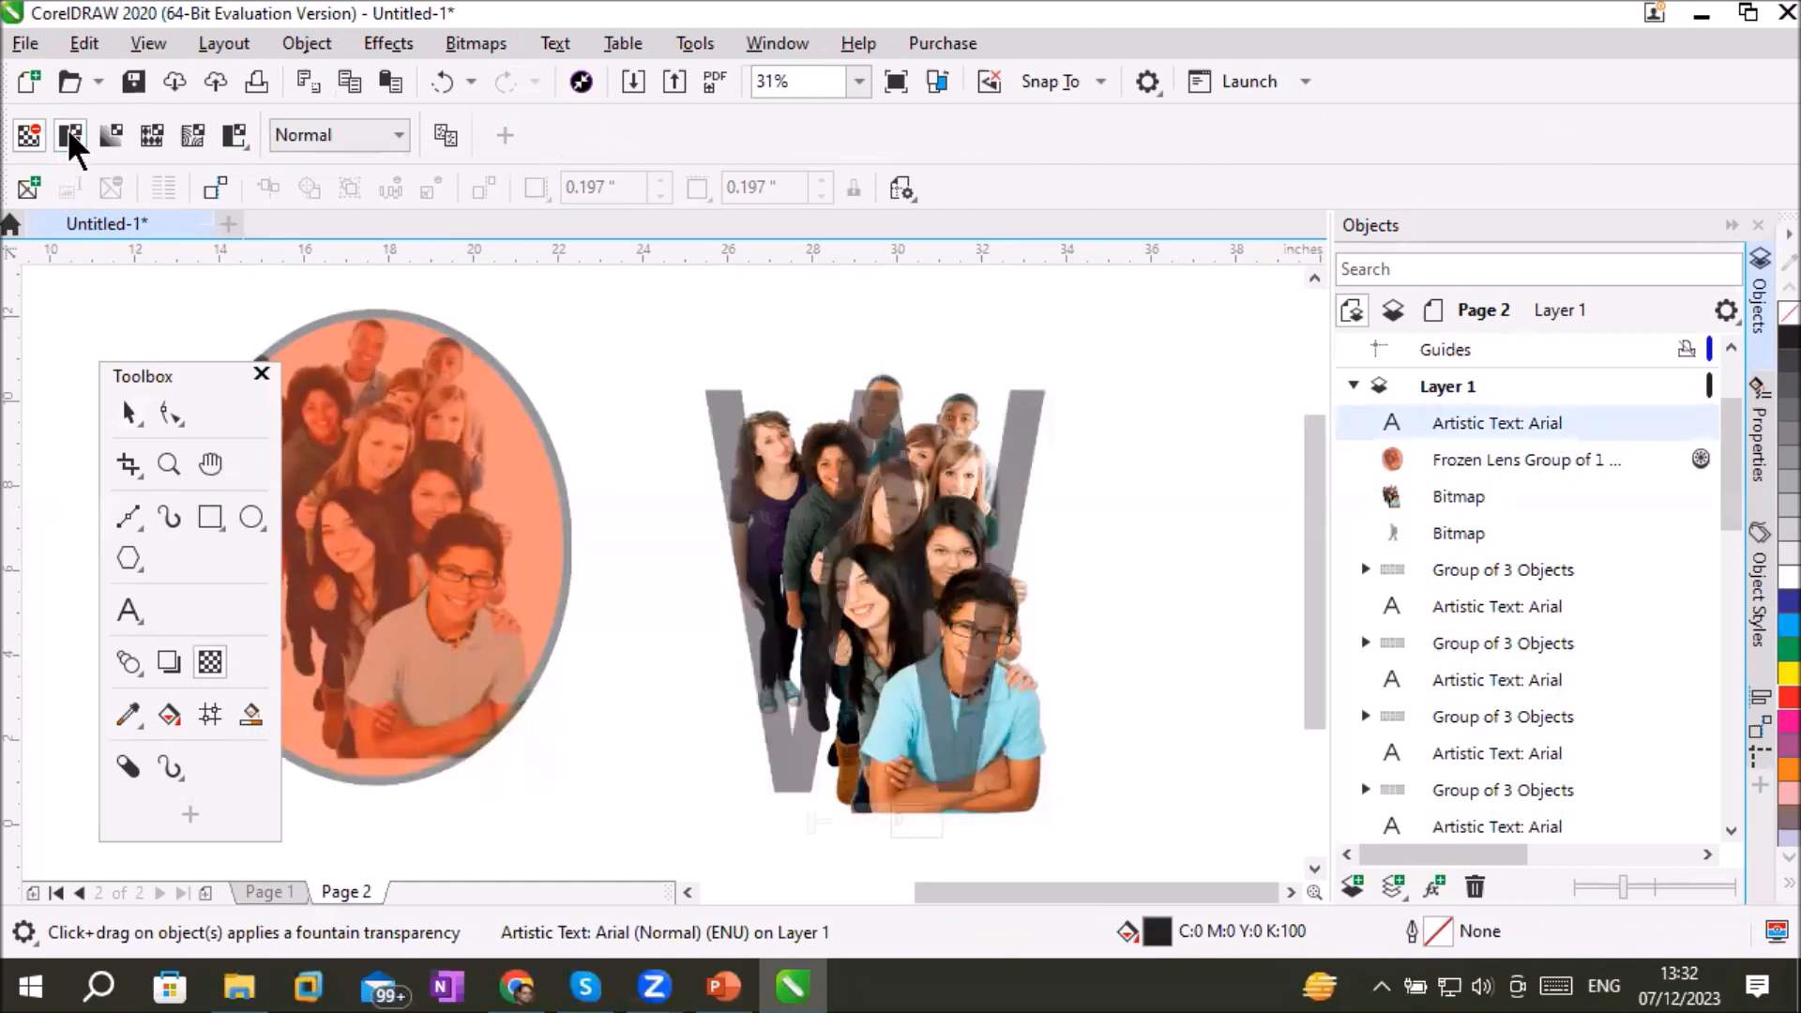
Step: Freeze the letter W's uniform transparency and move the letter off the photo so that it partly overlaps the ellipse
scroll(1020, 568, "up", 2)
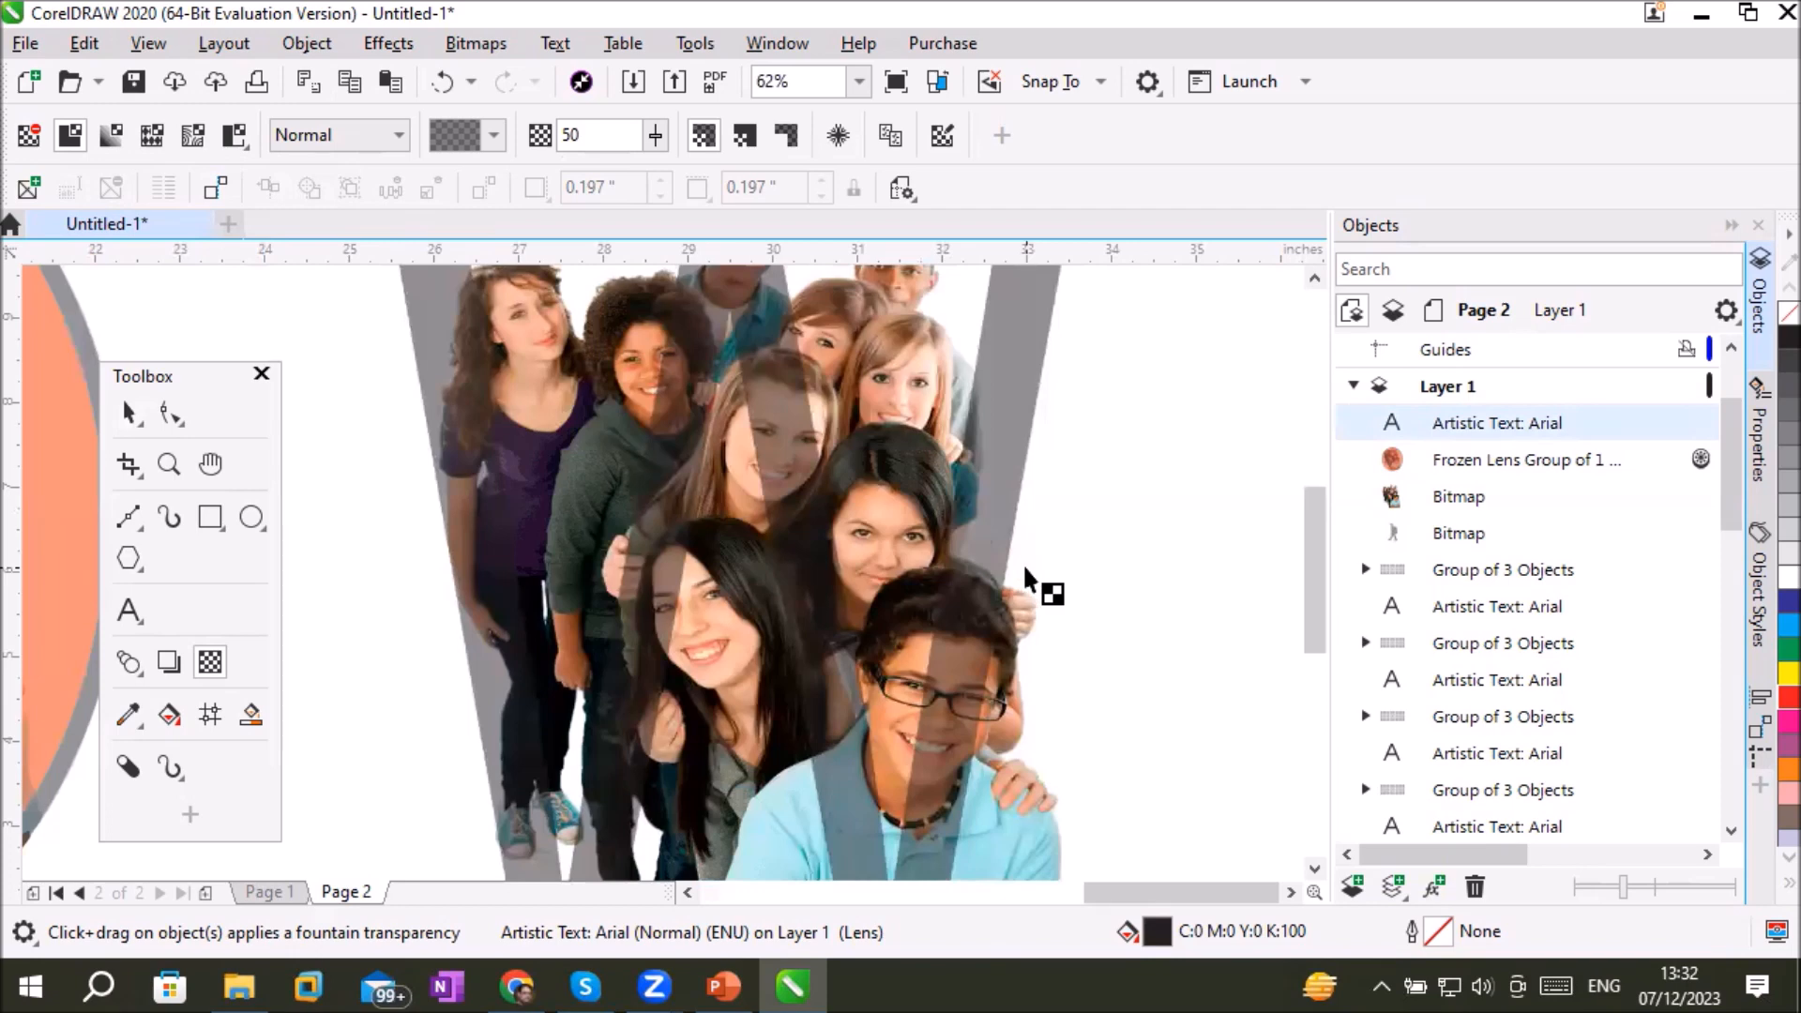
left_click(826, 134)
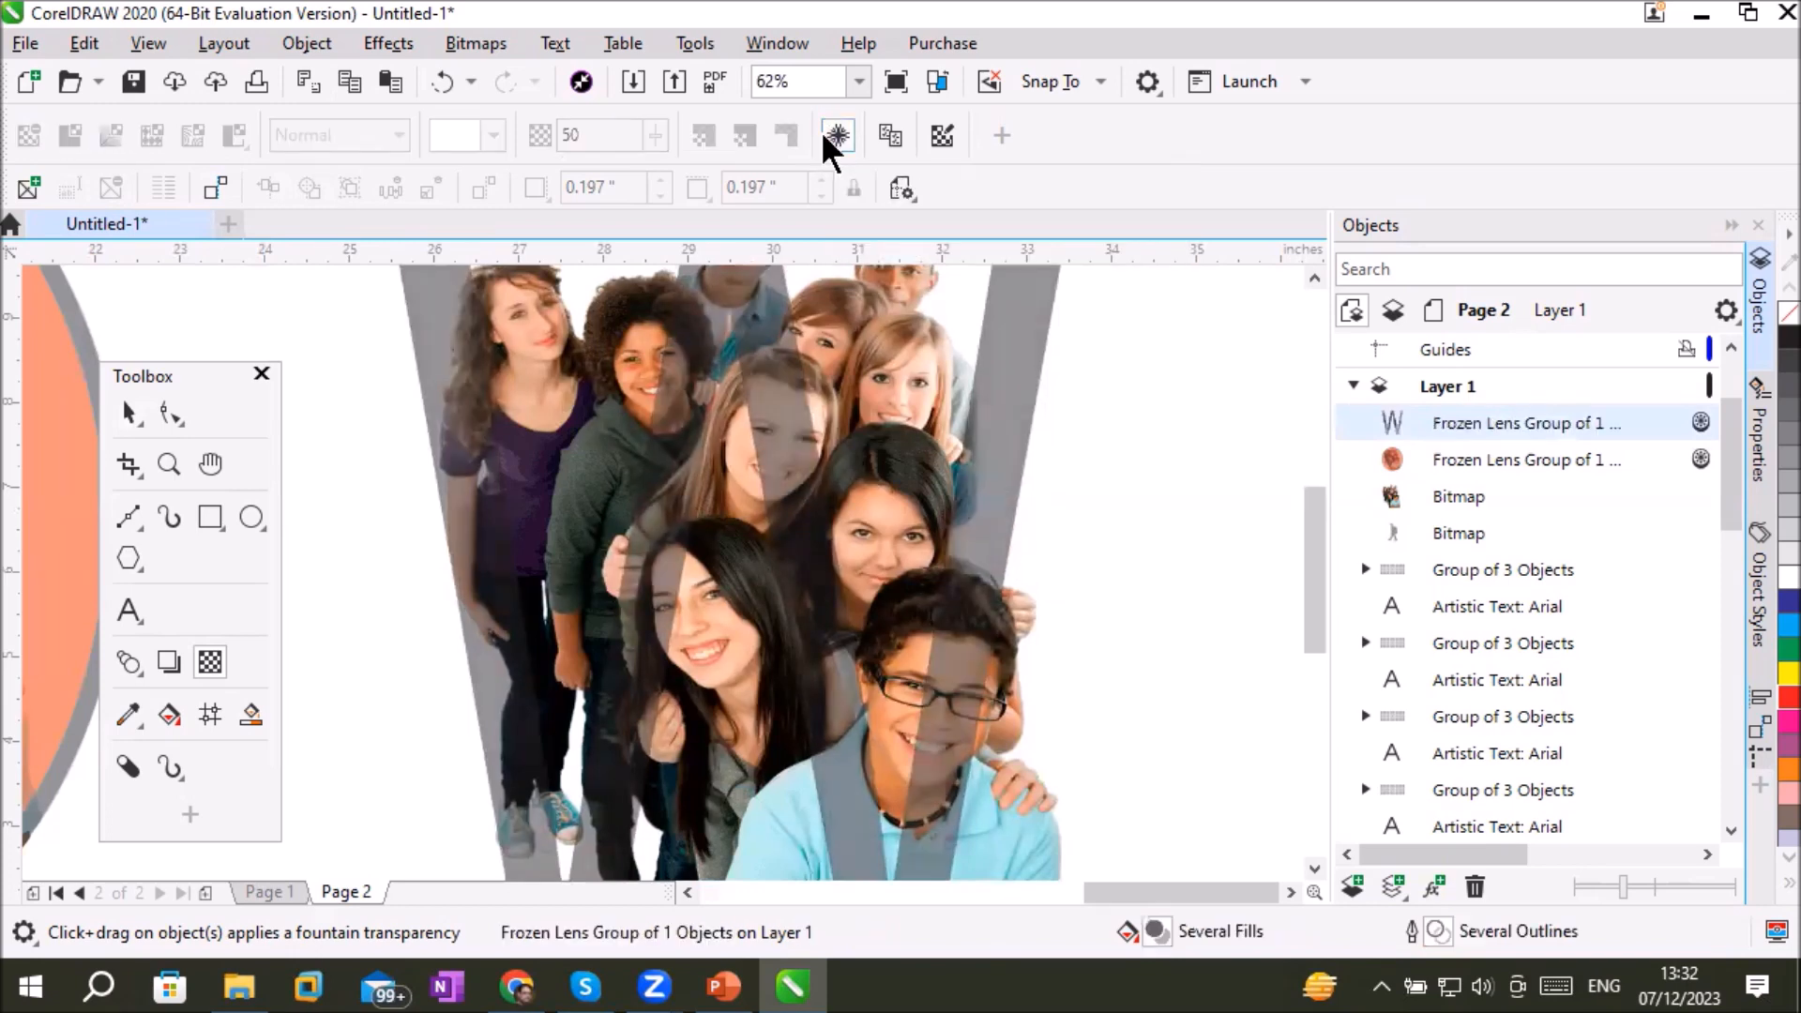
scroll(1180, 503, "down", 3)
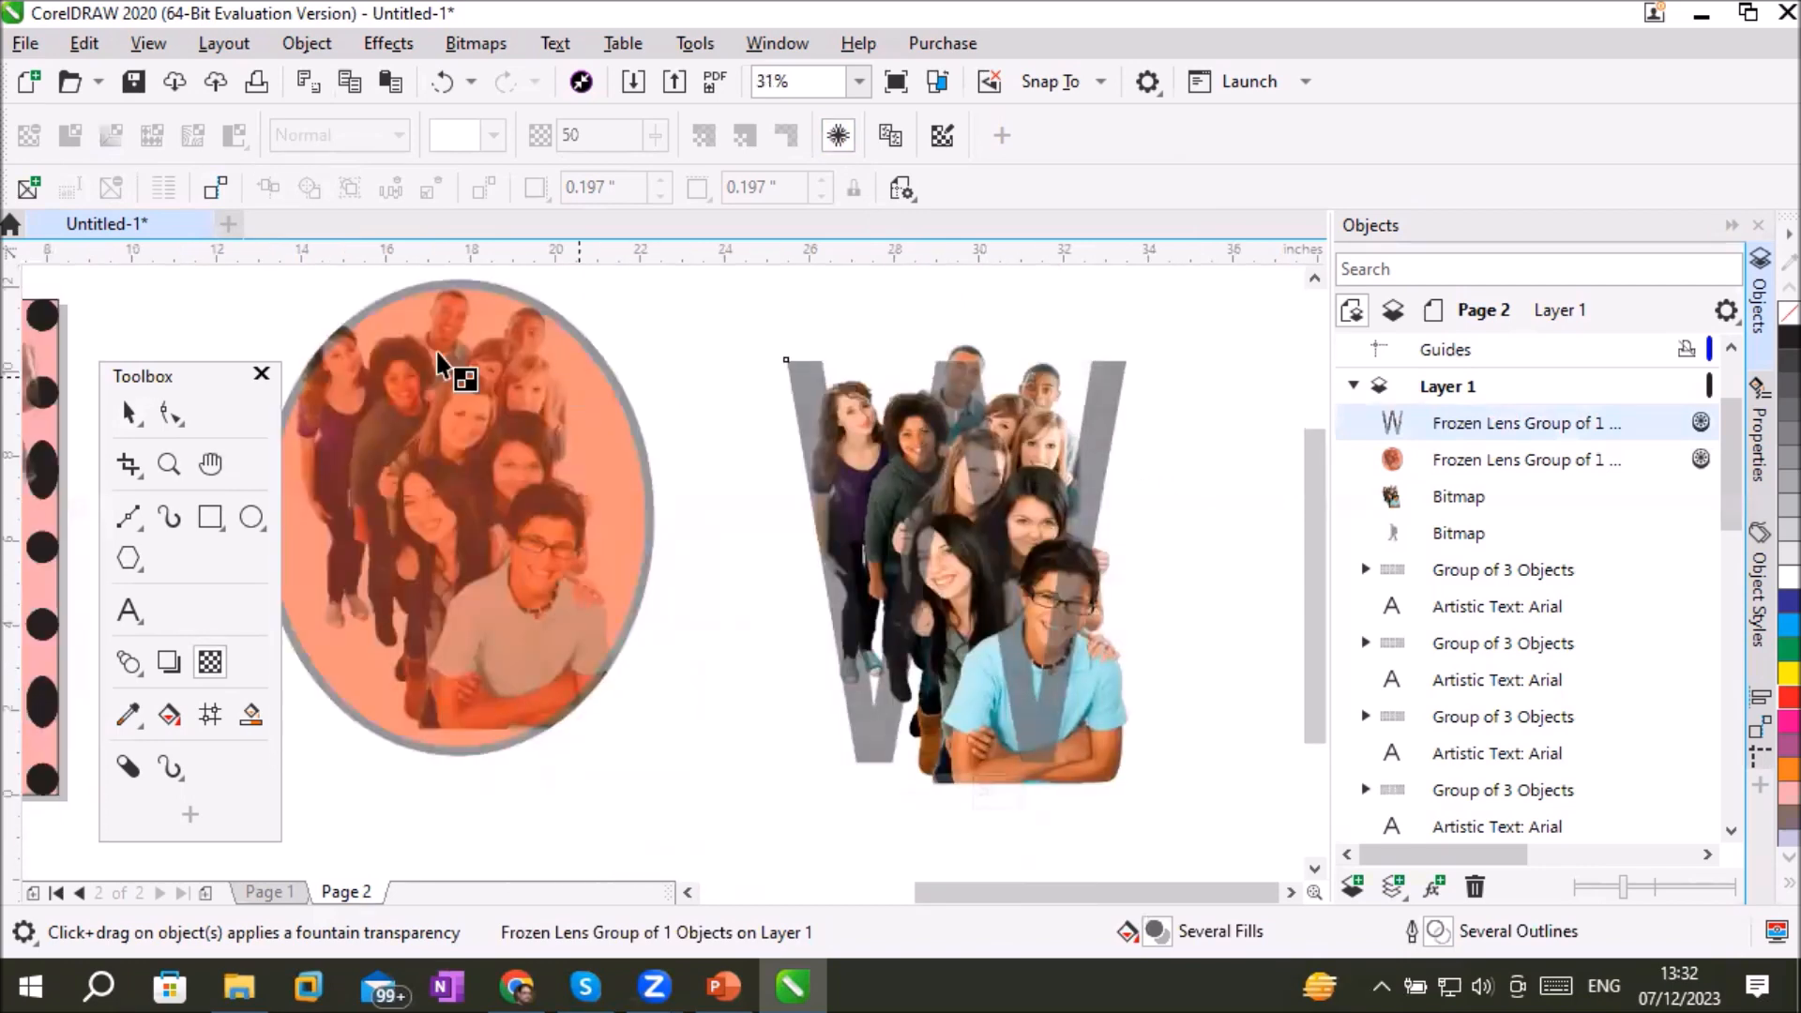
left_click(130, 414)
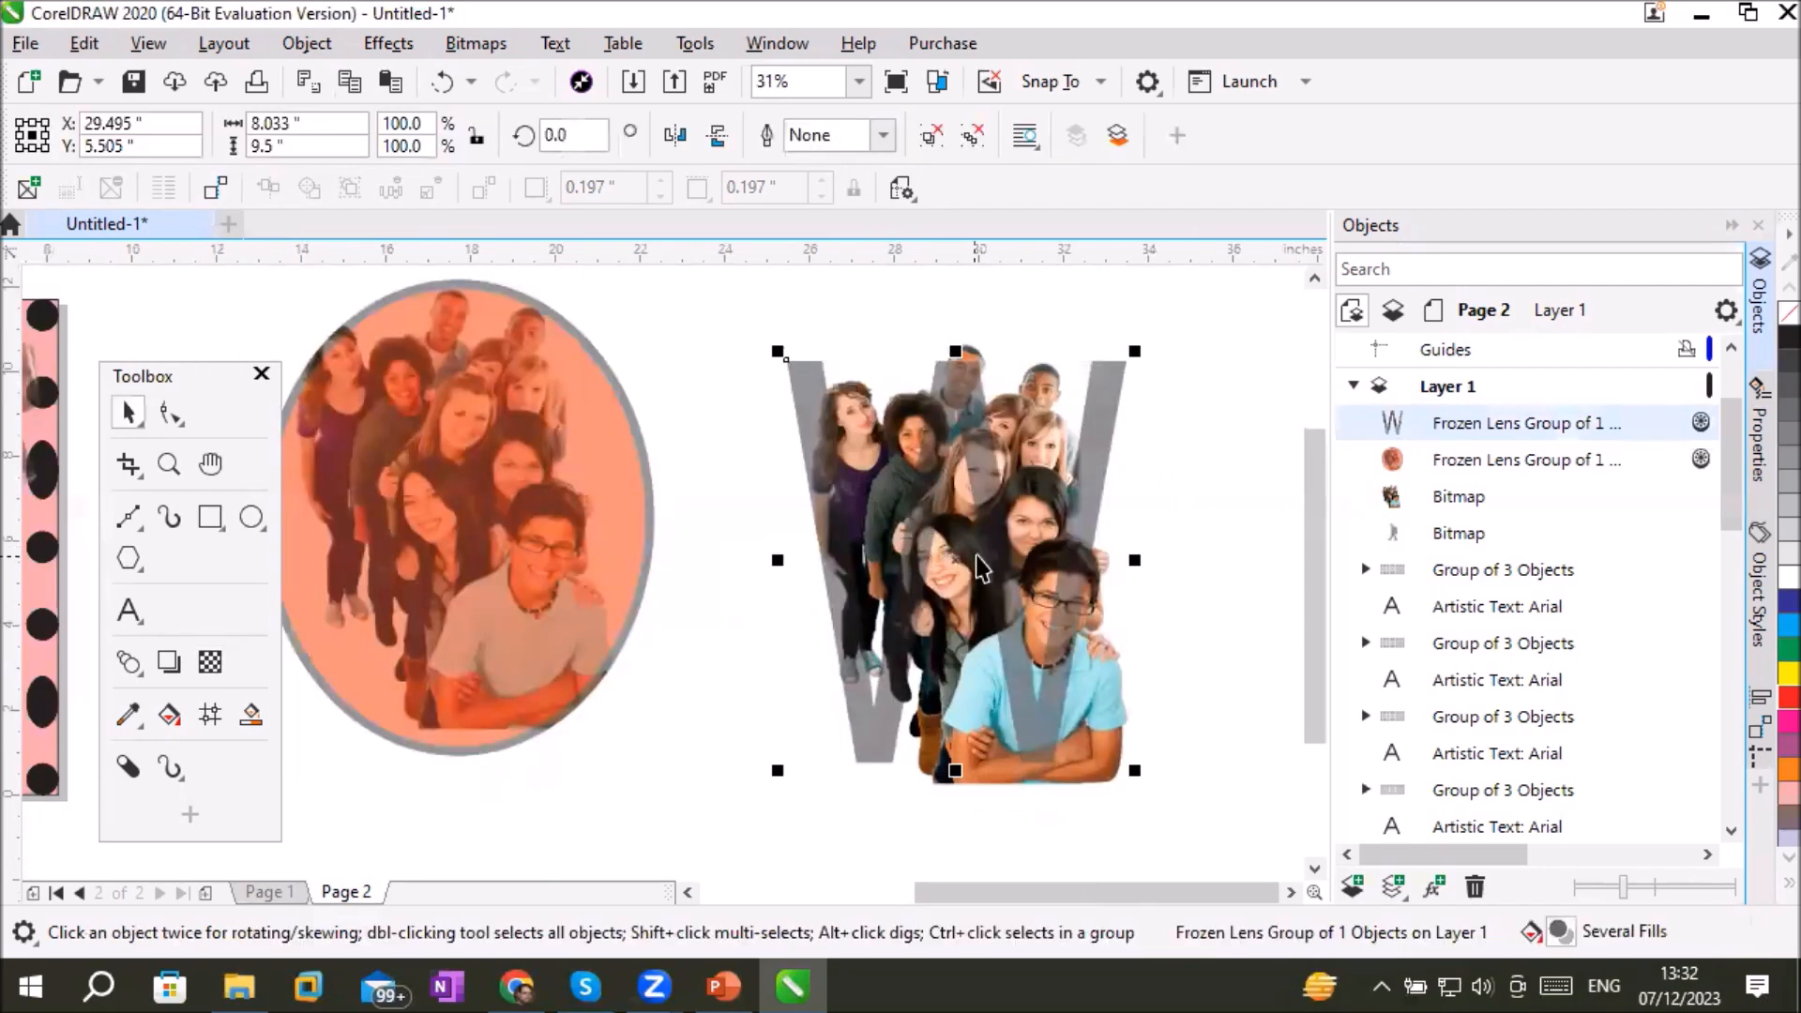
left_click_drag(1000, 561, 743, 587)
Step: Examine the photo content captured inside the frozen letter W close up and from farther out
scroll(704, 529, "up", 2)
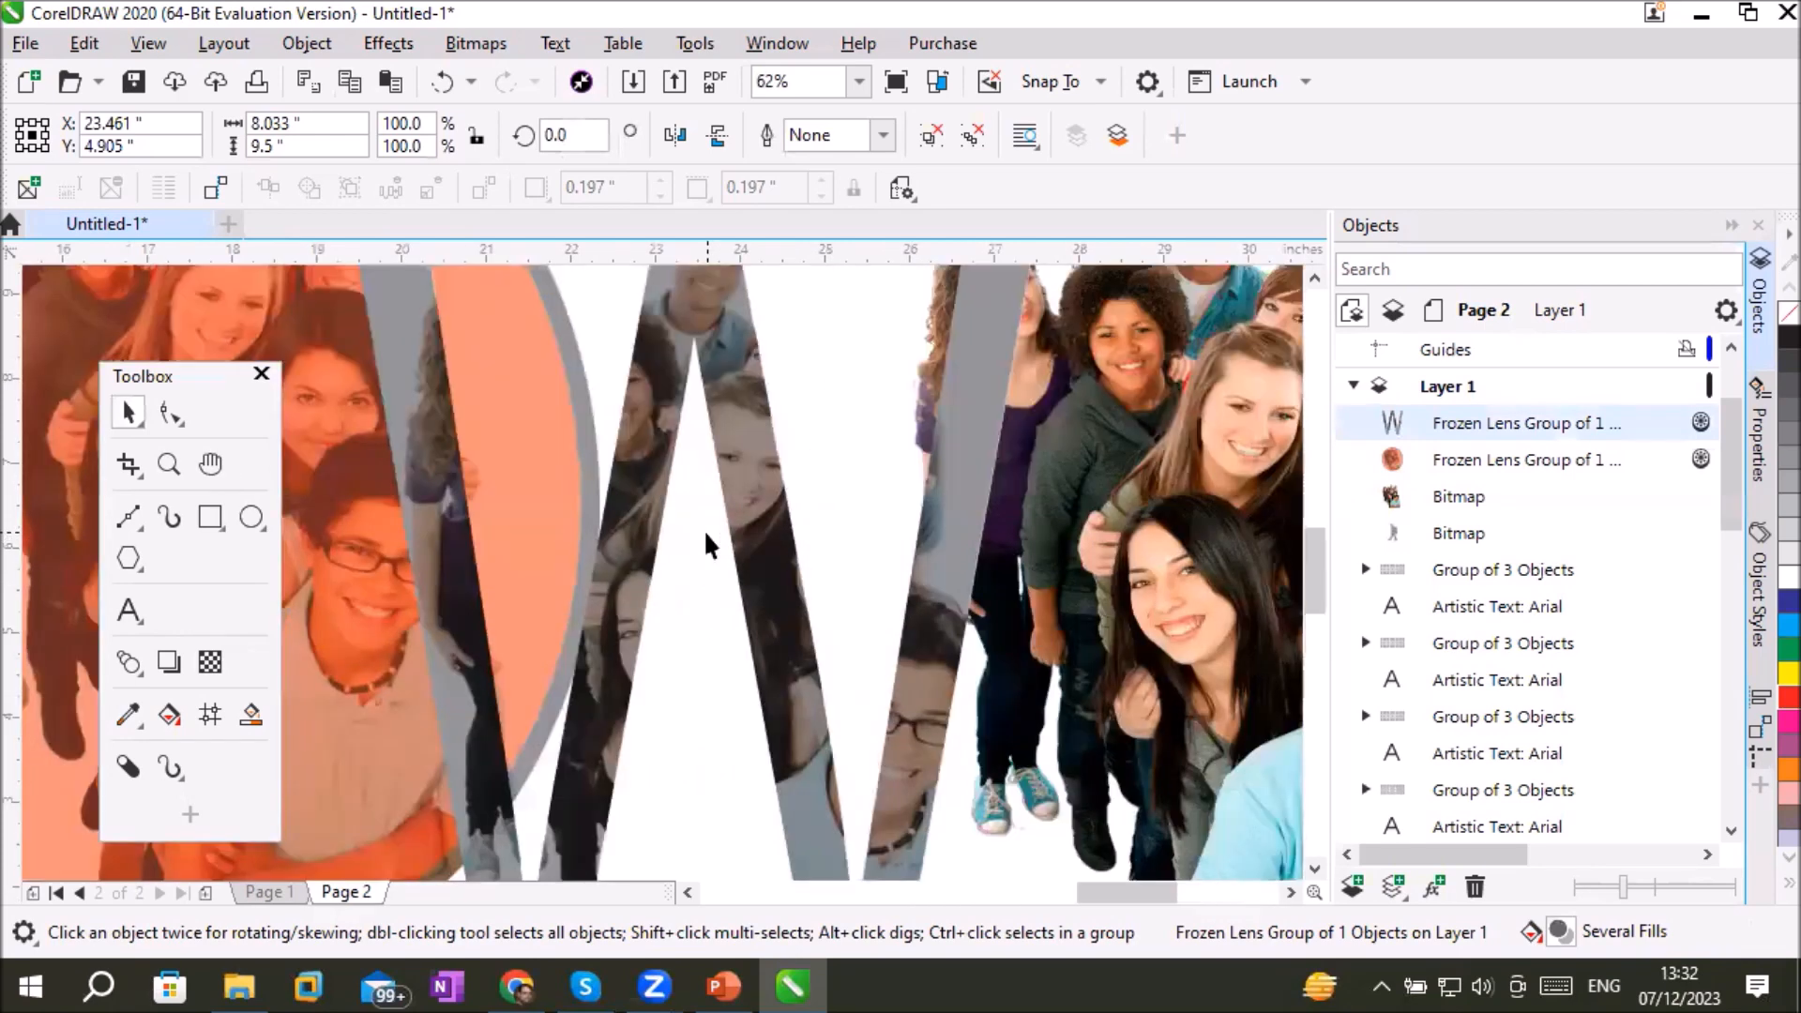
scroll(703, 529, "up", 2)
scroll(704, 529, "up", 2)
scroll(703, 529, "down", 4)
scroll(704, 529, "down", 2)
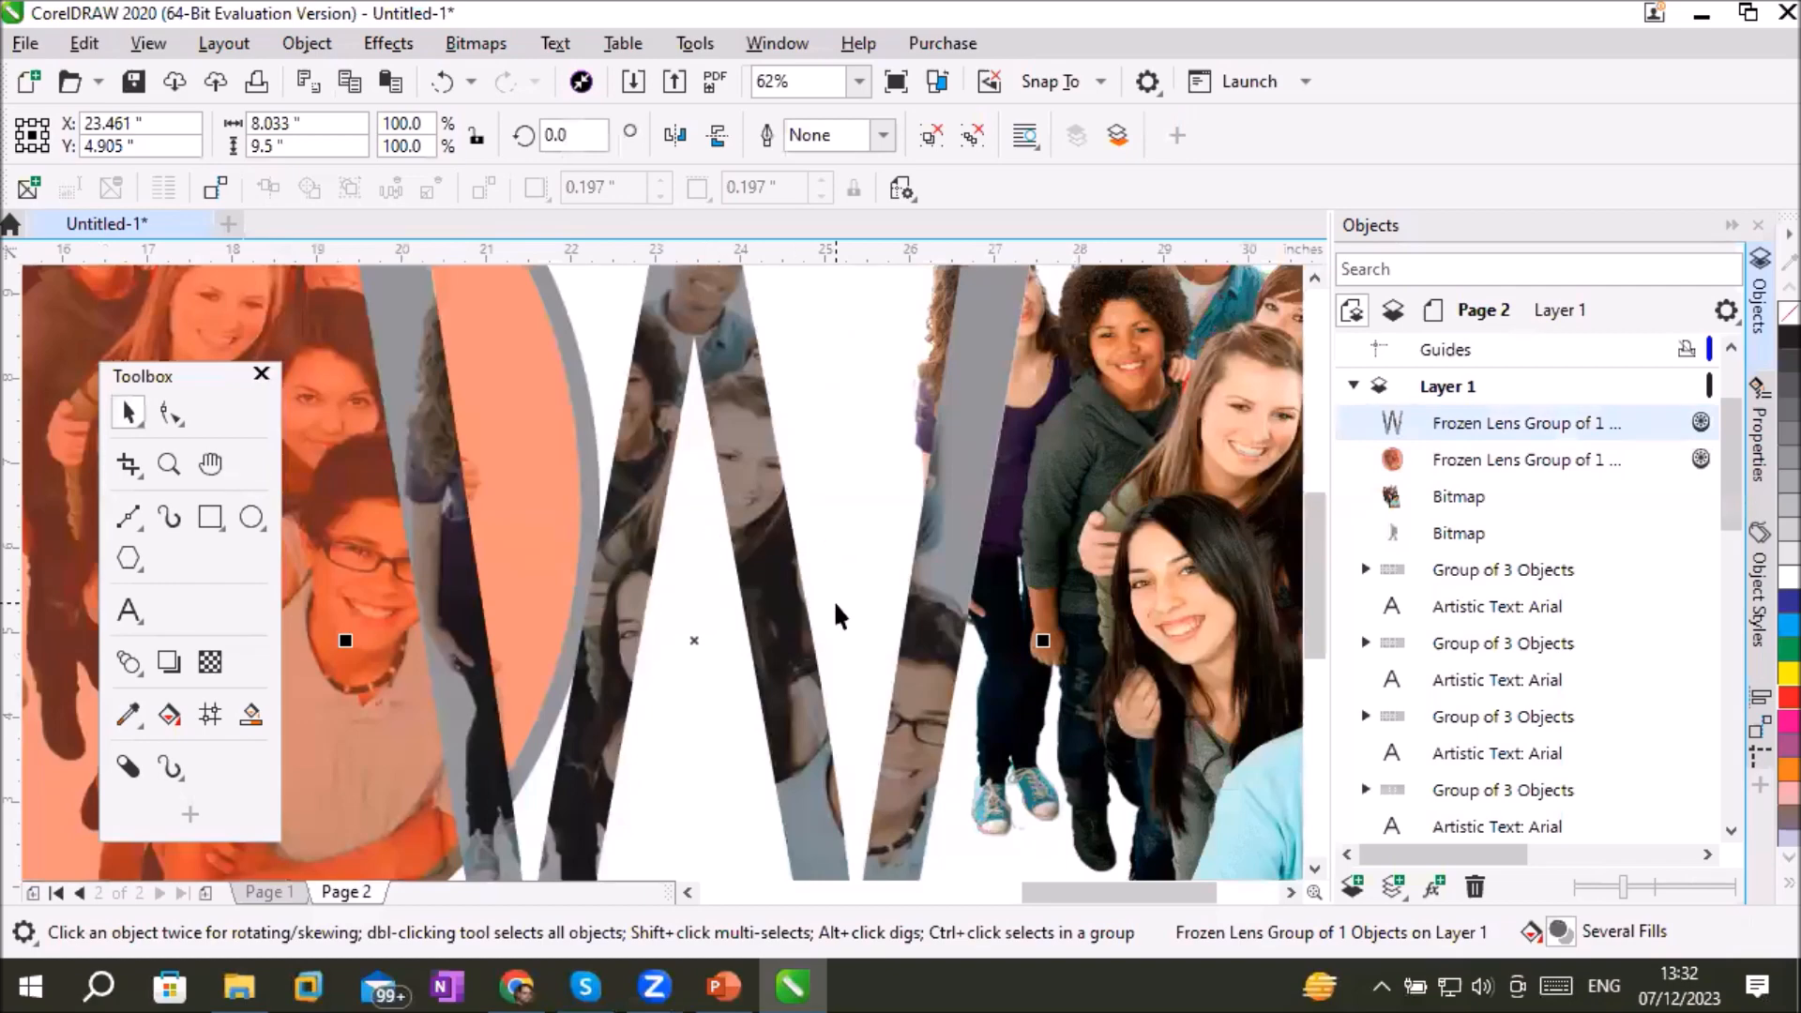
scroll(922, 700, "up", 4)
scroll(921, 700, "up", 1)
scroll(921, 699, "down", 4)
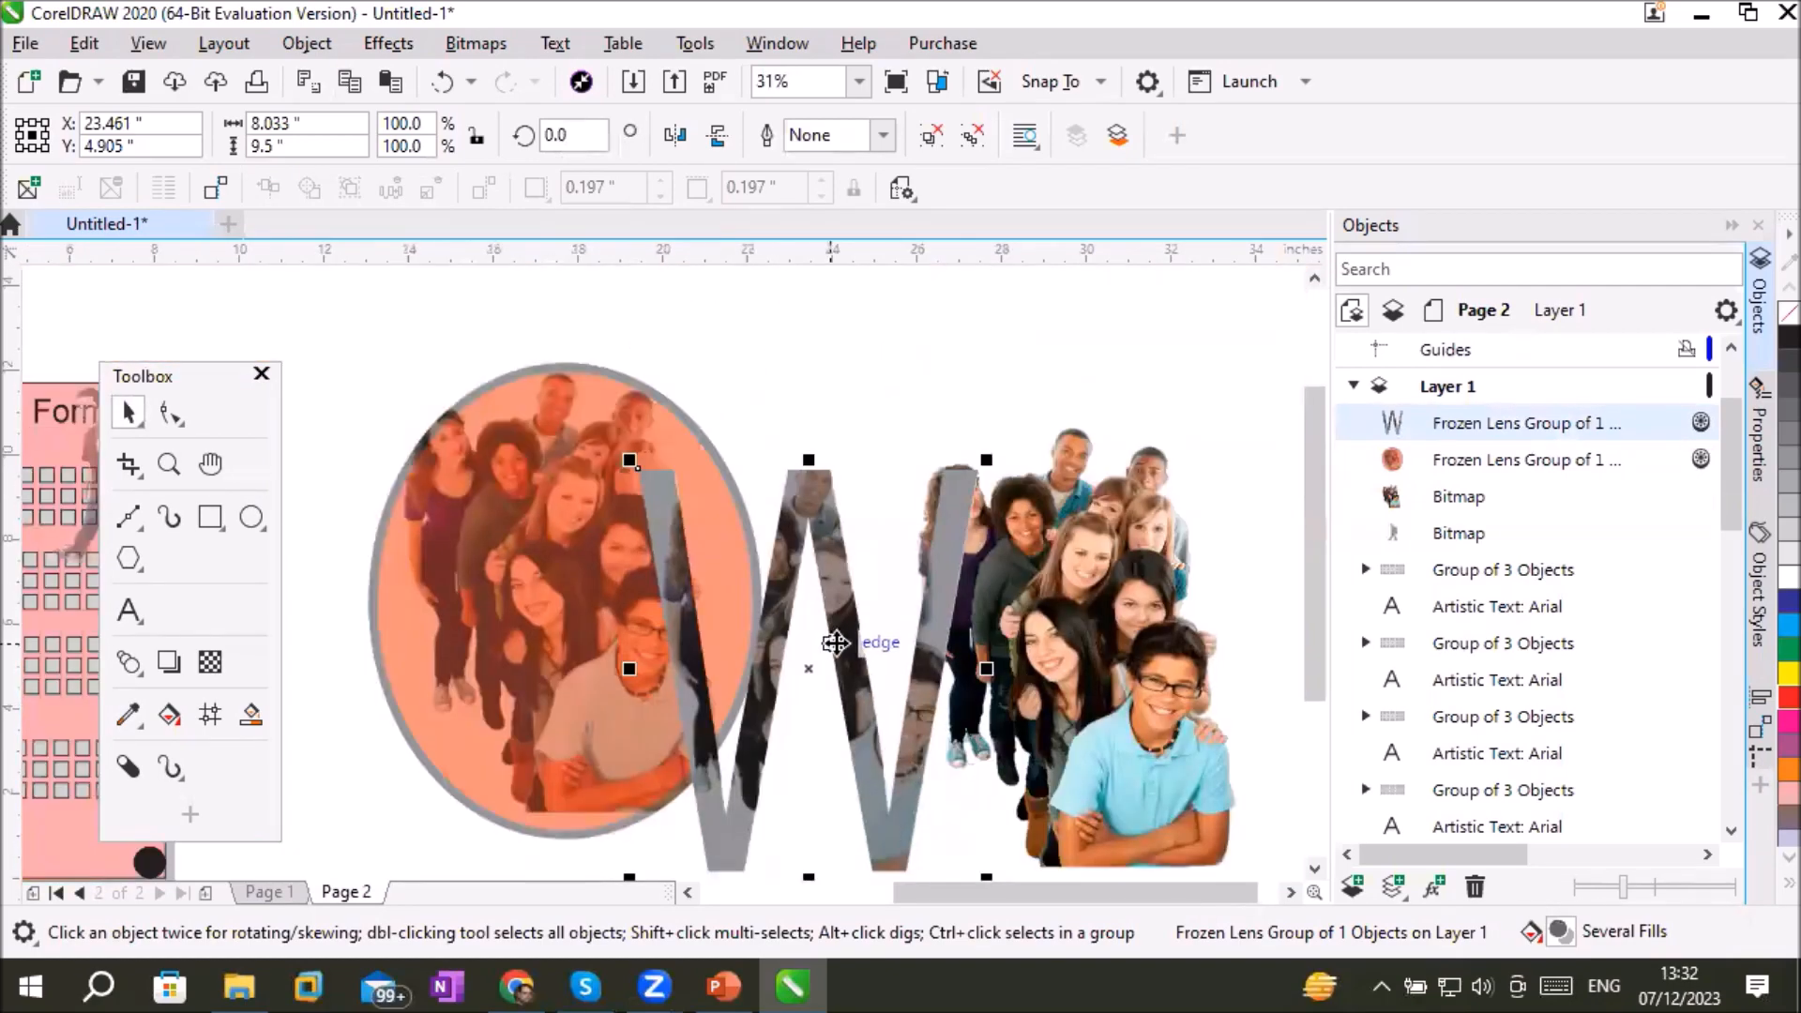
Step: Move the frozen letter W down over the lower part of the ellipse, and from there onto the Admission Form
left_click_drag(835, 642, 599, 803)
left_click_drag(1313, 662, 1310, 740)
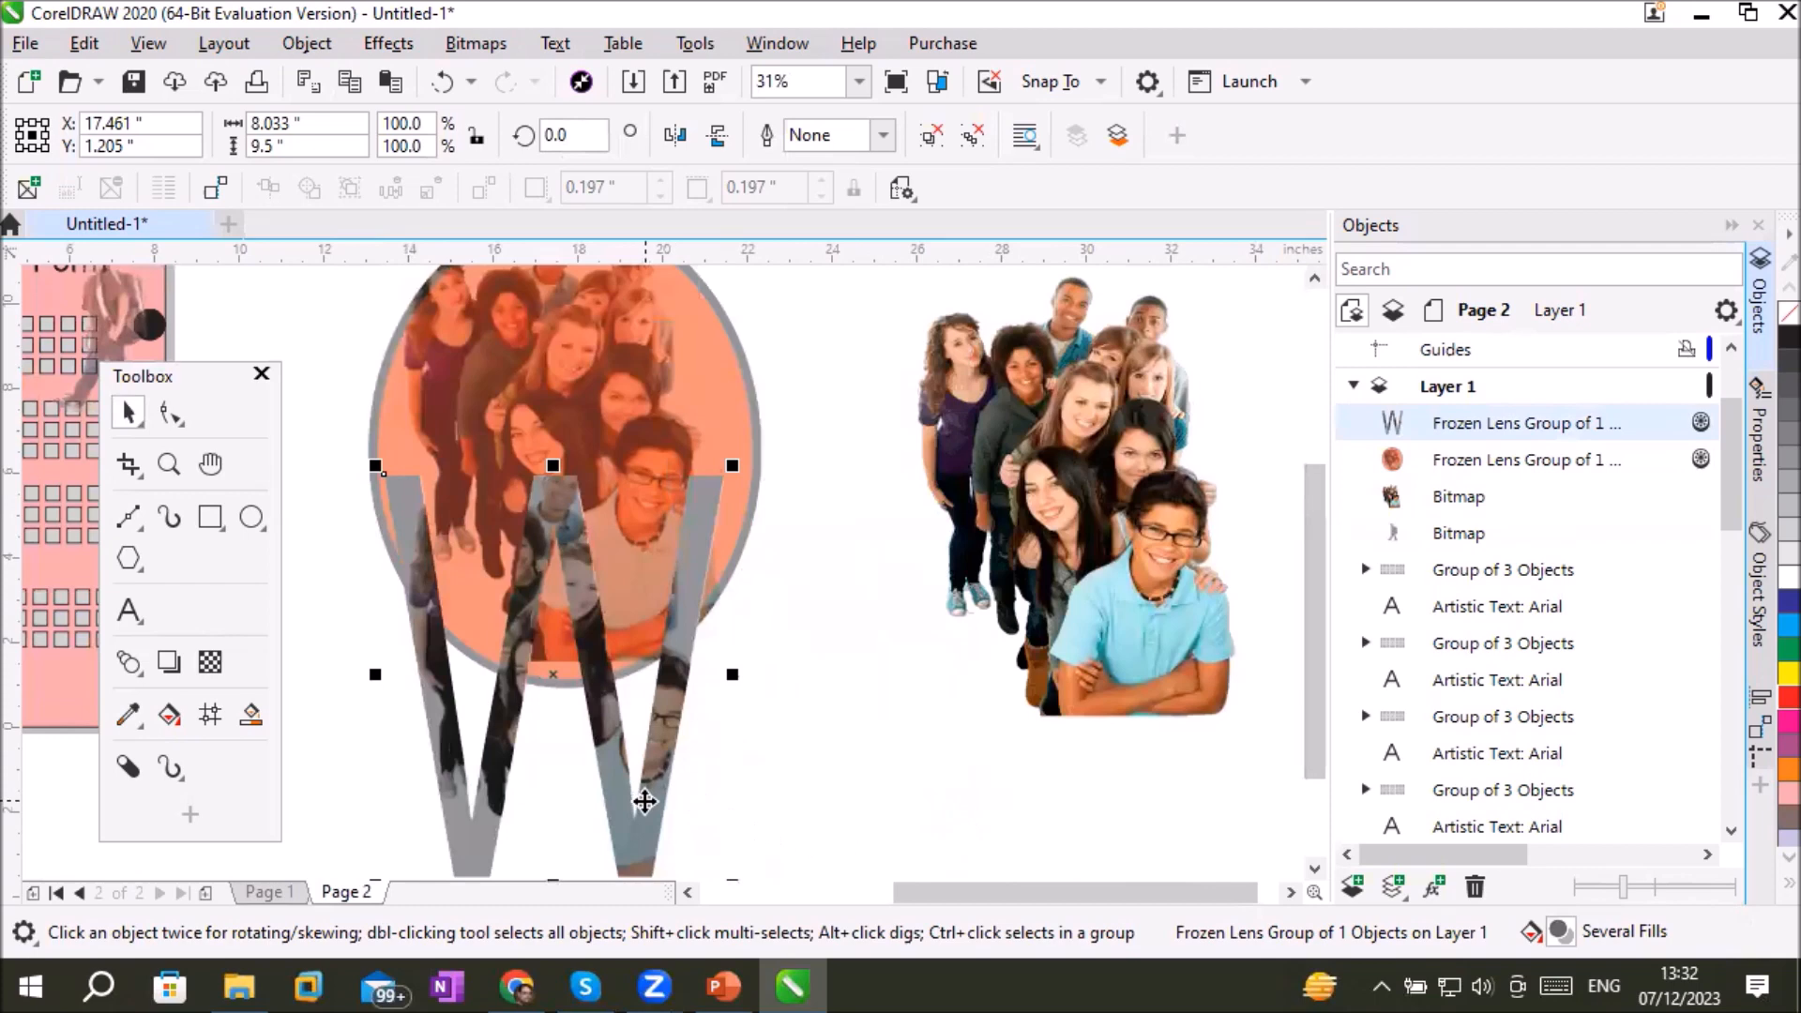
left_click_drag(644, 791, 661, 886)
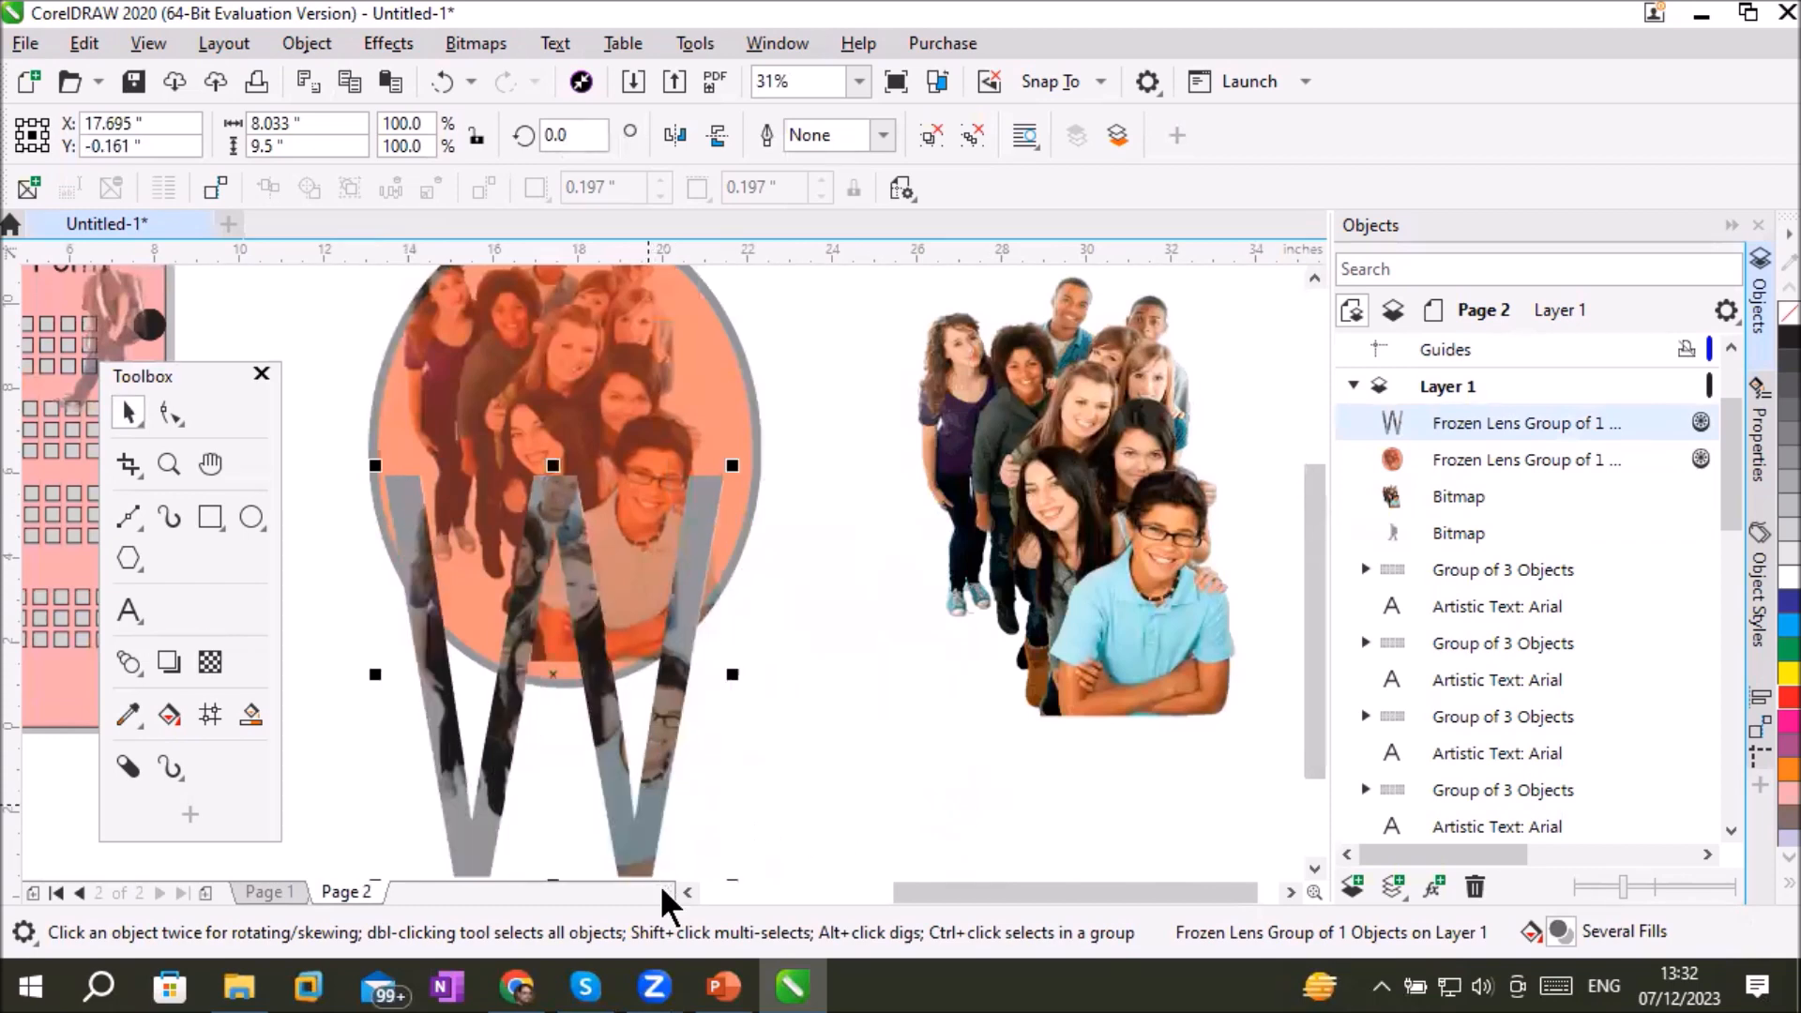
left_click(812, 810)
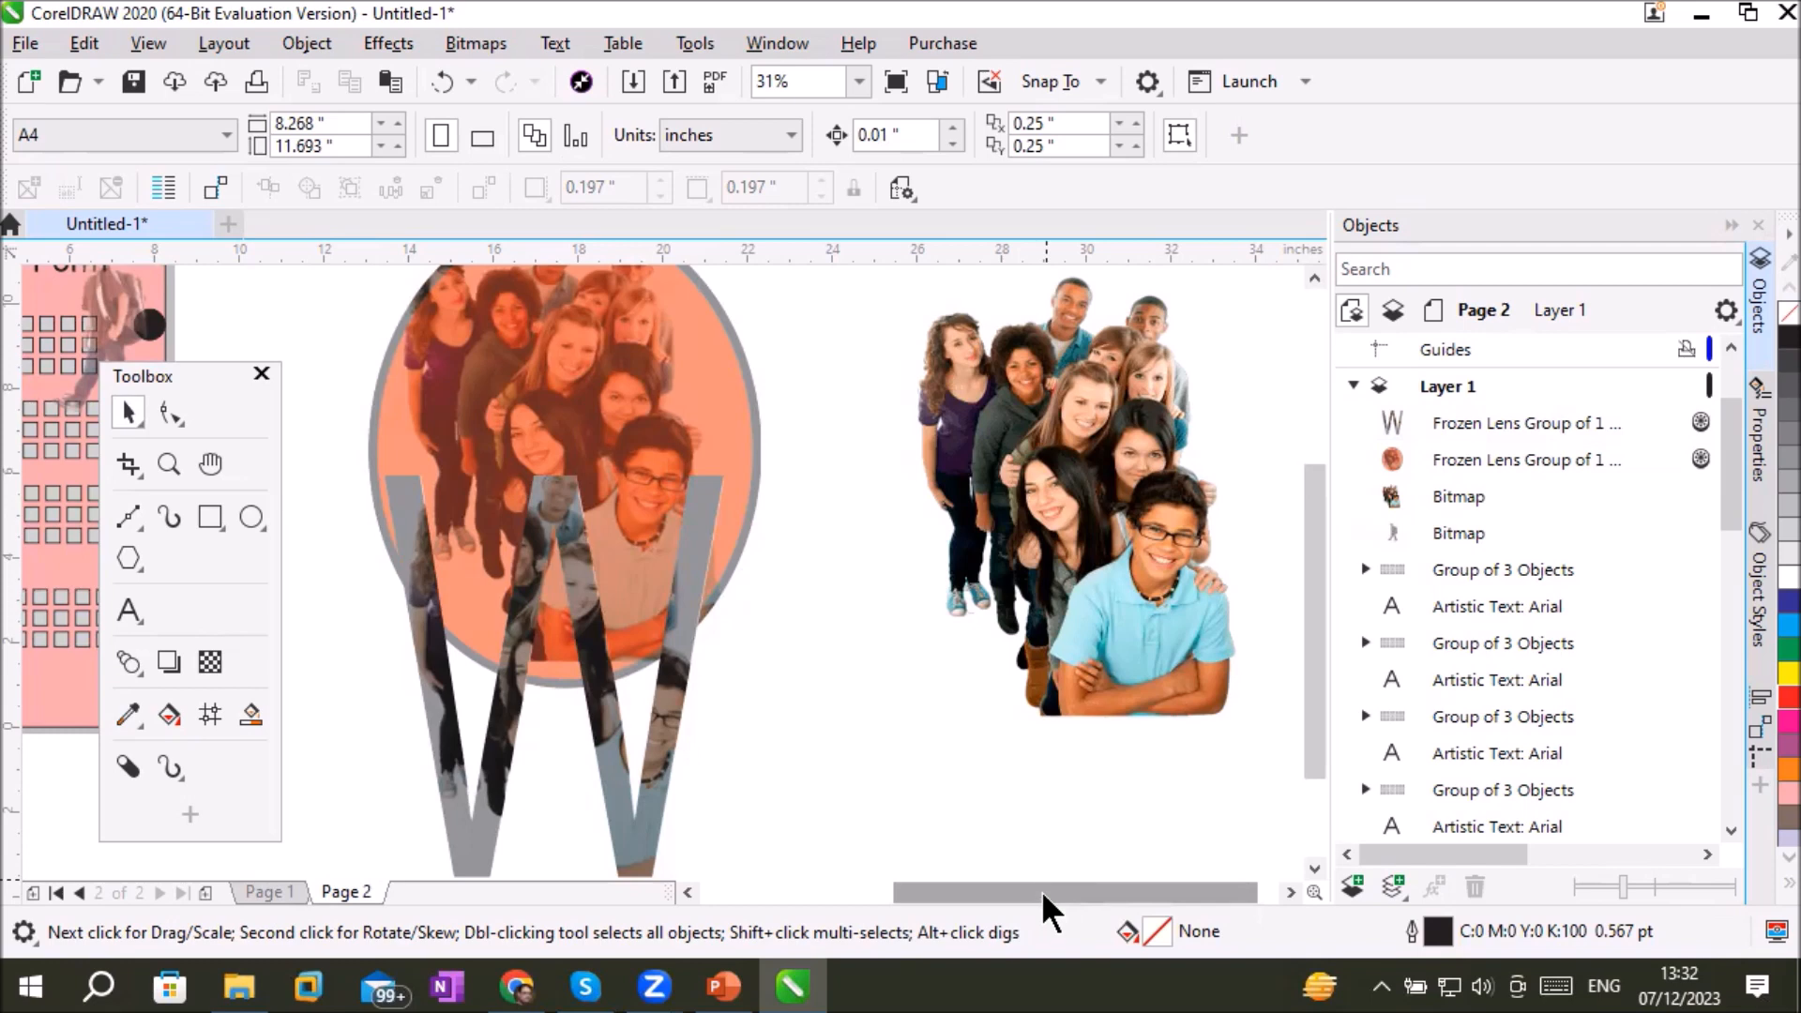
left_click_drag(1041, 891, 920, 887)
left_click_drag(917, 777, 364, 610)
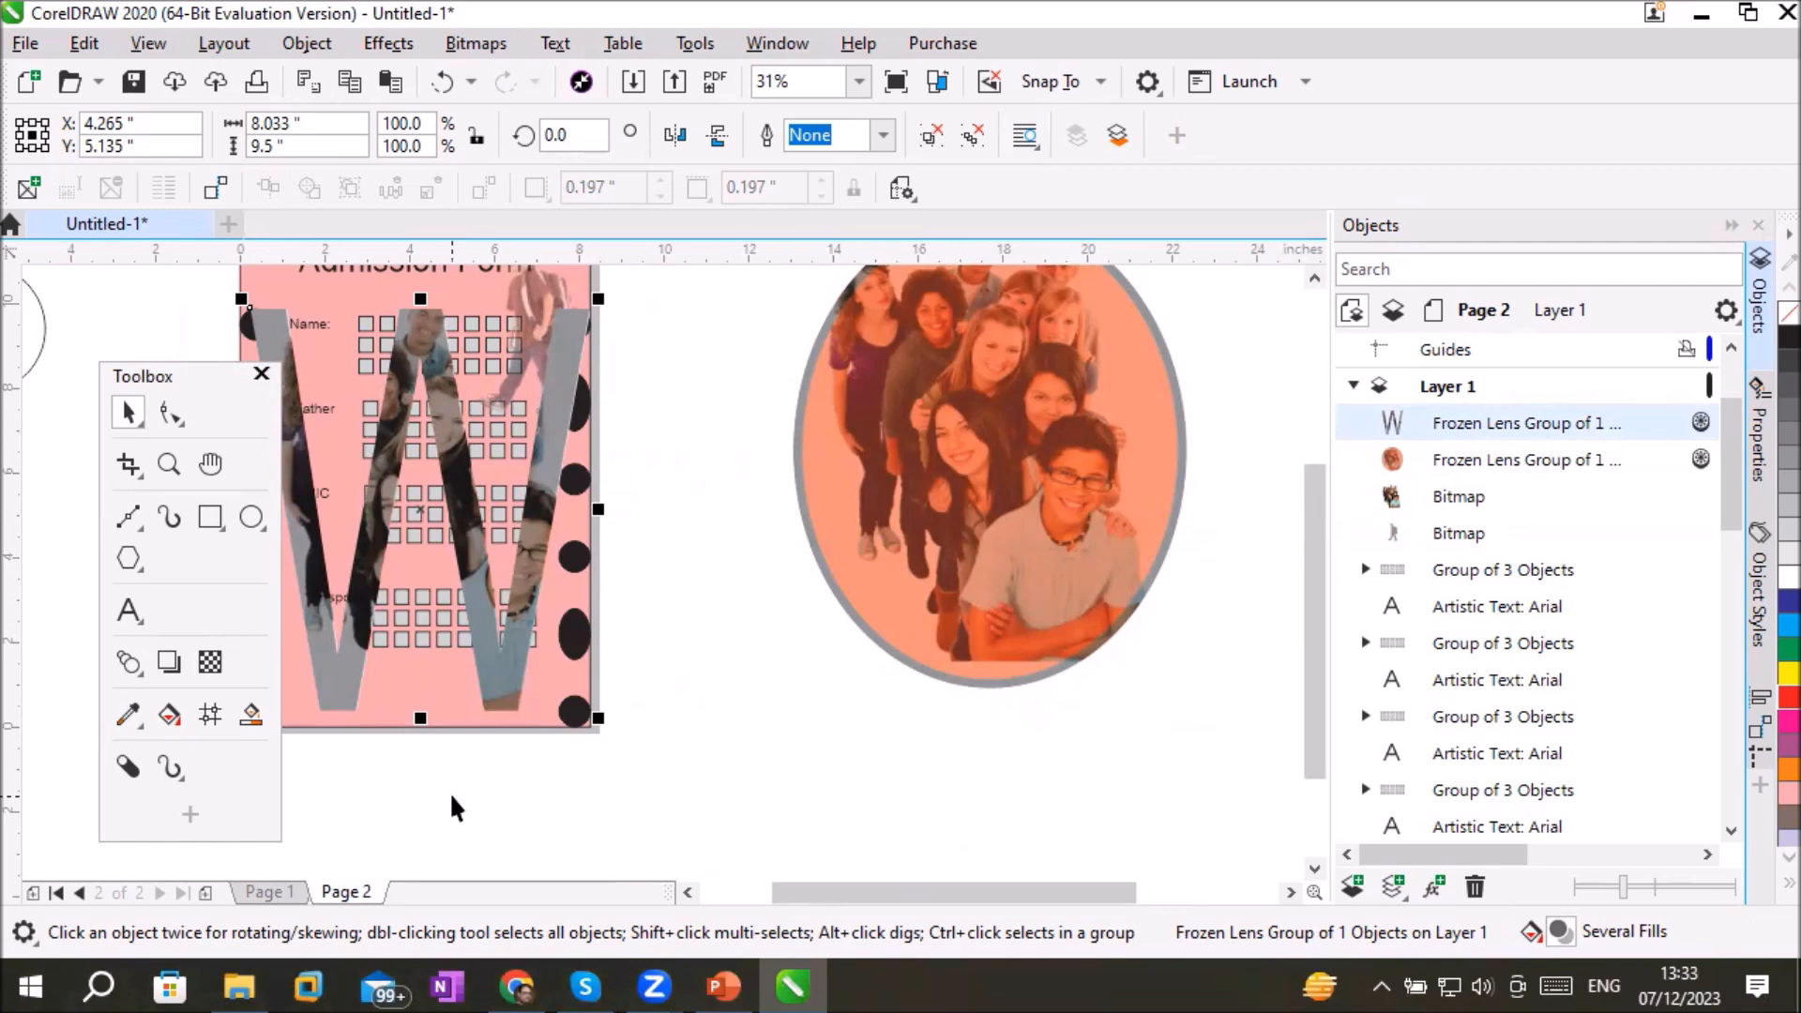
Step: Try a fountain transparency across the frozen letter W on the Admission Form, and delete the letter
left_click(200, 661)
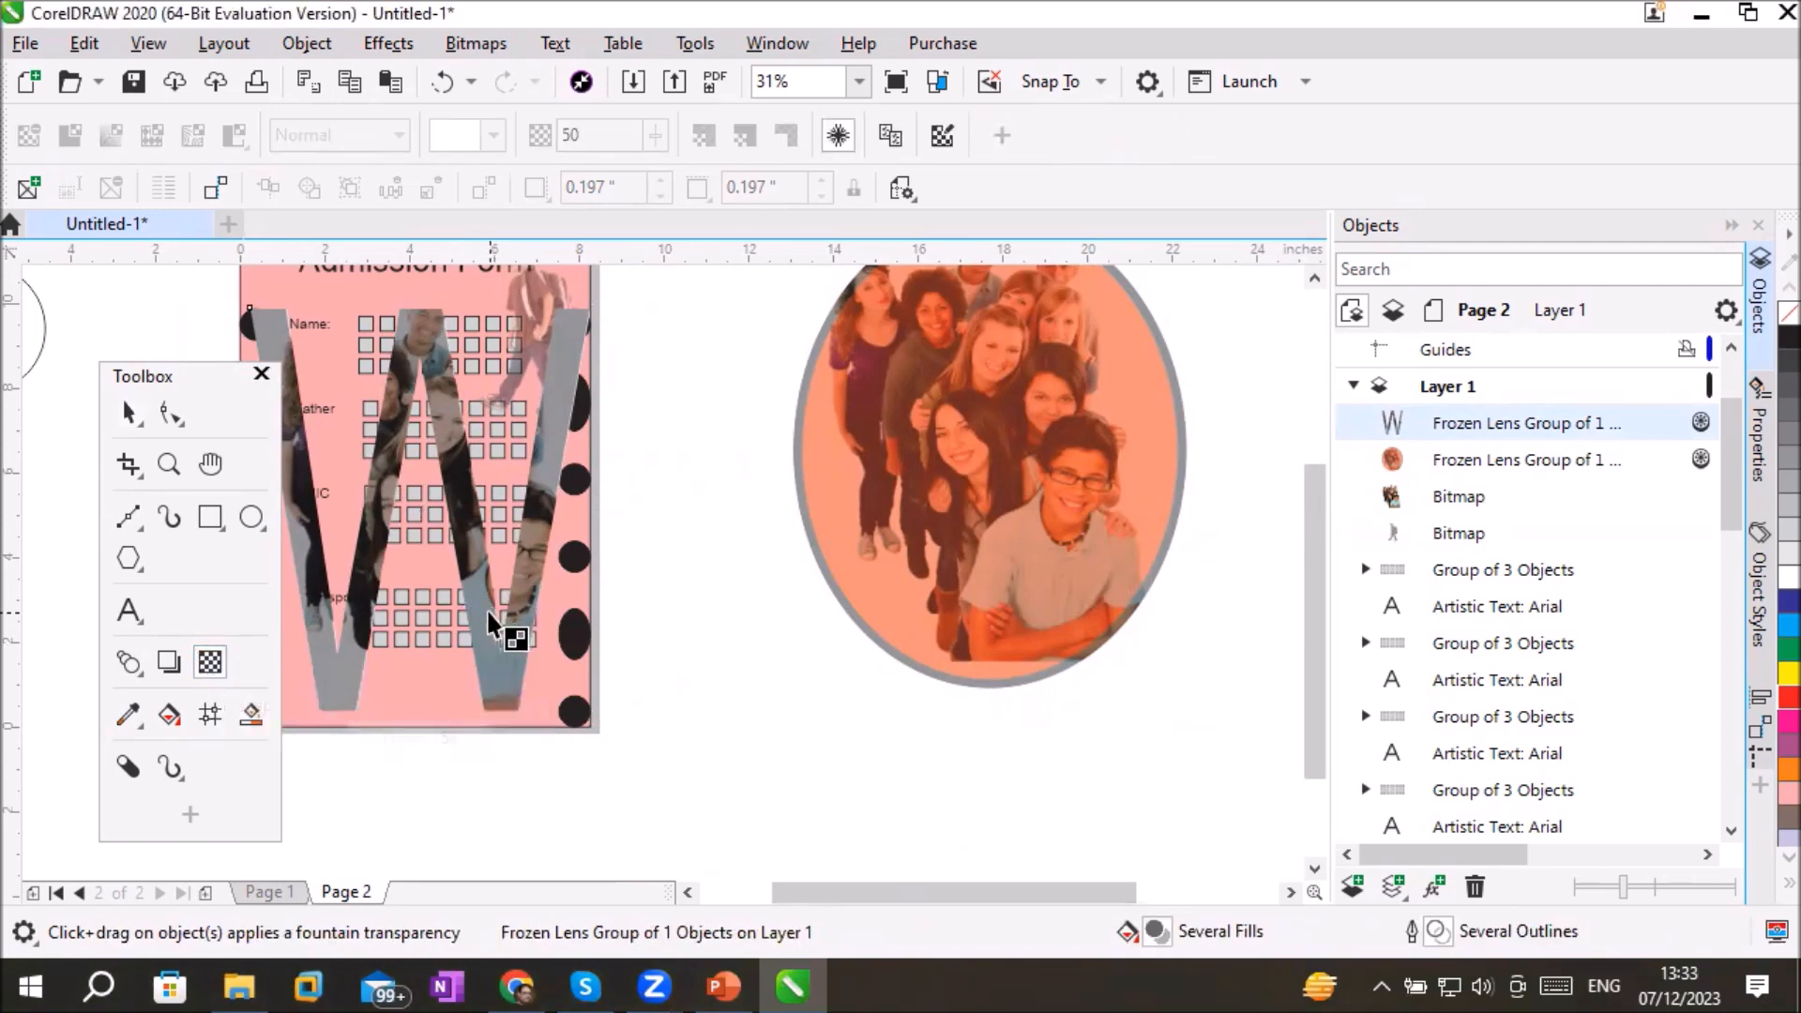
left_click_drag(488, 615, 804, 767)
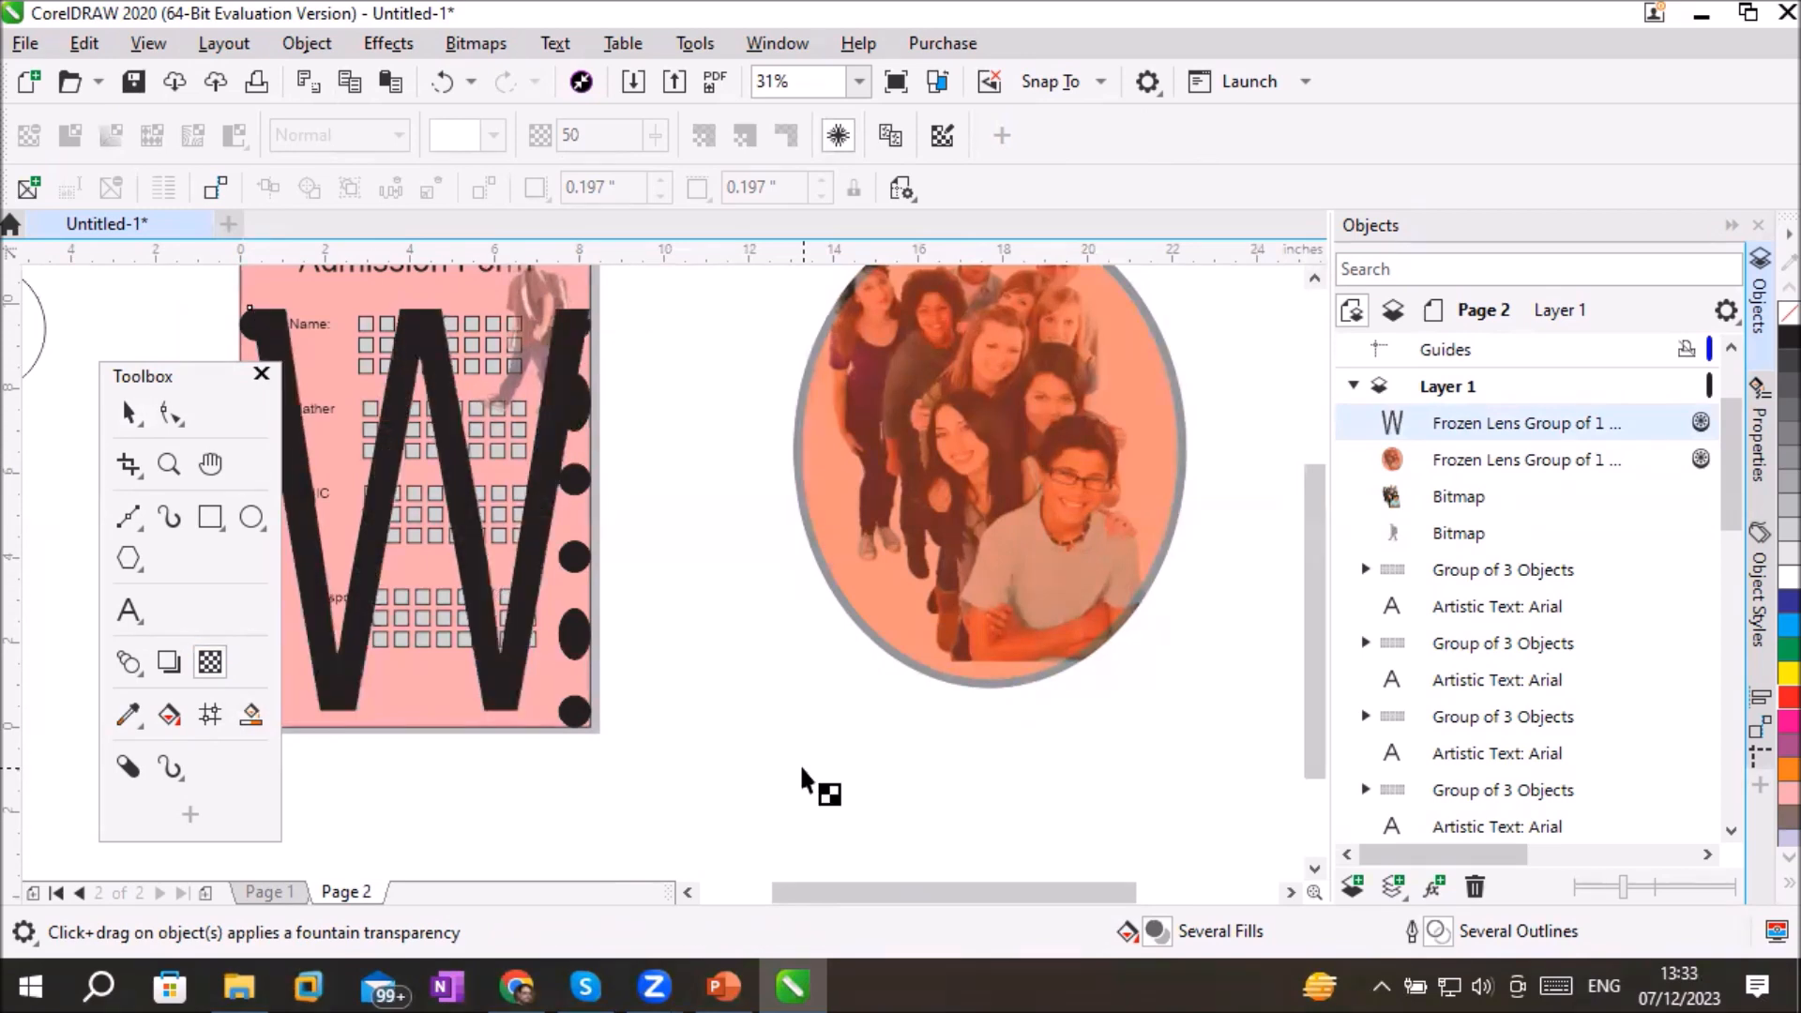
left_click(127, 413)
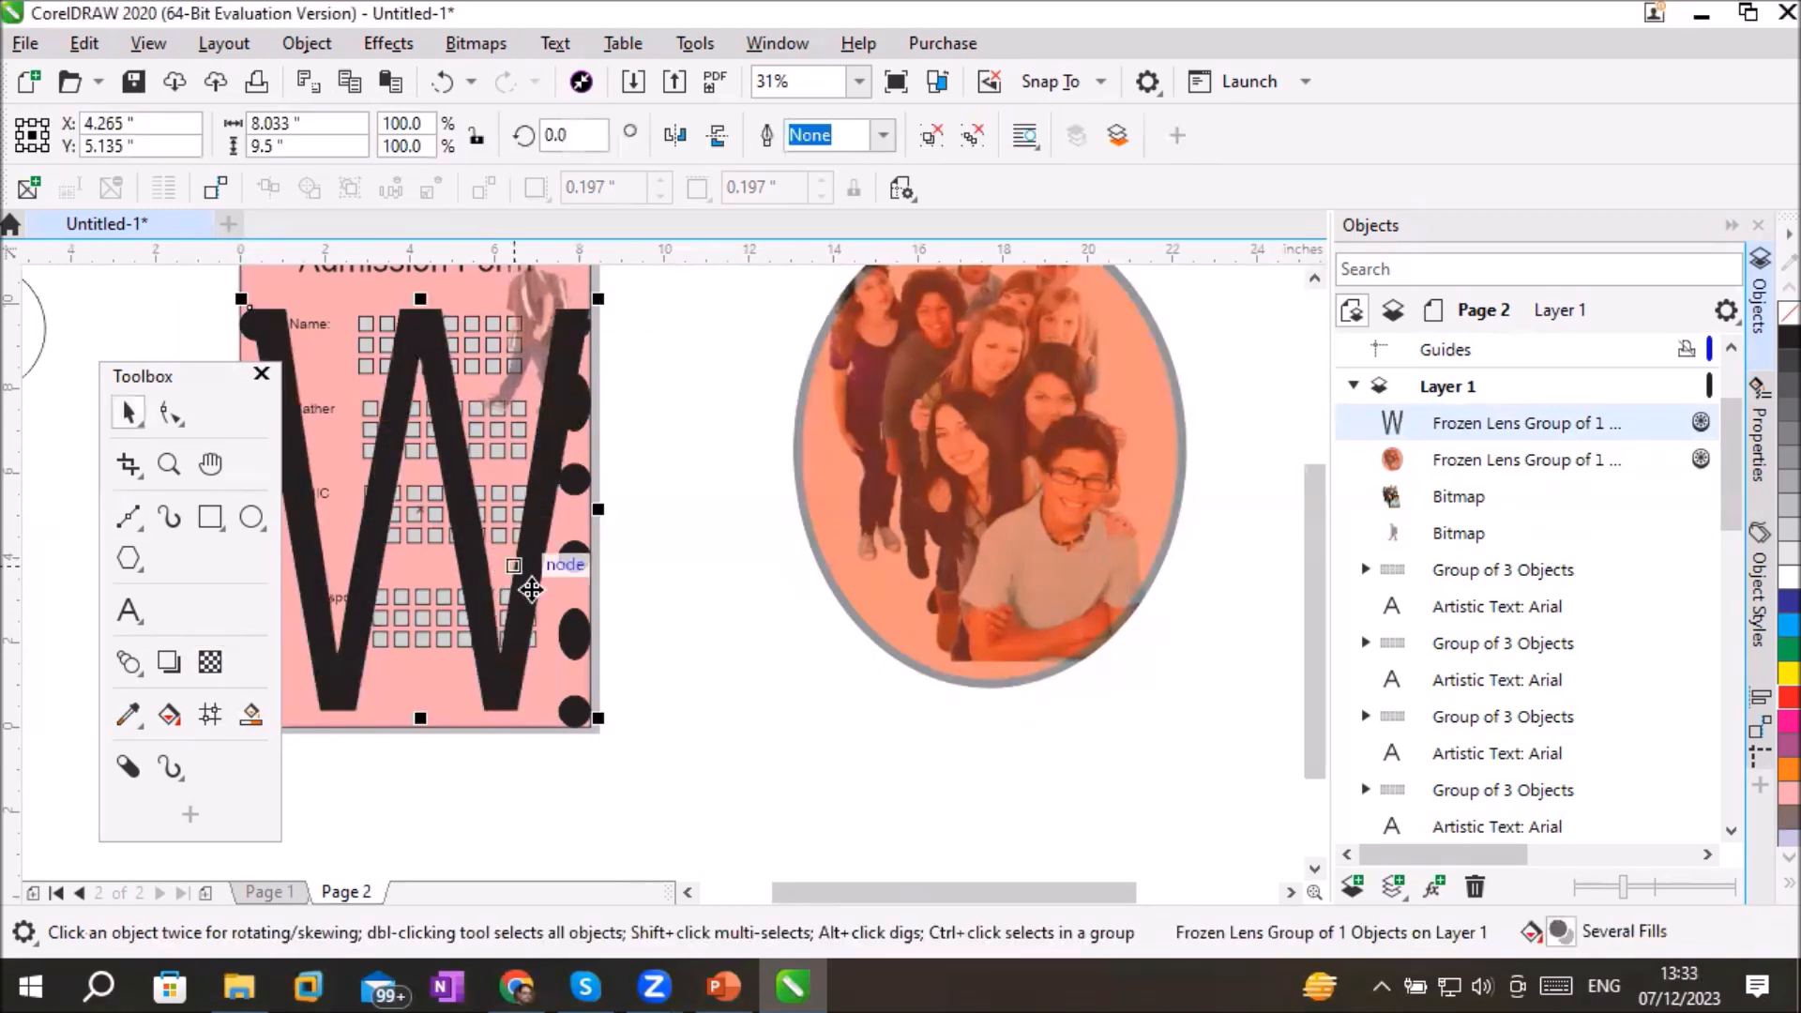
key("Delete")
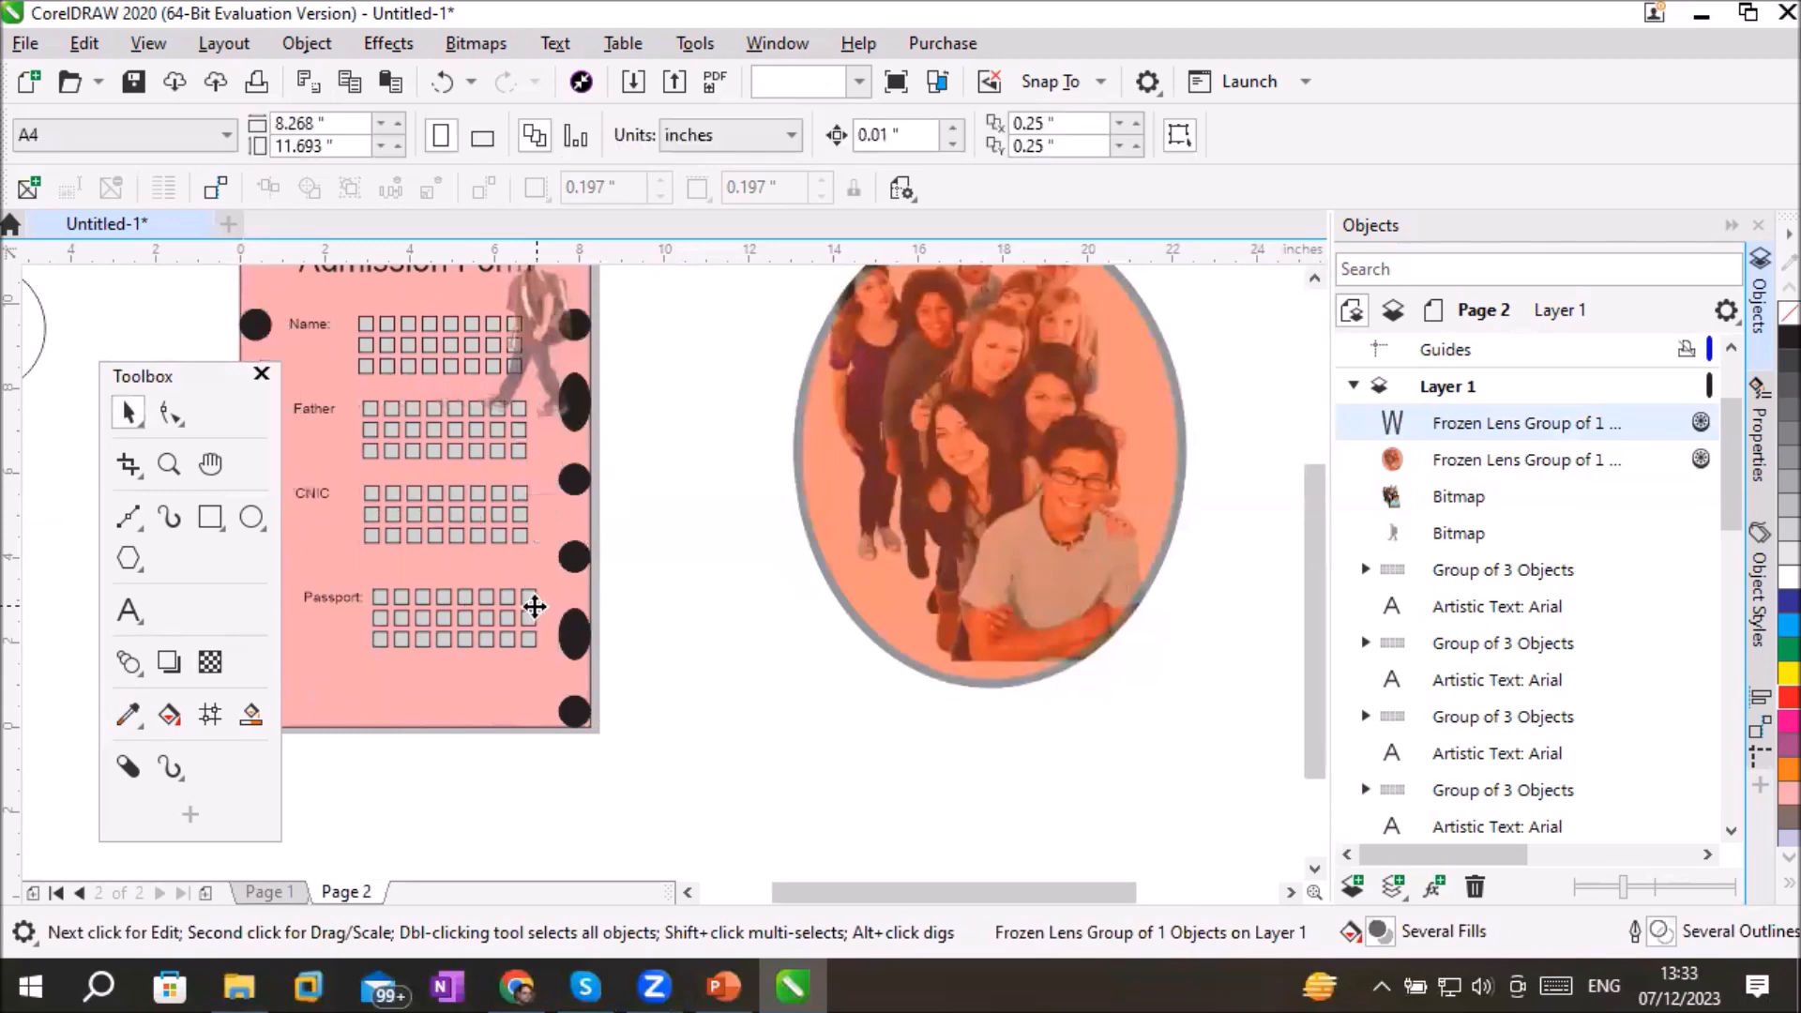
Step: Move the group photo slightly down and to the left, and shift the frozen ellipse left to about X 14.5 inches
left_click_drag(1095, 889, 1278, 888)
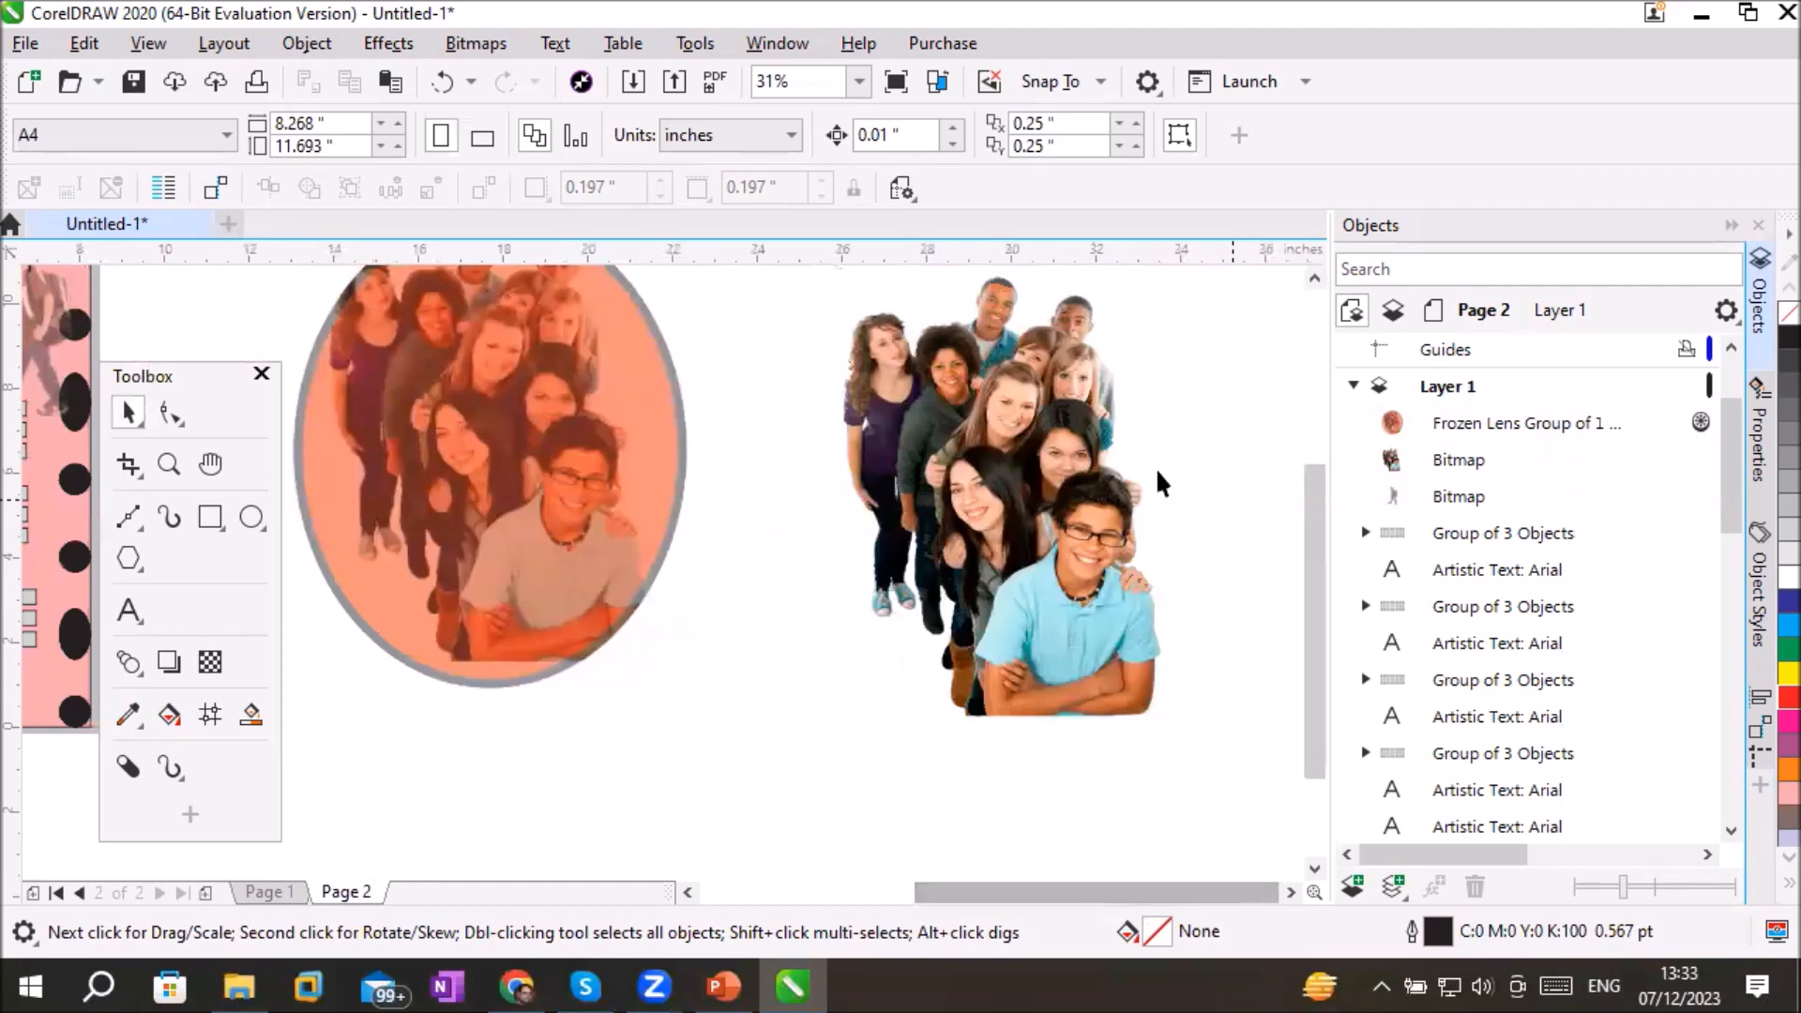
left_click_drag(1015, 451, 960, 518)
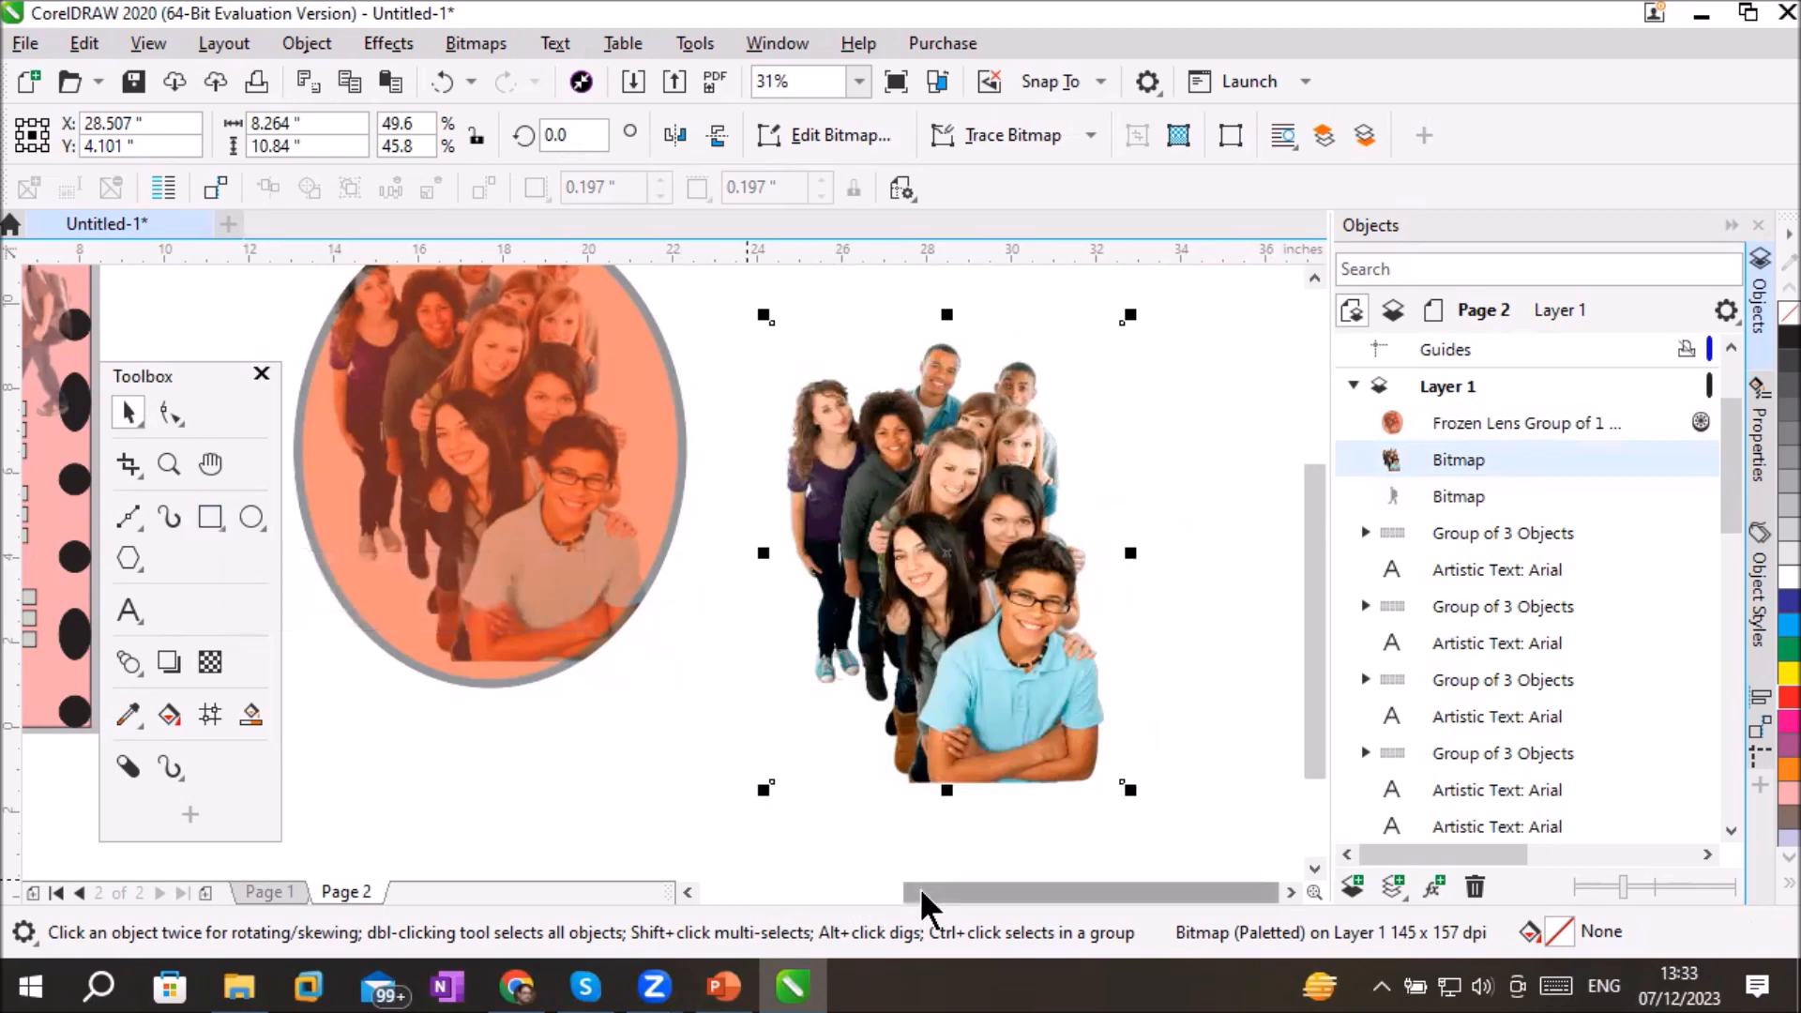
left_click_drag(919, 888, 899, 893)
left_click_drag(628, 508, 496, 523)
Step: Draw a rectangle about 8.5 by 5.1 inches over the photo's upper half and an overlapping ellipse about 5.4 by 5.3 inches below
left_click(210, 516)
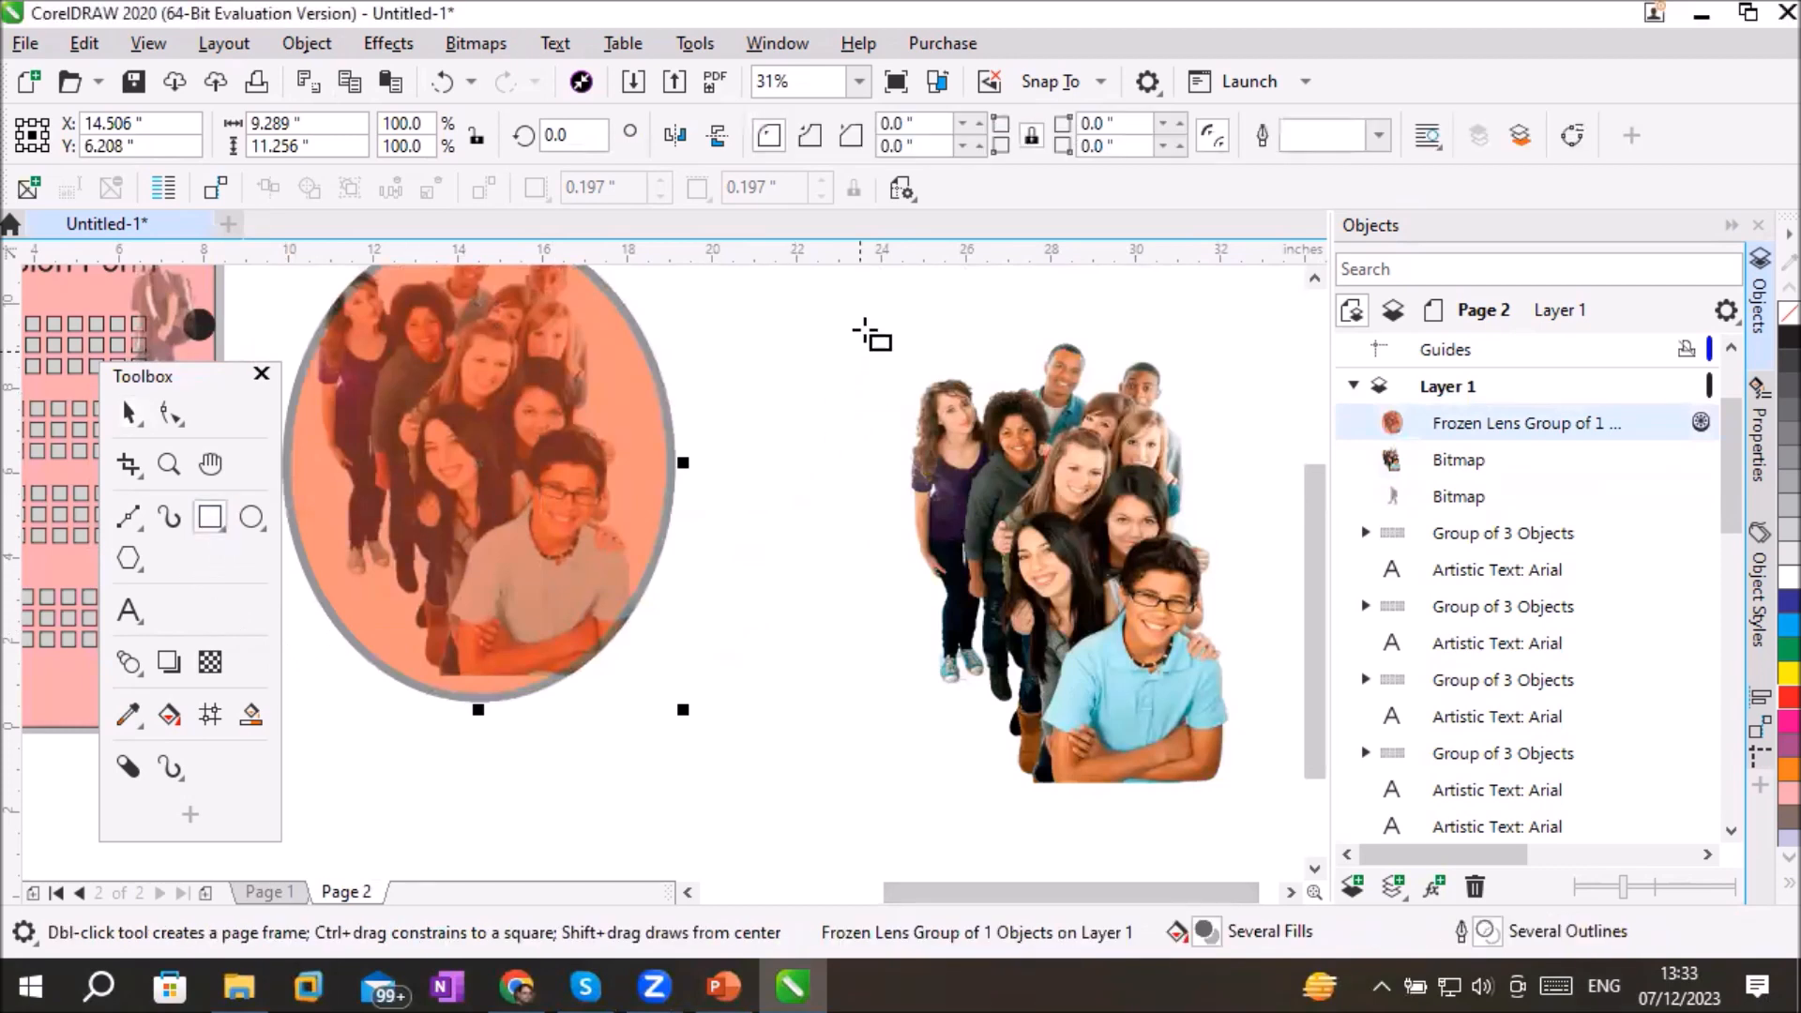
left_click_drag(874, 321, 1236, 539)
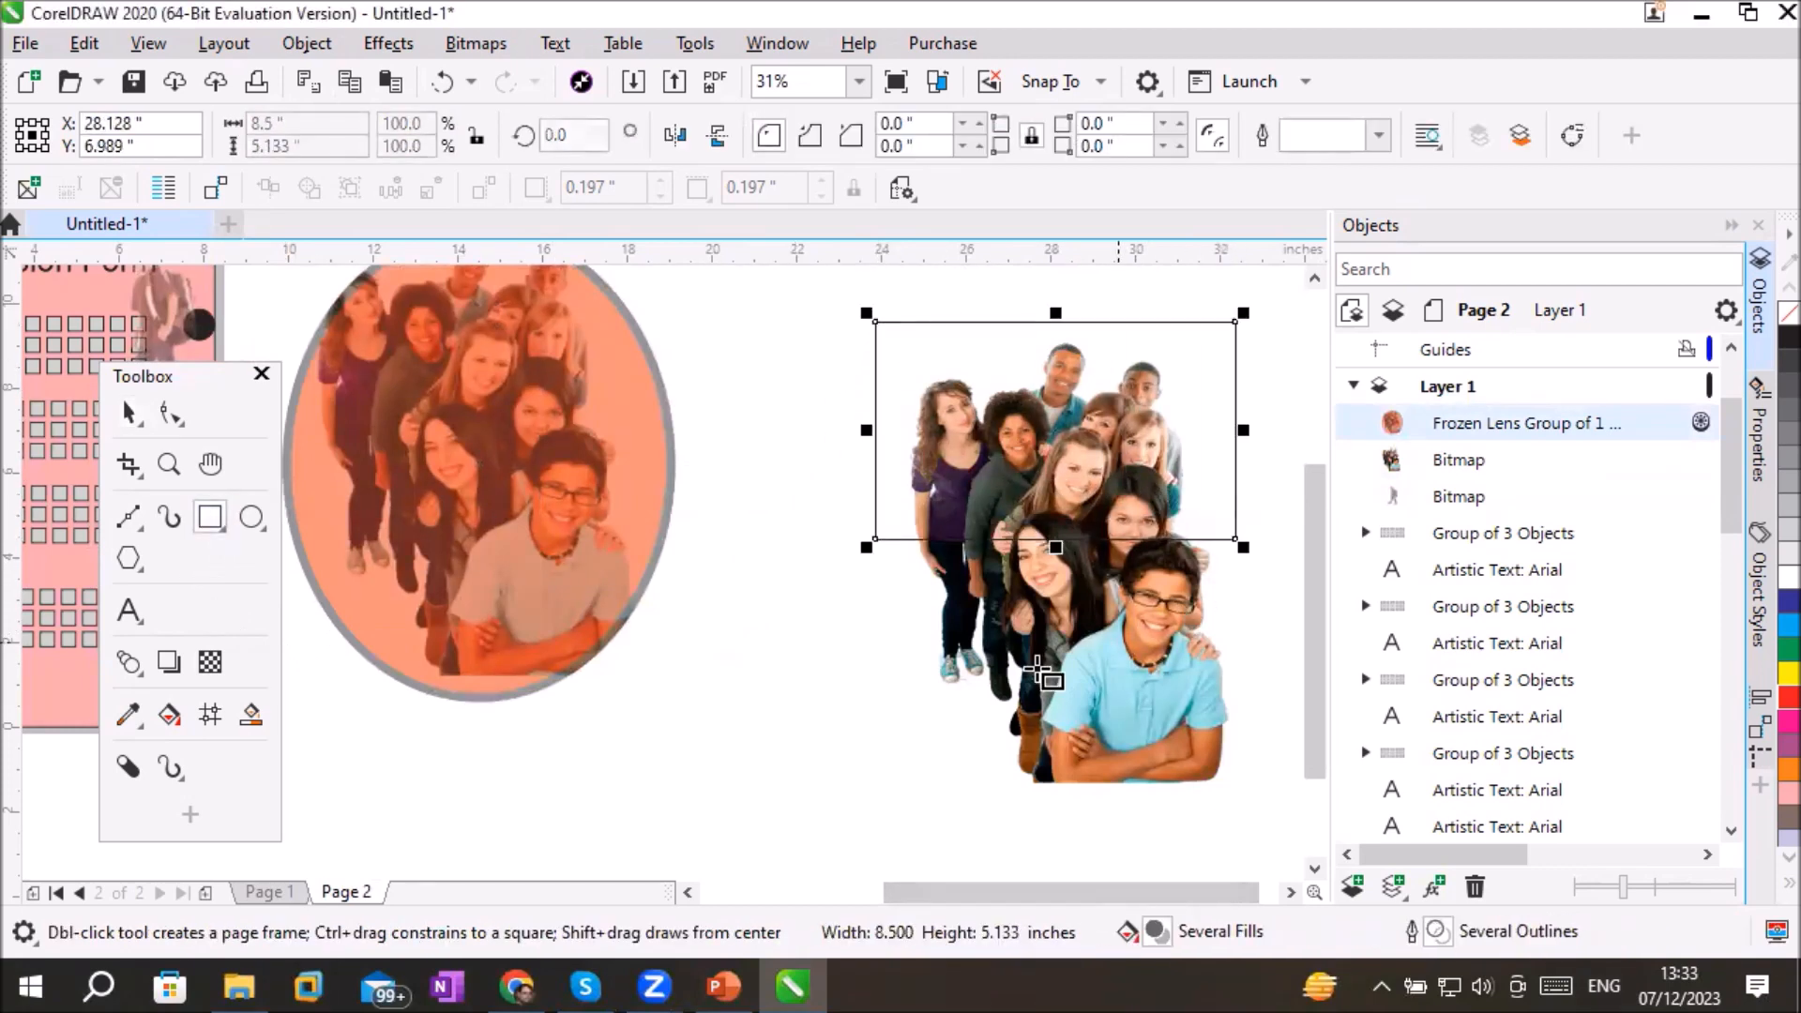
left_click(251, 517)
left_click_drag(978, 499, 1220, 729)
left_click(128, 413)
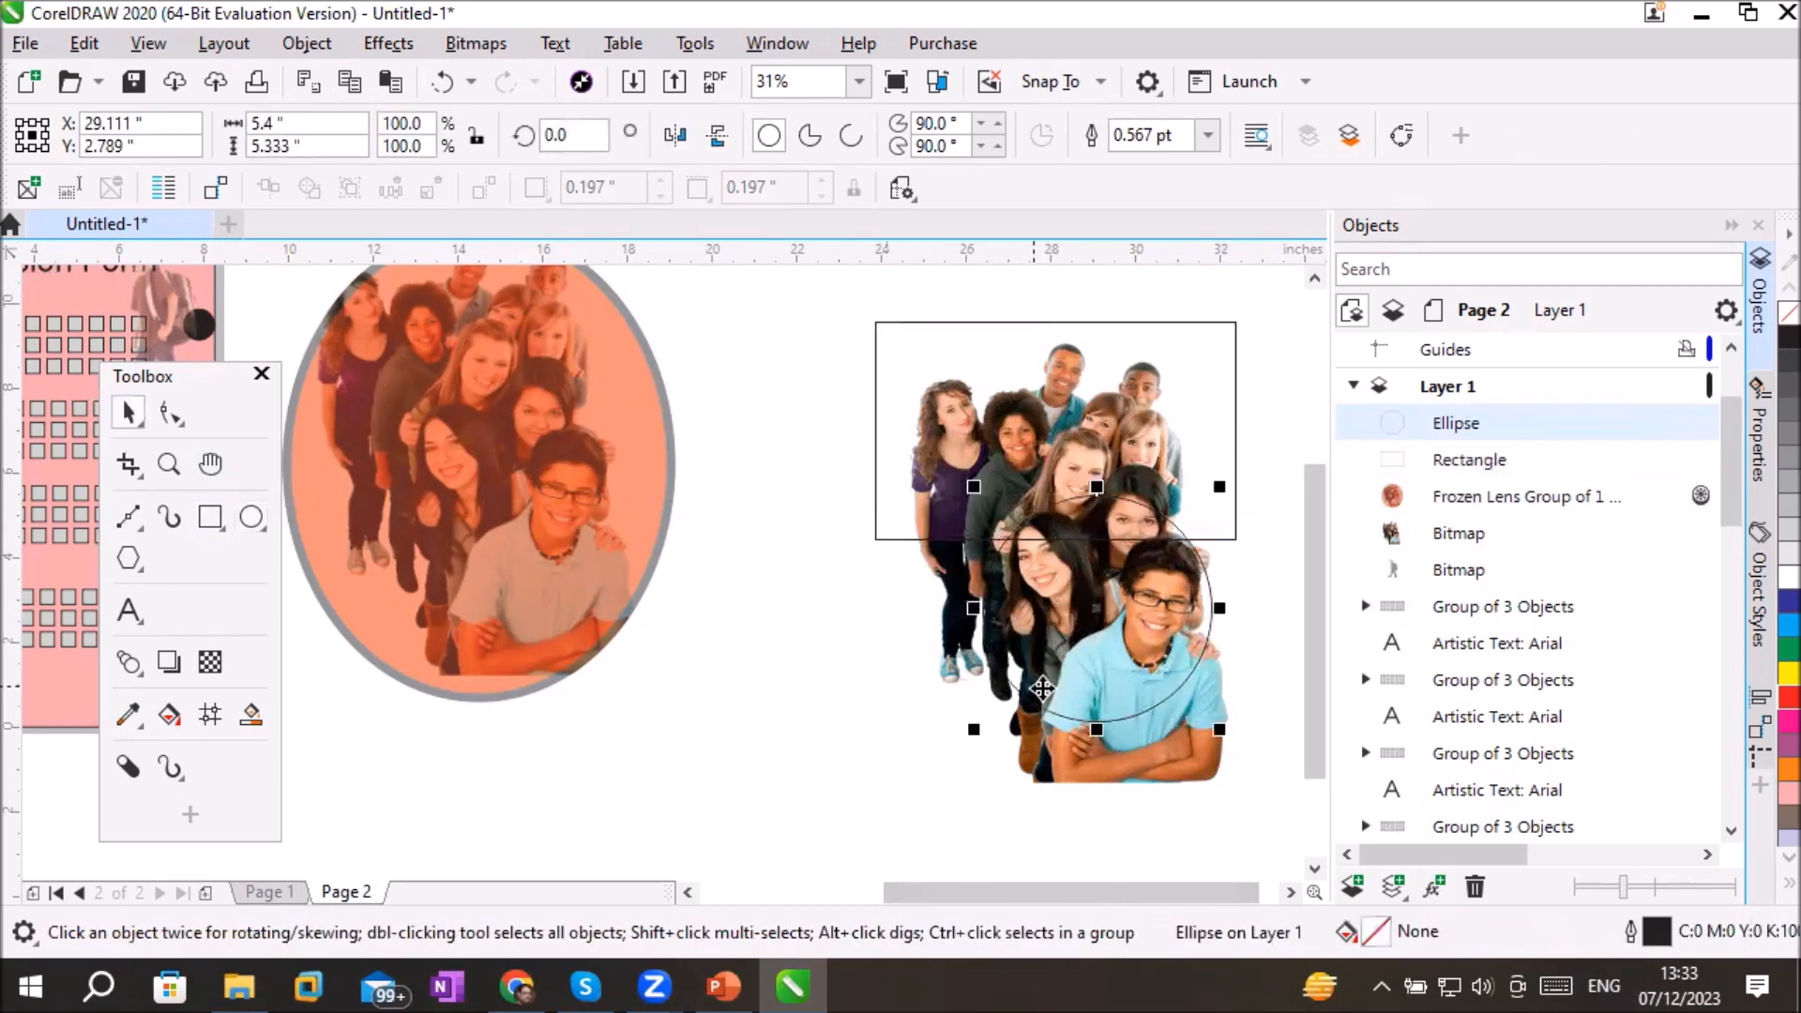
left_click_drag(1057, 692, 1025, 689)
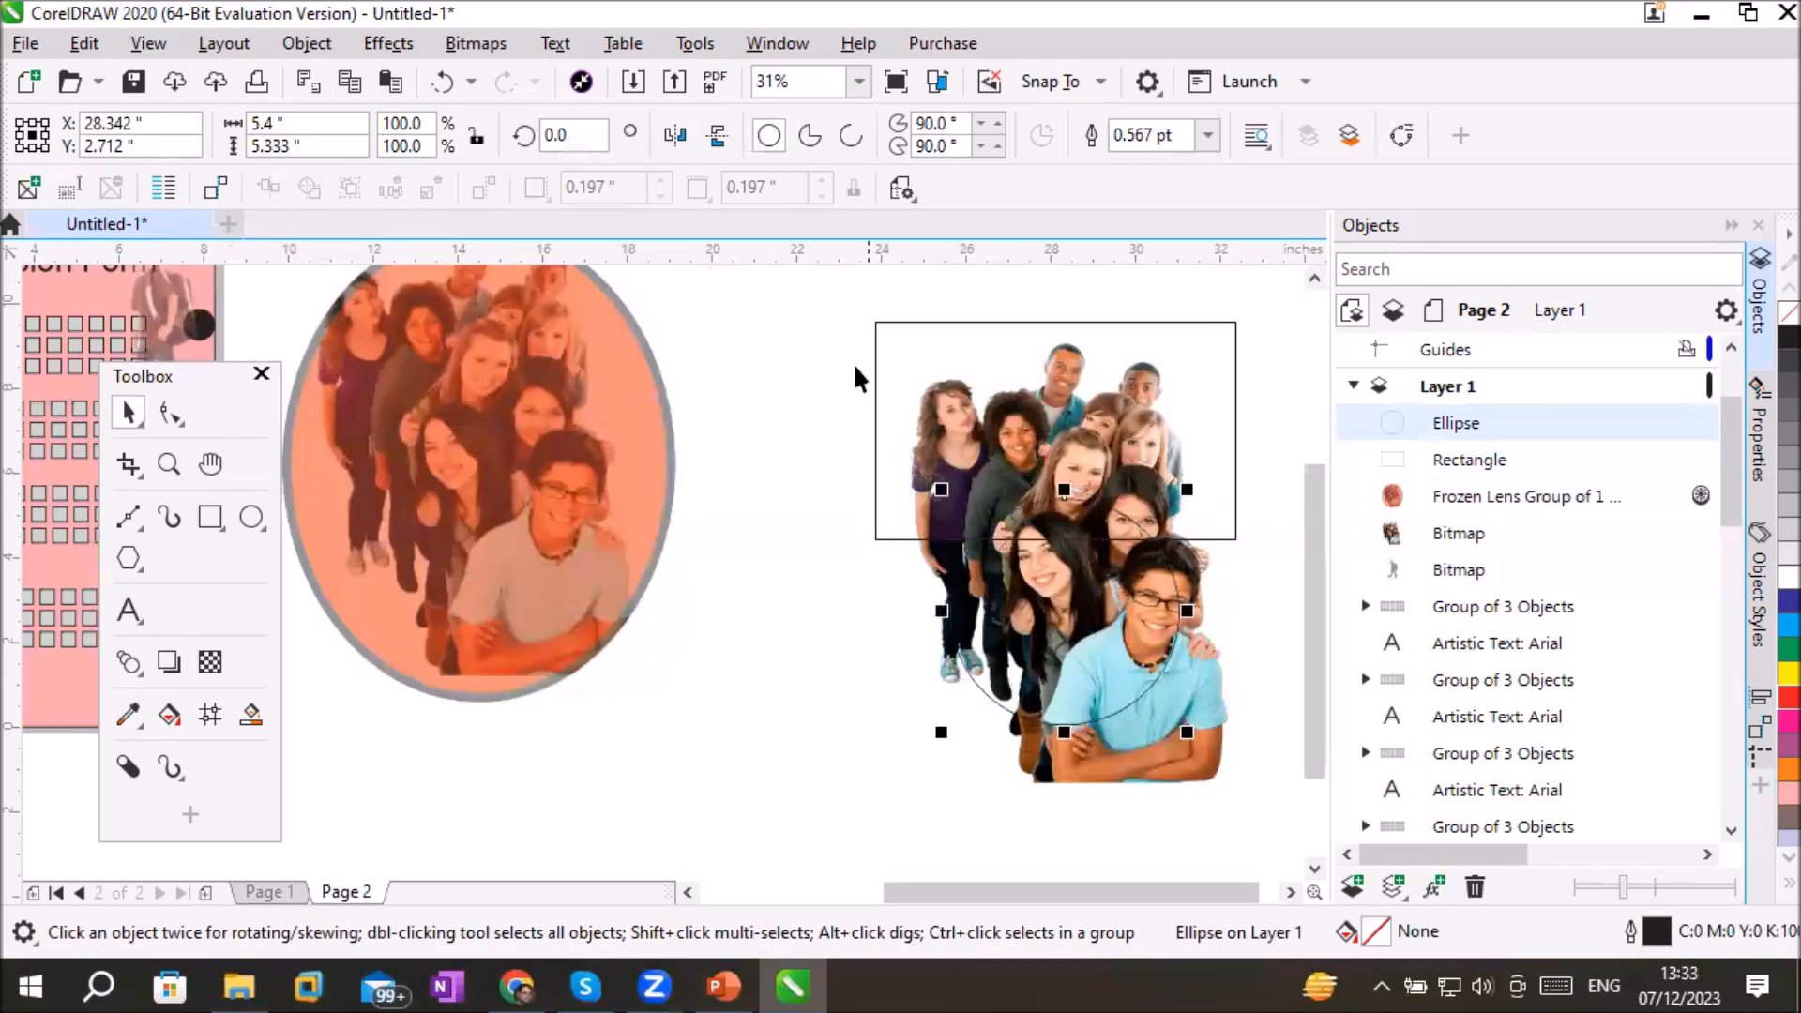
Step: Weld the rectangle and the new ellipse into a single shape and fill it with cyan
left_click(878, 346, "shift")
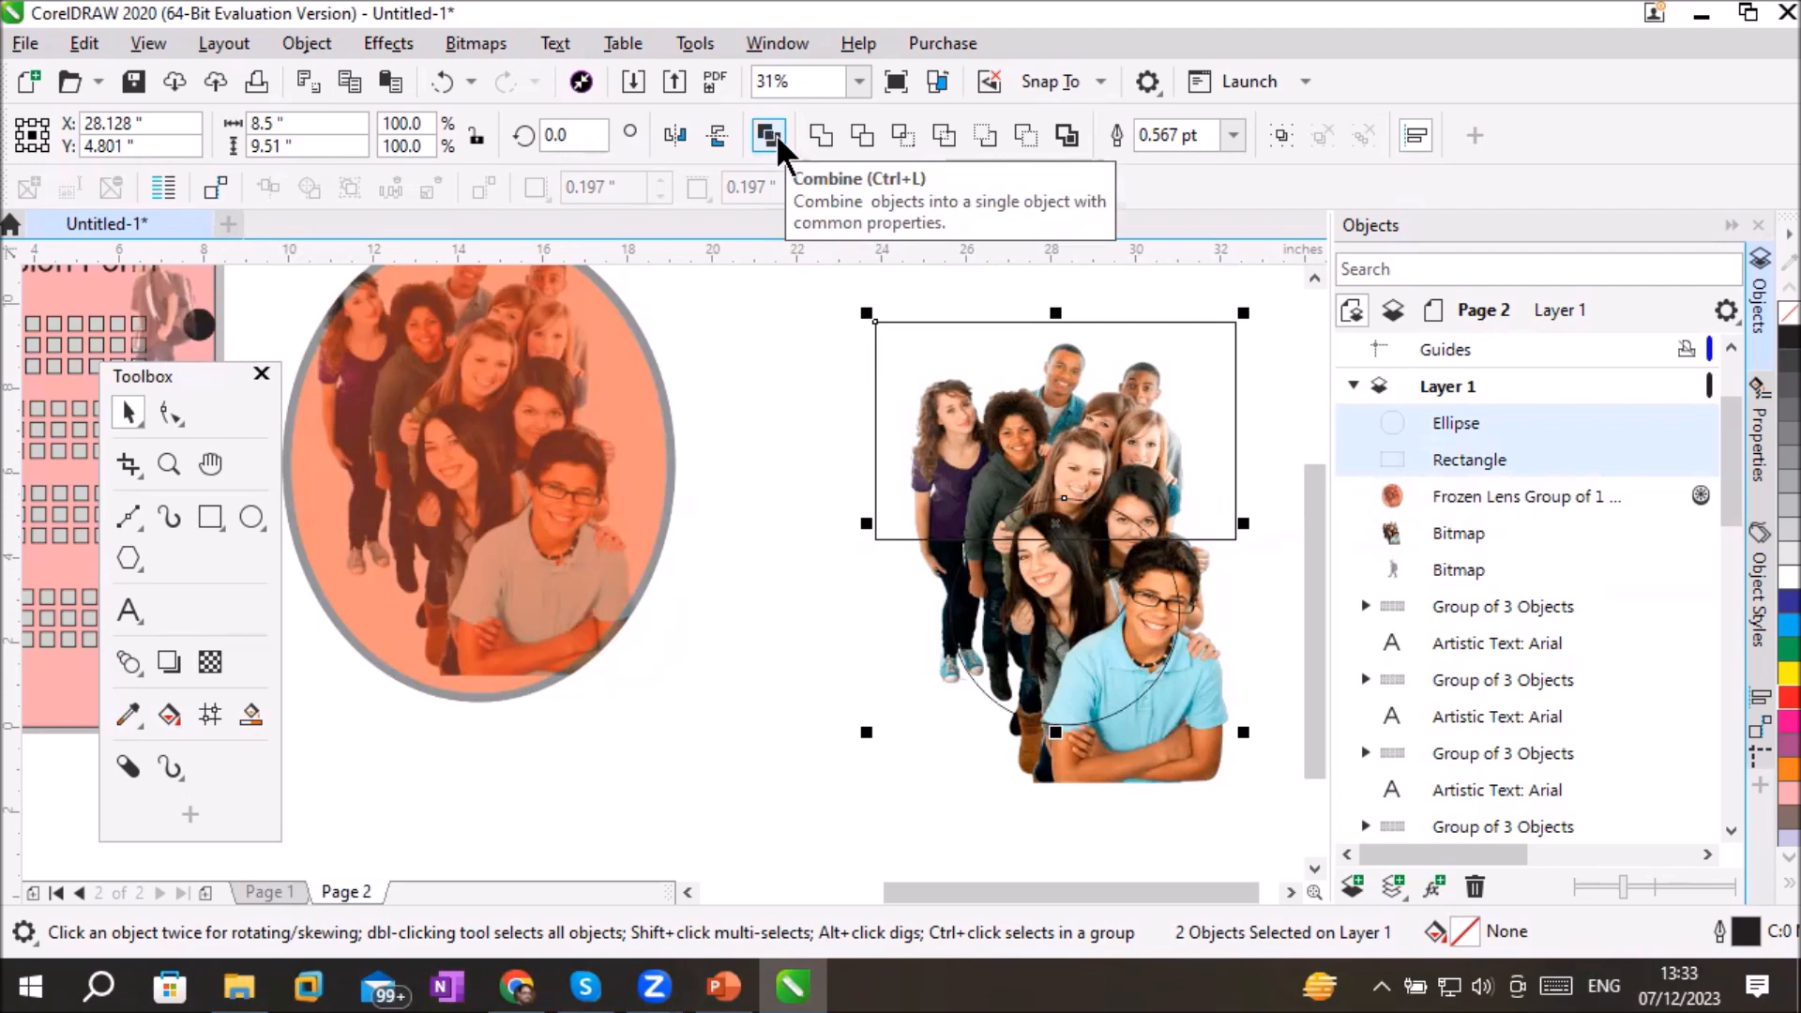
left_click(826, 137)
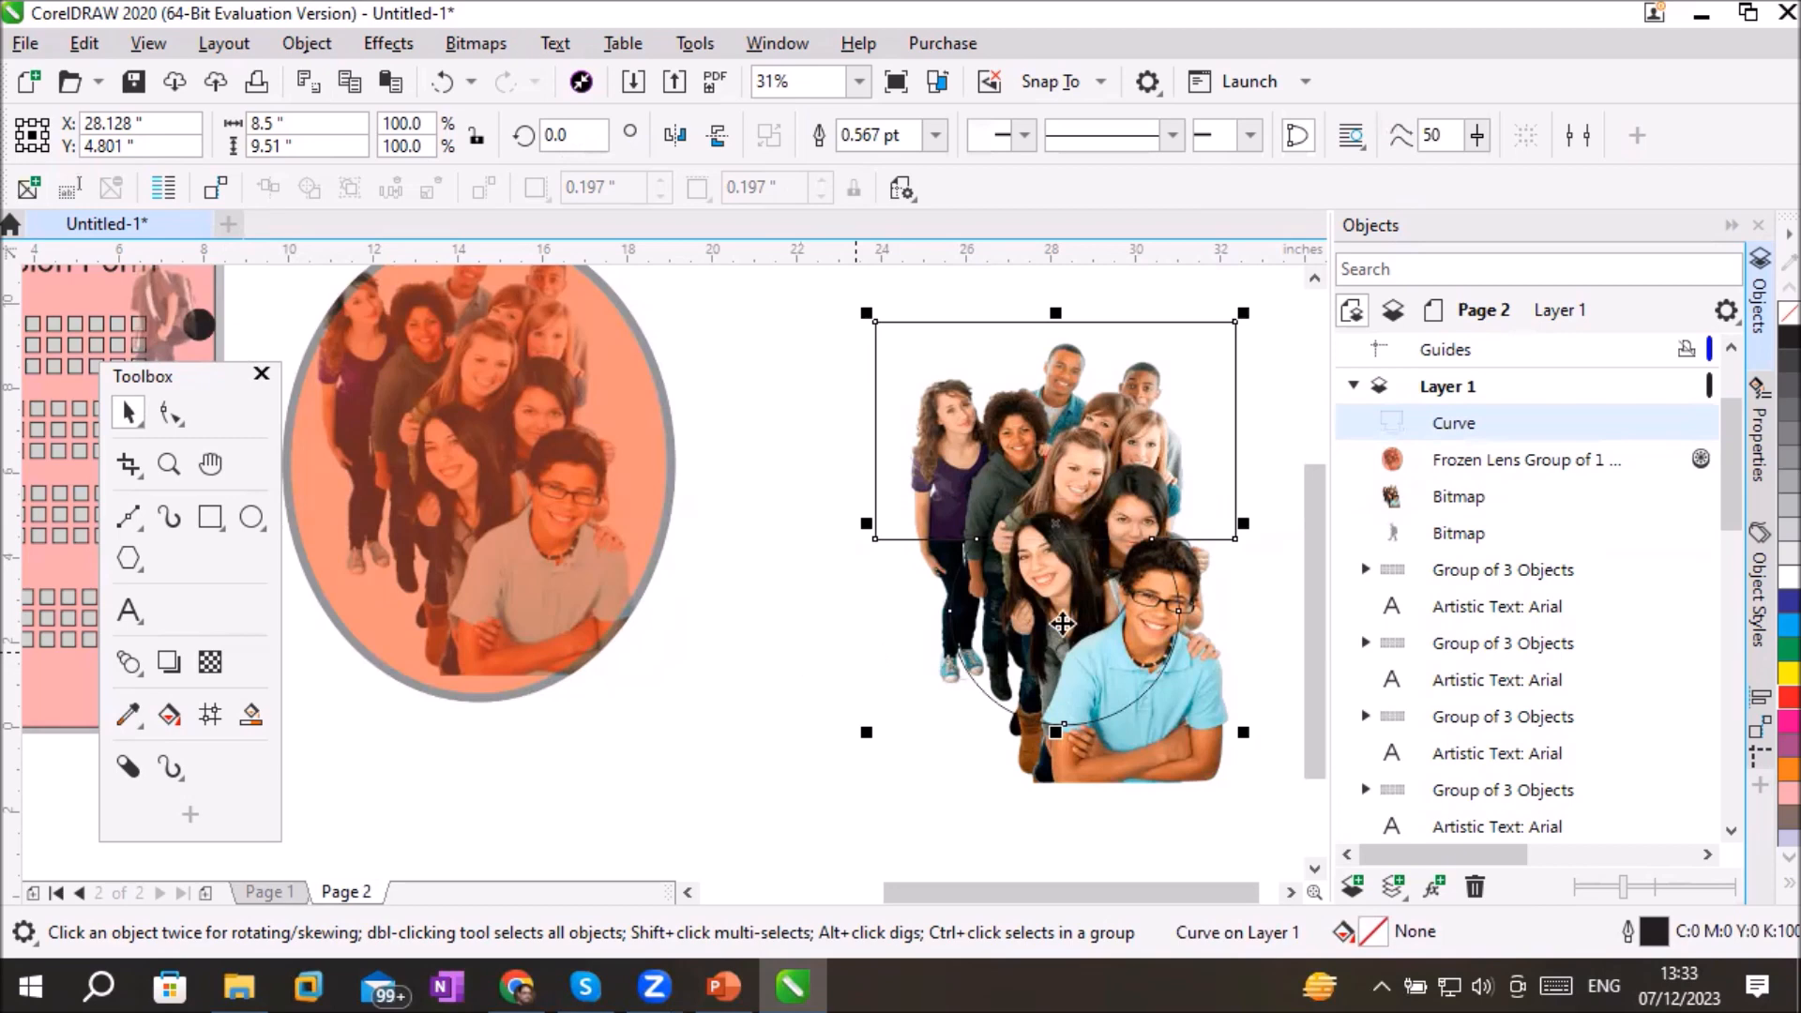
left_click(1764, 627)
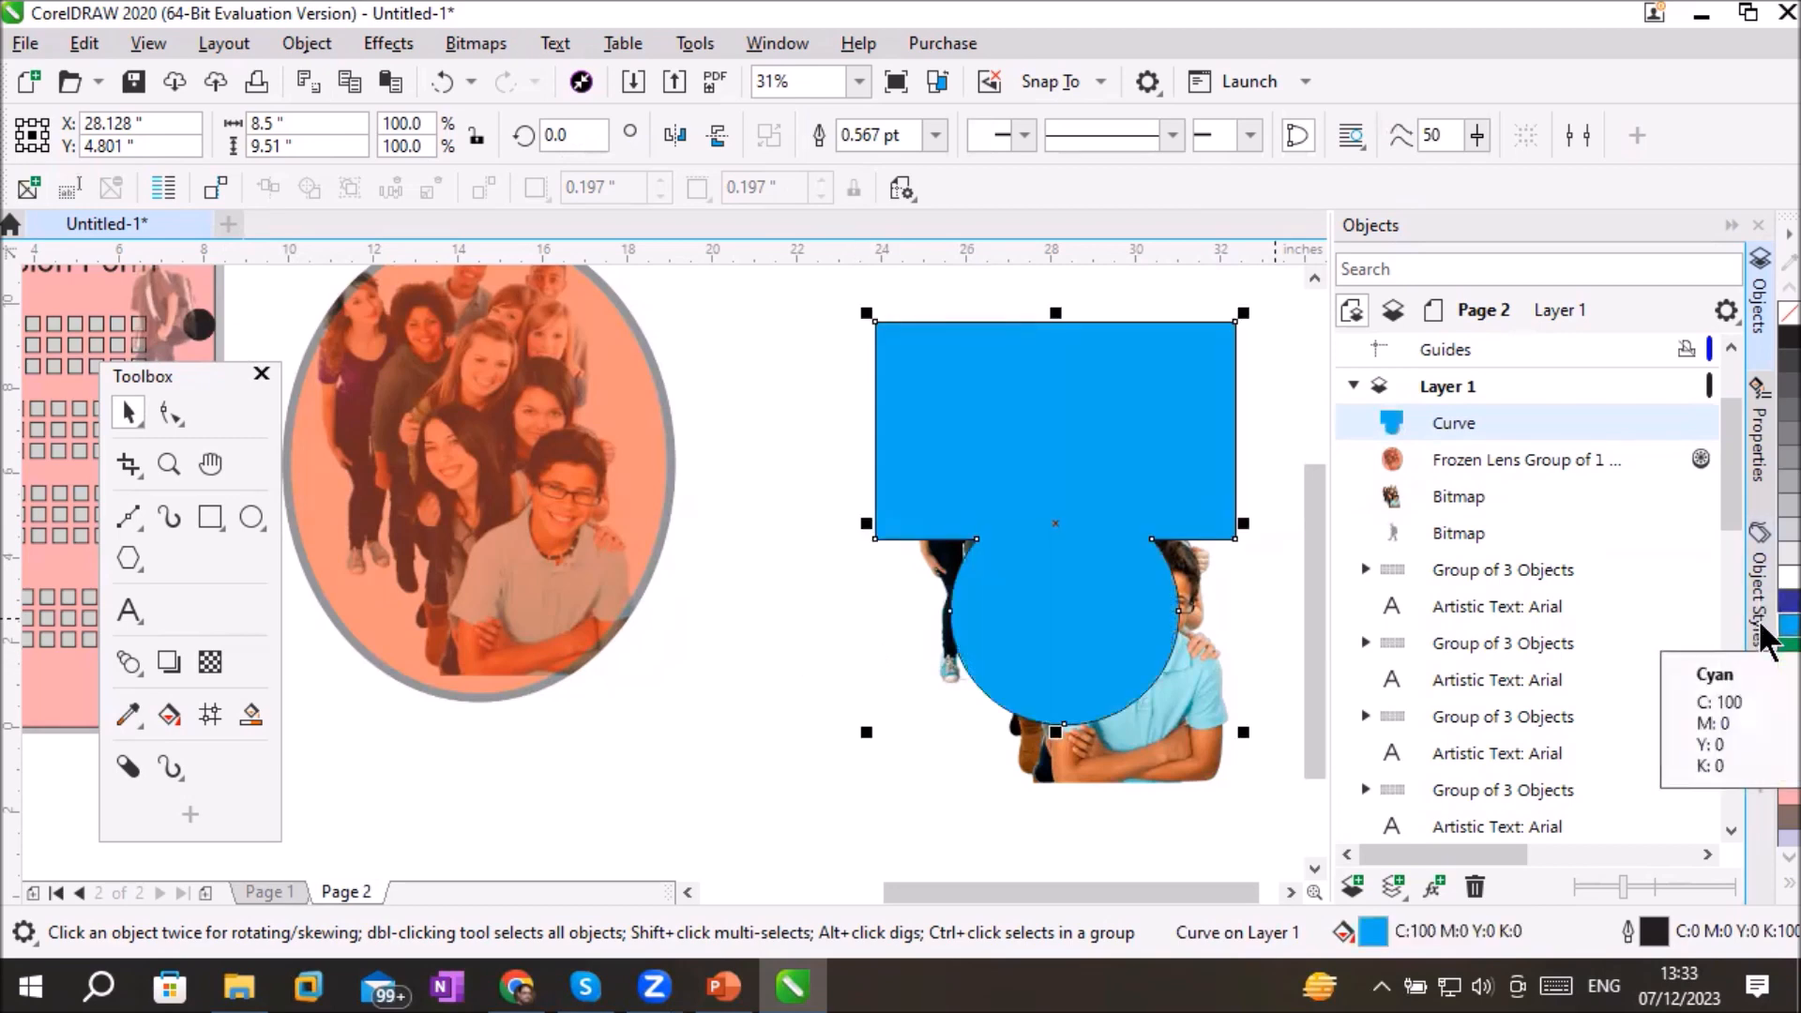
Step: Apply a uniform transparency of 50 to the cyan shape and shift it slightly down and to the right over the photo
left_click(209, 662)
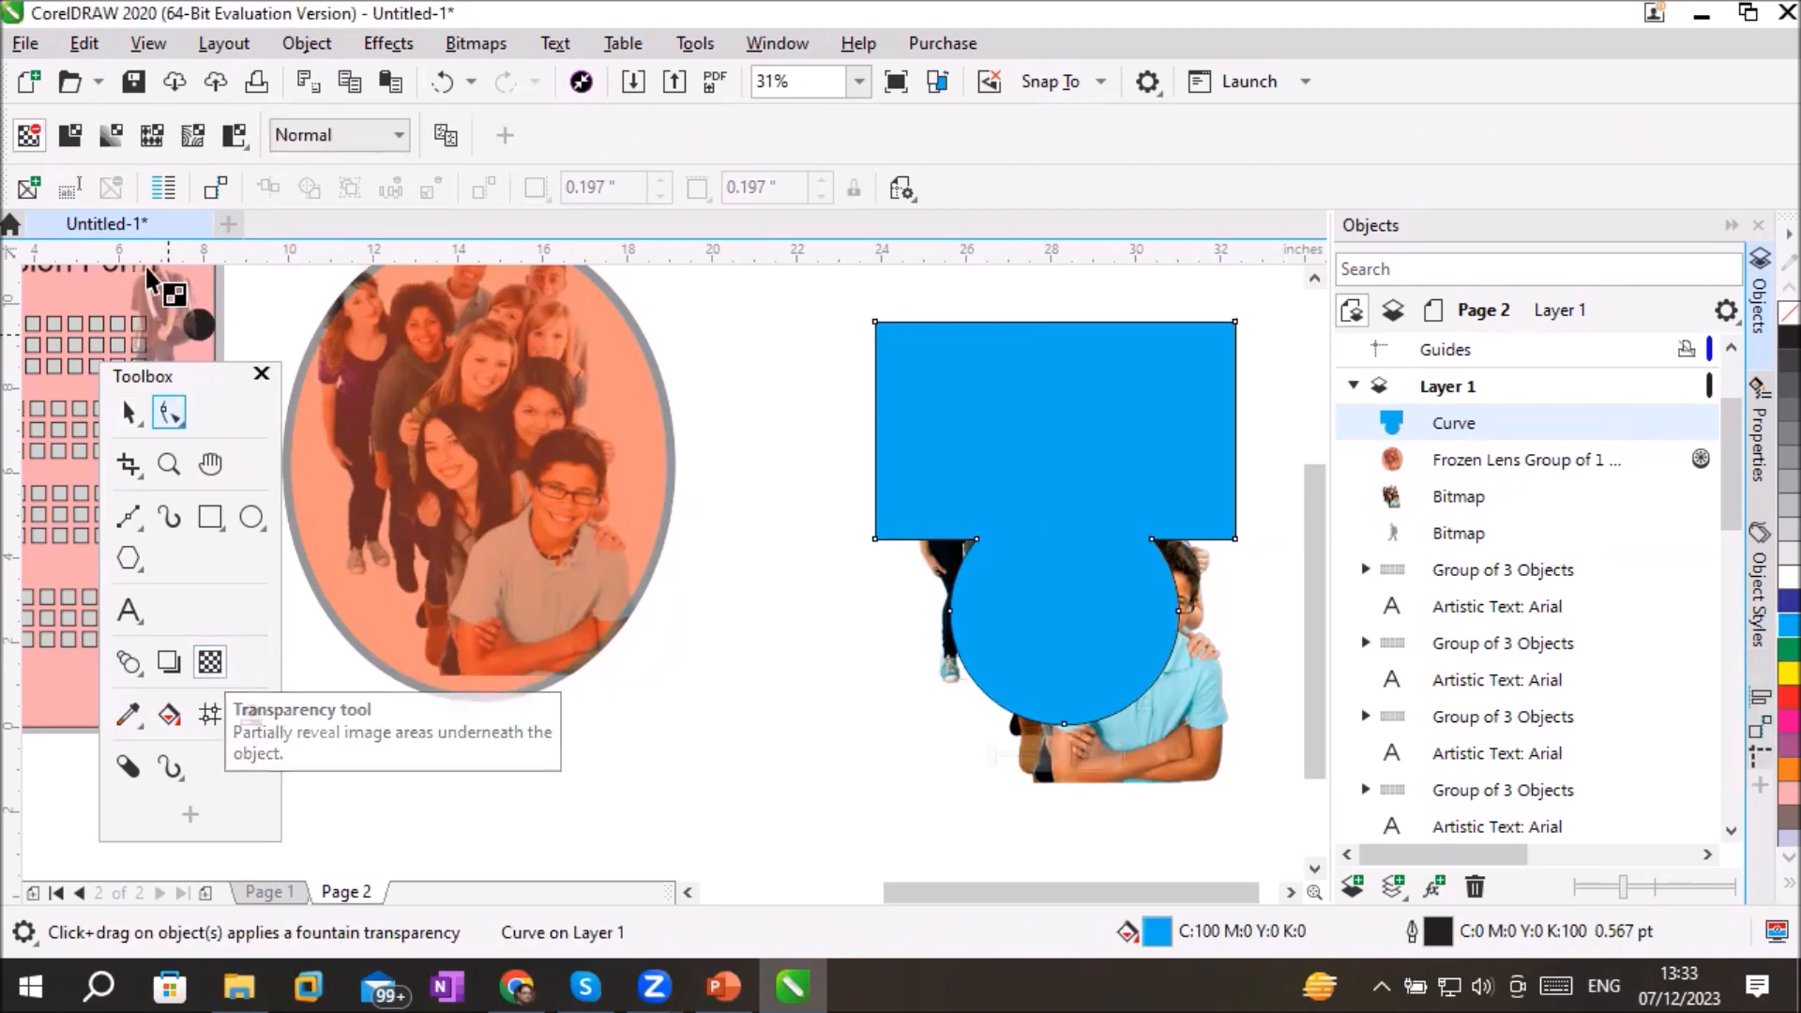
left_click(66, 136)
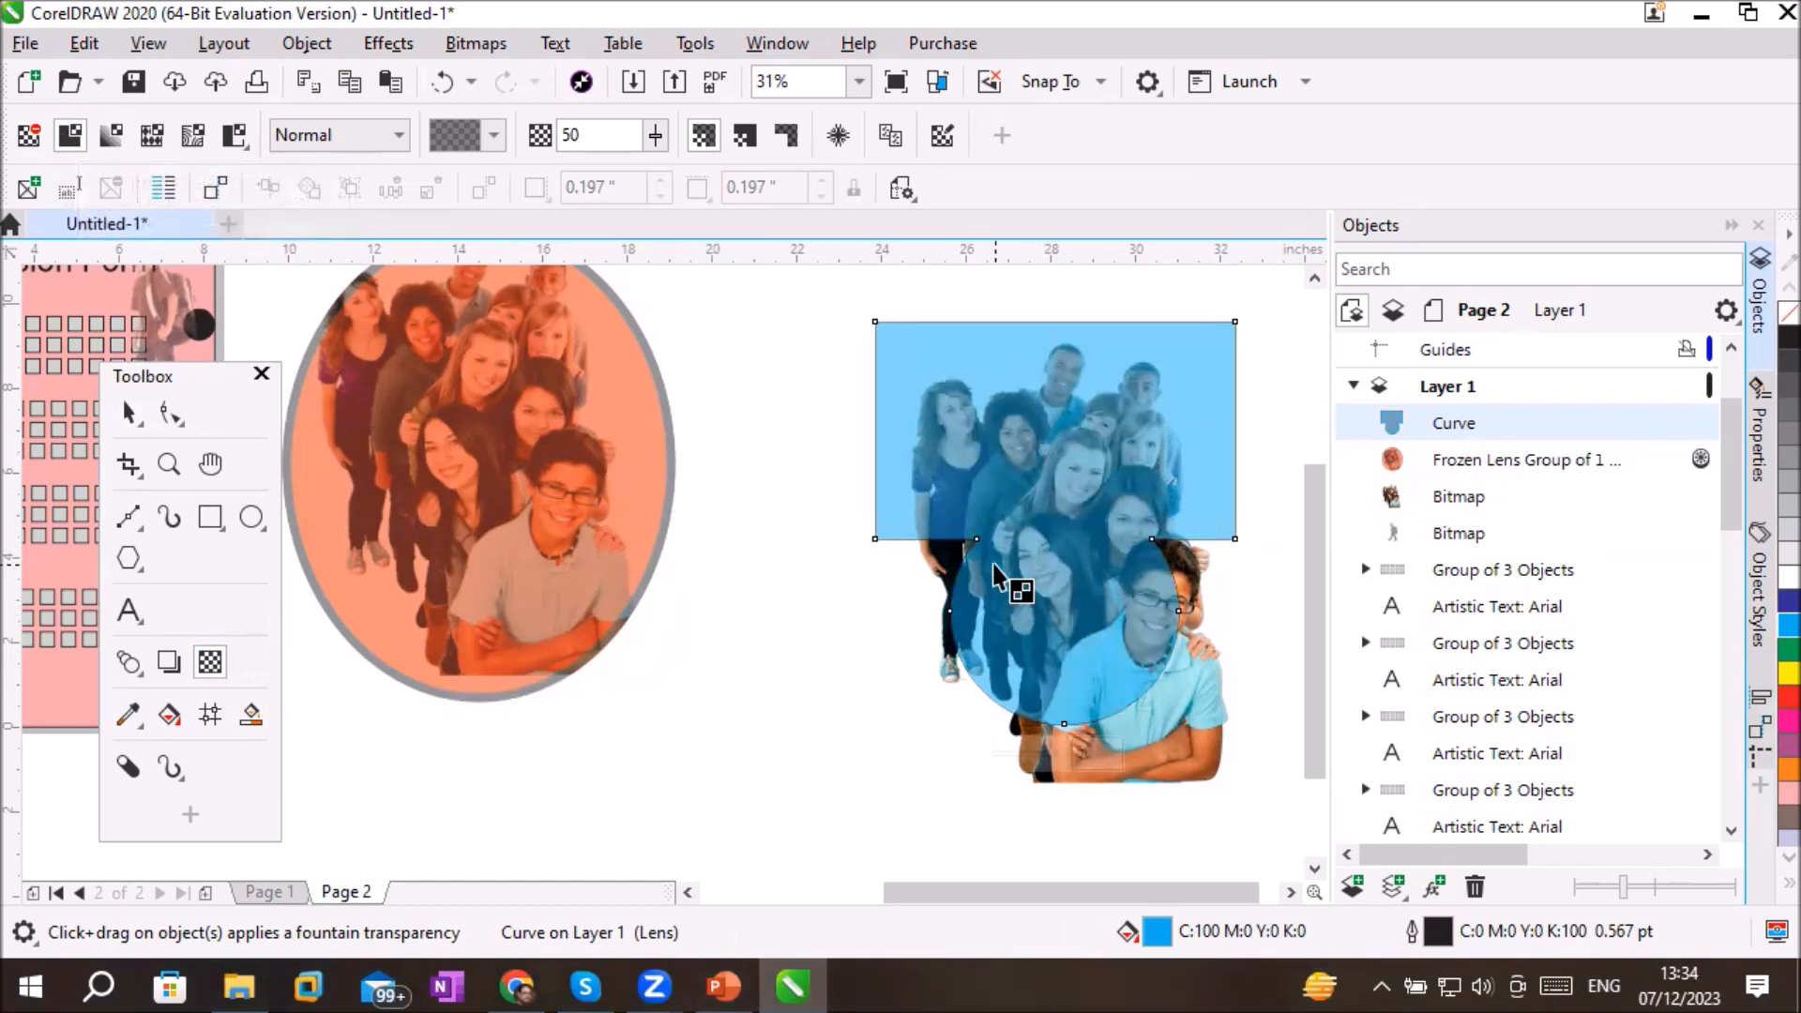
left_click(129, 412)
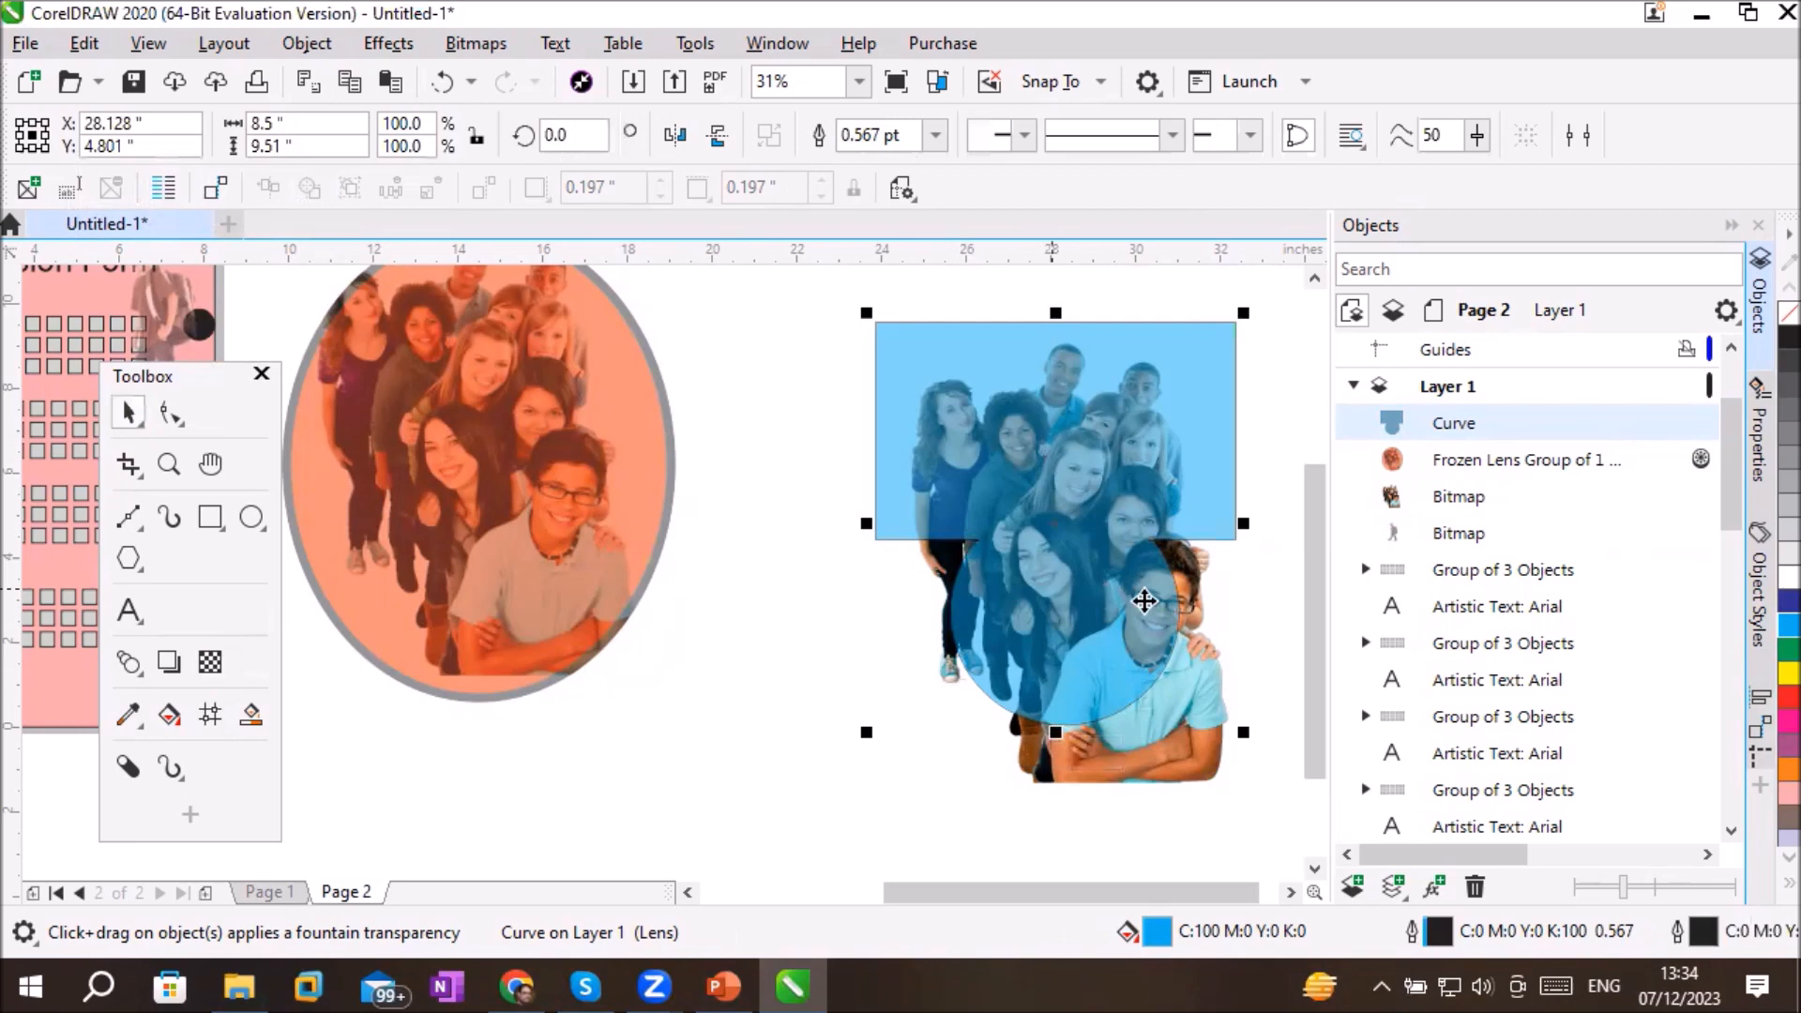
mouse_move(1122, 477)
left_mouse_down()
mouse_move(1139, 559)
mouse_move(1139, 495)
left_mouse_up()
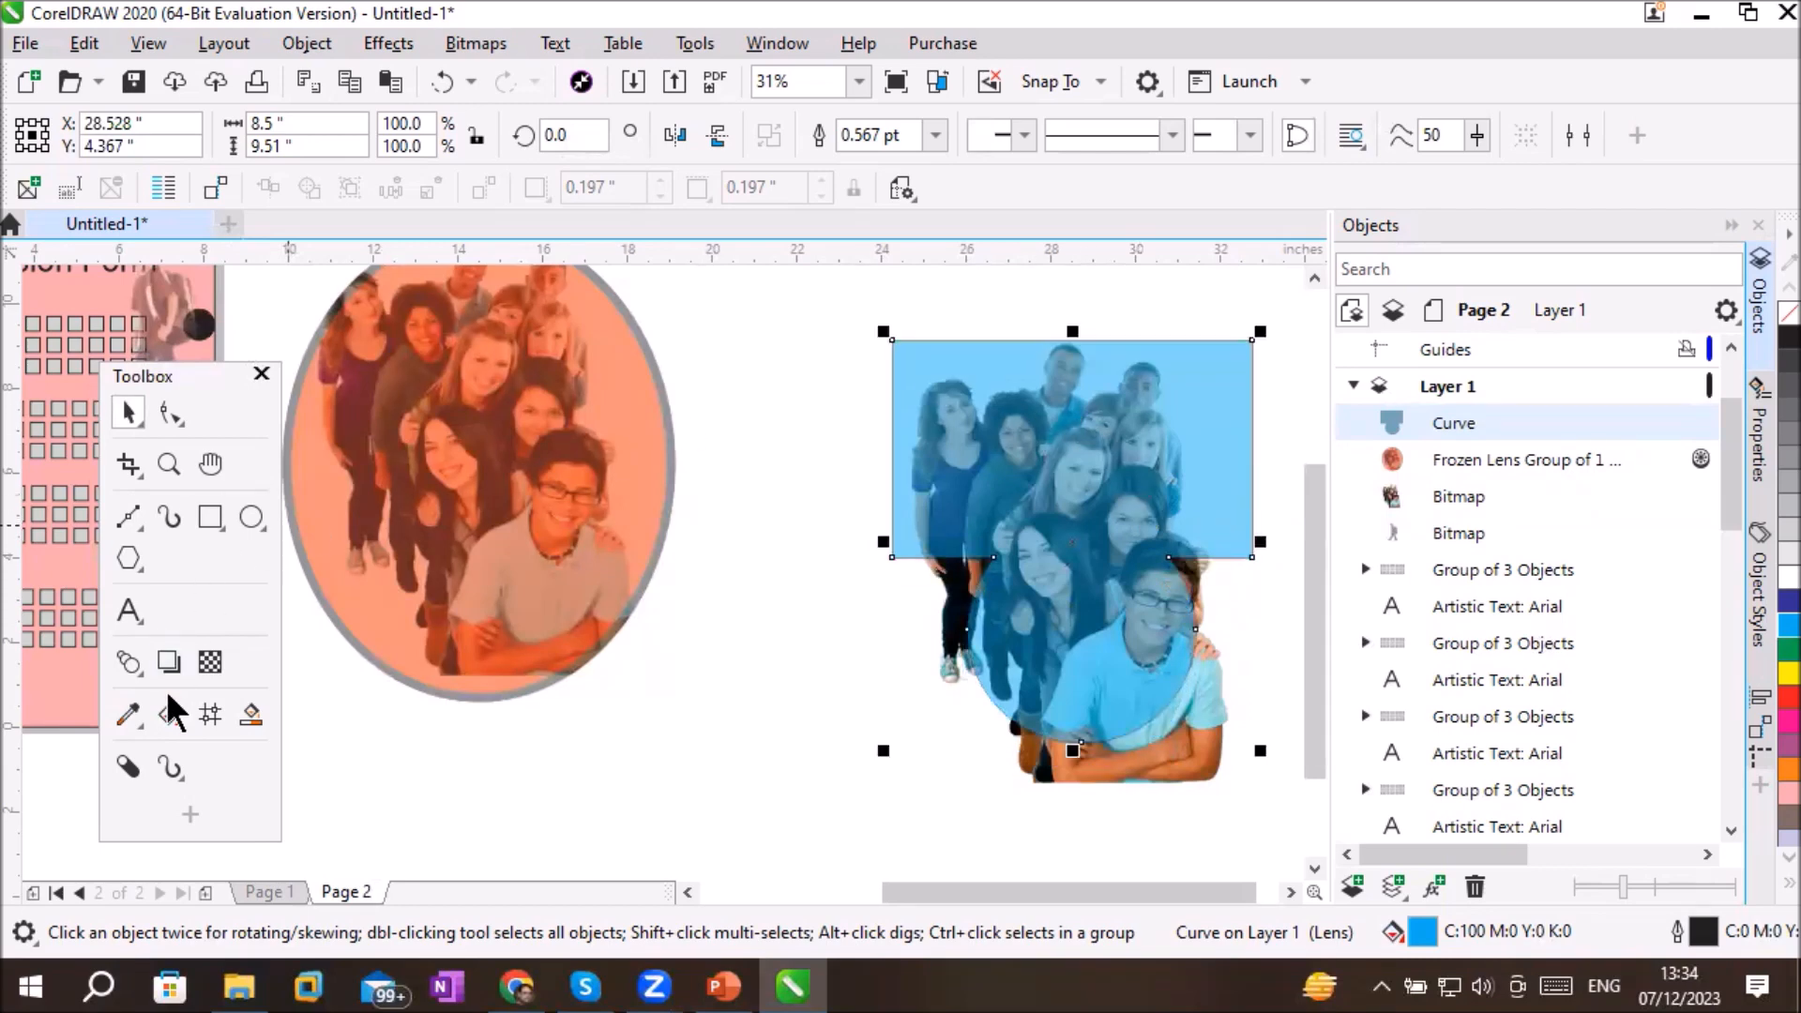
Step: Freeze the cyan shape's transparency and move the shape down and to the left, partly clear of the photo
left_click(210, 663)
left_click(837, 135)
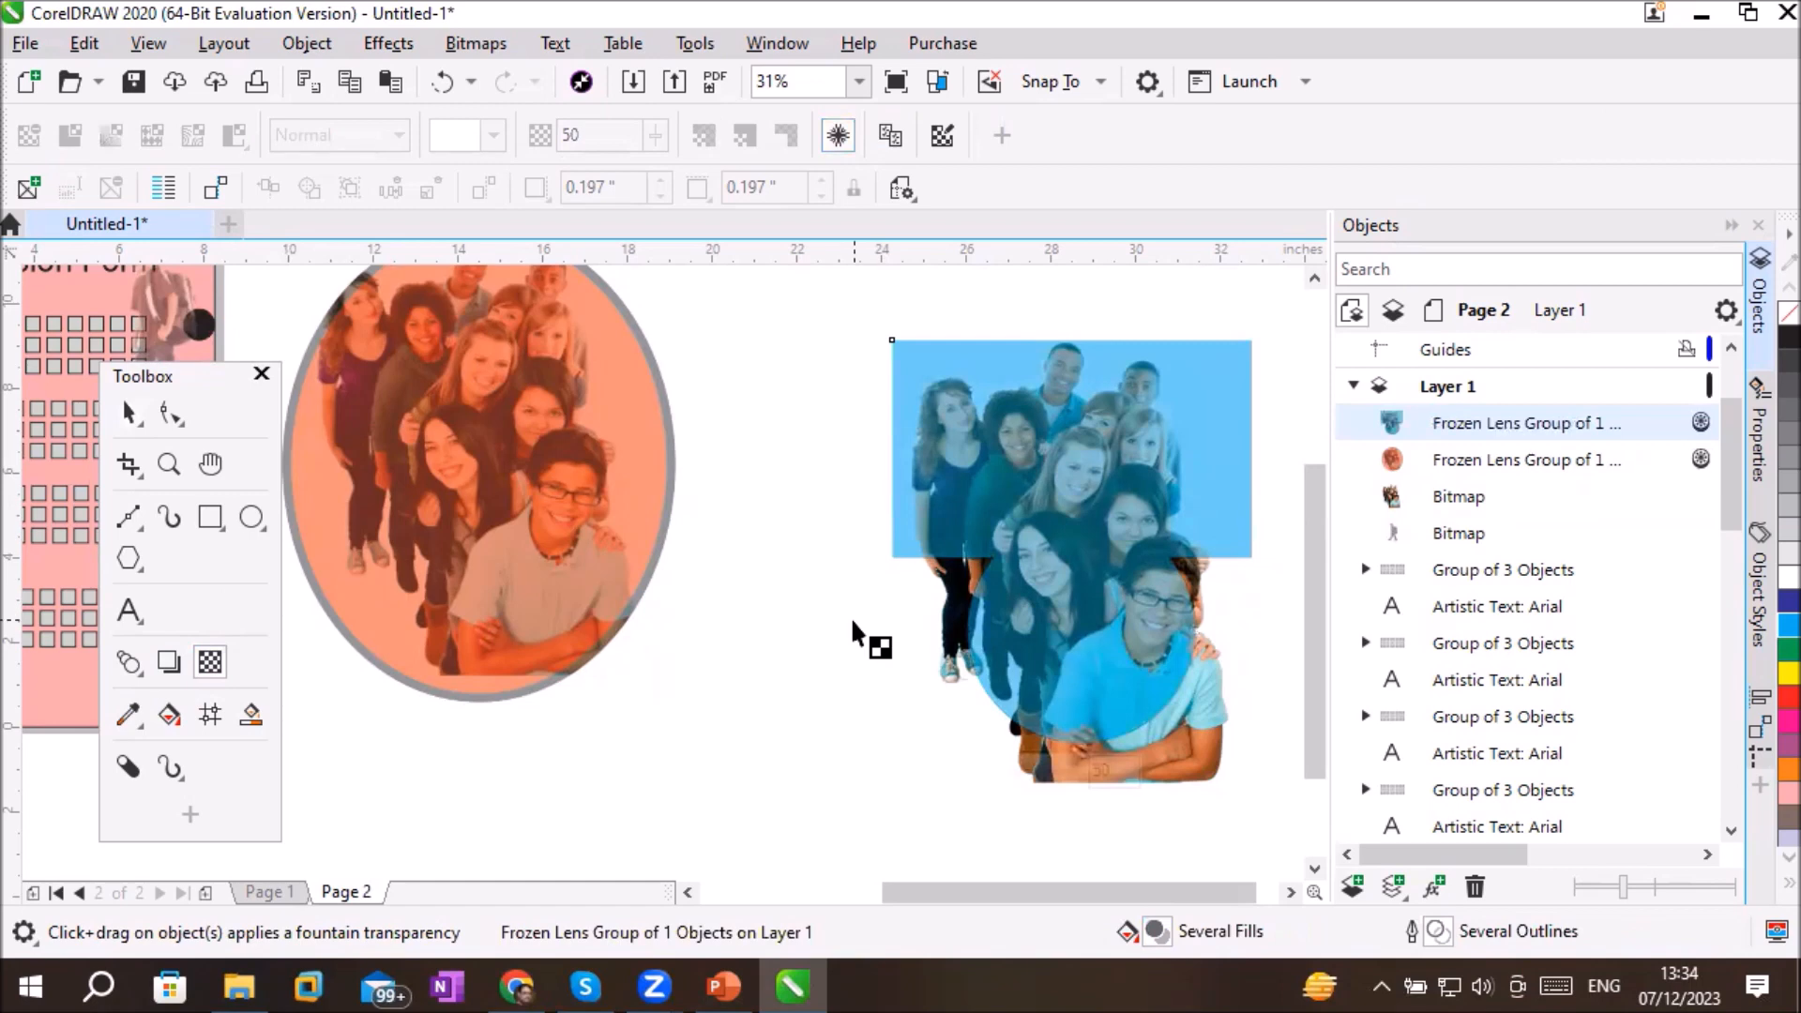
left_click(130, 411)
mouse_move(969, 523)
left_mouse_down()
mouse_move(832, 644)
mouse_move(754, 668)
left_mouse_up()
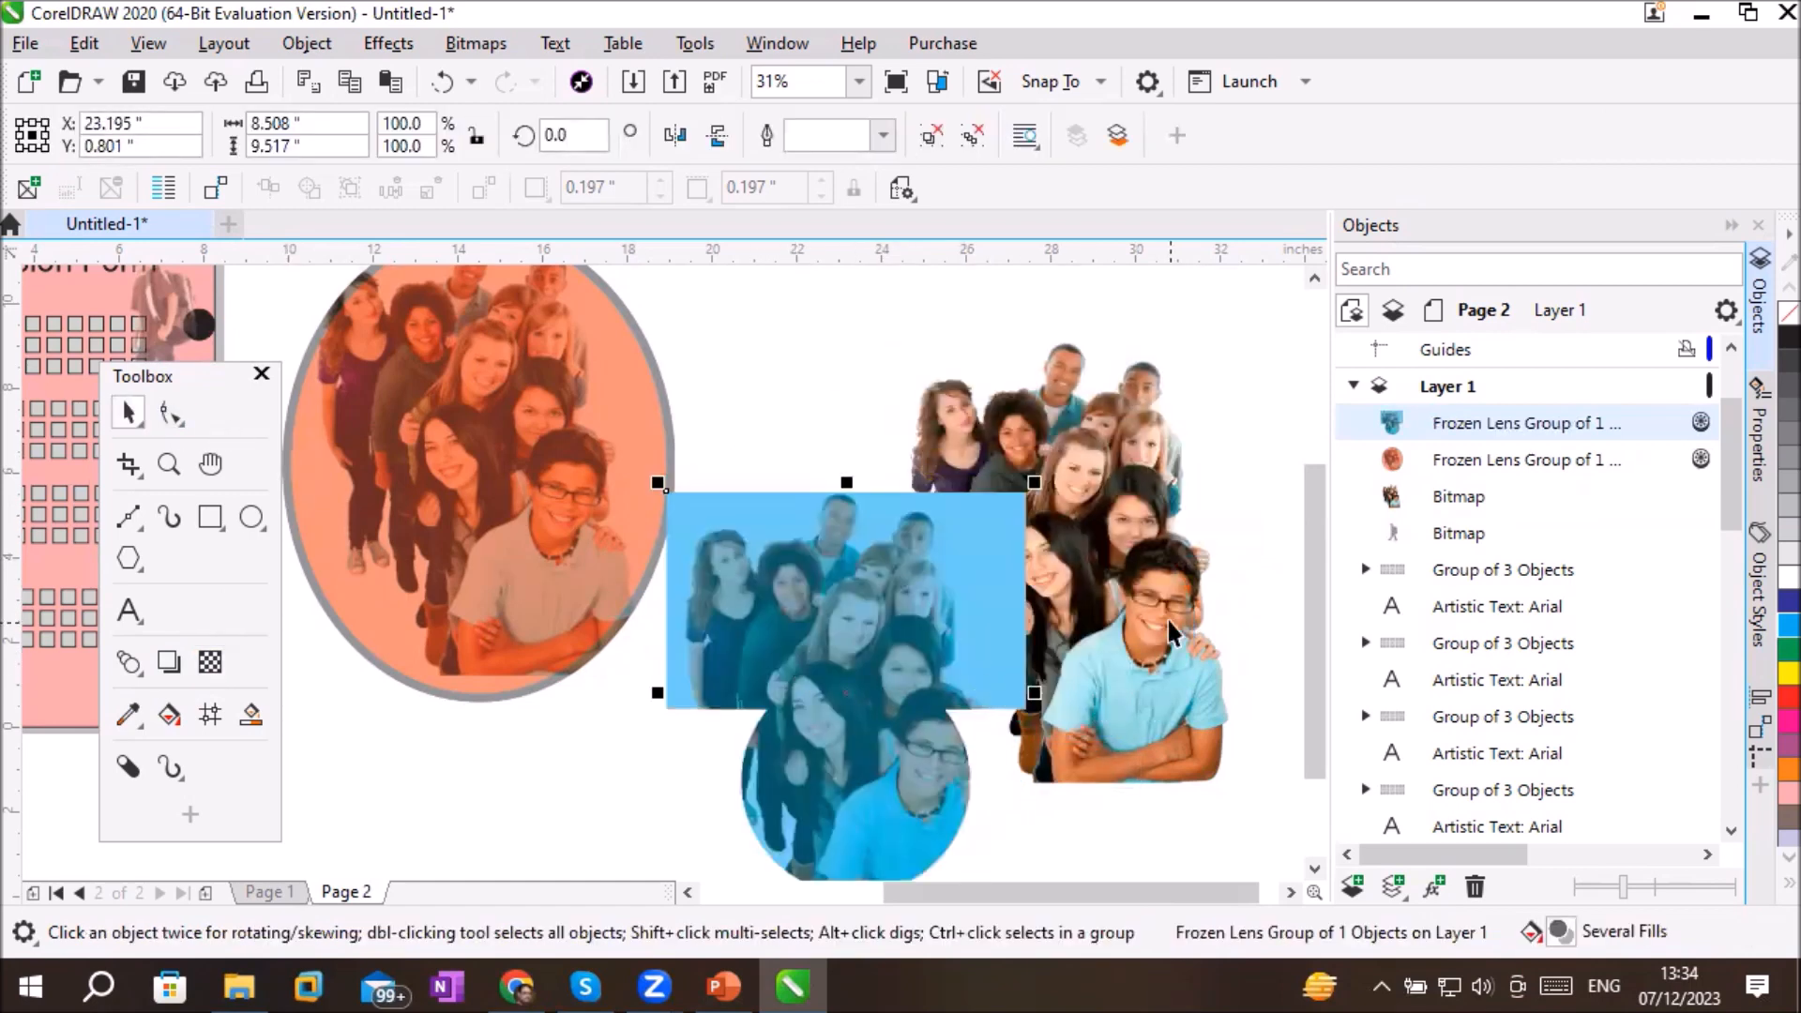
Step: Move the group photo up and to the right away from the frozen cyan shape, and delete that shape
left_click(1141, 600)
left_click_drag(1229, 576, 1229, 576)
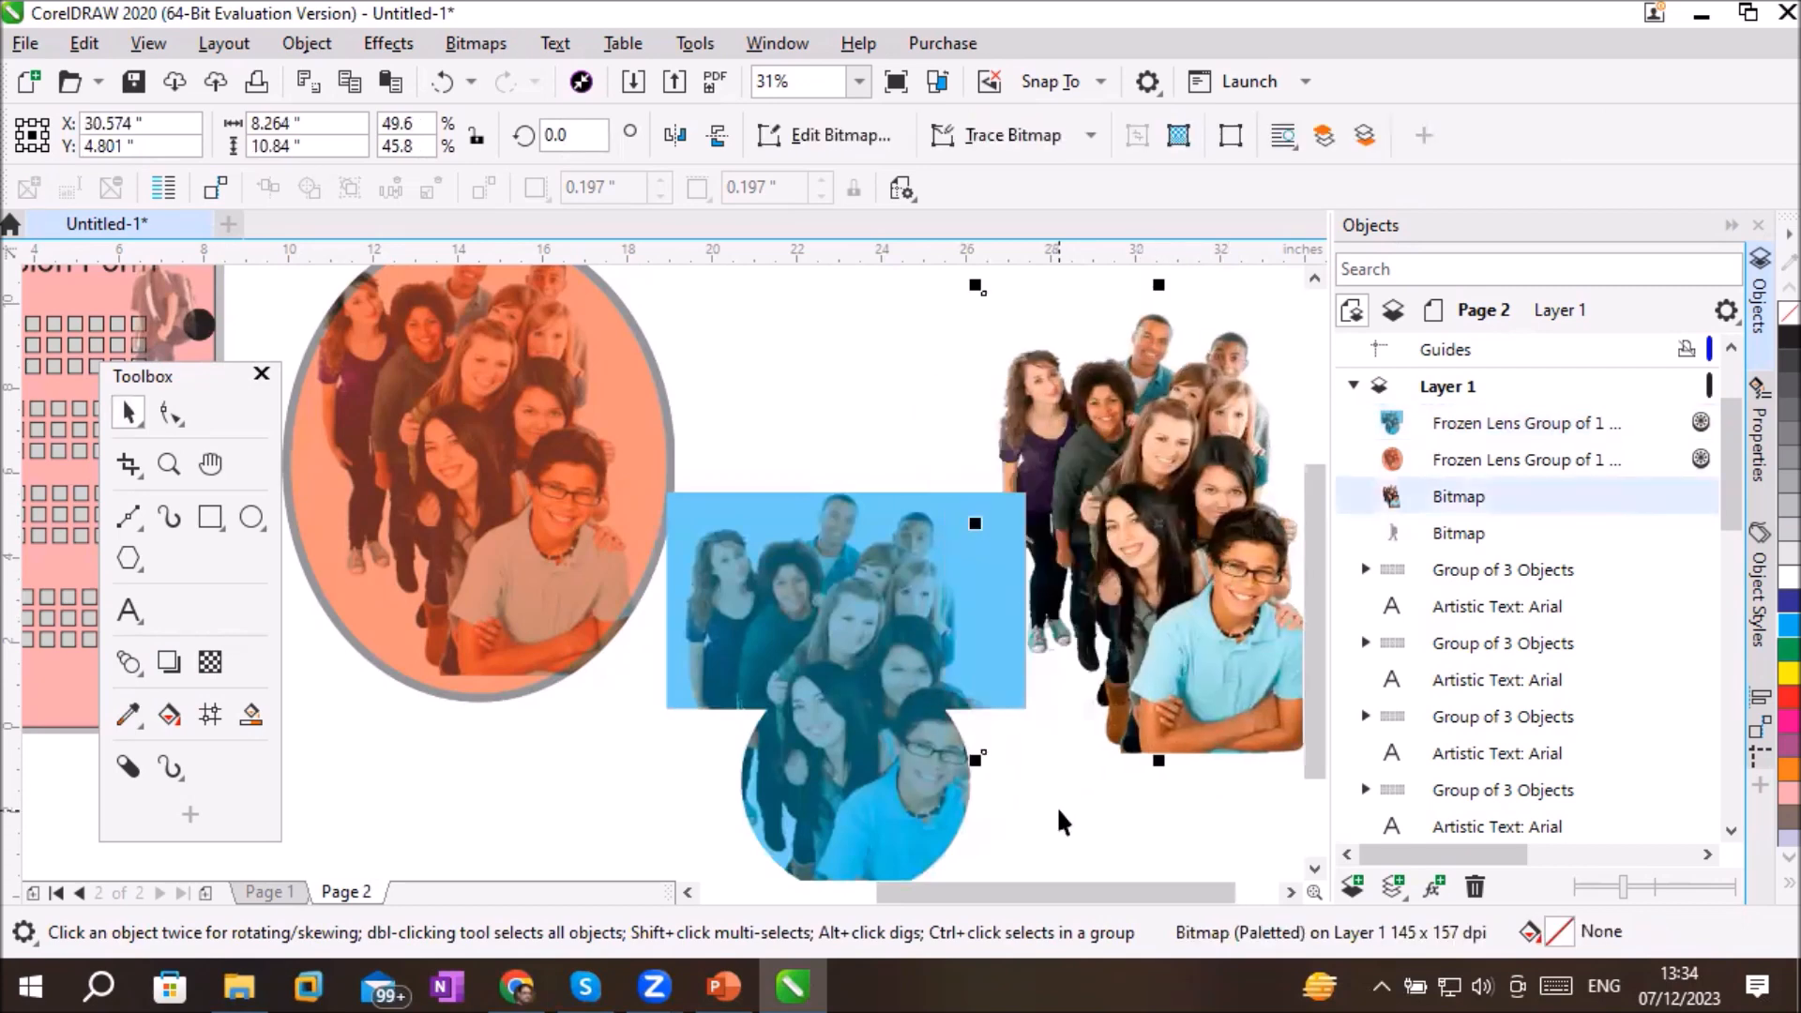
left_click(1056, 807)
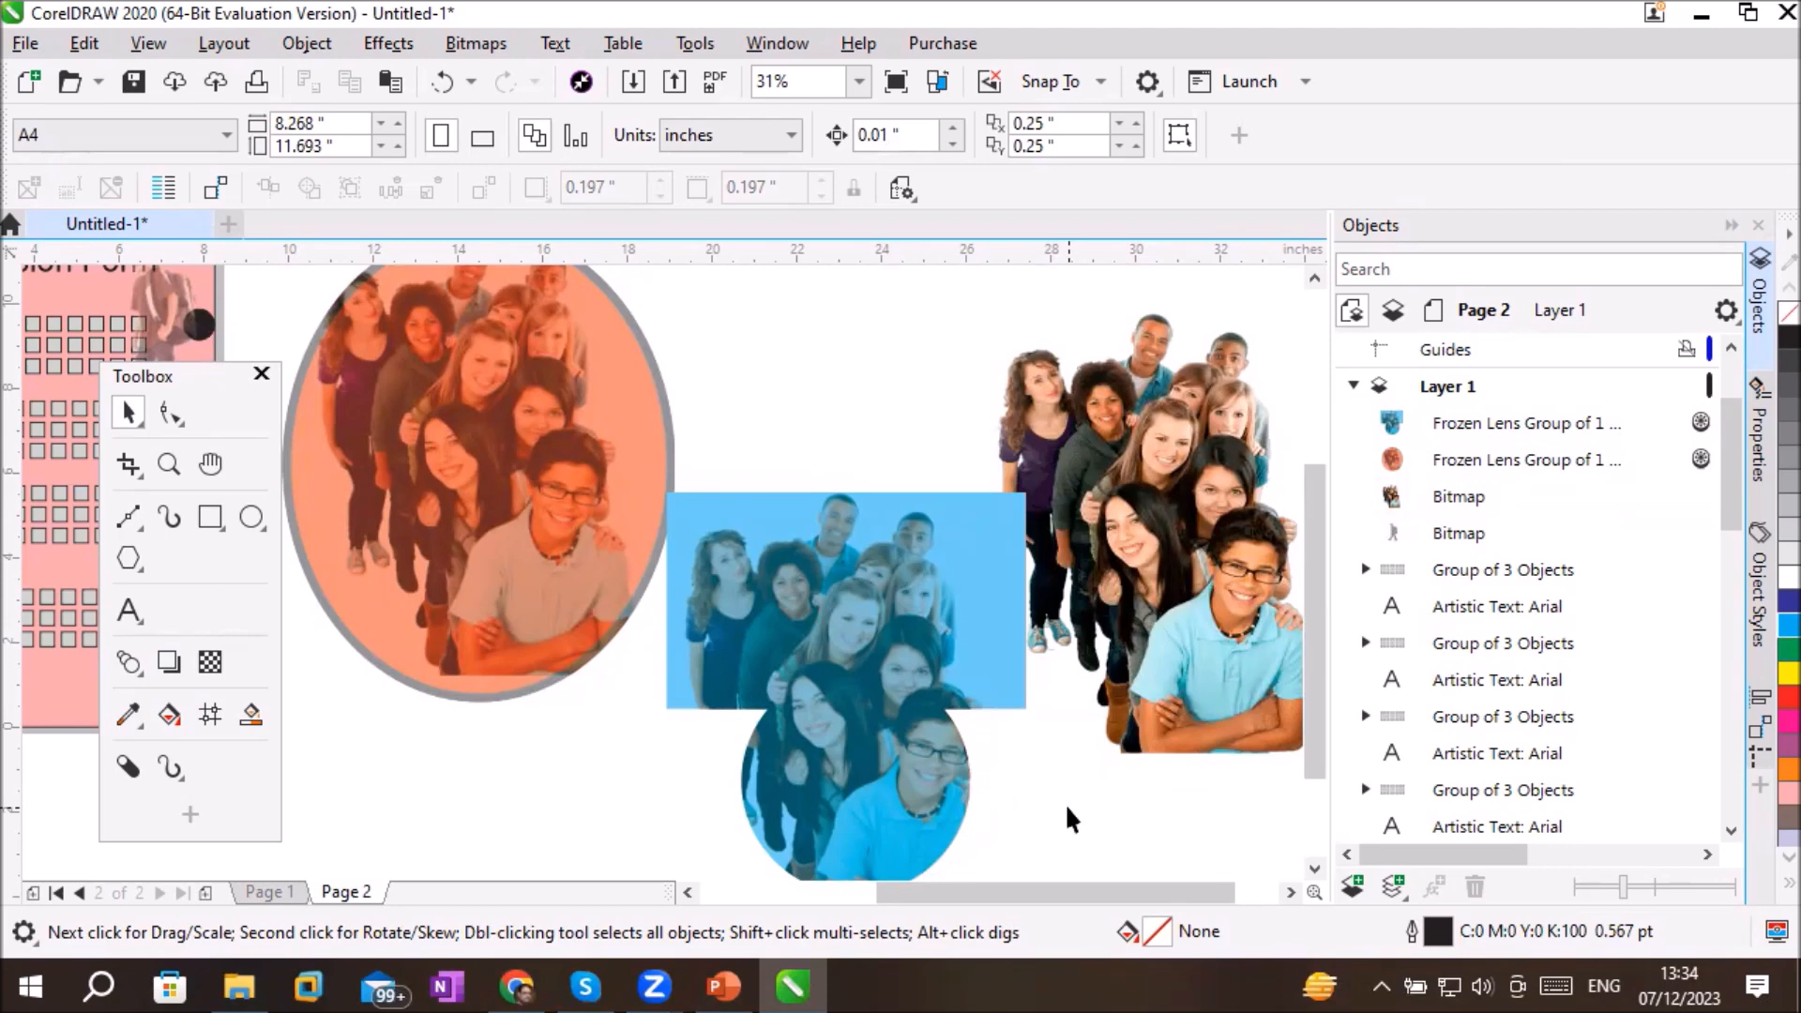
left_click(813, 758)
key("Delete")
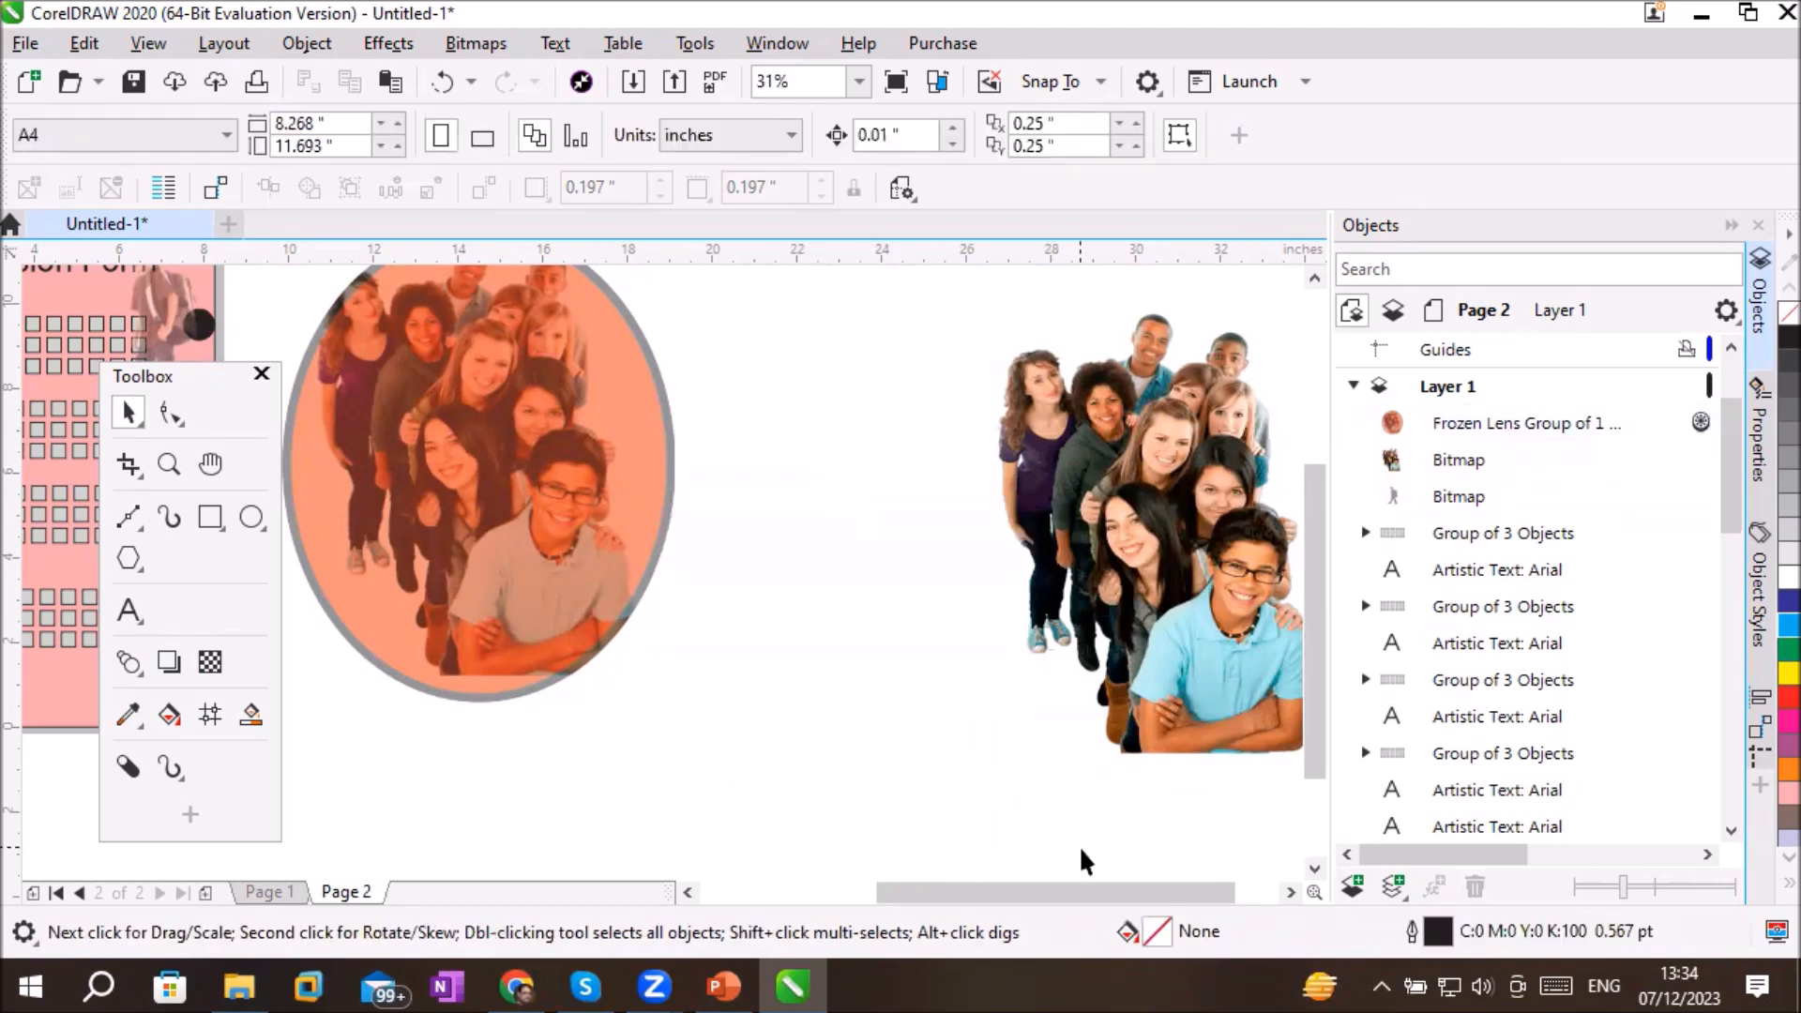
left_click(1293, 887)
left_click(1293, 887)
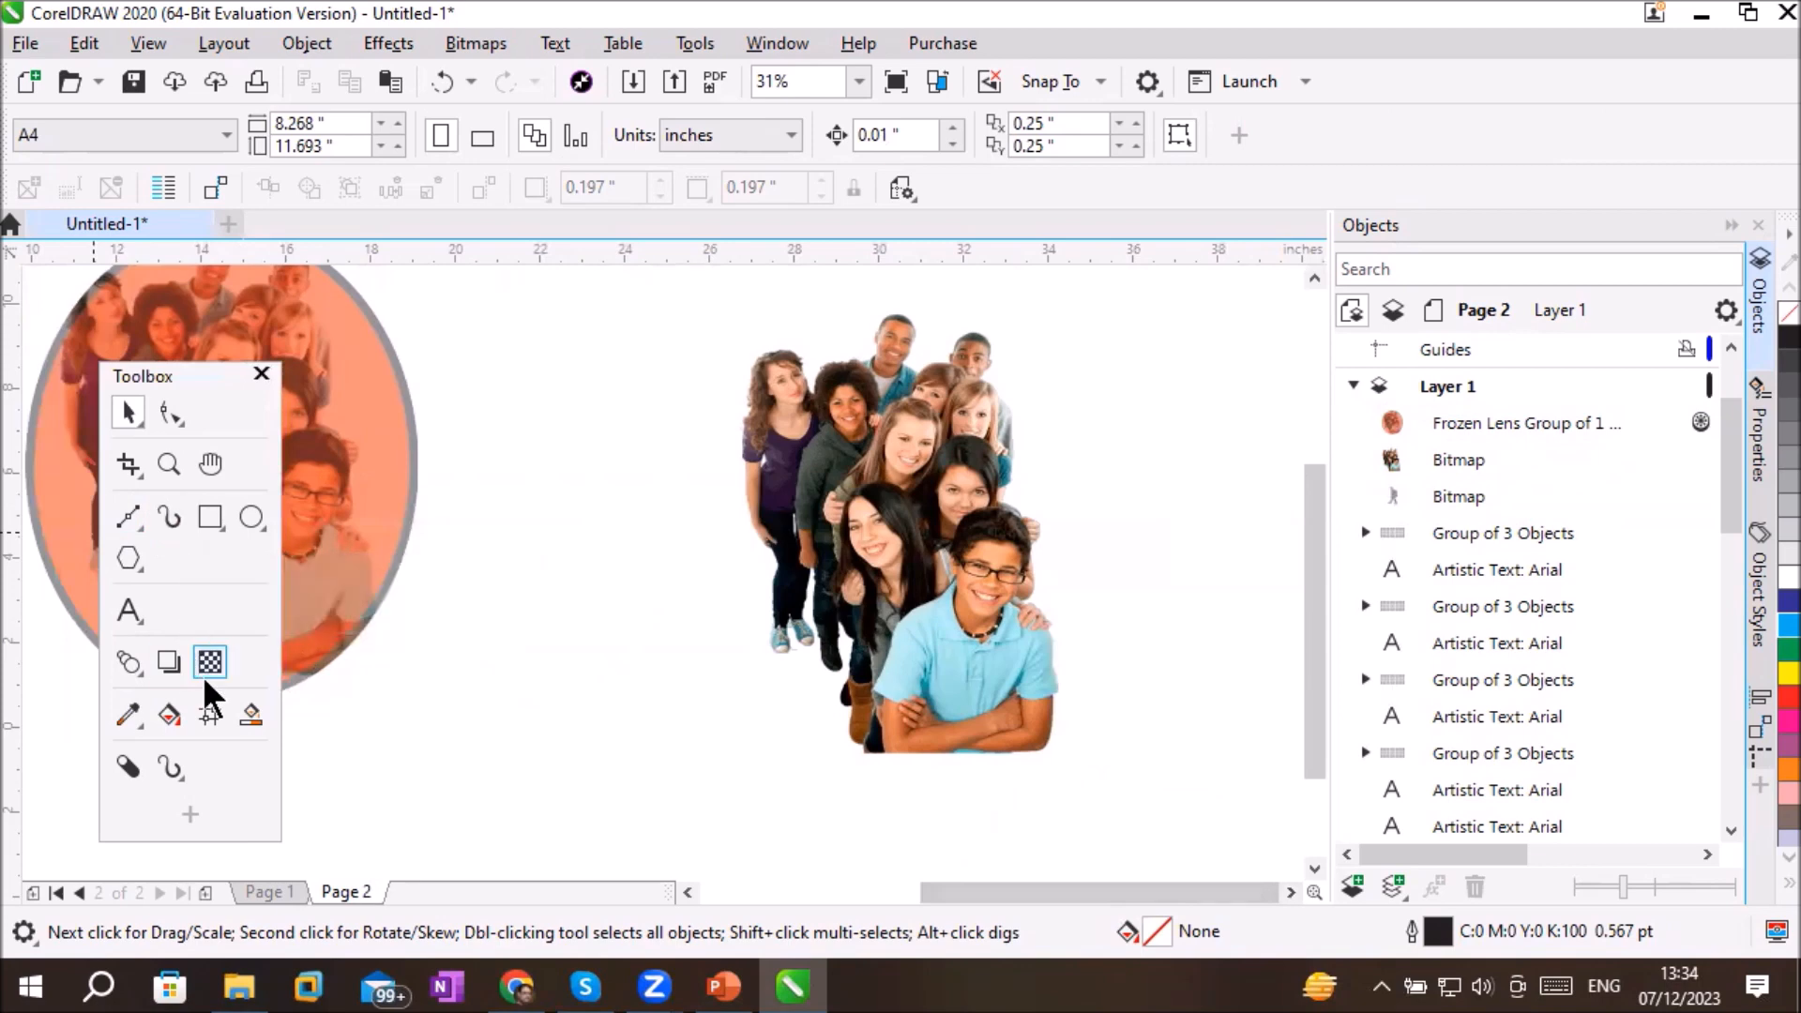
left_click(910, 481)
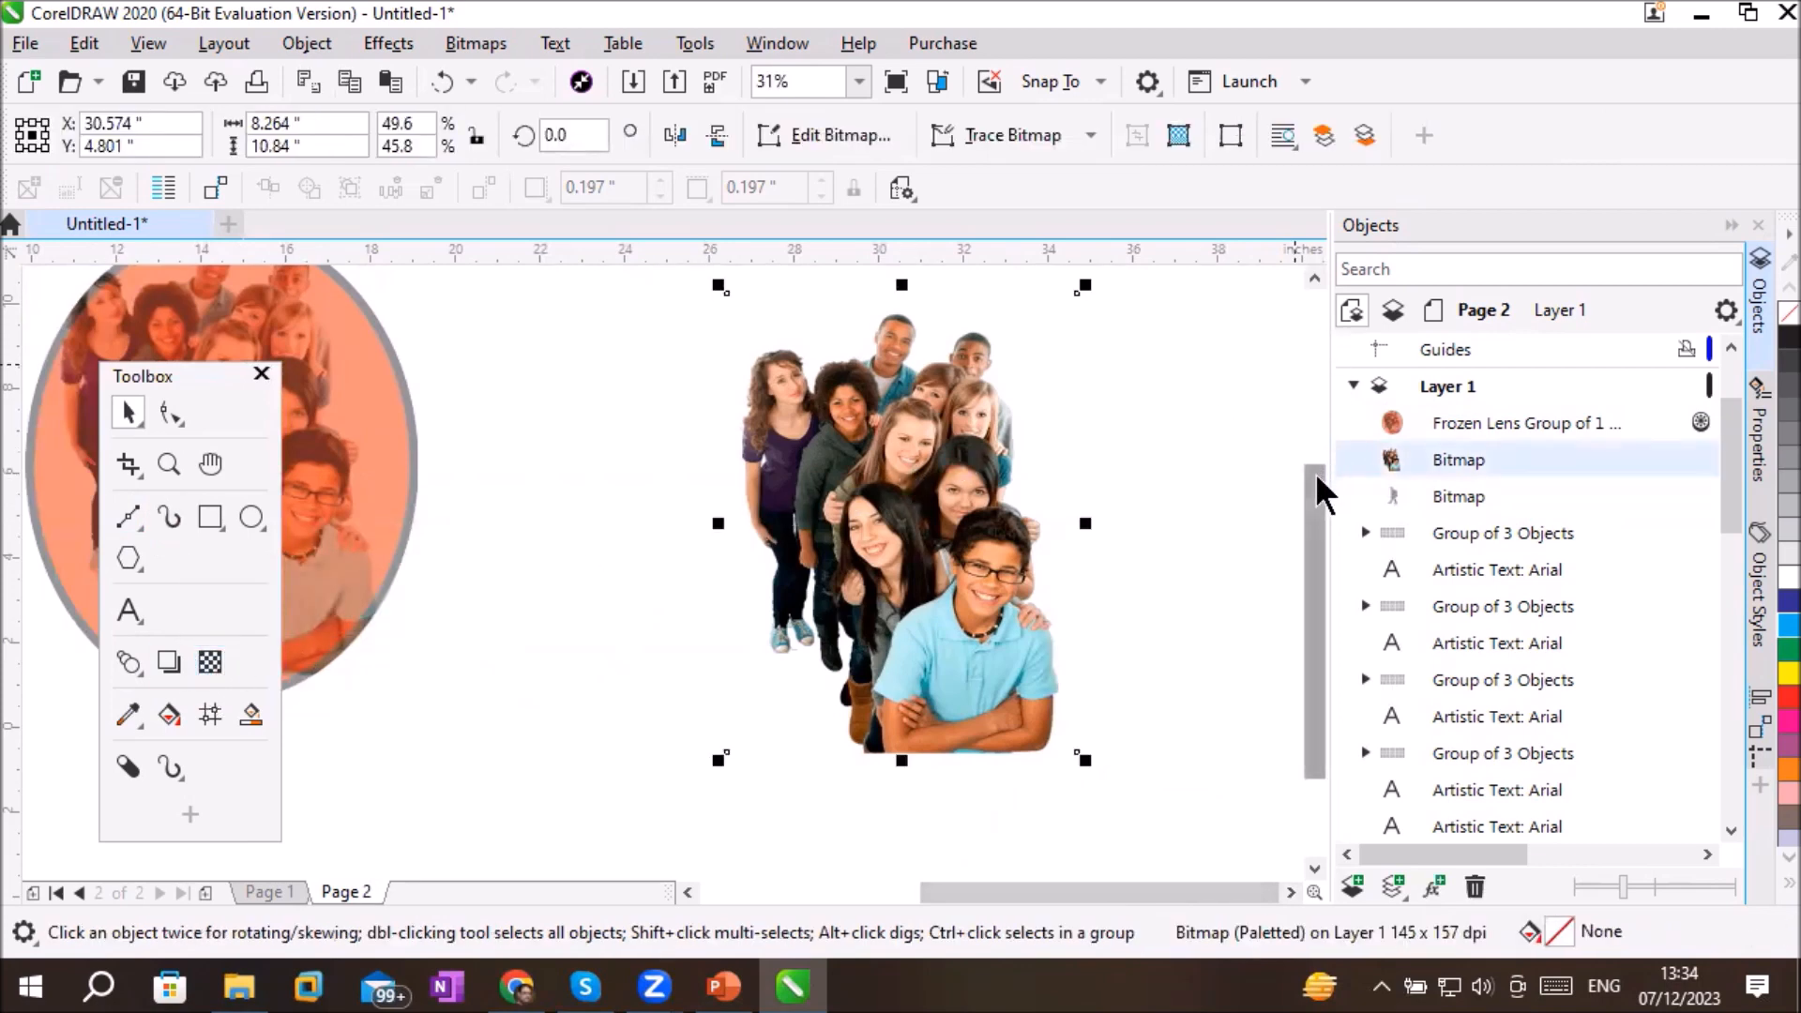
left_click_drag(1315, 473, 1322, 463)
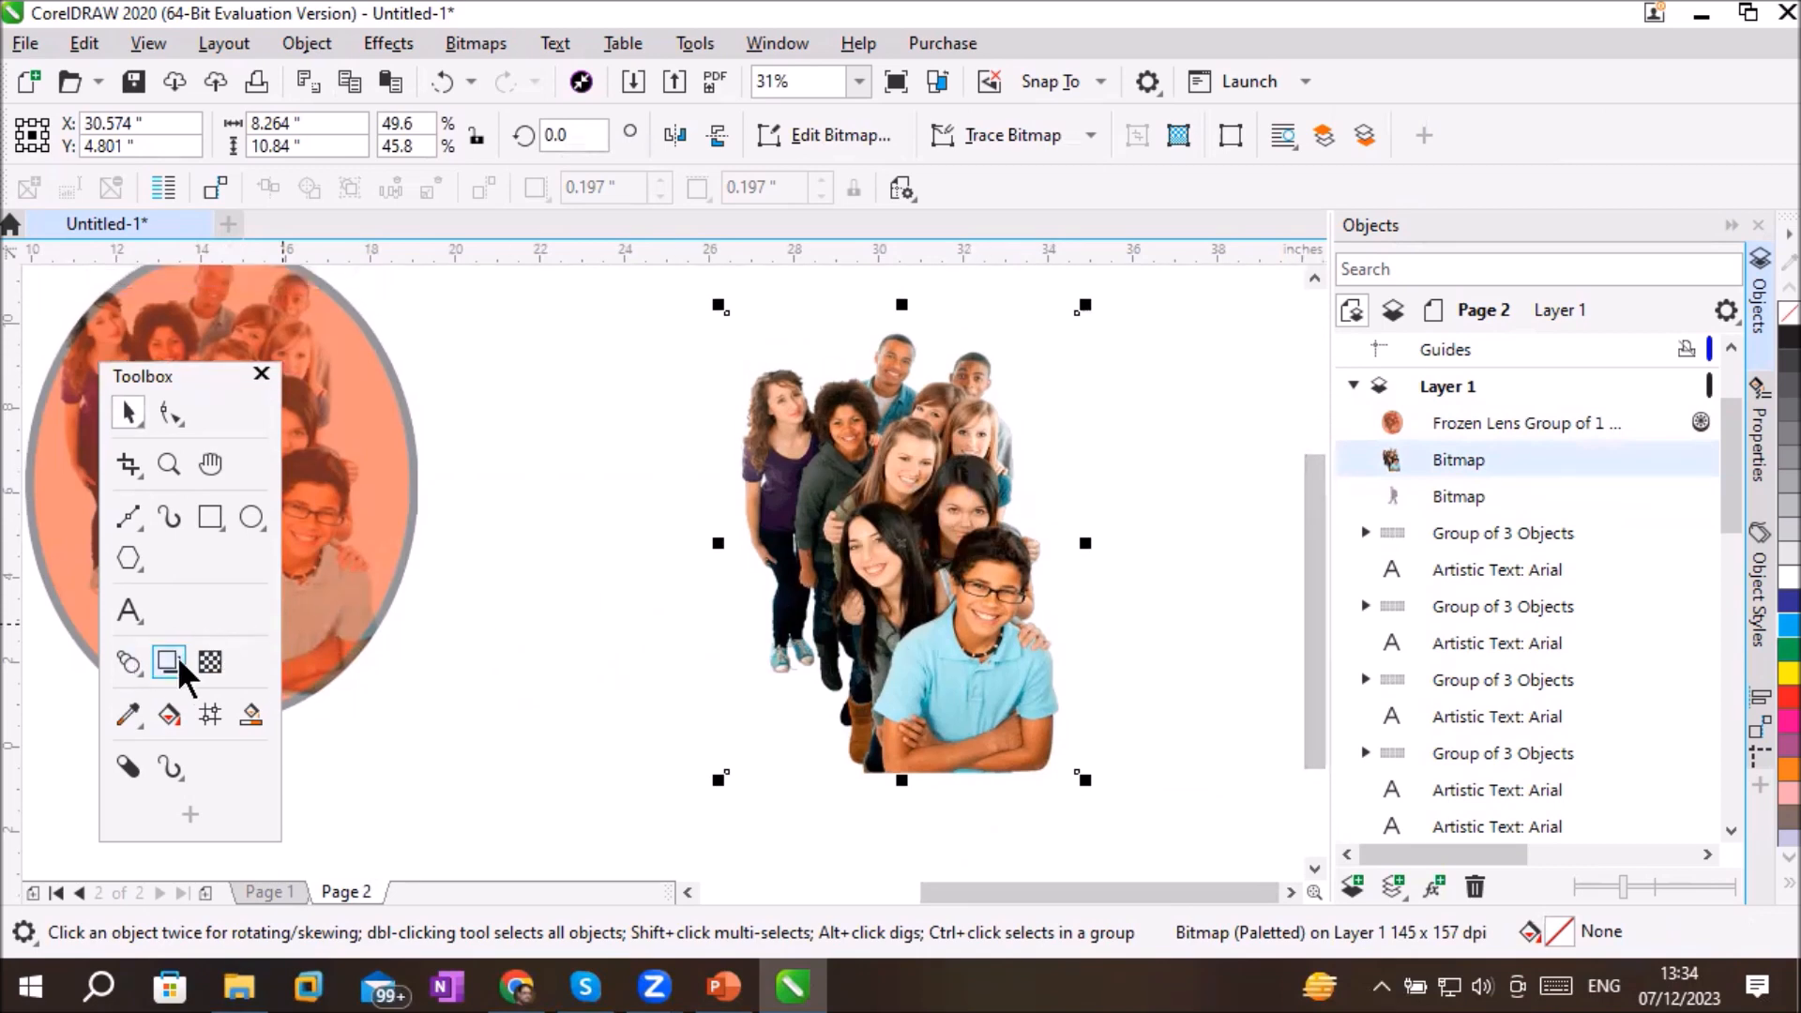
left_click(204, 665)
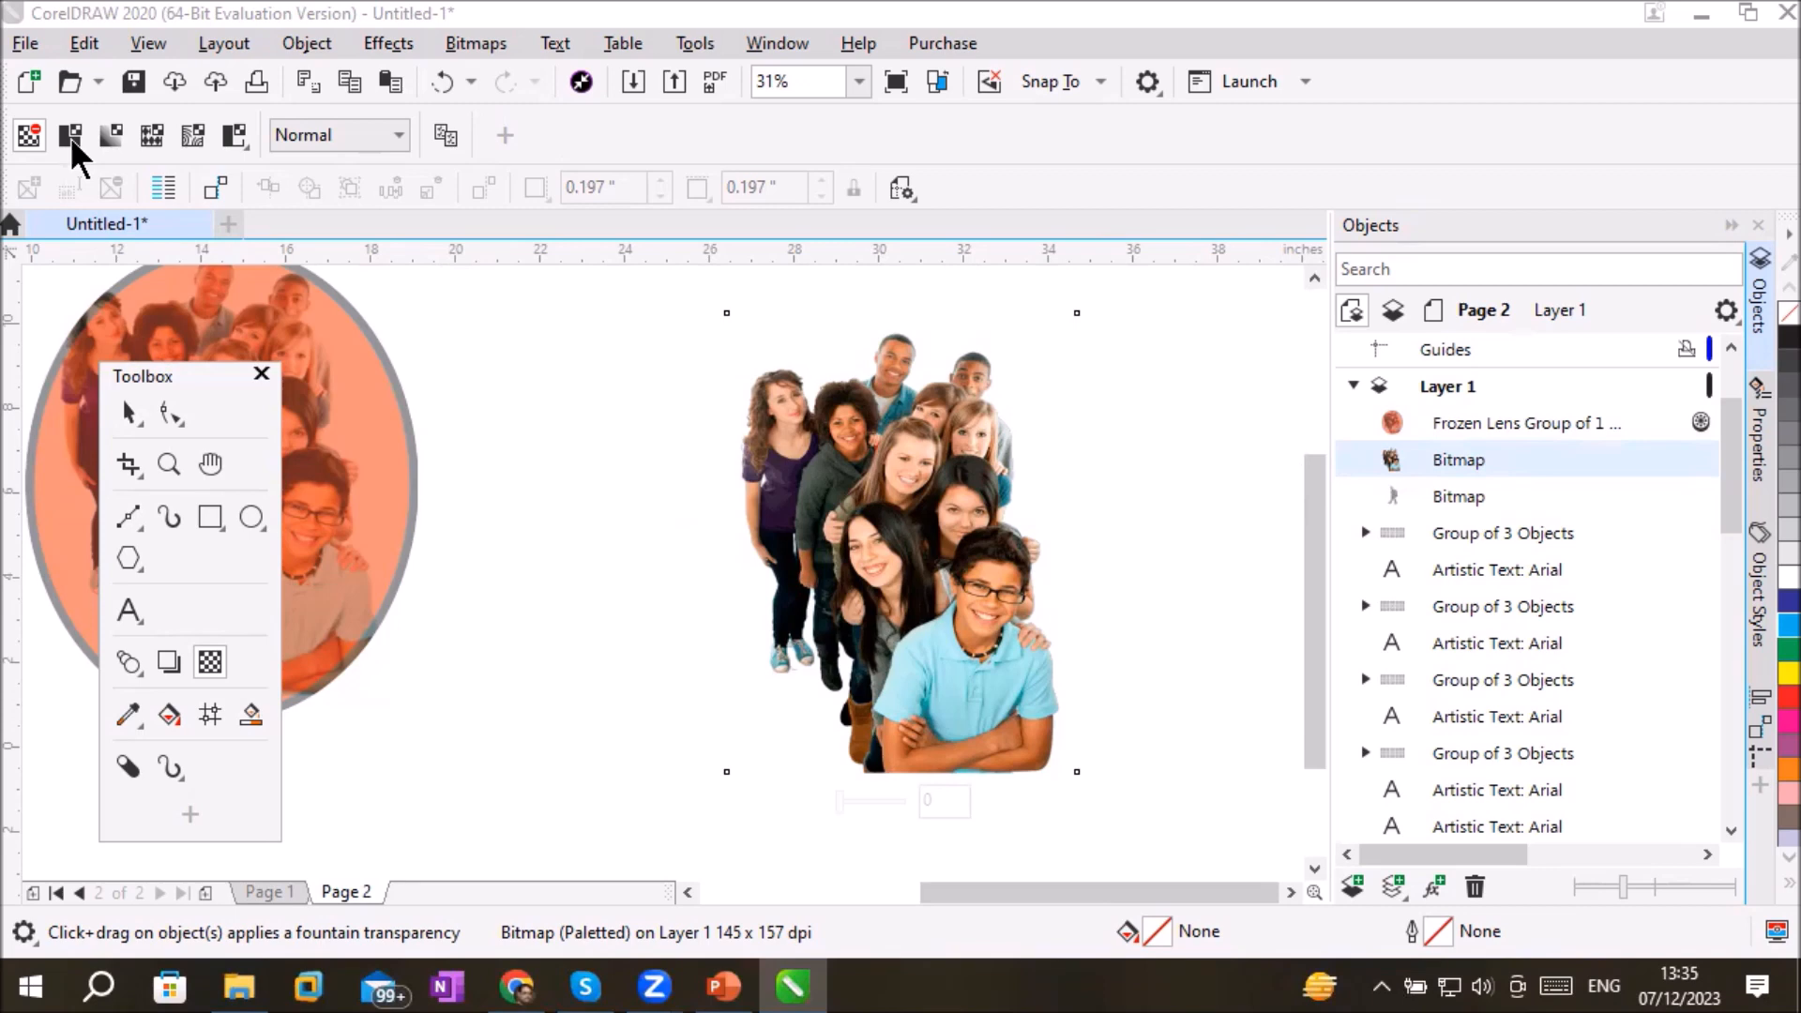
Step: Add an artistic text letter T in Arial beside the group photo and enlarge it to about 798 pt, overlapping the photo
left_click(119, 612)
left_click(574, 531)
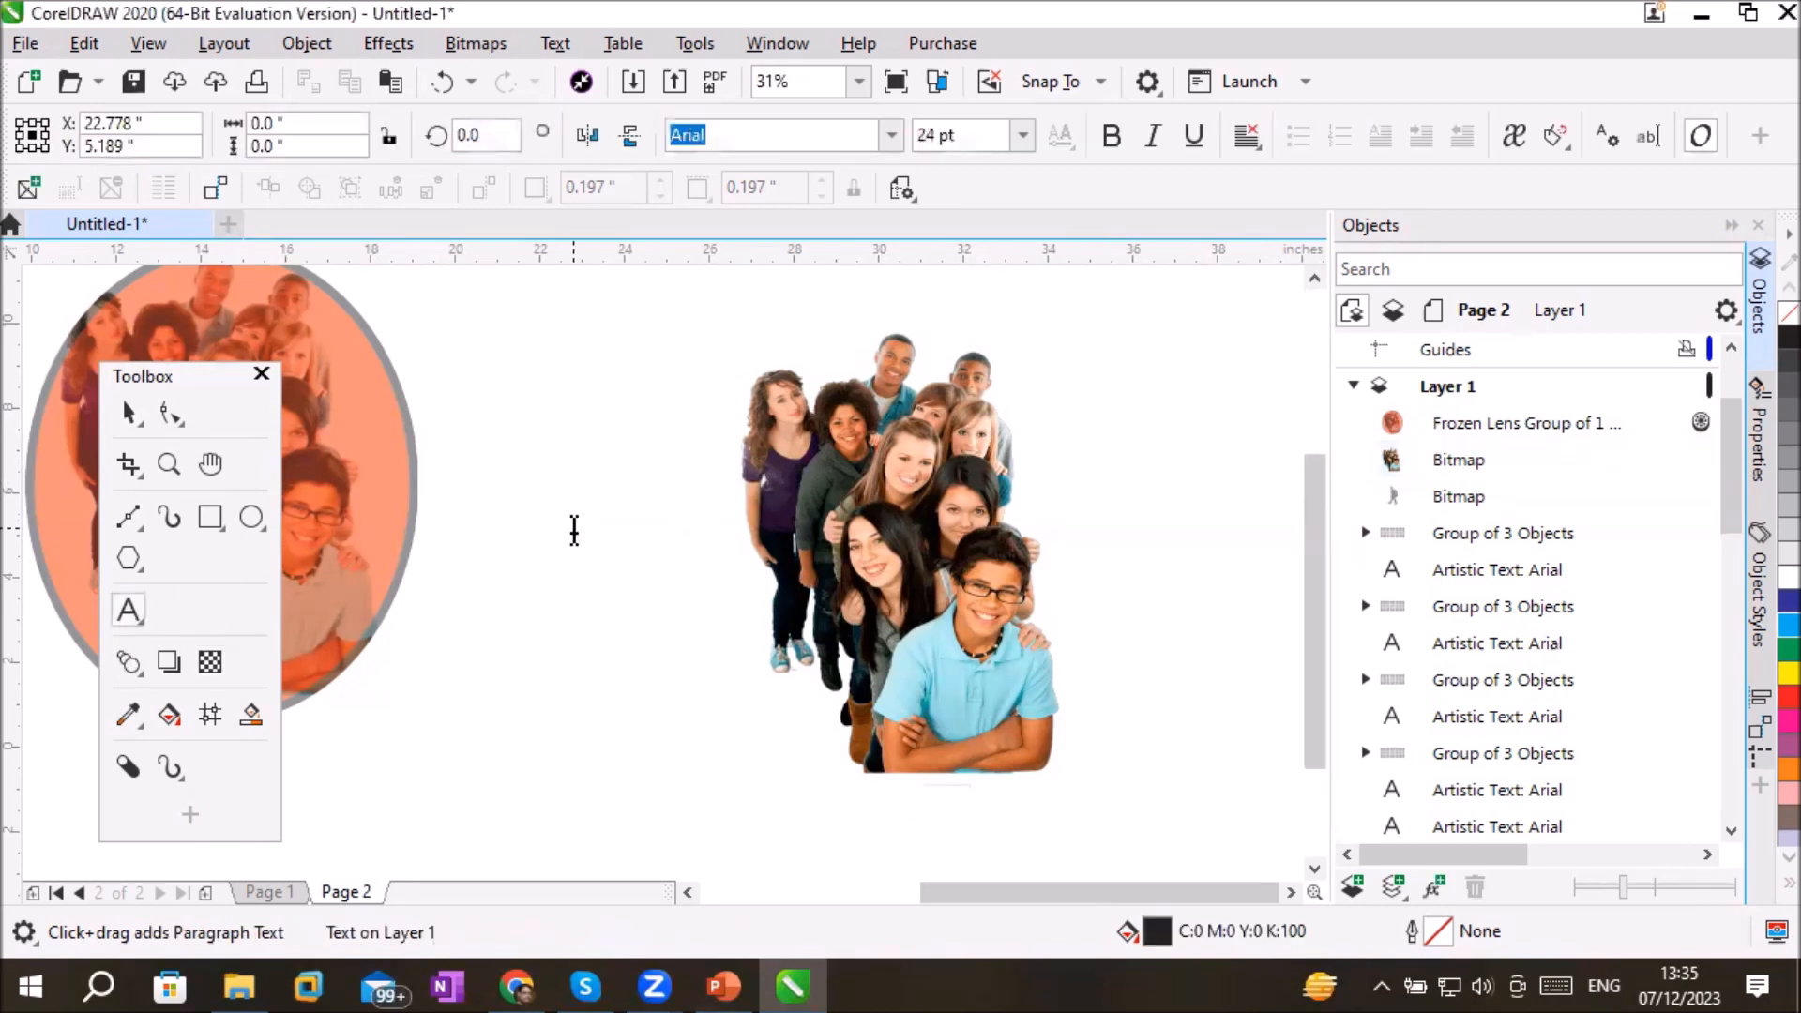
type("T")
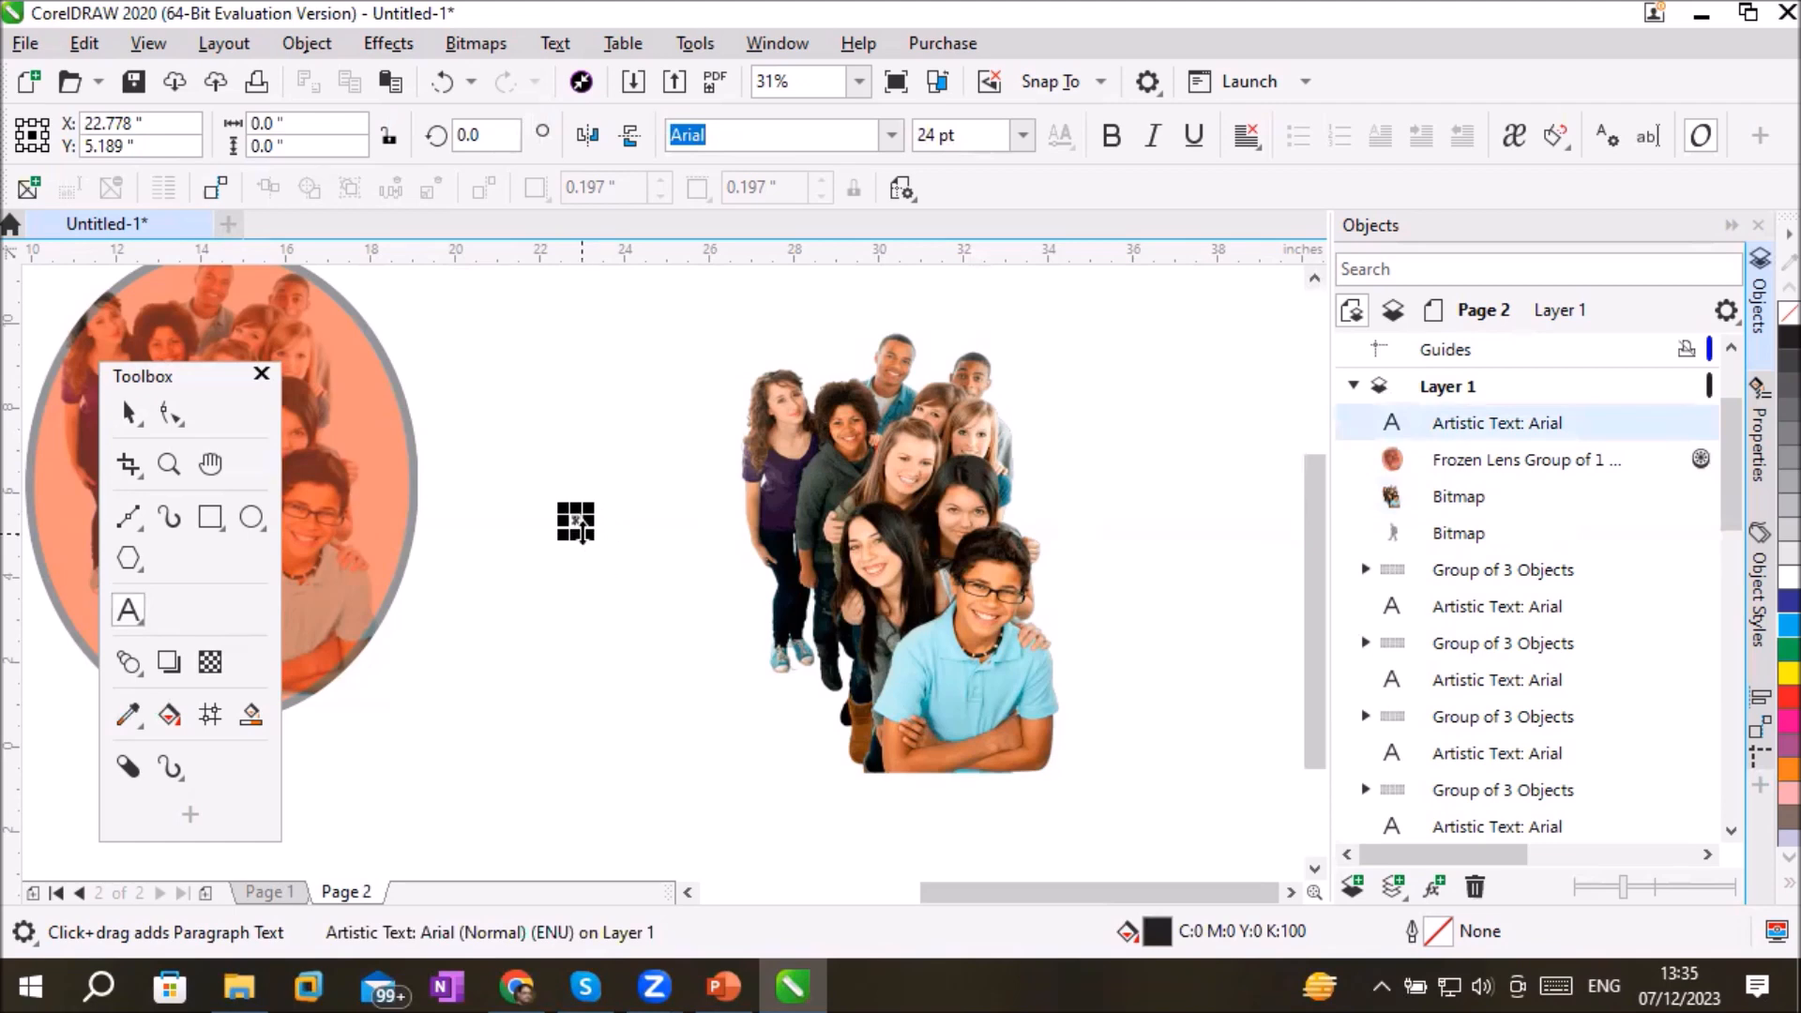
left_click_drag(576, 516, 989, 853)
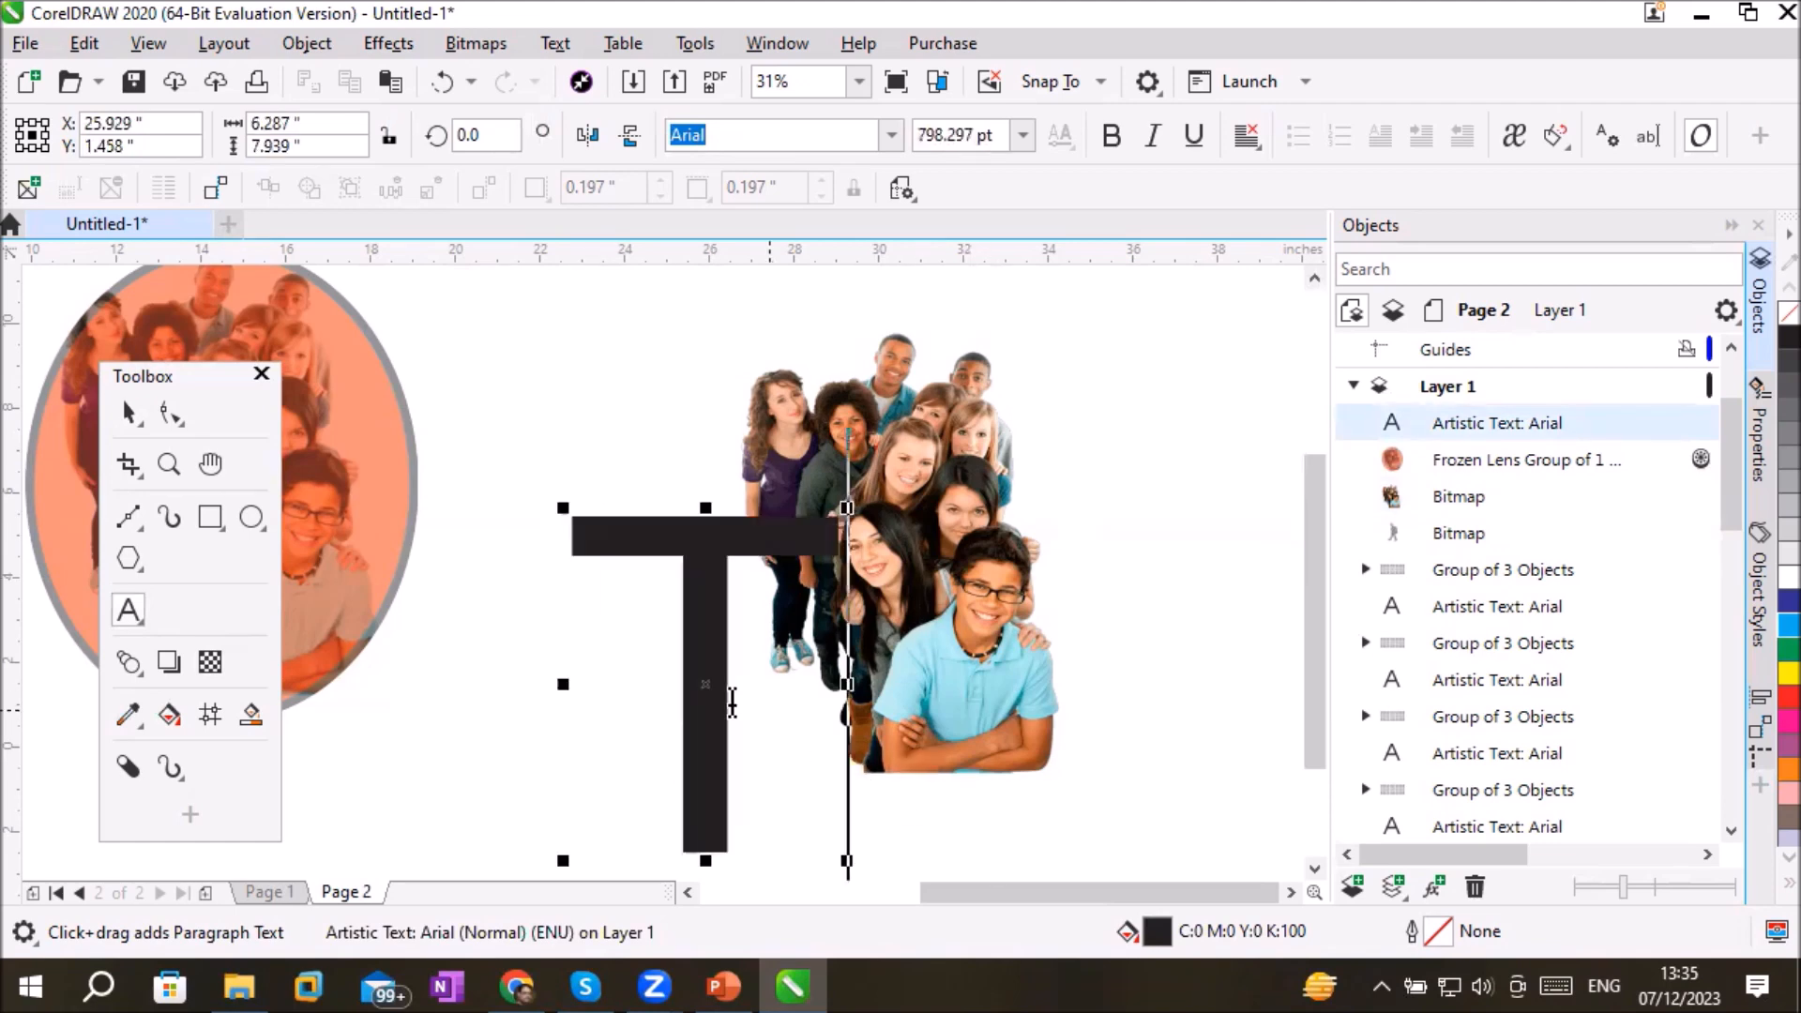
Step: Convert the large letter T to curves so its nodes can be edited
left_click(169, 413)
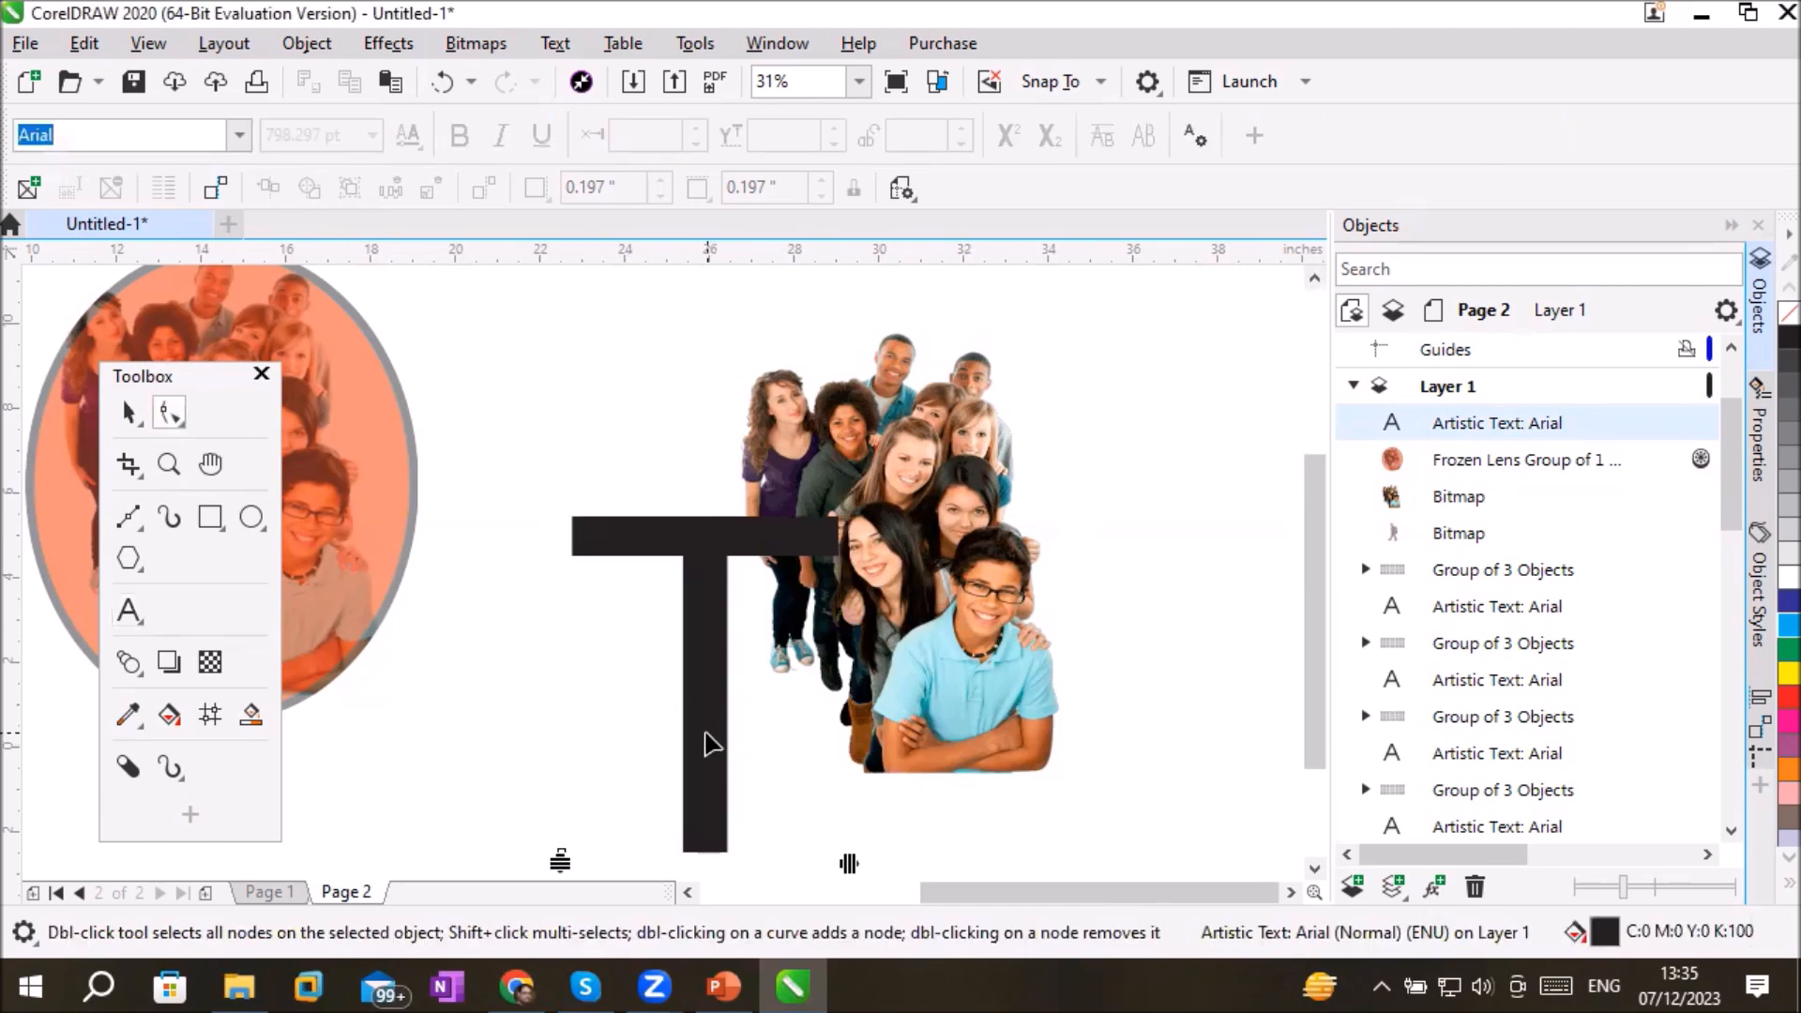
left_click(129, 413)
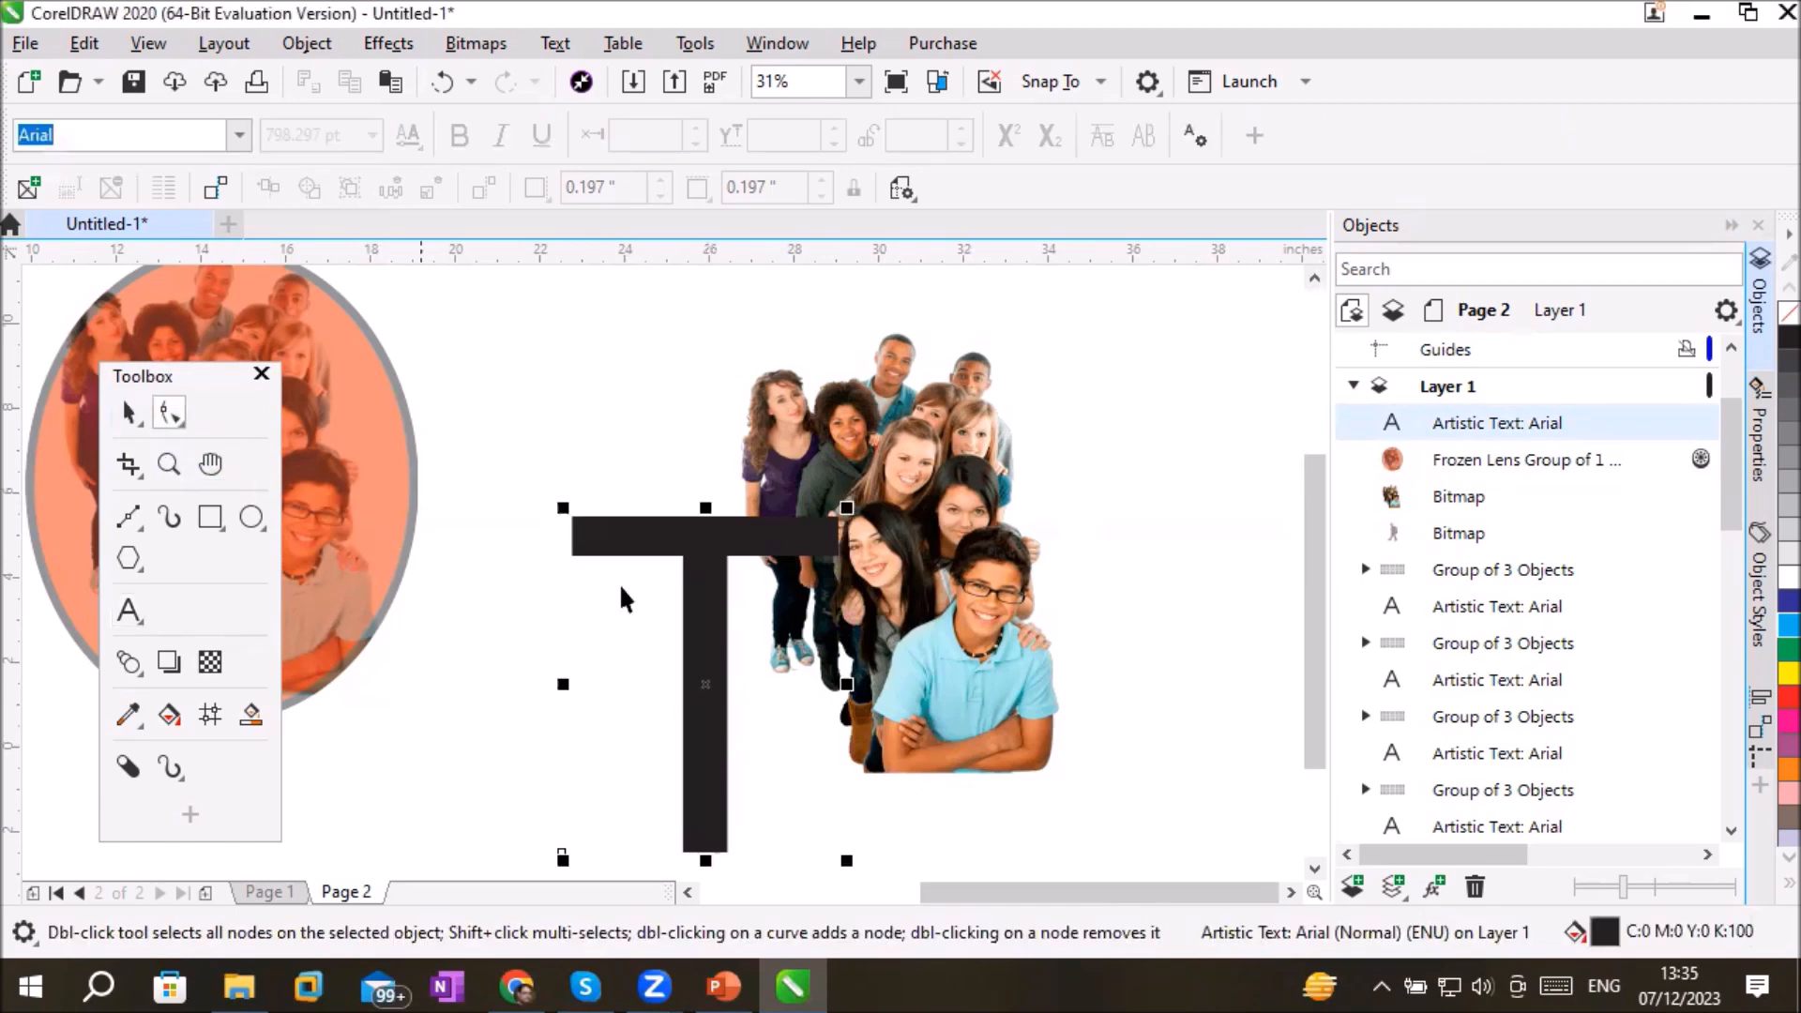
right_click(700, 593)
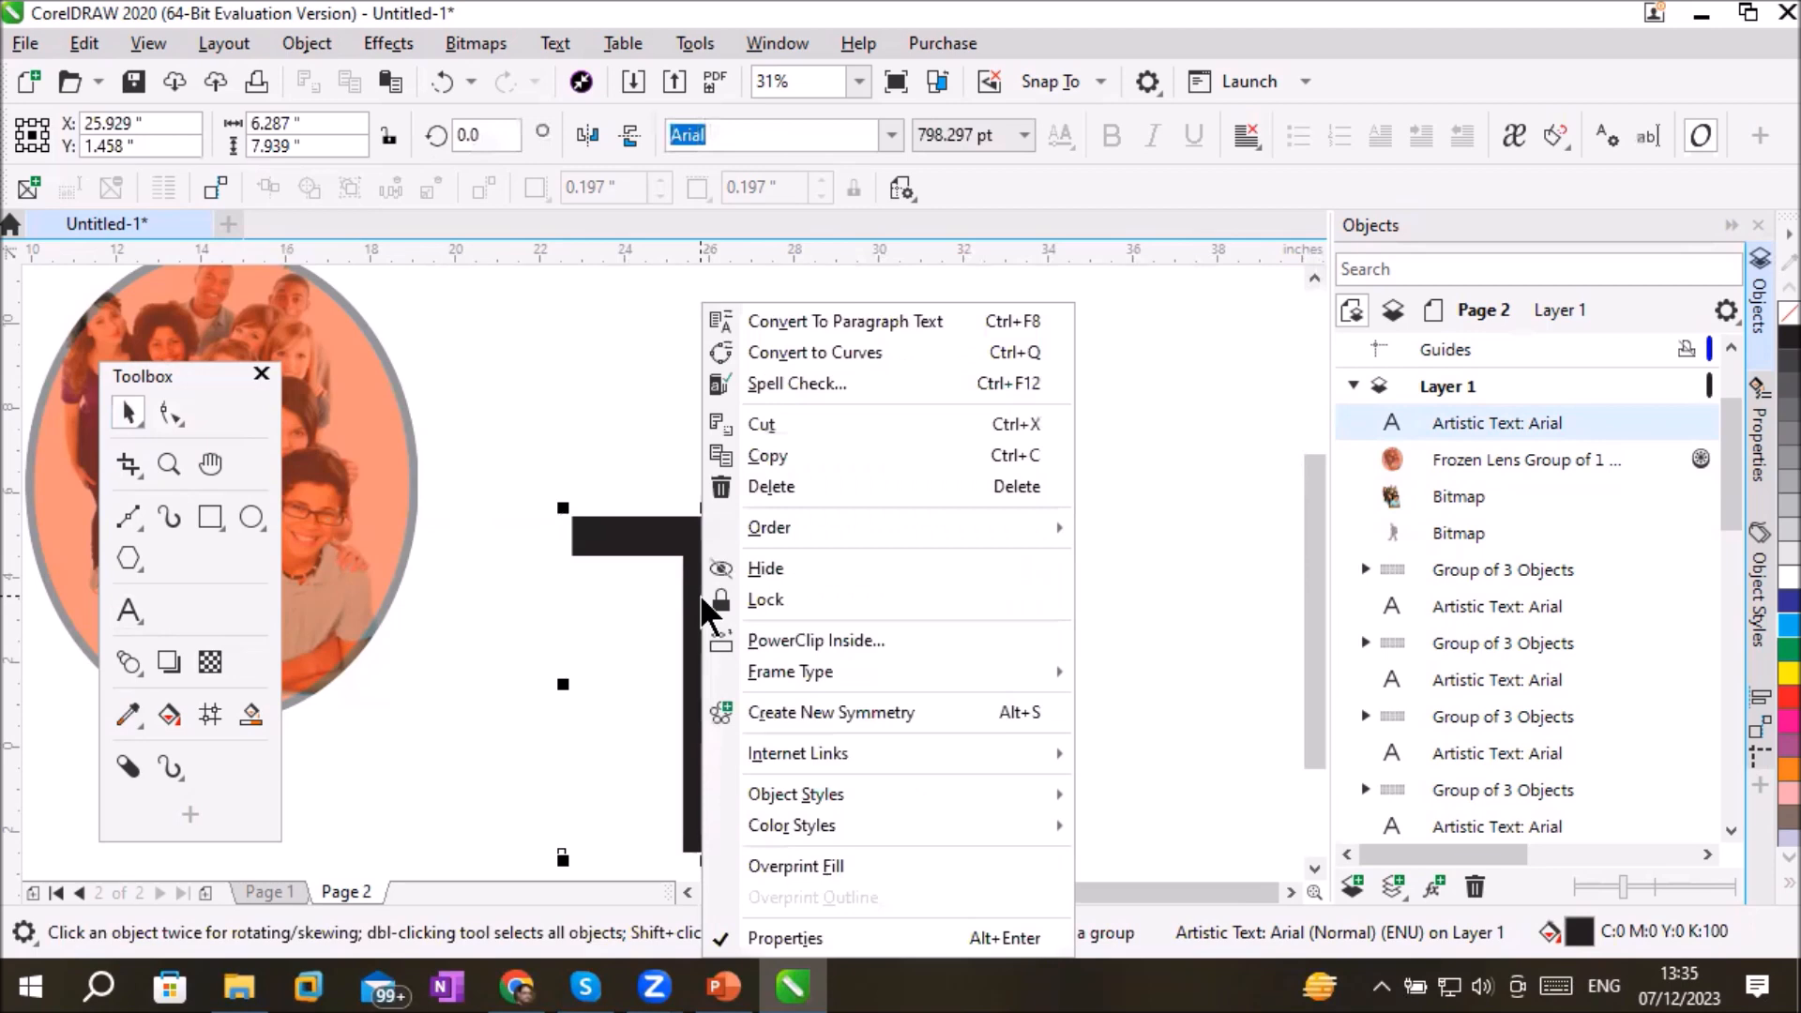
left_click(825, 353)
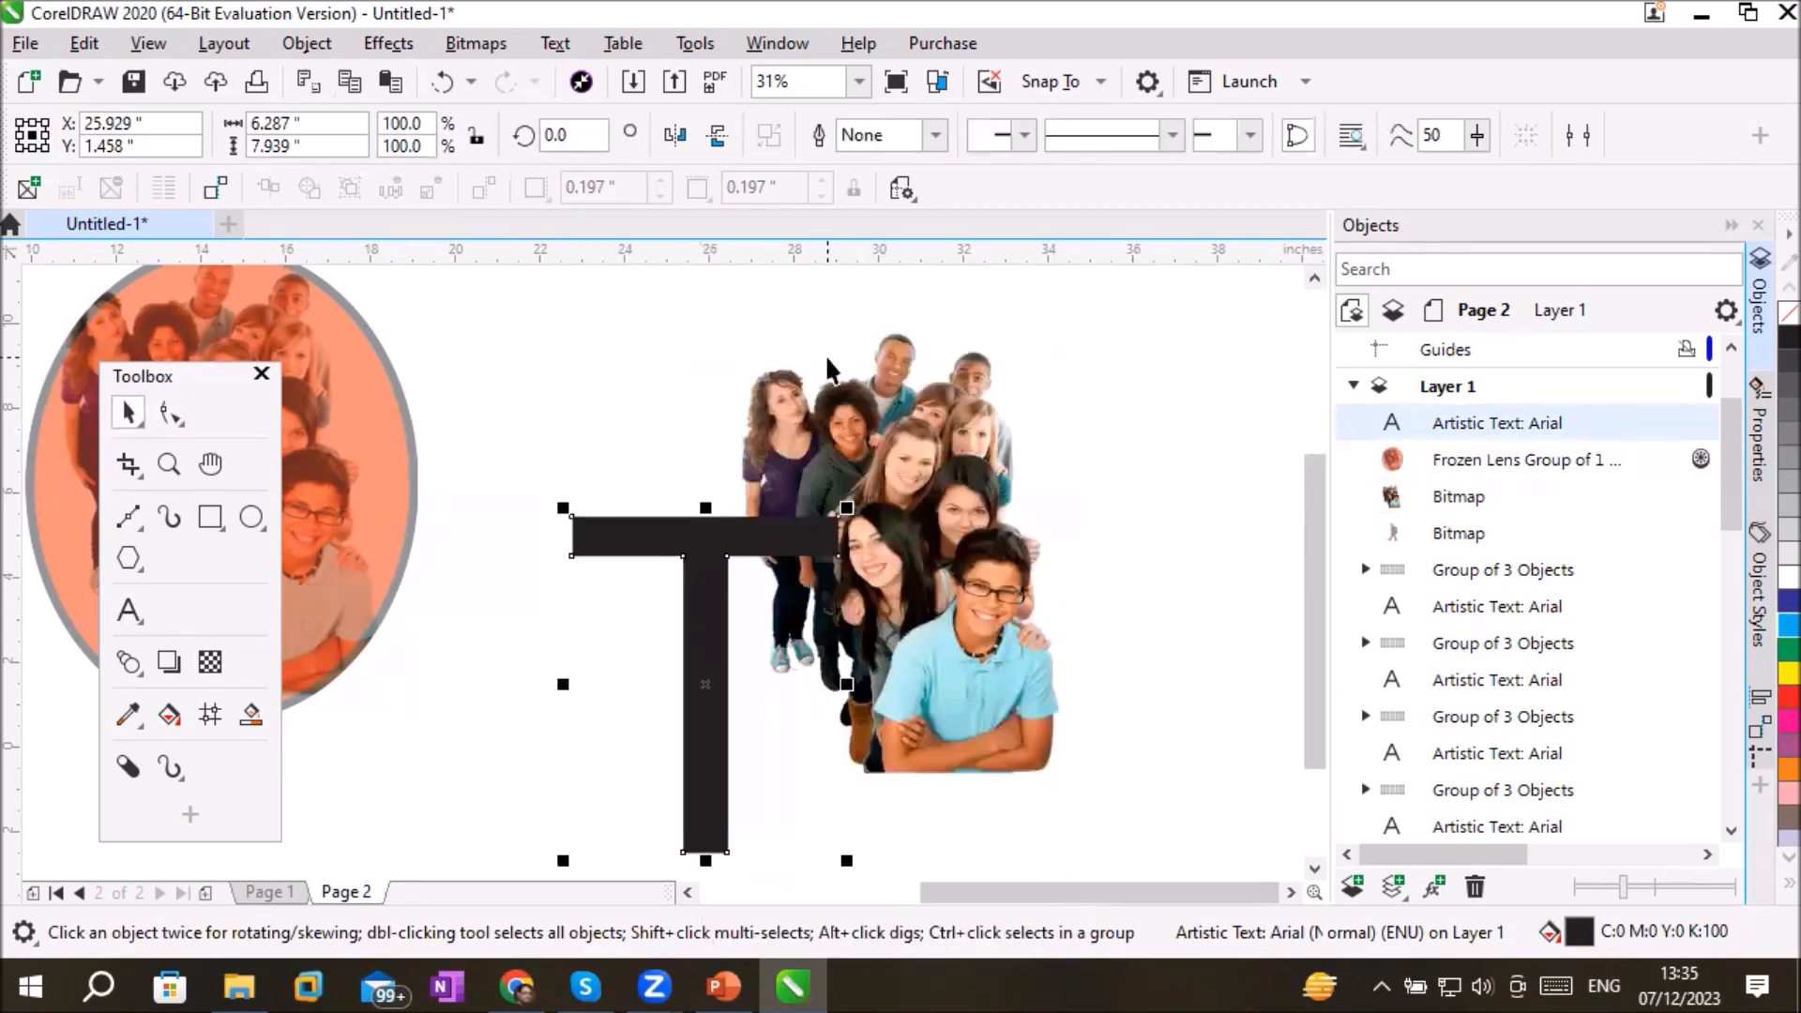
Step: Reshape the T into a funnel by pulling the two upper stem nodes outward and down, and place it over the group photo
left_click(167, 411)
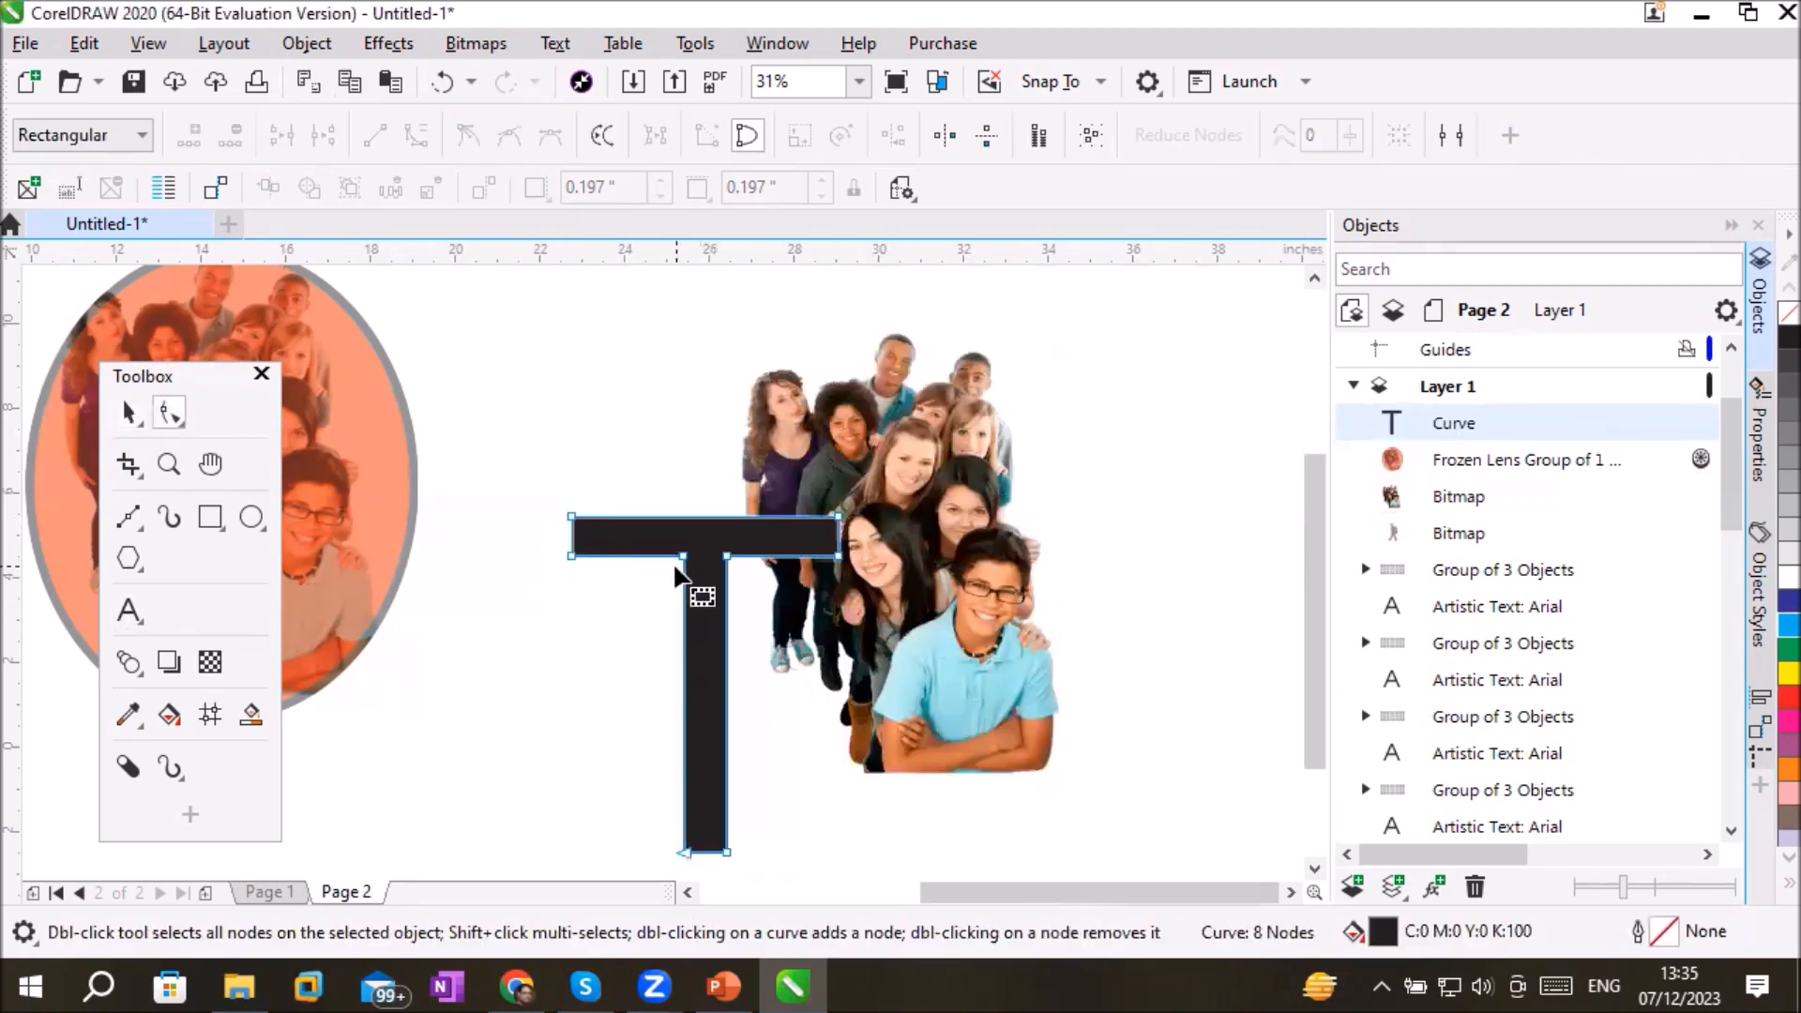
left_click_drag(683, 555, 781, 625)
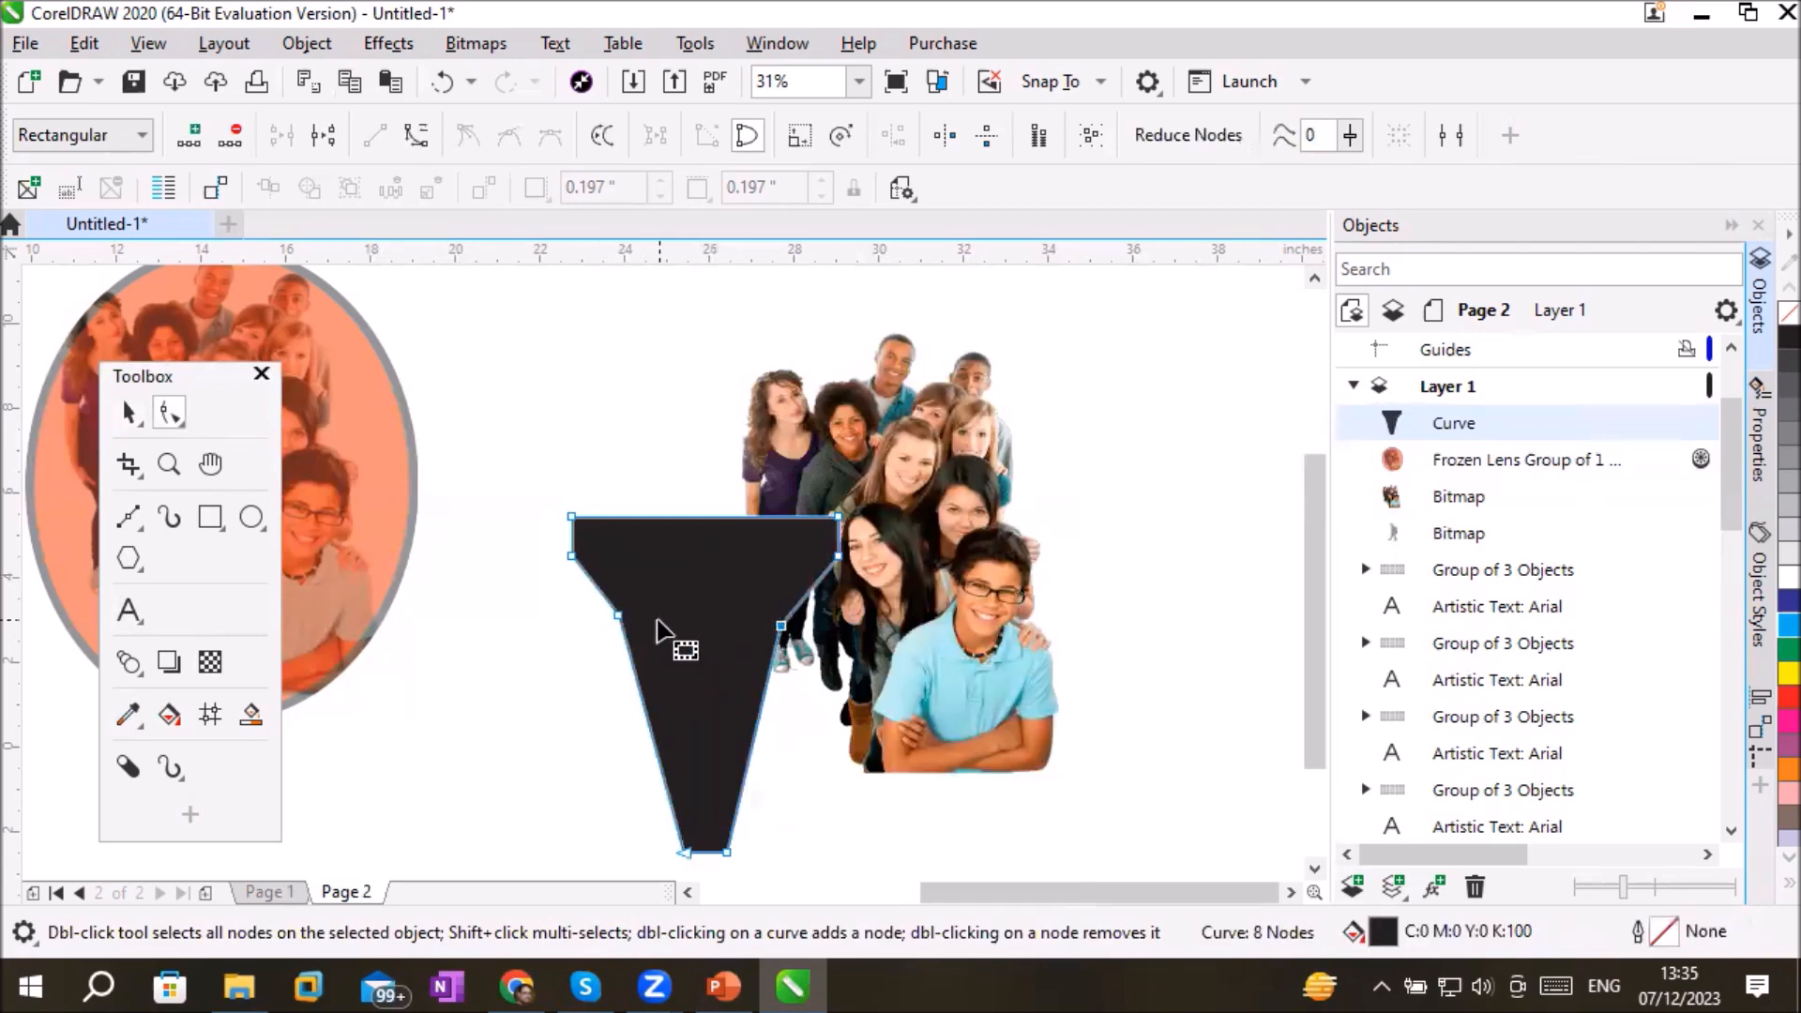
left_click_drag(619, 616, 695, 684)
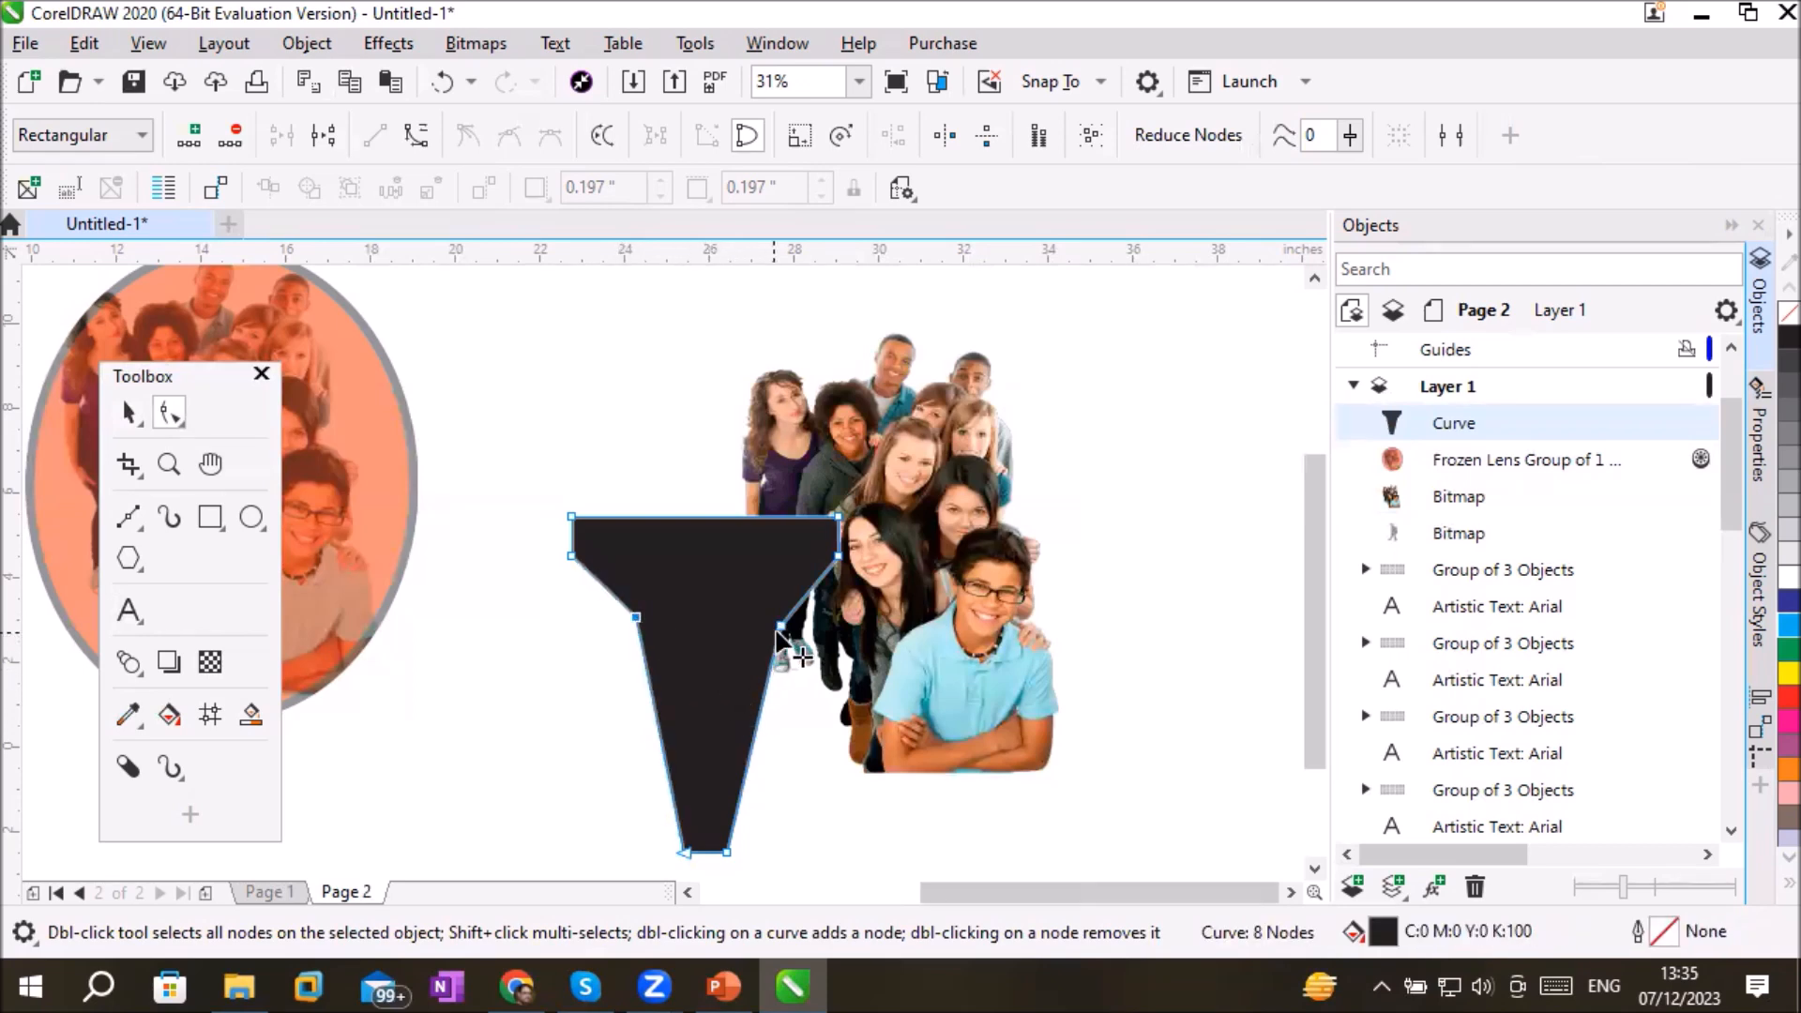
left_click_drag(779, 627, 933, 548)
left_click(122, 411)
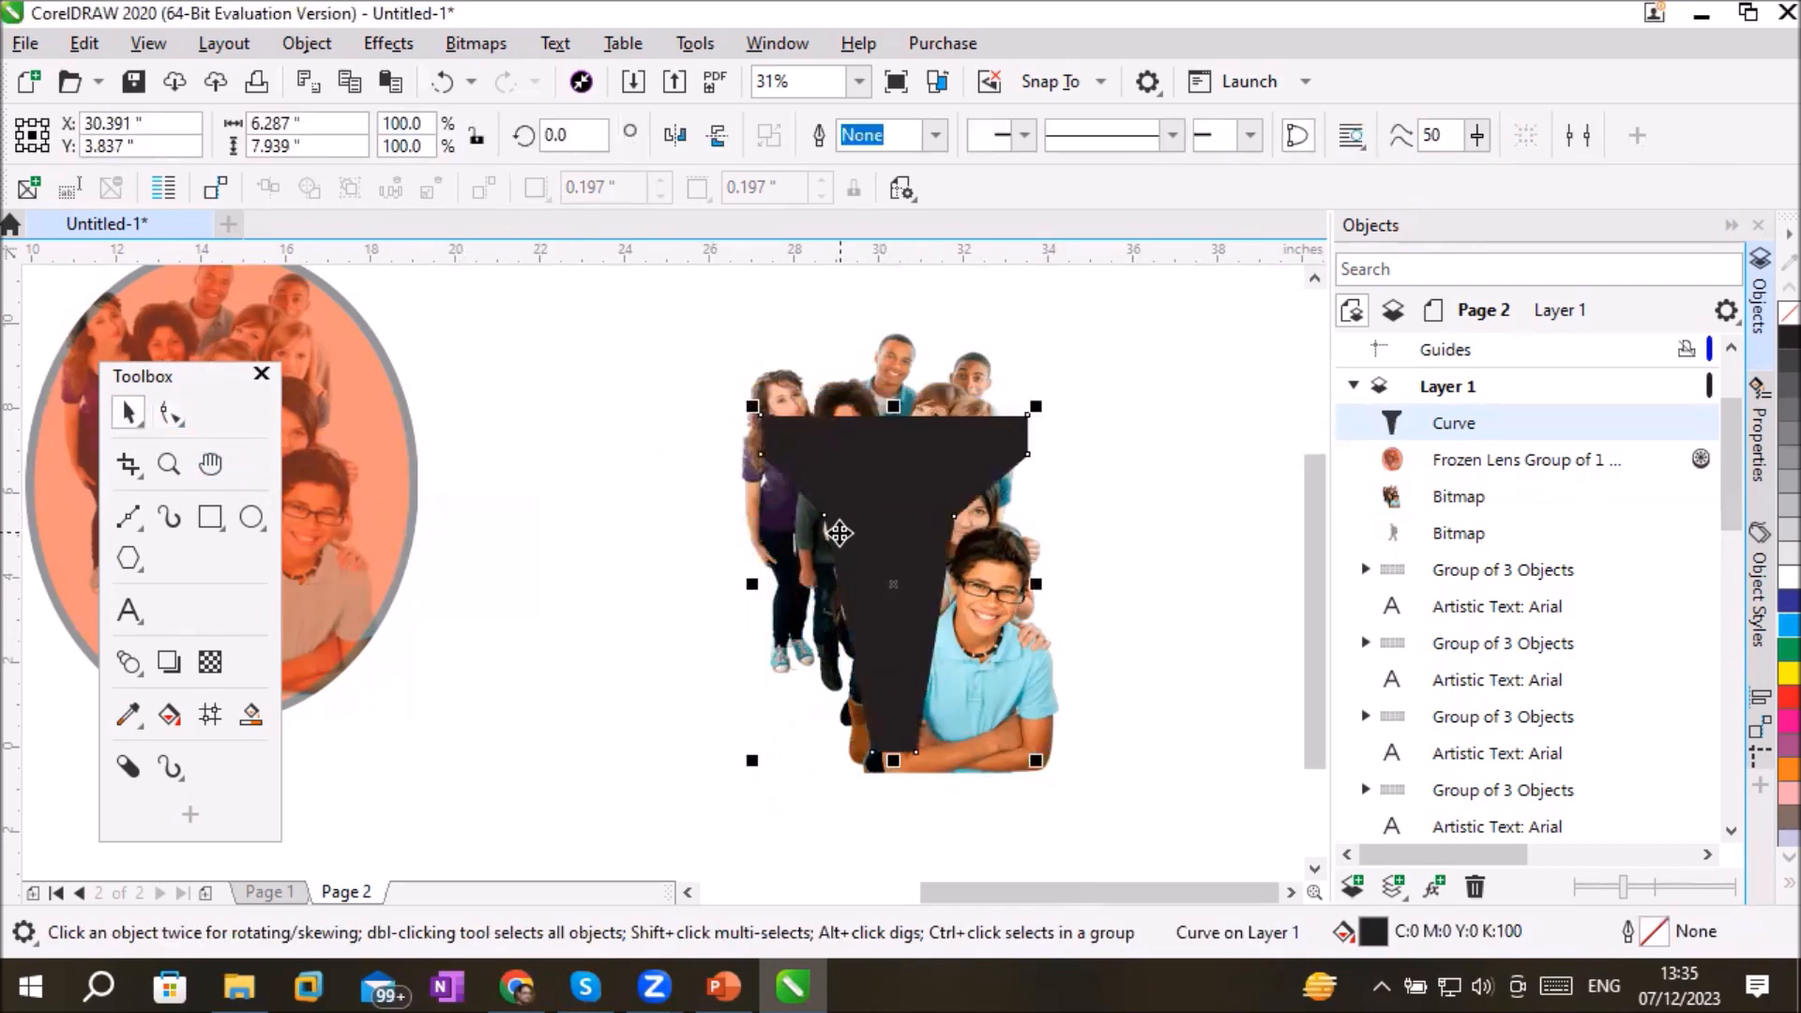
Step: Apply a uniform transparency of 38 to the funnel shape and fill it with red after trying blue
left_click(204, 663)
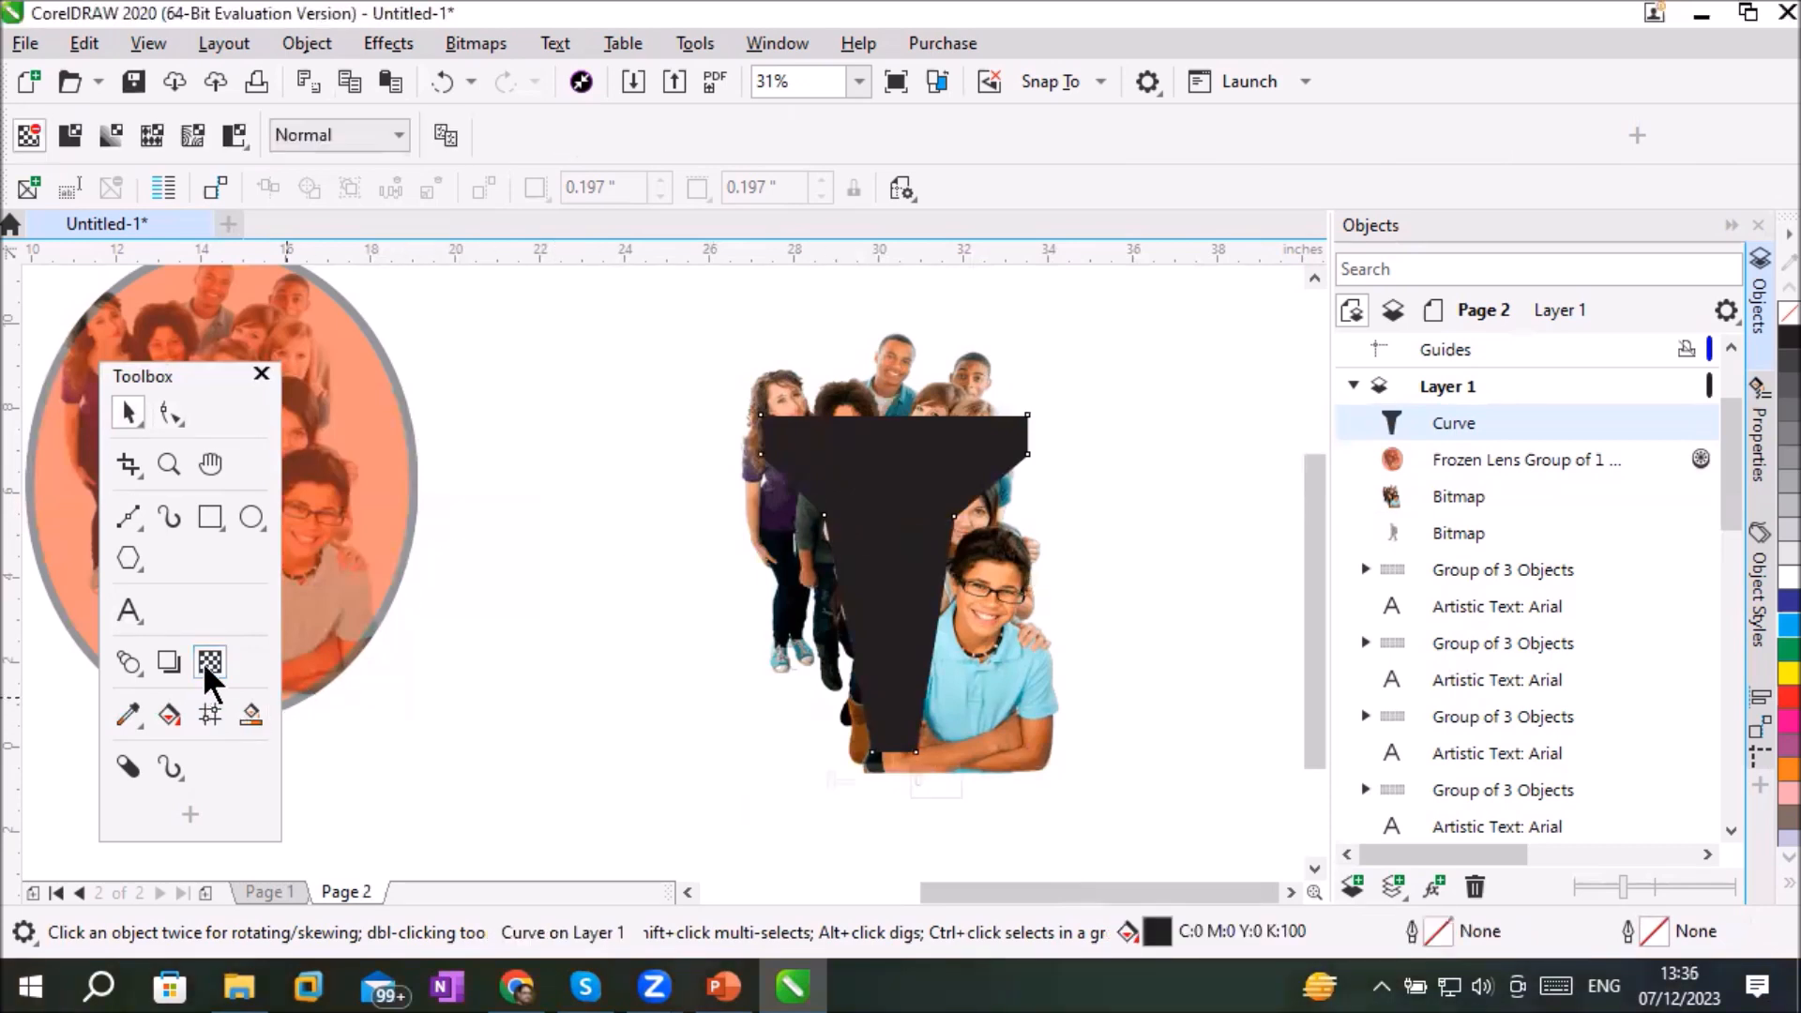
left_click(75, 135)
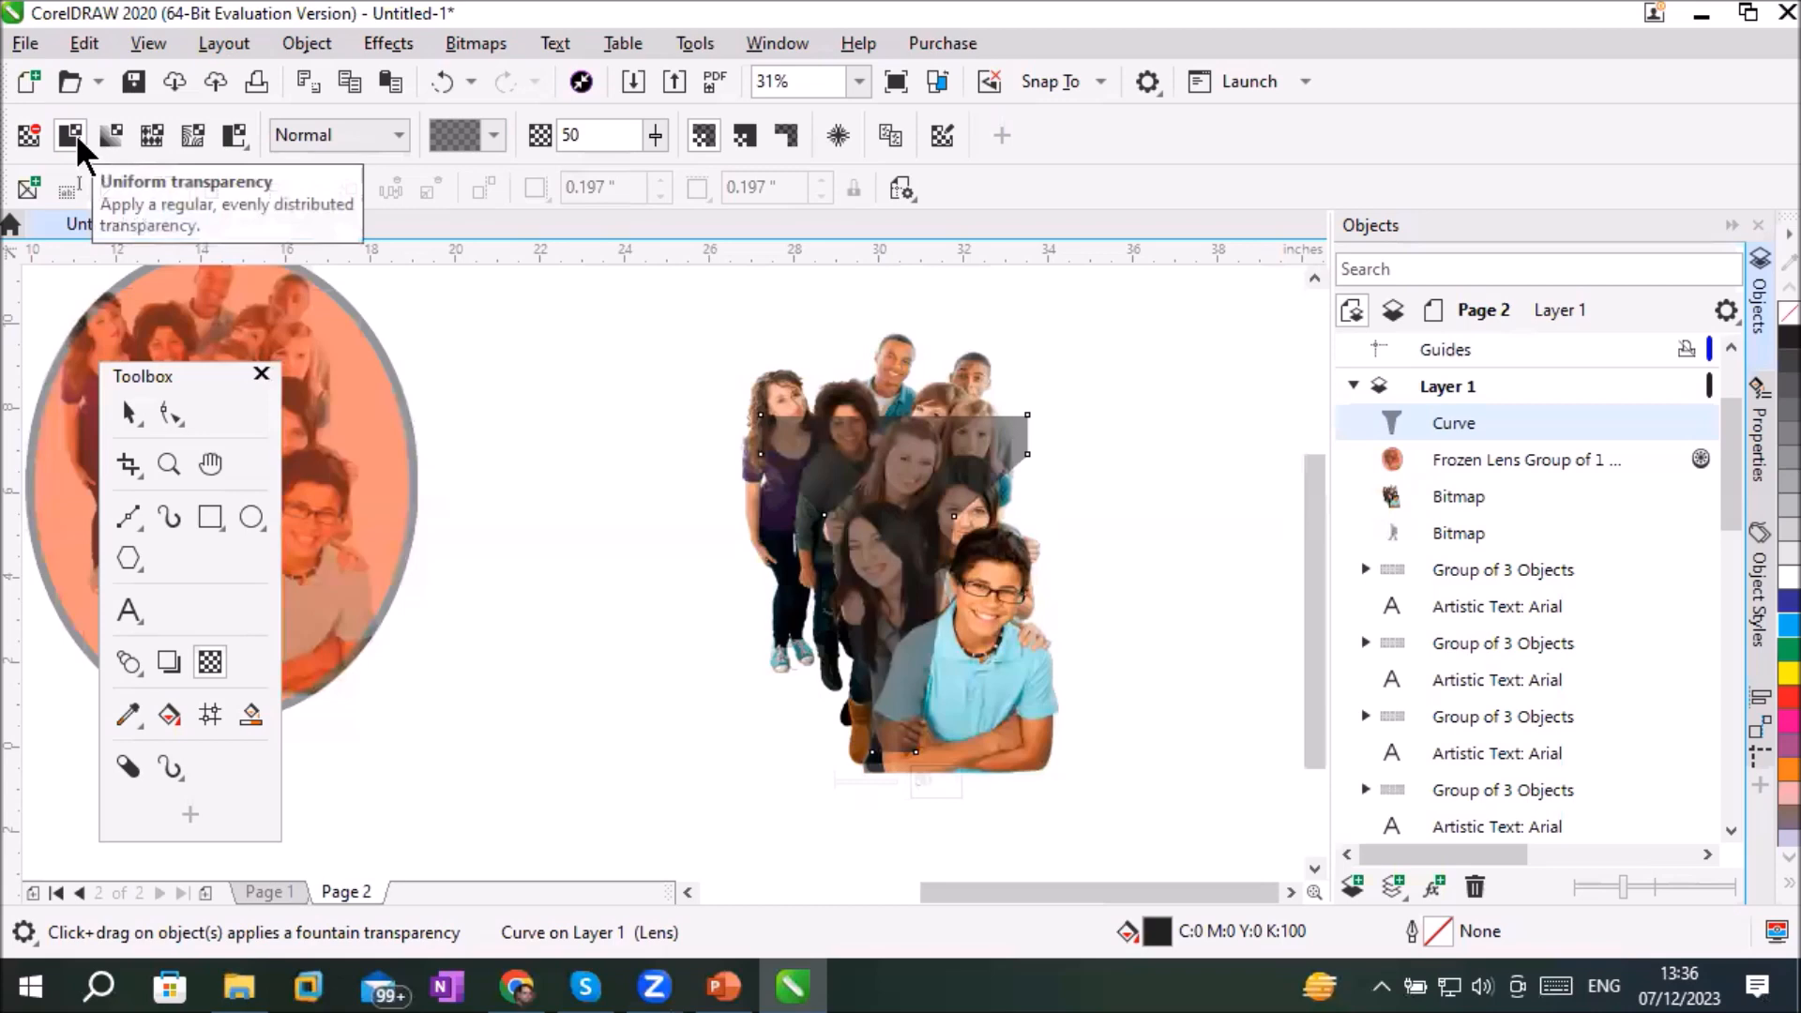
left_click(656, 135)
left_click_drag(656, 167, 662, 167)
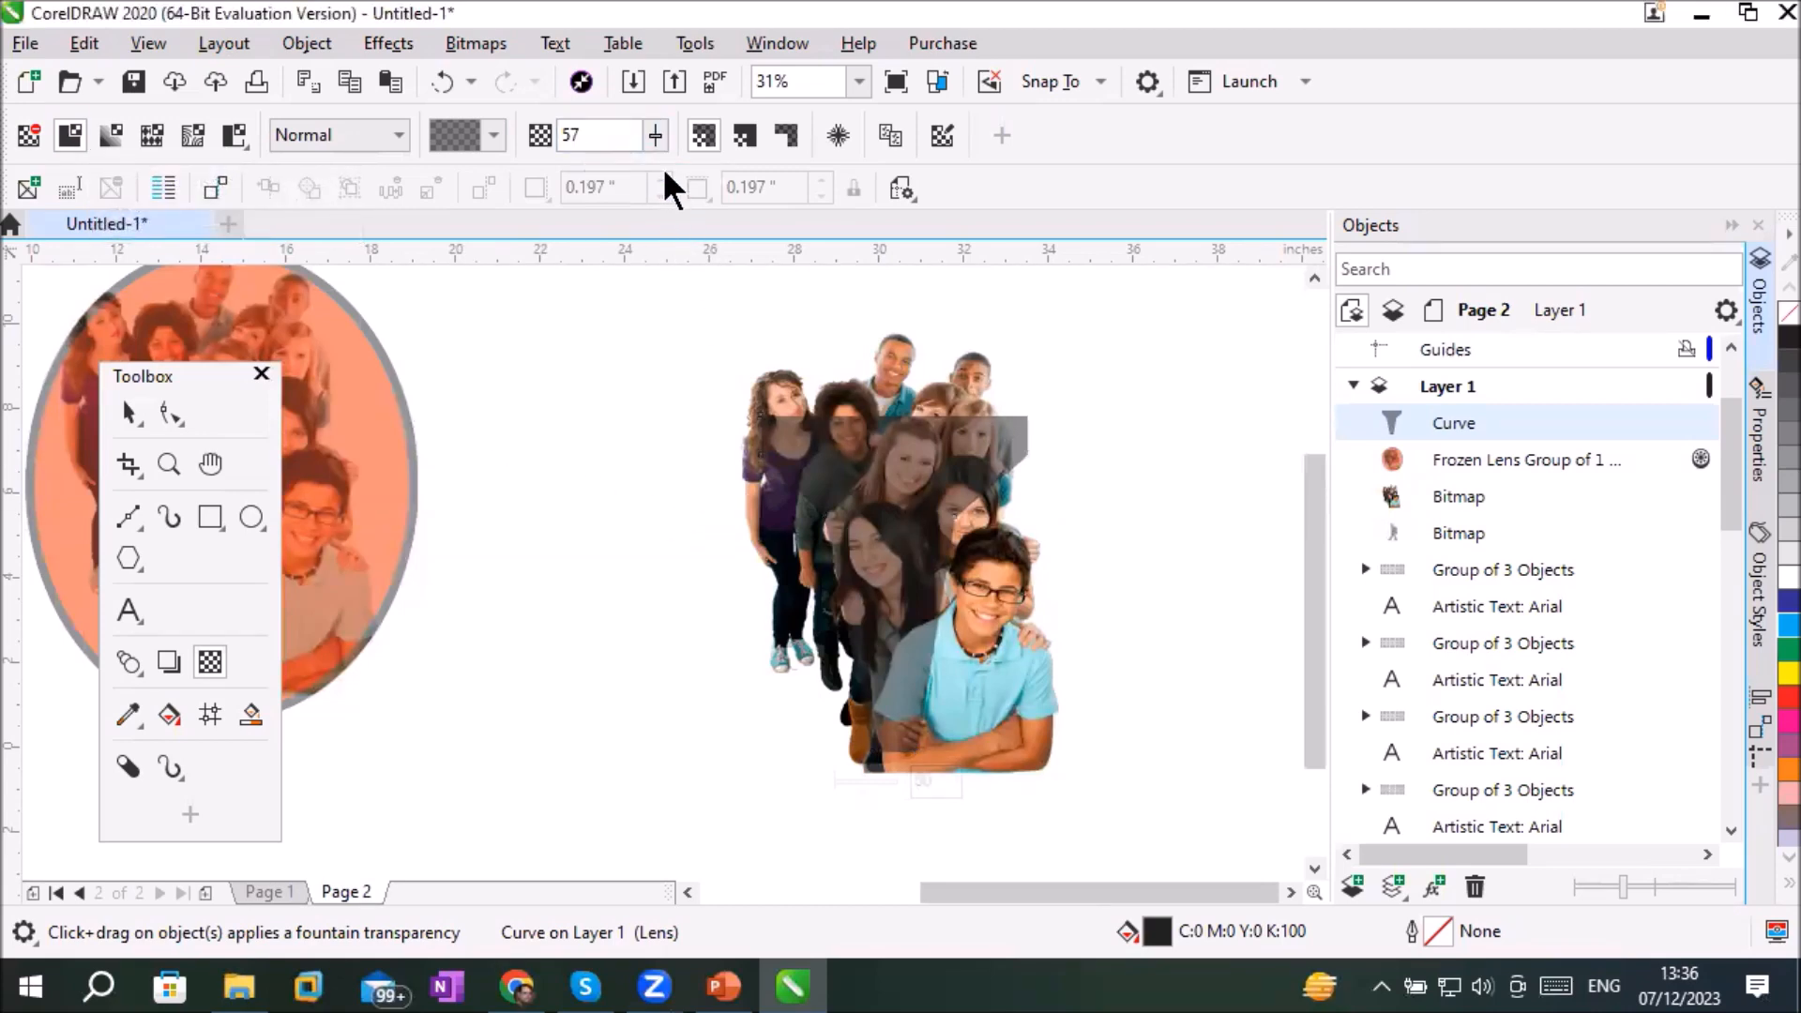
left_click(656, 135)
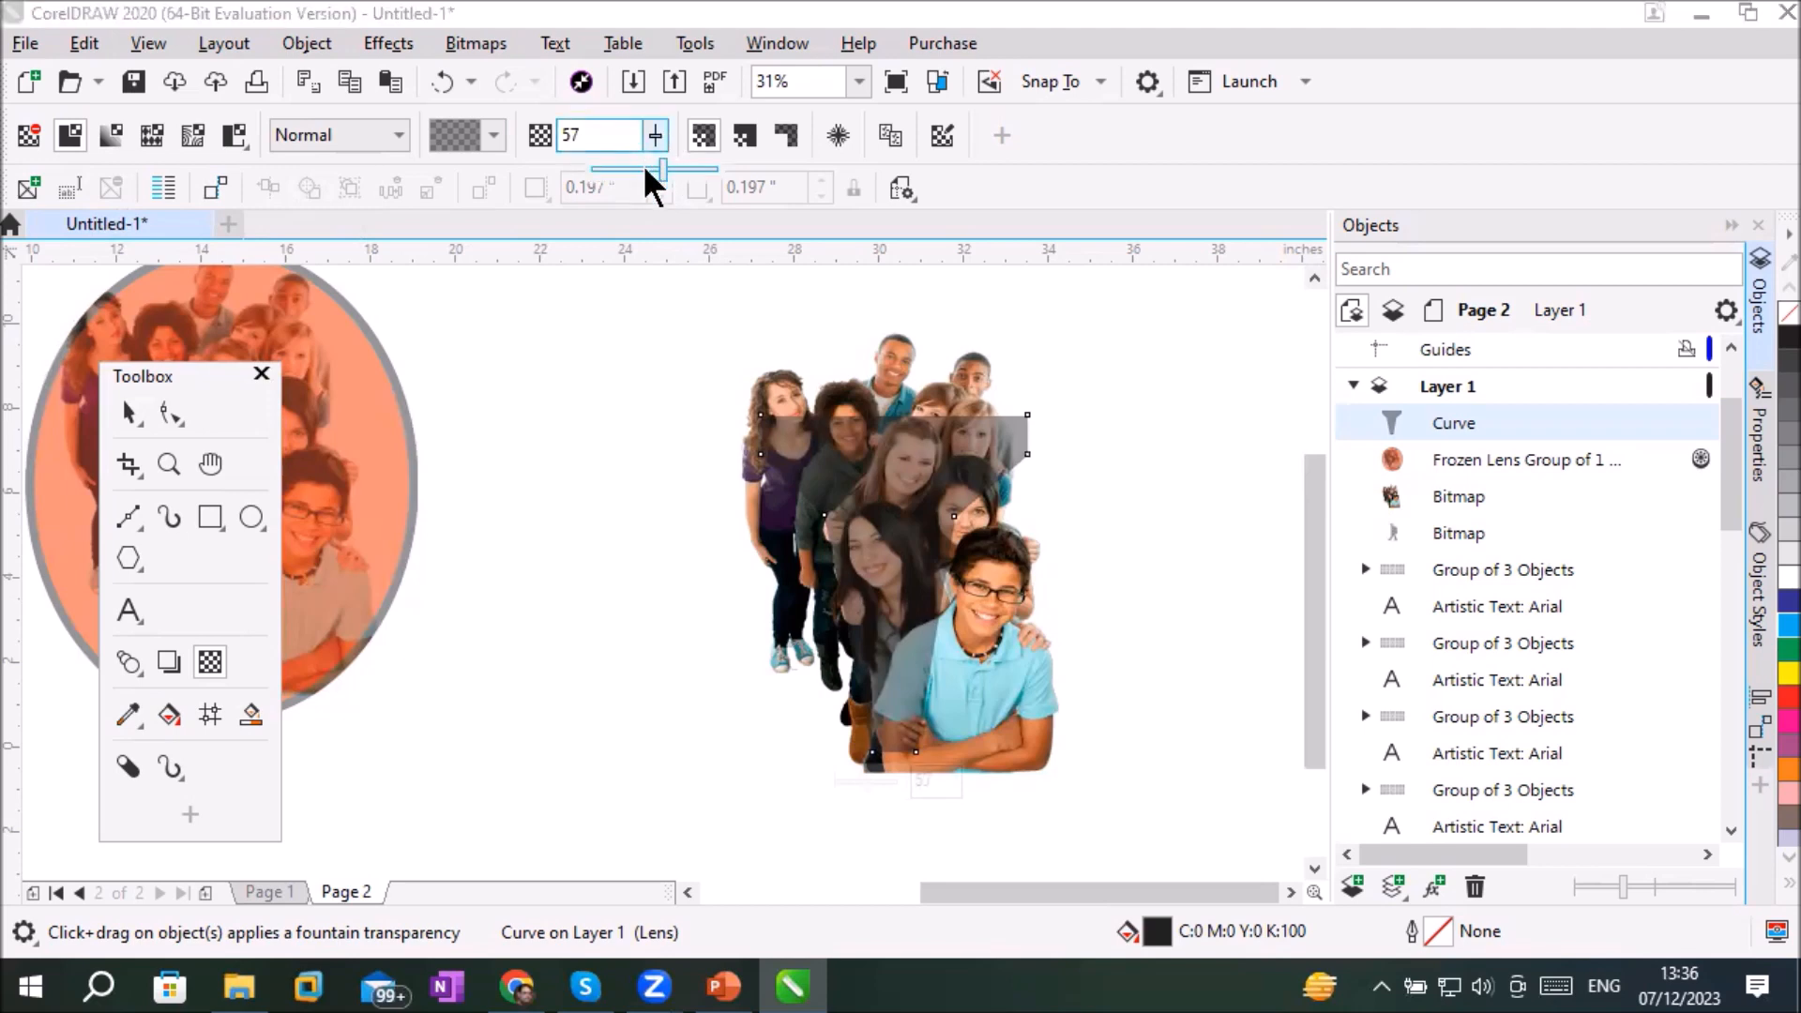
left_click_drag(656, 165, 638, 165)
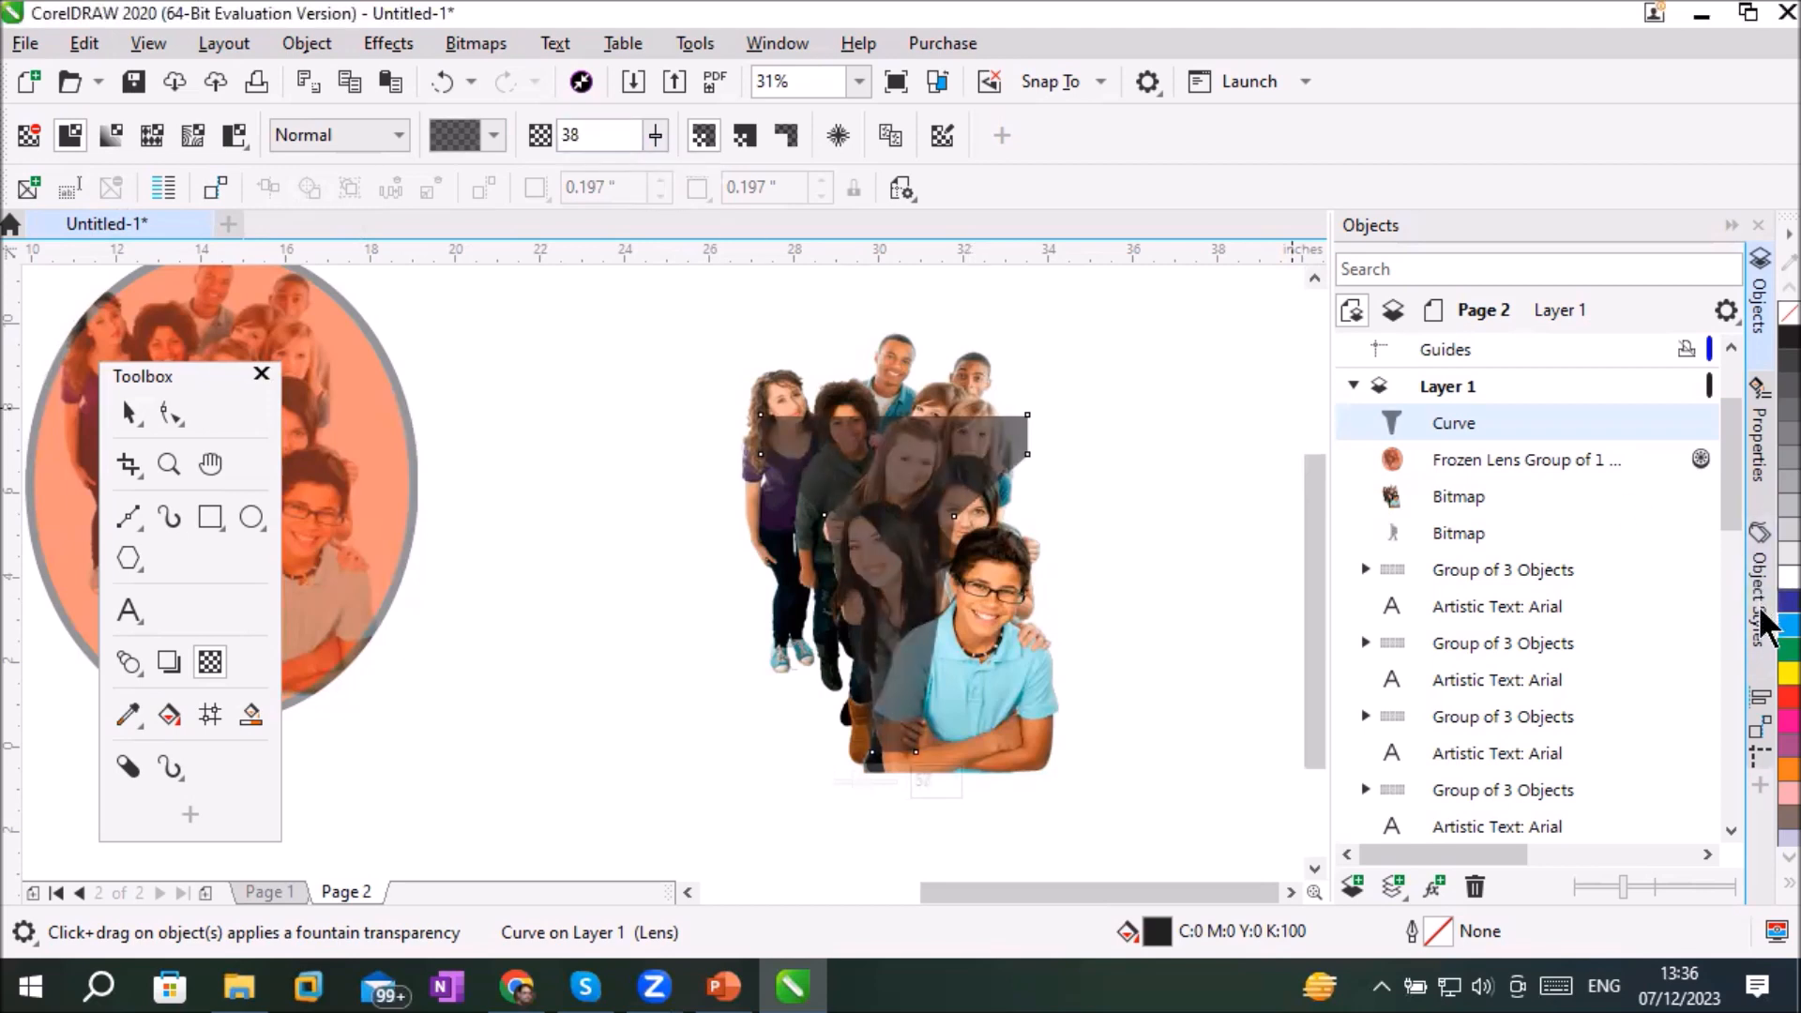
left_click(1788, 600)
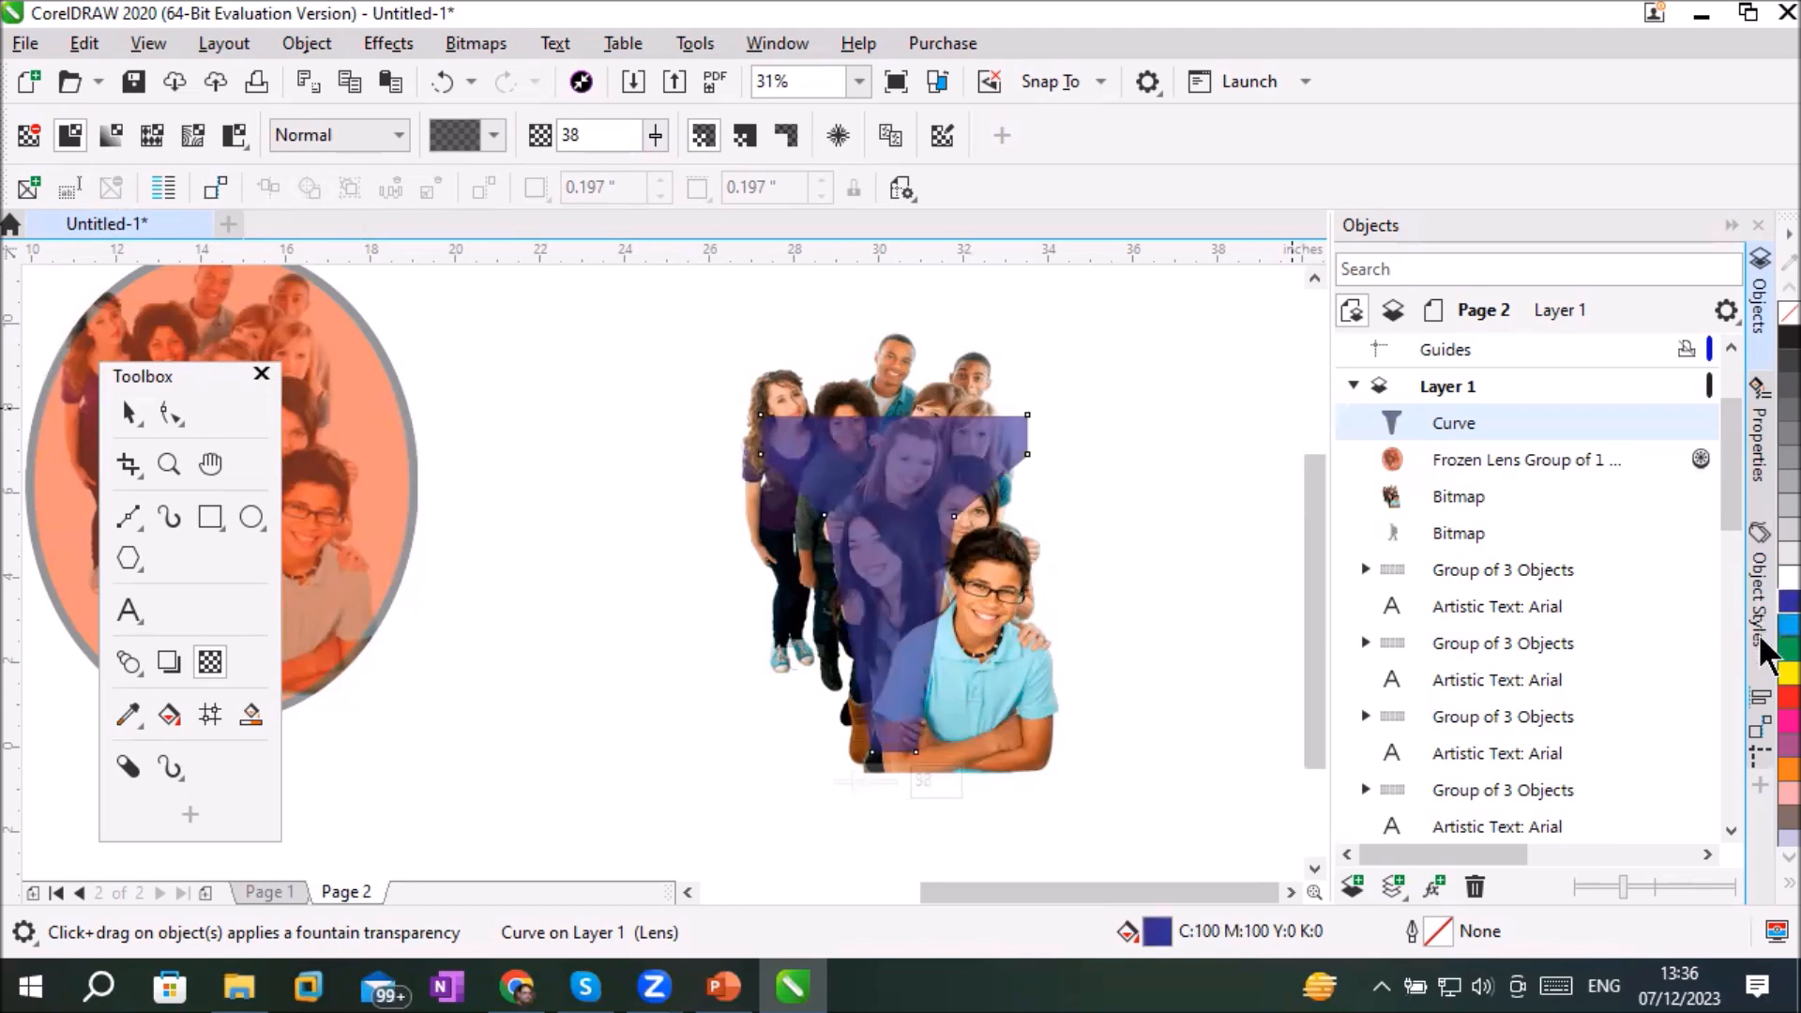
left_click(1787, 697)
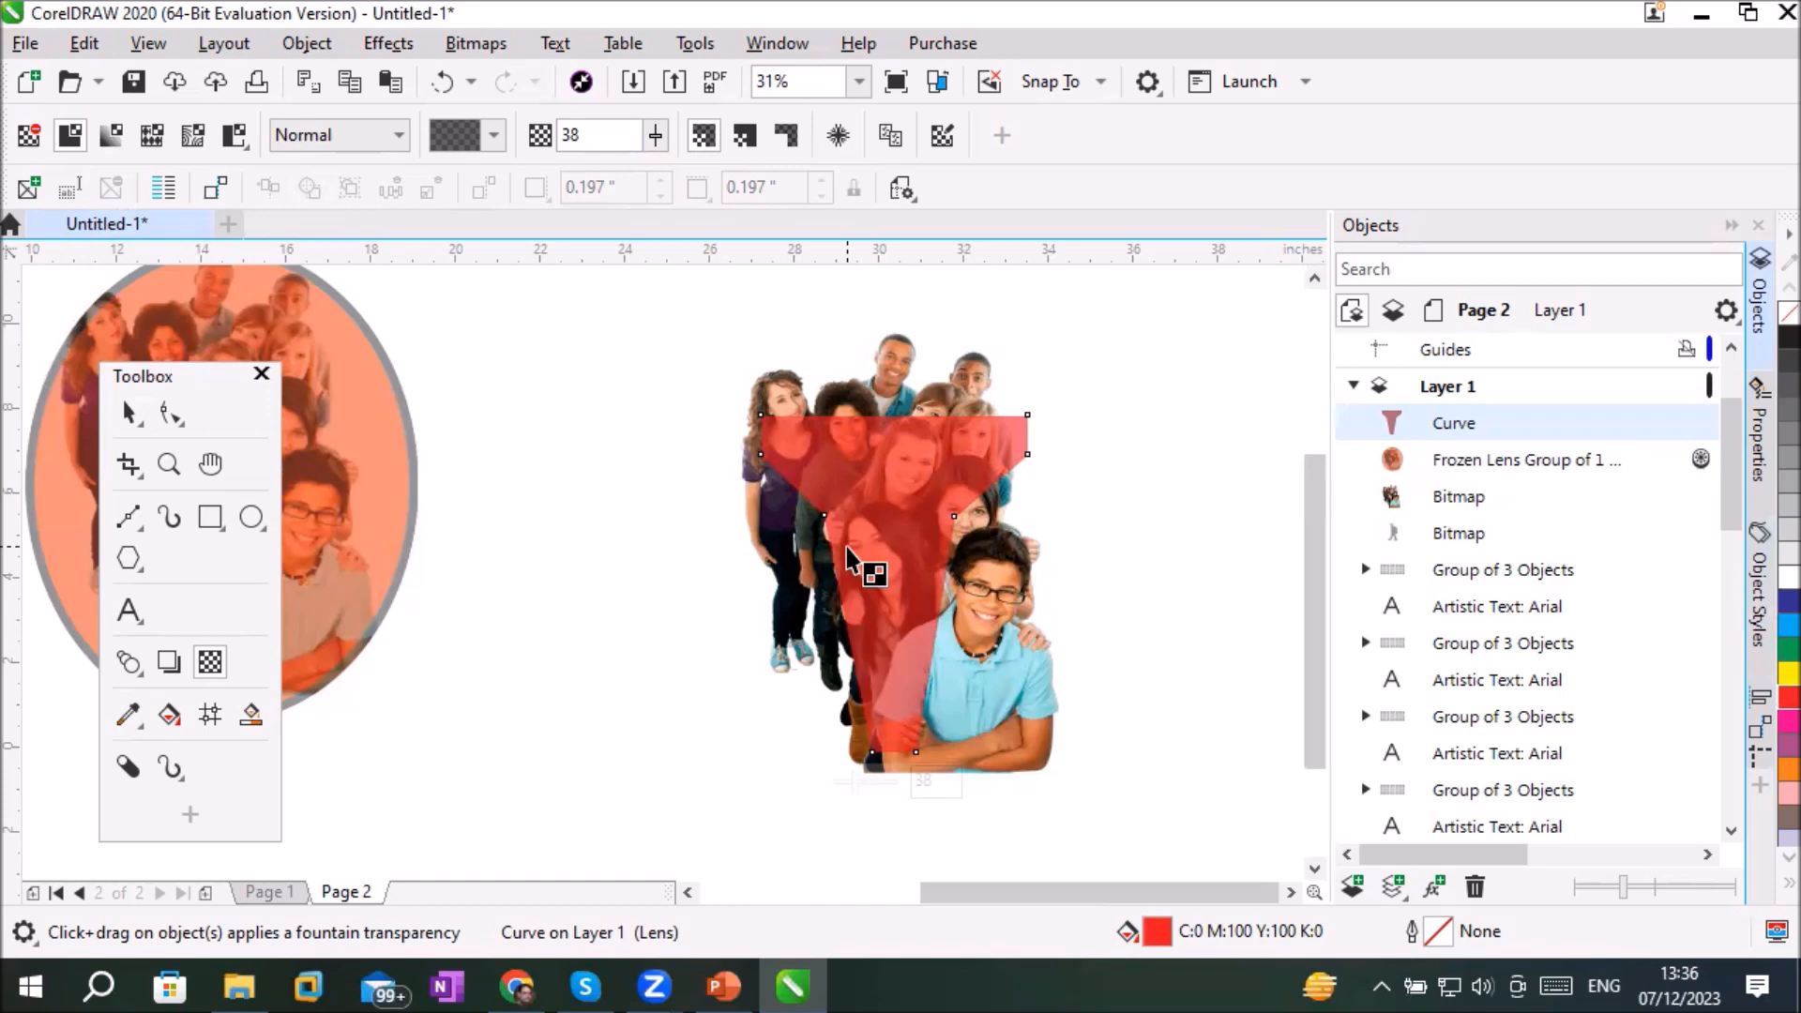
Step: Freeze the red shape's transparency, move the shape left off the photo, and inspect the captured image up close
left_click(839, 136)
left_click(128, 413)
left_click_drag(721, 525, 565, 528)
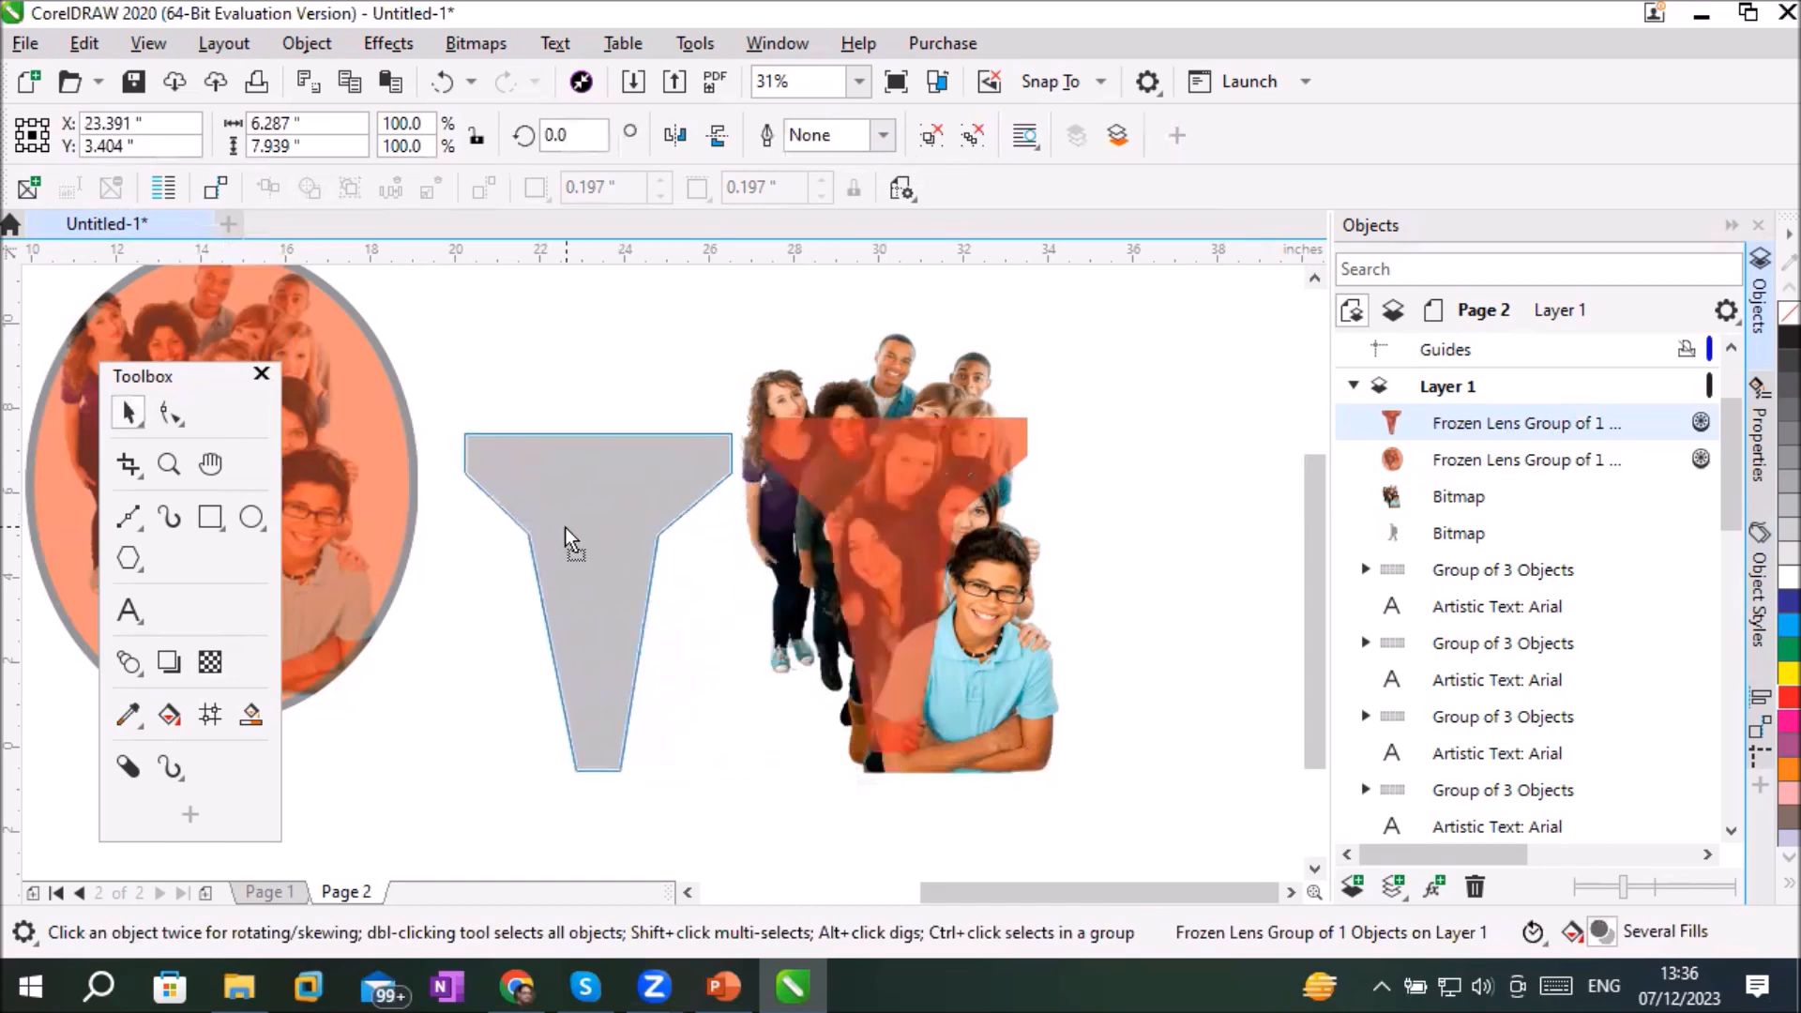
scroll(656, 522, "up", 4)
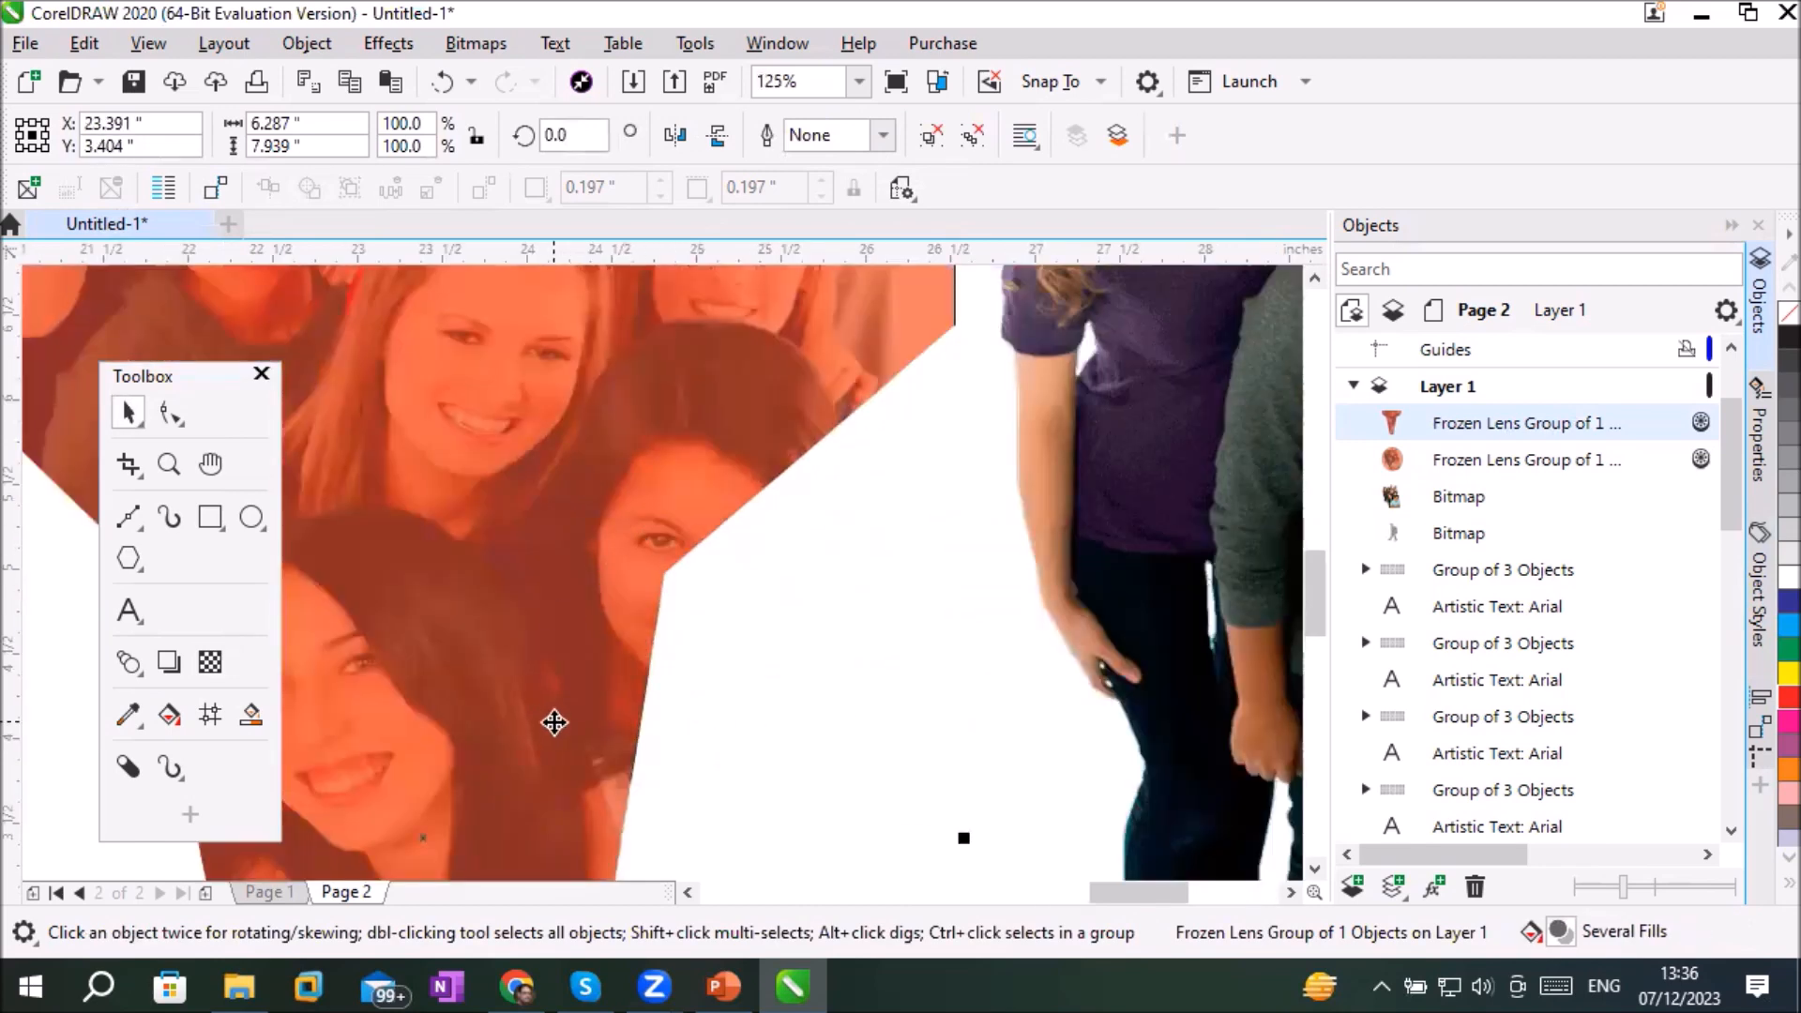
scroll(574, 715, "down", 2)
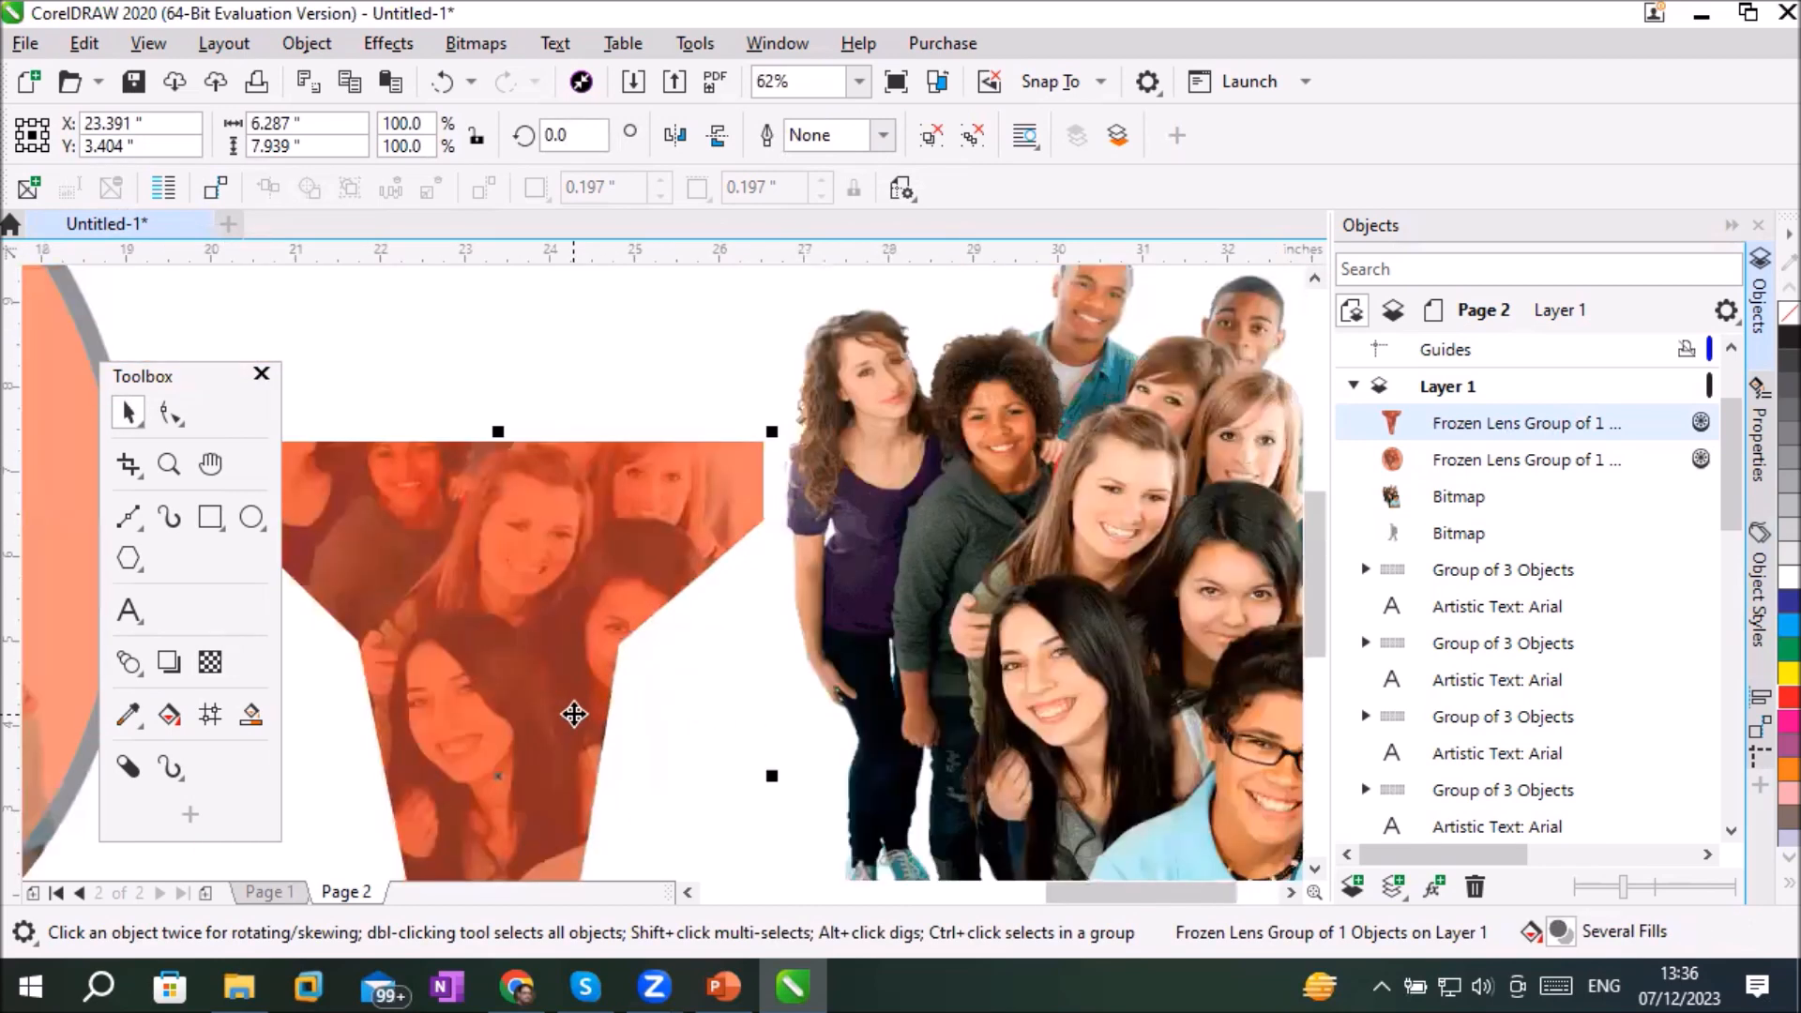
scroll(575, 715, "down", 1)
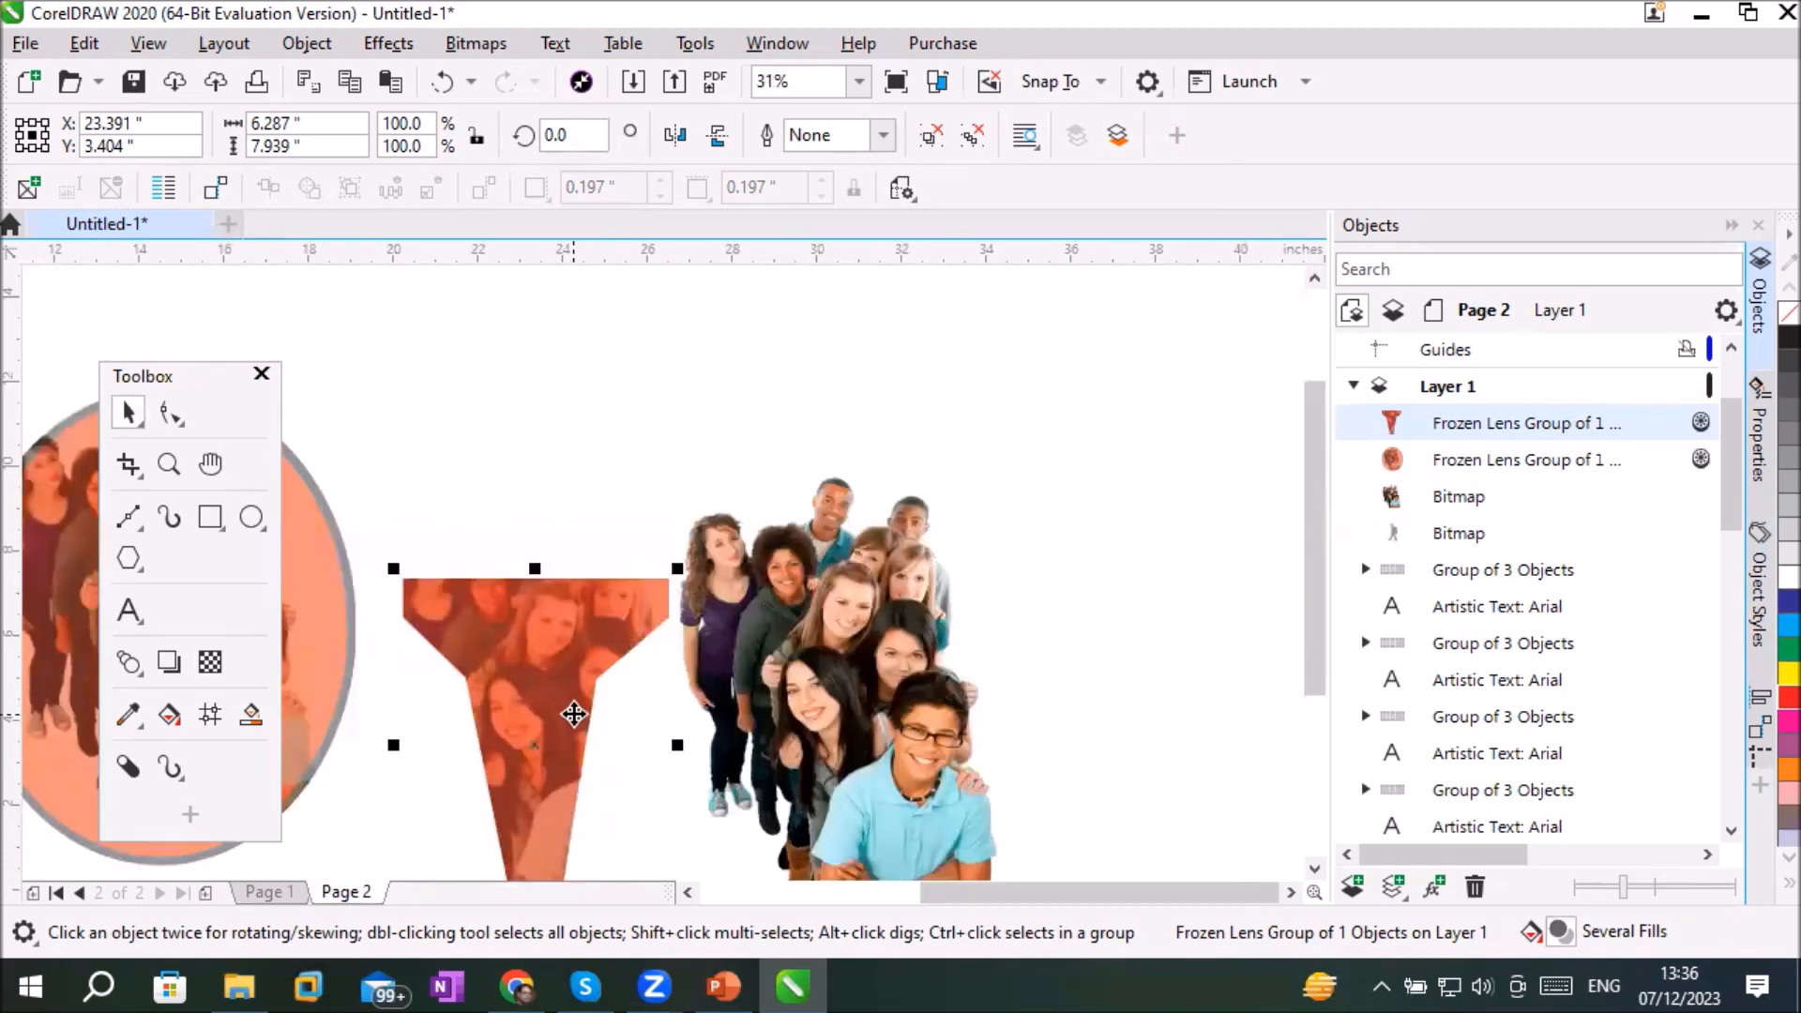
Step: Delete the frozen red shape and move the group photo up into the empty area
key("Delete")
left_click(878, 537)
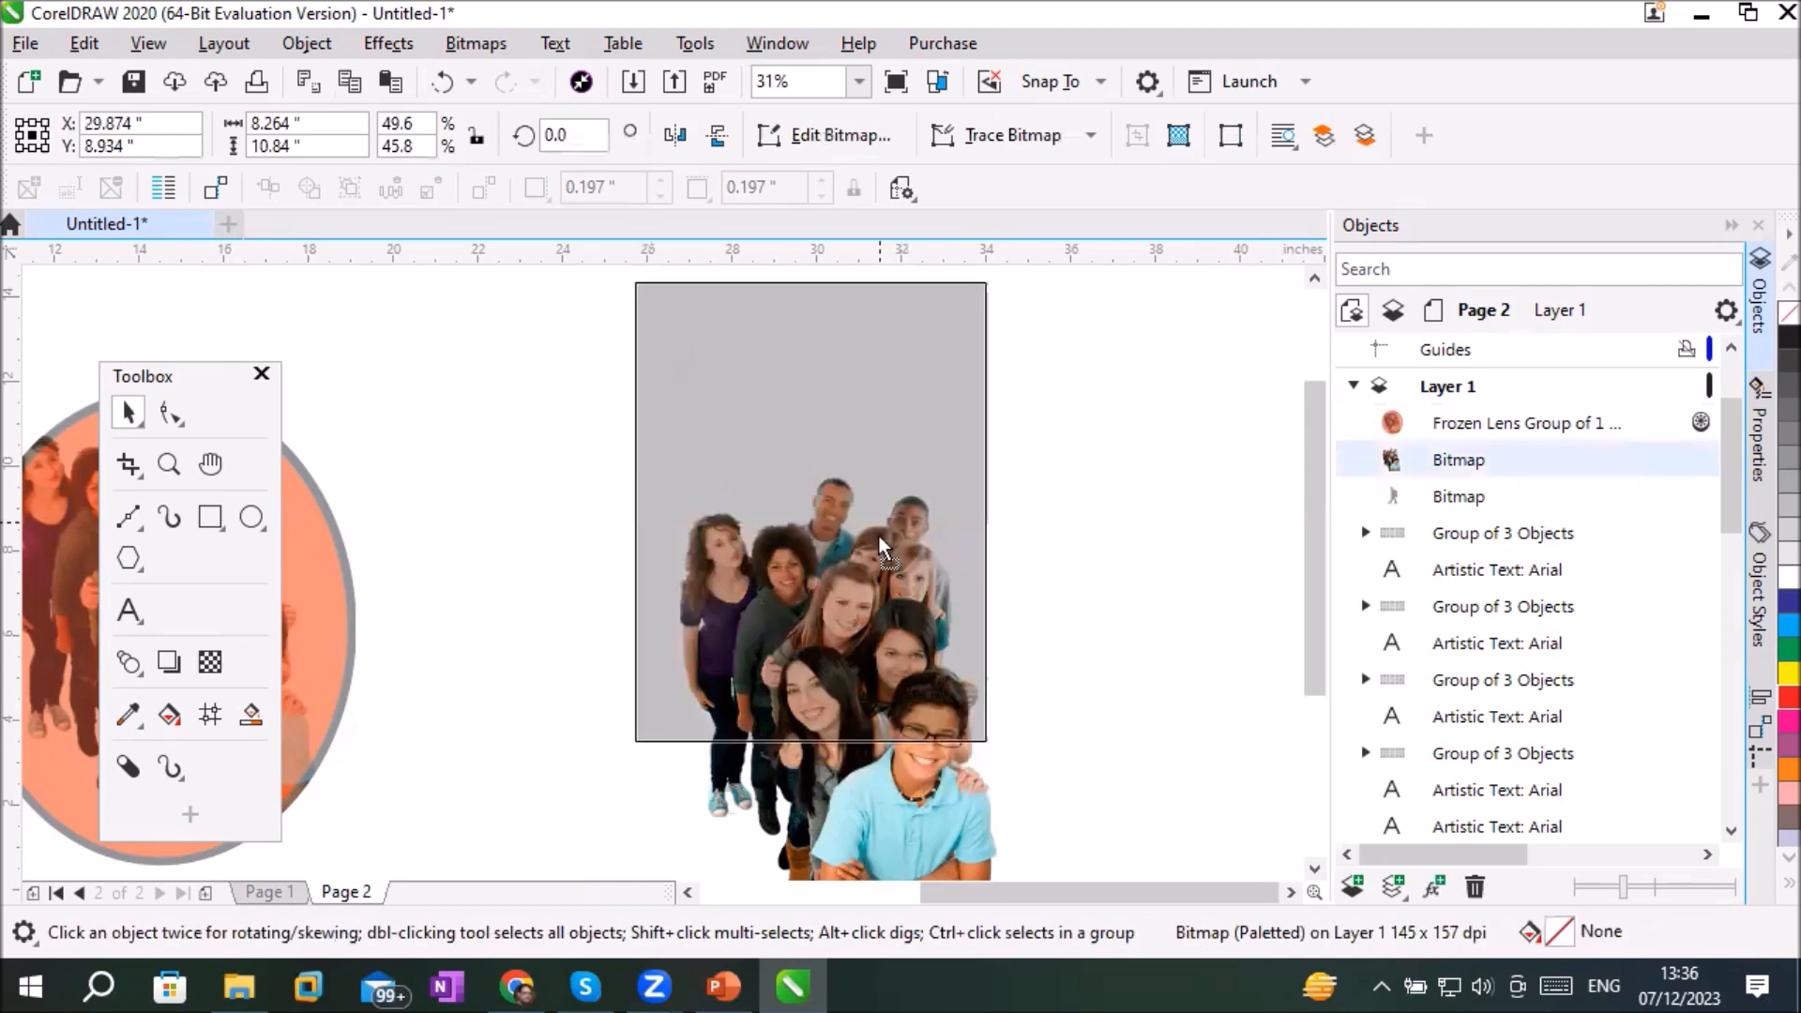
left_click_drag(878, 536, 875, 551)
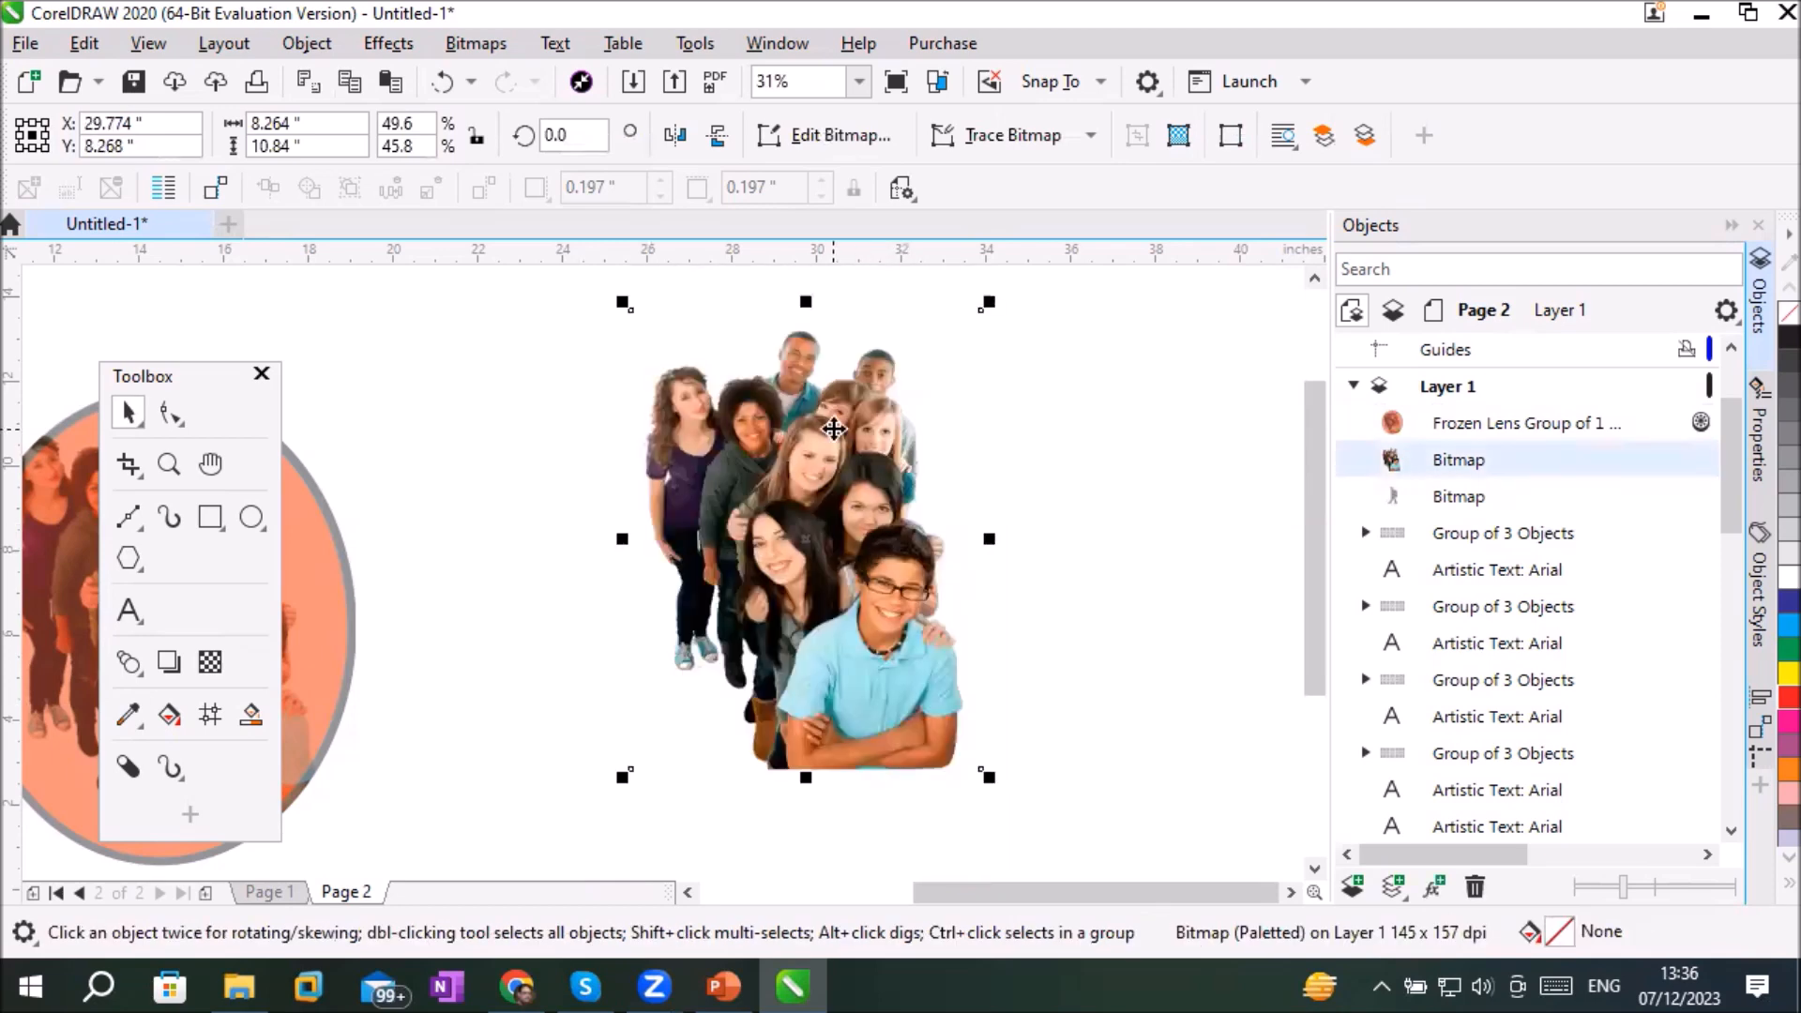
Step: Apply a linear fountain transparency to the group photo
left_click(208, 661)
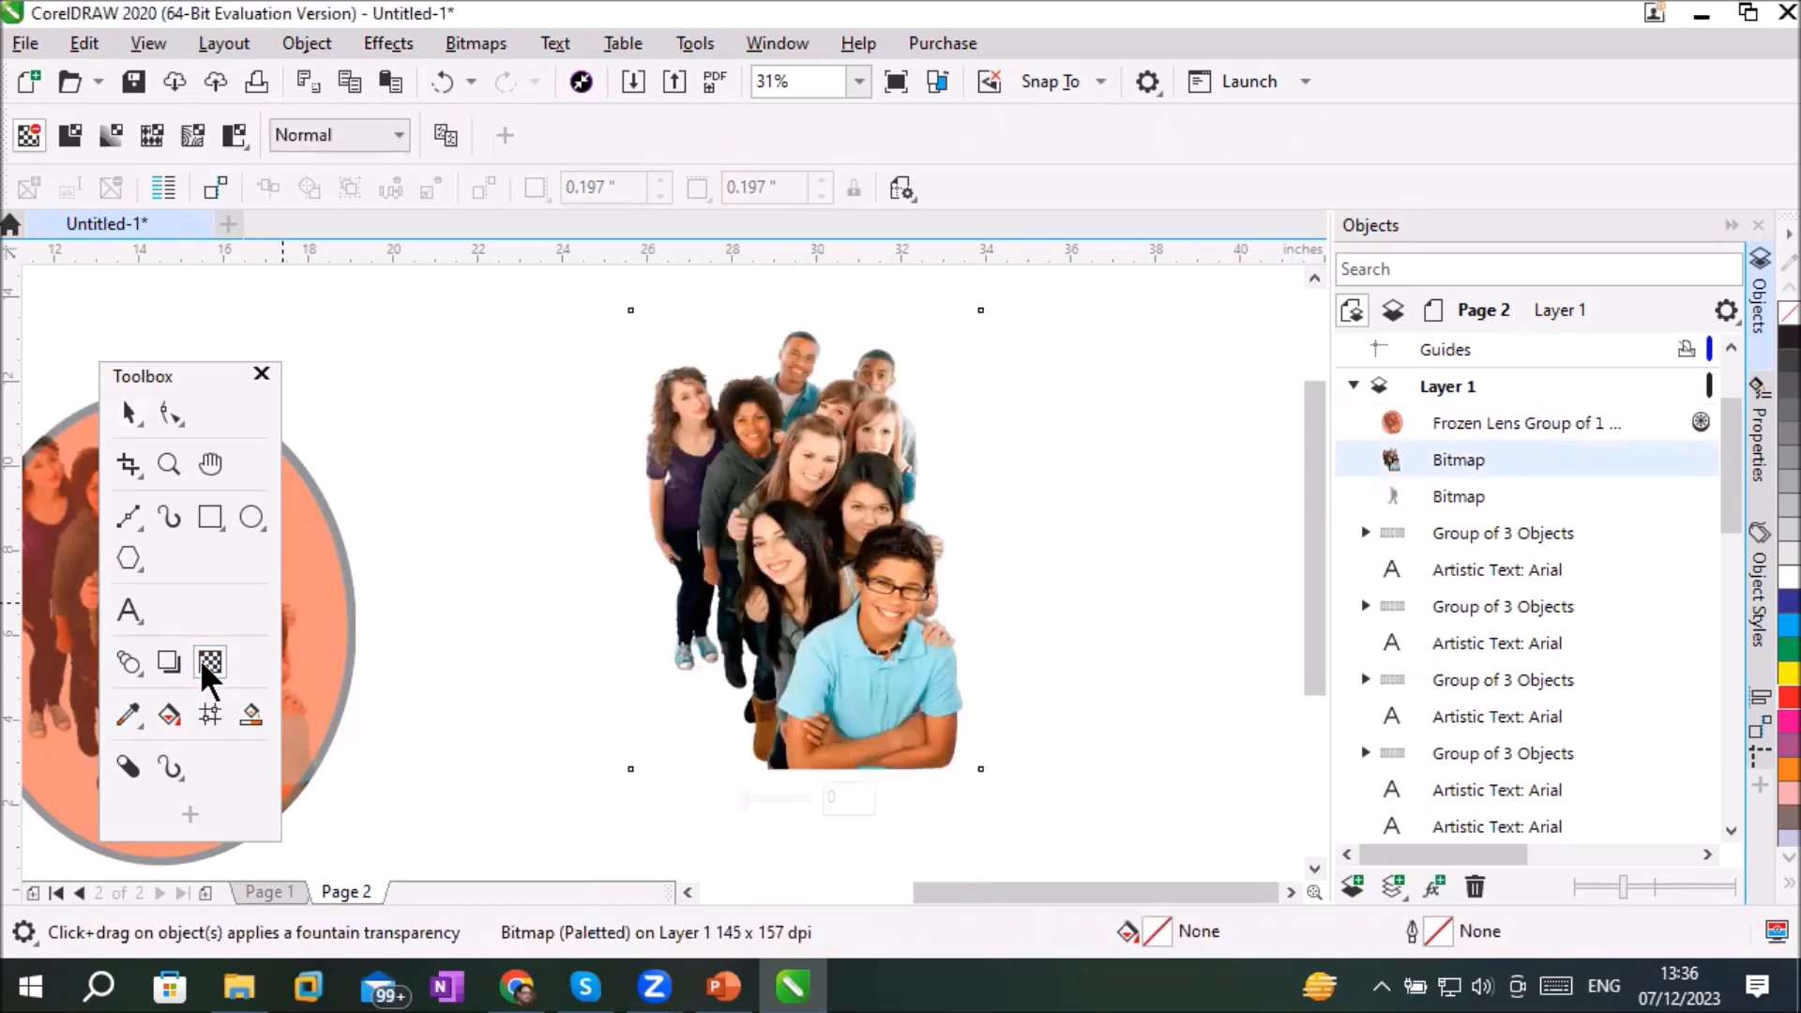
left_click(111, 135)
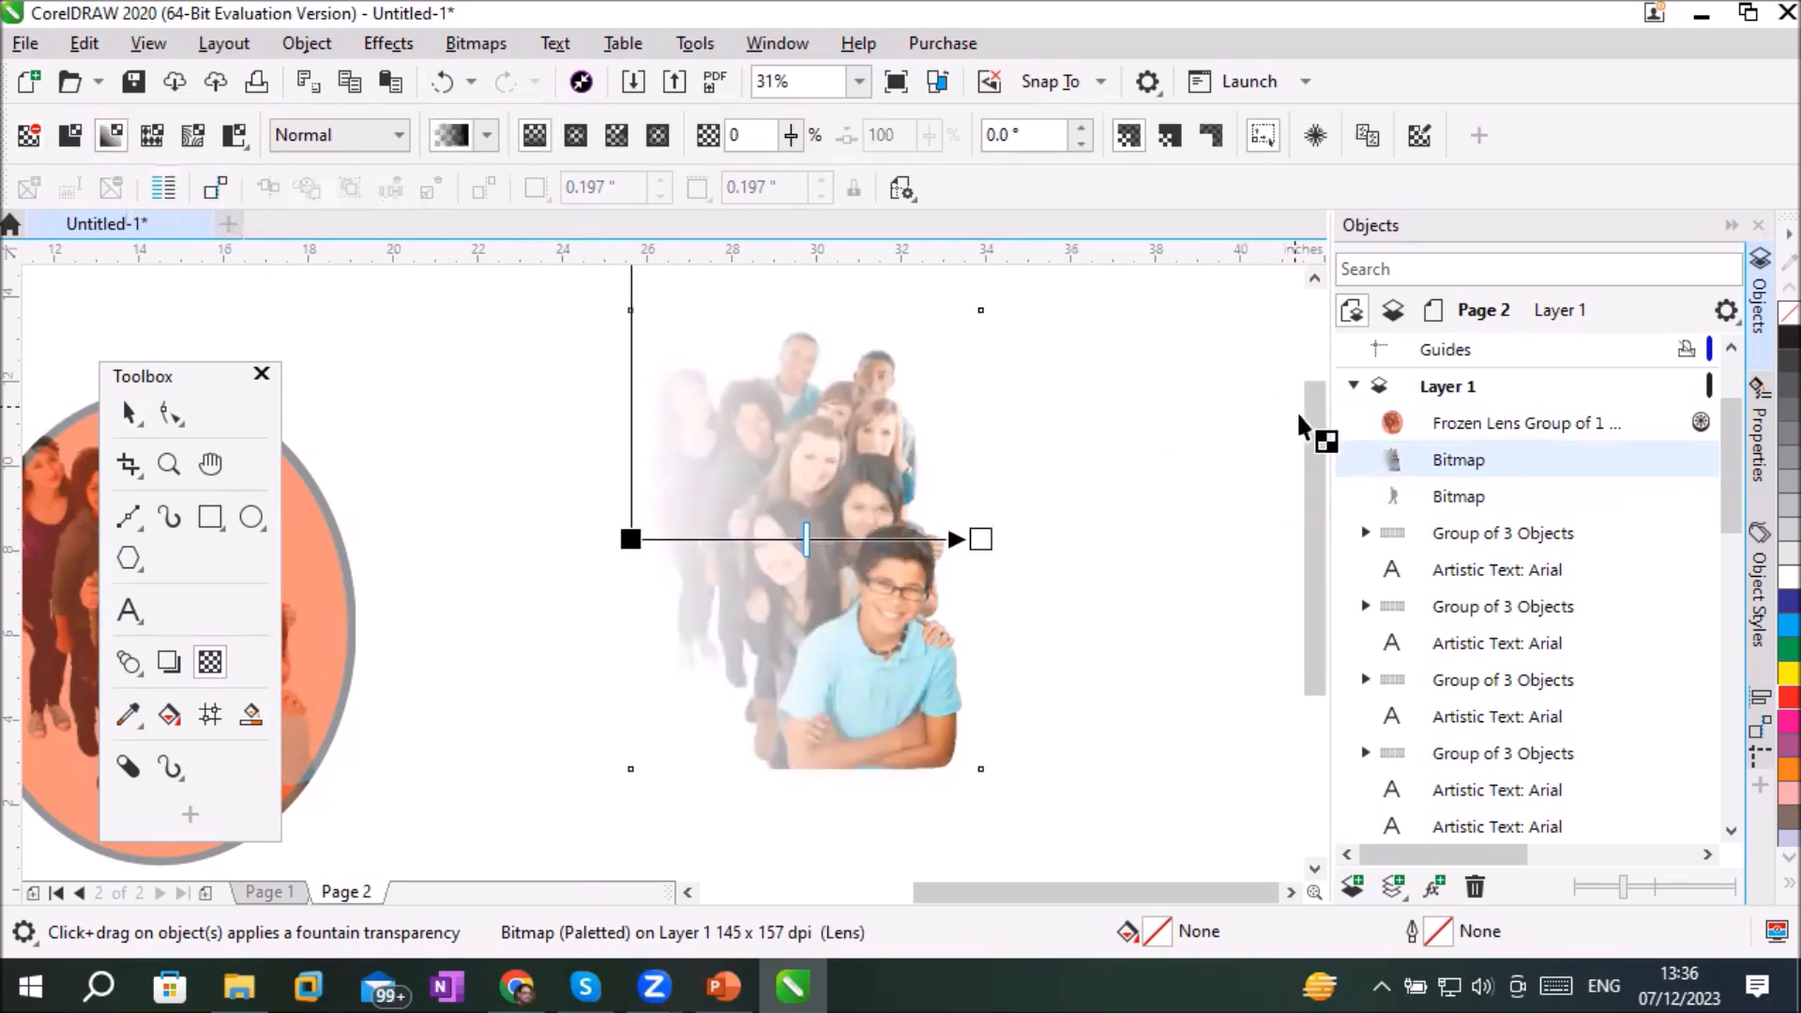
left_click_drag(1316, 424, 1330, 375)
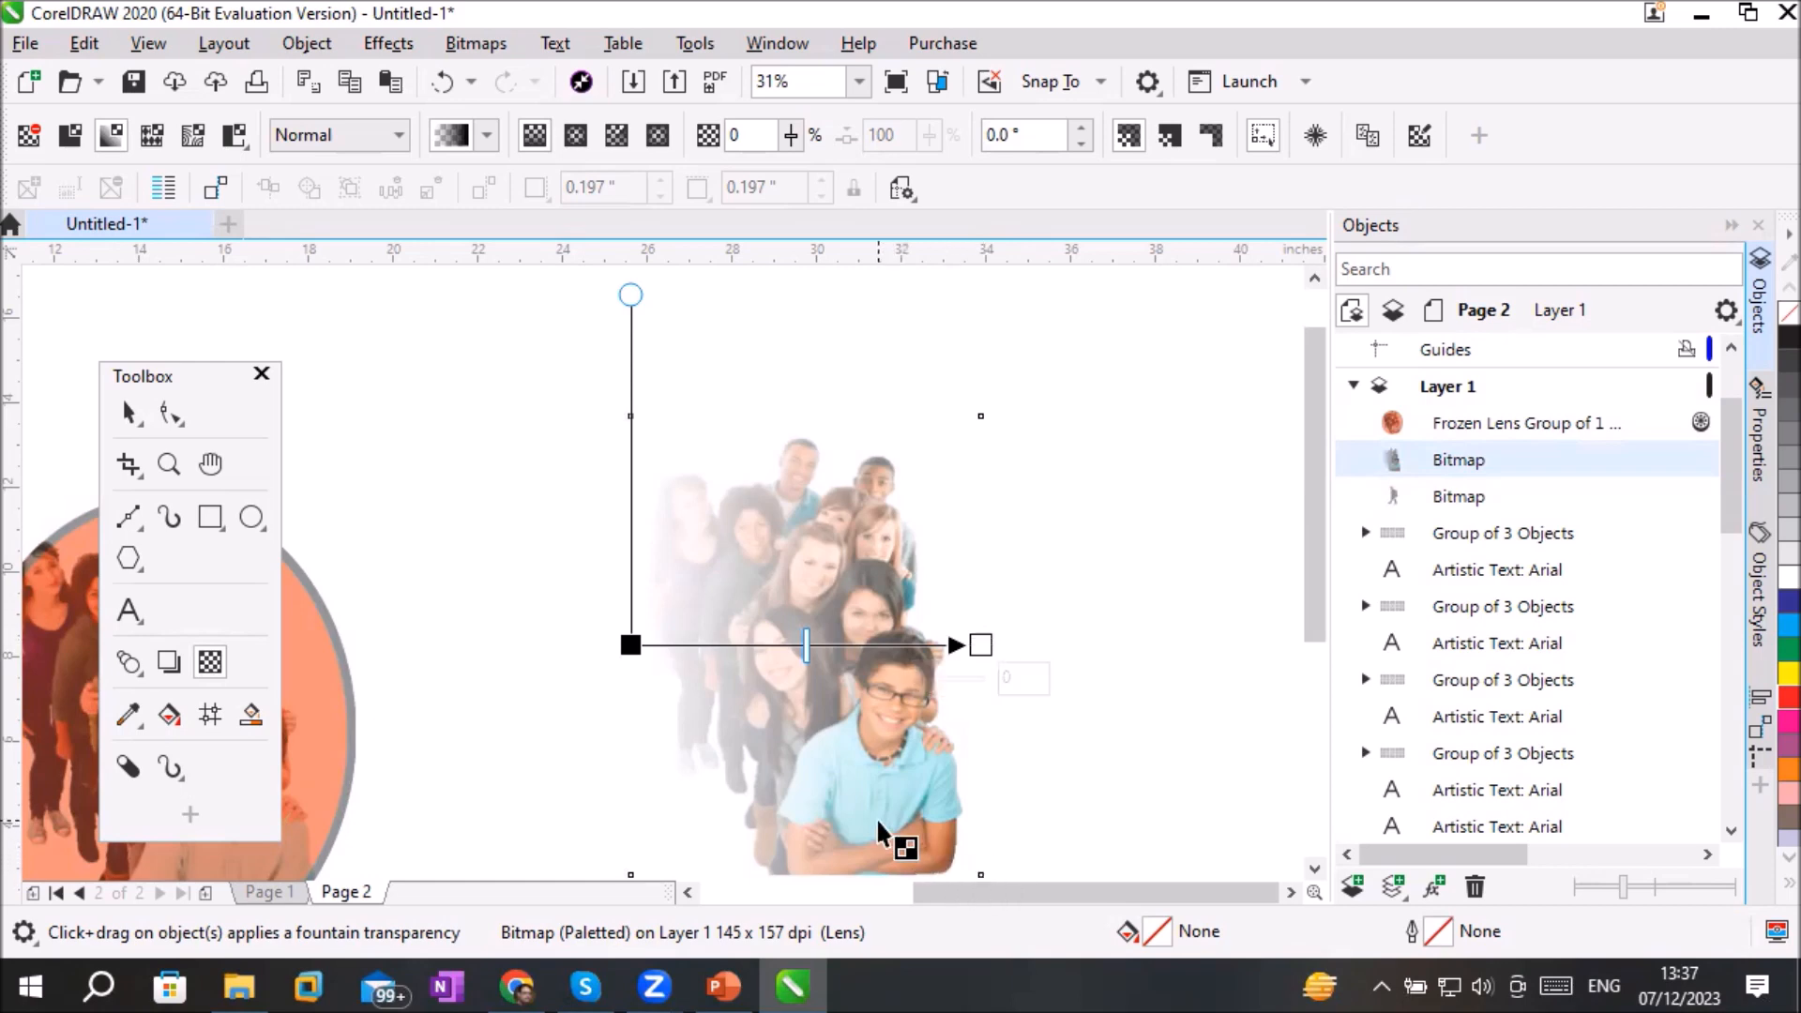
Step: Set the start node of the photo's fountain transparency to 0
scroll(617, 591, "up", 2)
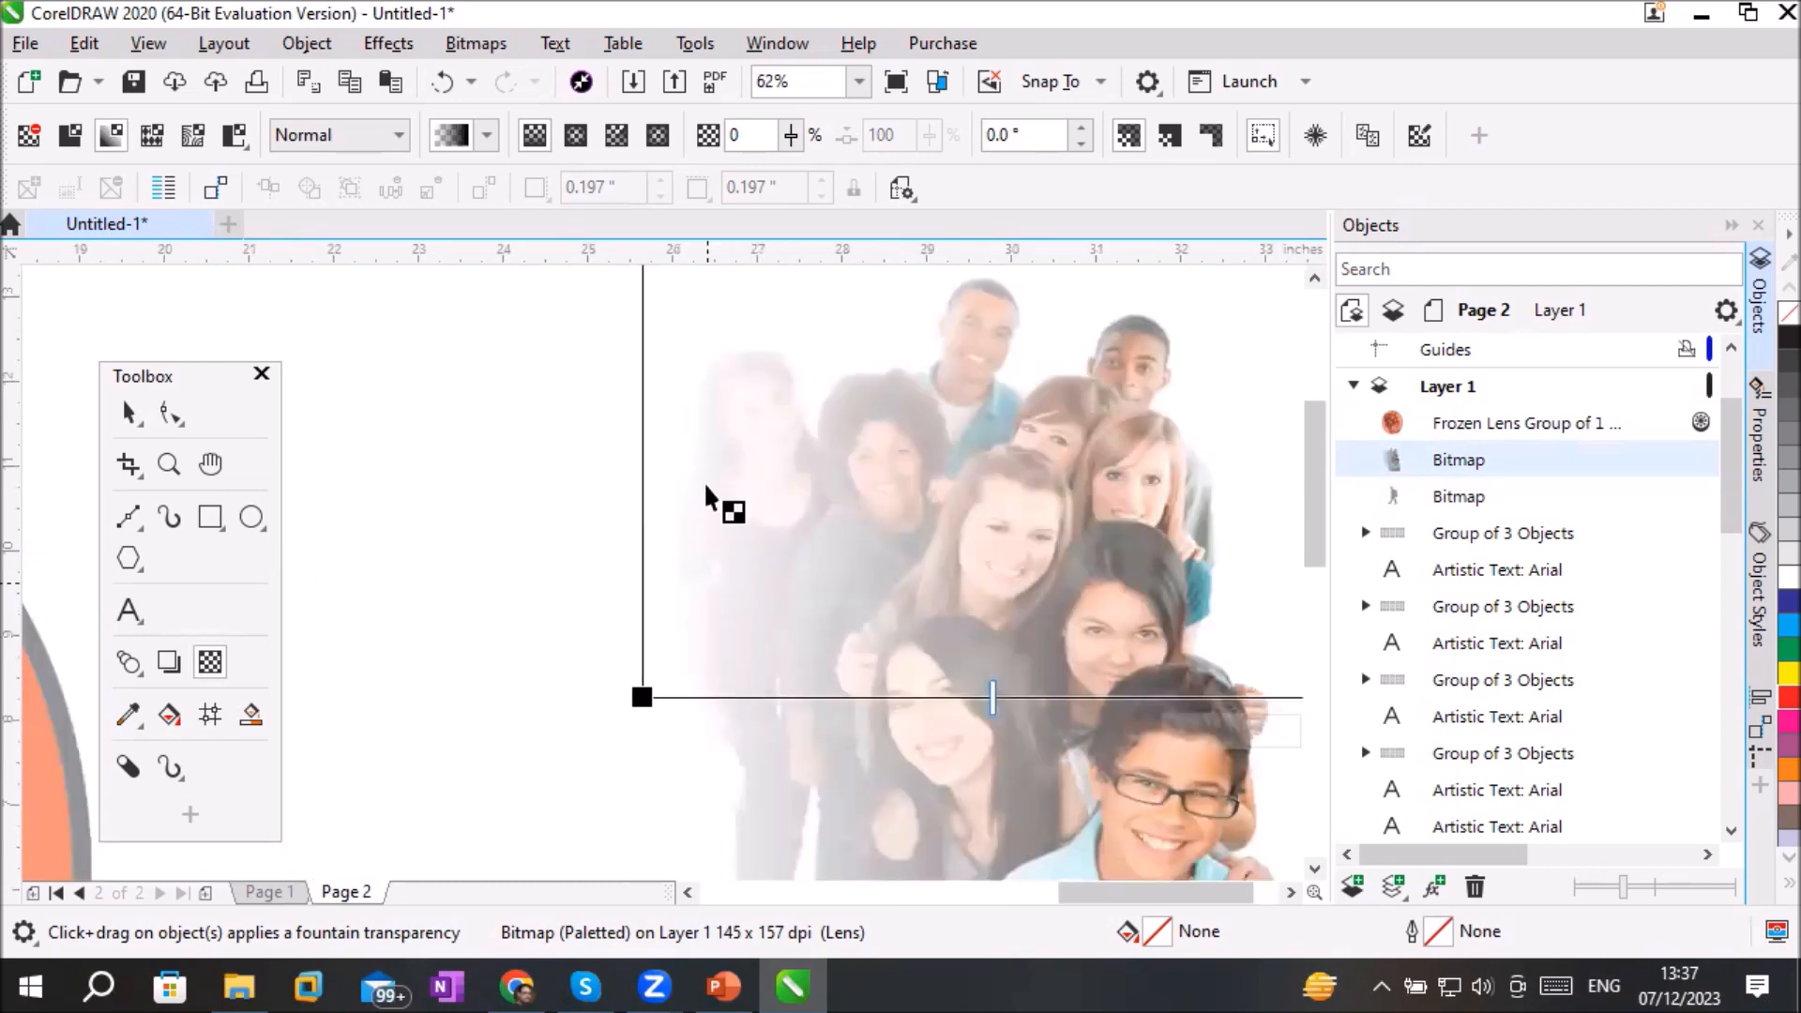
left_click(642, 697)
left_click_drag(645, 732, 574, 734)
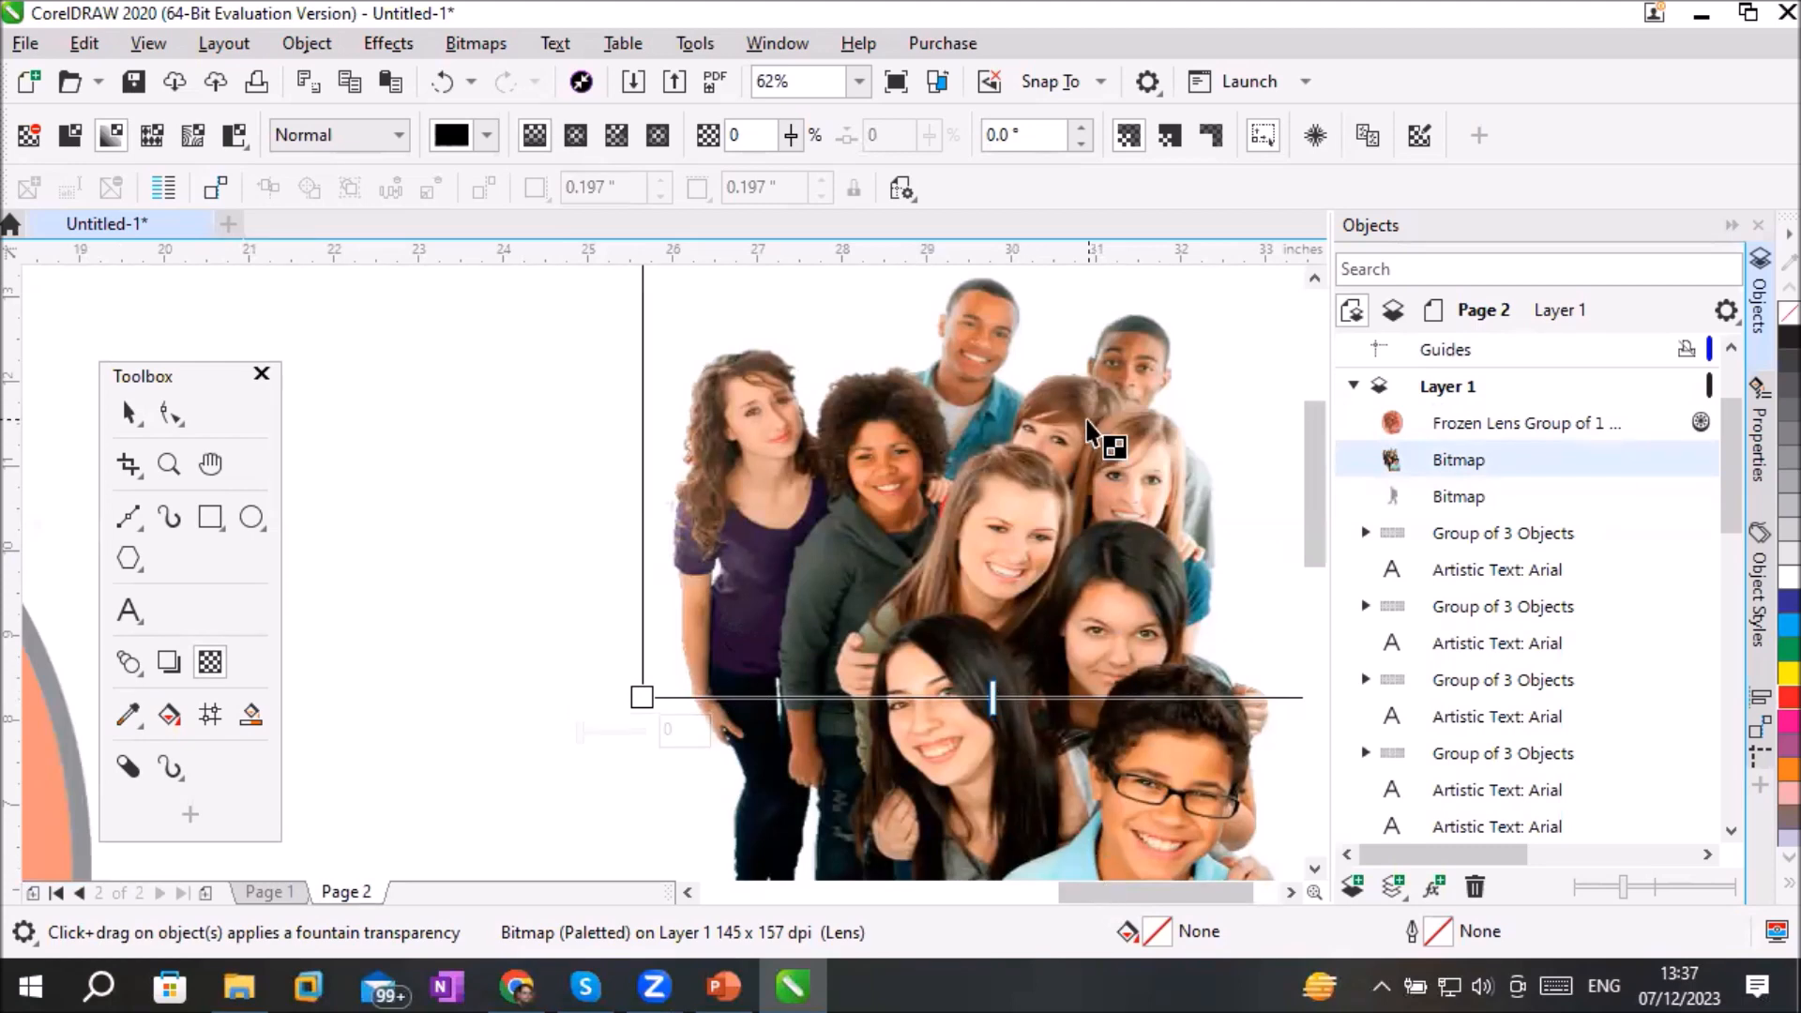
scroll(1318, 530, "down", 2)
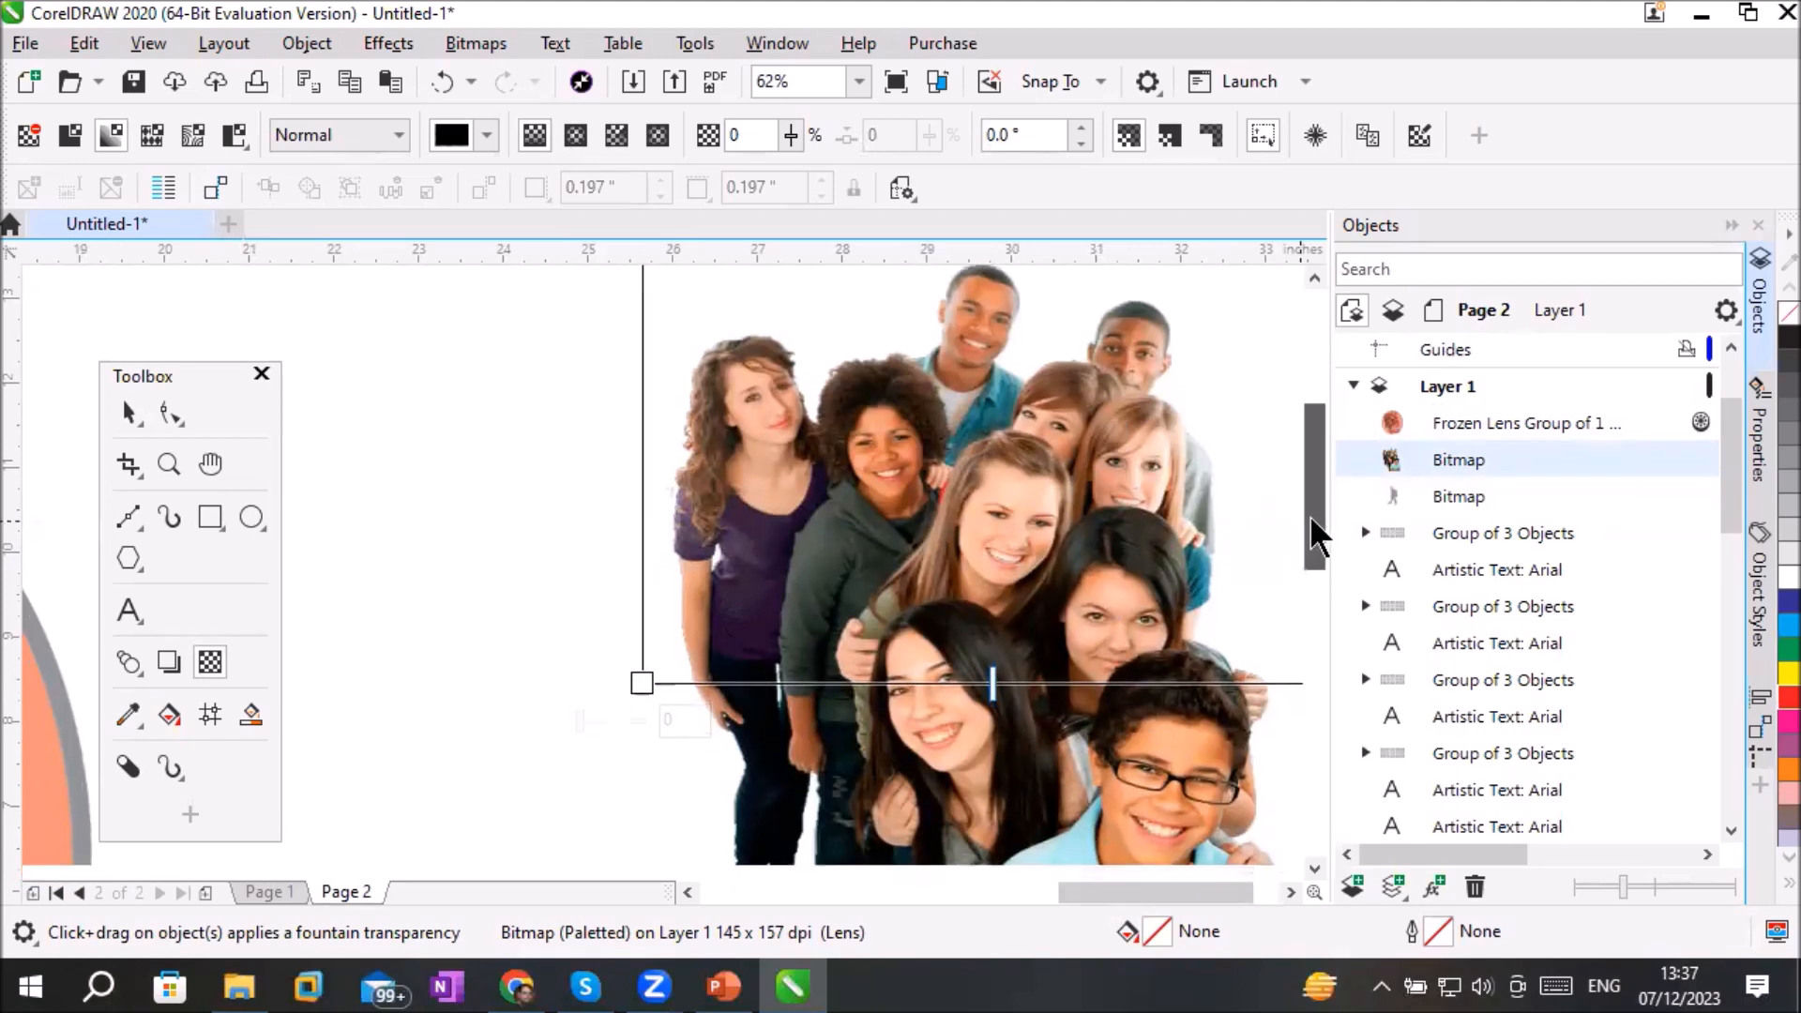
scroll(1107, 554, "down", 2)
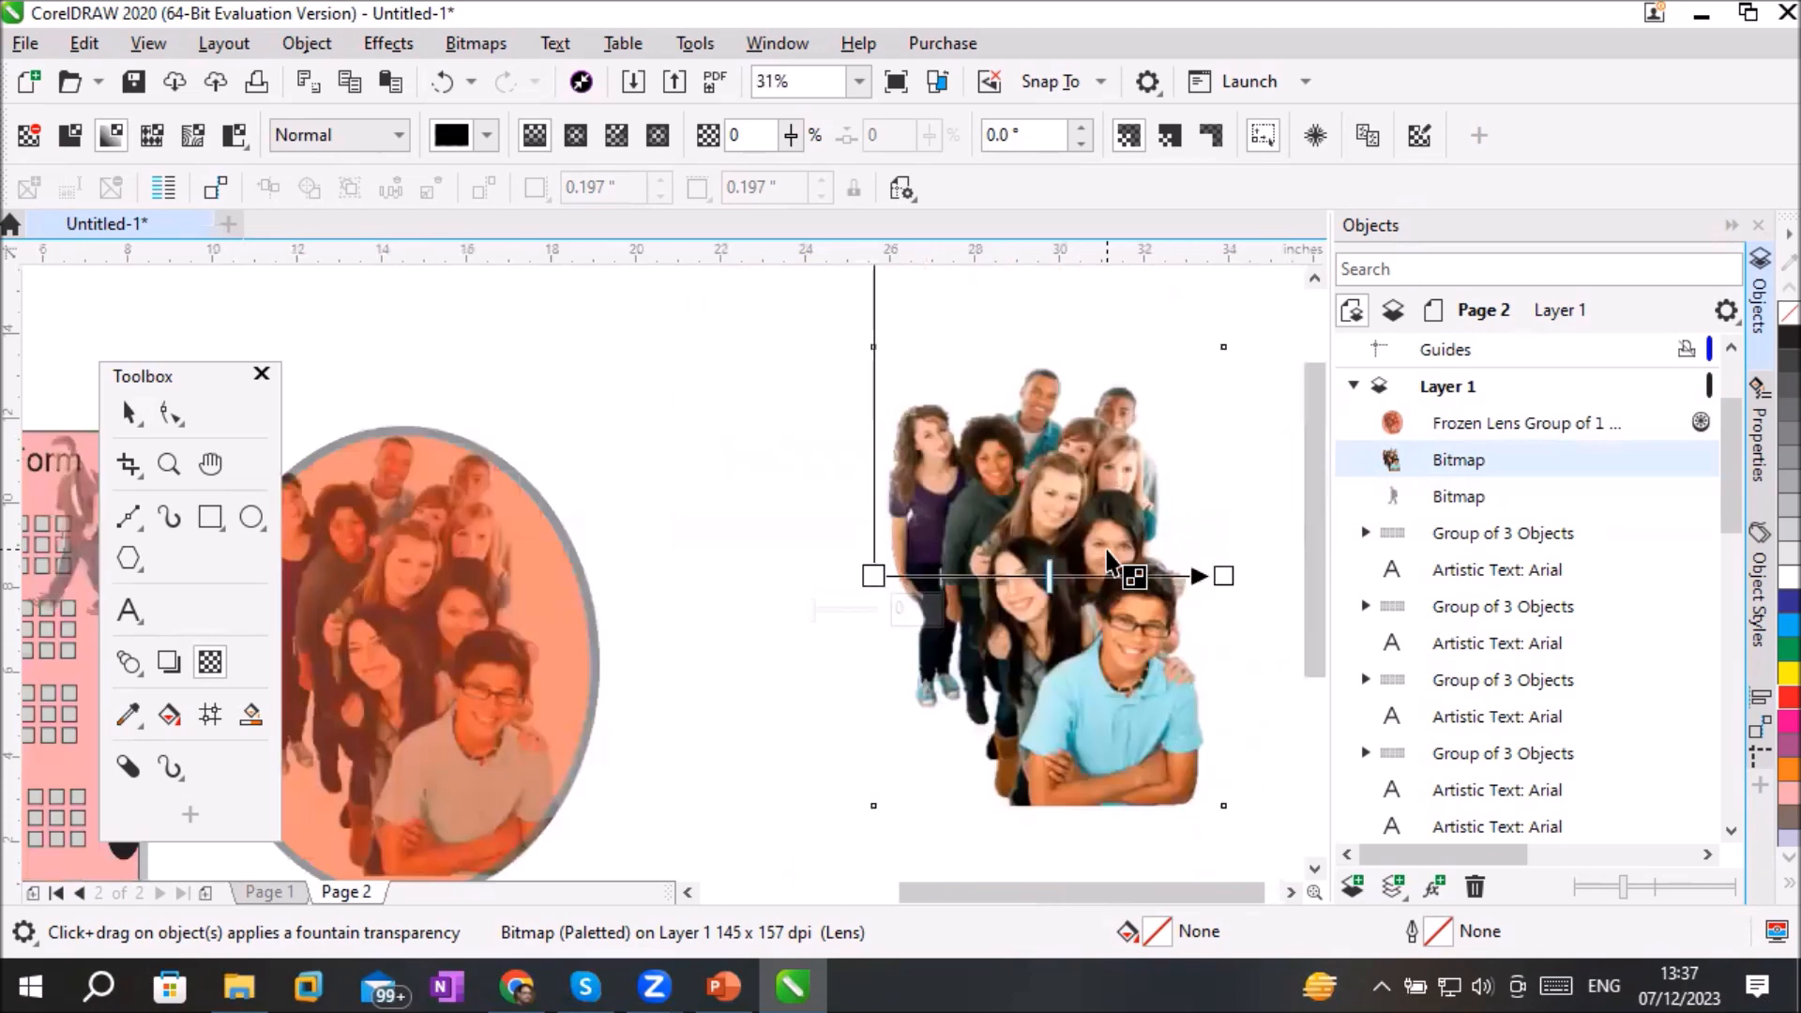
Step: Reorient the group photo's linear fountain transparency so it runs vertically through the photo, from the lower edge up to the top
scroll(1107, 560, "down", 1)
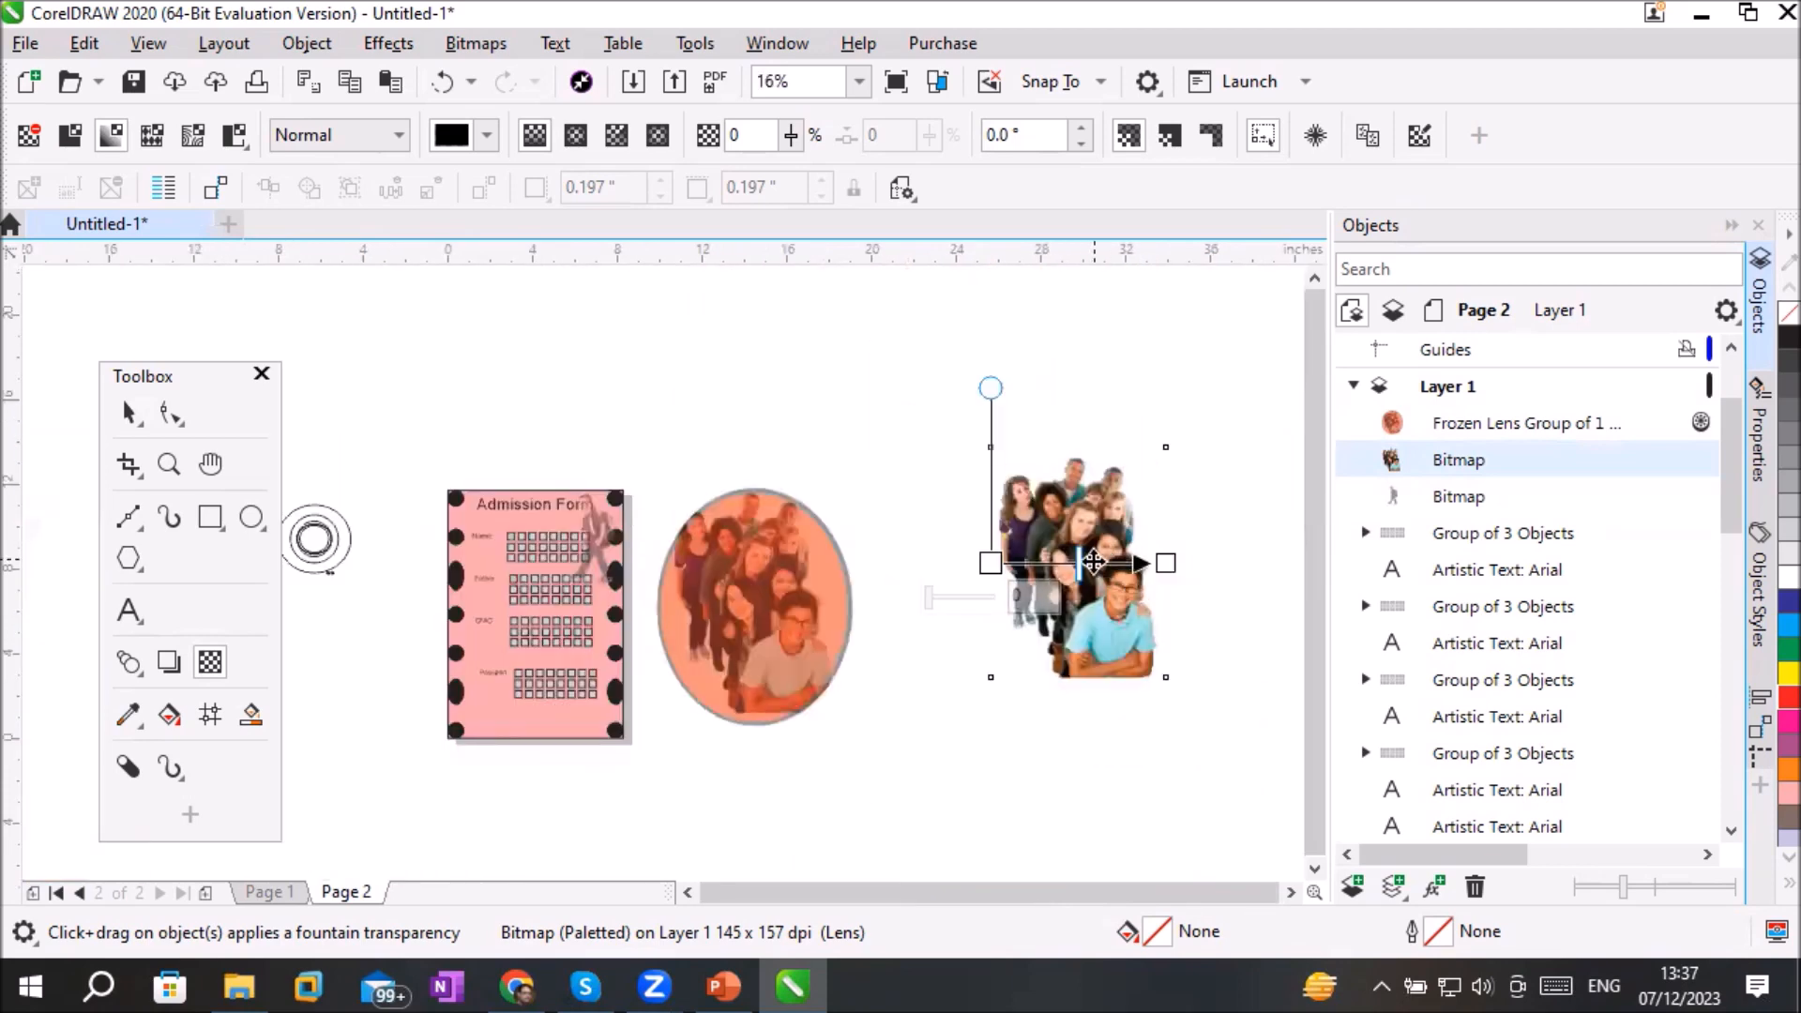
left_click_drag(1025, 561, 1086, 649)
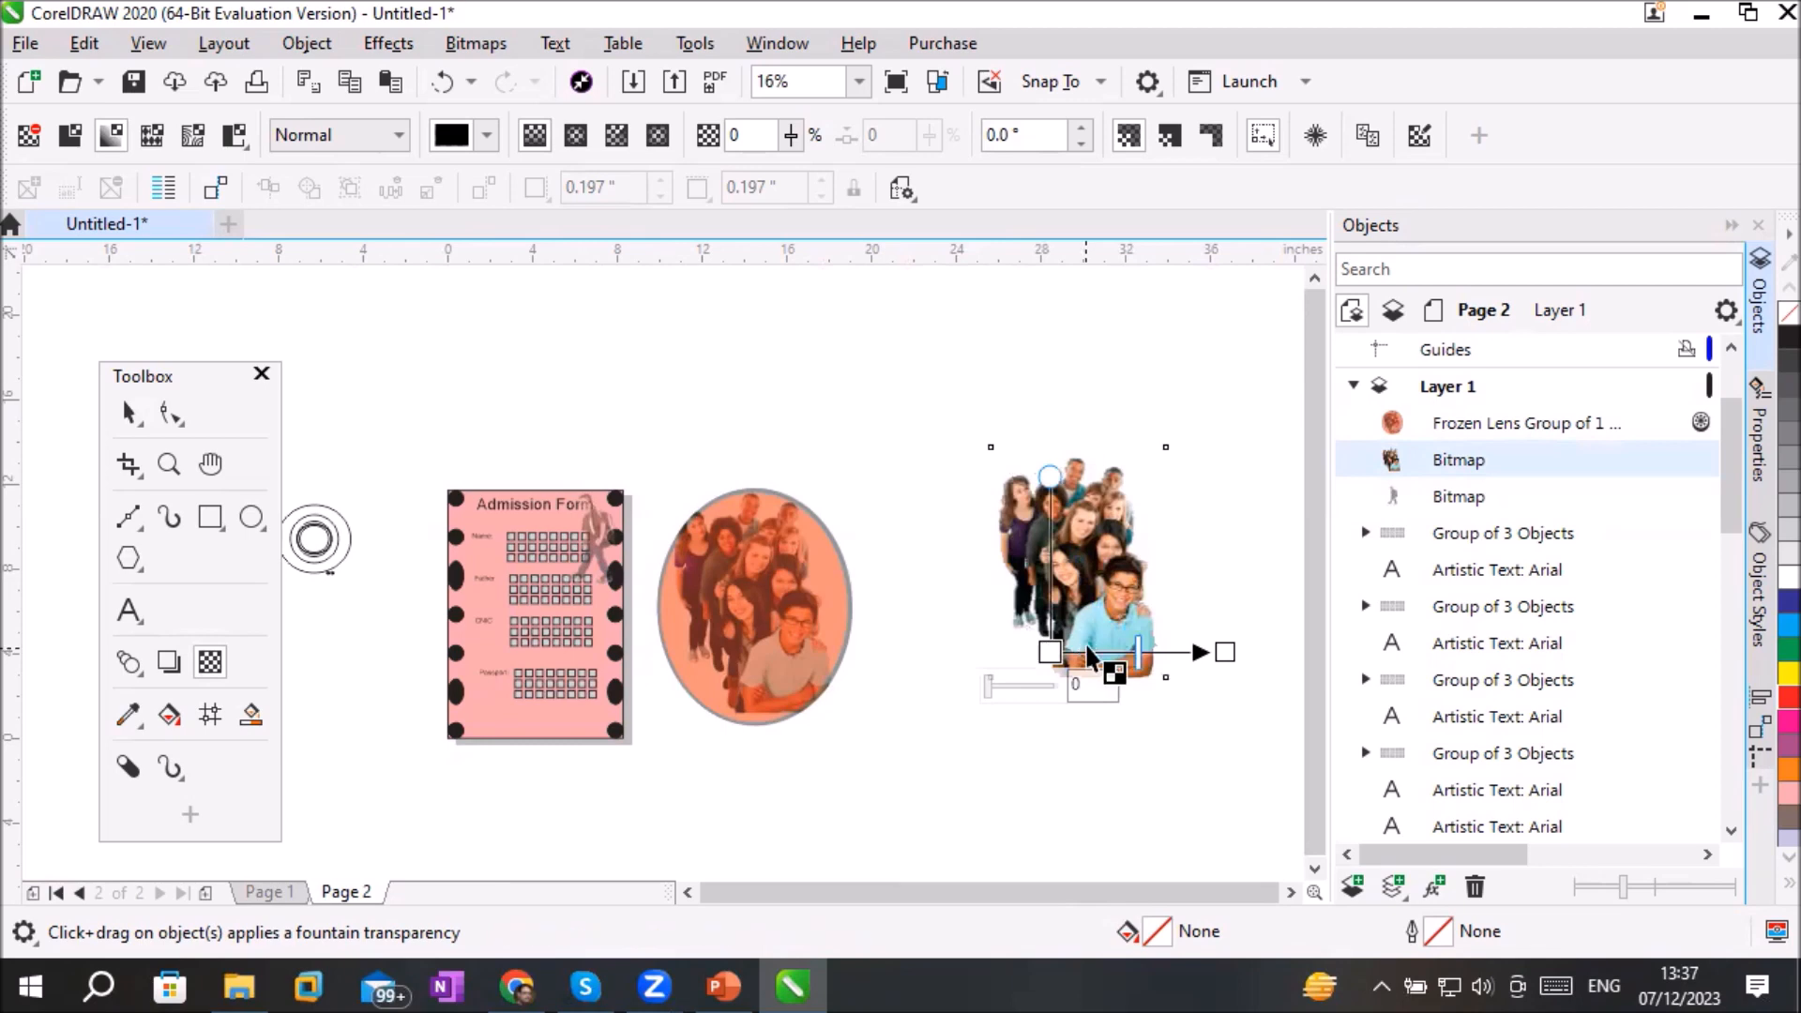
left_click_drag(1211, 654, 1046, 437)
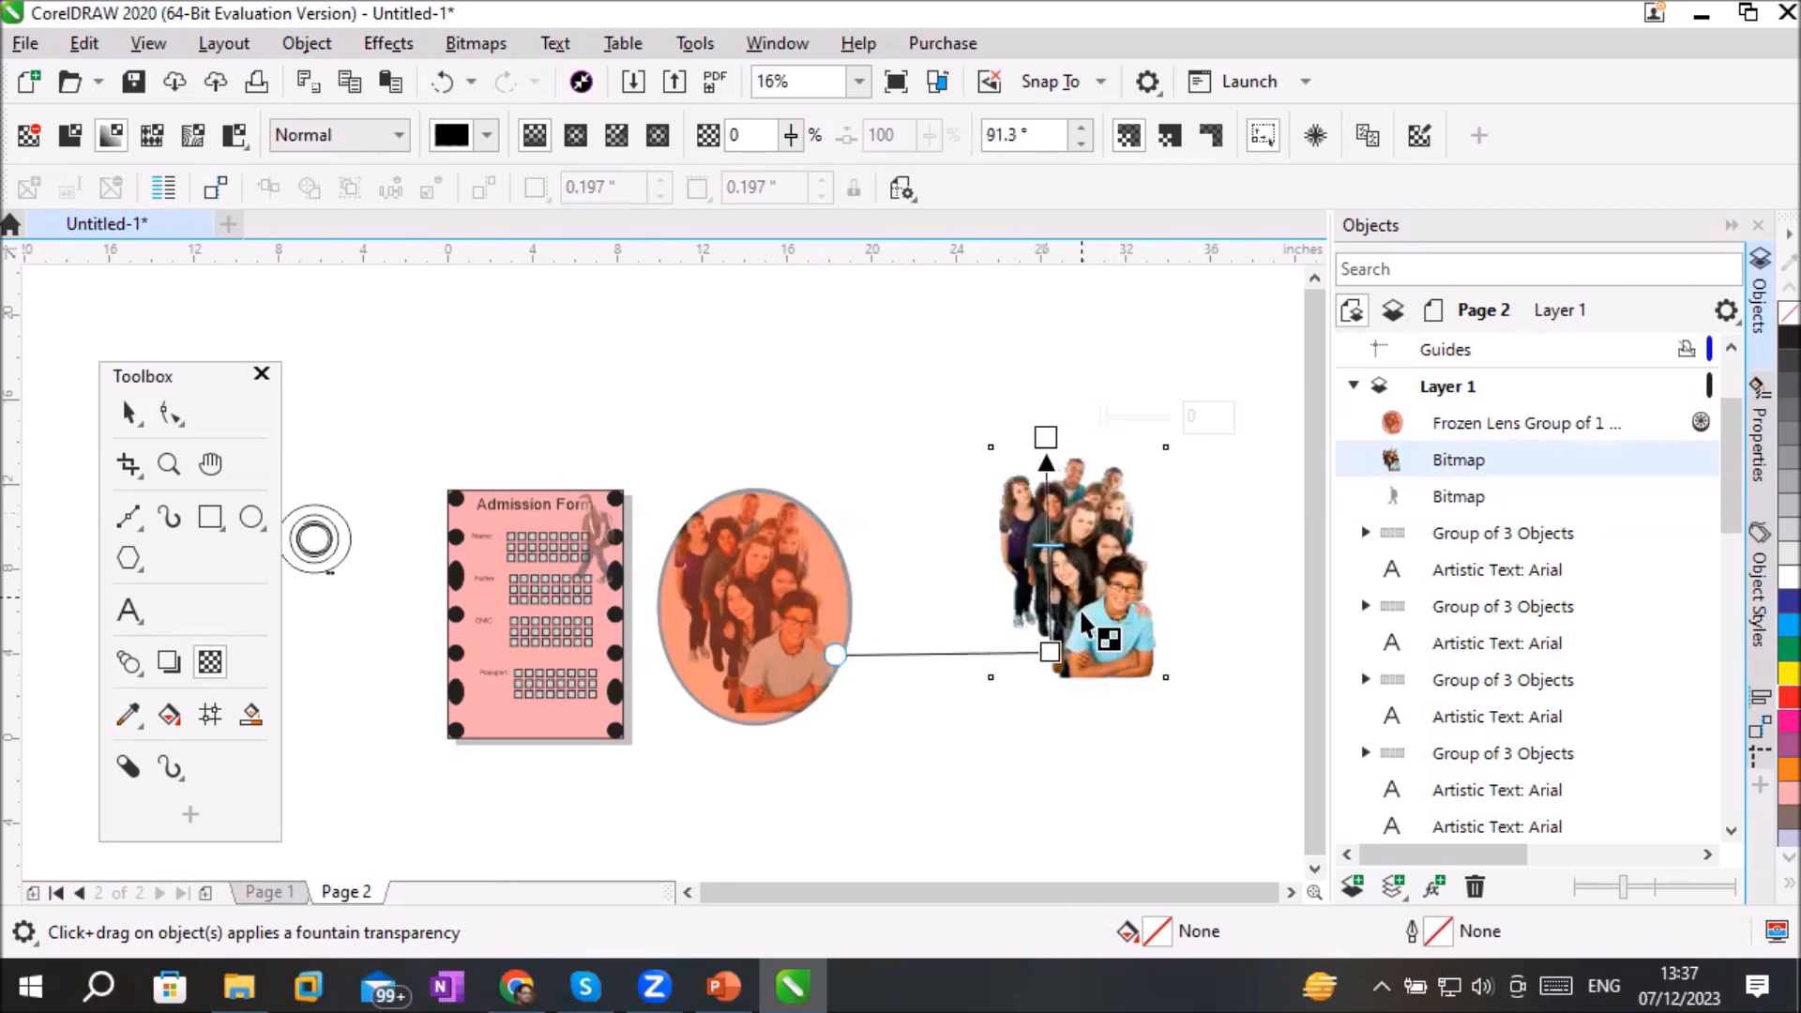
left_click_drag(1058, 575, 1109, 595)
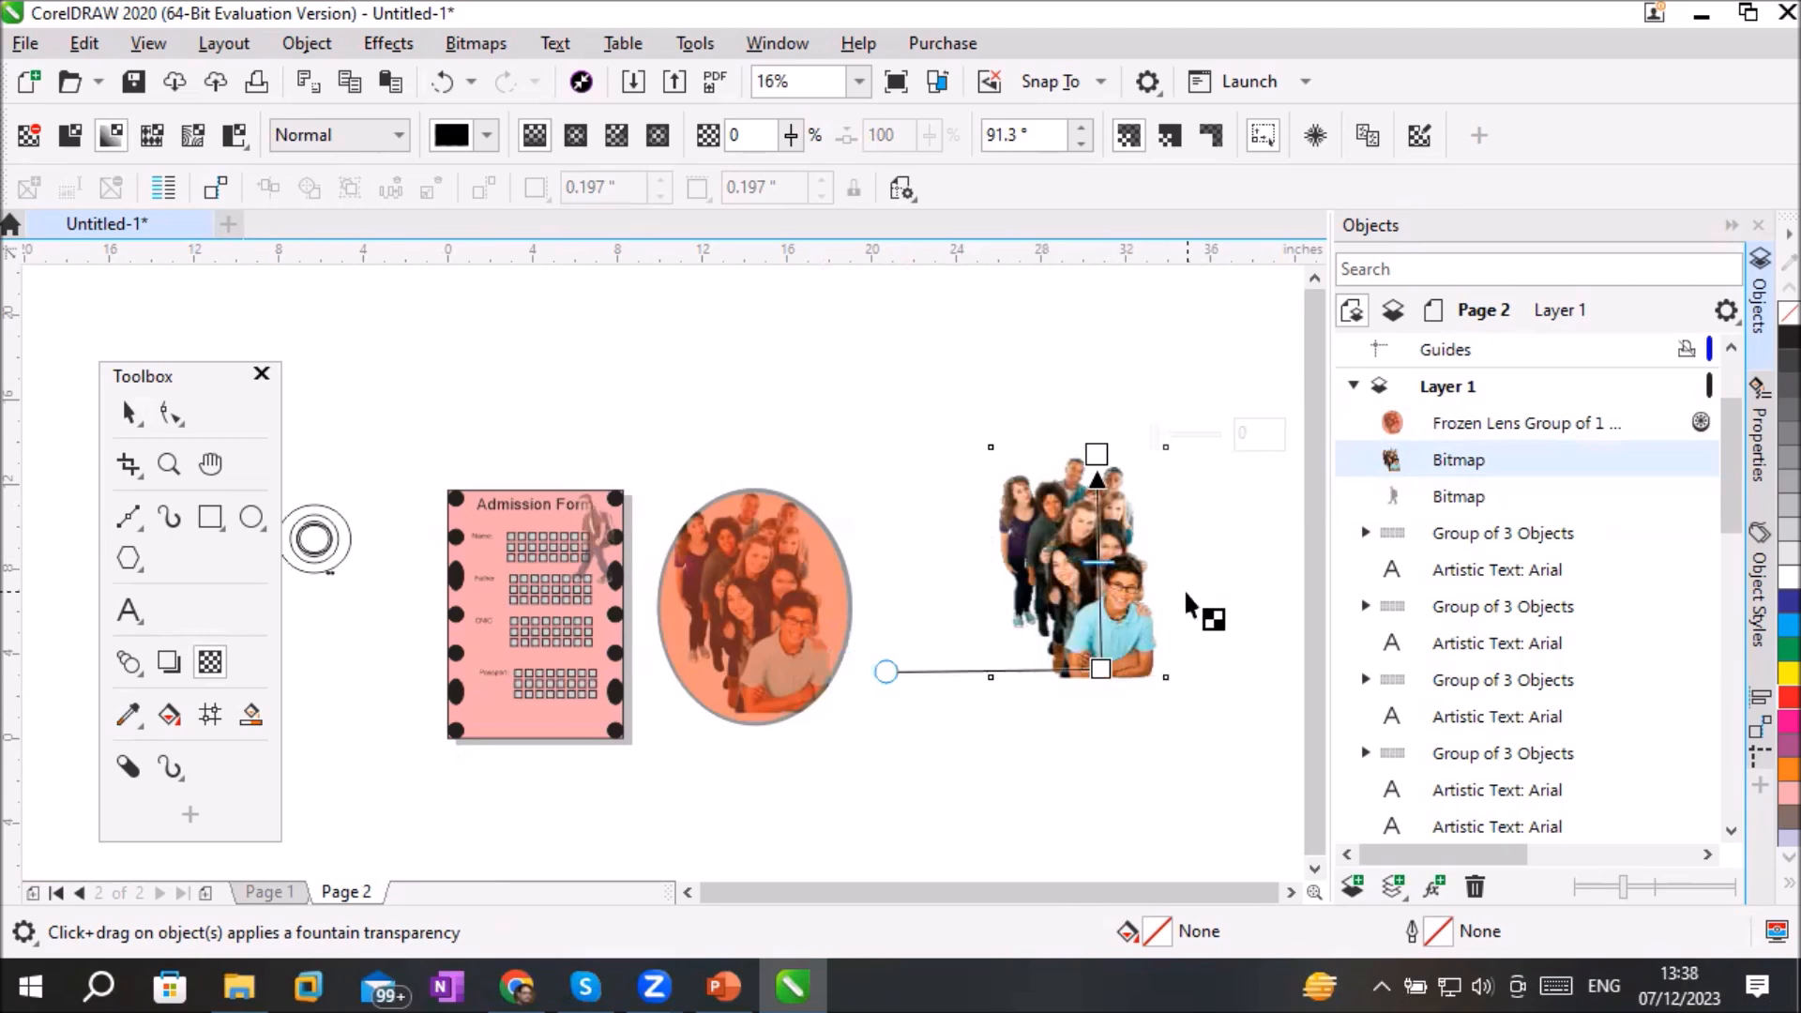
Step: Set the group photo's lower transparency node to 87 and shift the midpoint and that node down towards the photo's bottom edge
scroll(1162, 667, "up", 2)
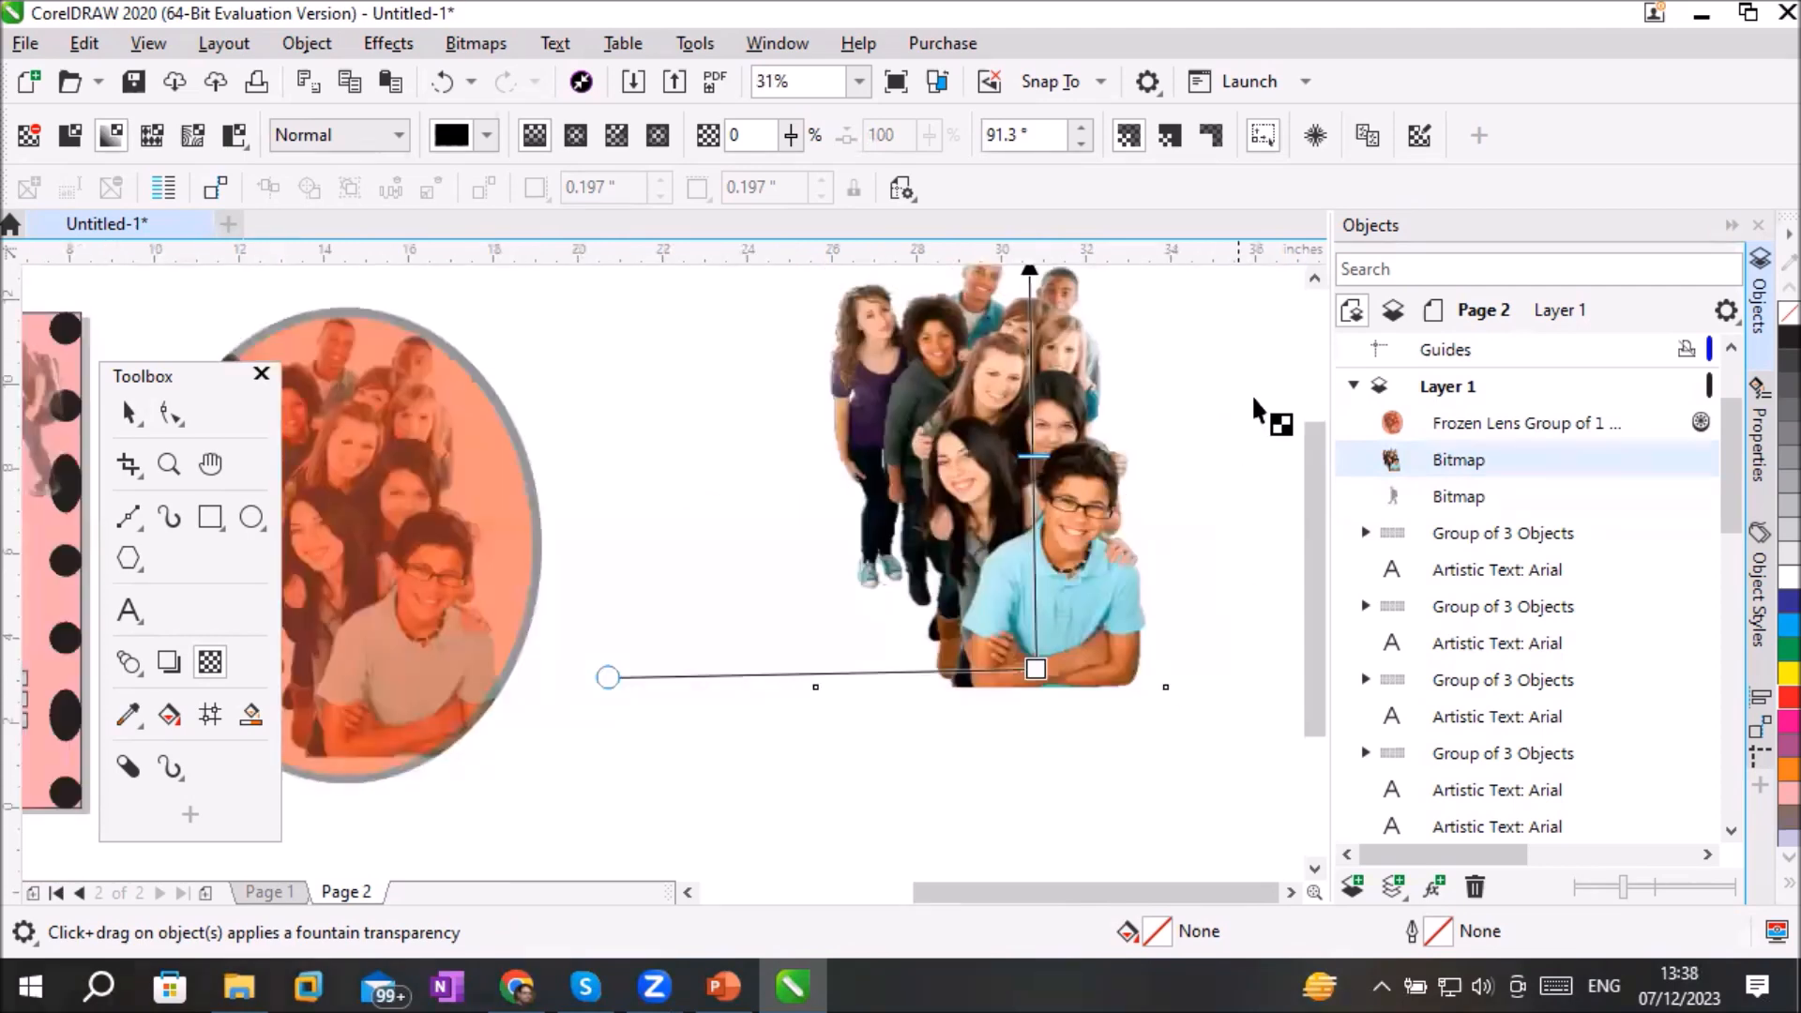
left_click_drag(1310, 490, 1315, 448)
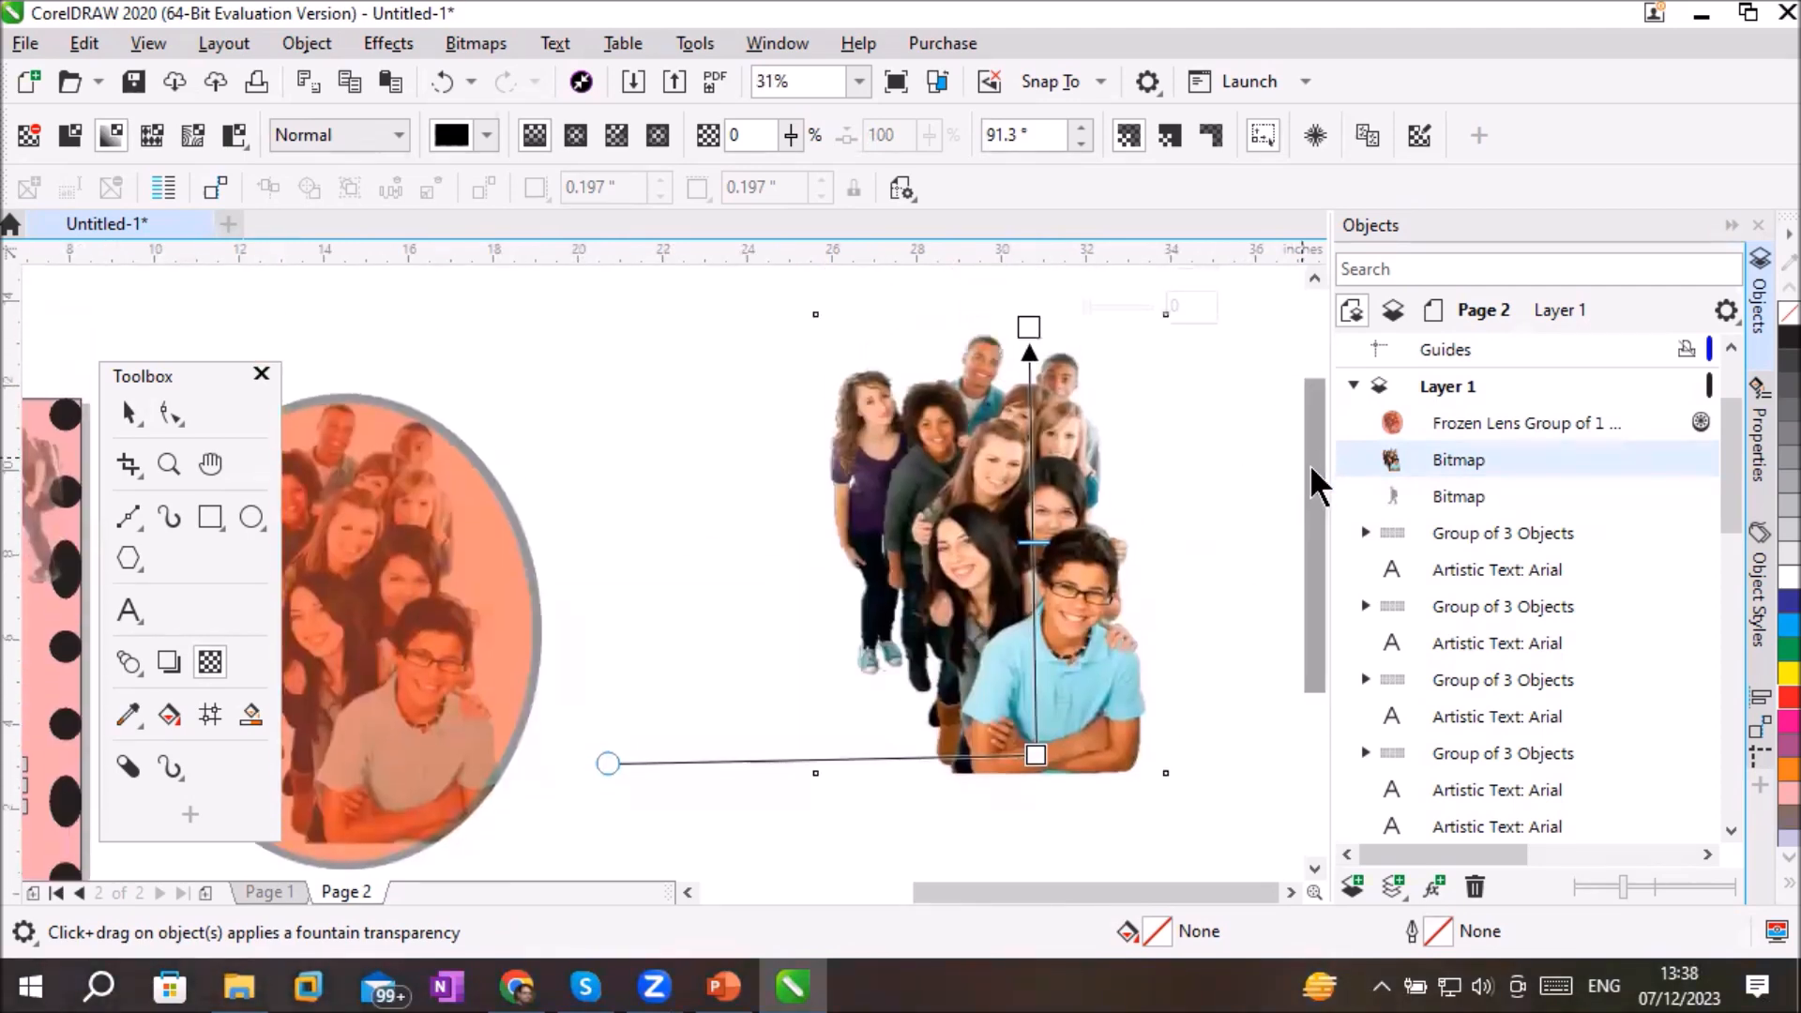
left_click(1035, 754)
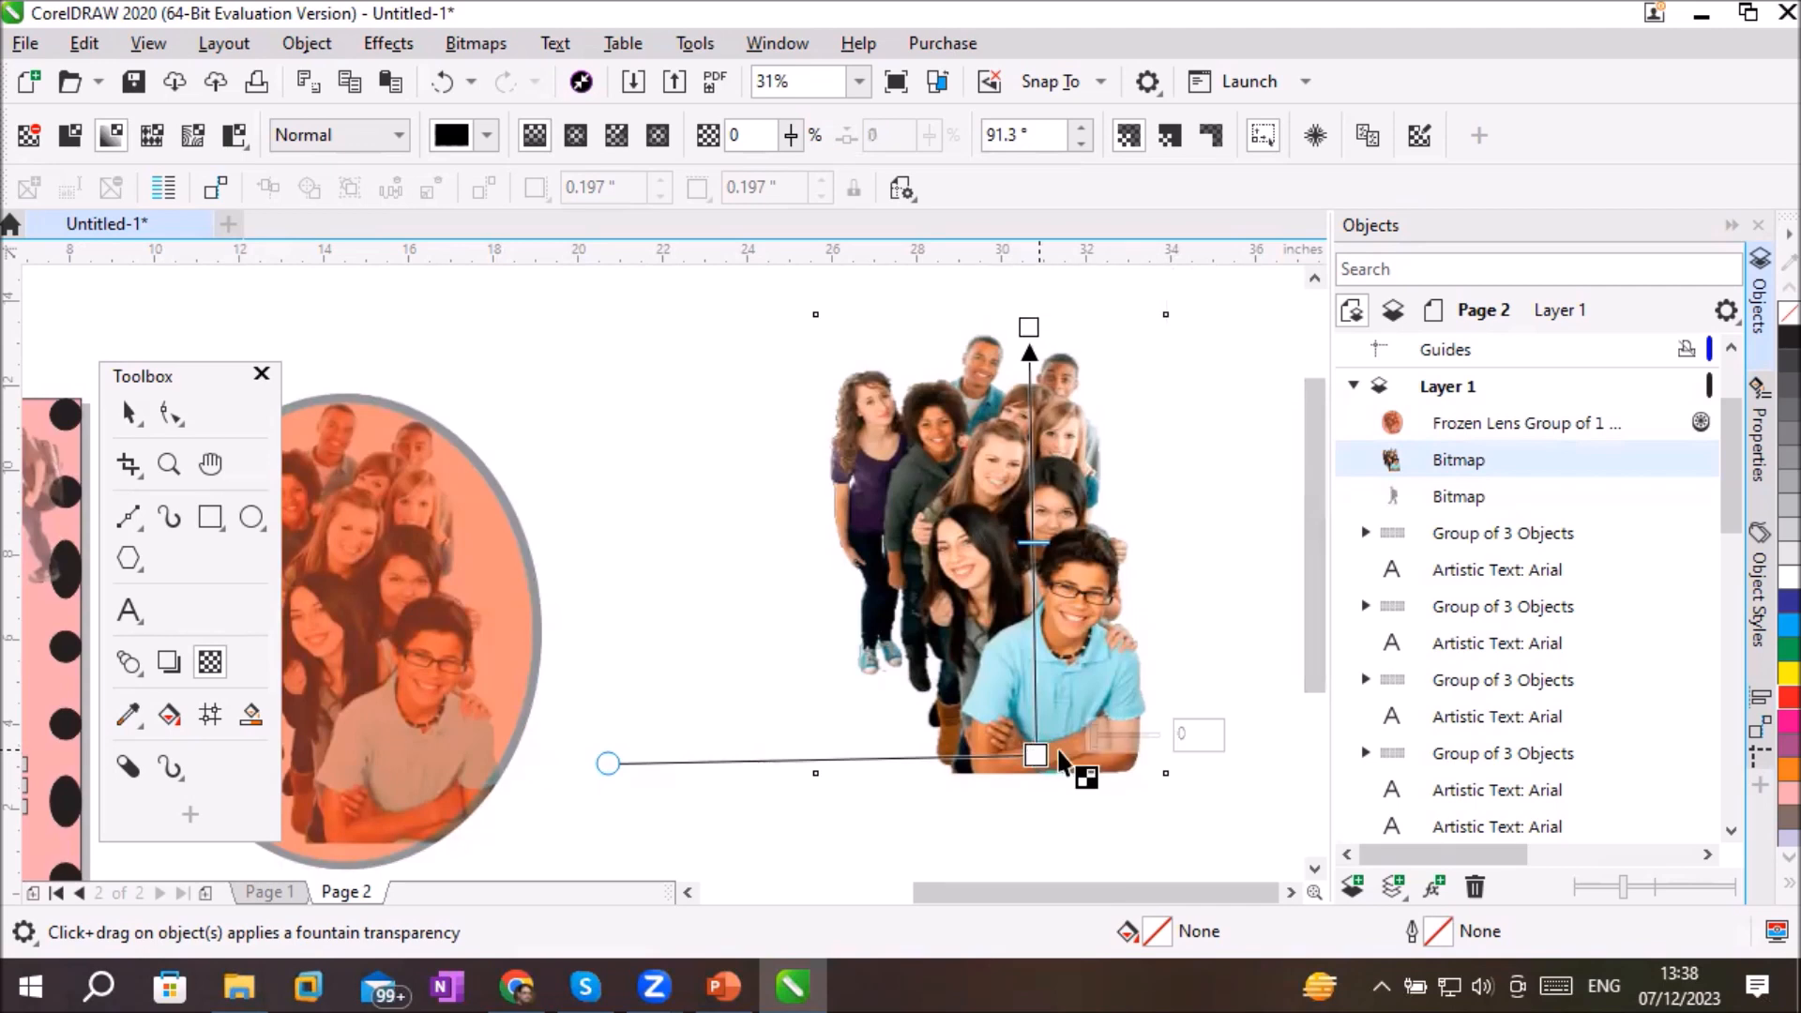
left_click_drag(1094, 737, 1151, 732)
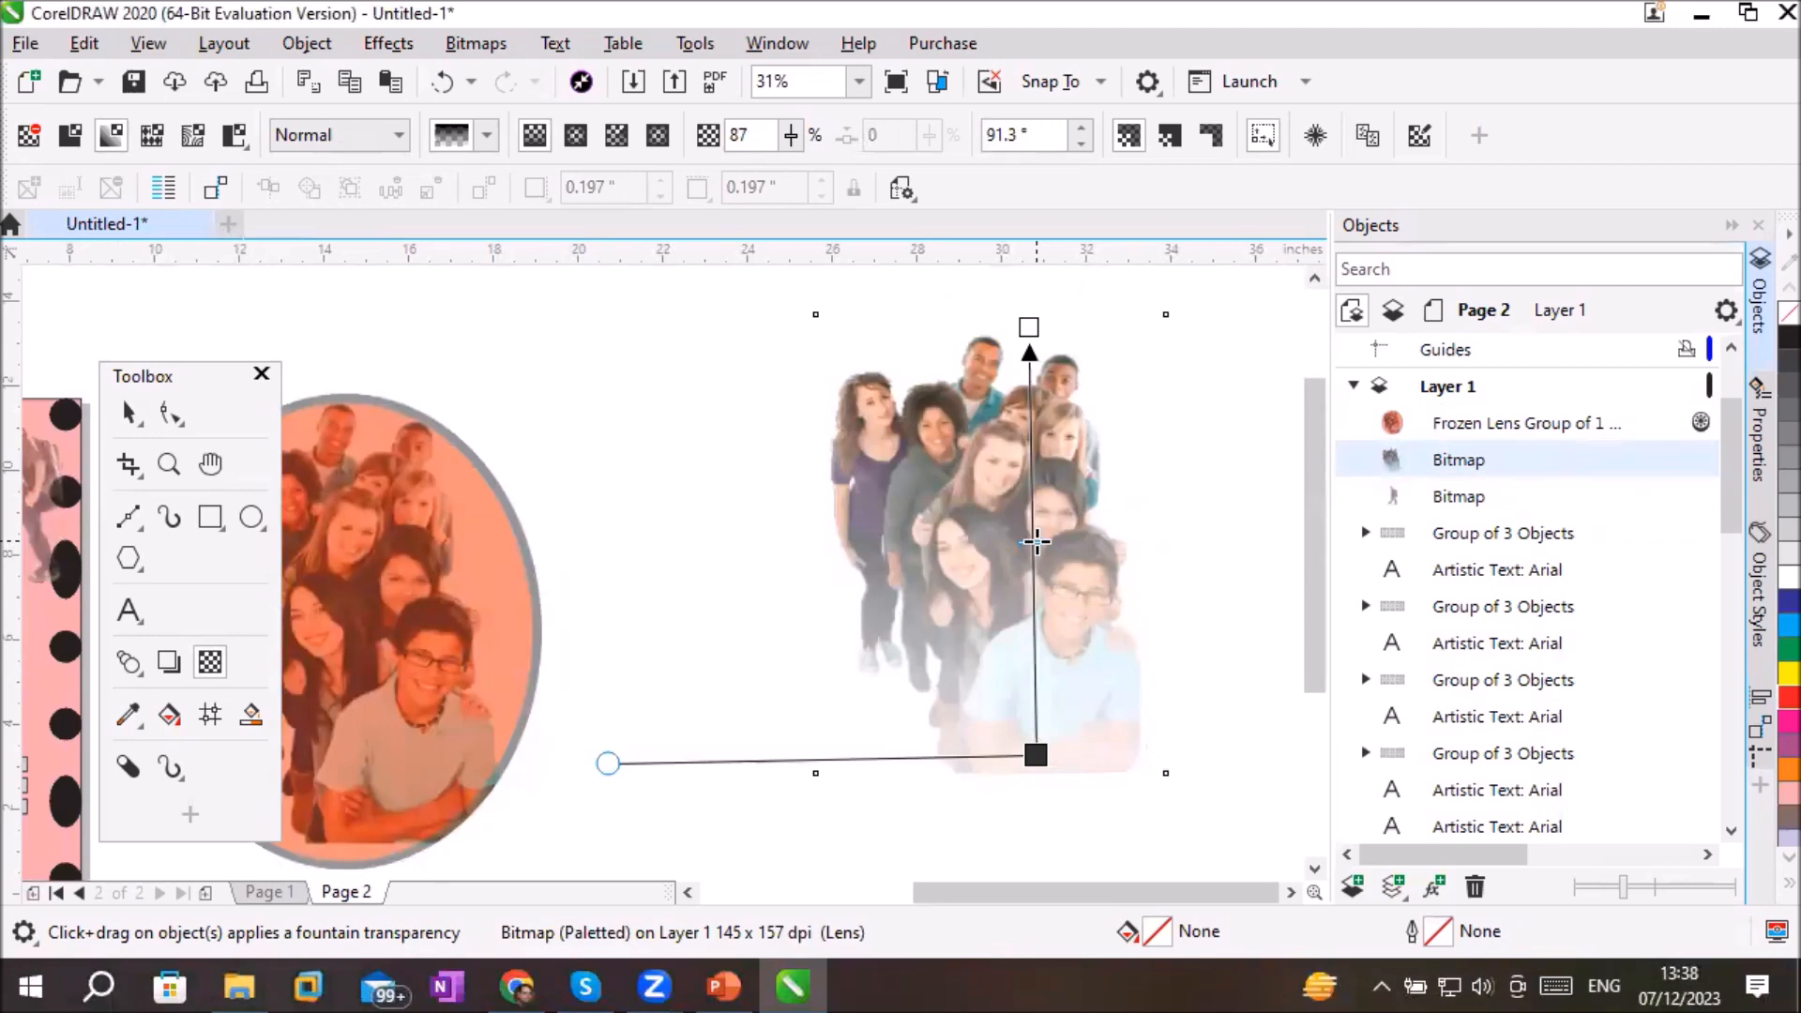
left_click_drag(1036, 542, 1017, 710)
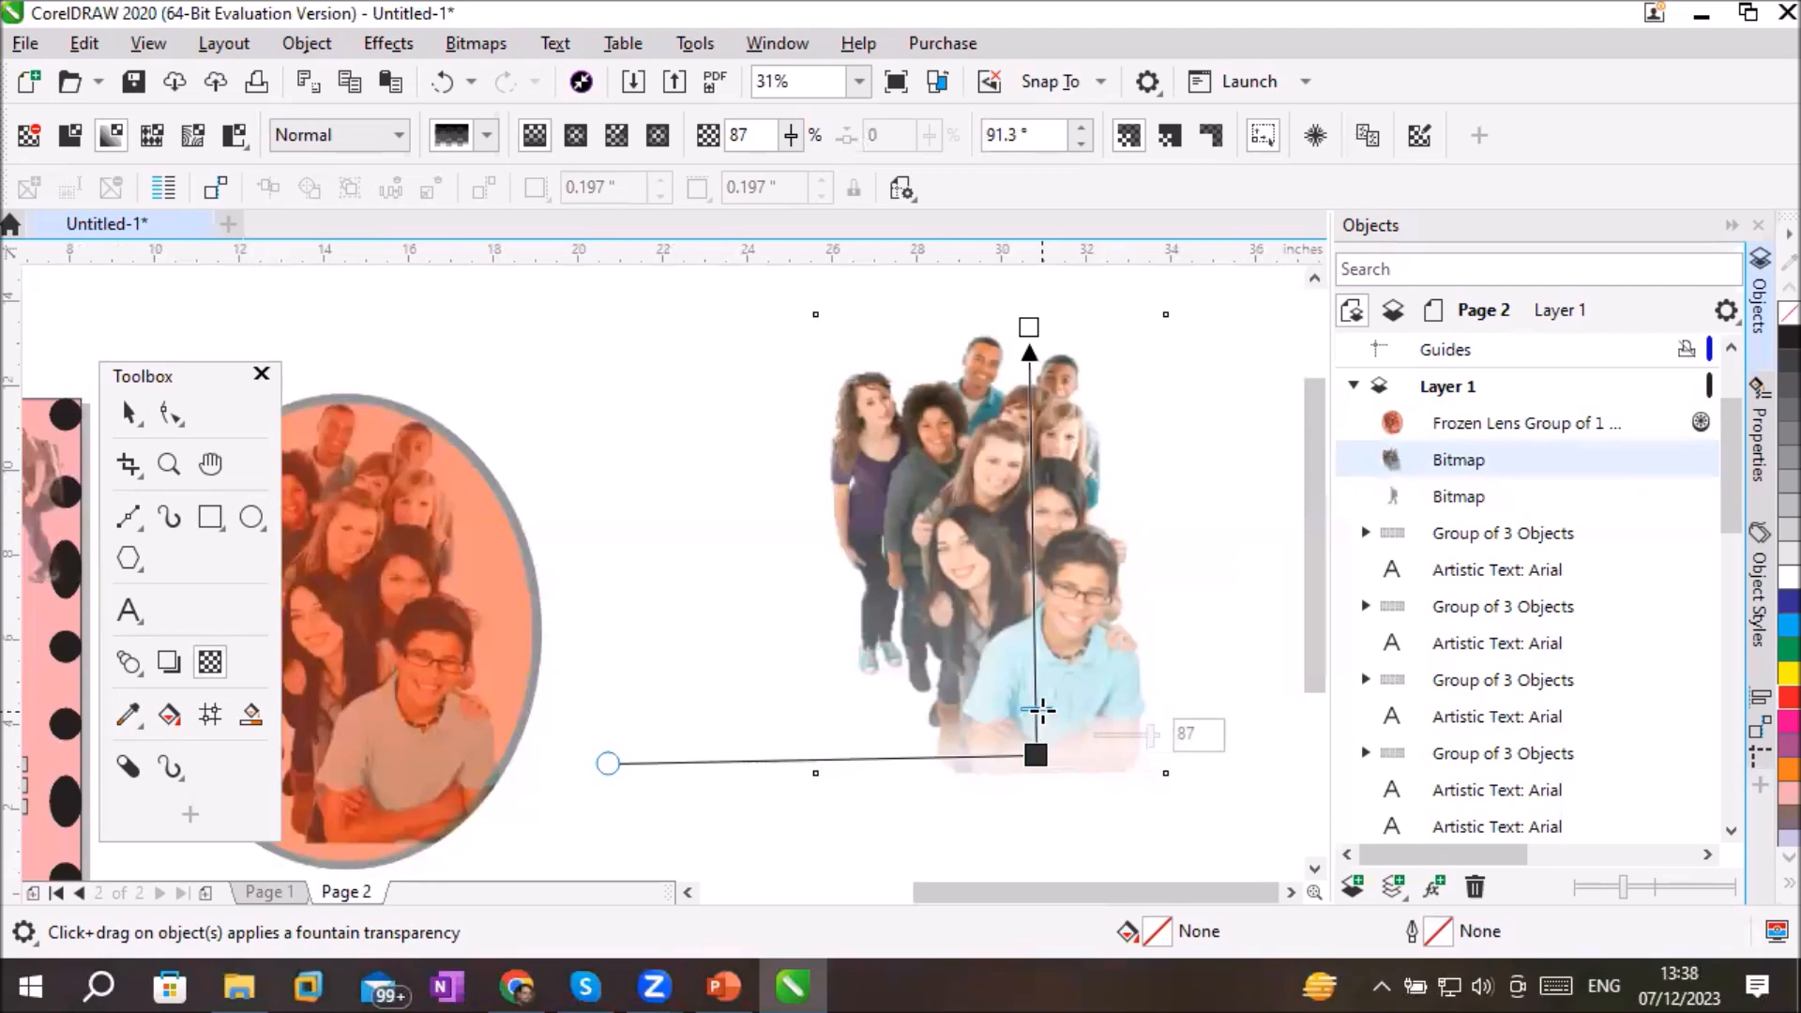
mouse_move(1044, 743)
left_mouse_down()
mouse_move(1078, 782)
mouse_move(1153, 771)
mouse_move(1166, 559)
mouse_move(921, 550)
mouse_move(1031, 773)
left_mouse_up()
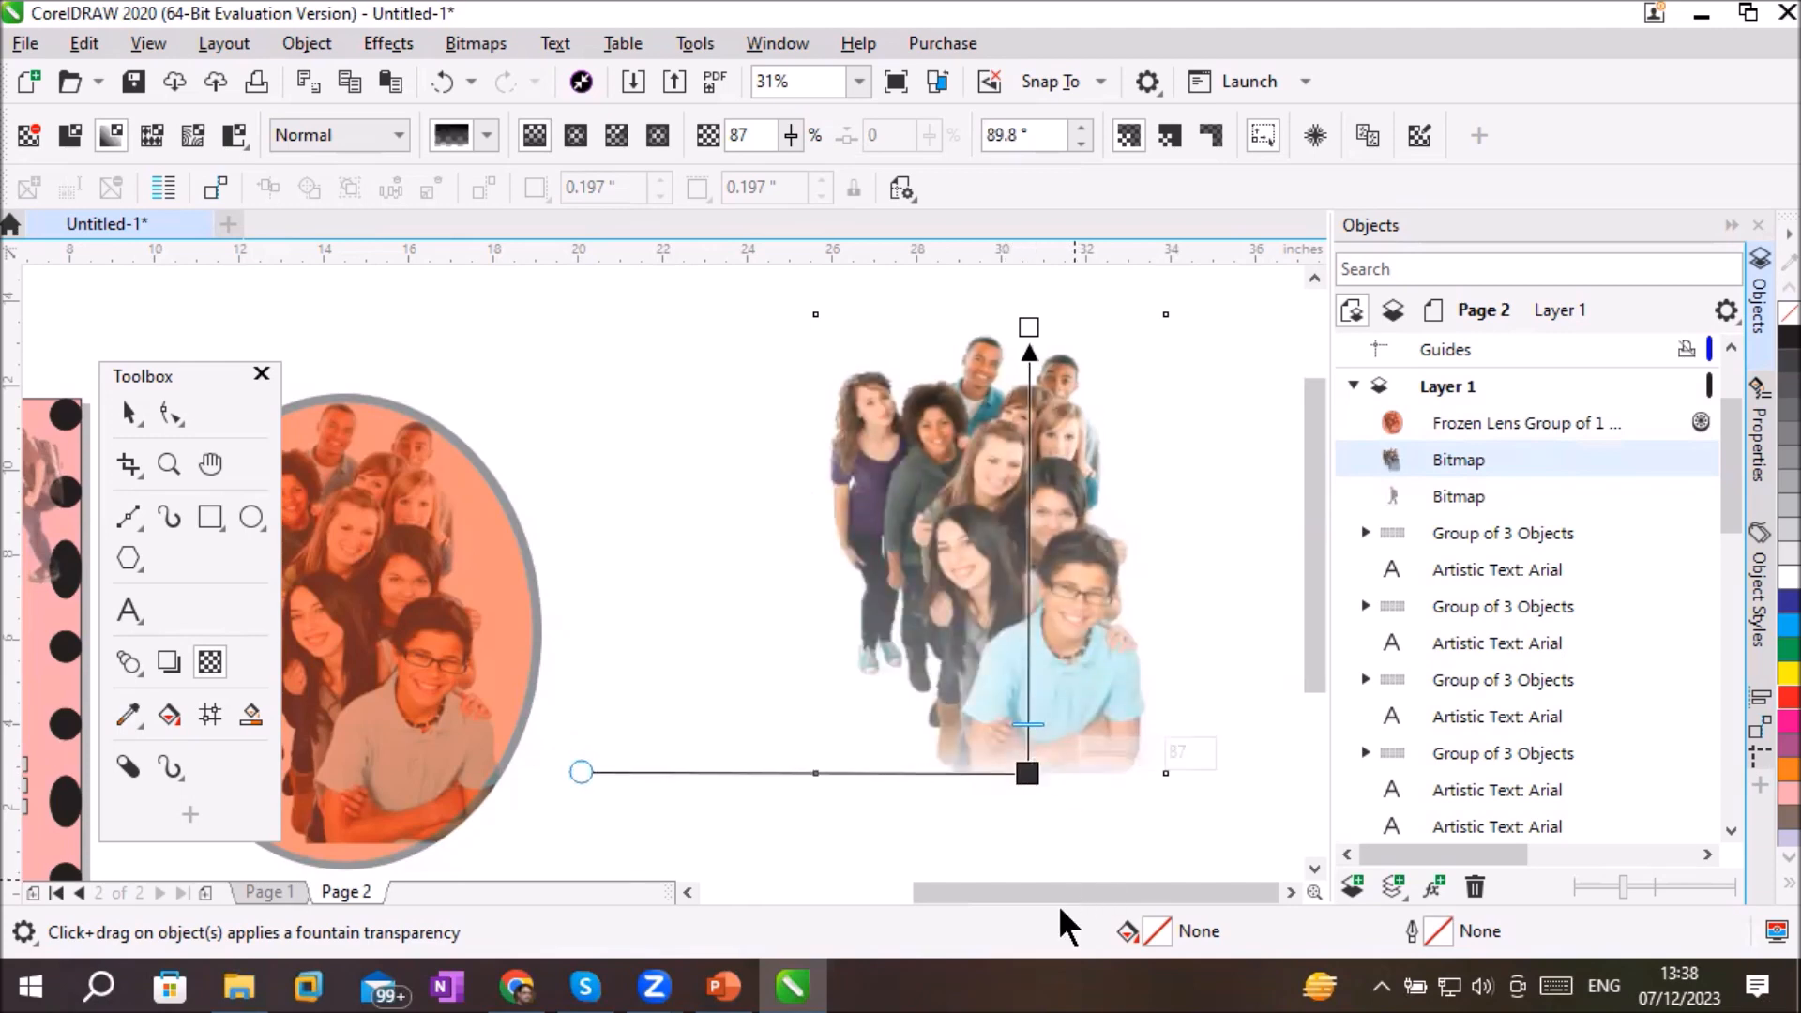
Step: Import the portrait JPG of the woman in glasses from D:\_Graphics\Images\LeatherProducts and place it between the oval and the group photo
left_click(25, 44)
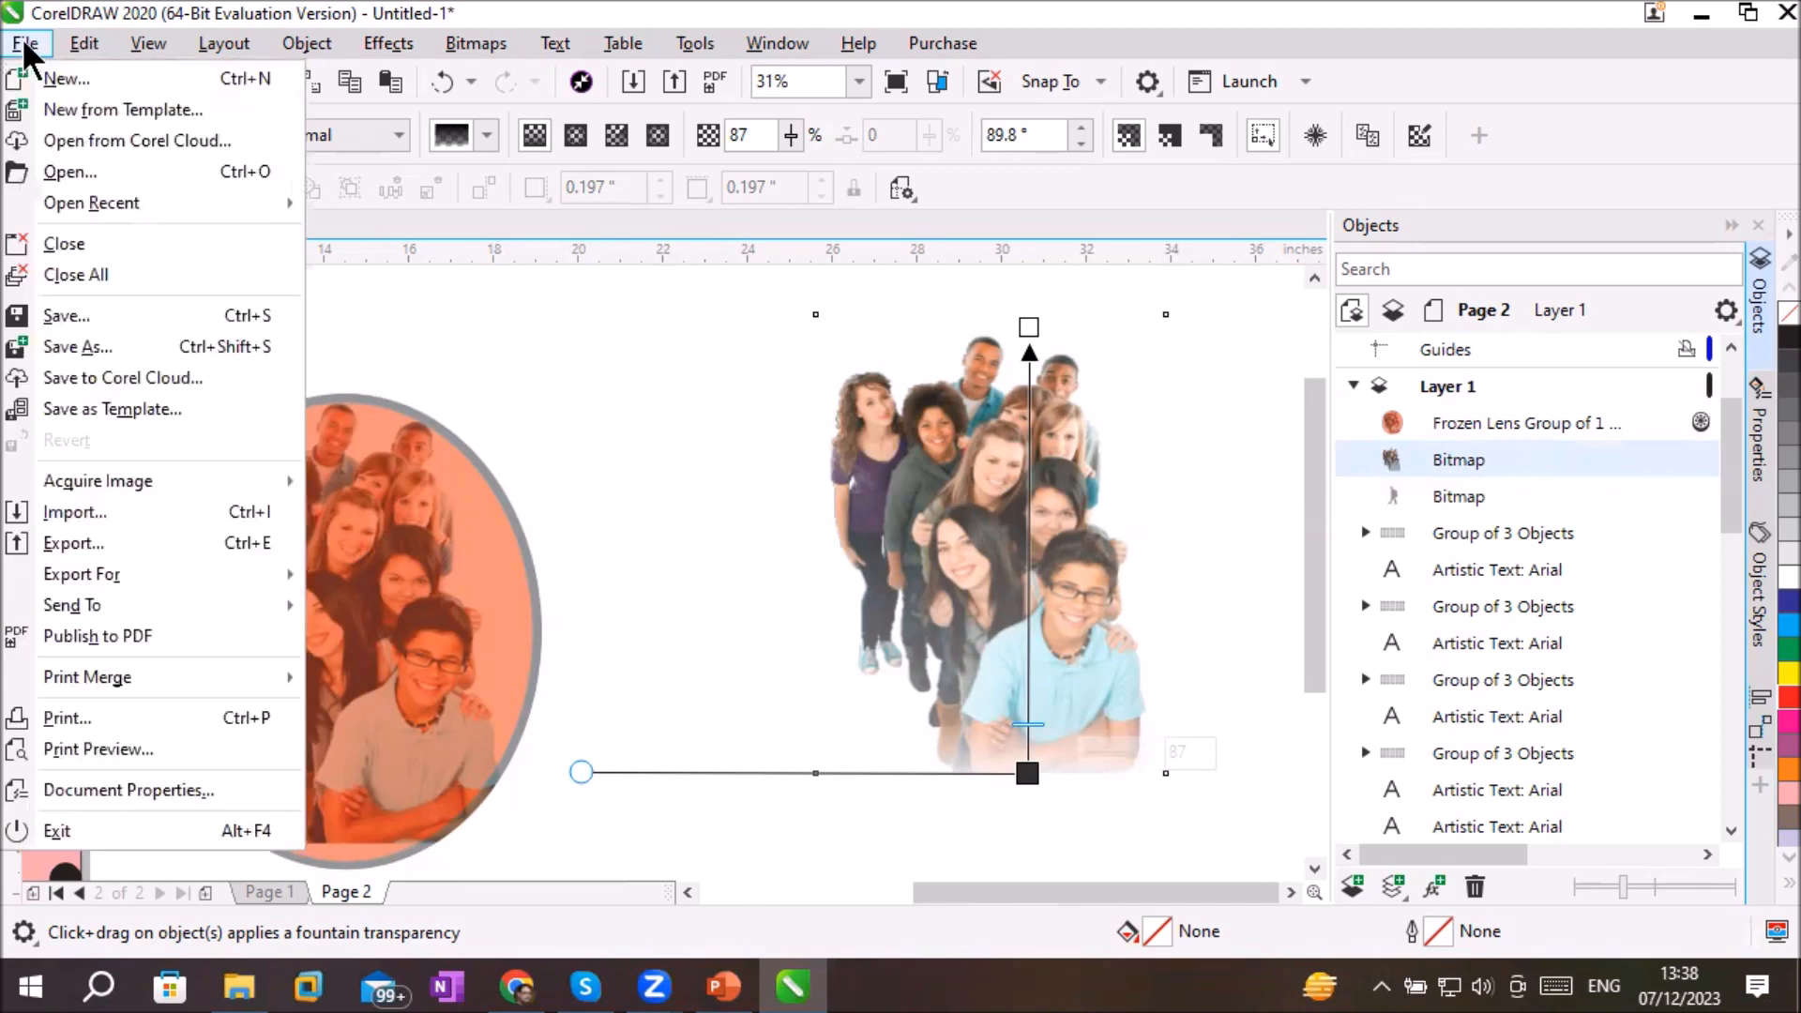
left_click(127, 515)
key("ctrl+i")
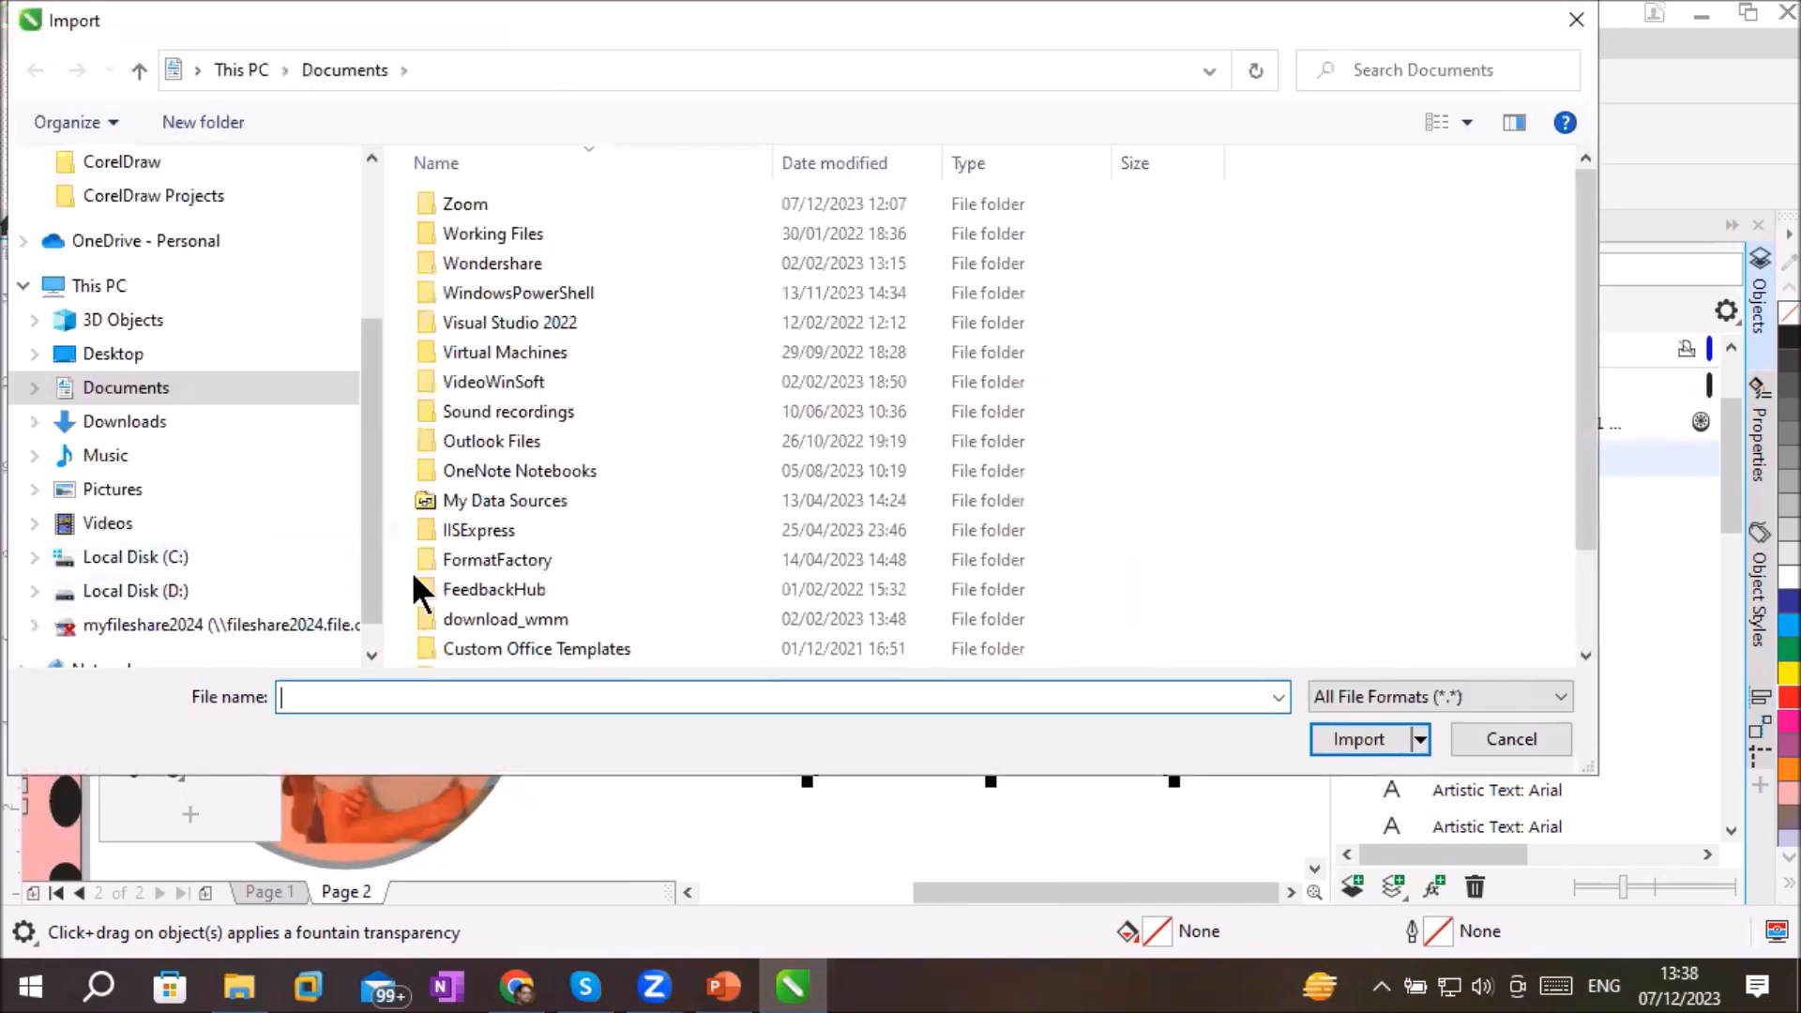
left_click(99, 320)
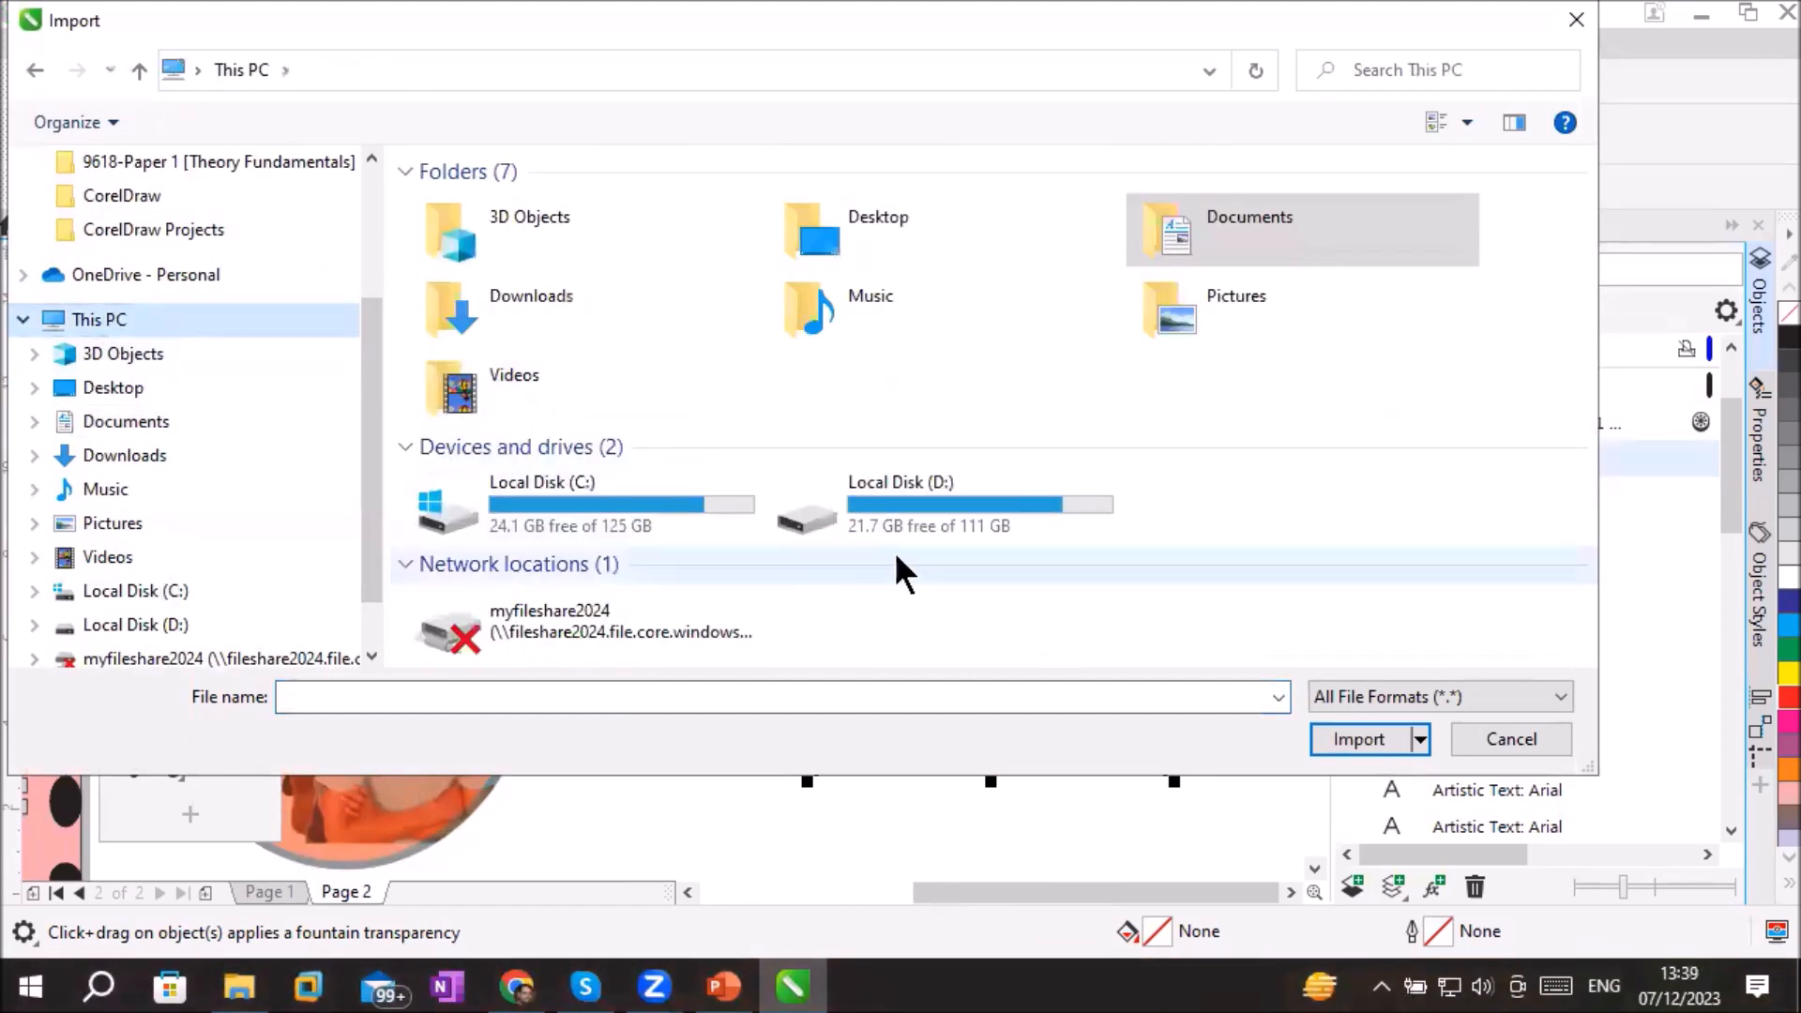
double_click(901, 489)
double_click(607, 489)
double_click(482, 422)
double_click(977, 640)
left_click(563, 72)
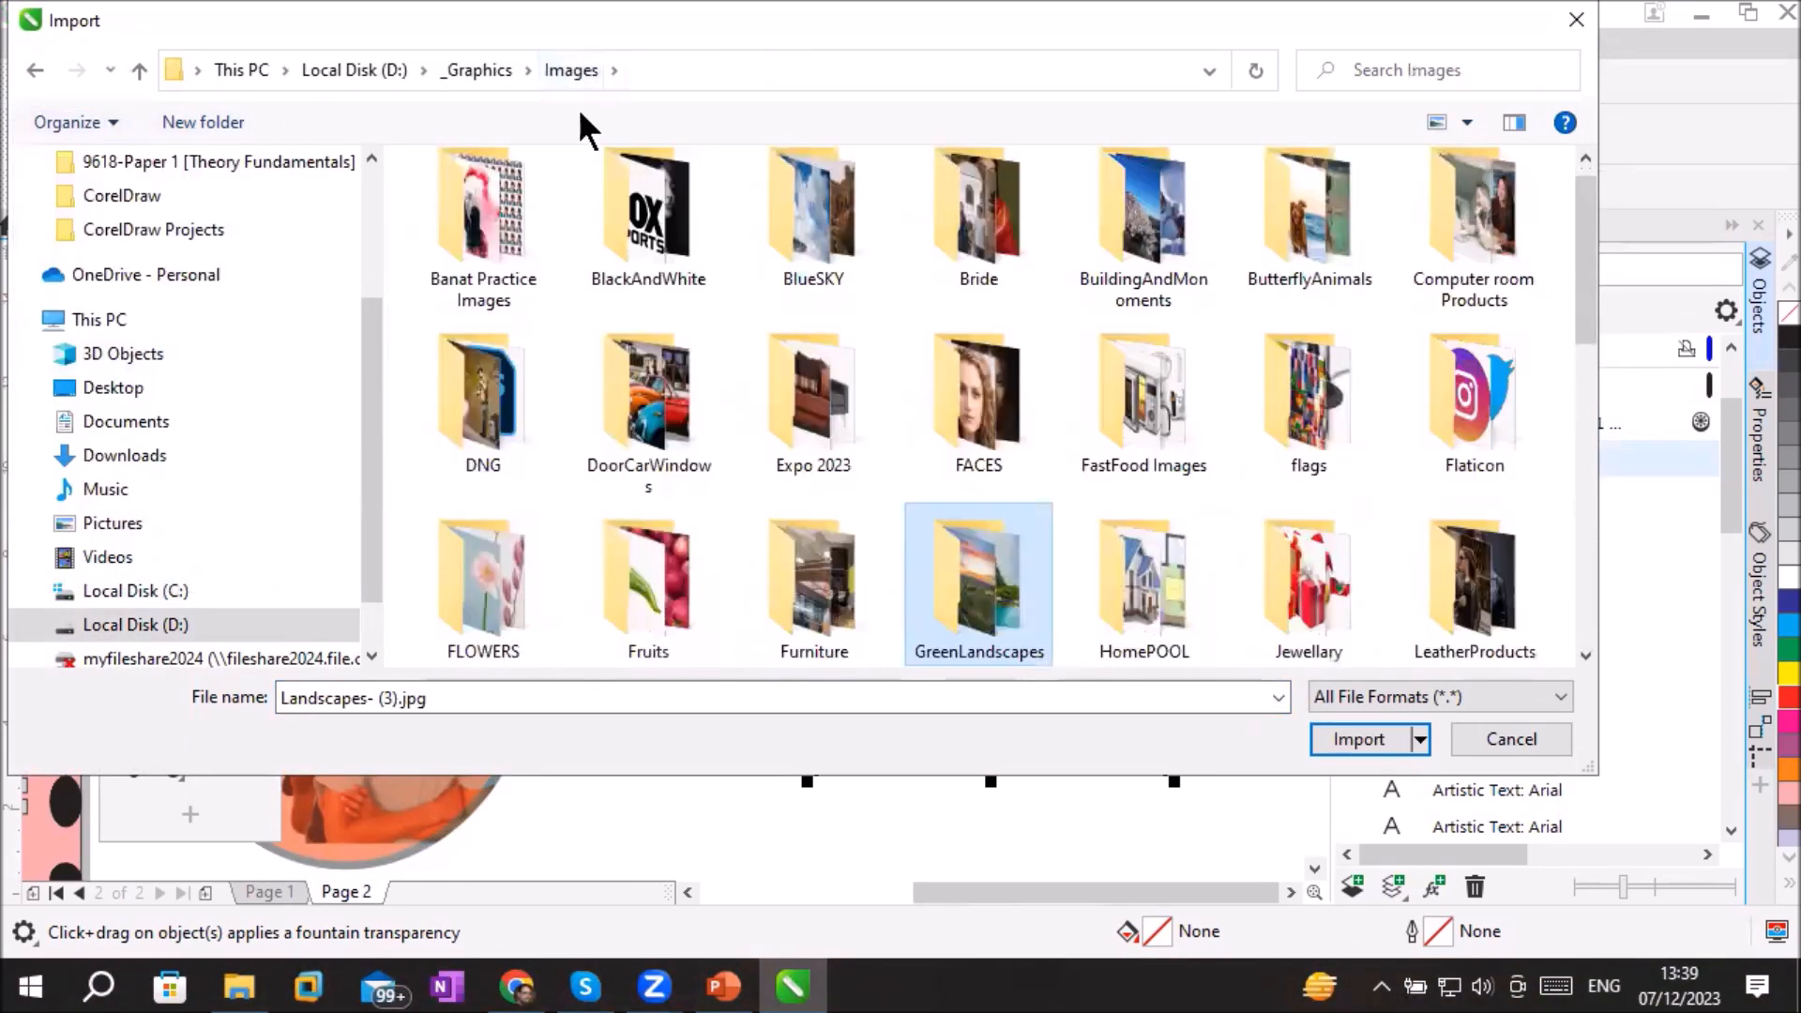
scroll(1585, 656, "down", 3)
double_click(1486, 330)
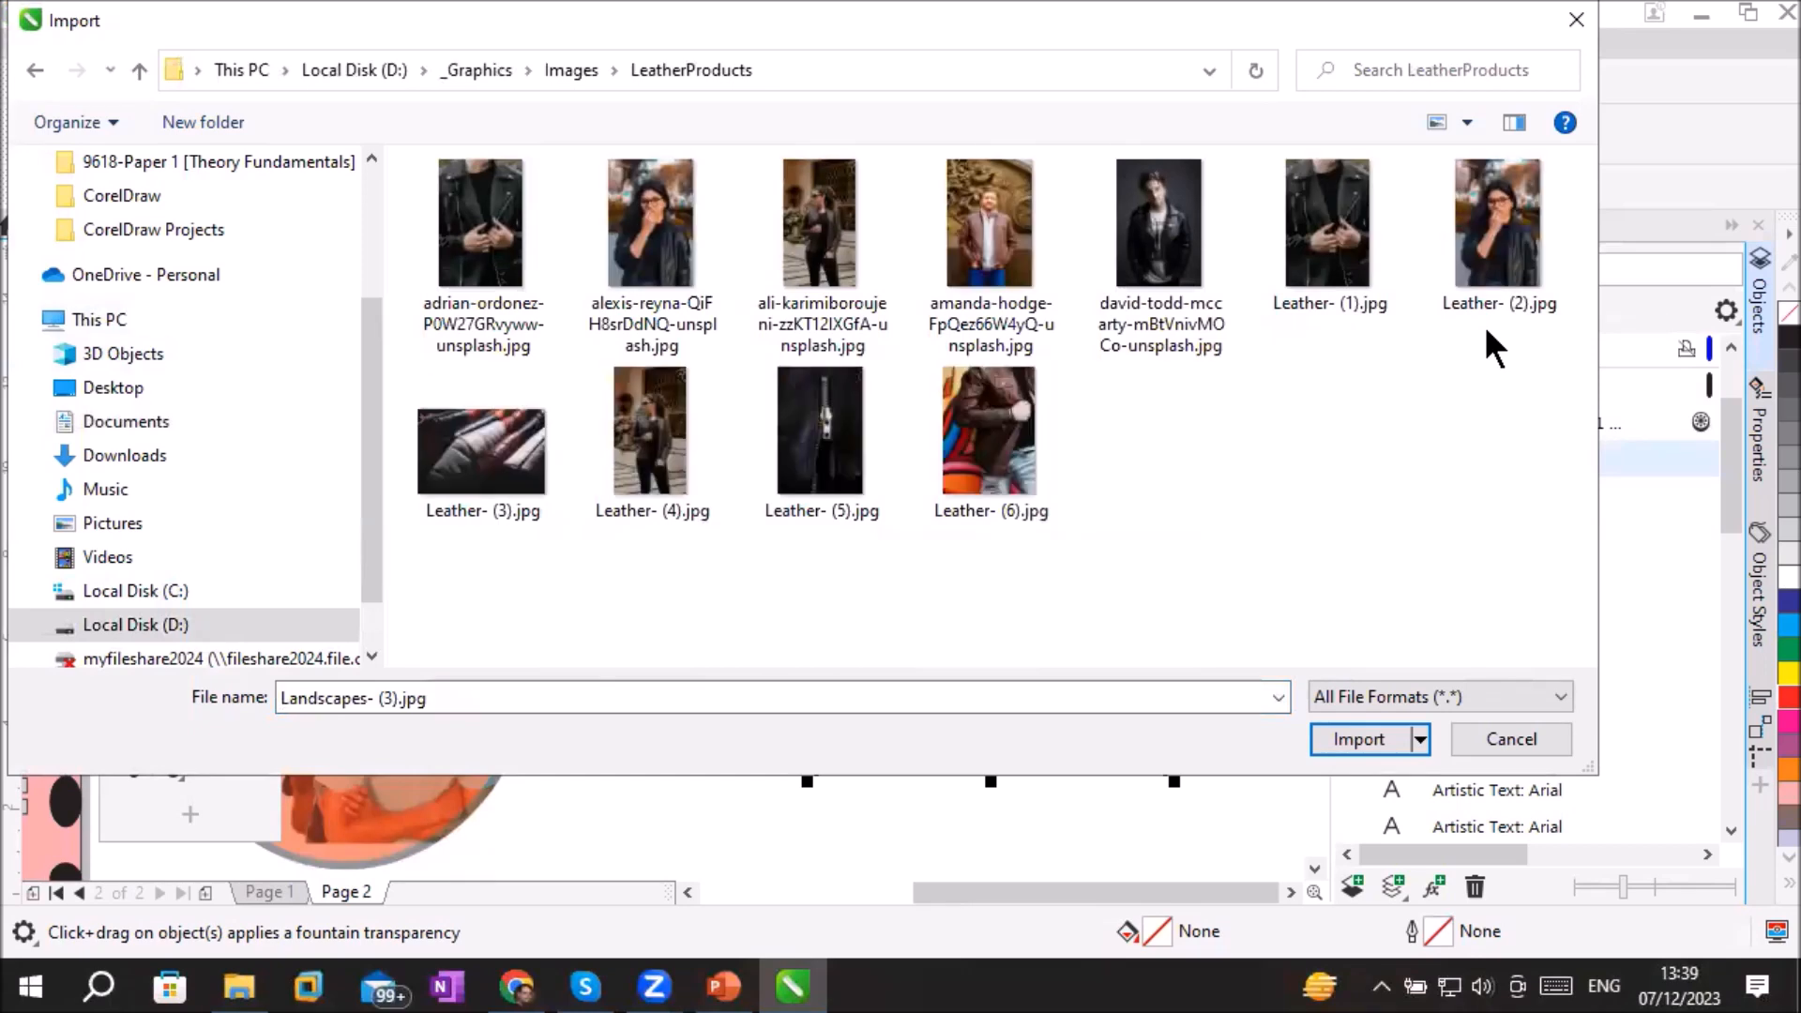
double_click(651, 235)
left_click_drag(602, 371, 844, 574)
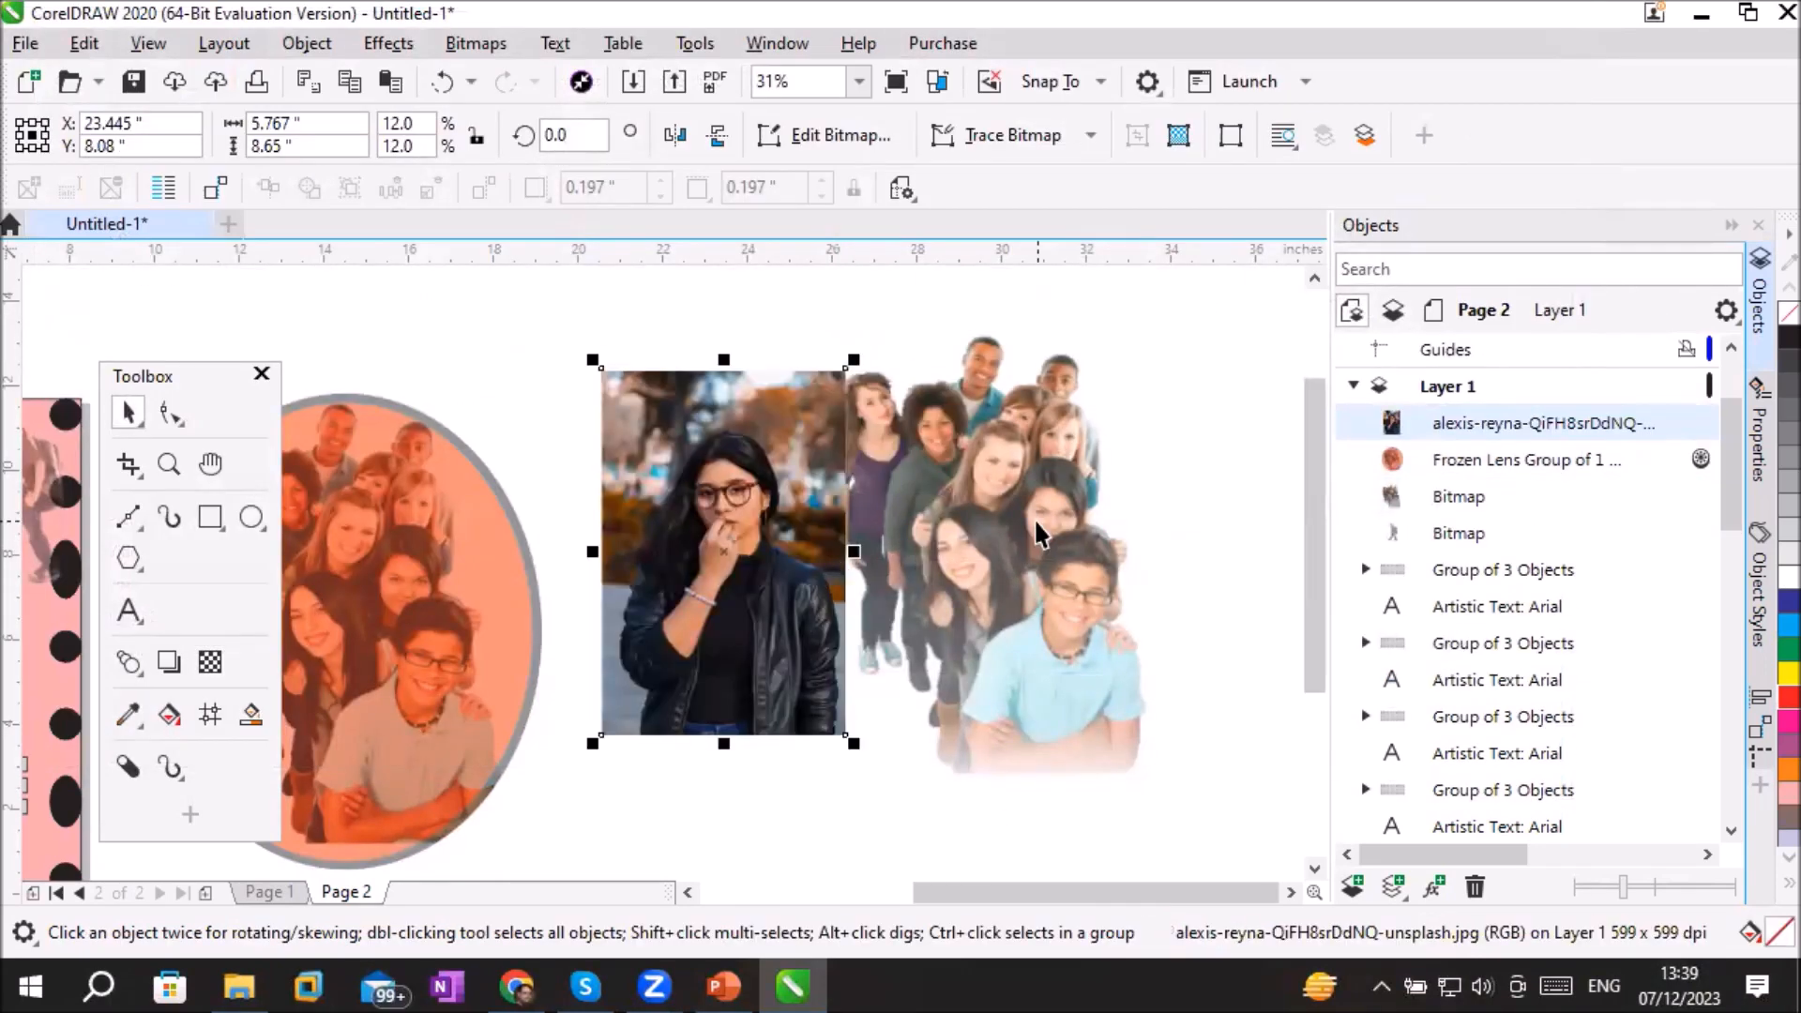
Step: Move the group photo right, clear of the portrait, and enlarge the portrait proportionally to about 7.4 by 11.1 inches
left_click_drag(927, 547, 1149, 531)
left_click(835, 610)
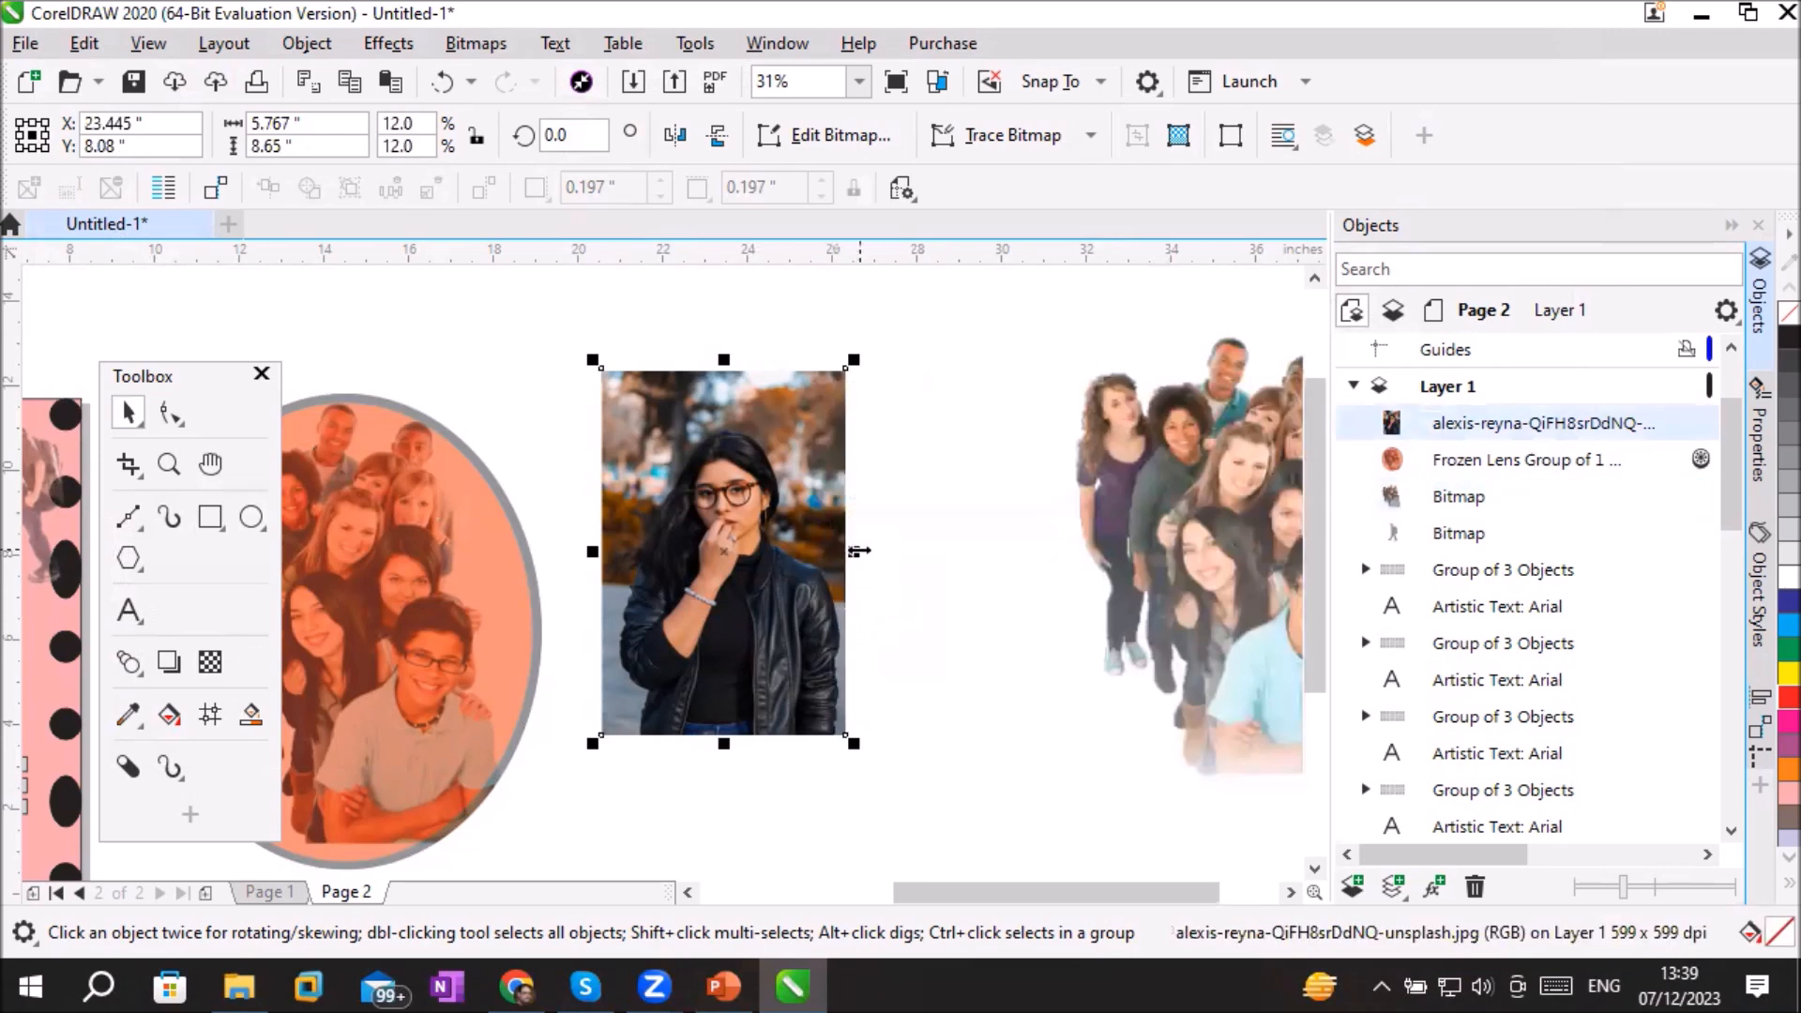
left_click_drag(853, 743, 1033, 840)
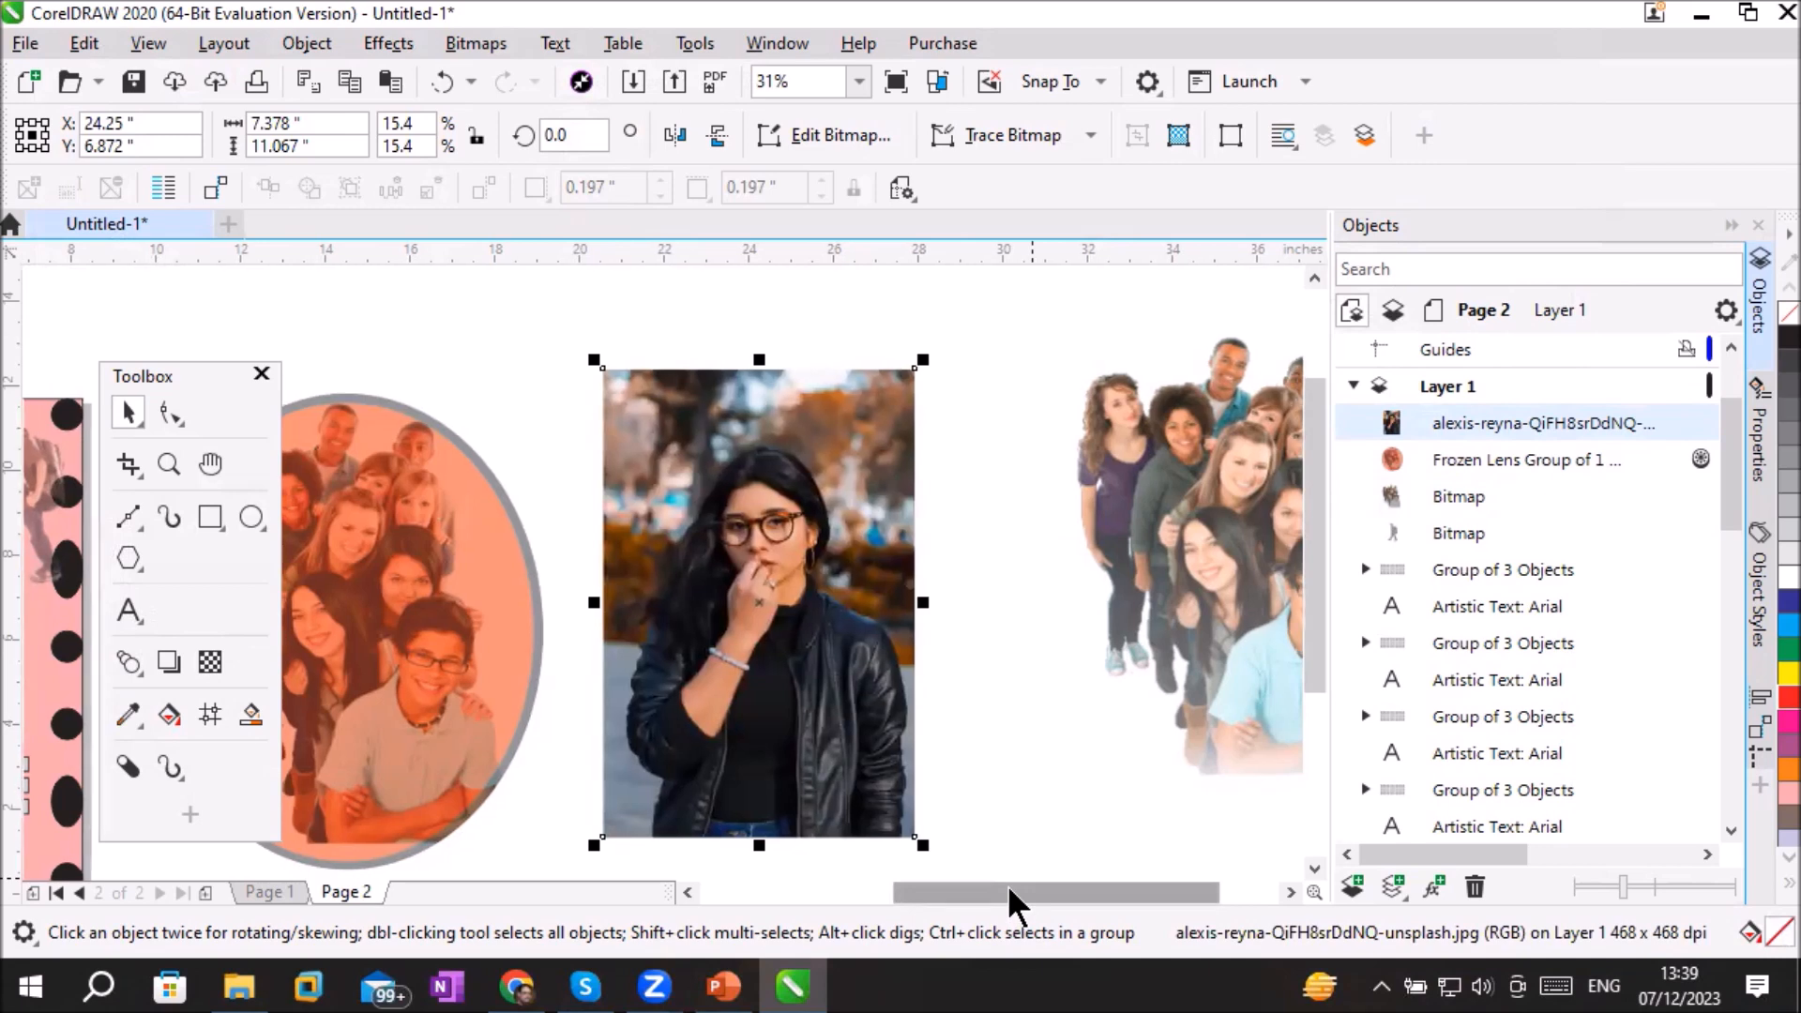
Step: Apply a linear fountain transparency to the portrait and examine the fade up close
left_click(207, 658)
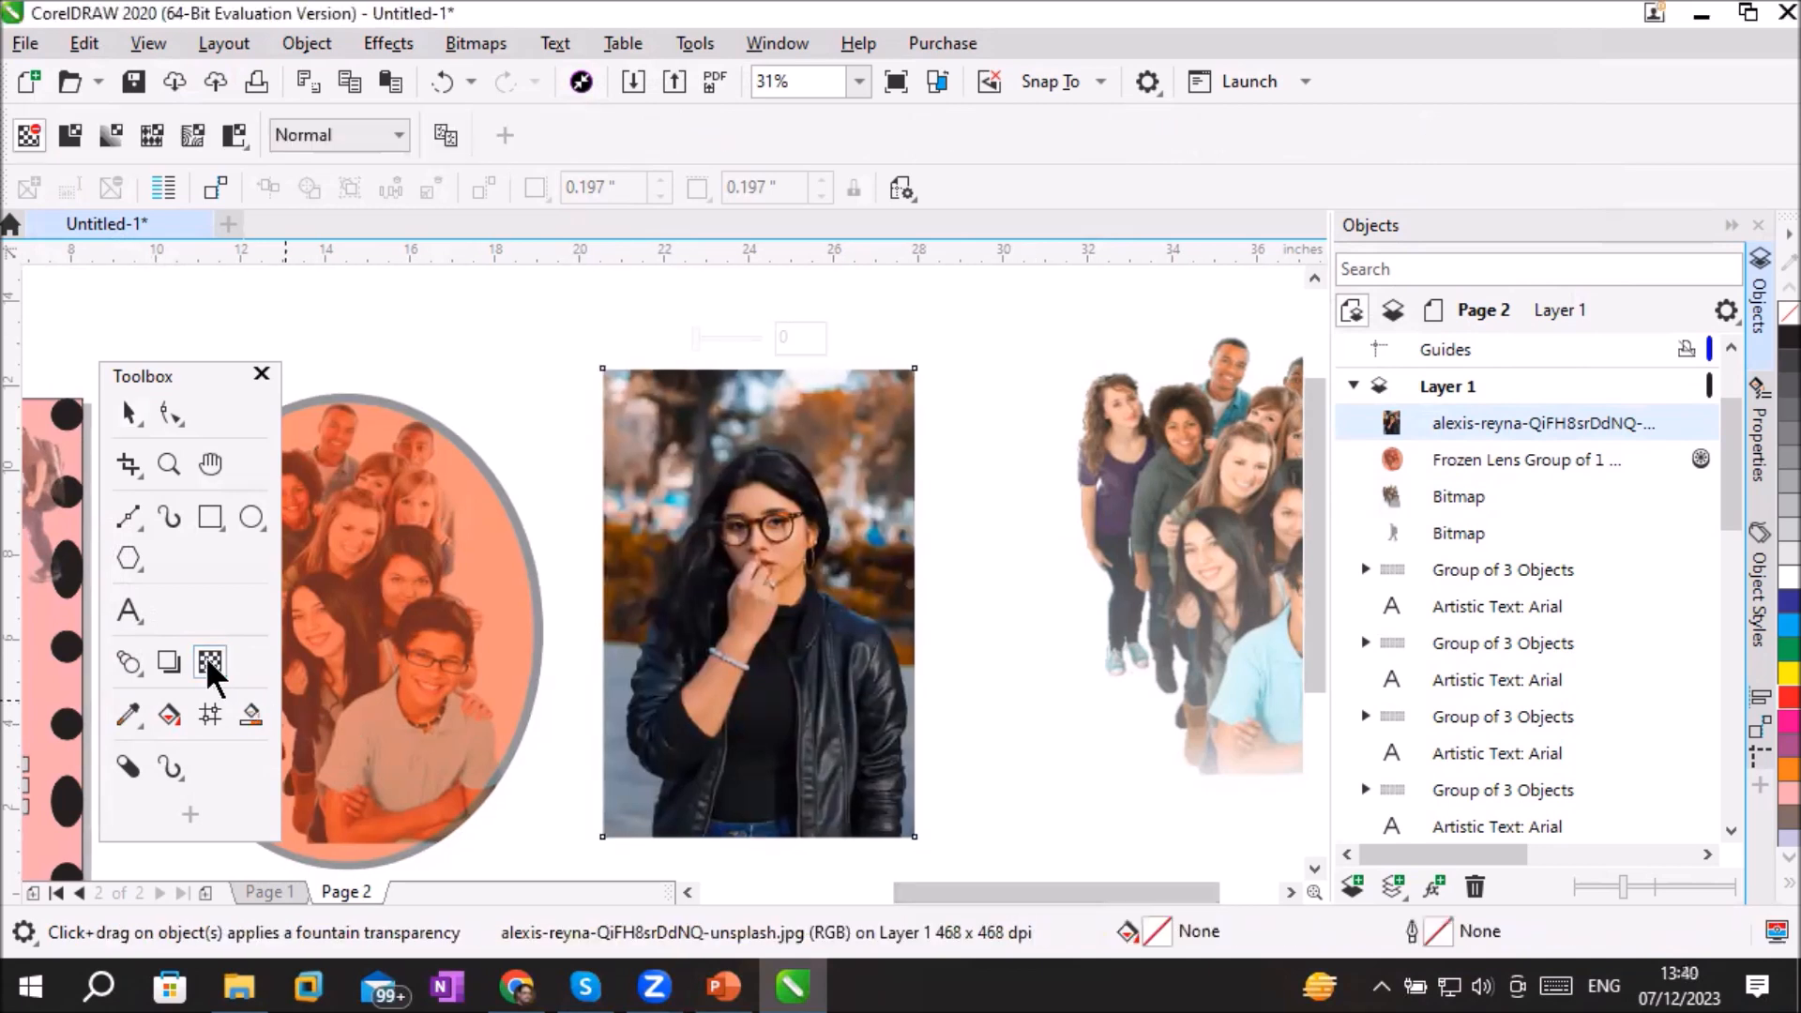
left_click(111, 134)
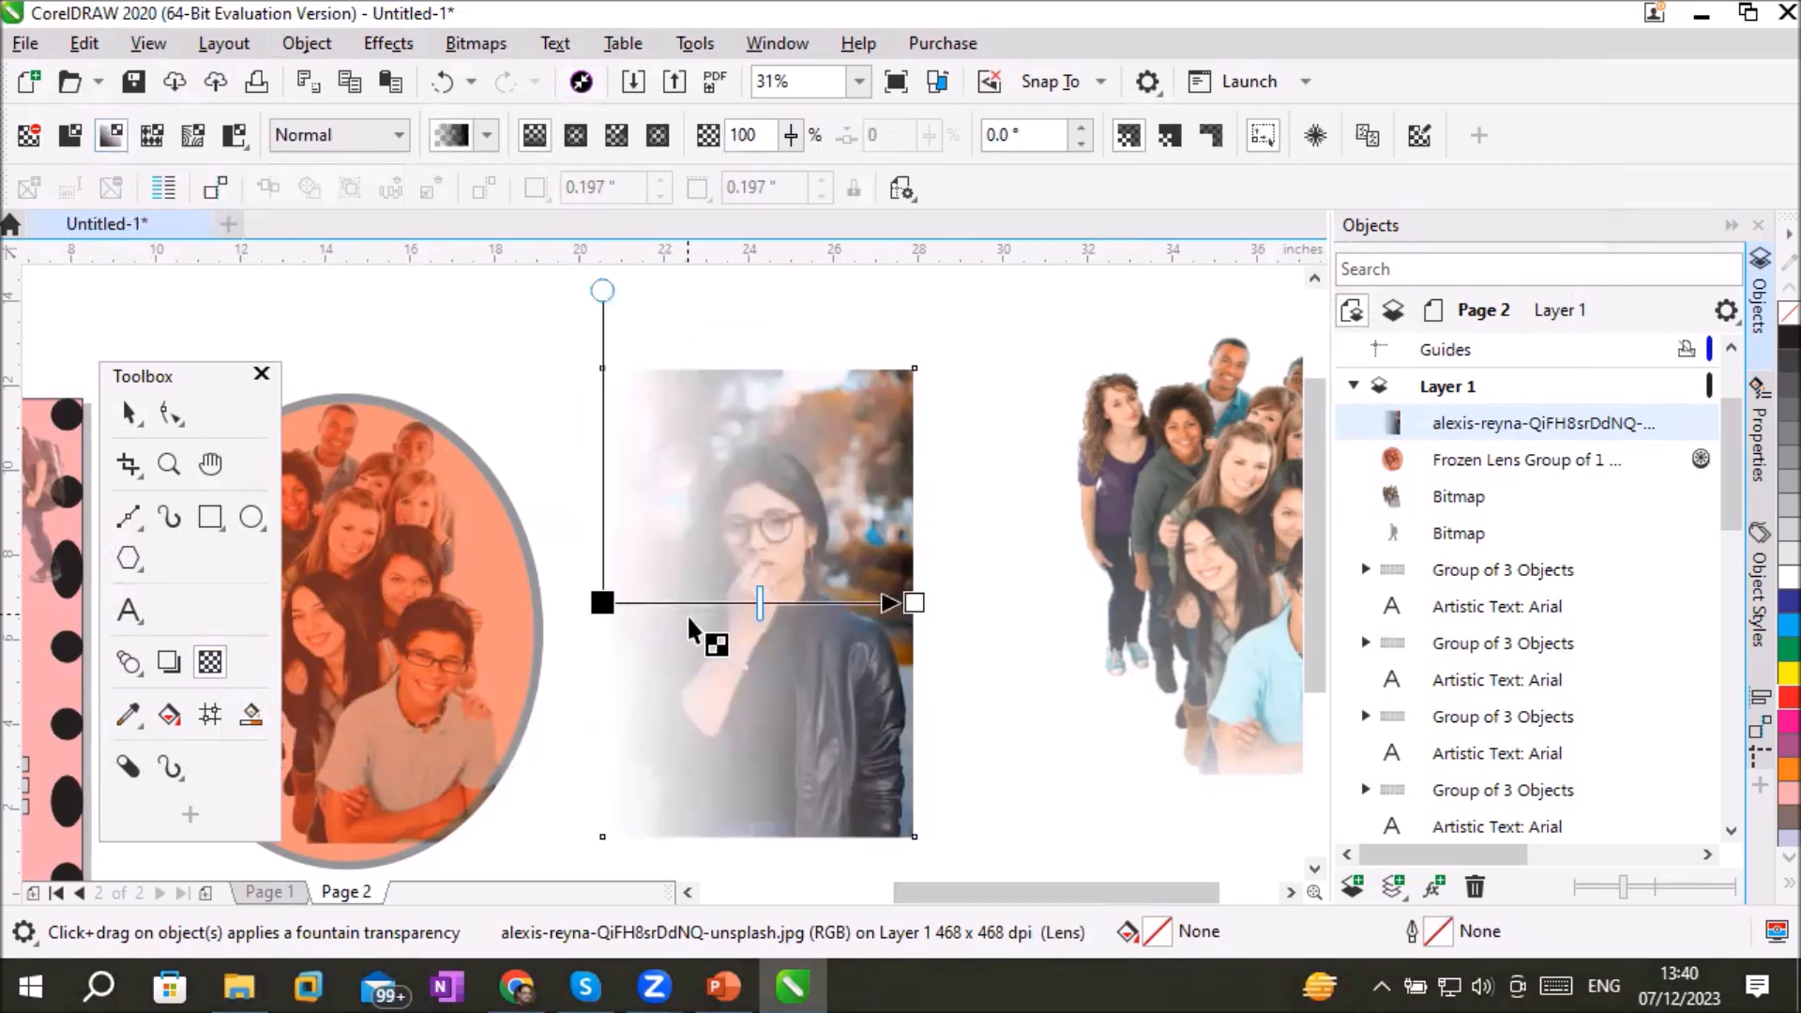
scroll(608, 758, "up", 2)
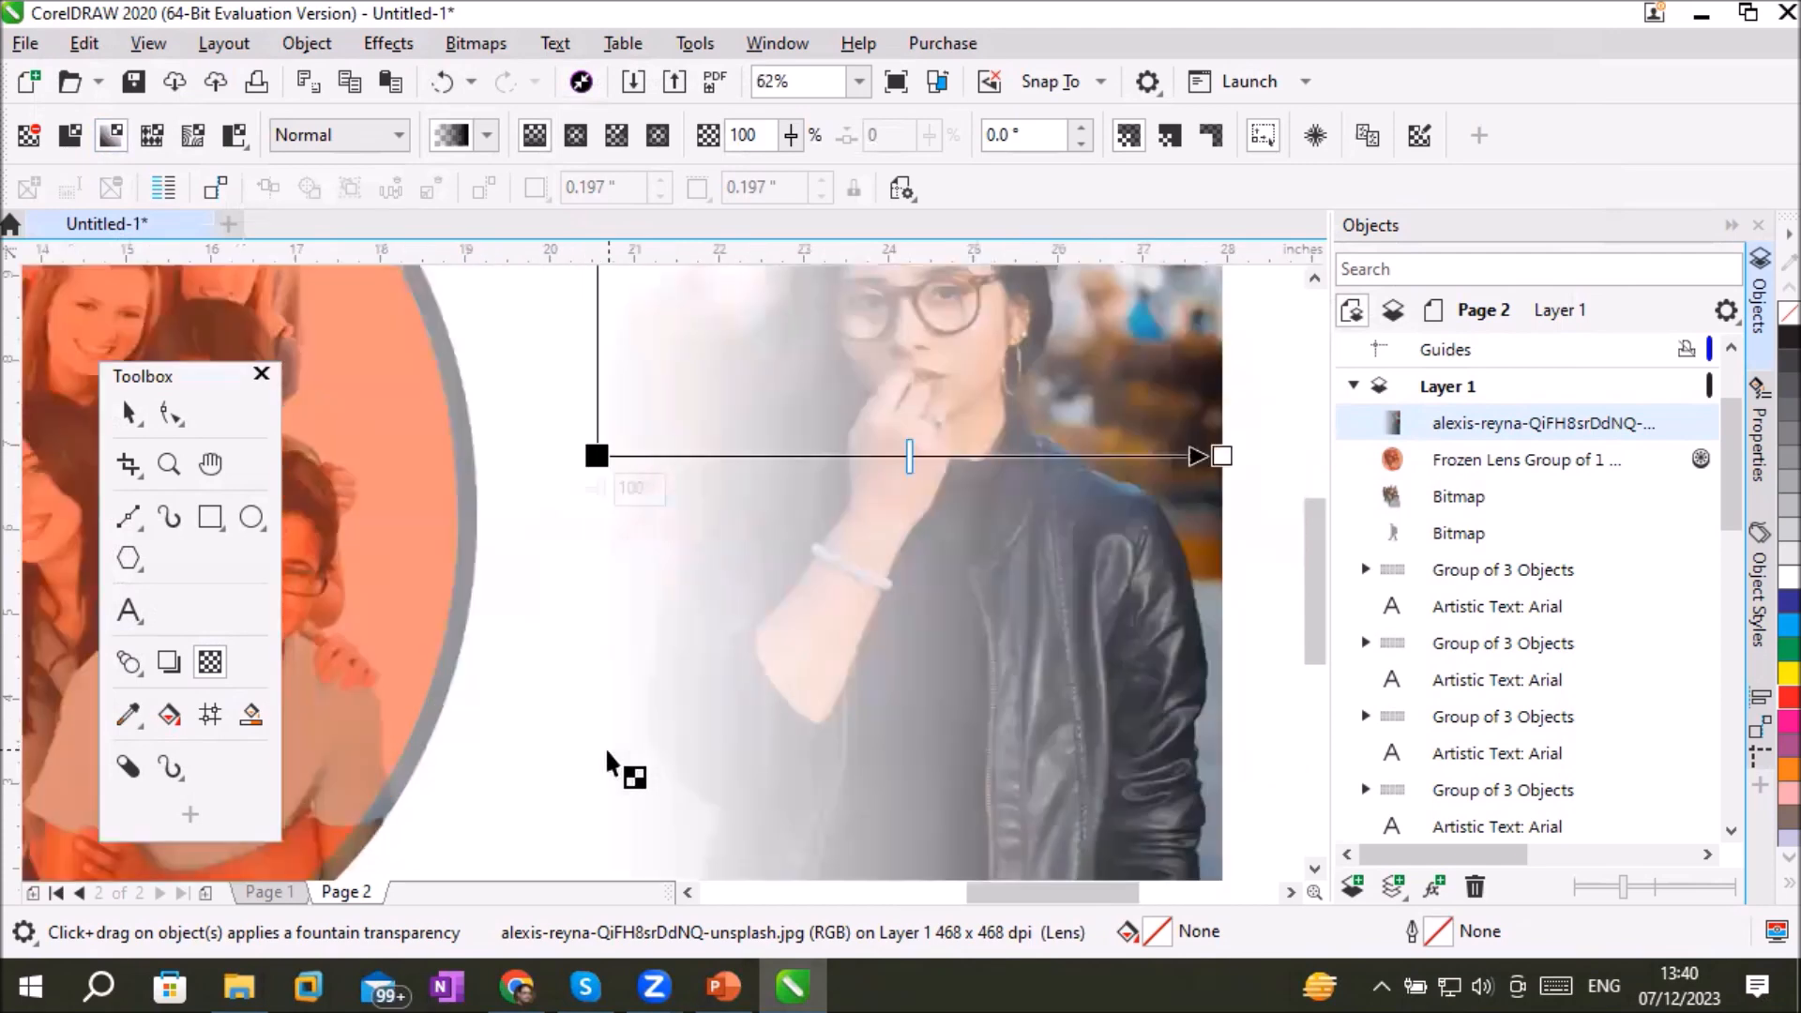
scroll(607, 753, "down", 2)
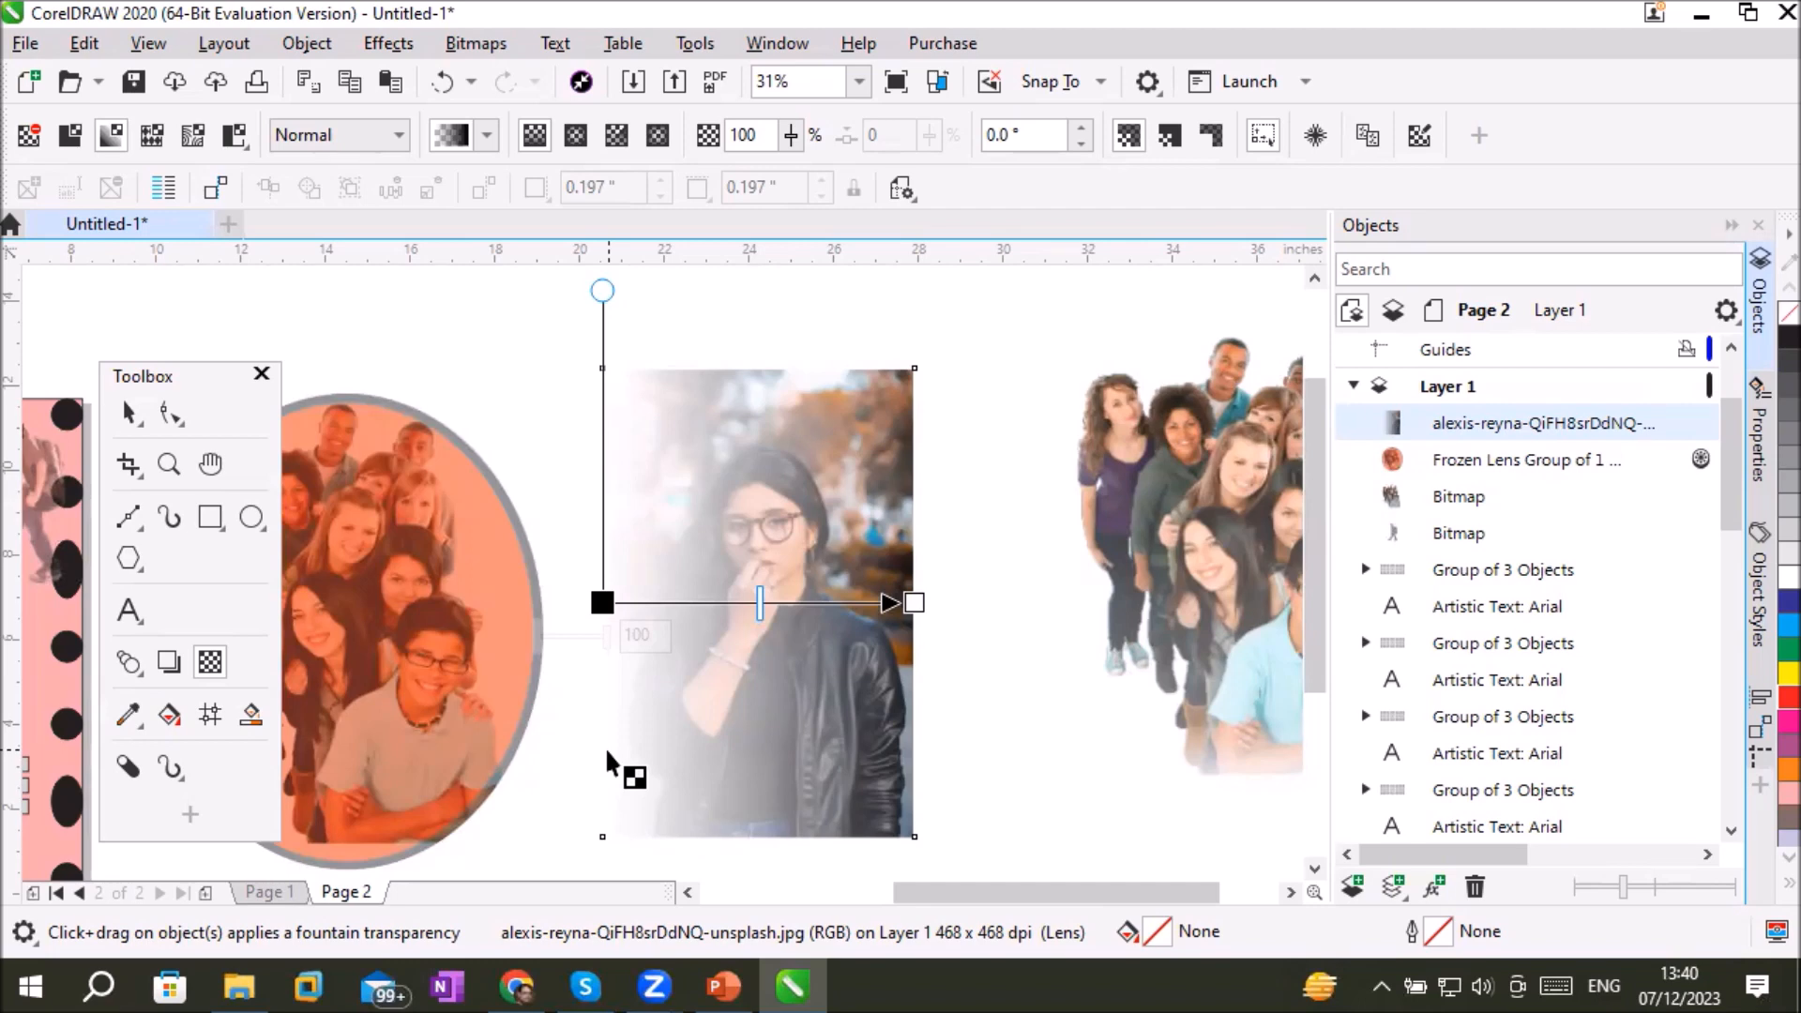
Step: Turn the portrait's fountain transparency vertical, with the 100 node near the bottom edge and the 0 node at the top edge
left_click_drag(603, 605, 790, 855)
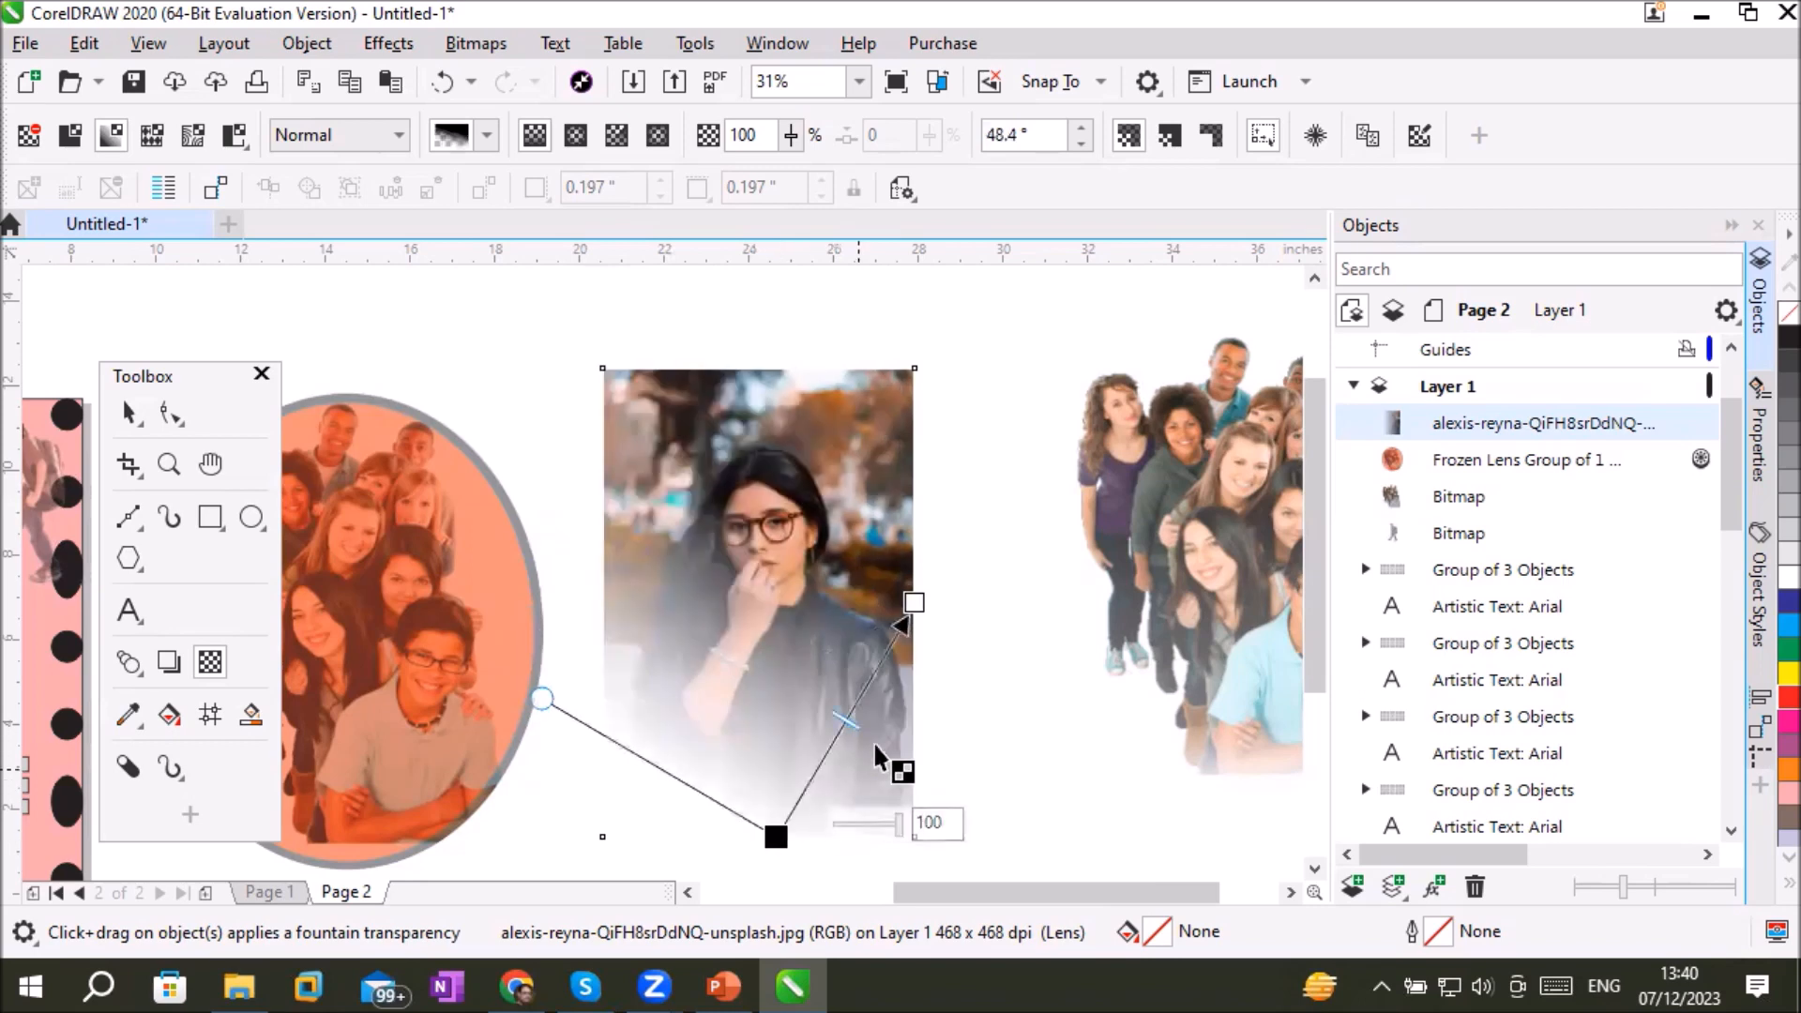
left_click_drag(915, 603, 776, 368)
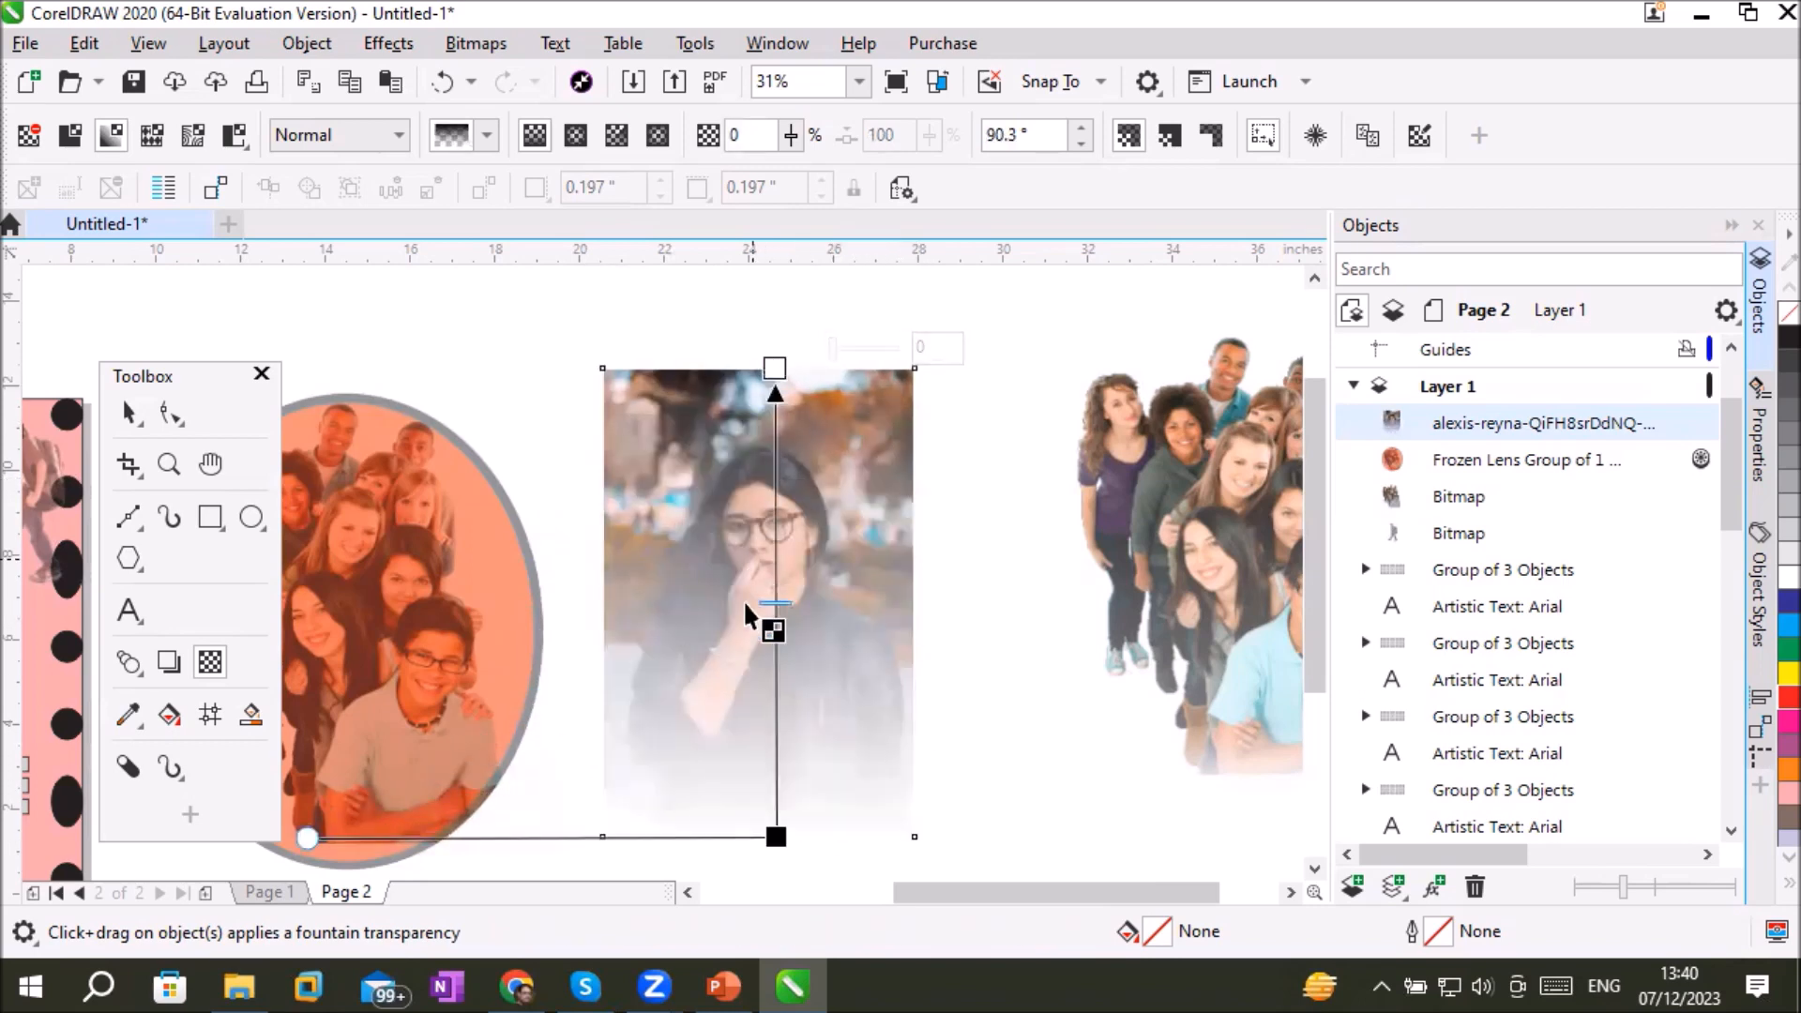
mouse_move(776, 836)
left_mouse_down()
mouse_move(777, 808)
mouse_move(761, 812)
left_mouse_up()
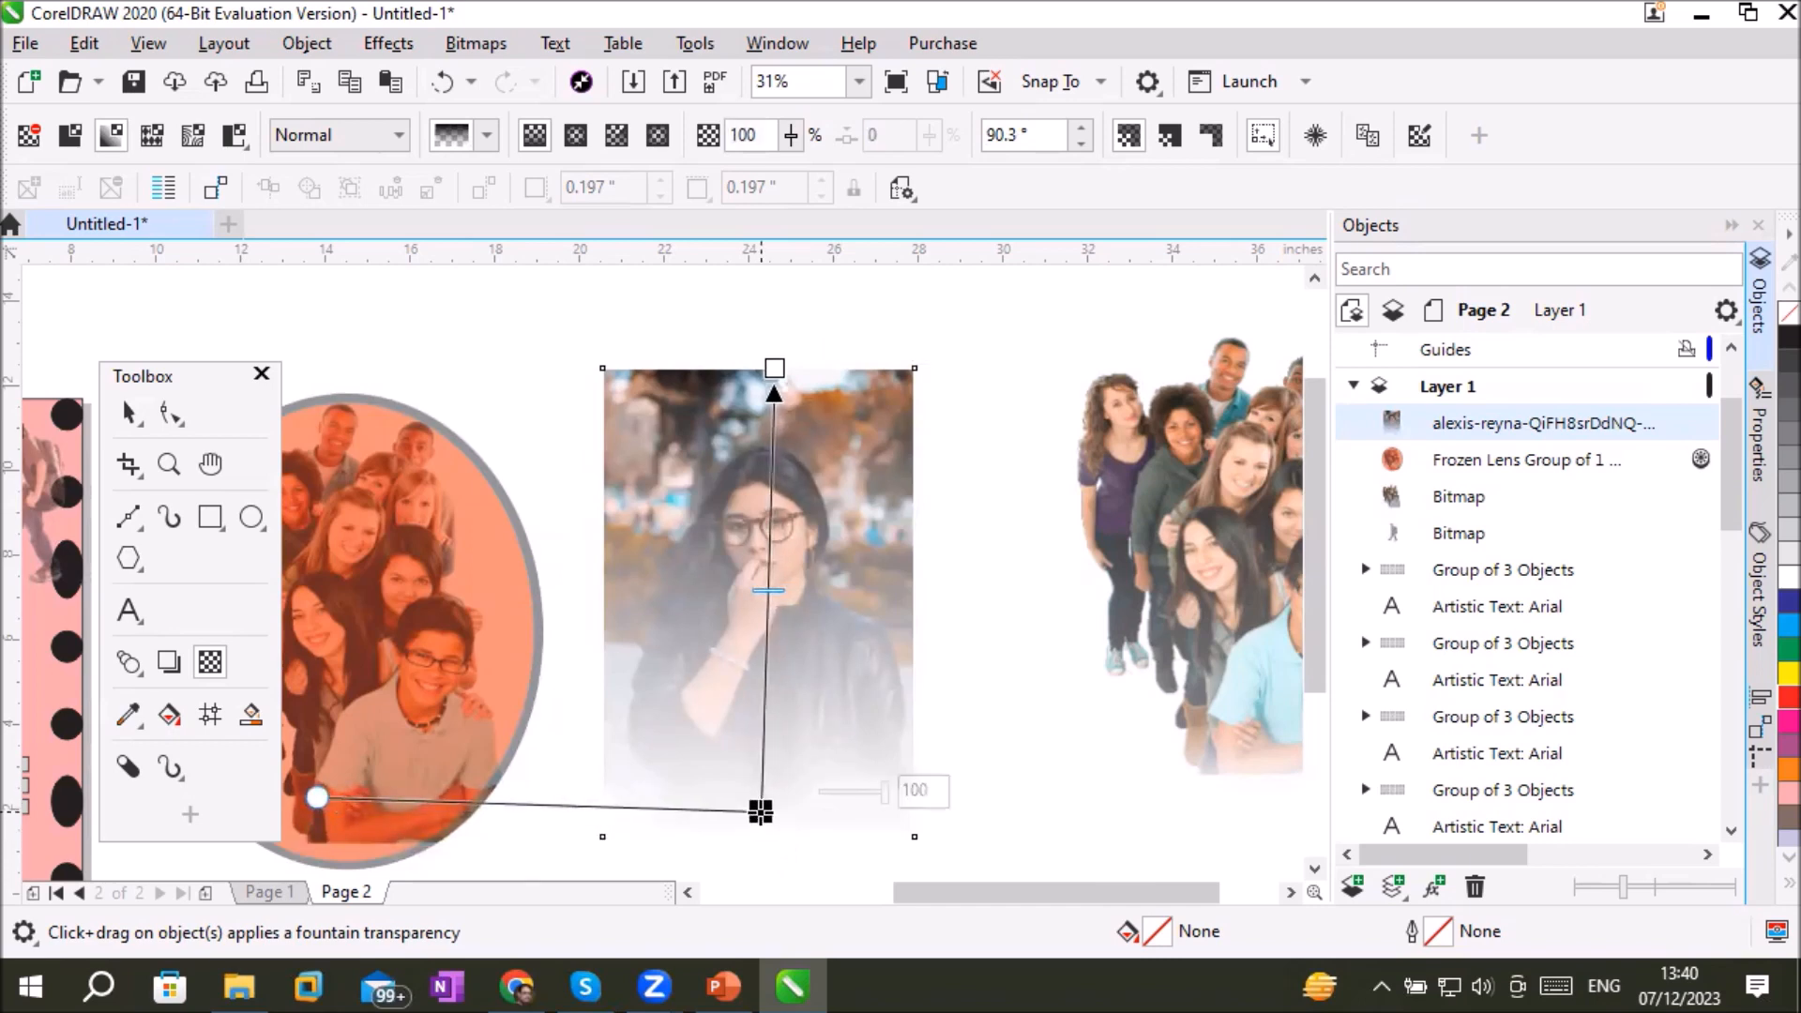
left_click_drag(761, 811, 770, 809)
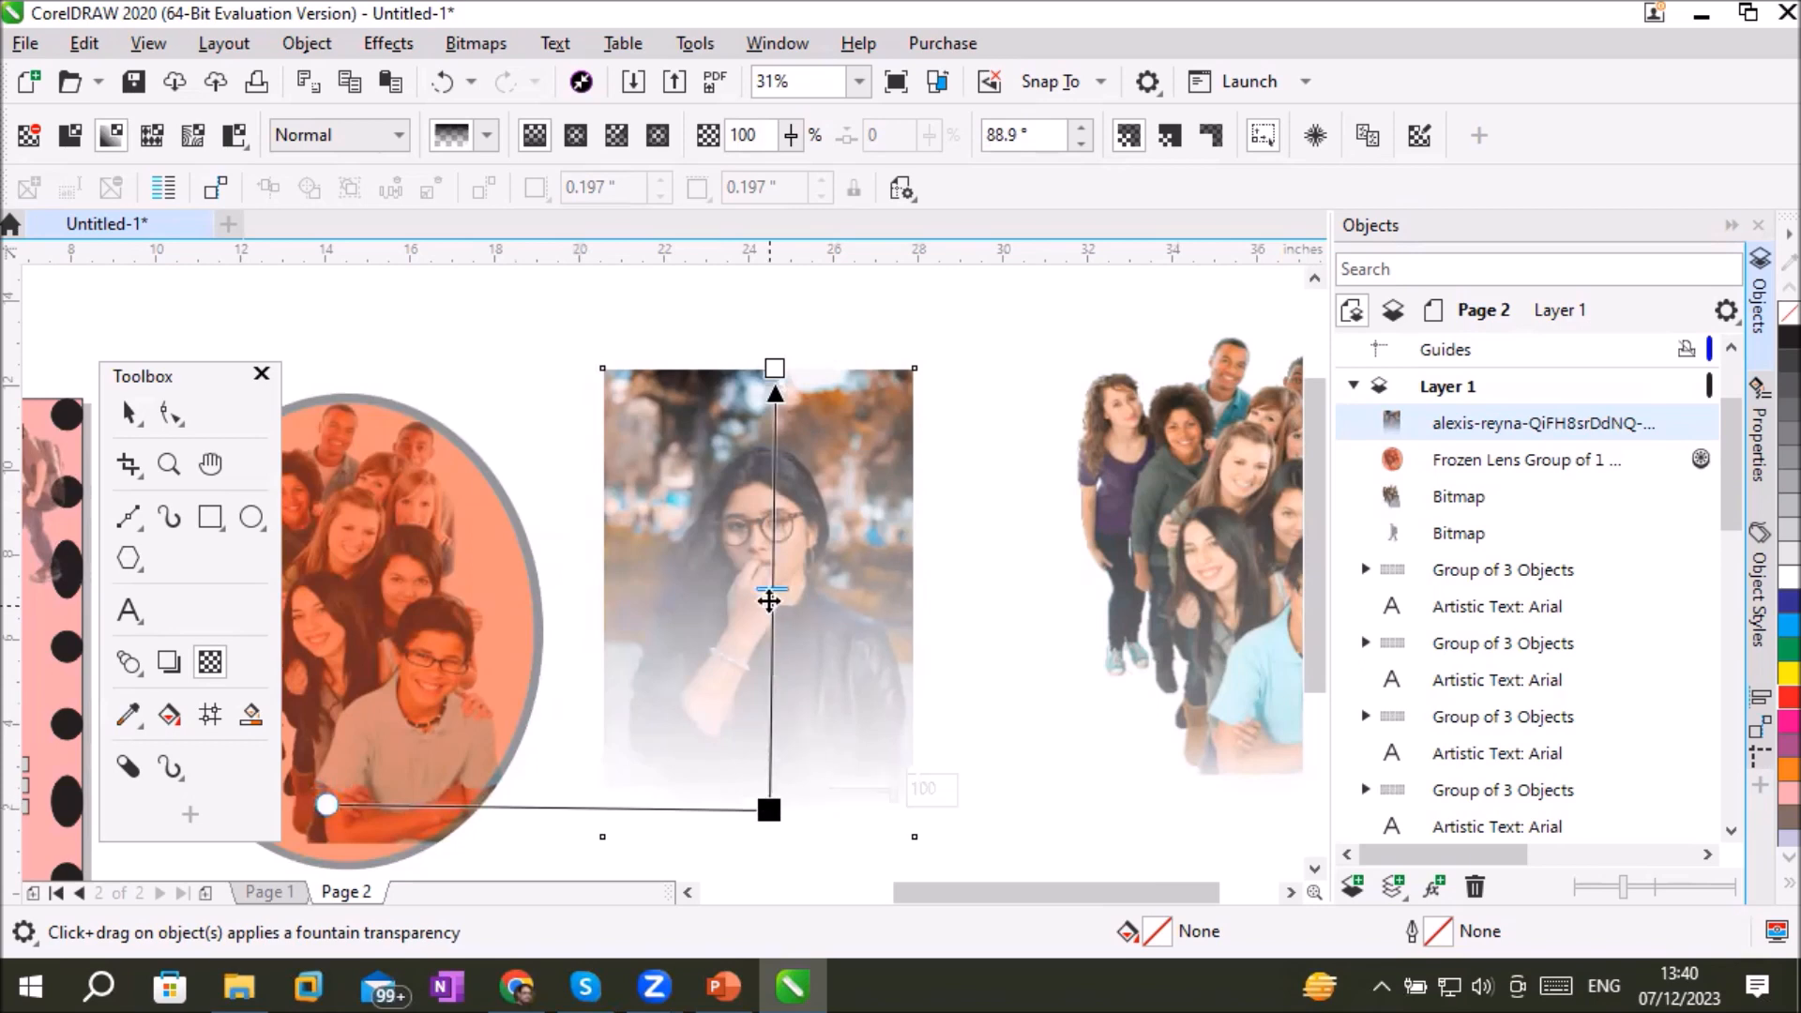
Step: Slide the portrait's transparency midpoint down near the bottom node, up near the top node, and back to the middle
left_click_drag(773, 591, 764, 777)
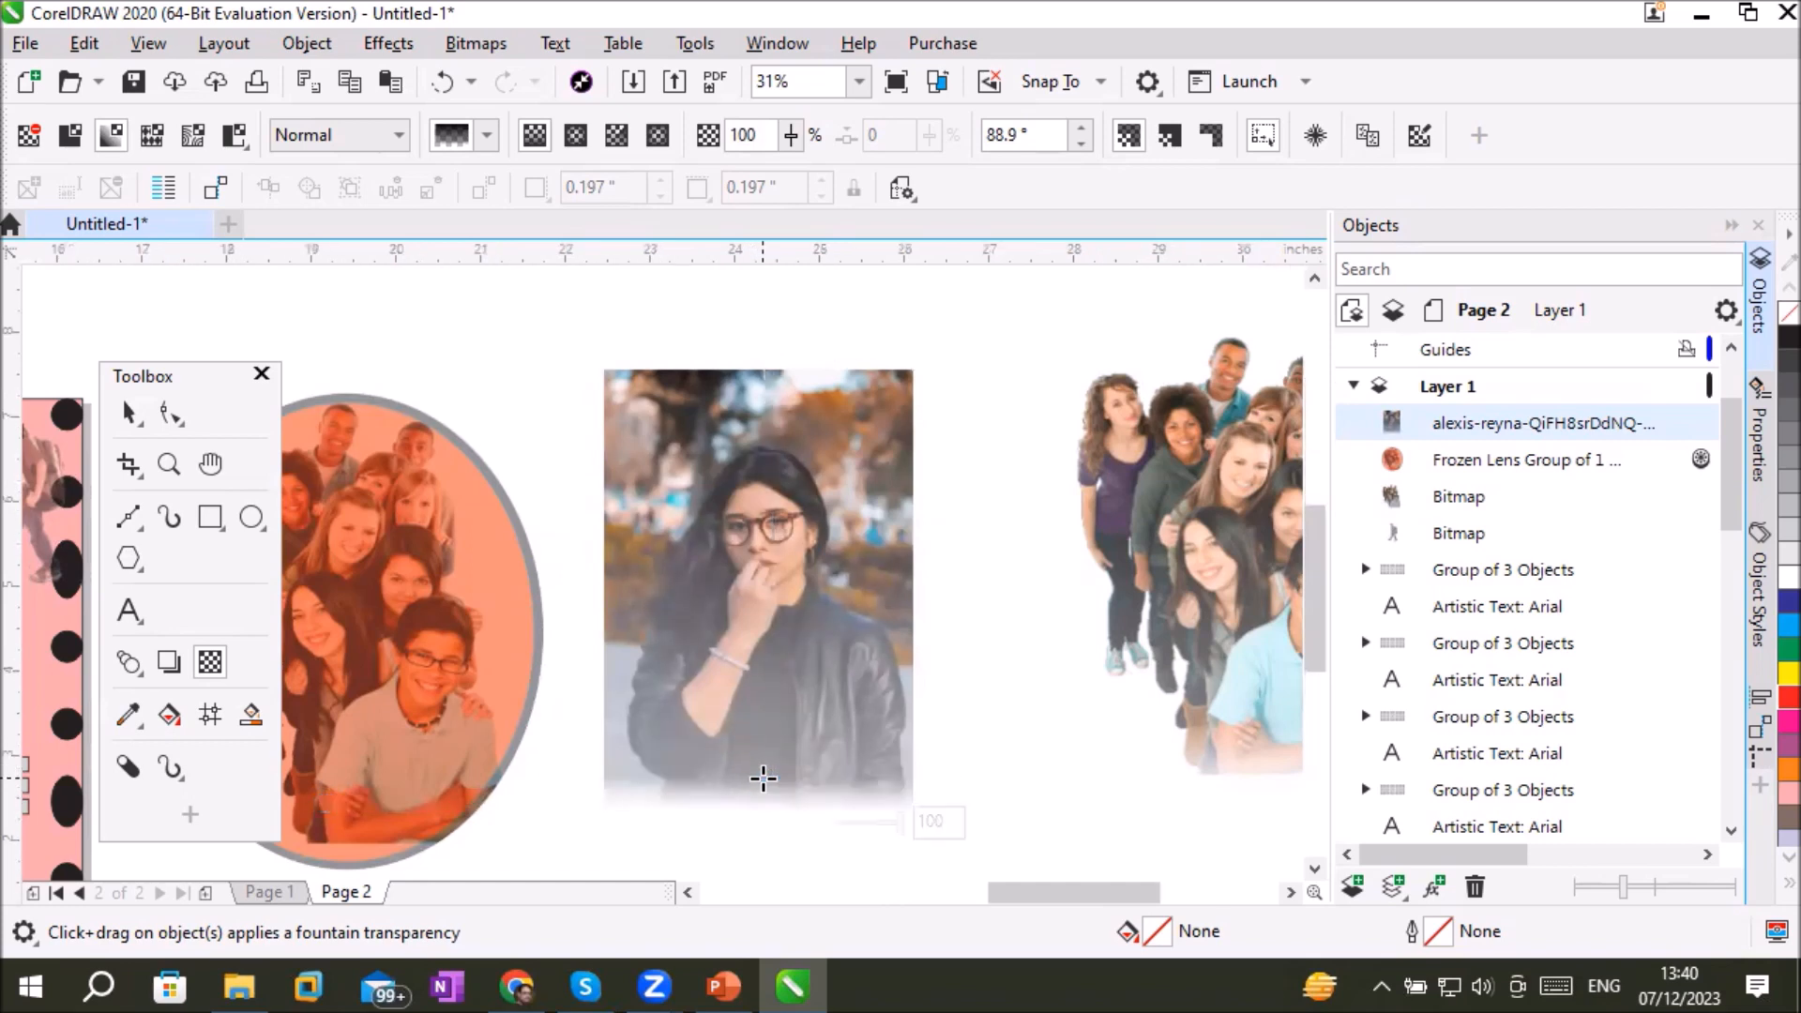
scroll(764, 779, "up", 1)
scroll(764, 779, "down", 1)
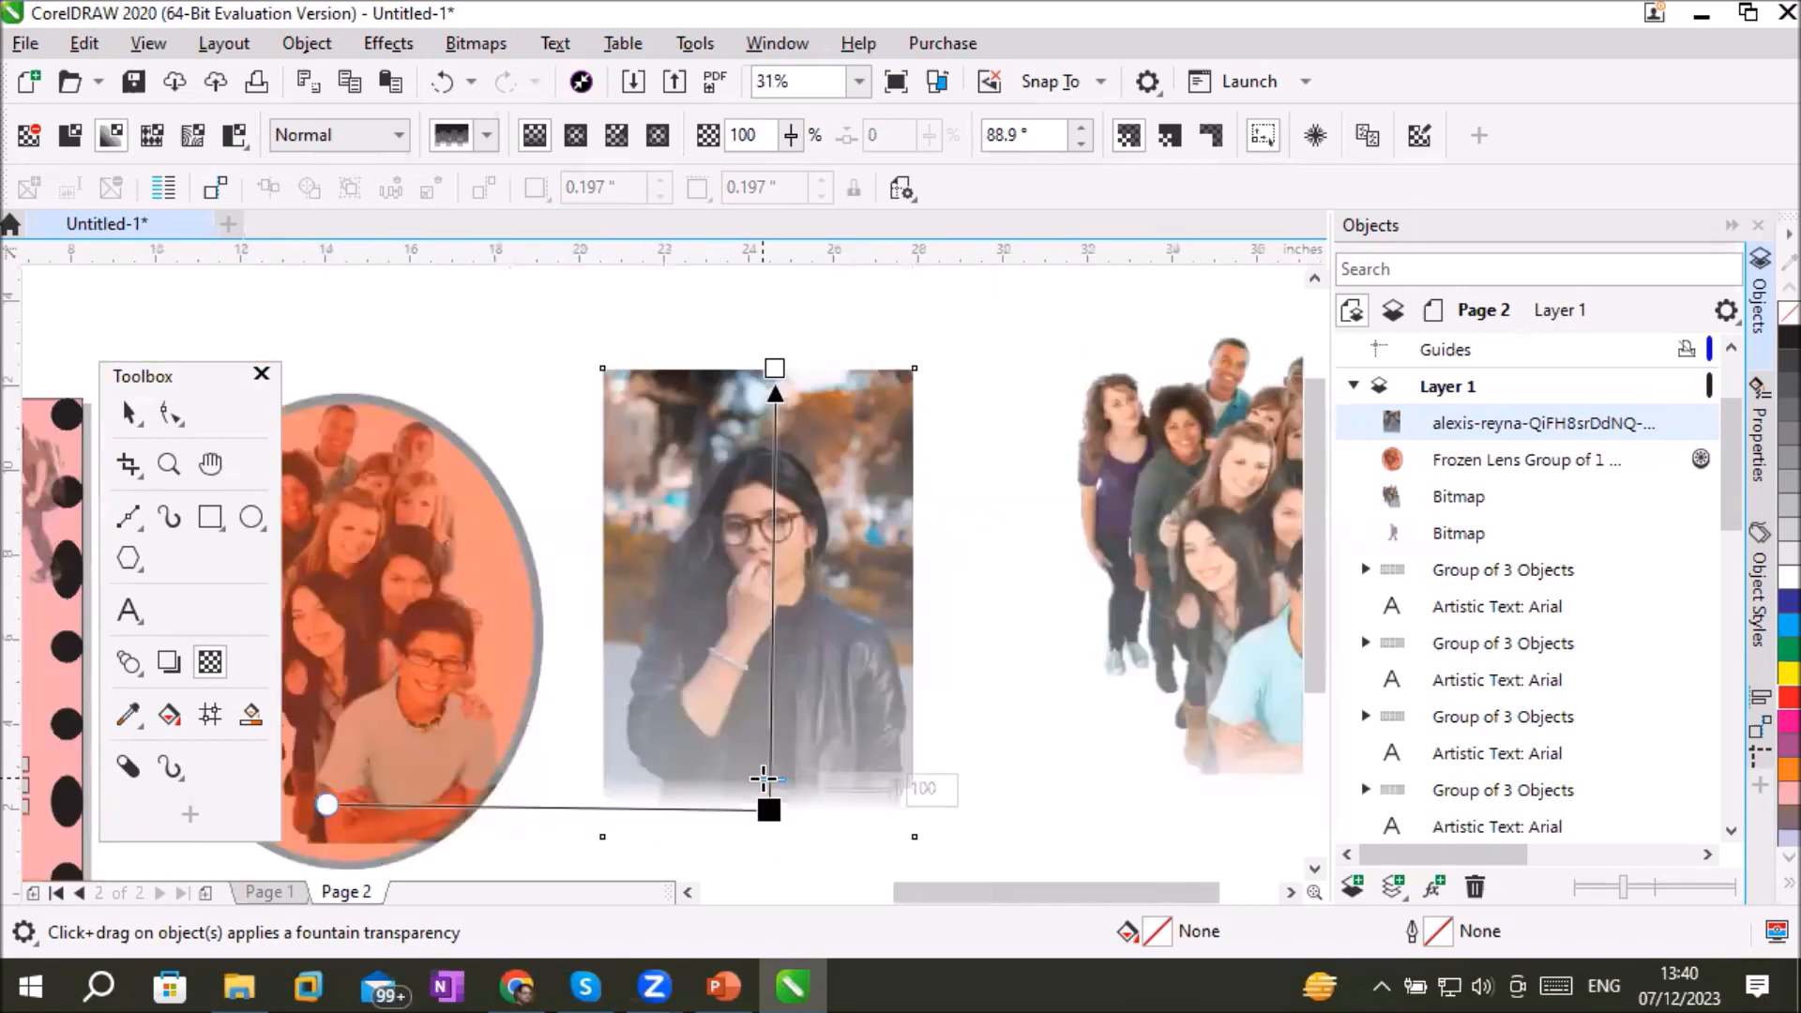
left_click_drag(775, 774, 774, 443)
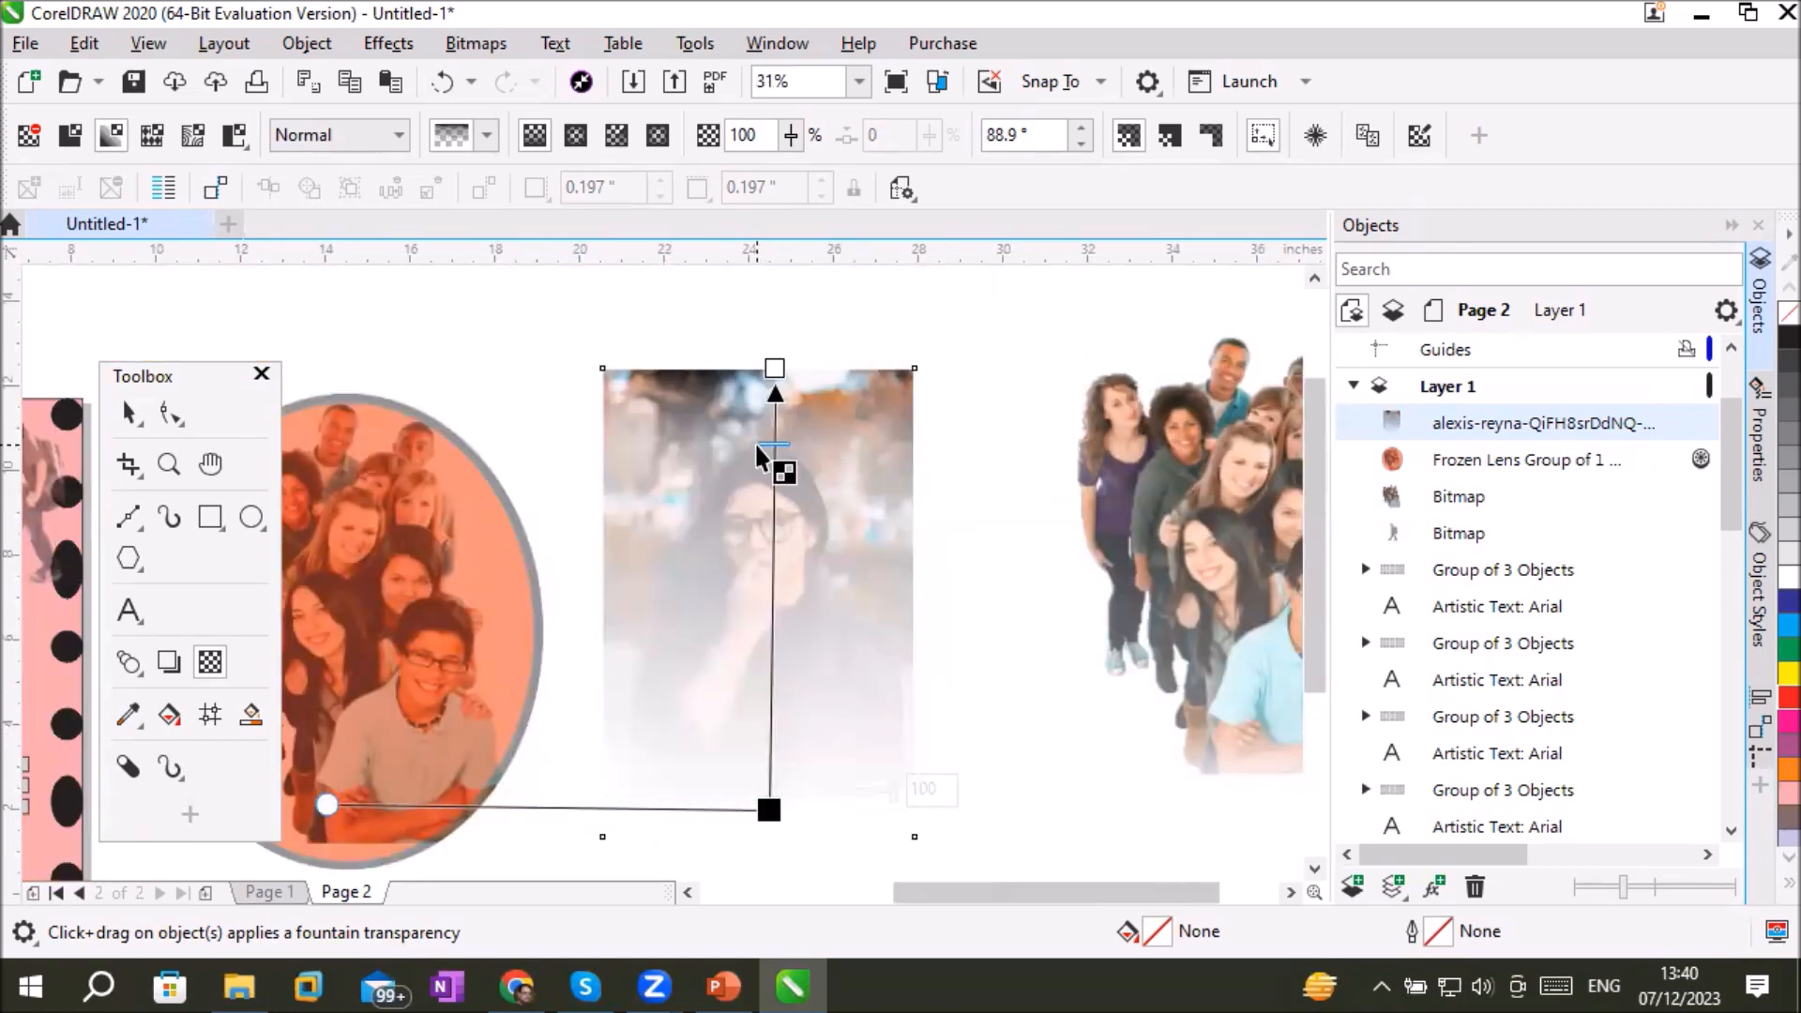
mouse_move(775, 442)
left_mouse_down()
mouse_move(776, 416)
mouse_move(723, 707)
mouse_move(728, 591)
left_mouse_up()
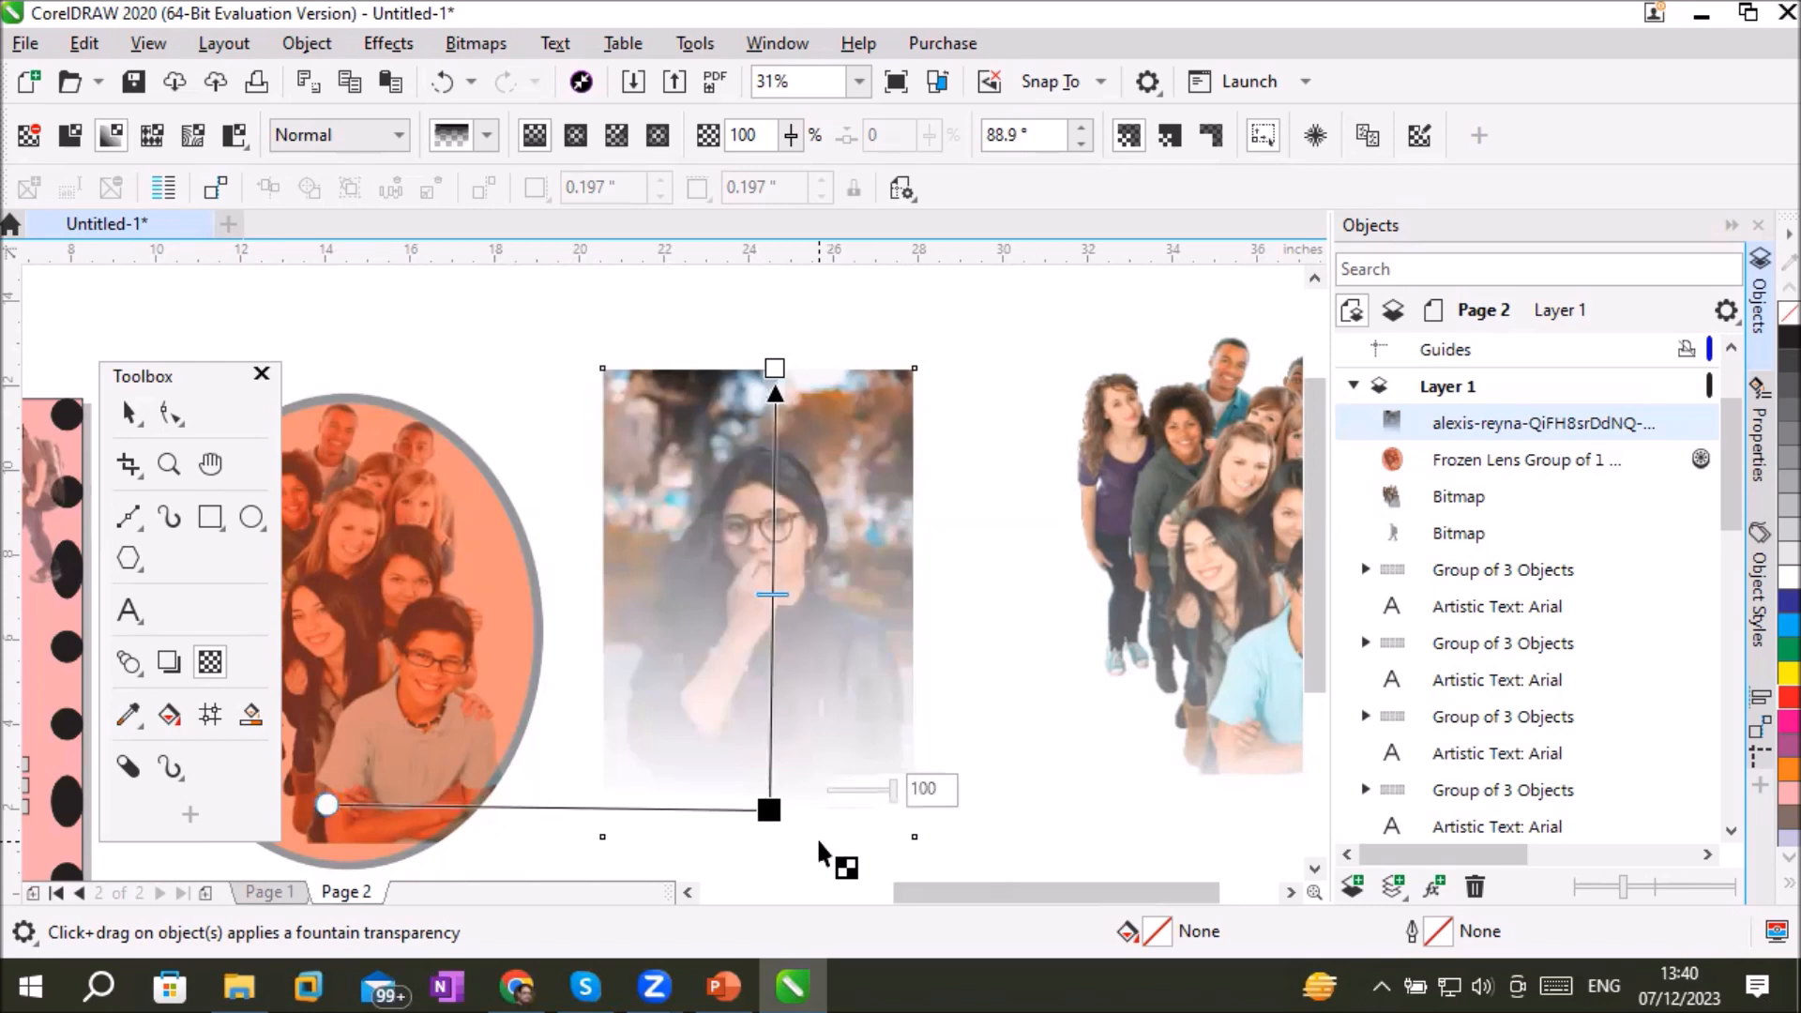
Step: Run the portrait's fountain transparency horizontally from its right edge to its left edge and set the left node's transparency to 60
left_click_drag(769, 812, 915, 616)
left_click_drag(775, 369, 604, 619)
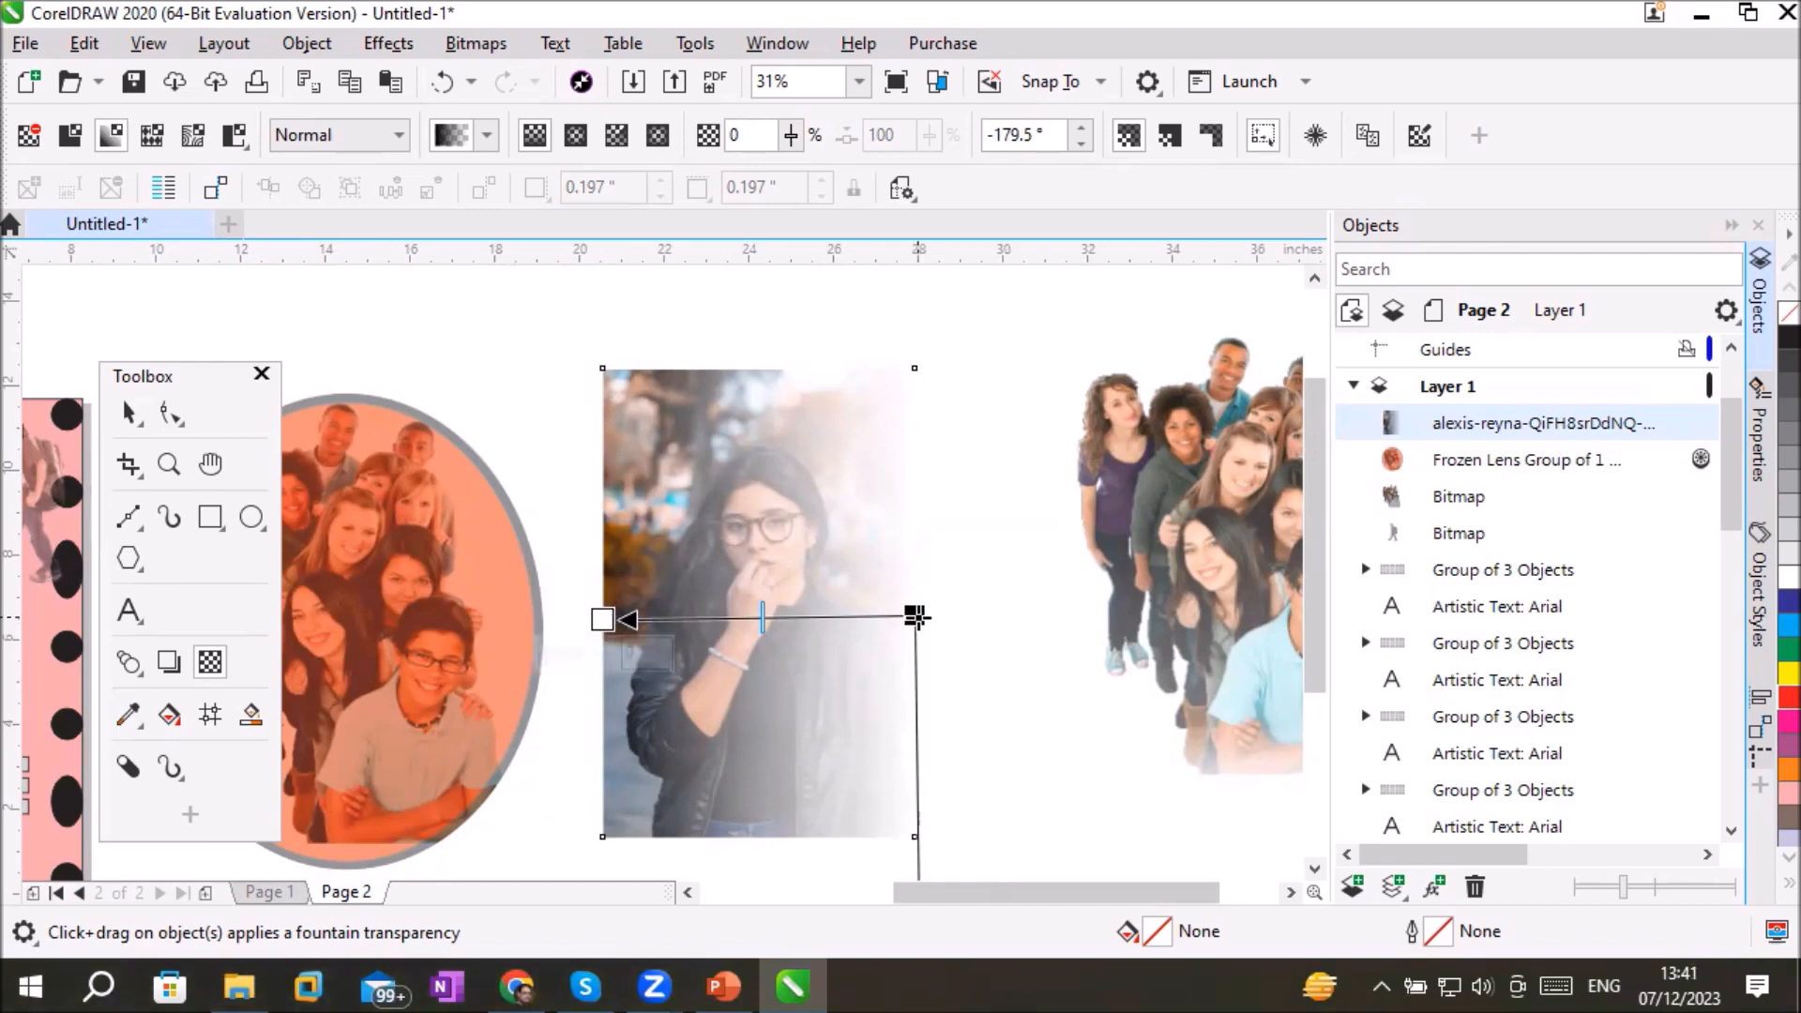
left_click(917, 616)
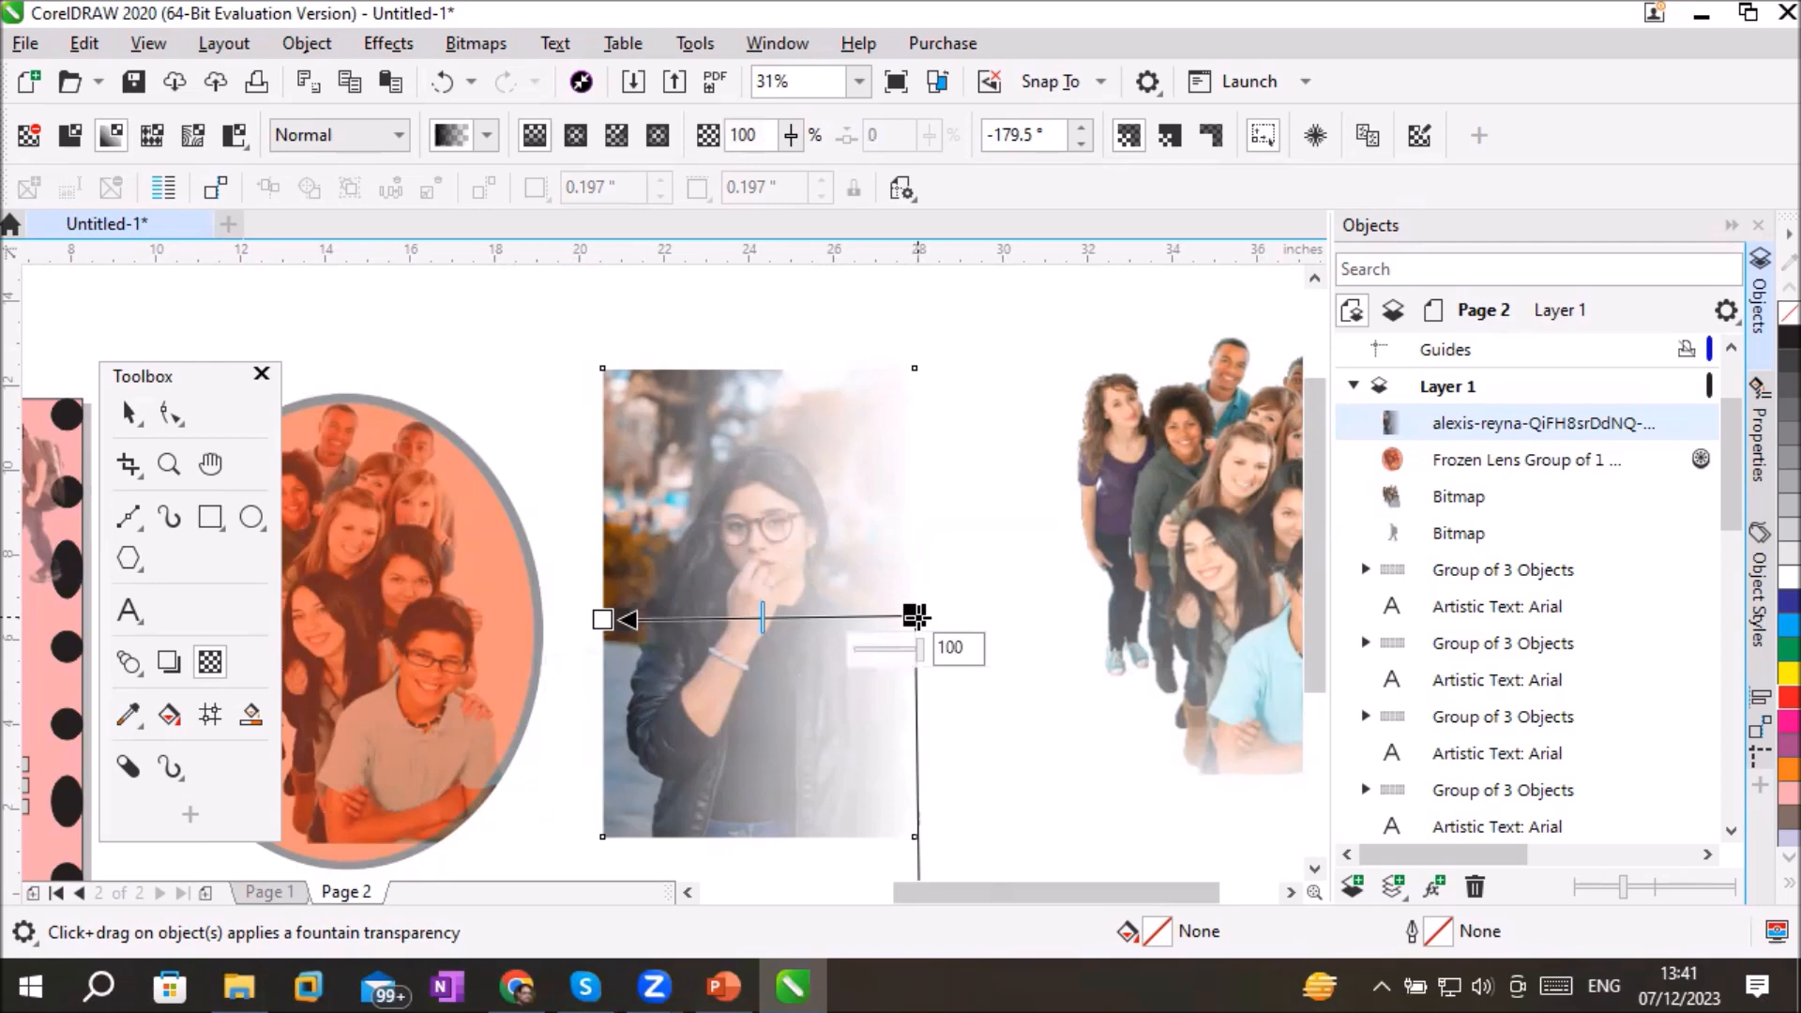
left_click(602, 620)
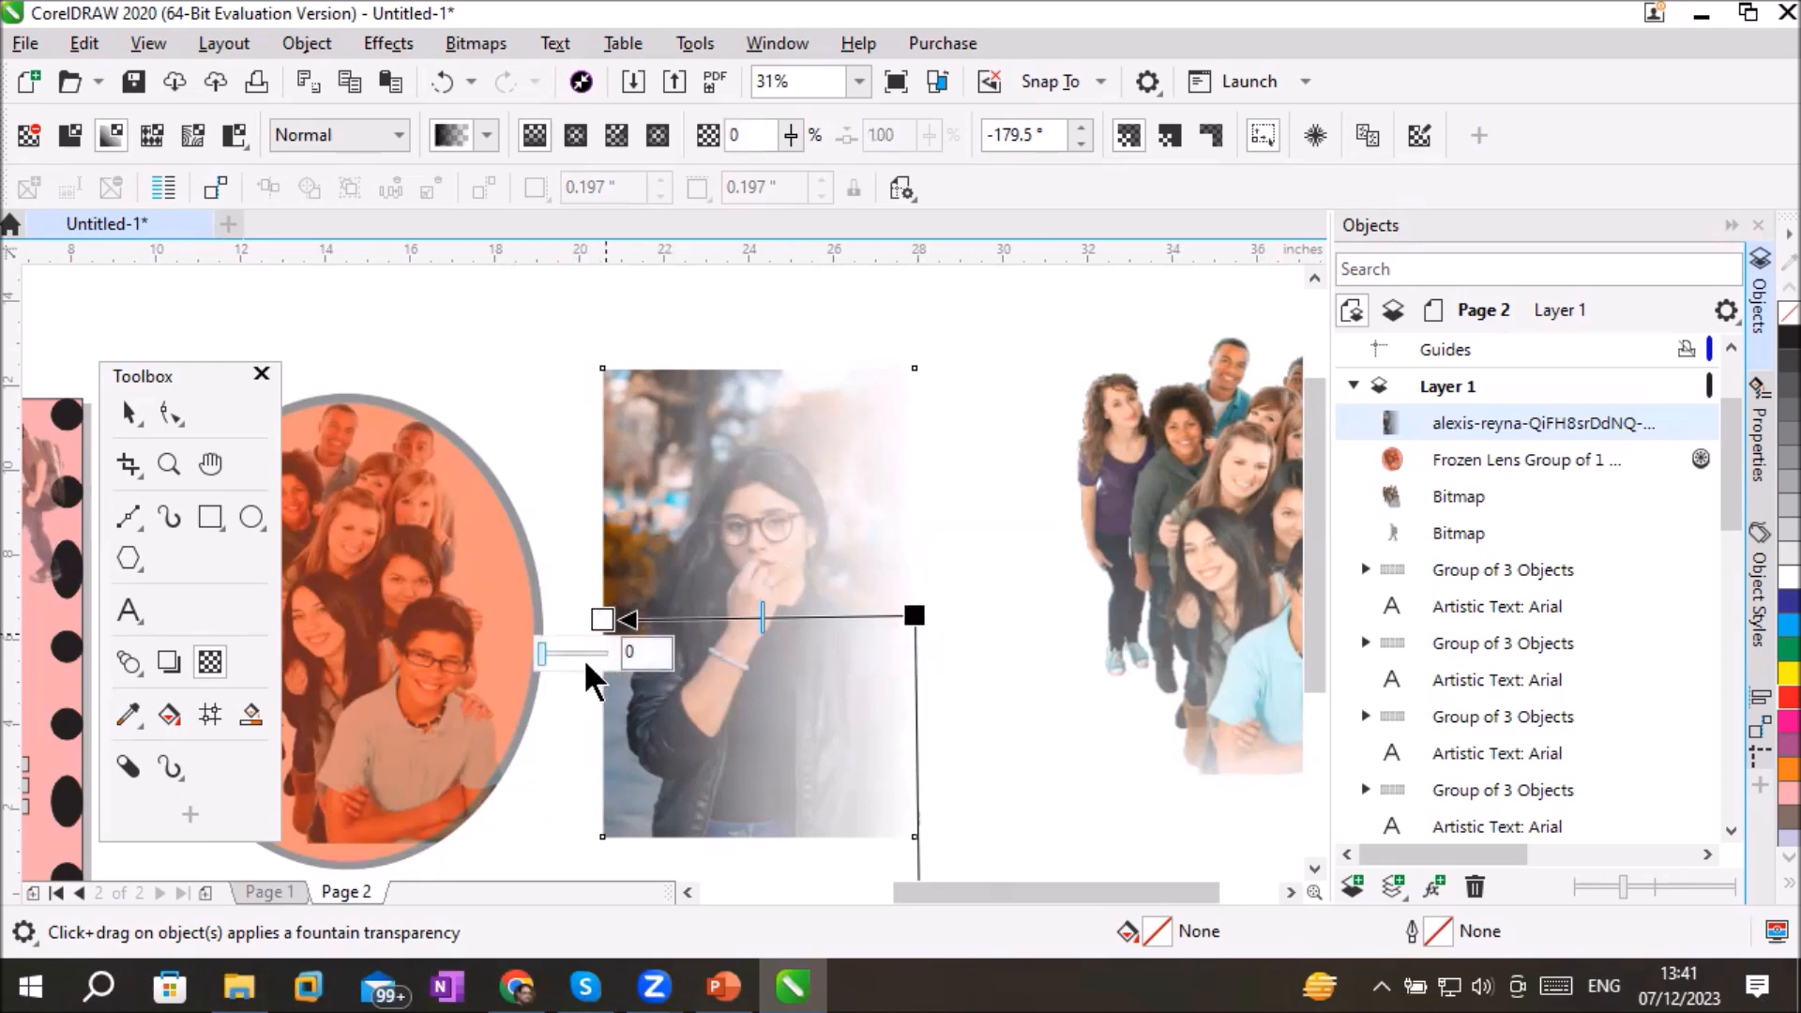
left_click_drag(533, 650, 581, 656)
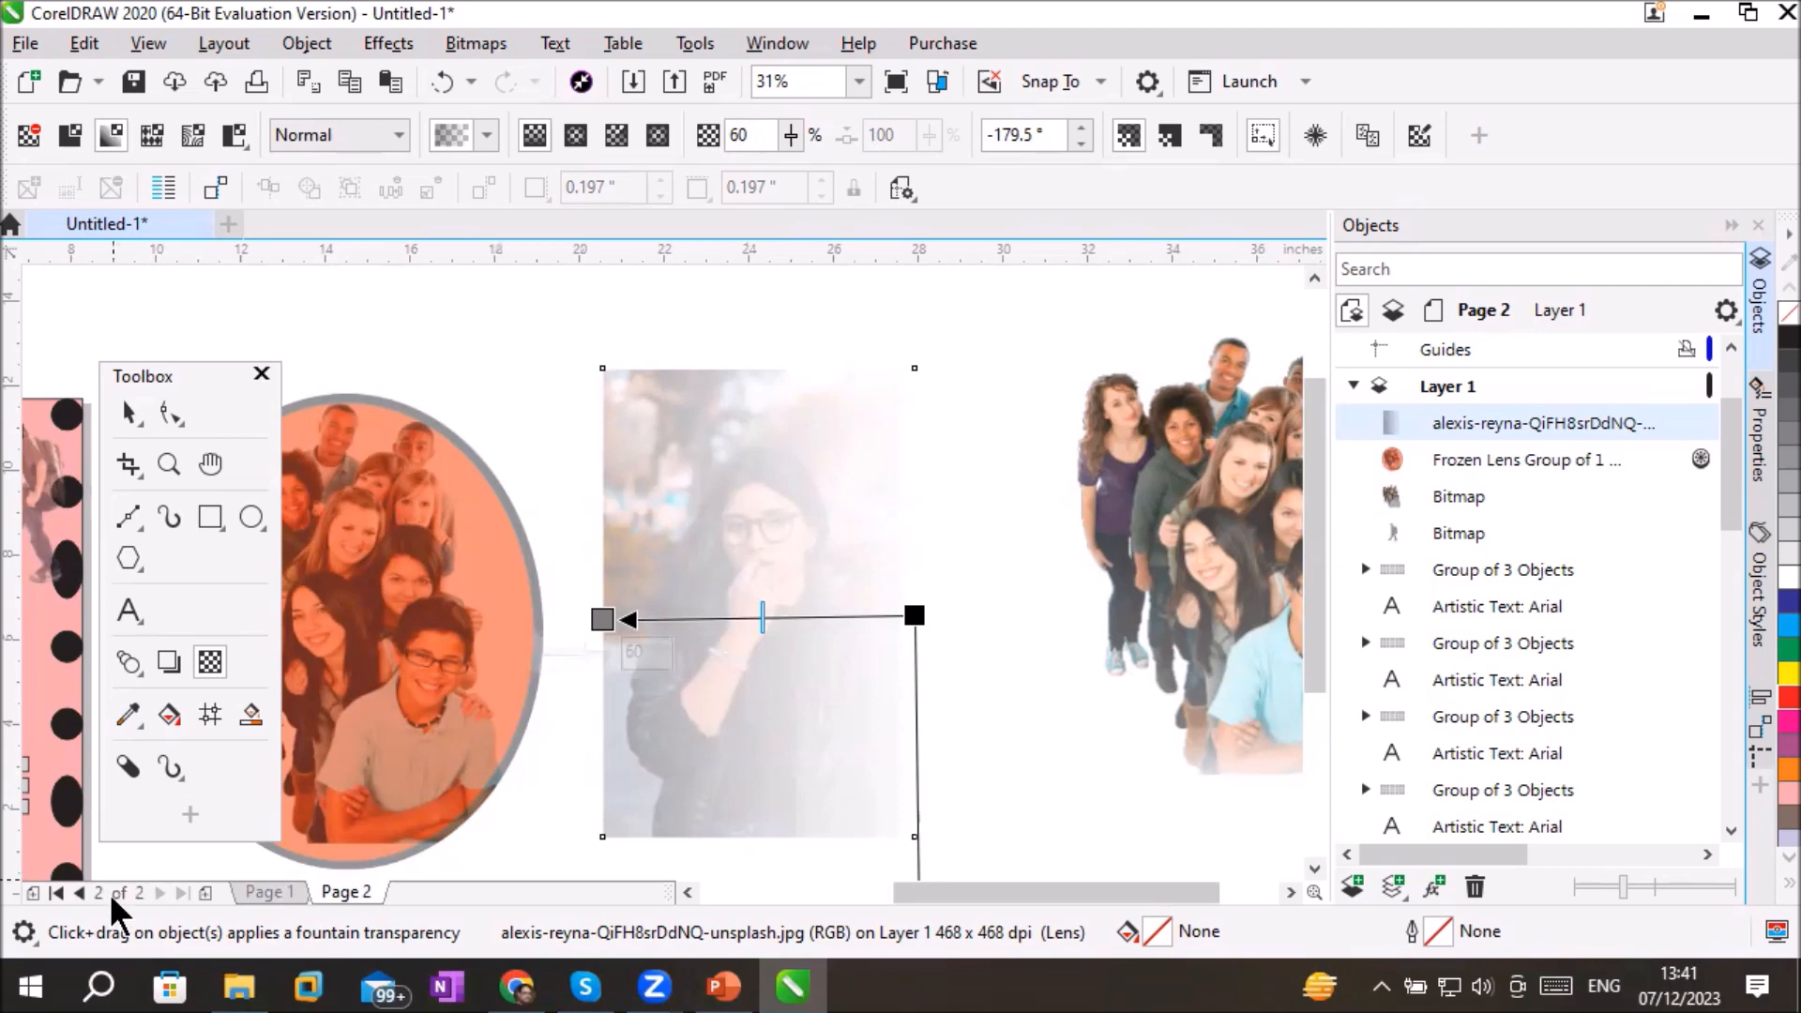
Step: Add a new blank page after Page 2
left_click(205, 893)
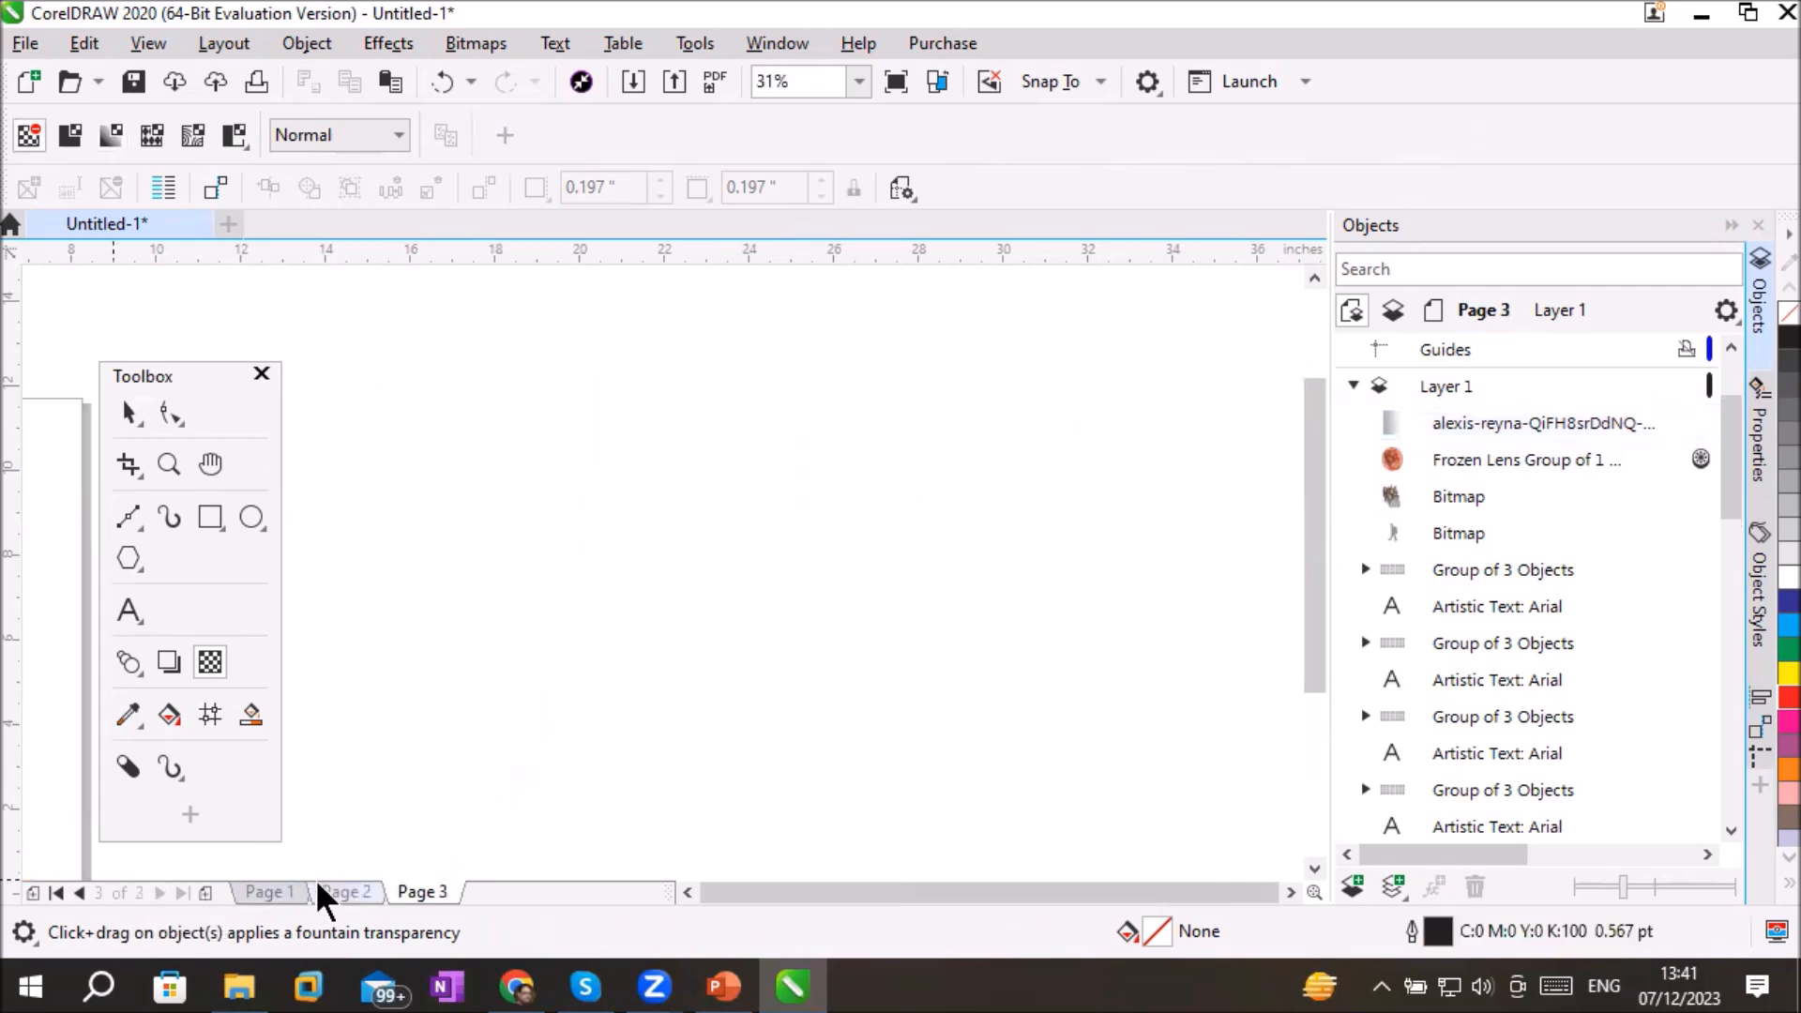
Step: Import thisisengineering-raeng-64YrPKiguAE-unsplash.jpg from the Images folders and place it across Page 3, about 8.33 in wide
scroll(615, 692, "down", 3)
scroll(397, 745, "up", 3)
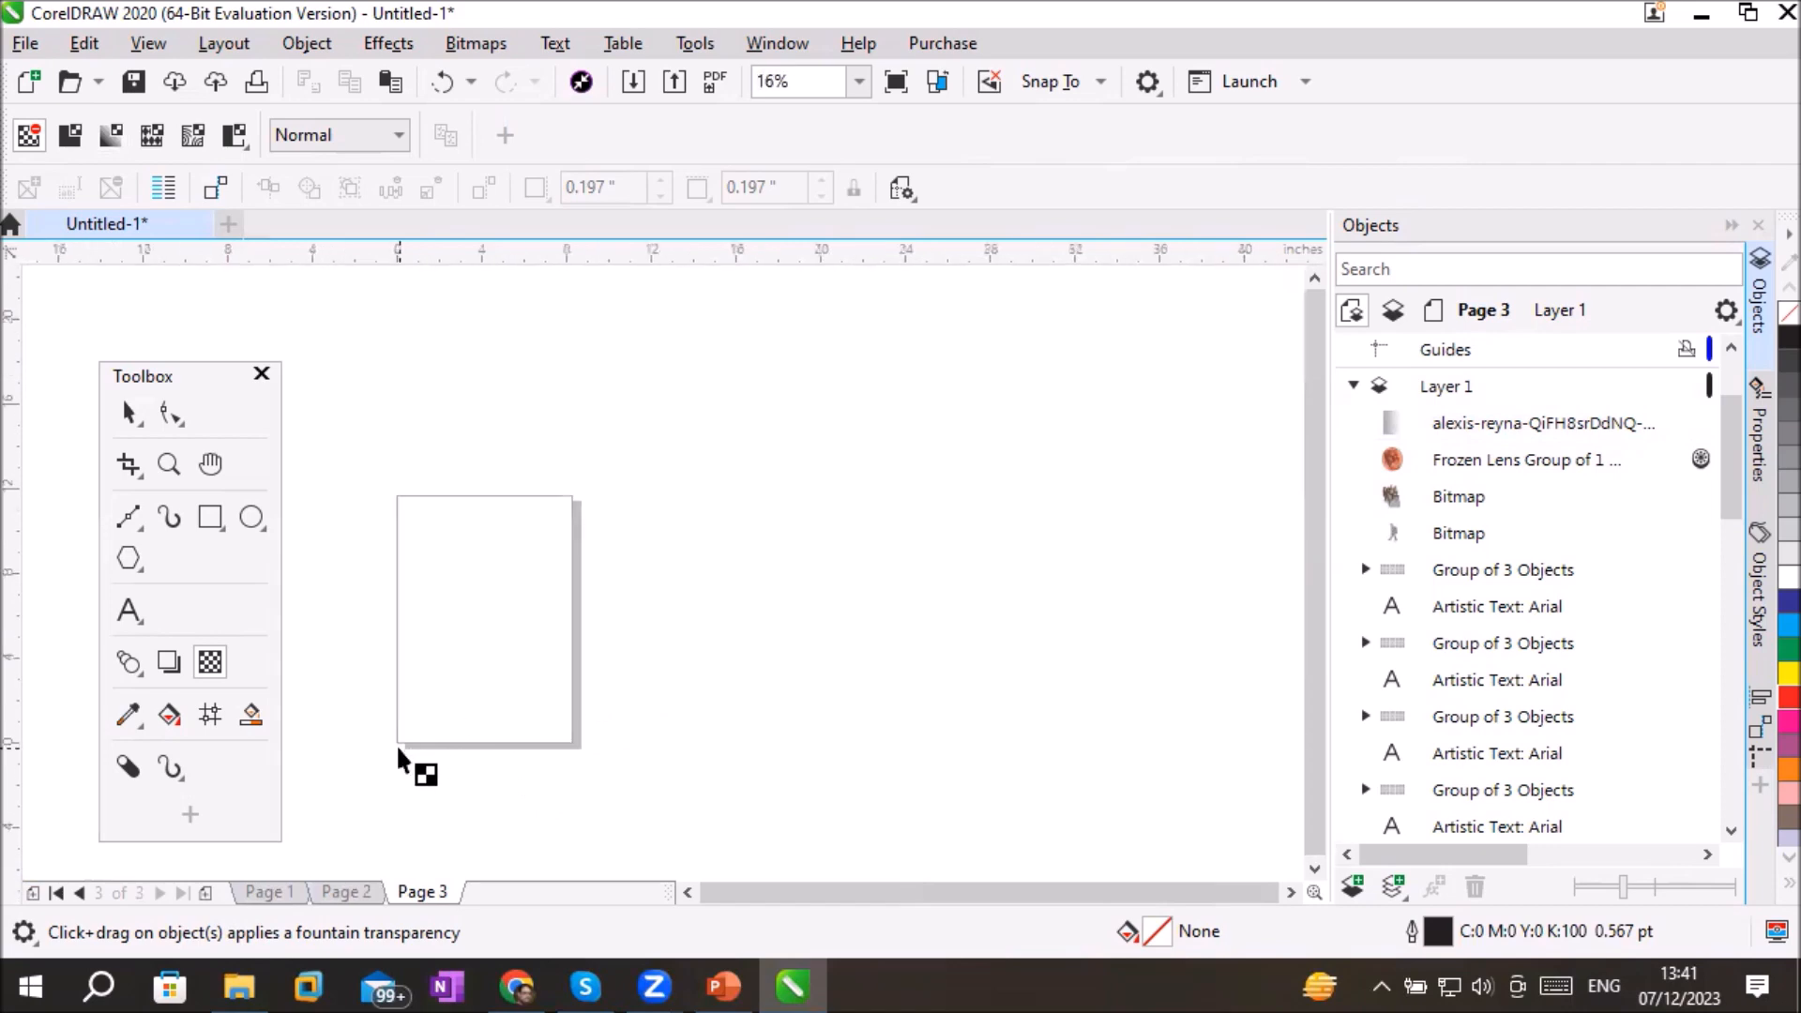
left_click(24, 44)
mouse_move(206, 593)
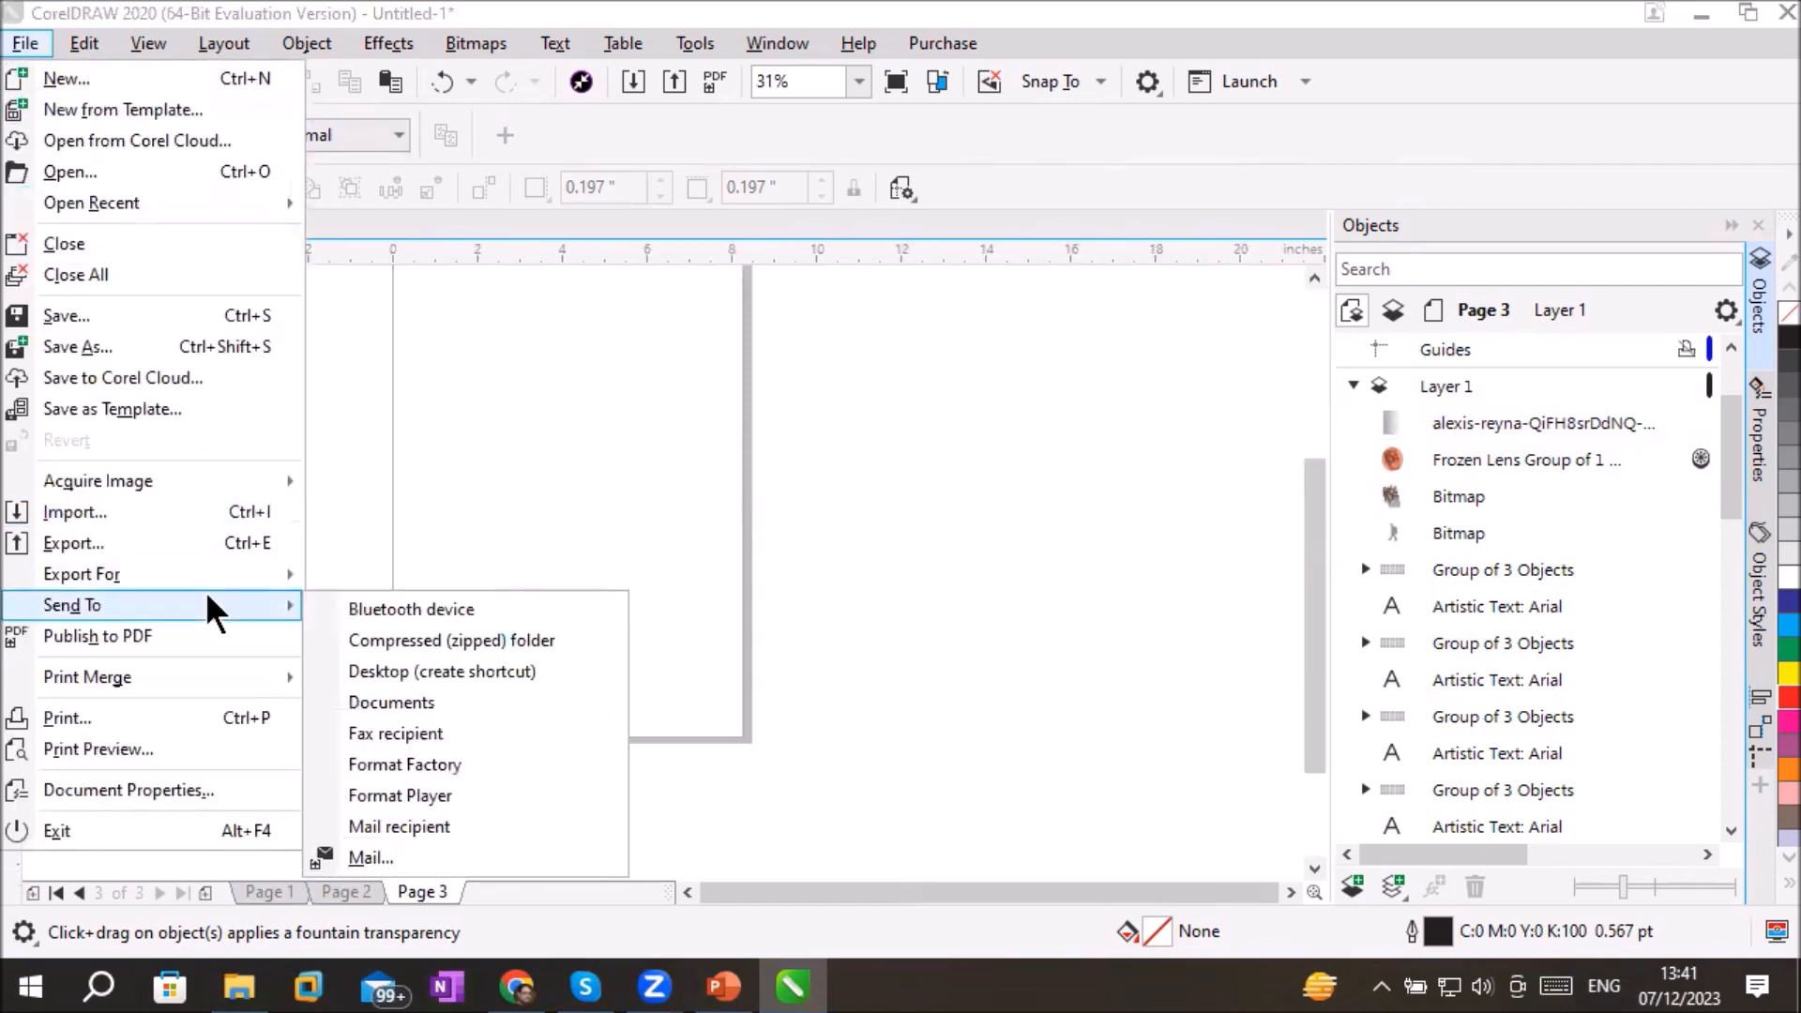
left_click(206, 512)
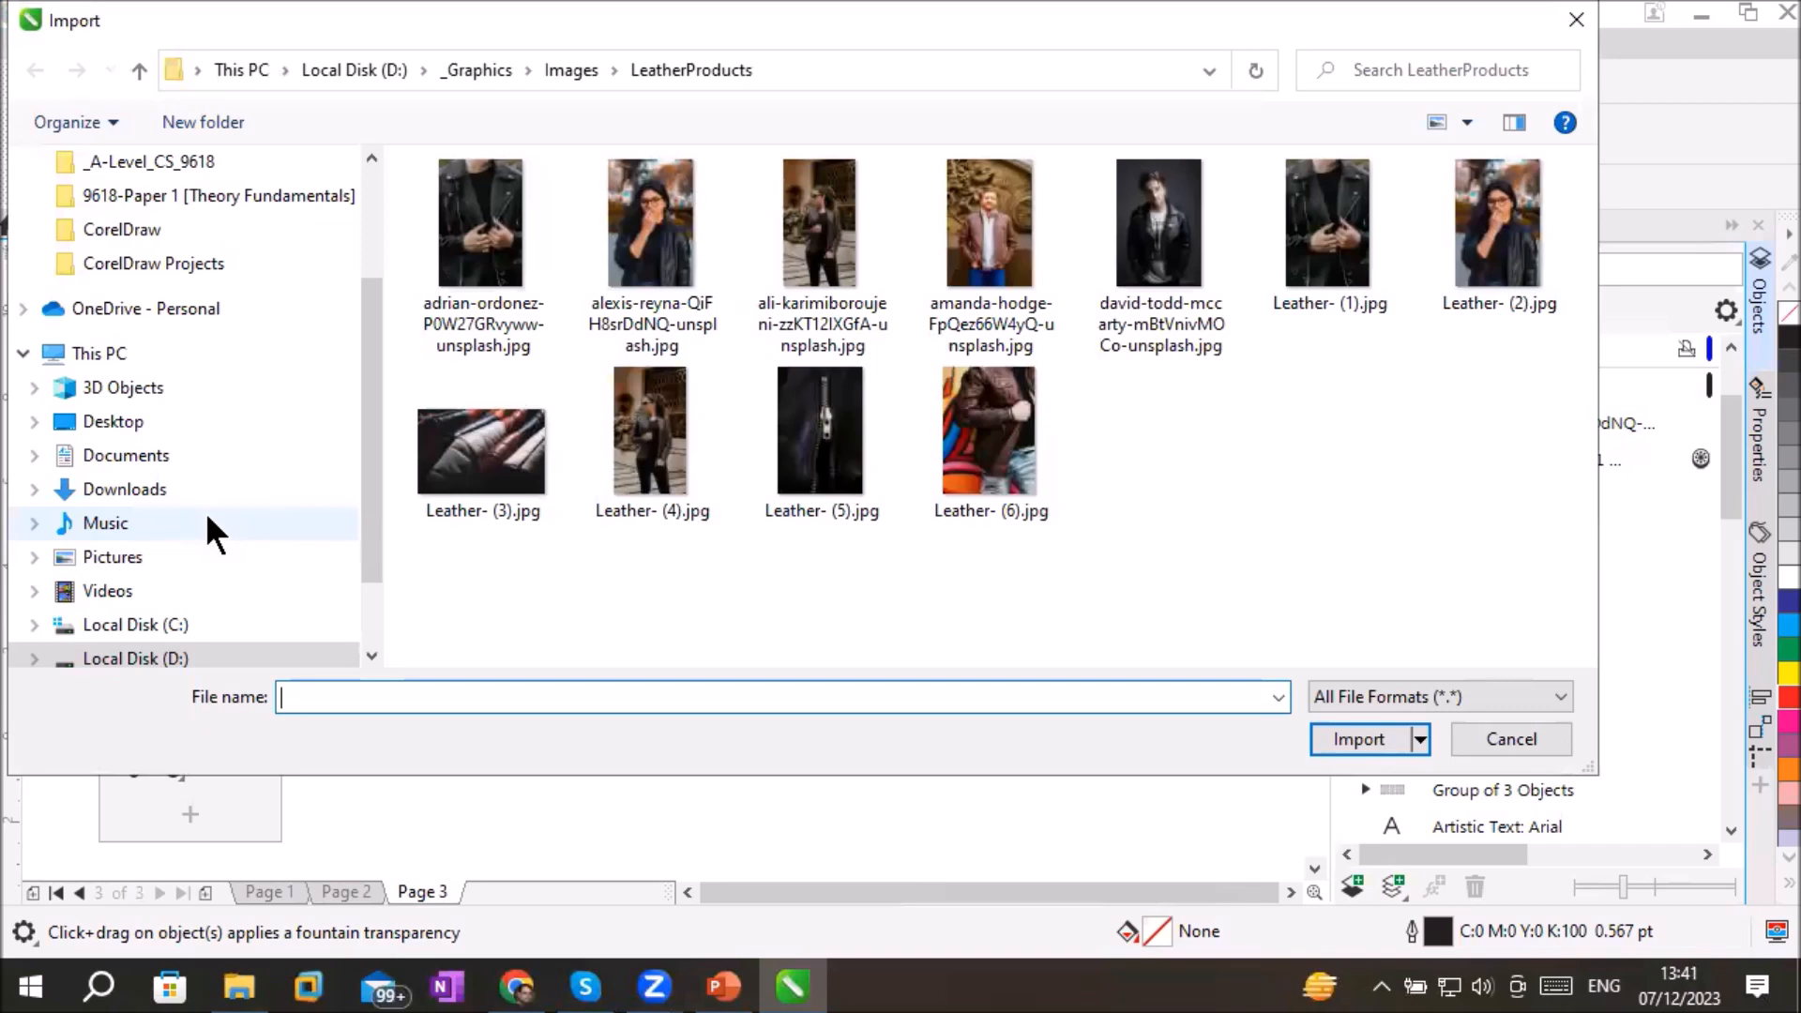
left_click(570, 69)
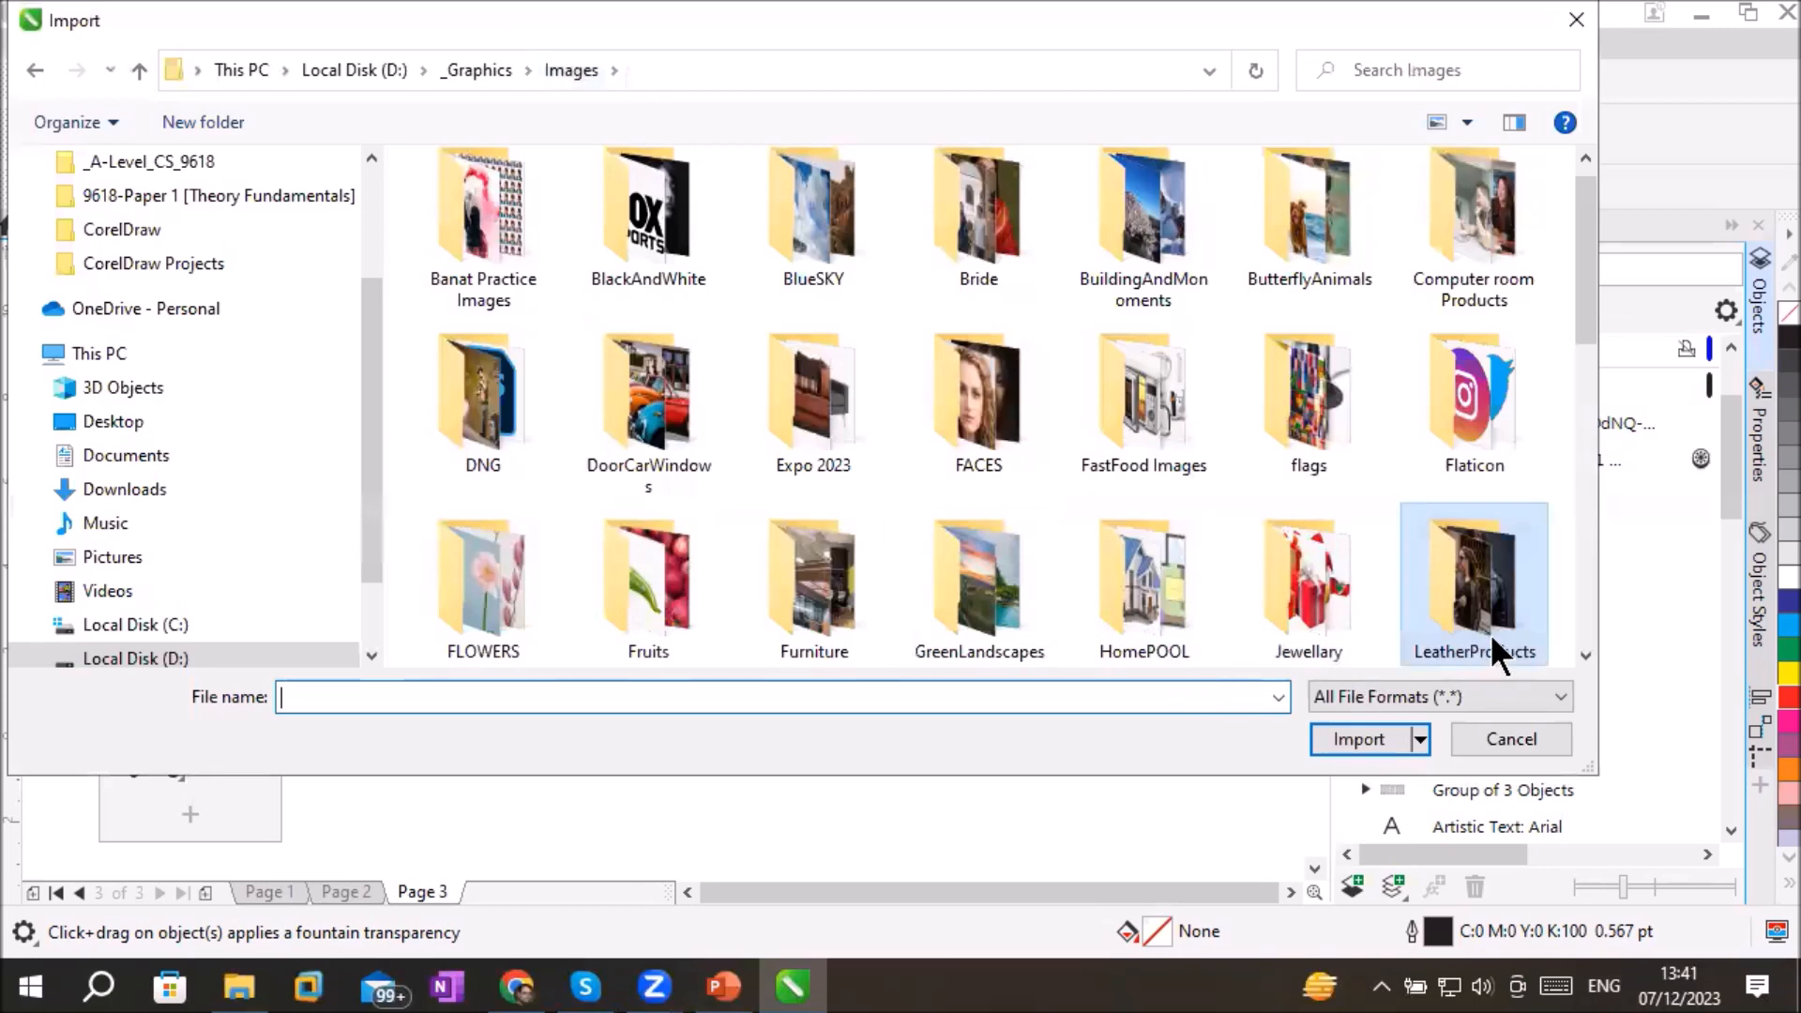
scroll(980, 597, "down", 3)
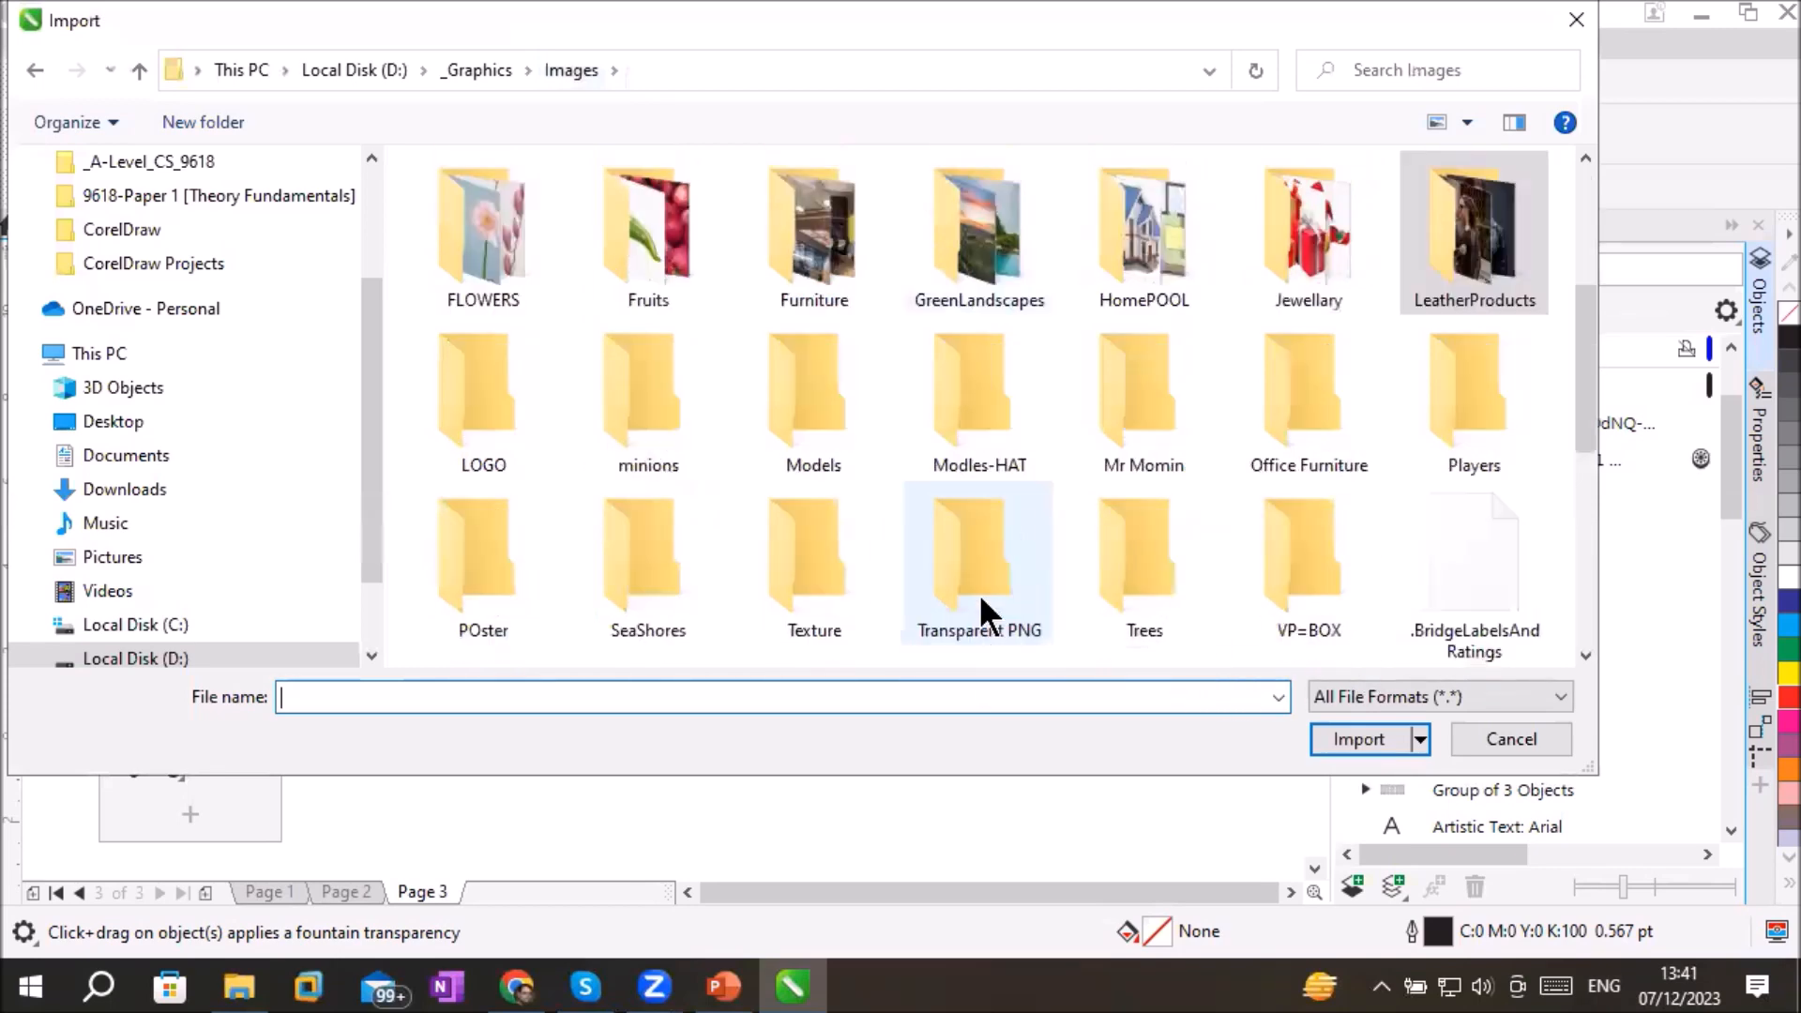
double_click(980, 596)
double_click(578, 383)
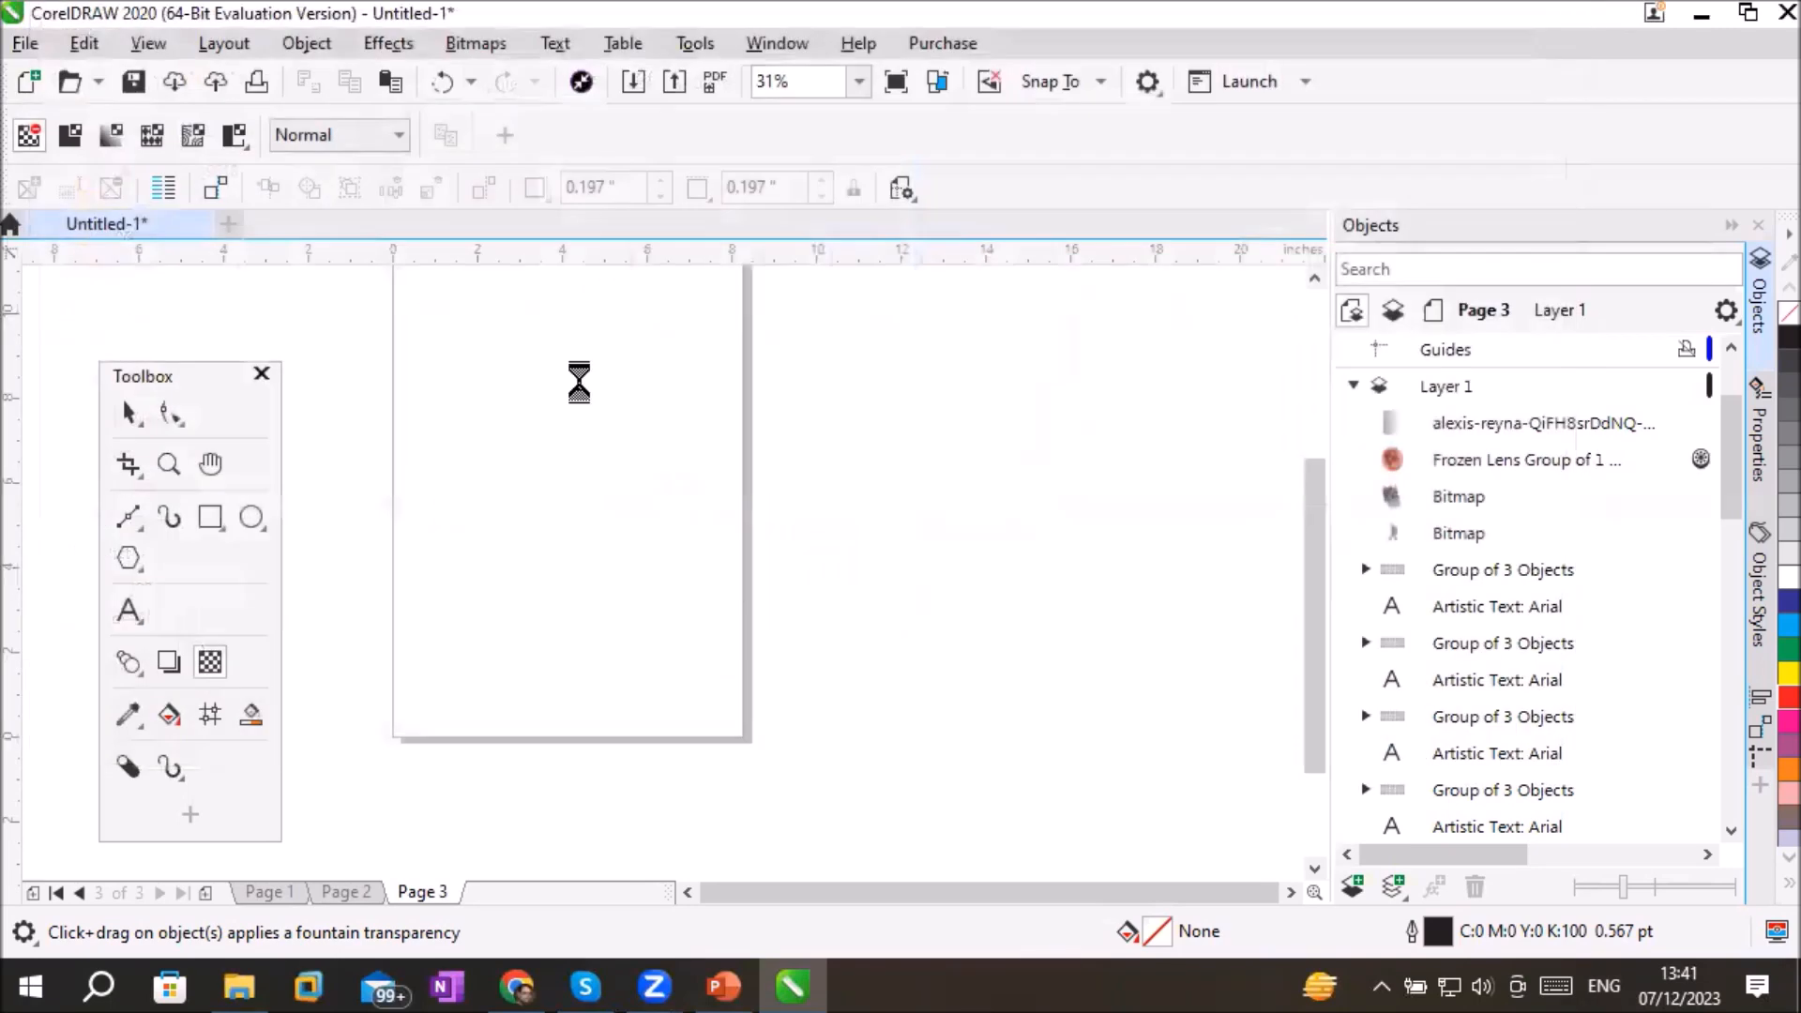
left_click_drag(391, 350, 745, 585)
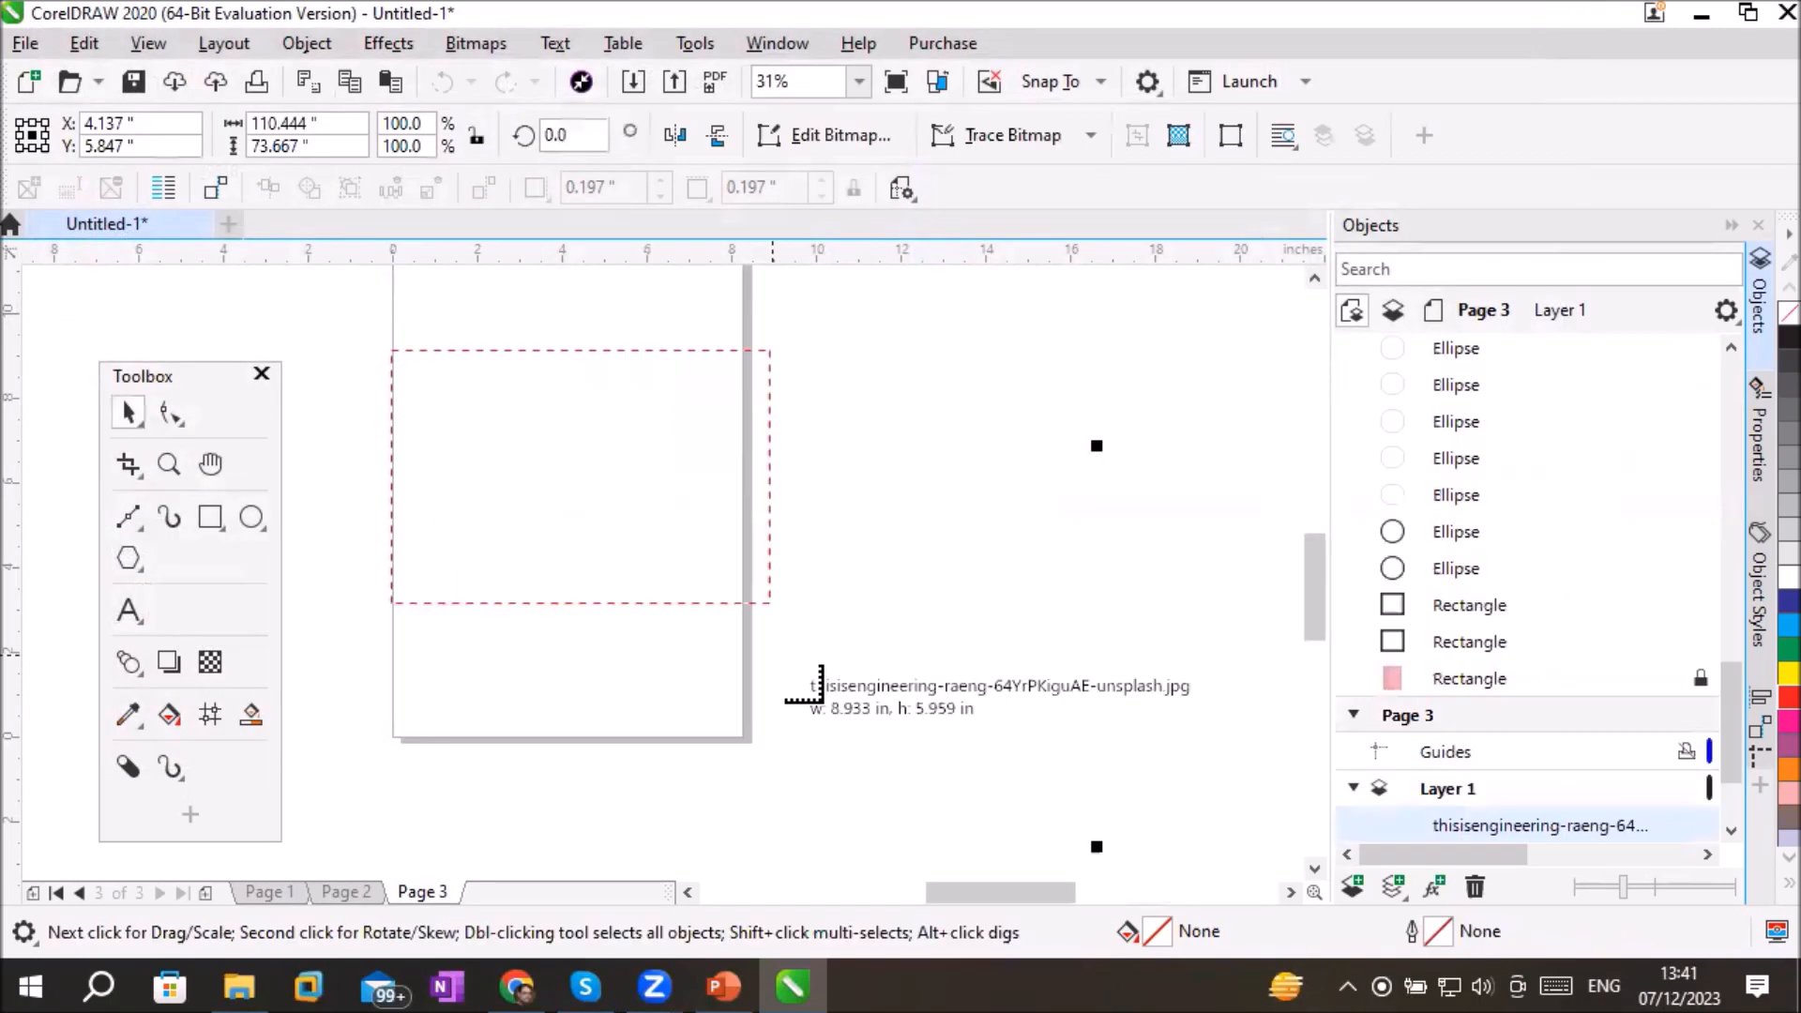
Step: Create a page-sized rectangle behind the photo and fill it yellow
left_click(124, 615)
scroll(820, 566, "up", 1)
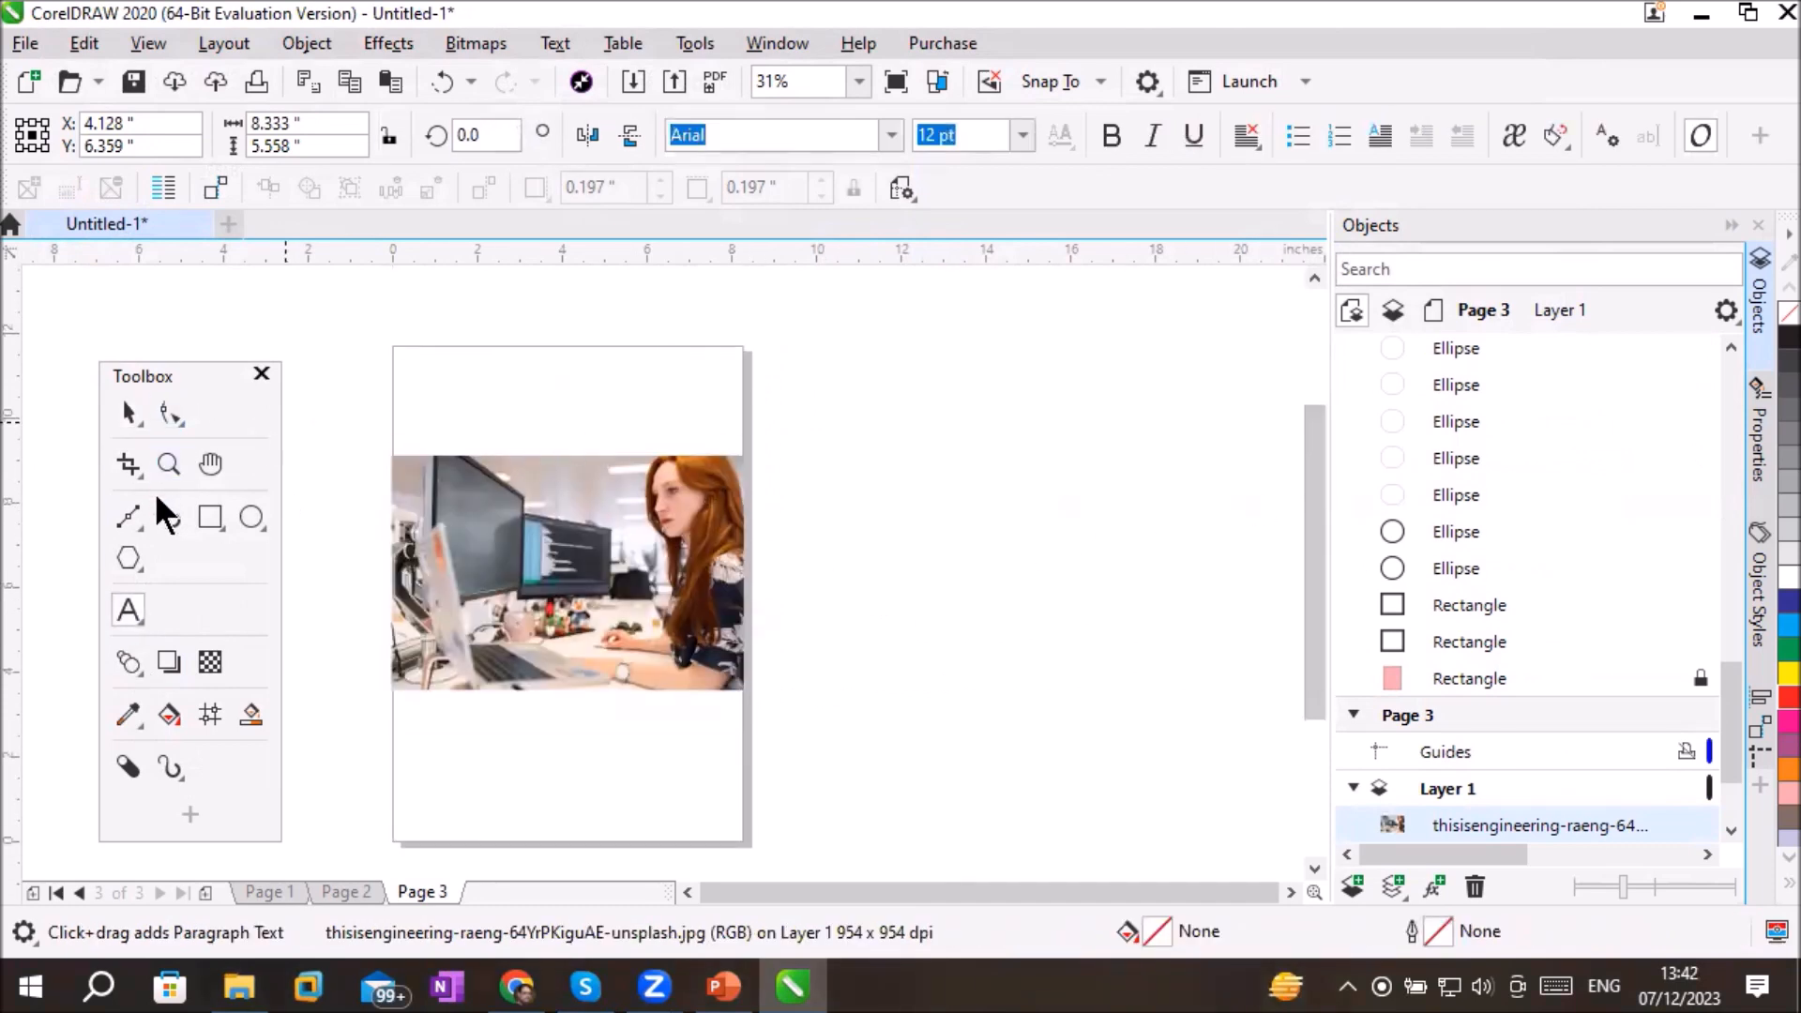
double_click(210, 517)
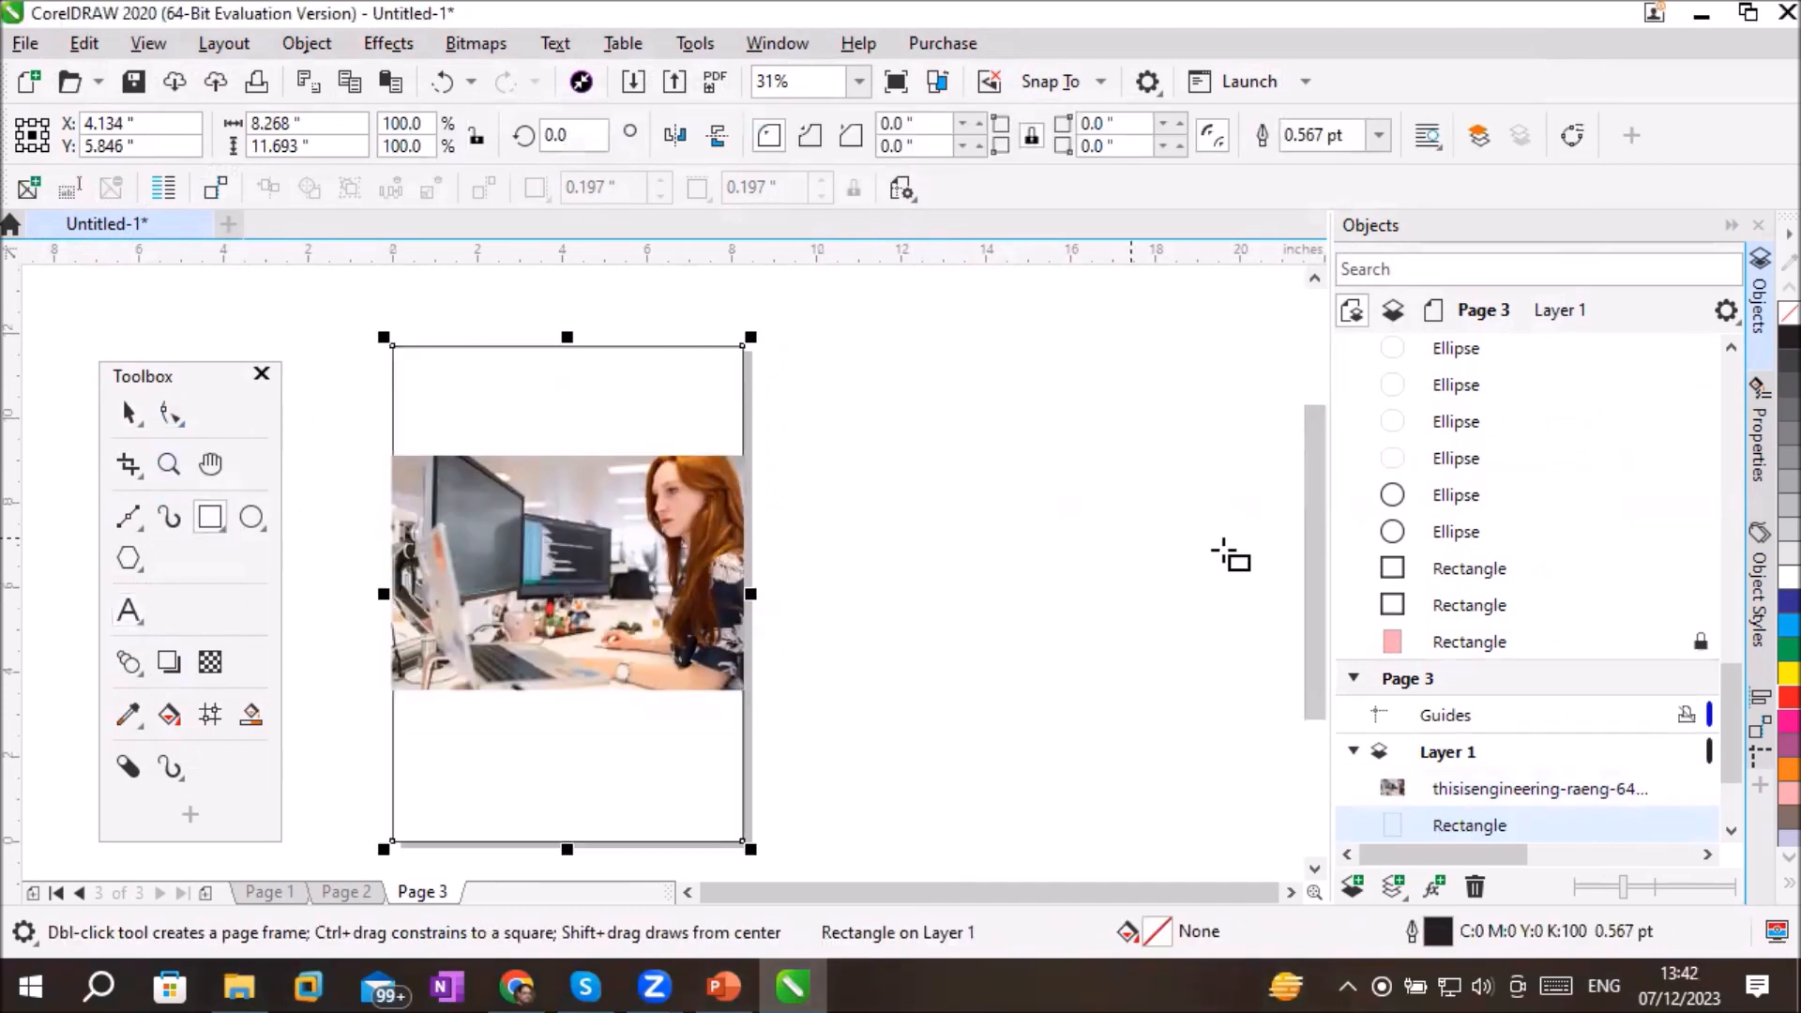
left_click(1789, 672)
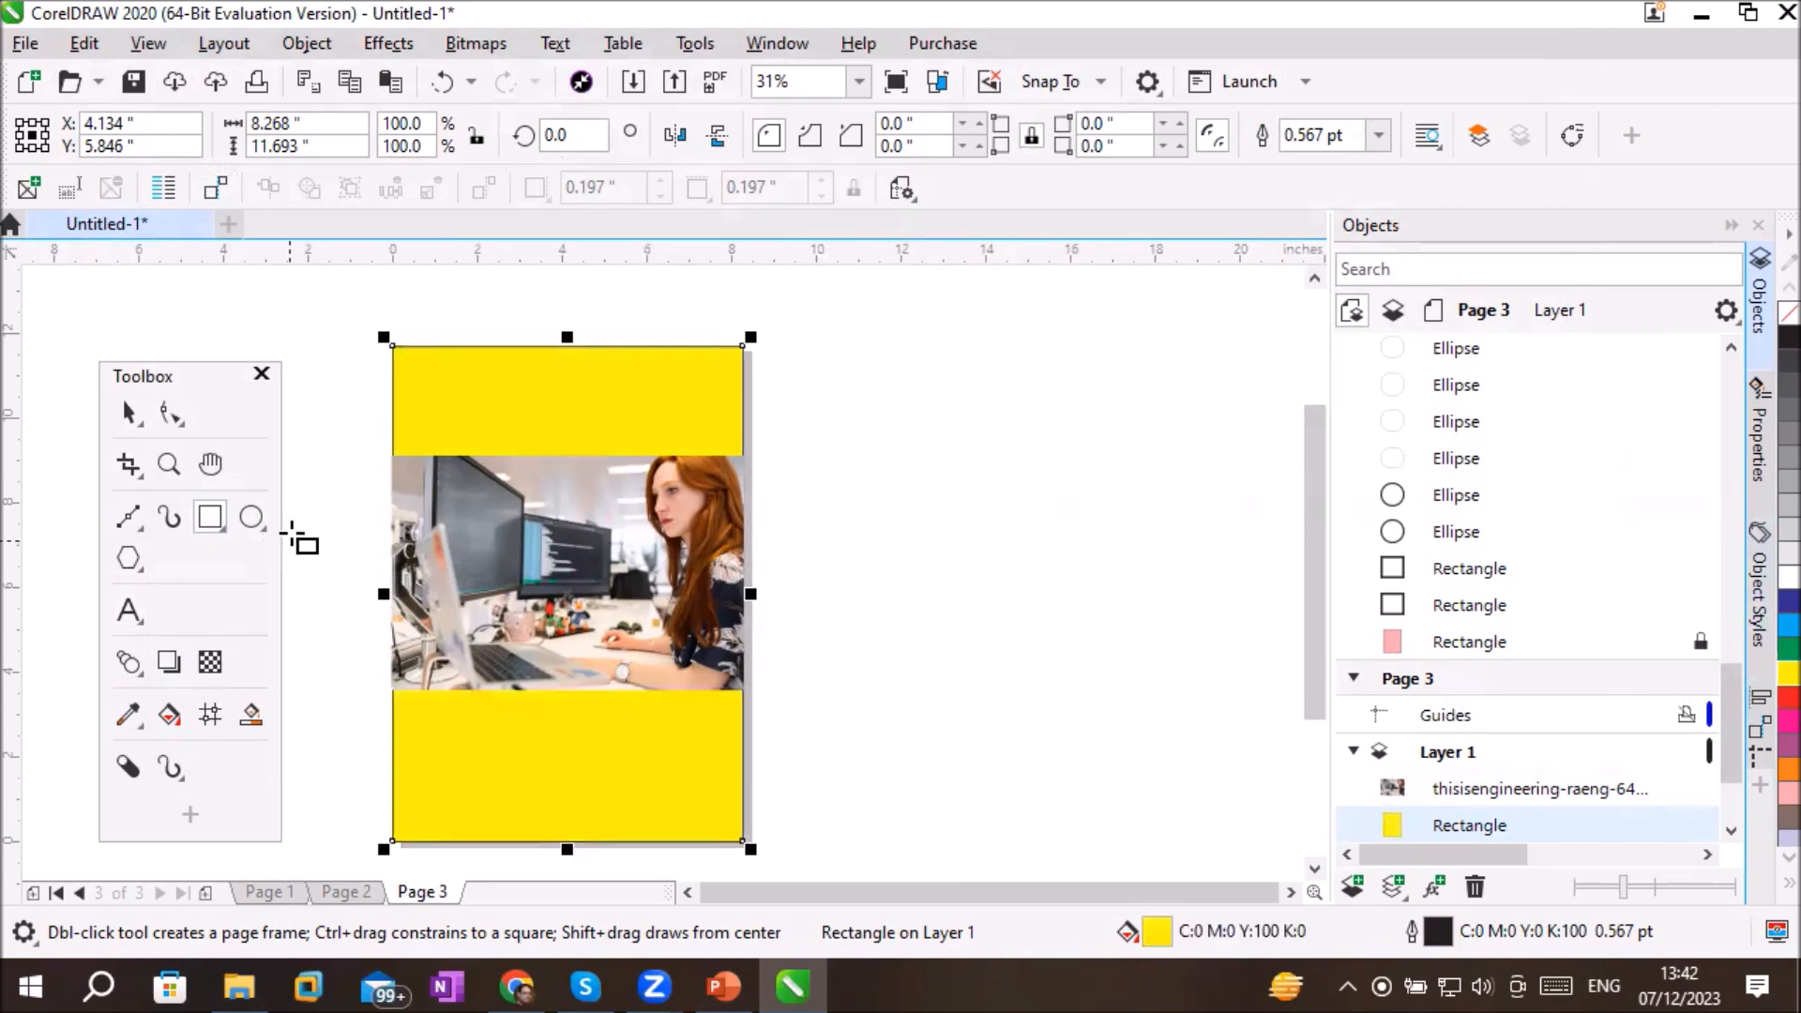
Step: Stretch the photo downward to a height of about 7.27 in, keeping its width
left_click(139, 420)
left_click(579, 668)
left_click_drag(568, 701, 555, 770)
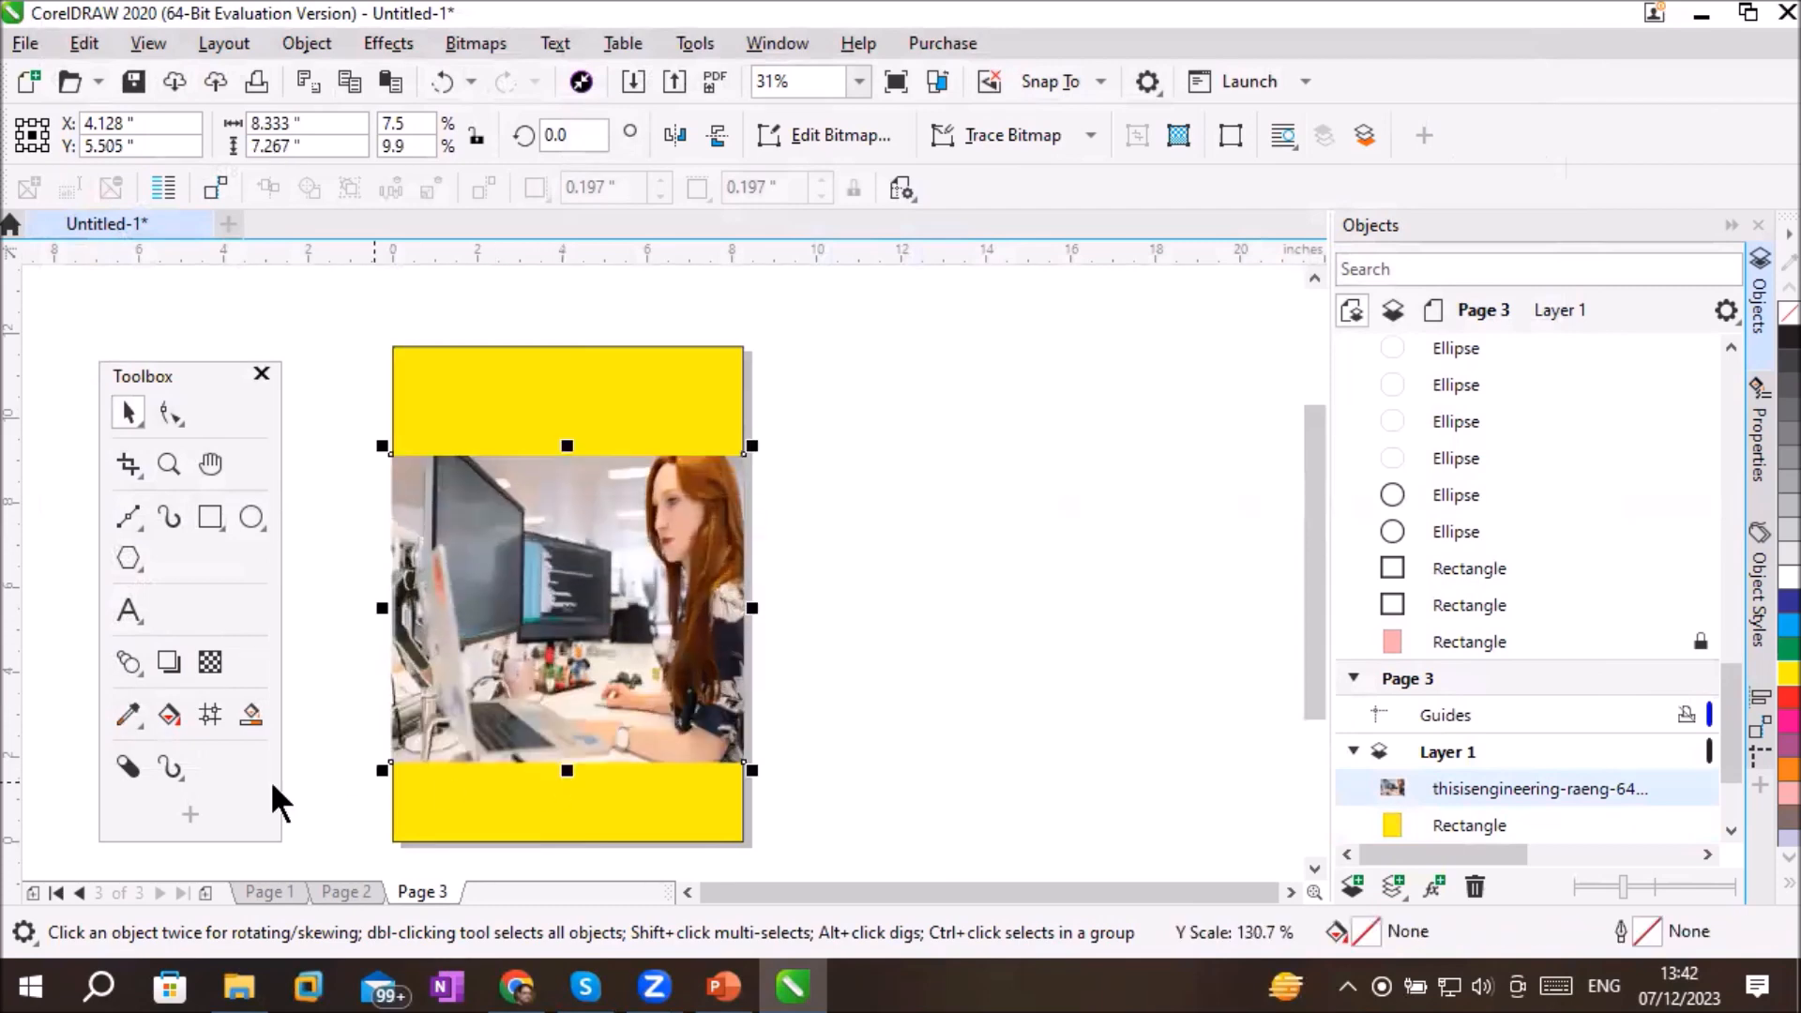
Step: Draw a full-width rectangle about 1.17 in high along the page's bottom edge and fill it light blue
left_click(214, 513)
left_click_drag(393, 791, 754, 847)
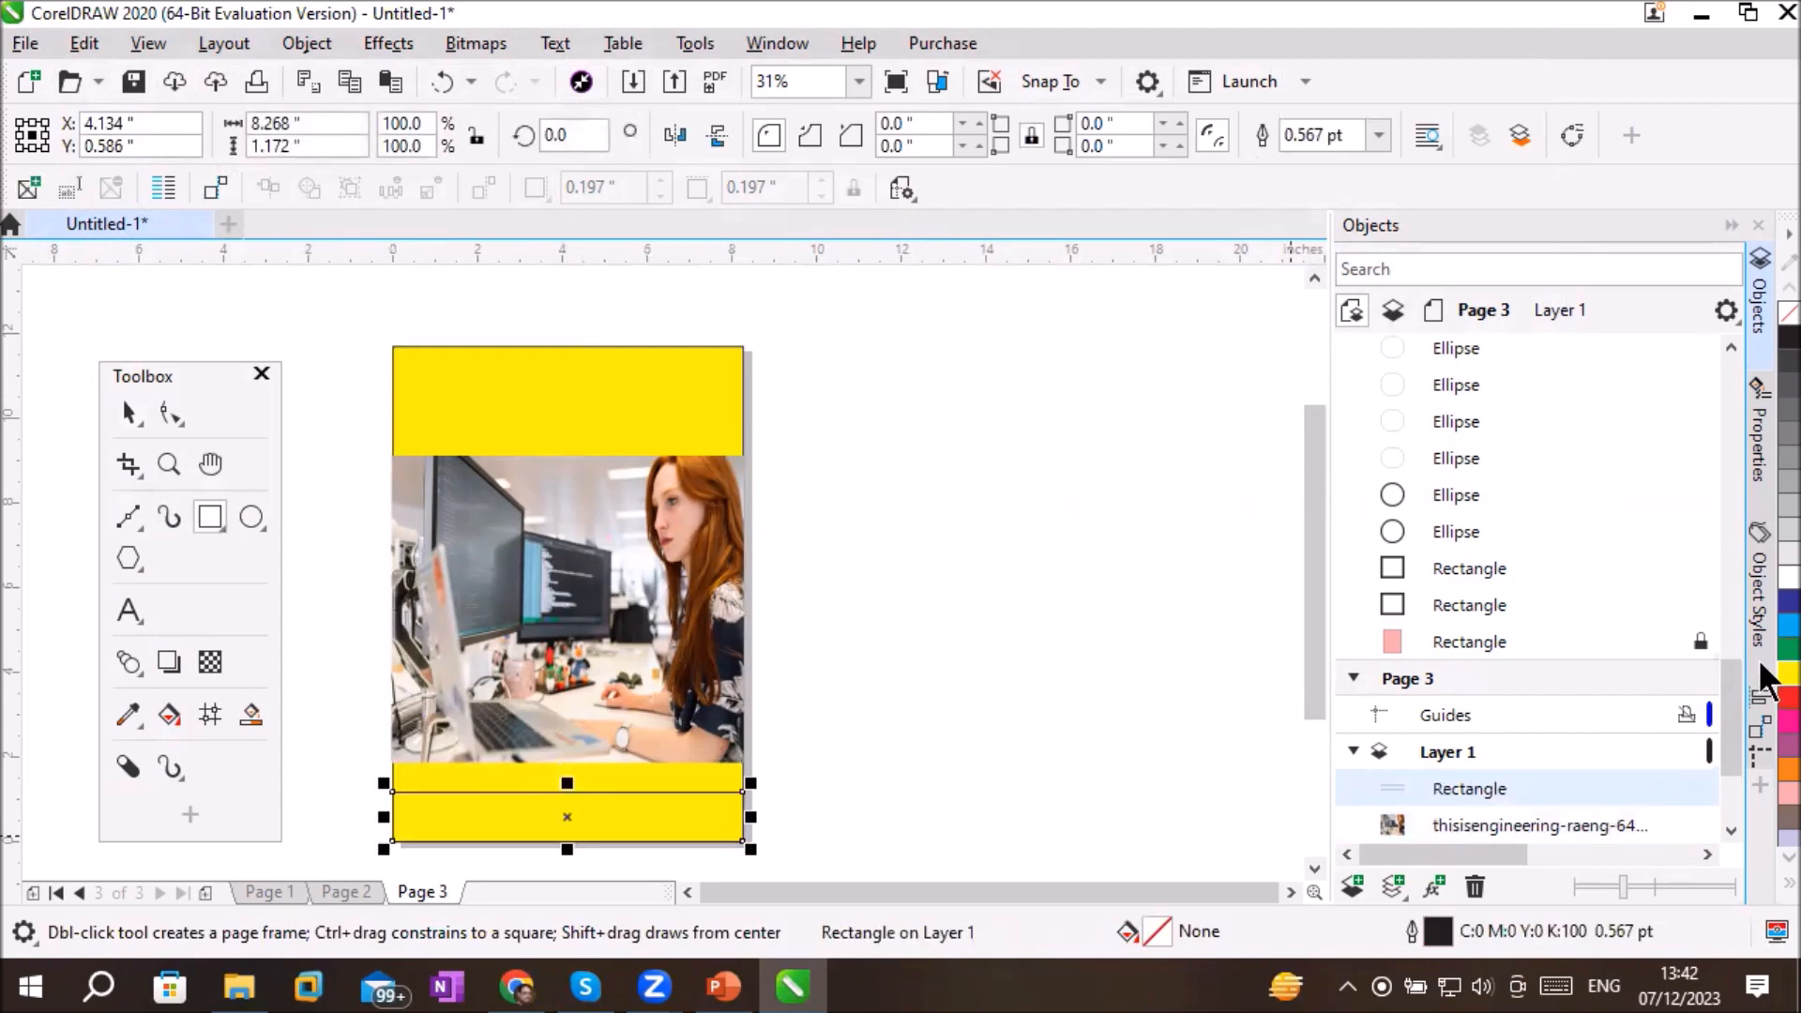
left_click(1787, 623)
Step: Add a full-width rectangle along the page's top edge, convert it to curves with its lower-left corner pulled far down, and fill it dark blue
left_click_drag(394, 346, 754, 393)
left_click(169, 413)
key("ctrl+q")
left_click_drag(393, 393, 392, 608)
left_click(1790, 602)
Step: Bring the office photo to the front, above the dark blue shape
left_click(128, 412)
left_click(572, 580)
right_click(571, 580)
mouse_move(756, 415)
left_click(999, 418)
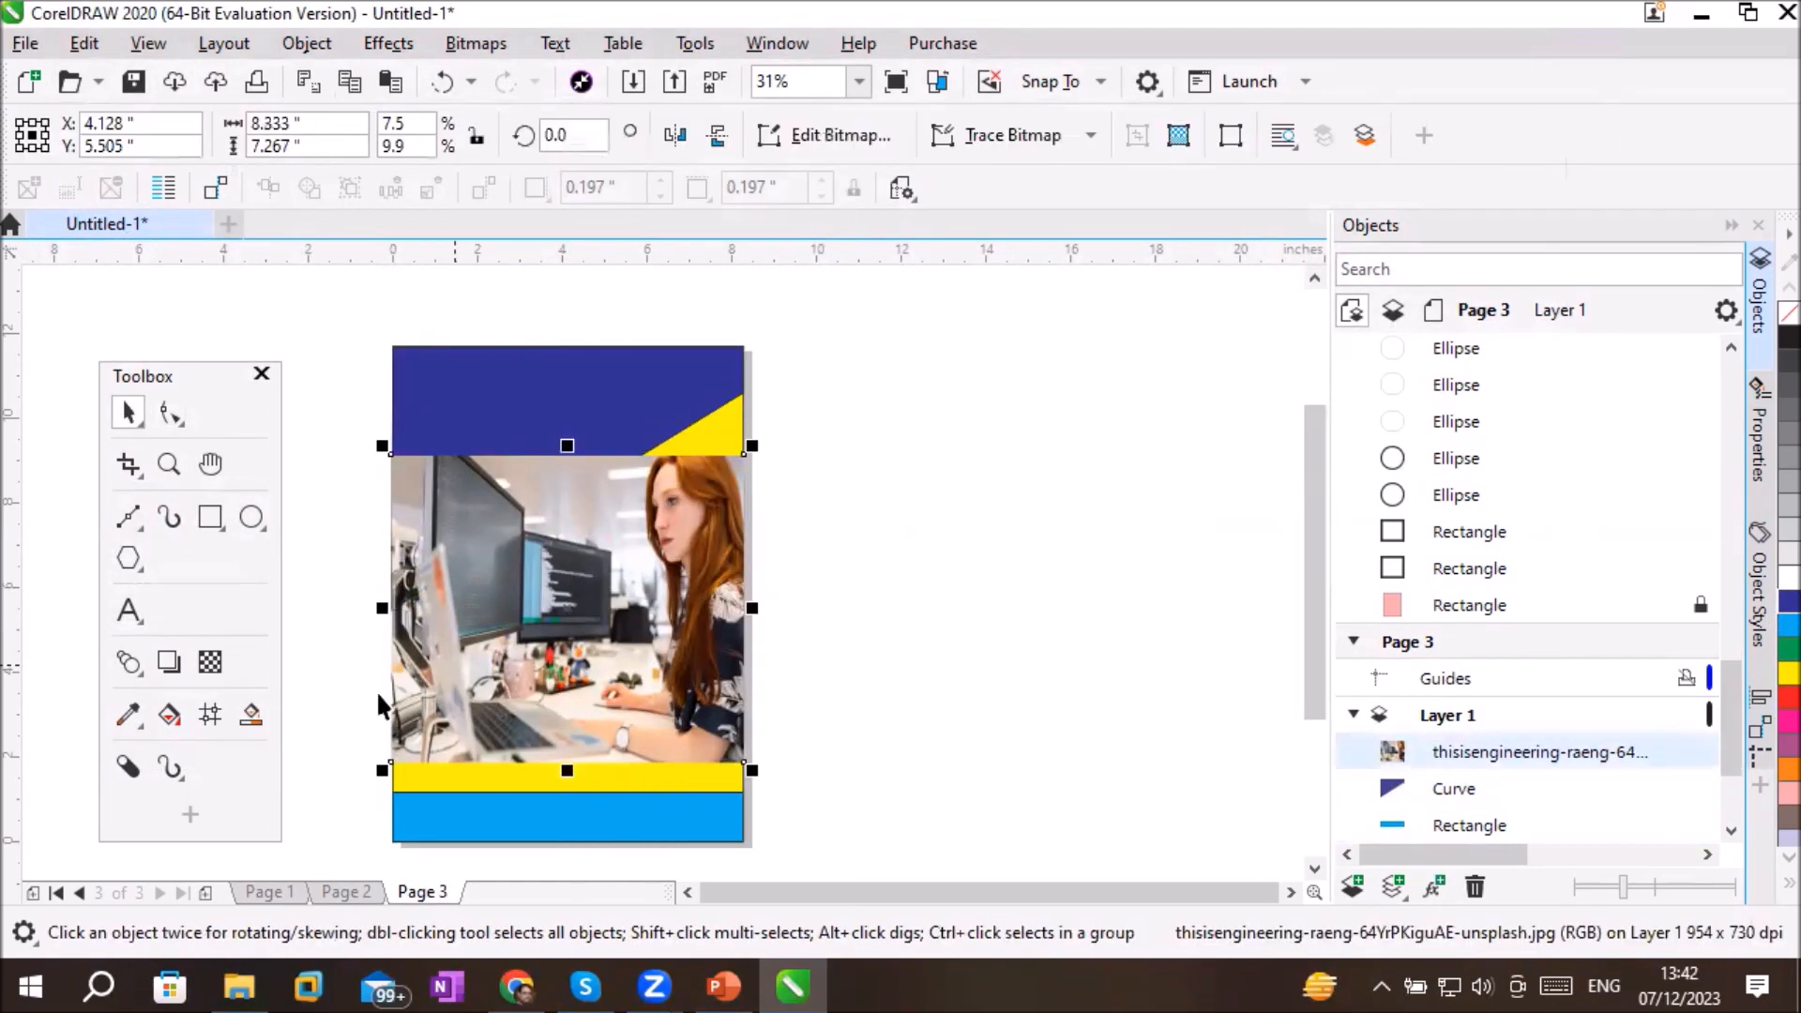
Step: Apply a linear fountain transparency to the office photo, running horizontally from its left edge to its right edge
left_click(210, 663)
left_click(111, 135)
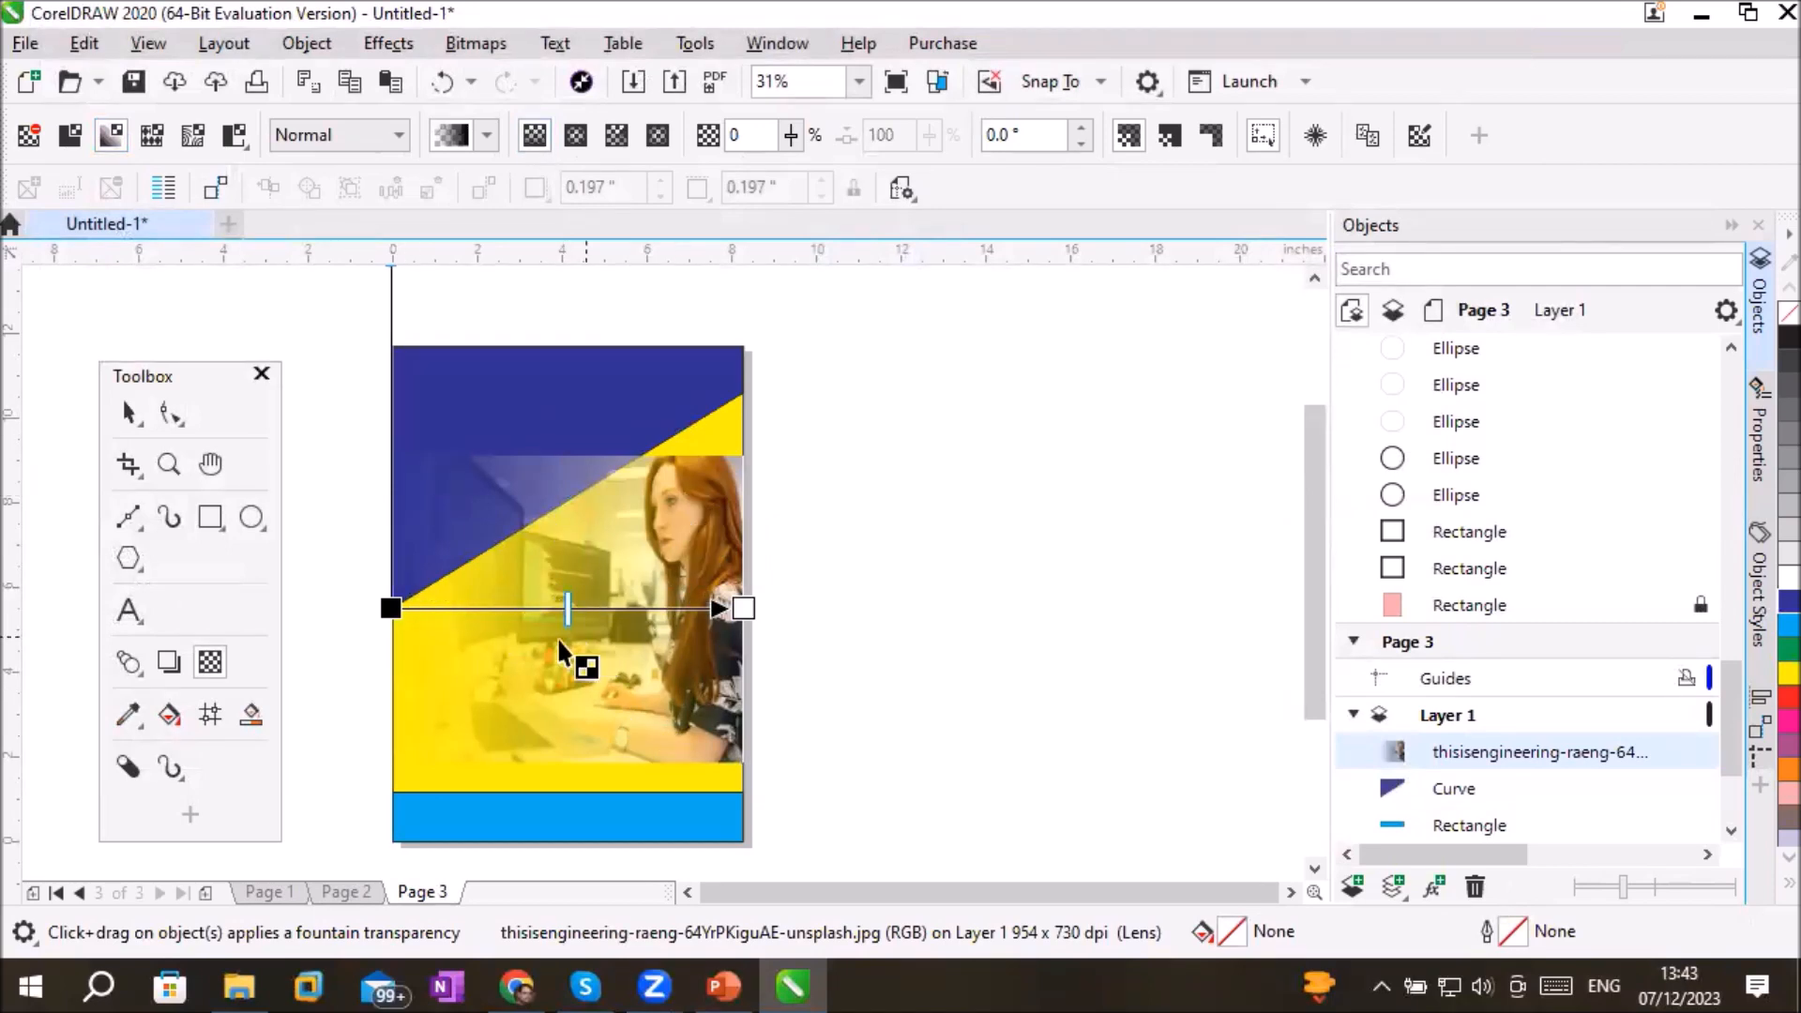
scroll(527, 667, "up", 1)
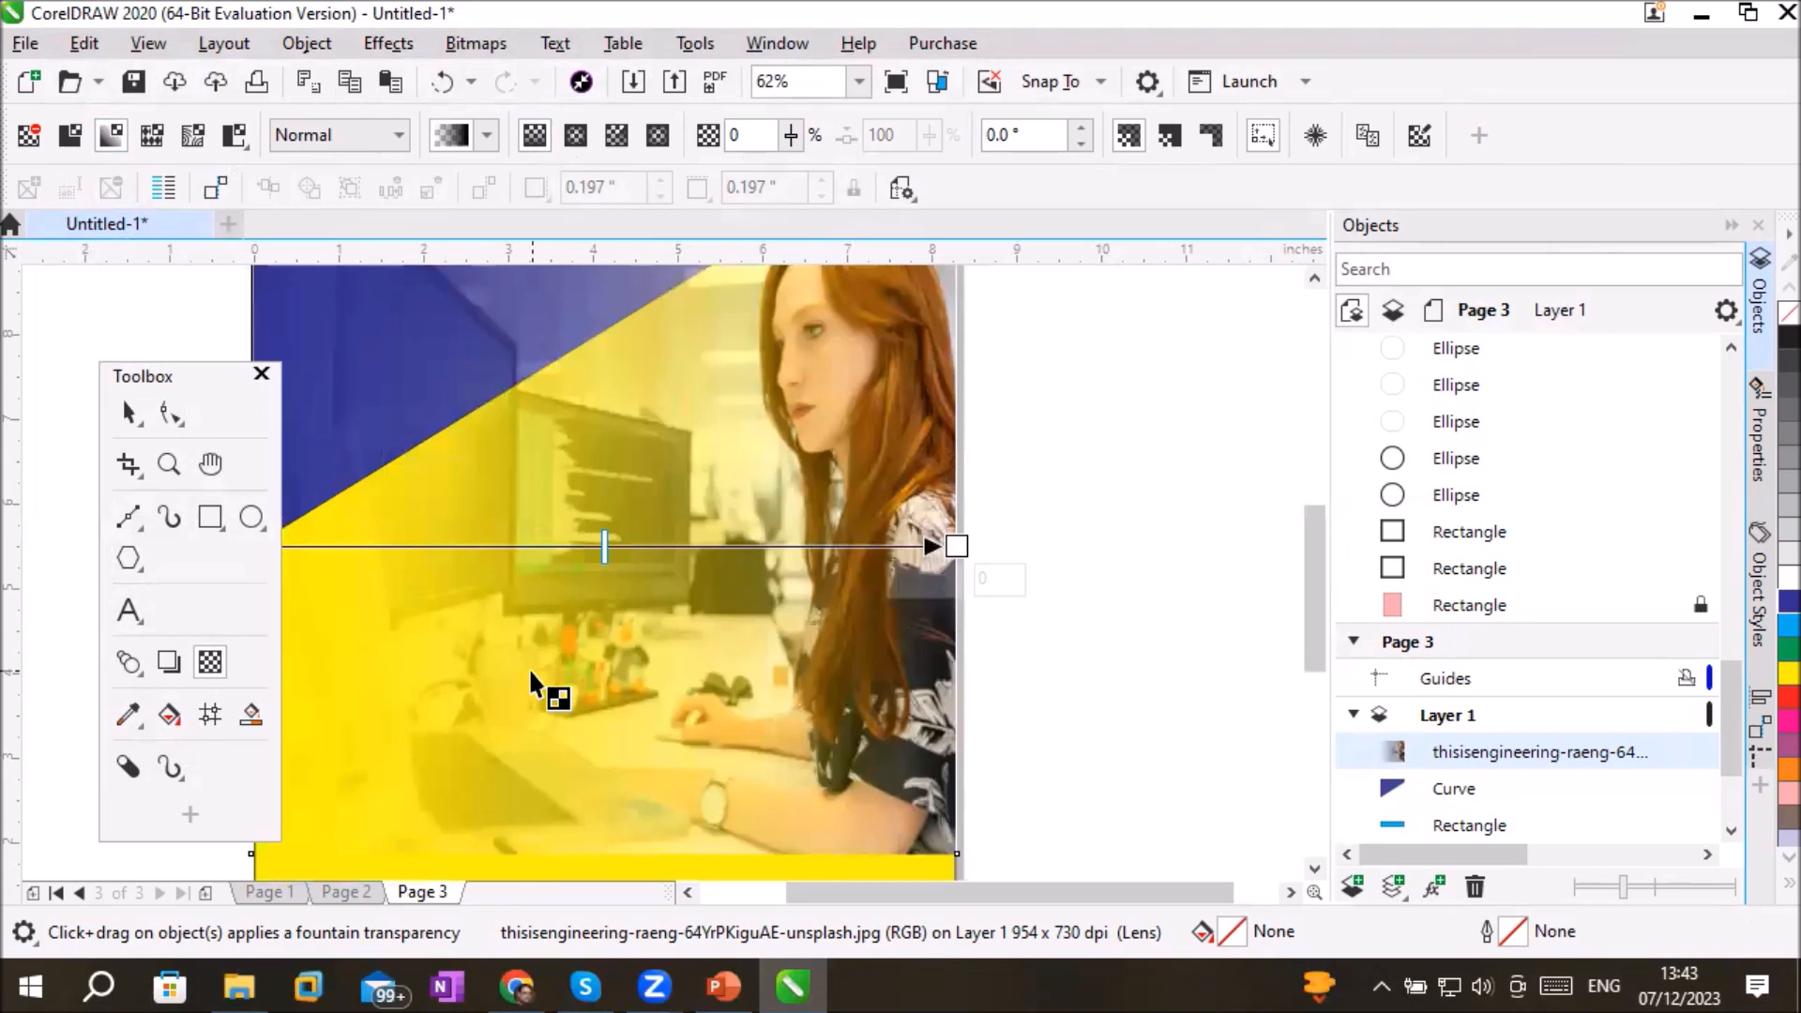
scroll(527, 667, "down", 1)
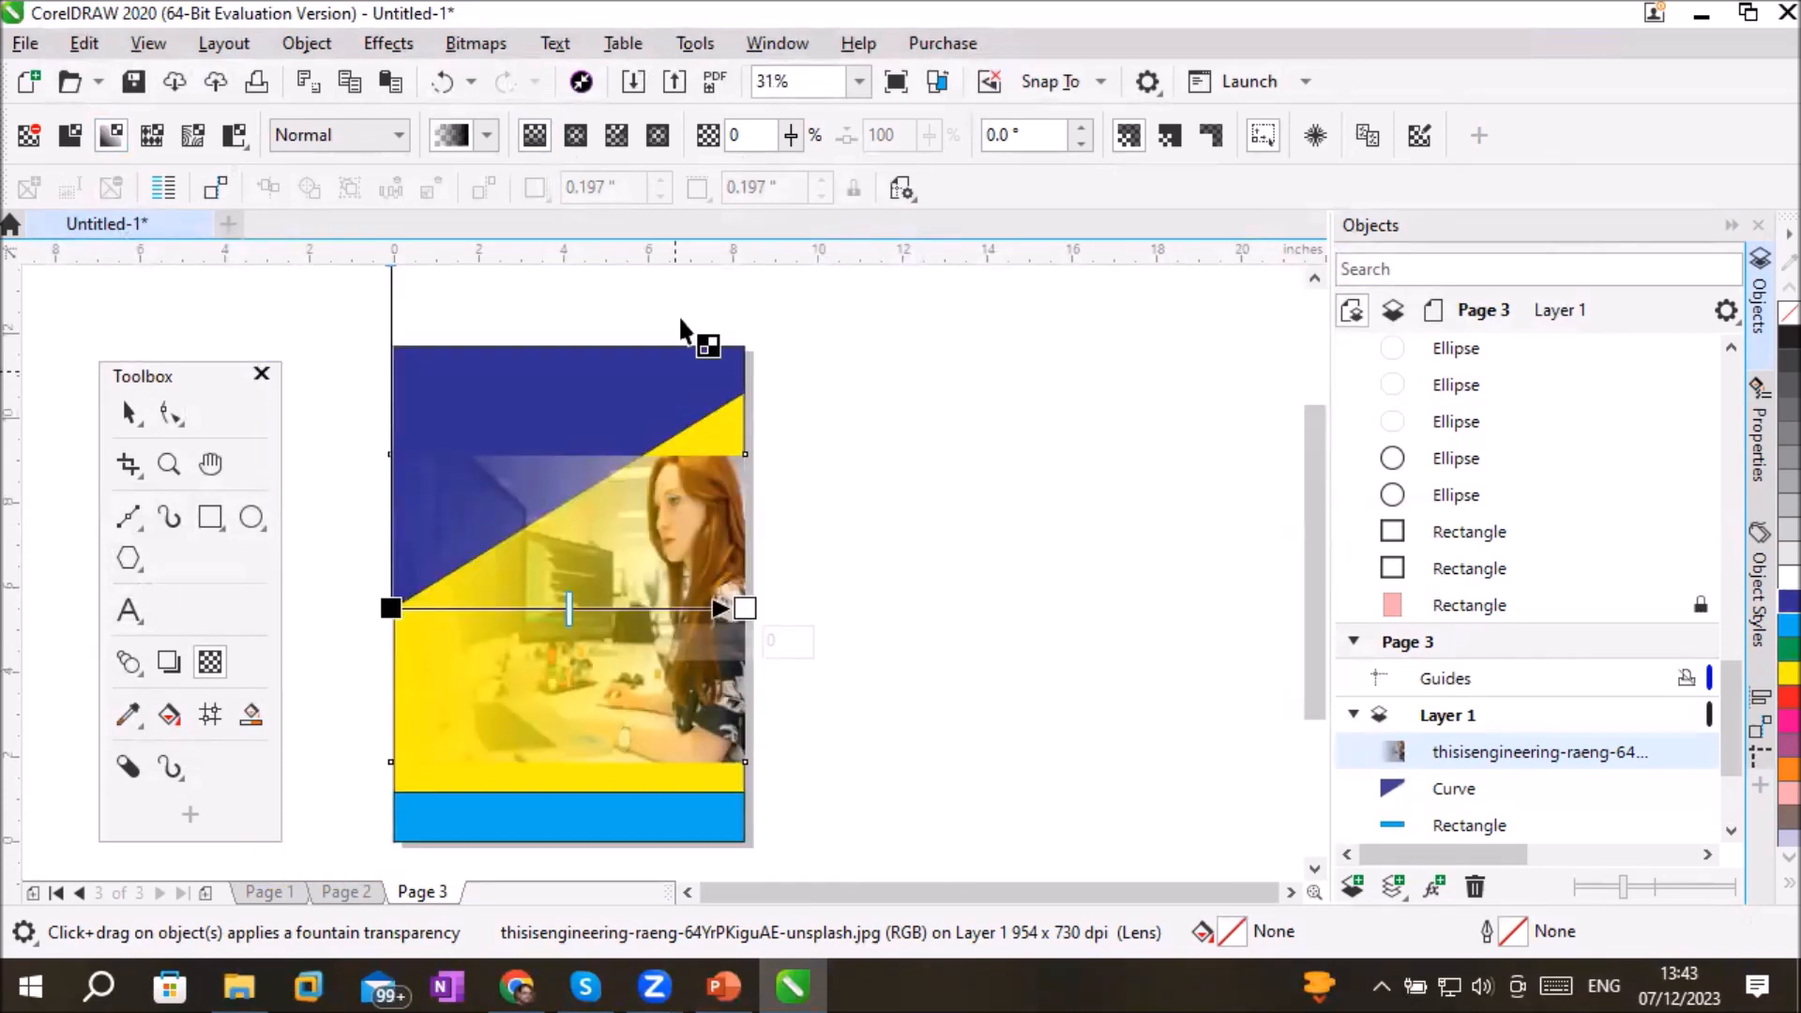
Step: Try the right node's transparency at 48 and 100, and return it to 0
left_click(792, 133)
left_click_drag(795, 167, 851, 176)
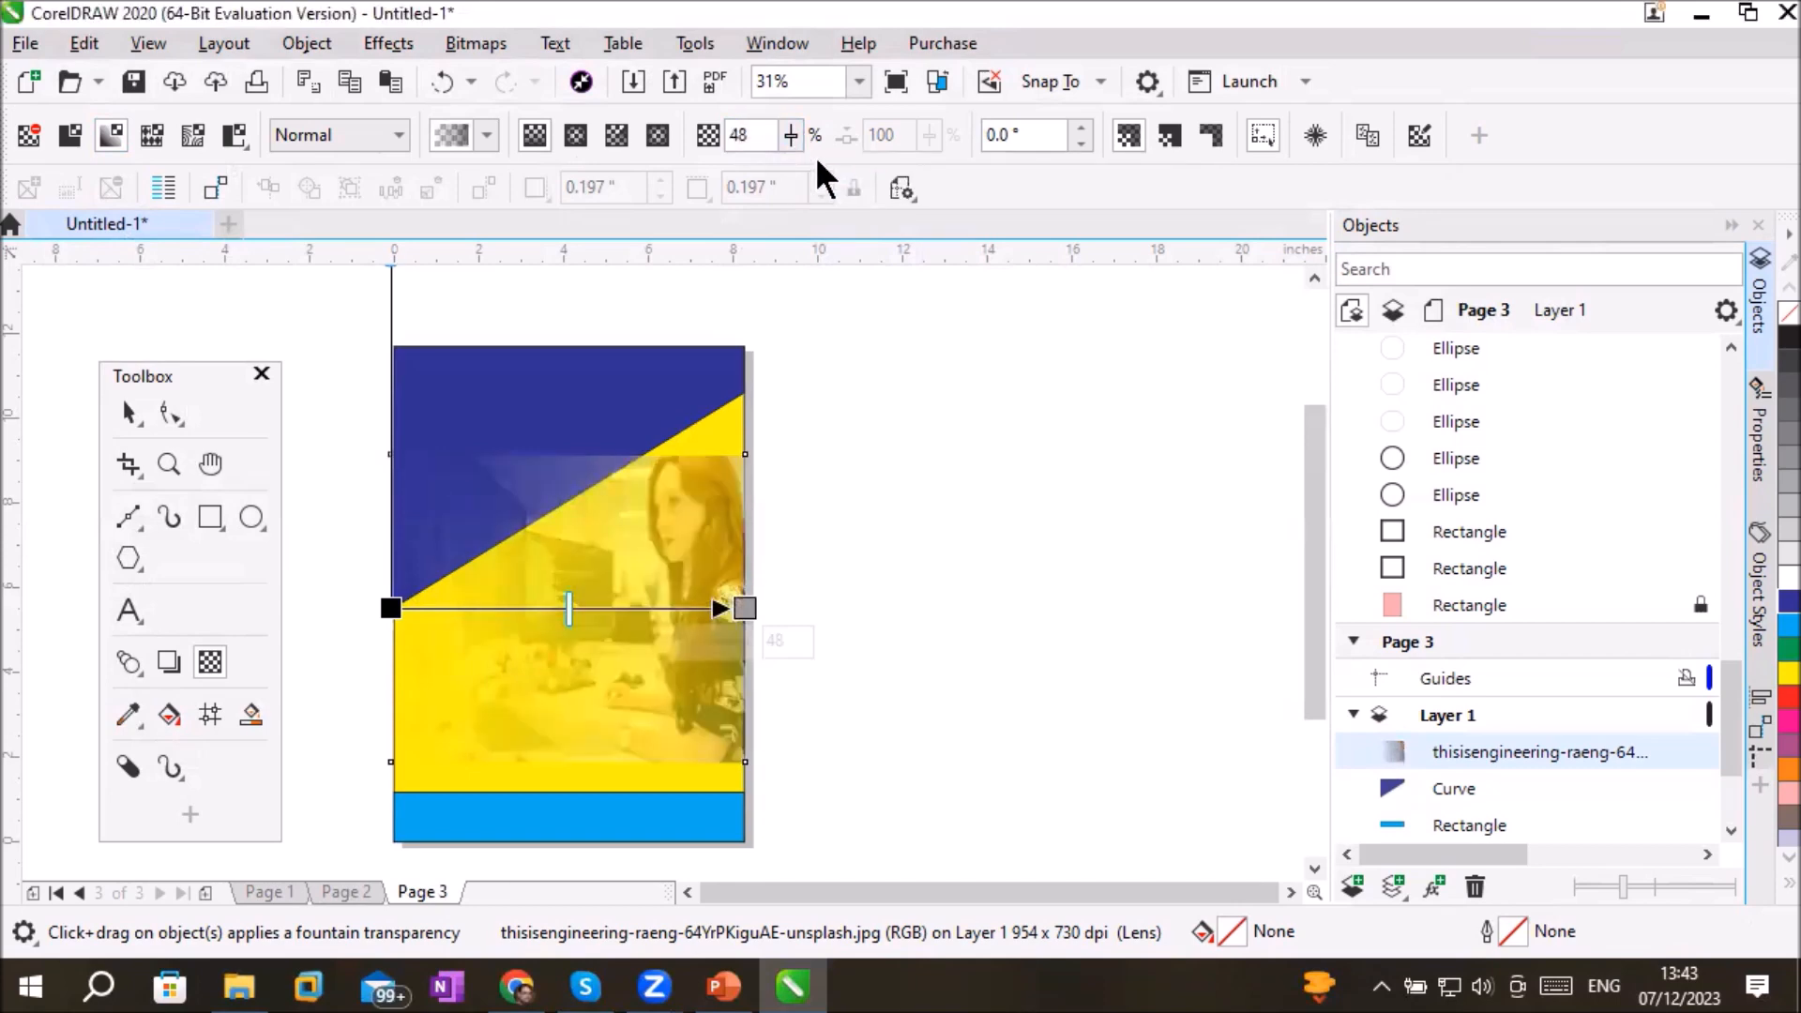
left_click(794, 137)
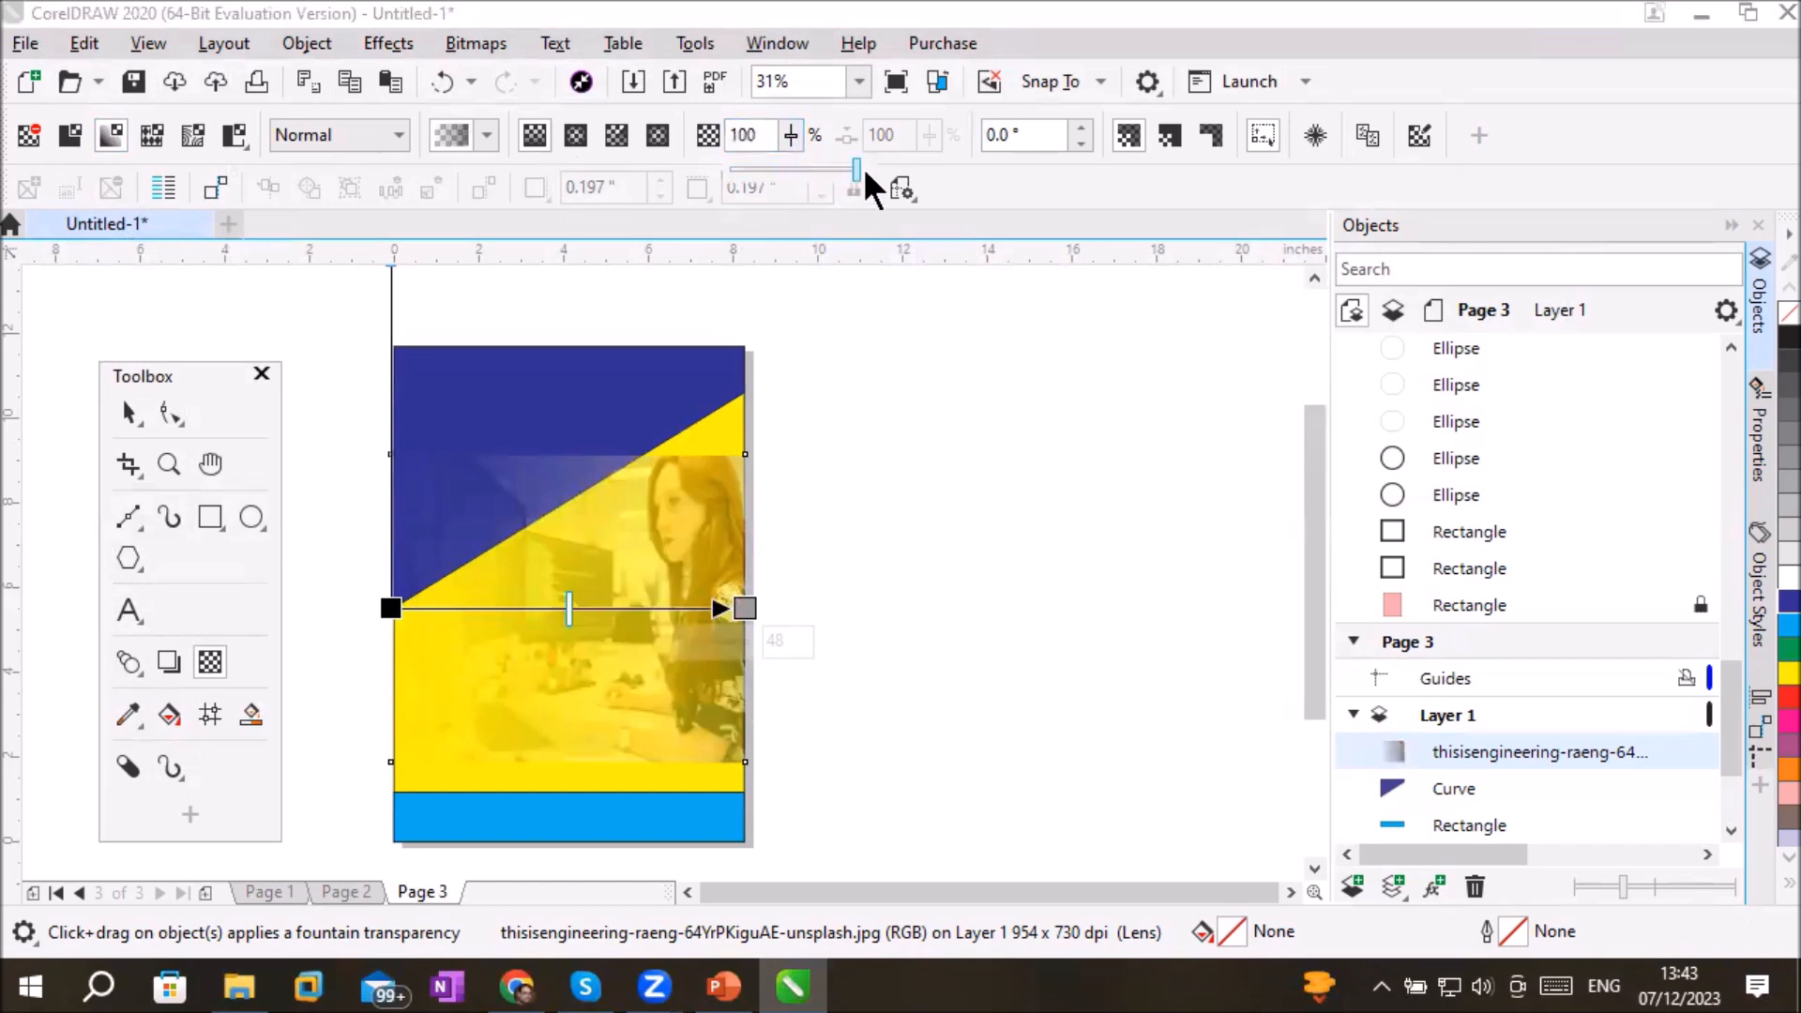
left_click_drag(851, 170, 867, 199)
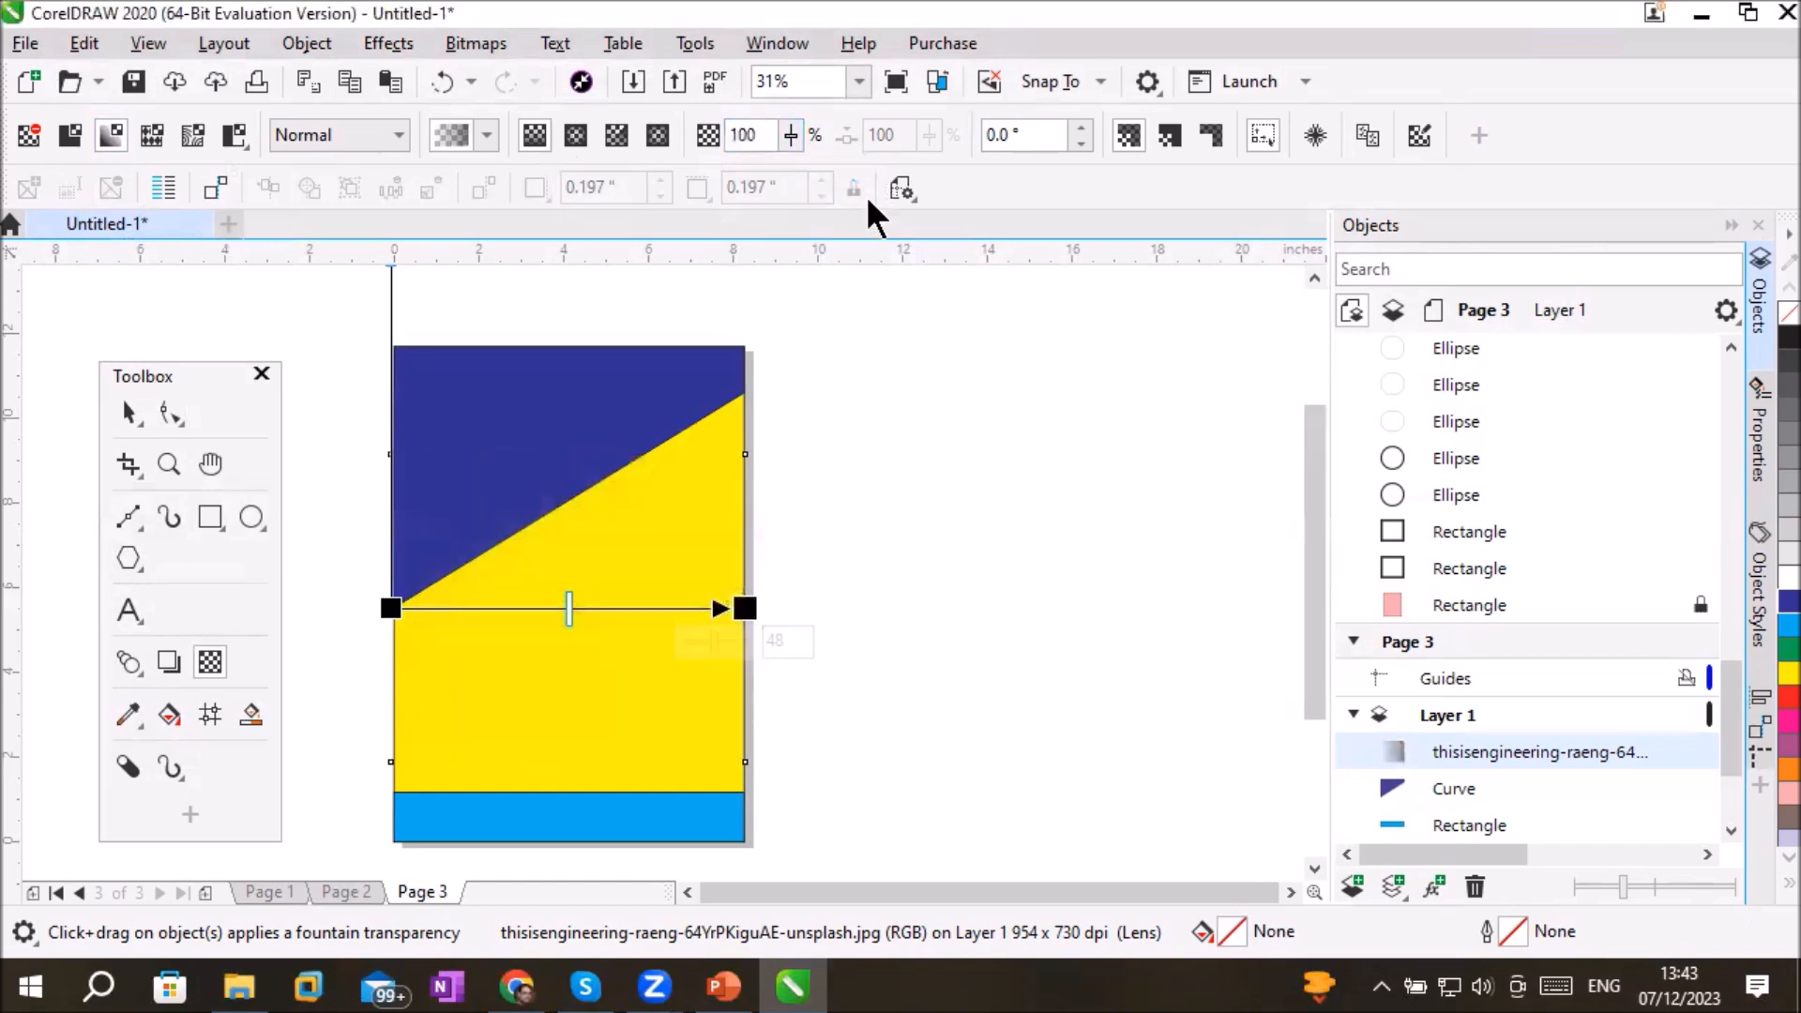
left_click(790, 139)
left_click_drag(788, 172, 658, 172)
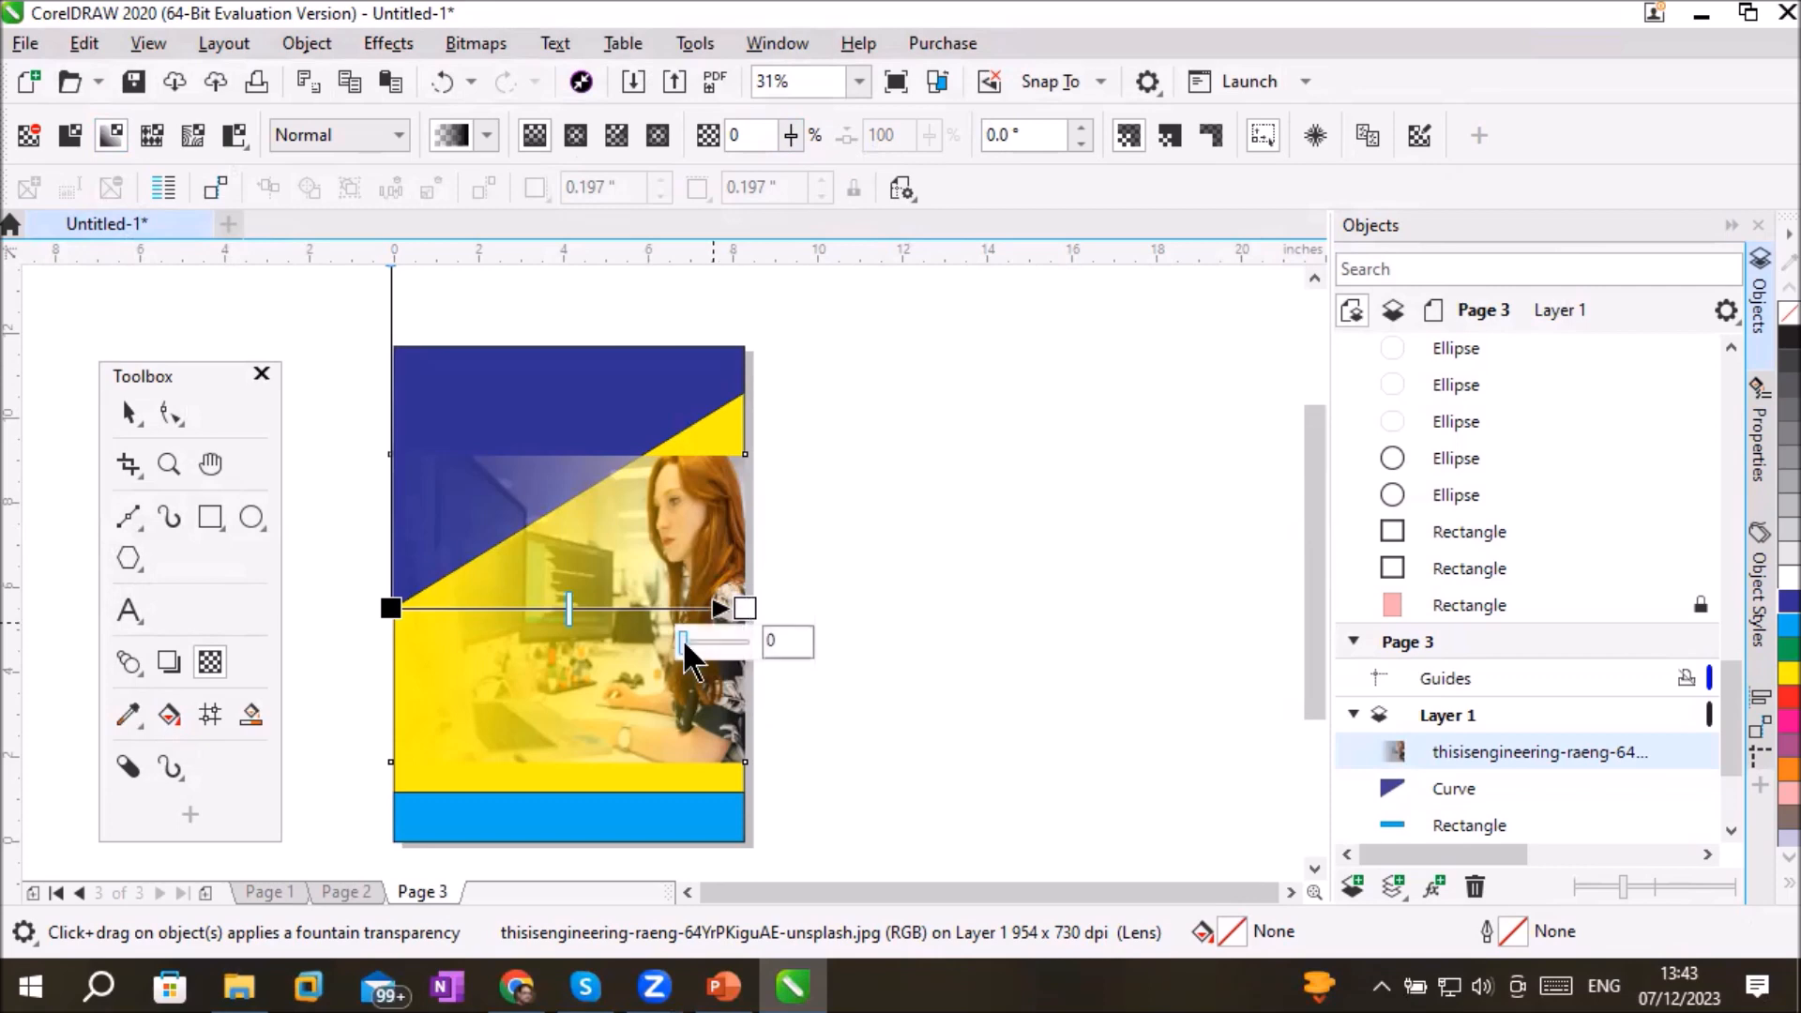
Step: Raise the right node's transparency to 89 on the photo itself and bring it back to 0
left_click_drag(683, 643, 743, 641)
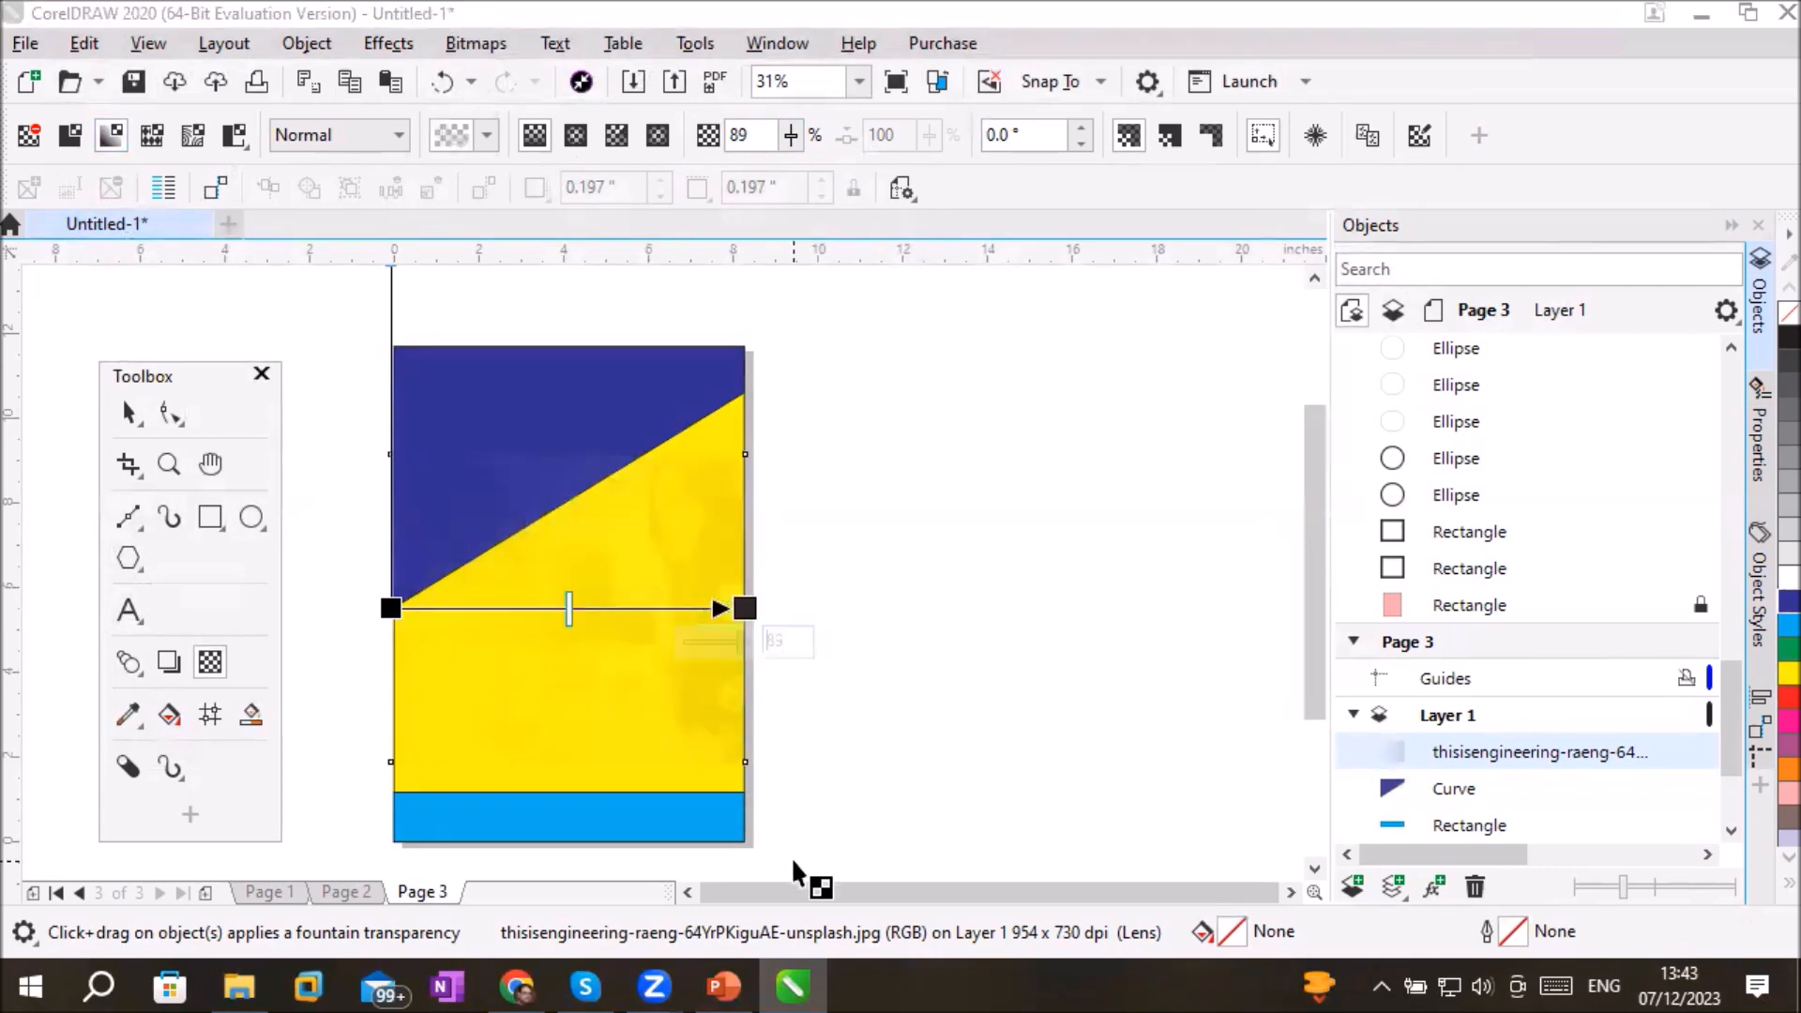
scroll(680, 760, "up", 1)
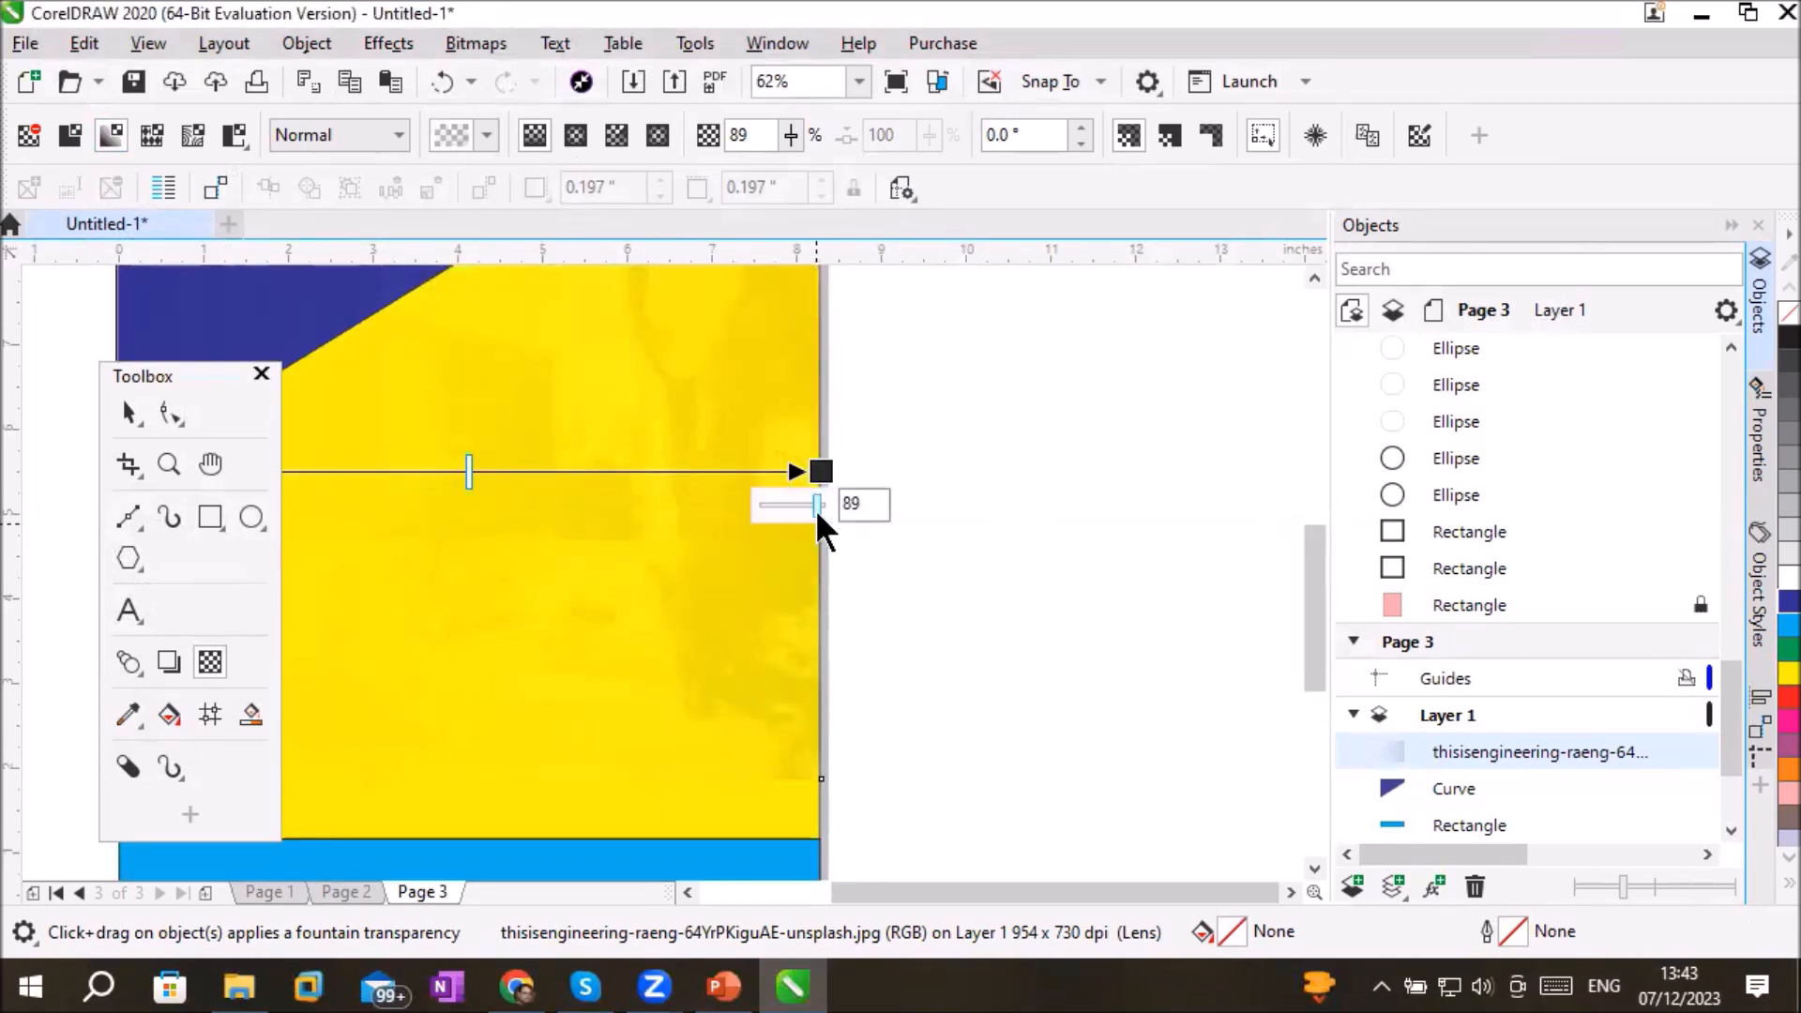
left_click_drag(816, 507, 716, 507)
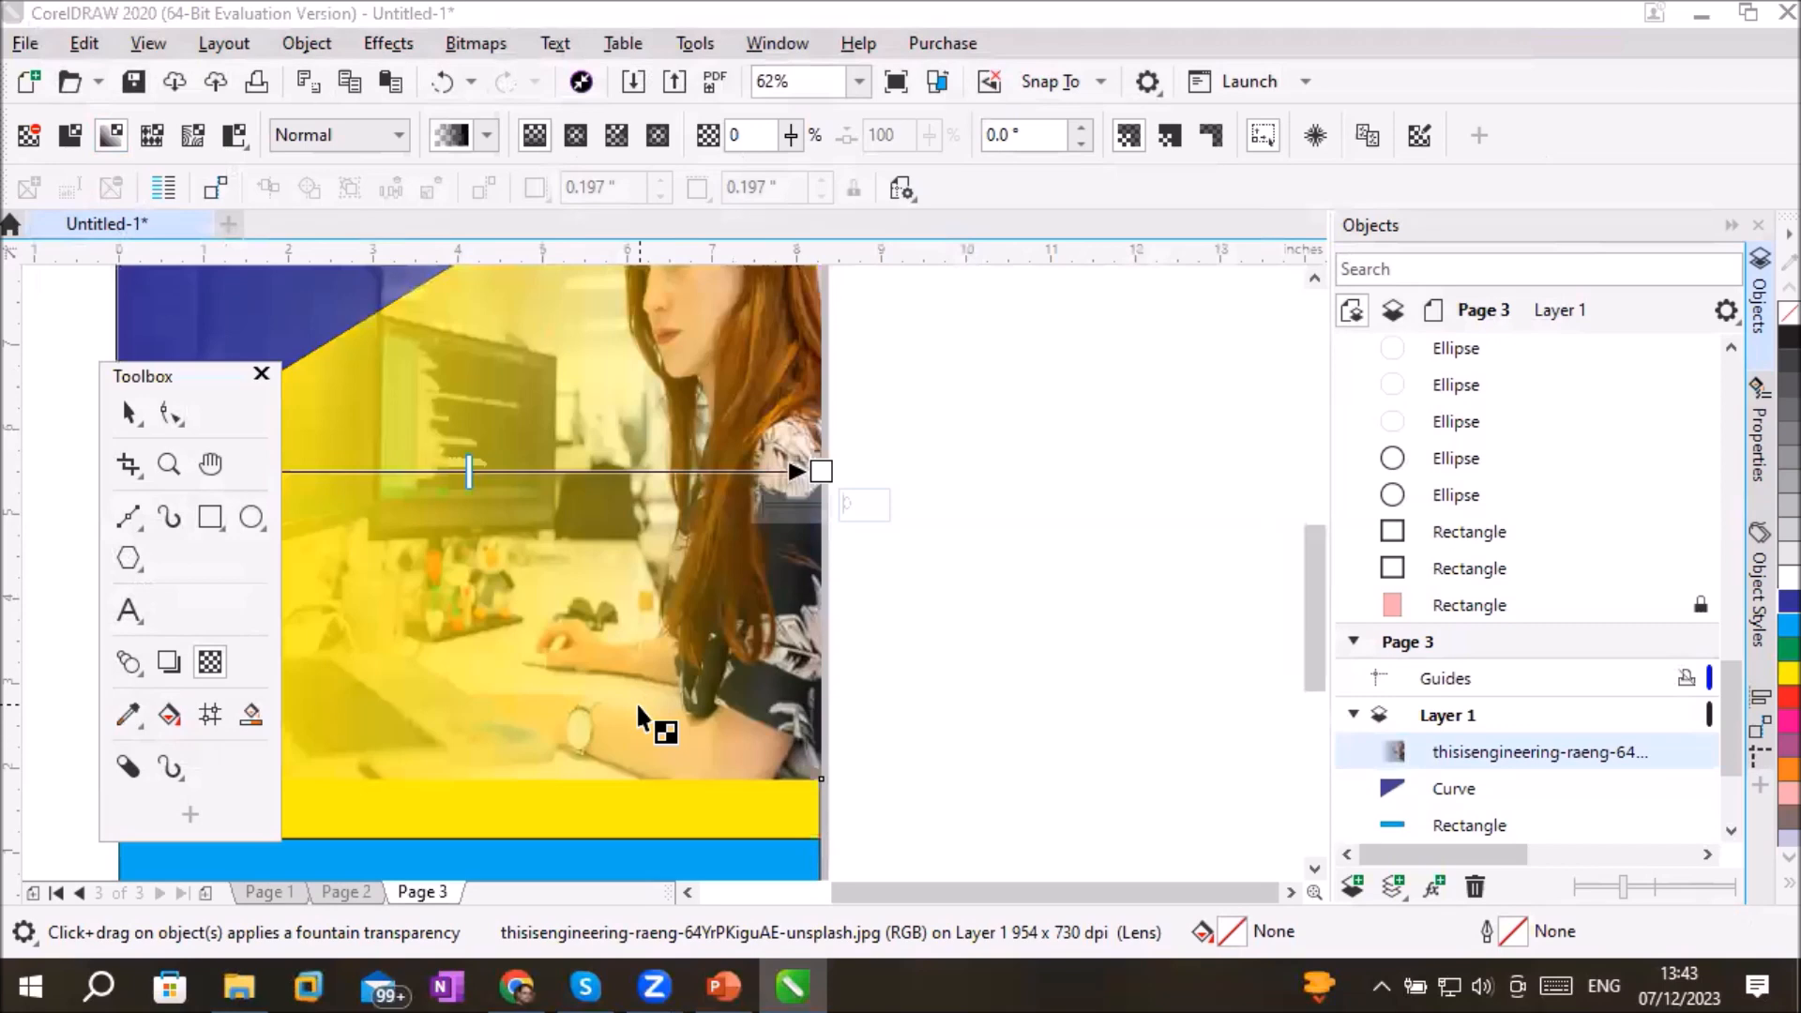
Step: Set the photo's left node transparency to 51, reduce it to 0, and finally set it to 70
left_click_drag(852, 896, 761, 896)
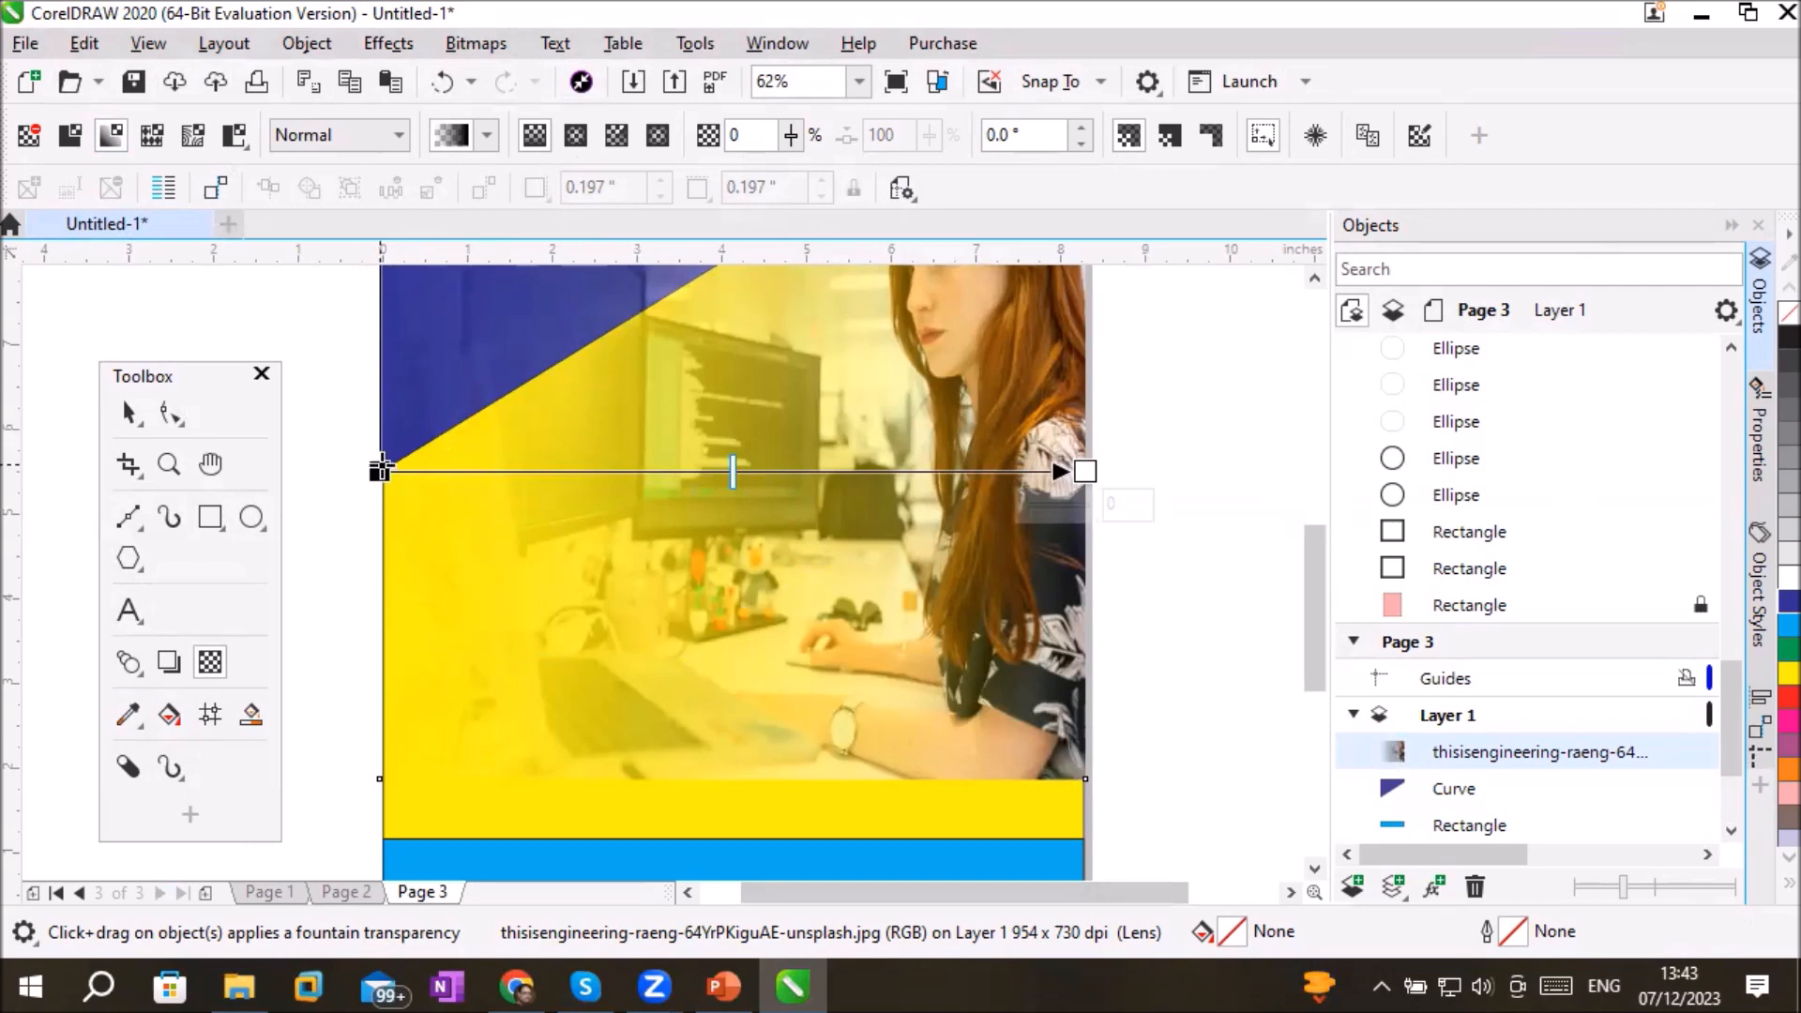
left_click(380, 467)
left_click_drag(383, 506, 350, 508)
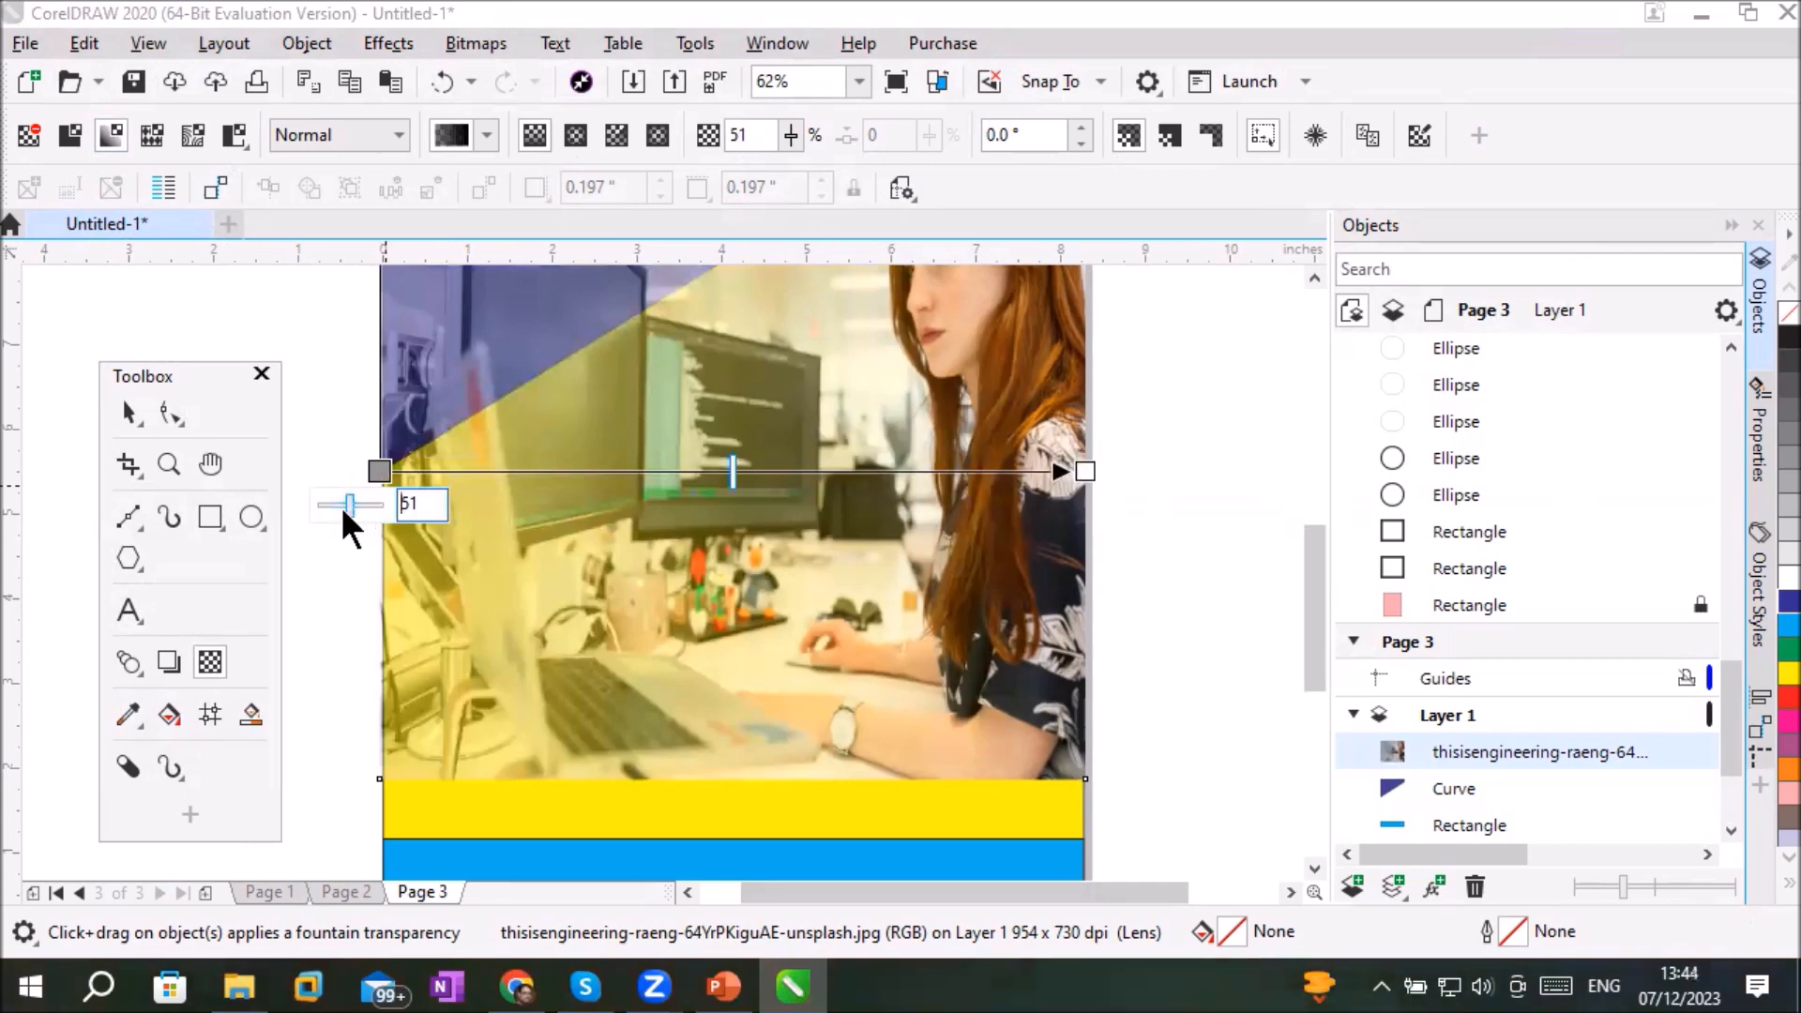
left_click_drag(349, 505, 297, 568)
scroll(554, 622, "down", 1)
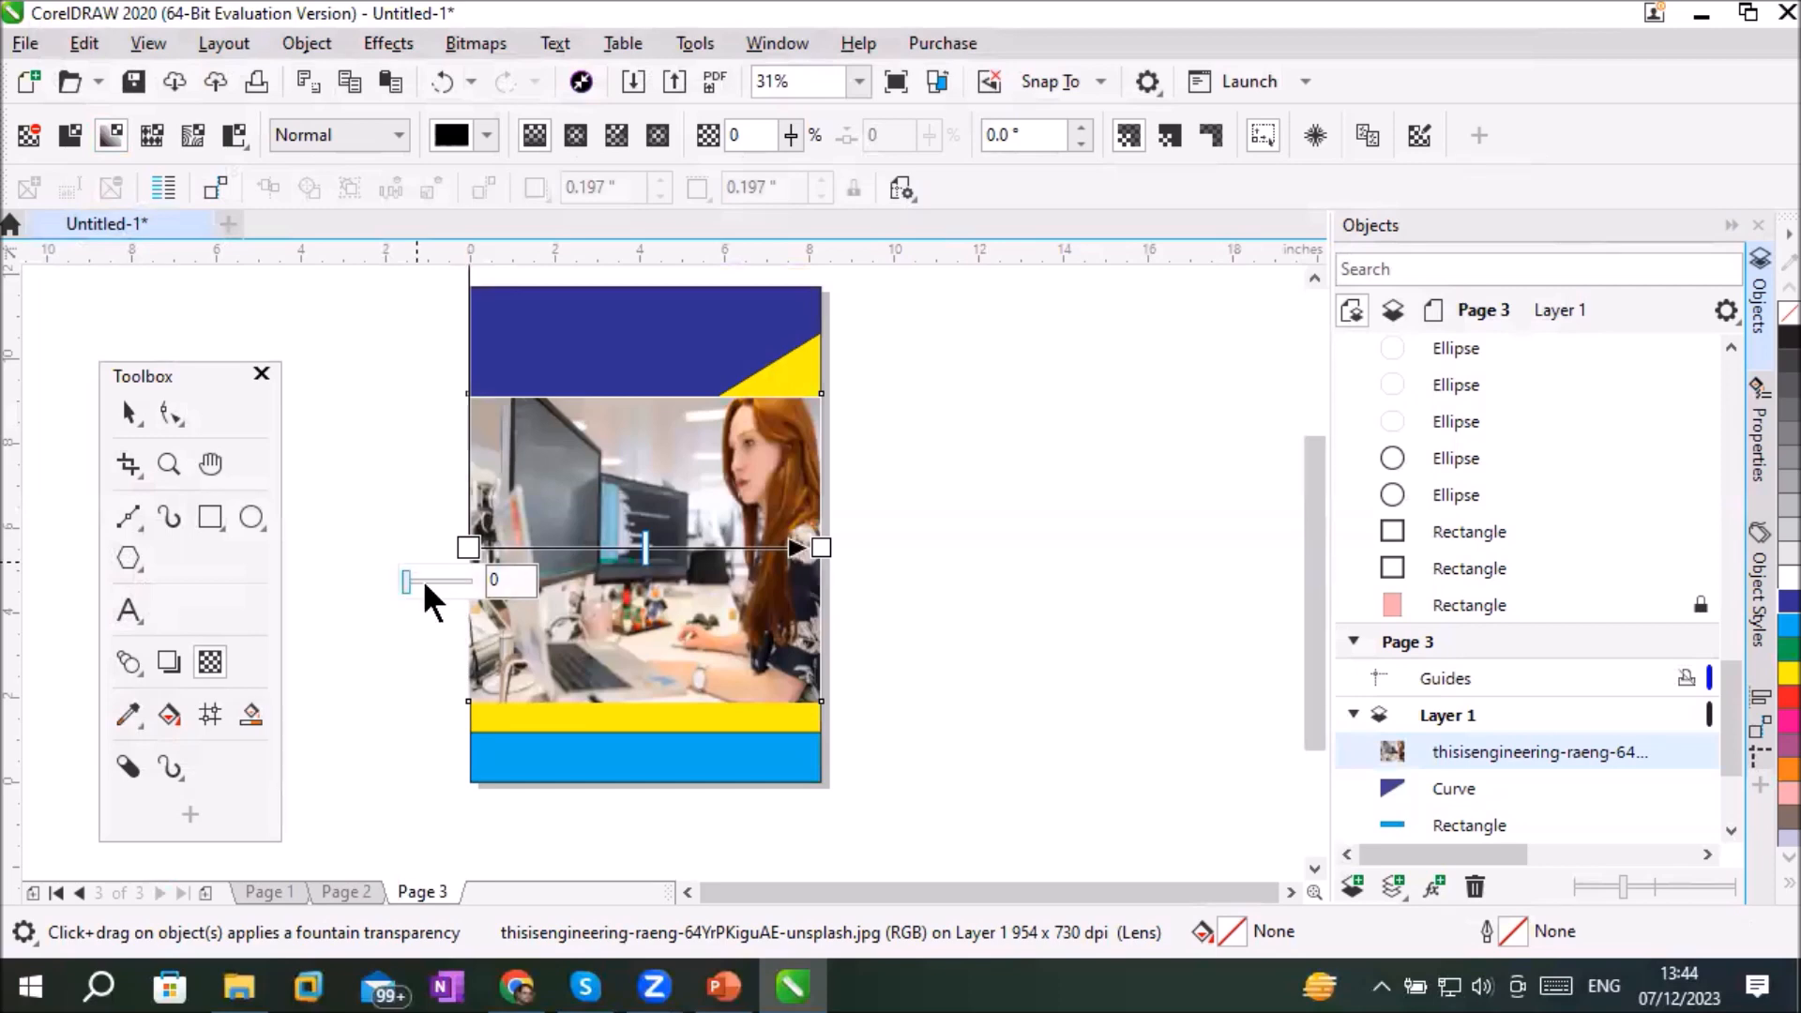
left_click_drag(403, 582, 452, 579)
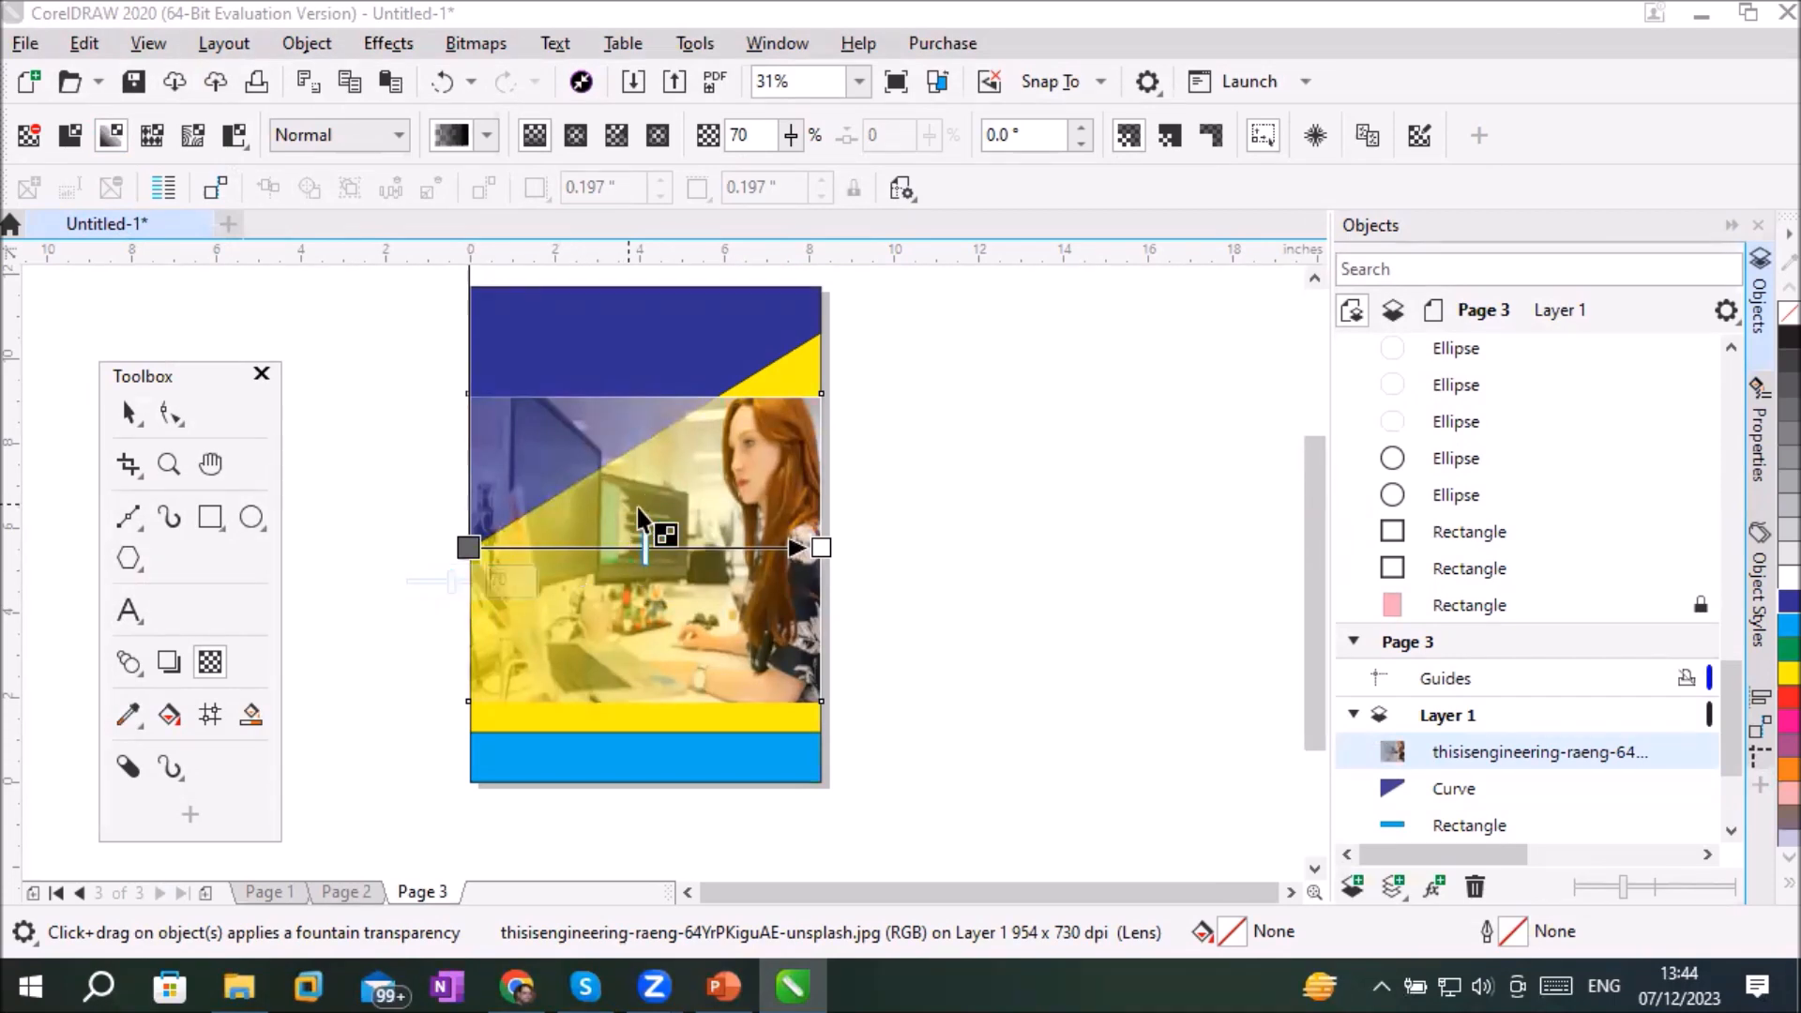
Step: Switch the photo's fountain transparency to elliptical and move its centre node to the photo's left edge
left_click(570, 135)
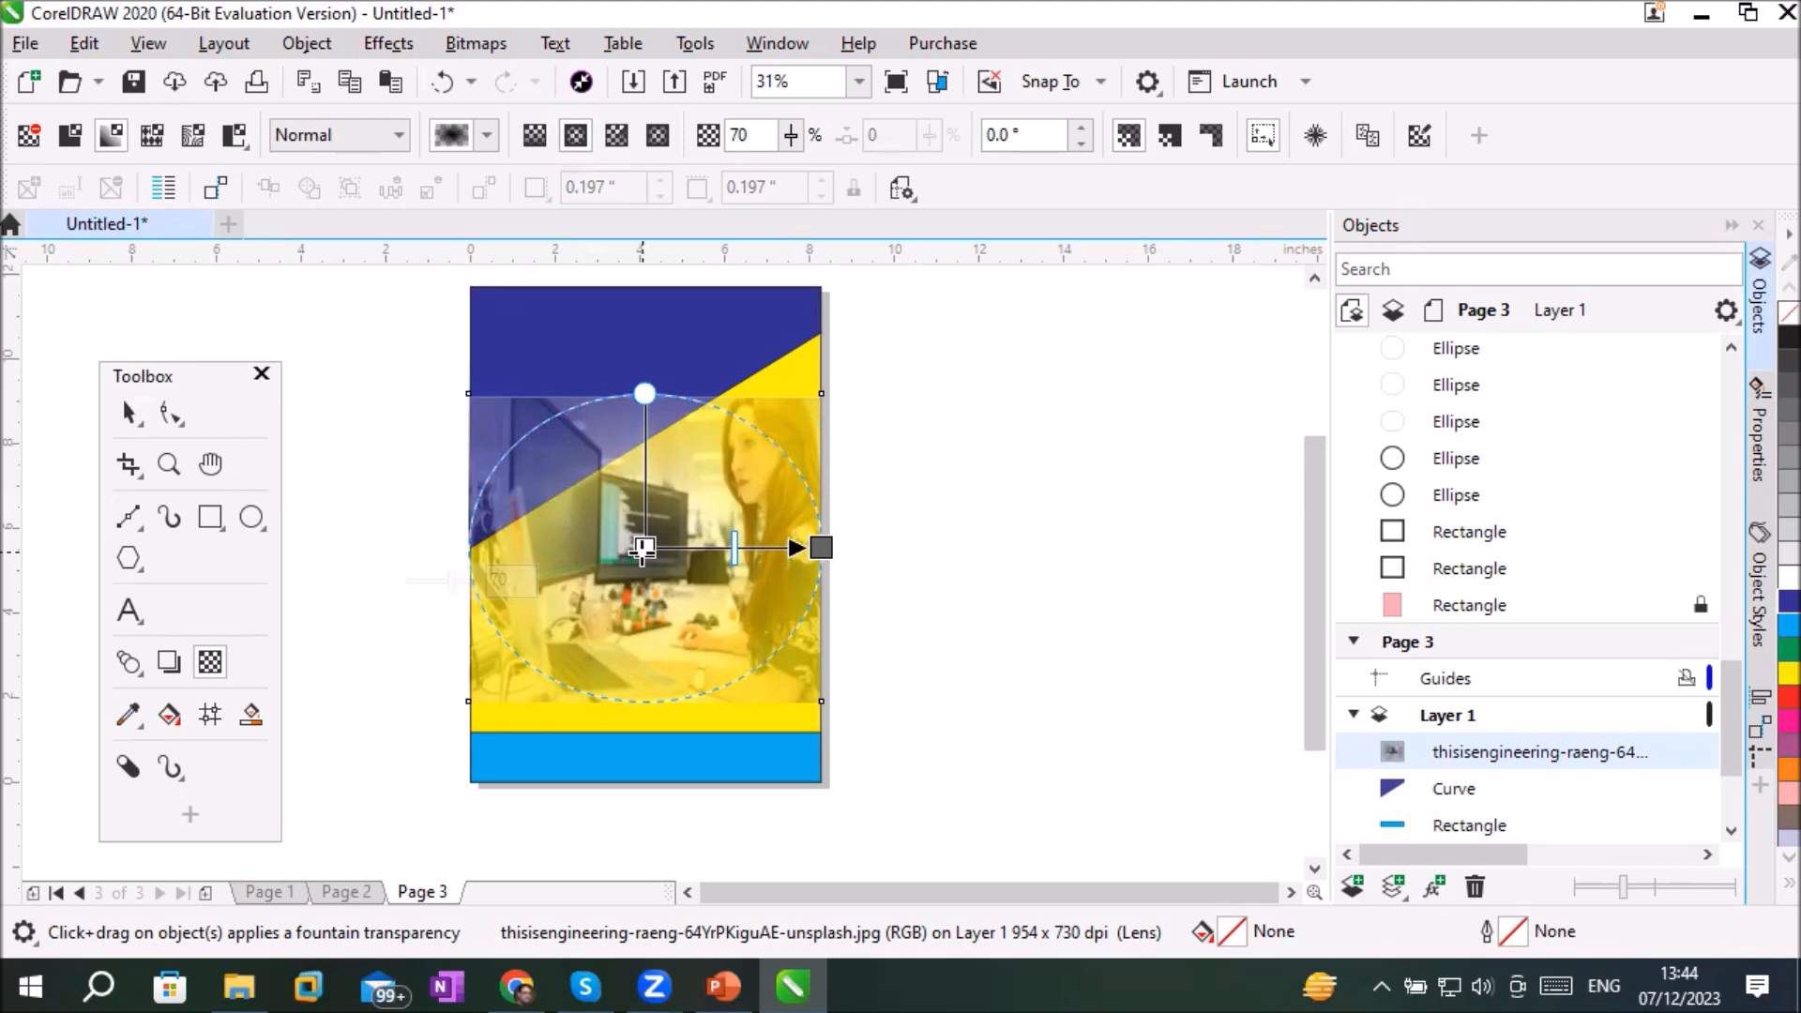
scroll(642, 549, "up", 2)
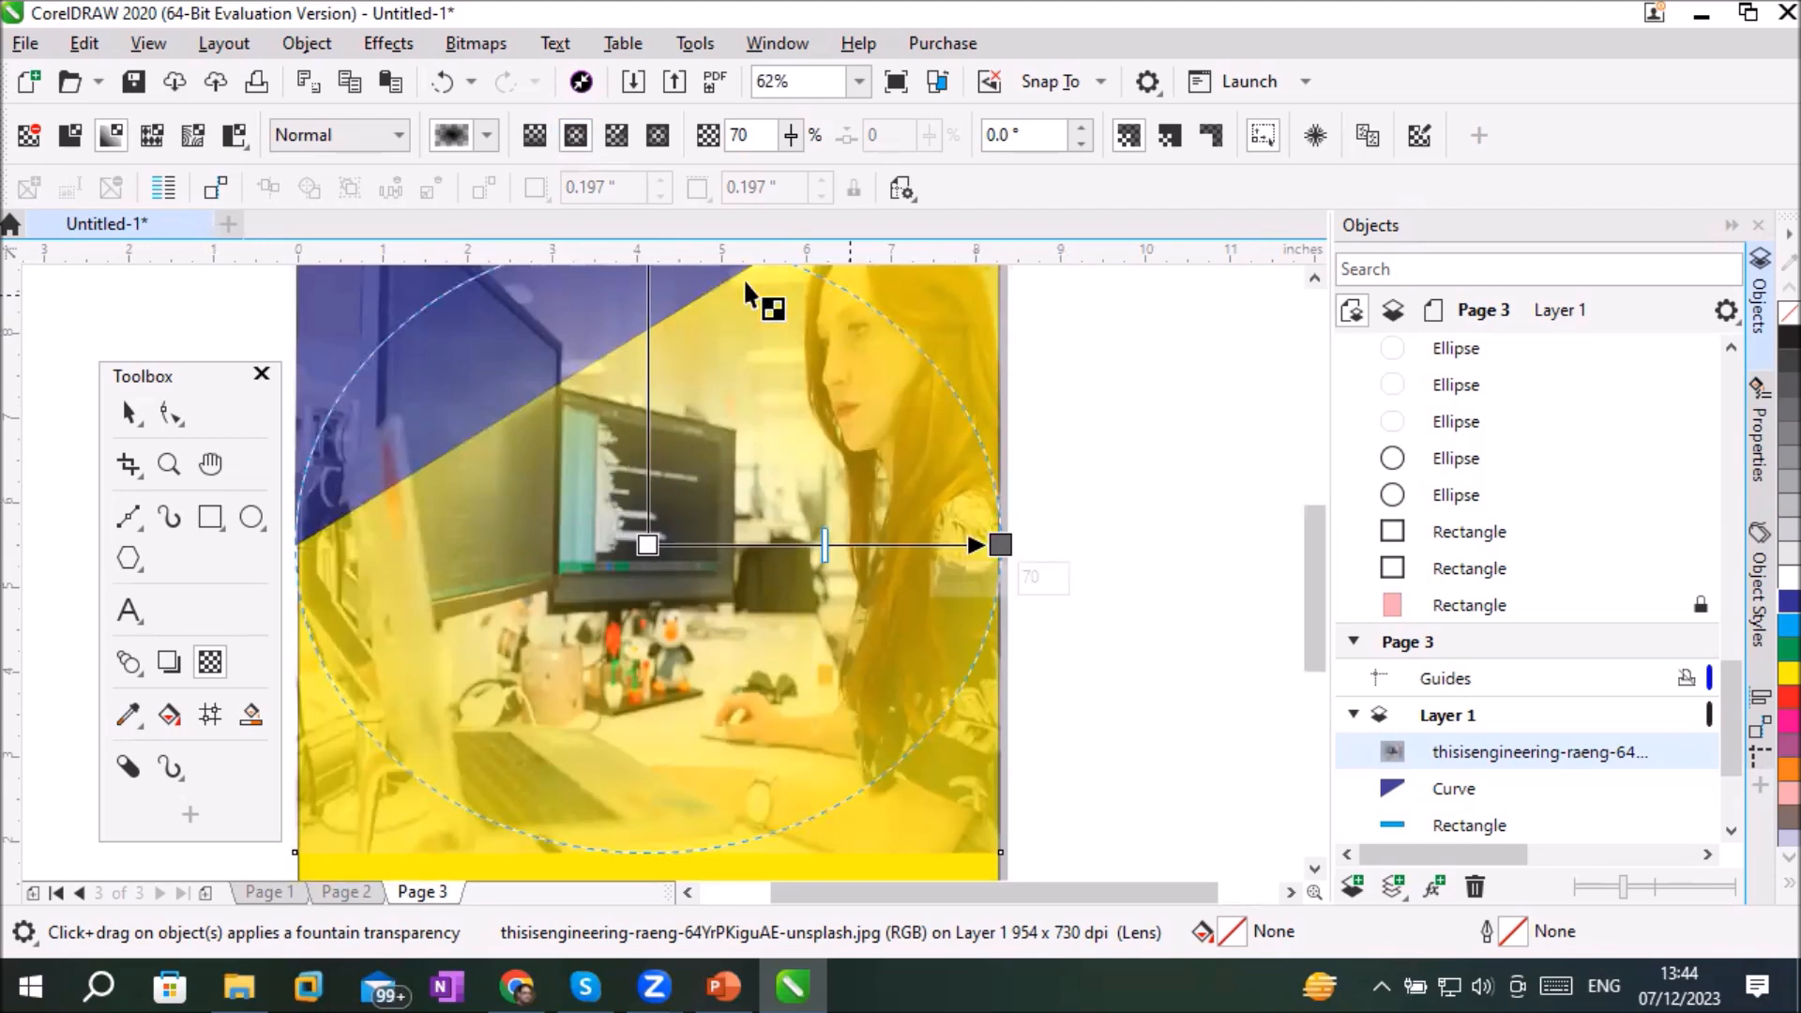
mouse_move(980, 580)
left_click_drag(647, 543, 298, 563)
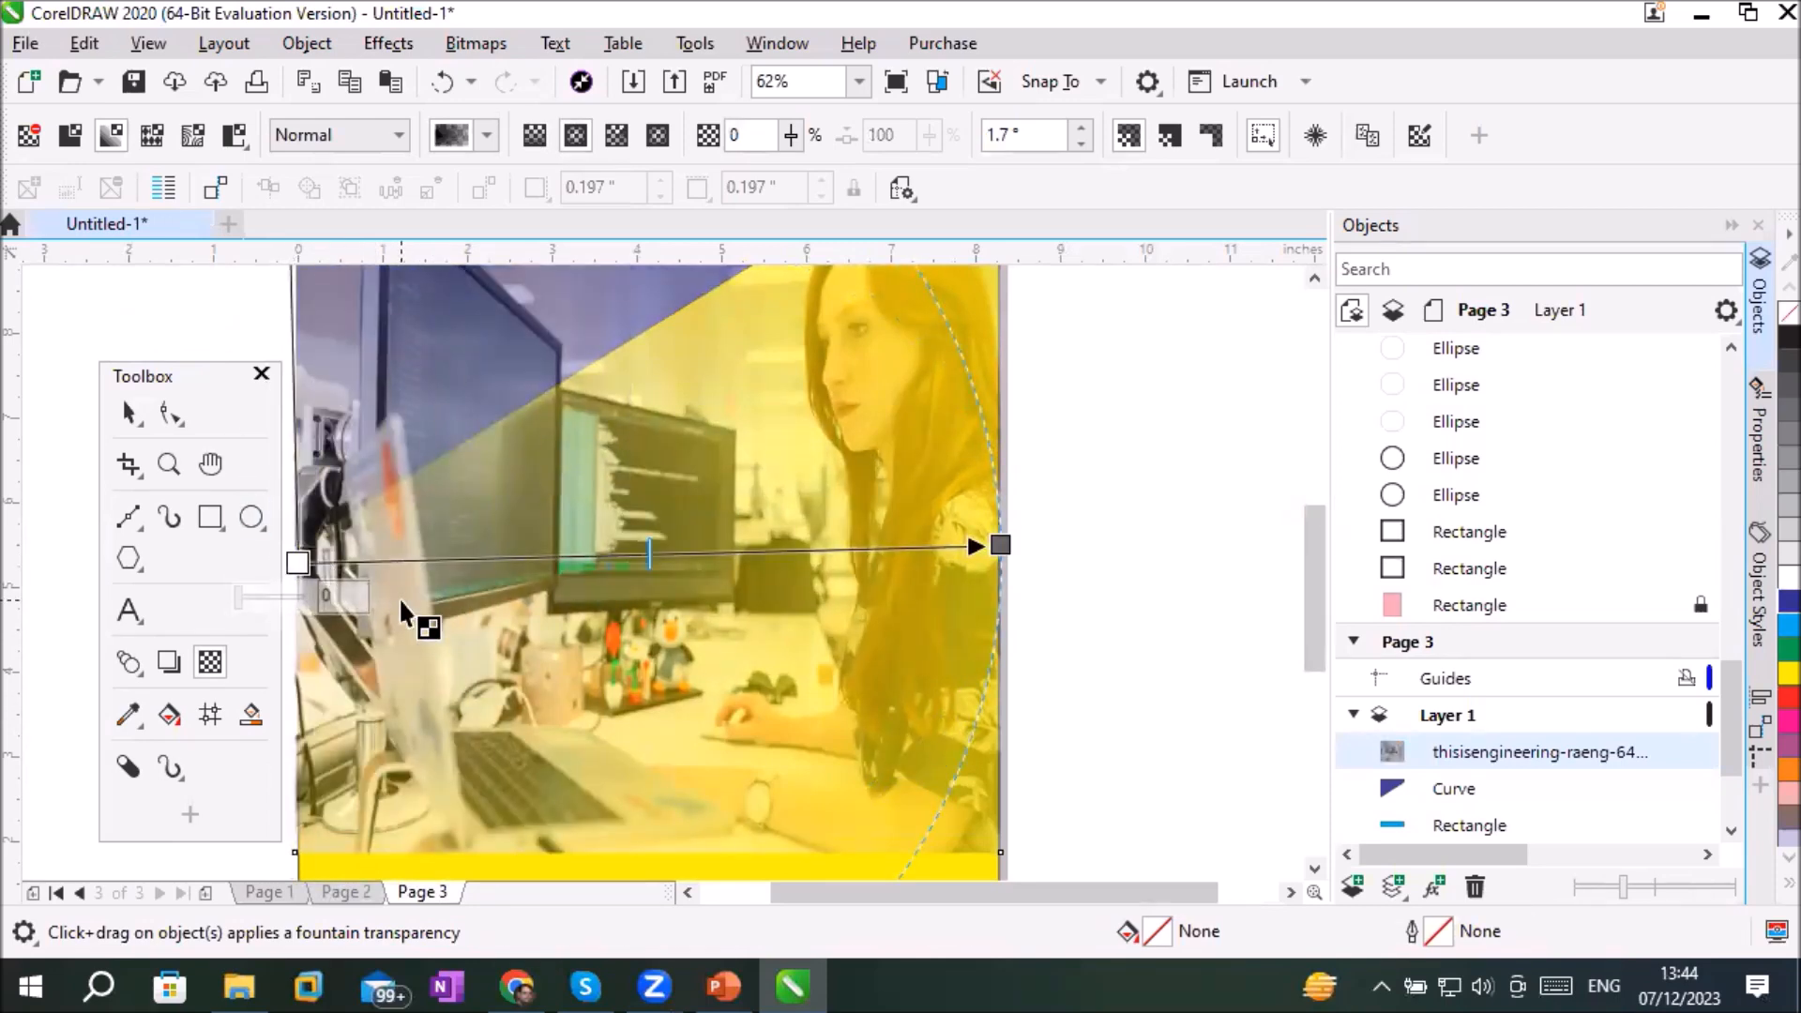
Step: Shrink the elliptical transparency and move it over the woman's face, tightening its outer node until the ellipse closely surrounds the face
left_click(985, 550)
left_click_drag(985, 549, 485, 565)
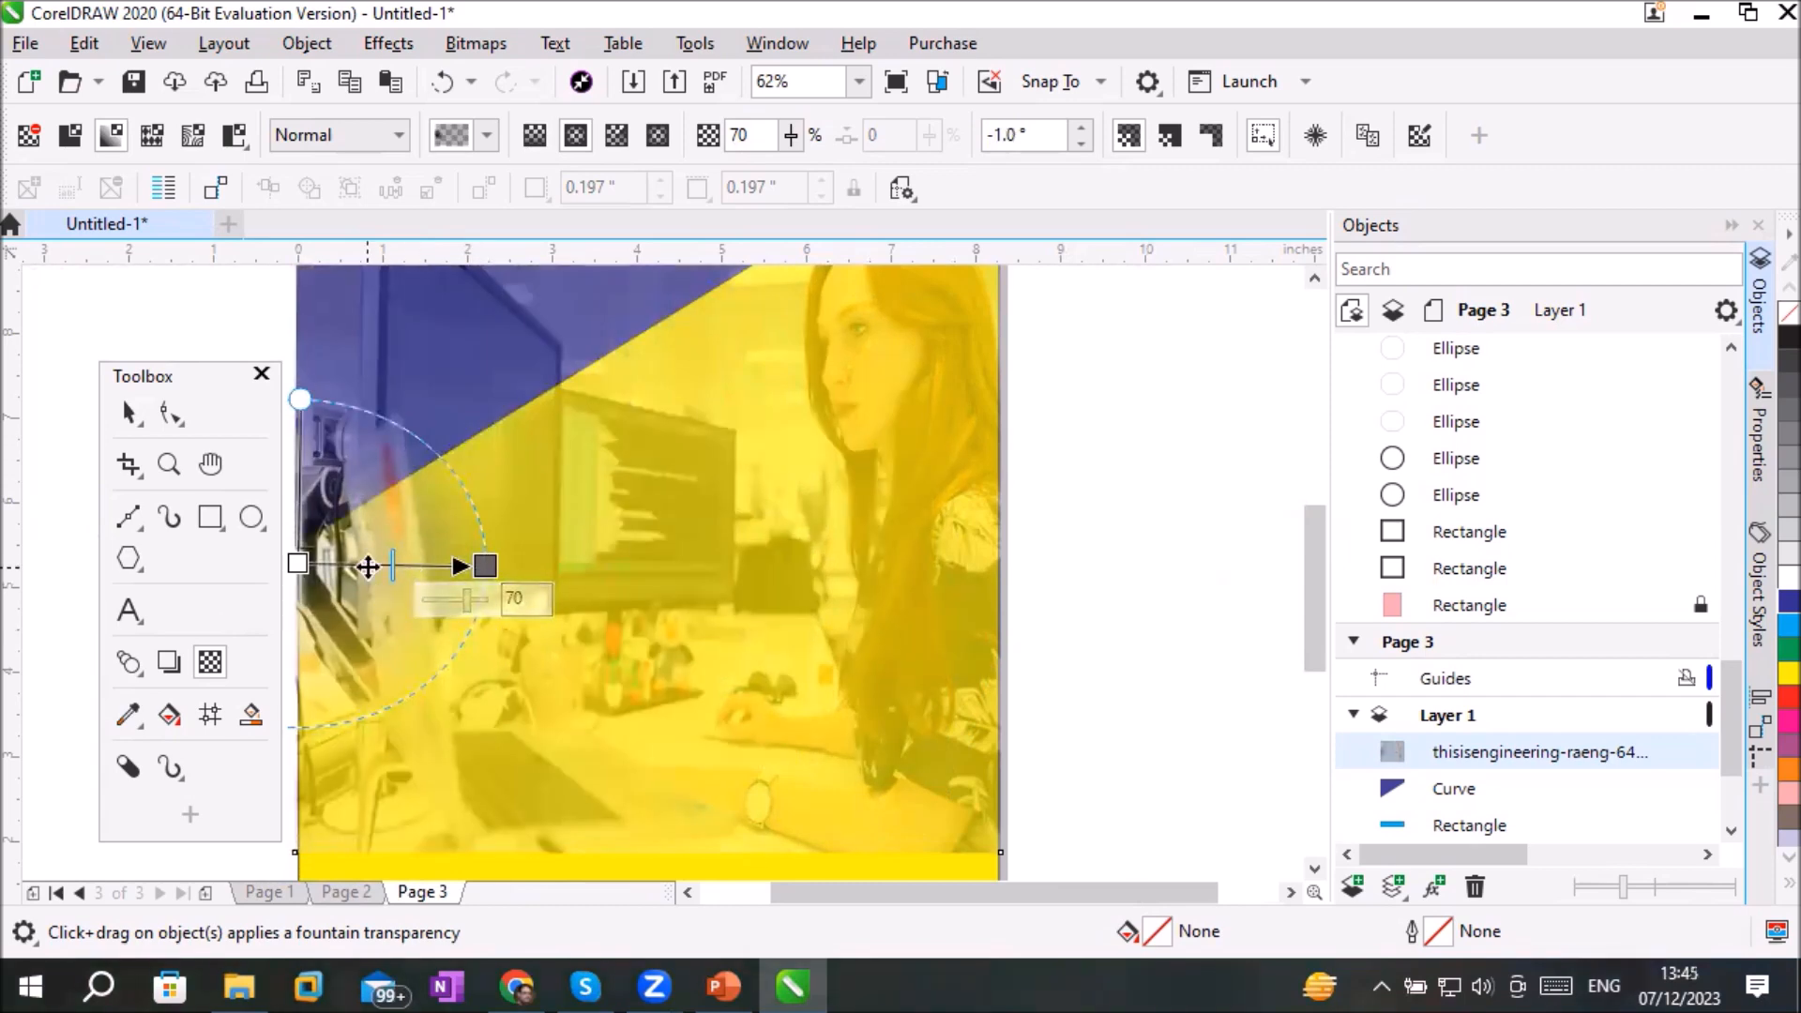
left_click_drag(371, 564, 944, 364)
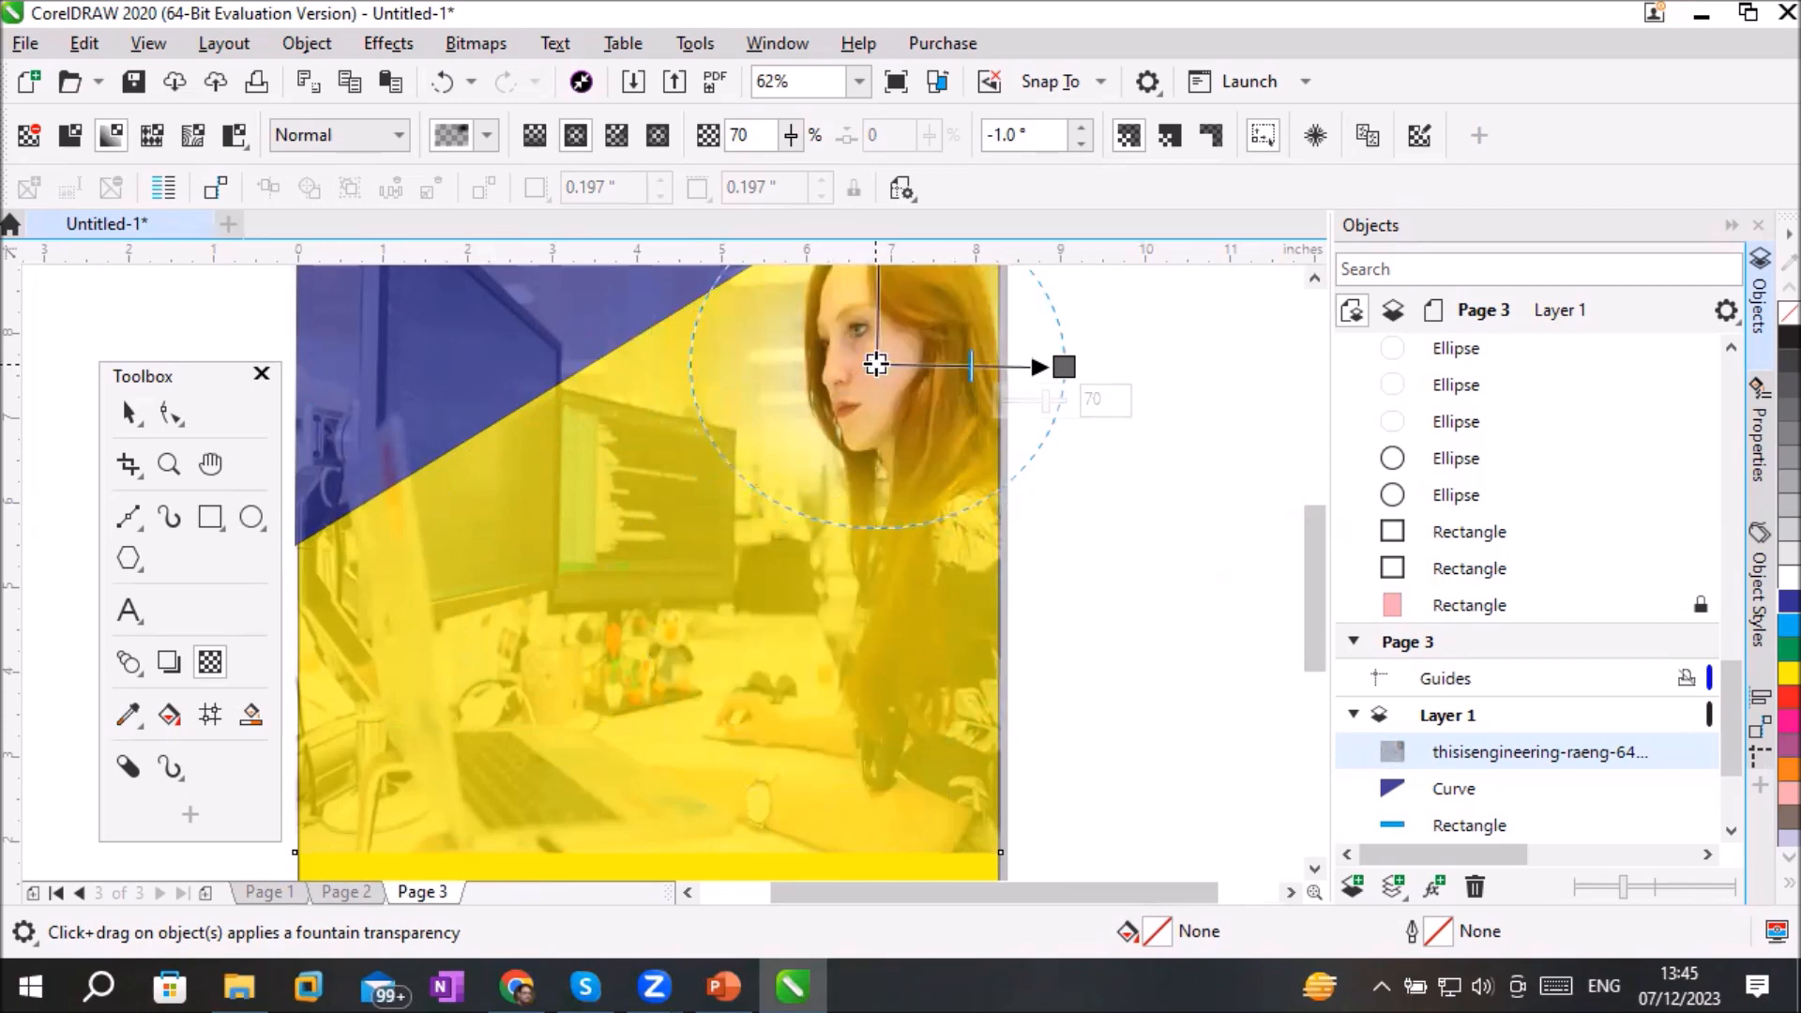
left_click(876, 364)
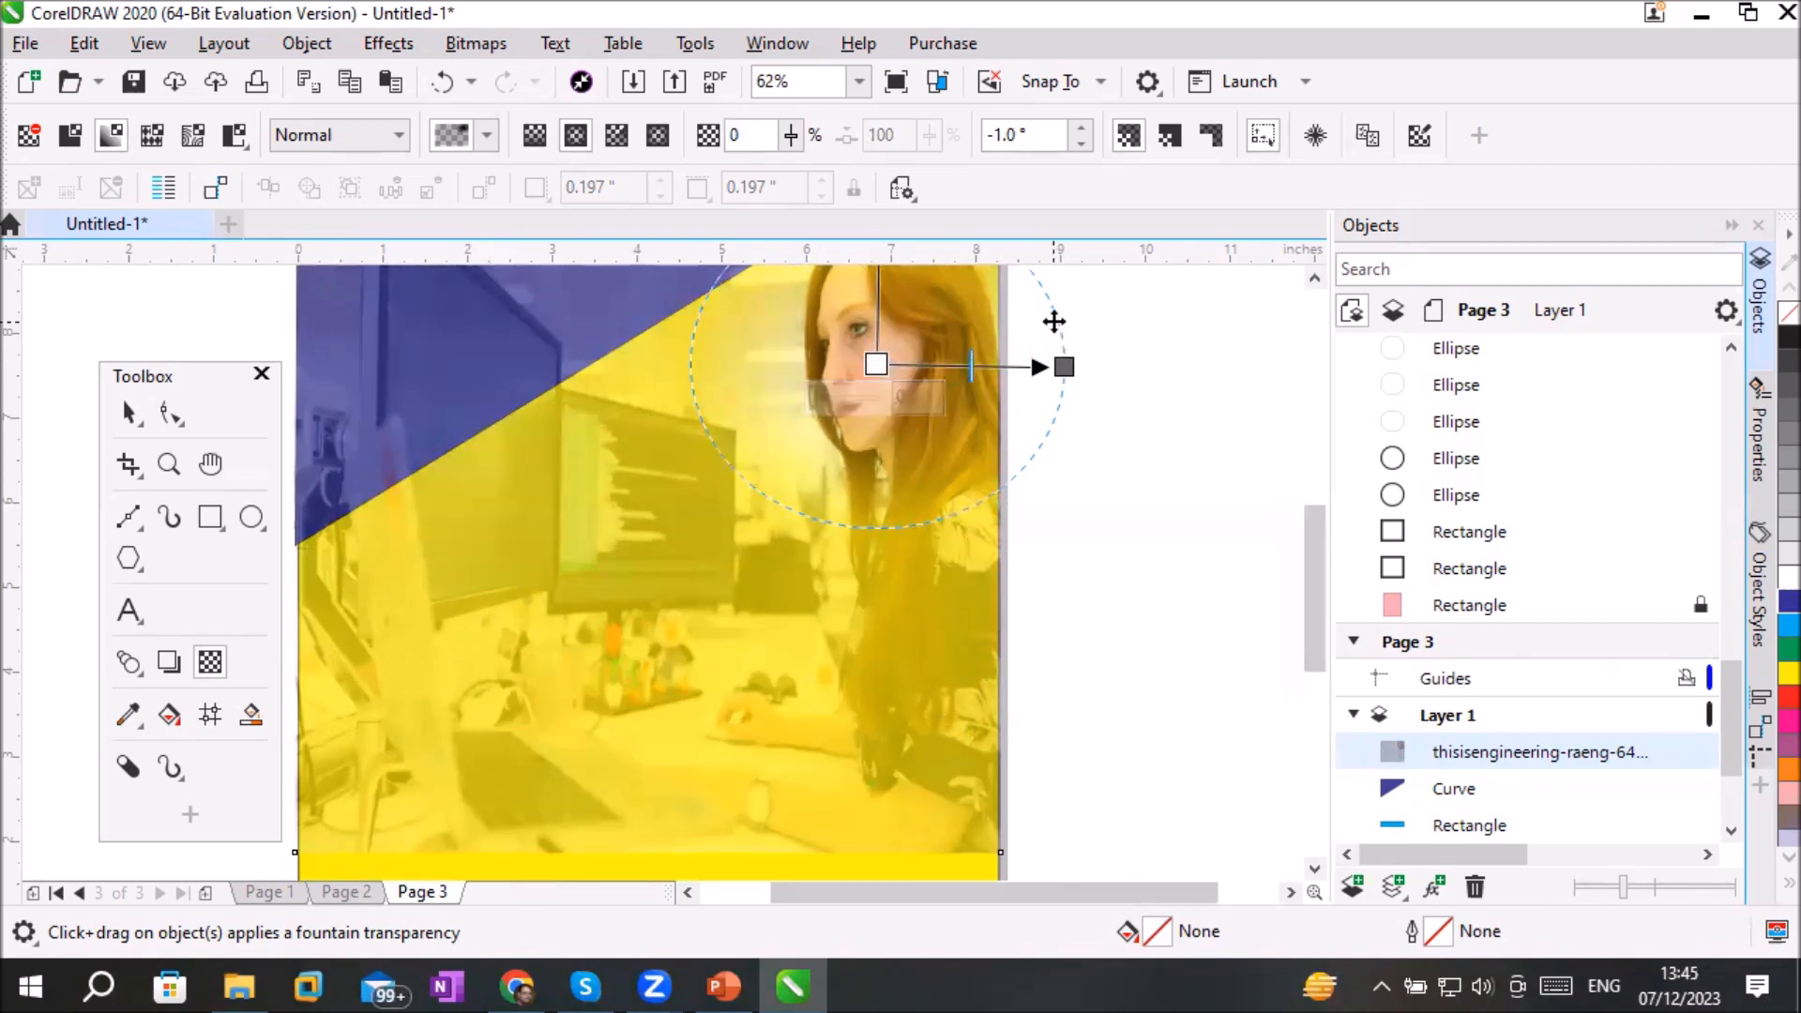
left_click_drag(1064, 367, 972, 372)
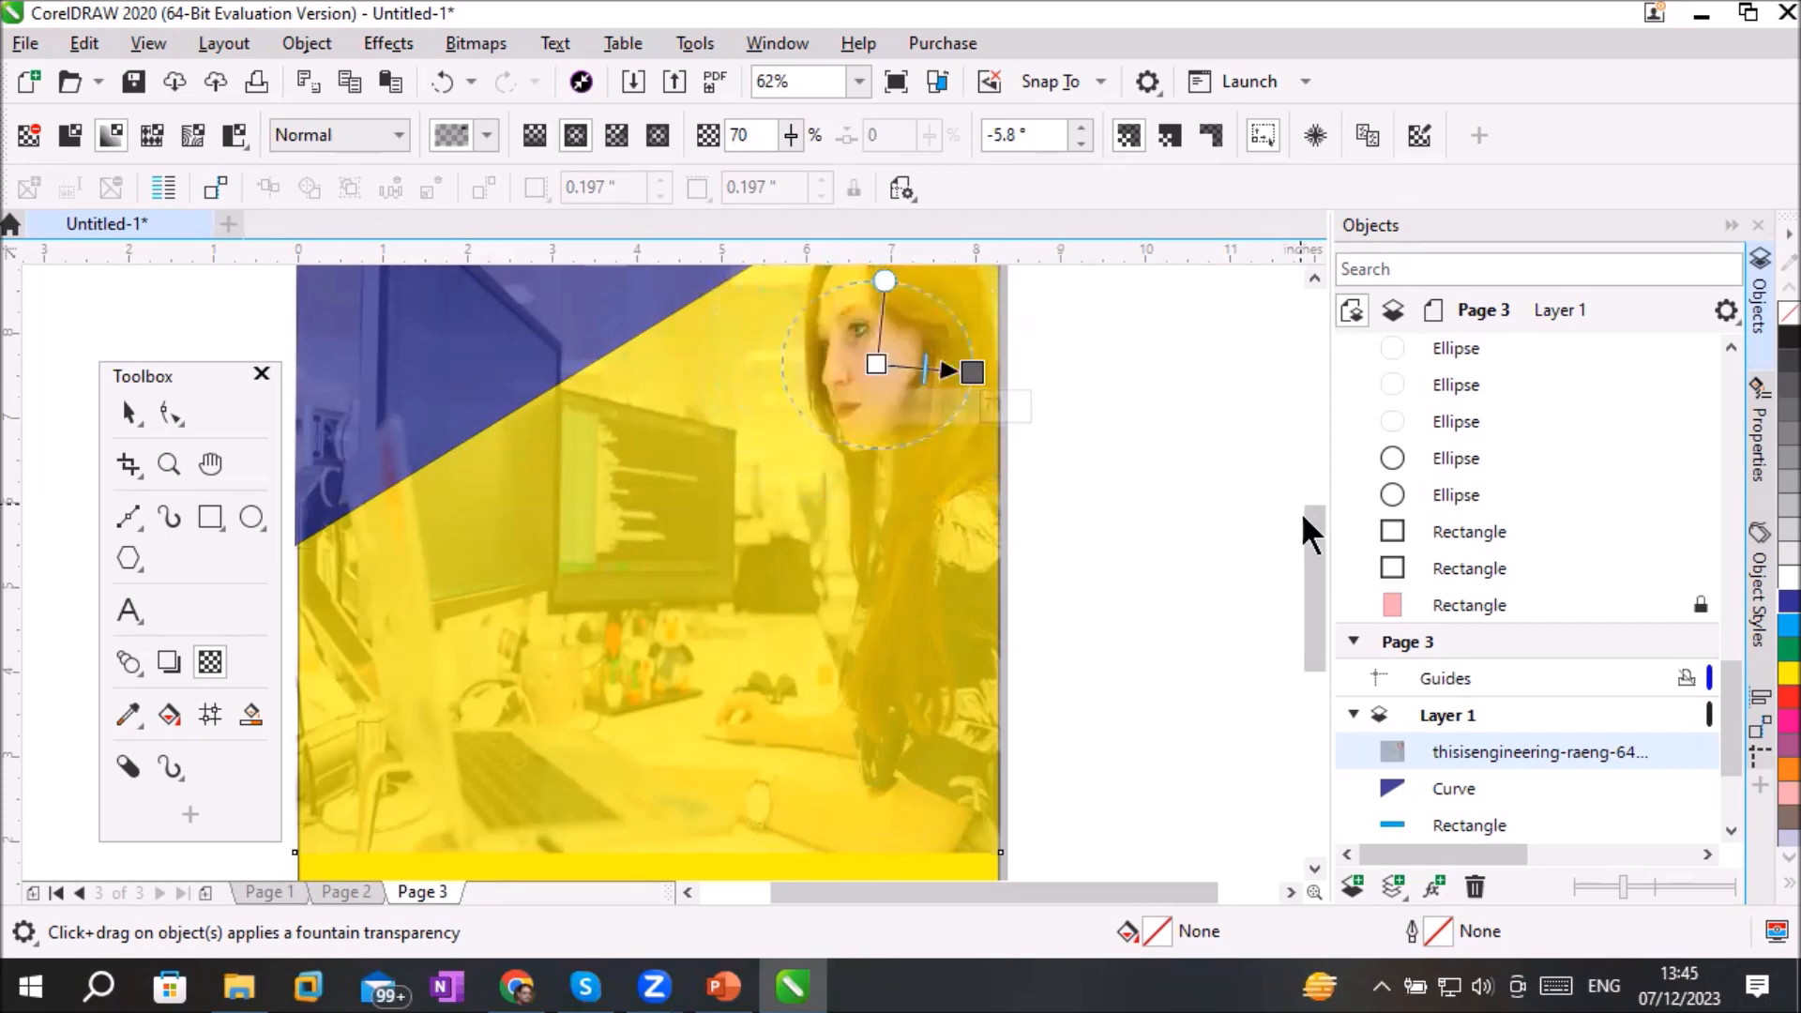
left_click_drag(1308, 535, 1315, 490)
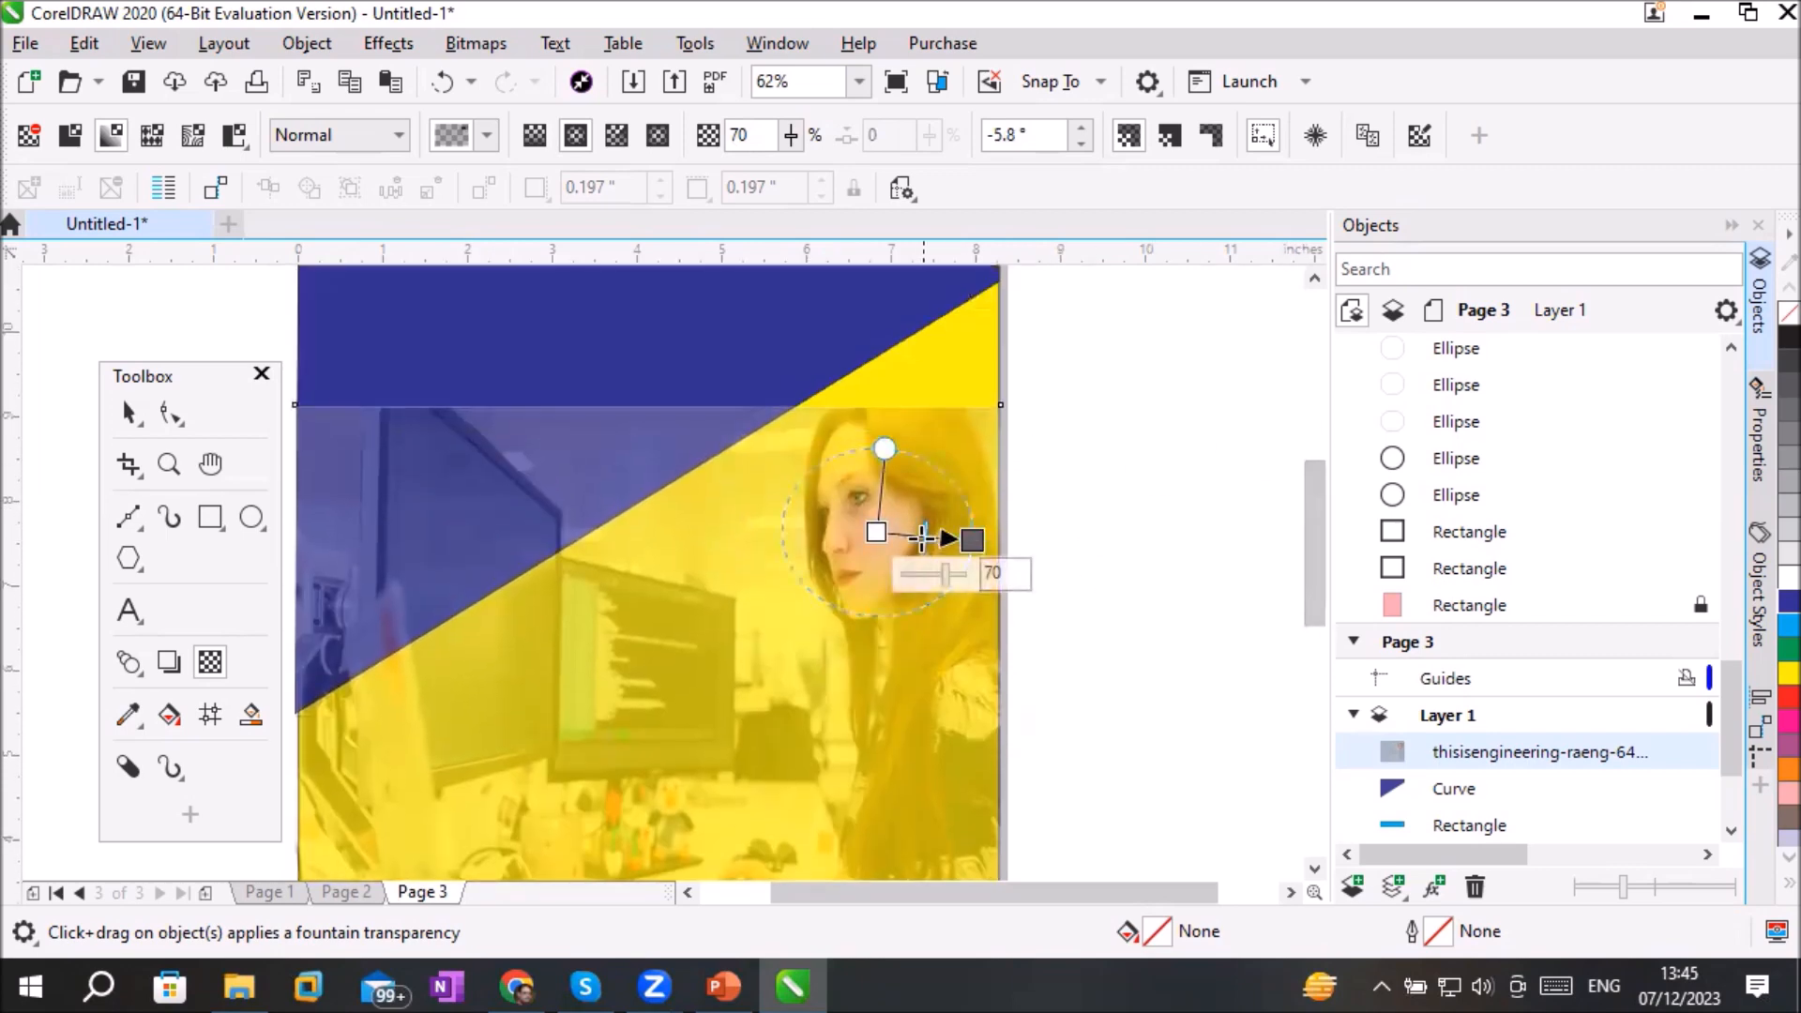
Step: Move the elliptical transparency's centre node onto the woman's eye and shrink the ellipse tightly around the eye area
left_click_drag(876, 532, 859, 504)
left_click_drag(972, 541, 894, 517)
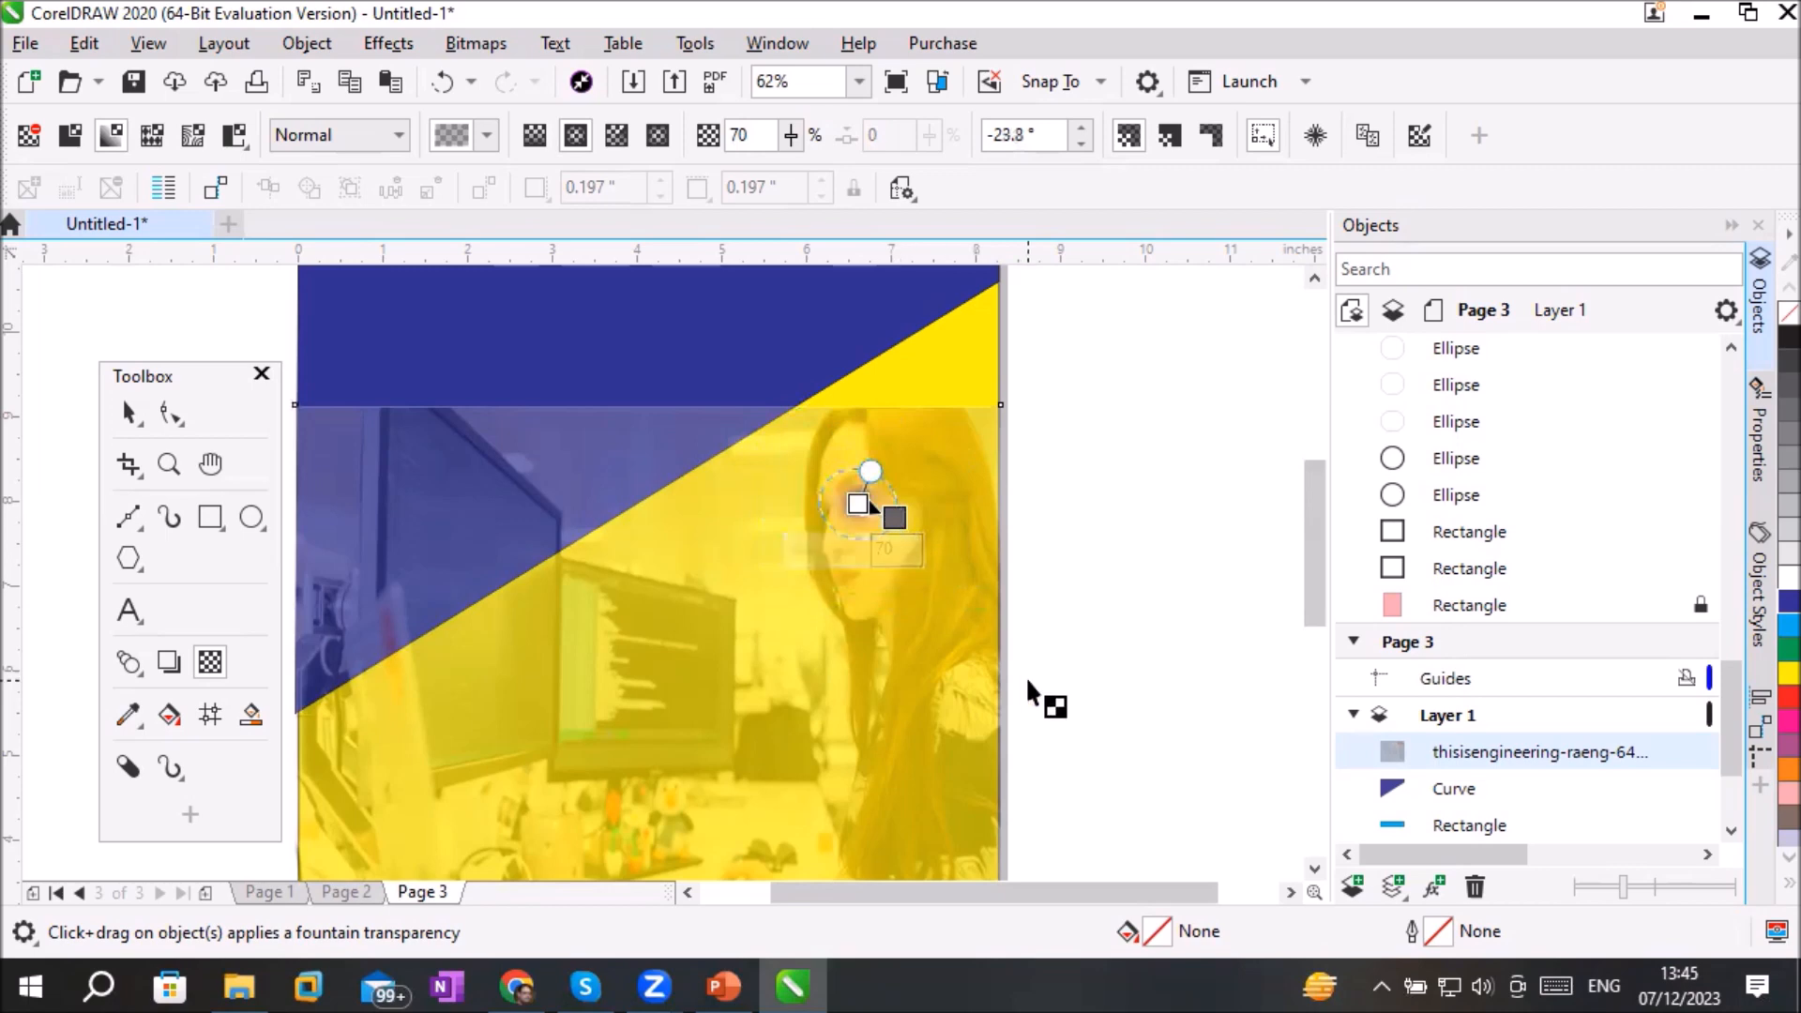
scroll(786, 488, "up", 5)
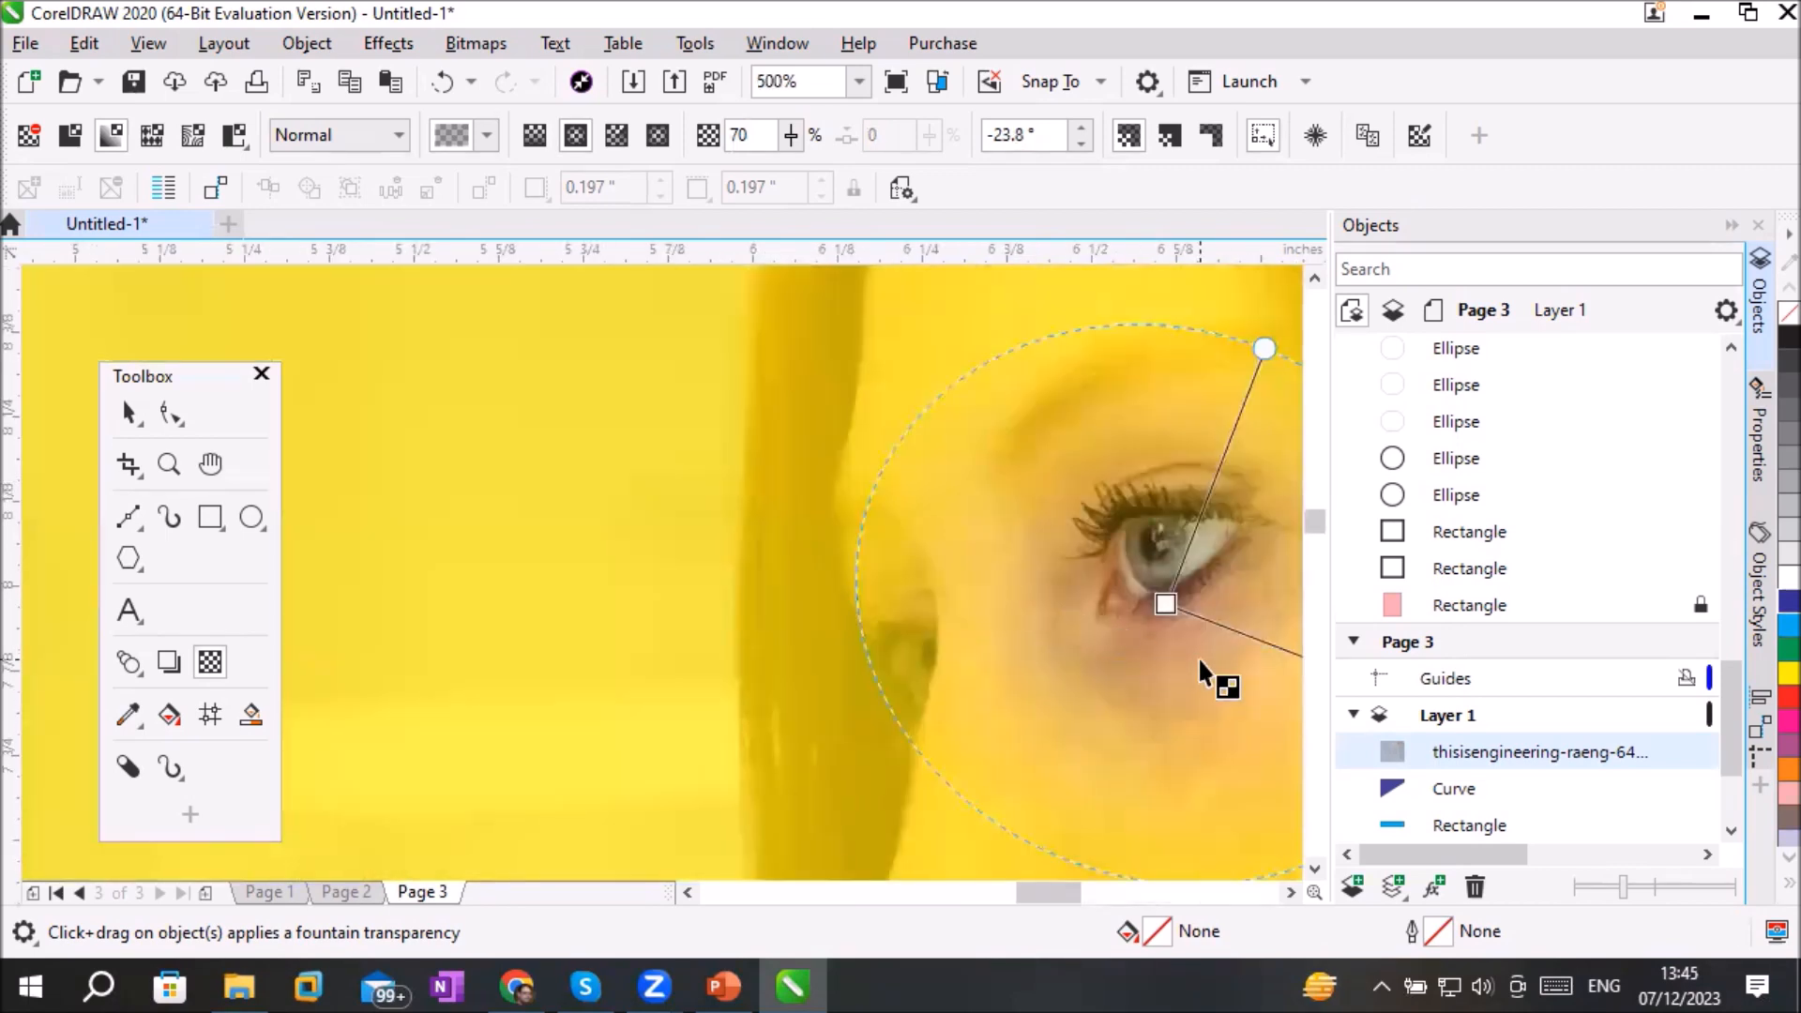
scroll(1198, 657, "down", 3)
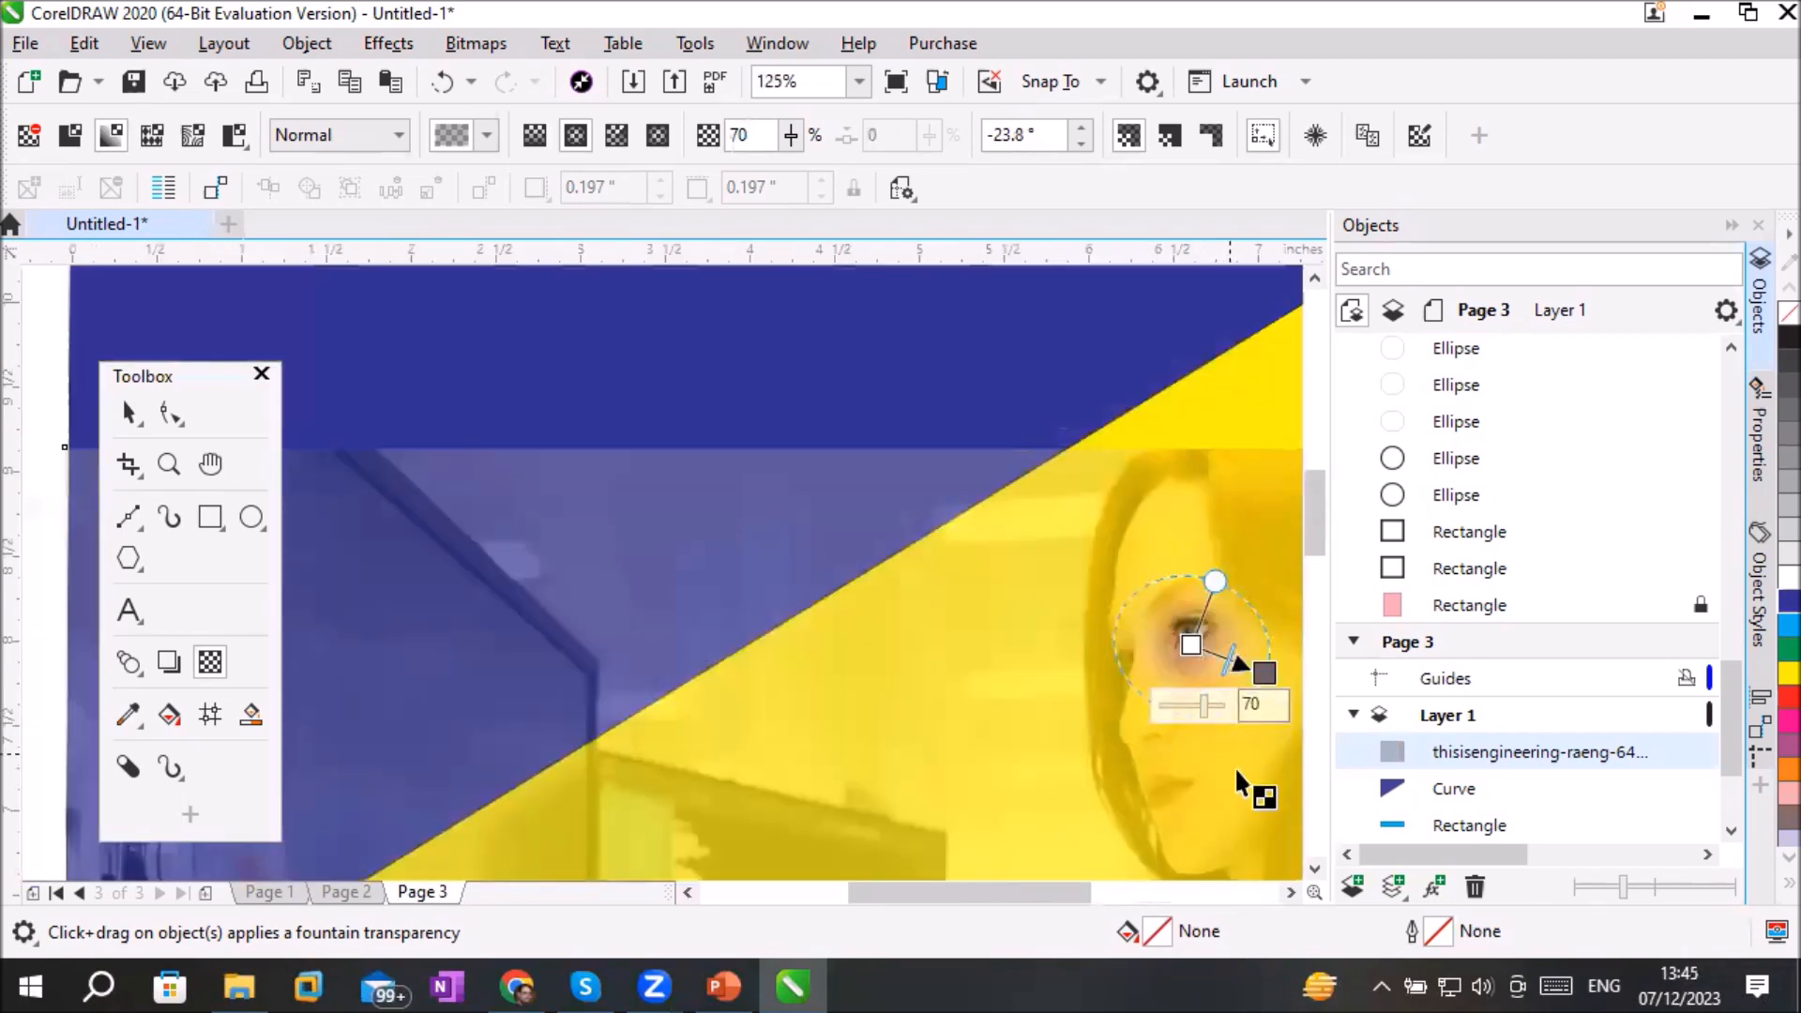
Step: Enlarge the elliptical transparency by extending its outer node to the photo's right edge, so the ellipse surrounds the woman's head
left_click(1290, 891)
left_click(1290, 891)
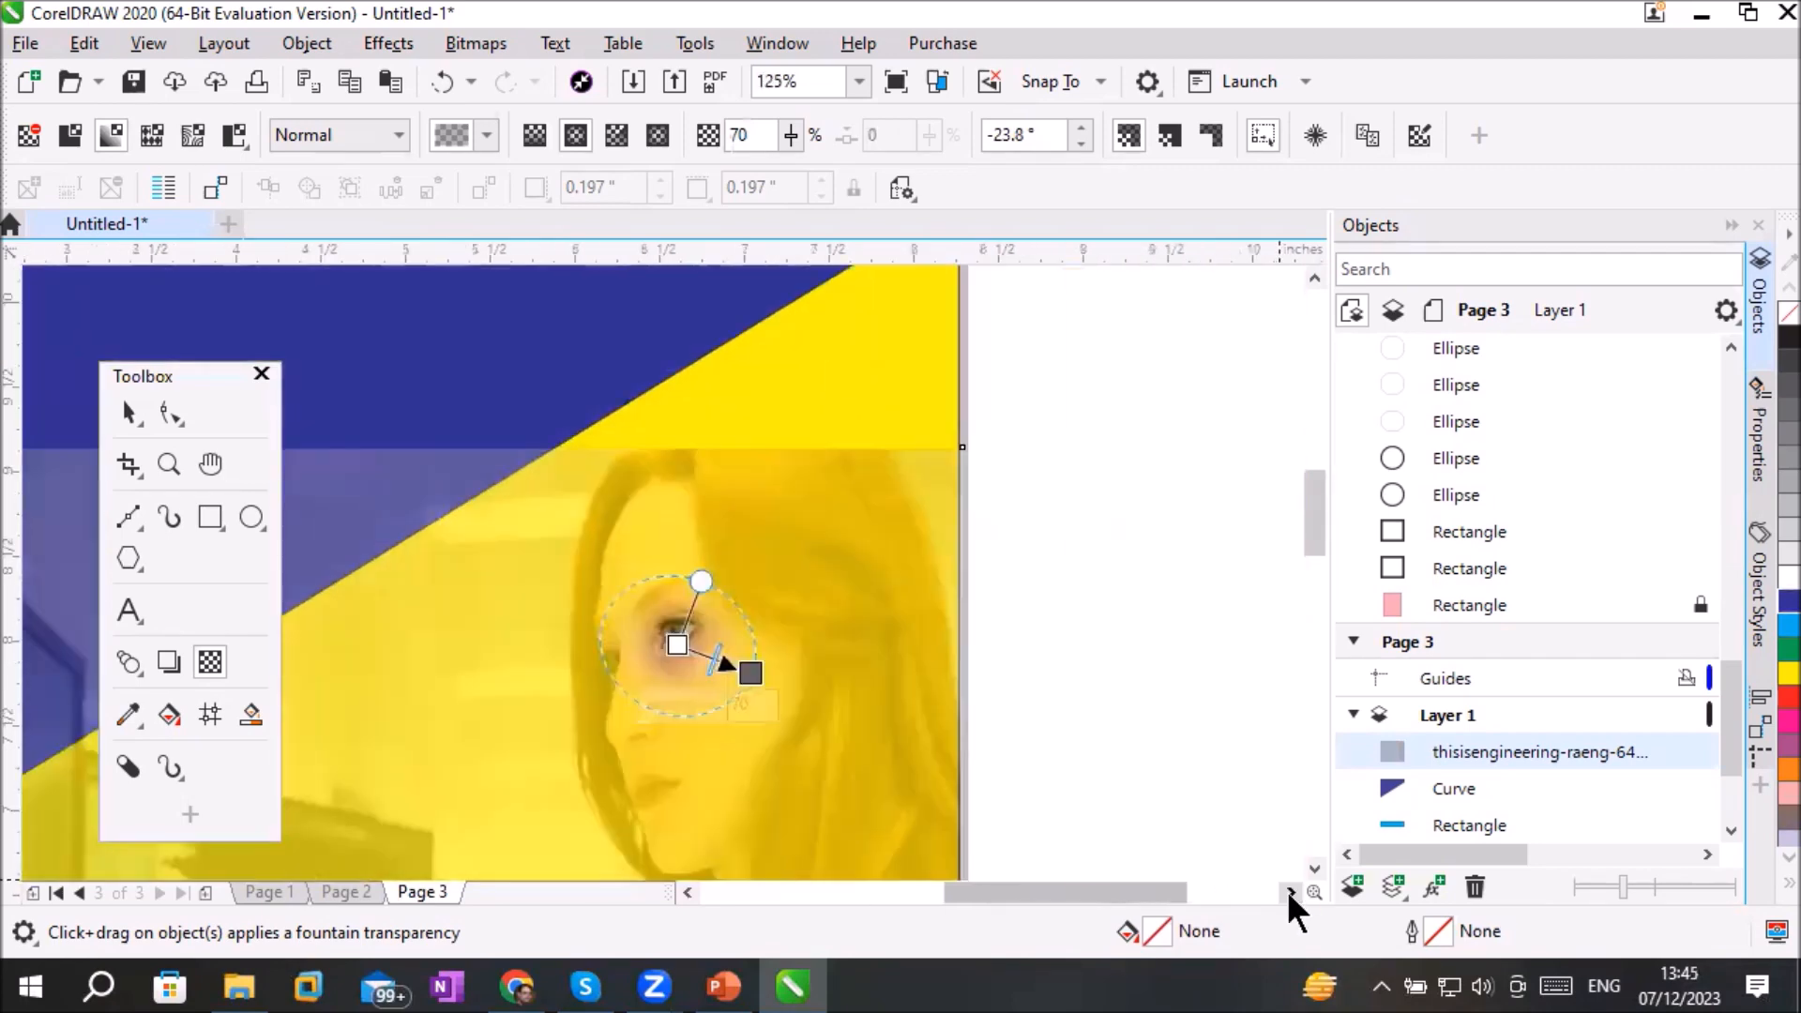
left_click_drag(751, 672, 963, 747)
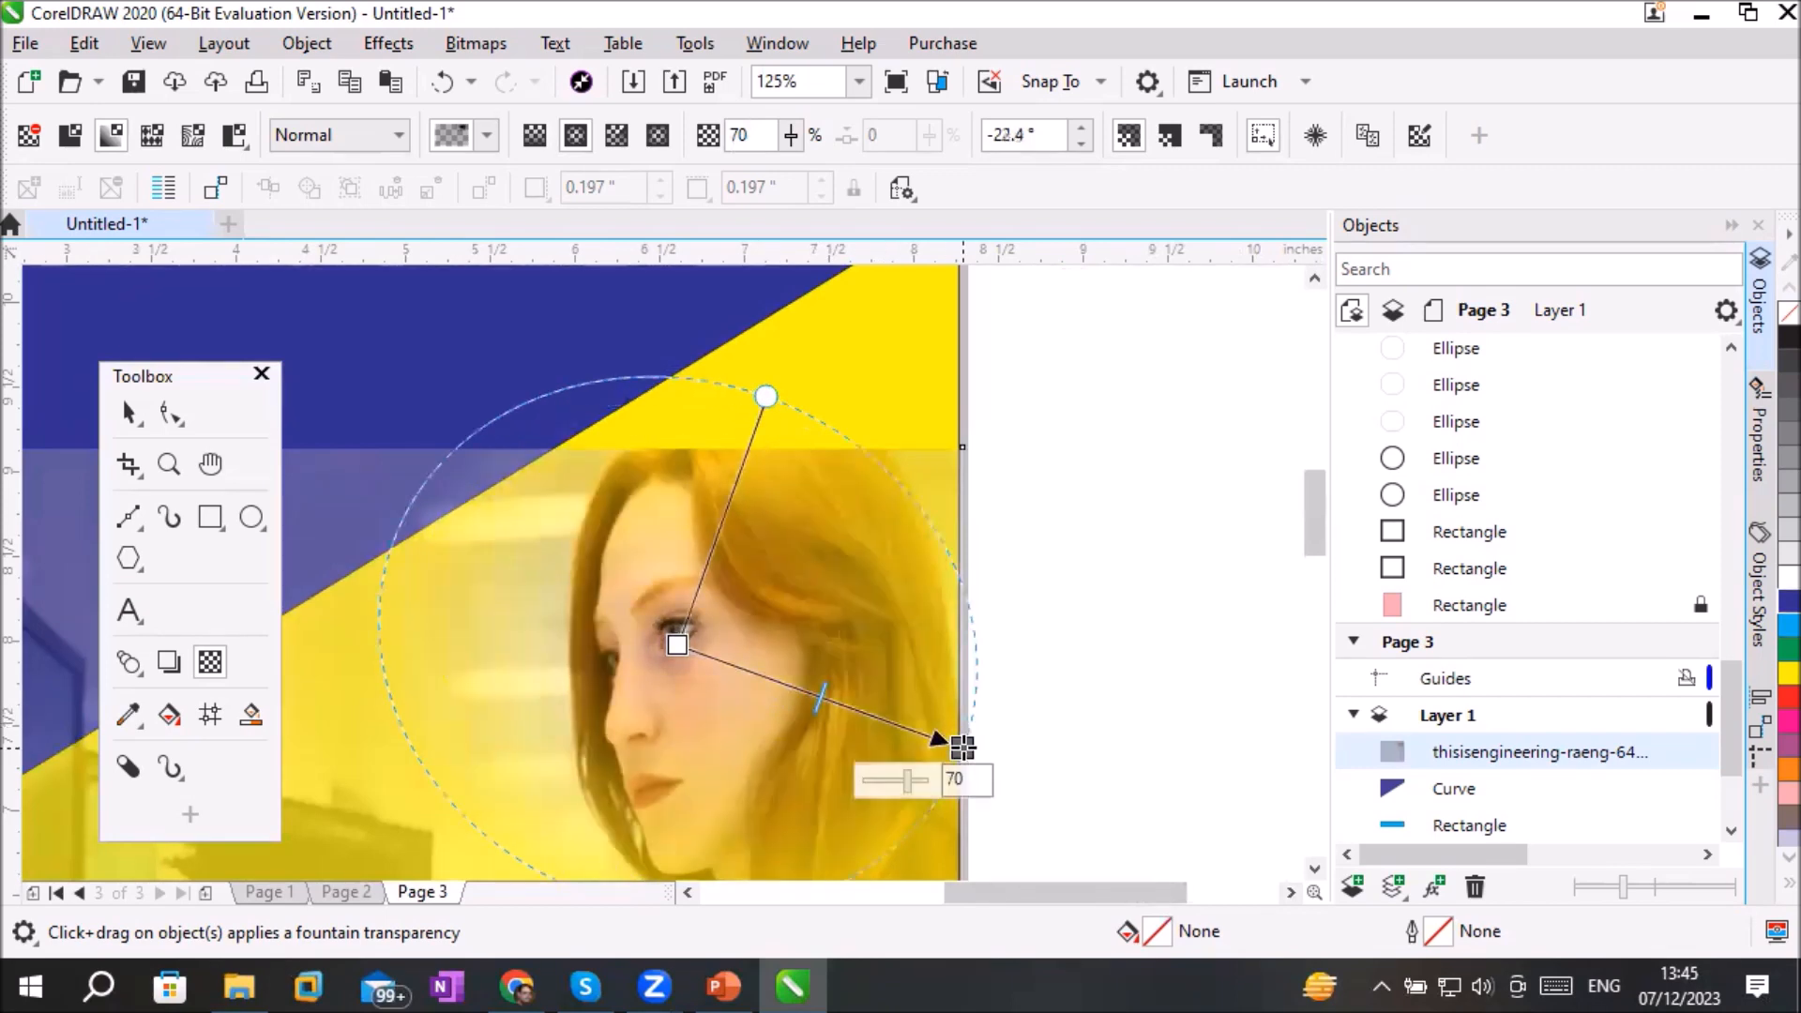
Step: Keep the ellipse's centre node at 0 transparency and raise its outer node's transparency to 100
left_click_drag(677, 644, 669, 646)
left_click(676, 646)
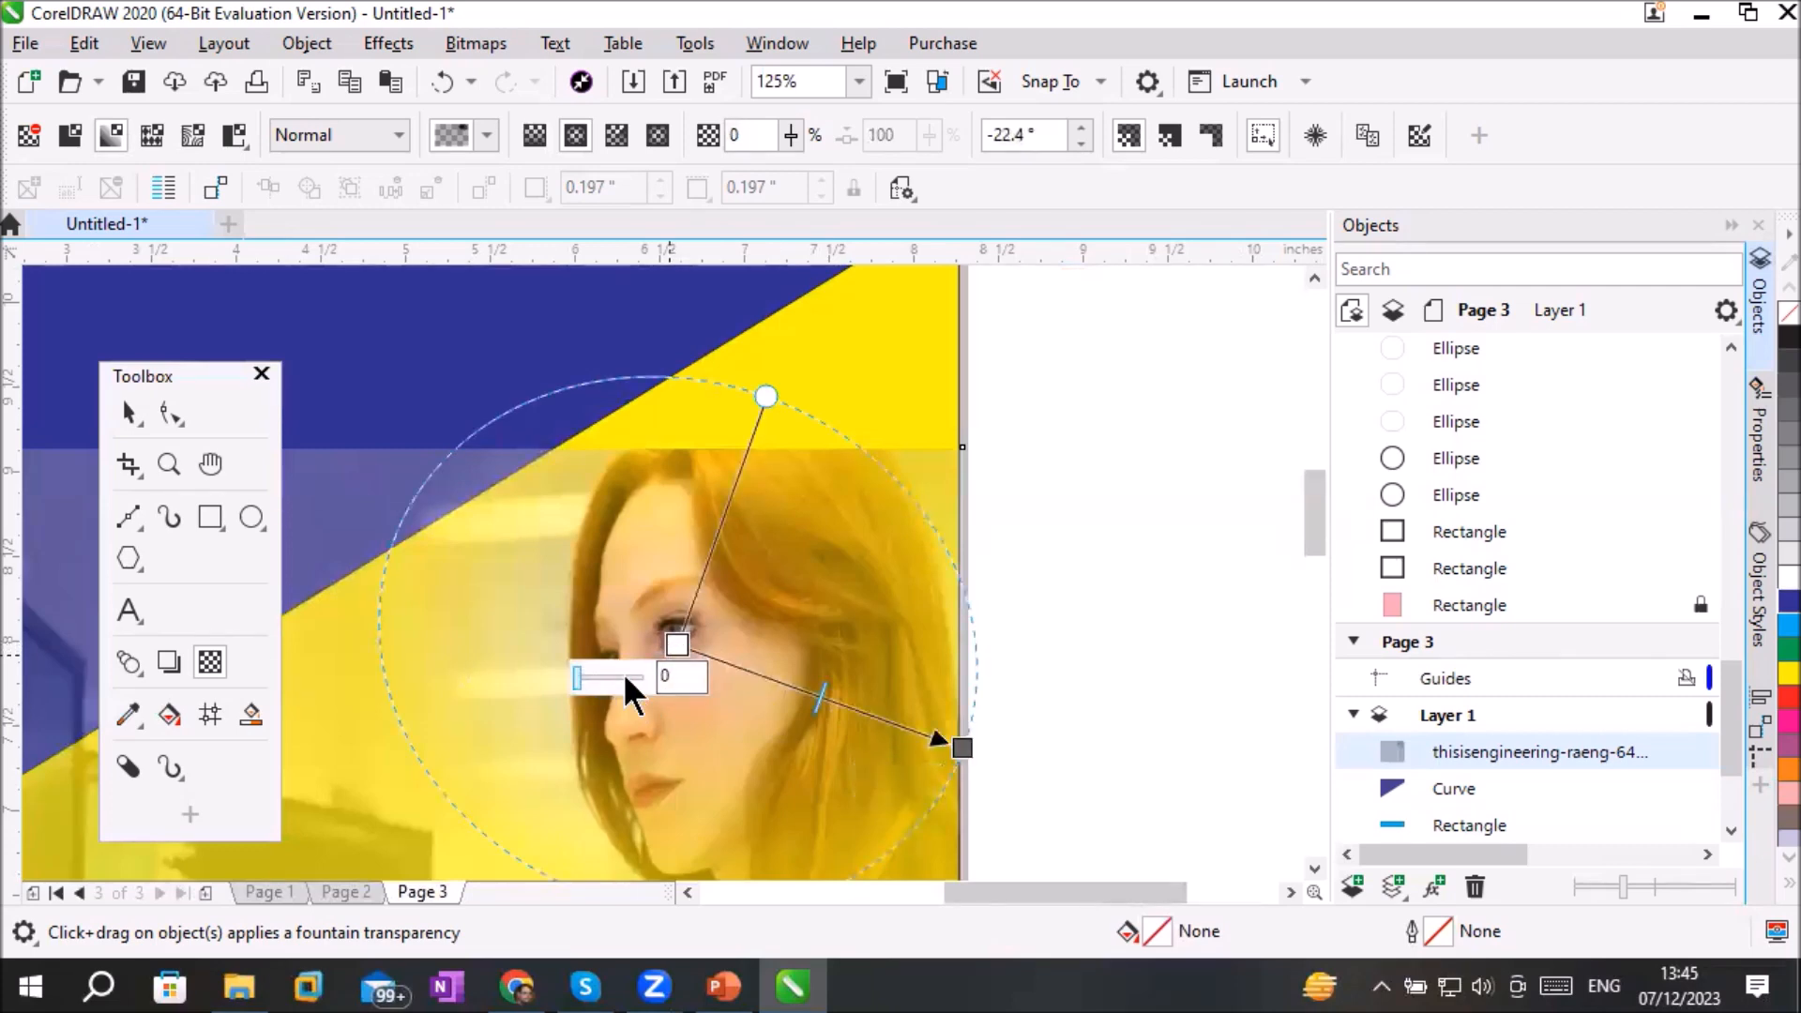
left_click(963, 747)
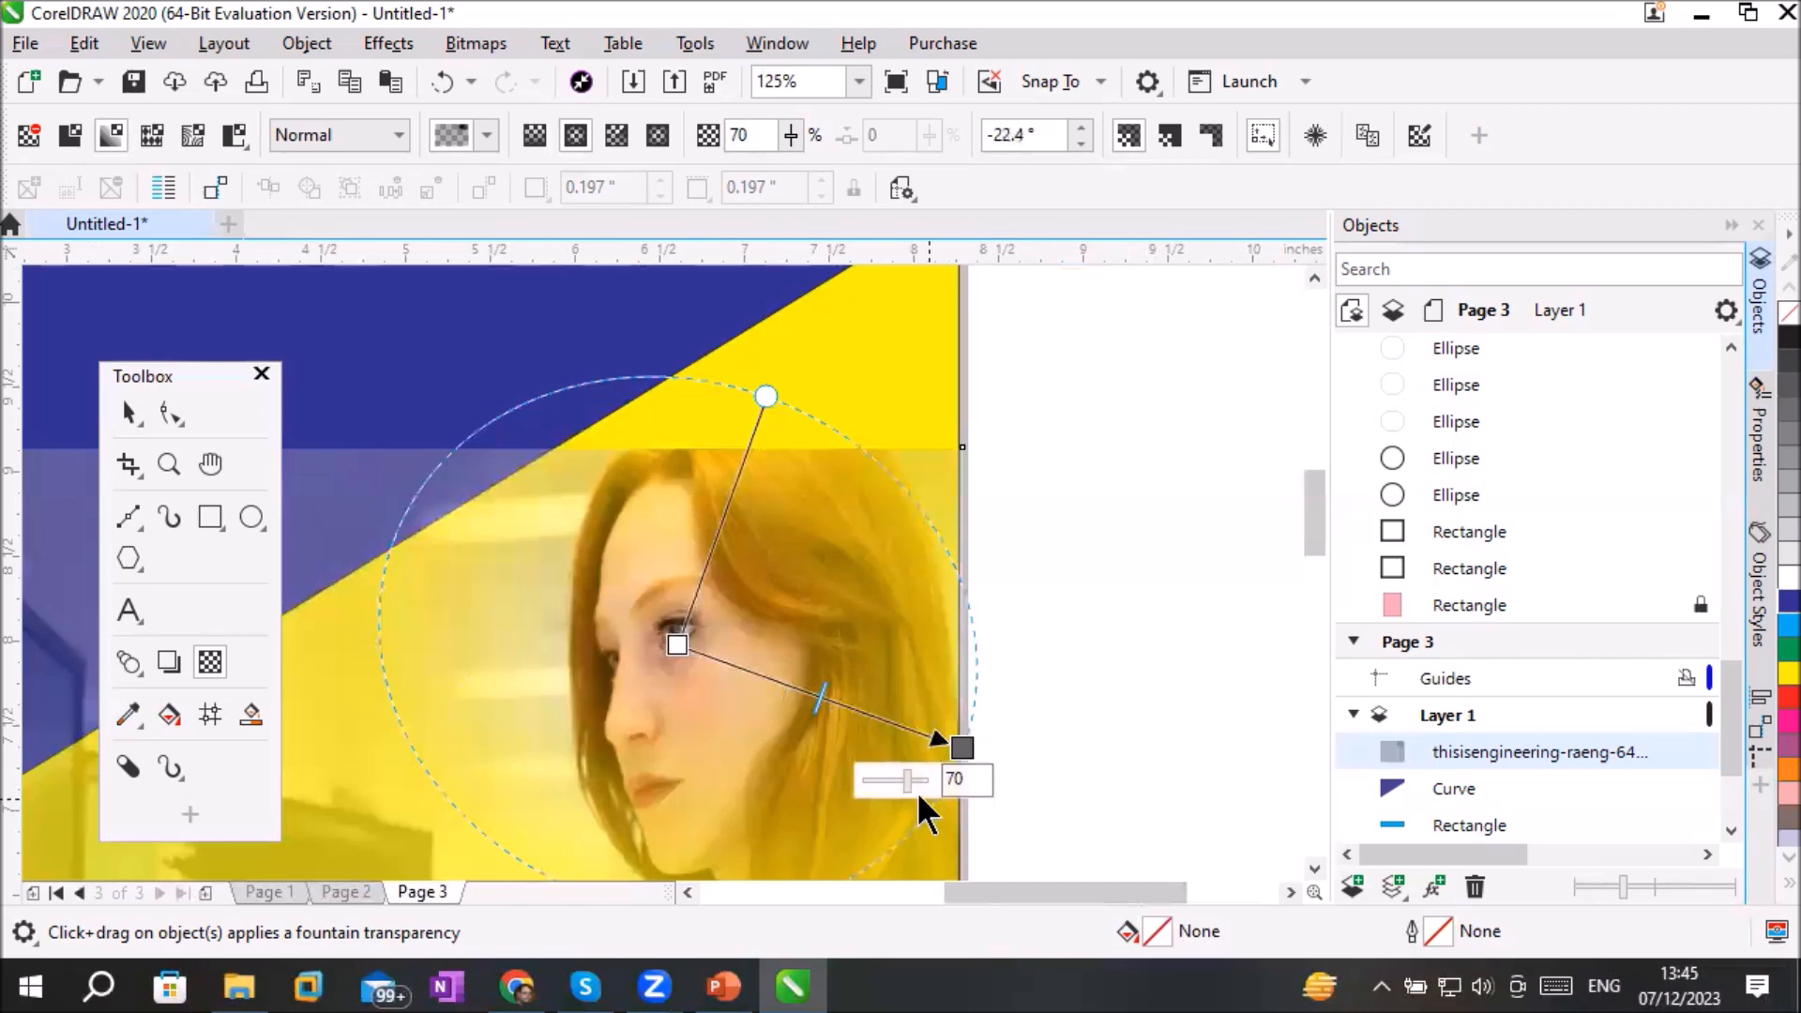
left_click_drag(906, 783, 957, 784)
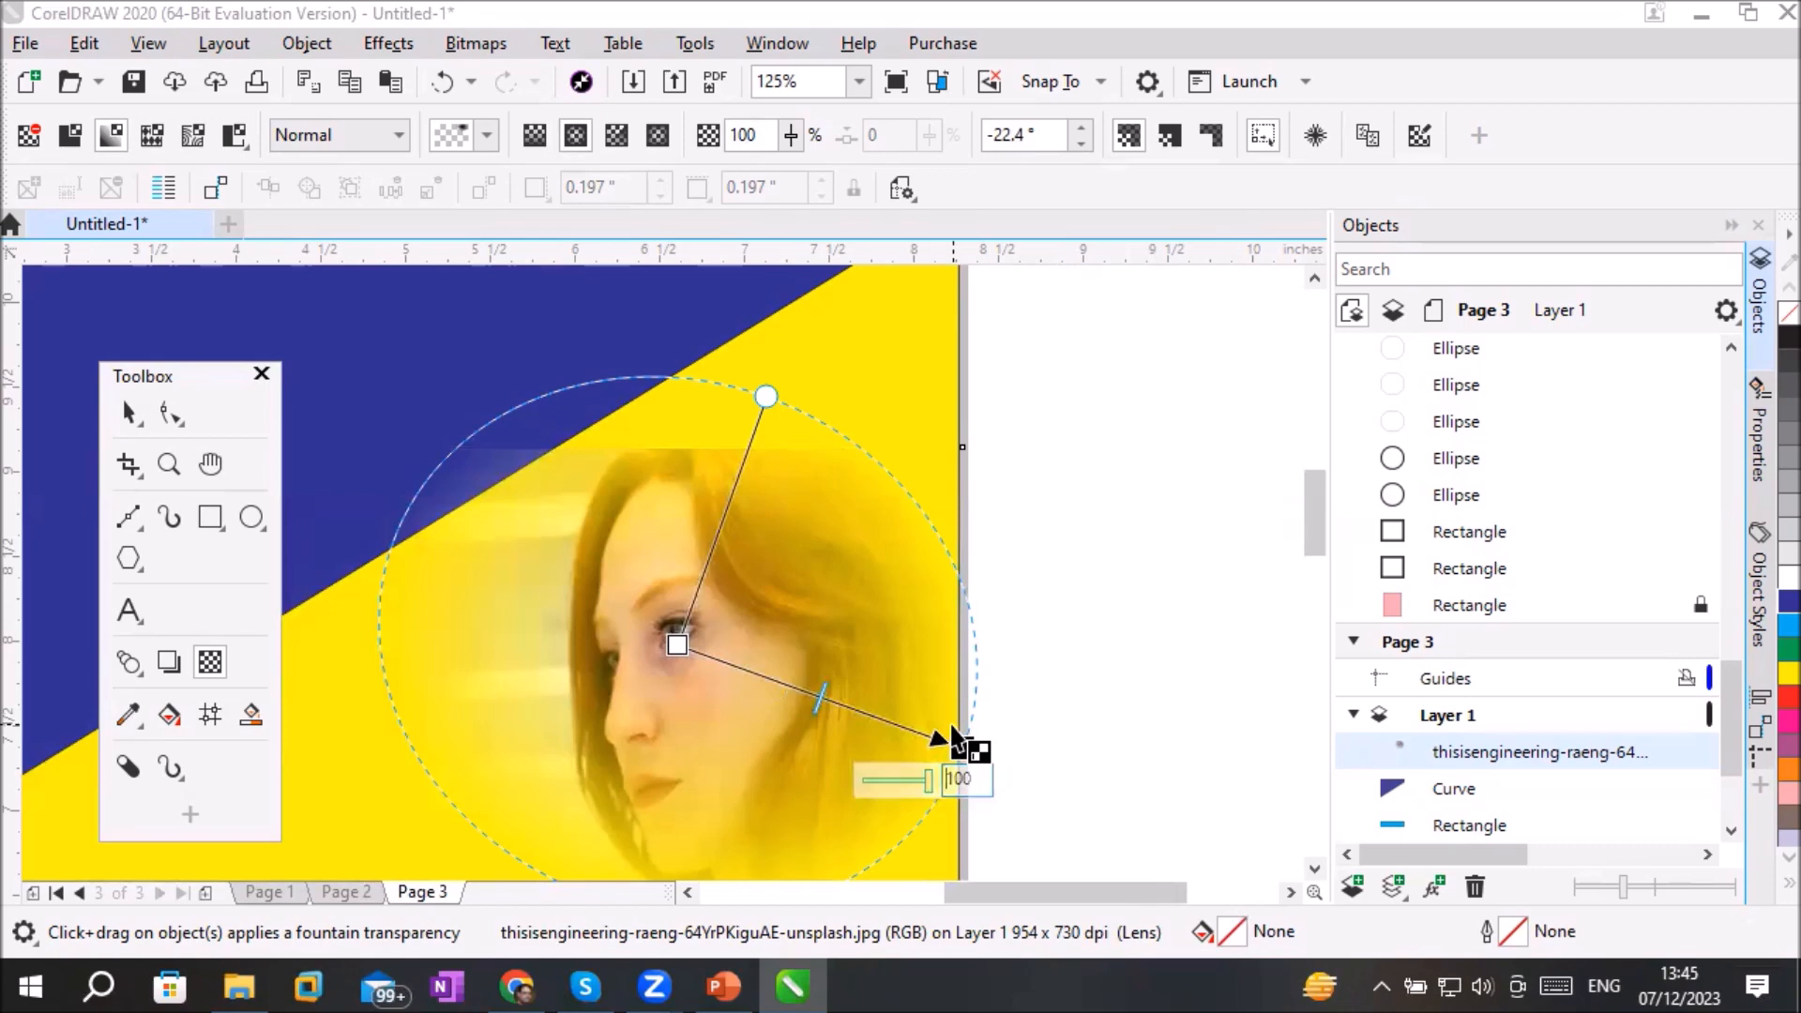
Step: Shrink the ellipse to the woman's eye area, enlarge it past the page's right edge, and swing its outer node to the photo's lower middle
scroll(1004, 702, "down", 4)
left_click_drag(1311, 603, 1307, 676)
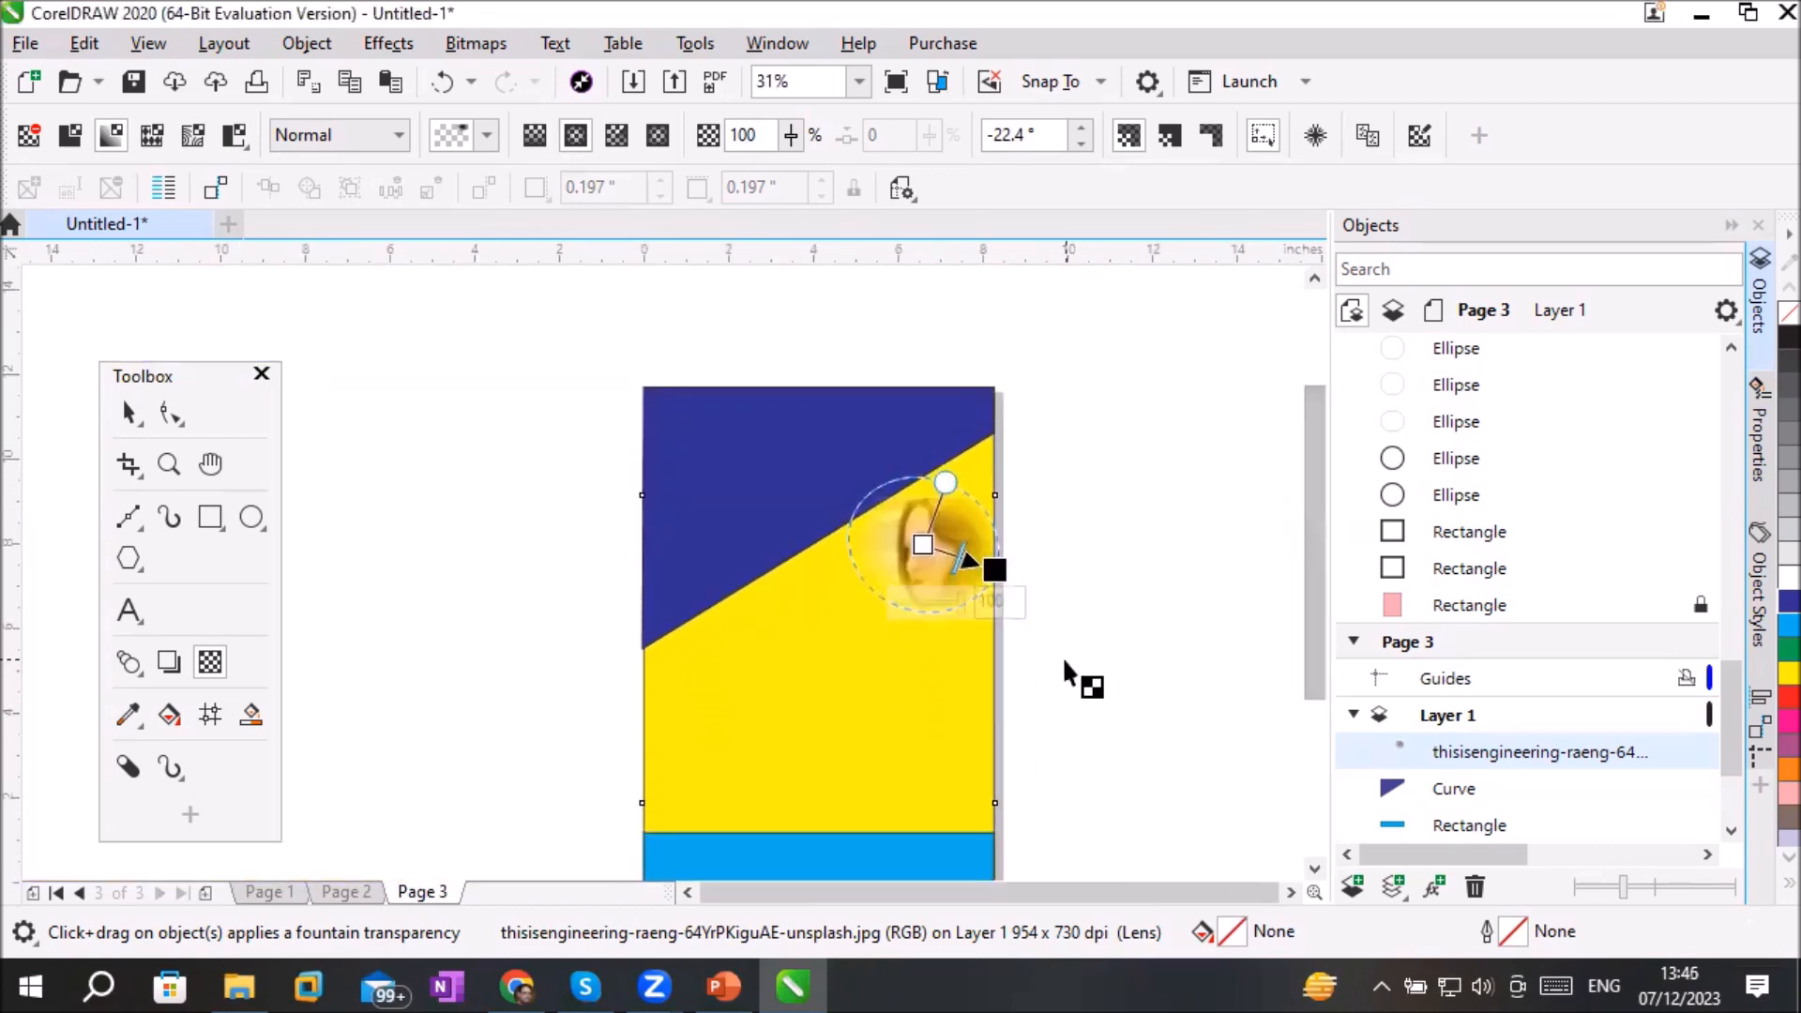
scroll(1063, 656, "up", 2)
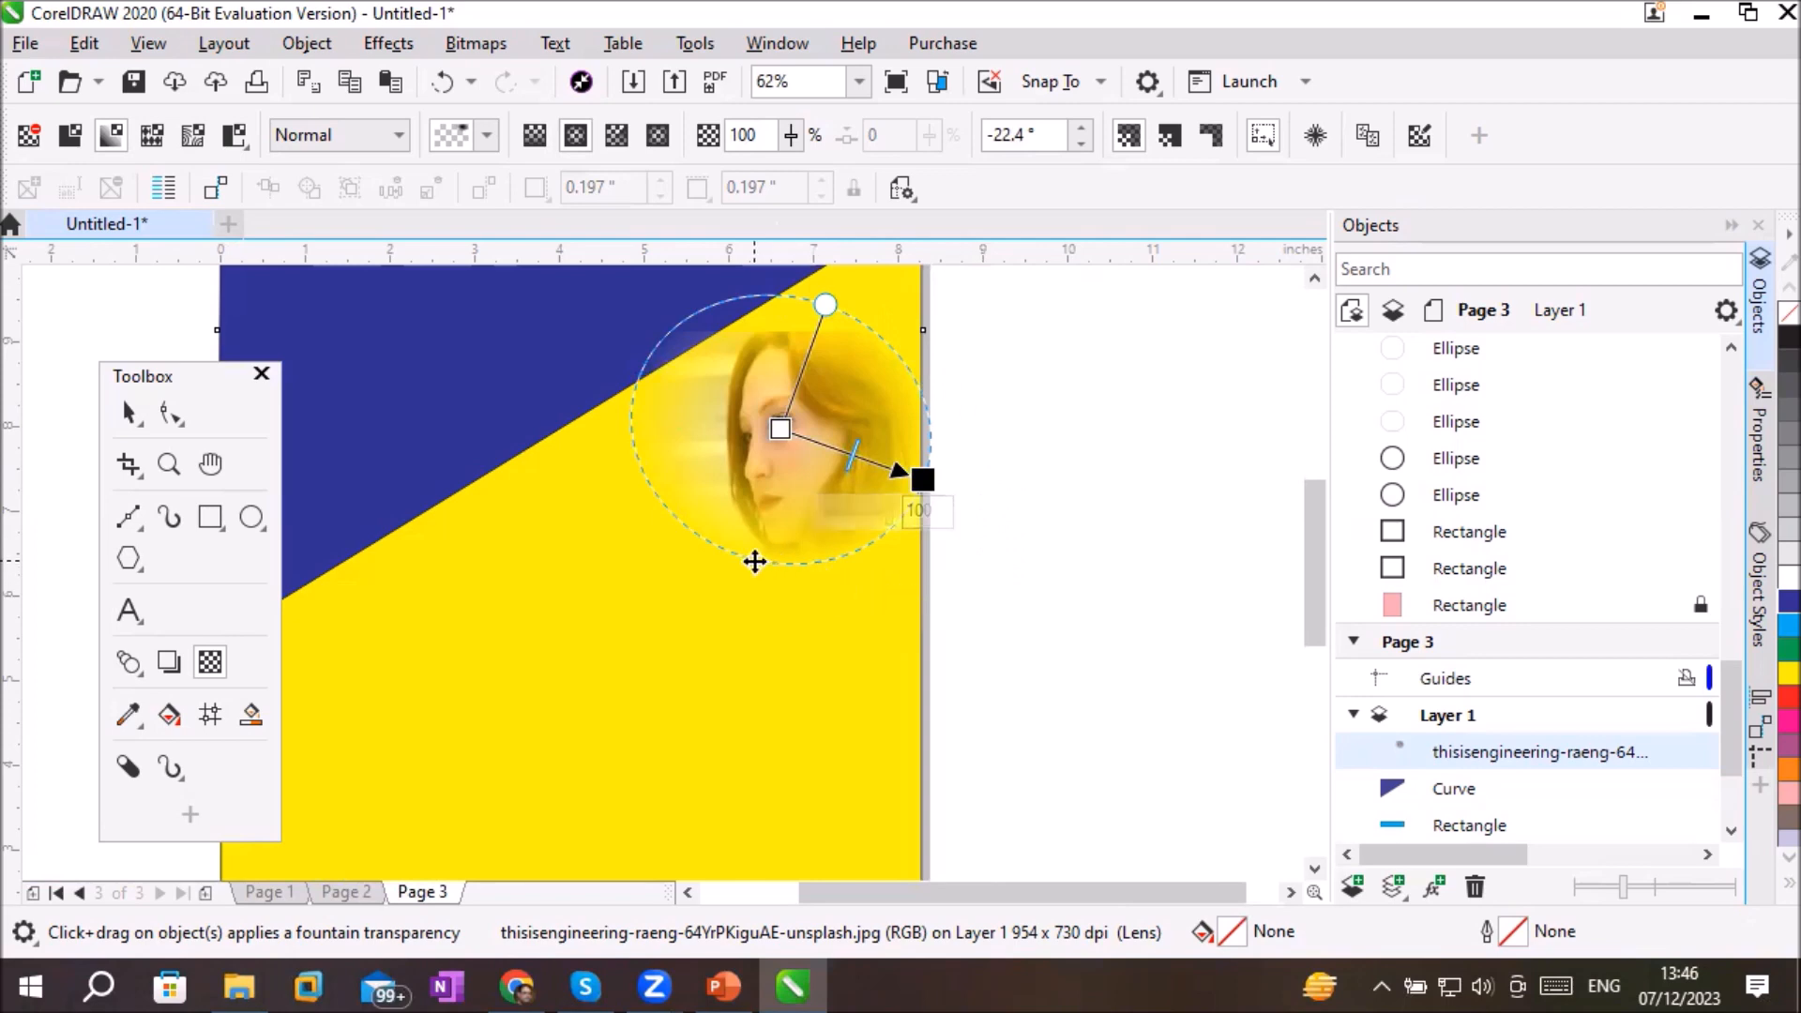
left_click_drag(921, 478, 836, 450)
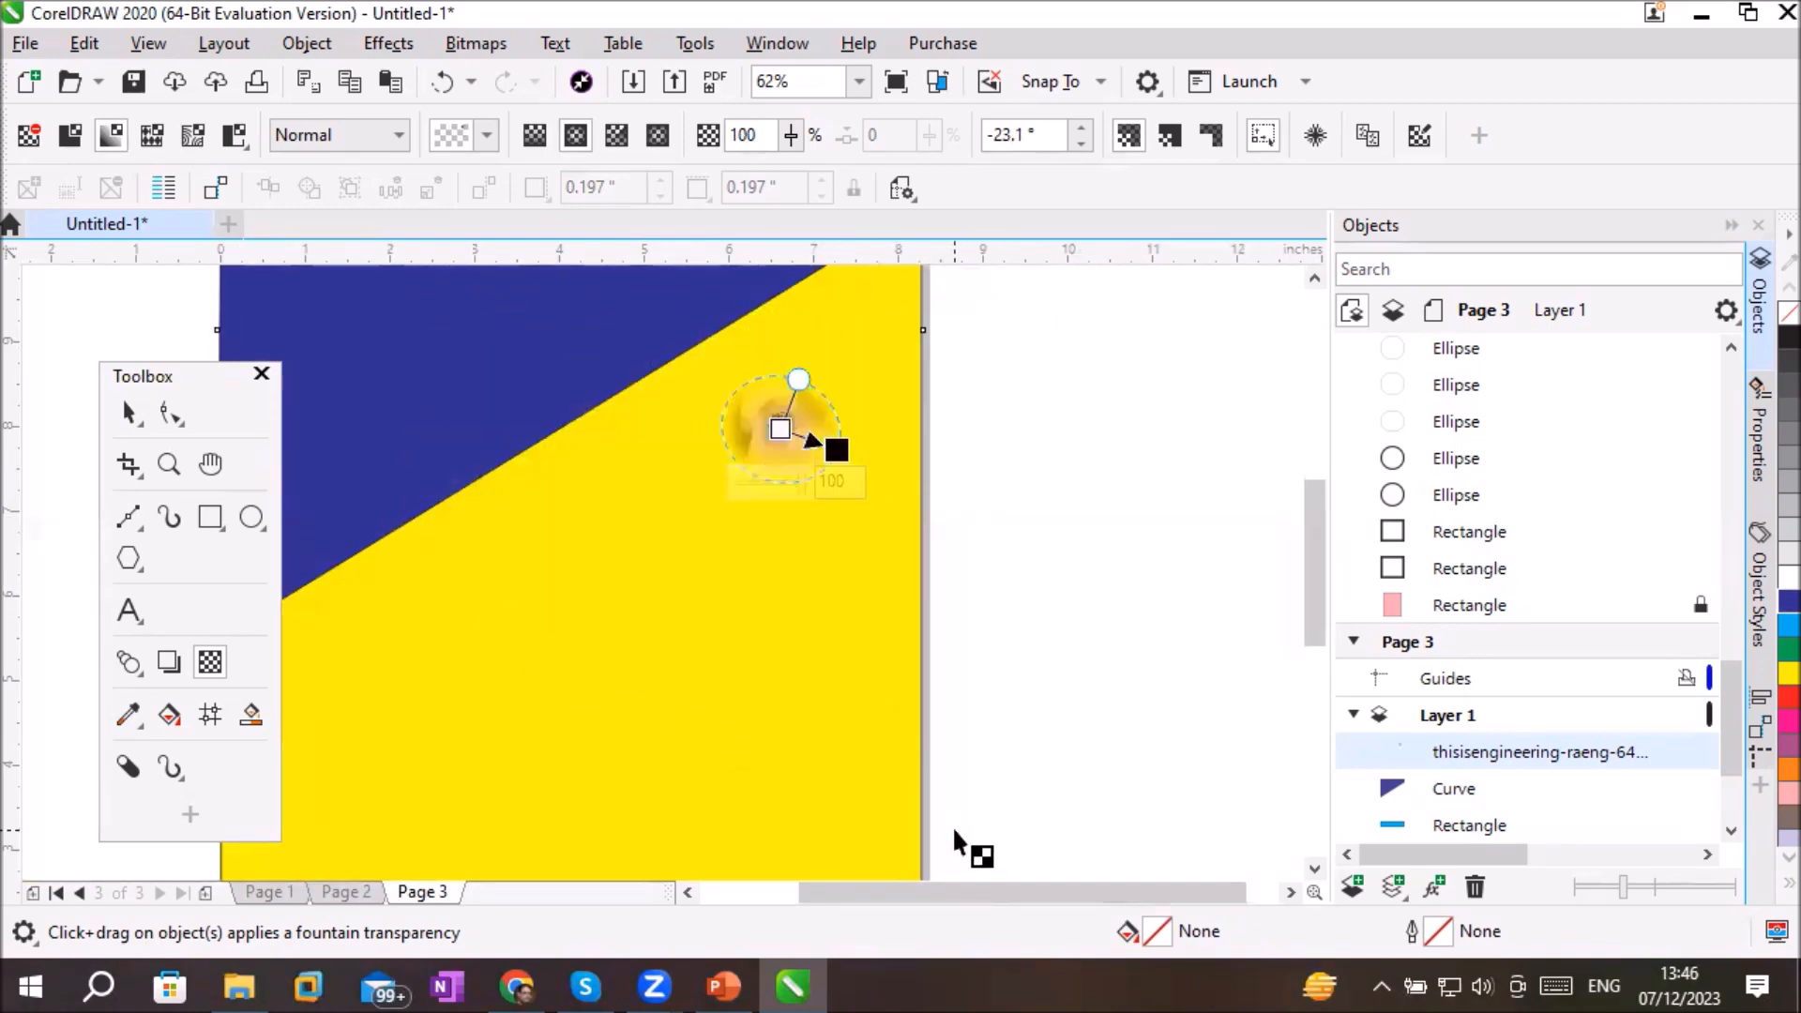
left_click_drag(835, 450, 1095, 615)
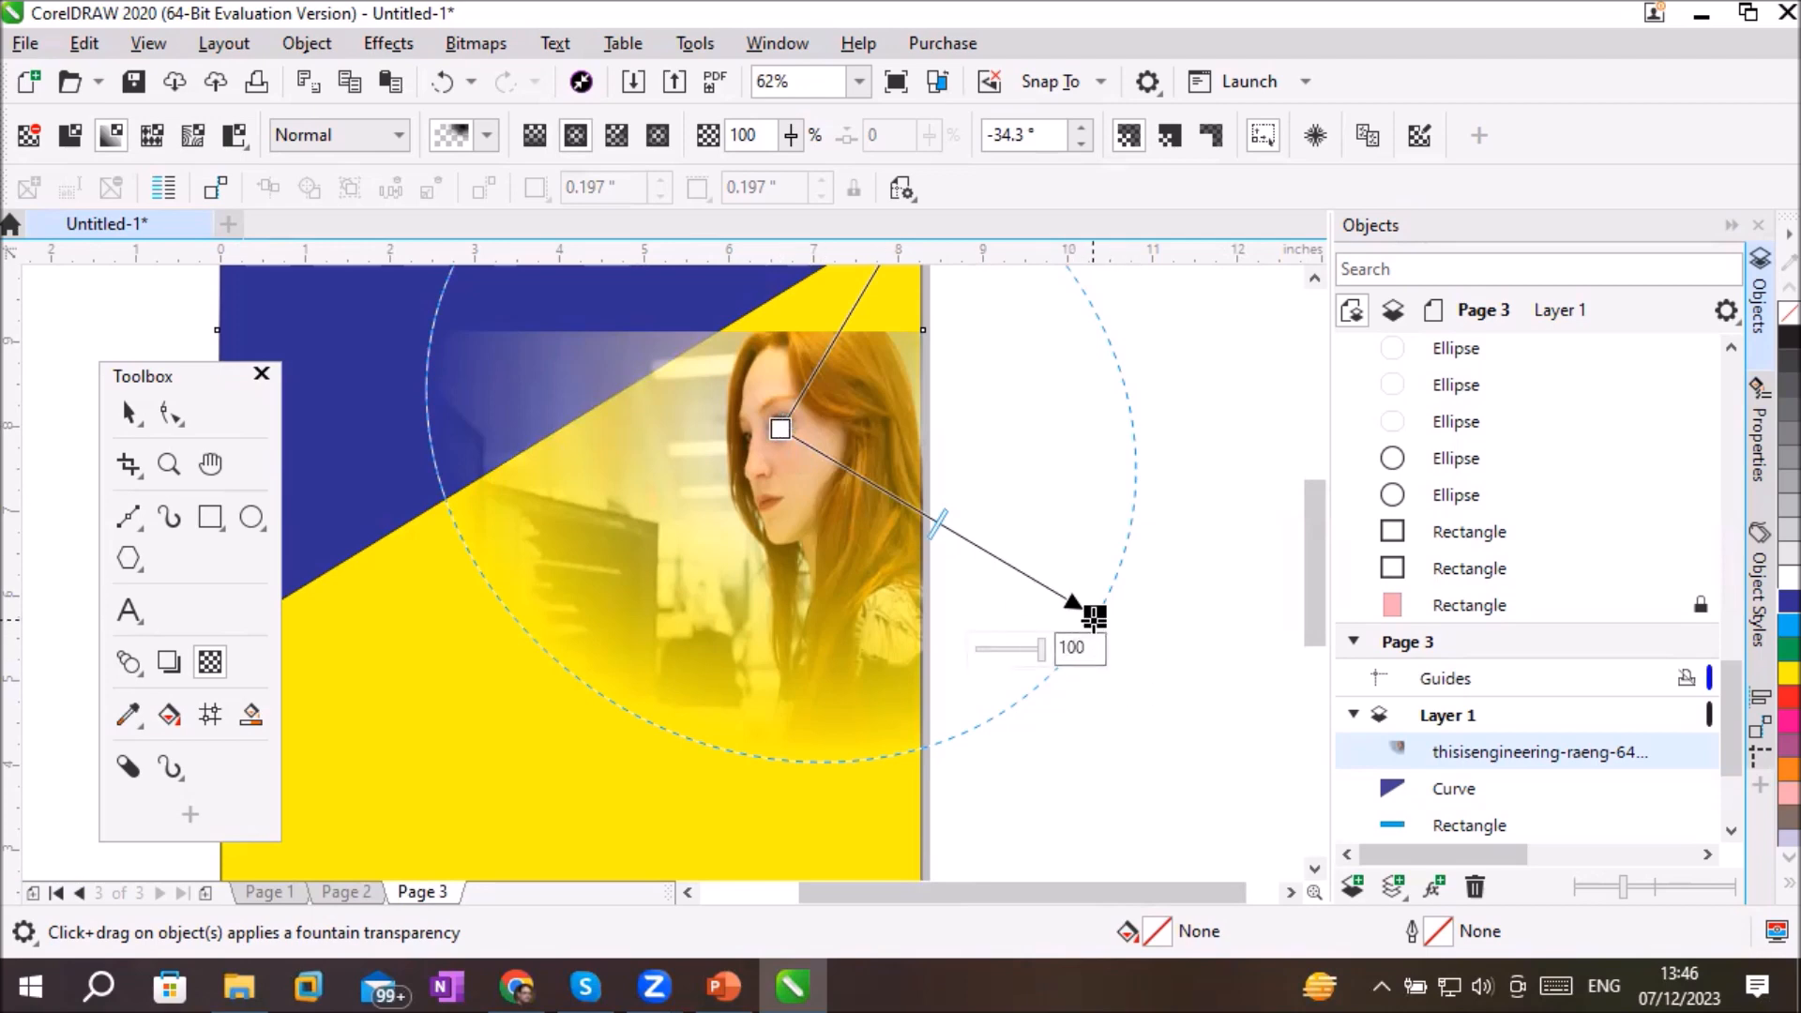
left_click_drag(1094, 616, 626, 862)
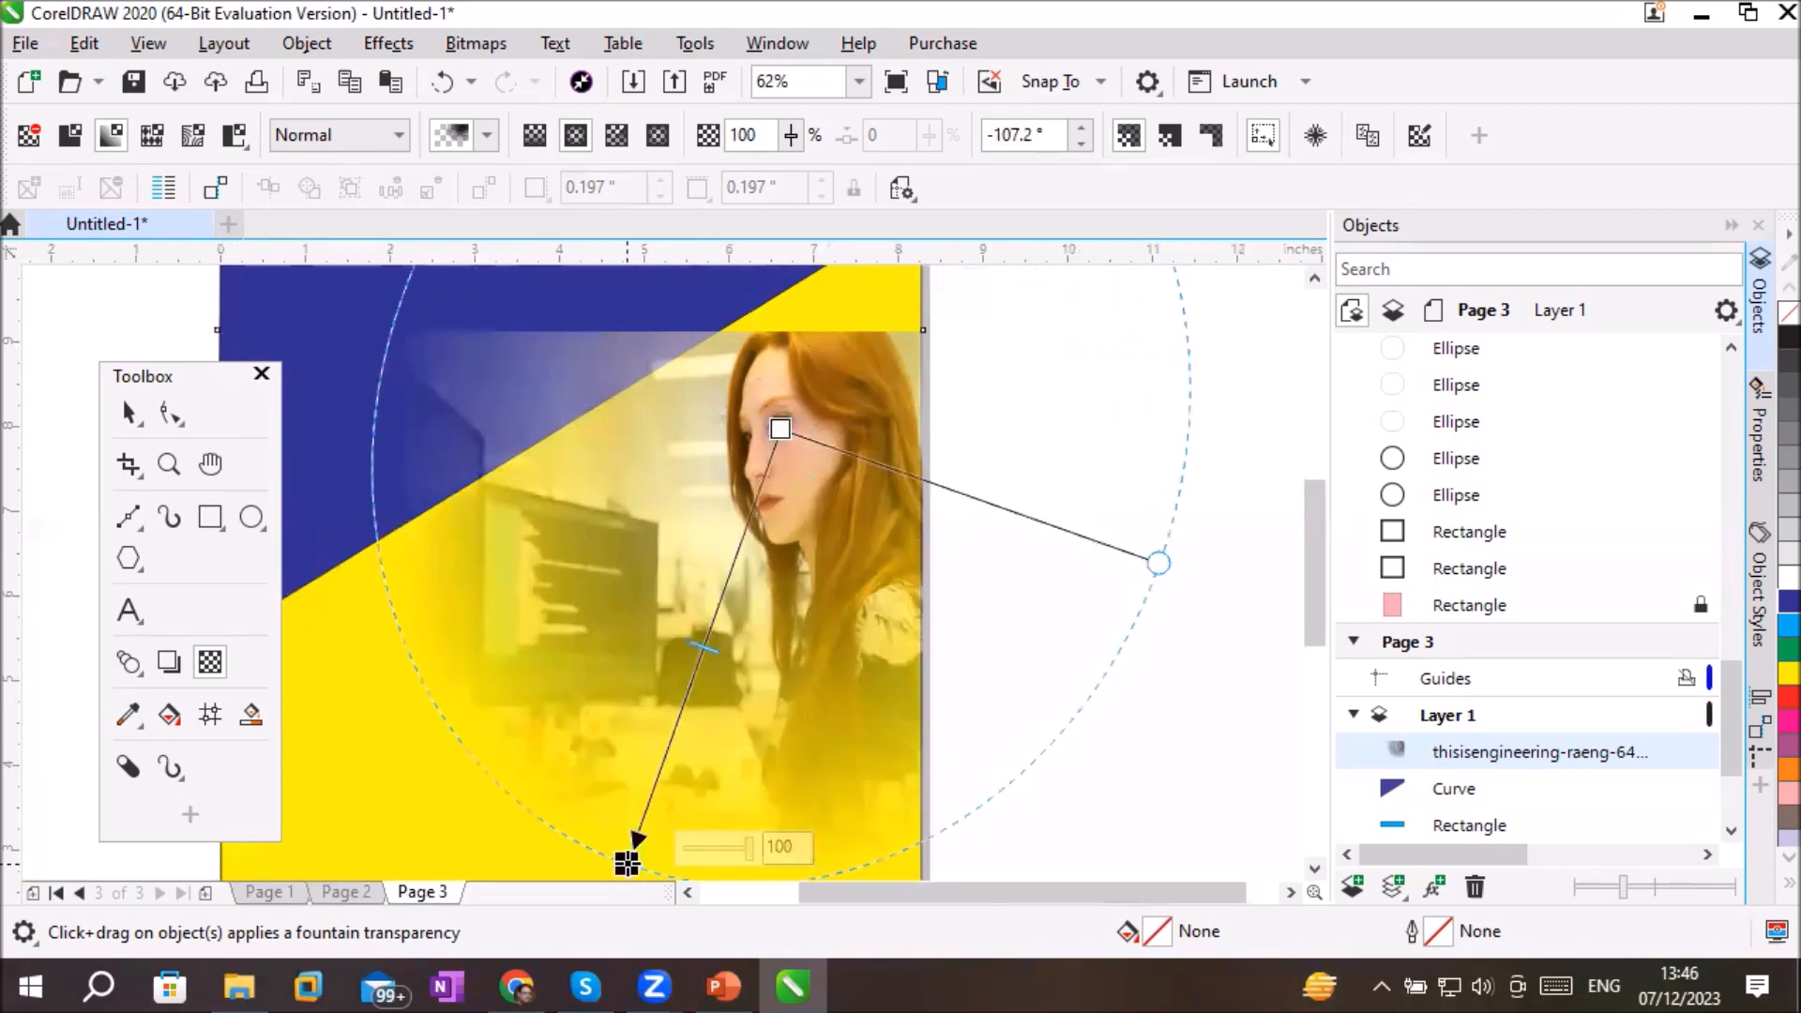
Step: Move the photo's elliptical fountain transparency up toward the page's upper-right corner and shrink its ellipse, ending at an angle of about -96.2°
left_click_drag(1309, 617, 1309, 677)
left_click_drag(627, 650, 718, 406)
left_click_drag(1313, 599, 1343, 518)
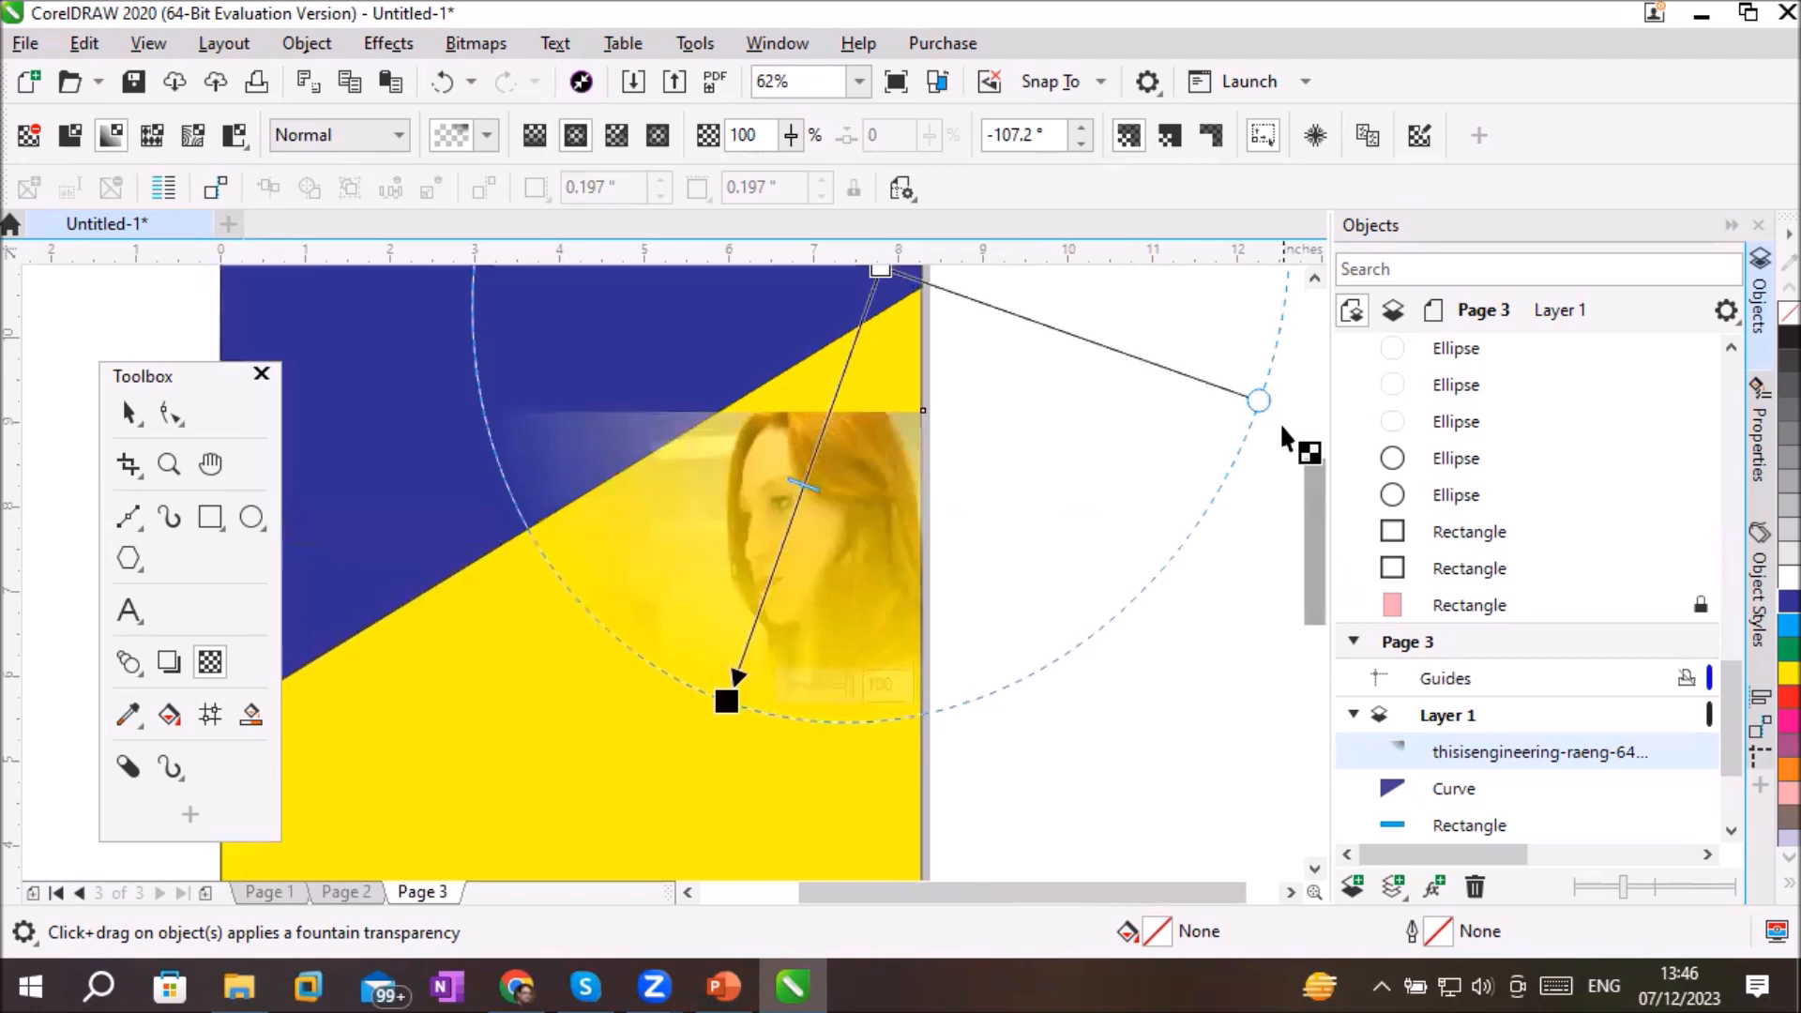
left_click_drag(726, 701, 870, 357)
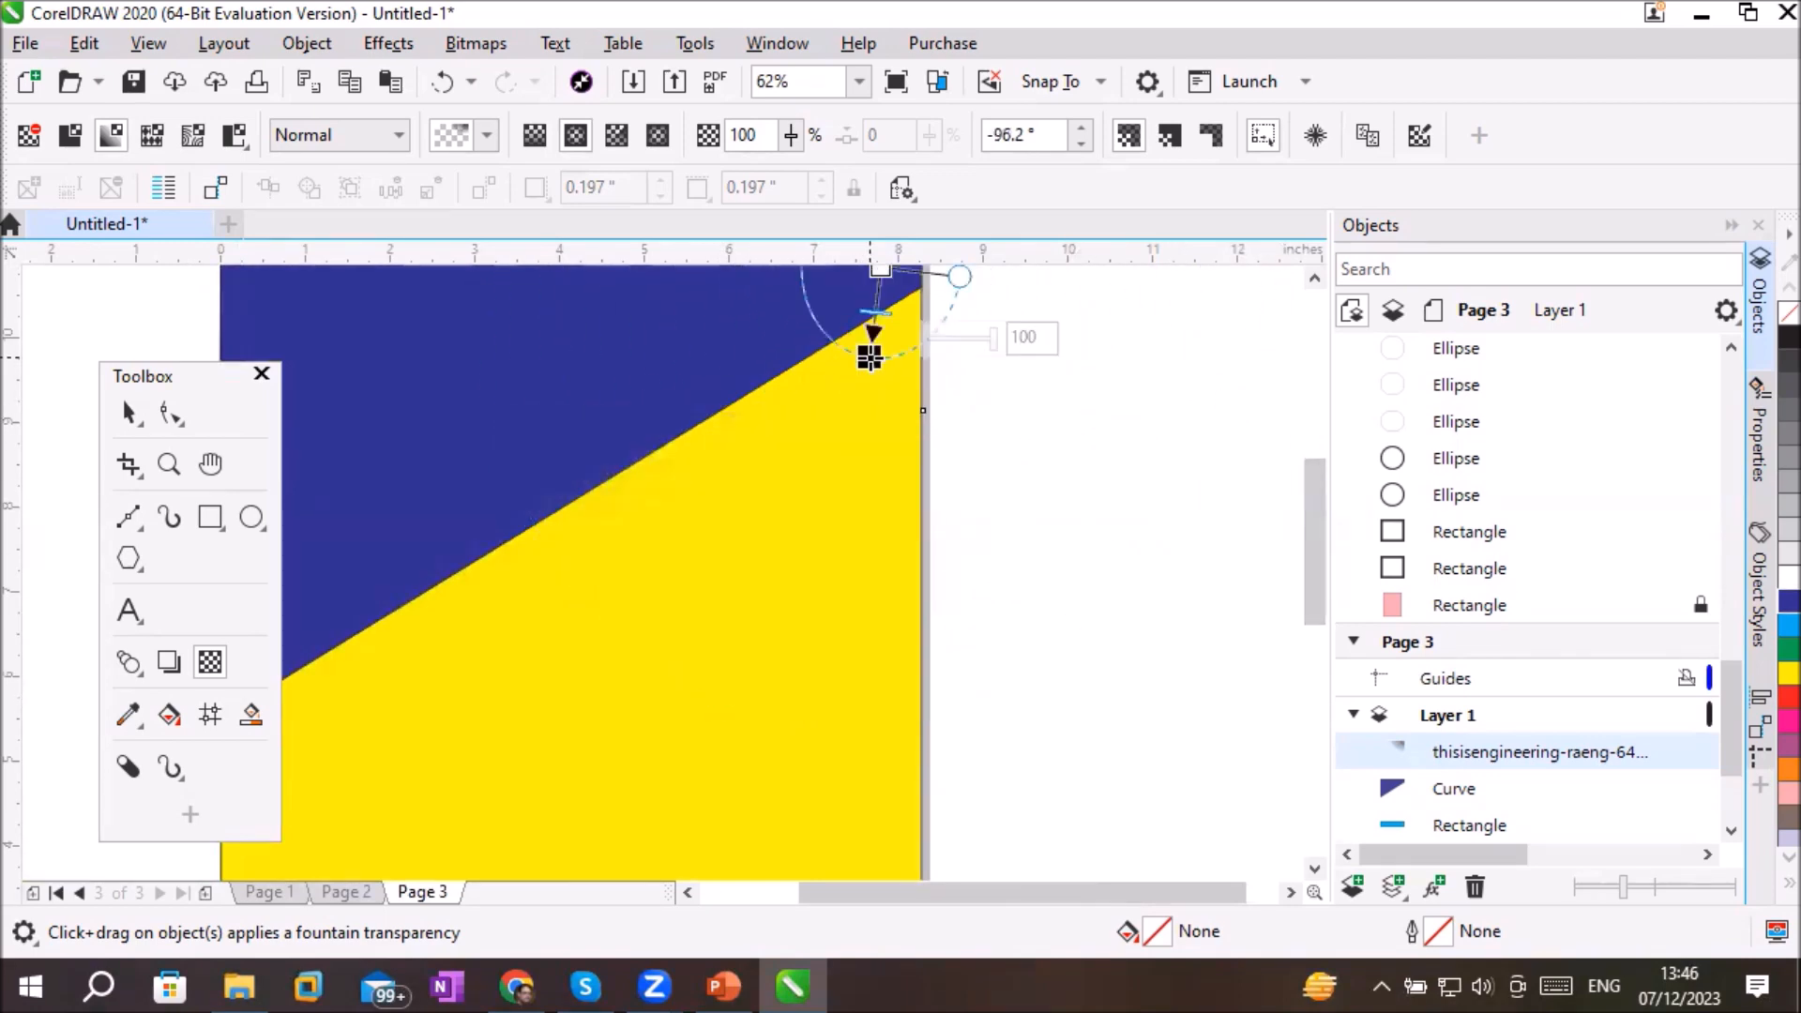
Step: Move the small elliptical transparency so that it is centred on the woman's eye in the photo
left_click(1314, 279)
left_click(1312, 279)
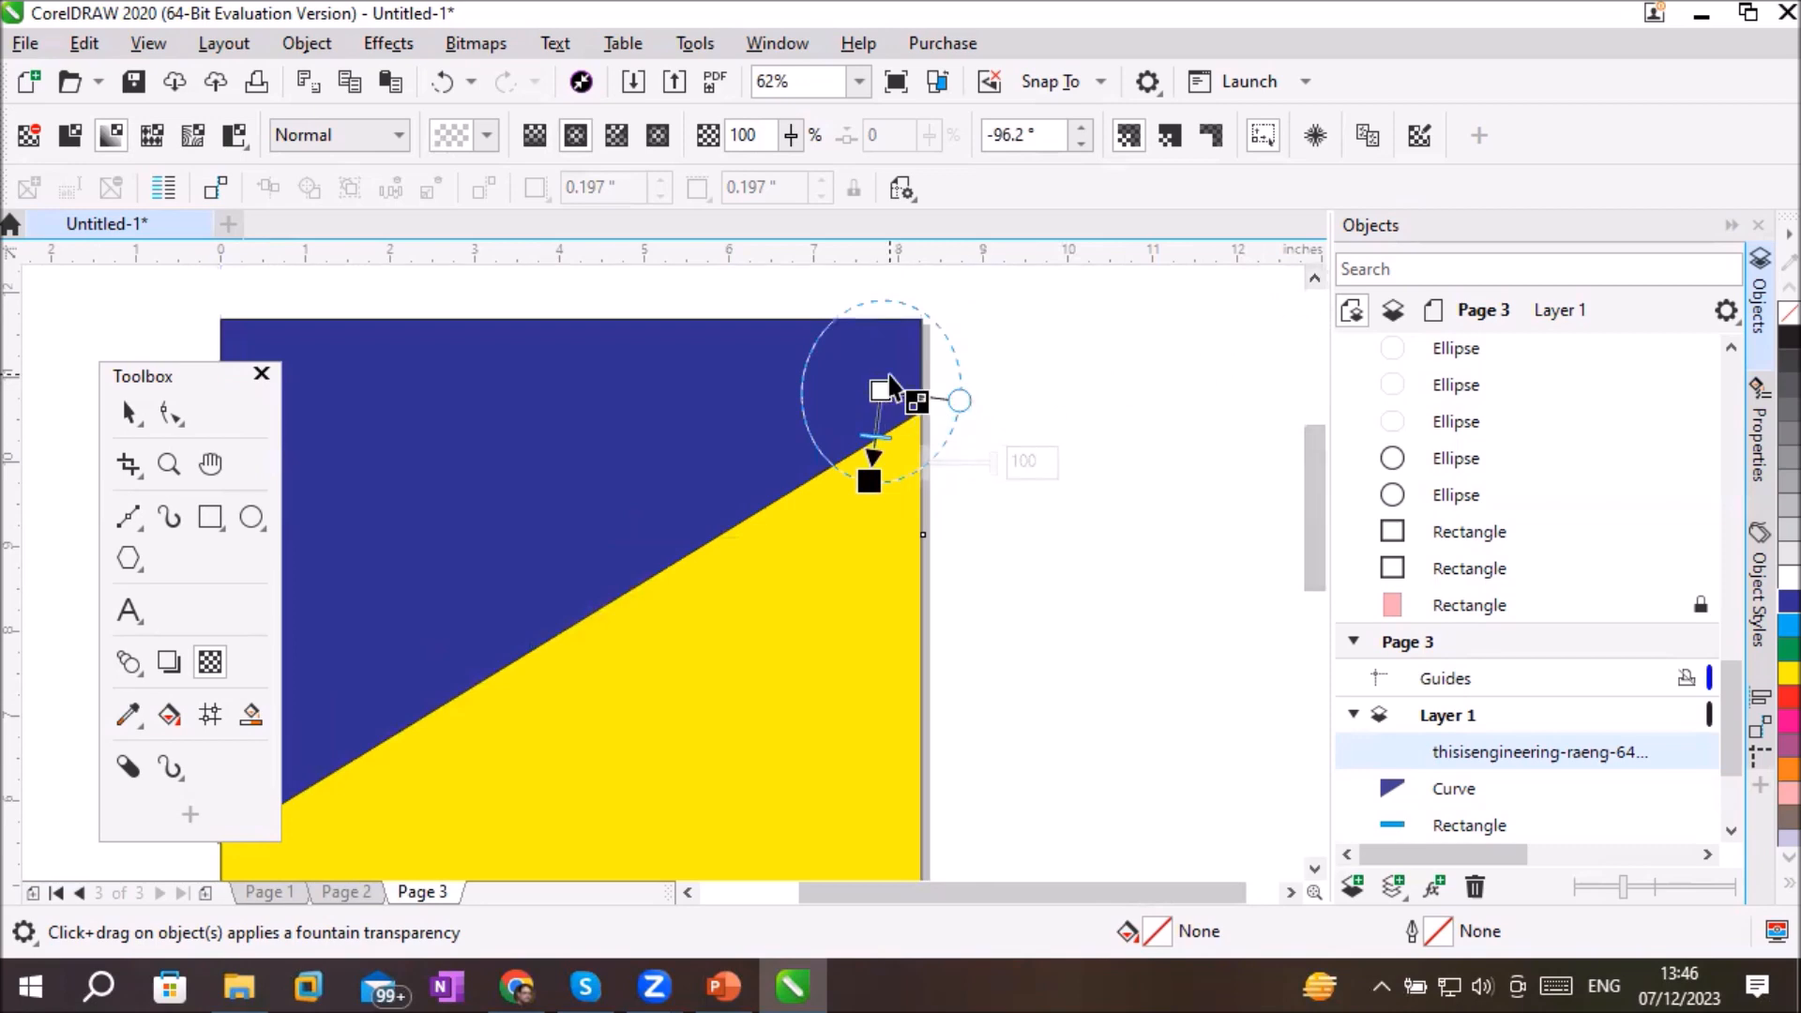
left_click_drag(882, 390, 845, 627)
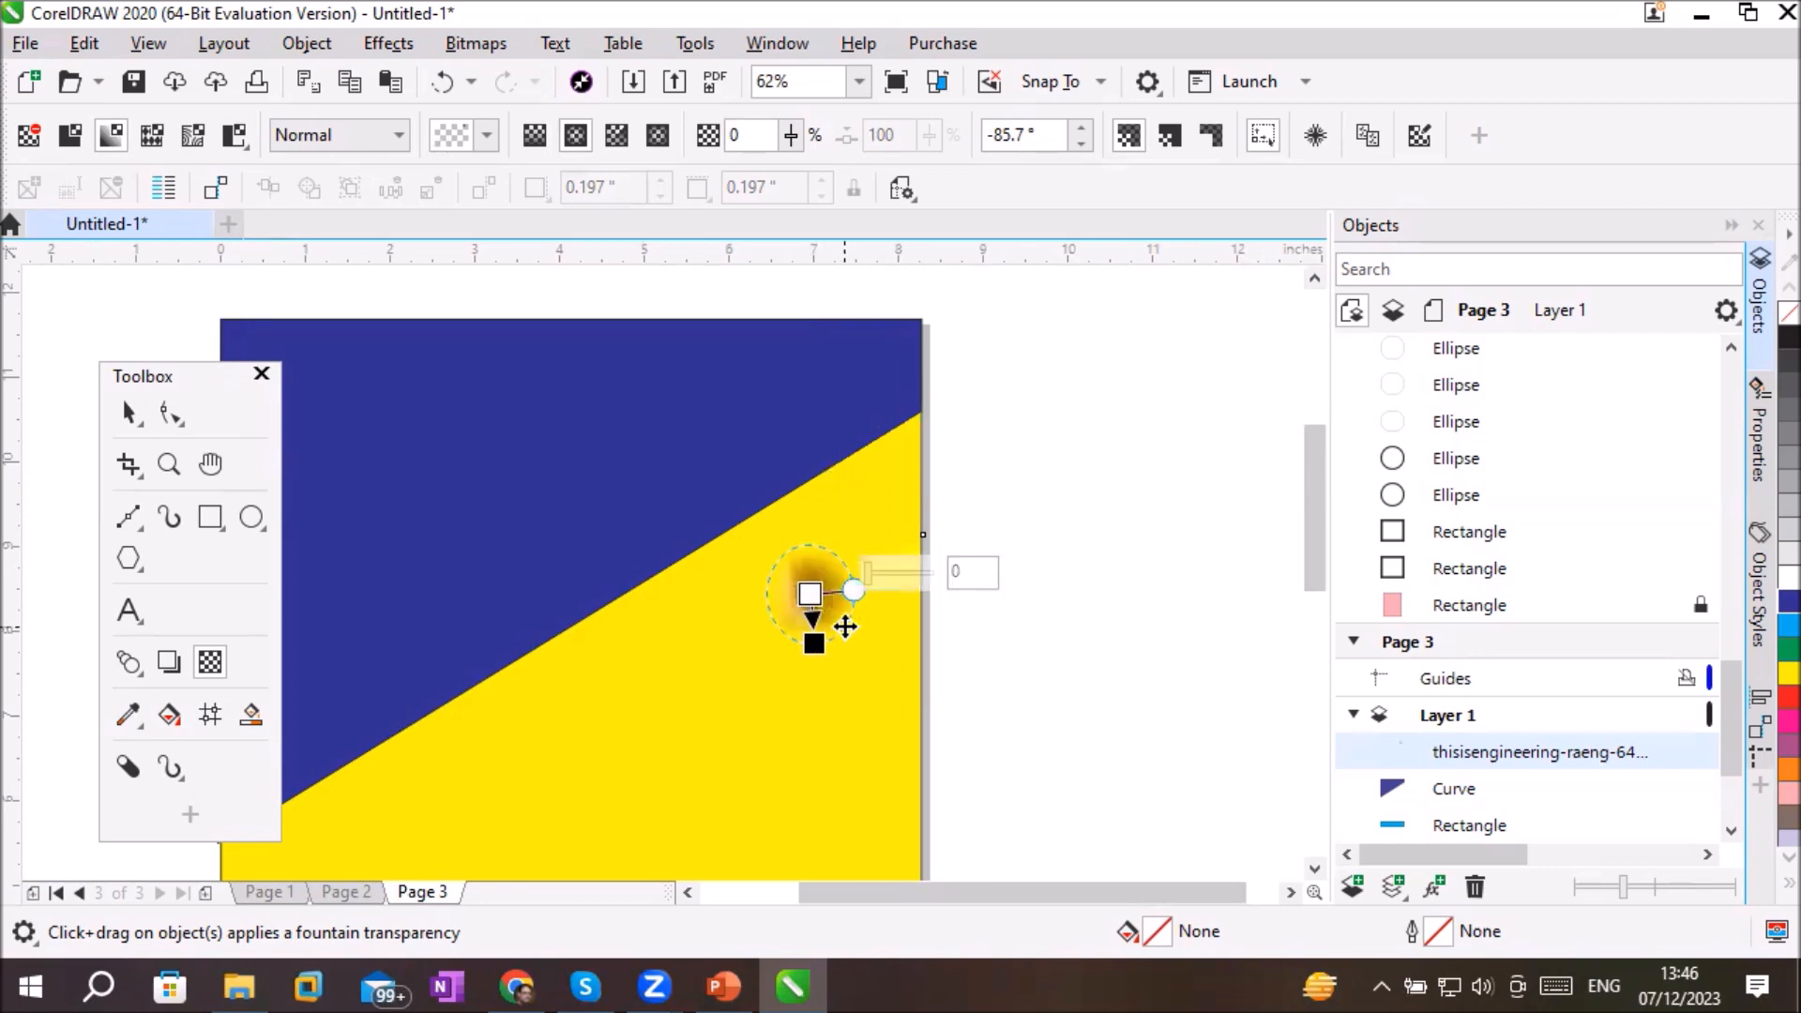
scroll(845, 627, "up", 4)
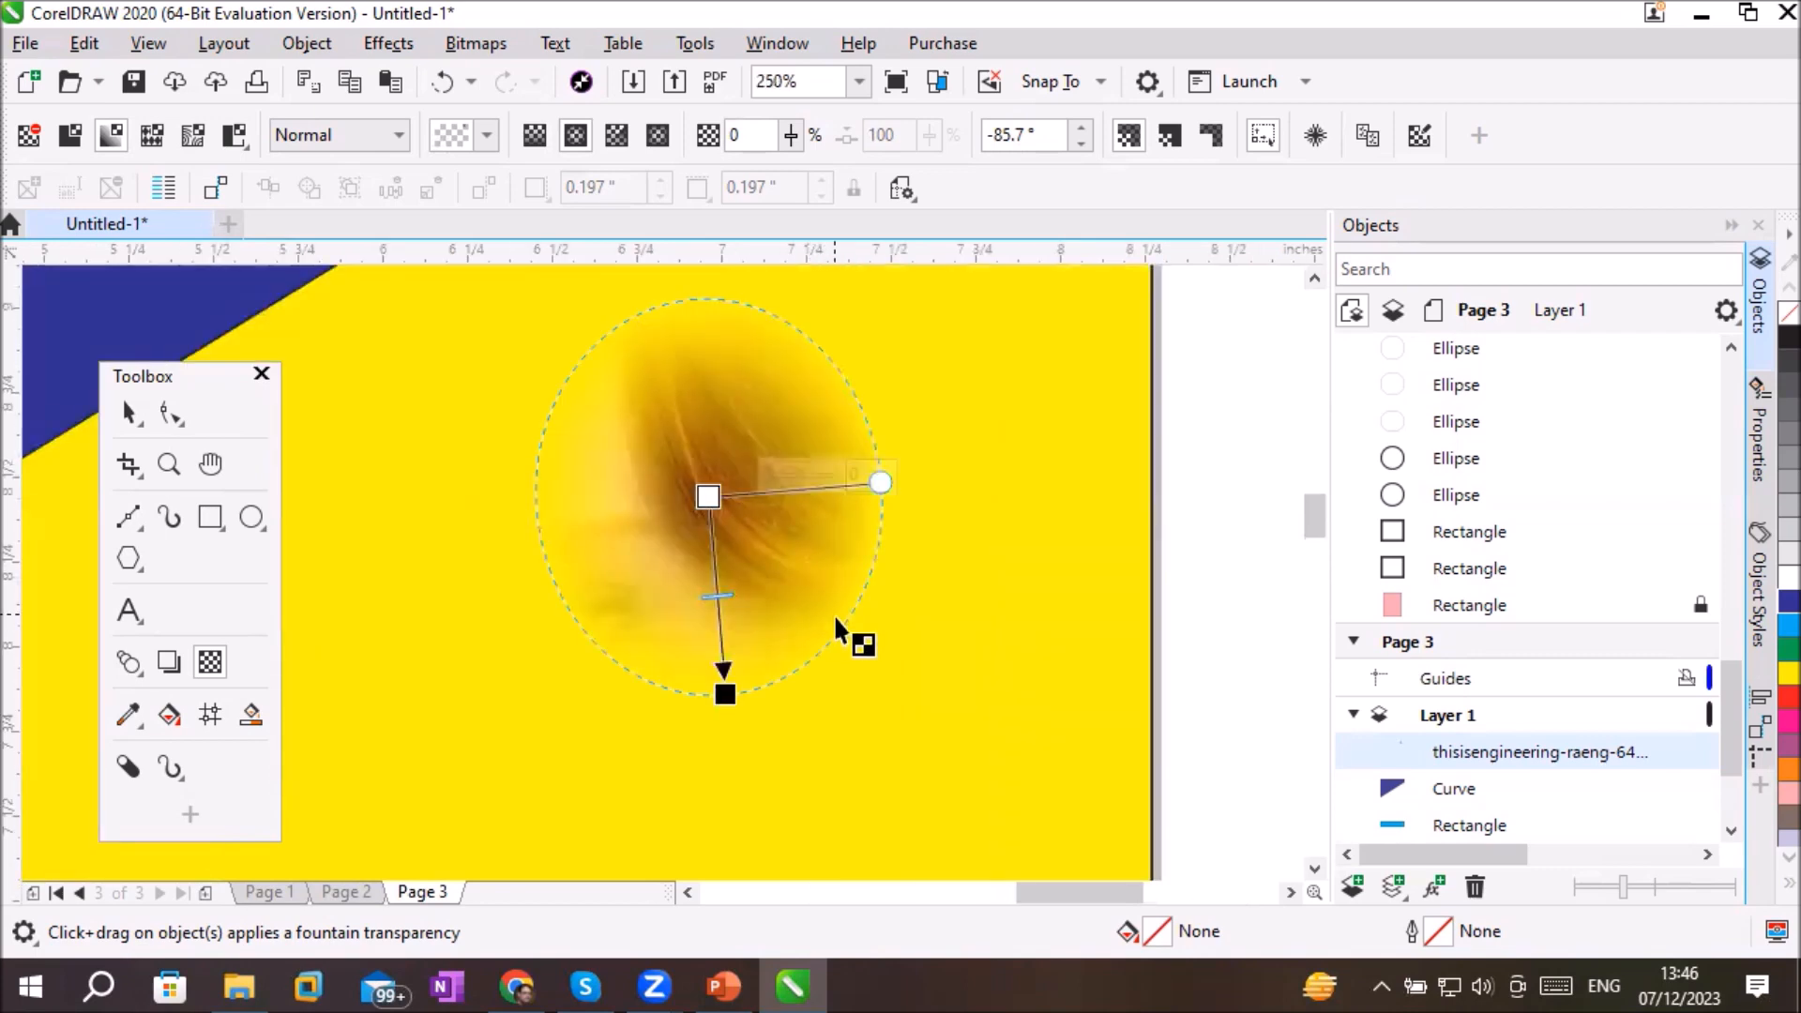
left_click_drag(844, 632, 736, 744)
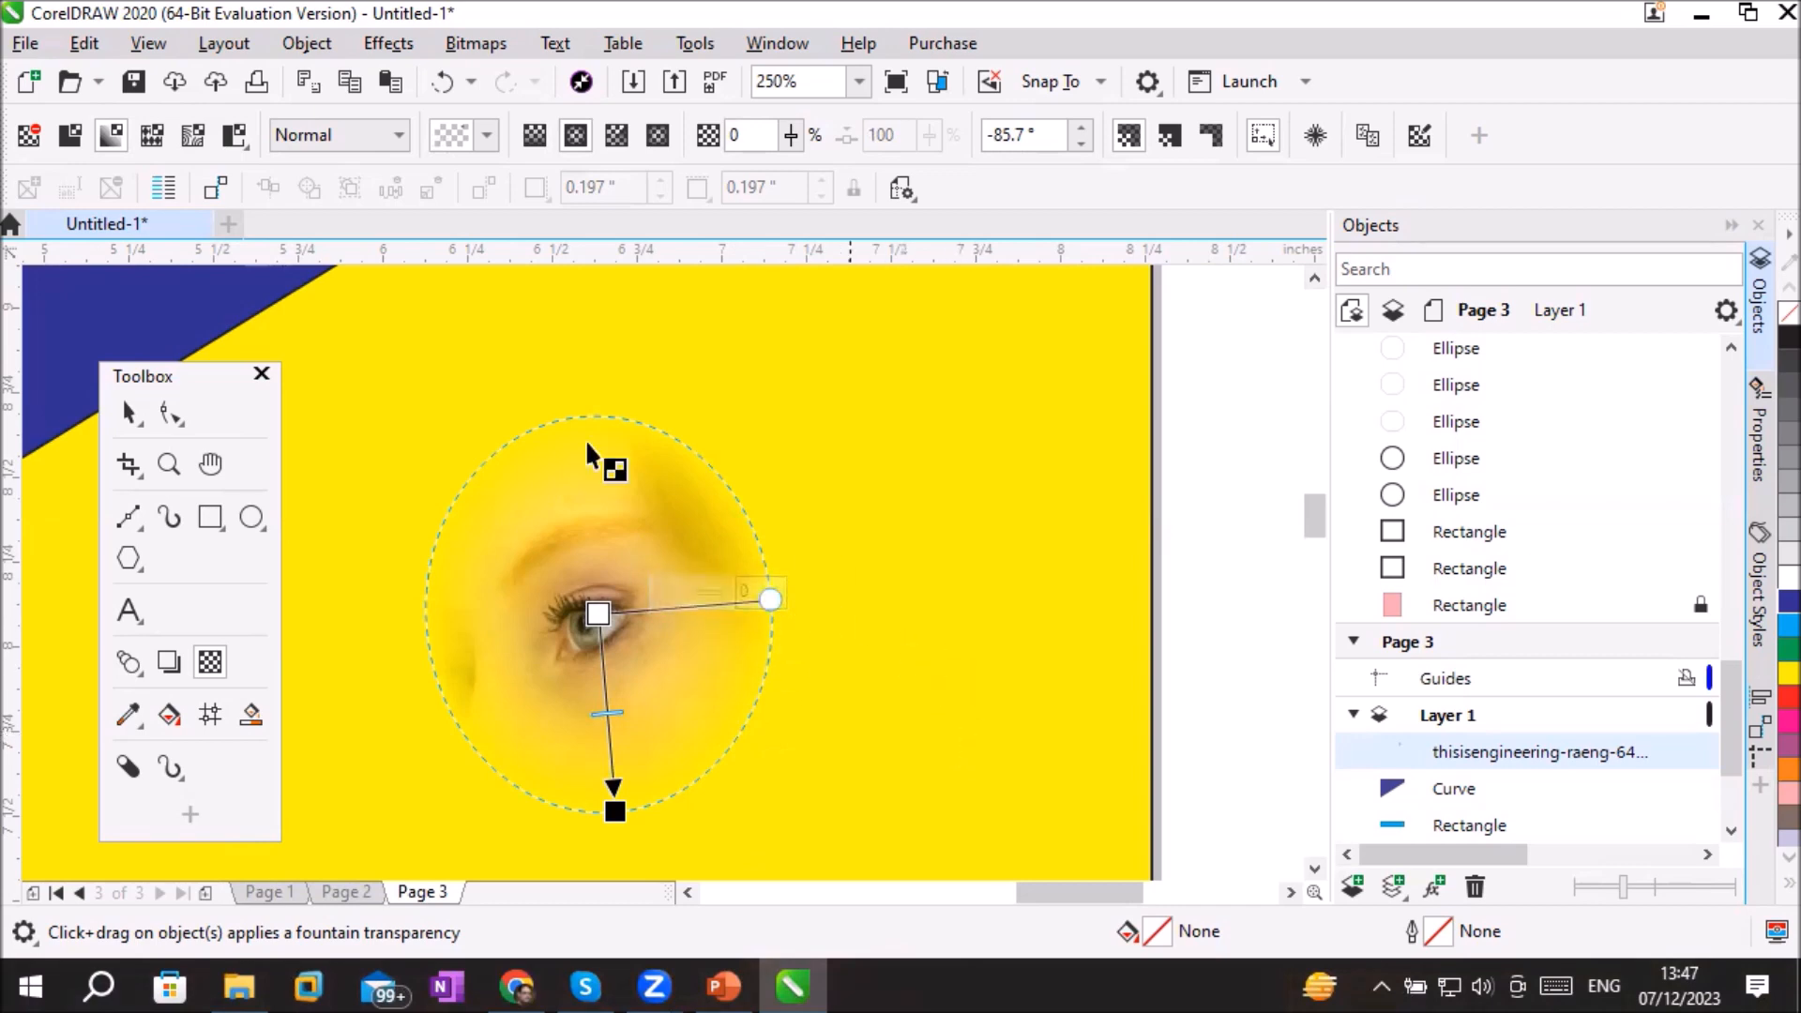
Step: Remove the transparency from the photo
left_click(29, 136)
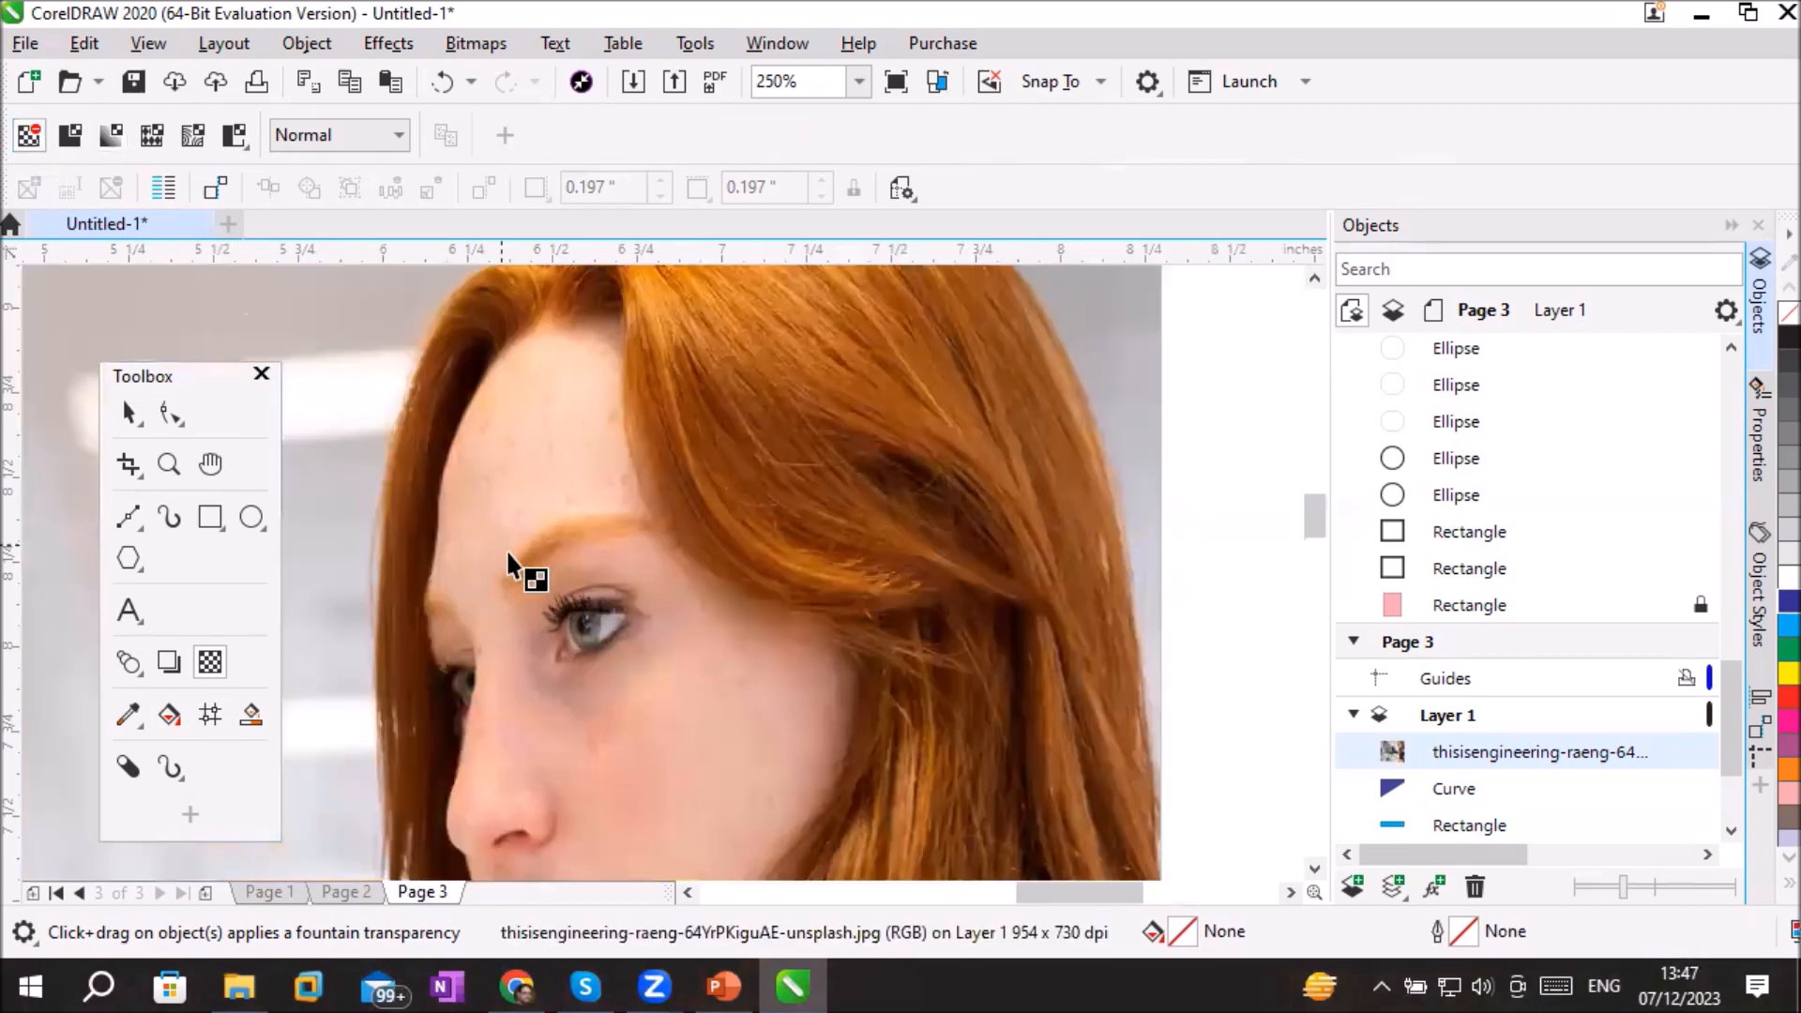
scroll(511, 554, "down", 5)
left_click_drag(862, 893, 801, 897)
left_click_drag(1311, 549, 1314, 582)
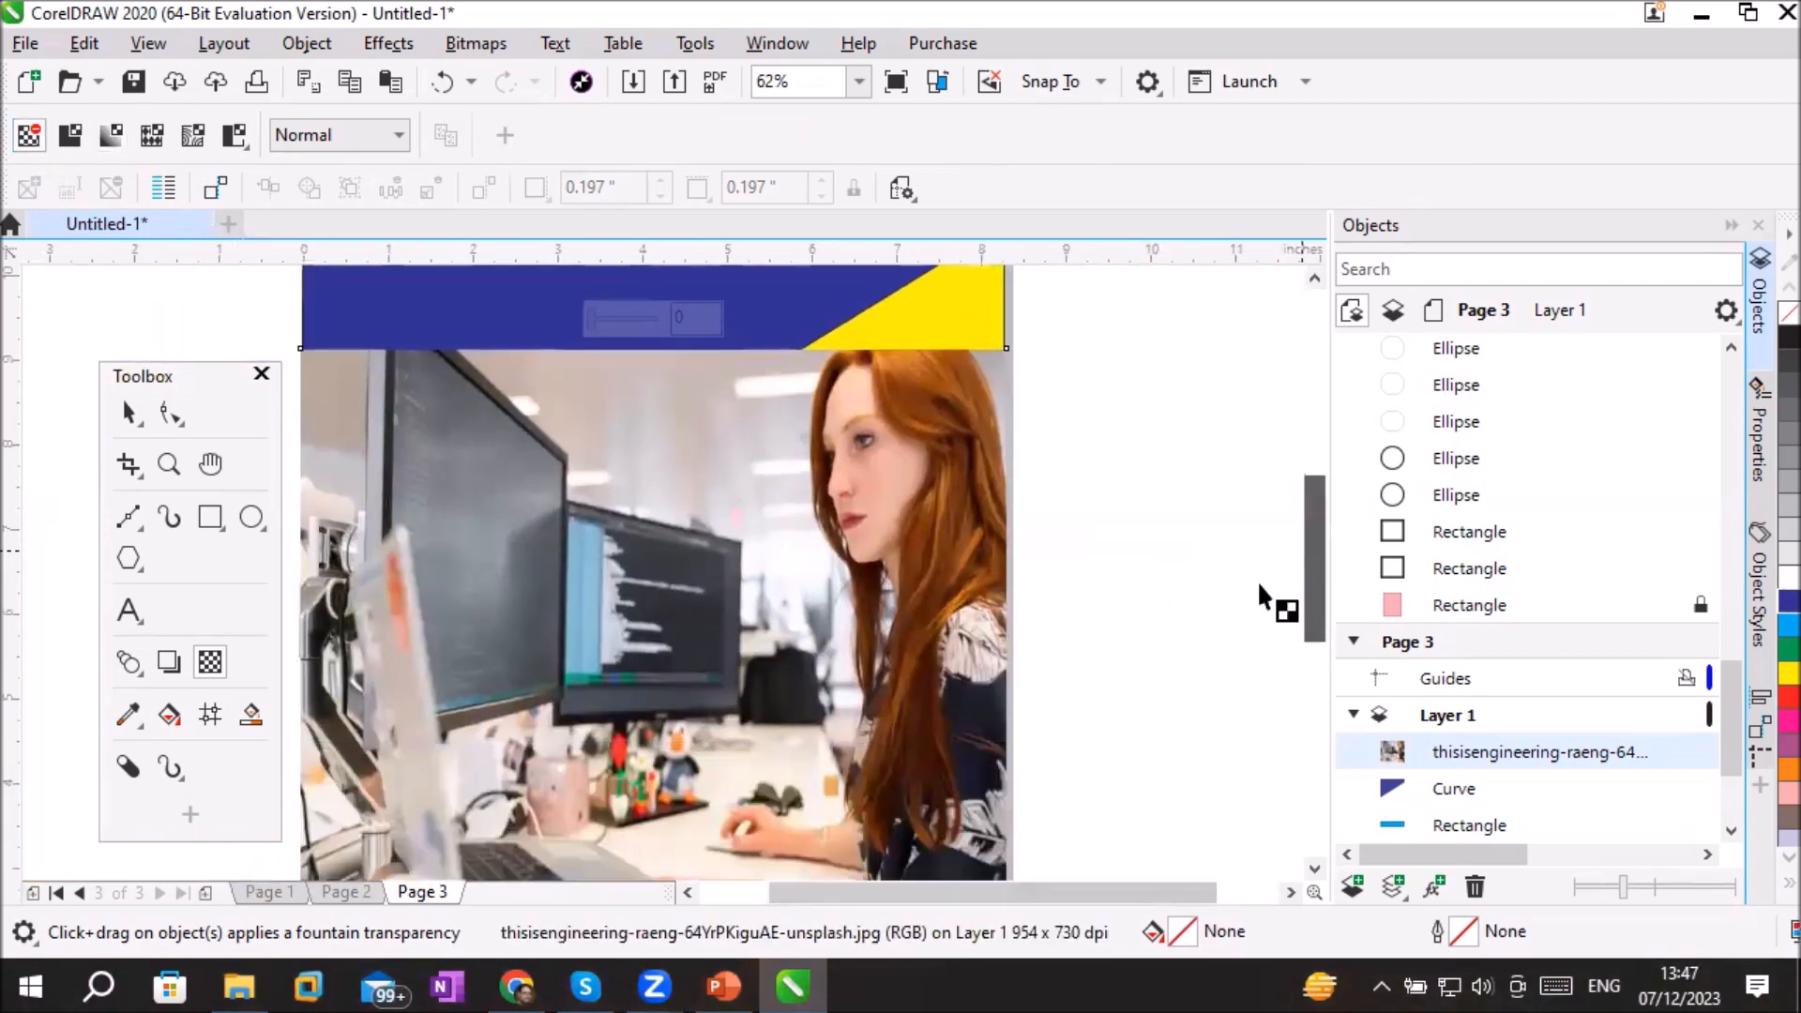
Step: Apply a uniform transparency of 50 to the photo
left_click(129, 413)
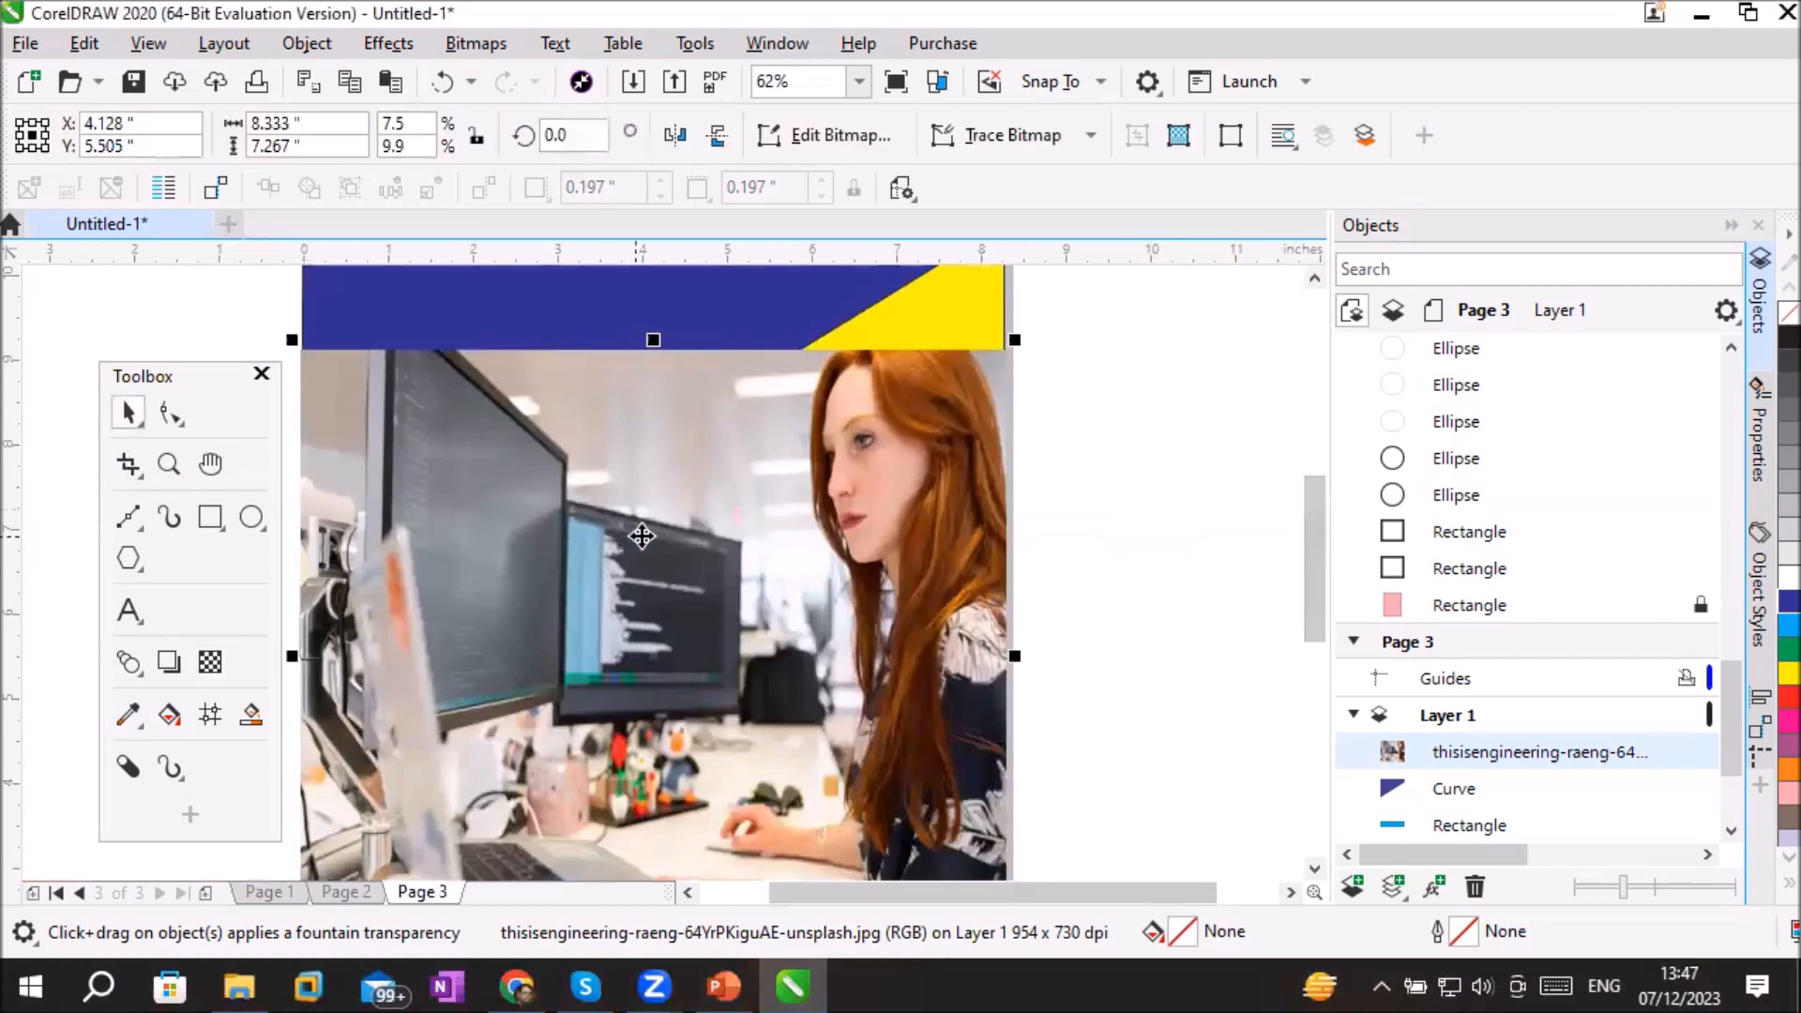
left_click(640, 537)
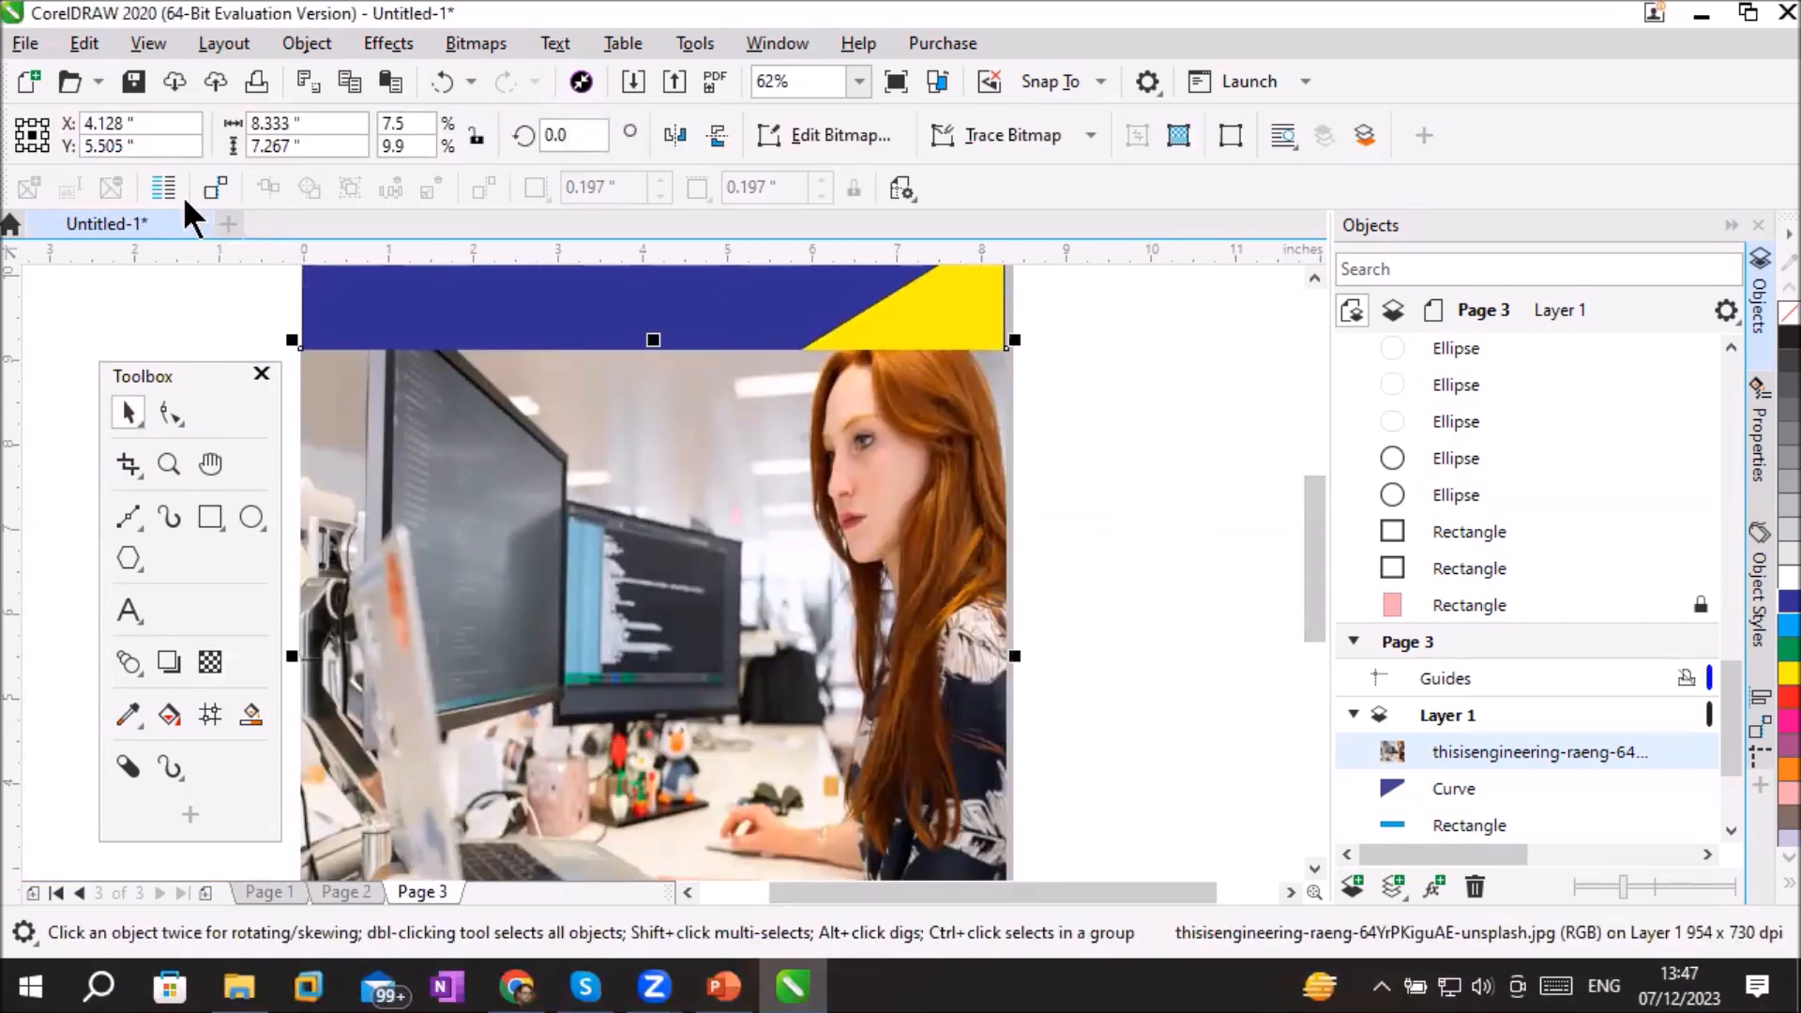
left_click(212, 663)
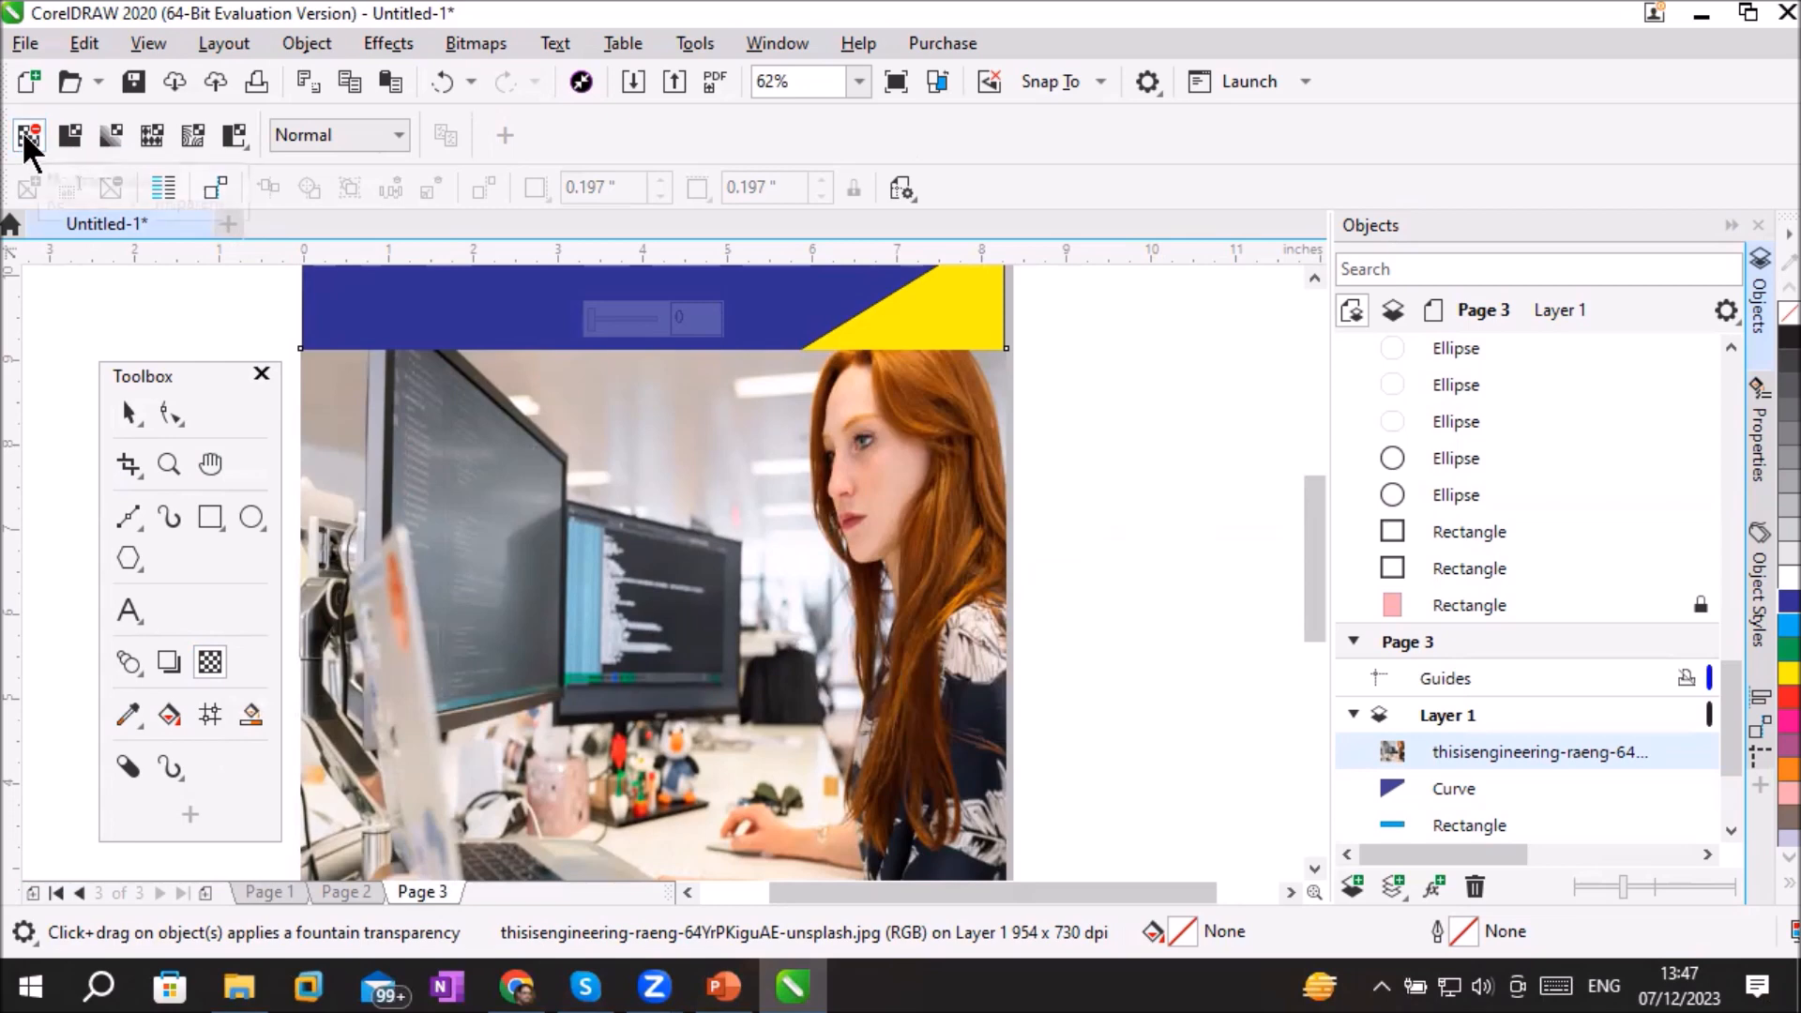
left_click(68, 136)
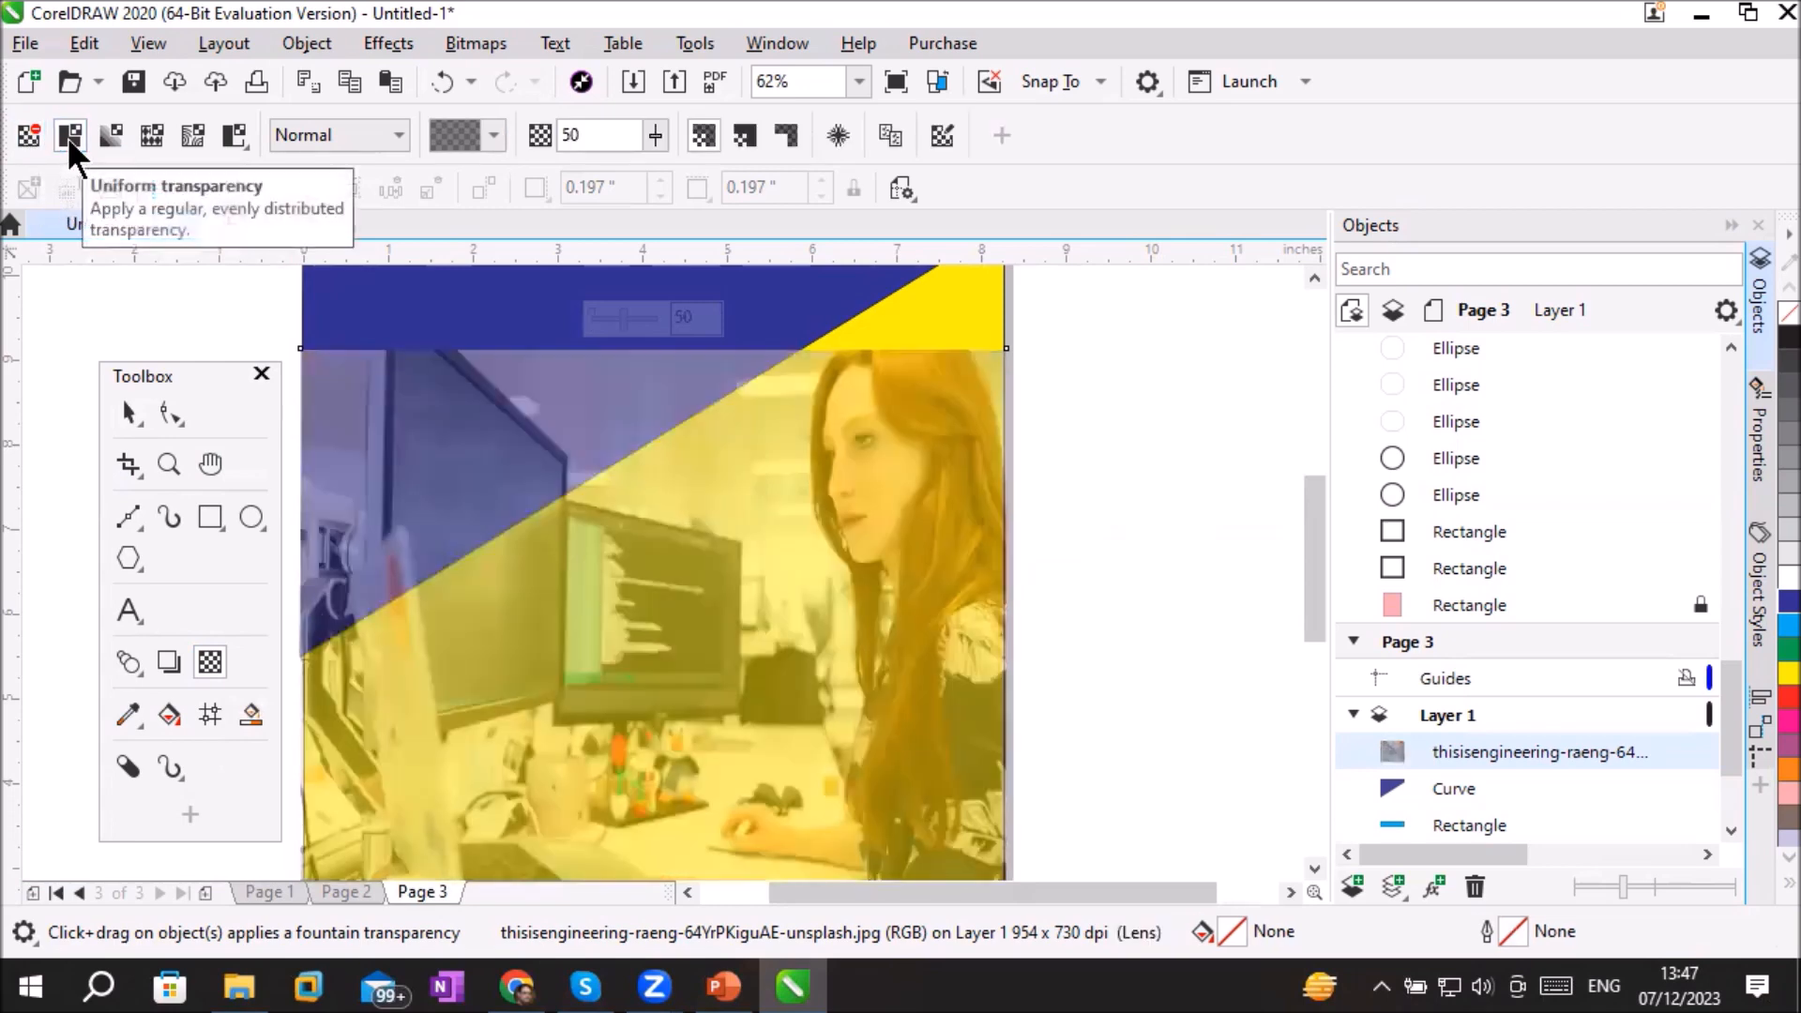
Step: Switch the photo to a fountain transparency, enlarge the ellipse at about -2.8°, and recentre it on the middle monitor
left_click(112, 134)
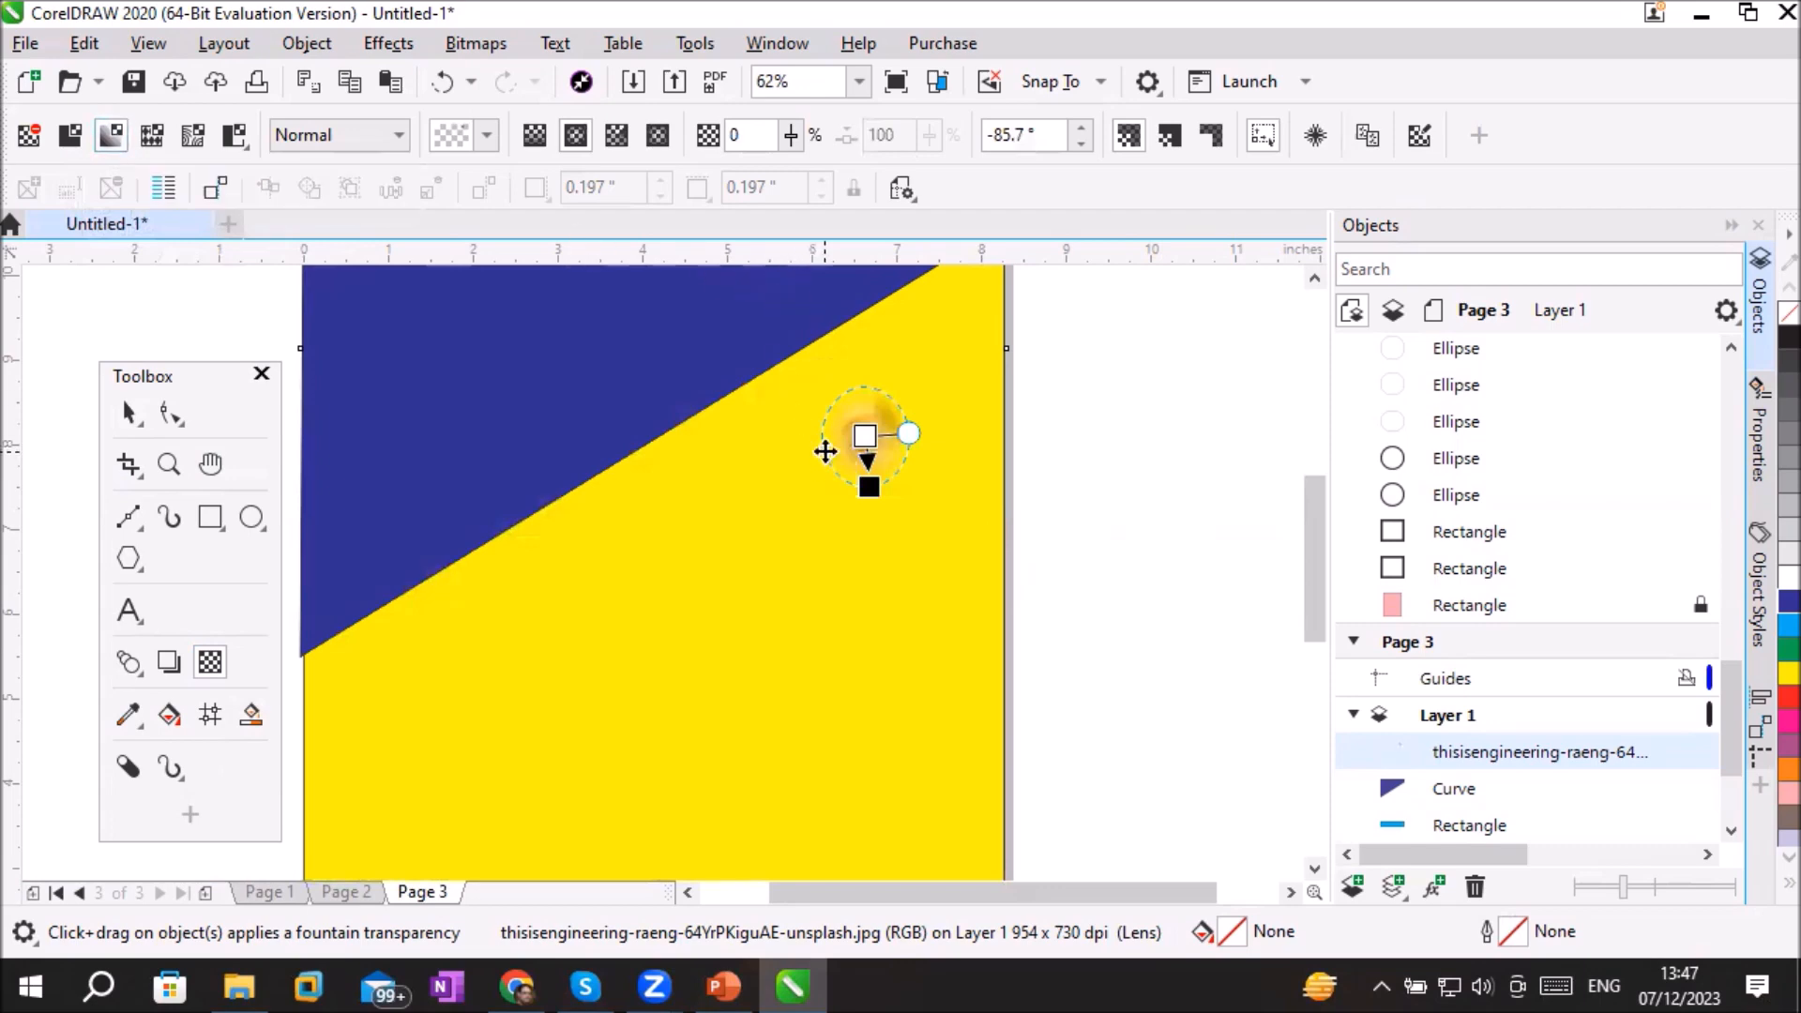
left_click_drag(869, 487, 1246, 453)
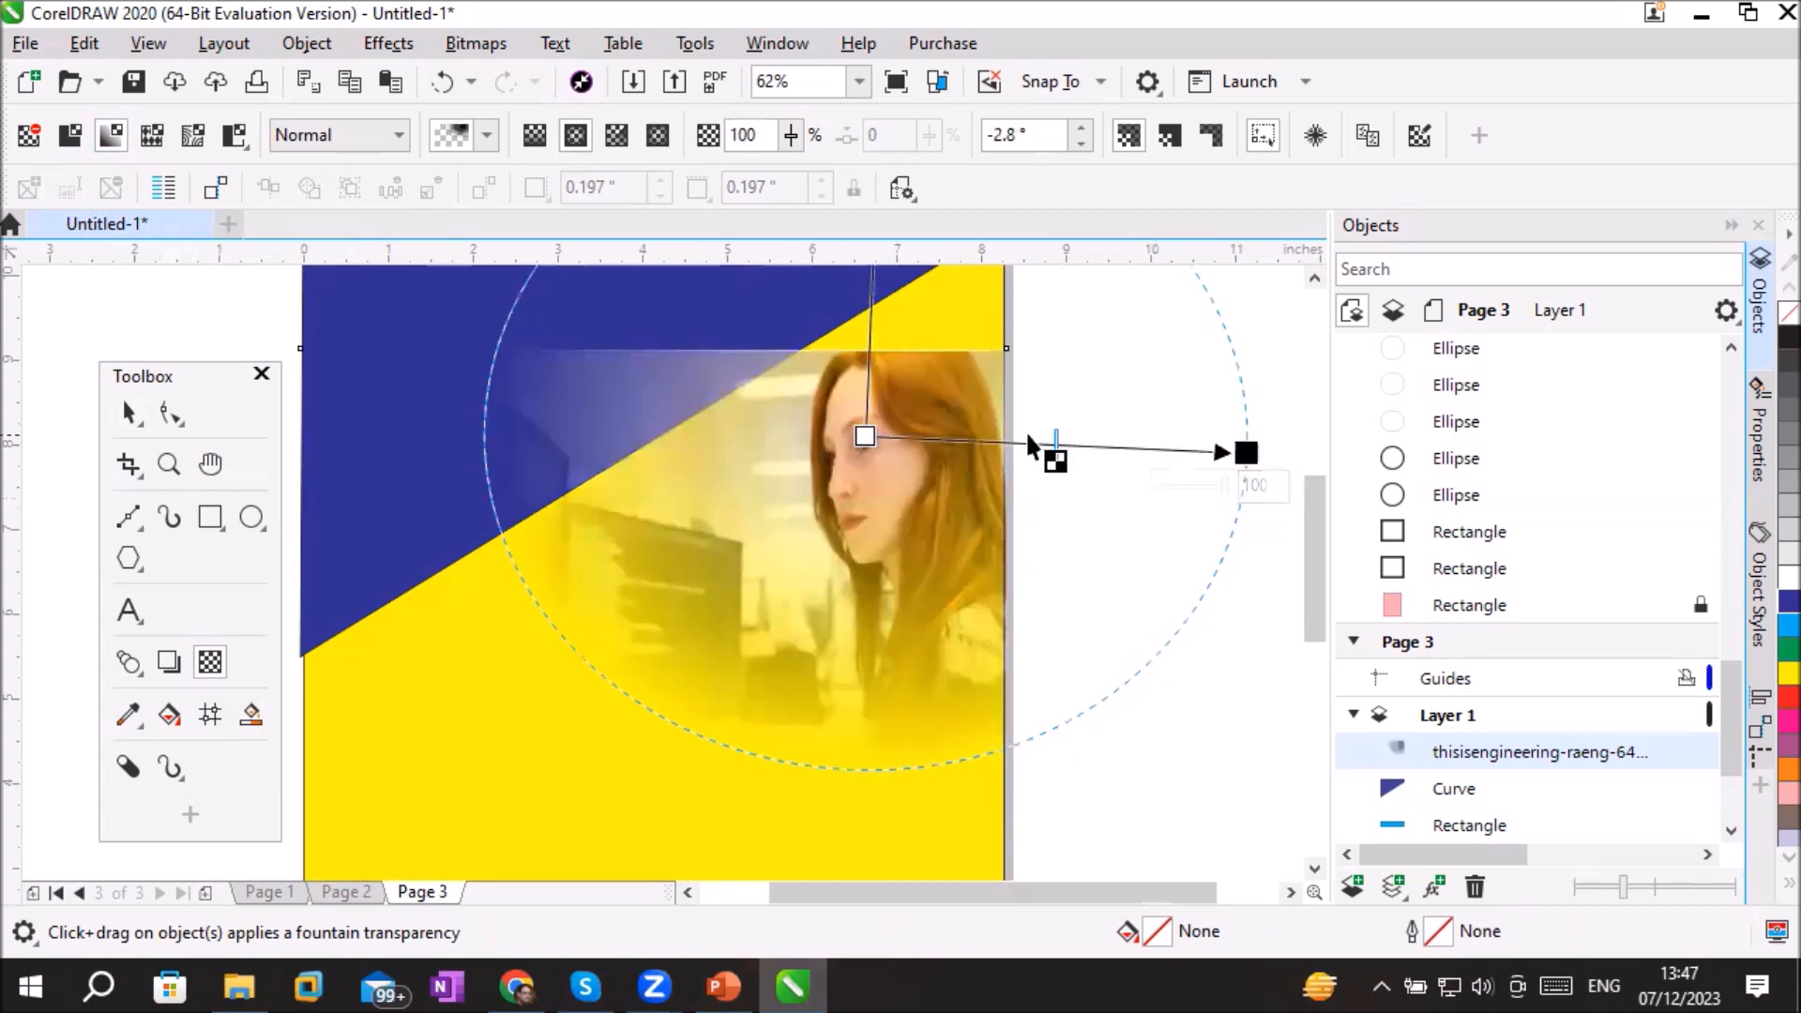
left_click_drag(1013, 442, 854, 636)
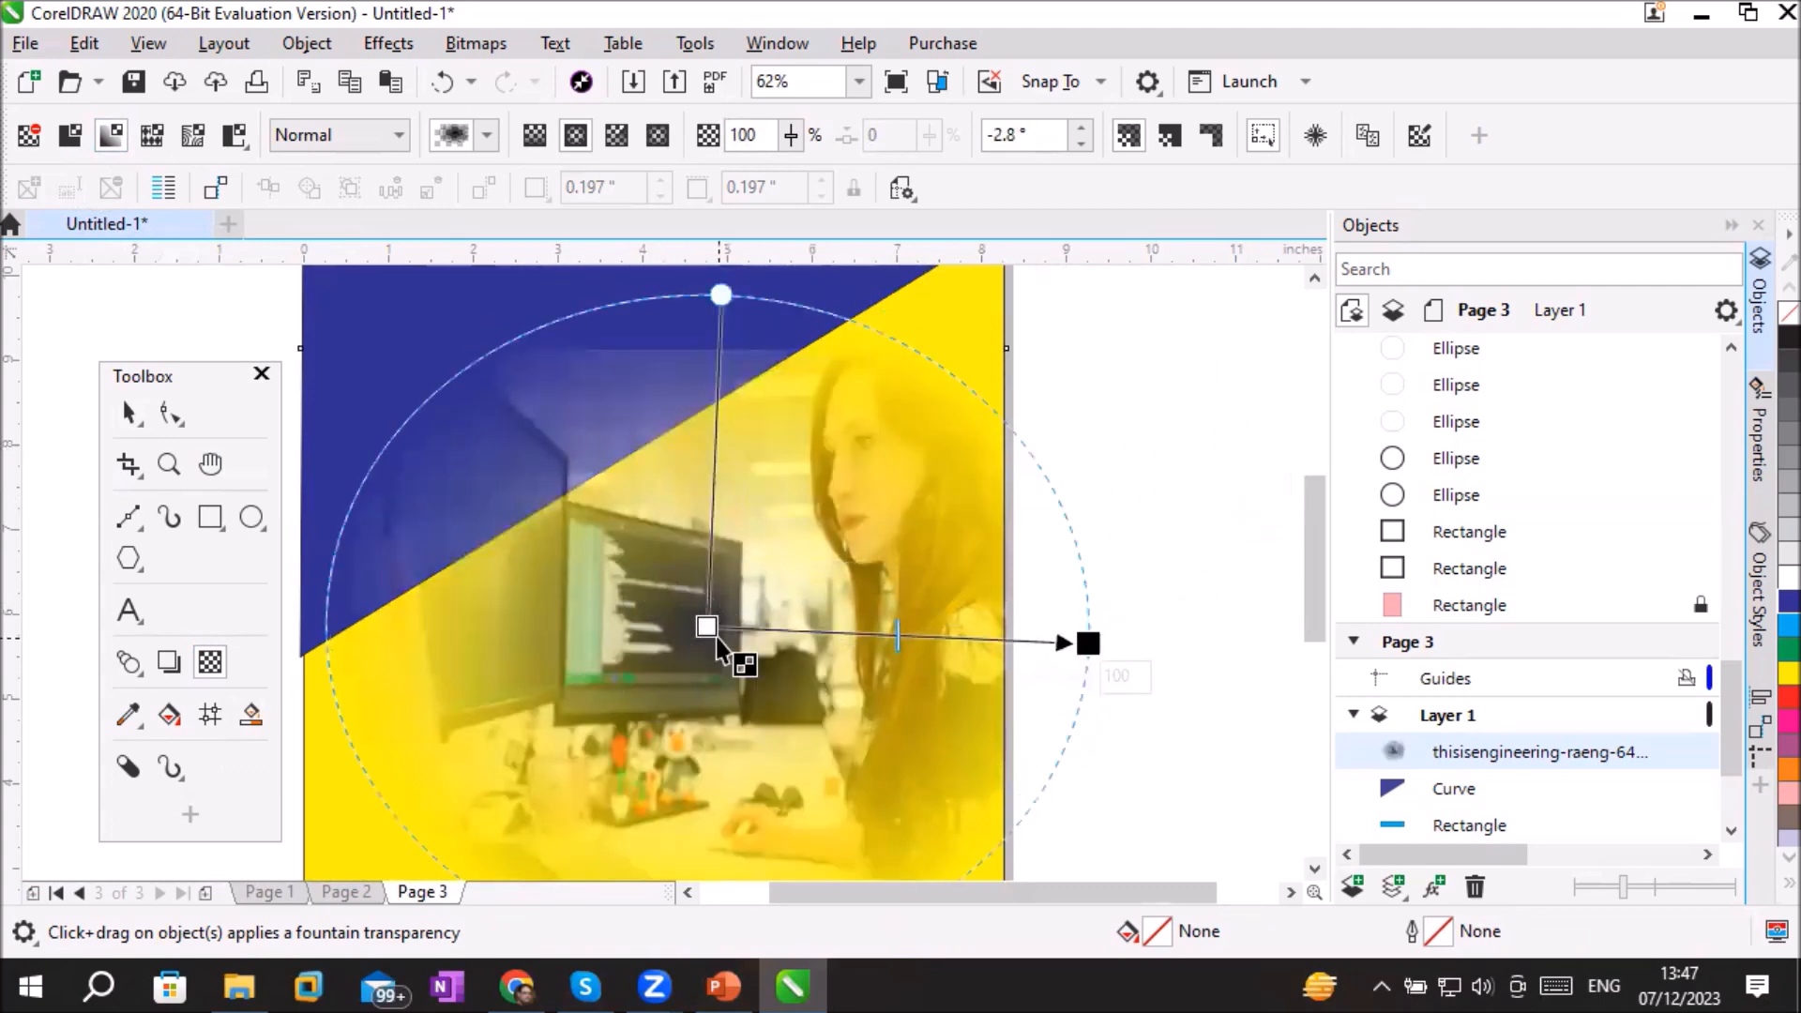
Step: Change the photo's fountain transparency to conical and rotate it to about -179.1°
left_click(618, 135)
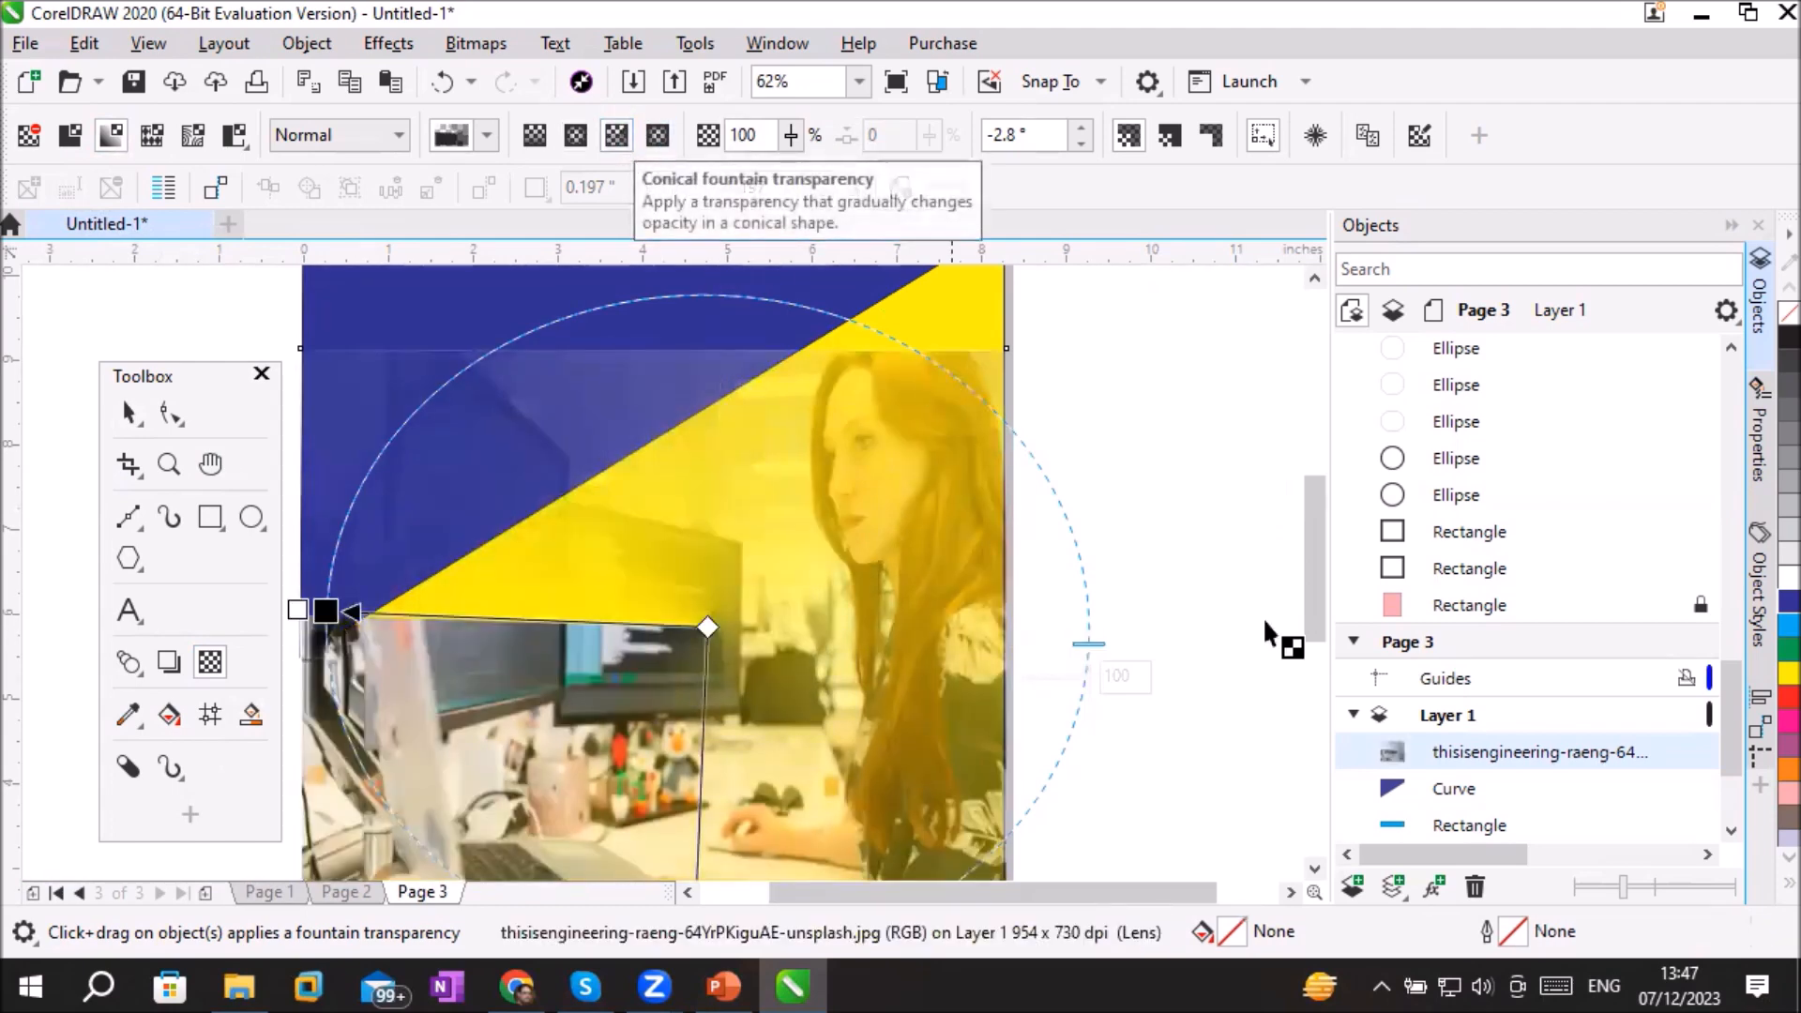
left_click_drag(1316, 593, 1310, 633)
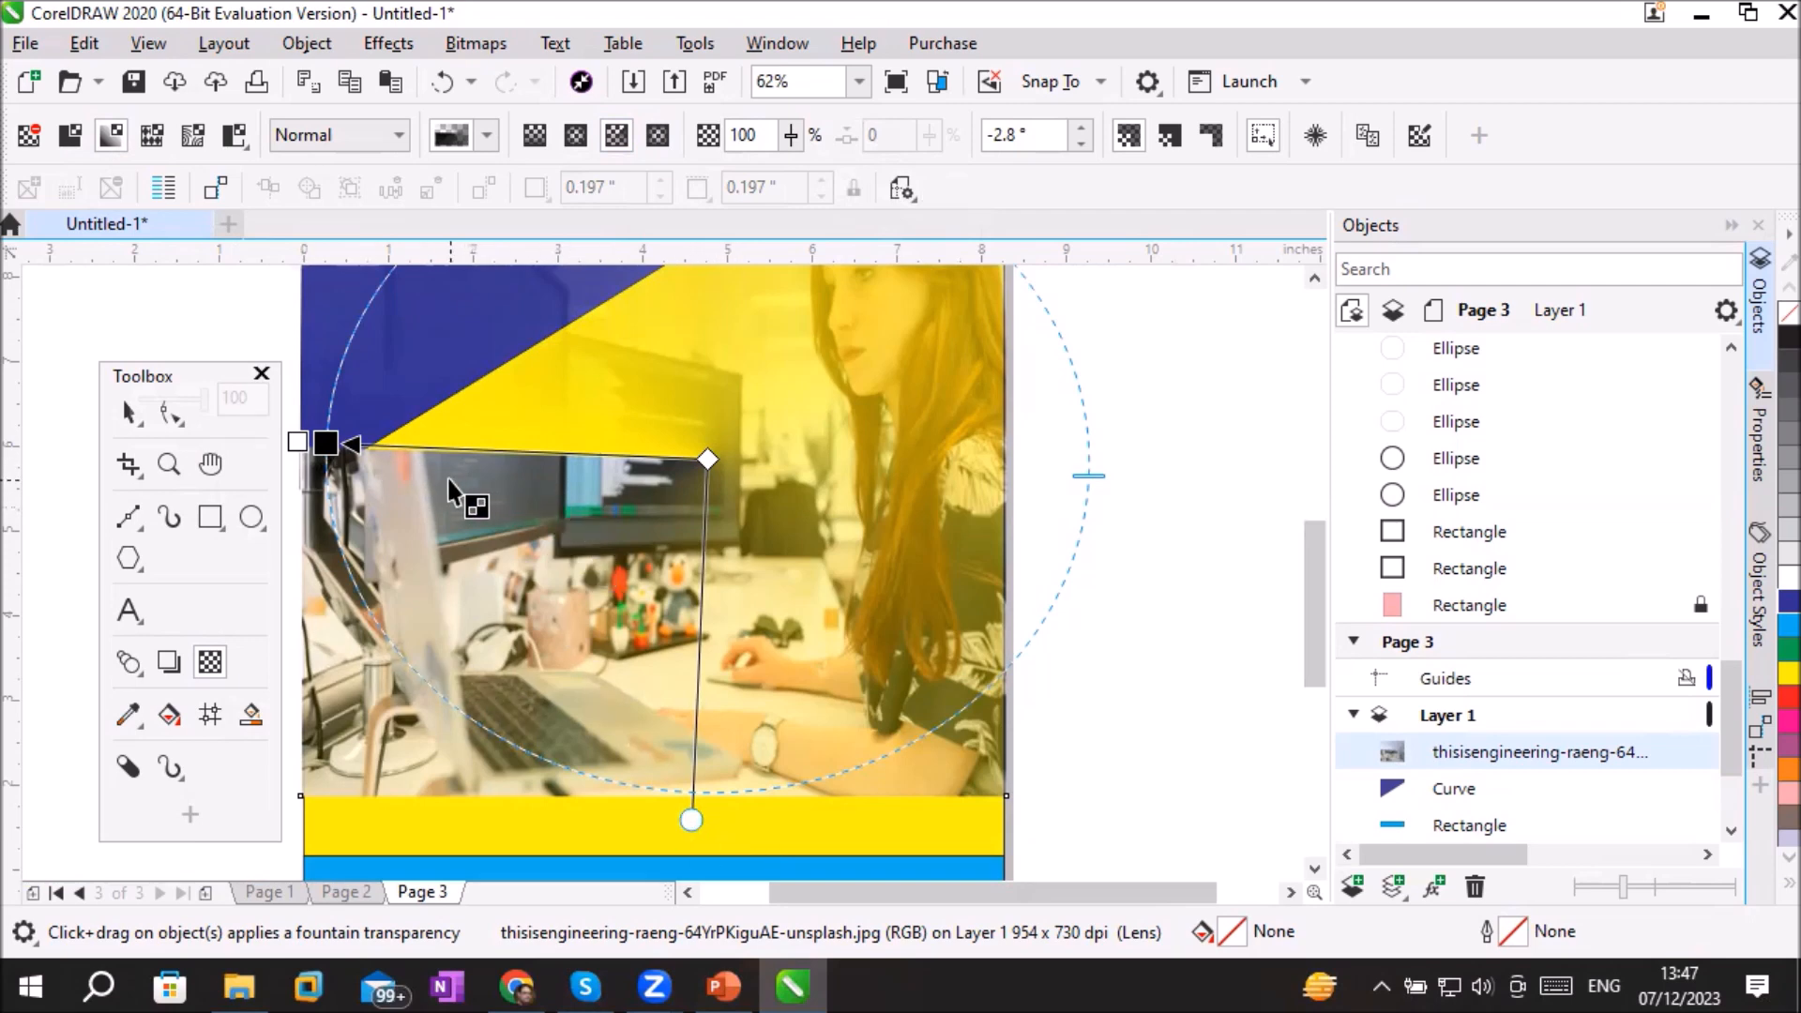
left_click_drag(323, 445, 711, 758)
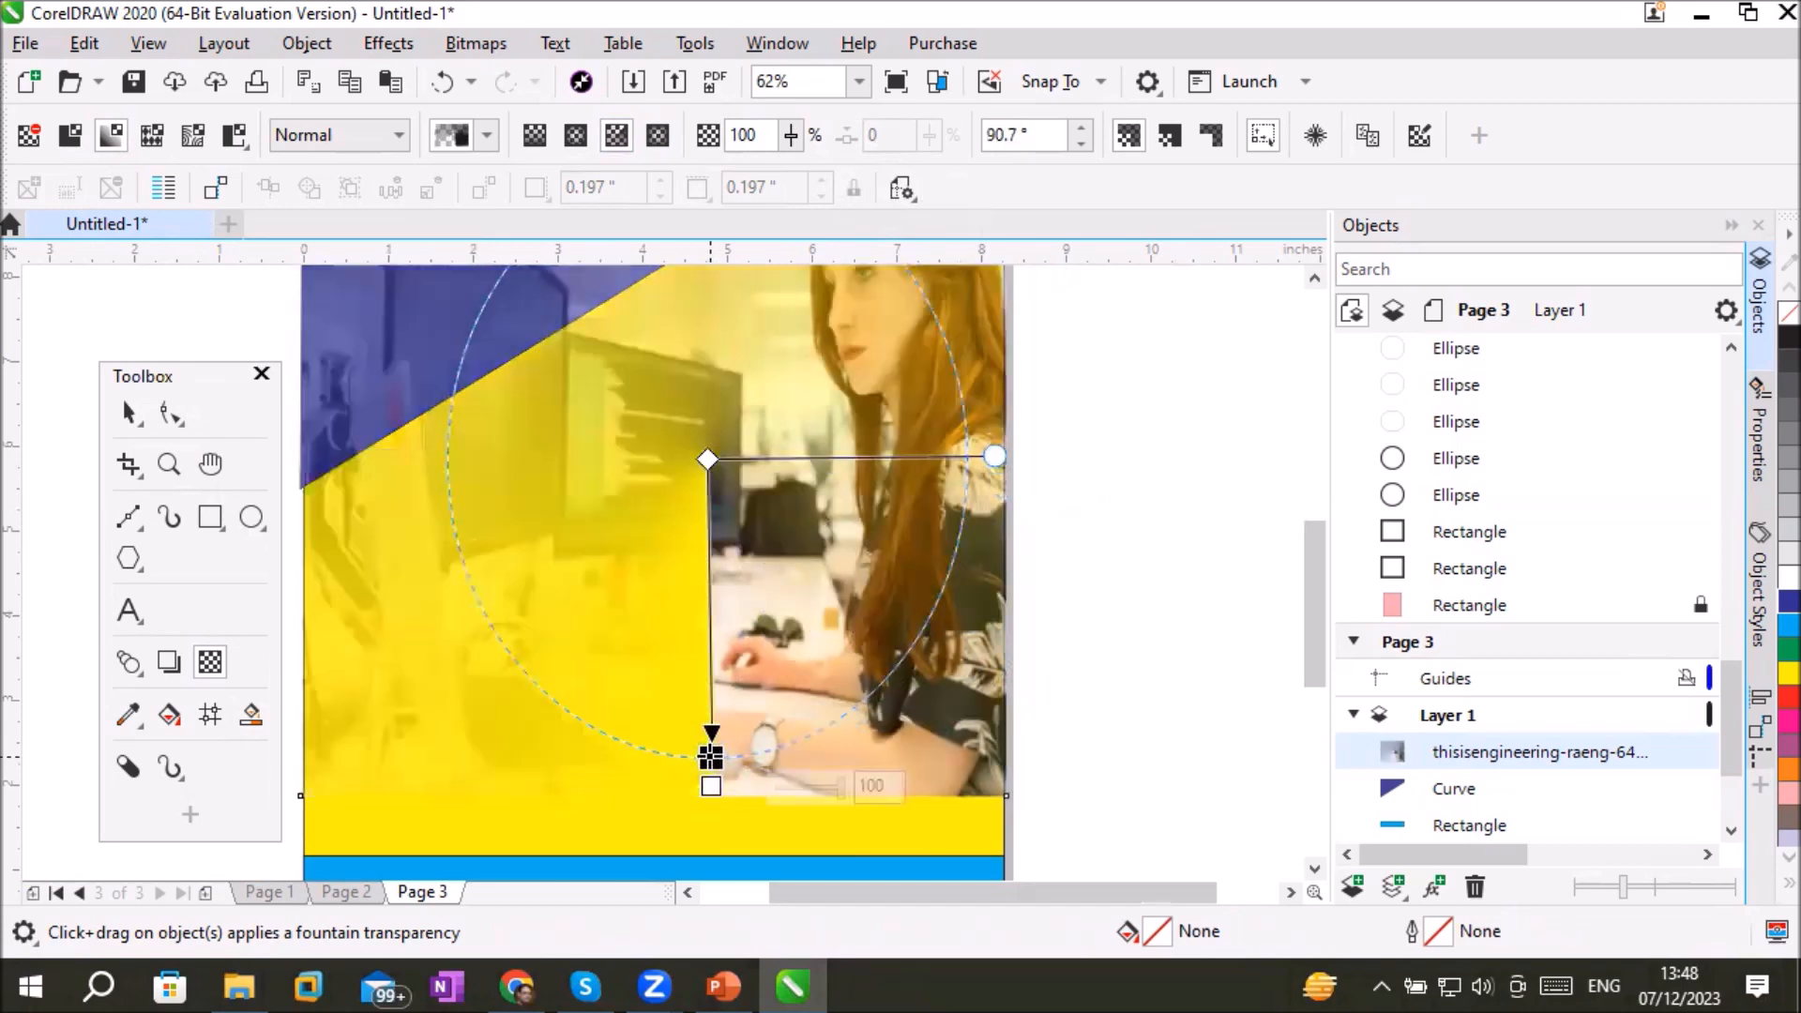
left_click_drag(710, 758, 714, 606)
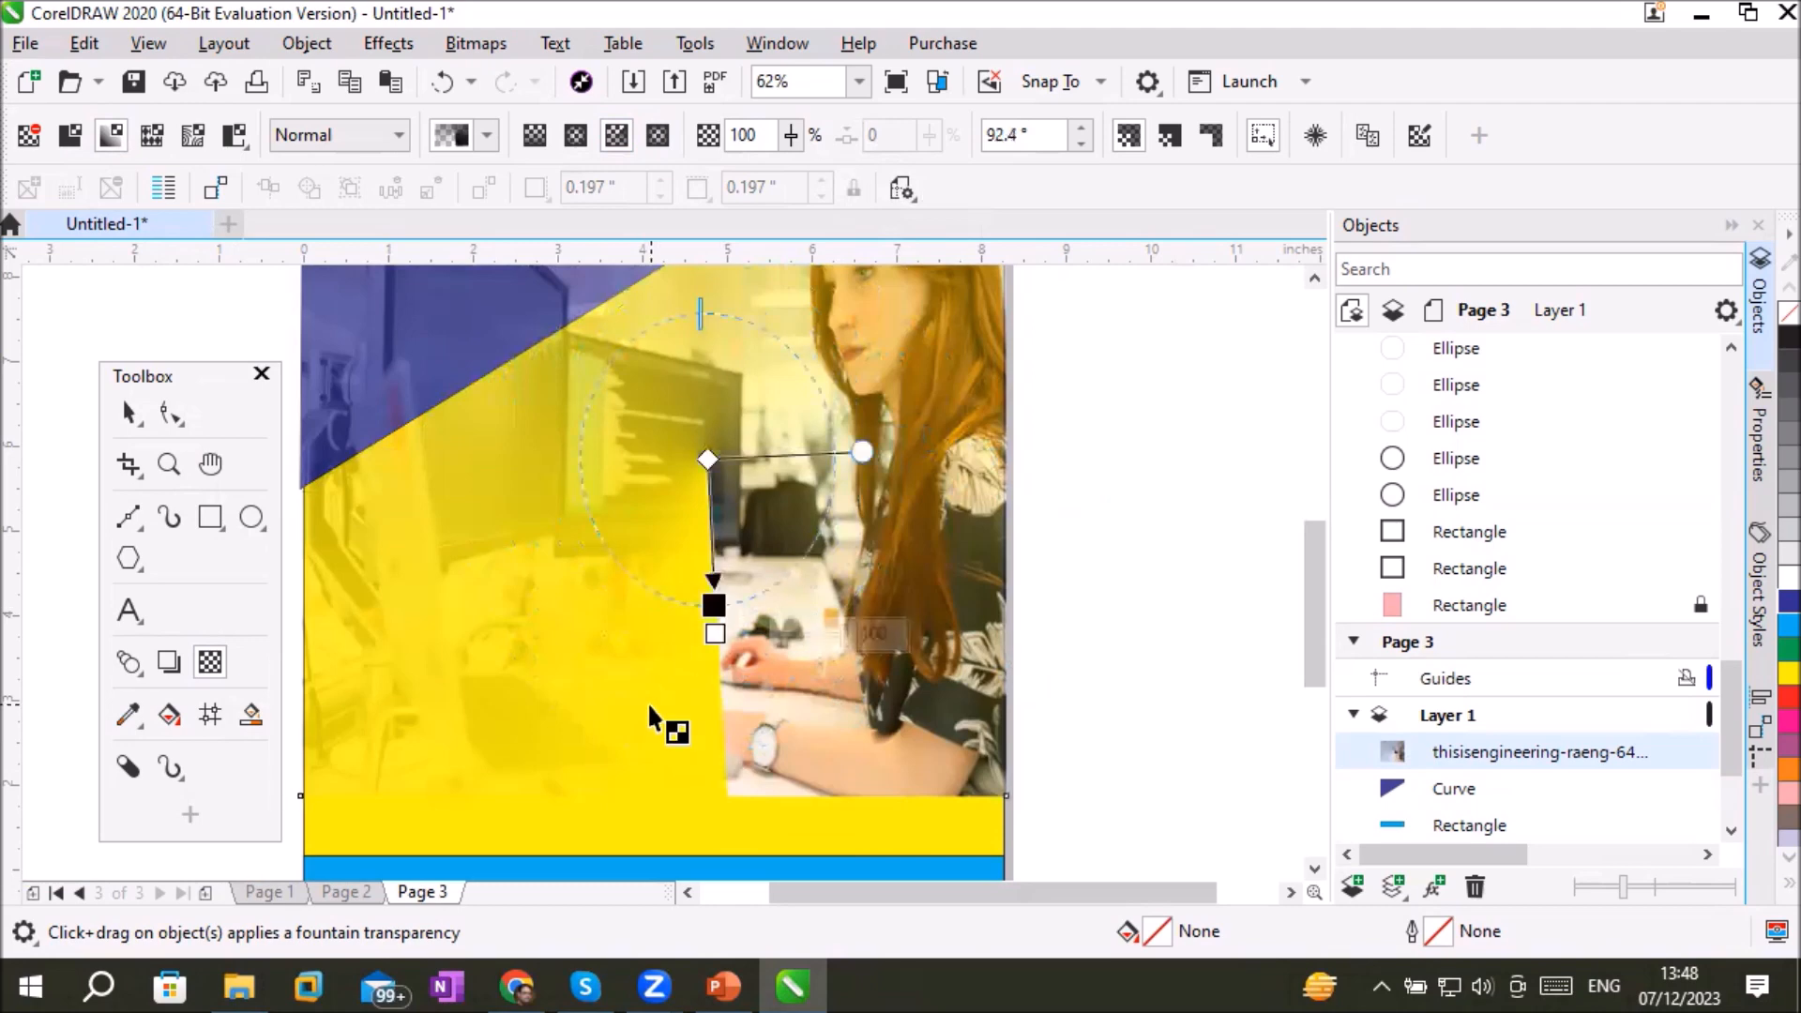
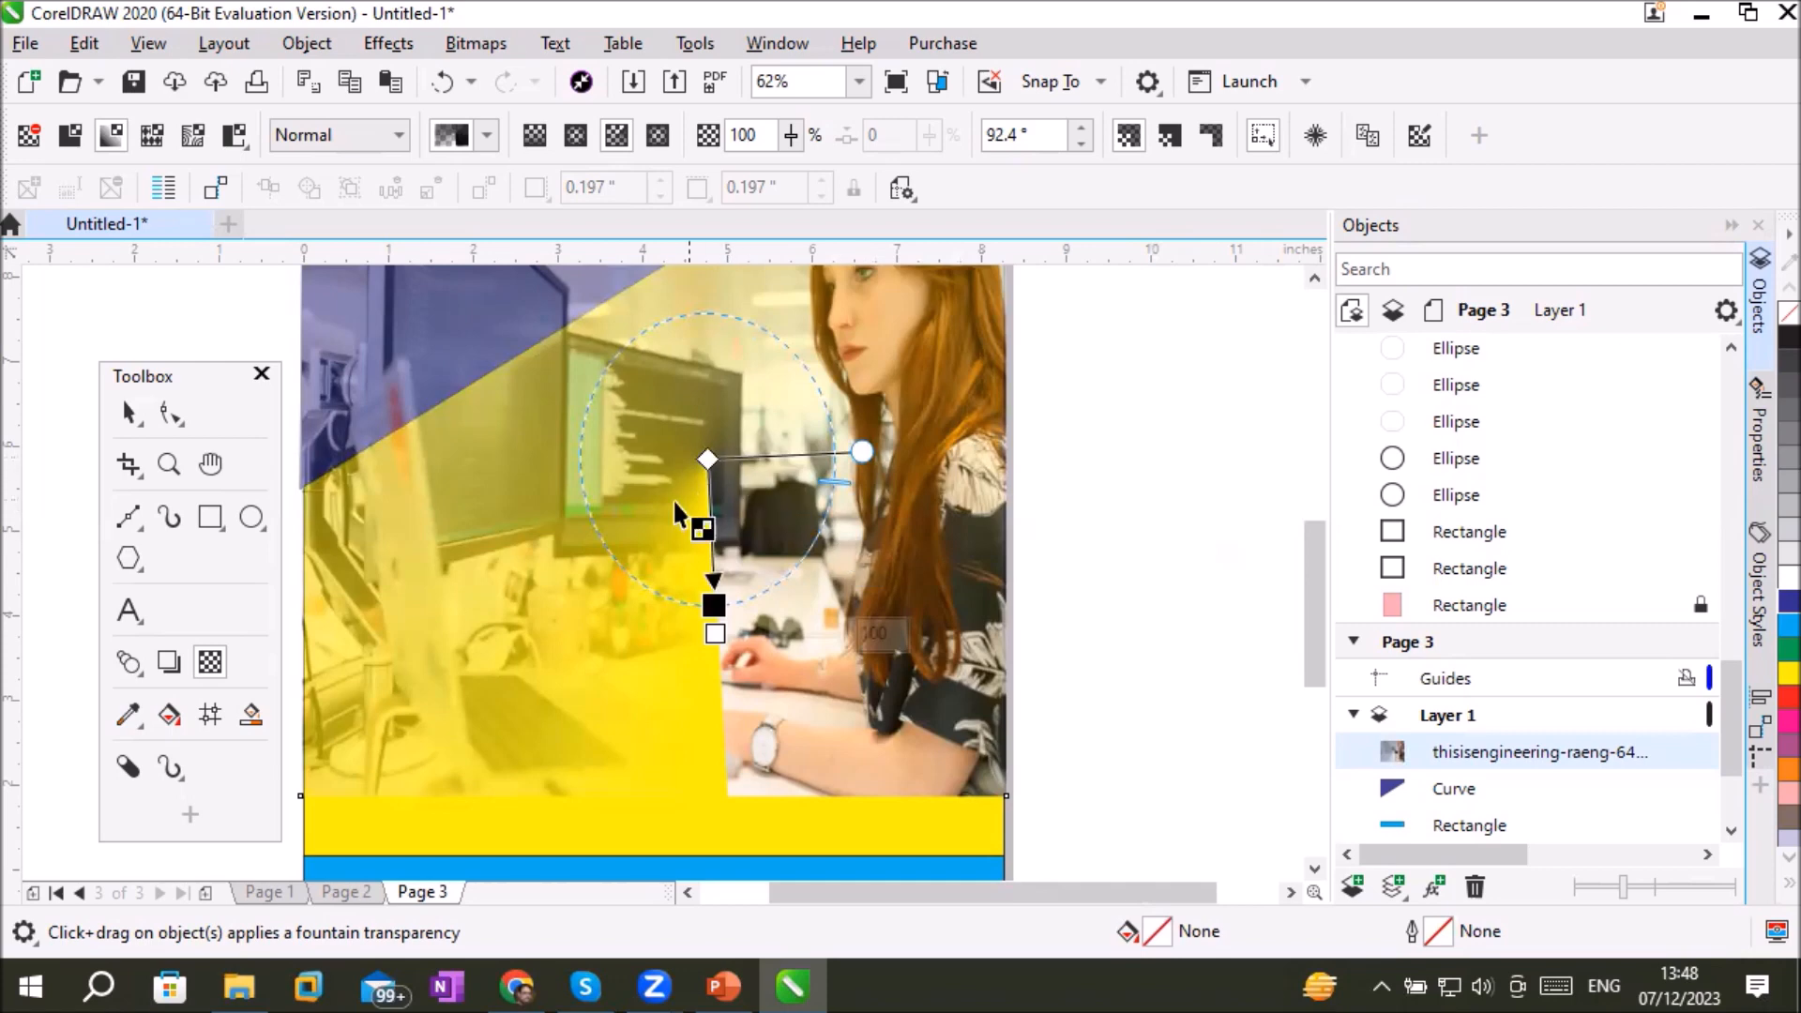
left_click_drag(714, 605, 1074, 455)
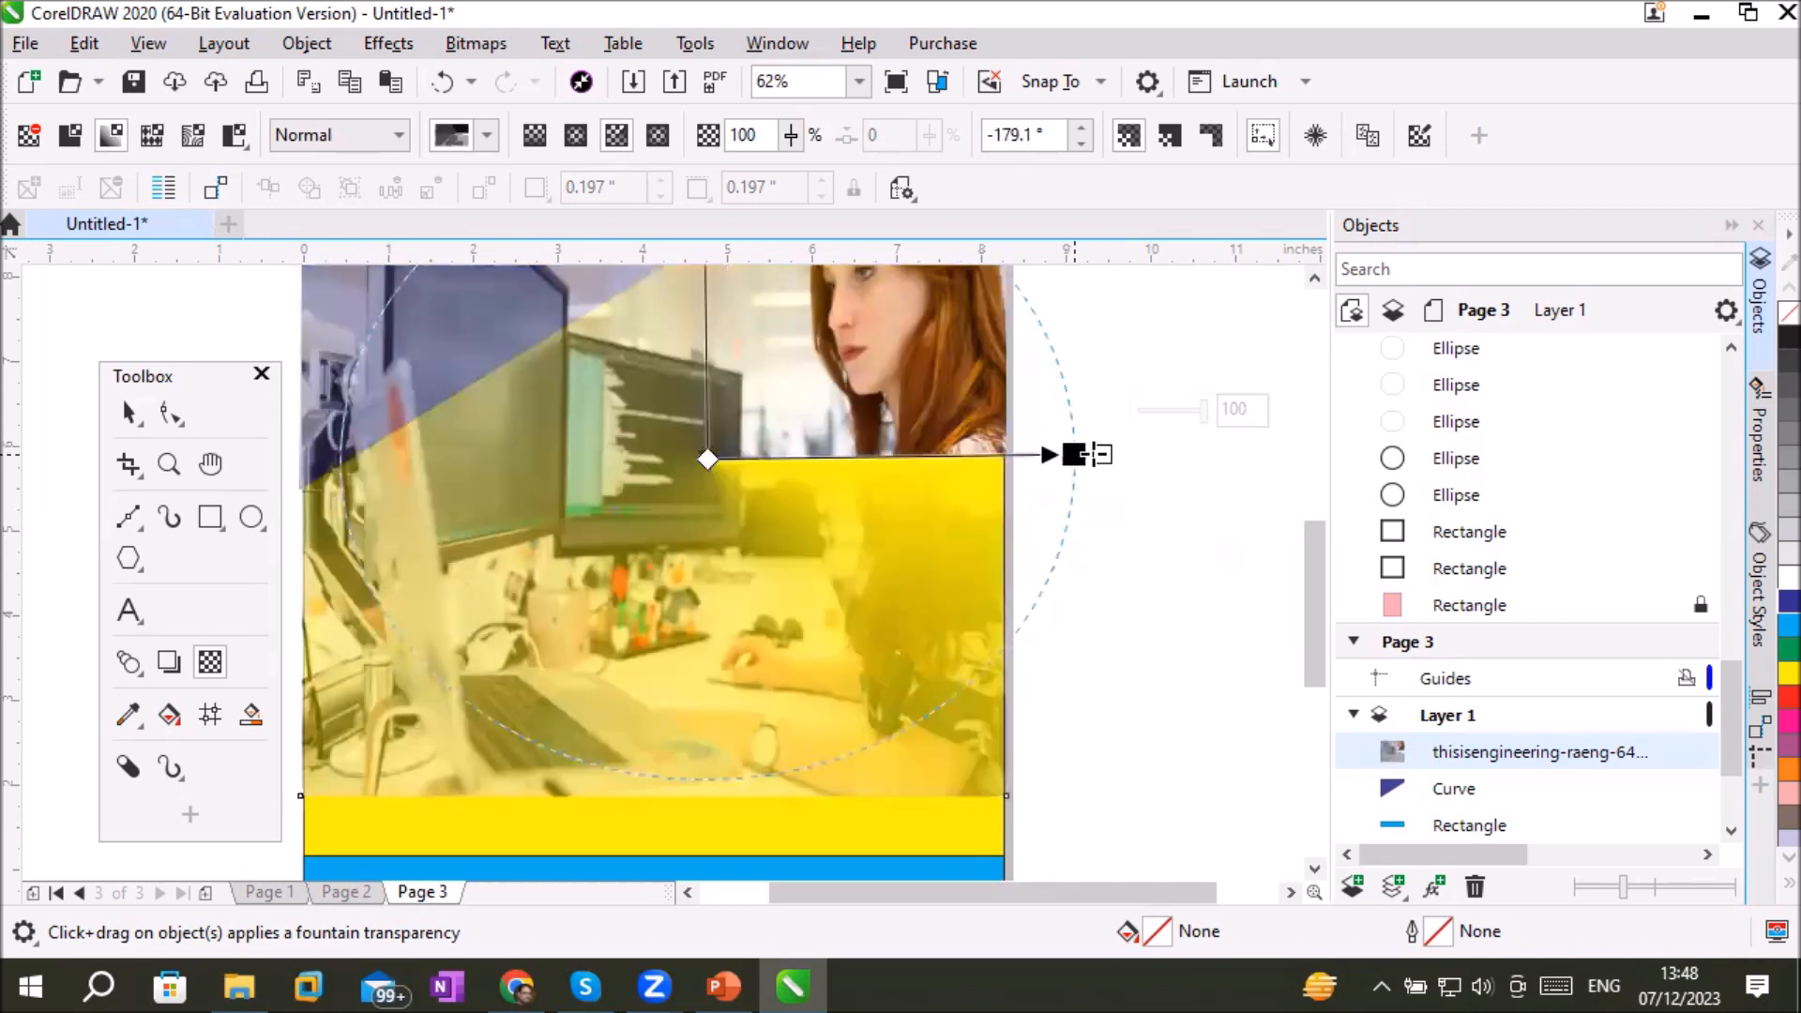
left_click_drag(1310, 537, 1319, 510)
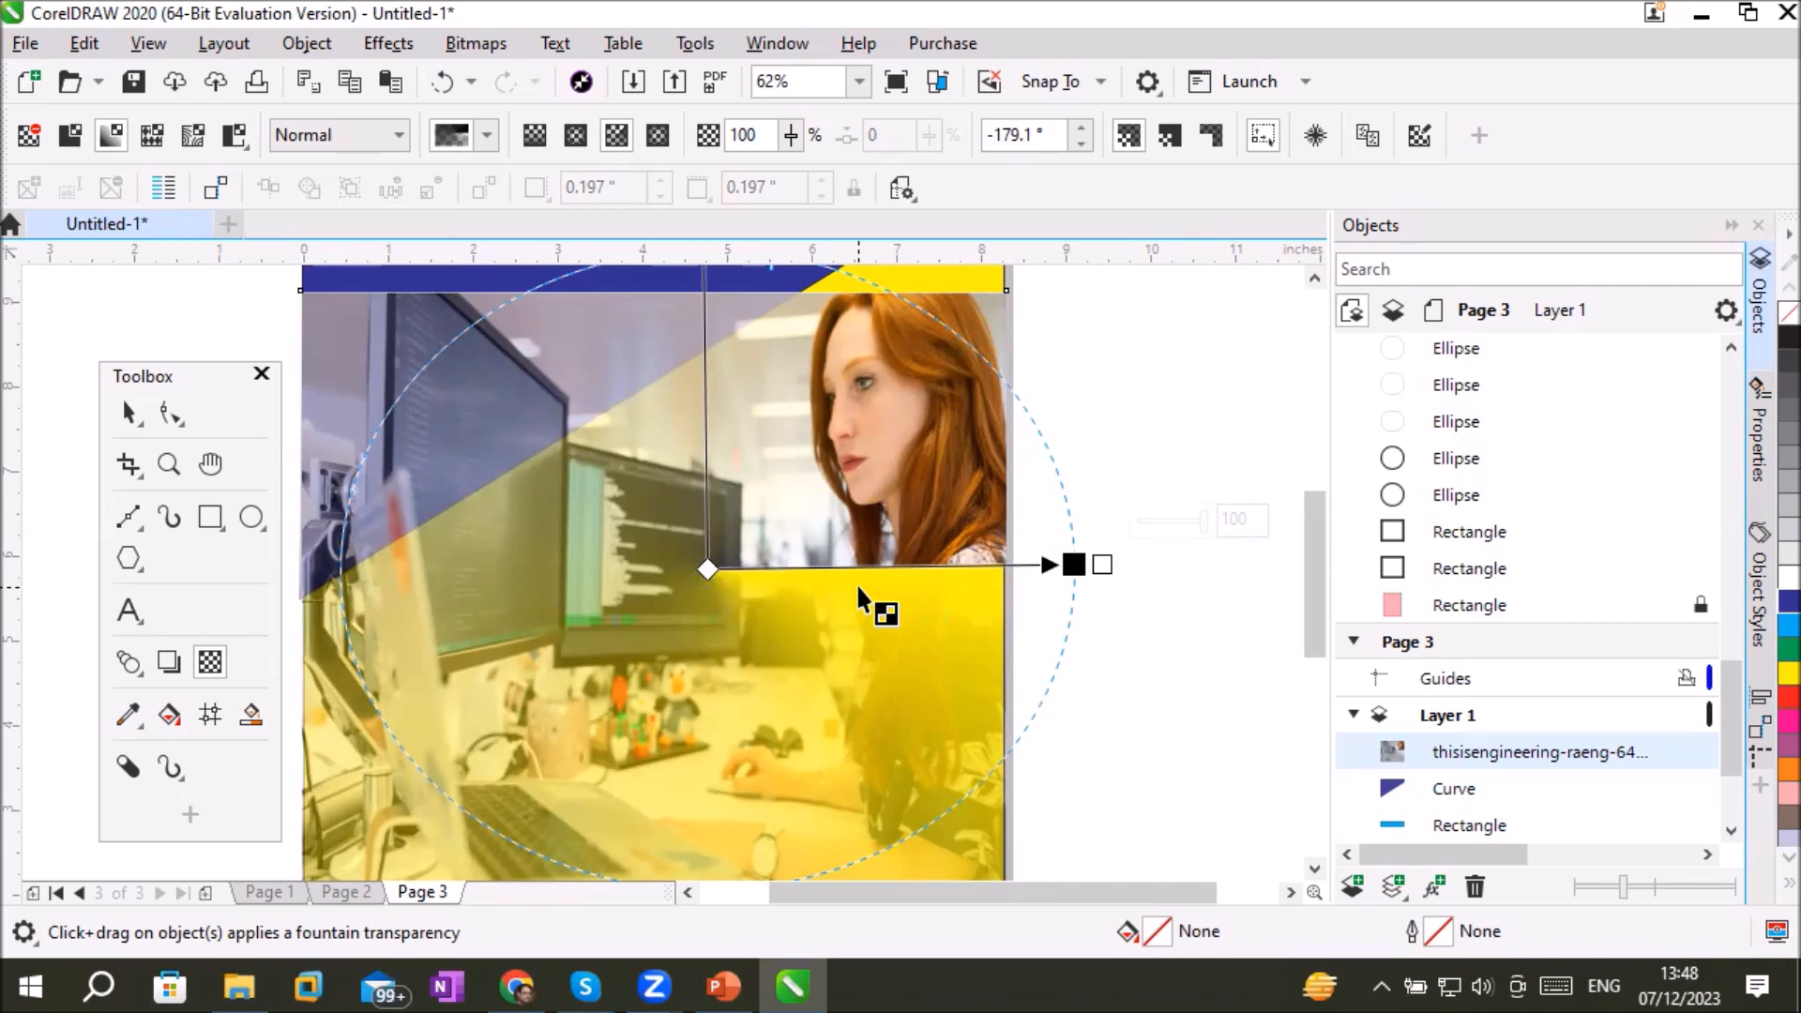
Step: Change the photo's fountain transparency to rectangular and shift it slightly up and to the right
left_click(656, 136)
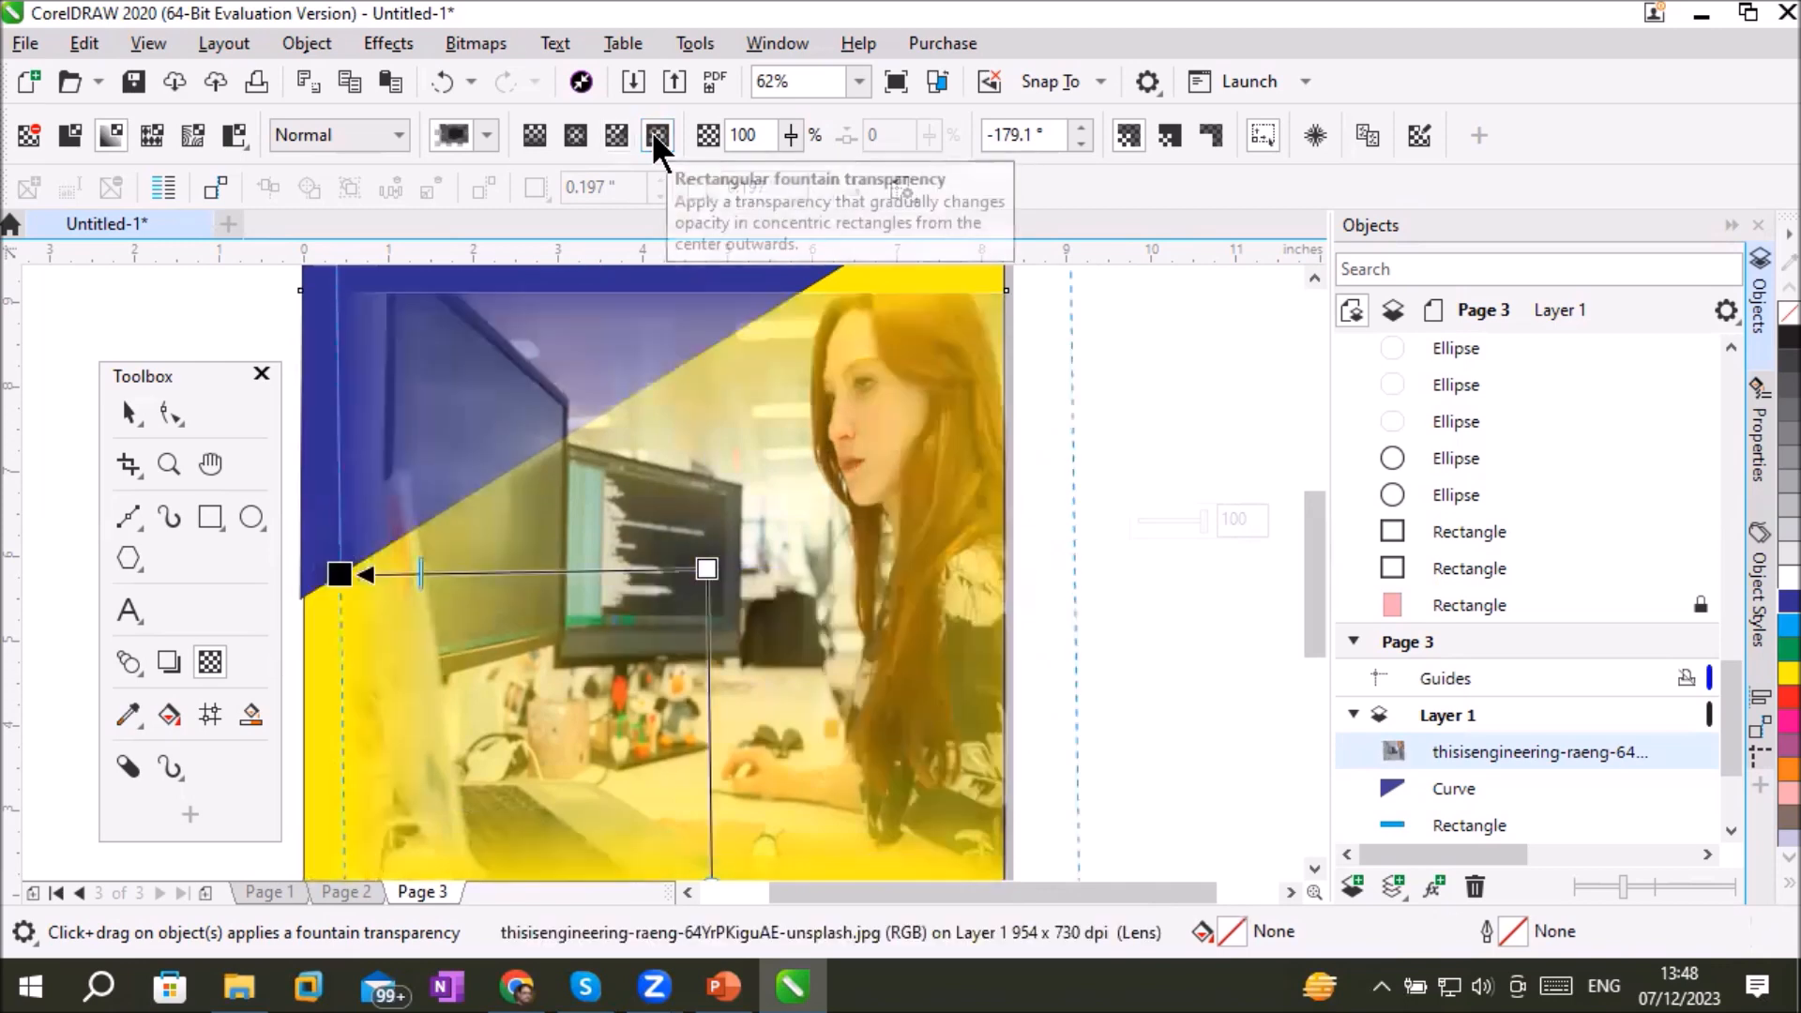
scroll(782, 608, "down", 2)
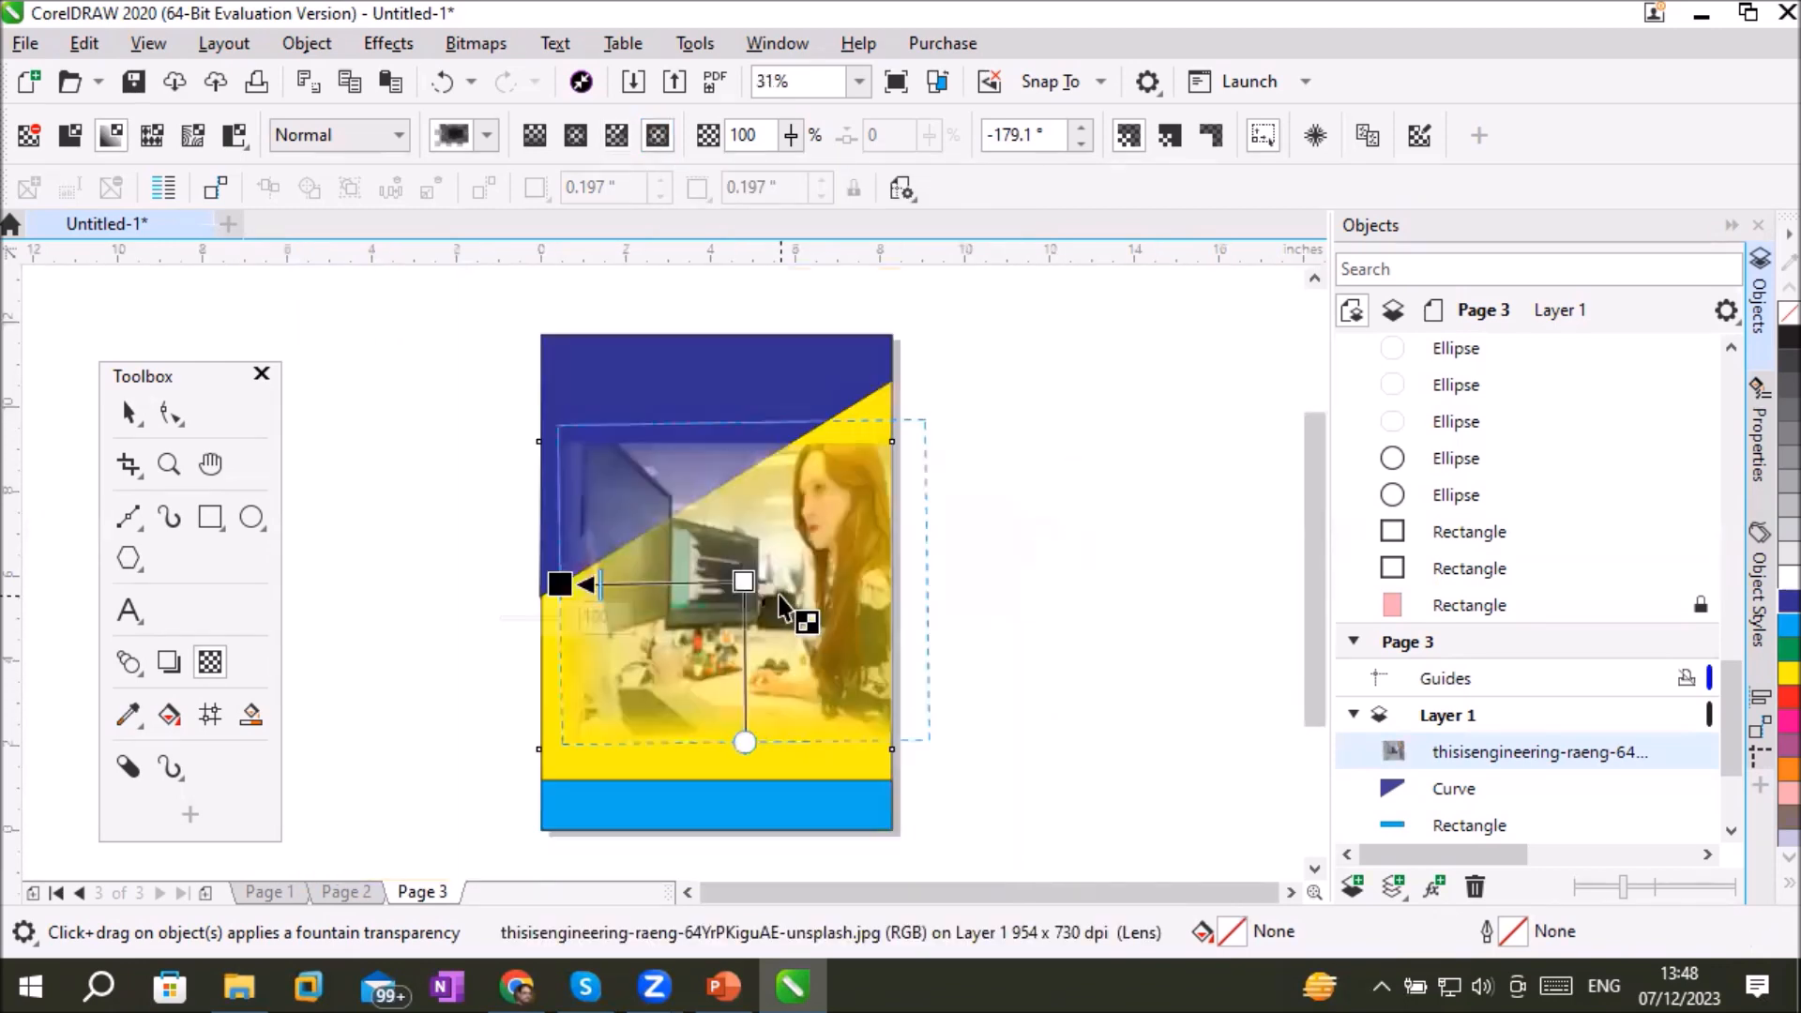
left_click_drag(653, 578, 677, 542)
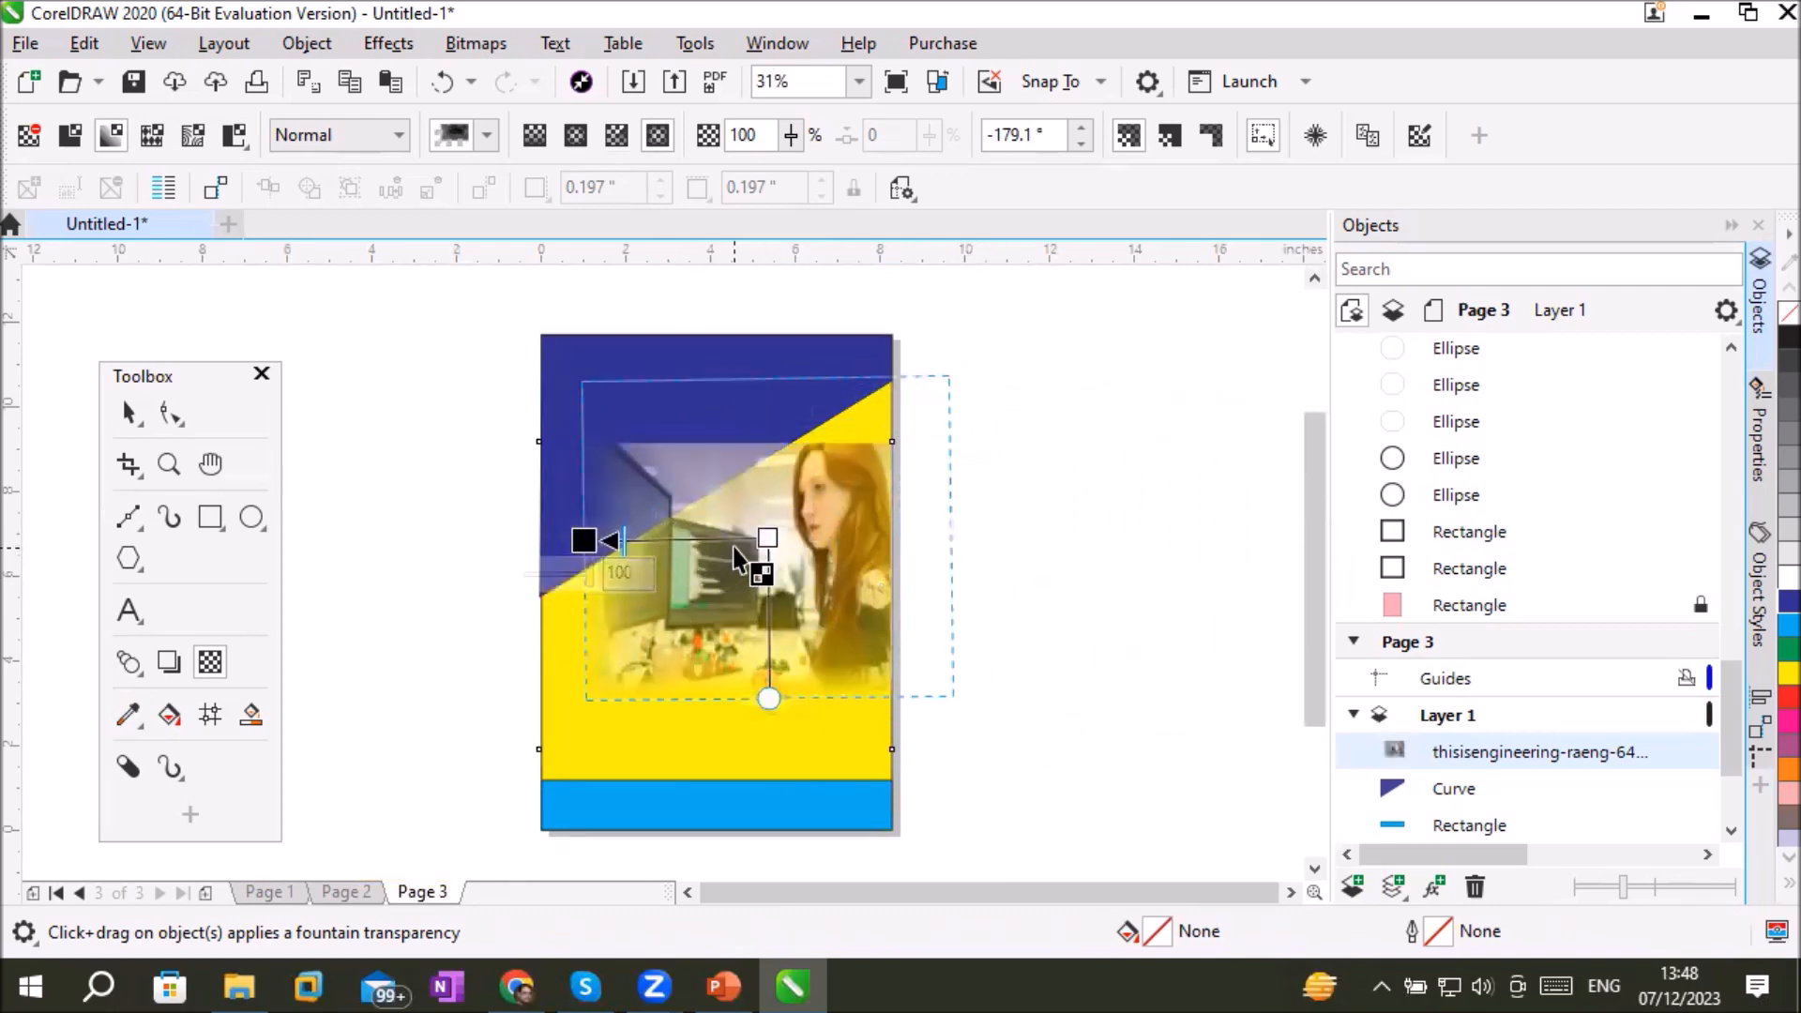
scroll(771, 541, "up", 2)
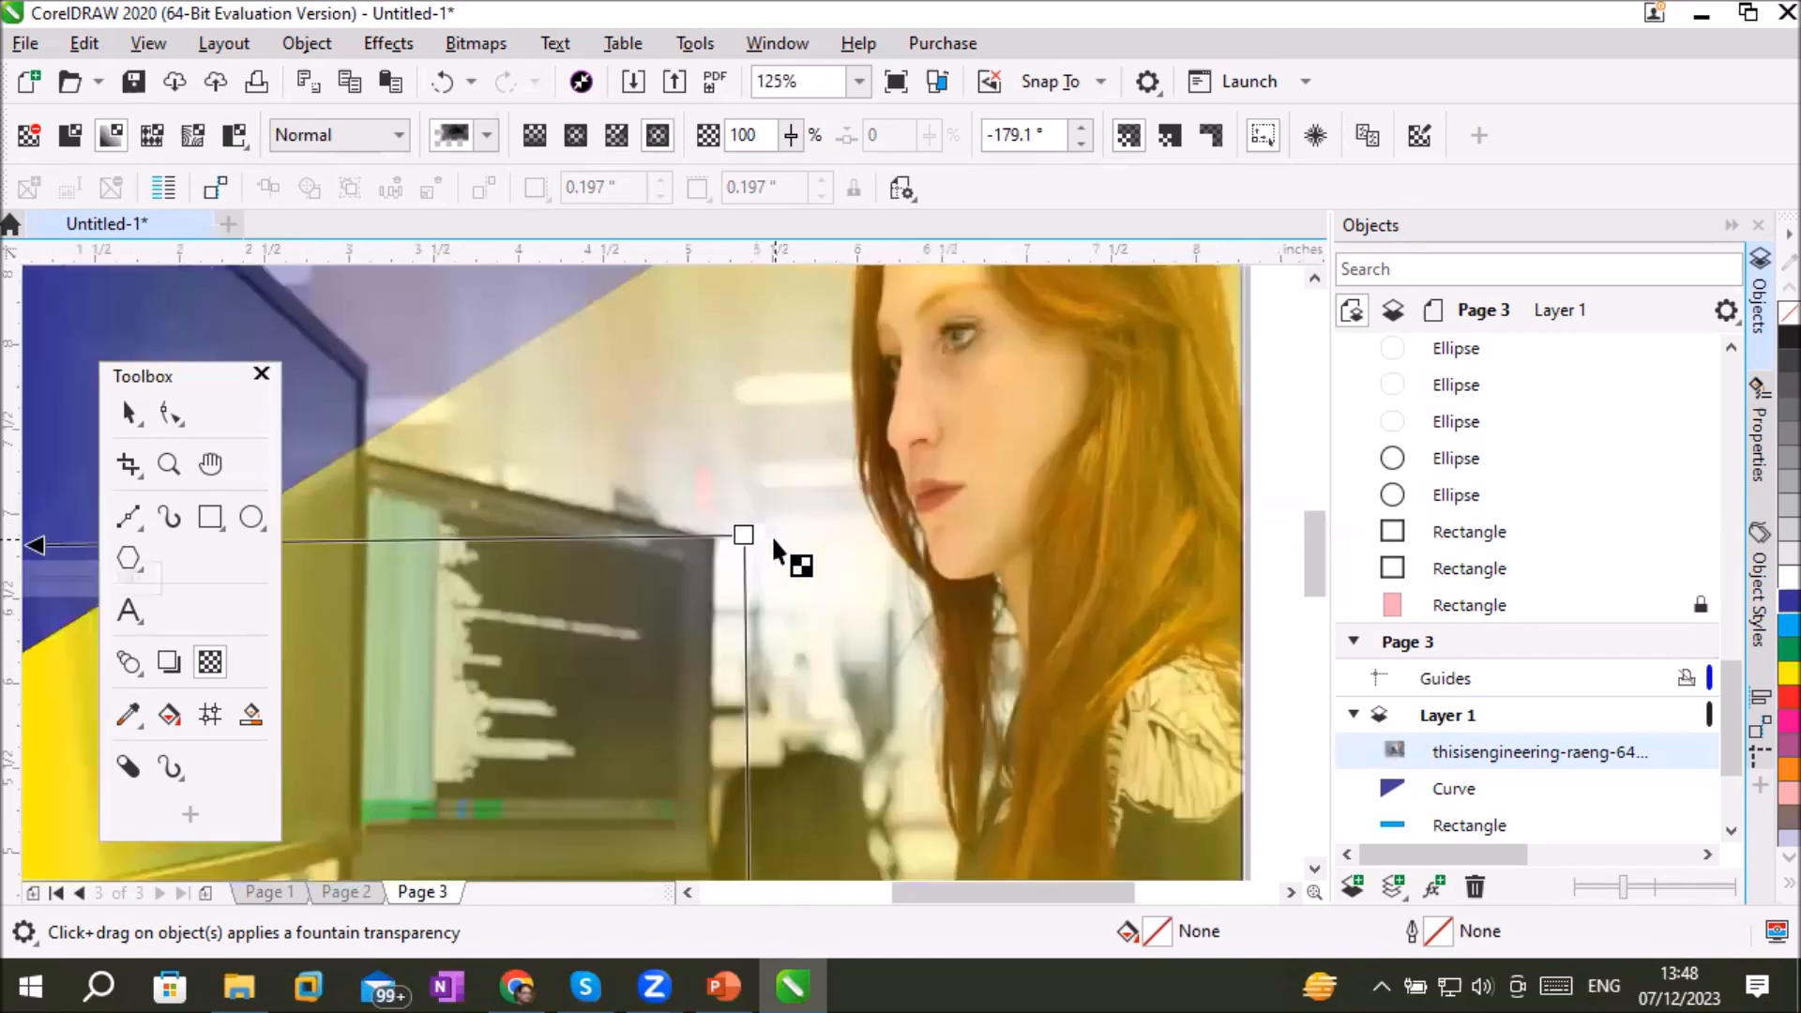
scroll(749, 544, "down", 1)
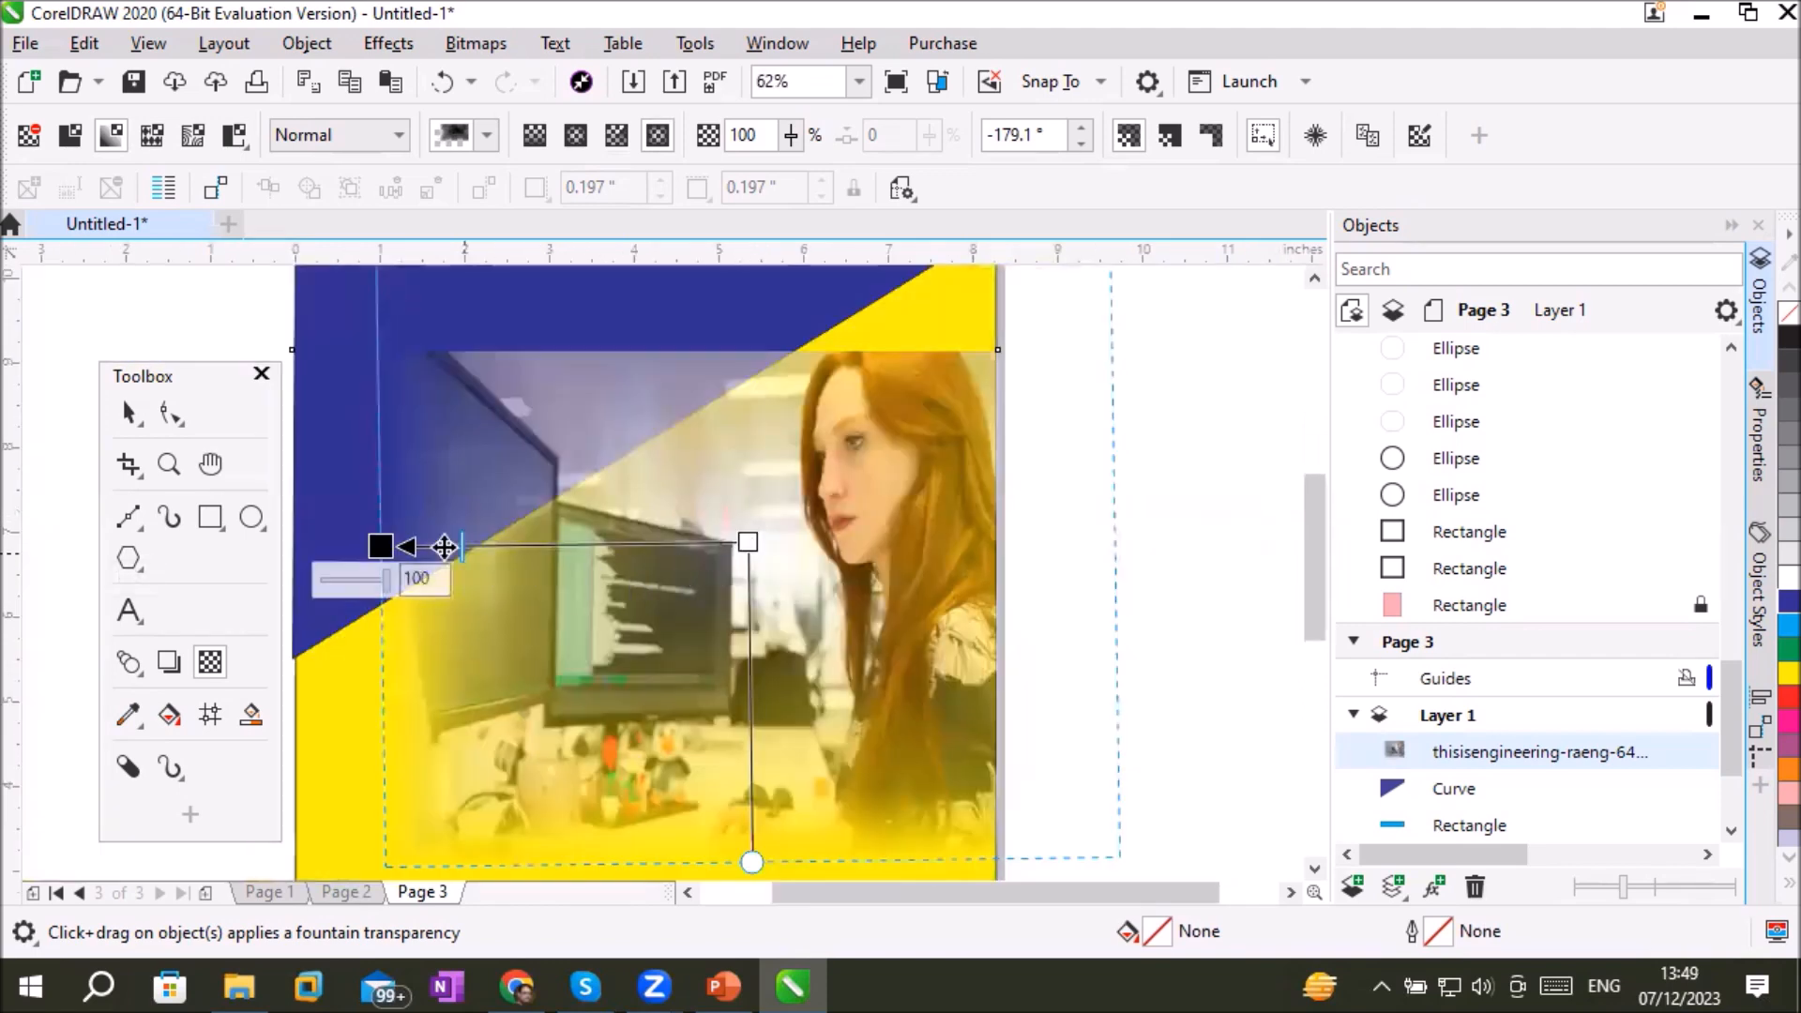
Step: Shrink the rectangular transparency, tilt it to about -144.4°, and move its centre onto the woman's face
left_click_drag(382, 544, 680, 542)
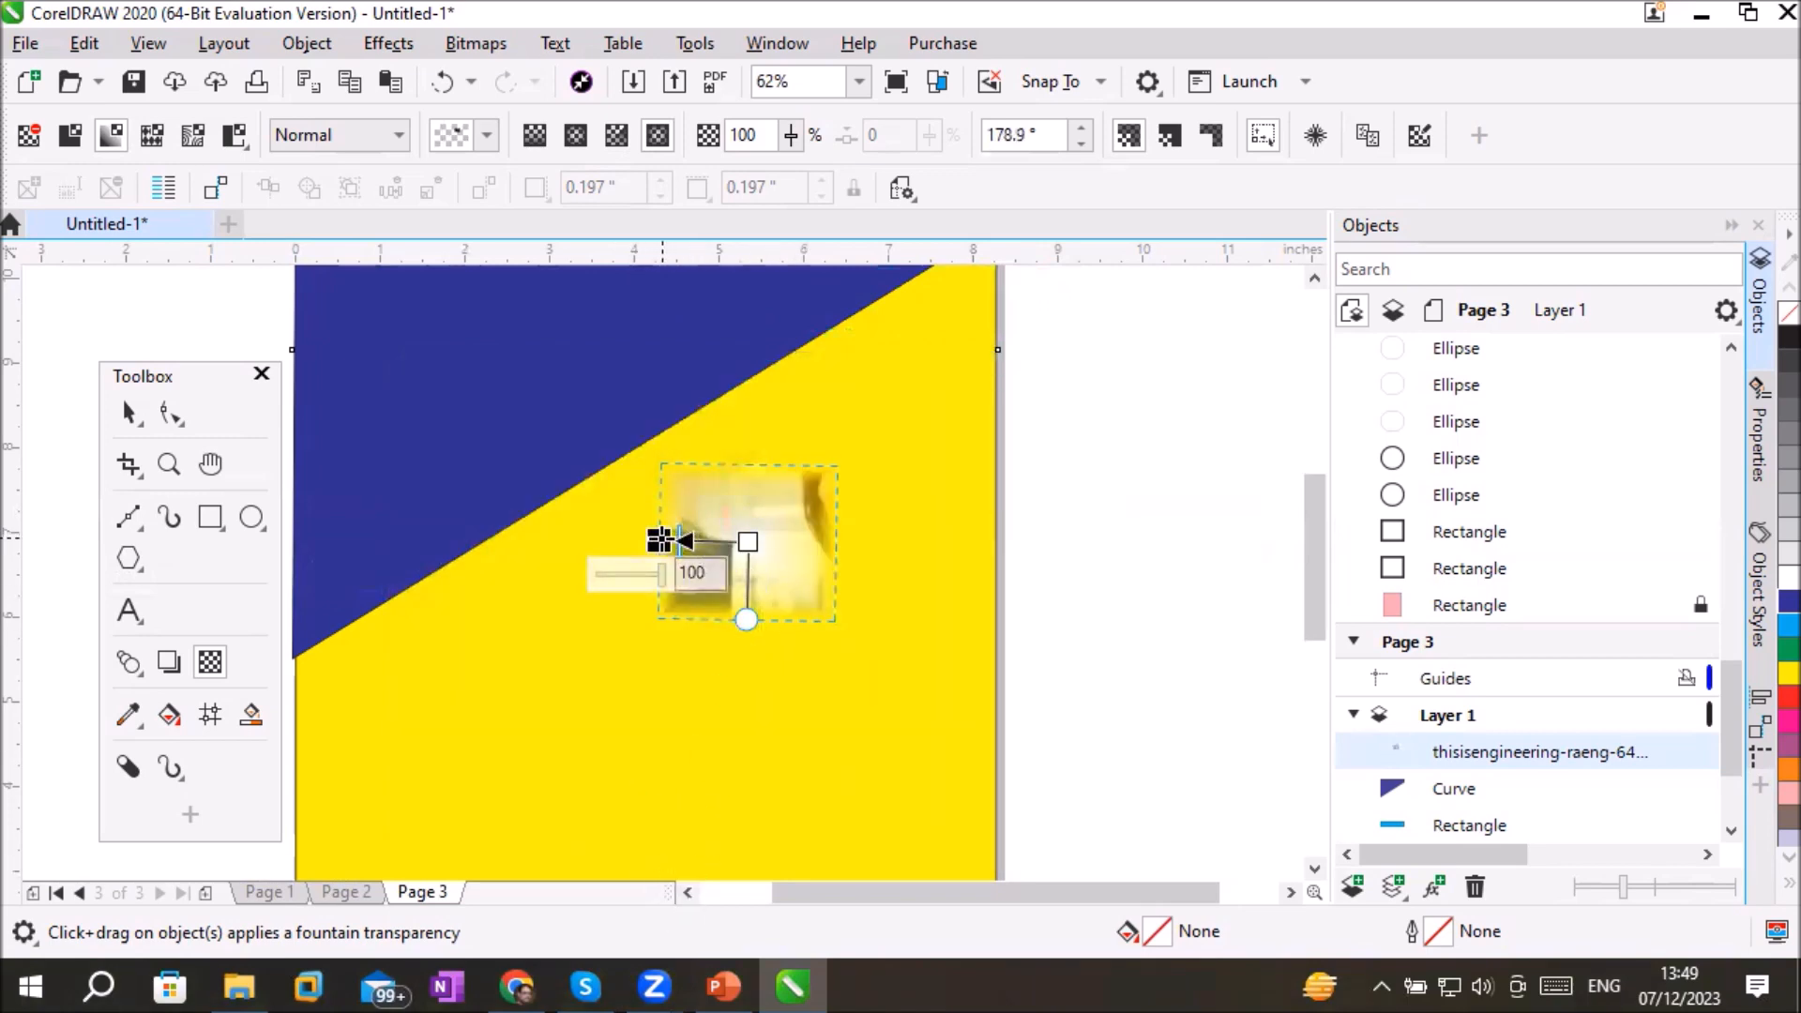
left_click_drag(660, 541, 561, 658)
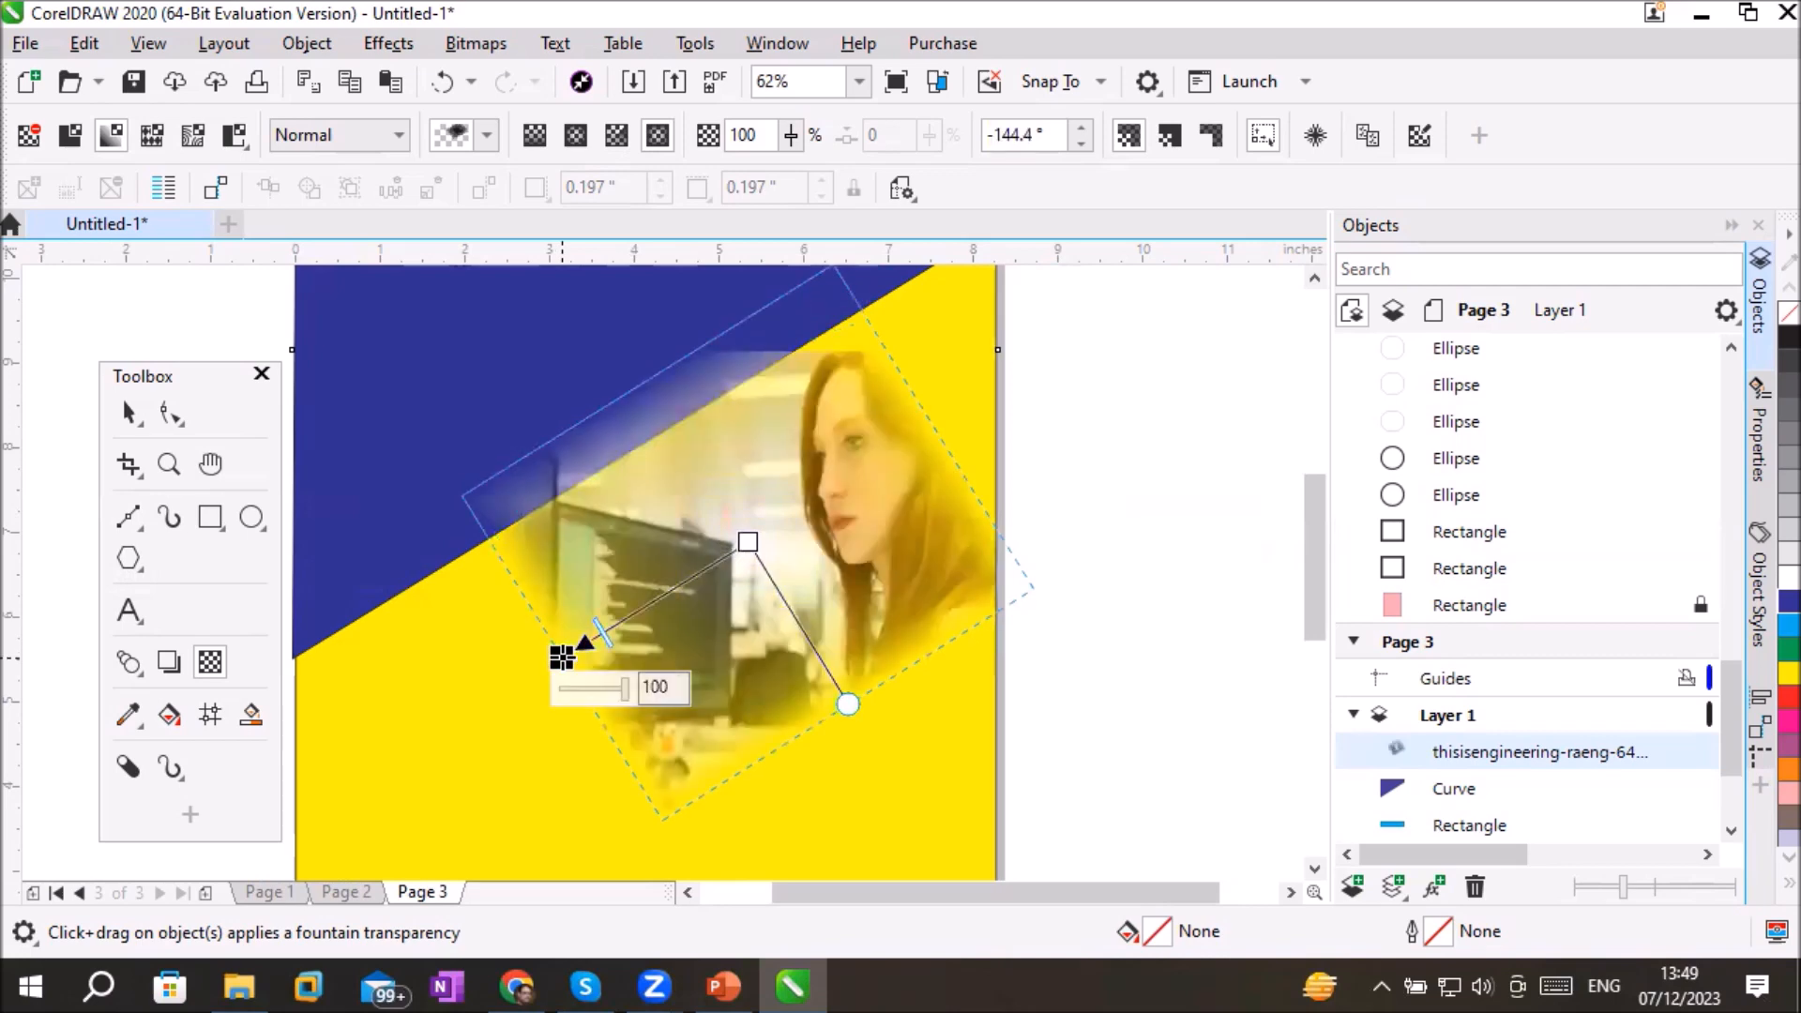
left_click_drag(663, 595, 791, 507)
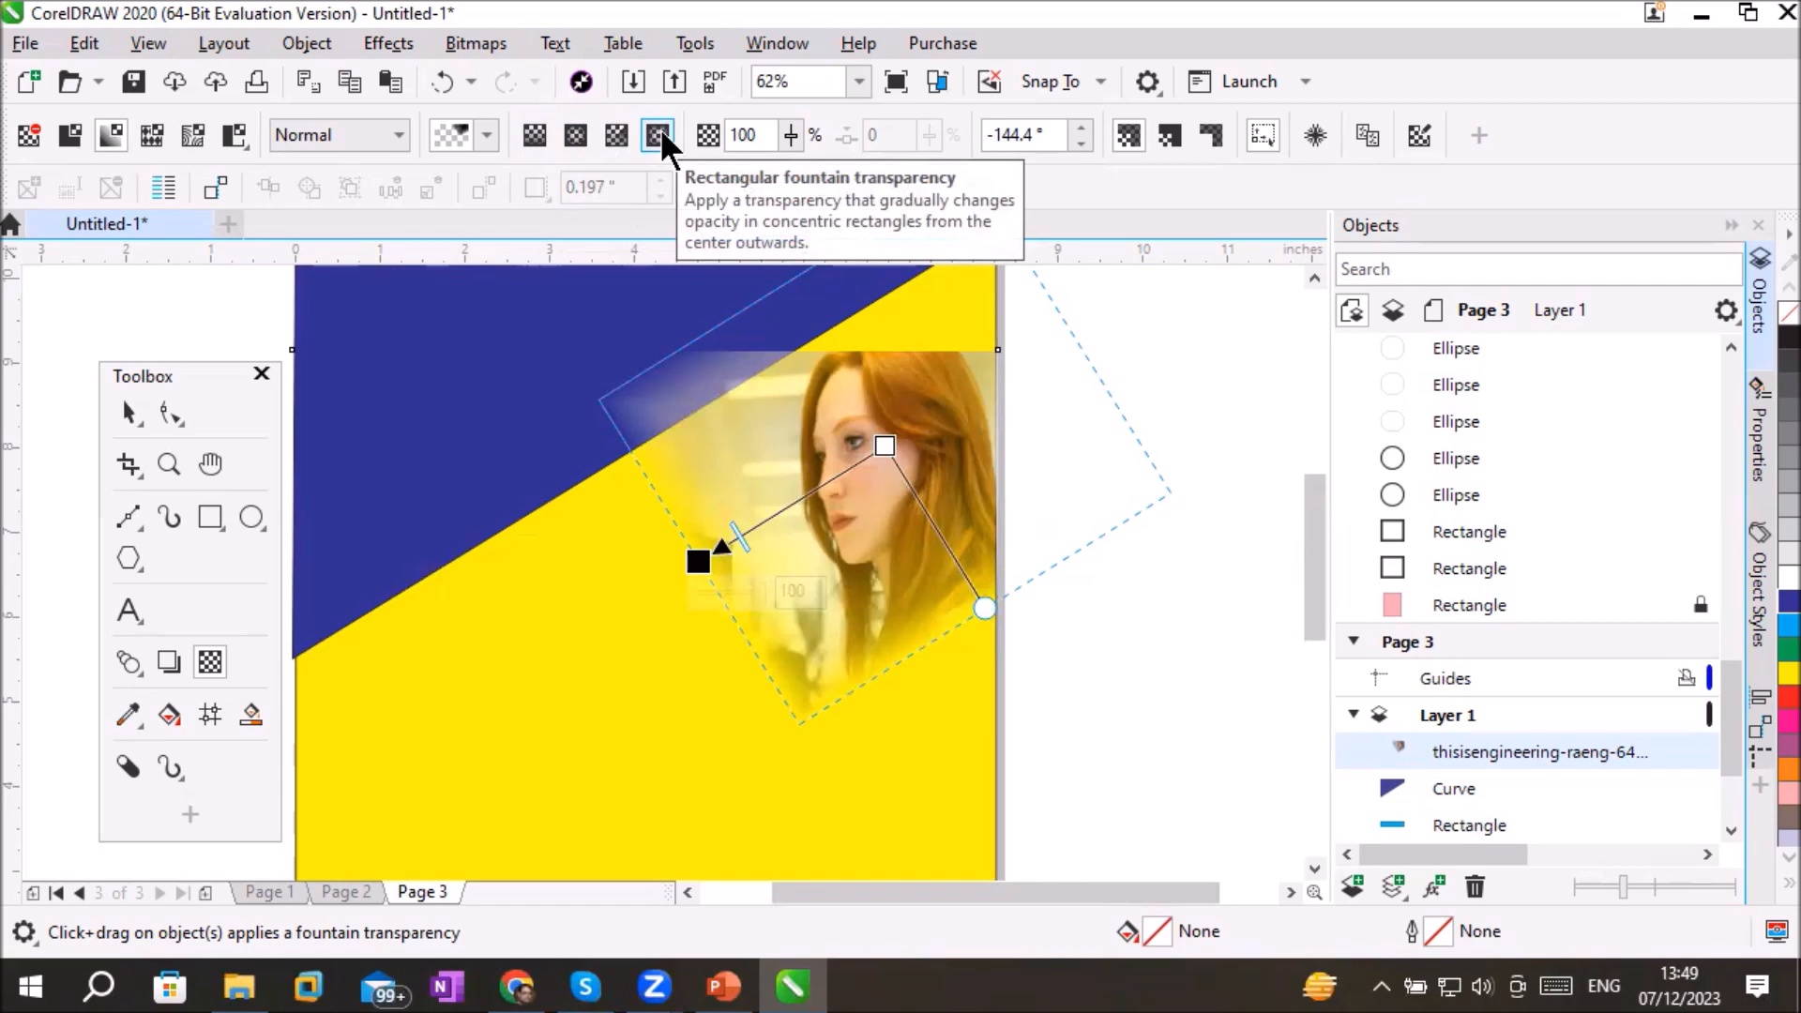
Step: Reshape the rectangular transparency around the woman's face, move its midpoint closer to the centre, and rotate it to about -134.9°
left_click_drag(700, 561, 738, 547)
left_click_drag(961, 582, 958, 626)
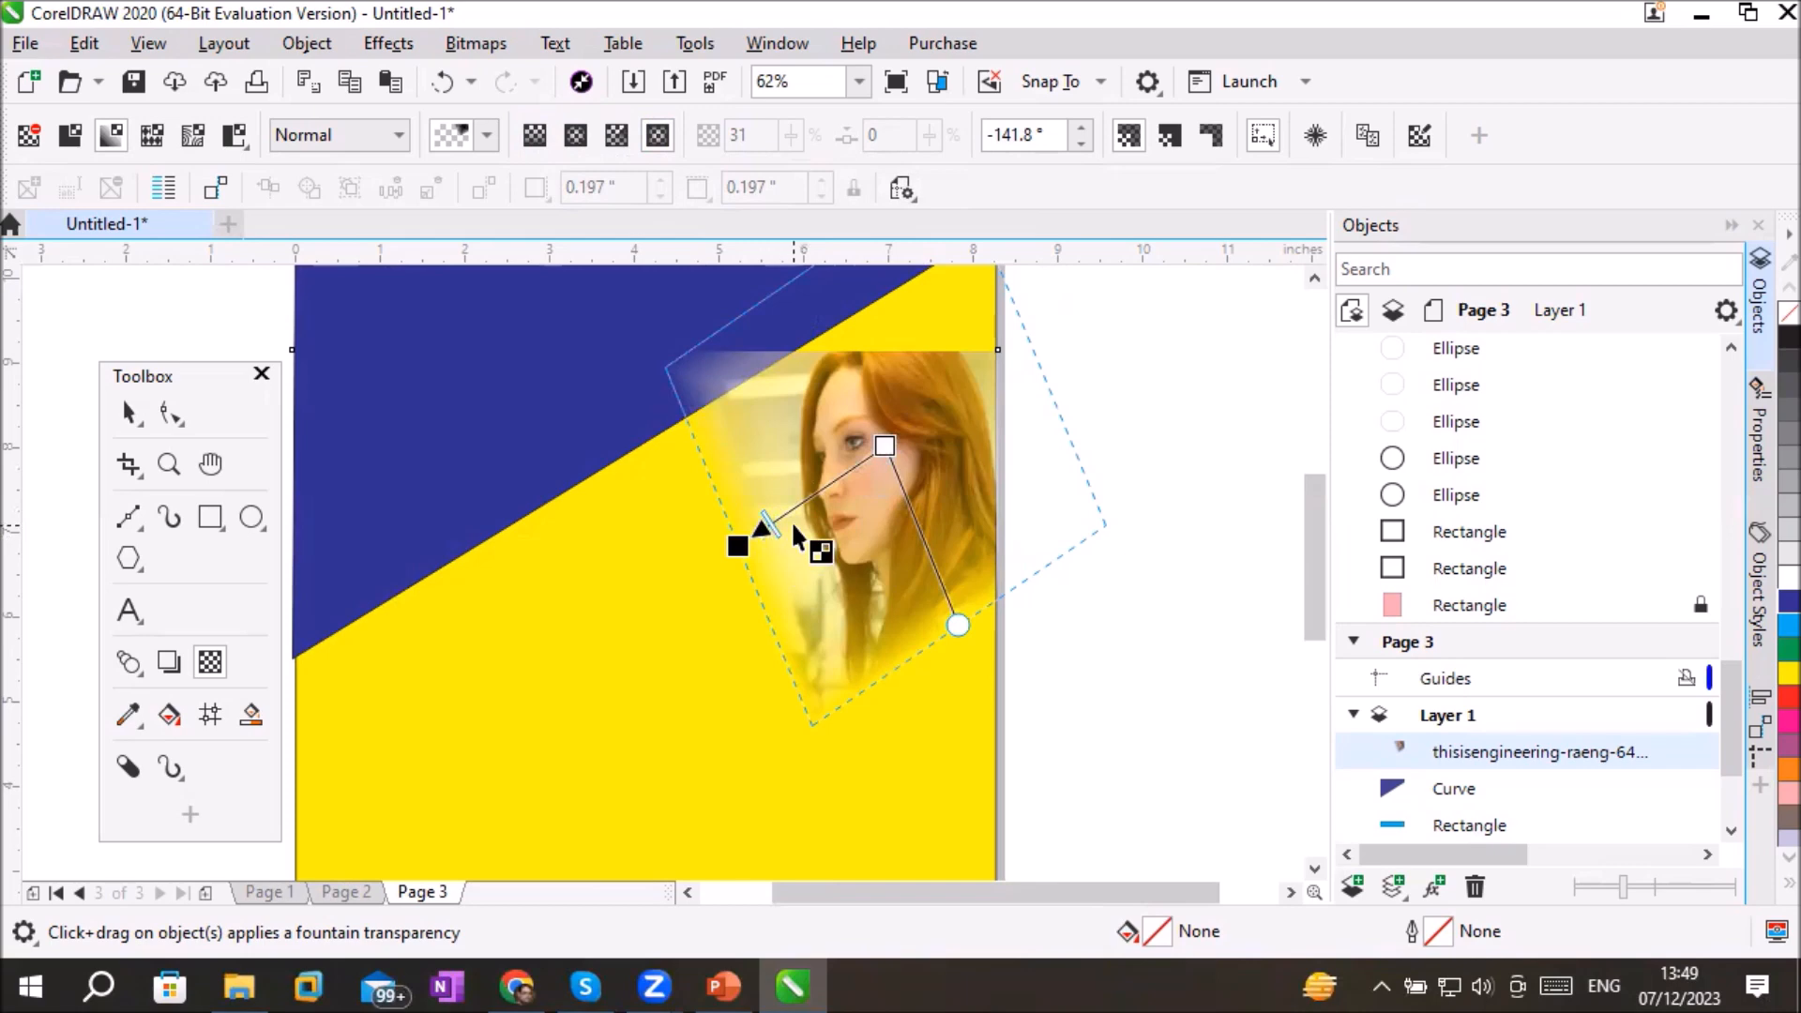
left_click_drag(816, 490, 837, 478)
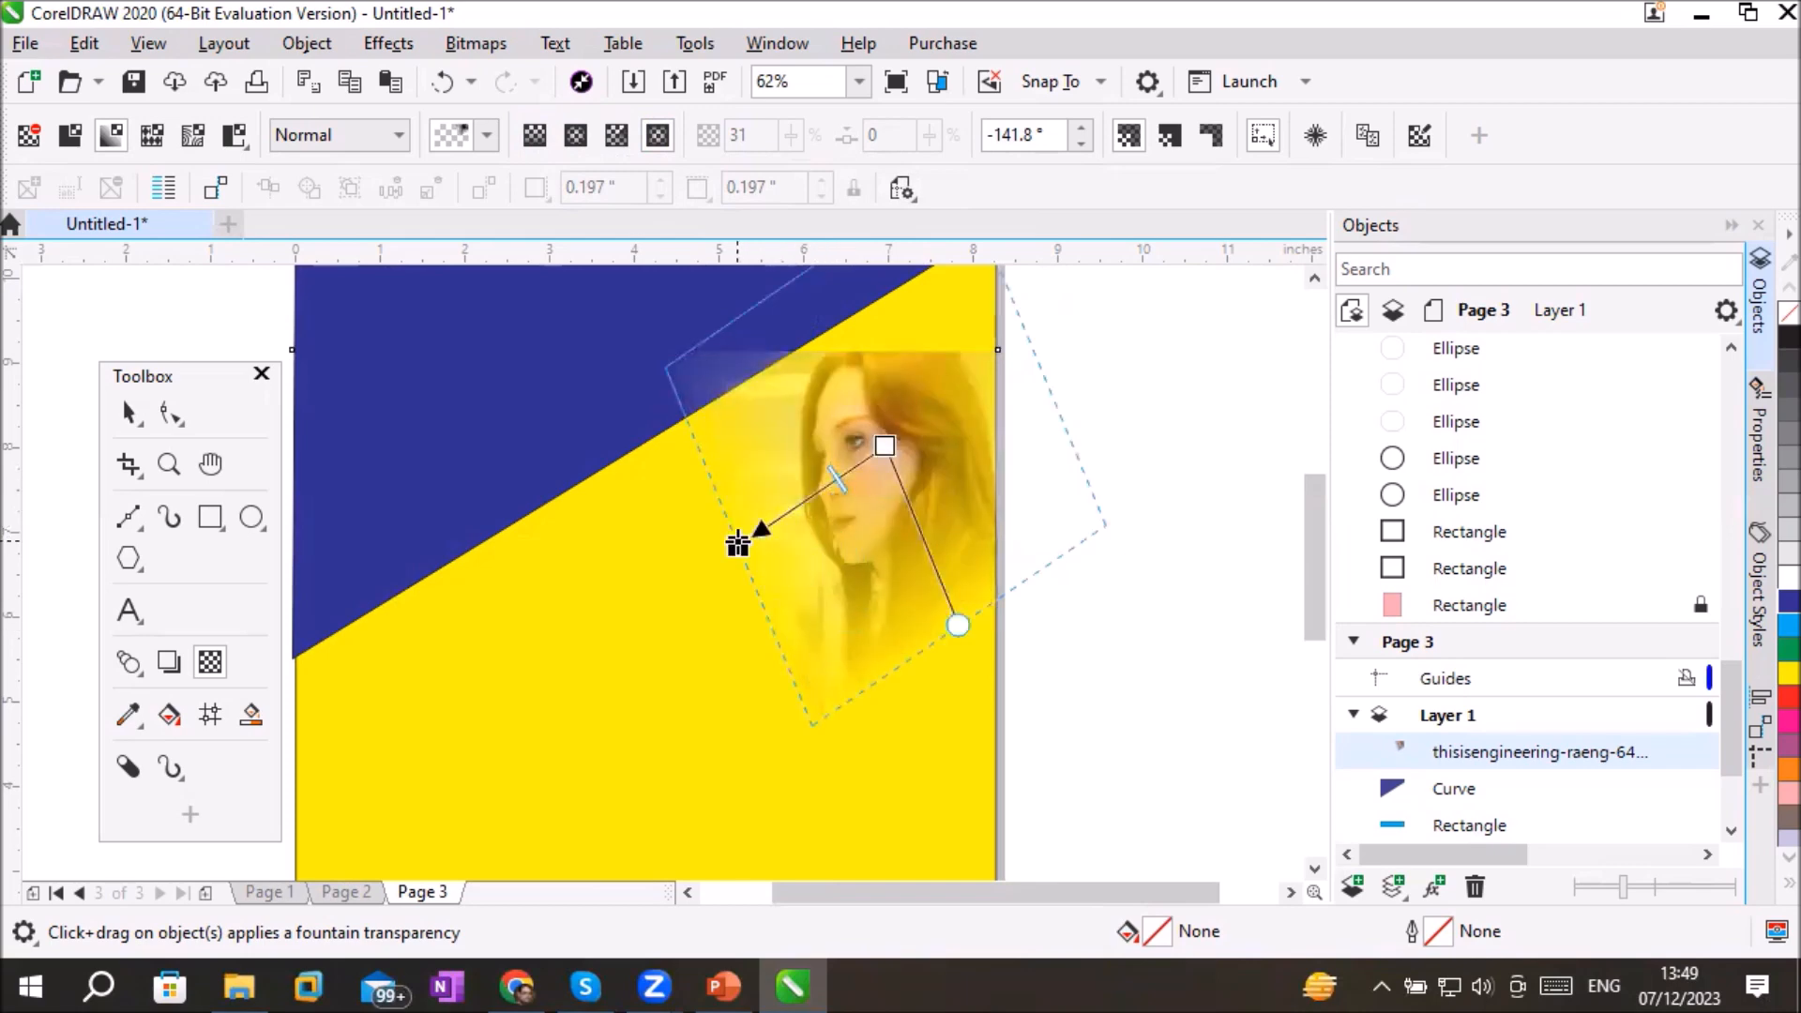
left_click_drag(736, 544, 777, 542)
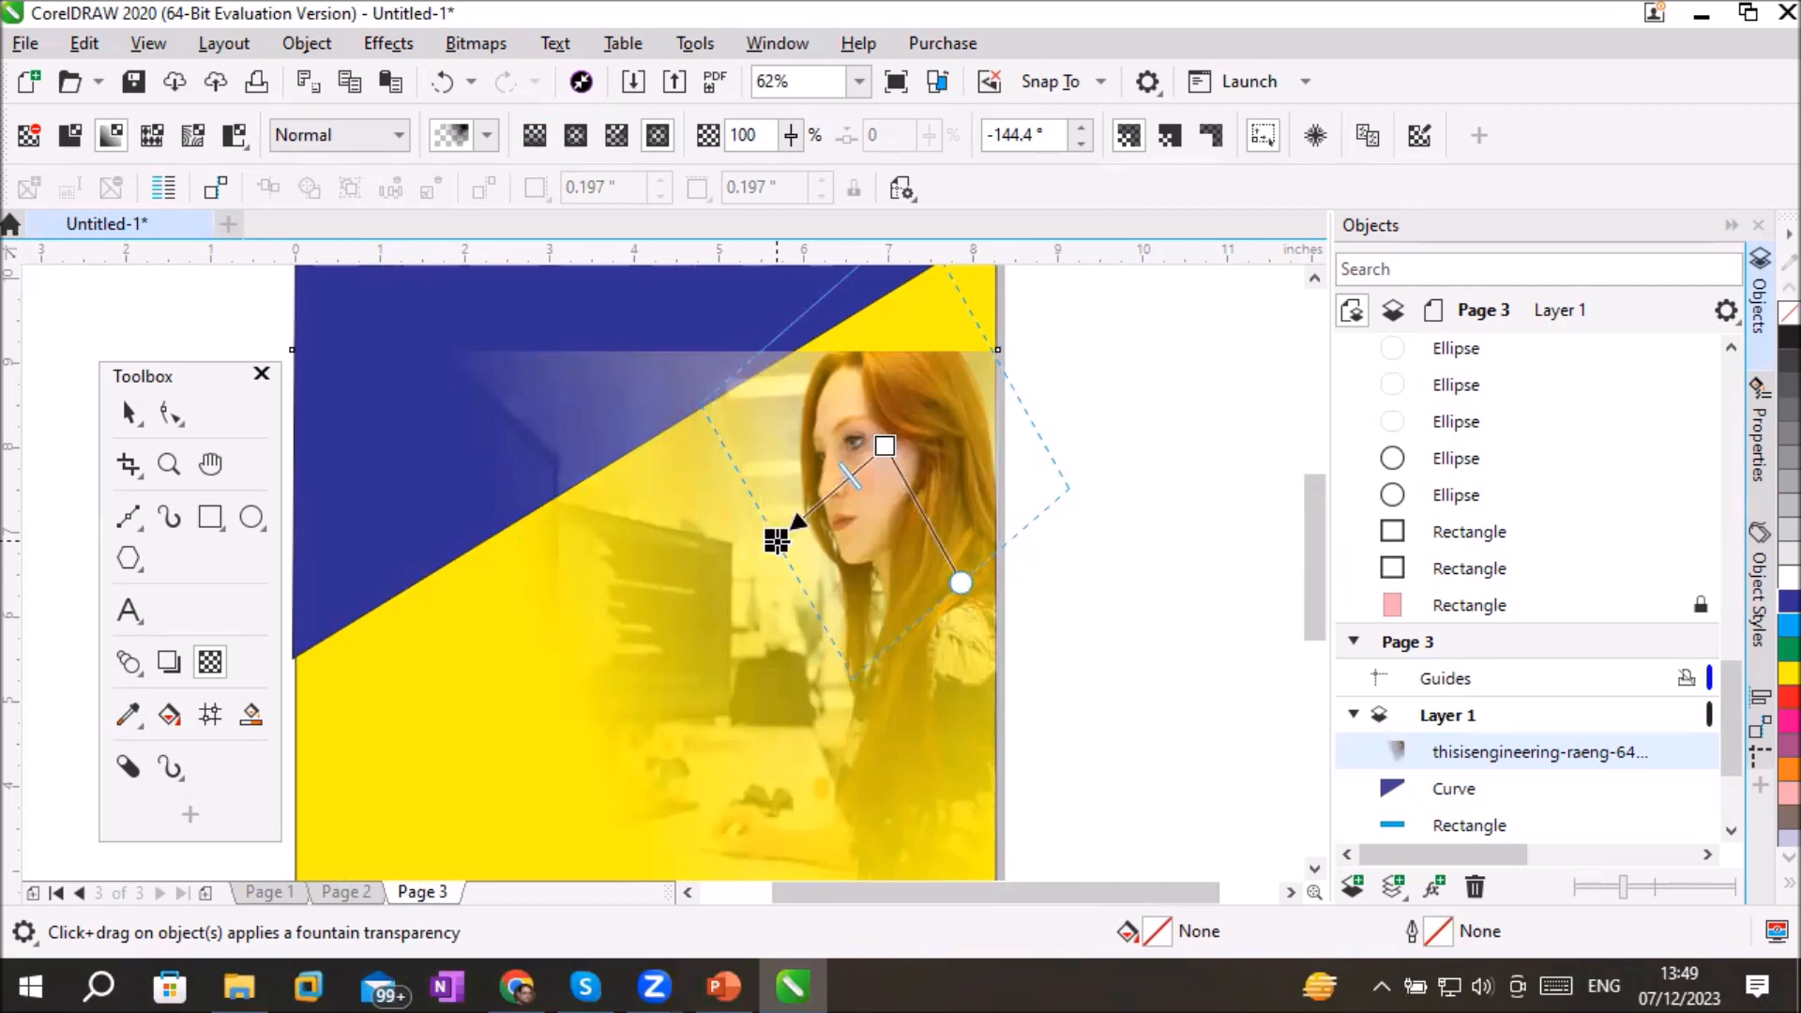
left_click(777, 541)
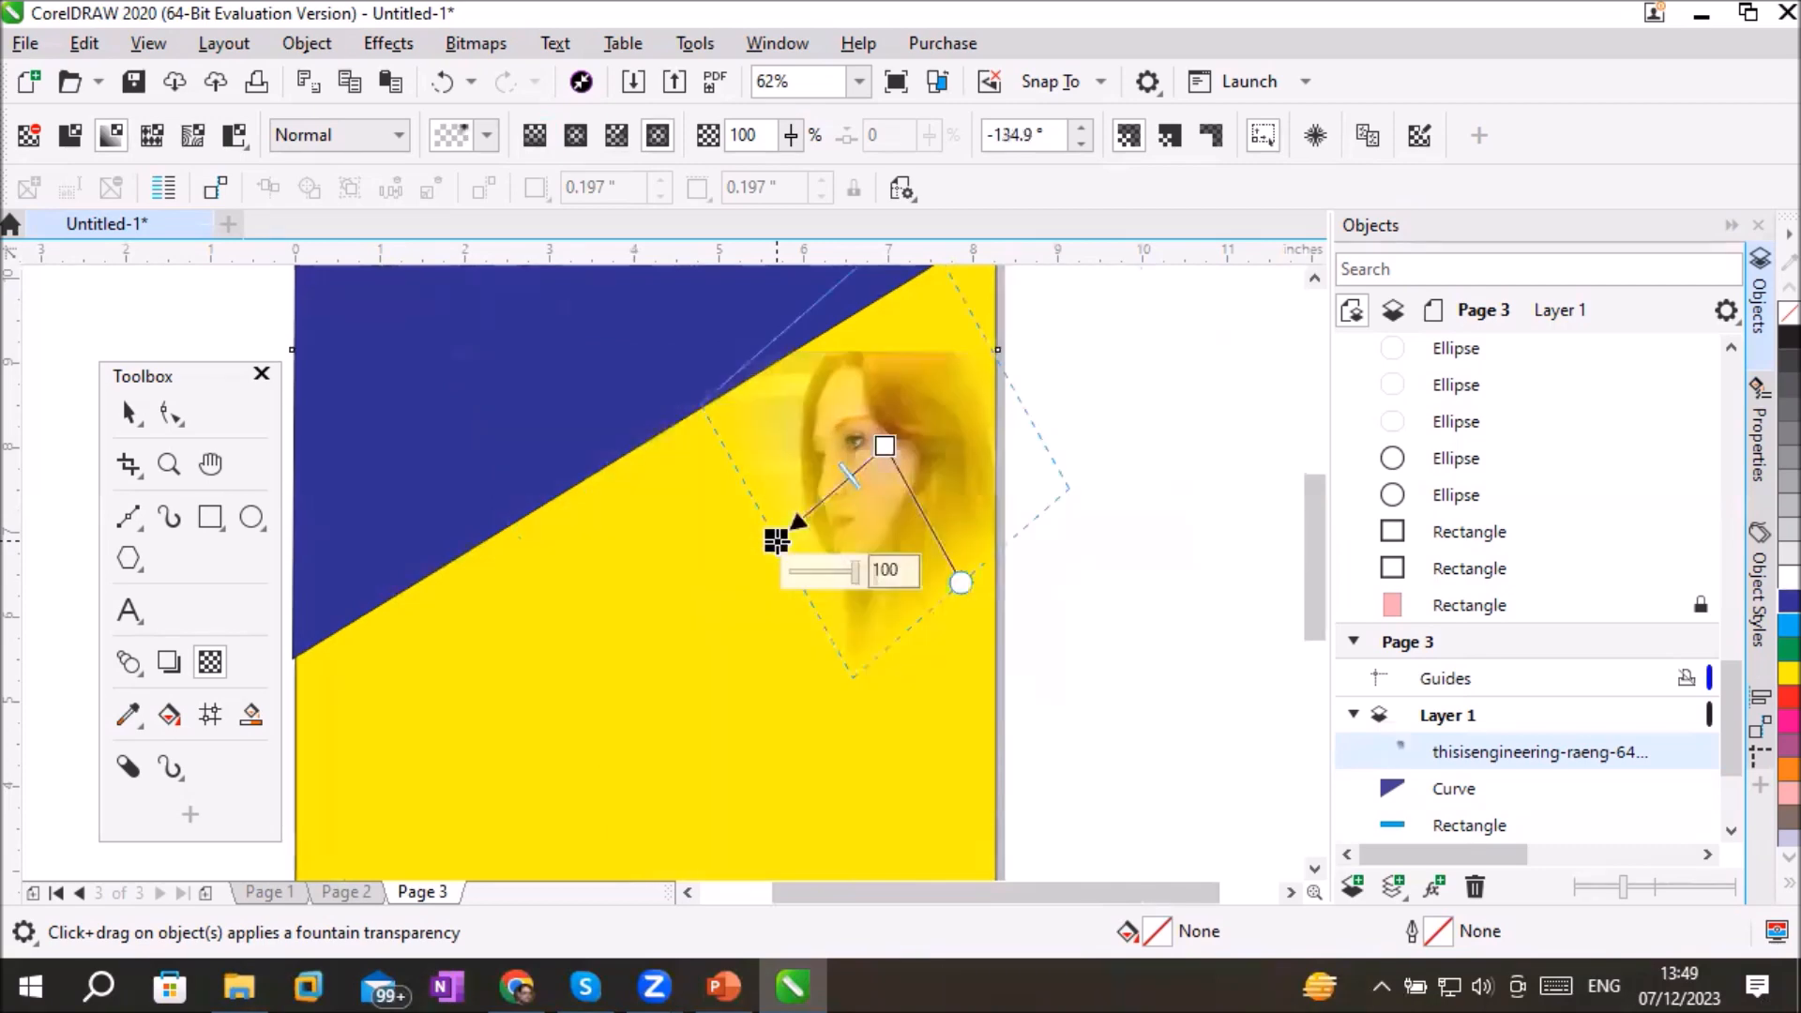
Step: Clear the rectangular fountain transparency so the photo has no transparency
left_click(28, 137)
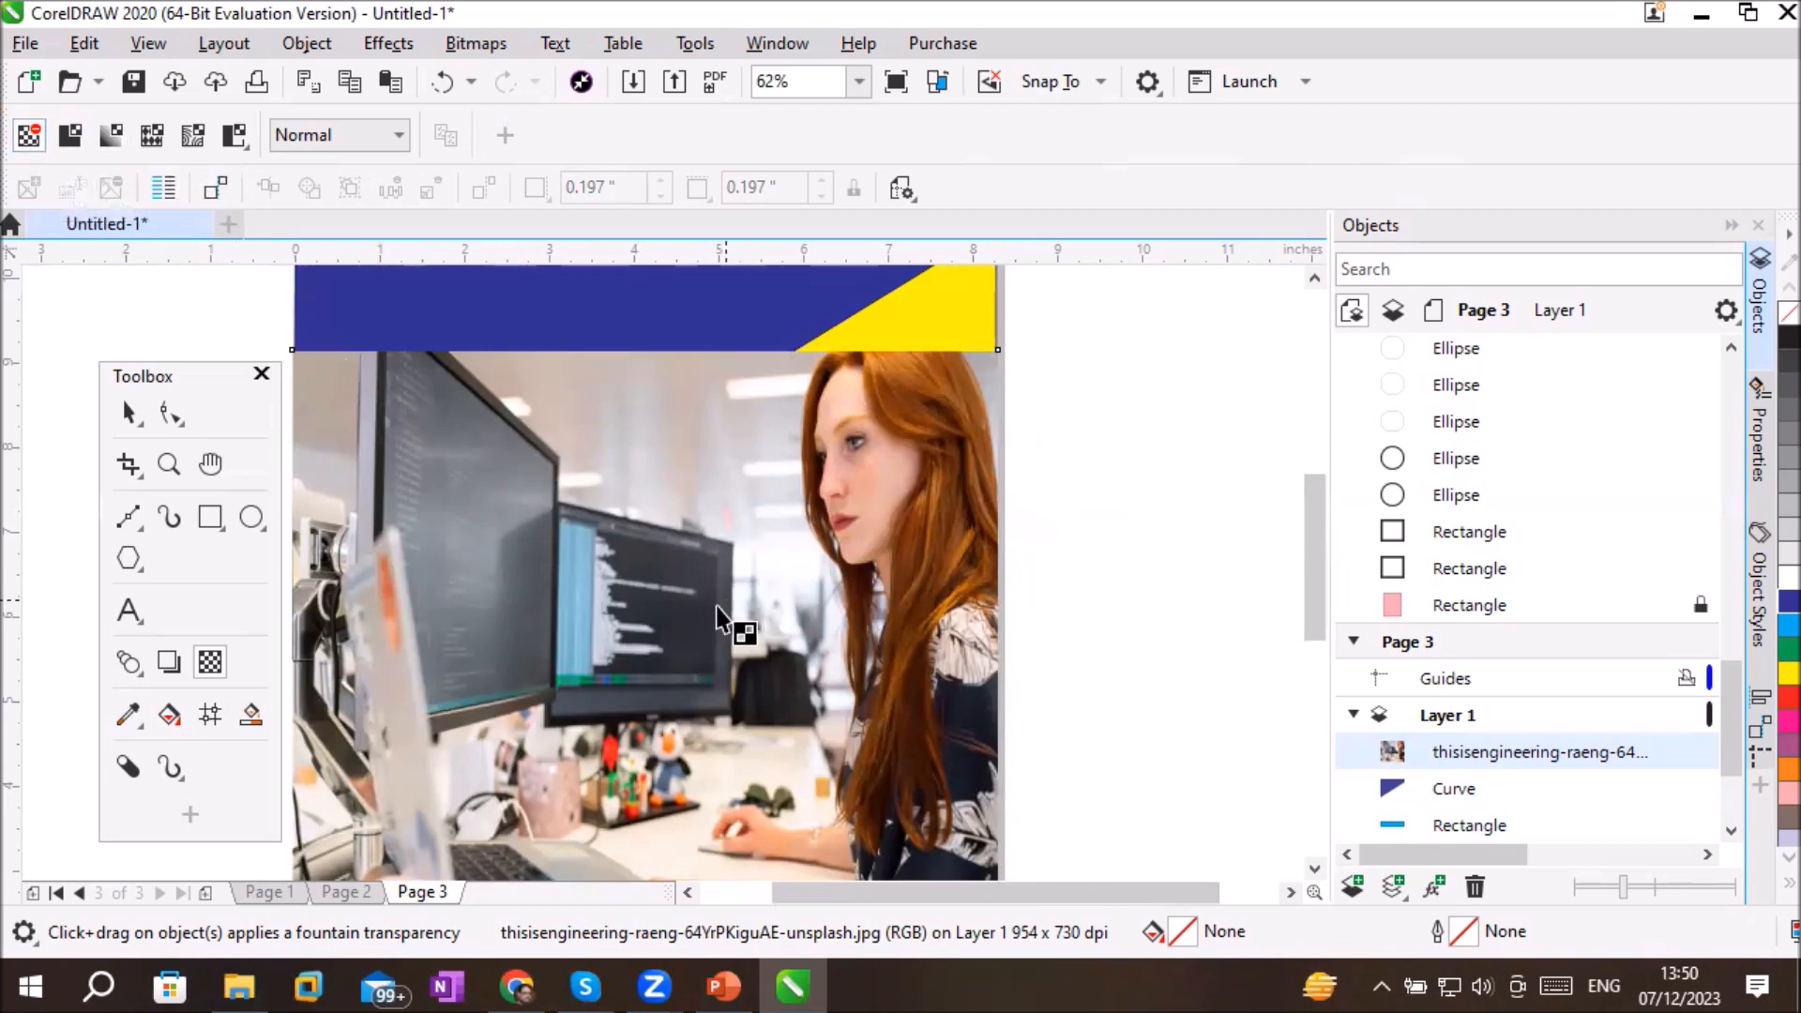
Step: Select the office photo on the page and apply a vector pattern transparency to it
scroll(723, 631, "down", 2)
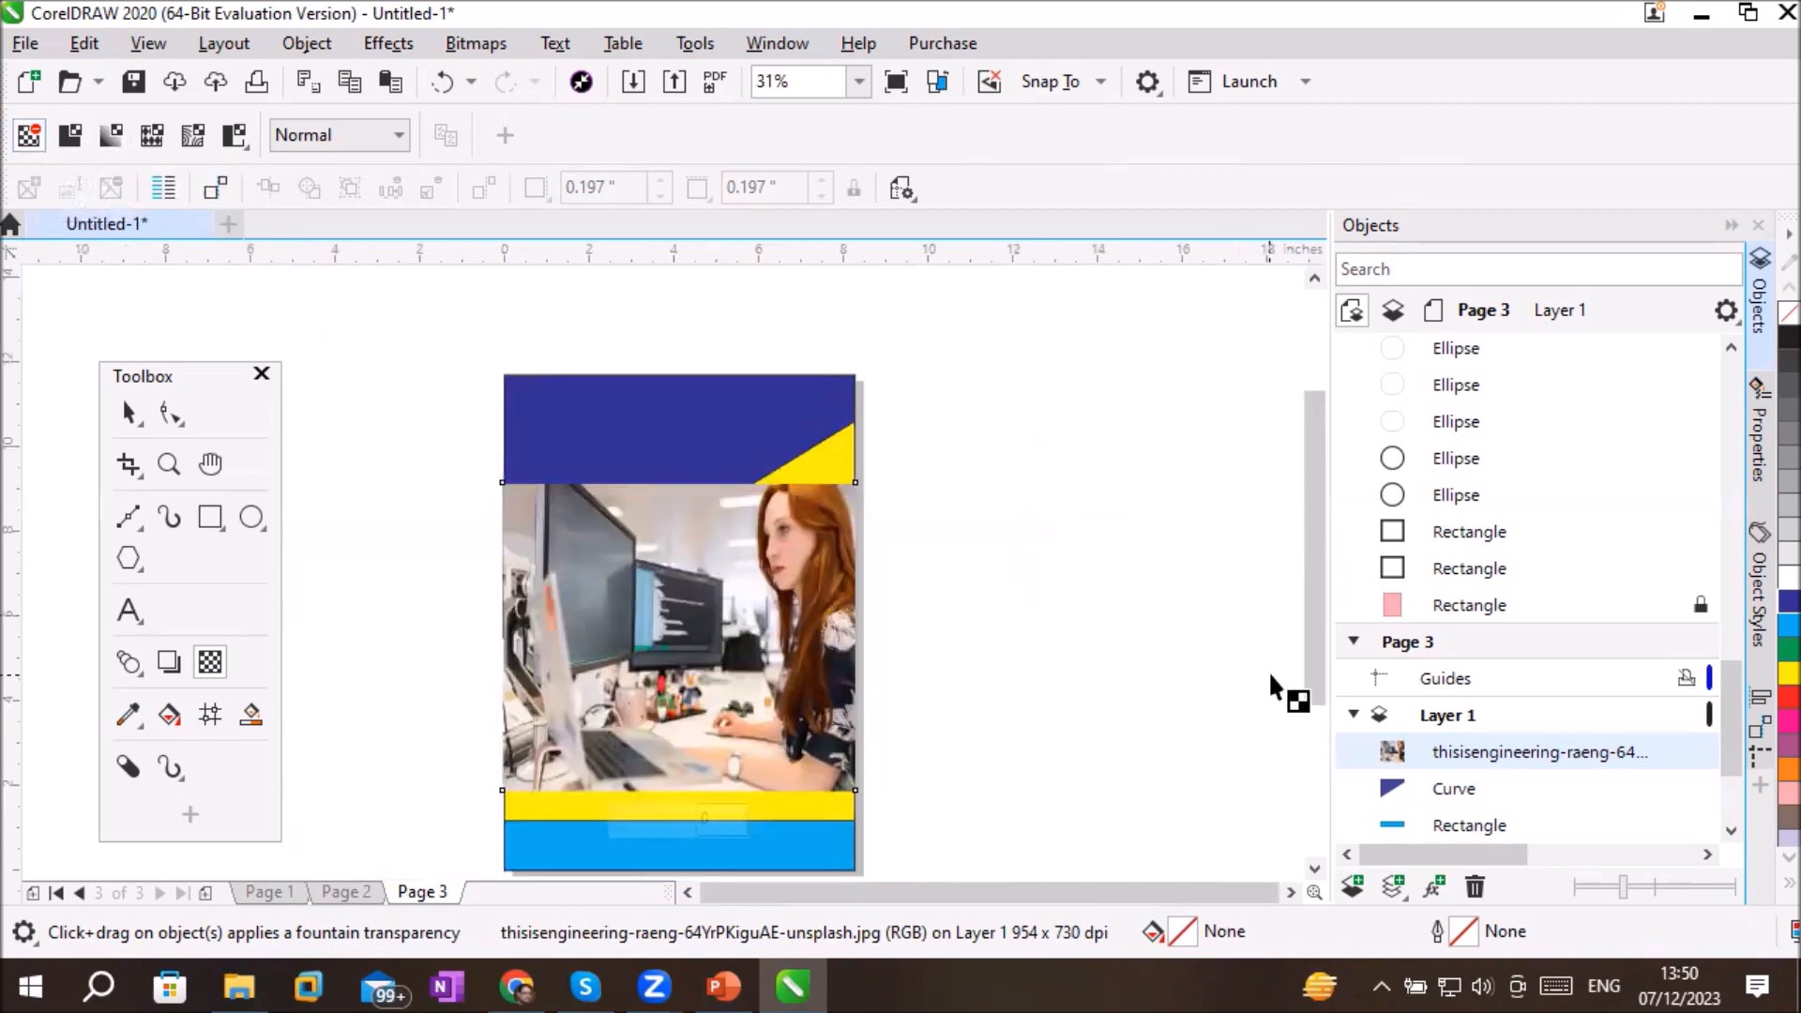
left_click_drag(1310, 535, 1312, 556)
left_click(130, 412)
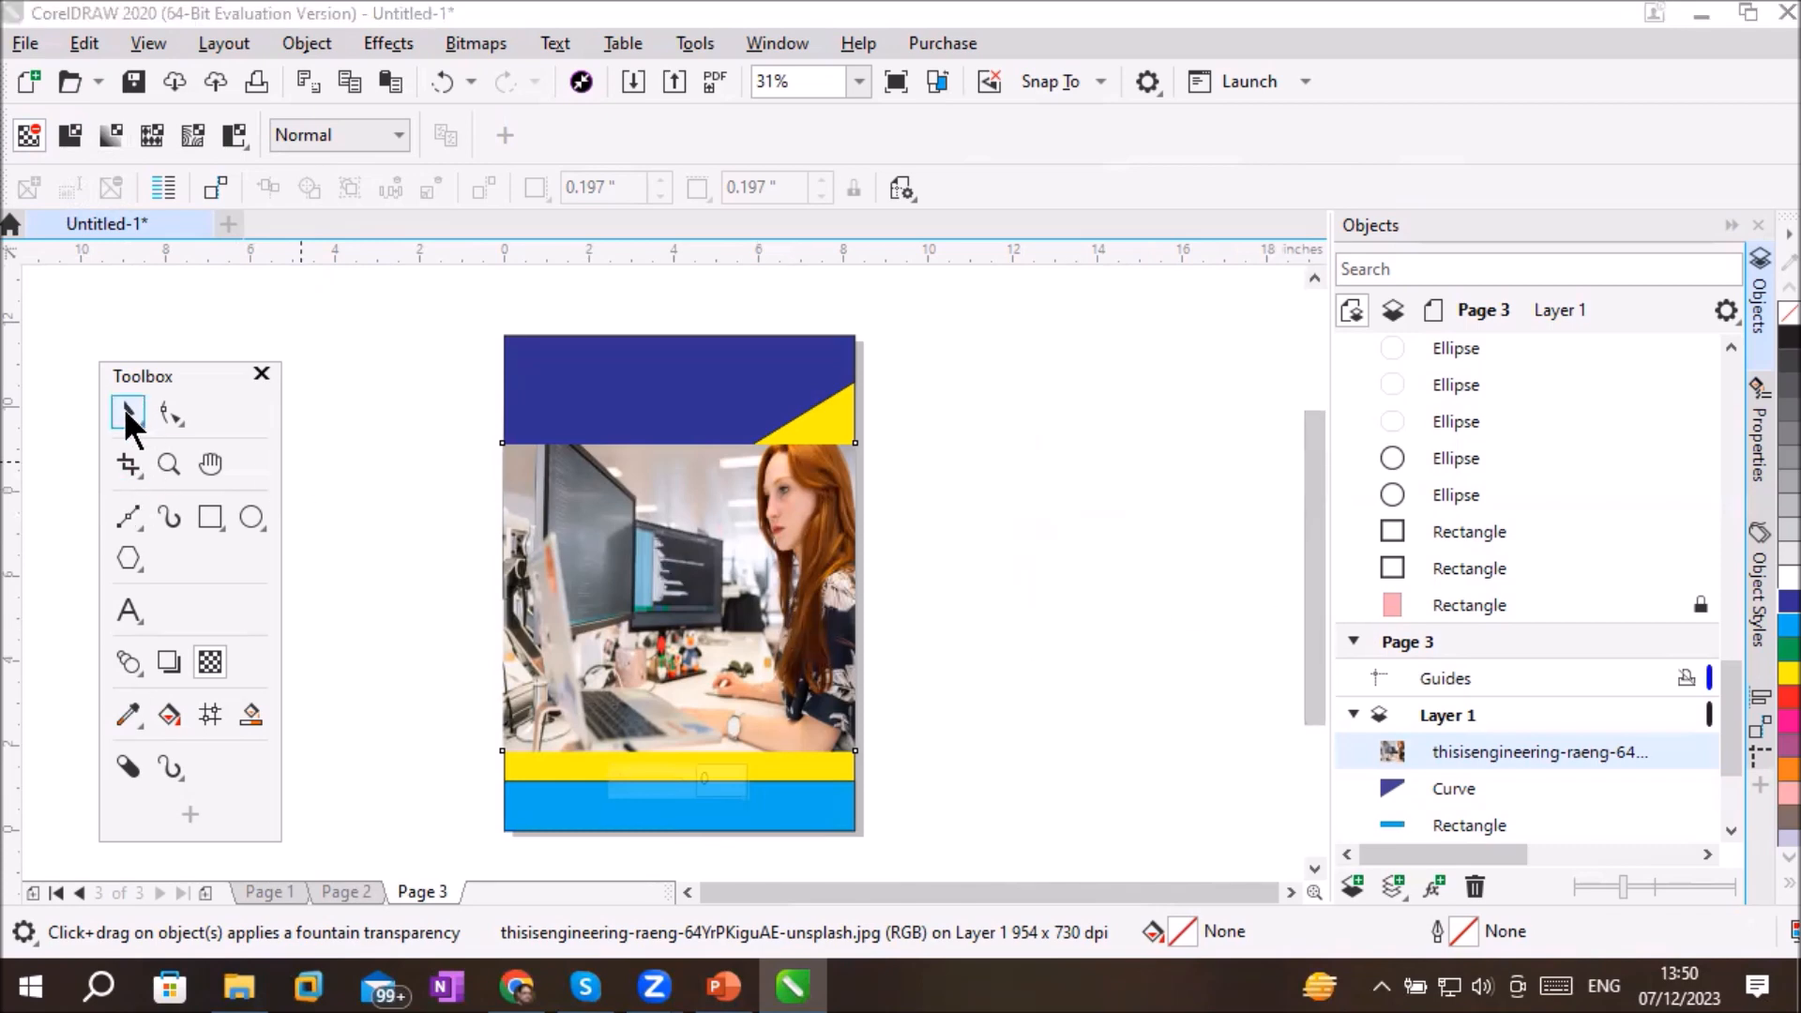
left_click(798, 591)
left_click(798, 591)
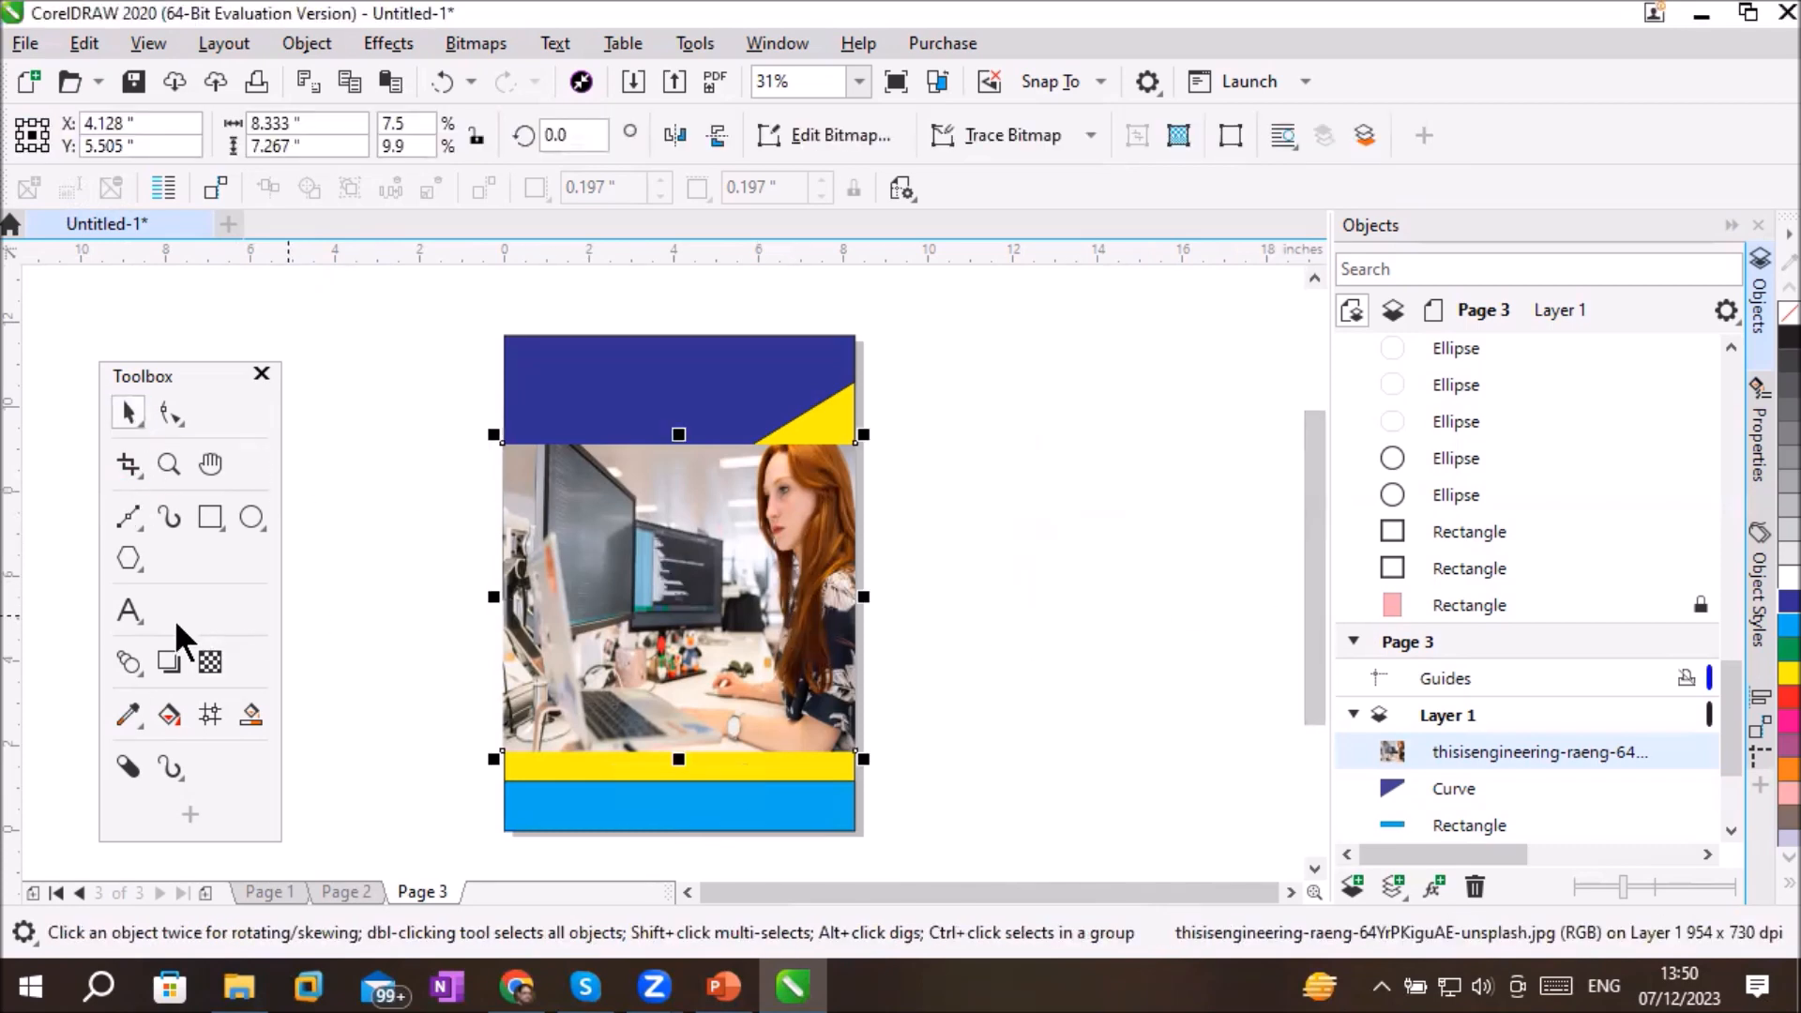
left_click(208, 660)
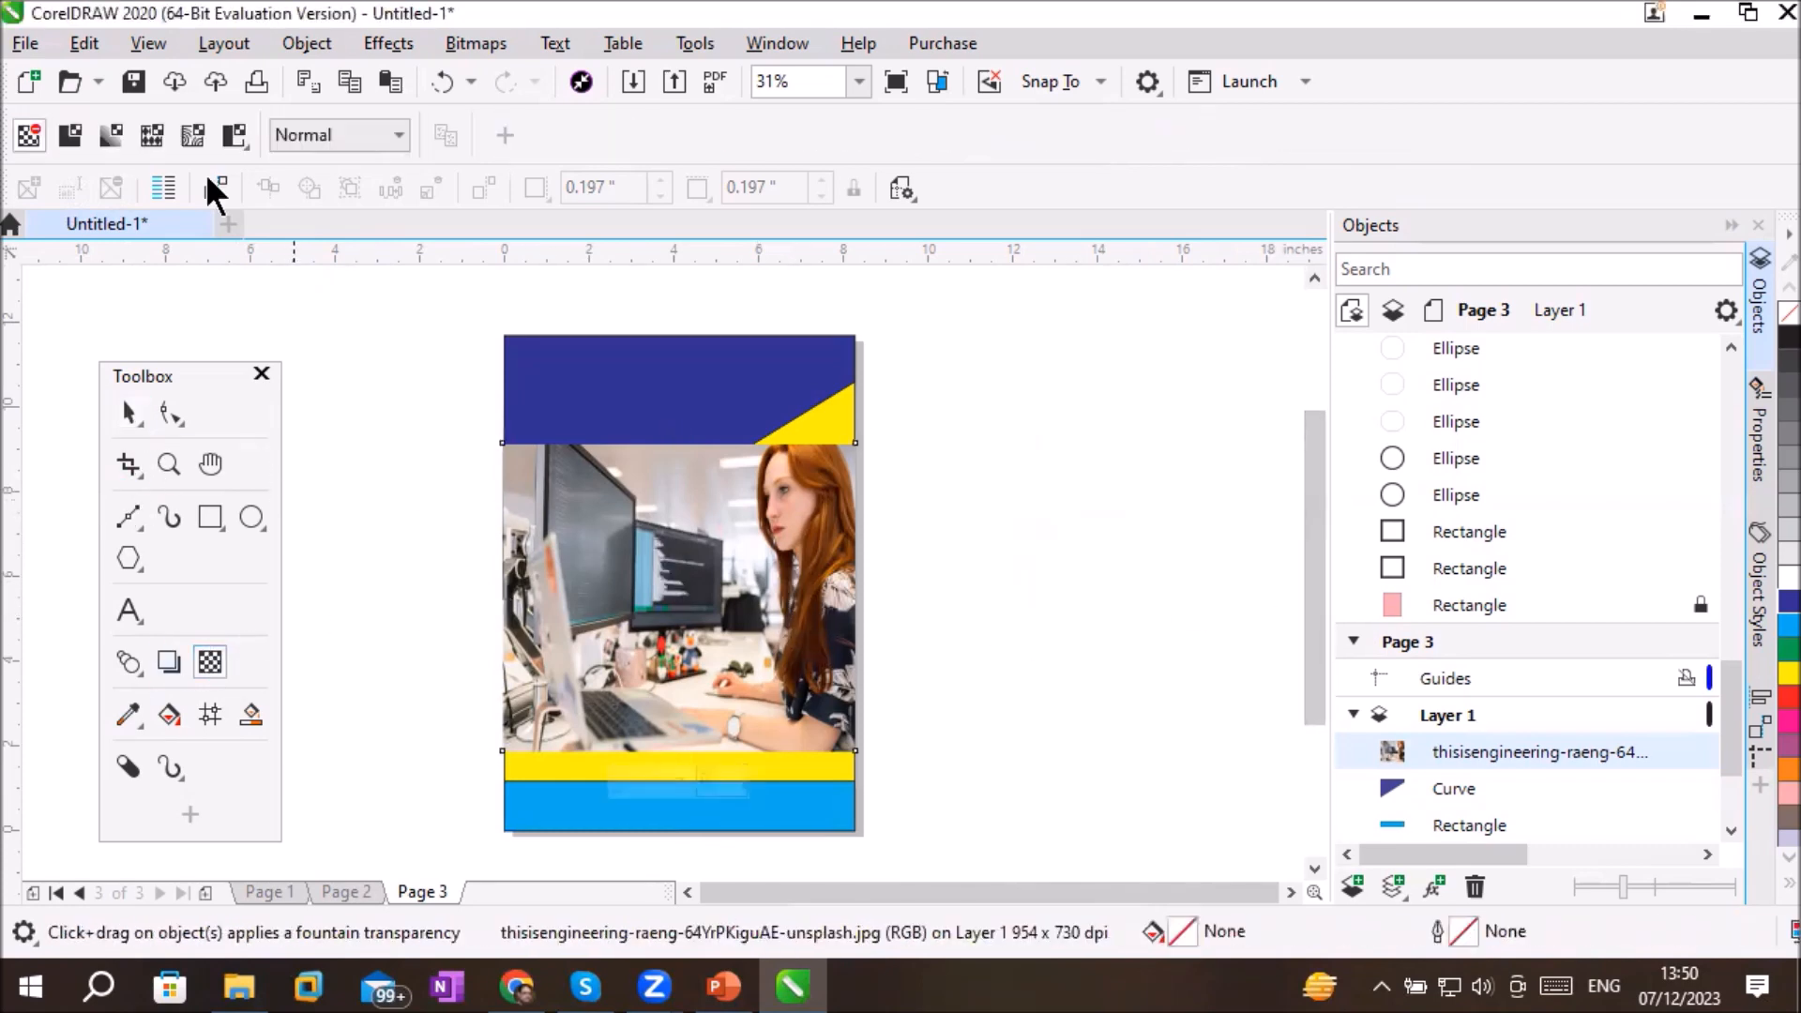
left_click(145, 128)
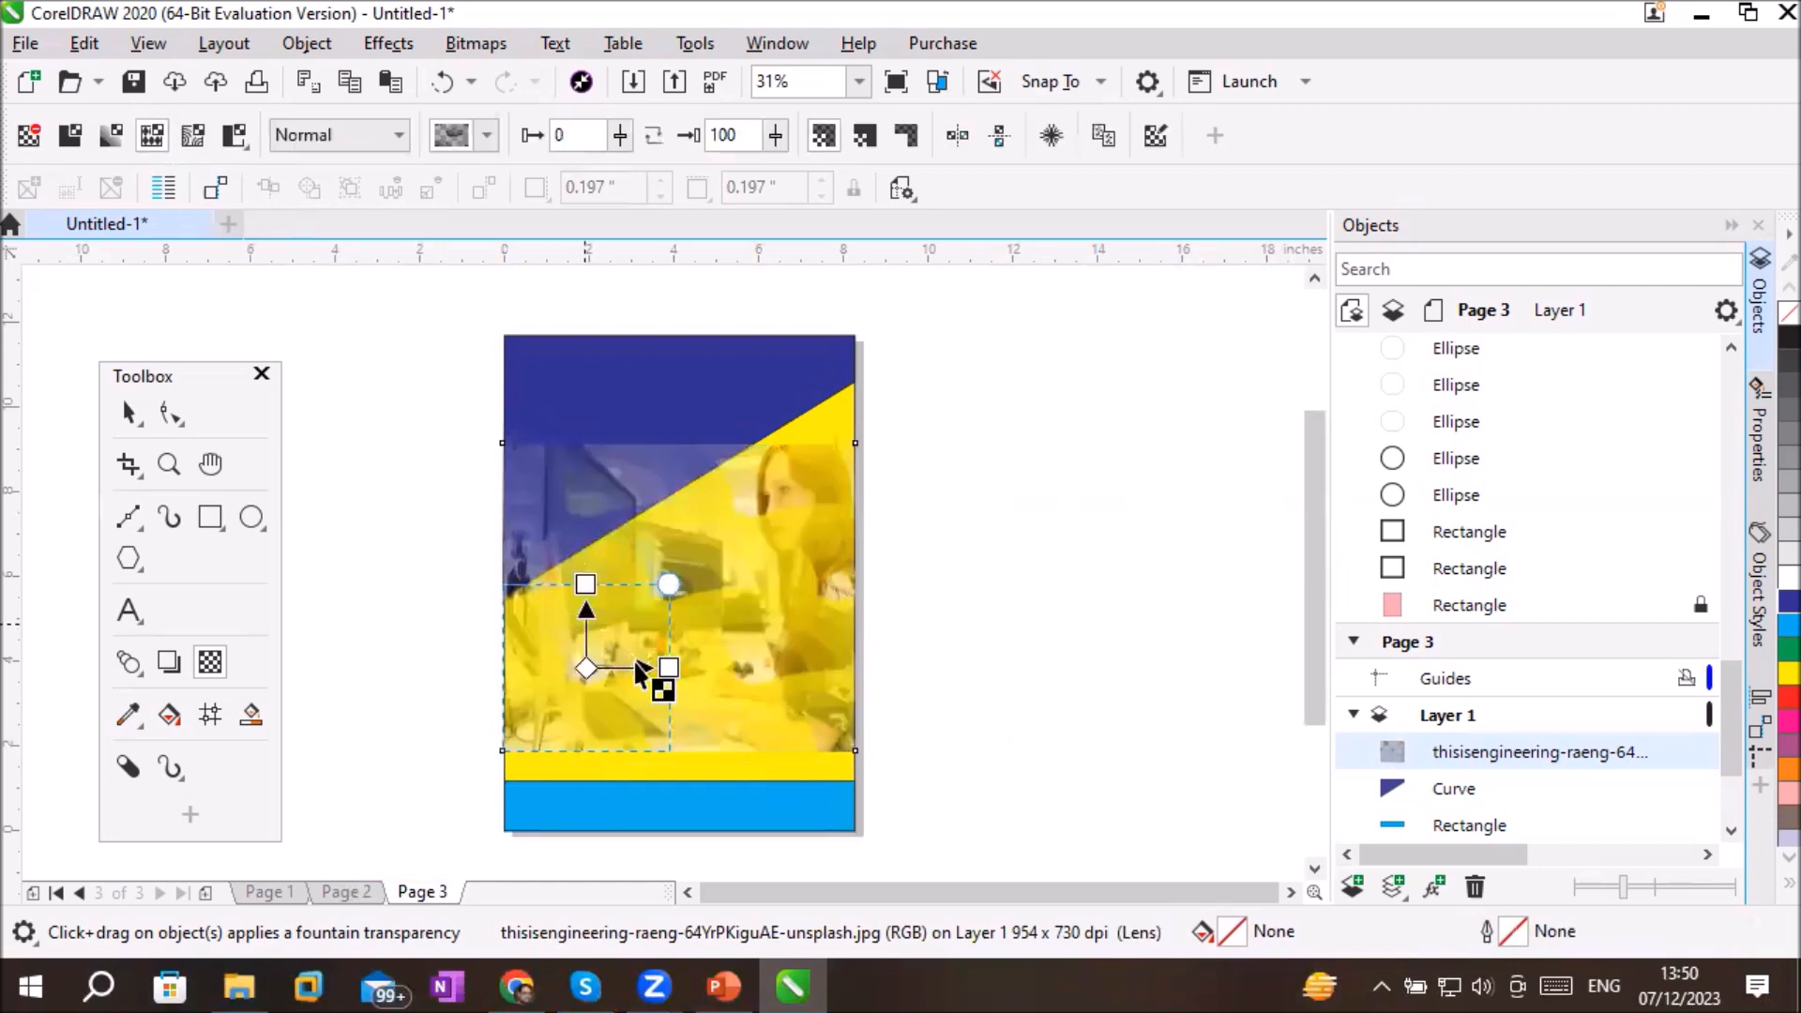
Step: Stretch the pattern tile horizontally to the photo's right edge and vertically to its top edge, with a slight slant
scroll(789, 659, "up", 1)
scroll(789, 659, "down", 1)
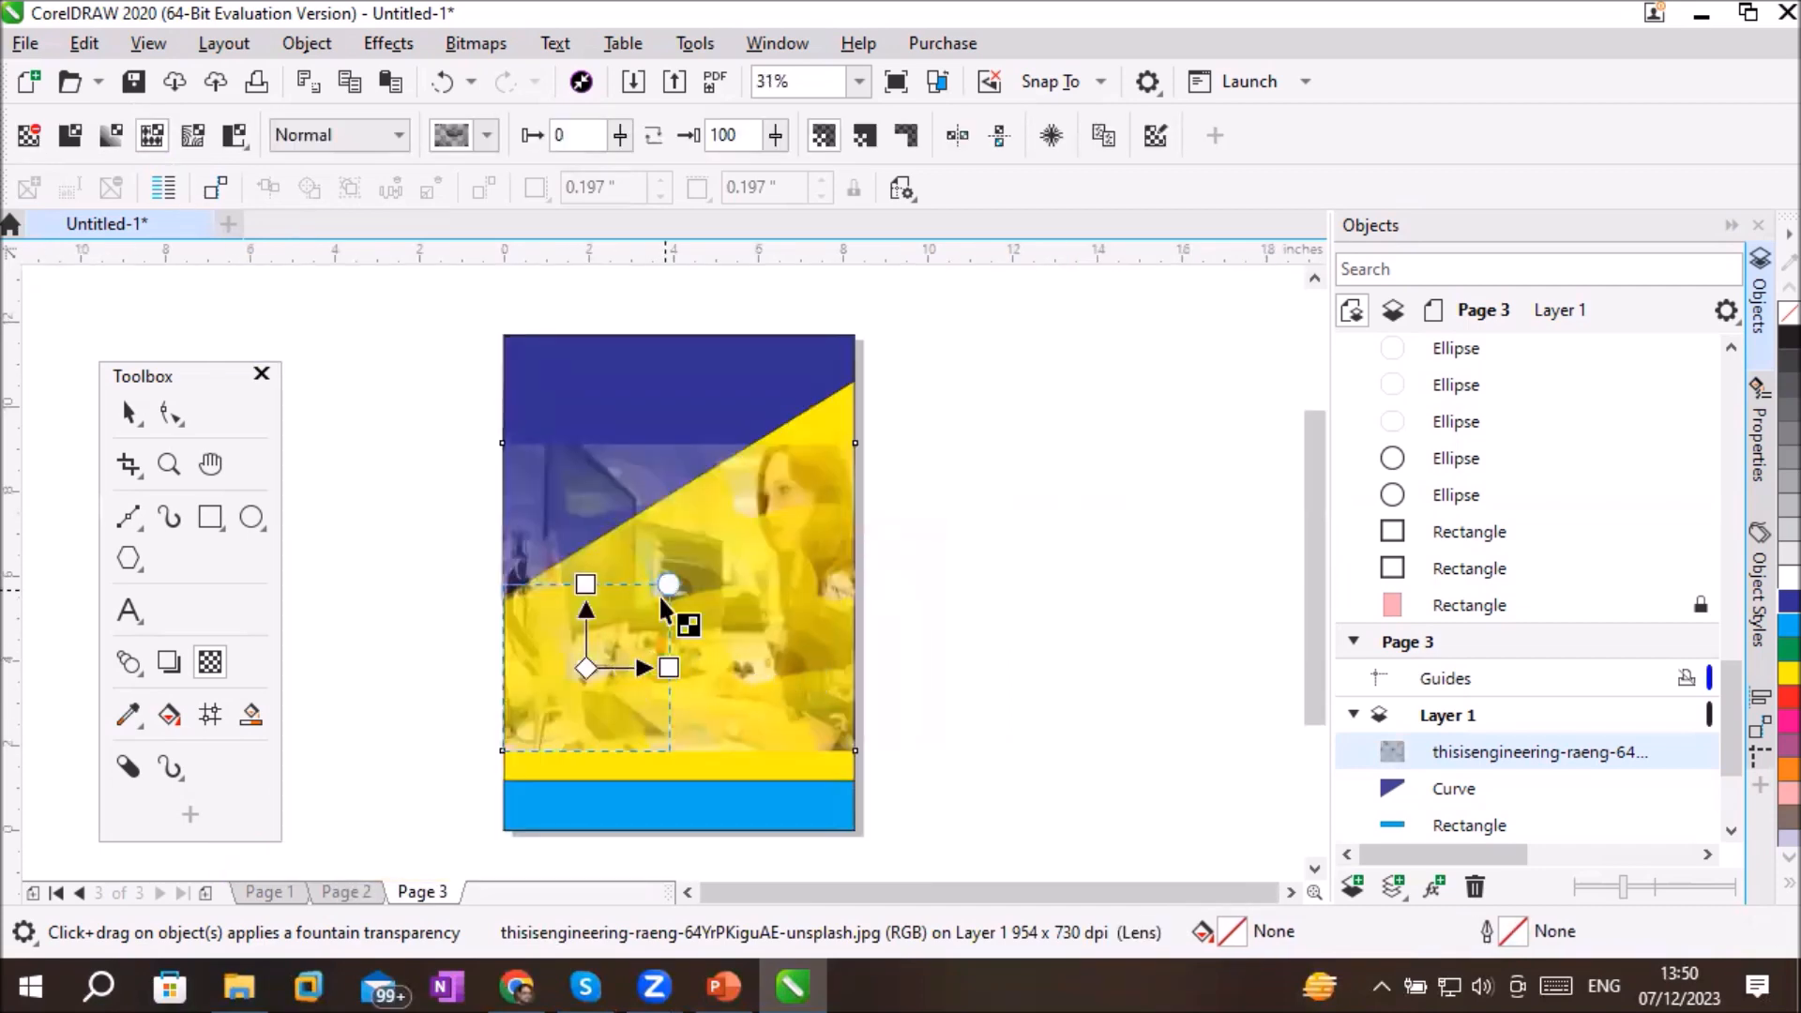
left_click_drag(668, 668, 696, 665)
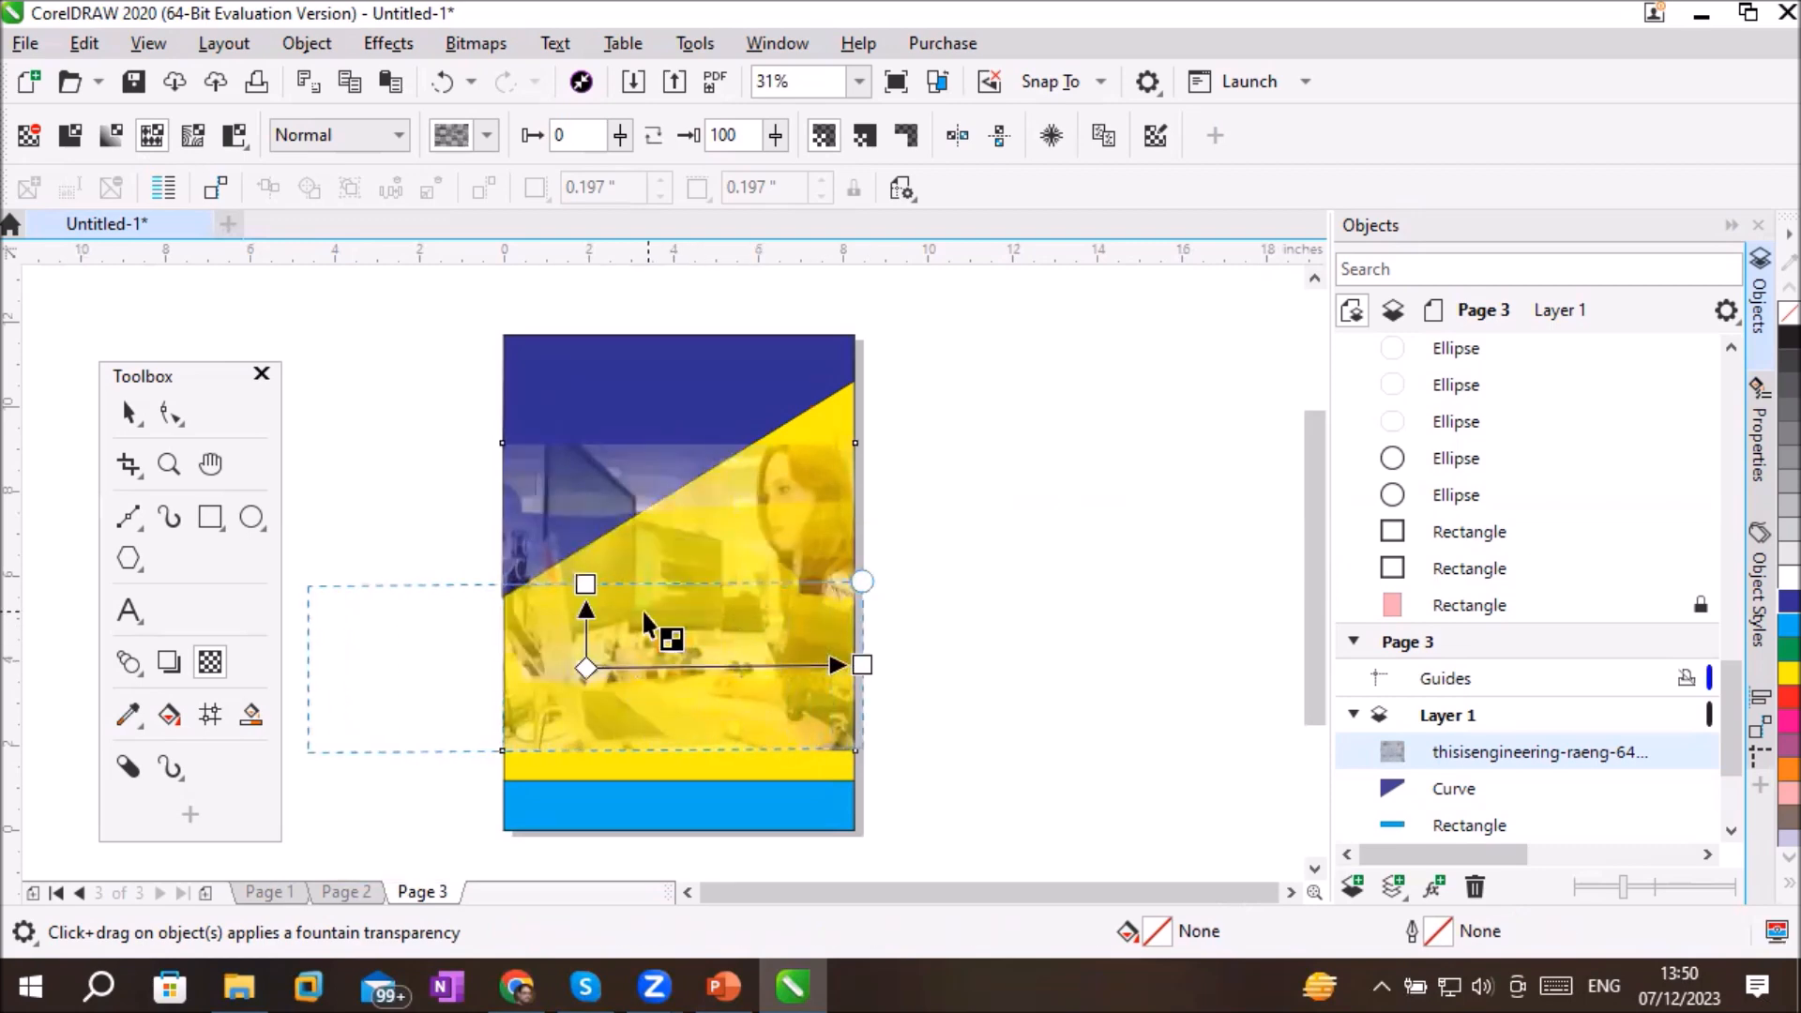
left_click_drag(585, 583, 612, 441)
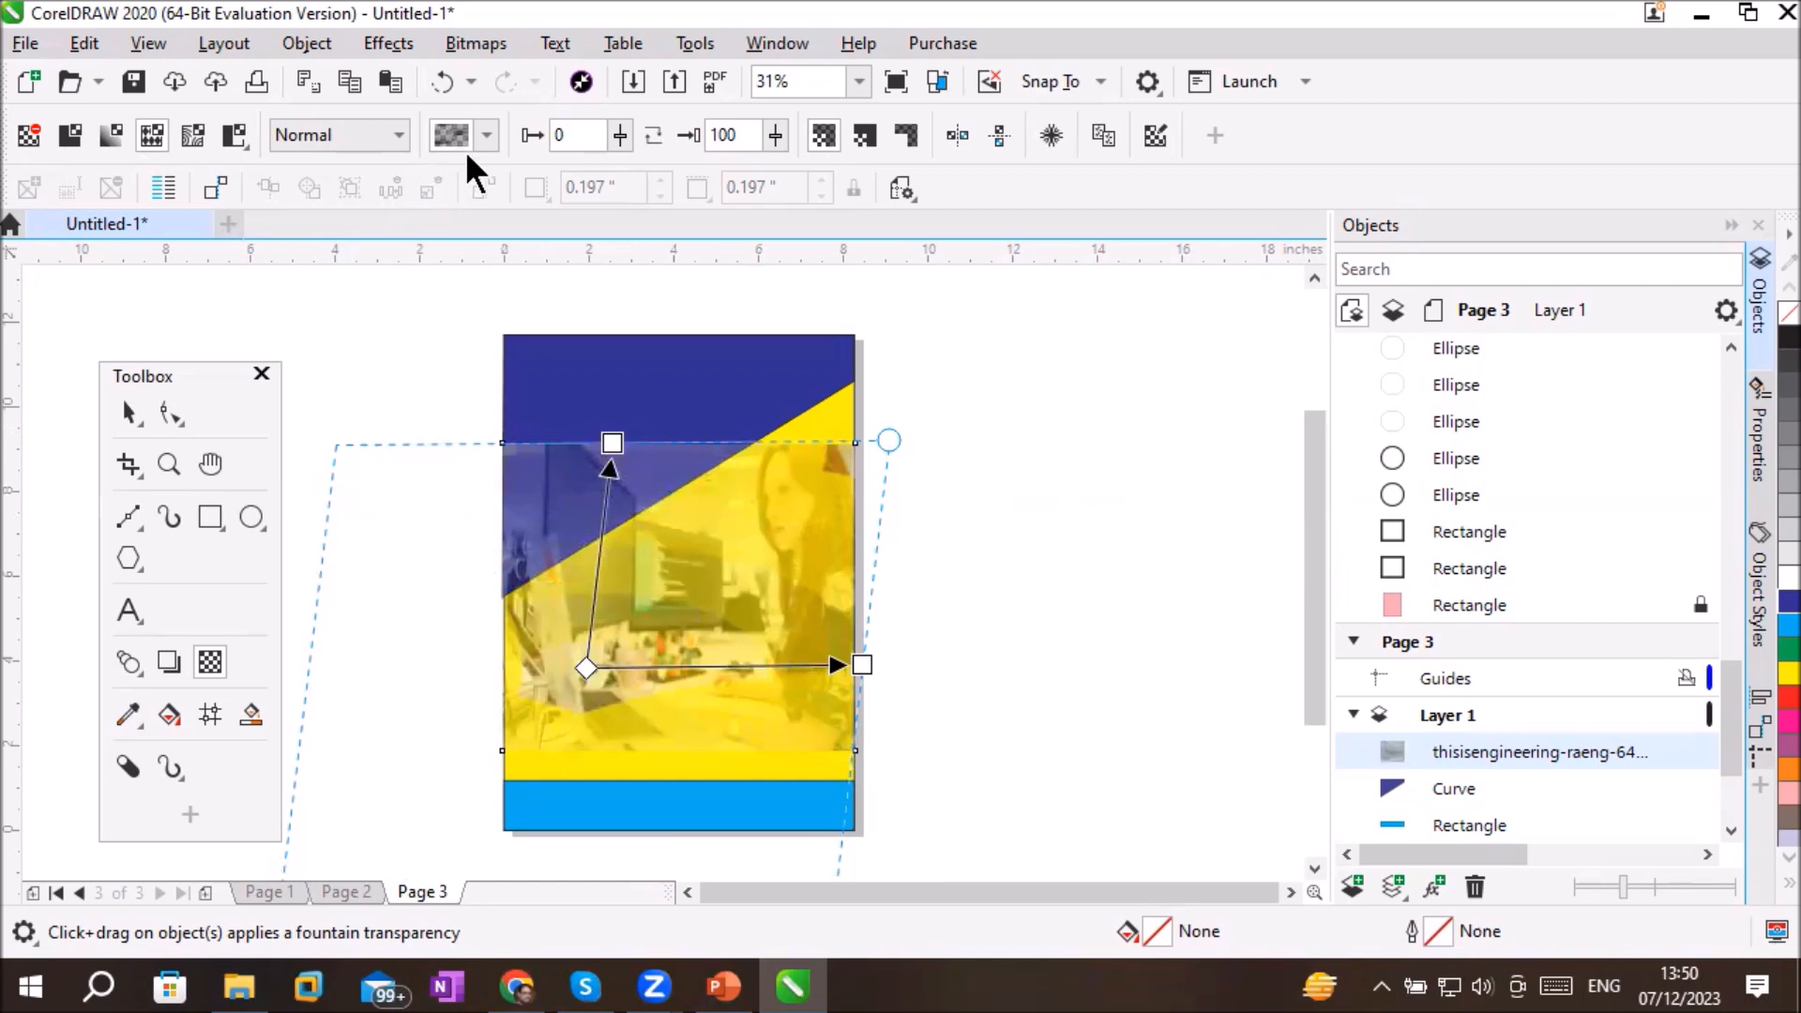
Step: Change the photo's vector pattern transparency to the chain-link fence pattern
left_click(488, 137)
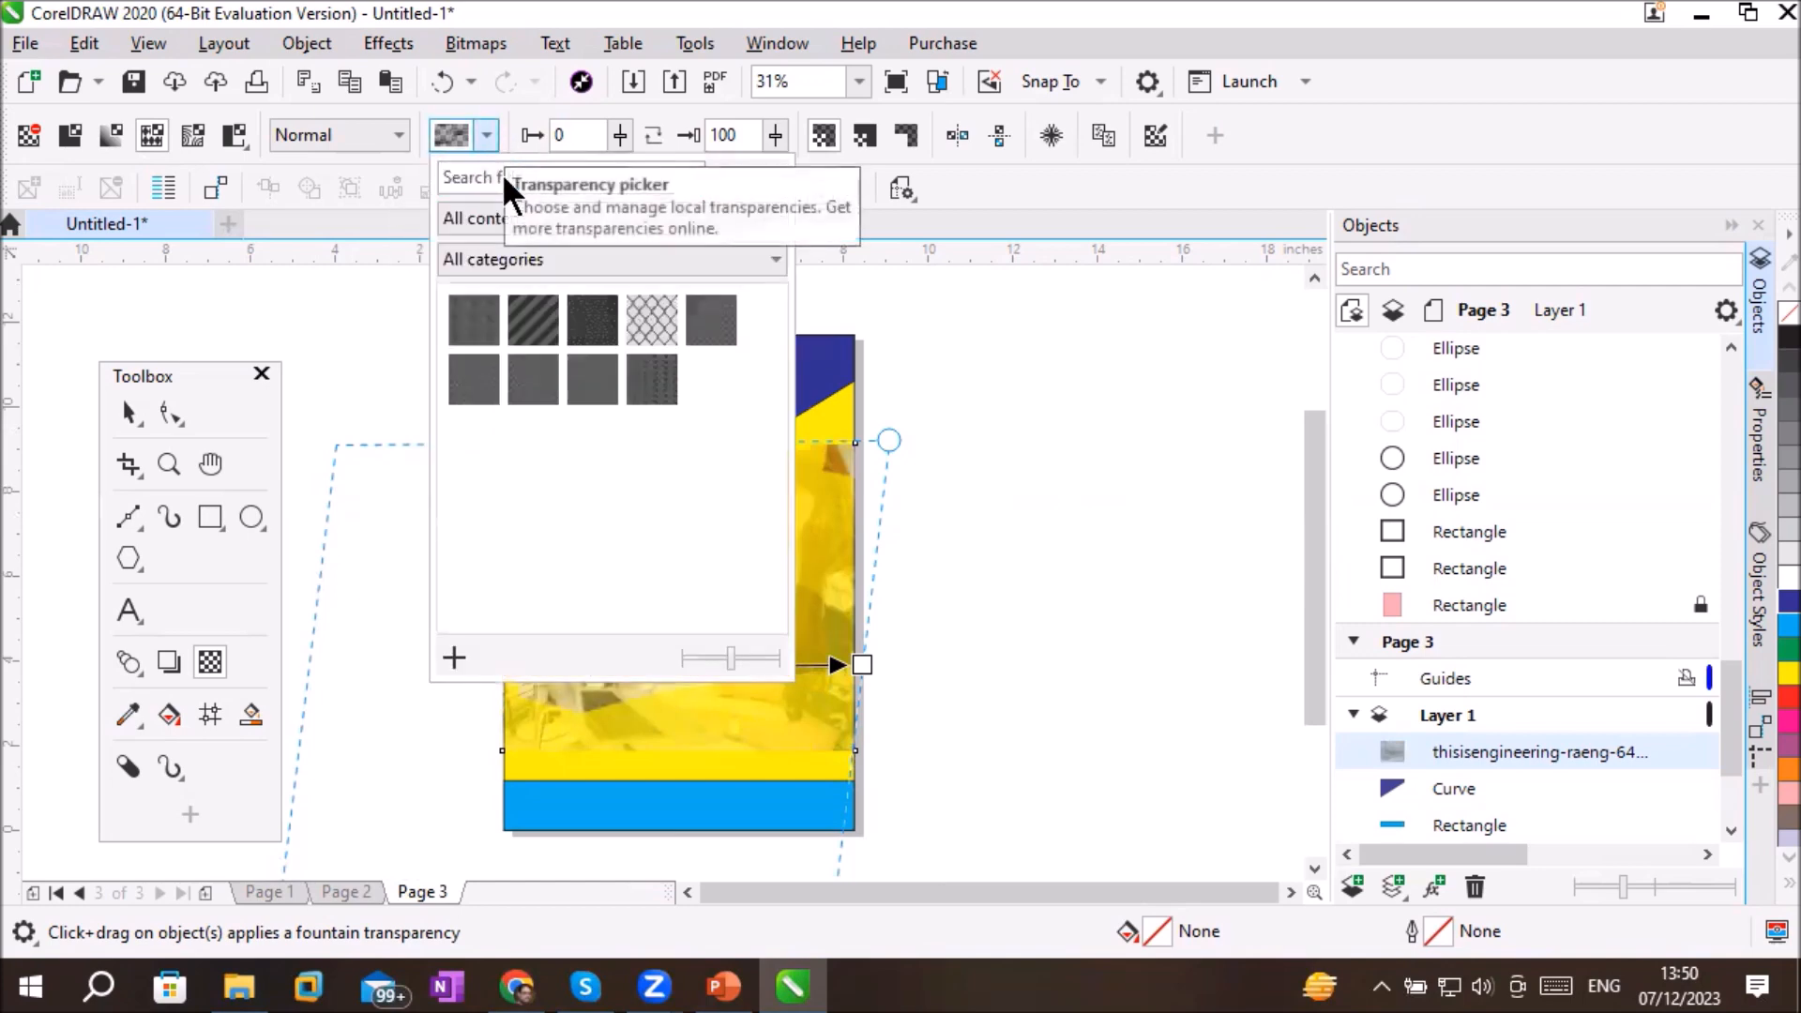
left_click(665, 320)
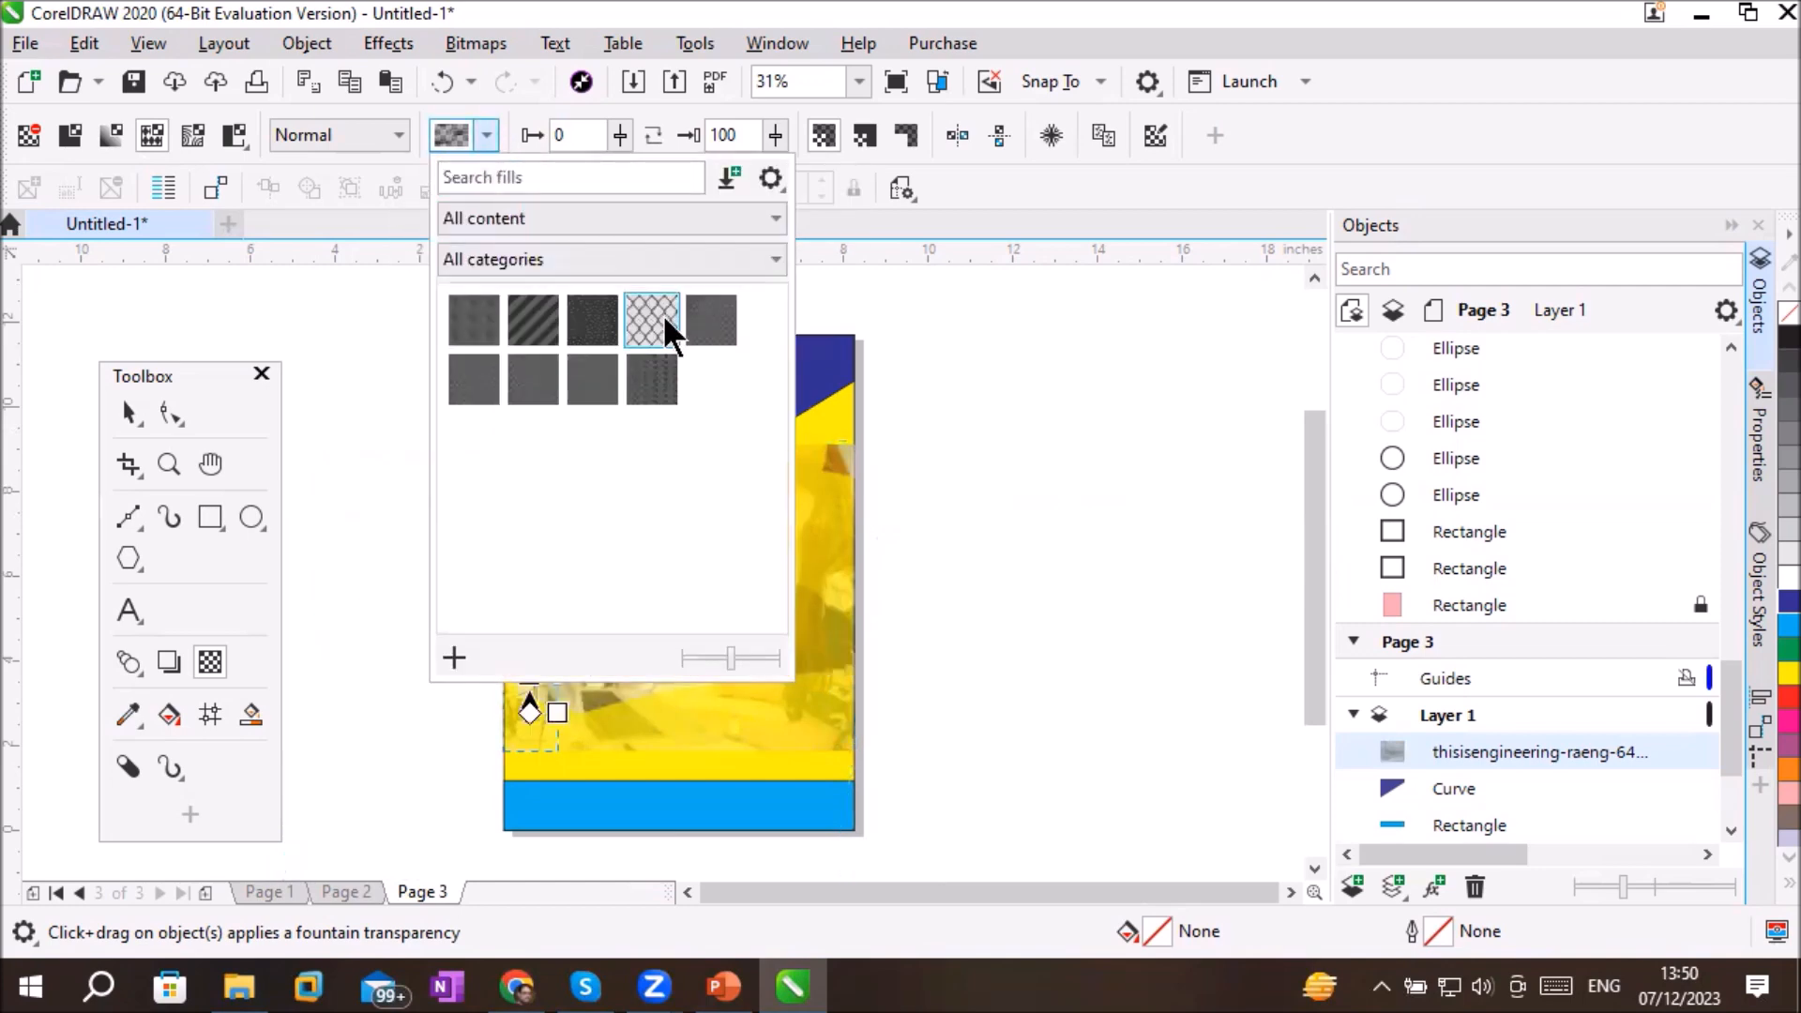
left_click(1036, 631)
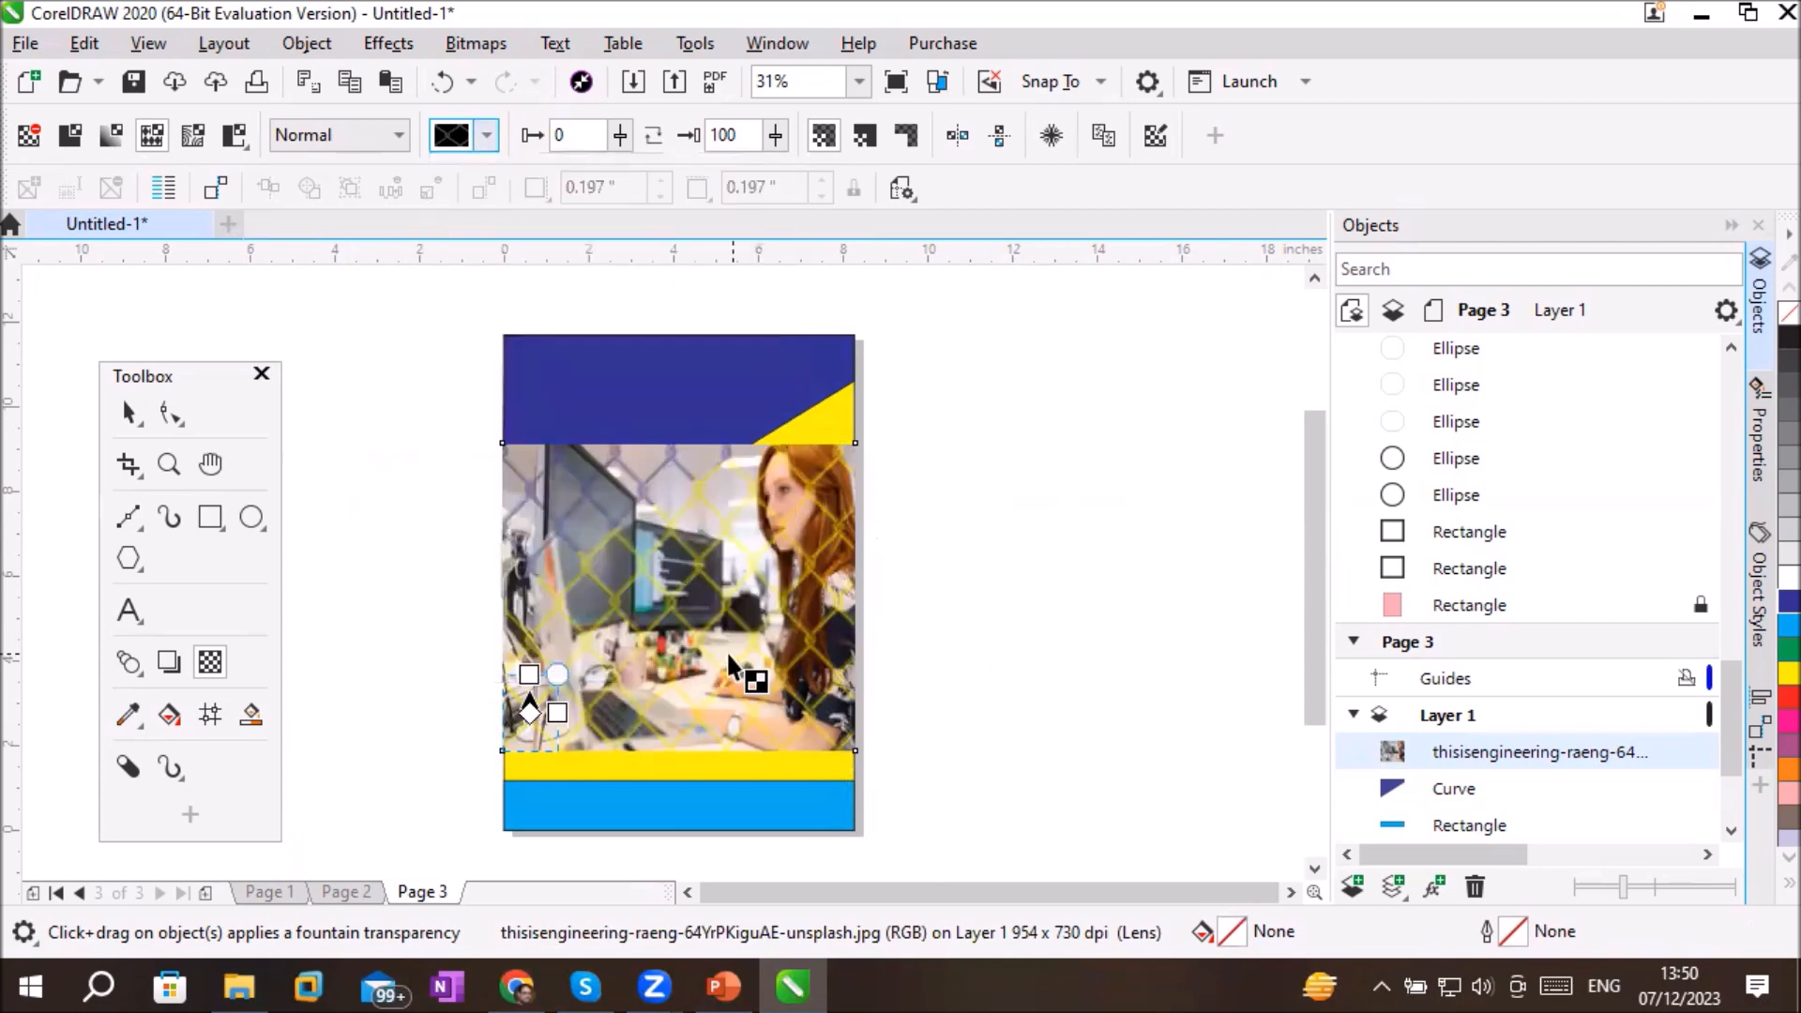
scroll(703, 654, "up", 2)
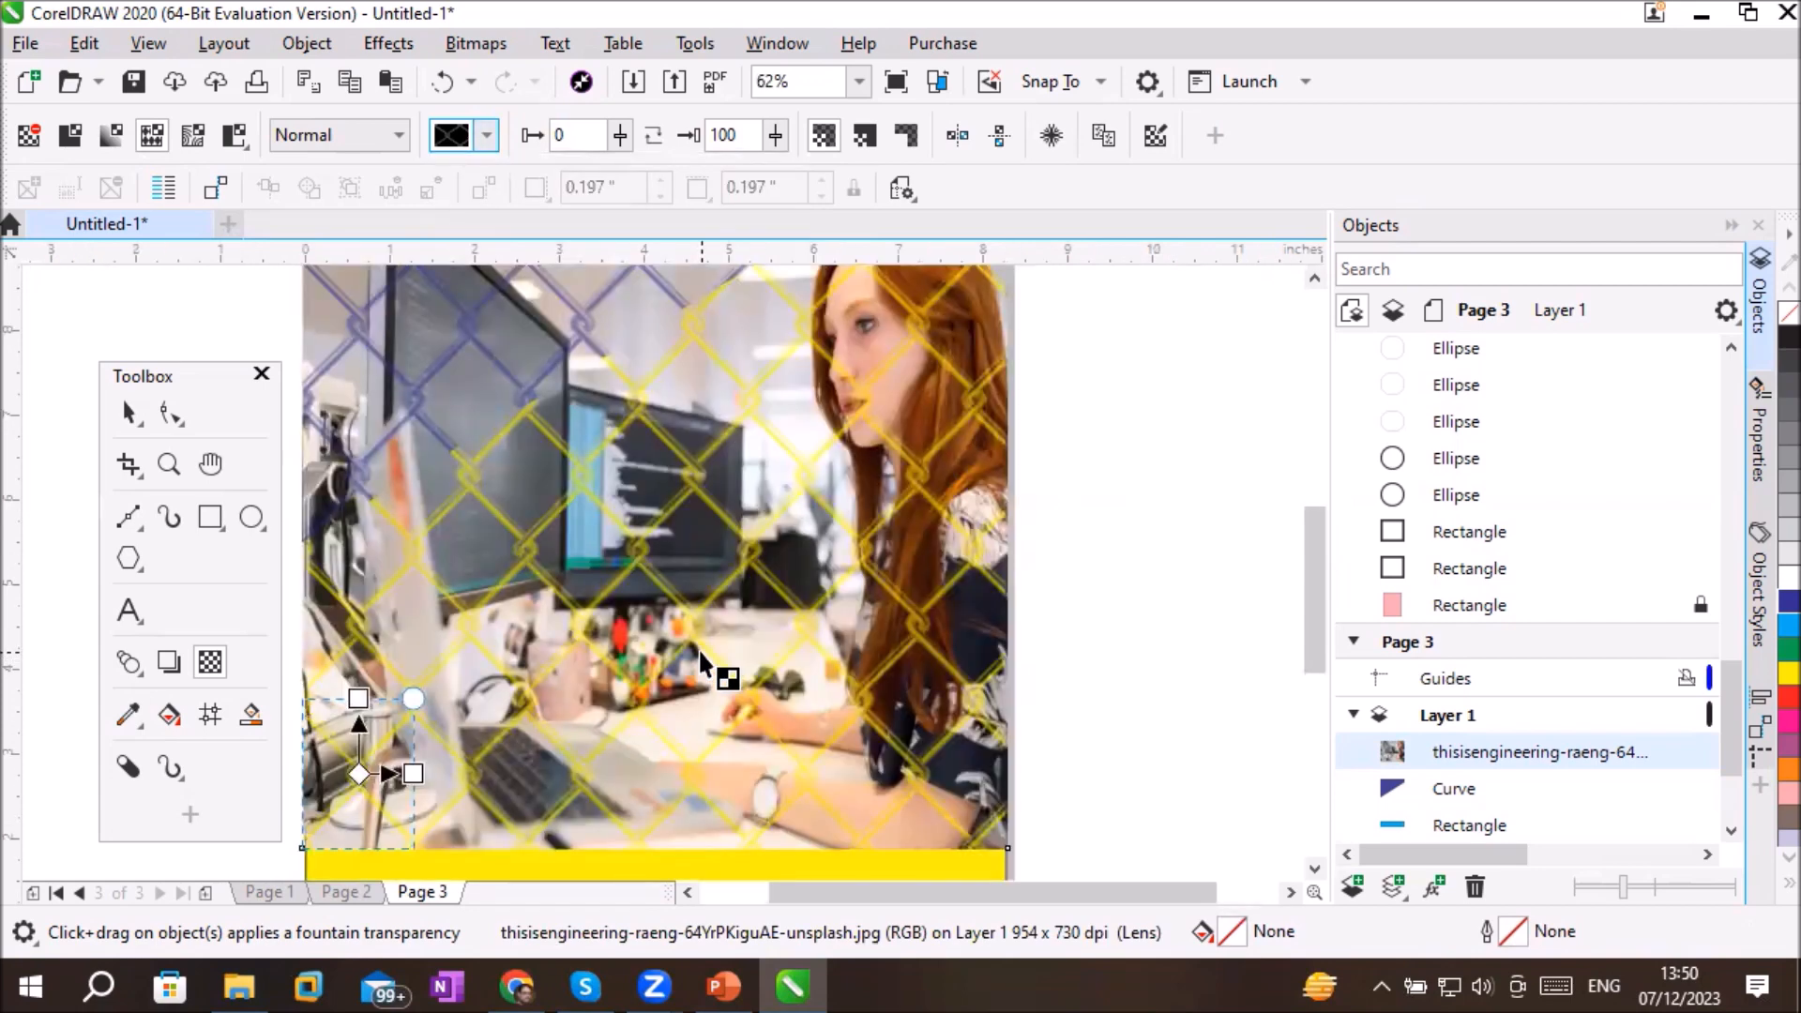
Step: Replace the chain-link transparency with the diagonal stripes of Vector Pattern 277
left_click(486, 134)
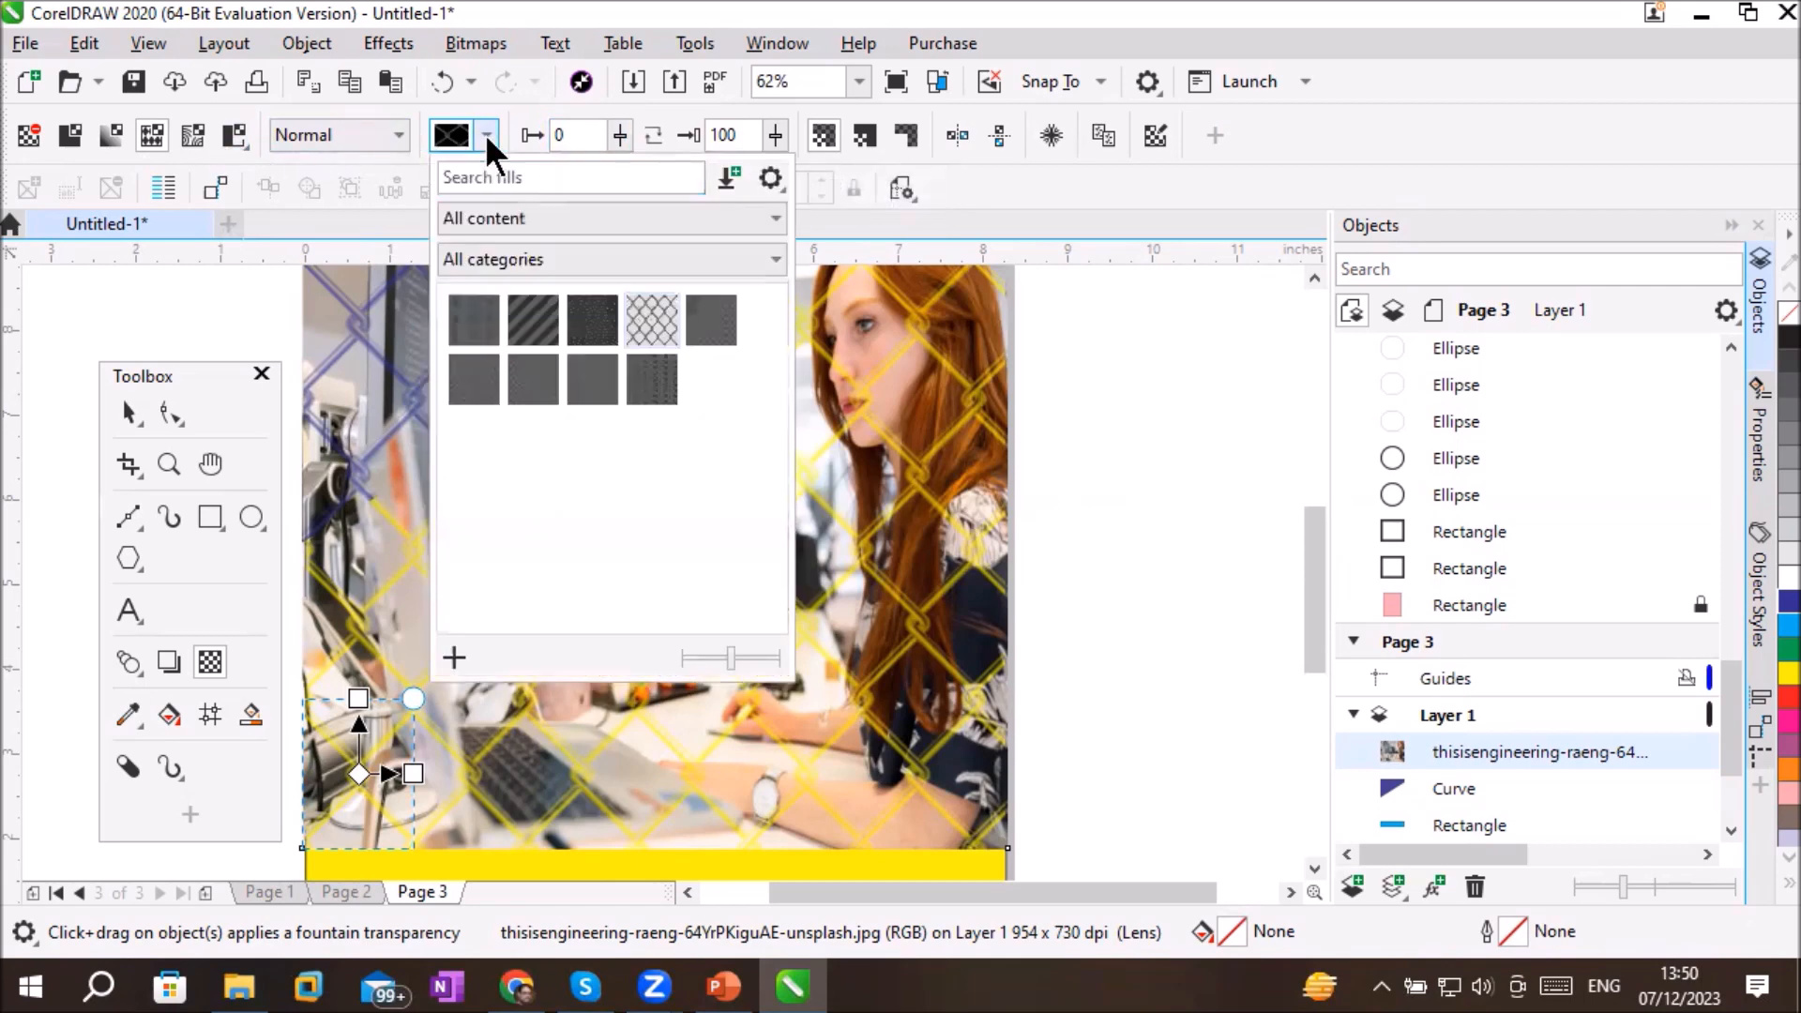
left_click(524, 323)
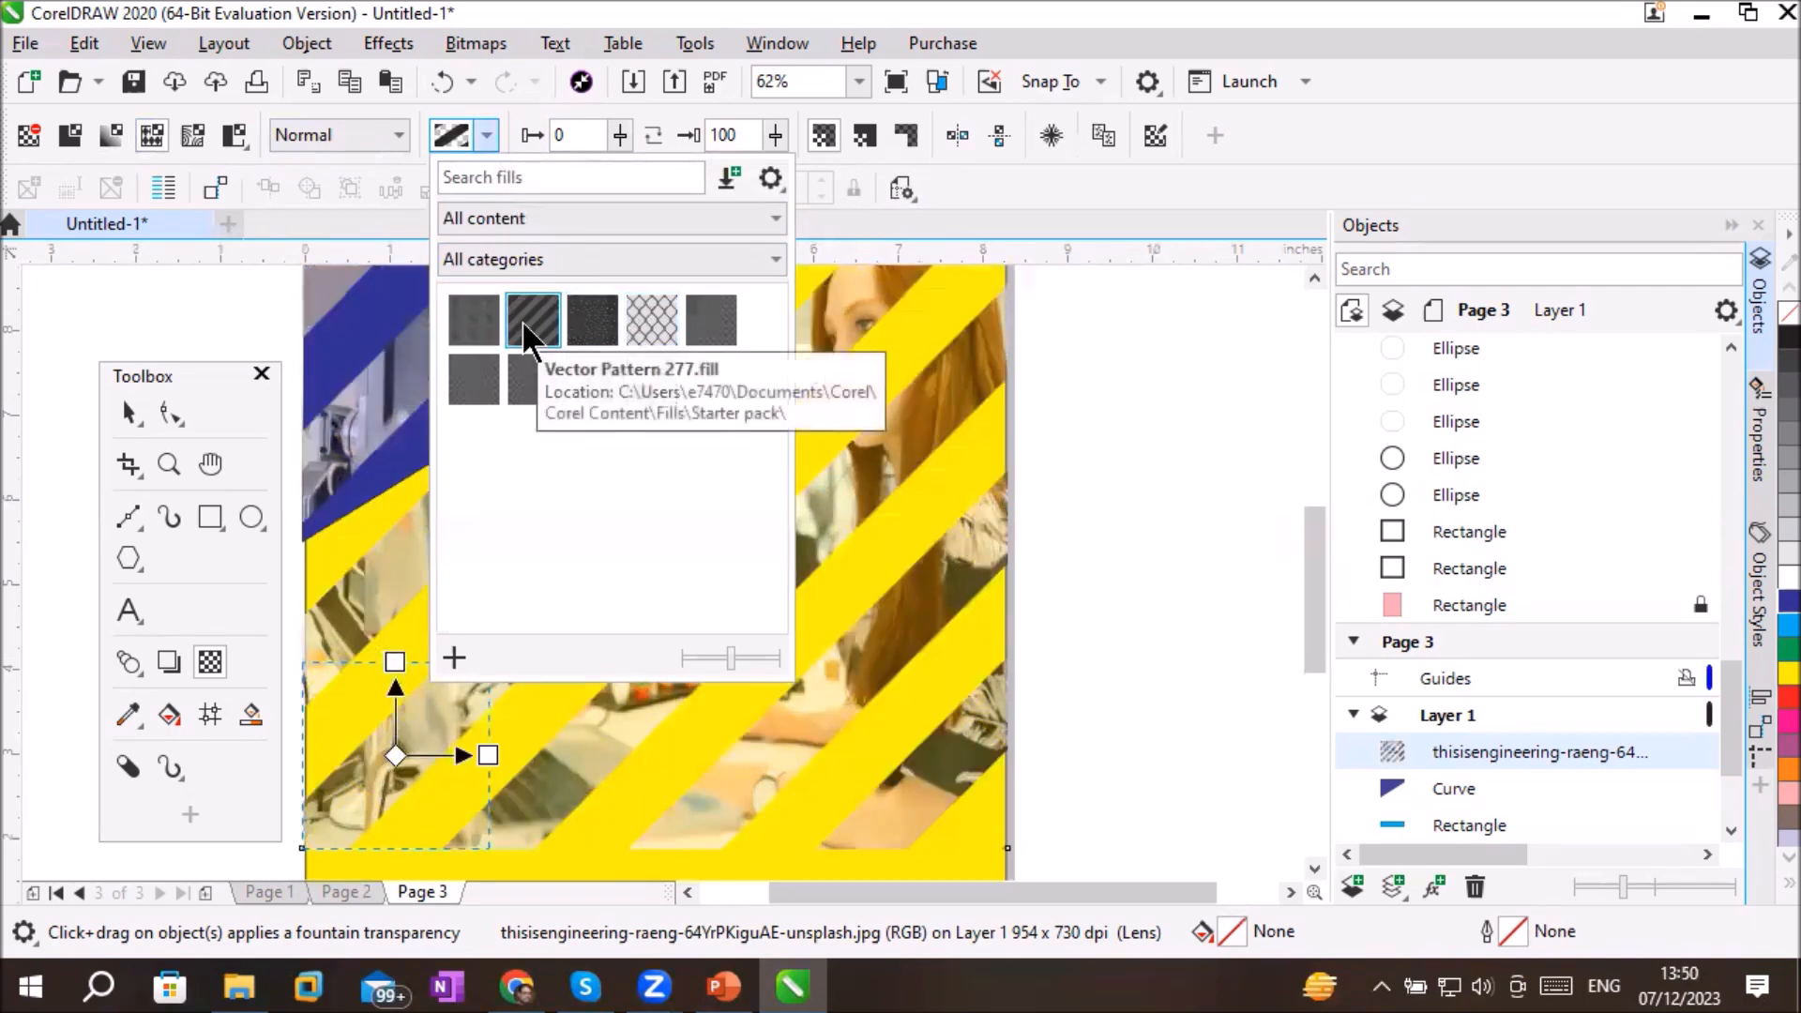
left_click(485, 134)
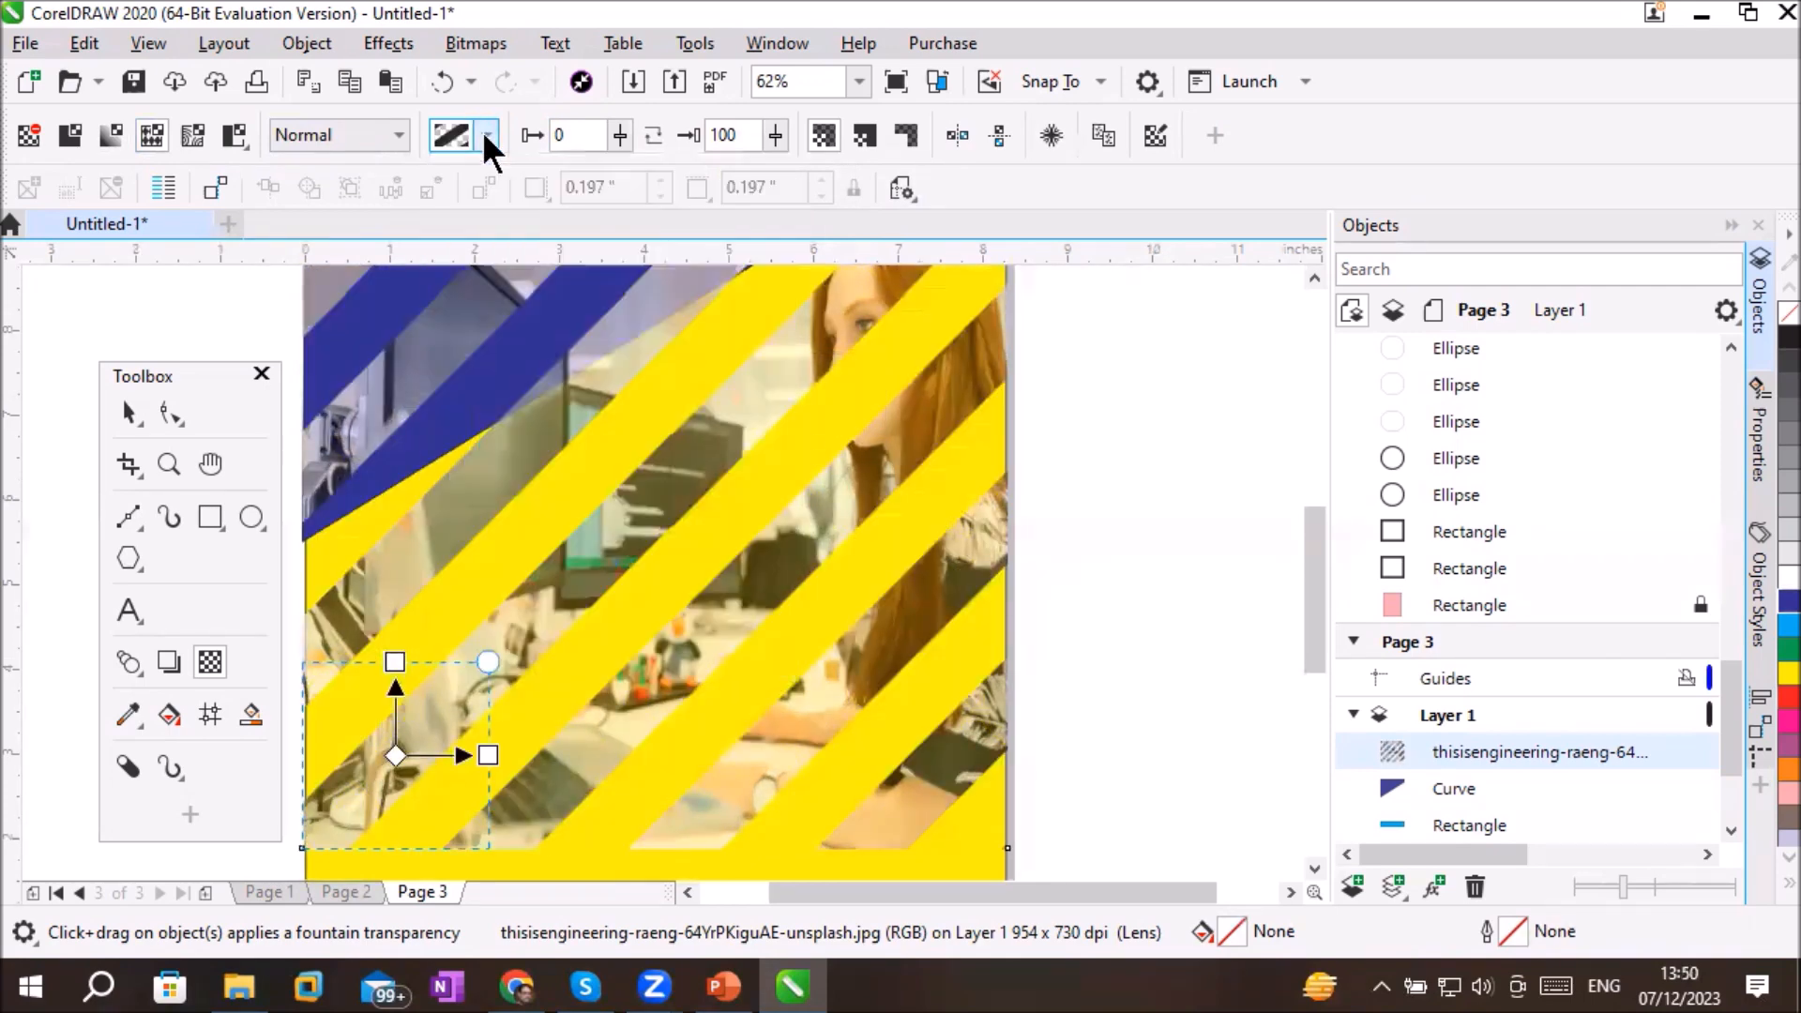
Step: Apply the Nascer do Sol1 pattern as the photo's transparency and look over the other vector patterns
left_click(485, 134)
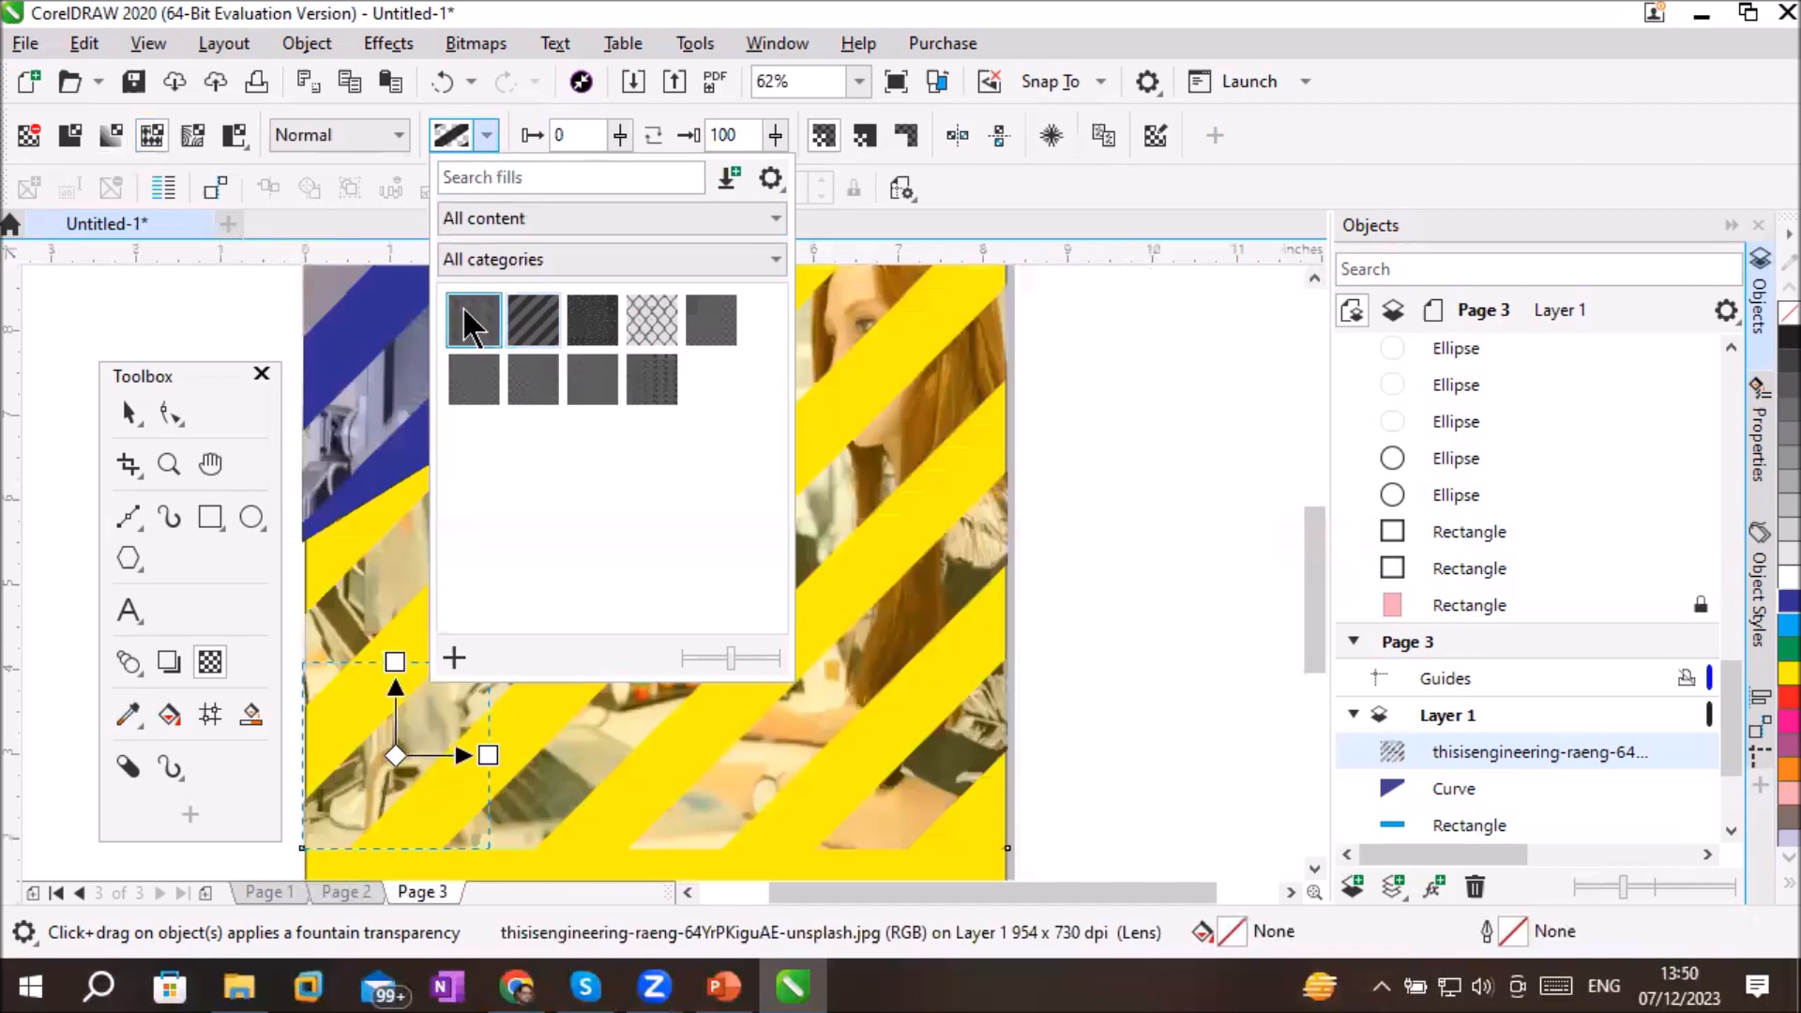
left_click(706, 324)
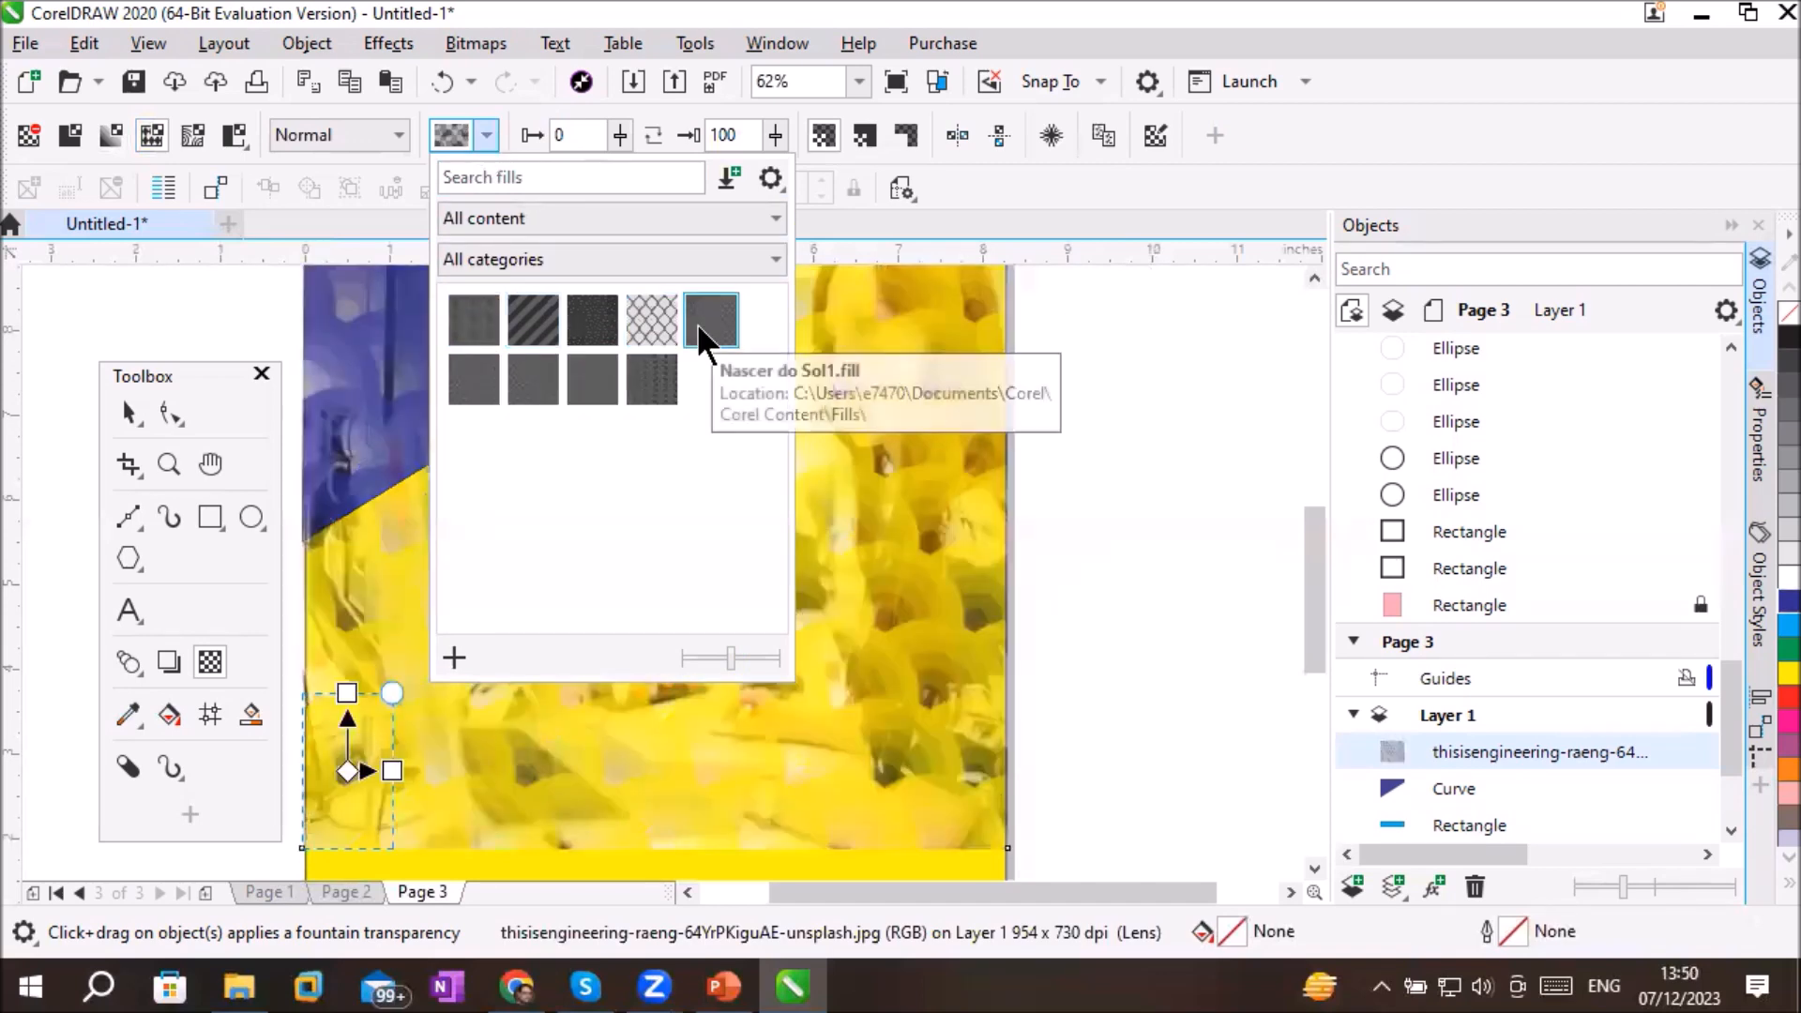
left_click(663, 383)
left_click(599, 381)
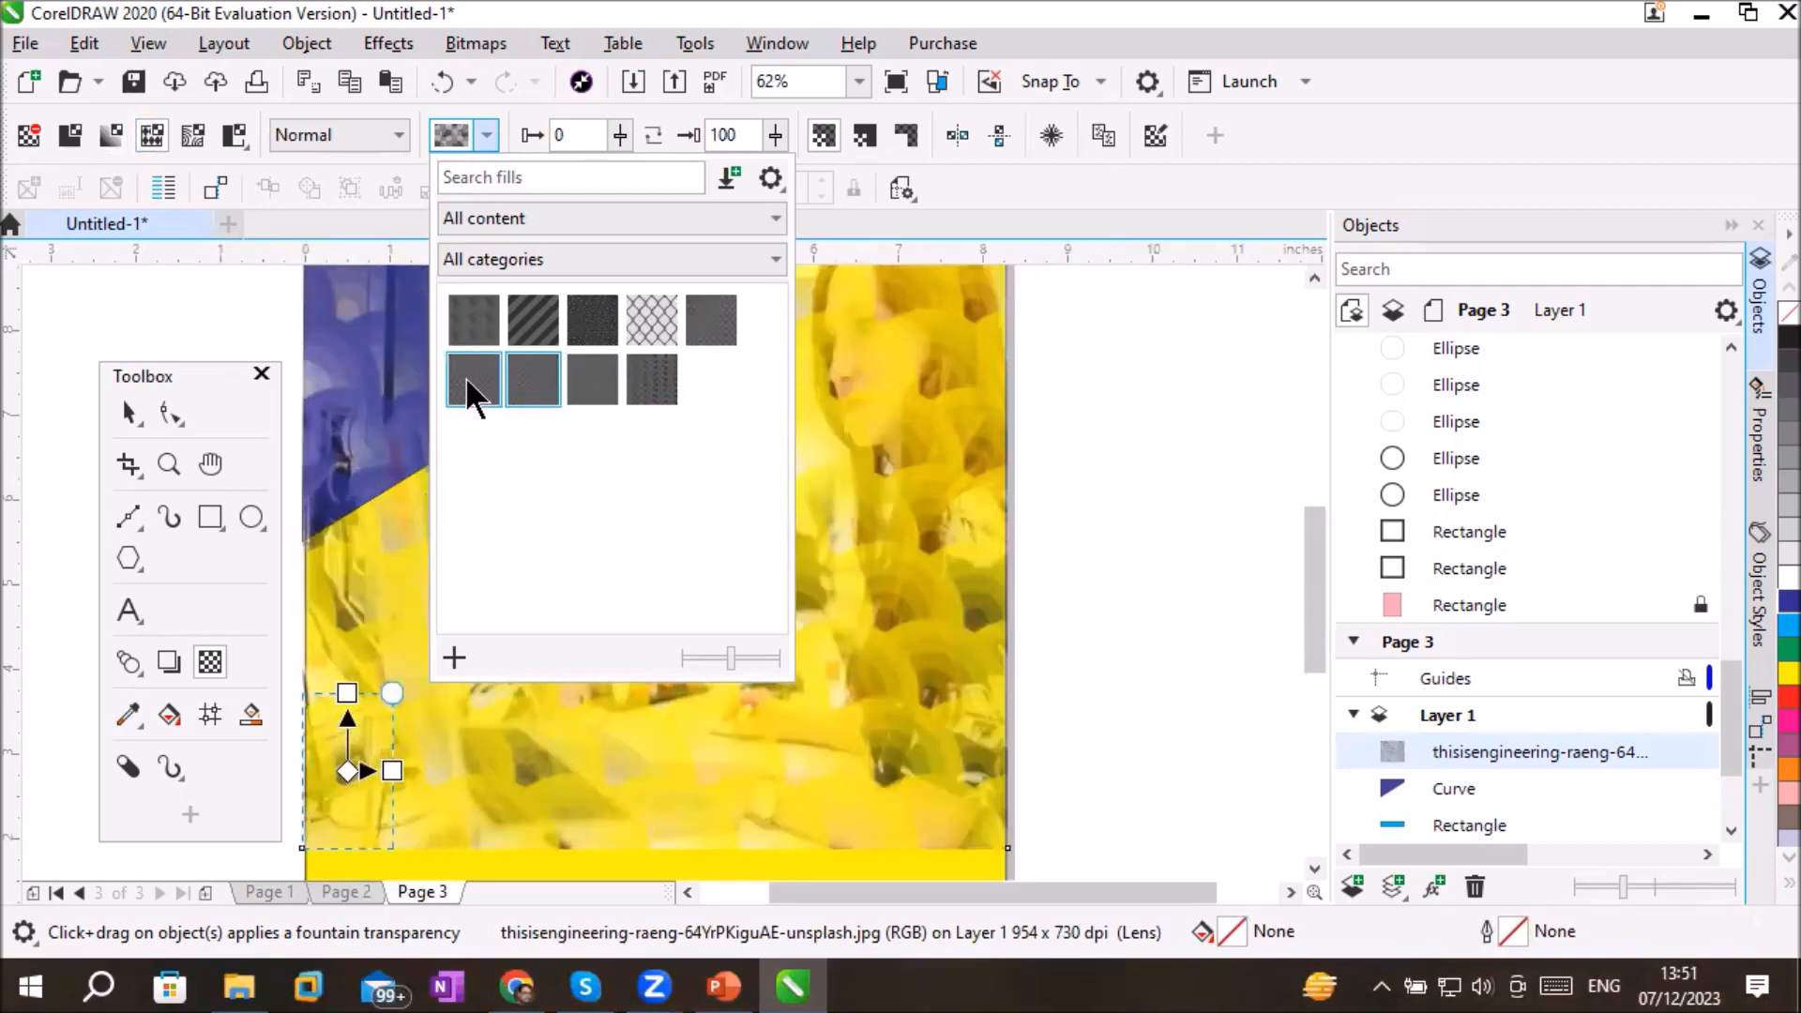
Step: Try the first vector pattern on the photo, and return to the diagonal stripe pattern
left_click(469, 321)
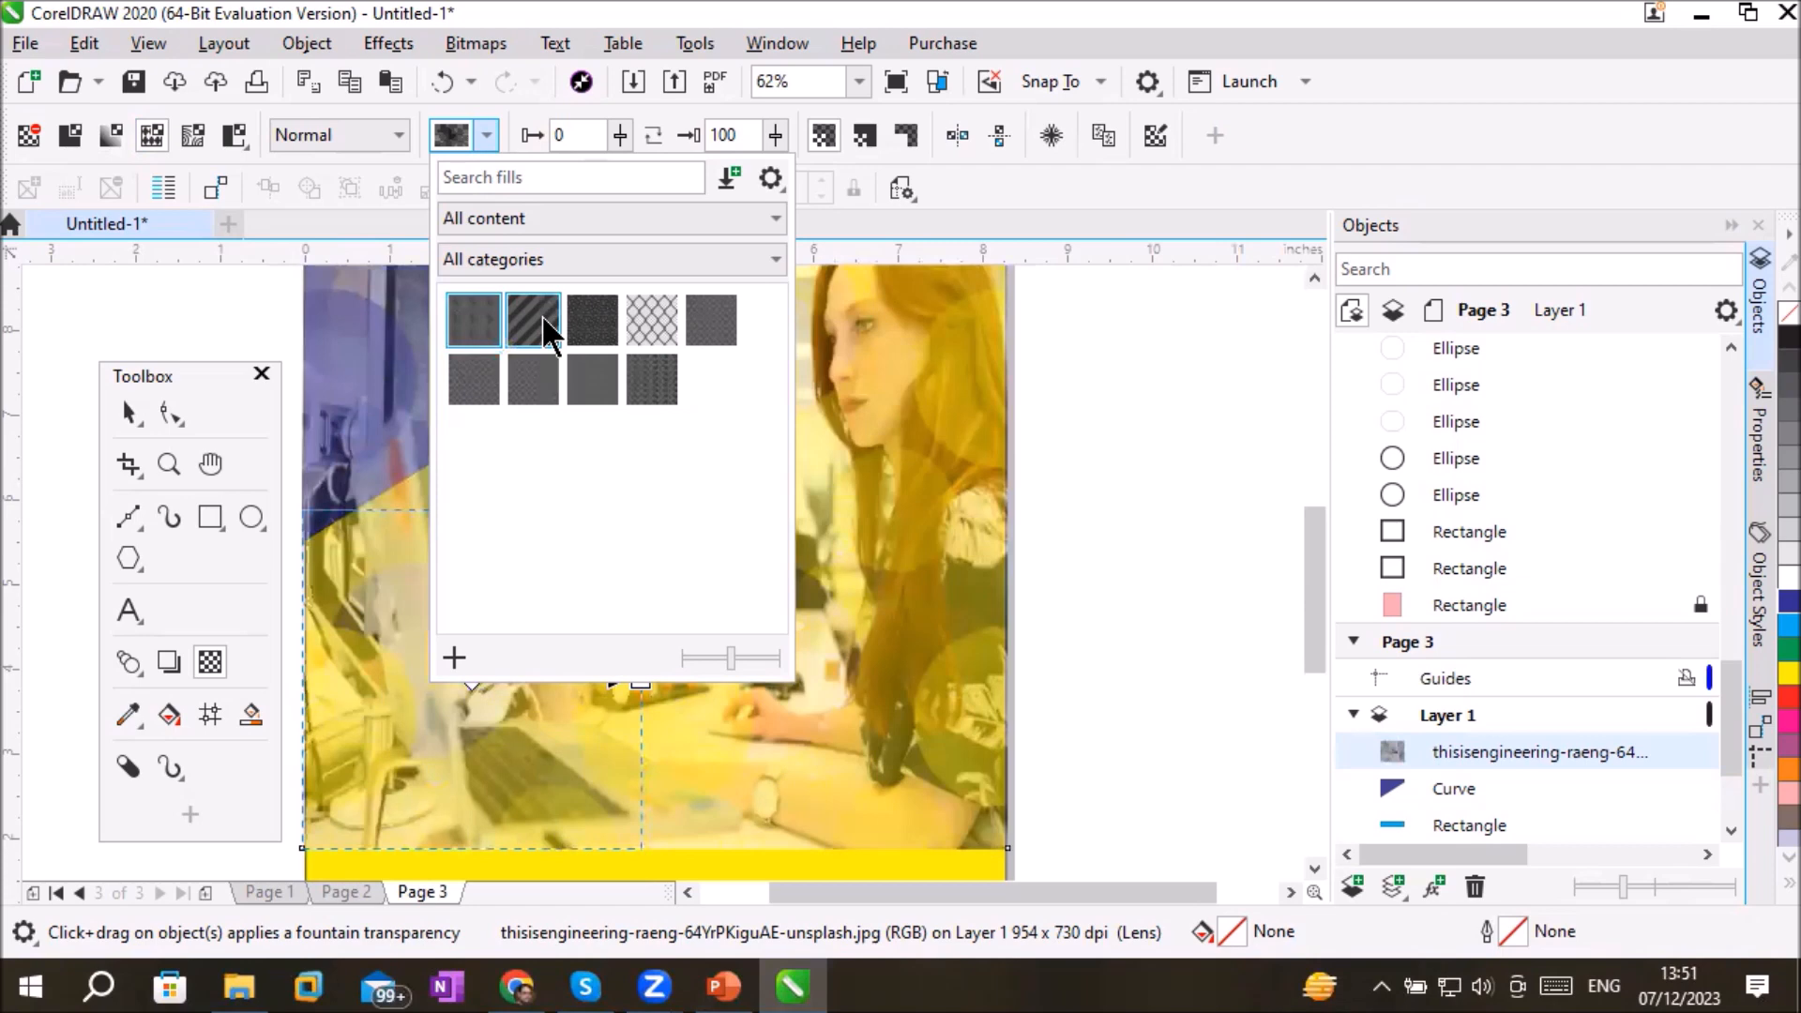
left_click(542, 313)
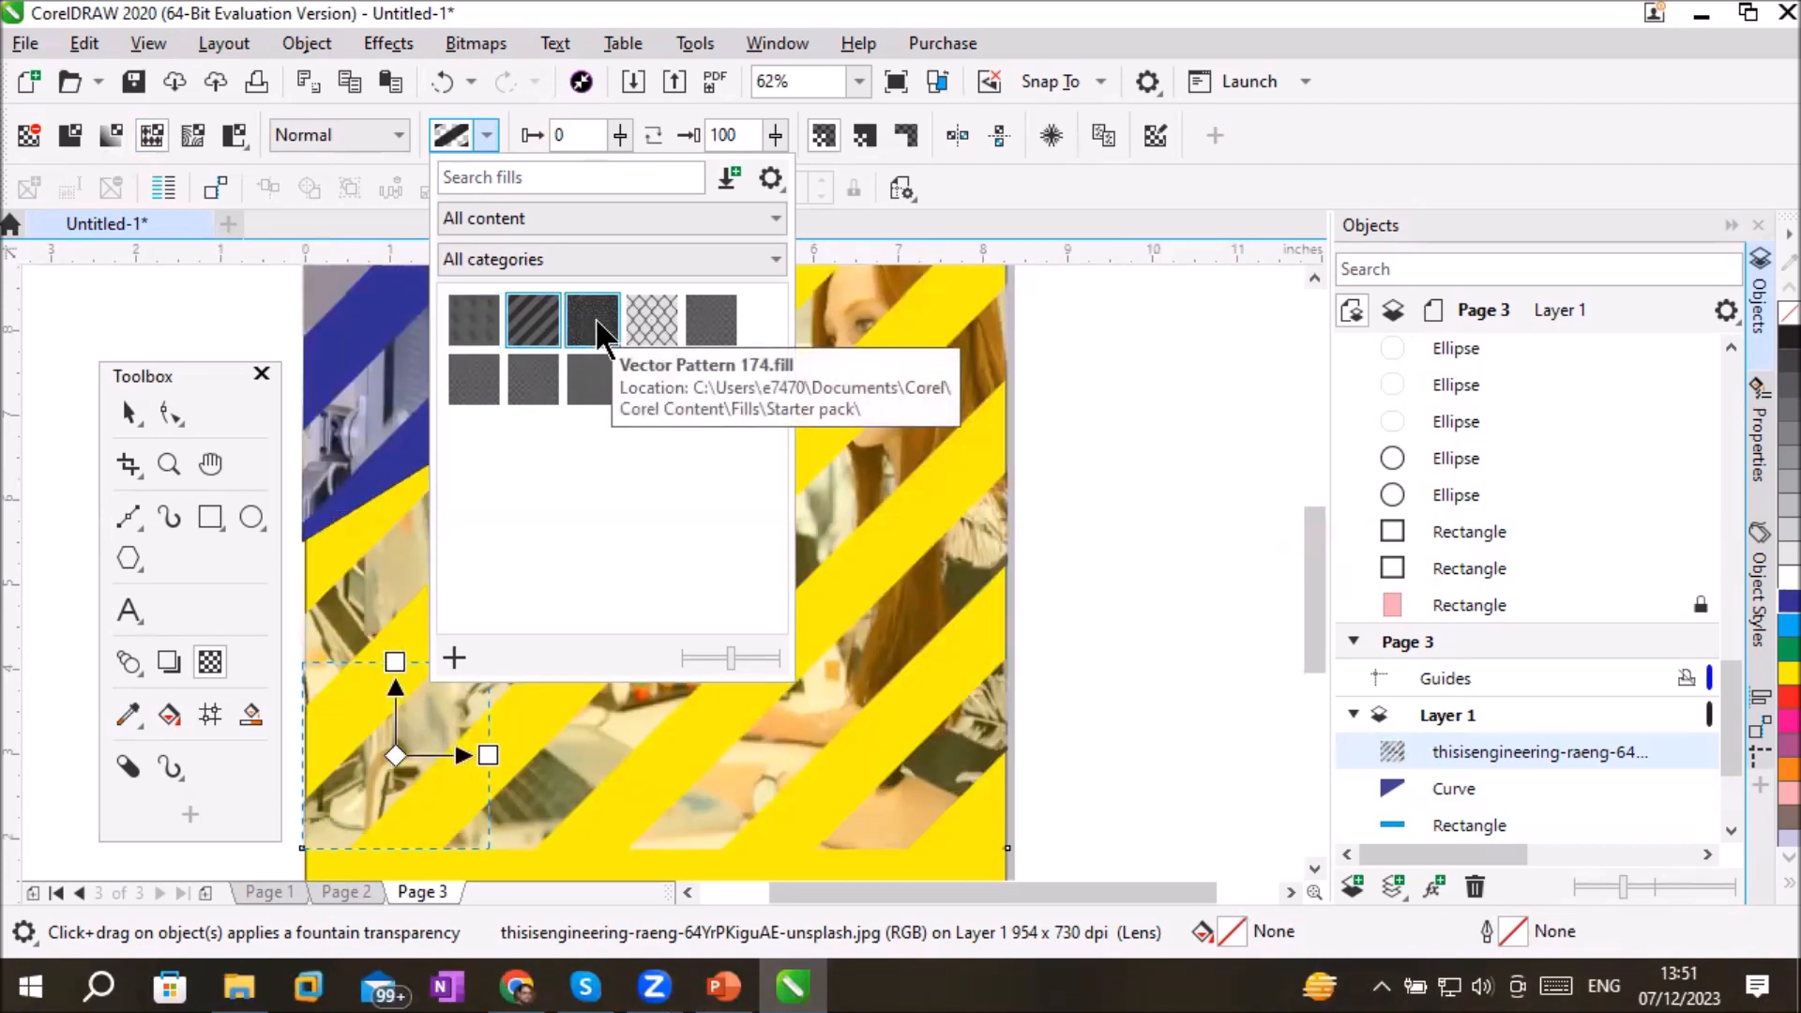
left_click(138, 137)
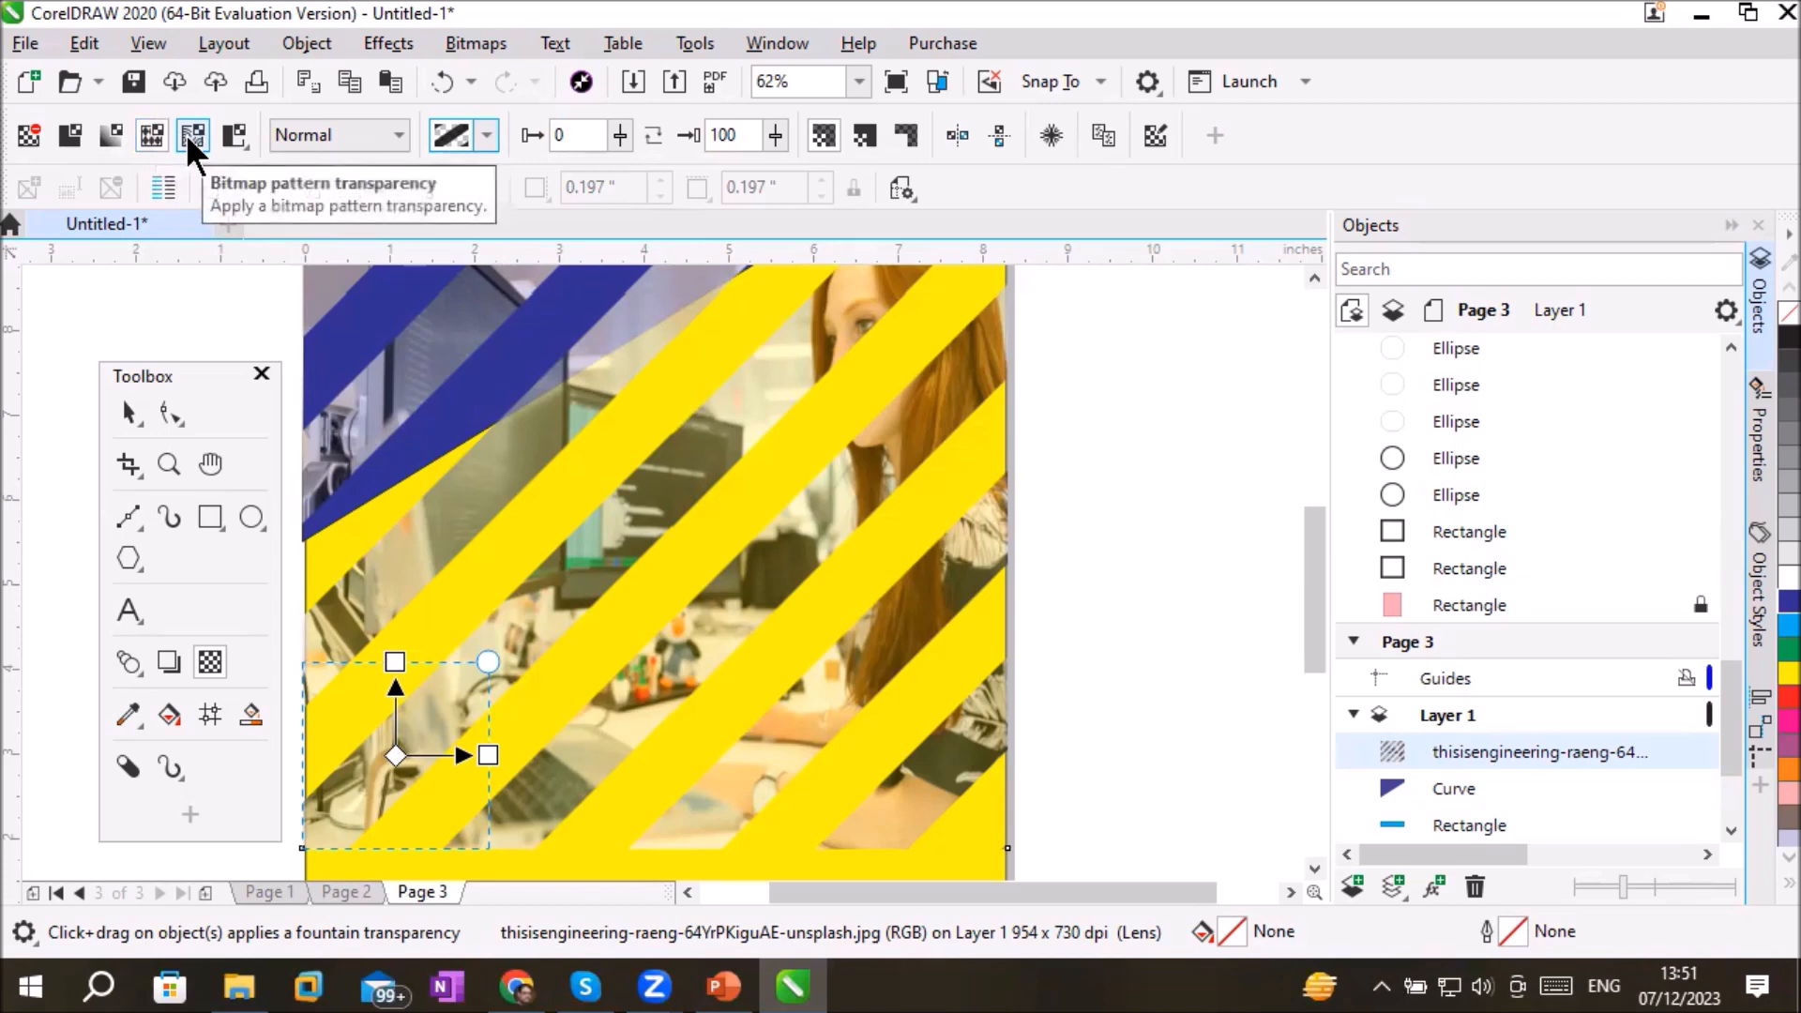
Step: Switch the photo to a bitmap pattern transparency and view the available bitmap patterns
left_click(187, 133)
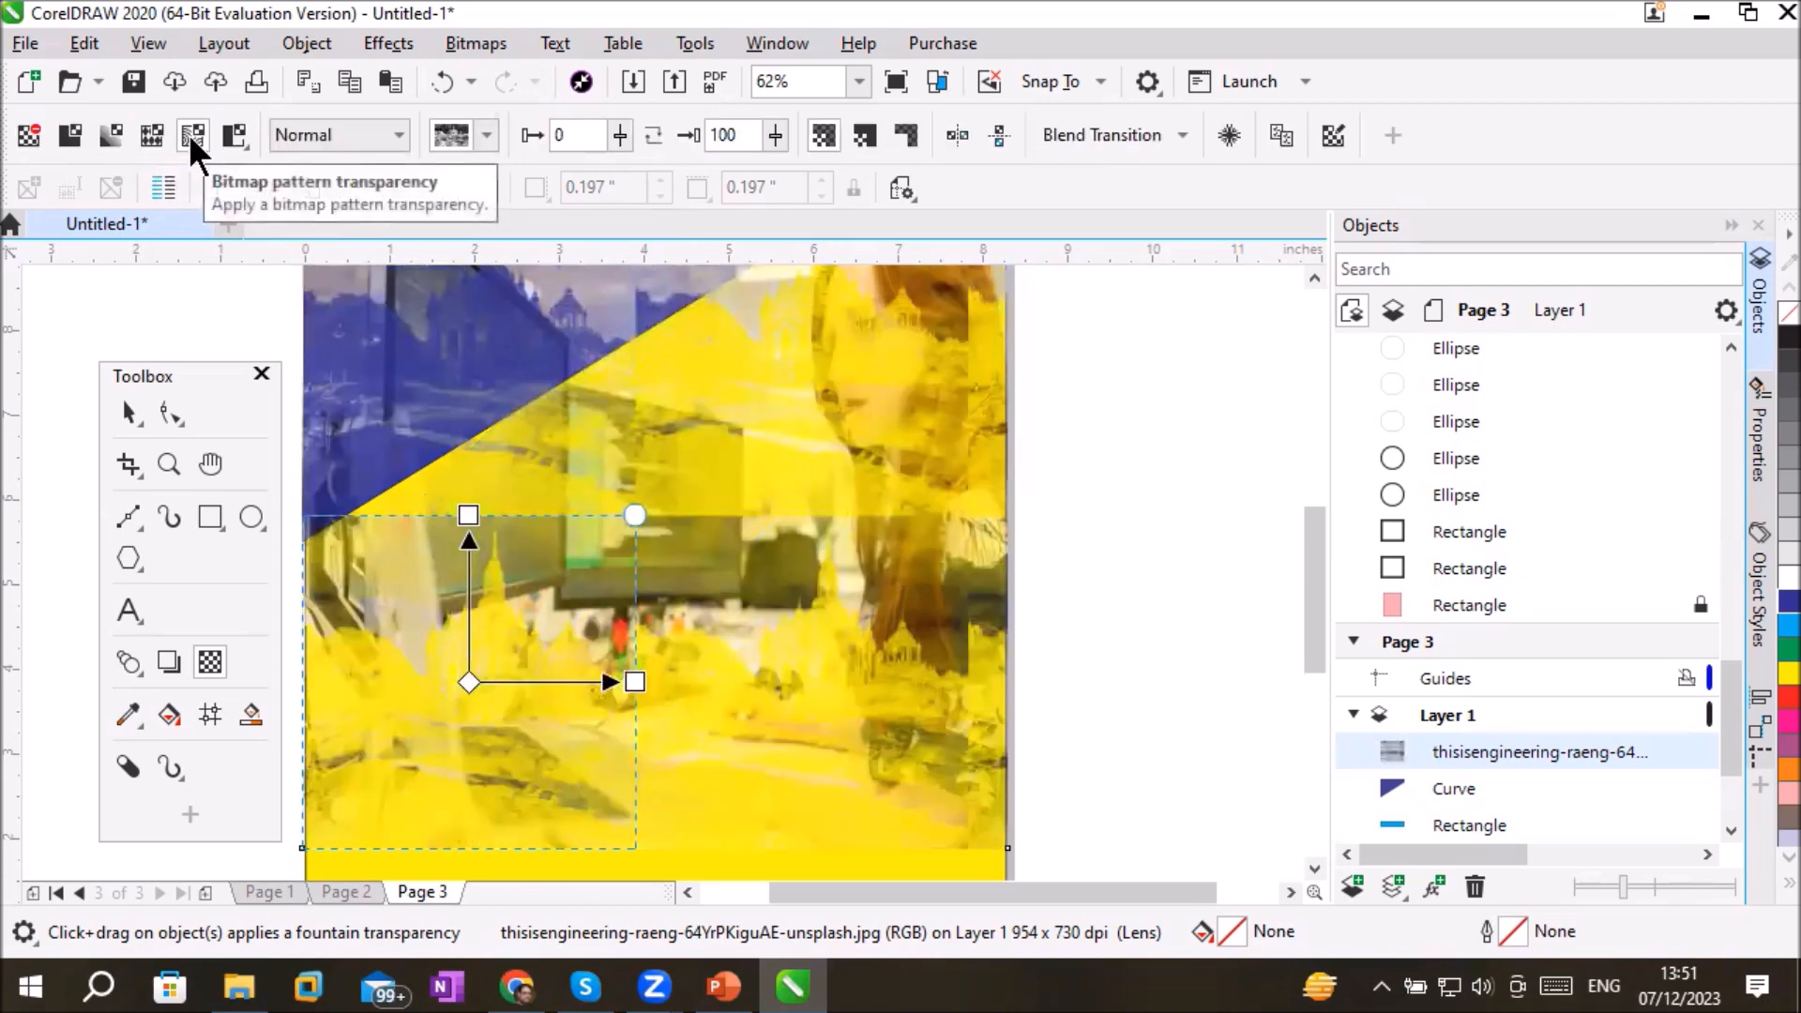
left_click(487, 135)
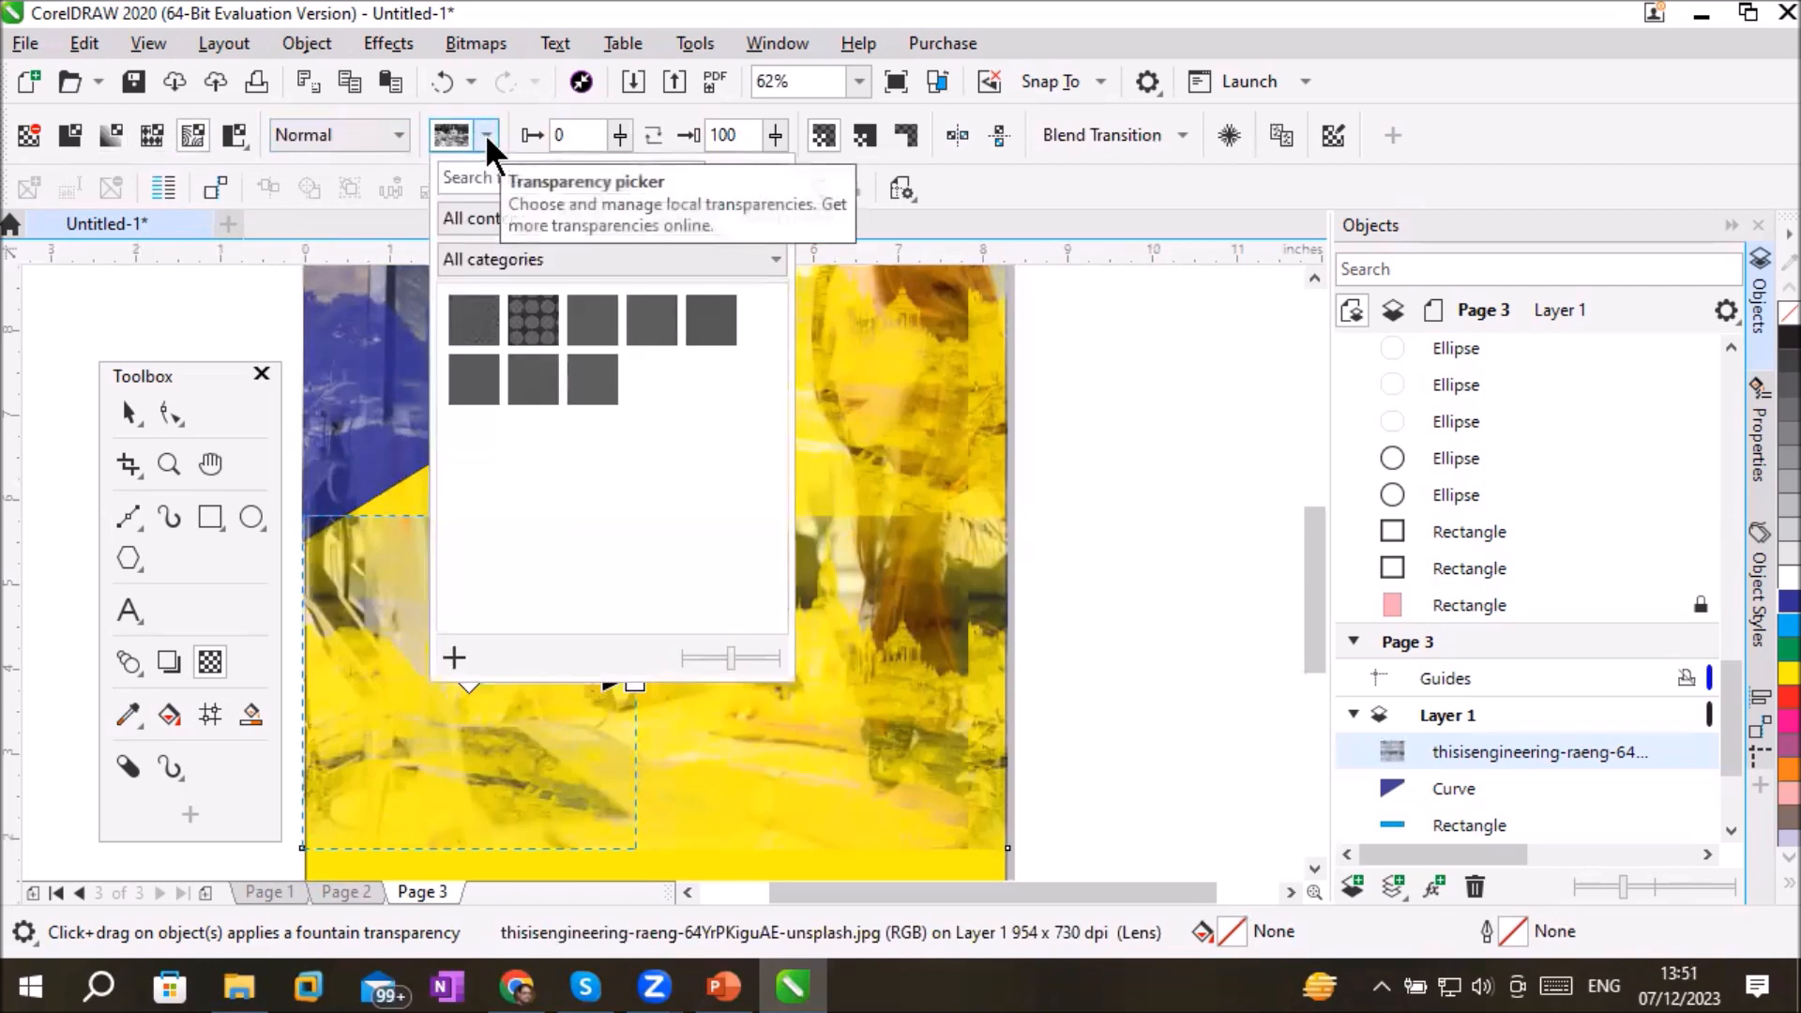
left_click(187, 137)
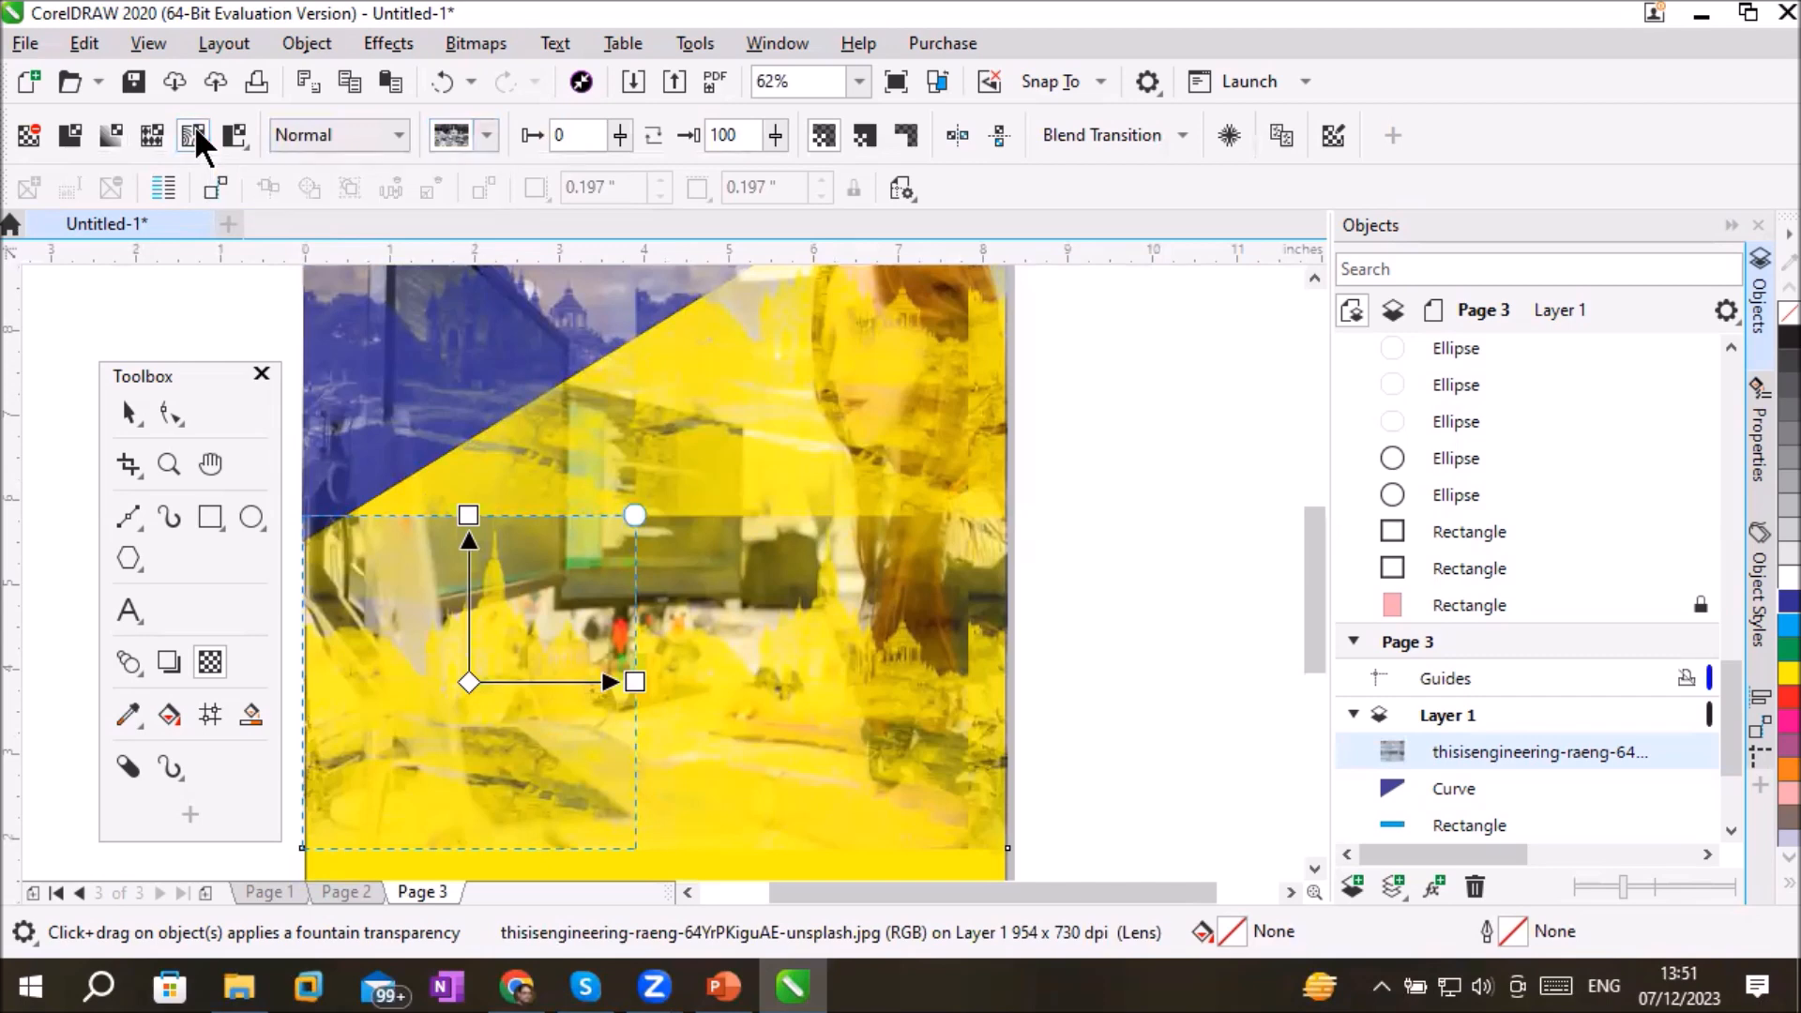
left_click(488, 131)
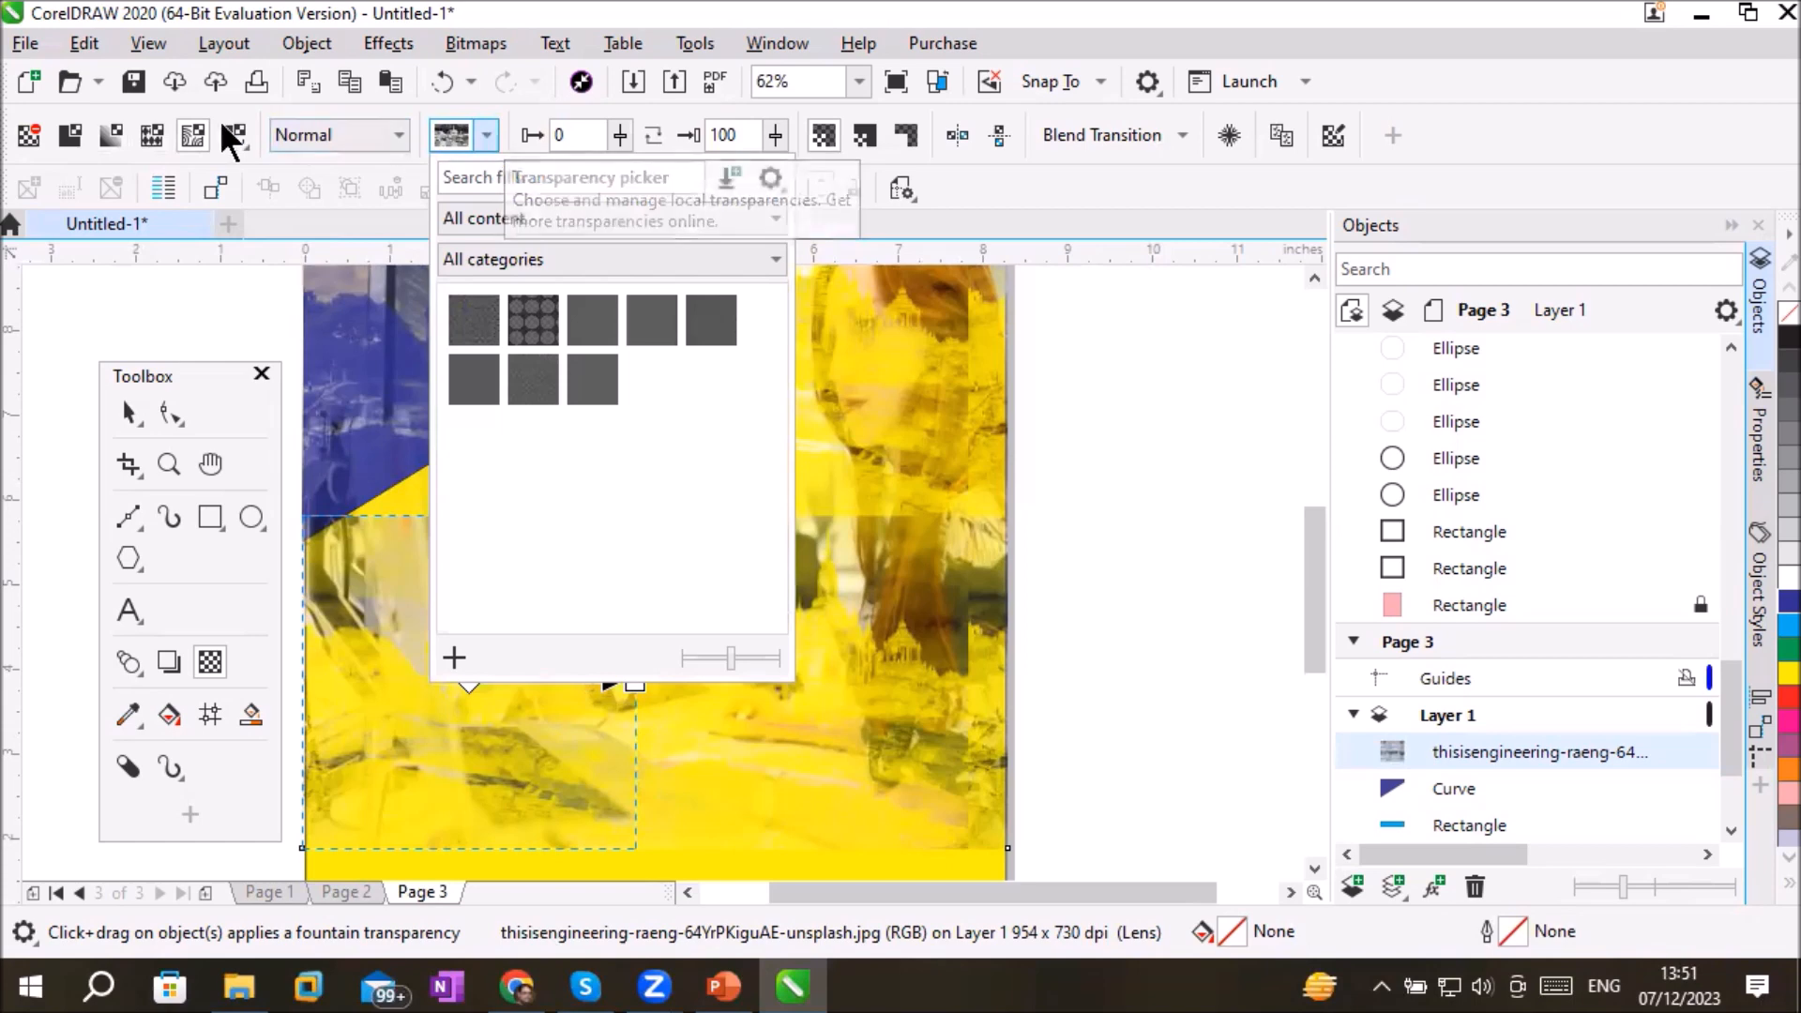
left_click(190, 136)
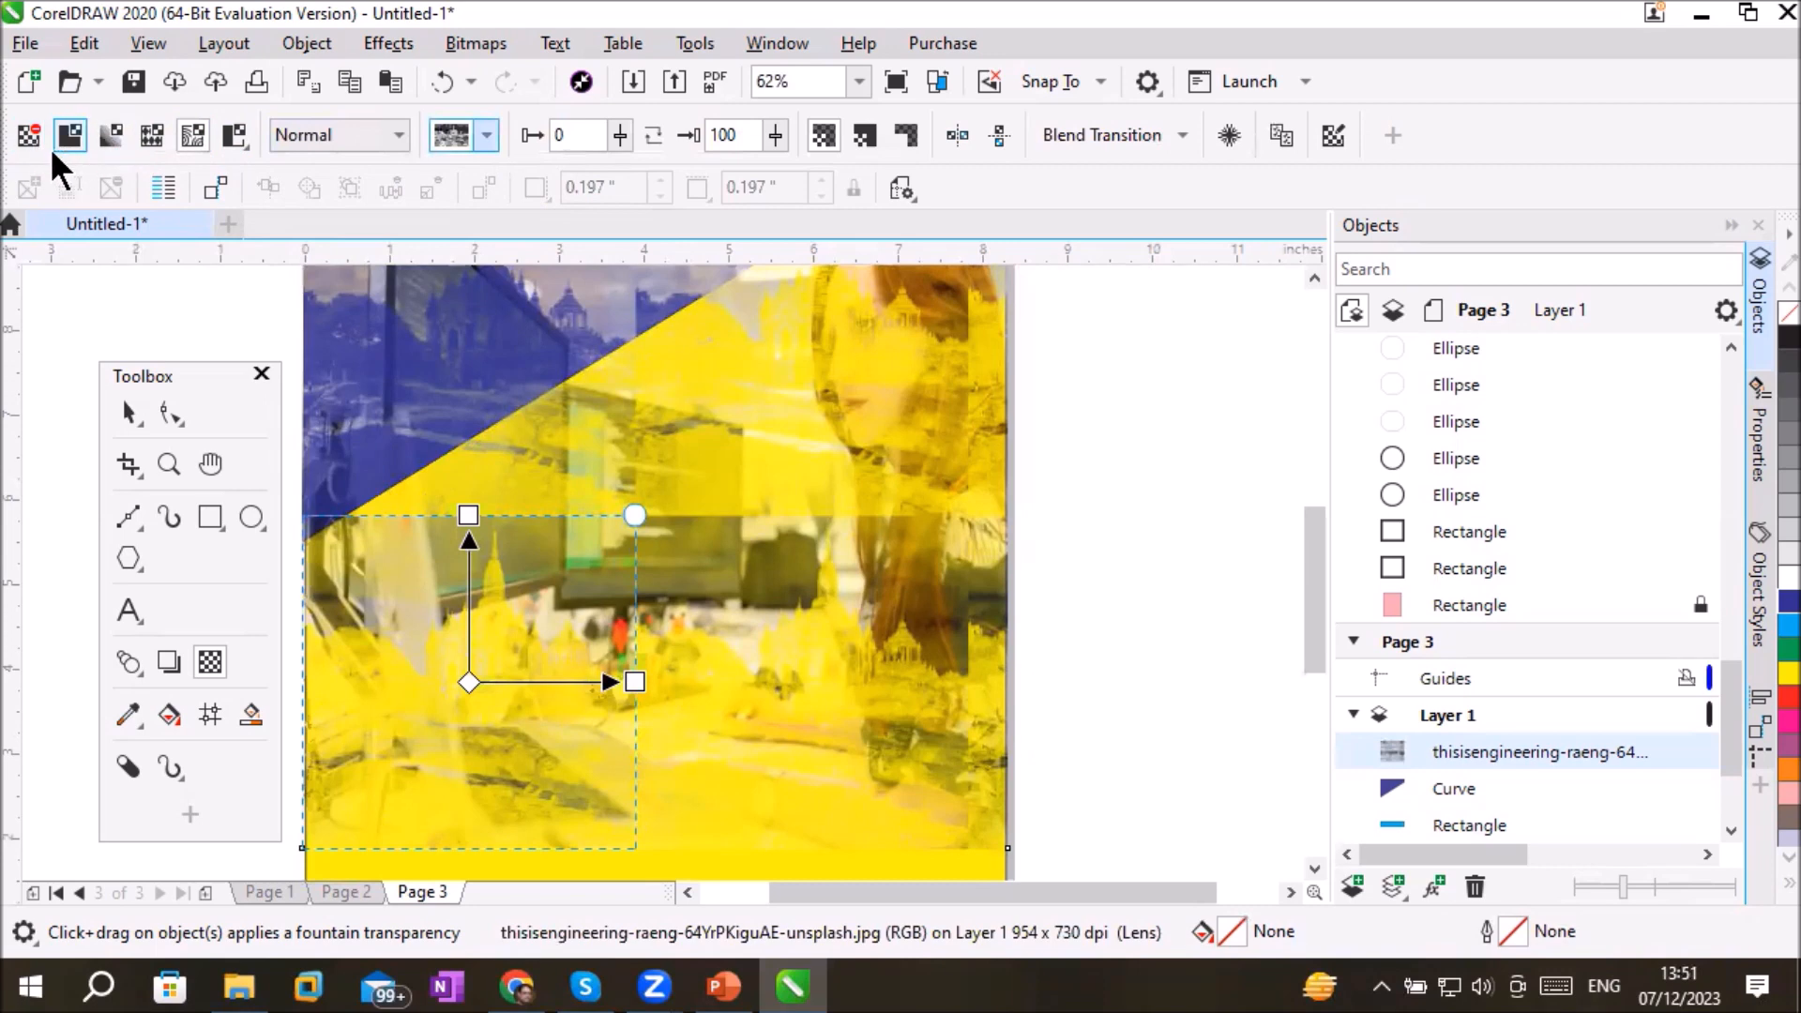
Step: Open the detailed transparency settings, remove the photo's bitmap pattern transparency, and move the dialog clear of the photo
left_click(1328, 134)
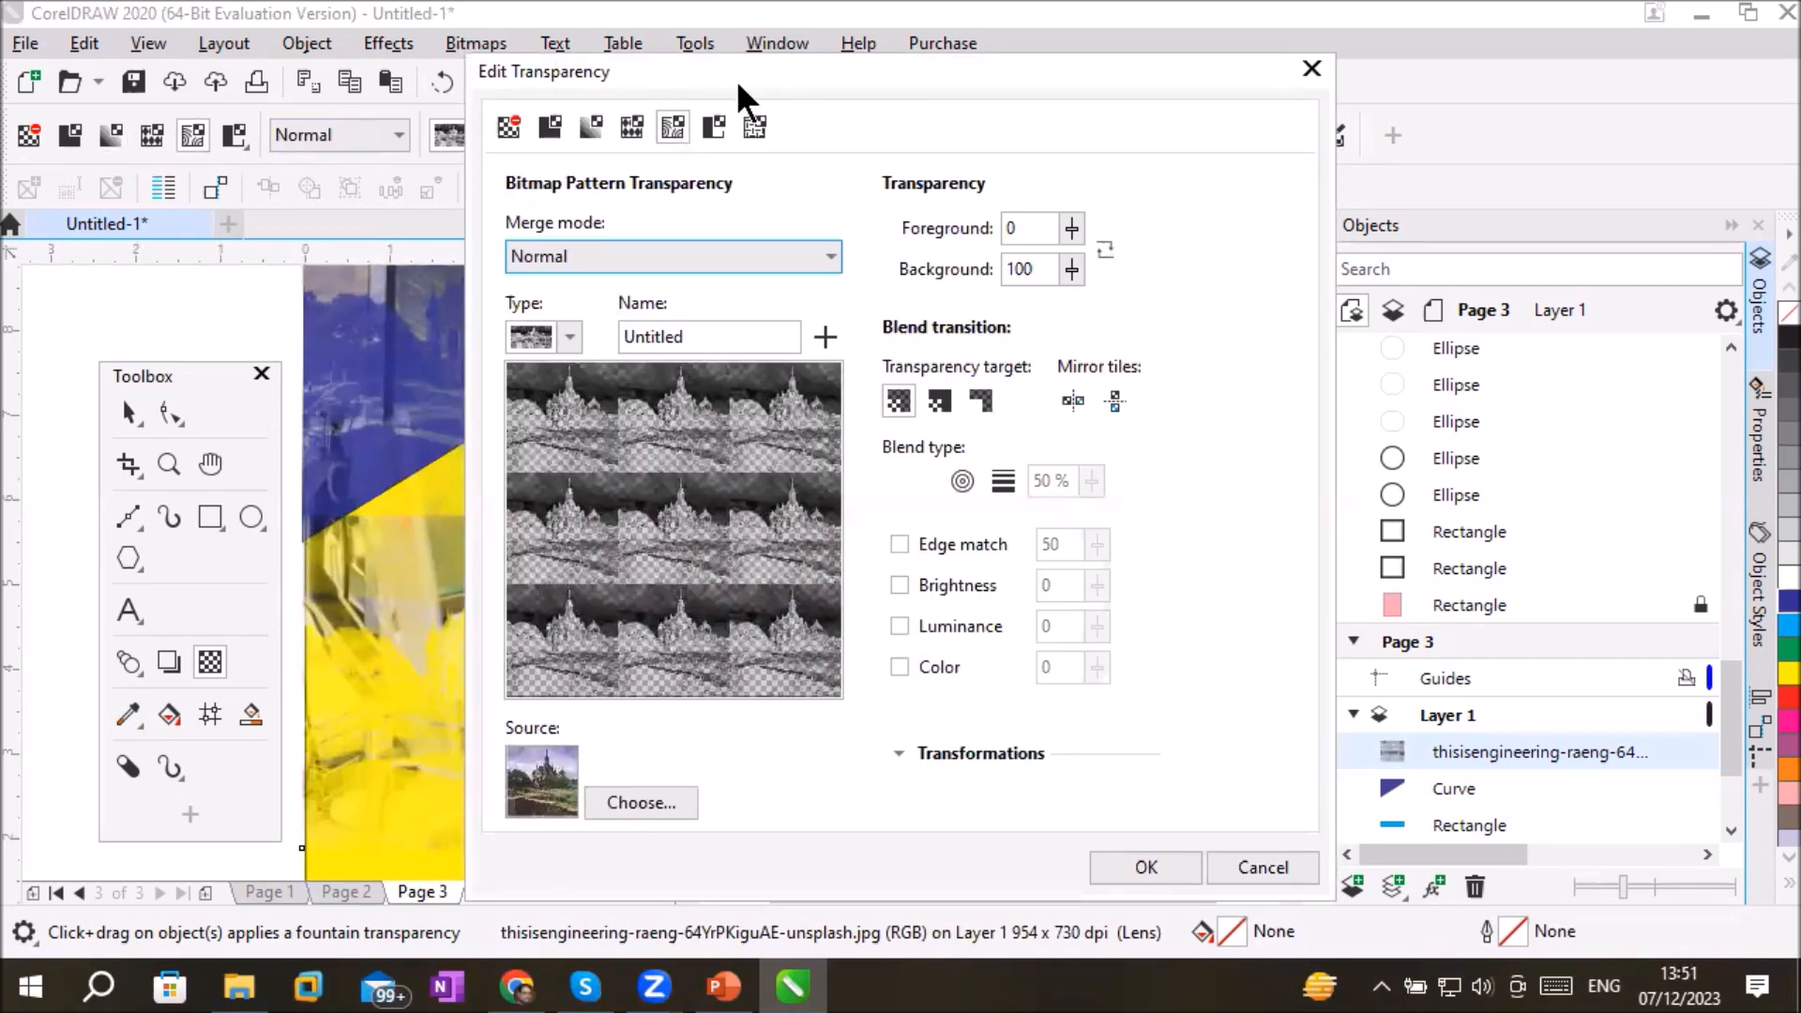
left_click_drag(736, 81, 1063, 132)
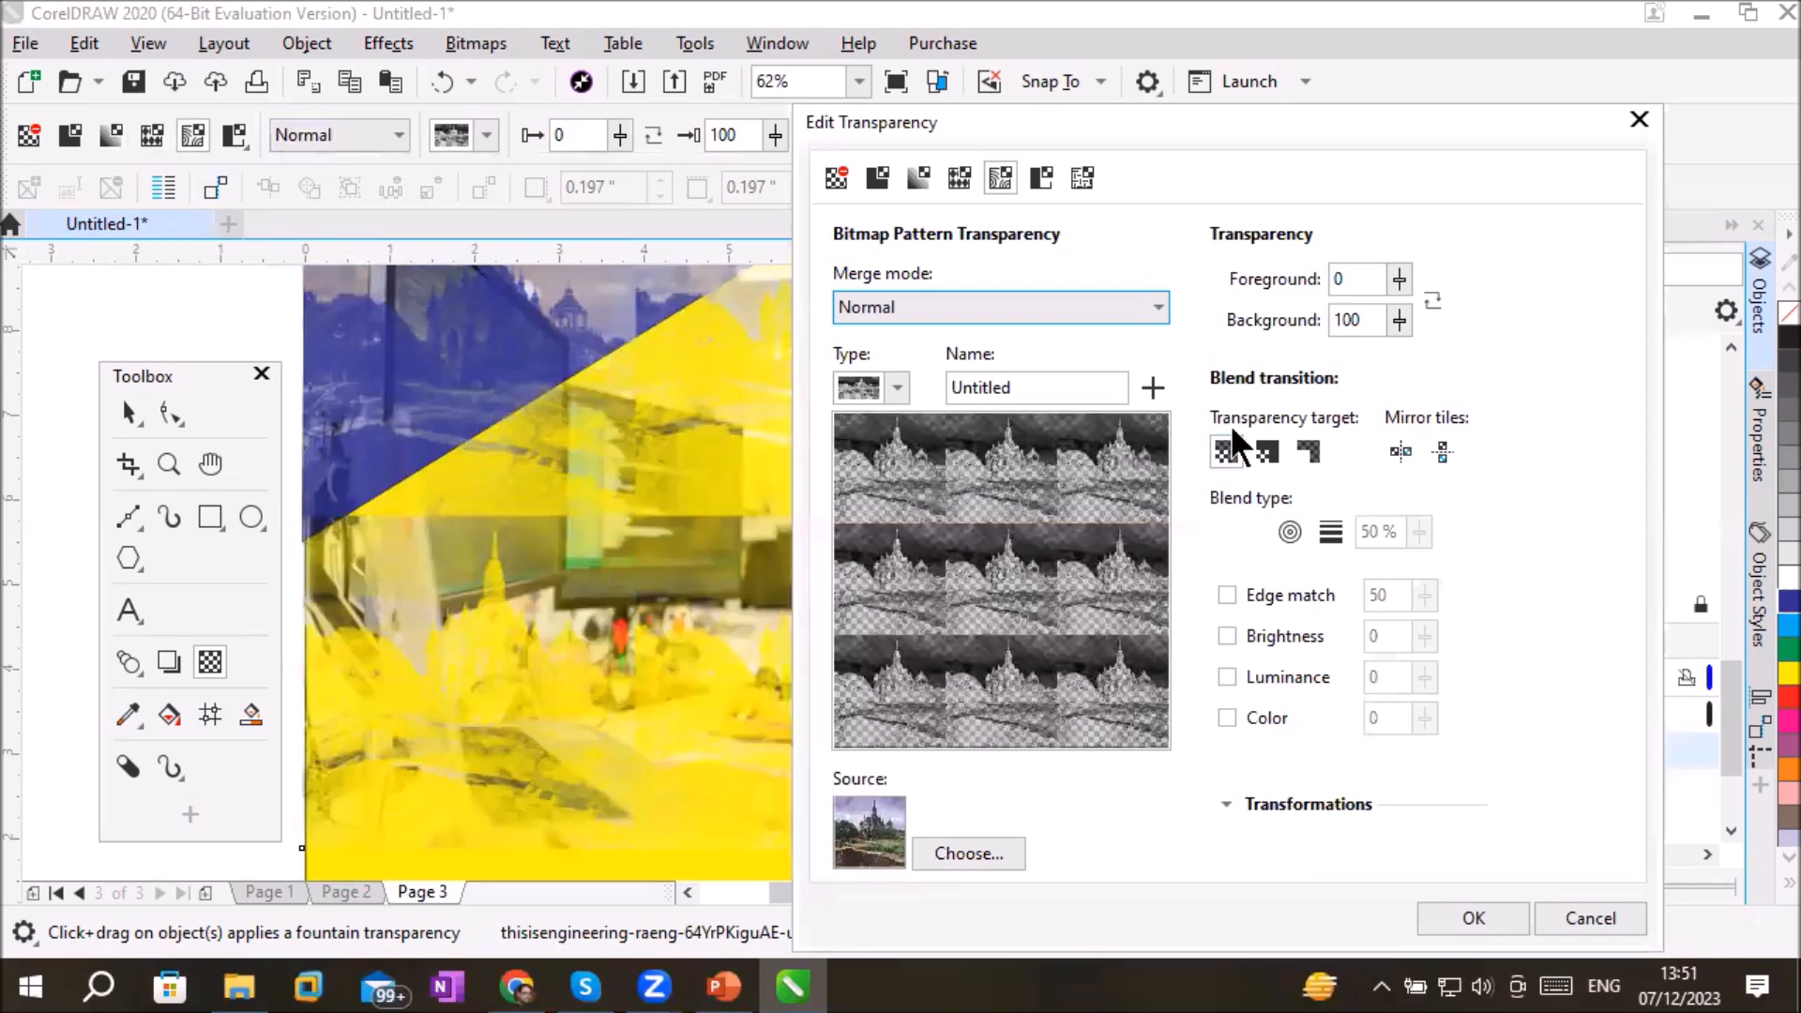
left_click(836, 174)
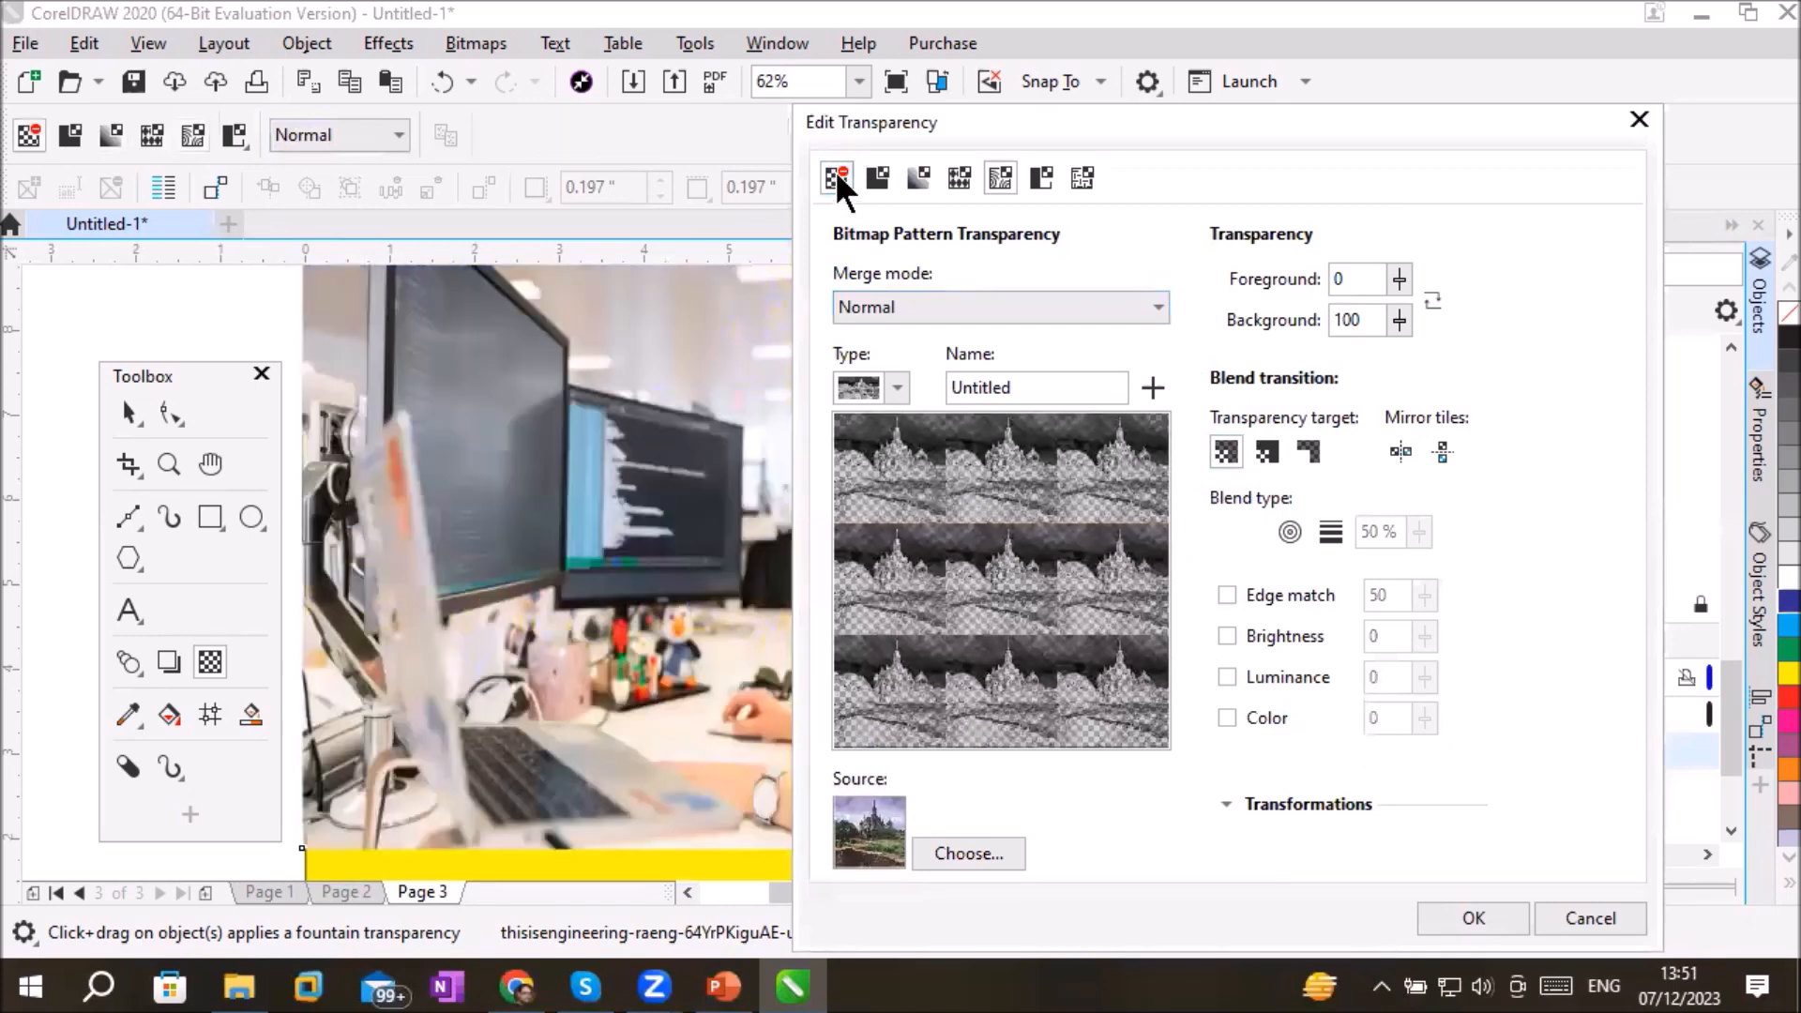
left_click_drag(1069, 116, 1269, 137)
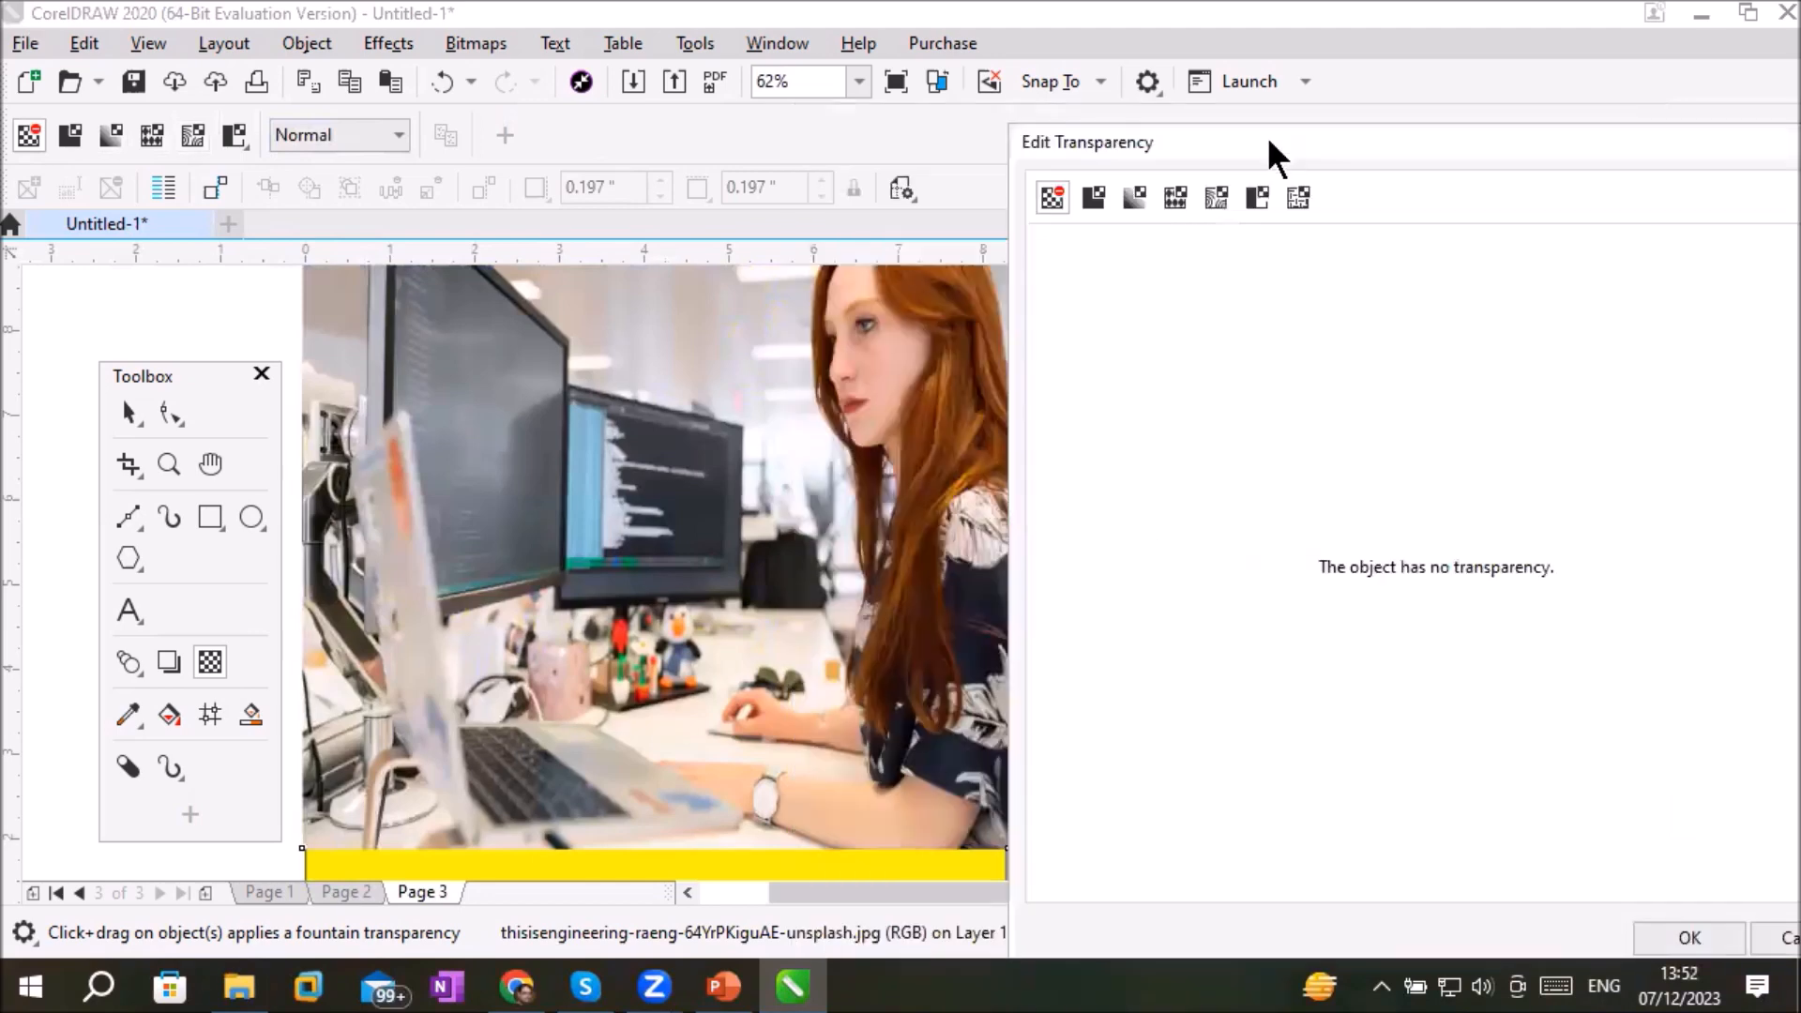
Step: Try uniform transparency on the photo, and switch it to a linear fountain transparency
left_click(1091, 197)
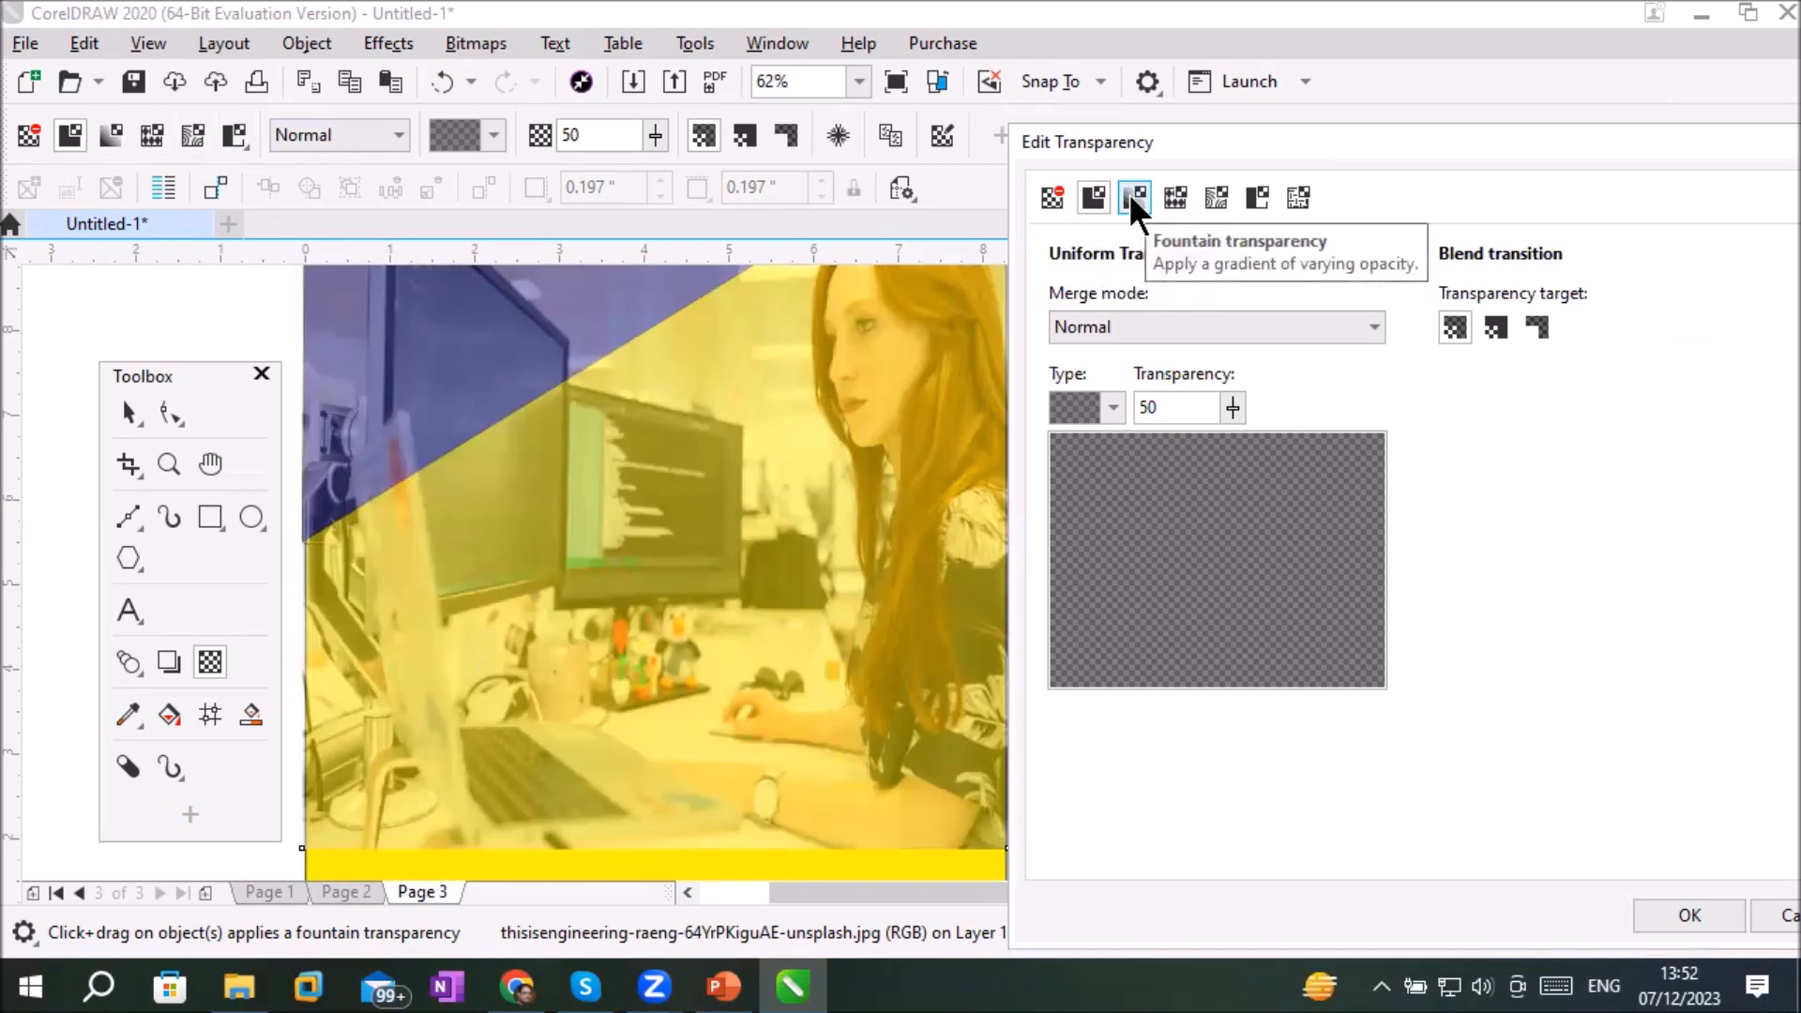
left_click(1131, 197)
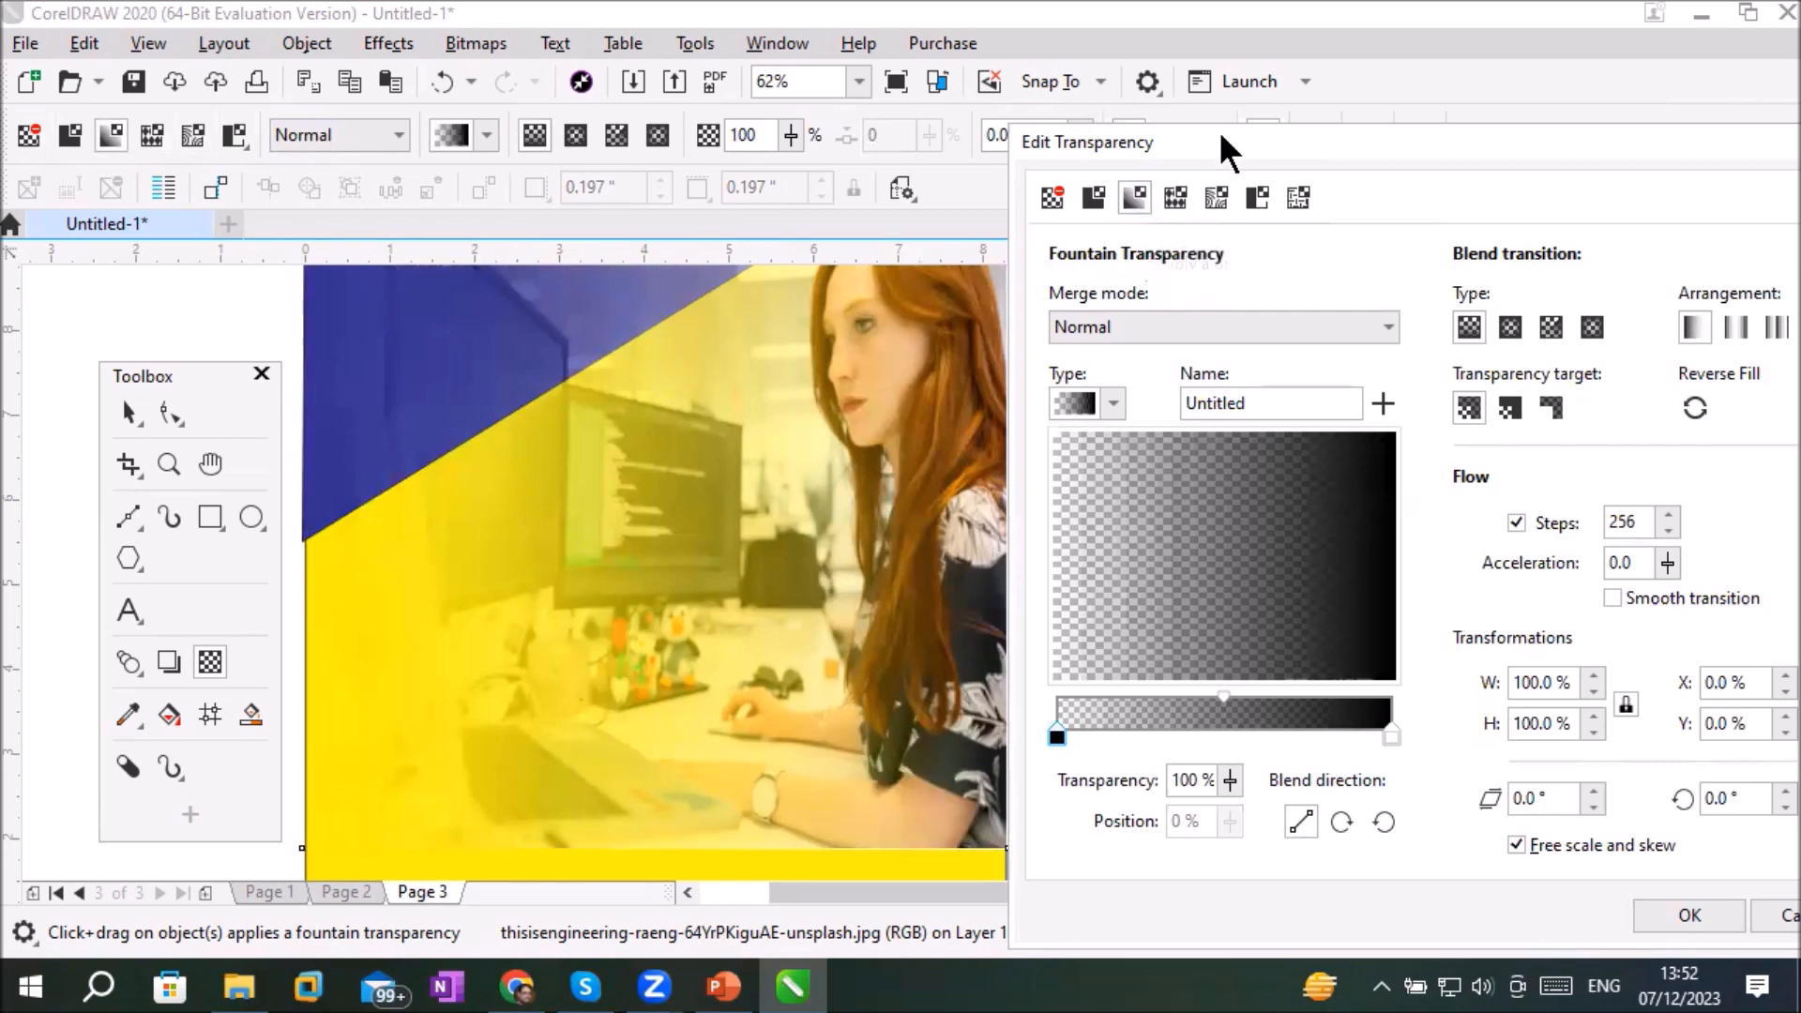
left_click_drag(1219, 131, 1001, 131)
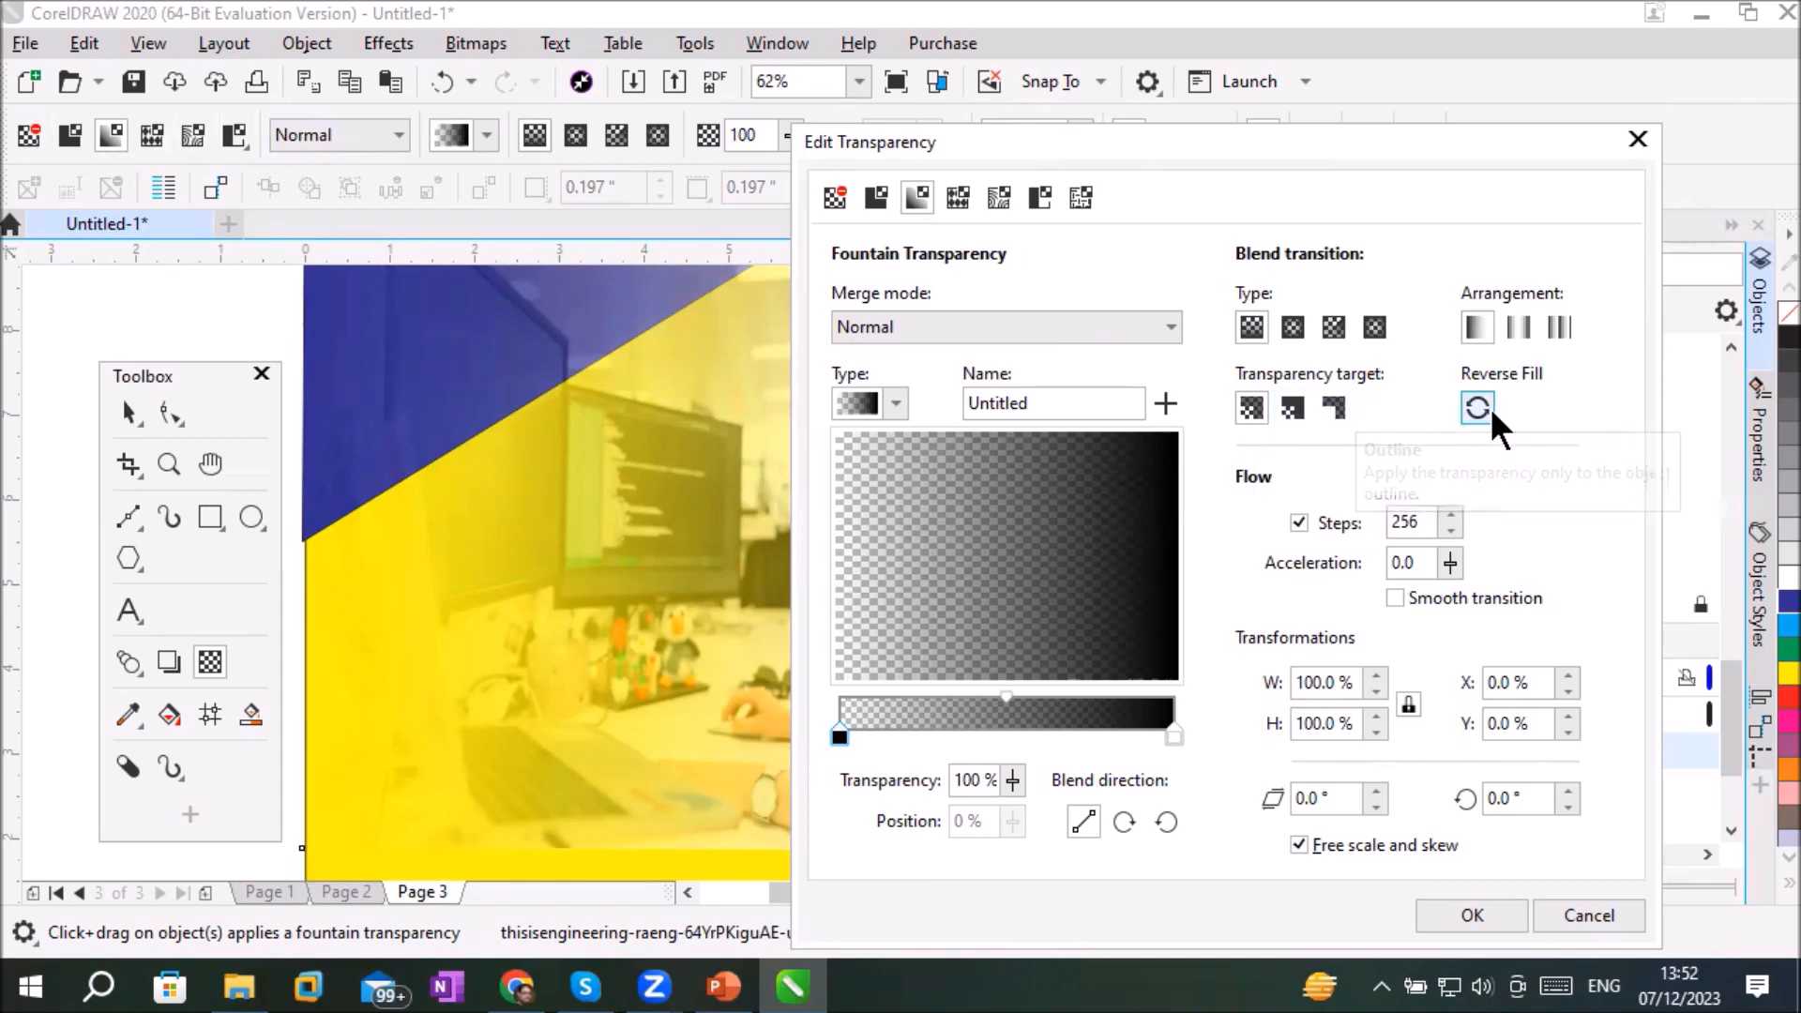
Step: Reverse the fountain transparency's direction back and forth, ending with the original direction
left_click(1465, 410)
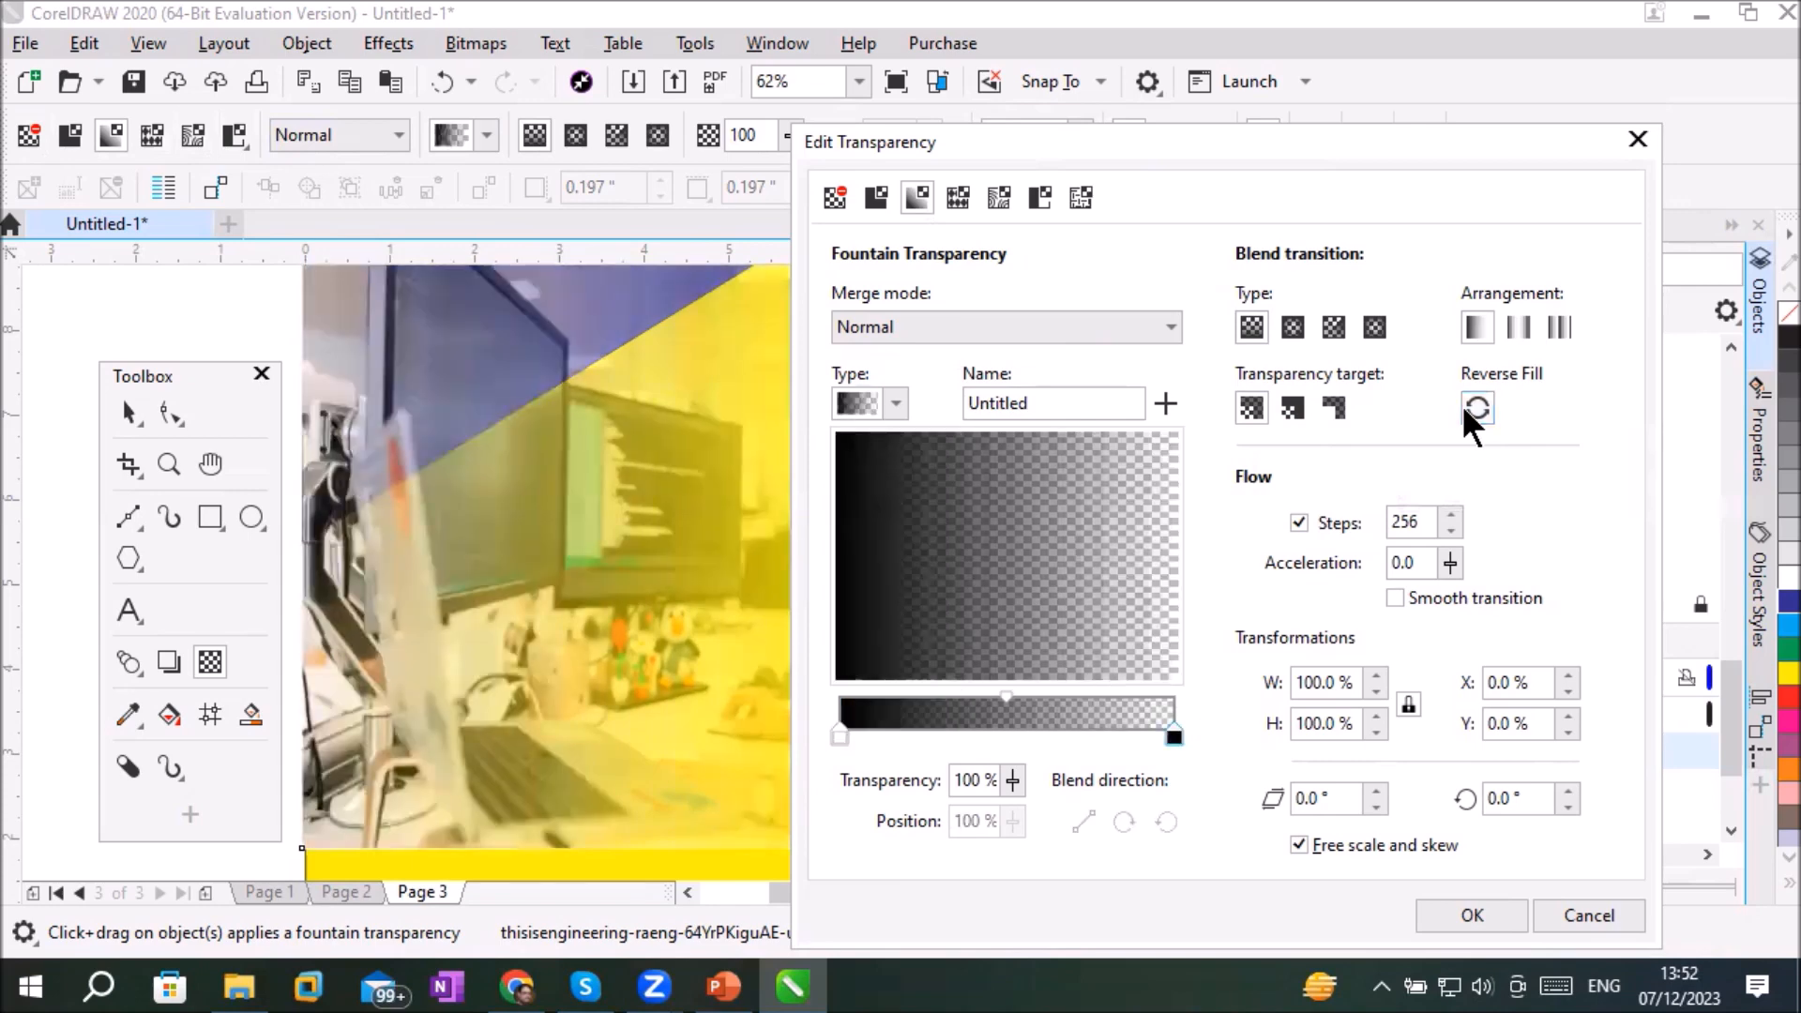
left_click(1464, 410)
left_click(1464, 410)
left_click(1465, 410)
left_click(1465, 410)
left_click(1464, 410)
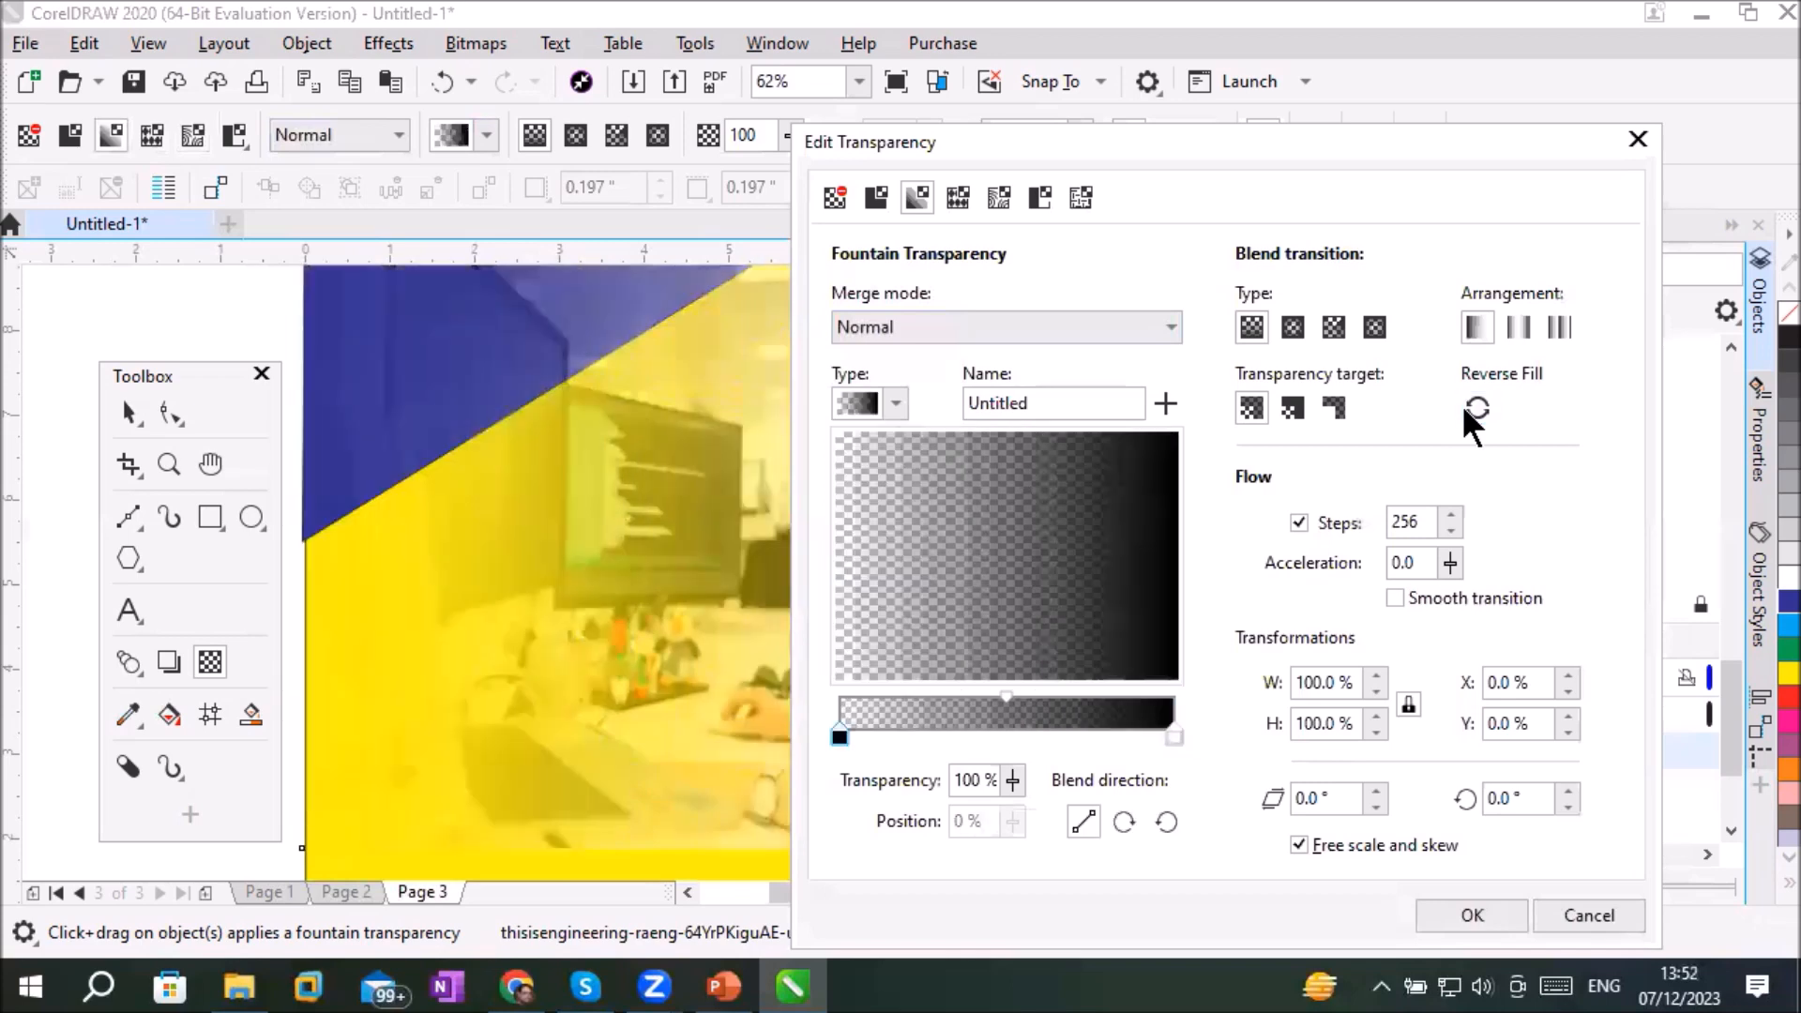
Step: Flip the fountain transparency repeatedly to compare both fade directions on the photo, returning to the starting direction
left_click(1464, 410)
left_click(1465, 410)
left_click(1465, 410)
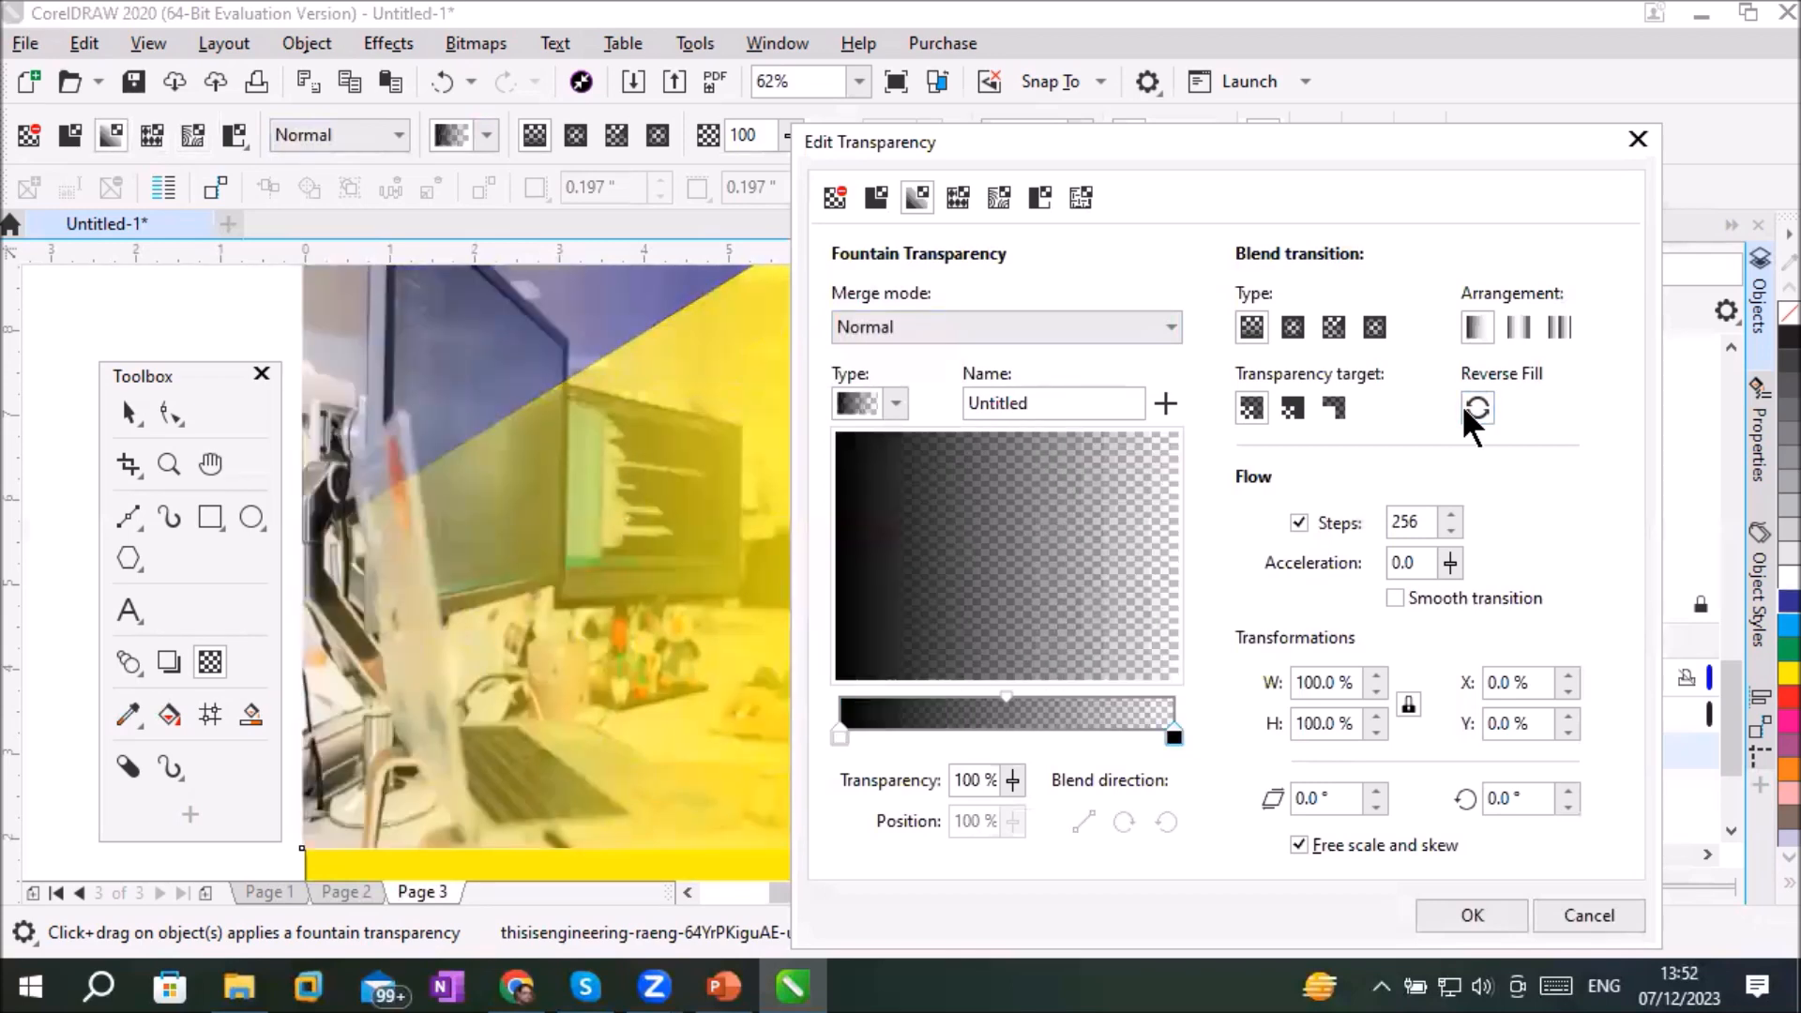
left_click(1464, 410)
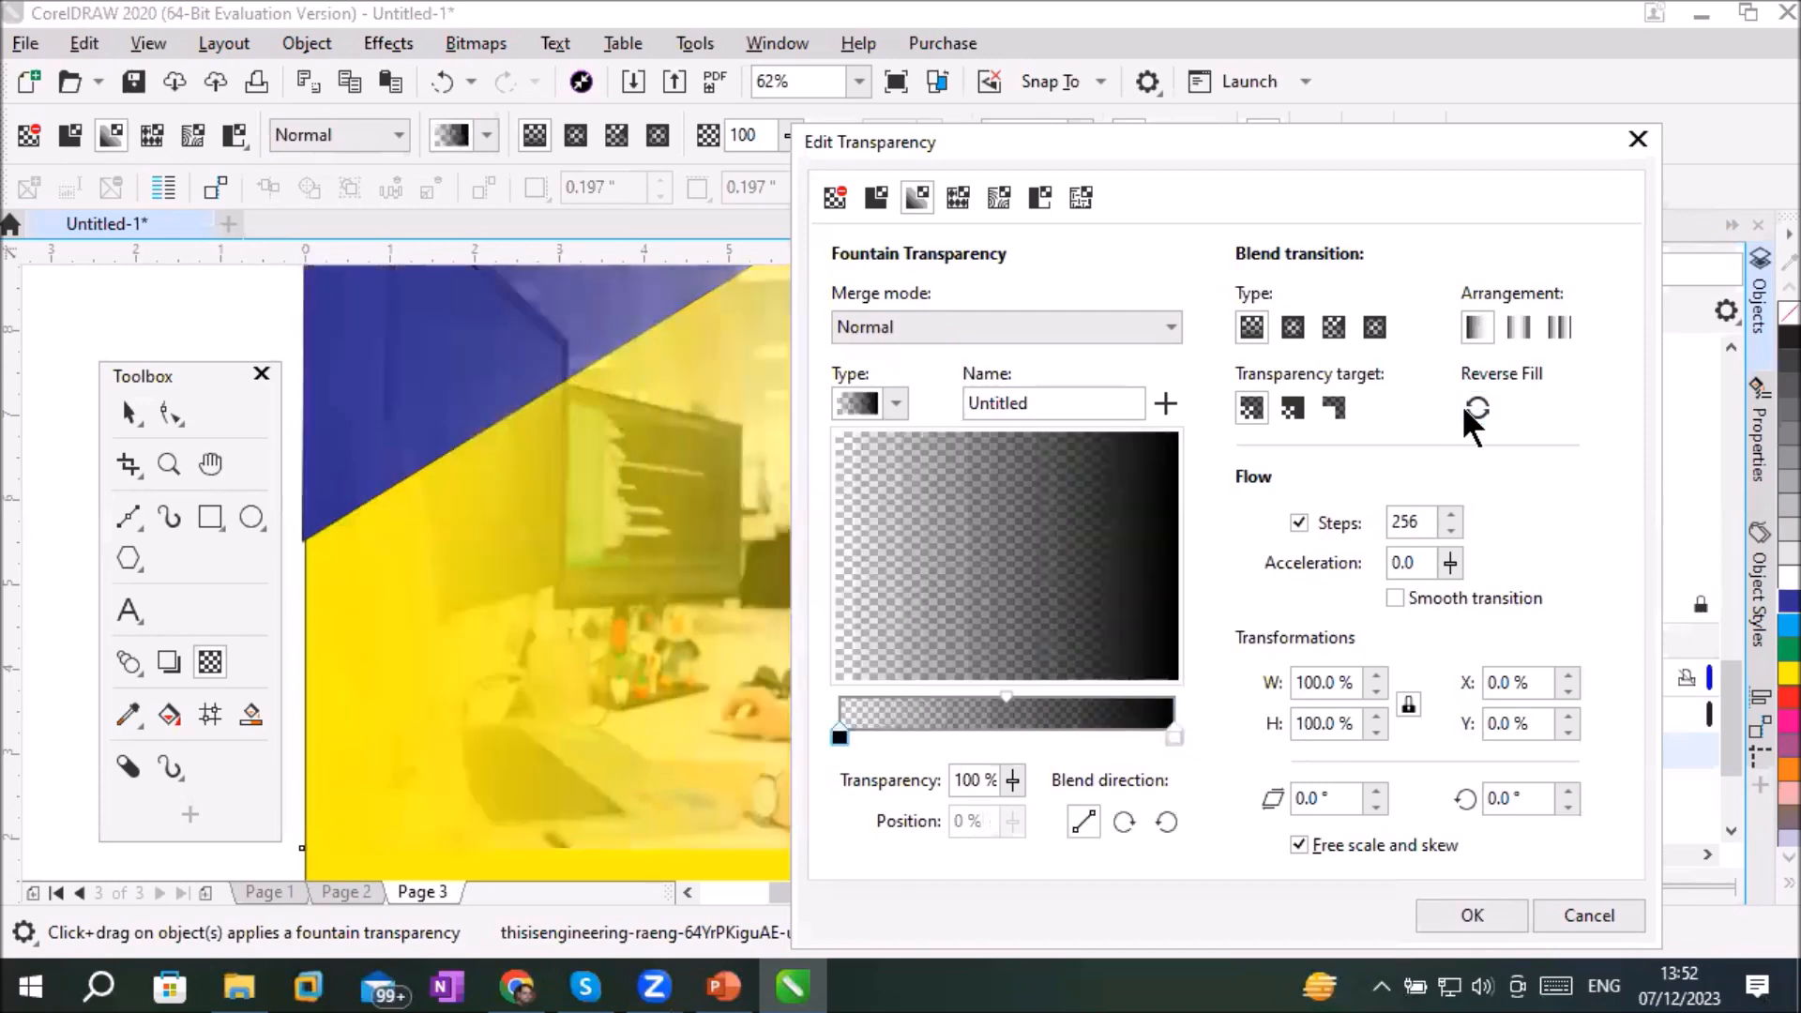
left_click(1465, 410)
left_click(1465, 410)
left_click(1465, 410)
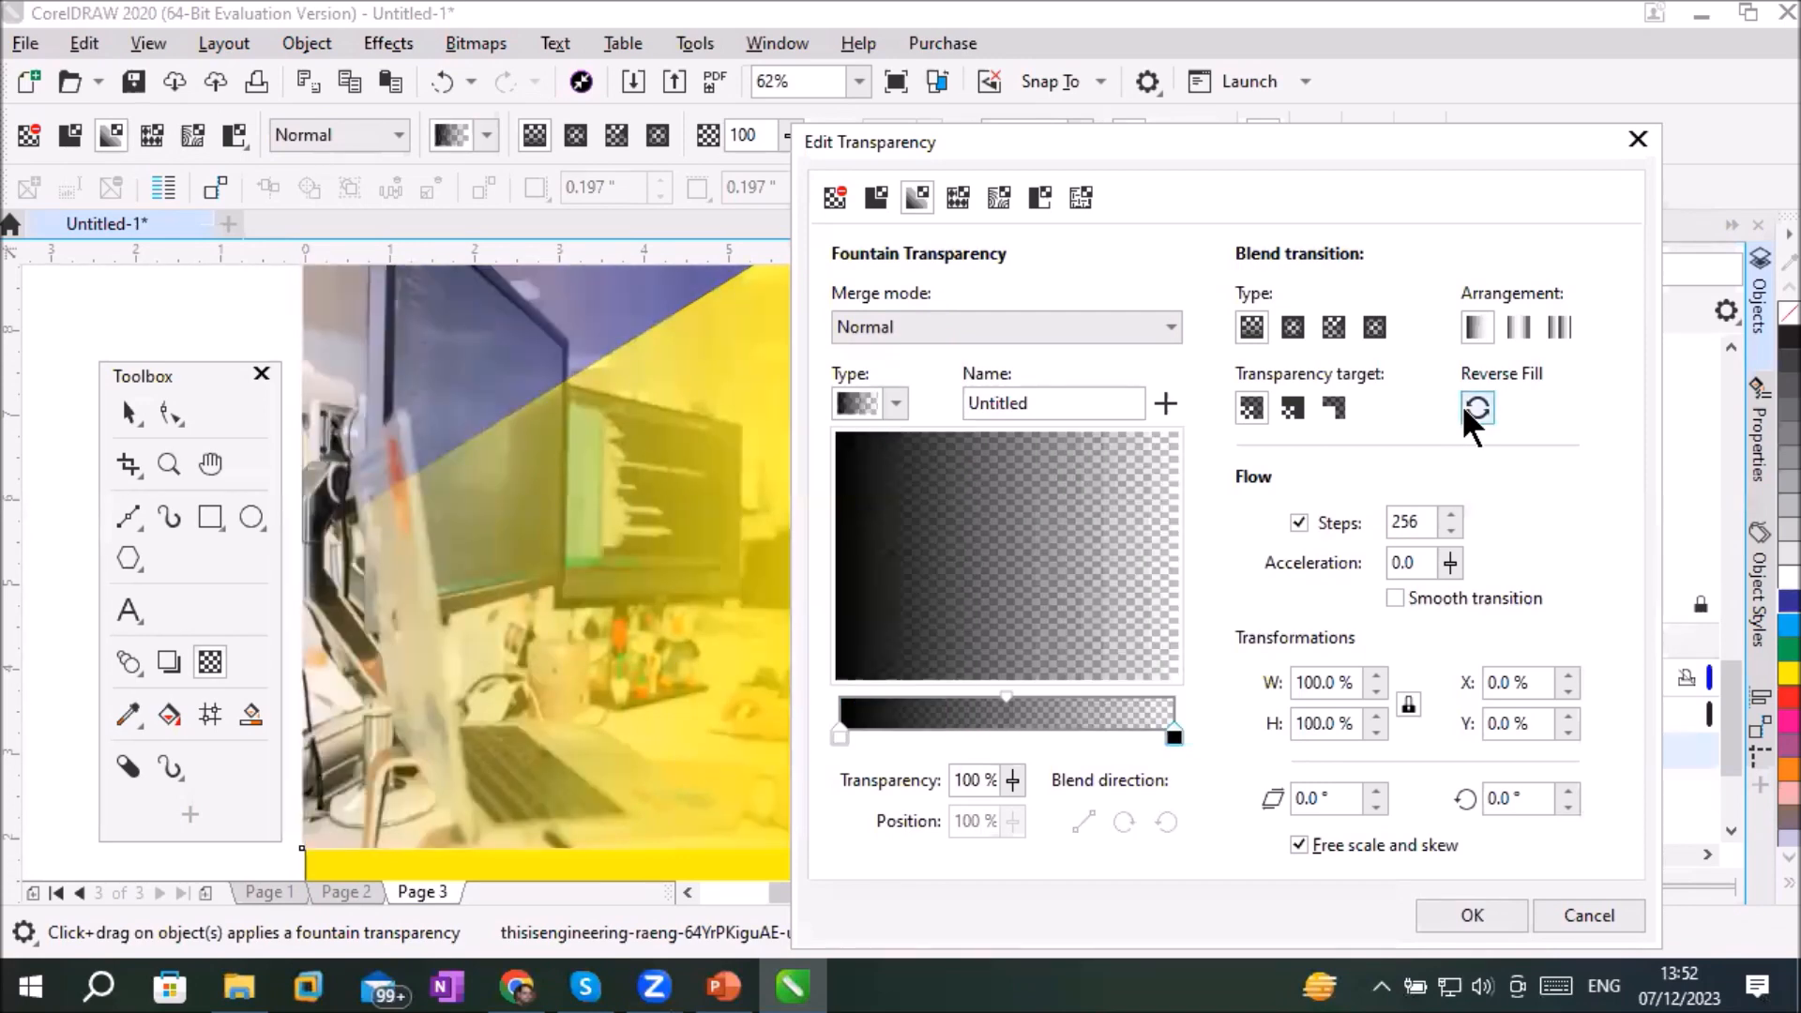
left_click(1465, 410)
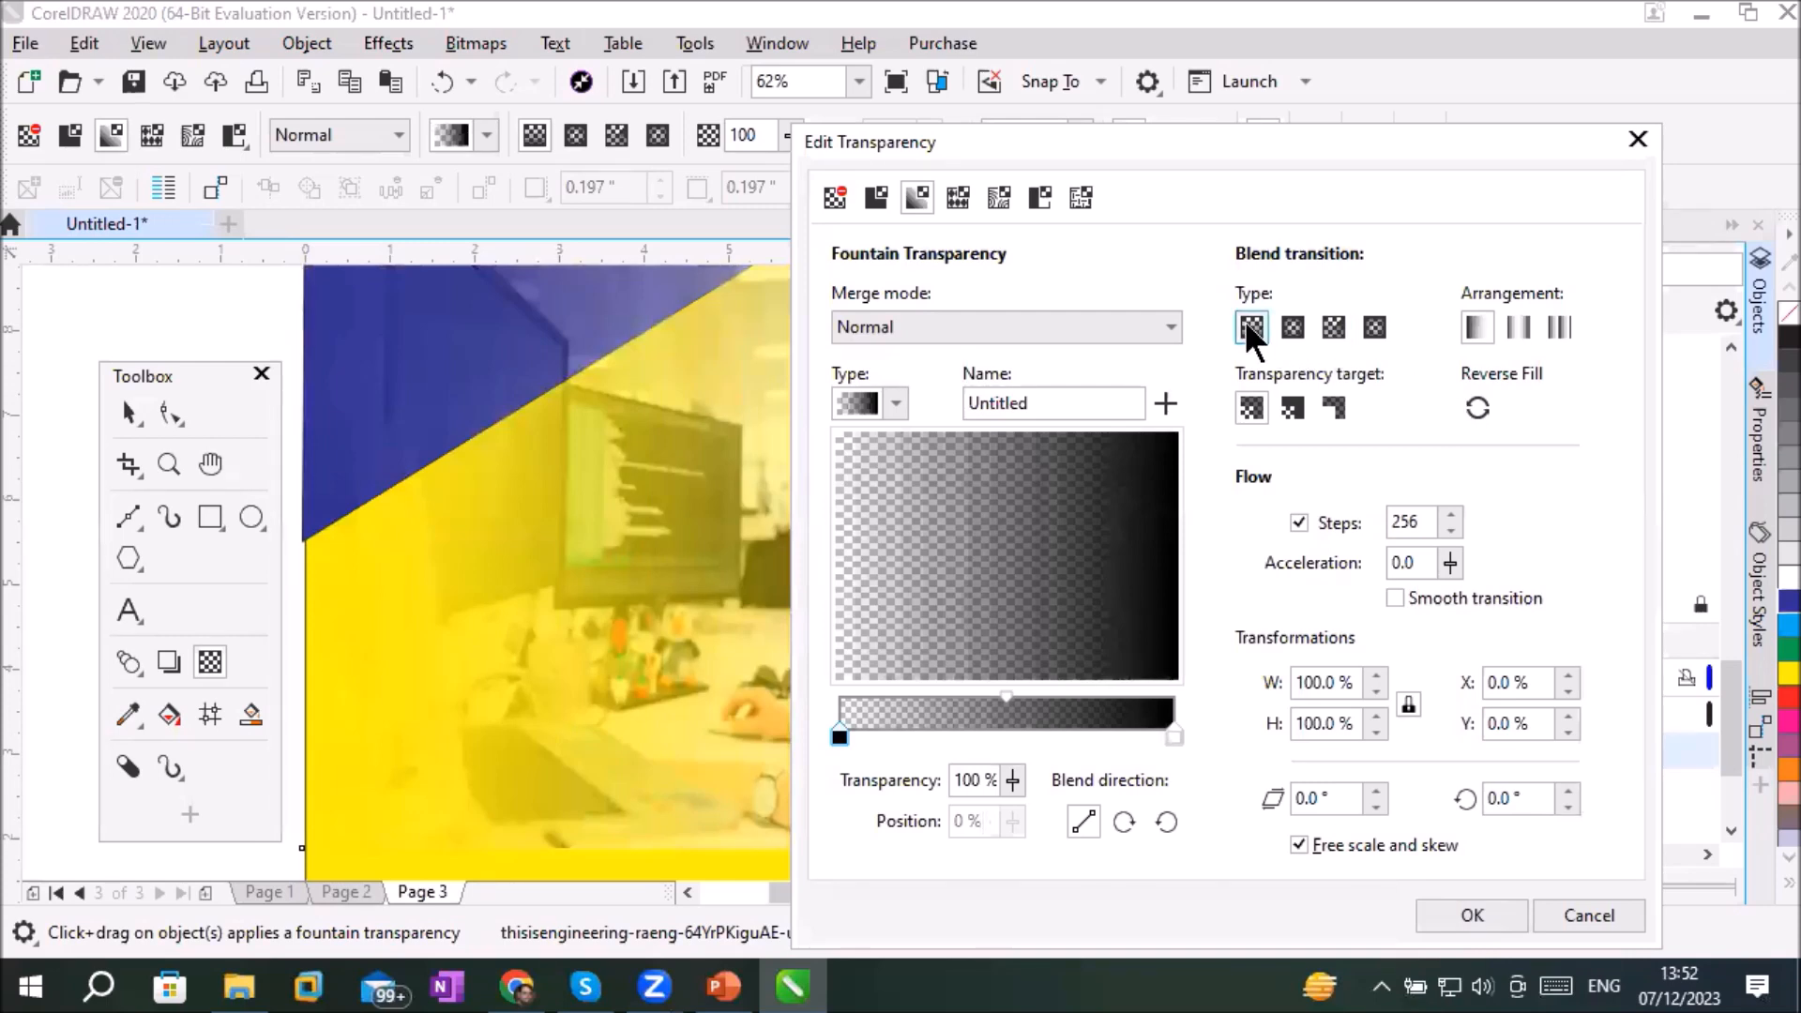
Step: Try the elliptical and conical fountain transparency types on the photo, and return to the linear type
left_click(1289, 319)
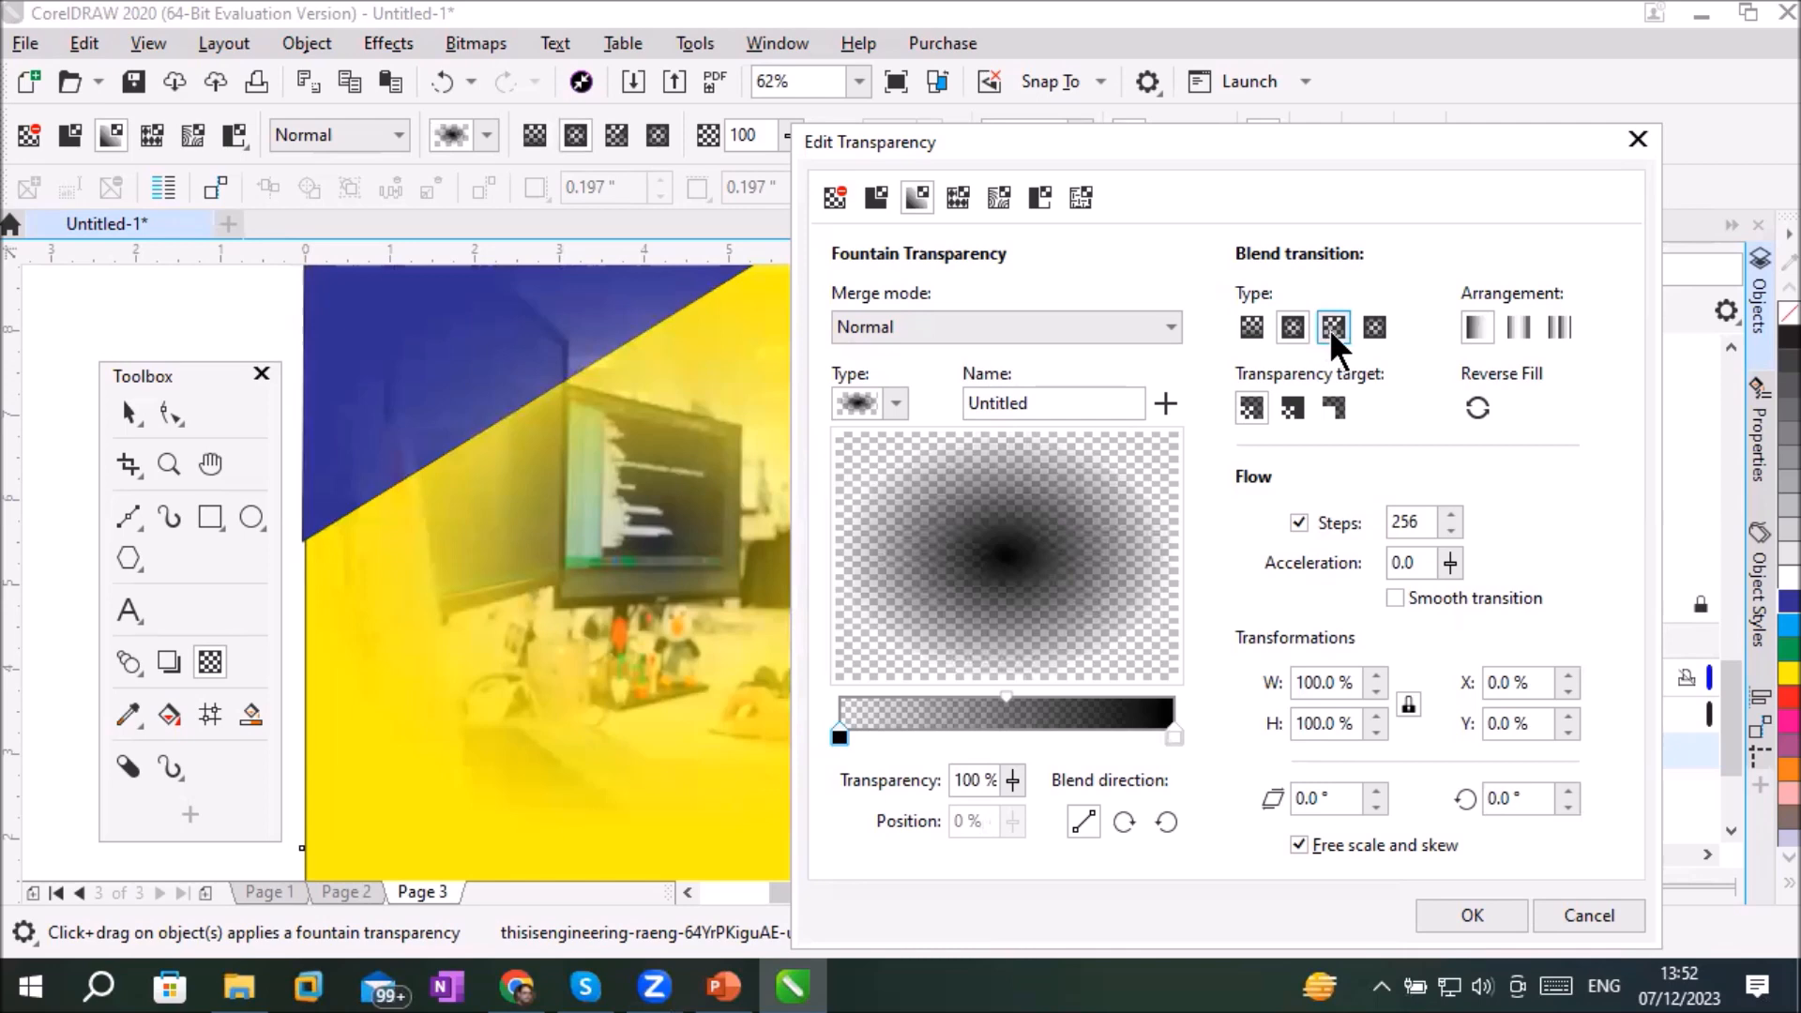
left_click(1331, 328)
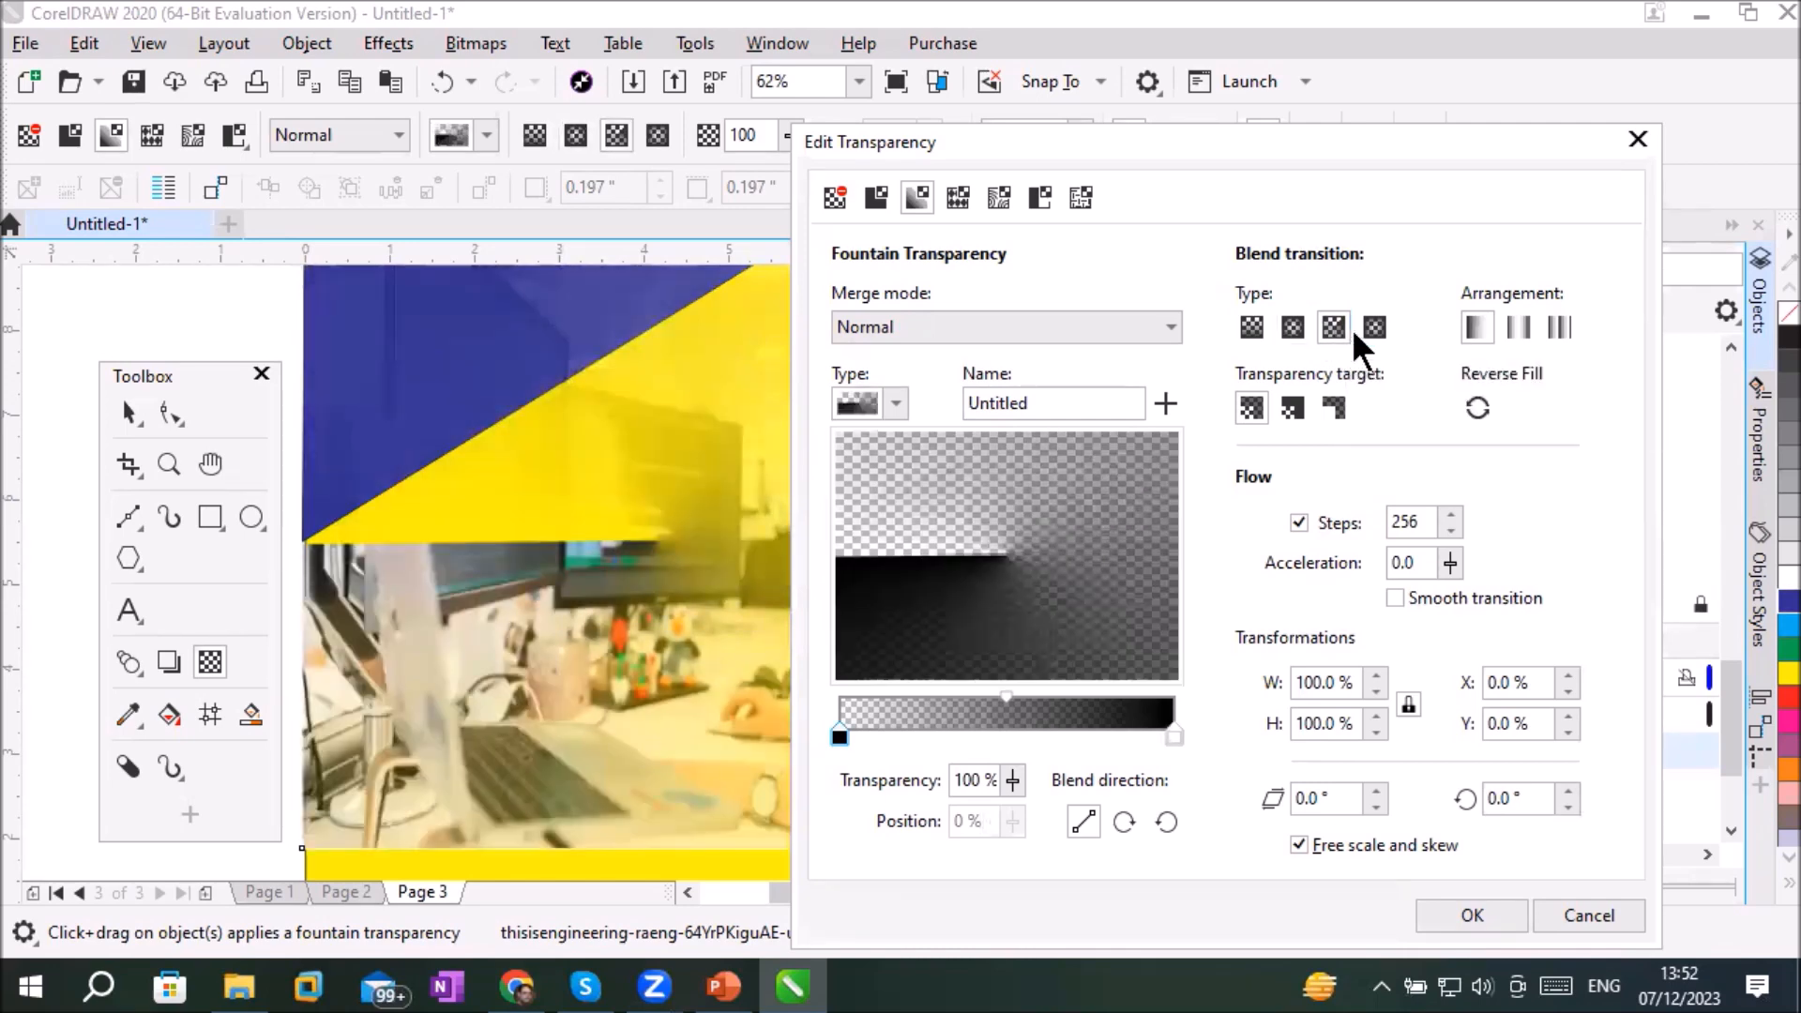
left_click(1246, 319)
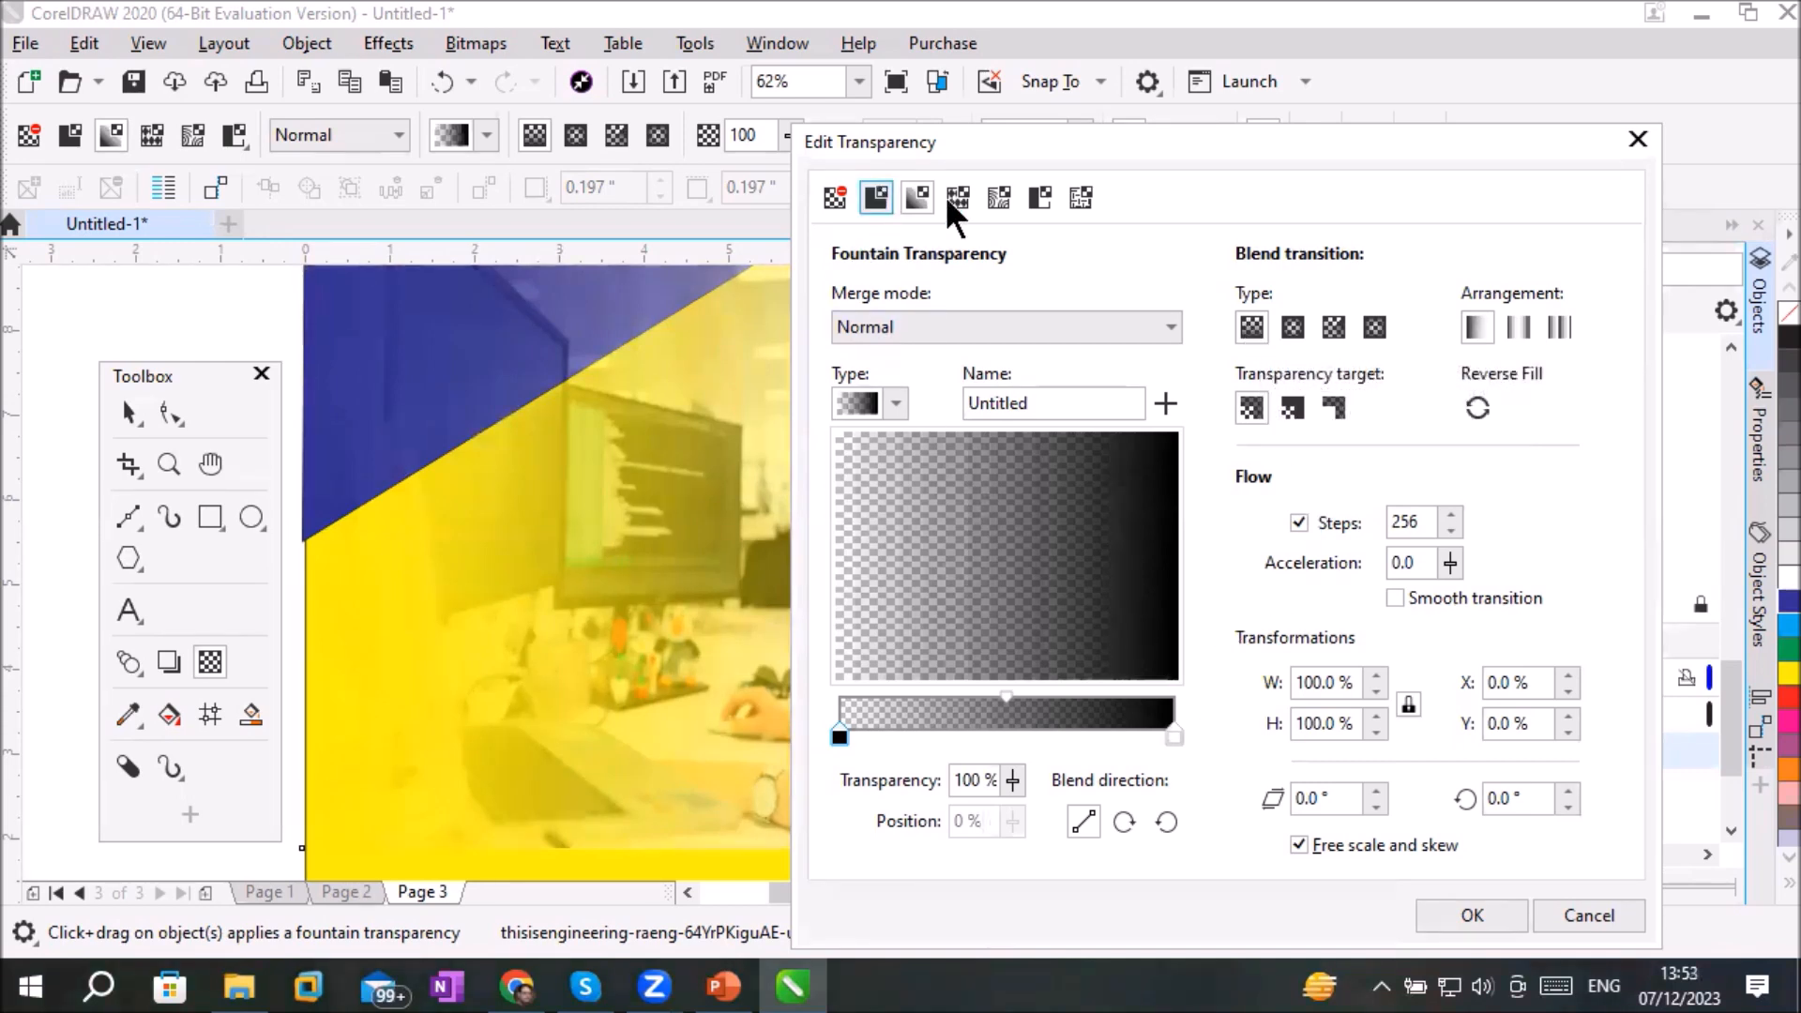
Step: Examine the transparency values of the end and start nodes of the linear fountain transparency
left_click(1172, 733)
left_click_drag(986, 781, 865, 784)
left_click(999, 781)
left_click(838, 738)
left_click(959, 784)
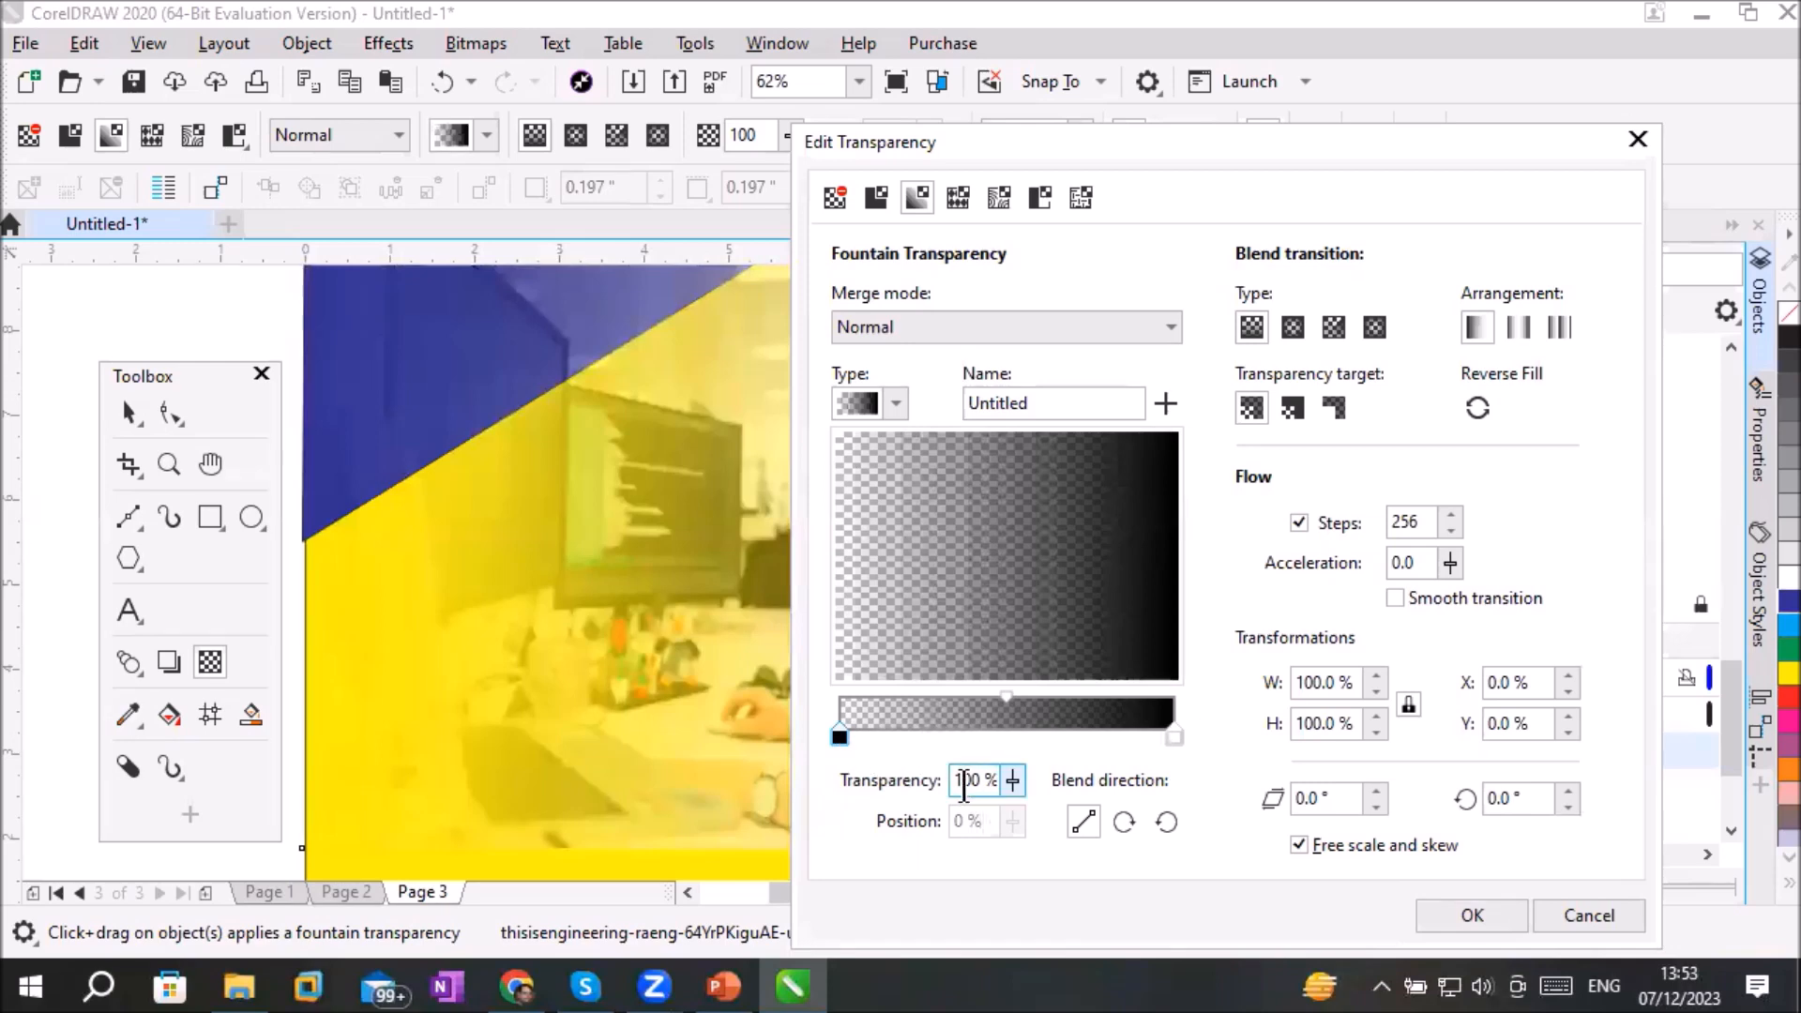
Step: Try an extra fountain transparency node at 41%, shift it to 11%, and remove it
double_click(975, 732)
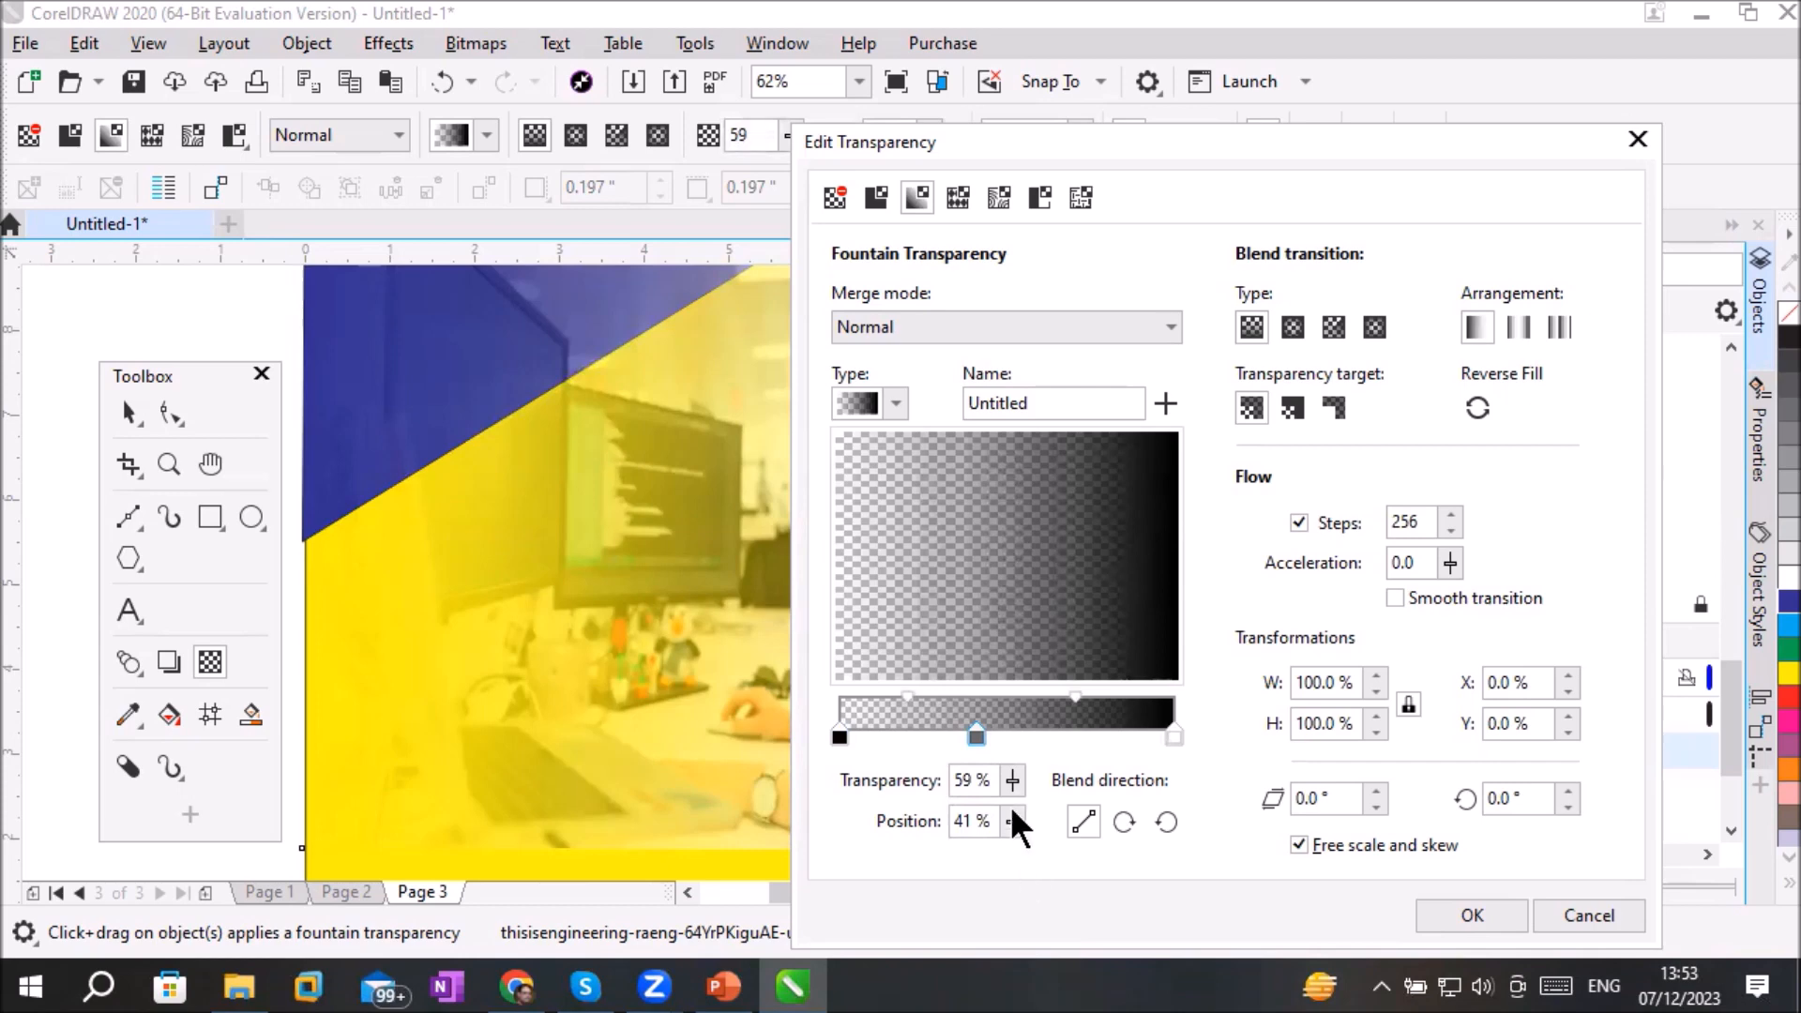
left_click_drag(974, 742, 876, 752)
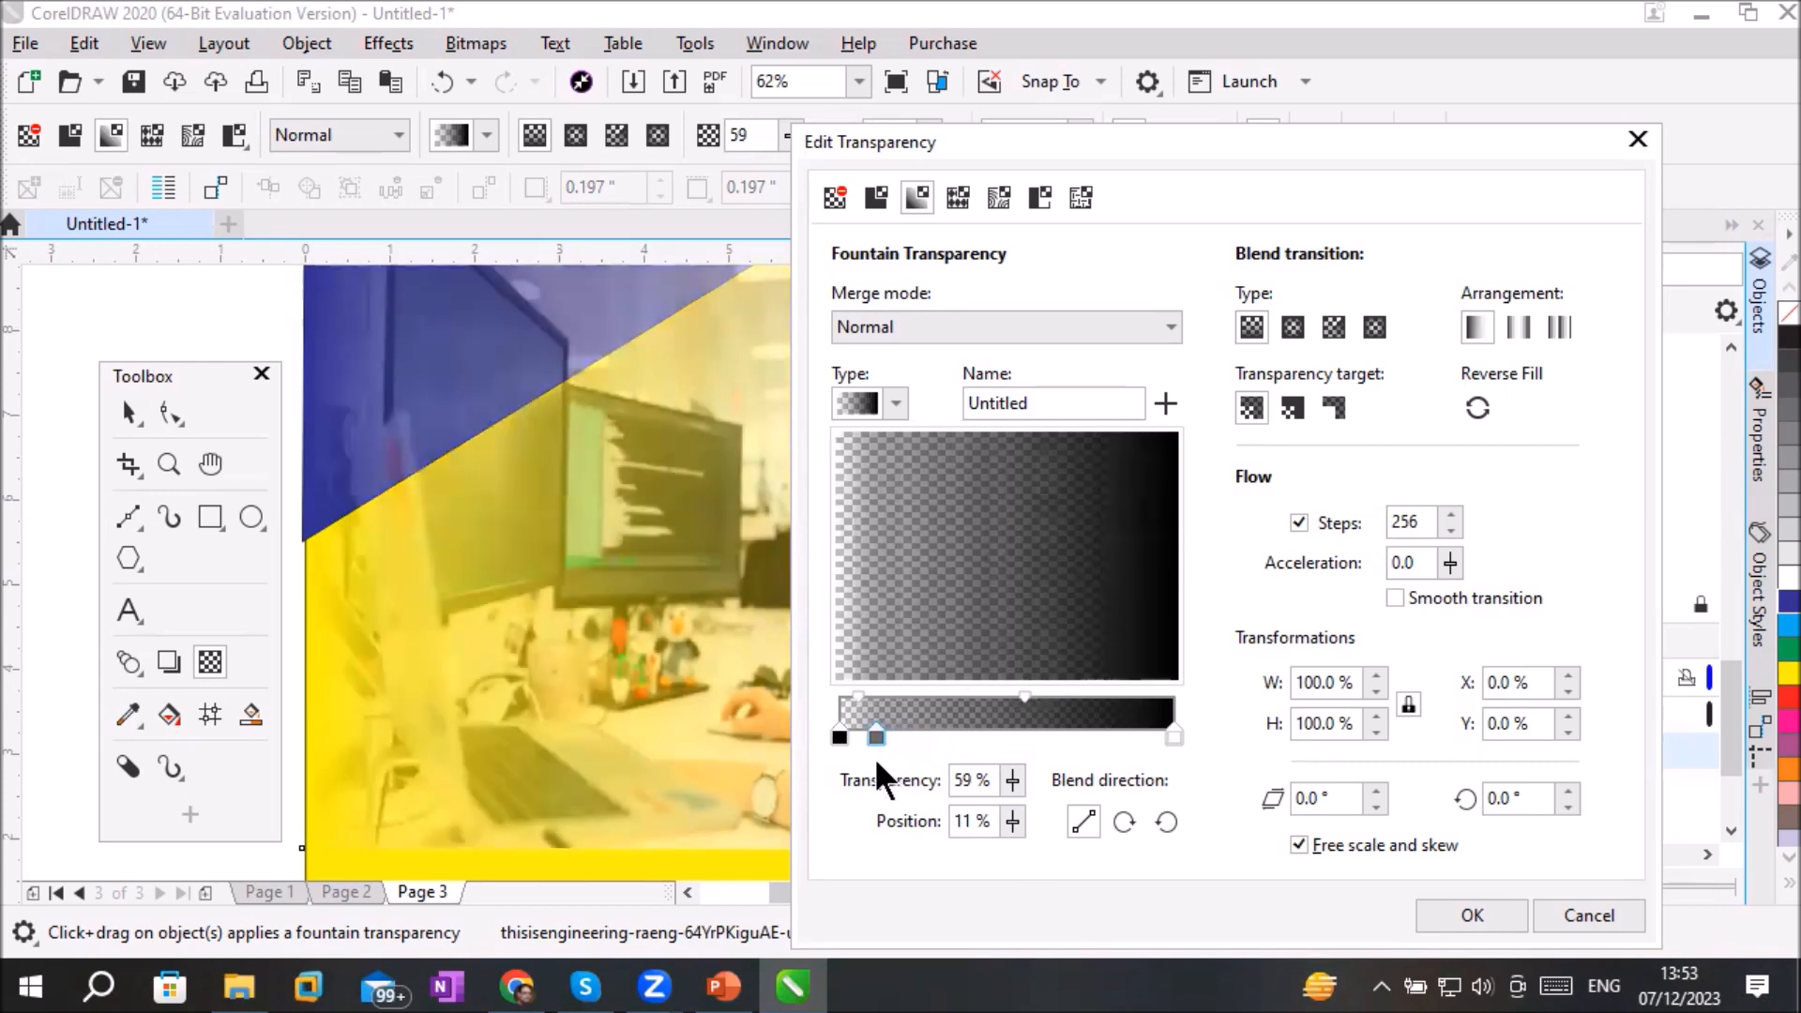
left_click(838, 738)
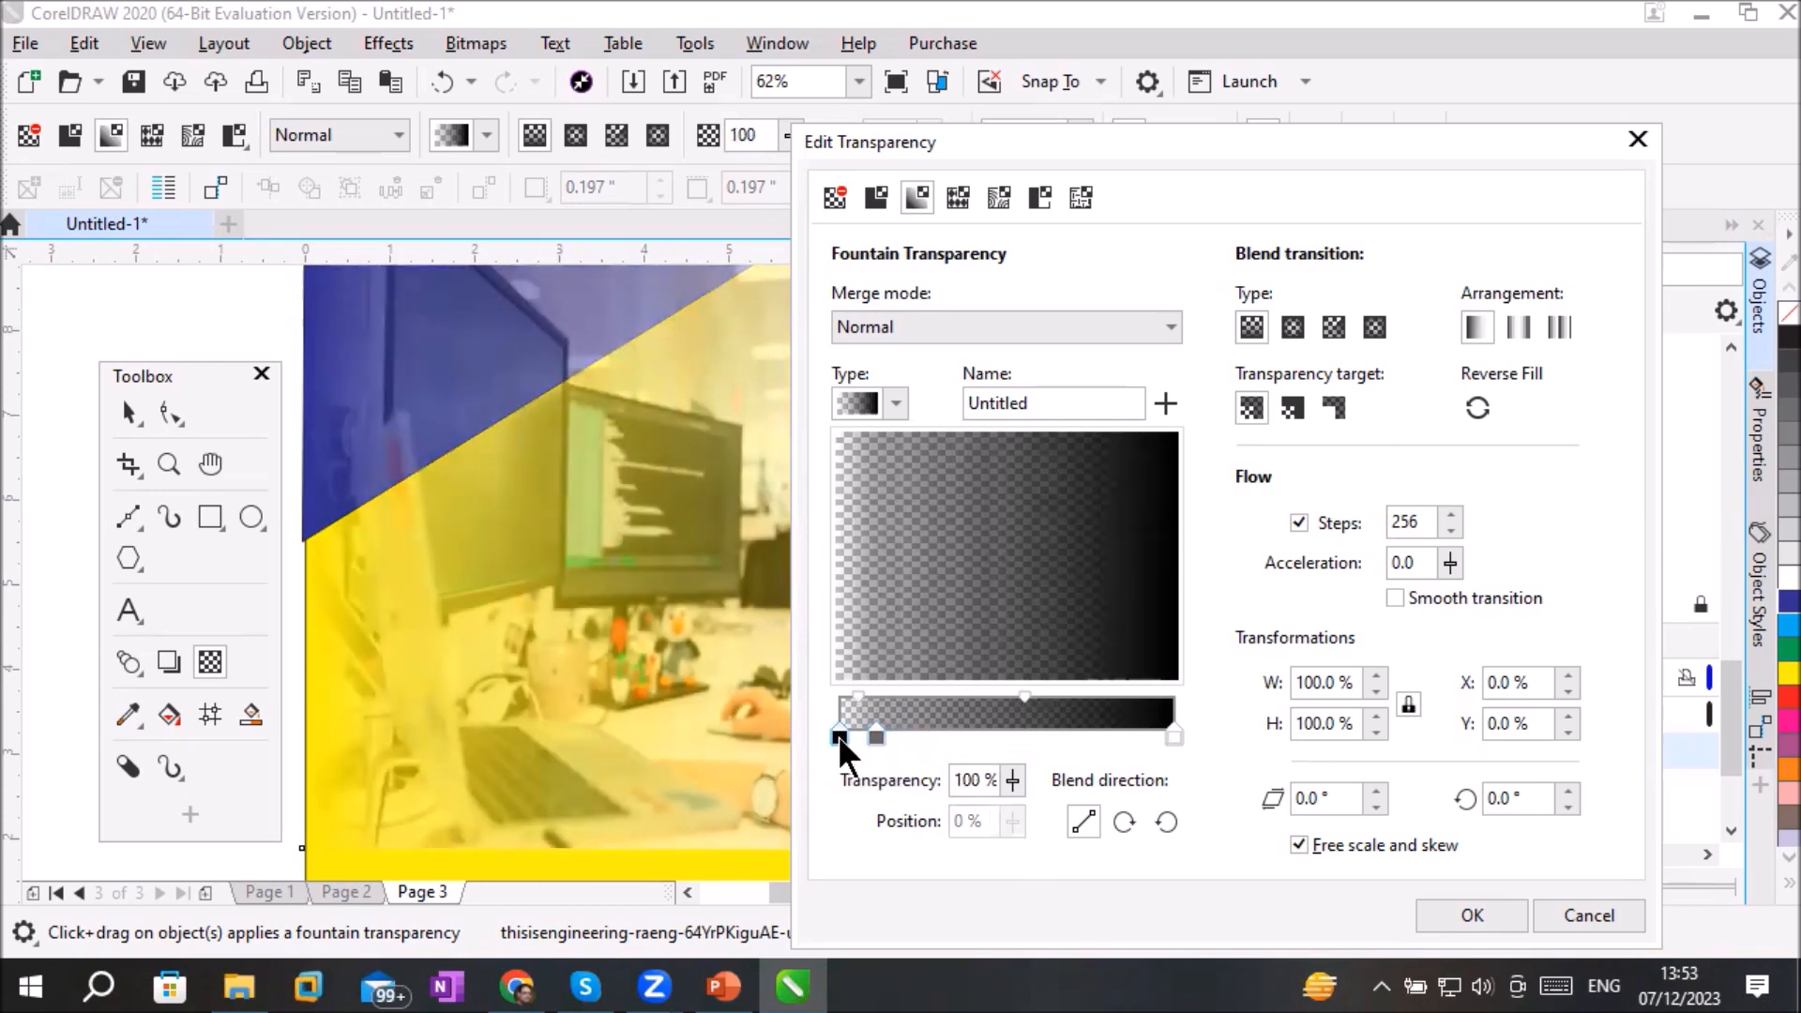
double_click(874, 736)
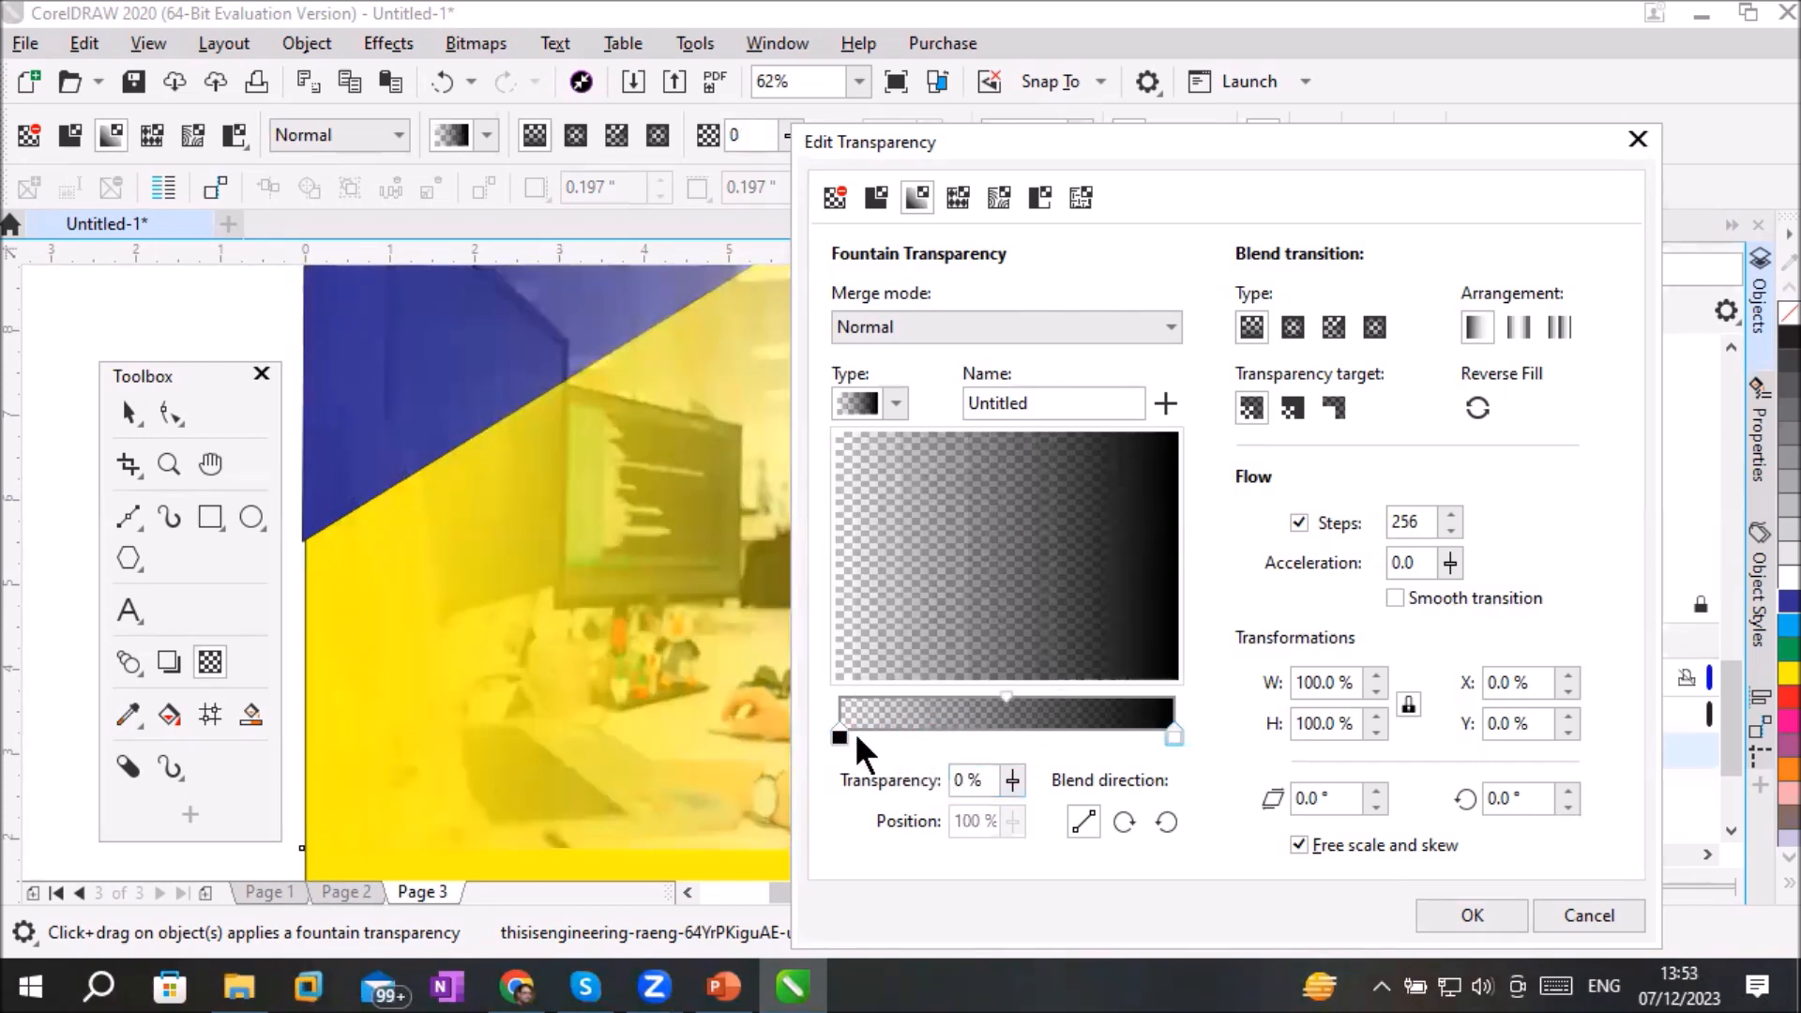
Step: Add a fountain transparency node at 13% with 0% transparency, and compare it with the start node
double_click(875, 731)
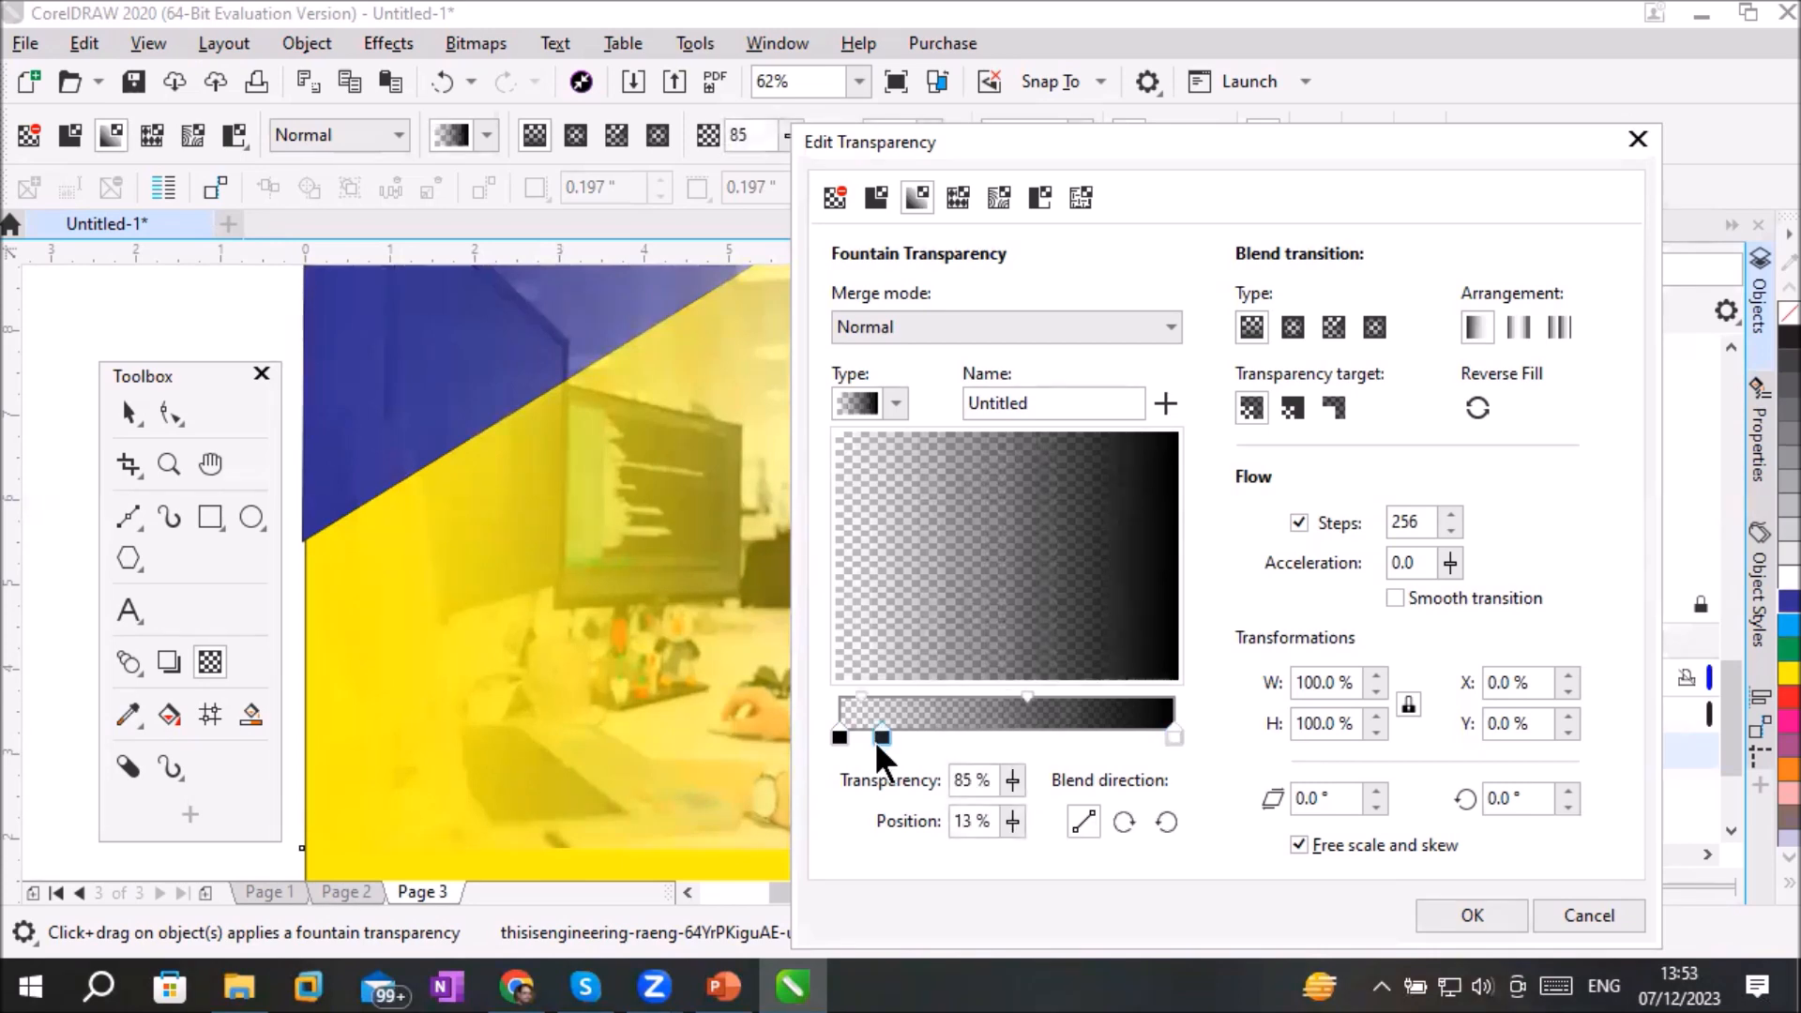
left_click(1012, 778)
left_click_drag(1008, 809, 899, 825)
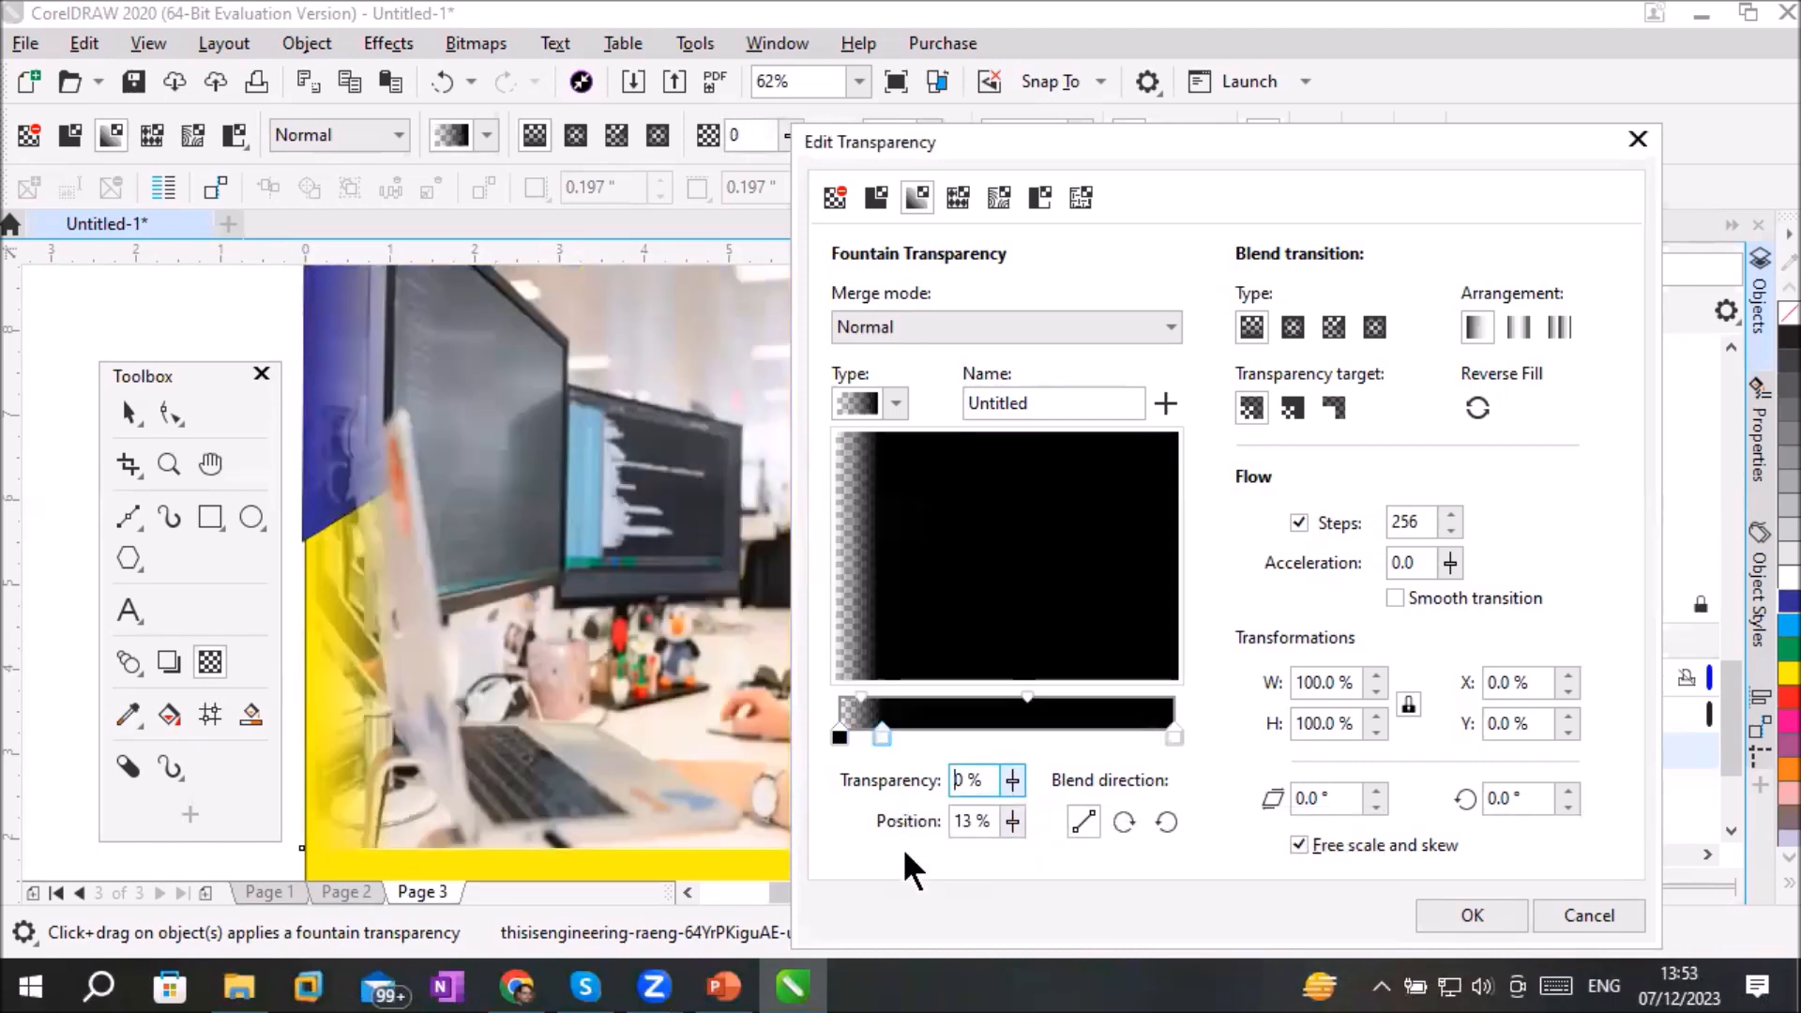
left_click(838, 738)
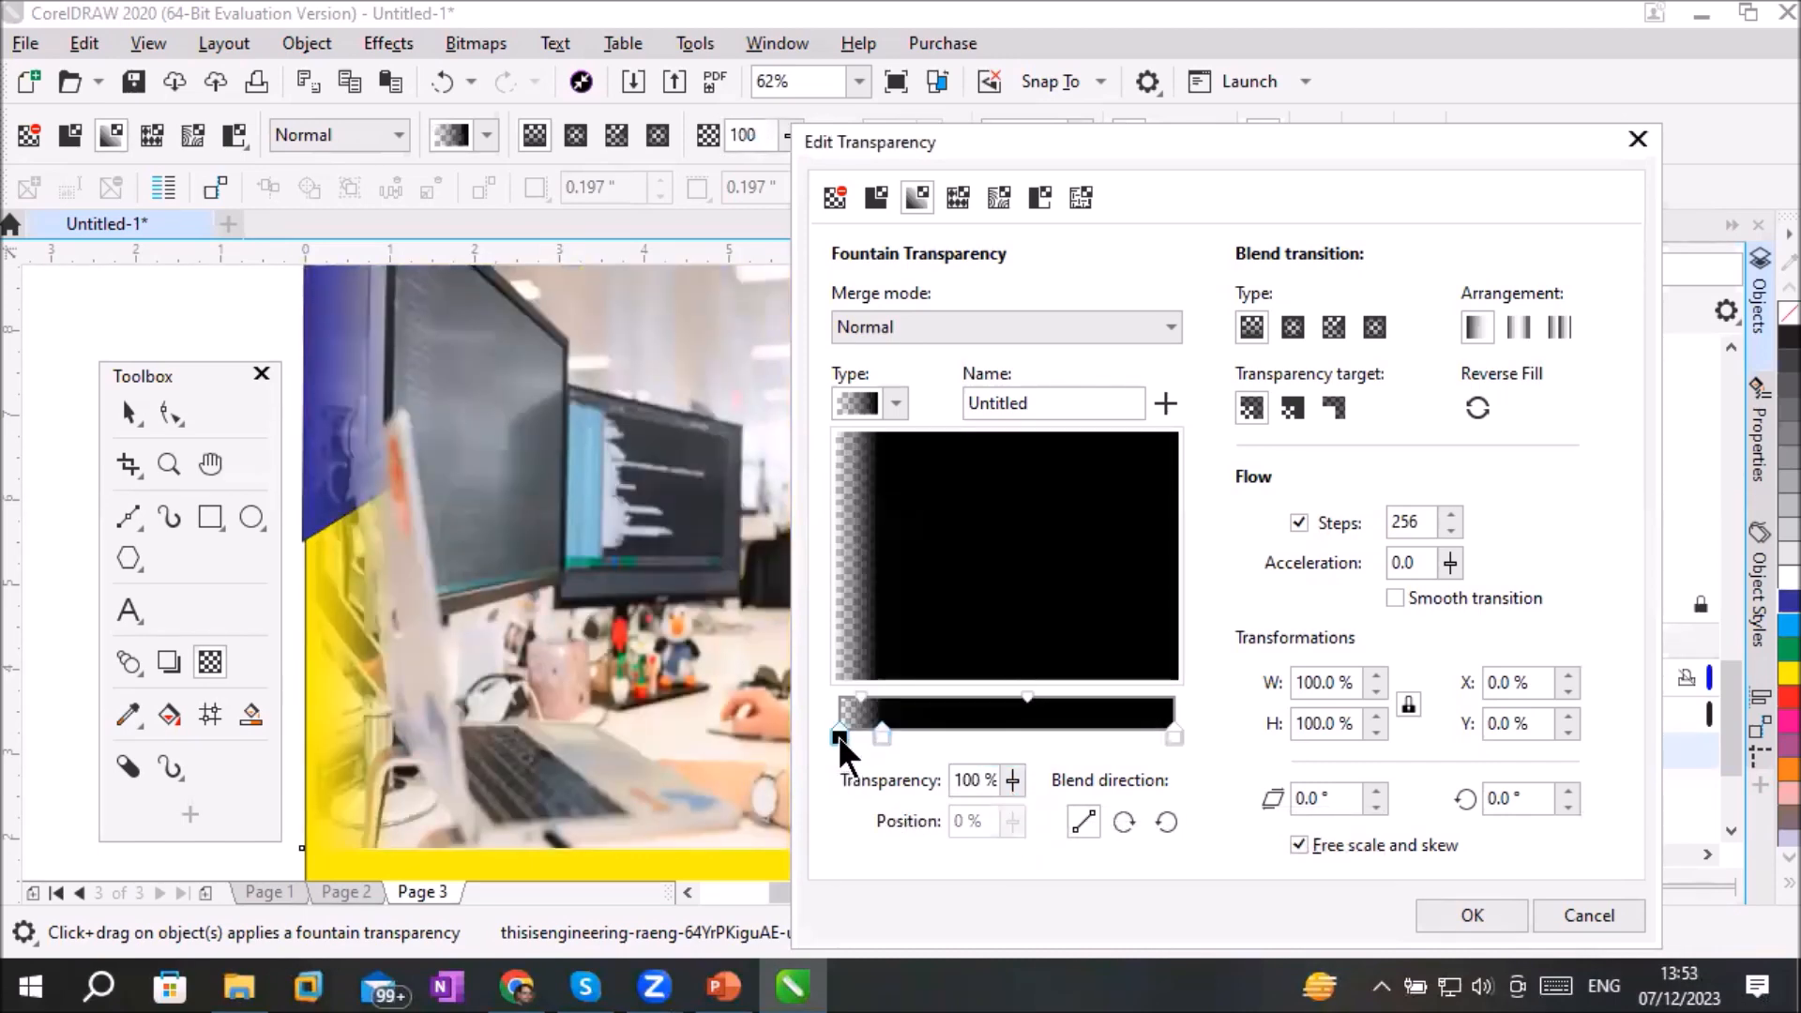
left_click(880, 738)
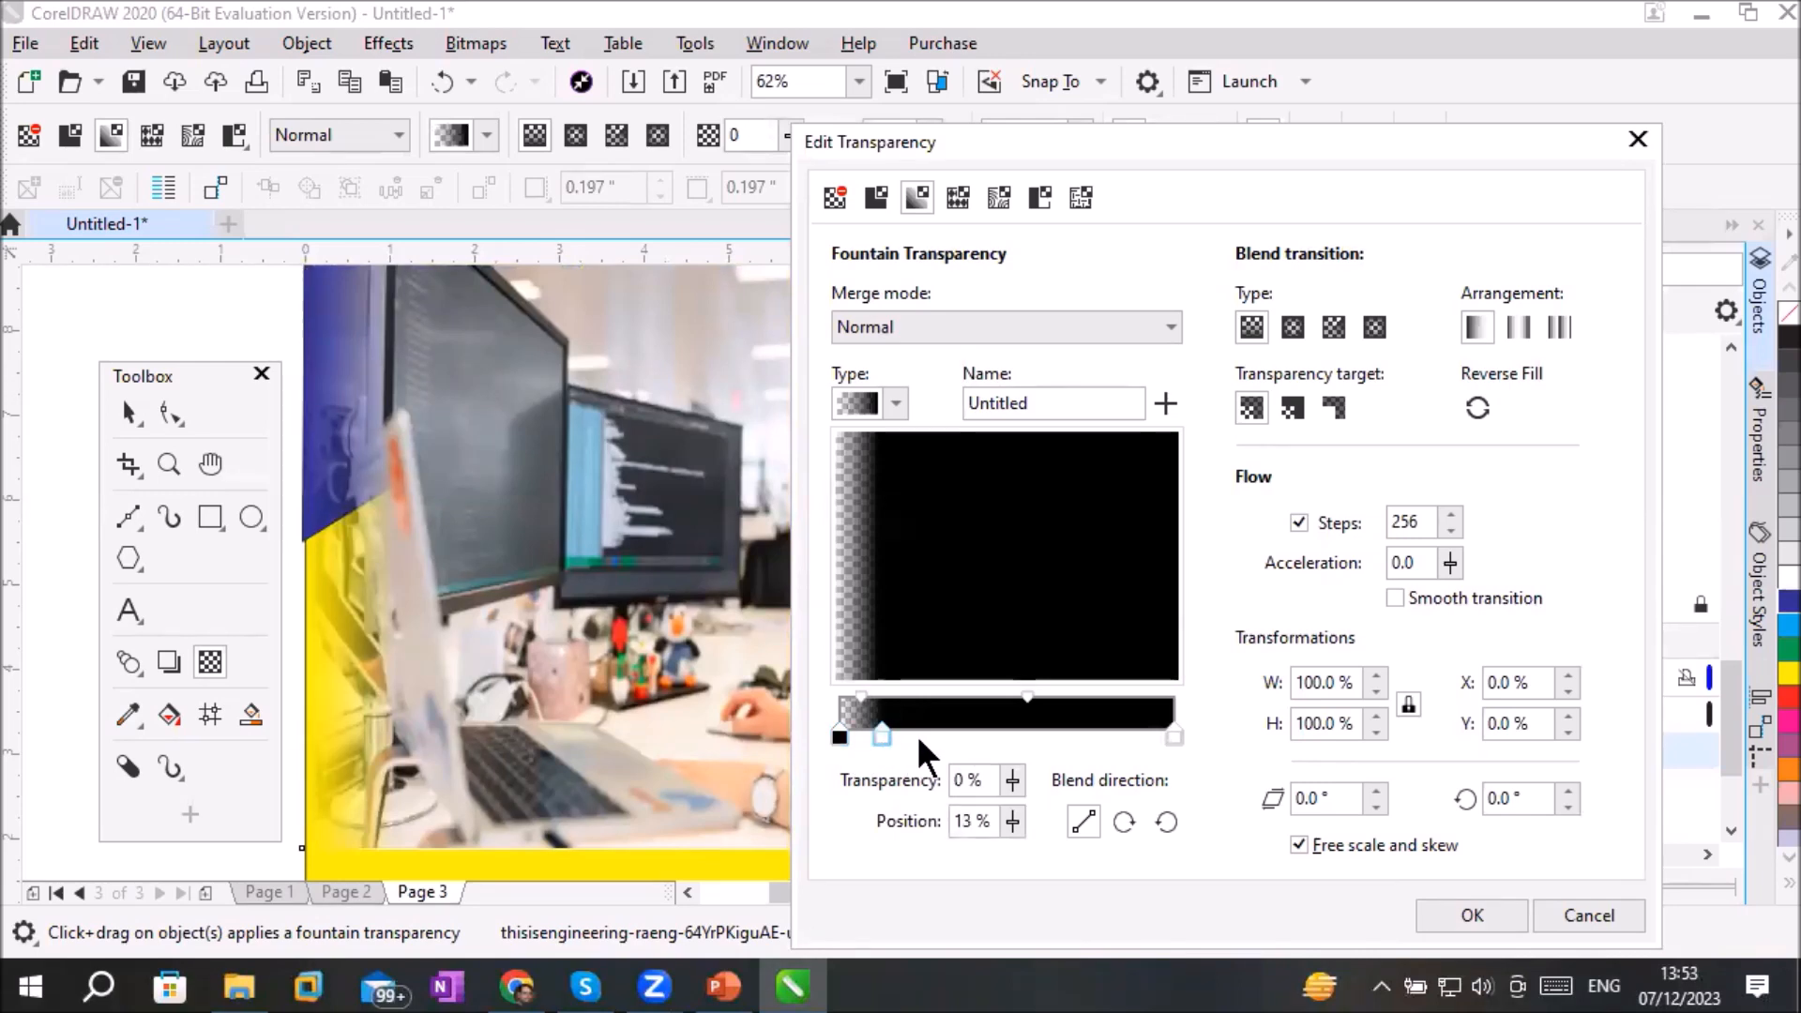
left_click(837, 739)
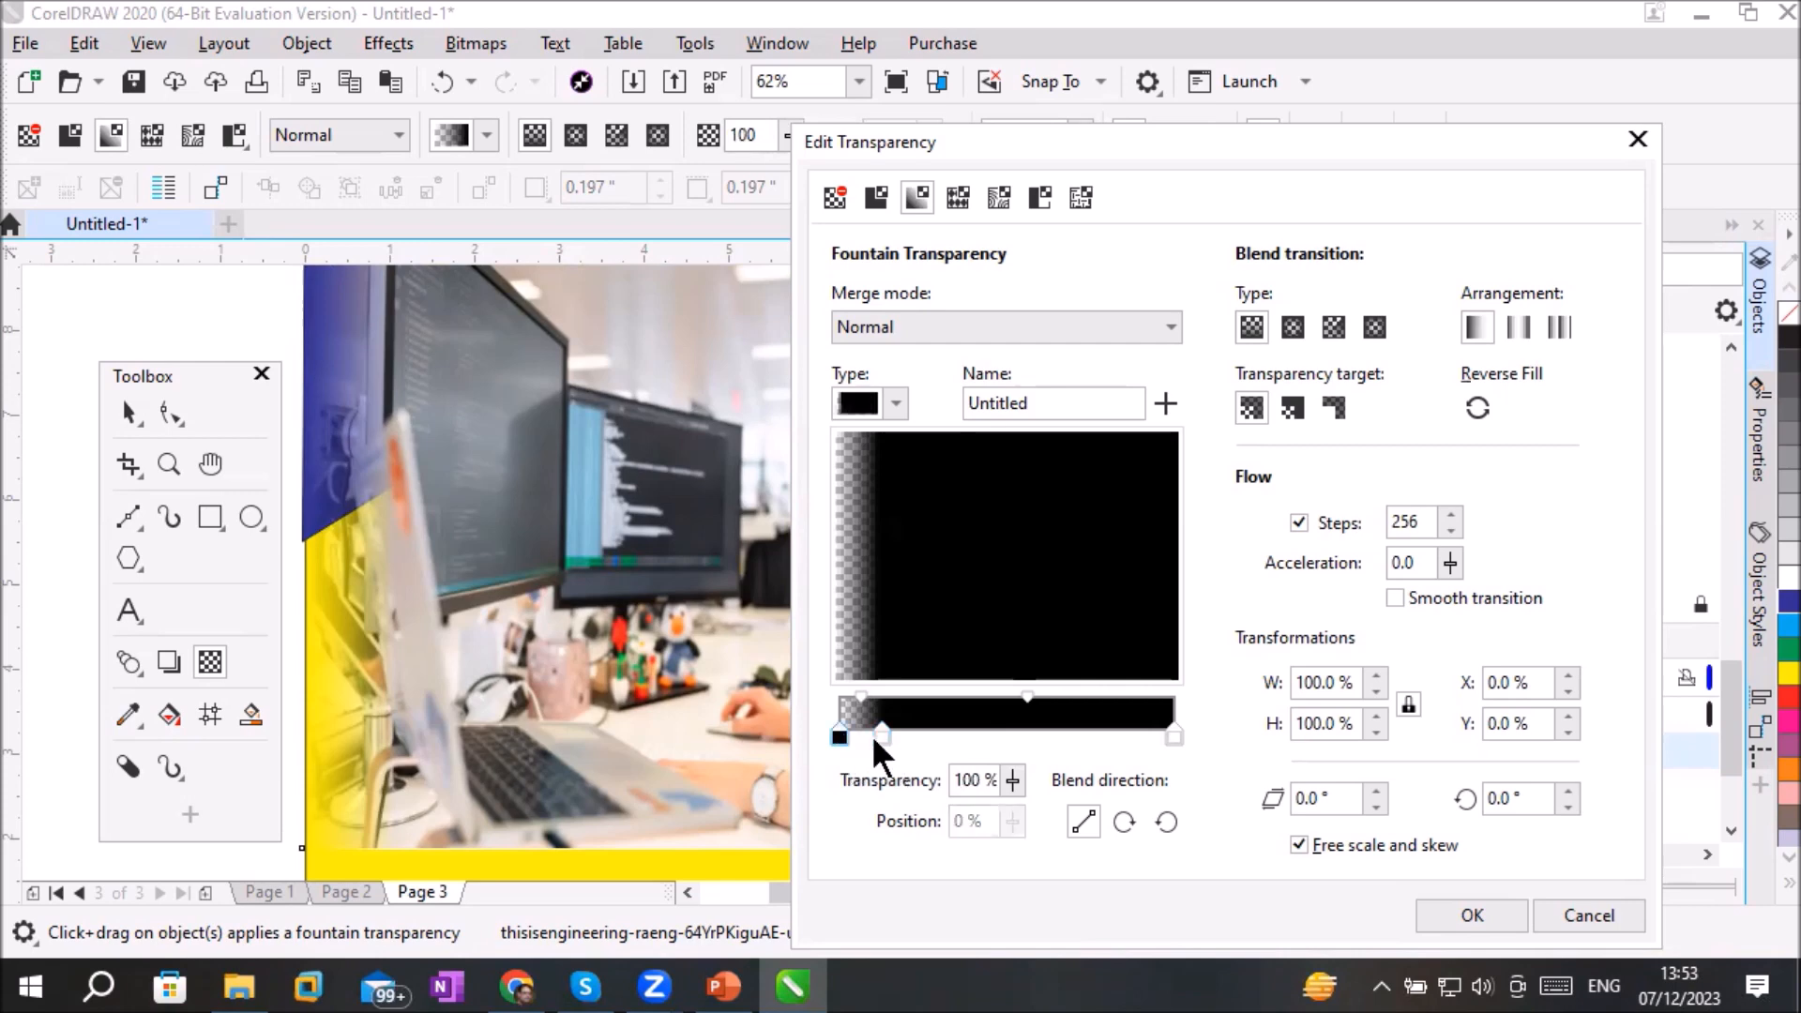
left_click(887, 748)
left_click(815, 748)
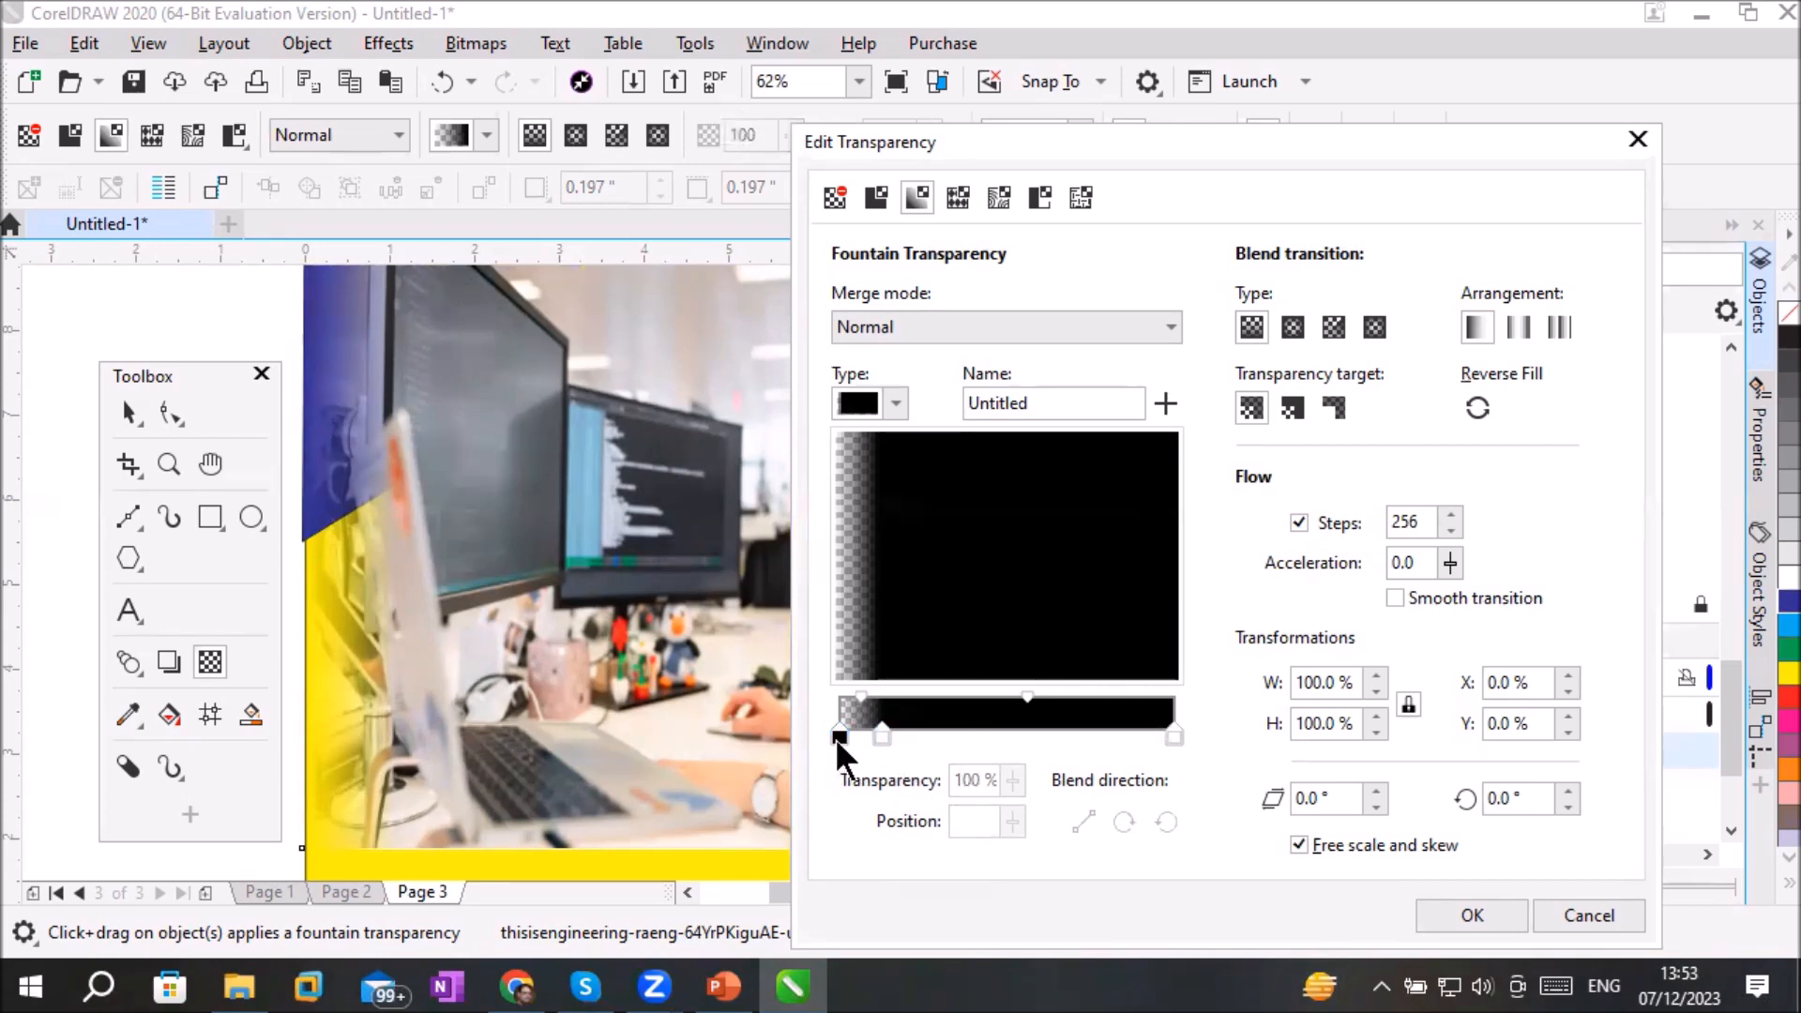
left_click(837, 737)
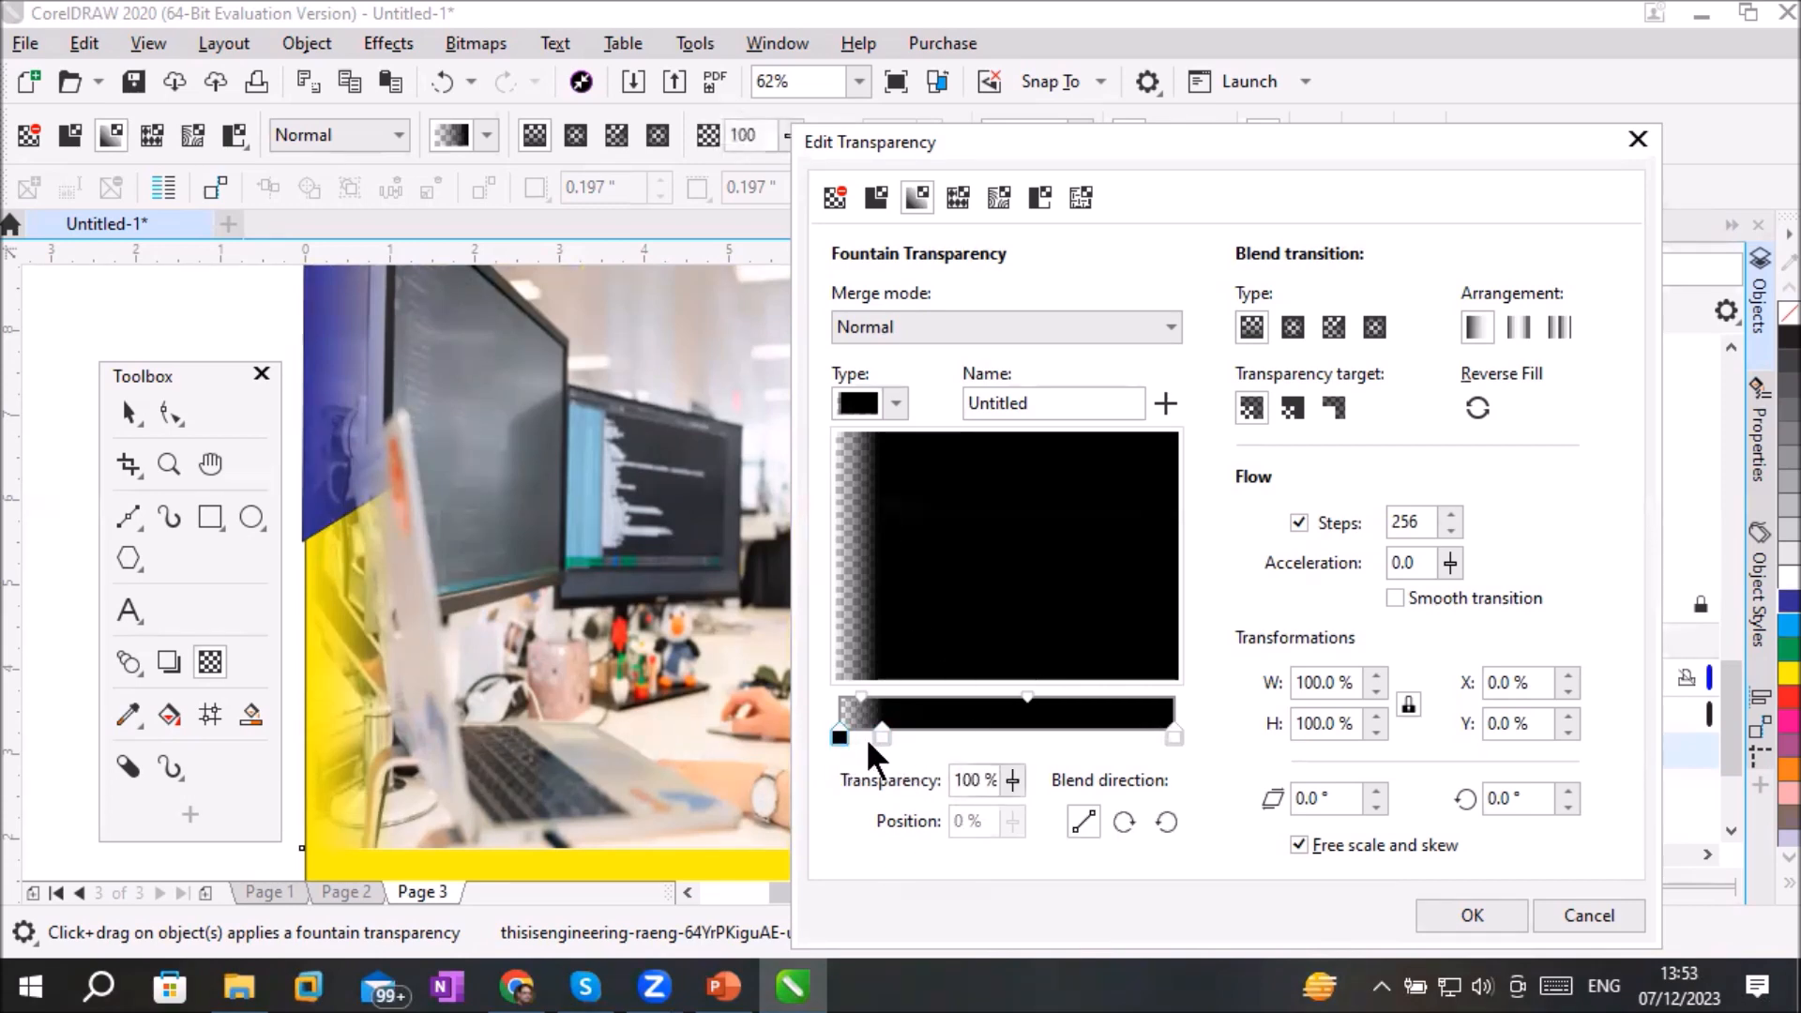
Step: Add fountain transparency nodes at 25% with 100% transparency and at 39% with 0% transparency
double_click(921, 738)
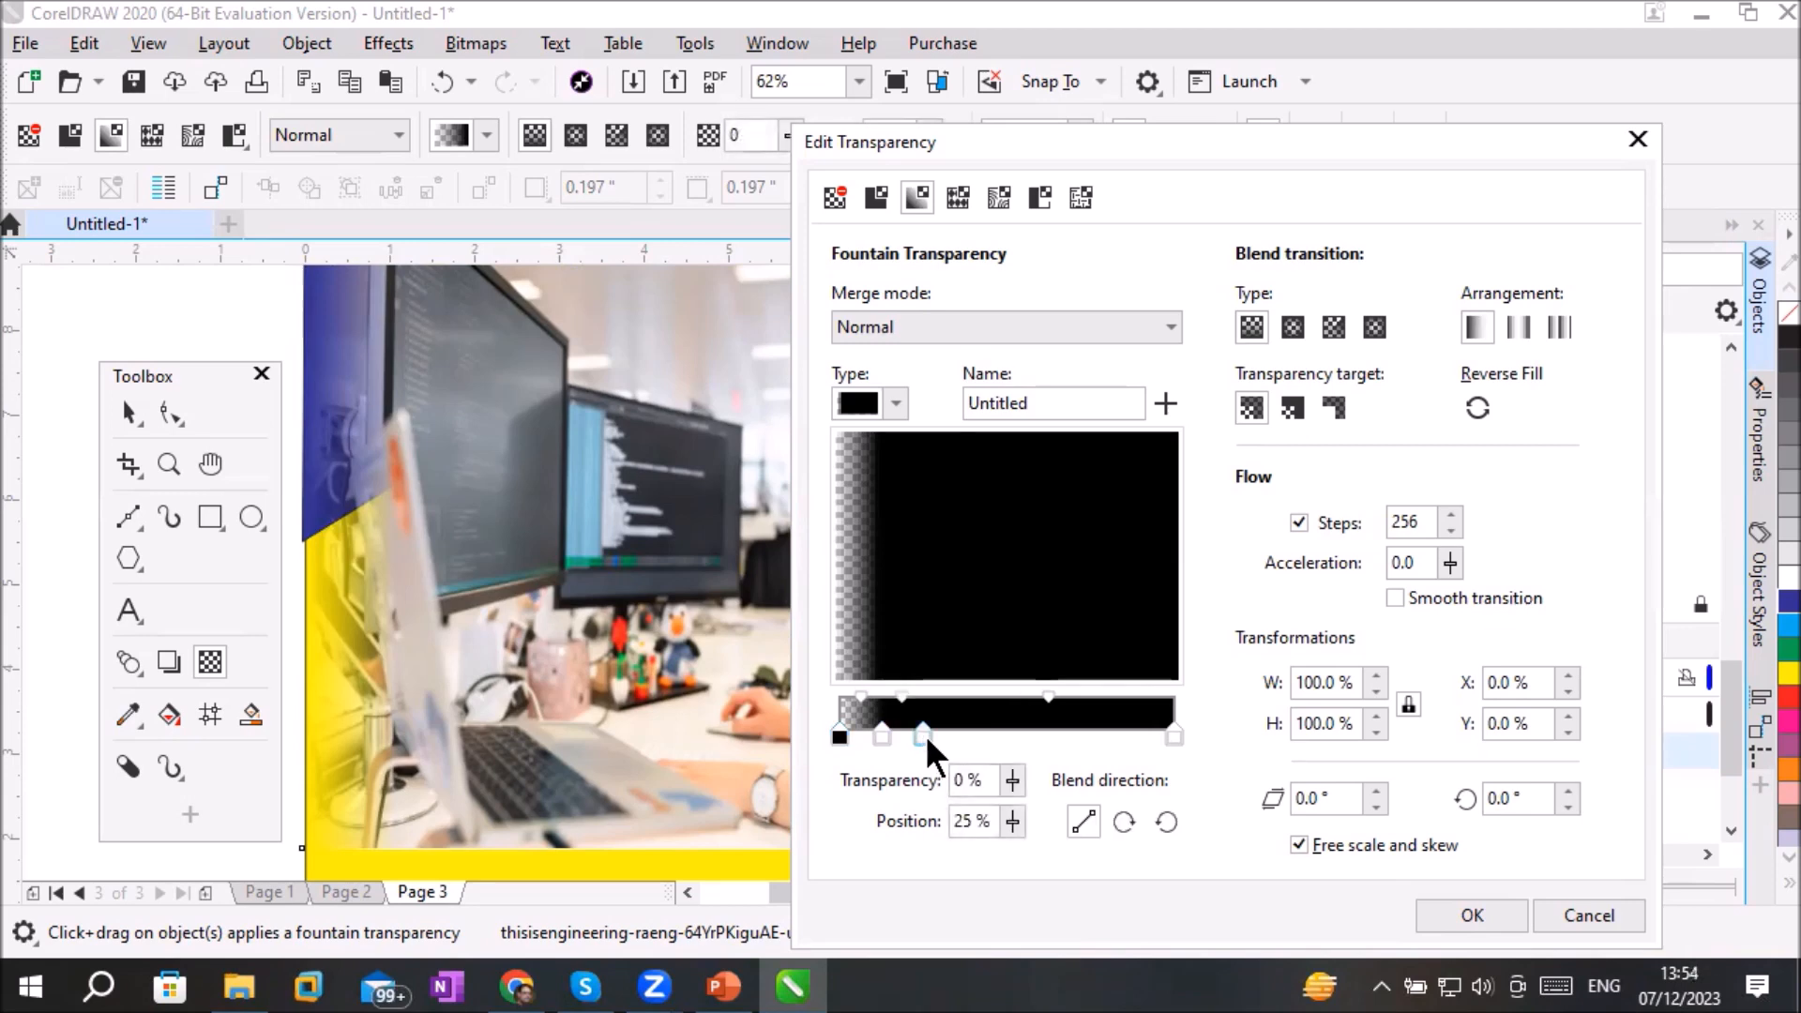
left_click(1012, 780)
left_click_drag(1000, 809, 1162, 823)
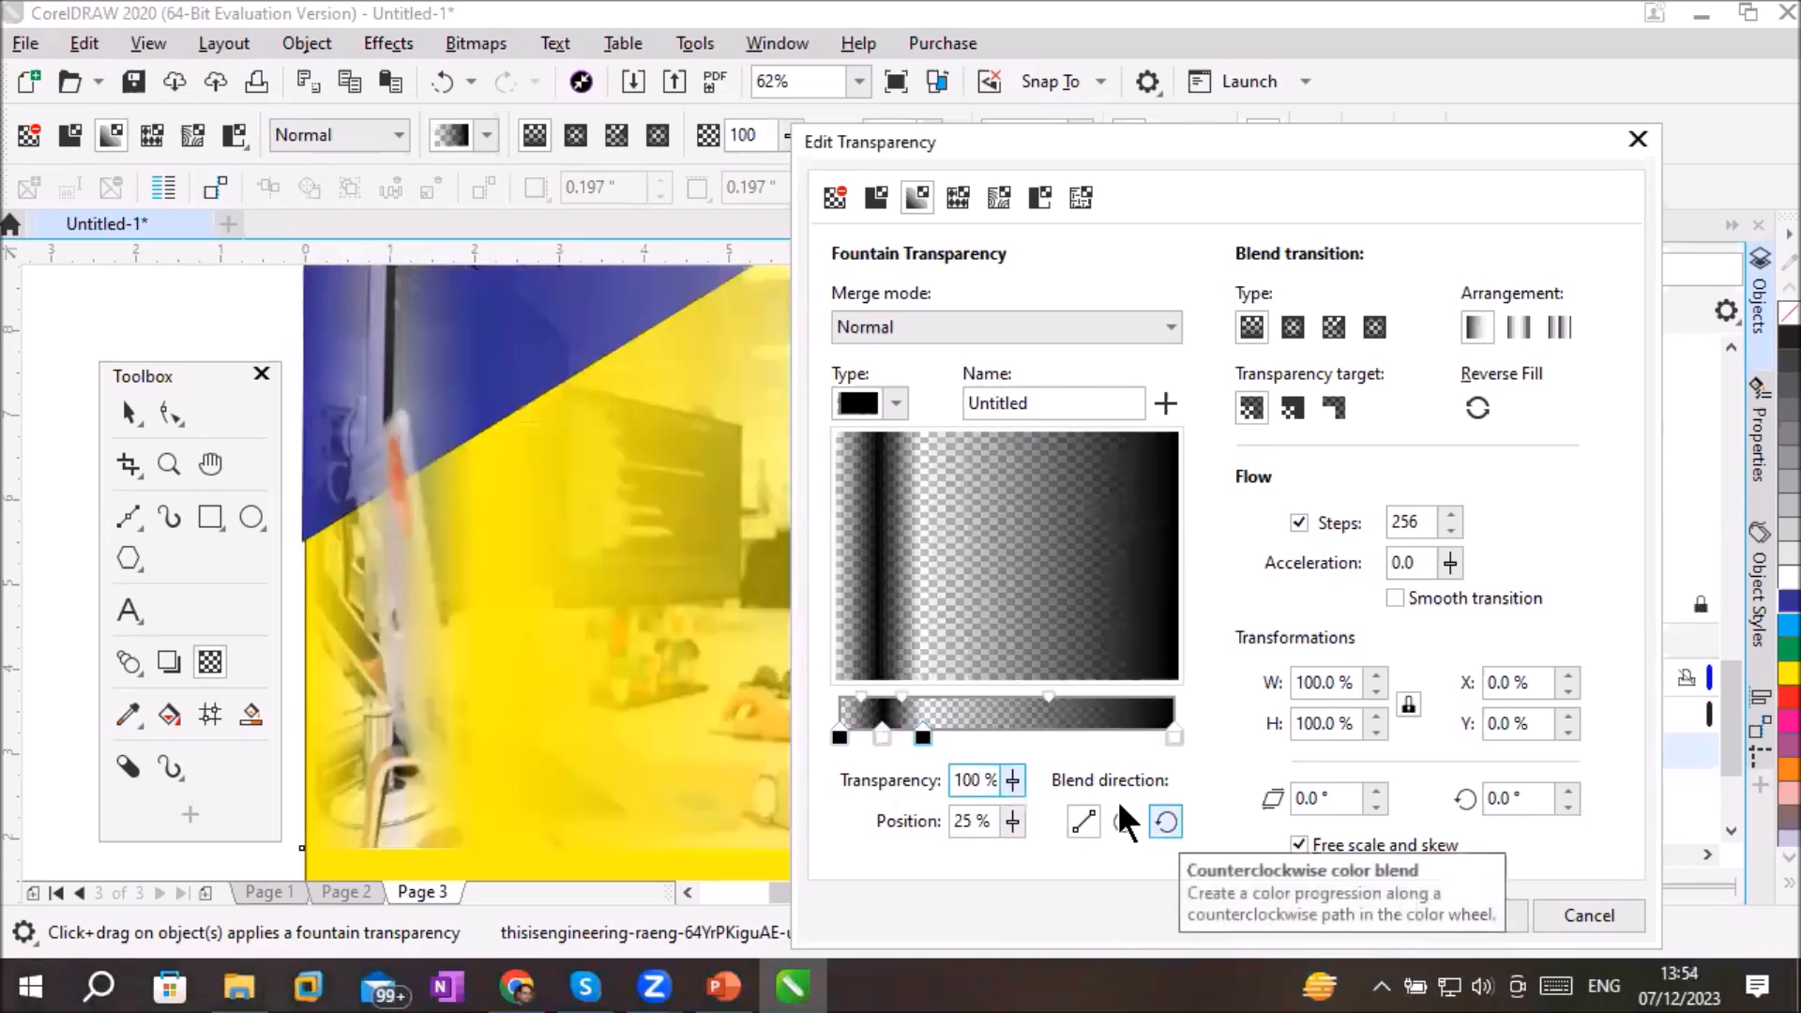
double_click(968, 735)
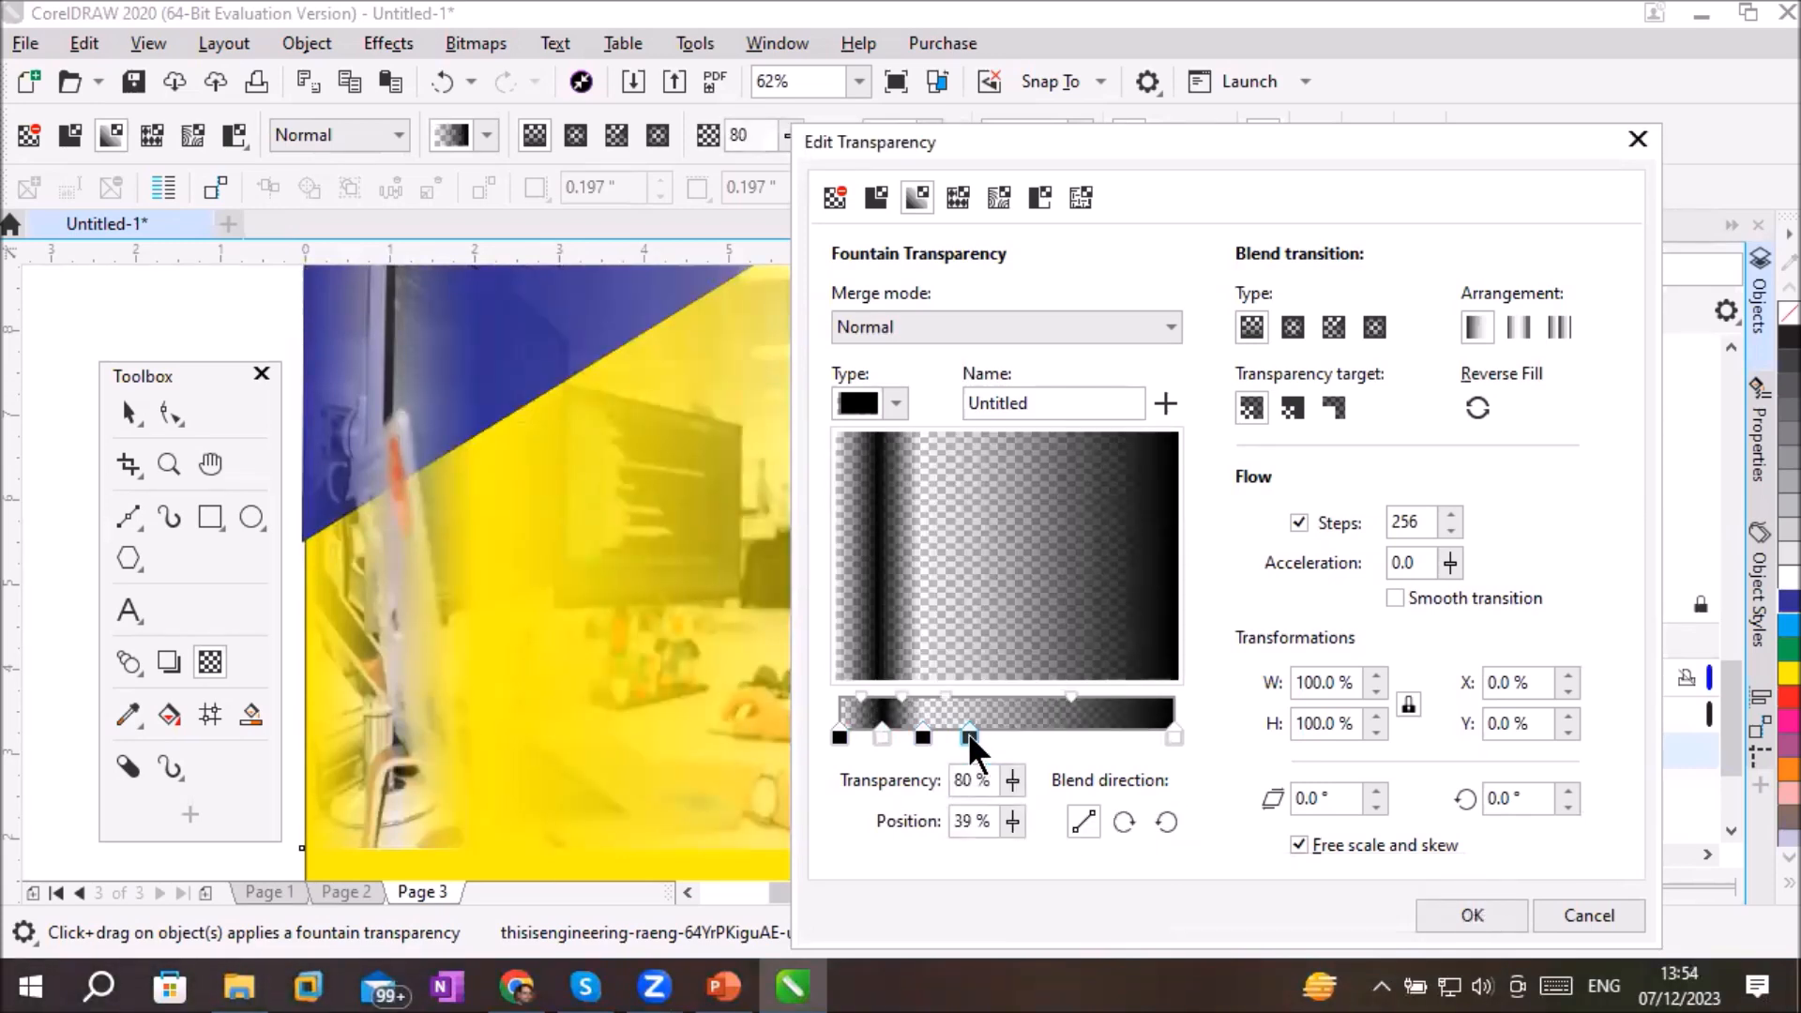
left_click(1012, 779)
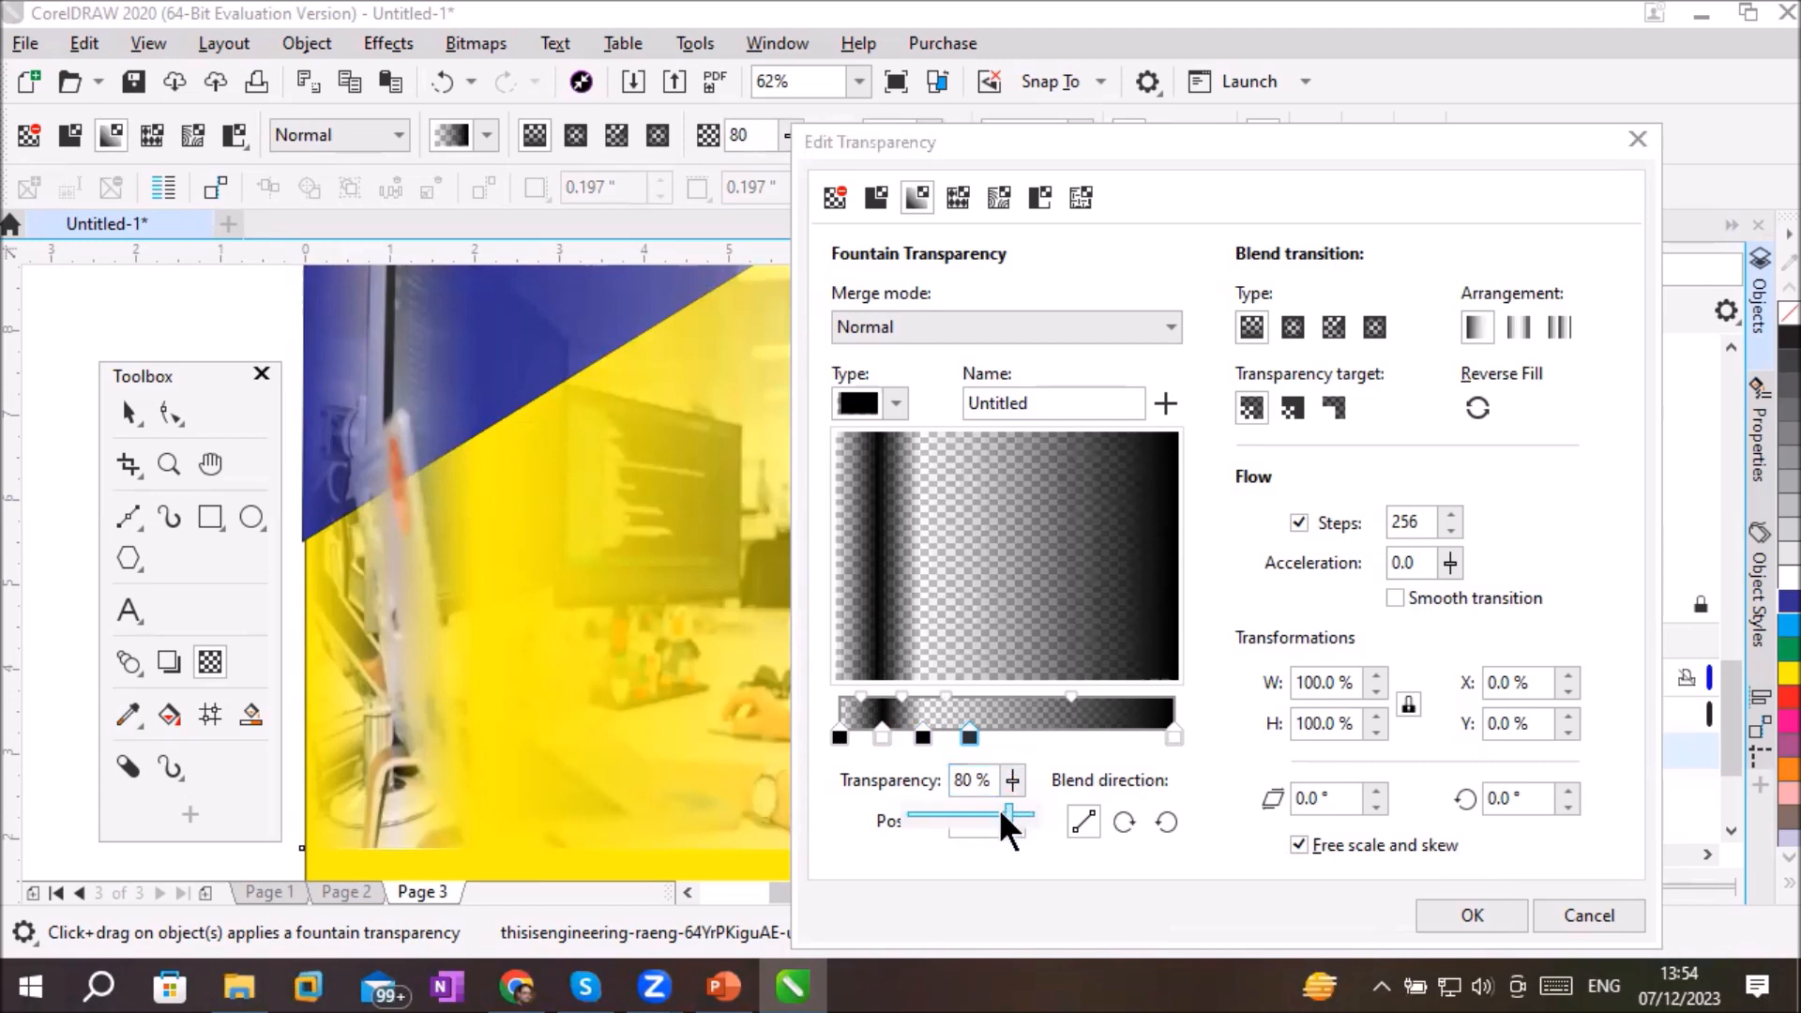
left_click_drag(1007, 811, 871, 814)
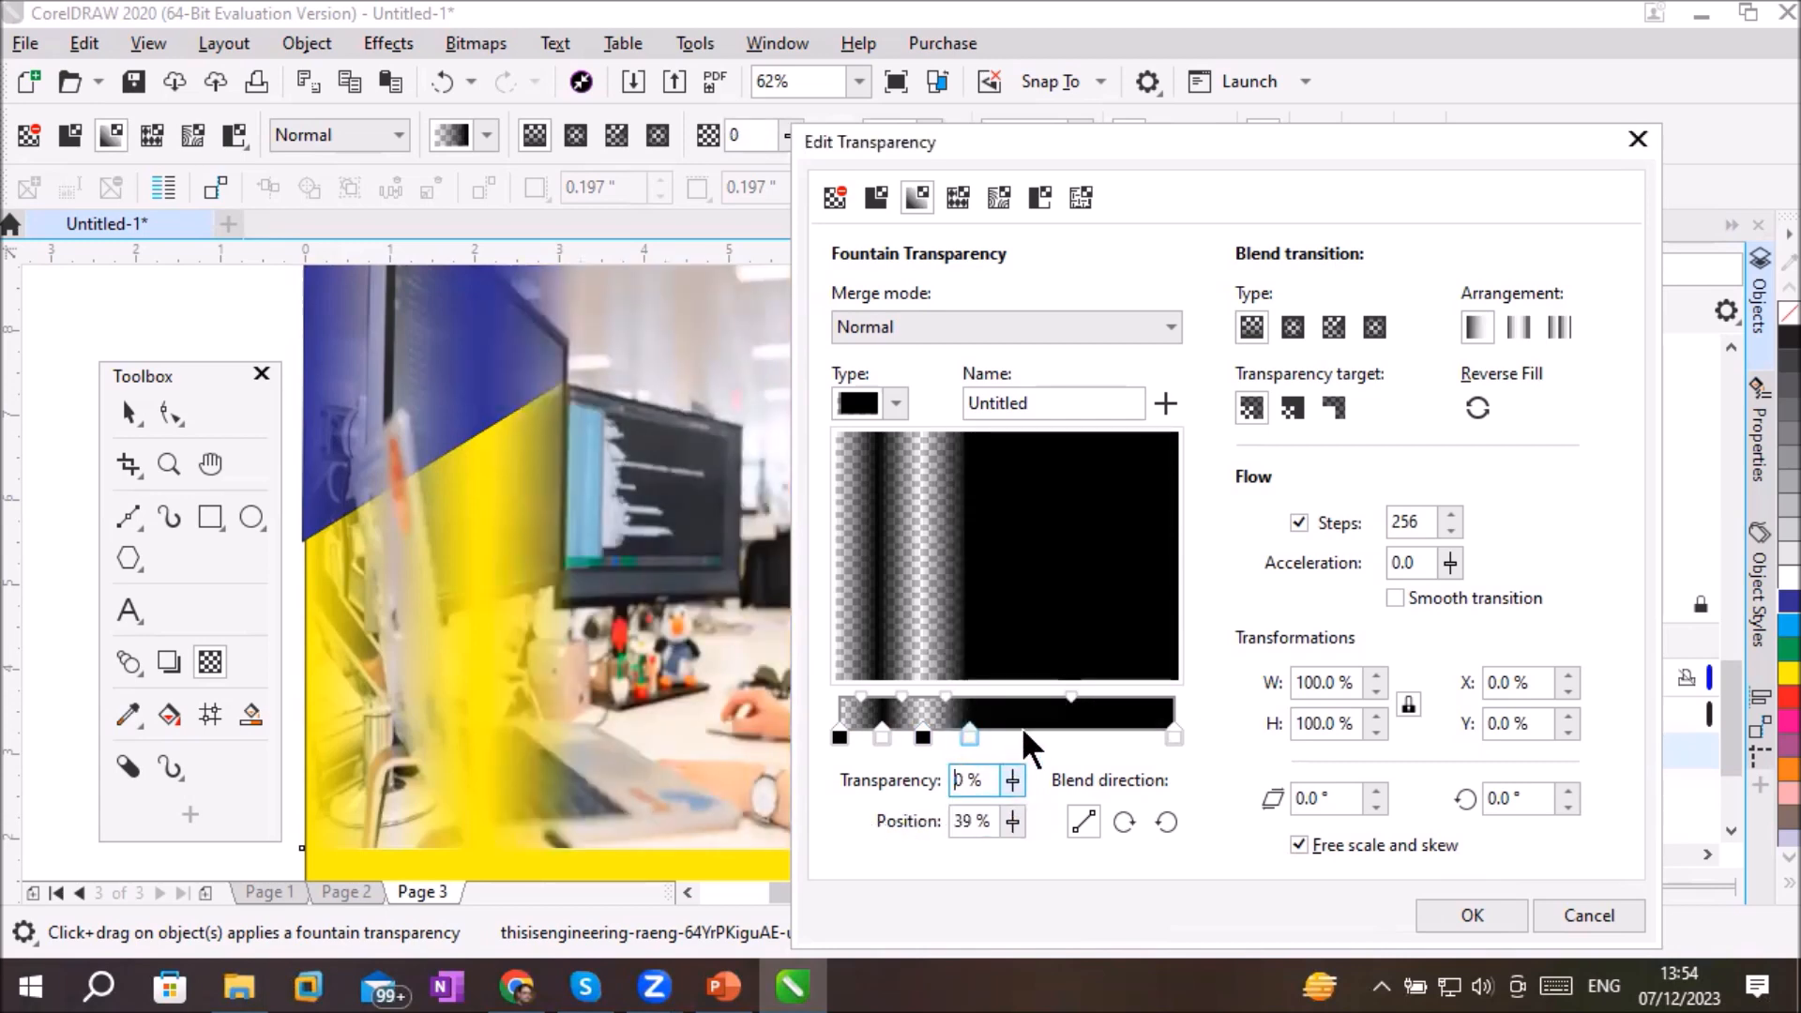
Step: Add fountain transparency nodes at 52% with about 100% transparency and at 68% with 0% transparency
double_click(1013, 734)
left_click(1014, 781)
left_click_drag(1013, 815, 1145, 818)
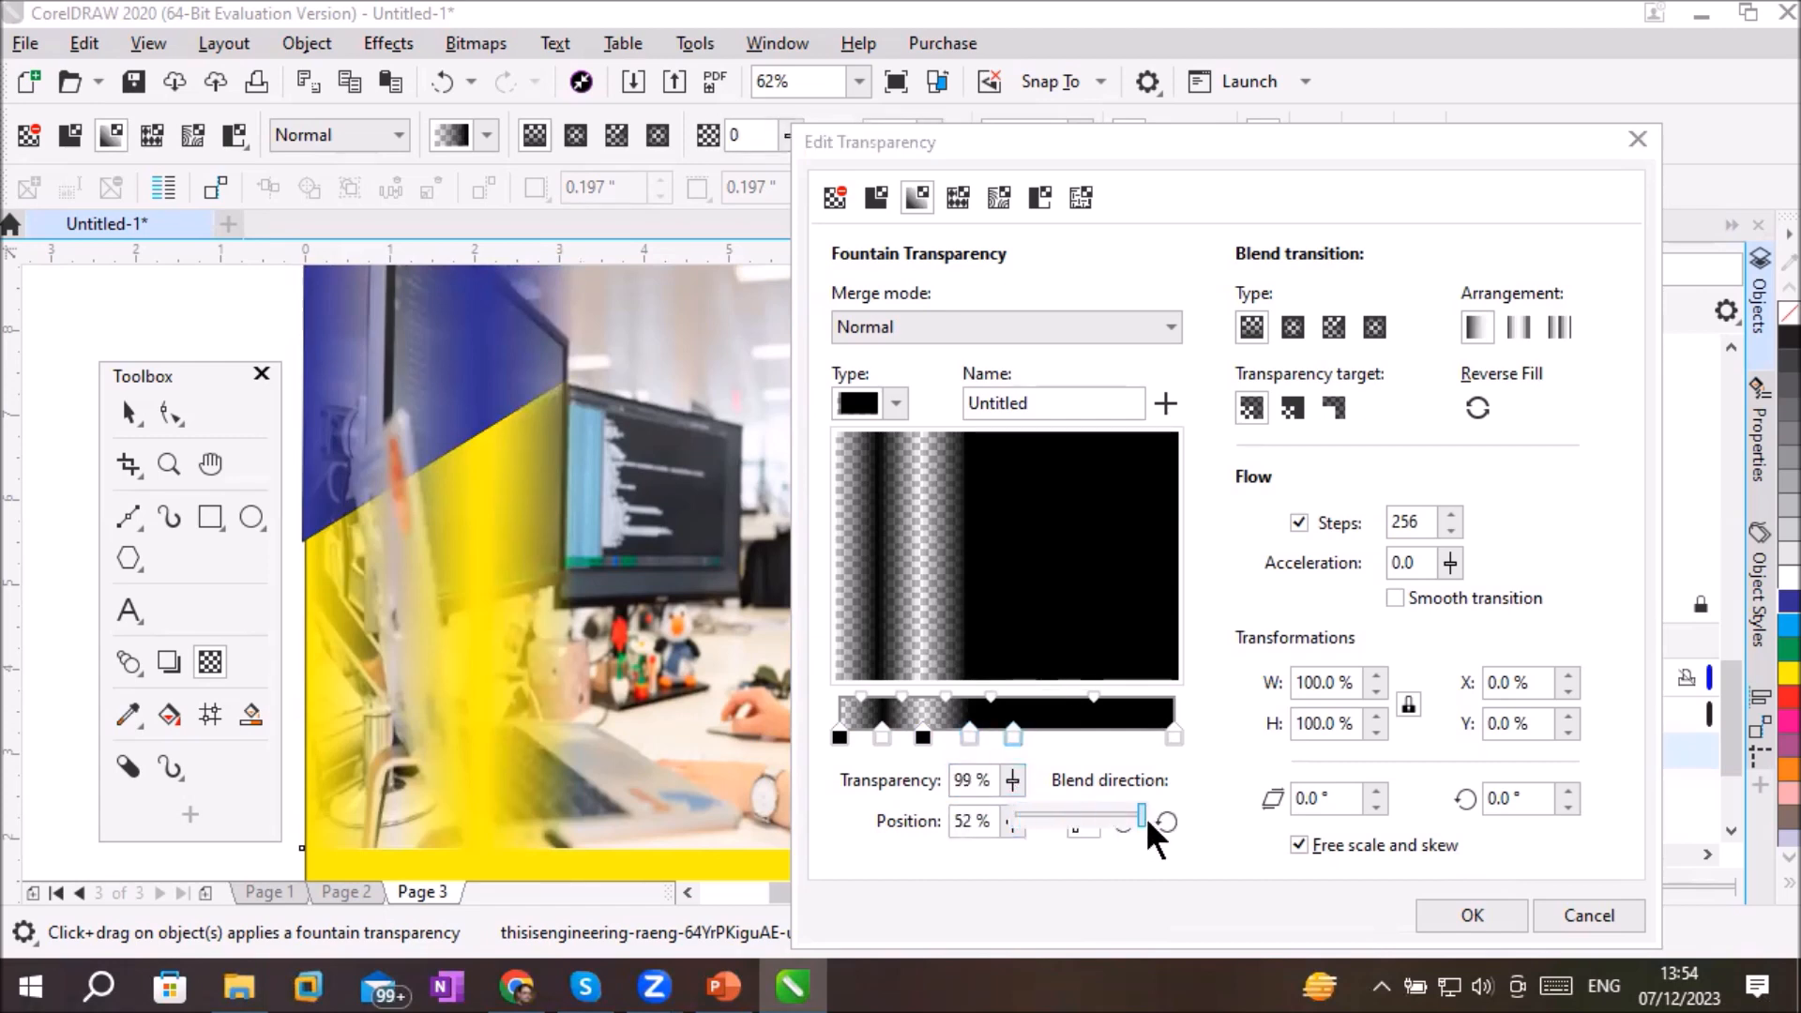
double_click(1072, 732)
left_click(1013, 781)
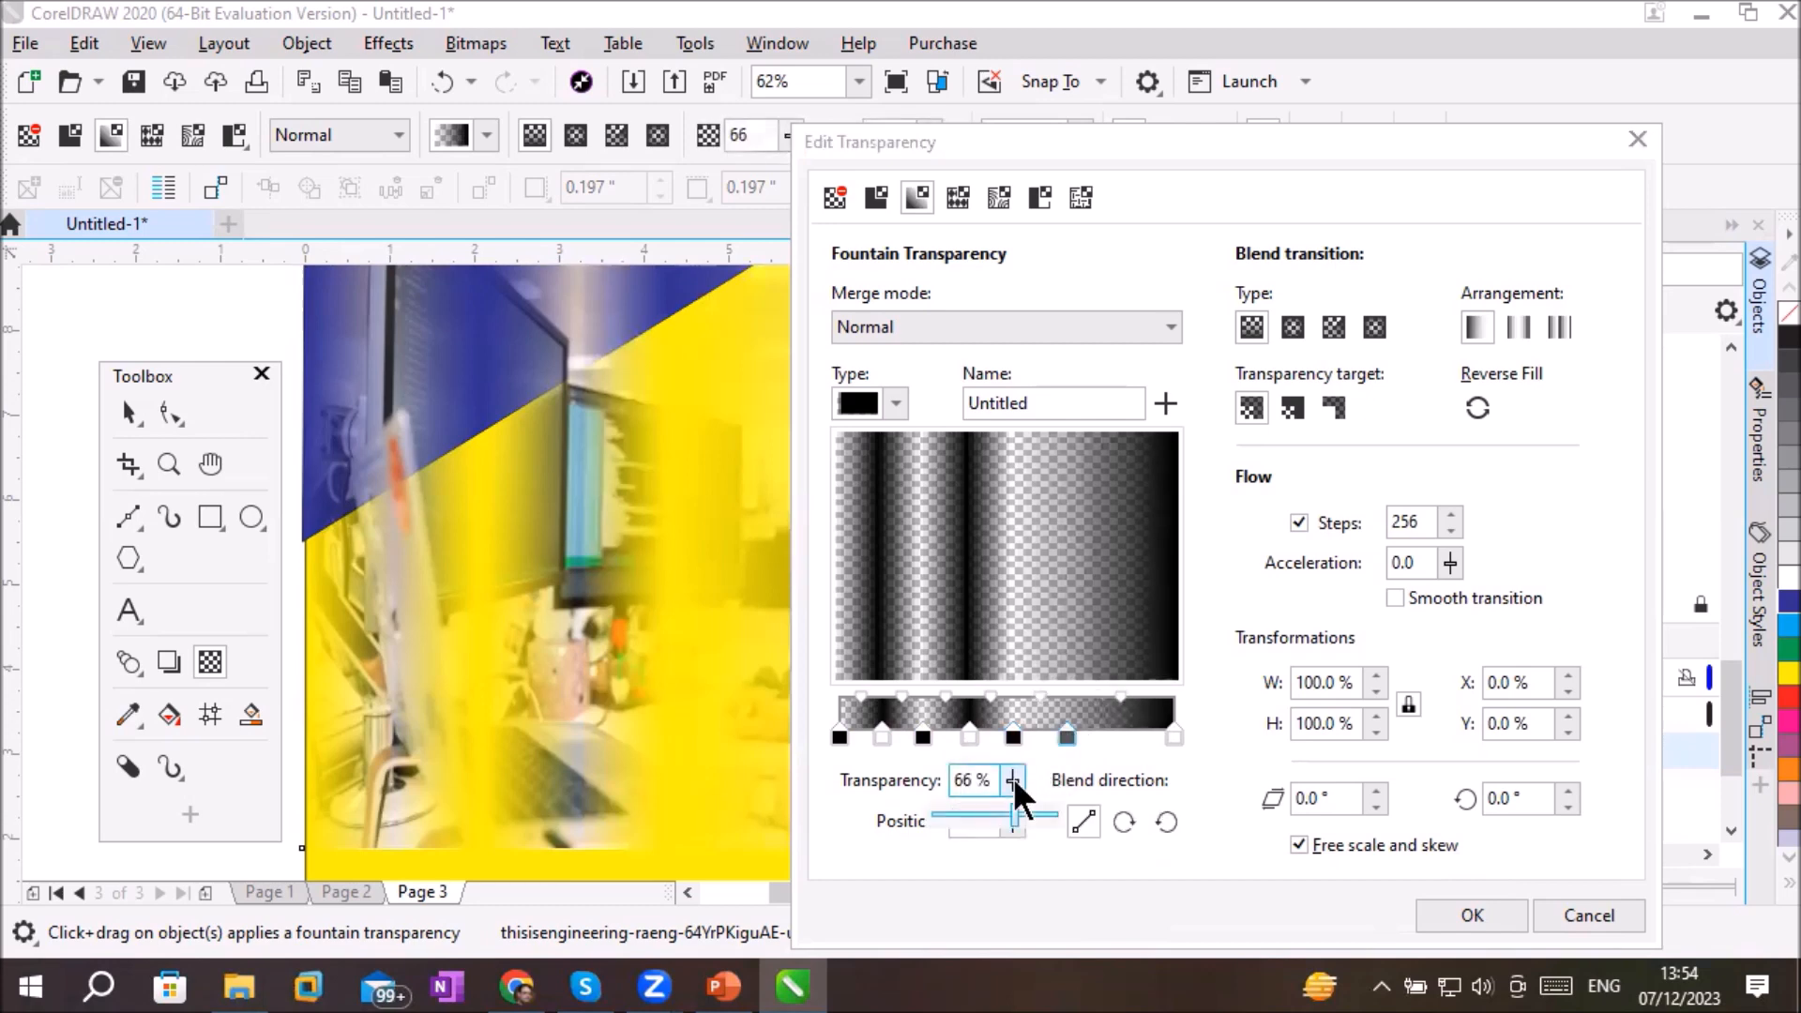
left_click_drag(1013, 808, 943, 809)
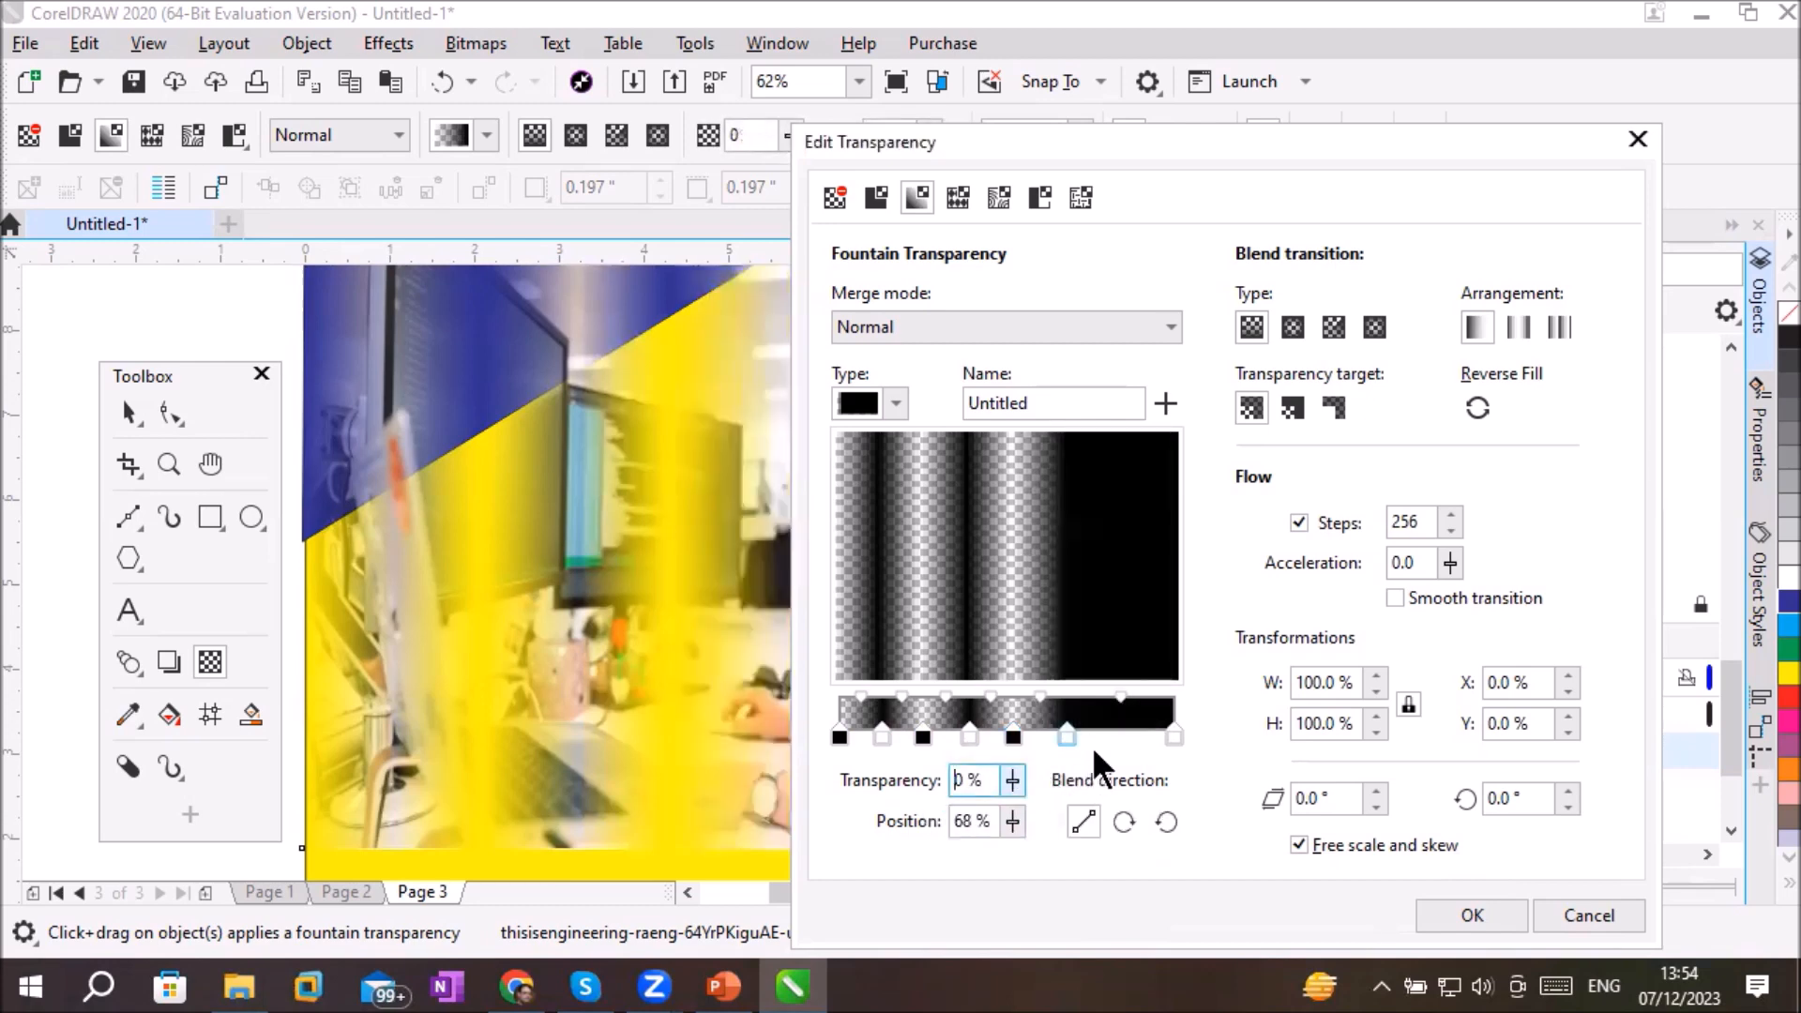
Step: Add a last fountain transparency node at 81% with 100% transparency, and apply the striped transparency to the photo
double_click(1118, 731)
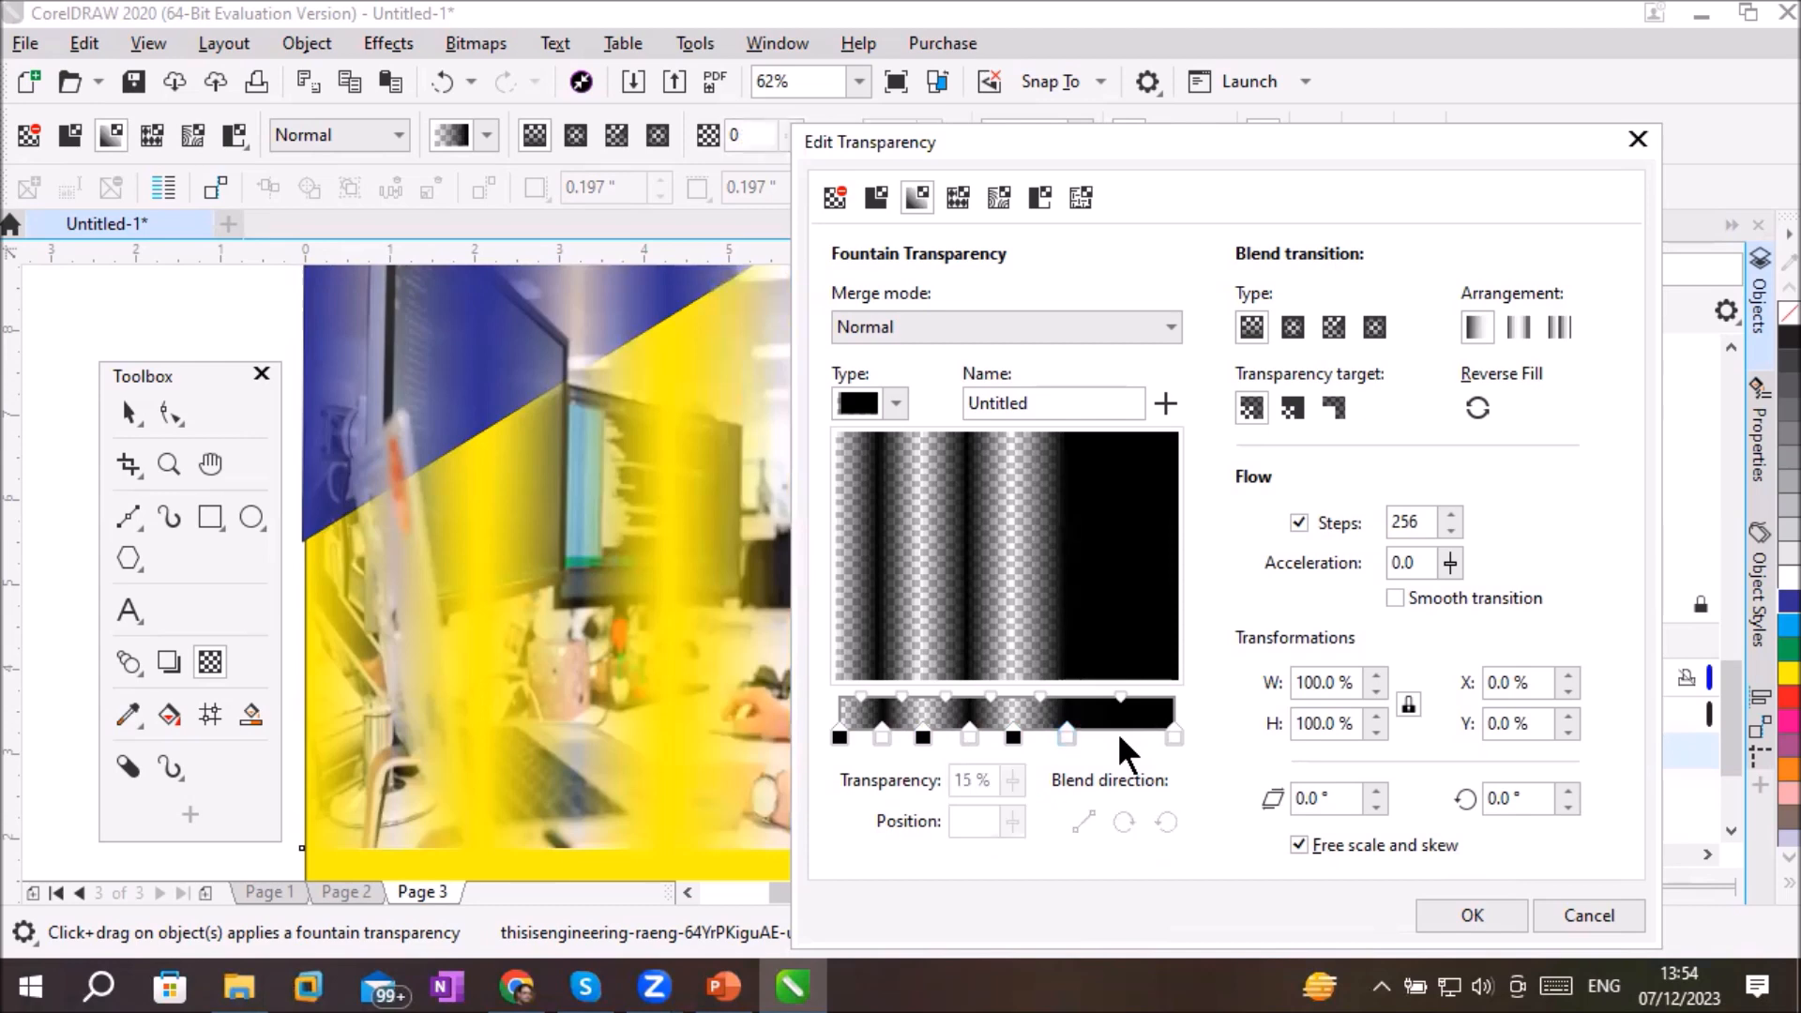
left_click(1013, 781)
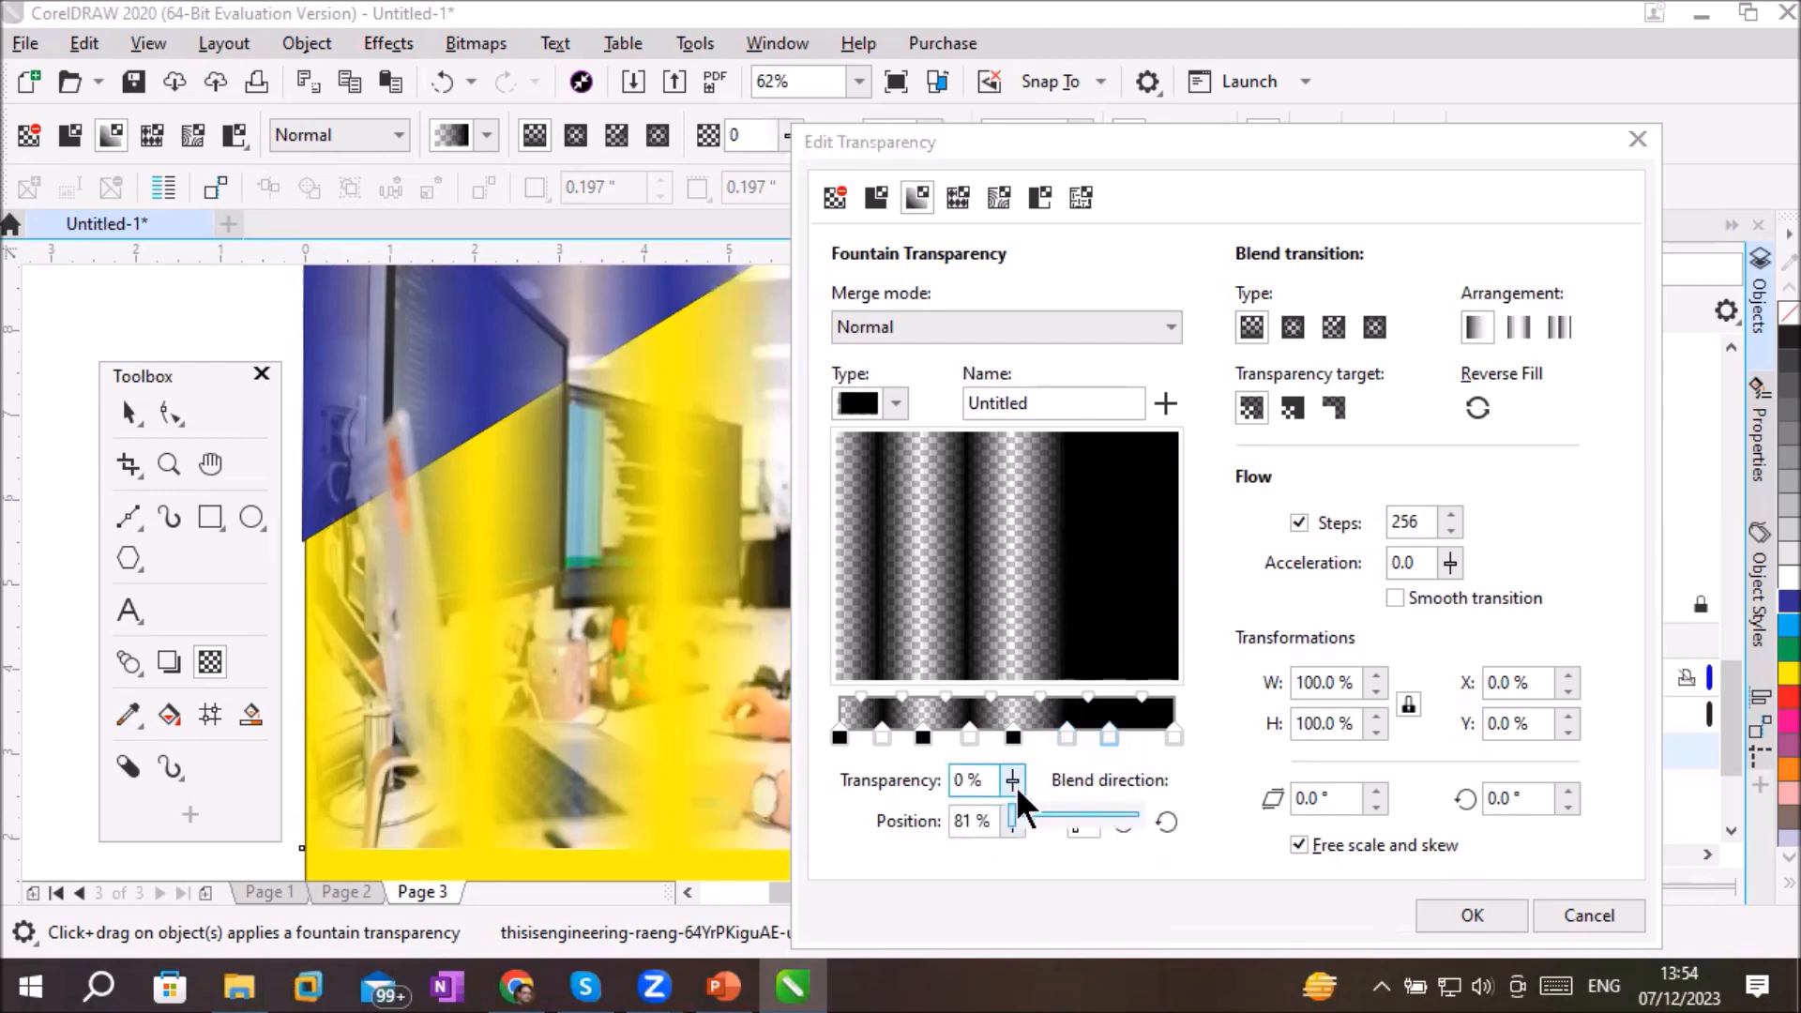
left_click_drag(1010, 803, 1163, 818)
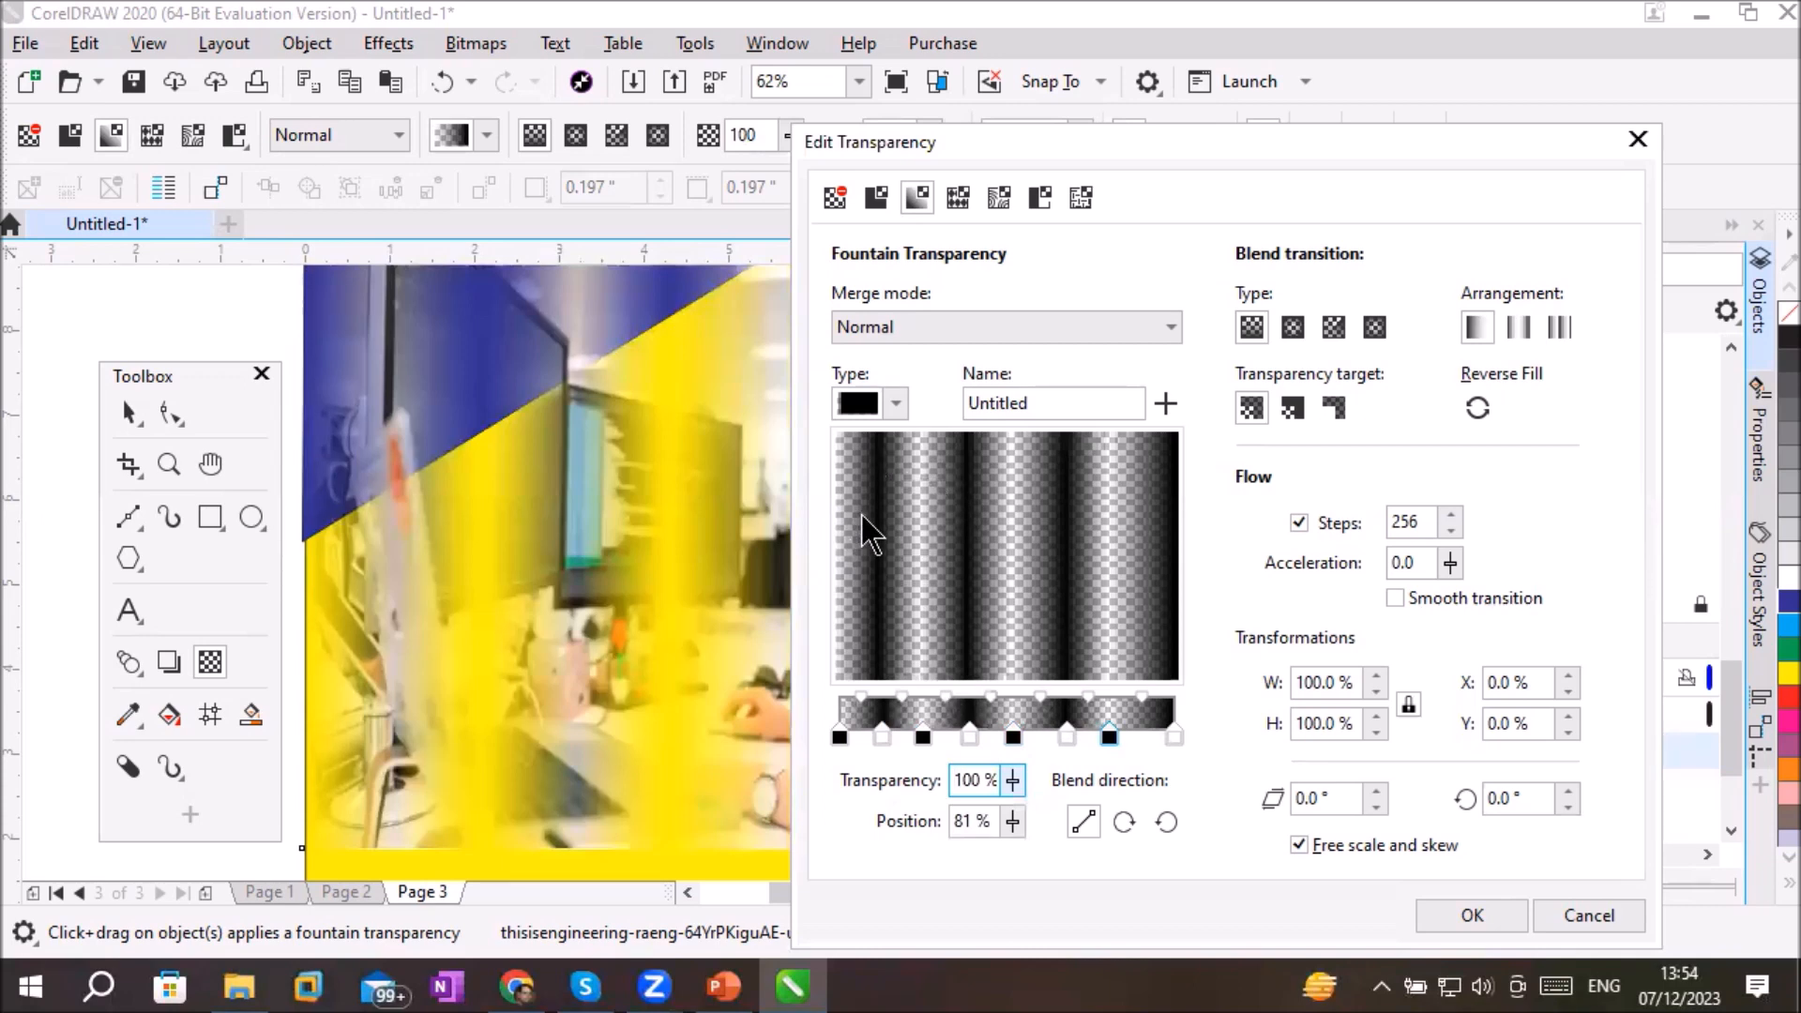
left_click(1494, 915)
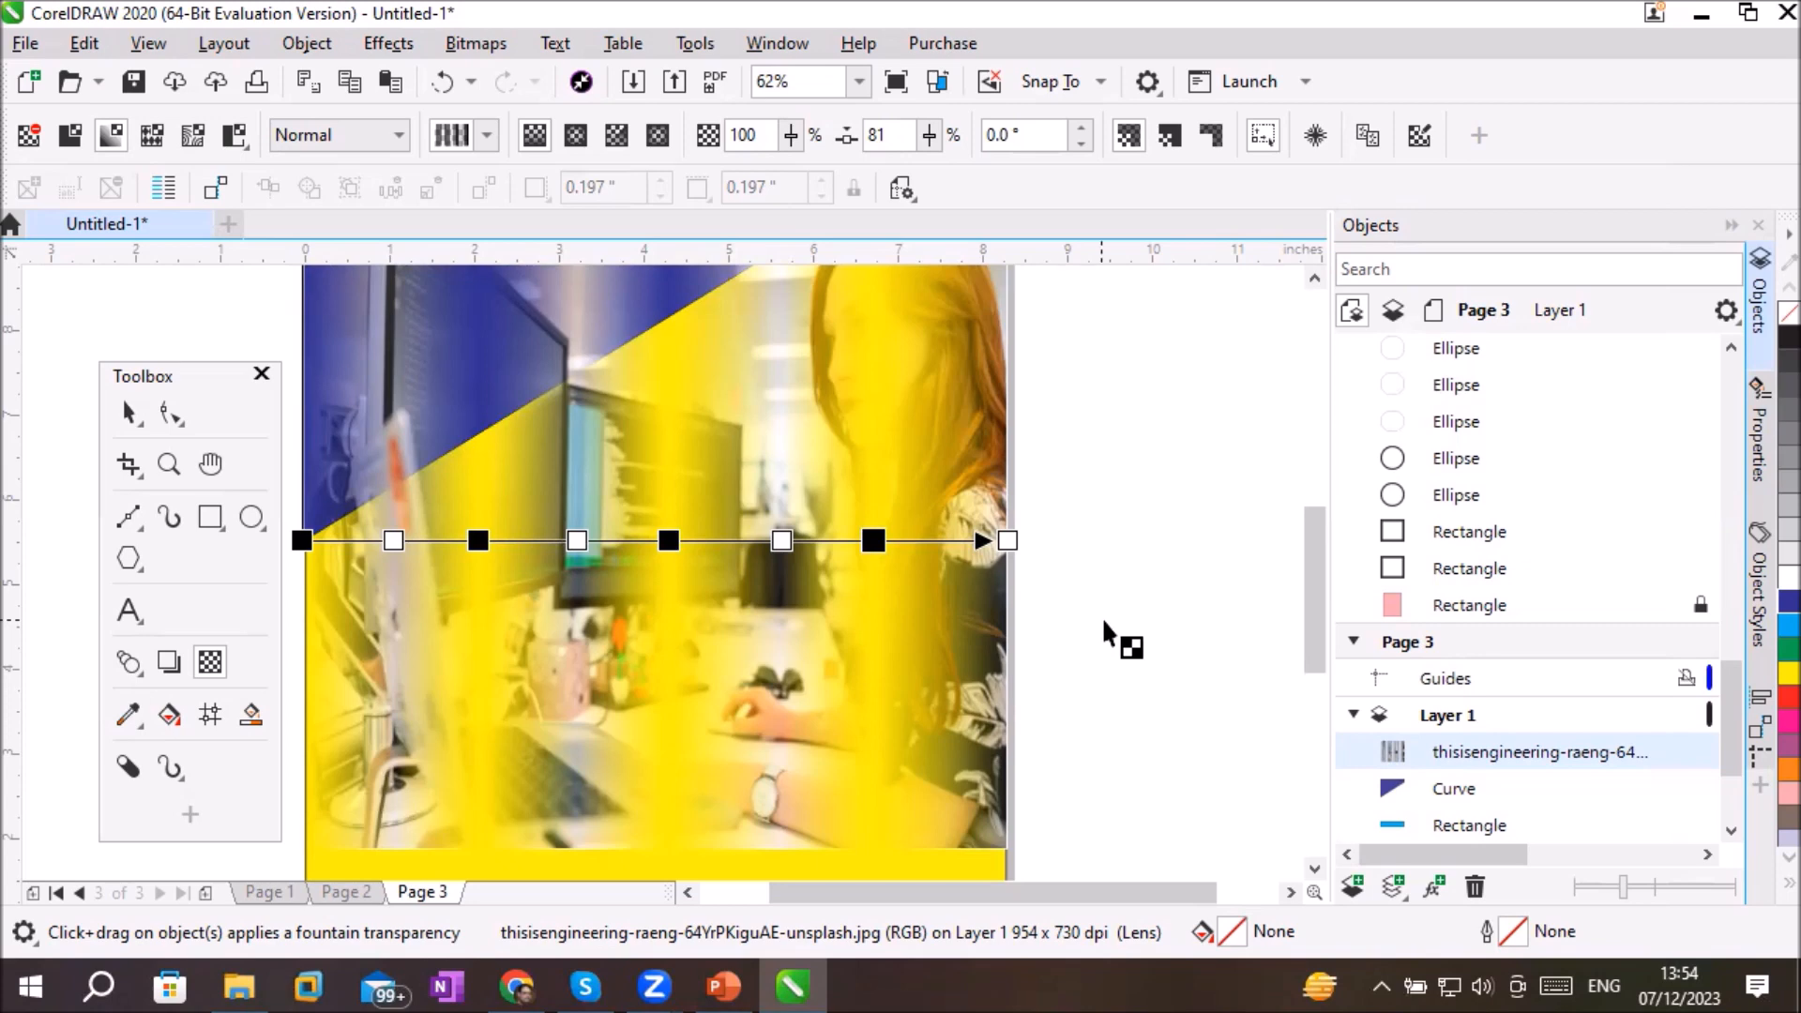
Step: Create a page-sized red rectangle behind the design, and move the yellow background rectangle off the page beside it
scroll(1126, 677, "down", 1)
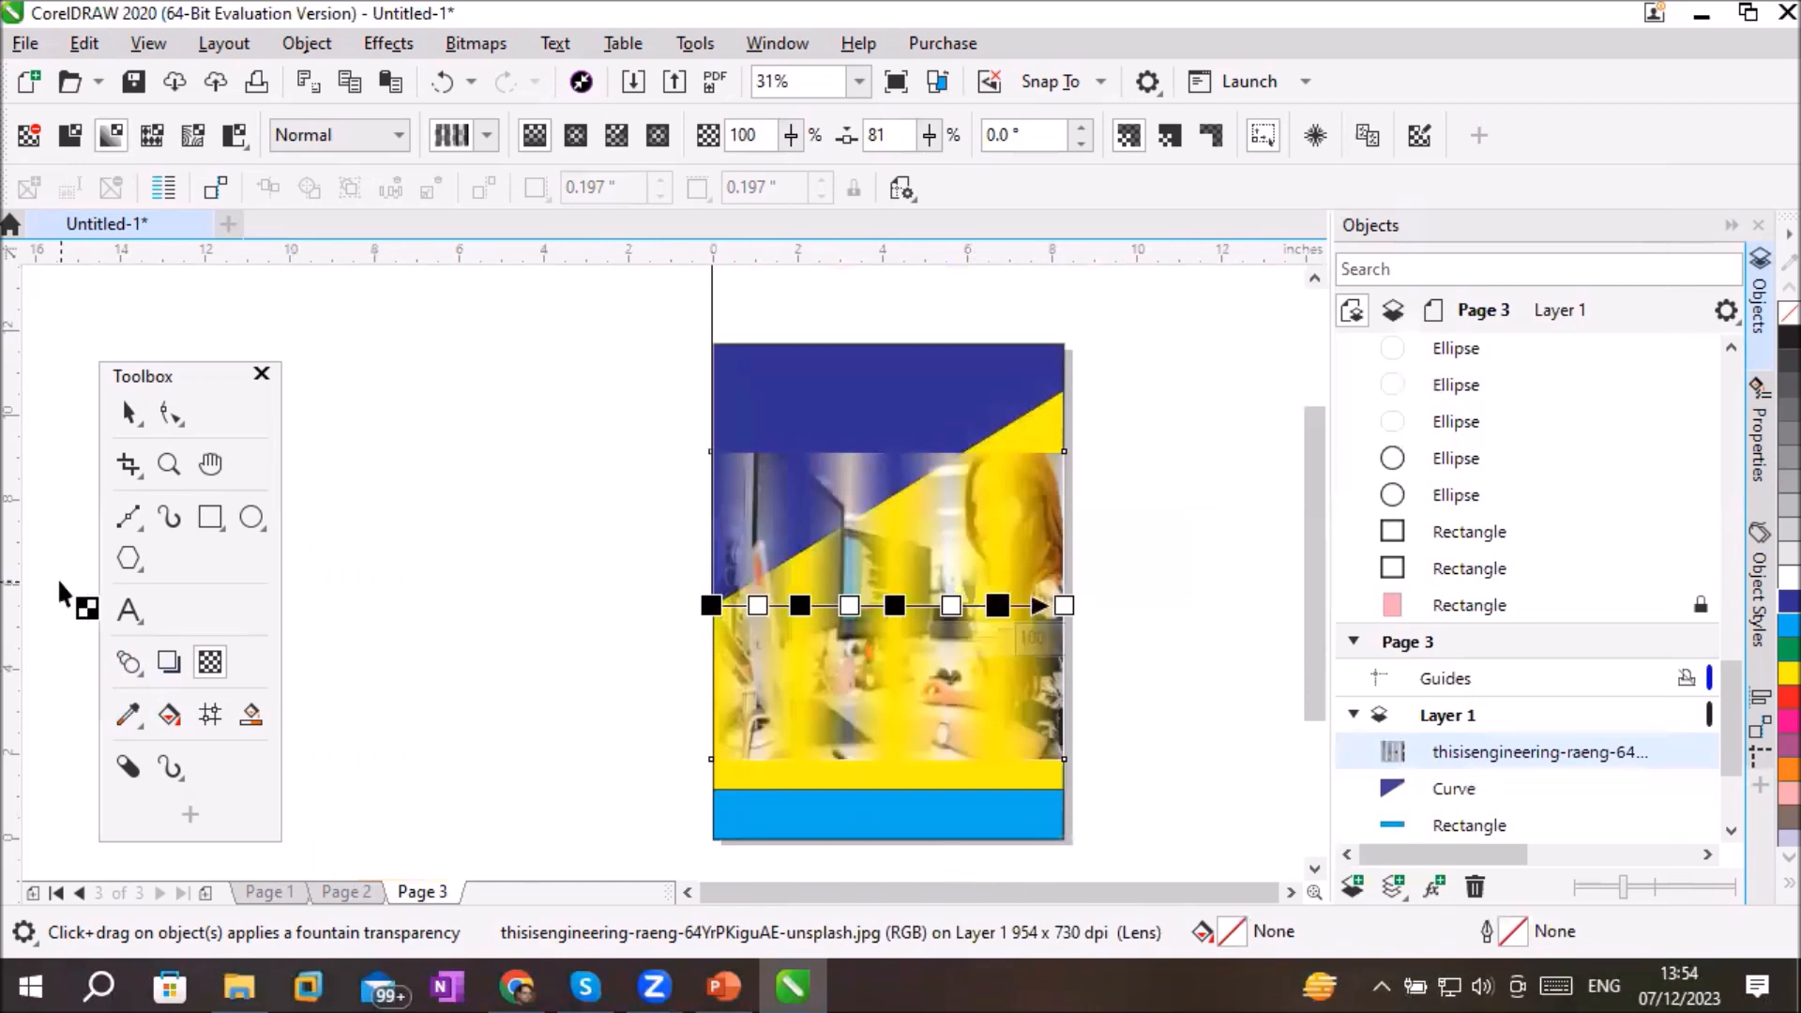
double_click(209, 514)
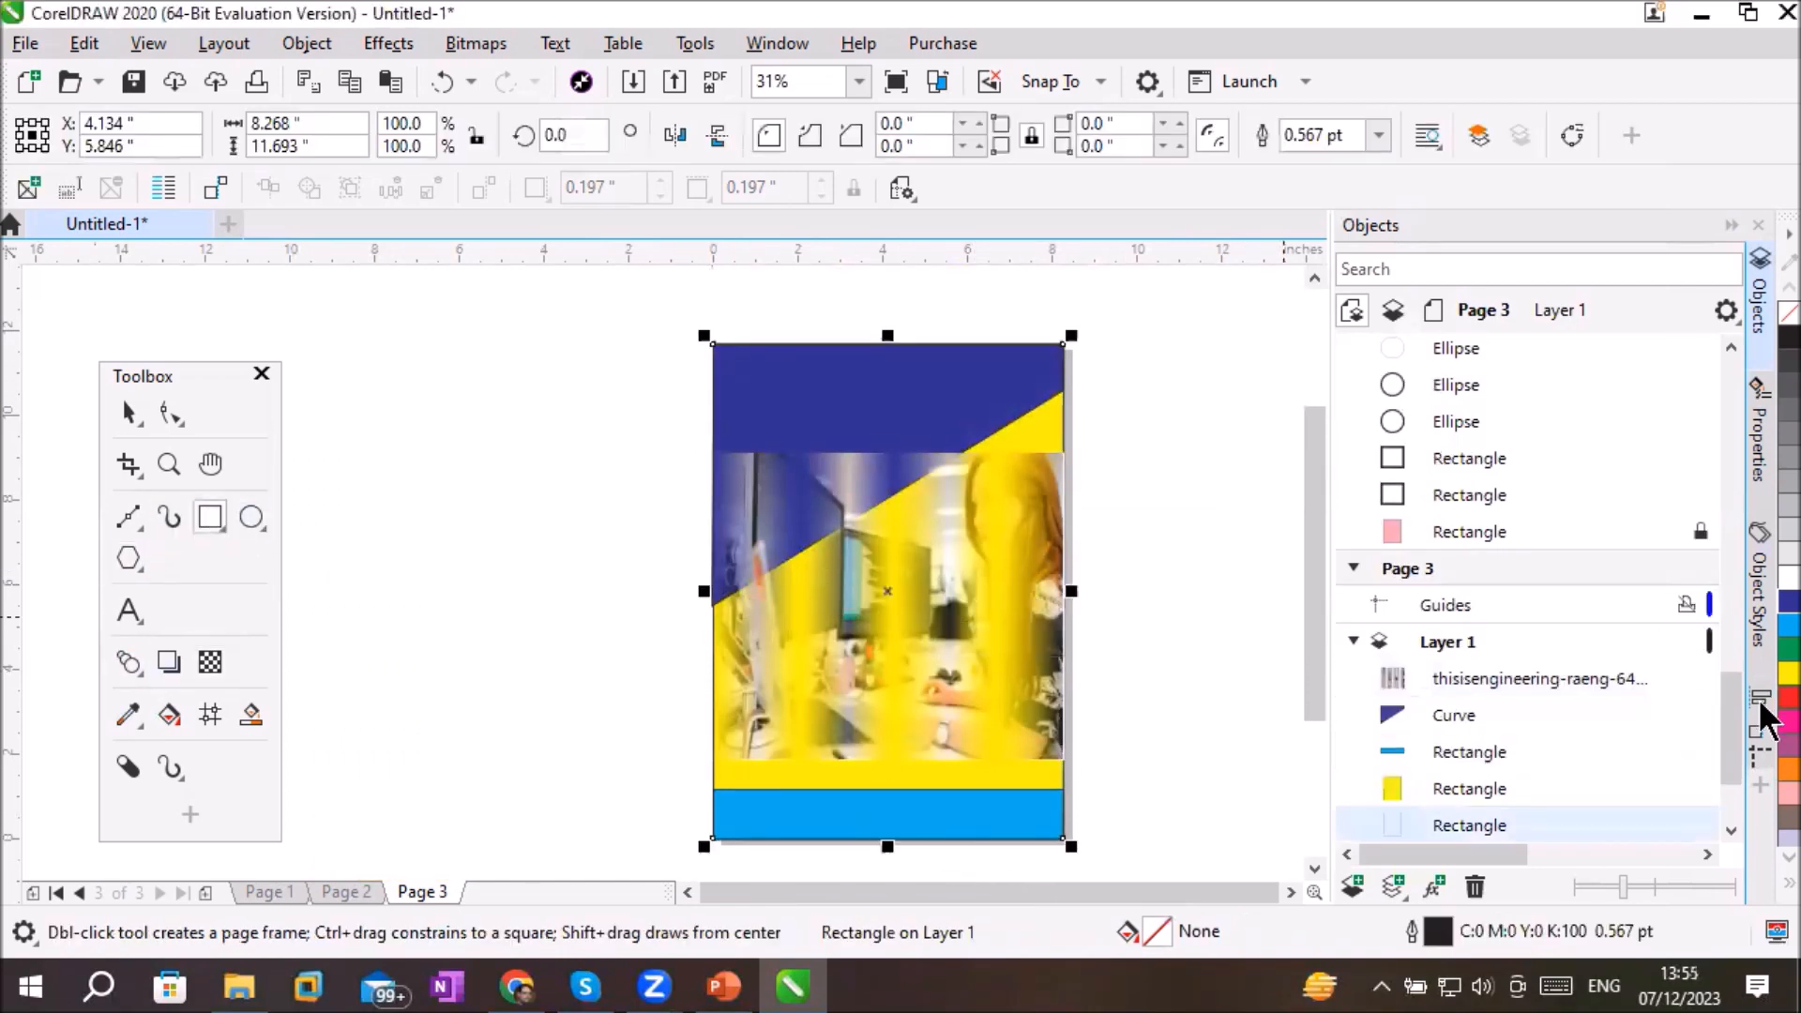
left_click(1788, 697)
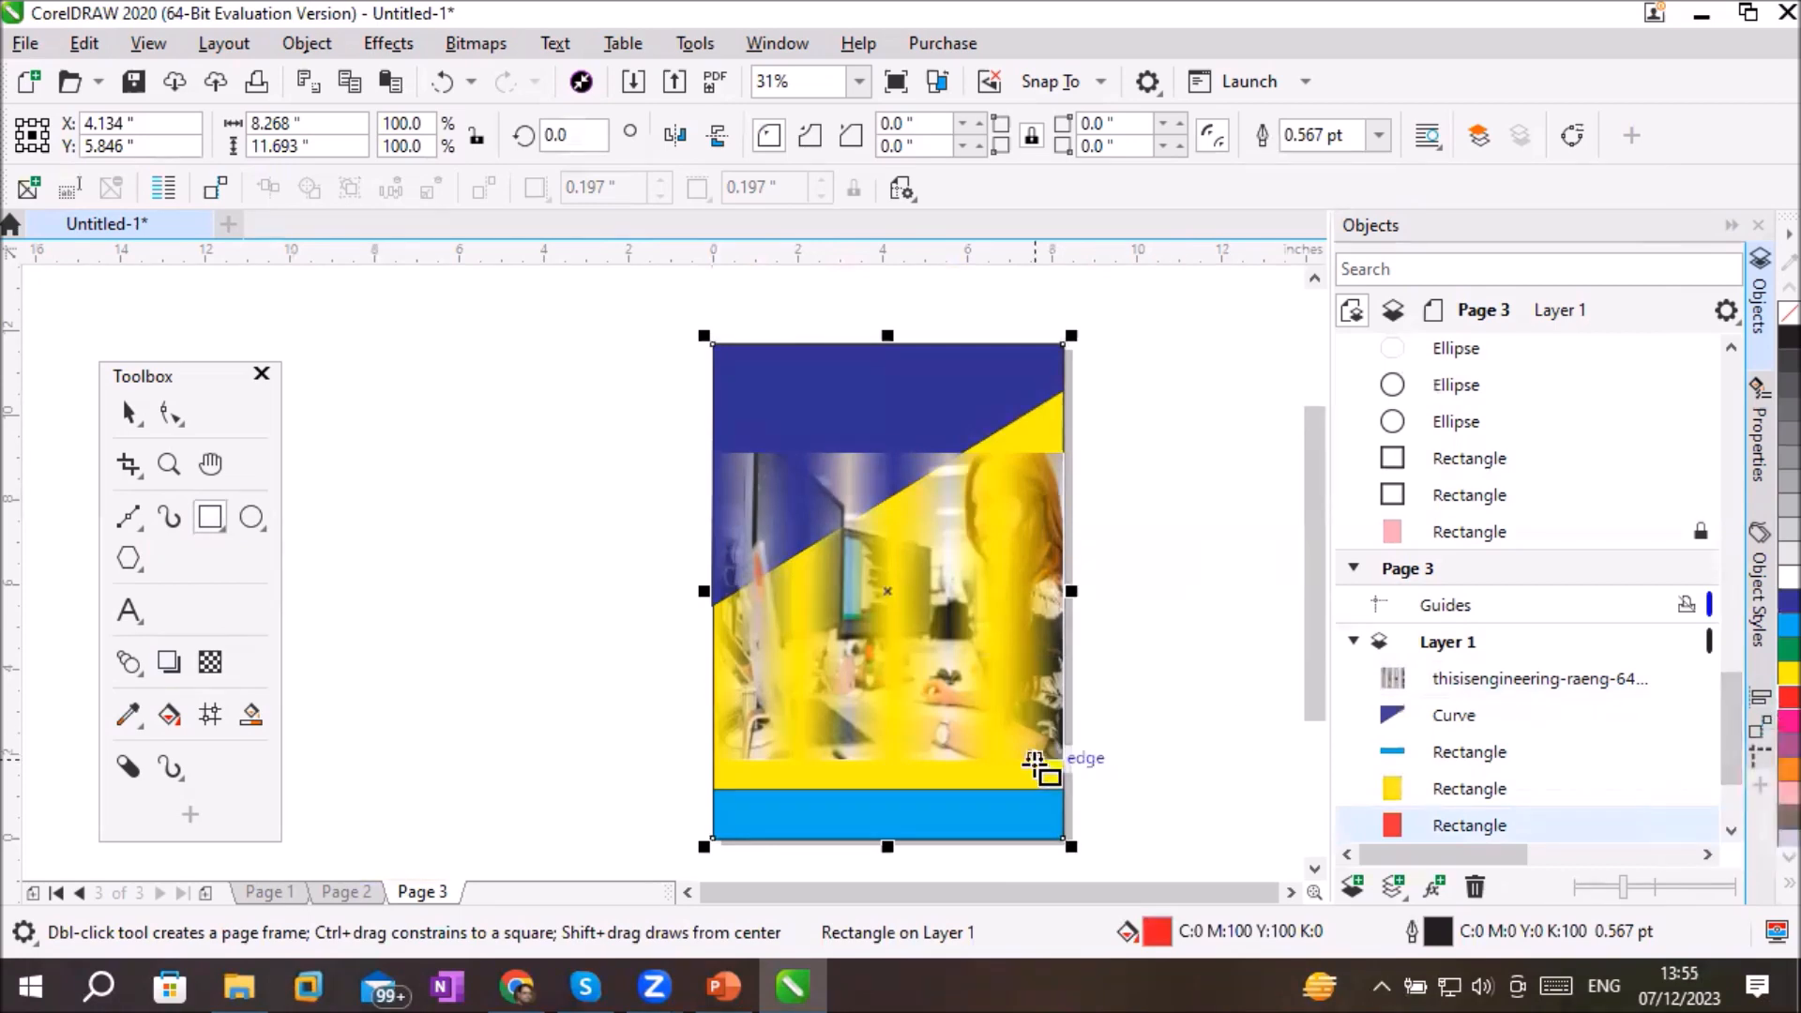
left_click(122, 414)
left_click_drag(885, 773, 419, 736)
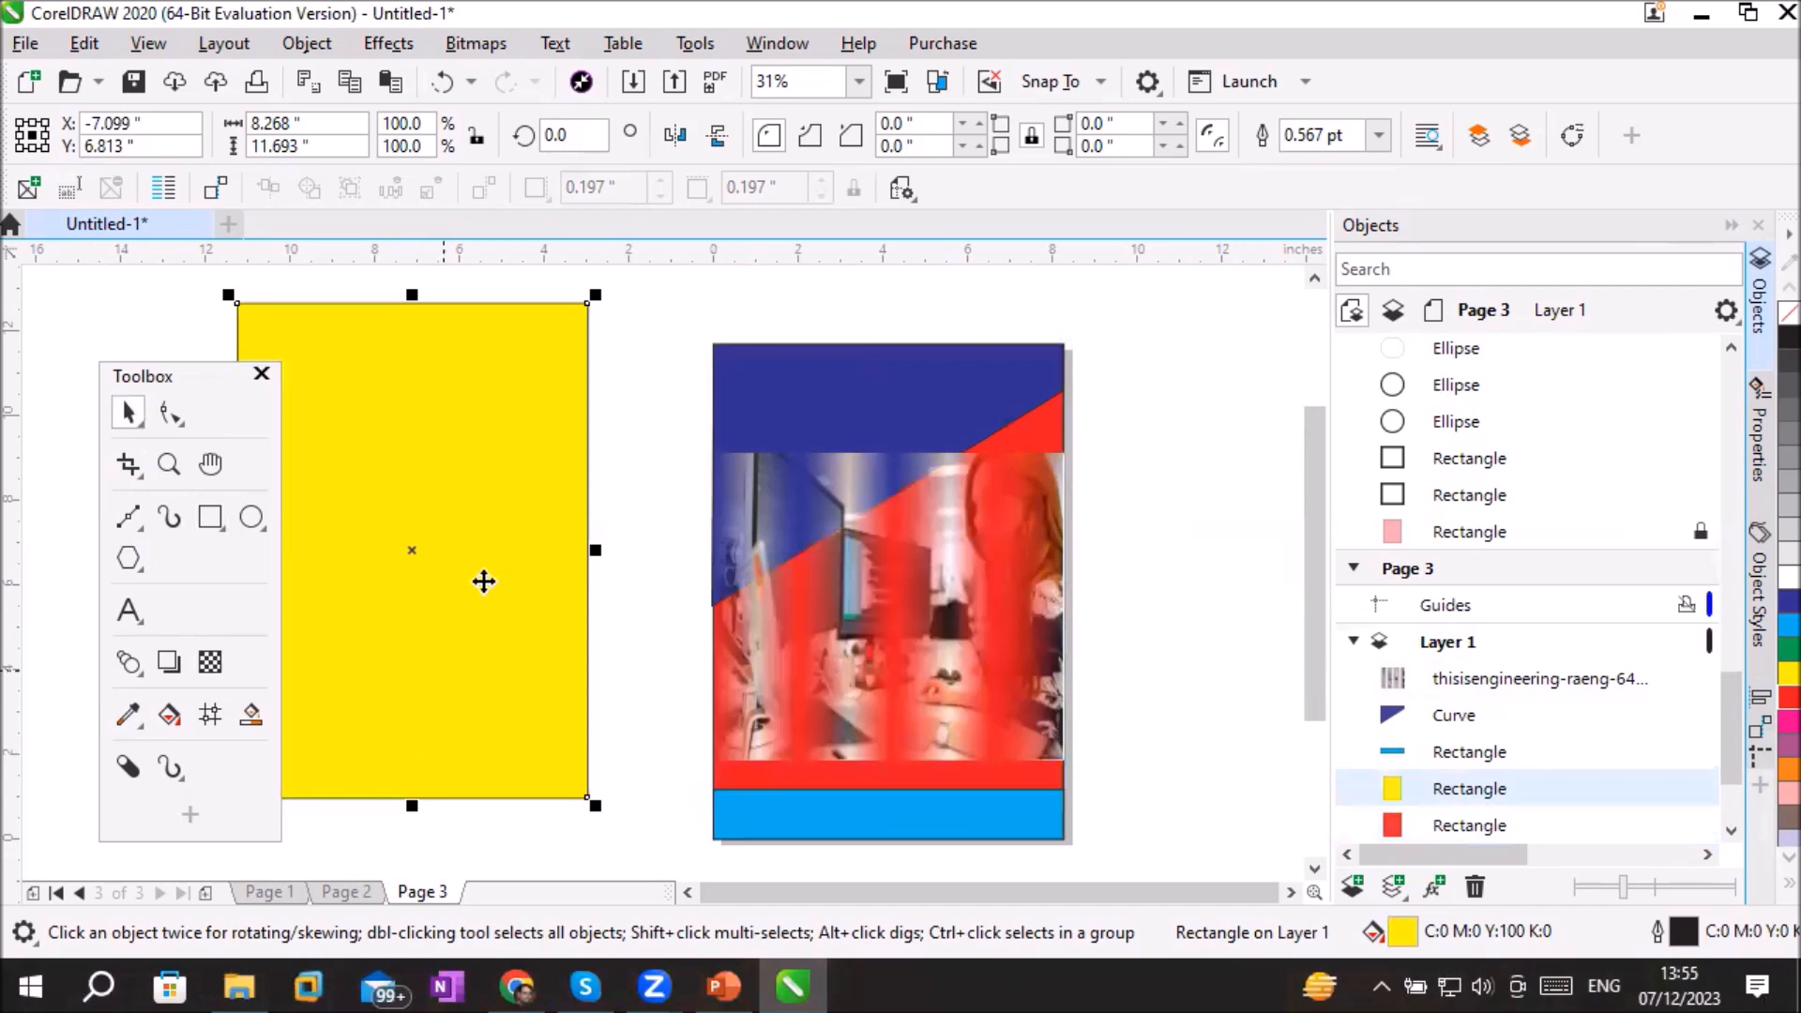
Step: Delete the yellow rectangle beside the page
key("Delete")
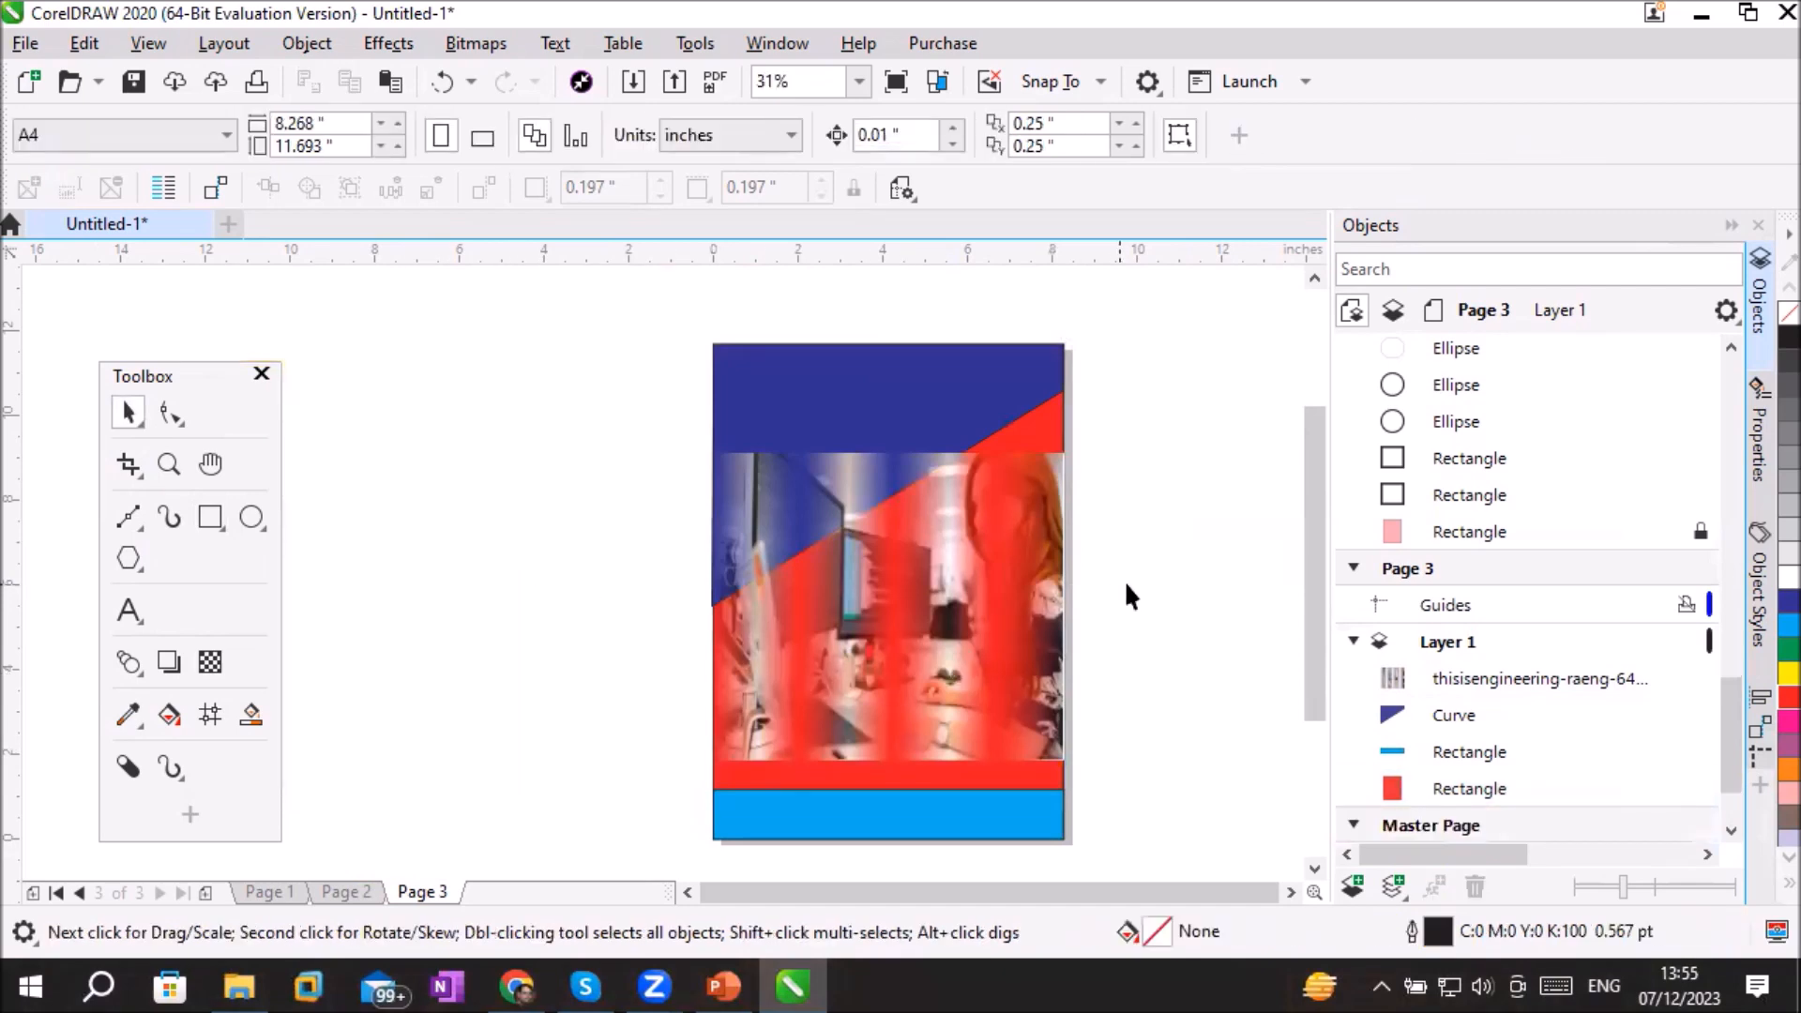
scroll(1139, 568, "up", 1)
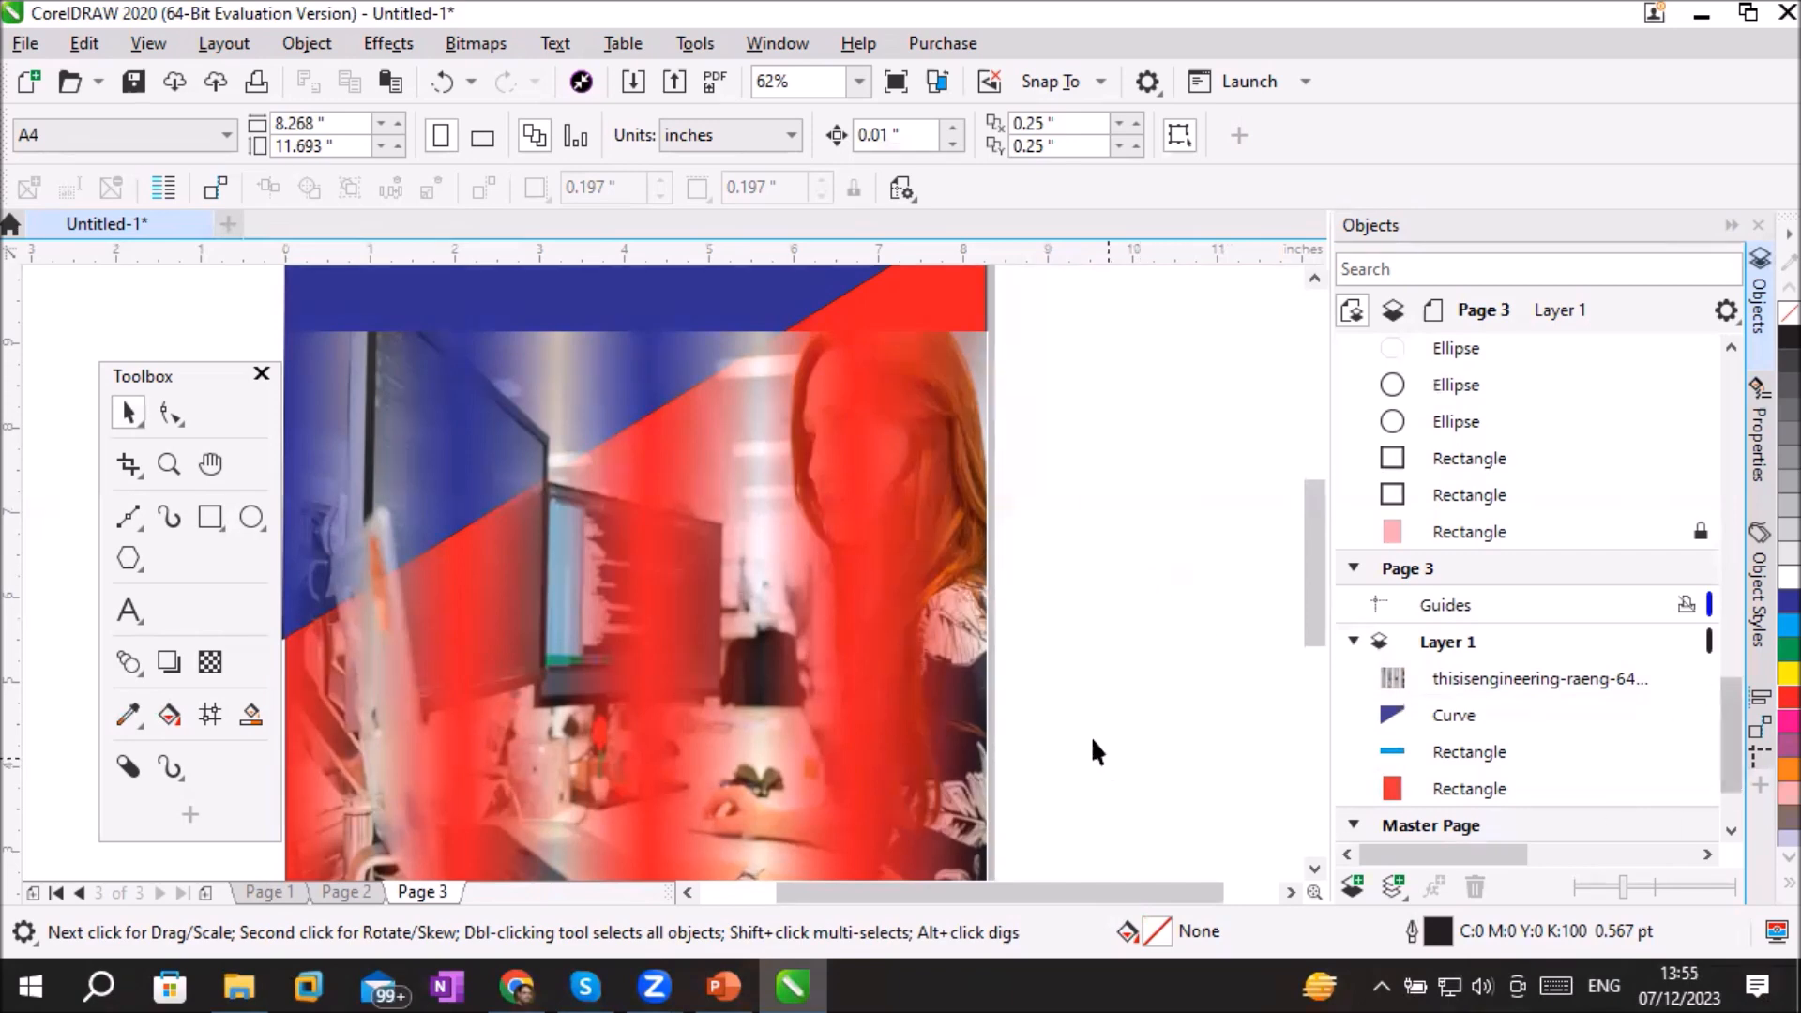
scroll(1076, 727, "down", 2)
scroll(1066, 802, "up", 1)
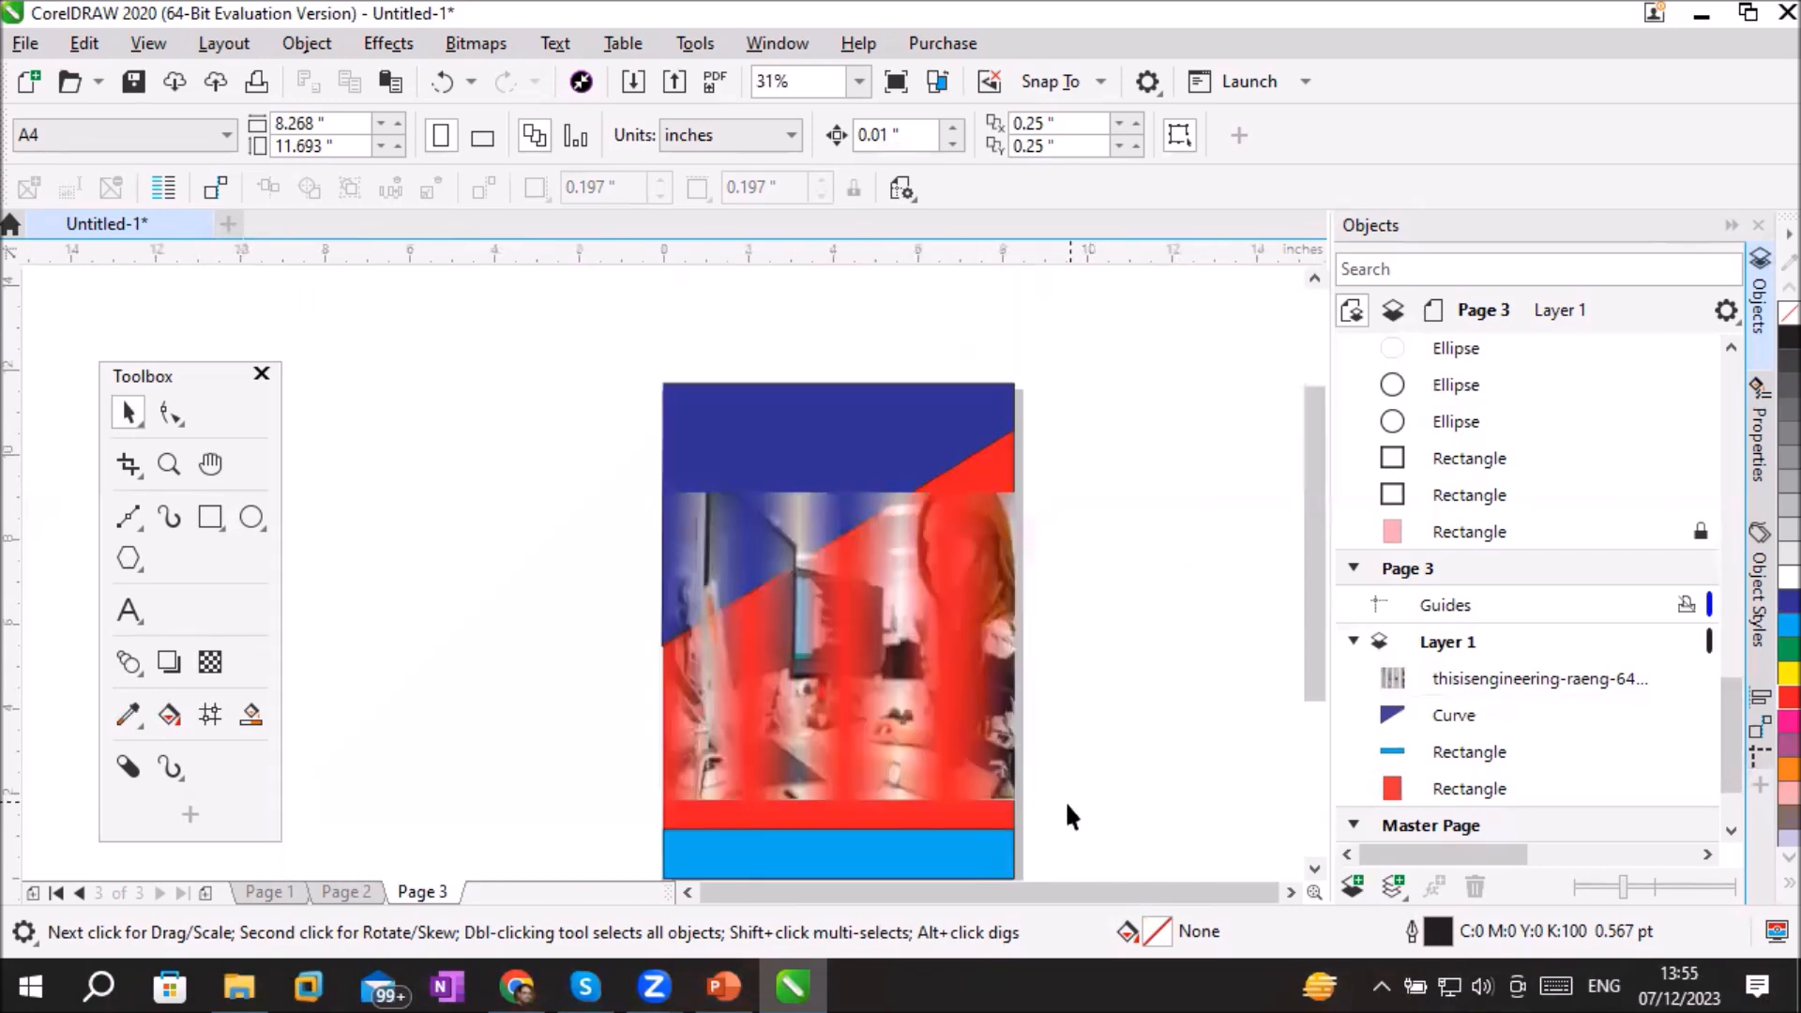
scroll(1066, 803, "up", 1)
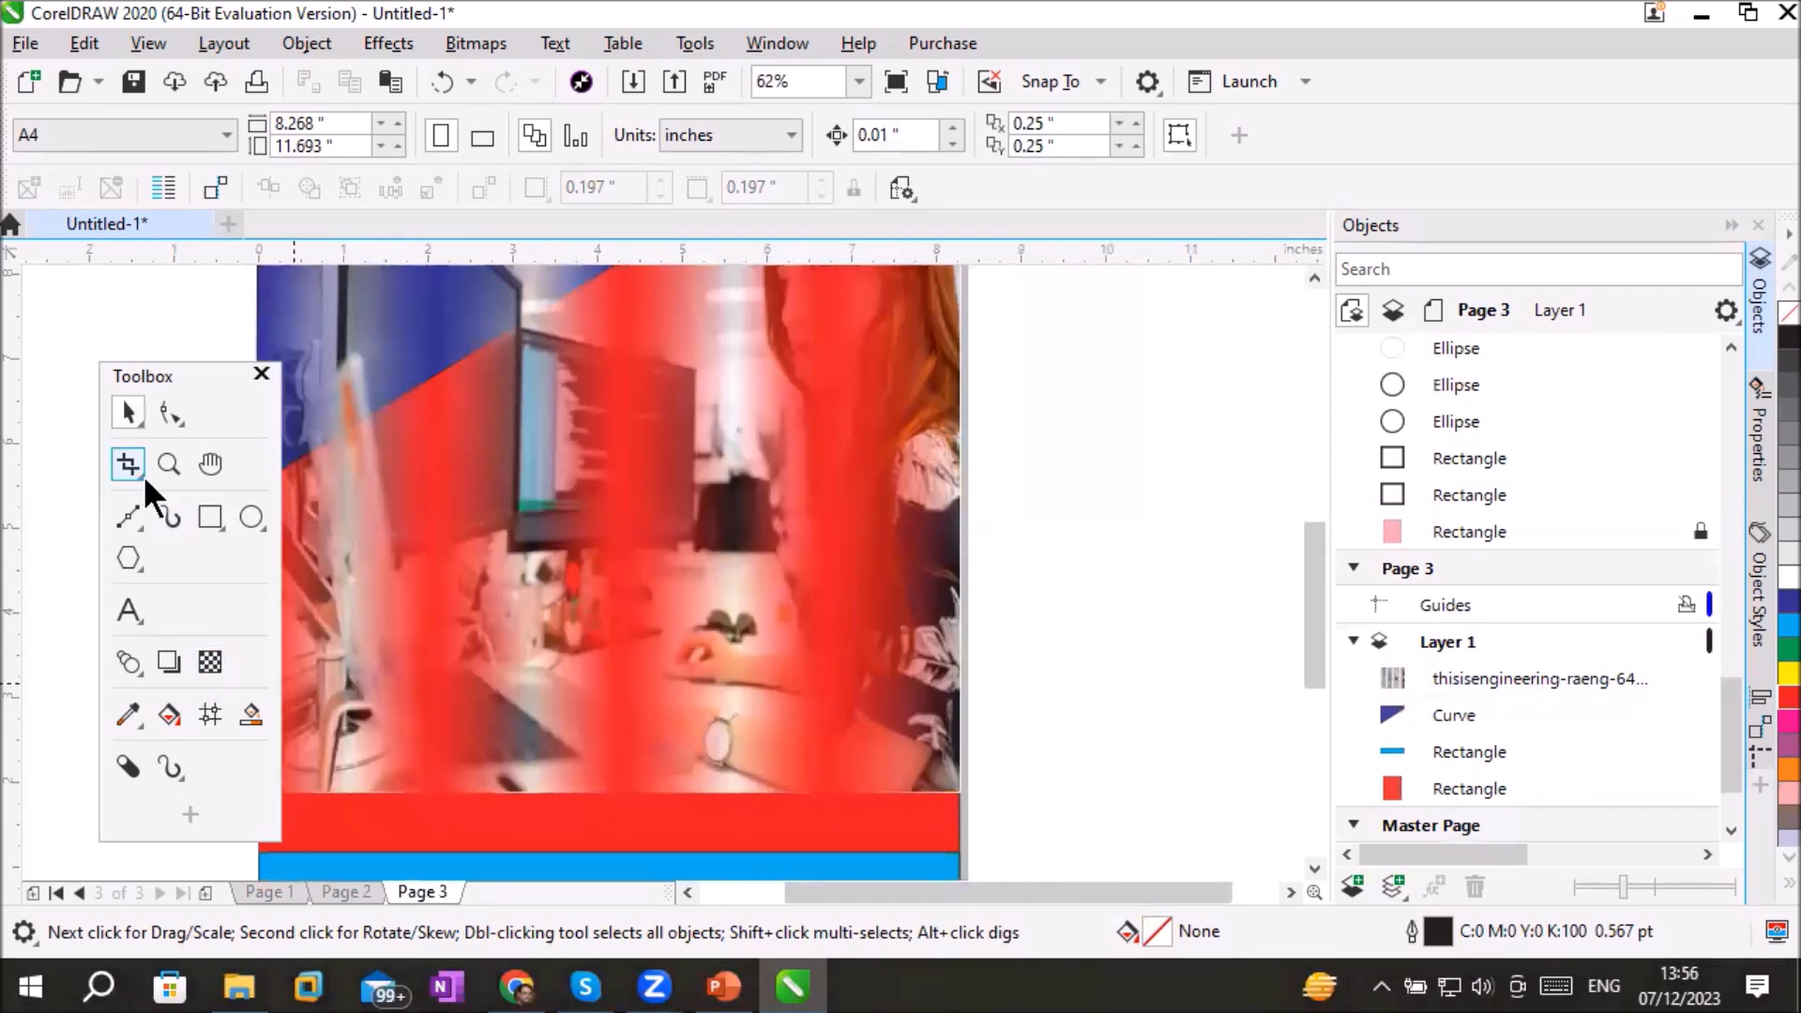
Step: Reposition the photo's fountain transparency nodes, moving the 81% node to 74%, the 68% node to 62% and the 39% node to 37%
left_click(608, 466)
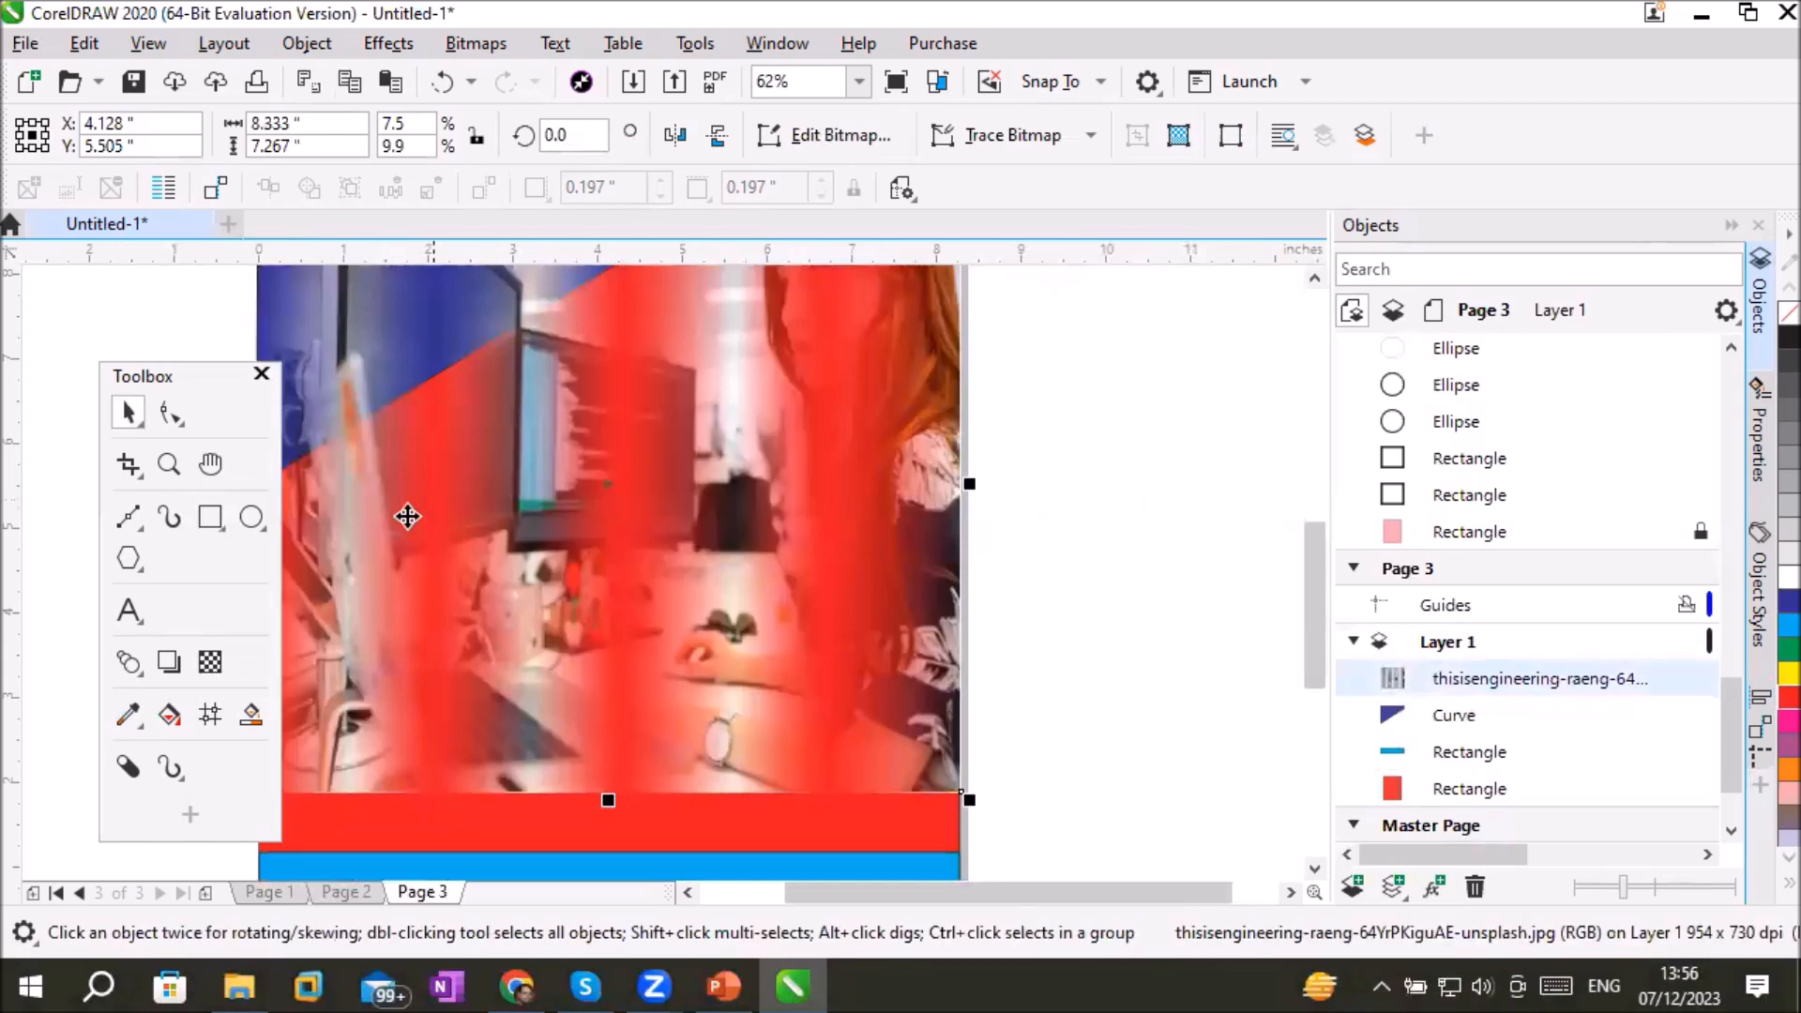
left_click(207, 659)
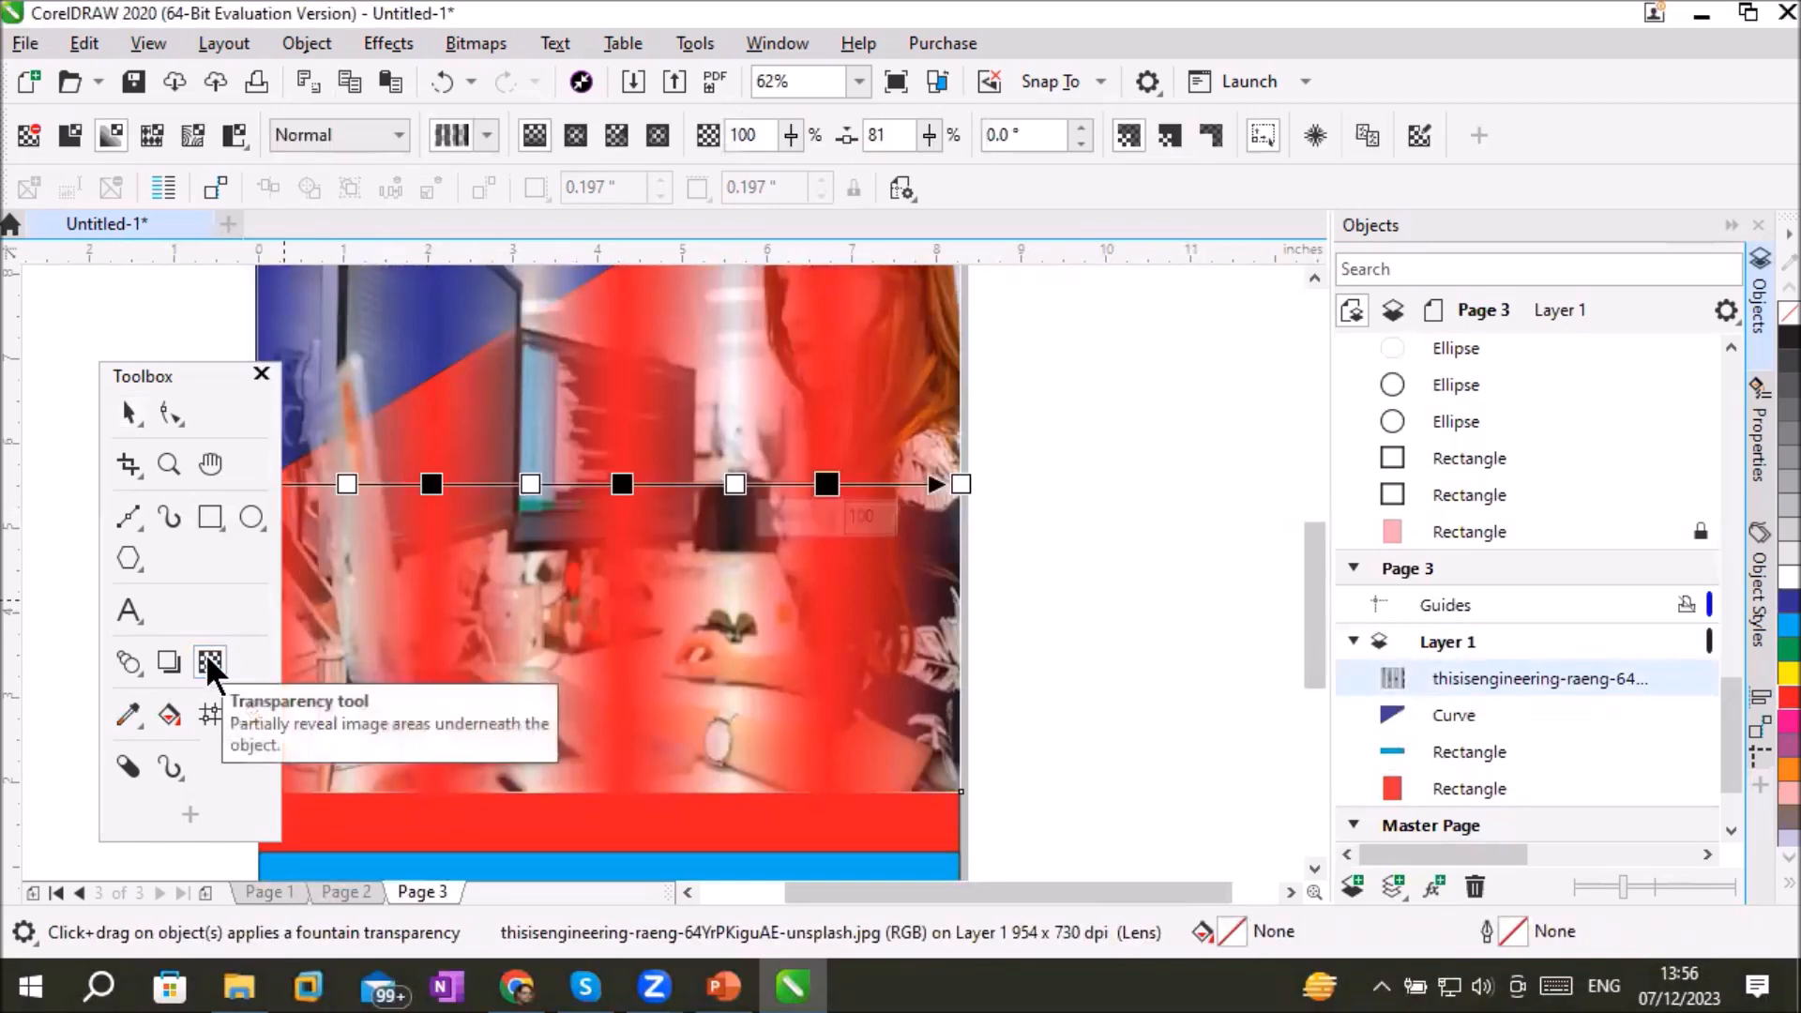
left_click(159, 369)
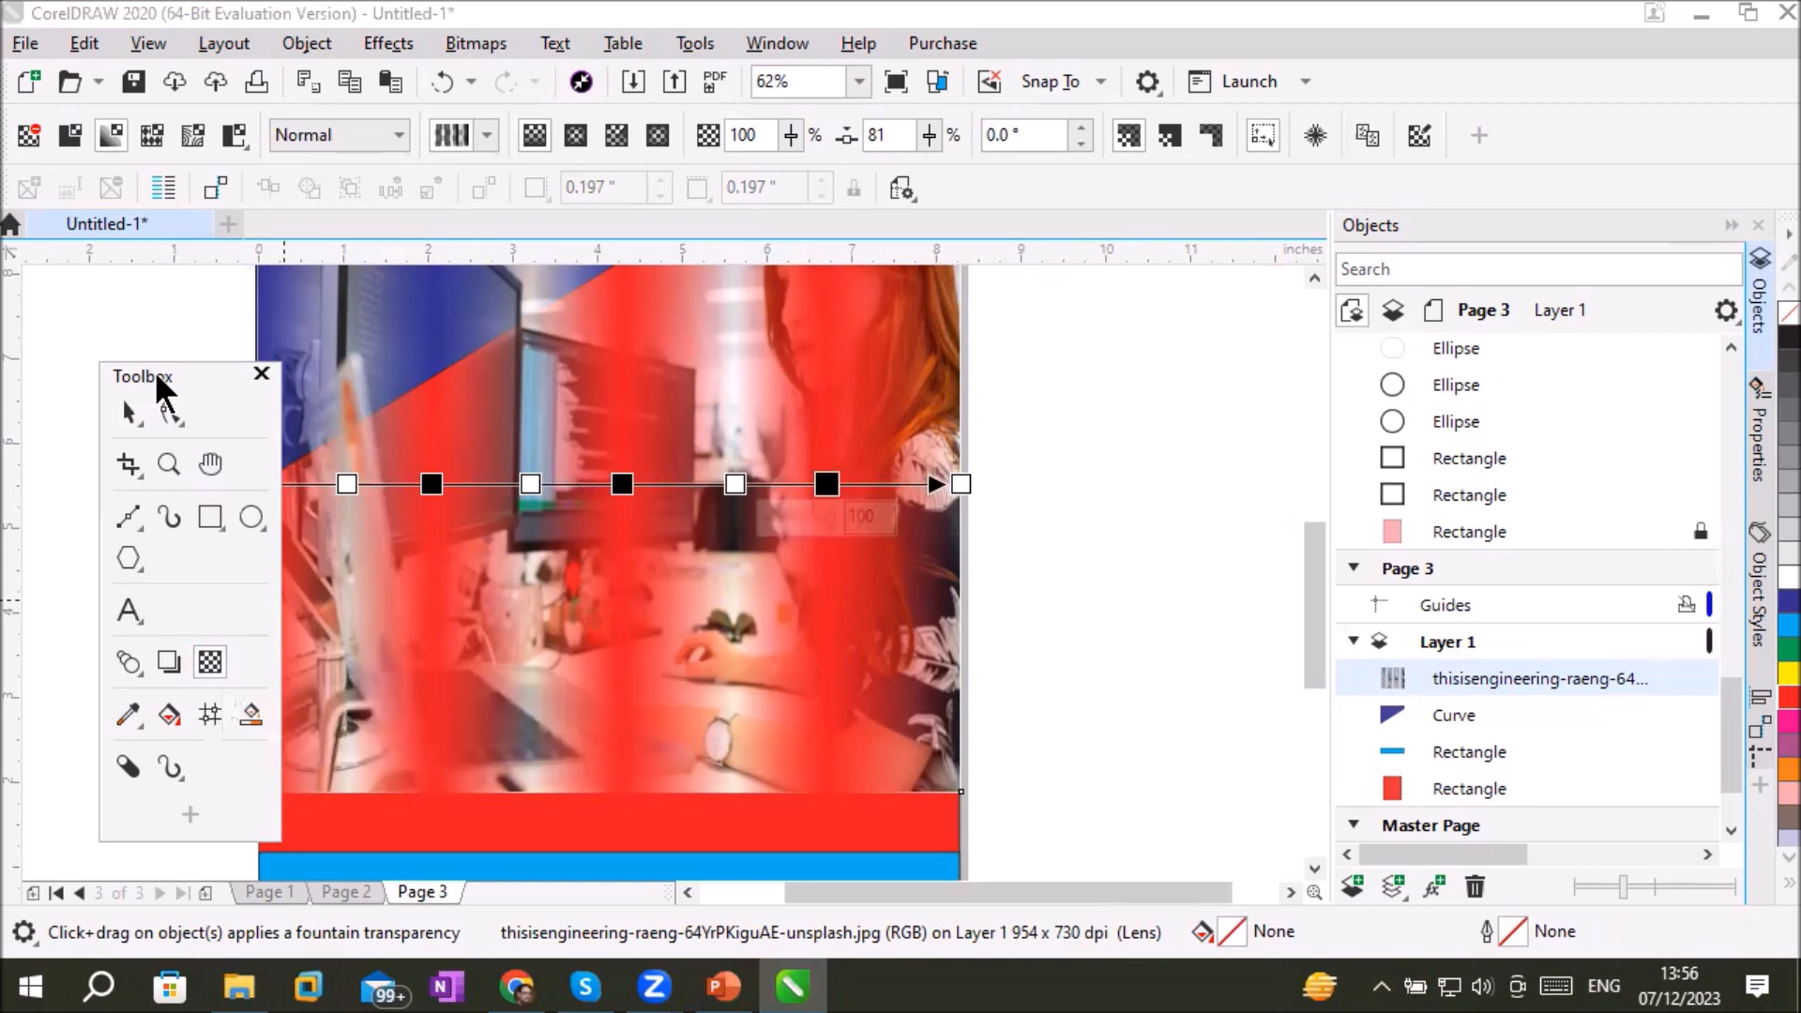
left_click_drag(155, 370, 87, 378)
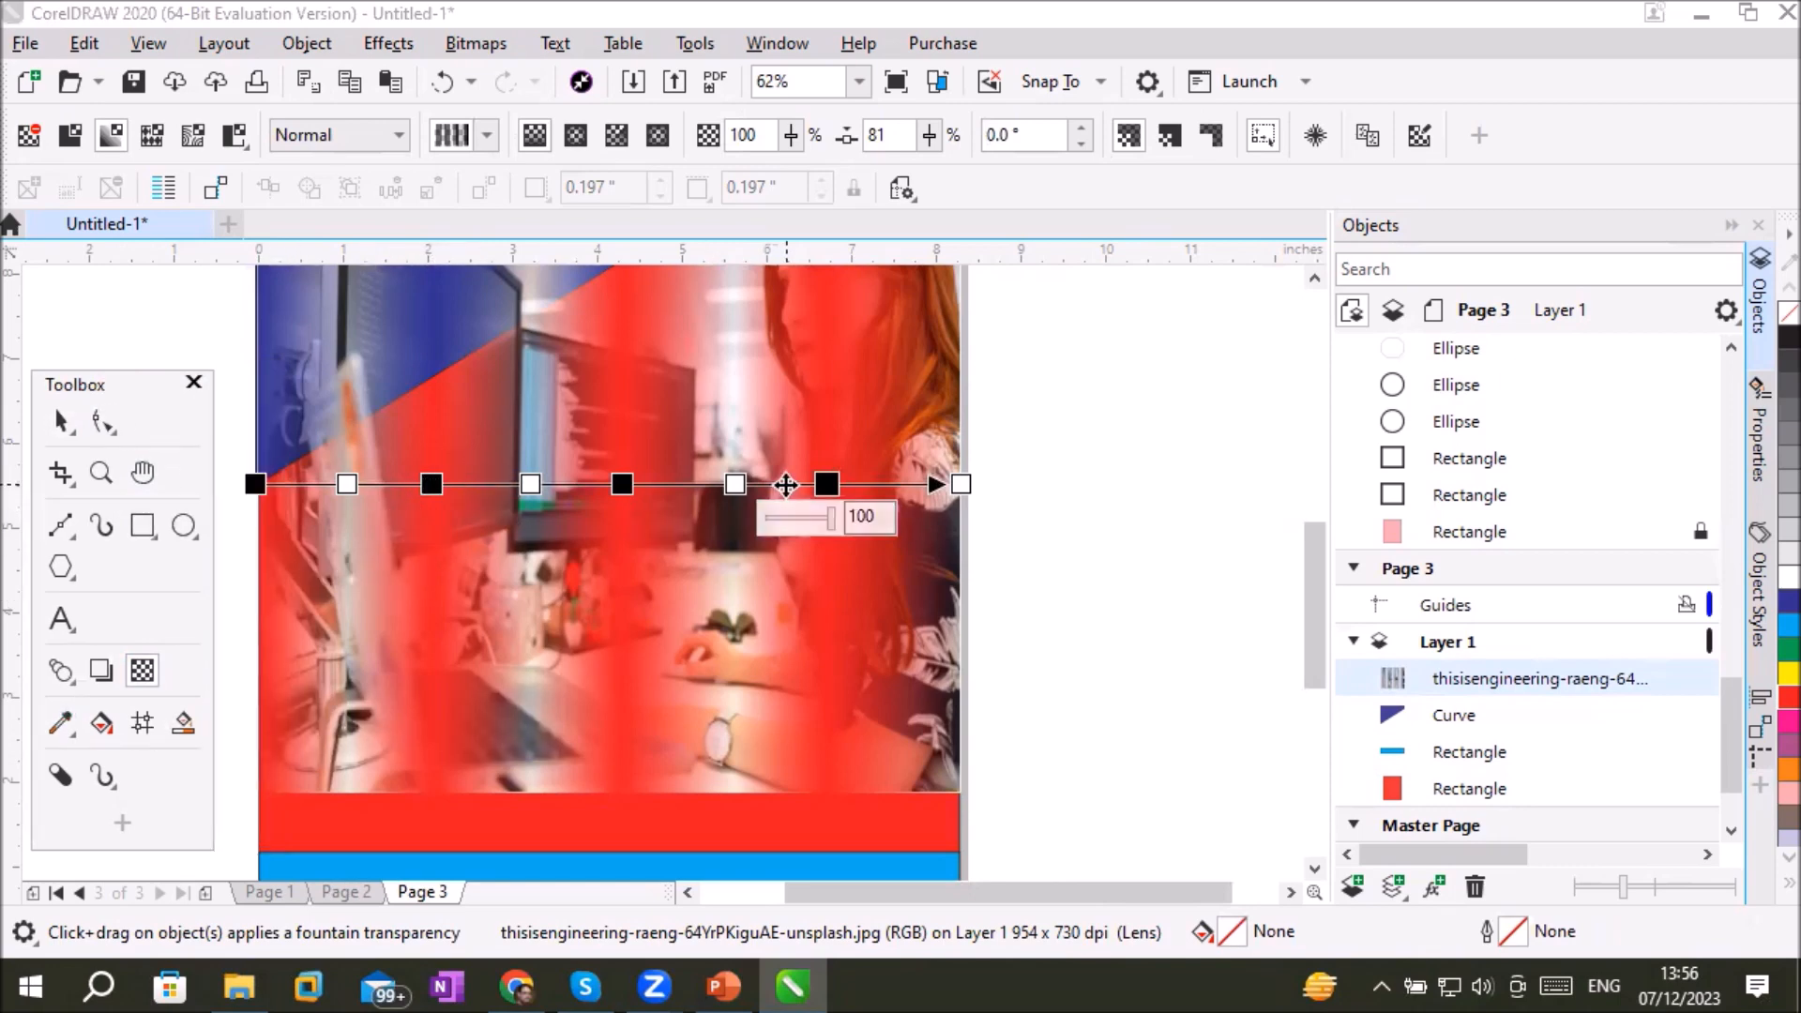
left_click(819, 483)
left_click_drag(822, 483, 693, 484)
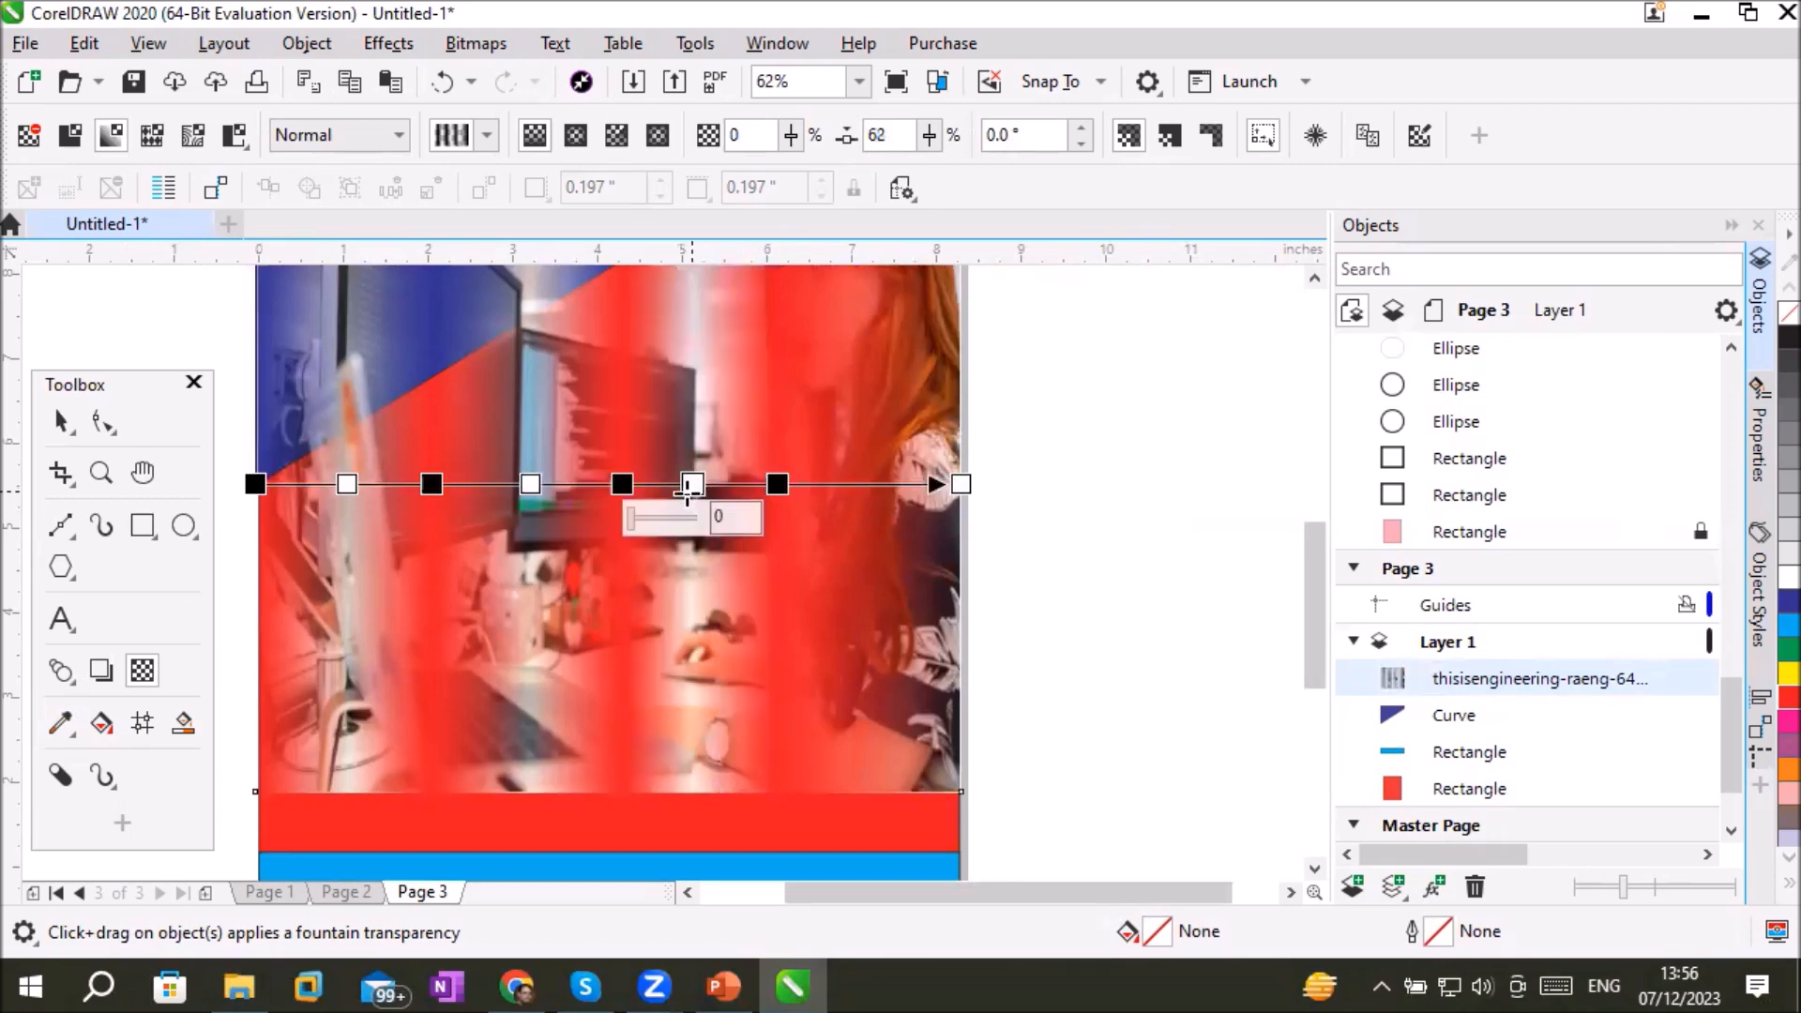
left_click_drag(531, 484, 516, 484)
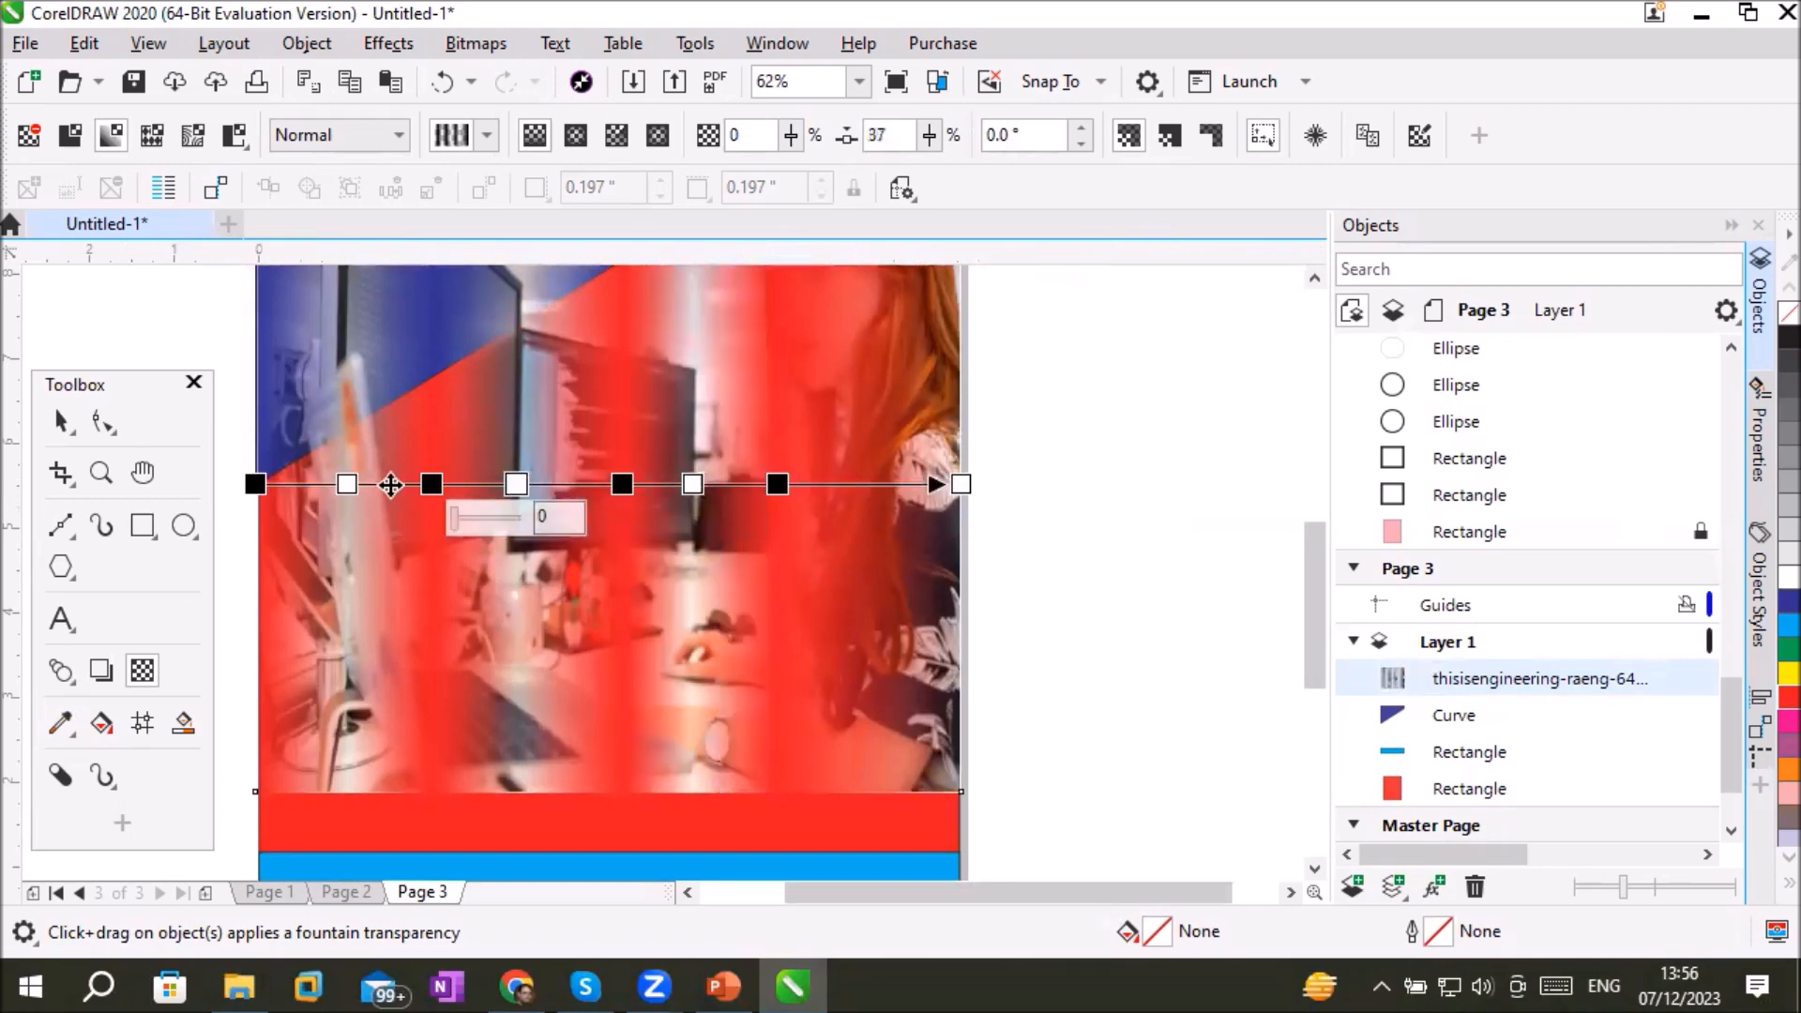
left_click_drag(348, 484, 338, 484)
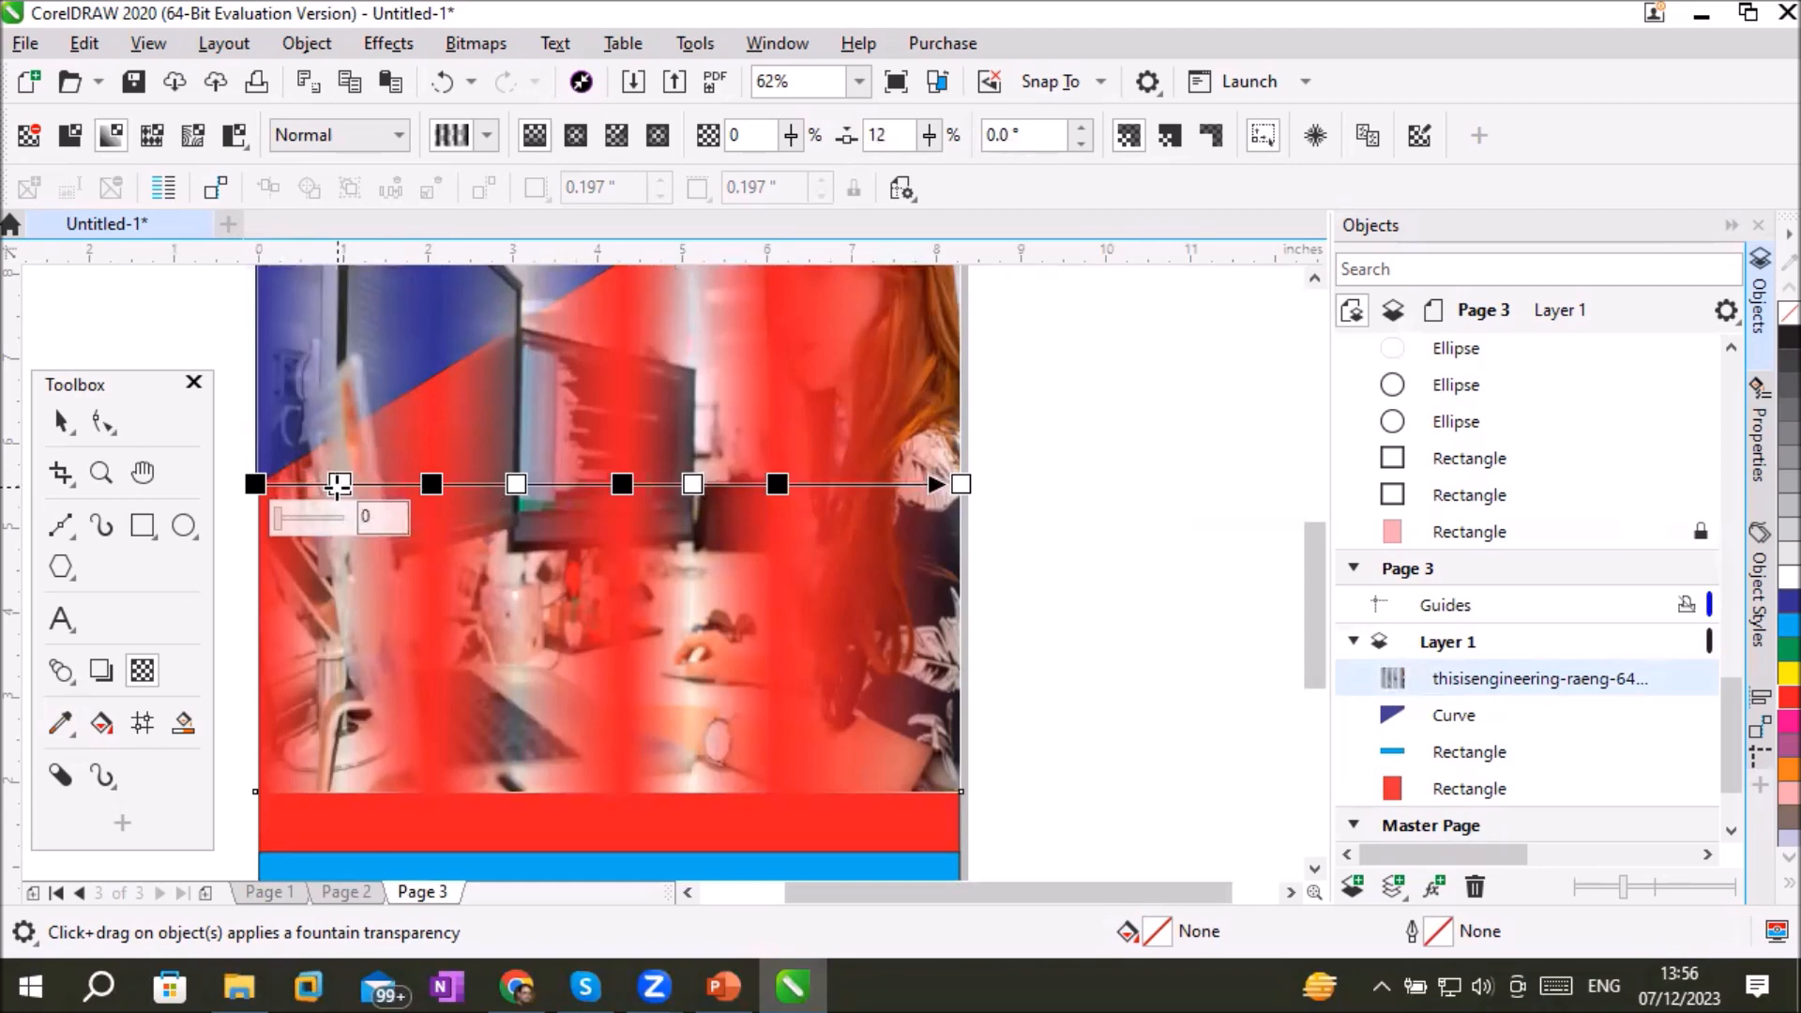
left_click_drag(341, 483, 346, 483)
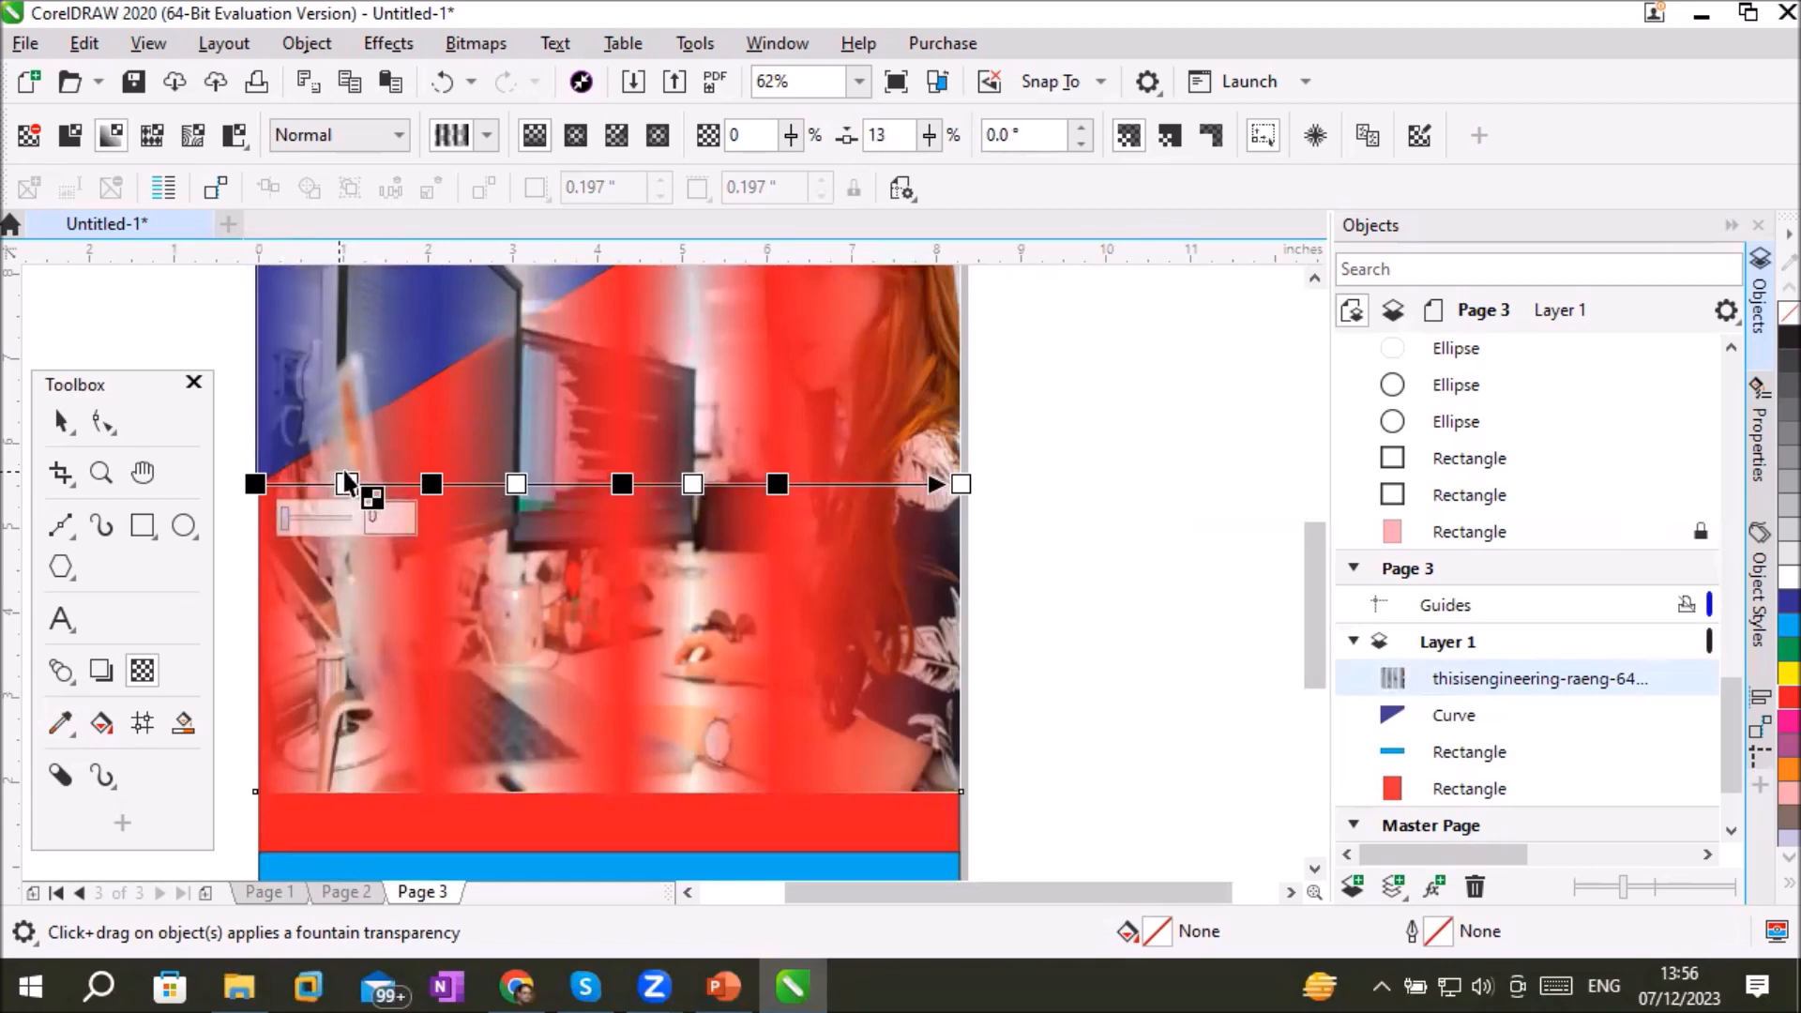
Step: Delete the photo's opaque transparency nodes at 13% and 62%, and add nodes at 64%, about 44% and 14%
double_click(345, 483)
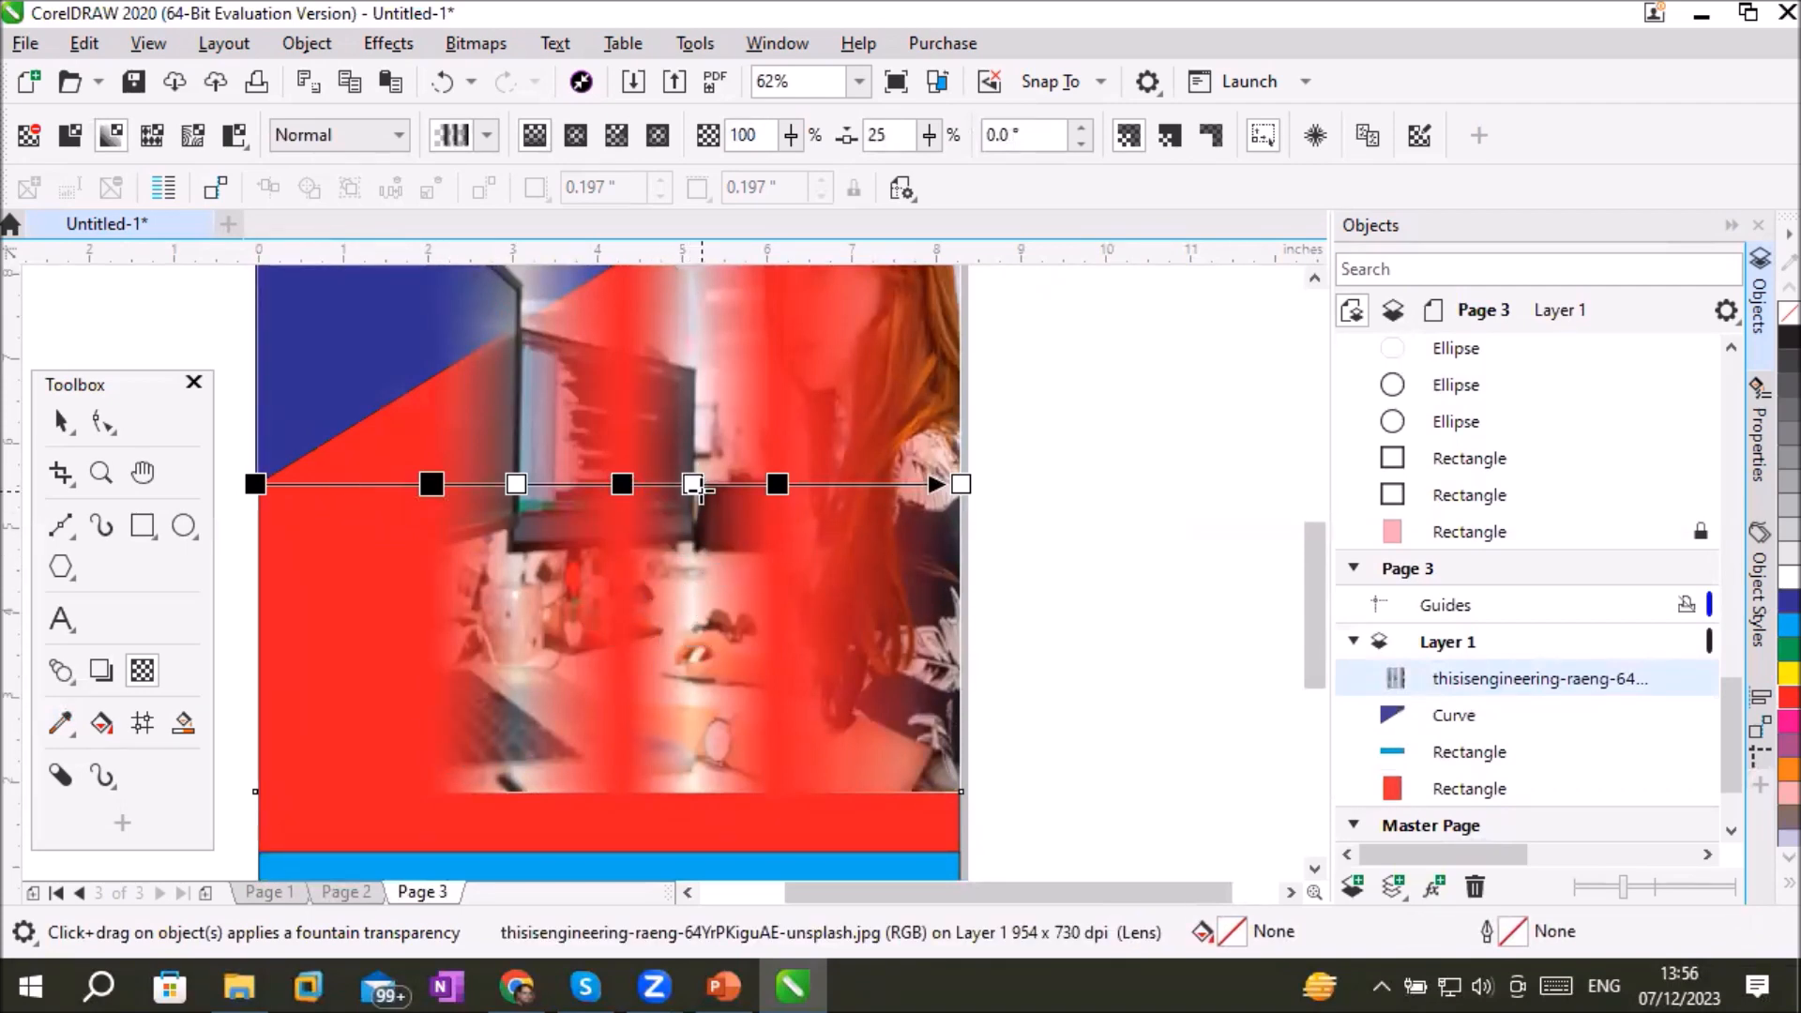
double_click(692, 484)
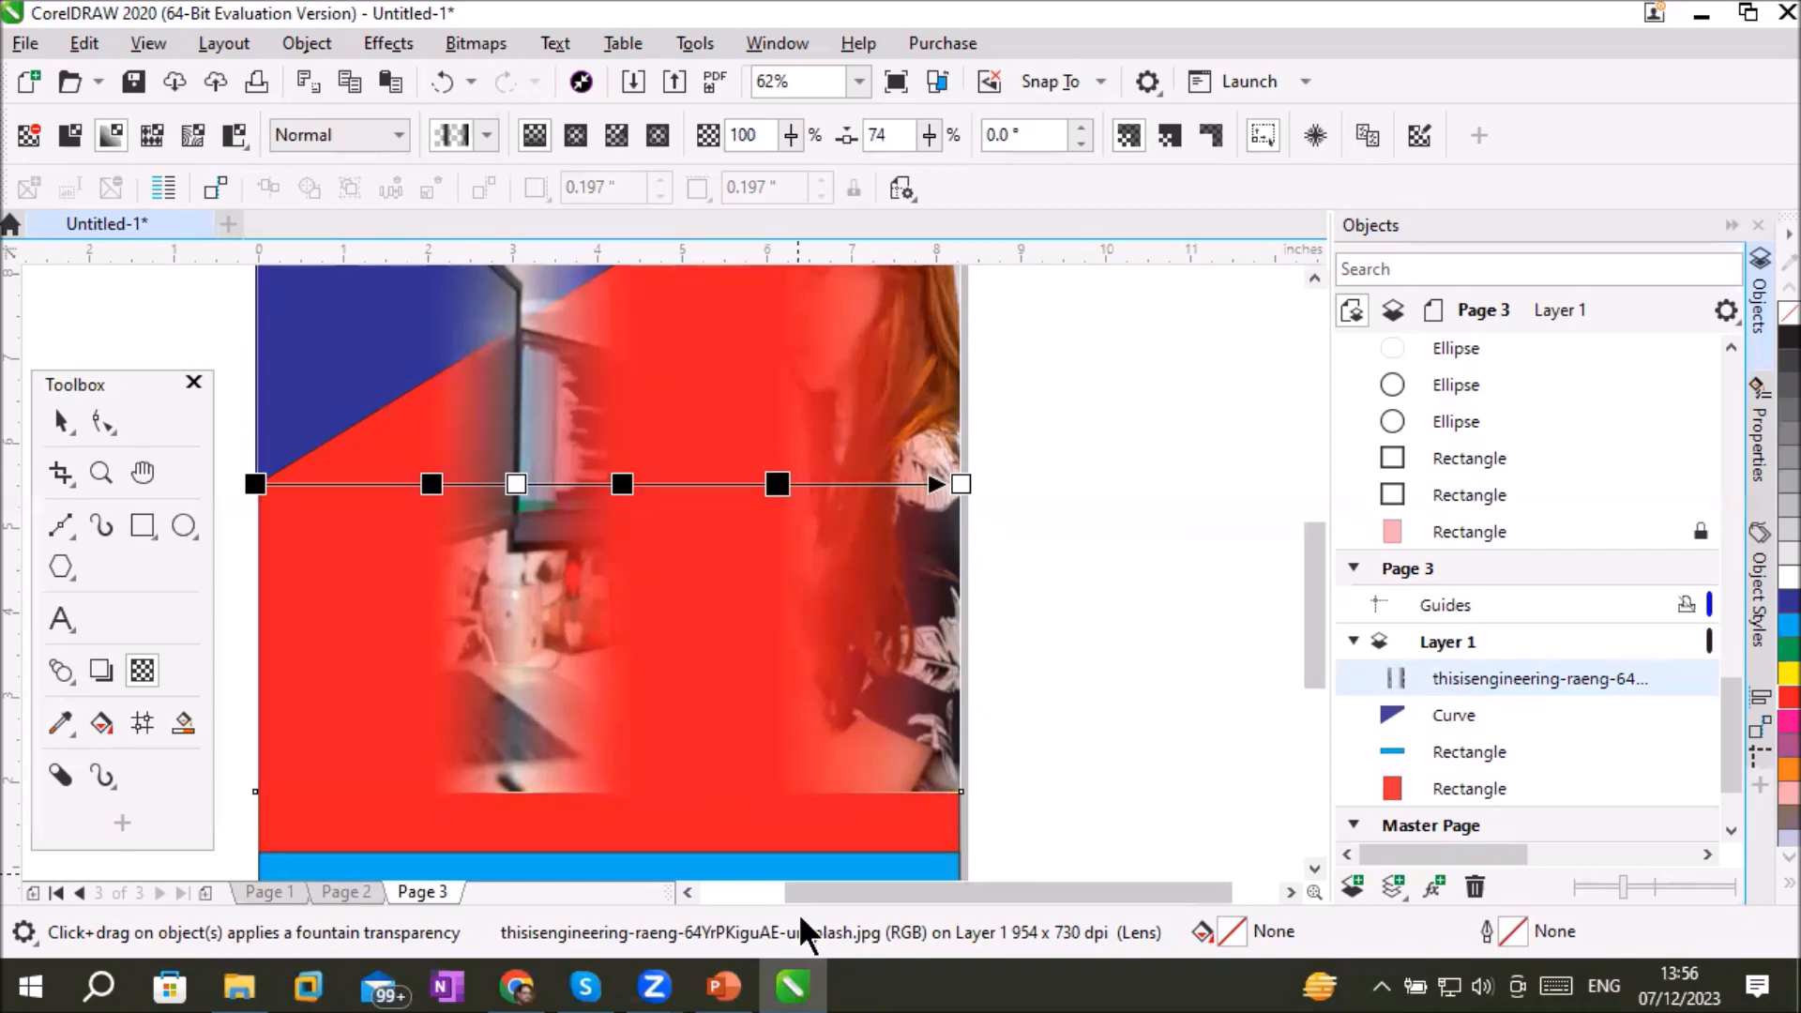
double_click(707, 484)
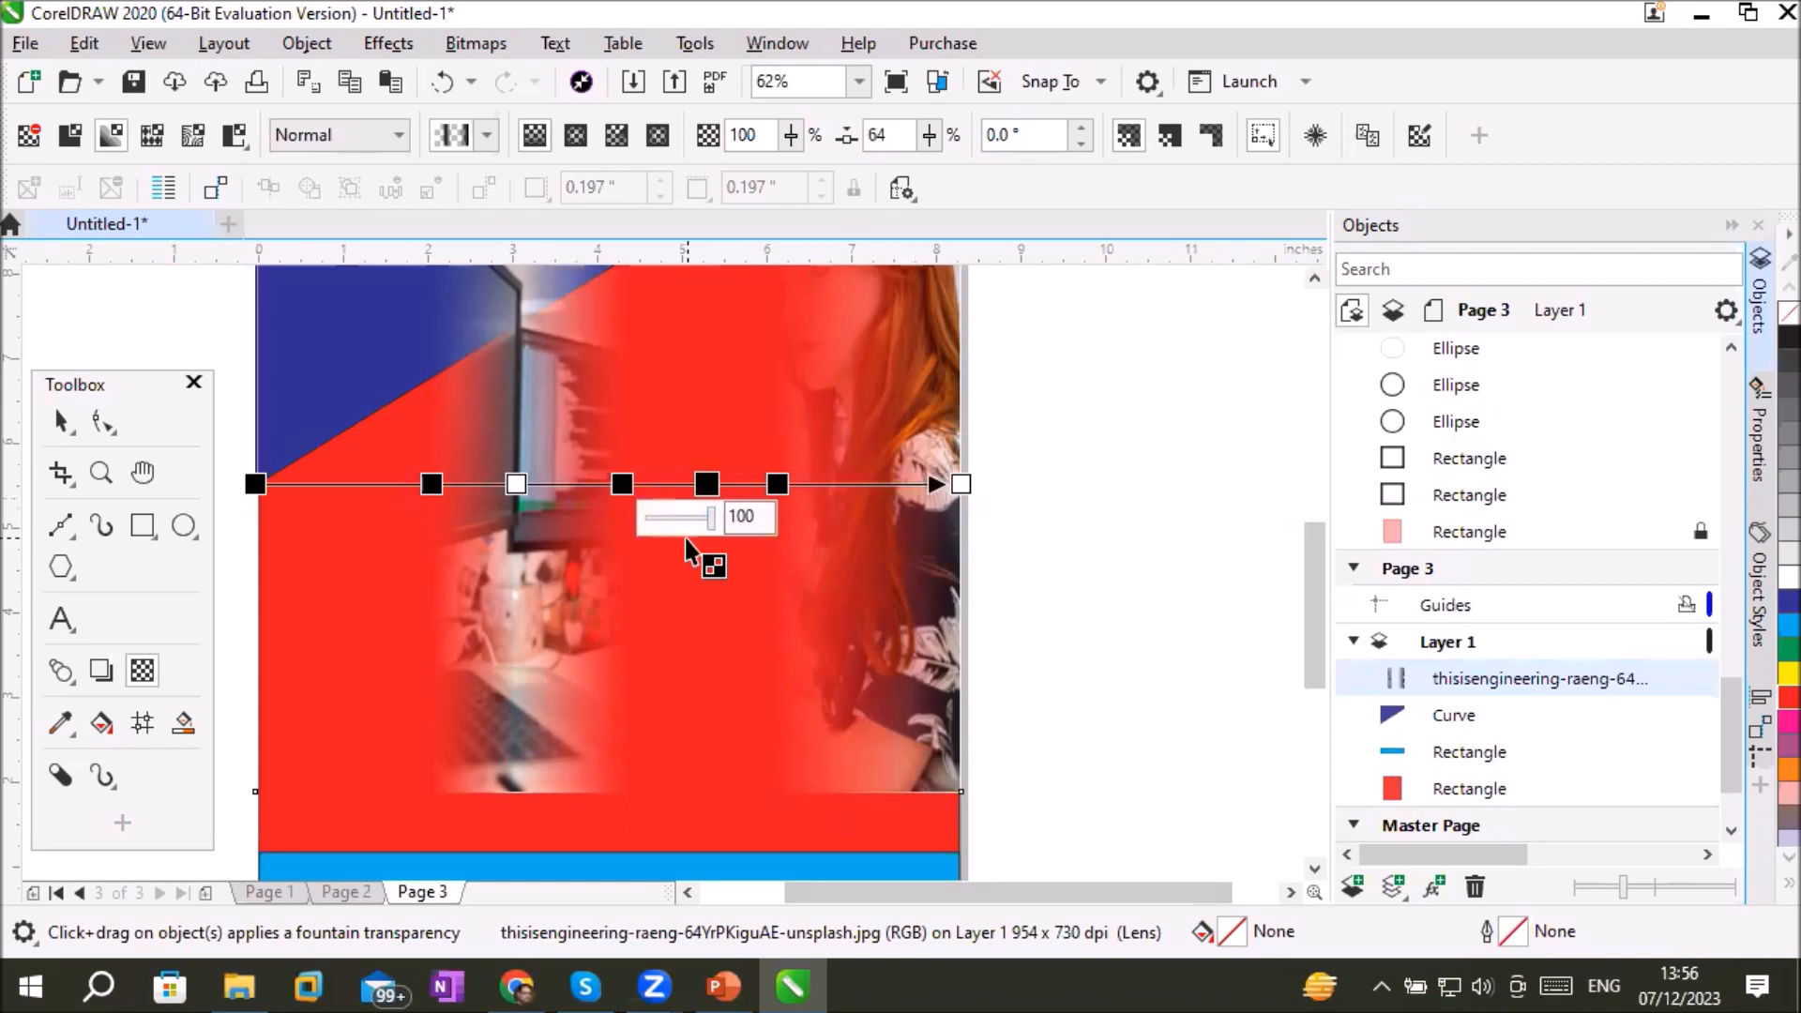
double_click(565, 484)
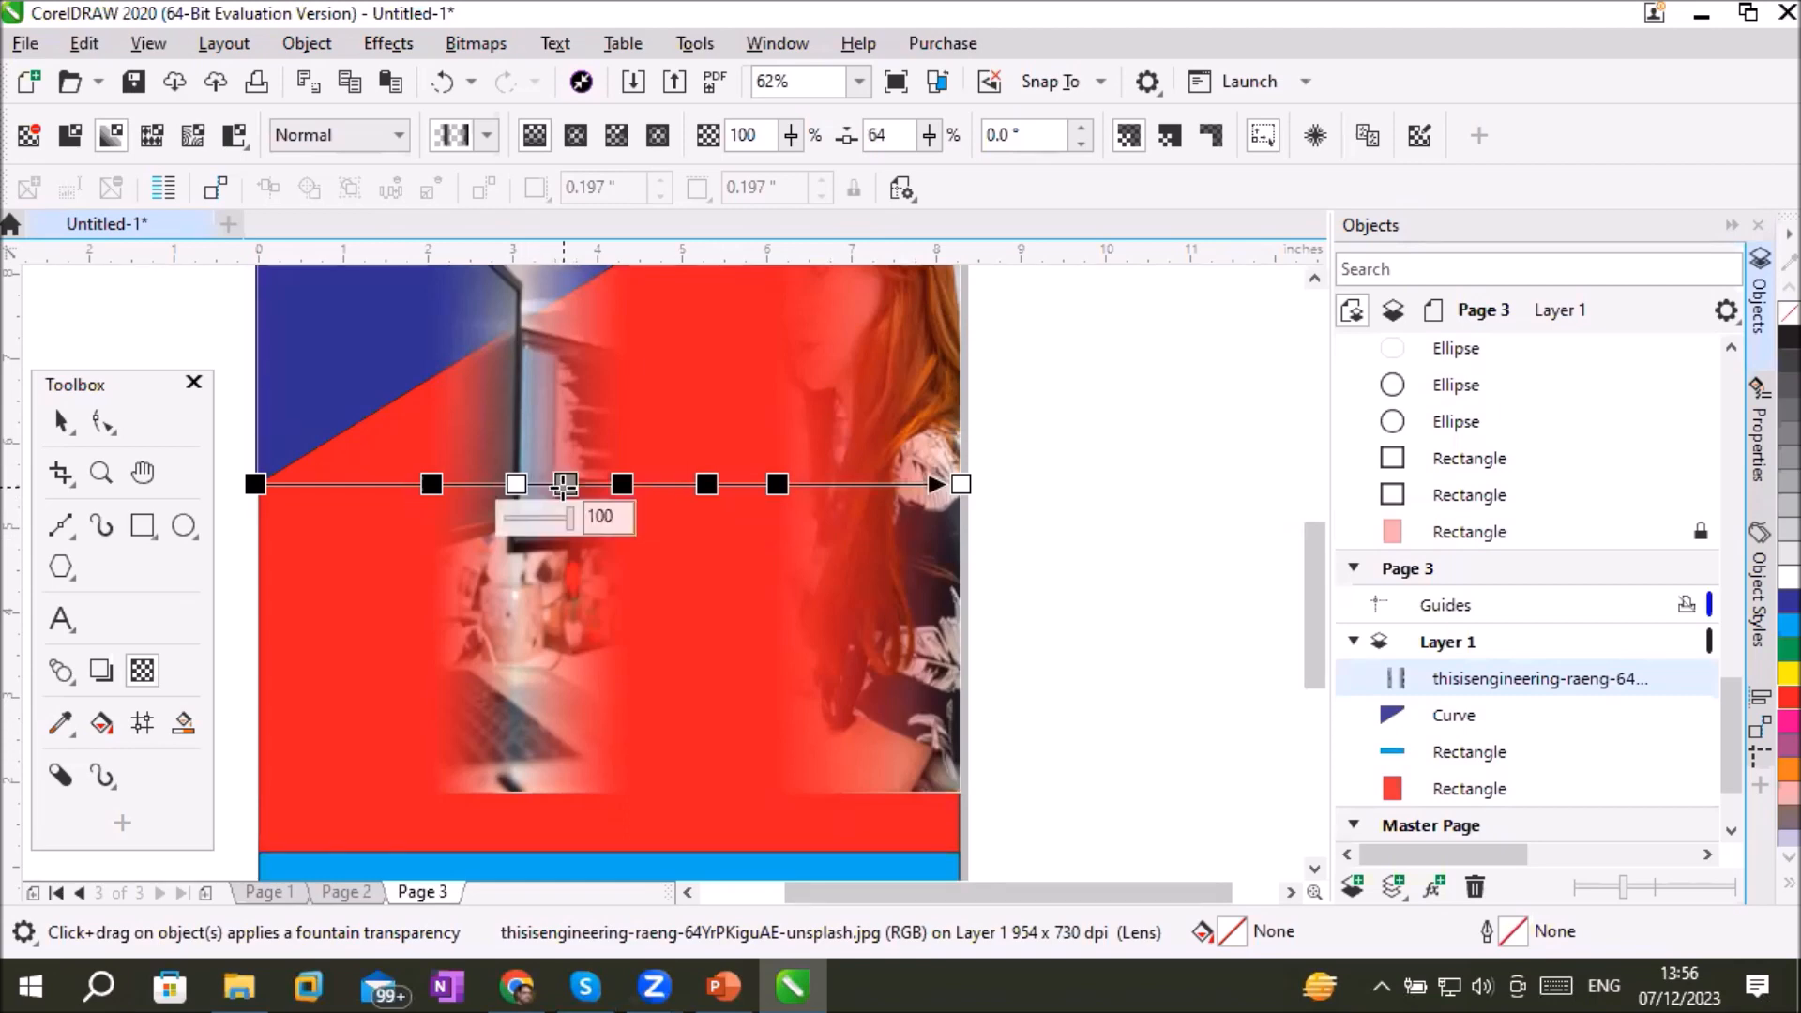
double_click(353, 484)
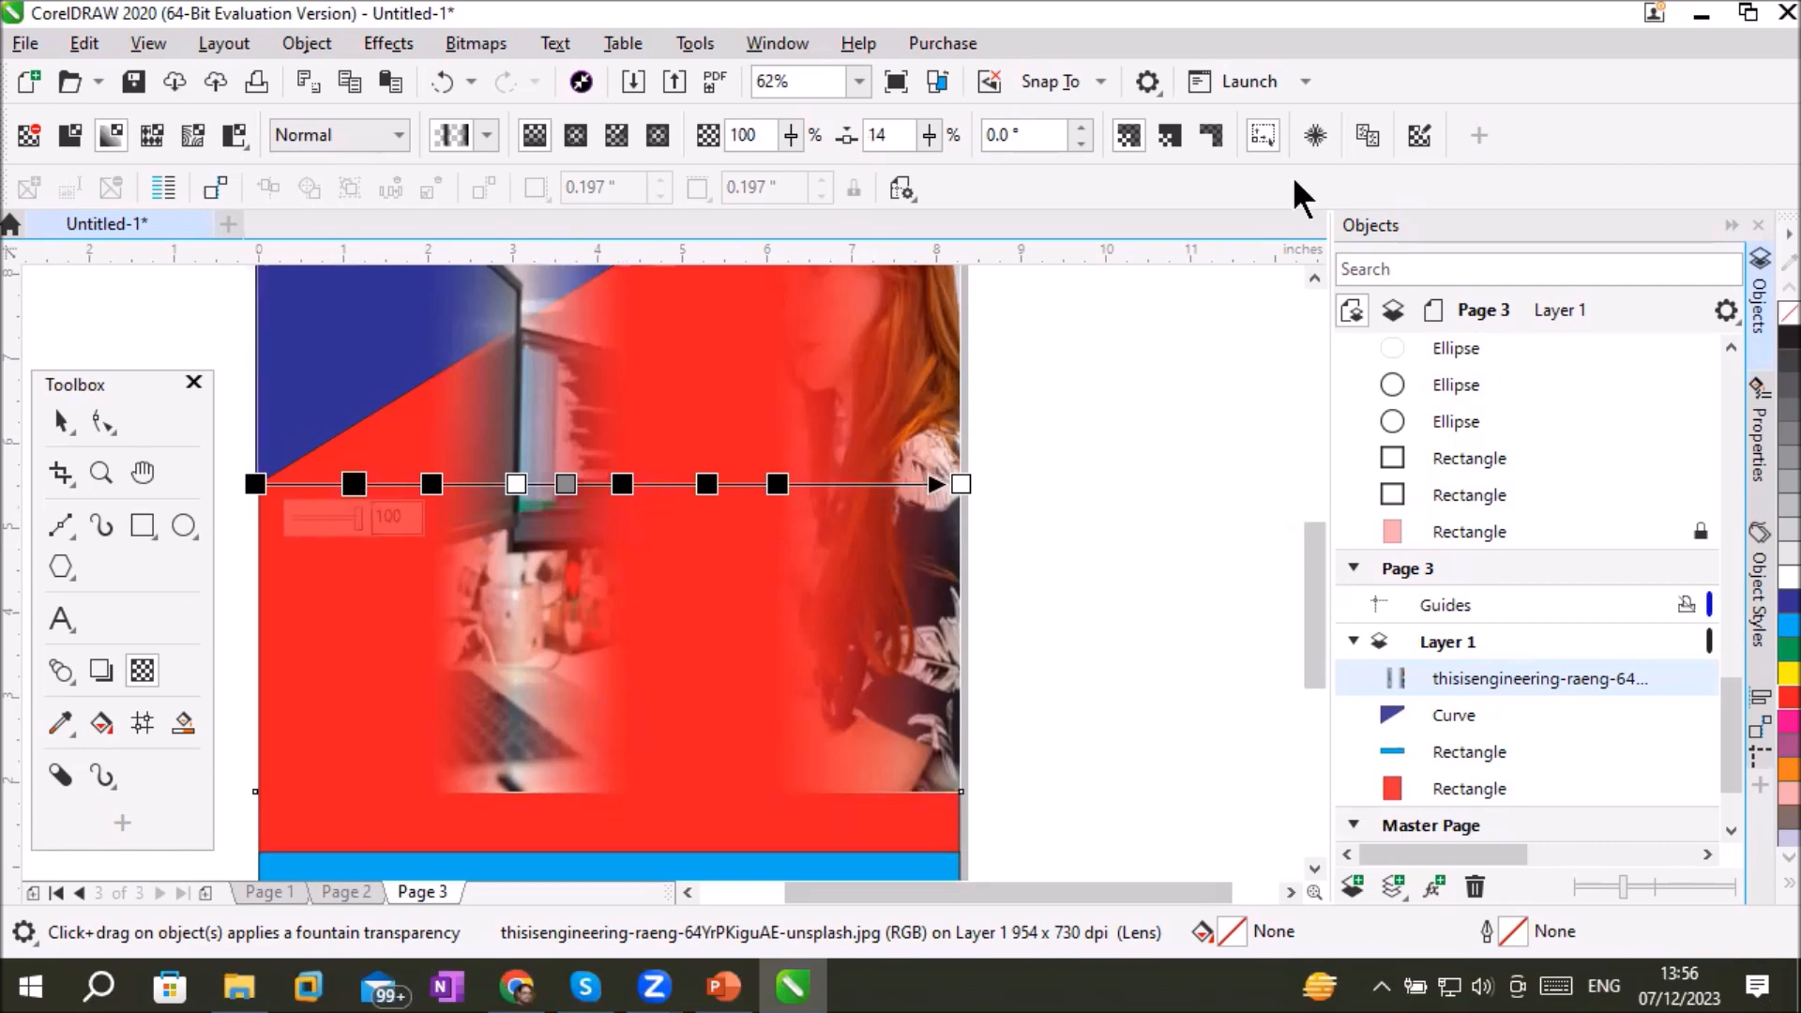
Step: View the photo's fountain nodes and blend options in the Edit Transparency dialog, and close it without changes
left_click(1420, 137)
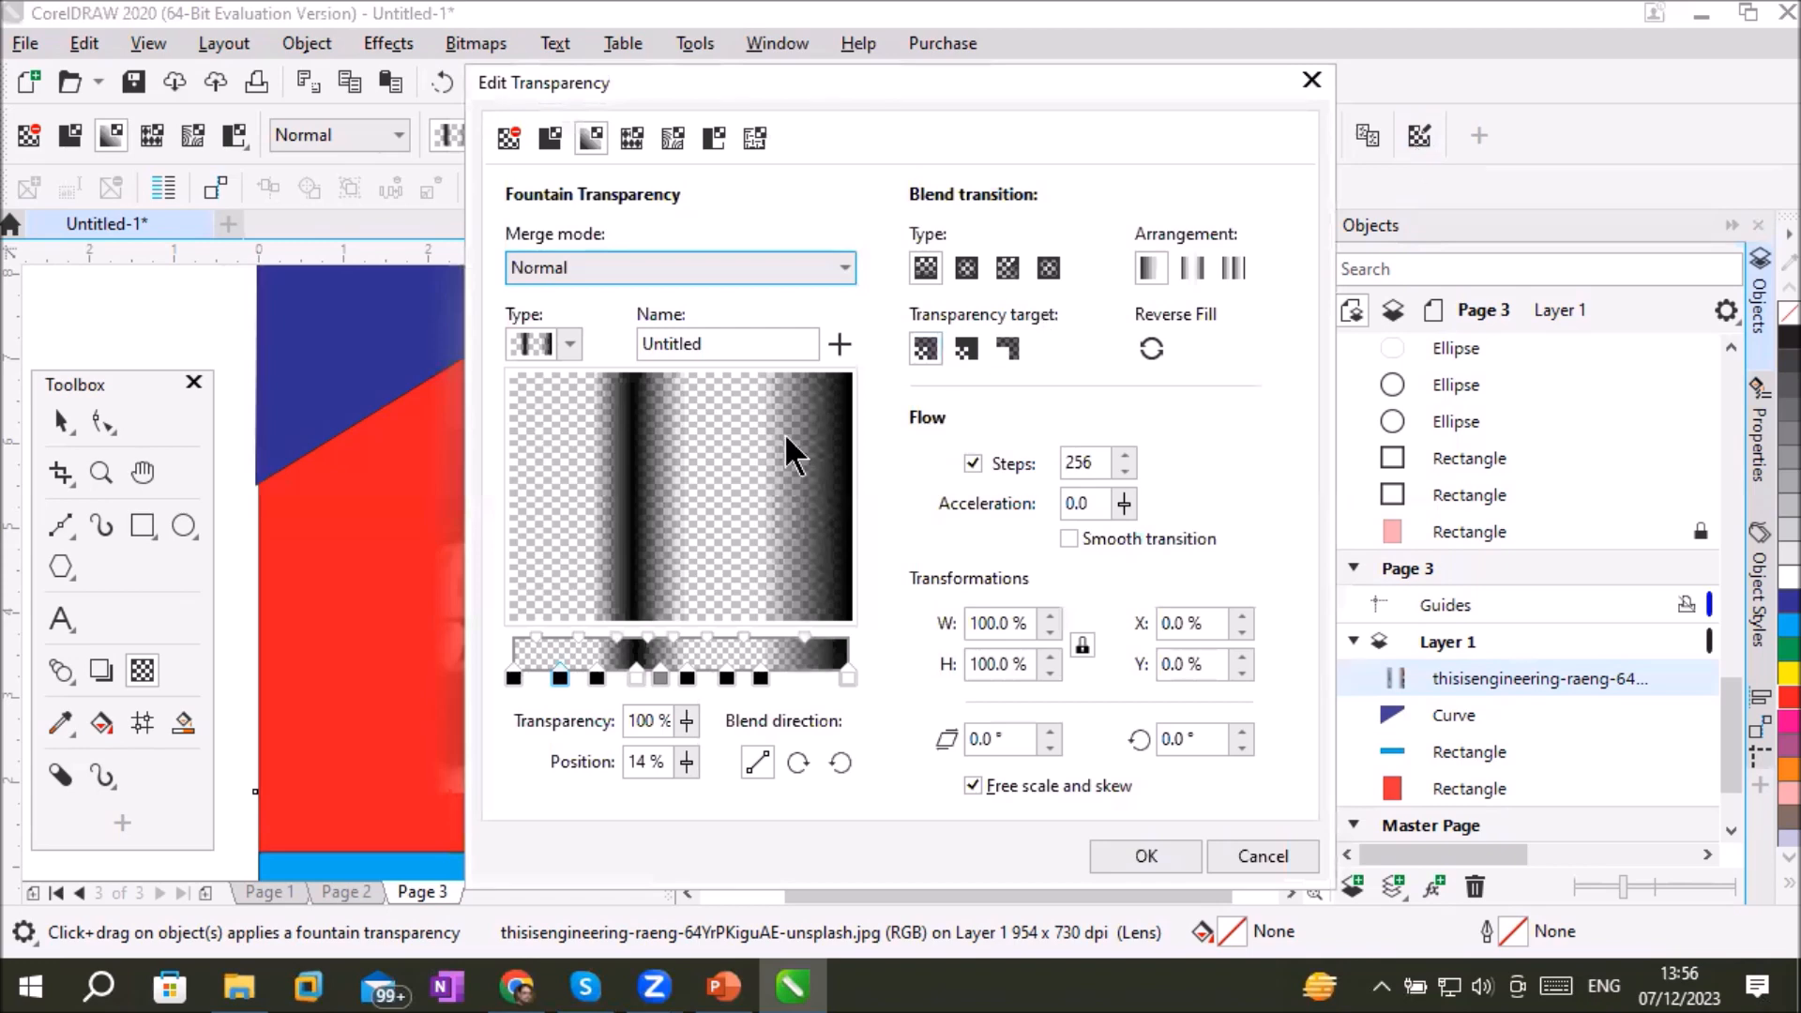
left_click(1312, 80)
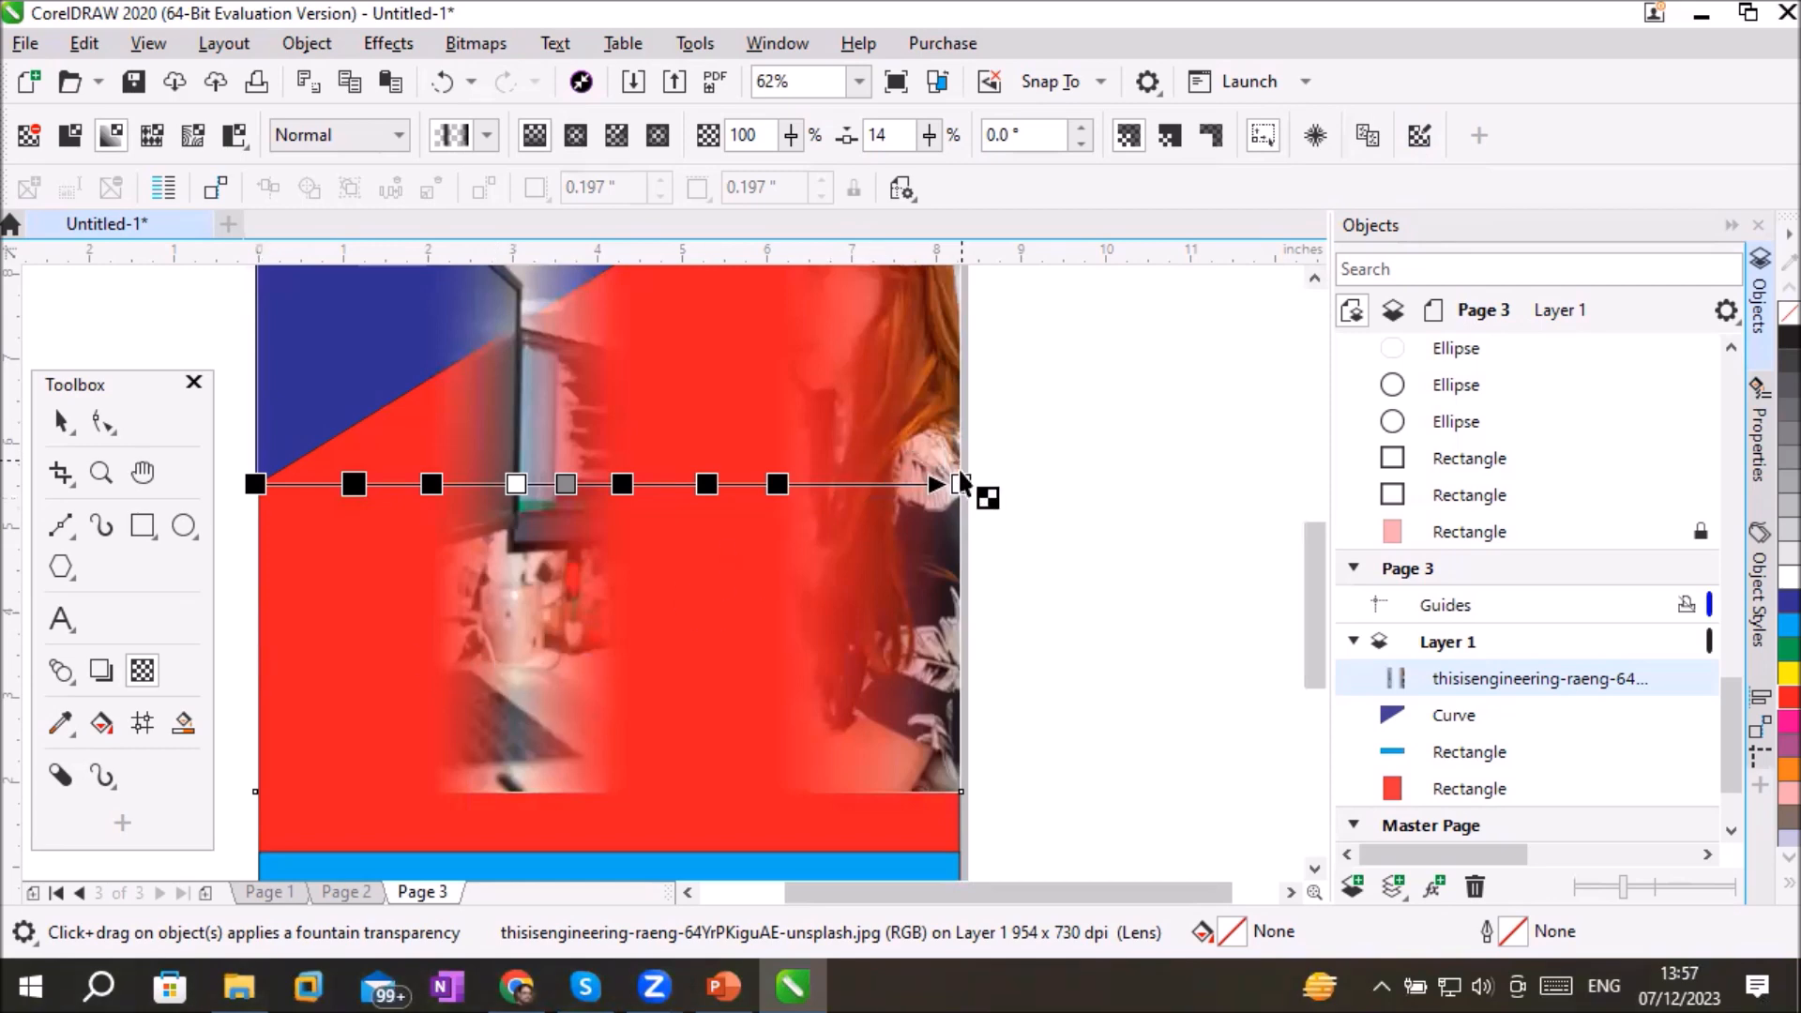
Step: Move the photo's 74% transparency node to 81% and the 64% node to 69%, giving the 69% node 0% transparency
scroll(992, 485, "up", 2)
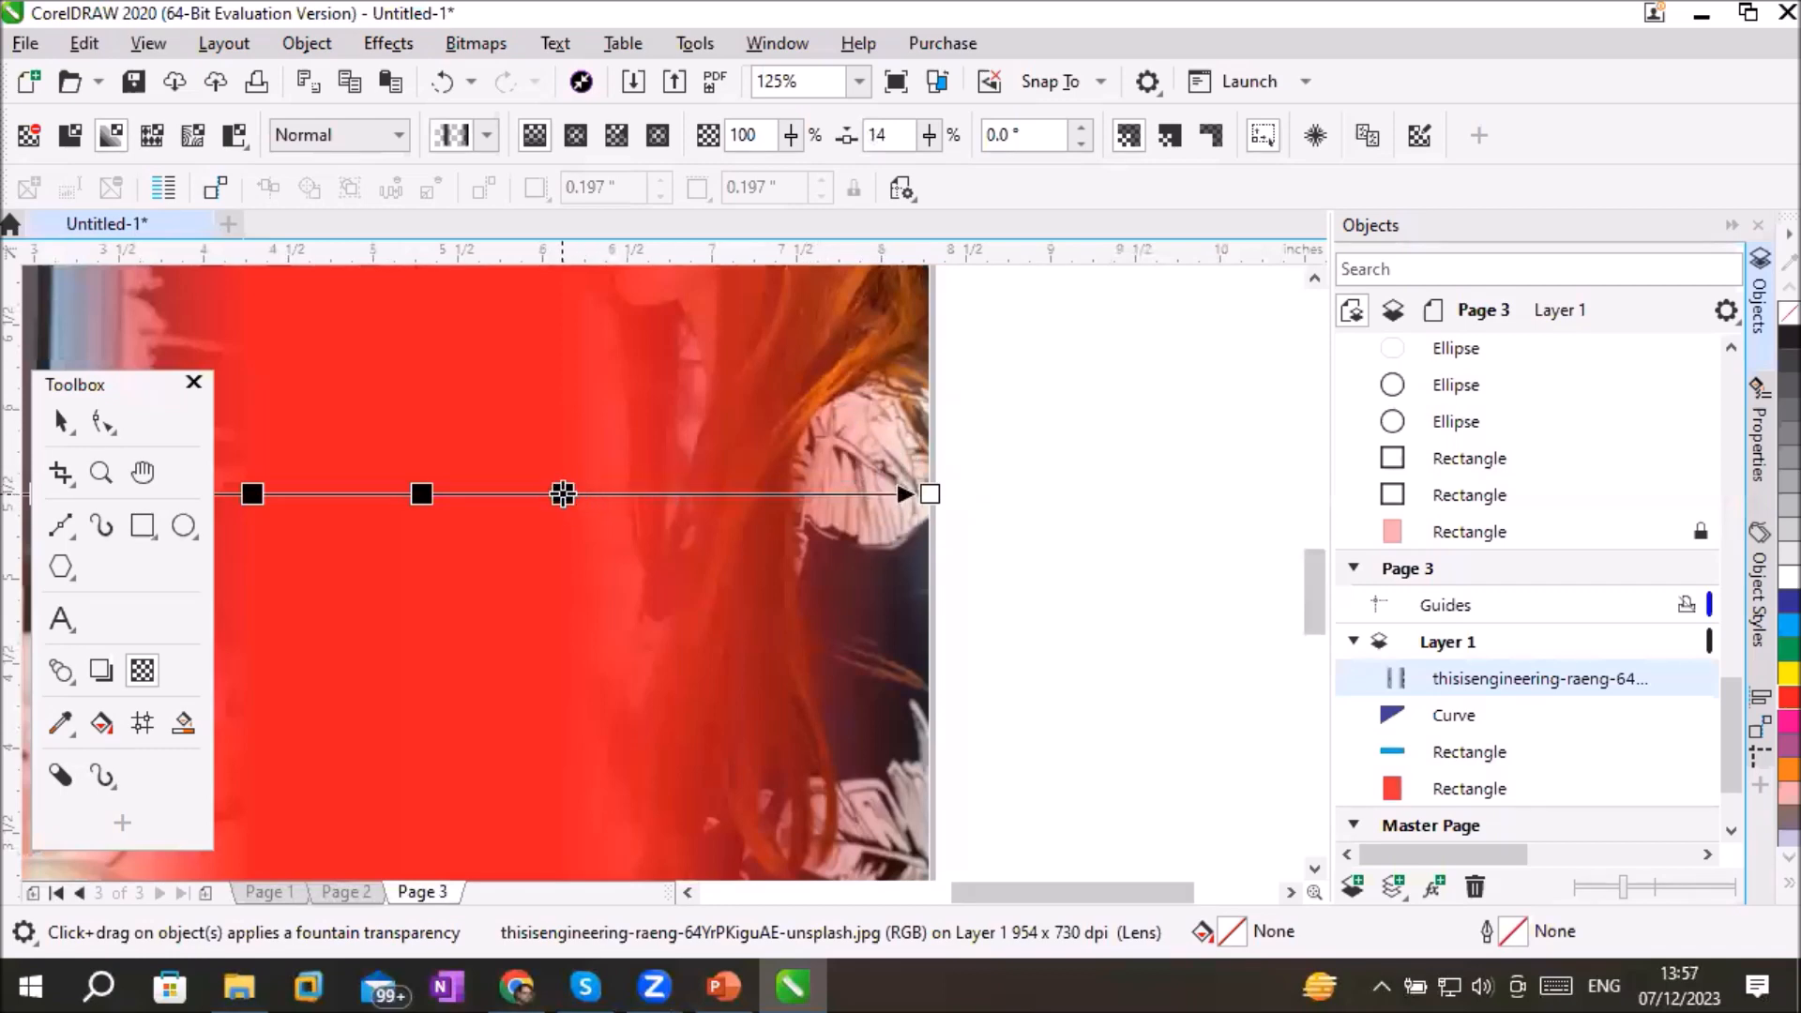
left_click_drag(563, 494, 717, 495)
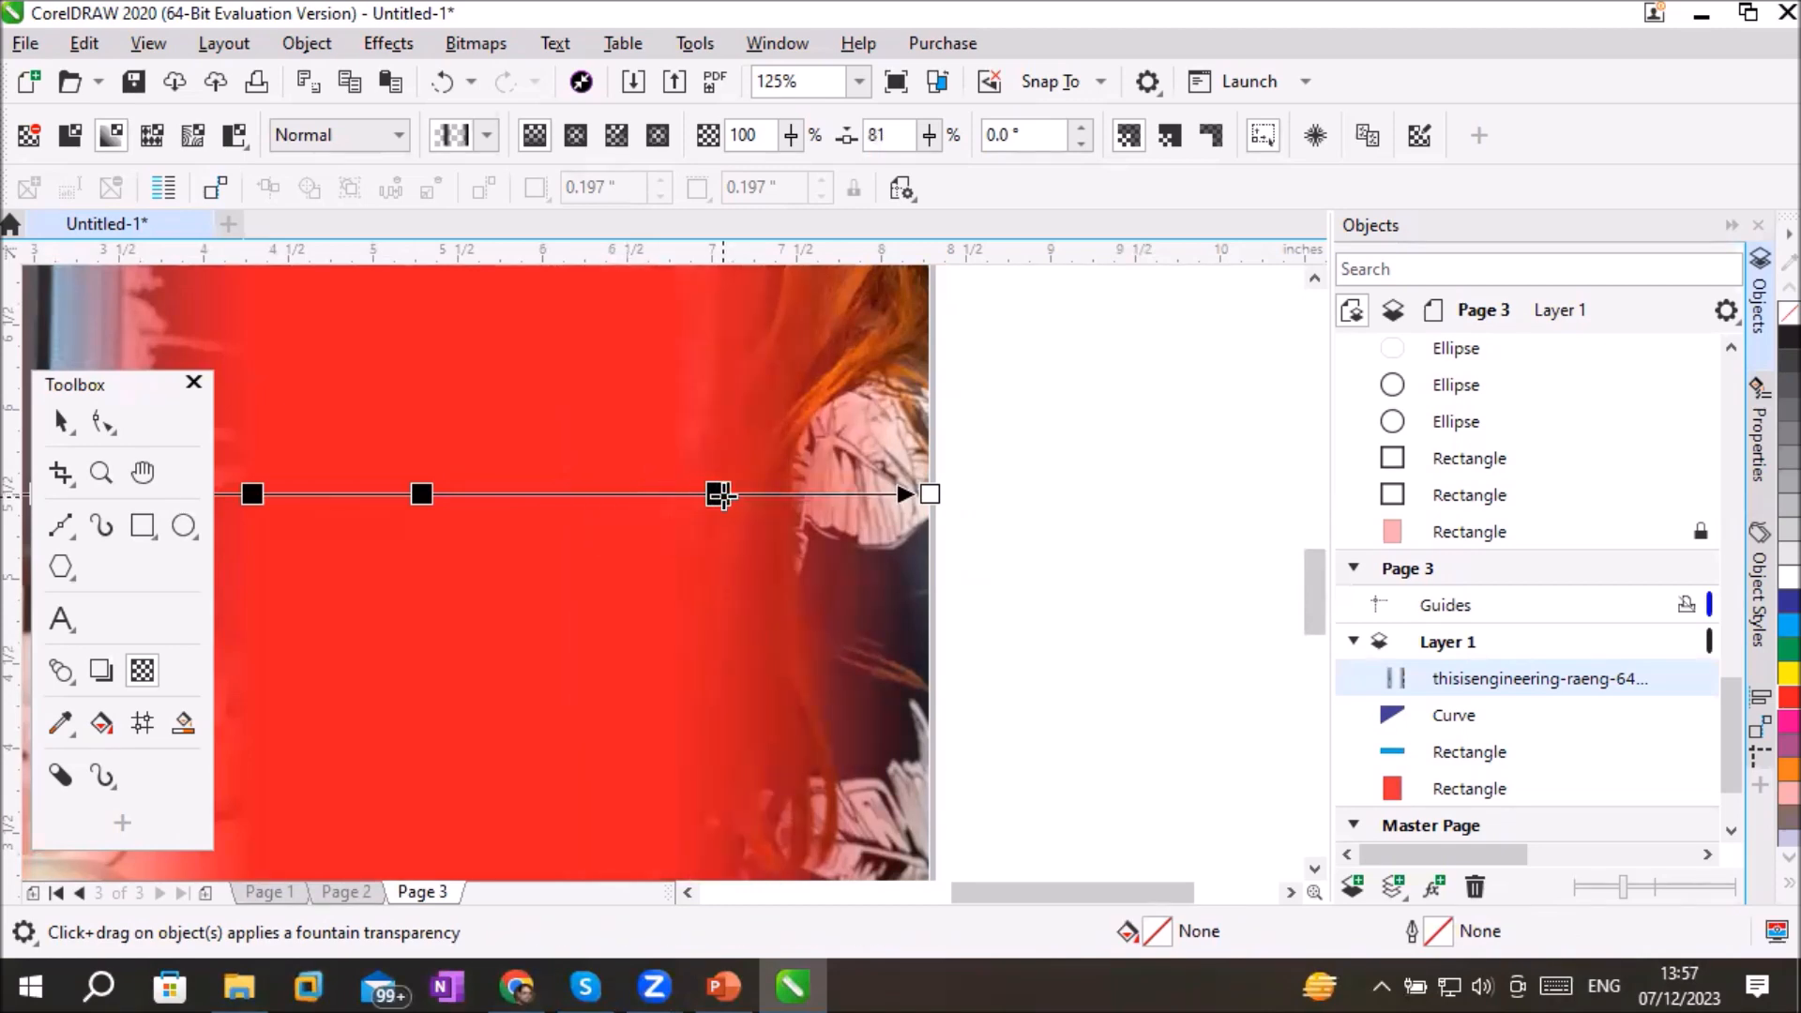
mouse_move(441, 494)
left_mouse_down()
mouse_move(498, 490)
mouse_move(466, 523)
mouse_move(432, 524)
left_mouse_up()
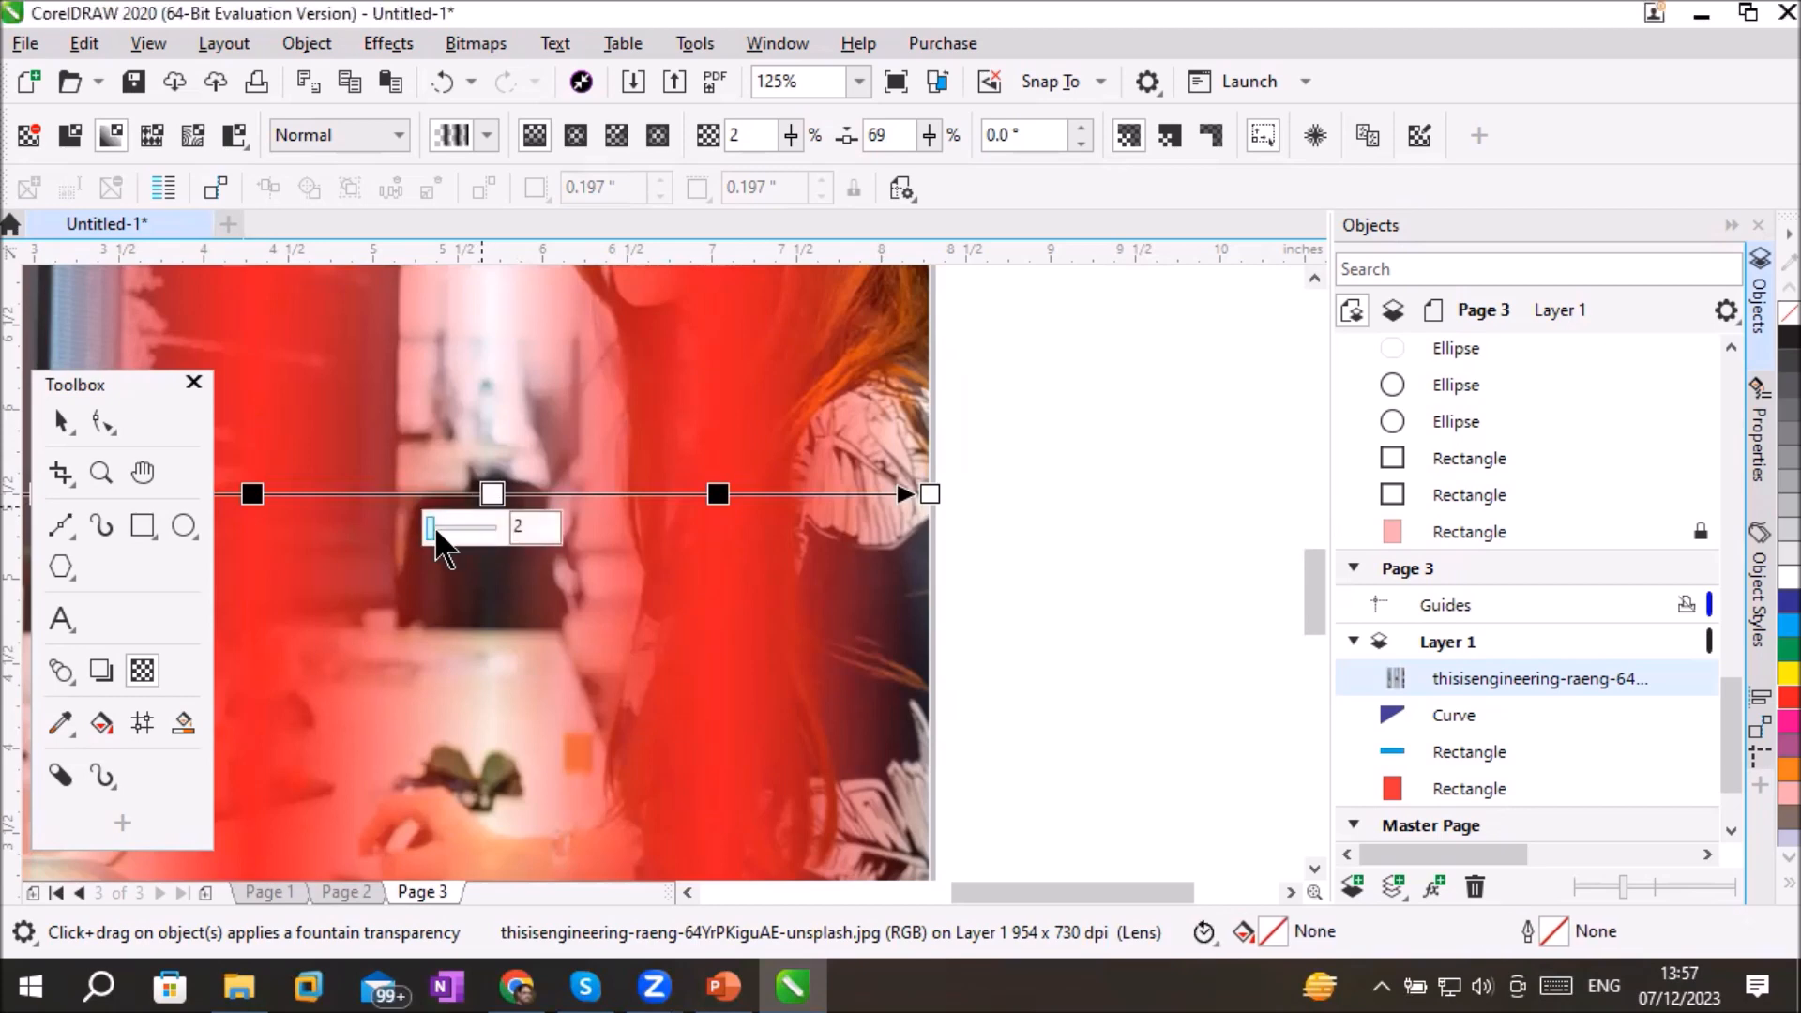
left_click_drag(424, 533, 416, 527)
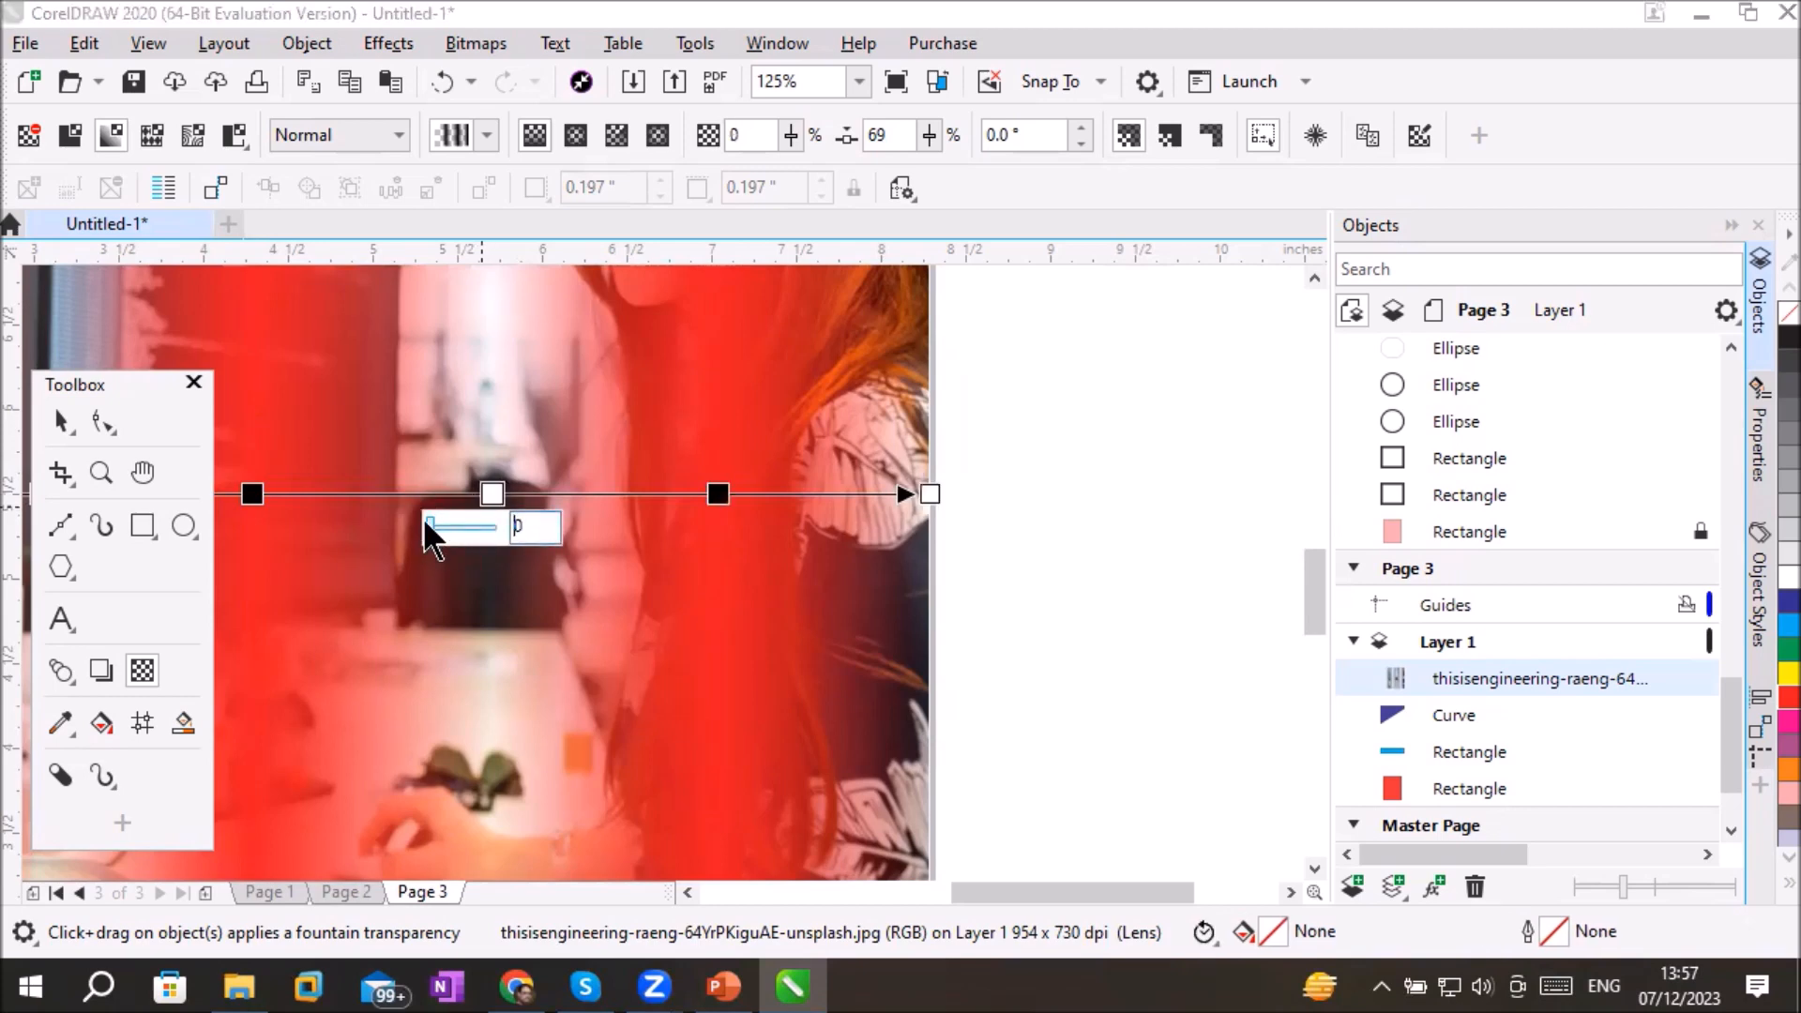
Step: Try 49% and 0% transparency on the photo's node at 69%, and finish with it set to 100%
left_click_drag(434, 531, 464, 526)
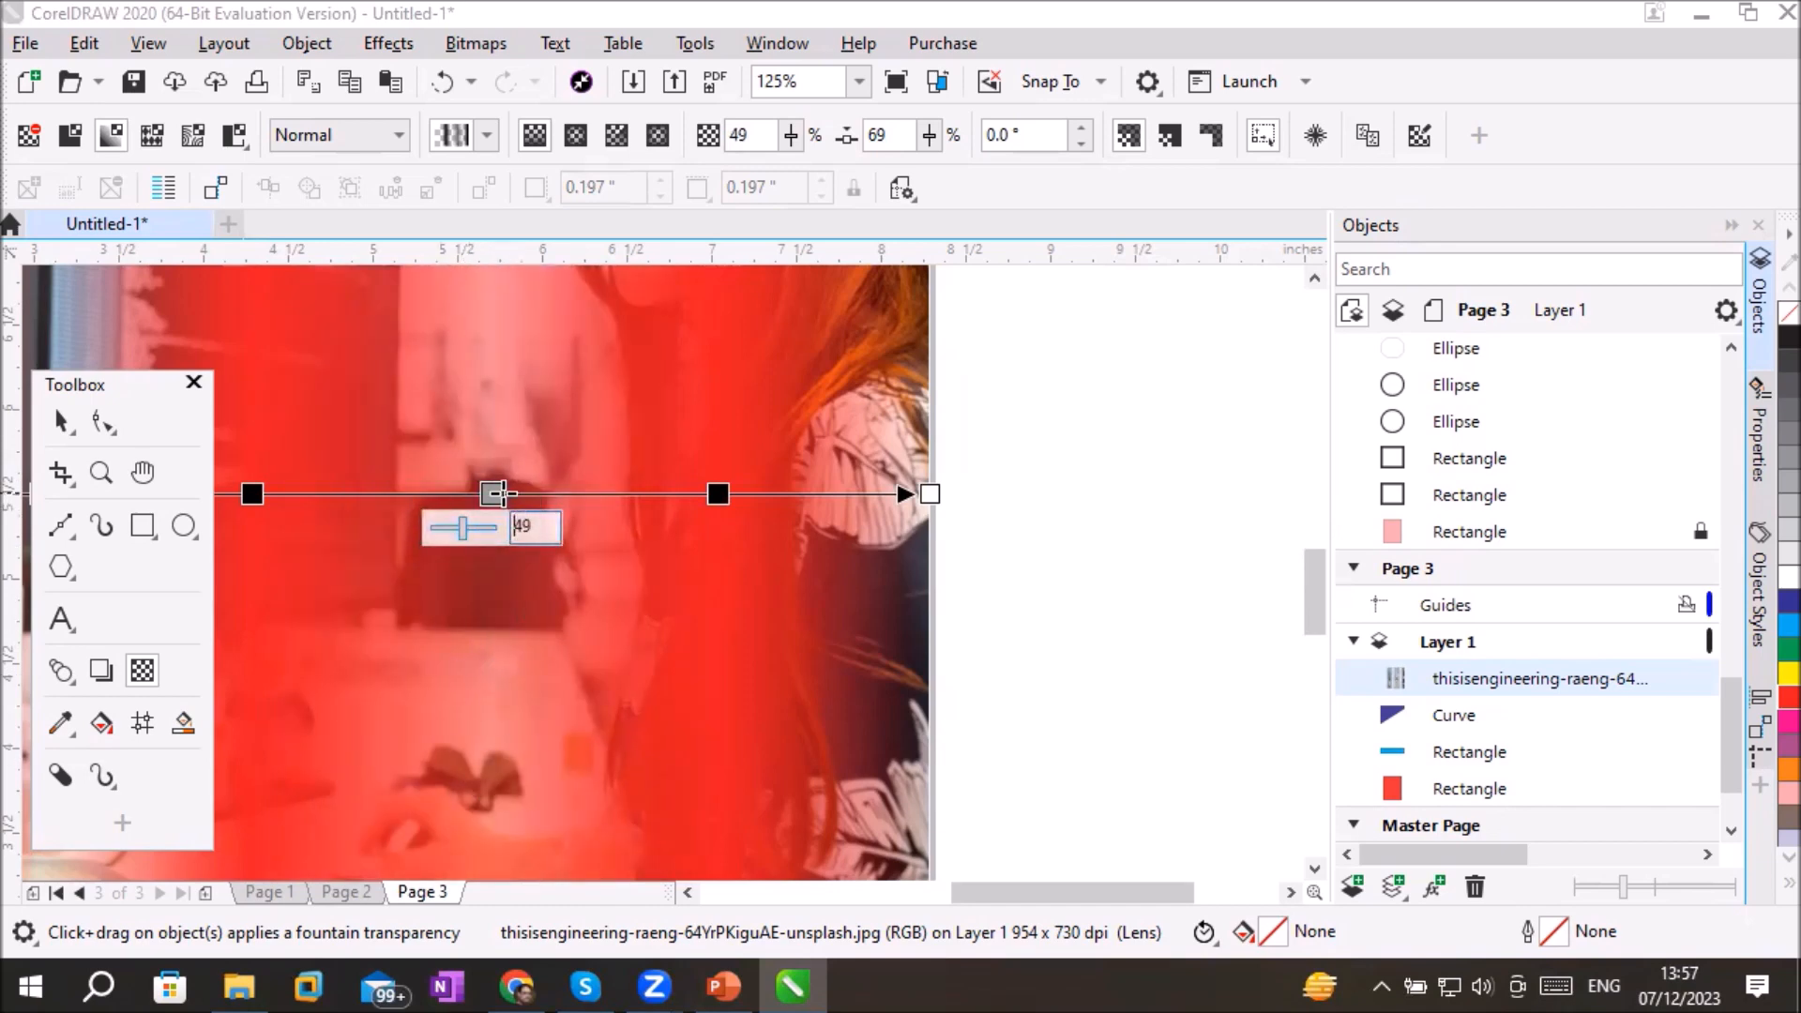
left_click_drag(463, 526, 262, 723)
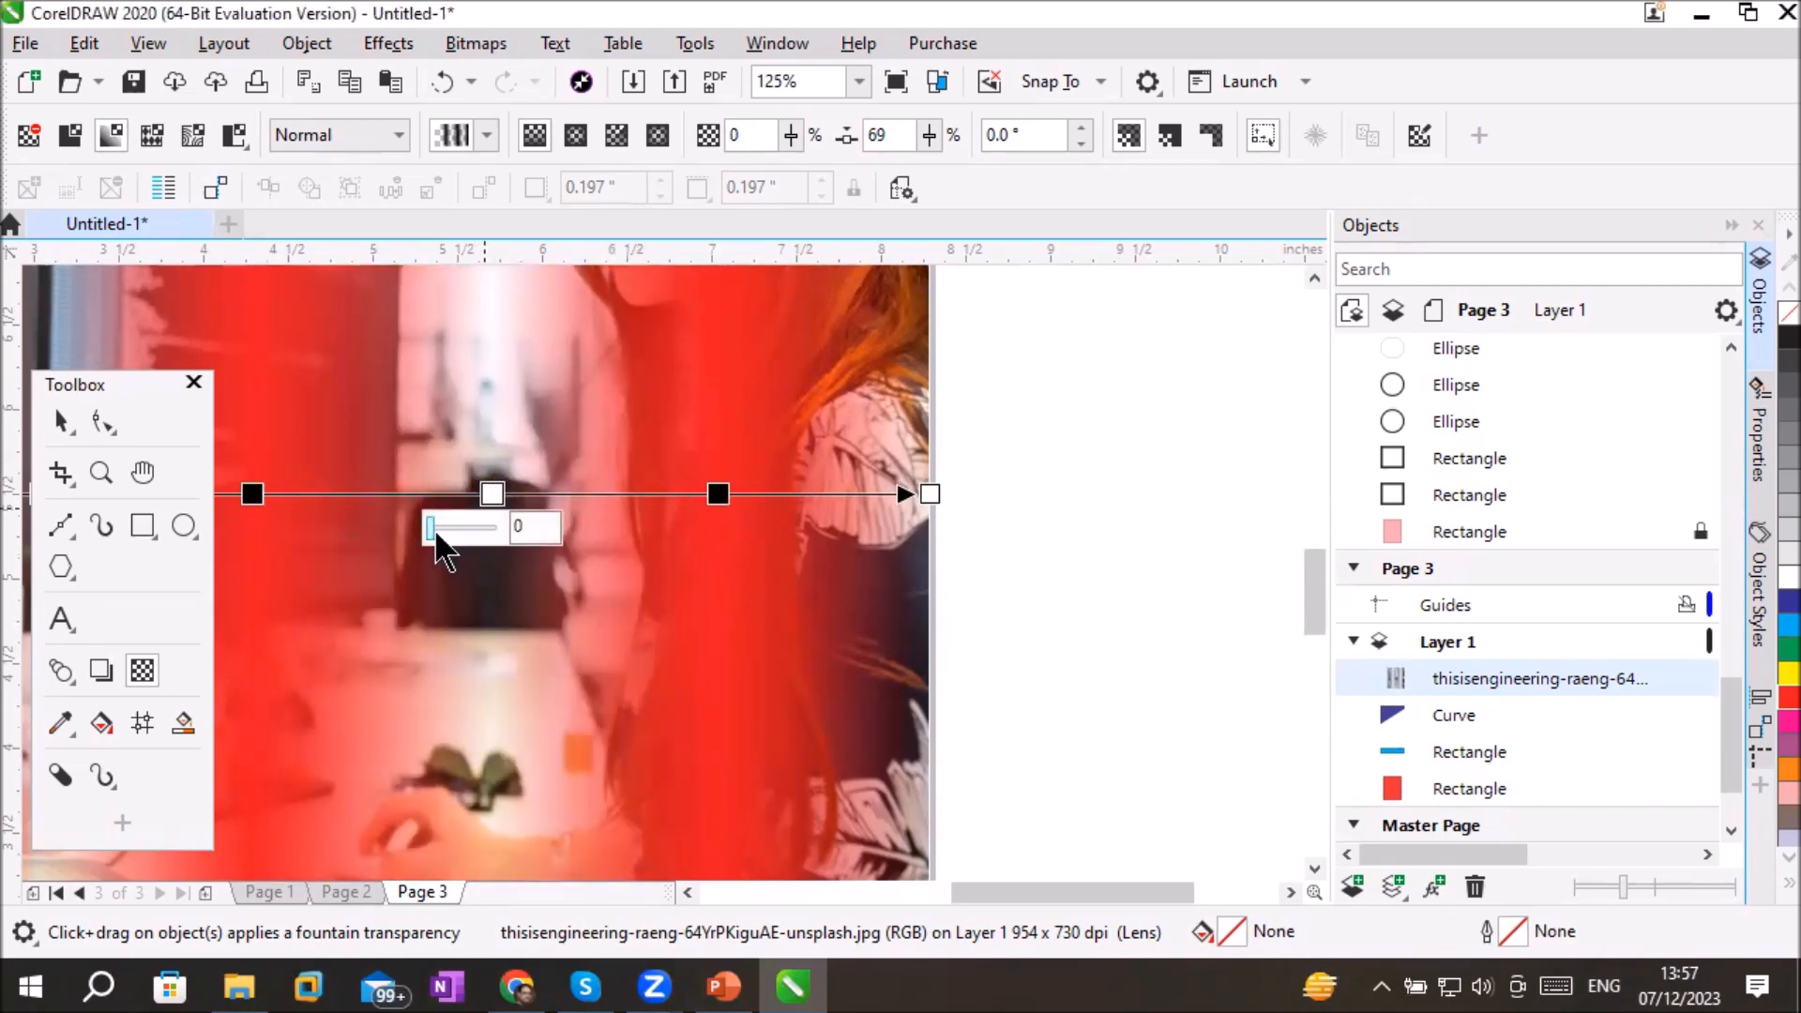
left_click_drag(431, 528, 491, 530)
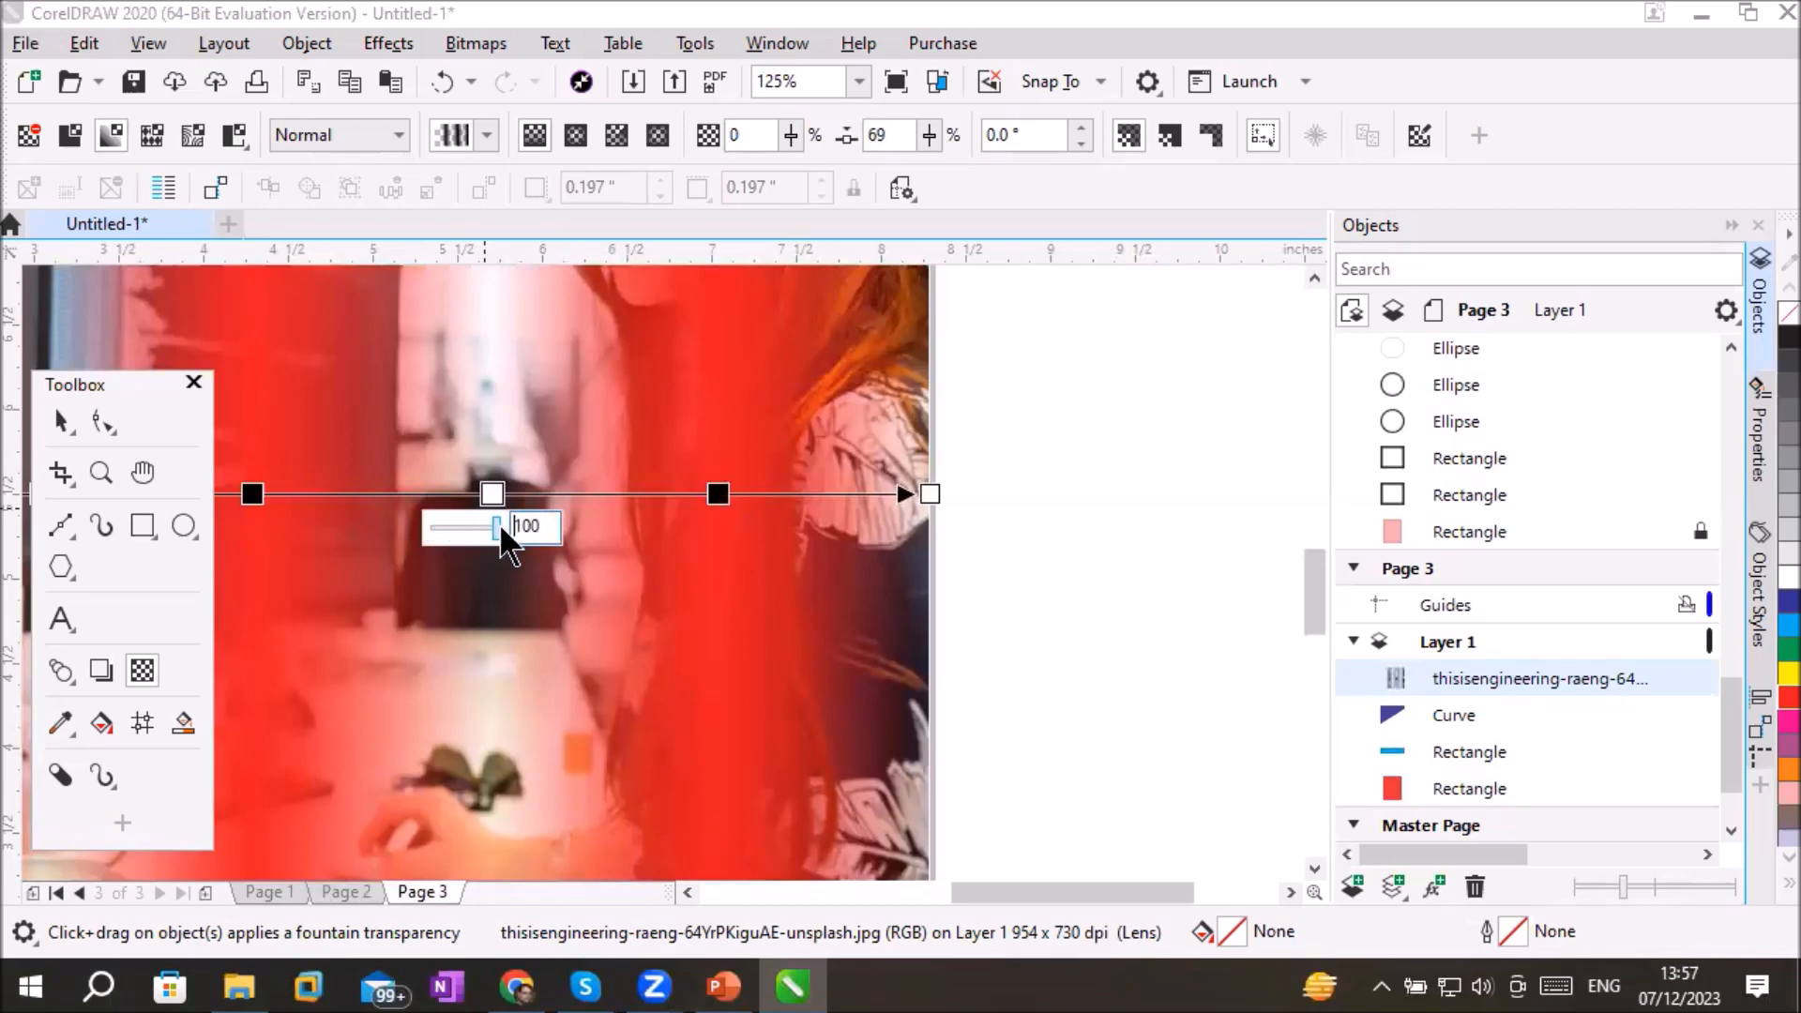
left_click_drag(499, 522, 501, 527)
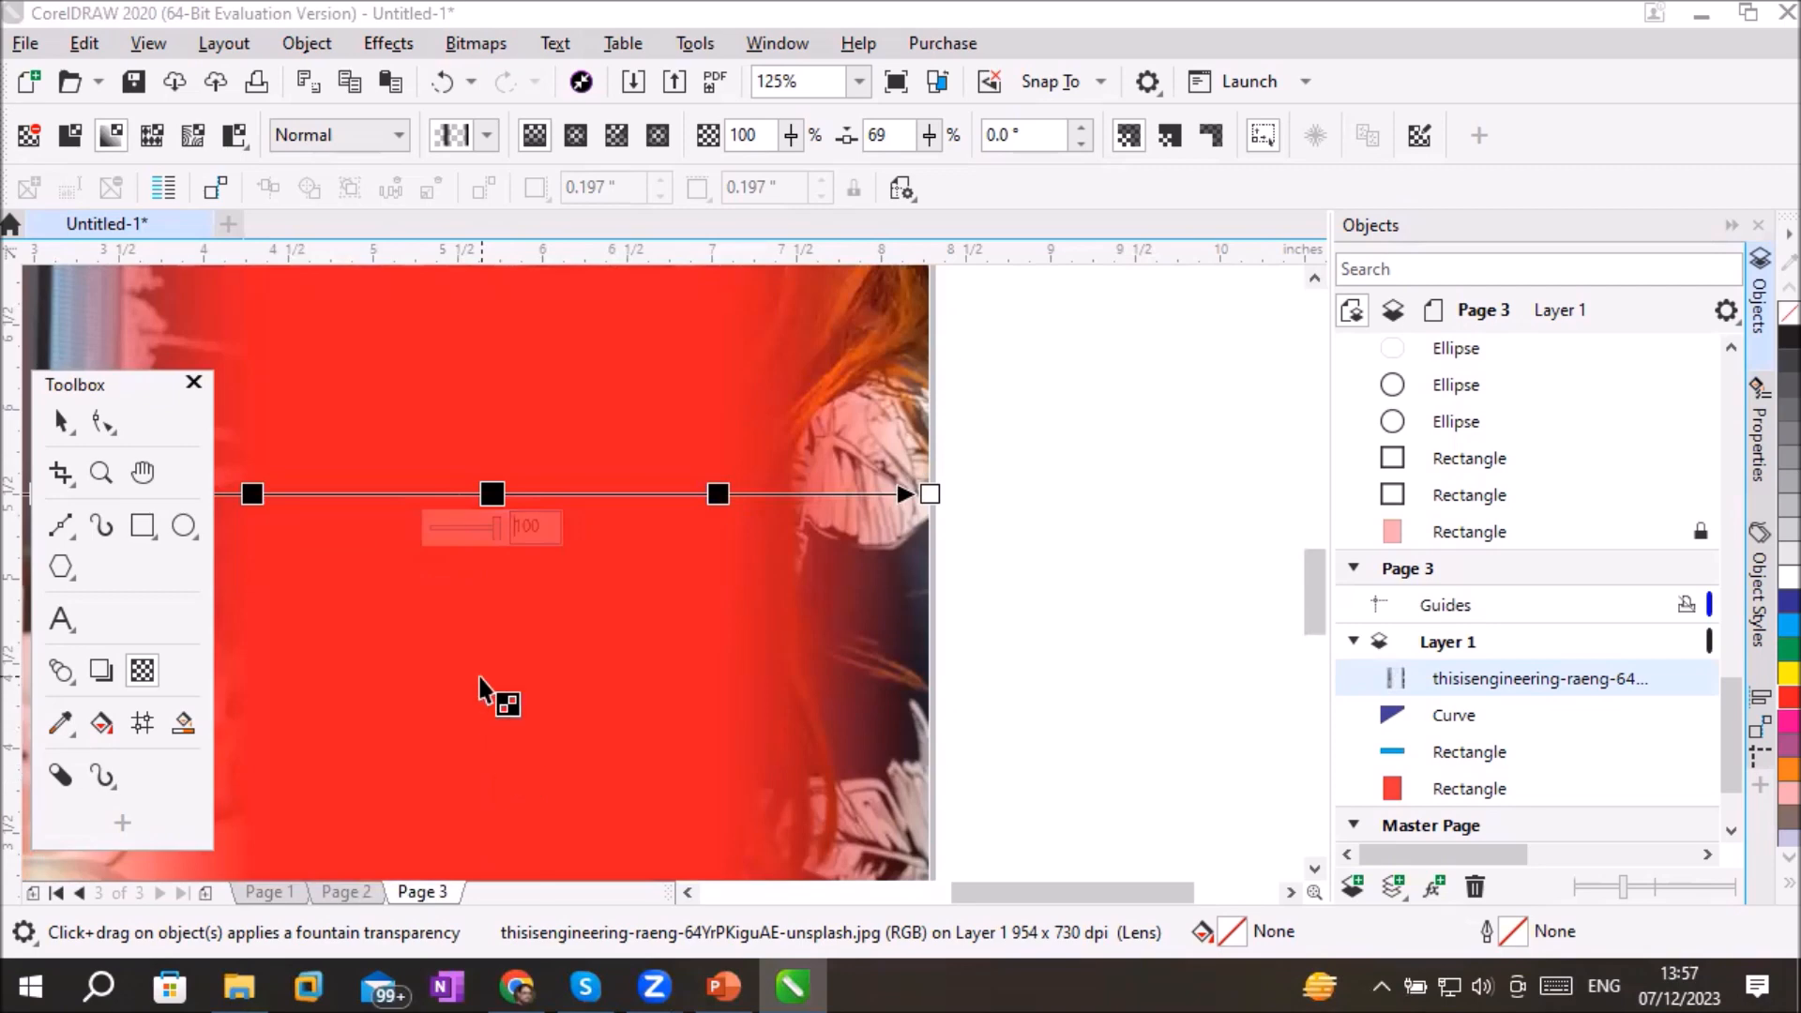
Step: Add the artistic text "Transparecy on your TEXT" in 24 pt Arial on the empty area beside the page's upper-left corner
scroll(480, 691, "down", 2)
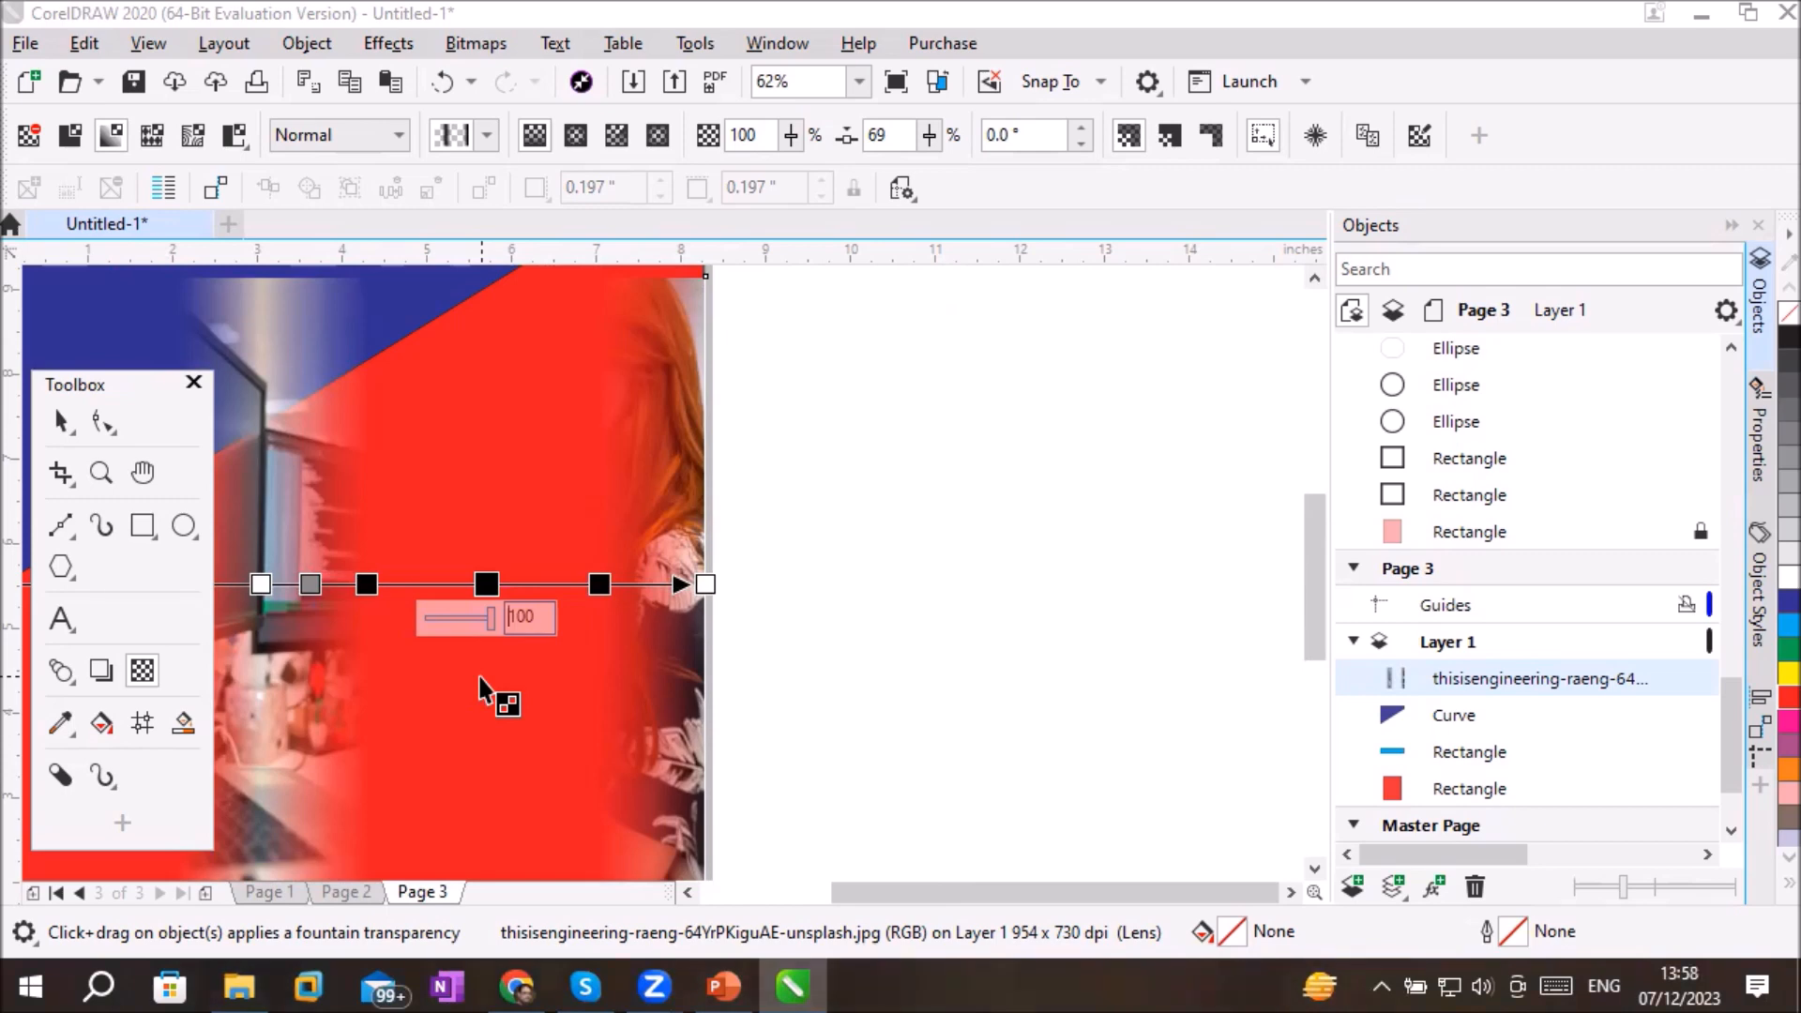
left_click_drag(854, 892, 789, 892)
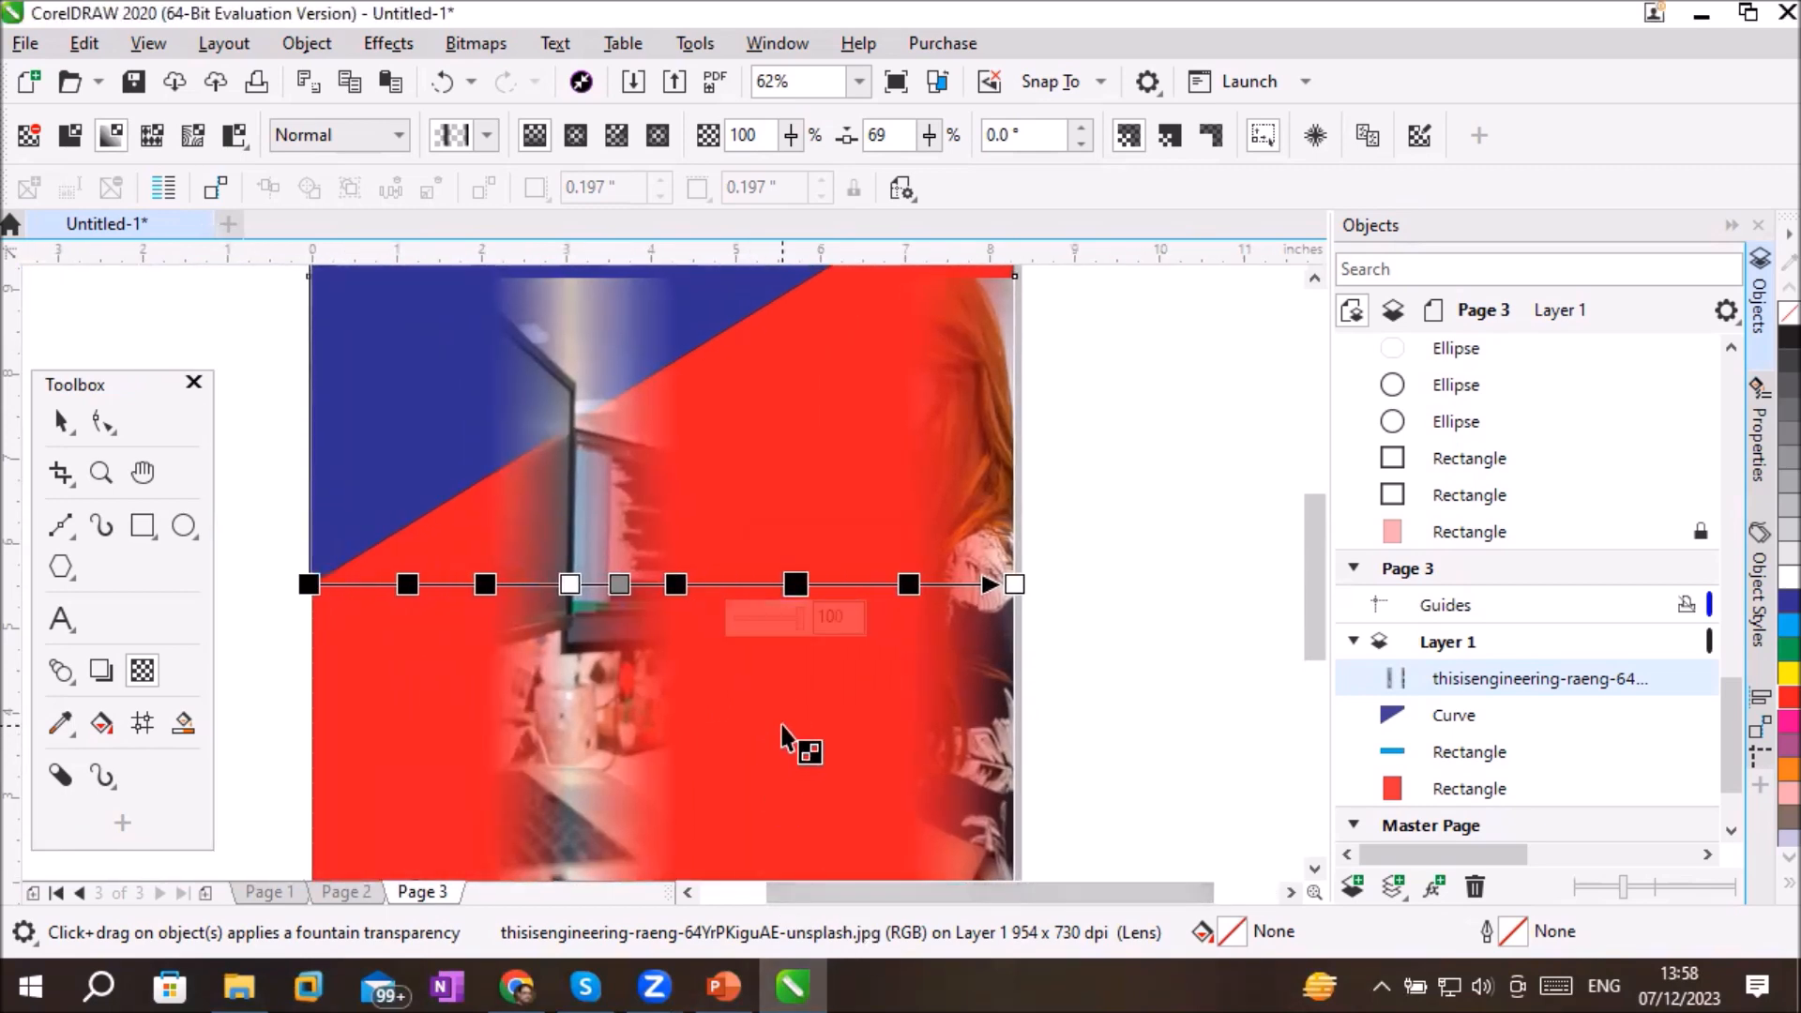
scroll(786, 751, "down", 4)
scroll(790, 775, "up", 2)
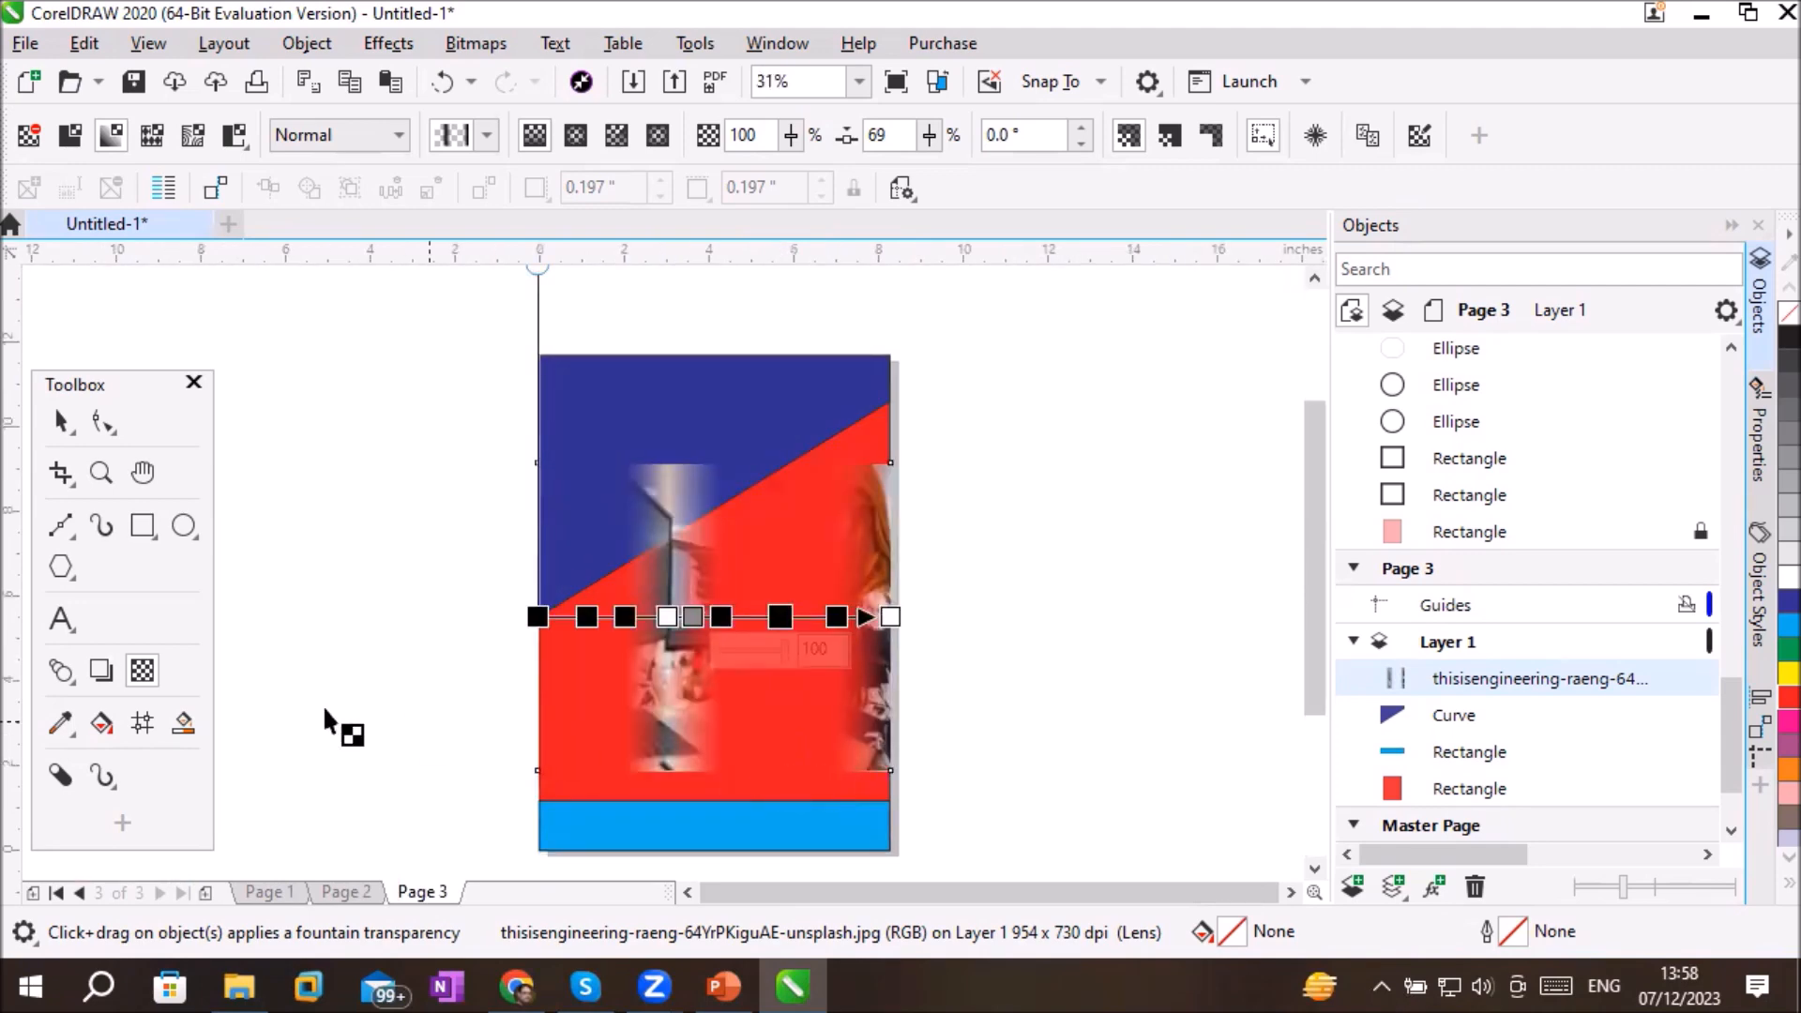
left_click(60, 619)
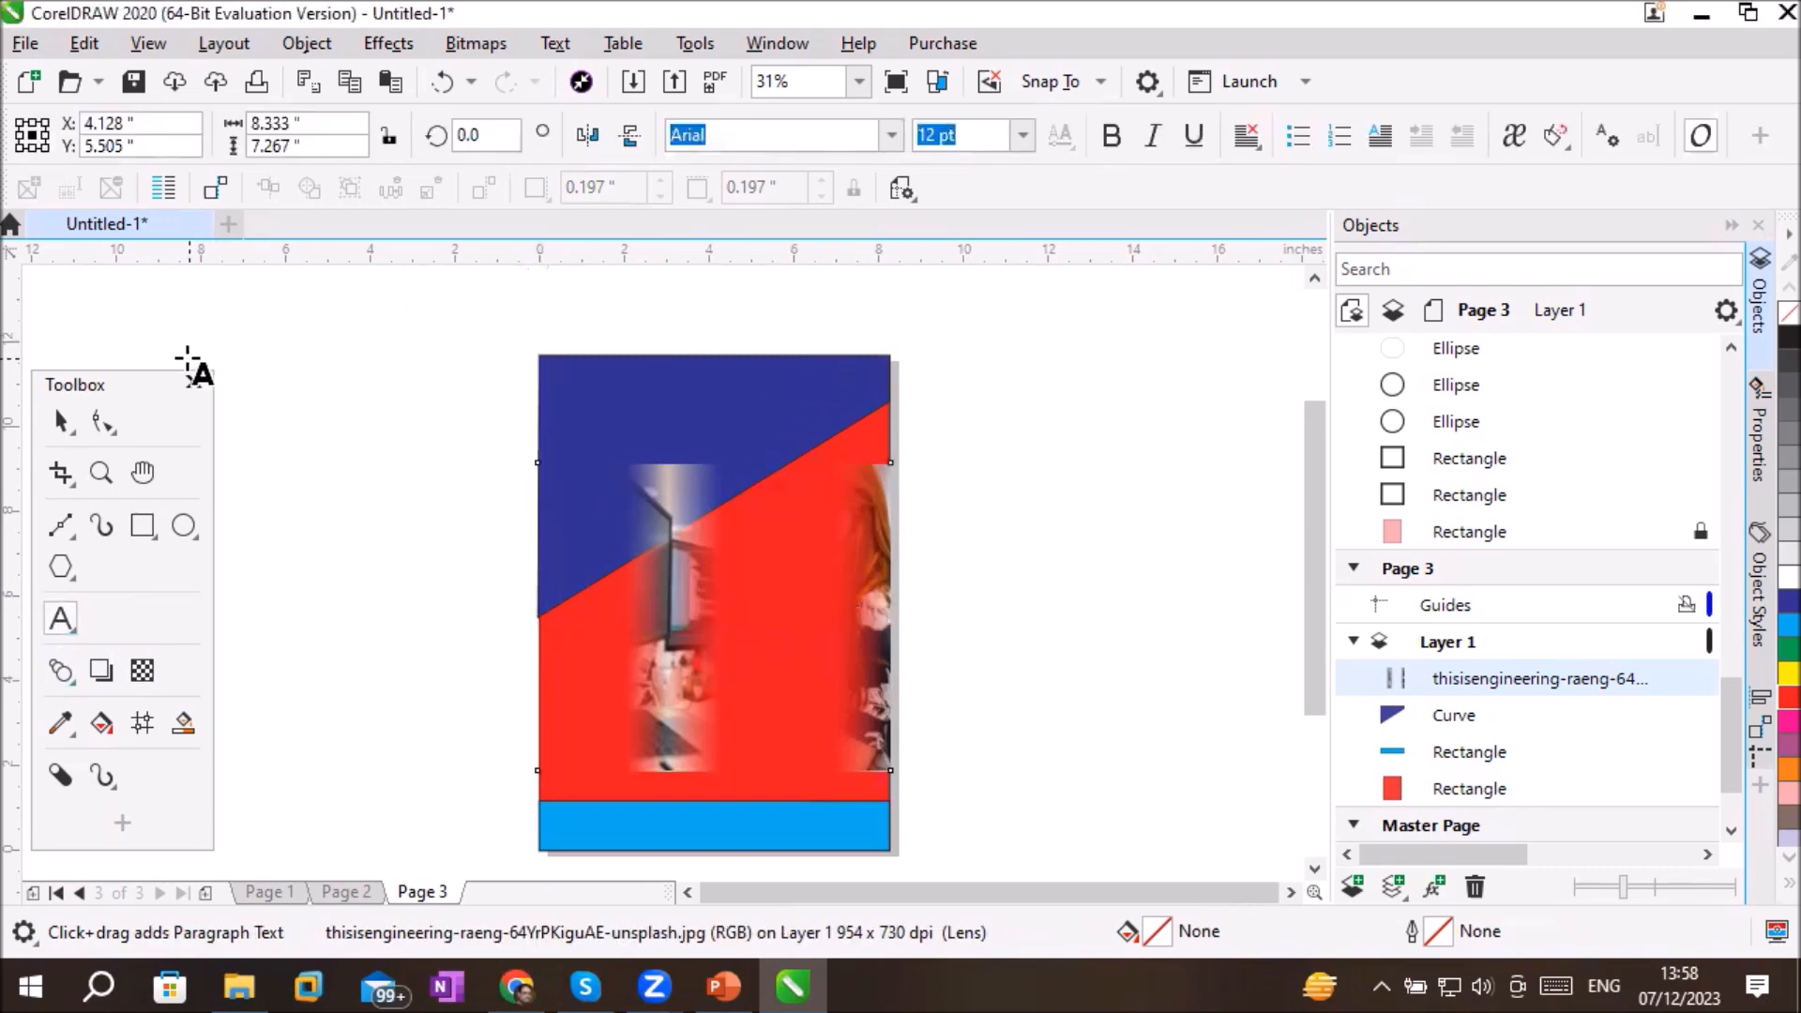
left_click(300, 321)
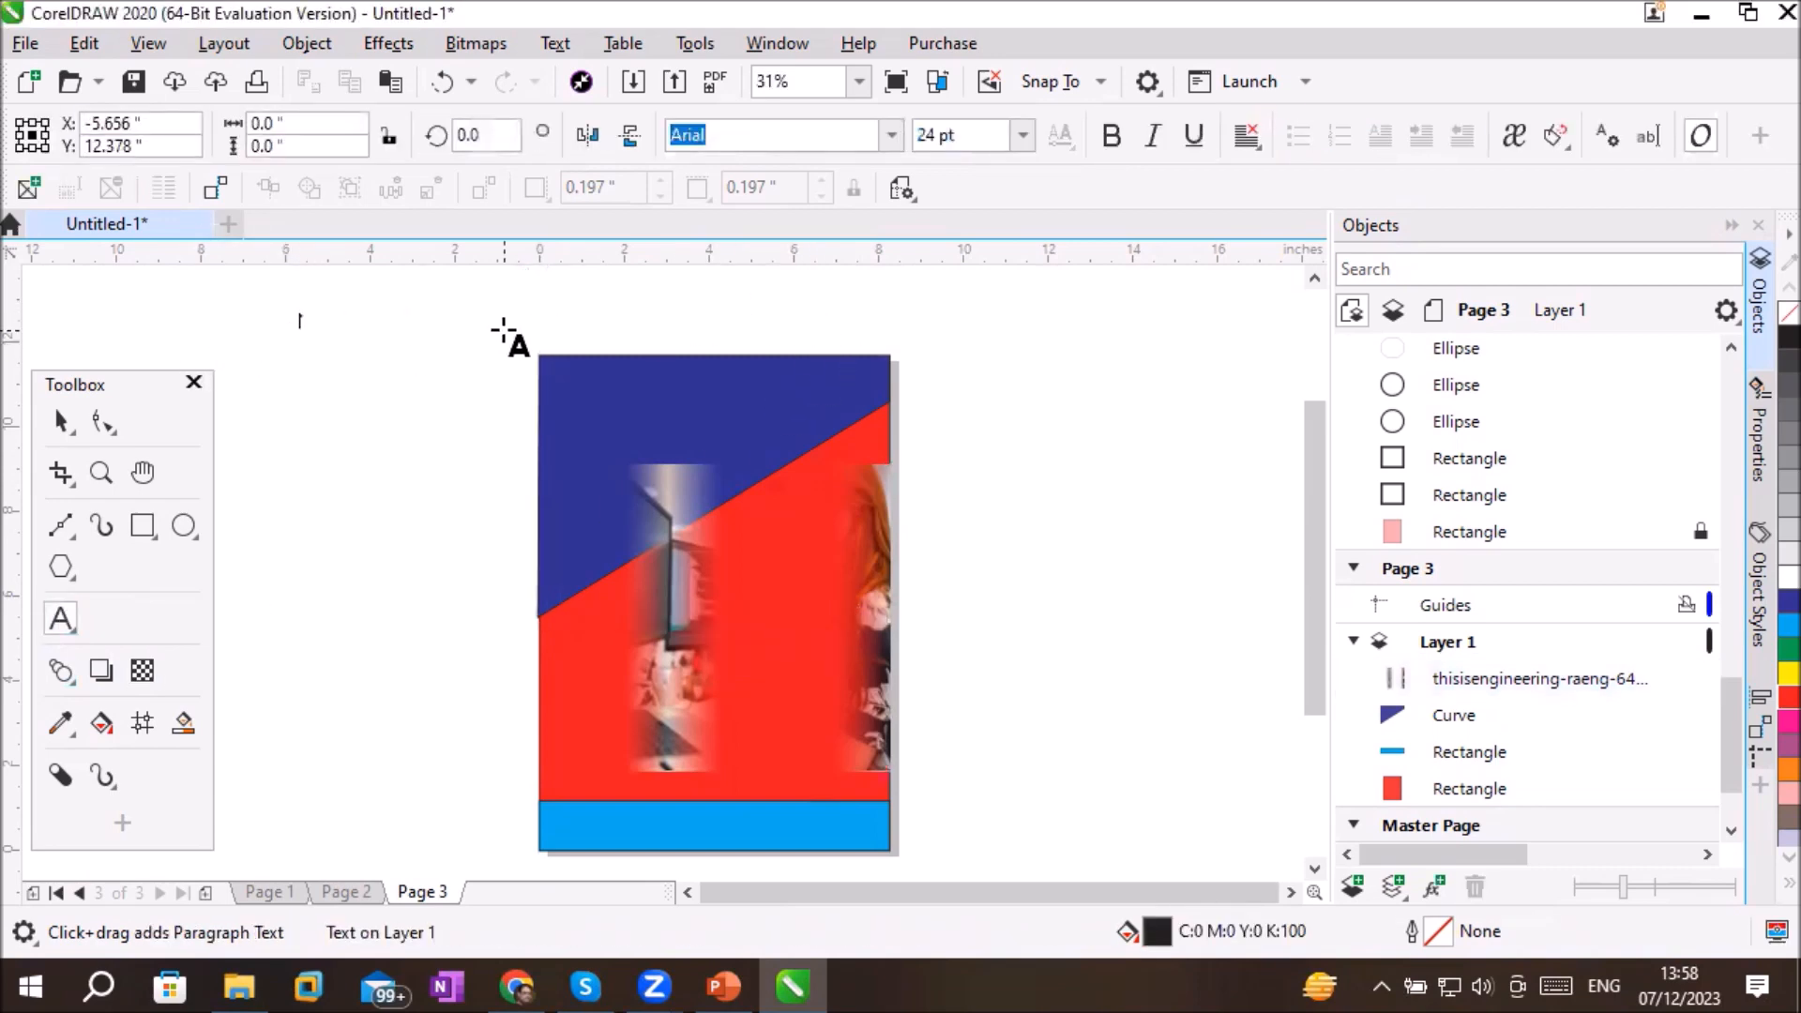
type("Tr")
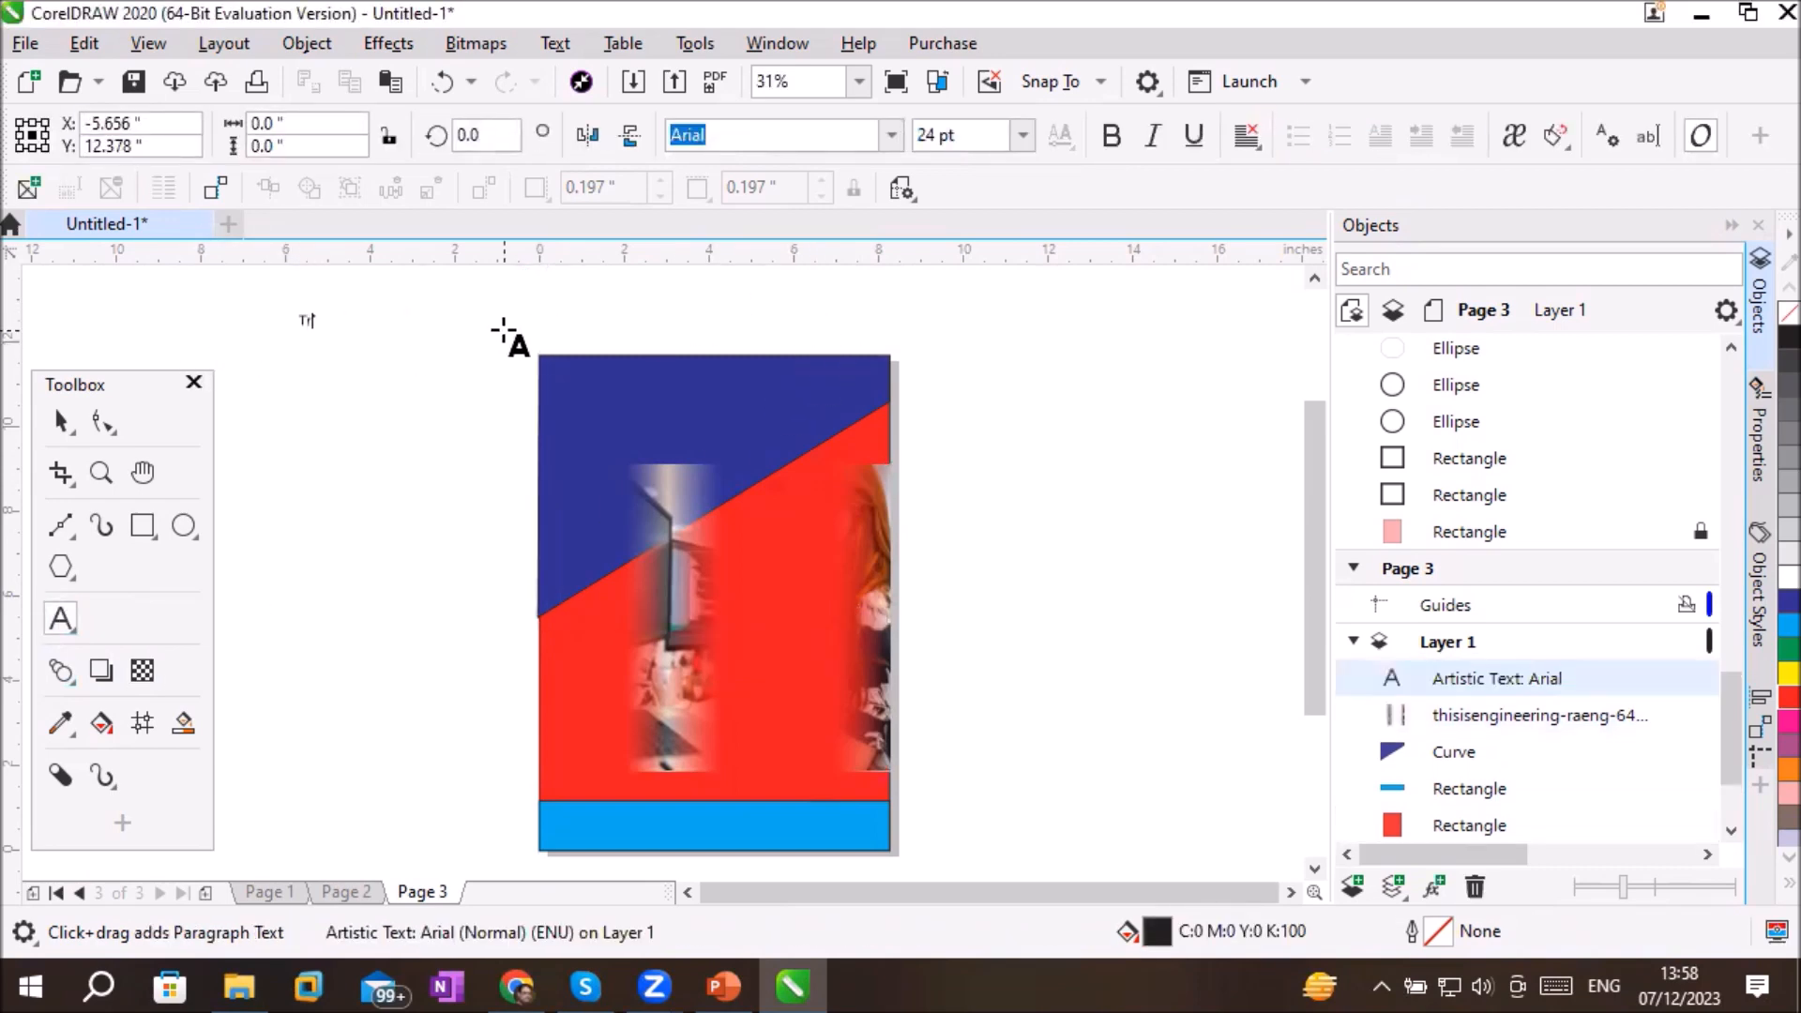
type("ansparecy on your TEXT")
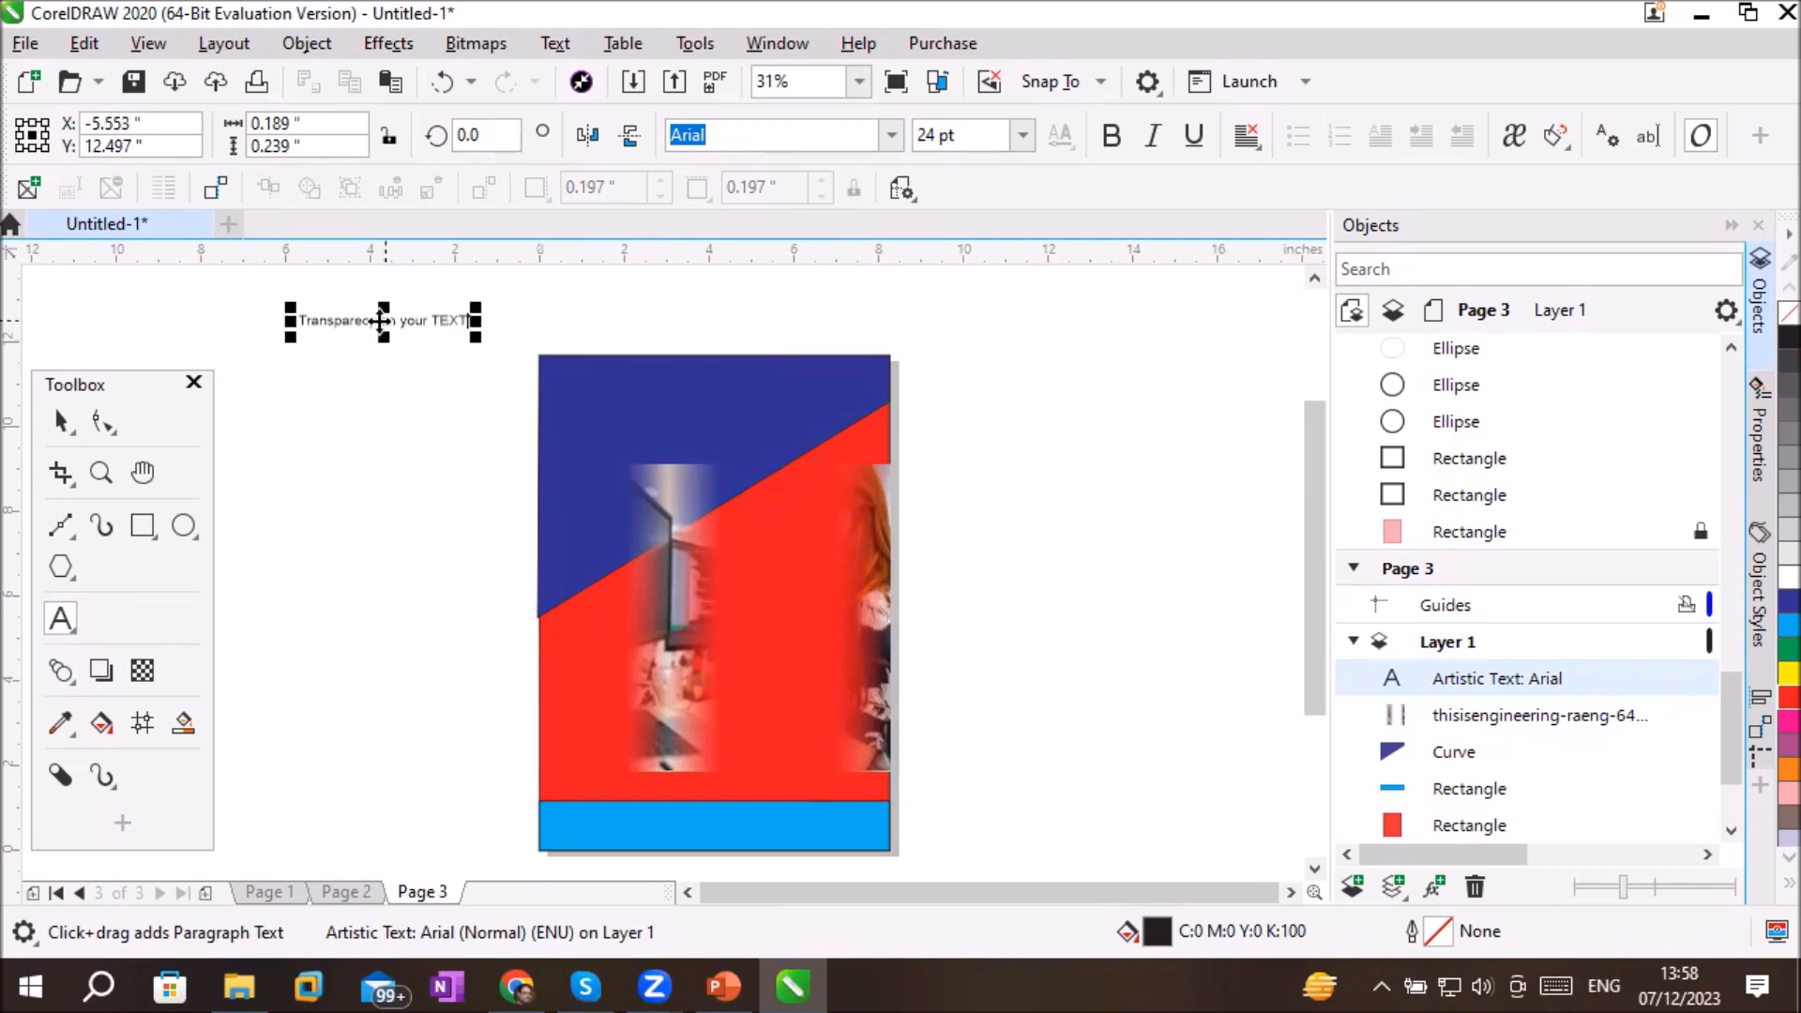
scroll(375, 319, "up", 1)
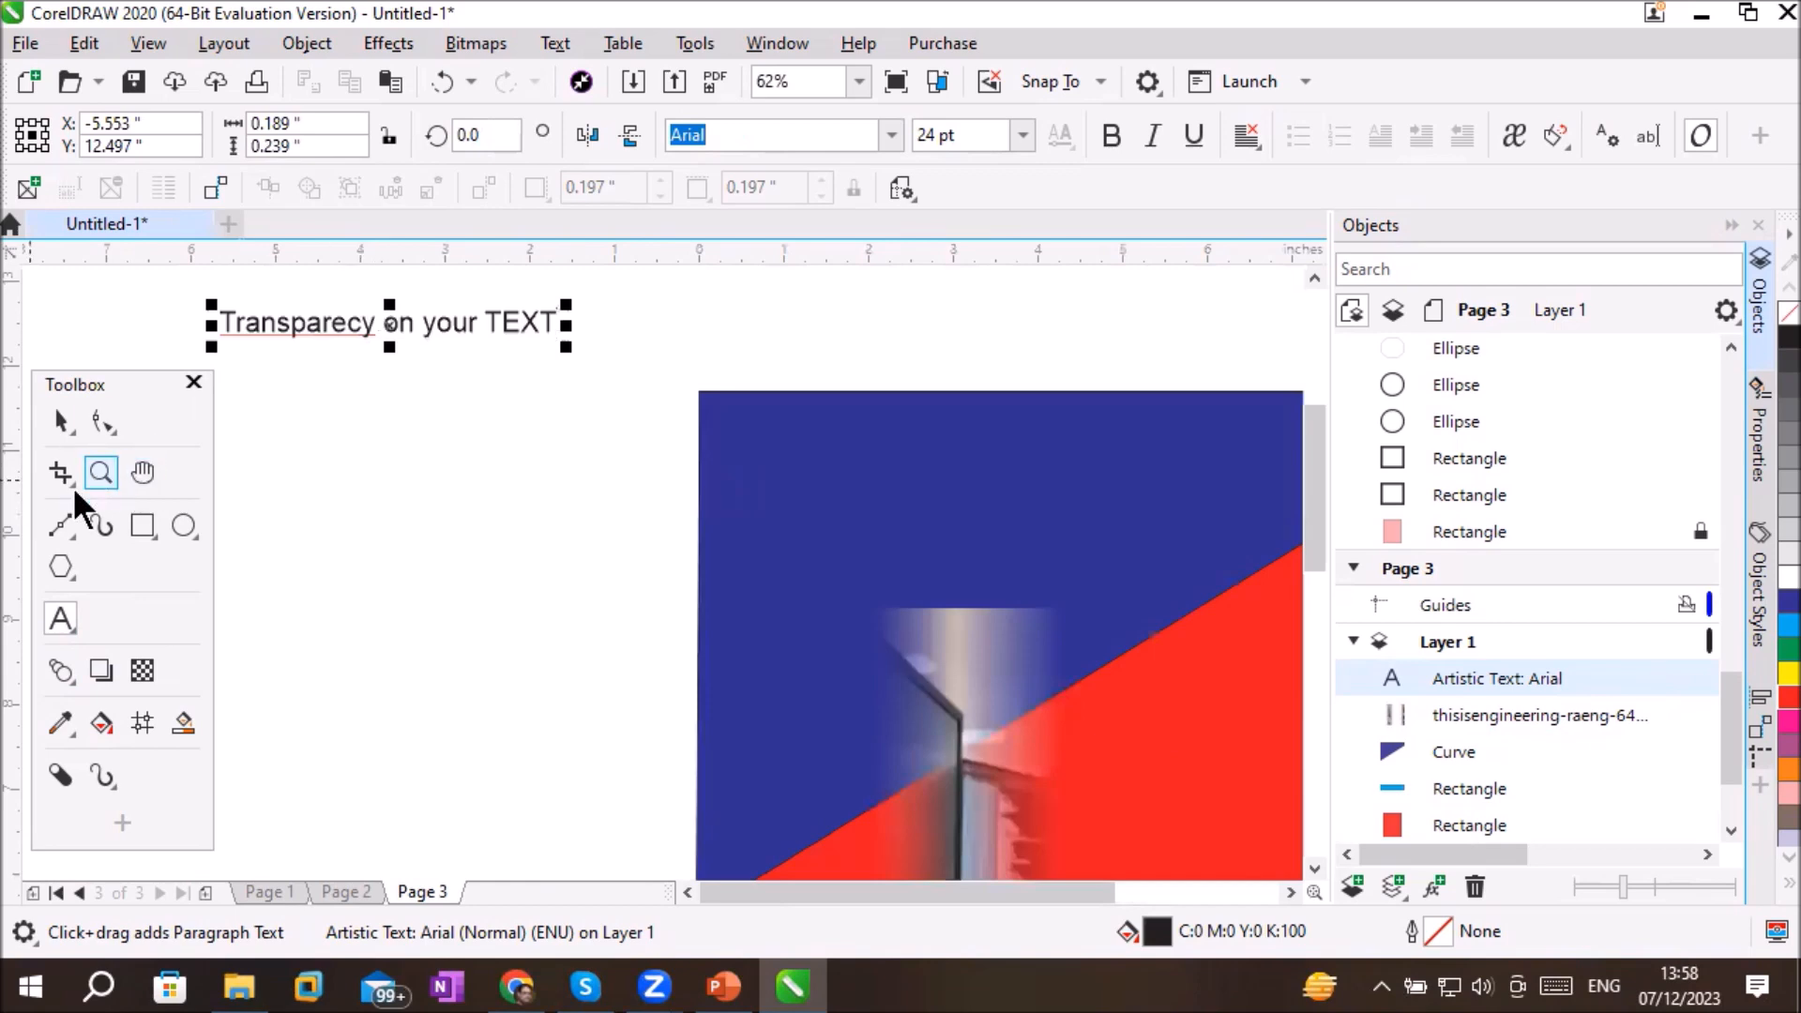
Step: Add the artistic text "News Headline" in Arial above the page and enlarge it to about 63 pt
left_click(62, 619)
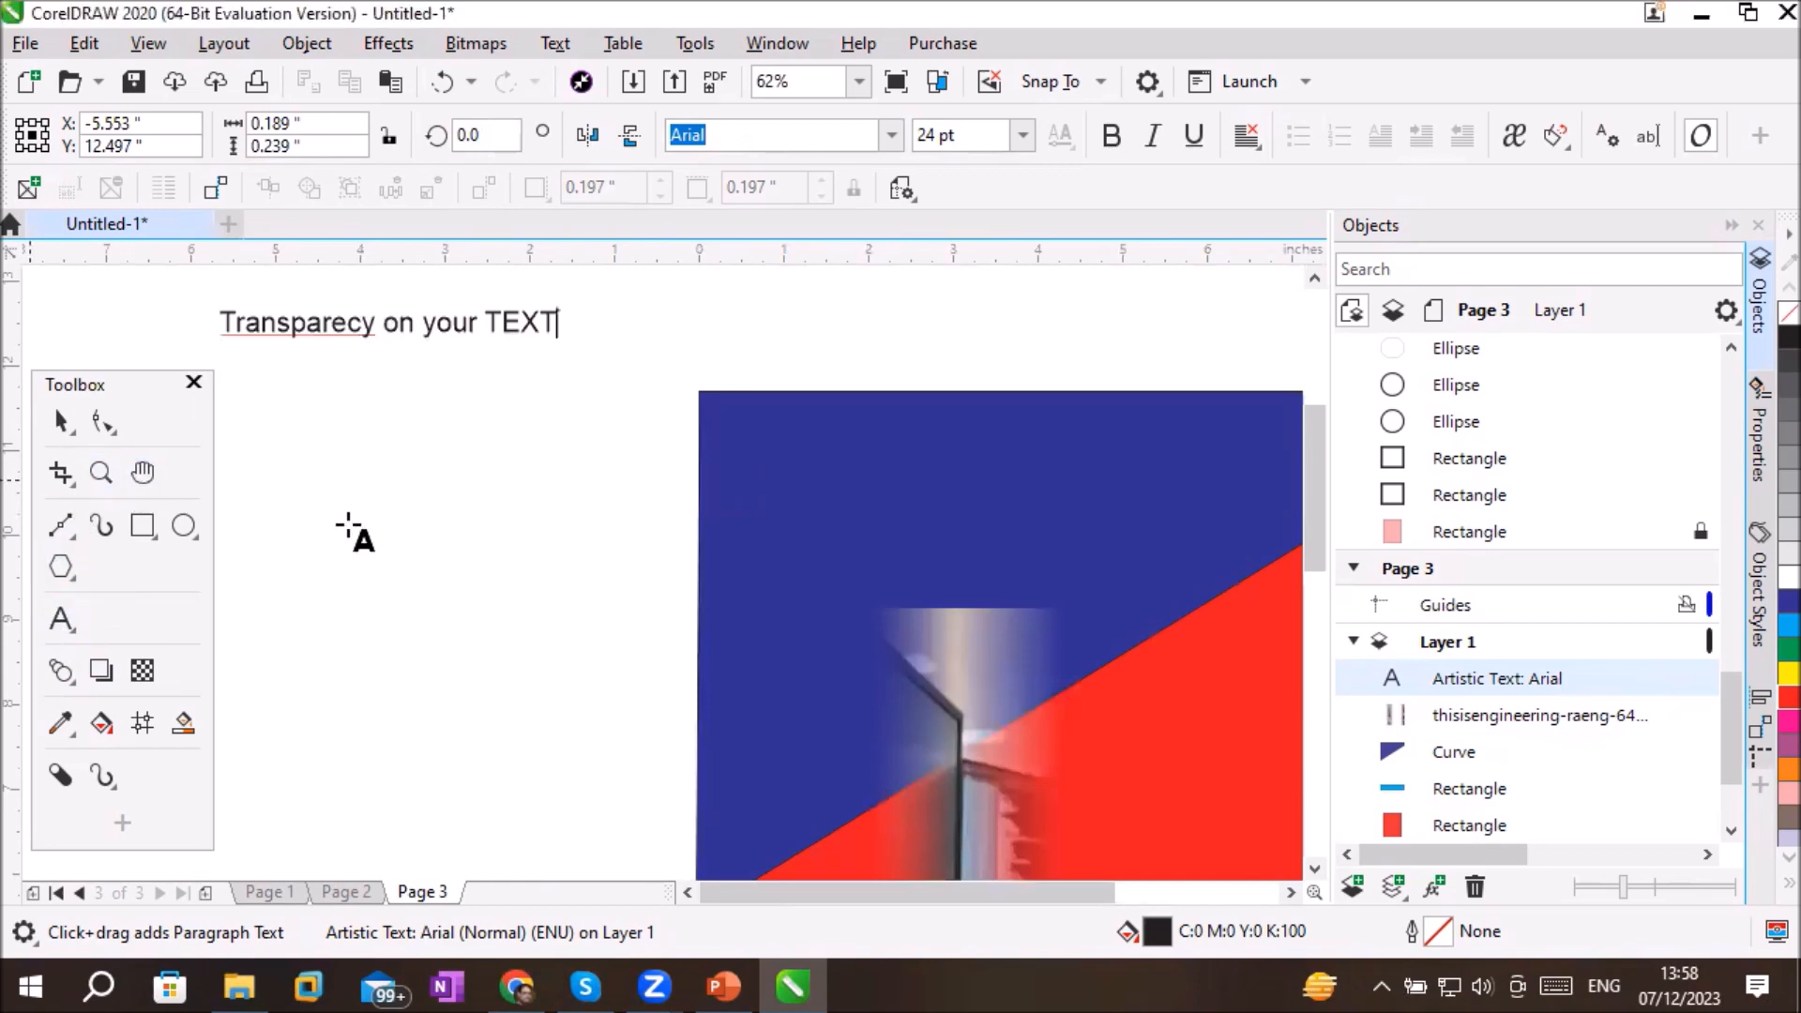
left_click(719, 325)
type("N")
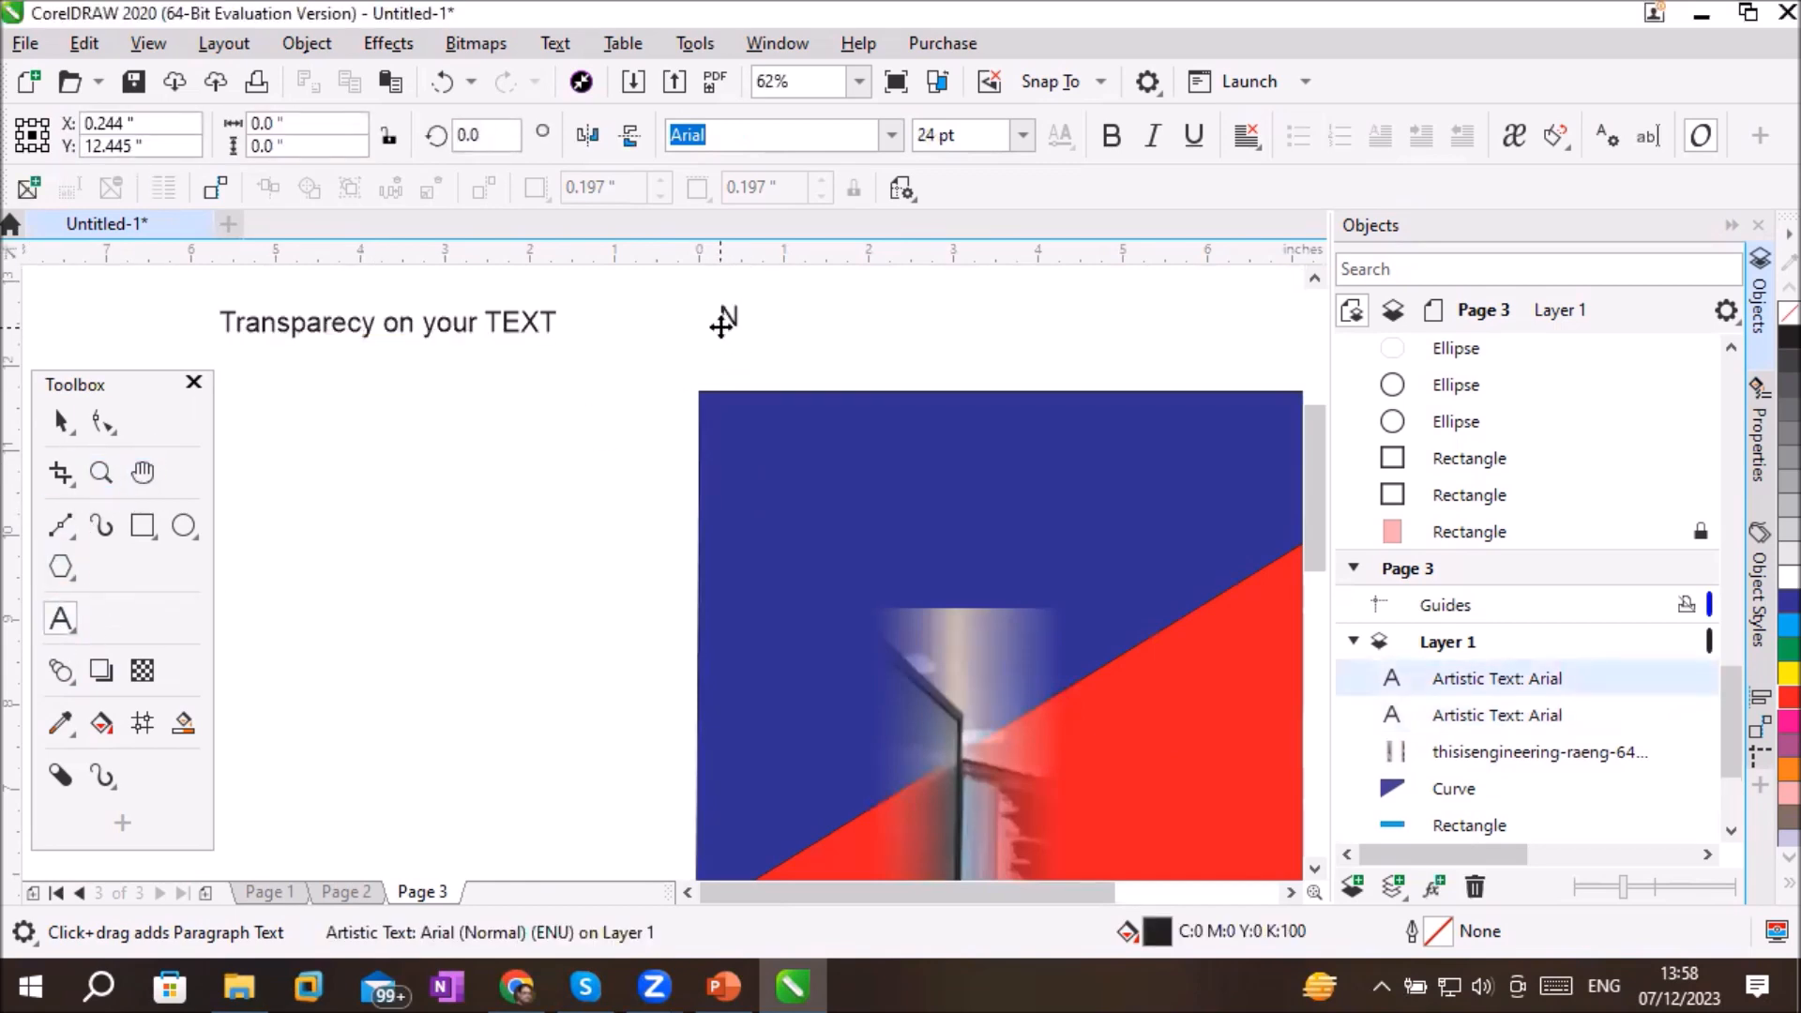
type("ews Headling")
key("BackSpace")
type("e")
key("Escape")
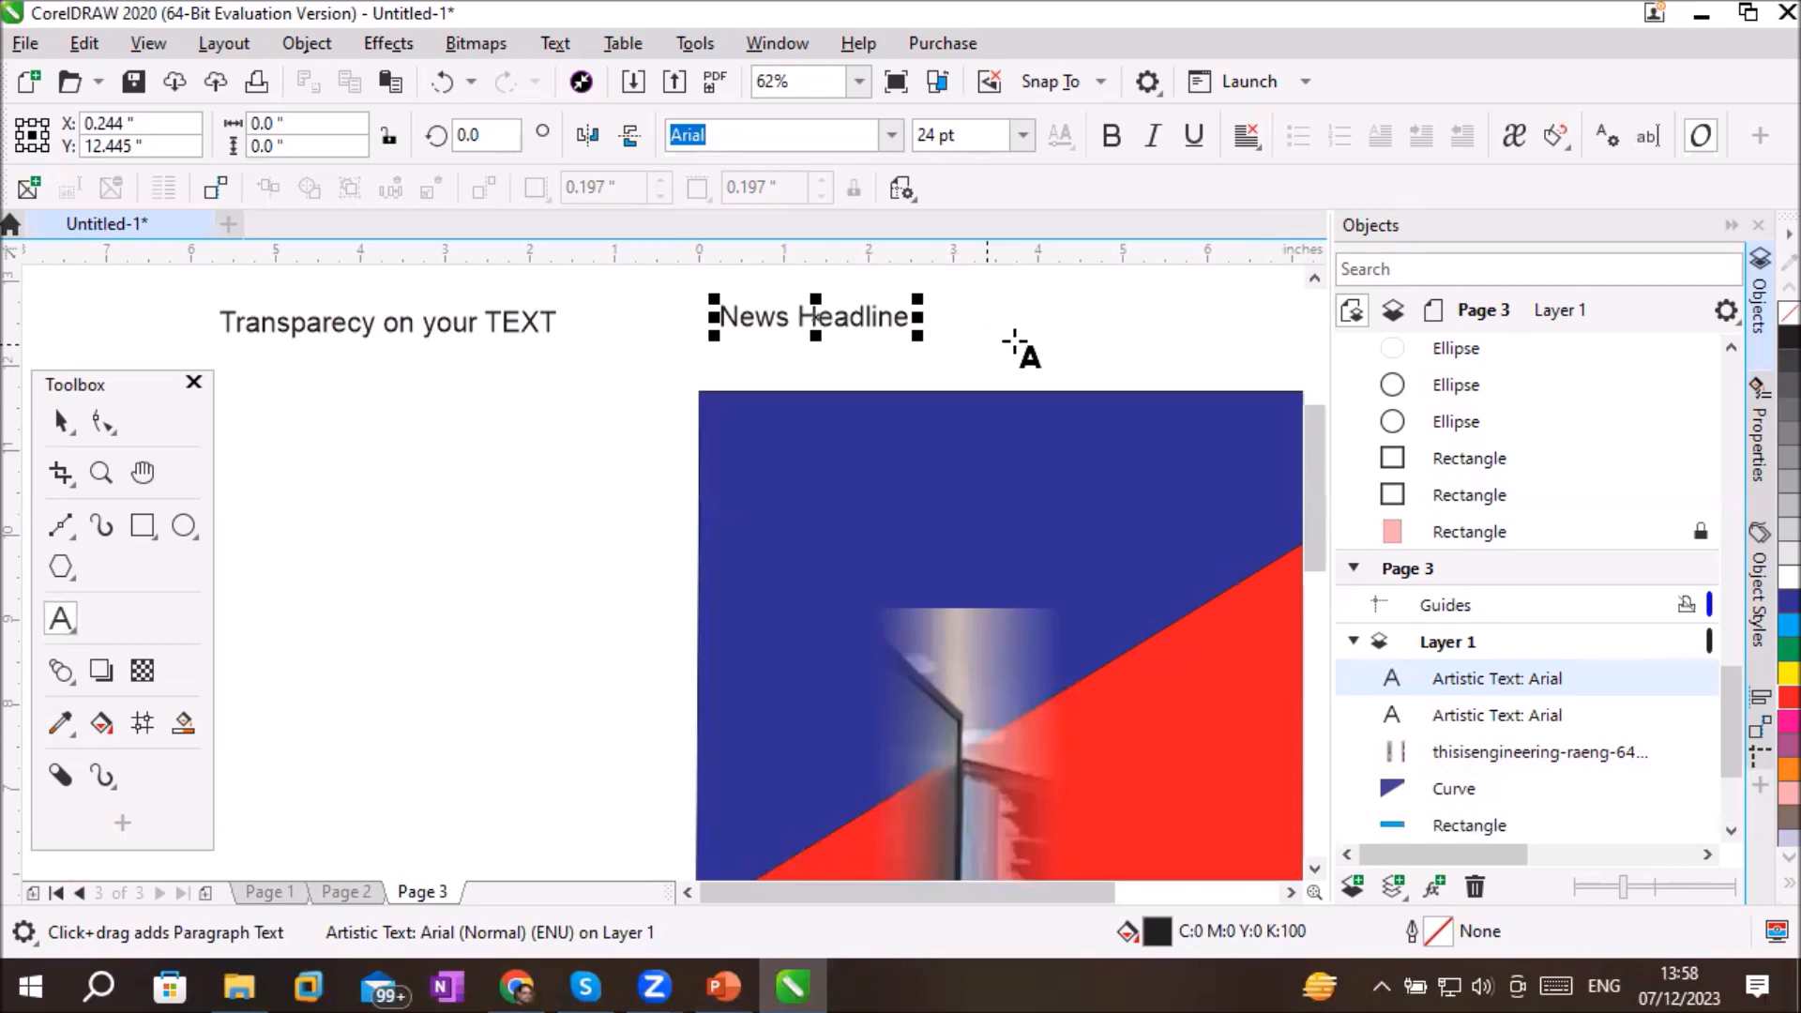
left_click(1314, 279)
left_click_drag(917, 422, 1227, 369)
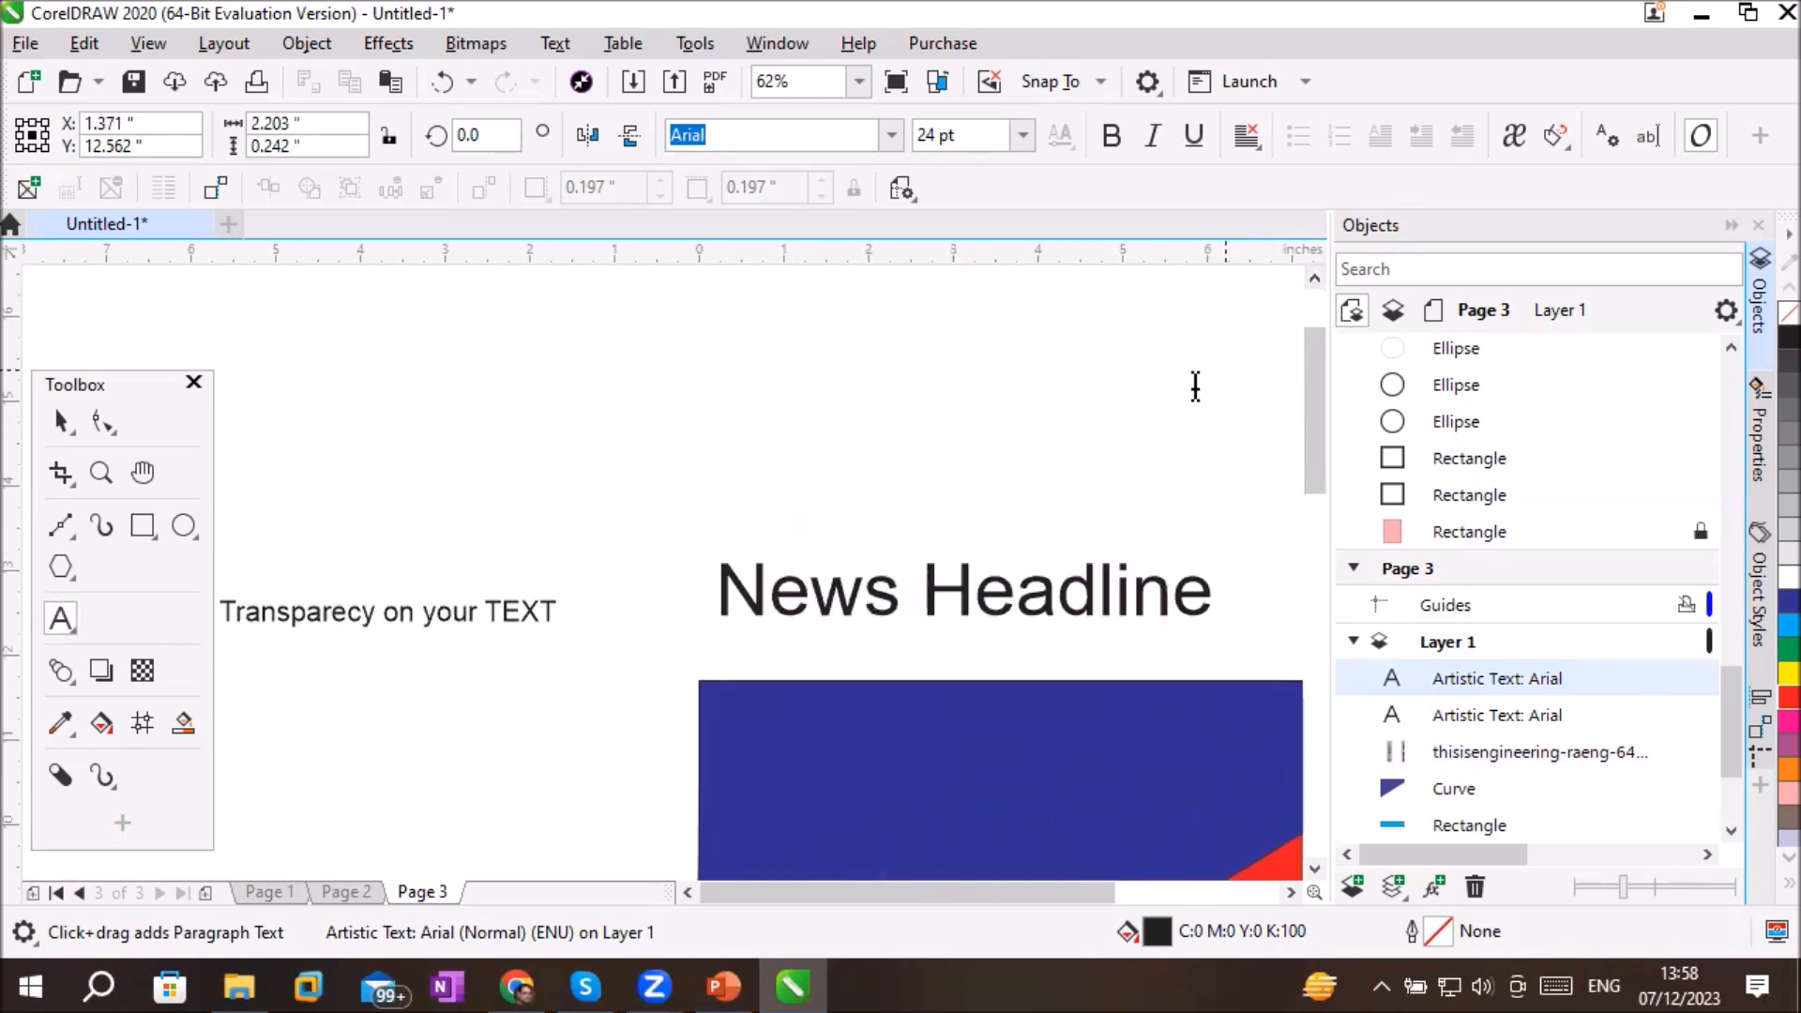
Step: Apply a uniform transparency of 50 to the "News Headline" text
left_click(149, 670)
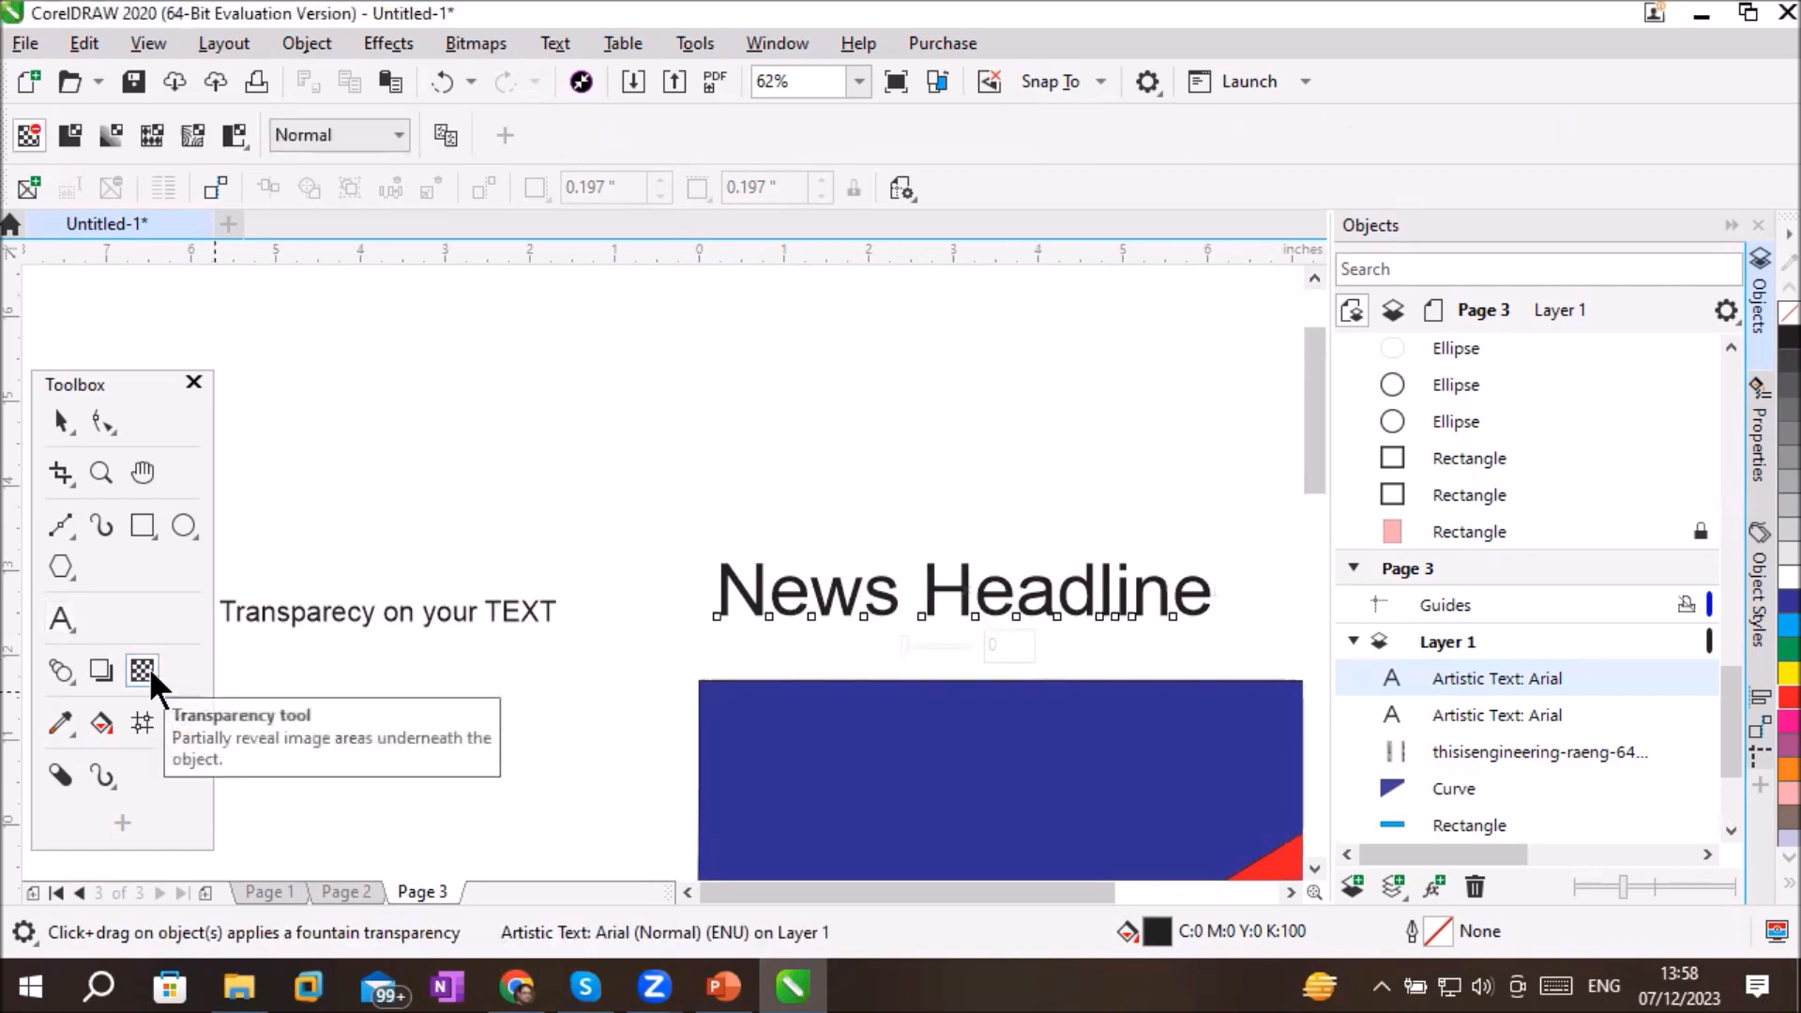
left_click(71, 136)
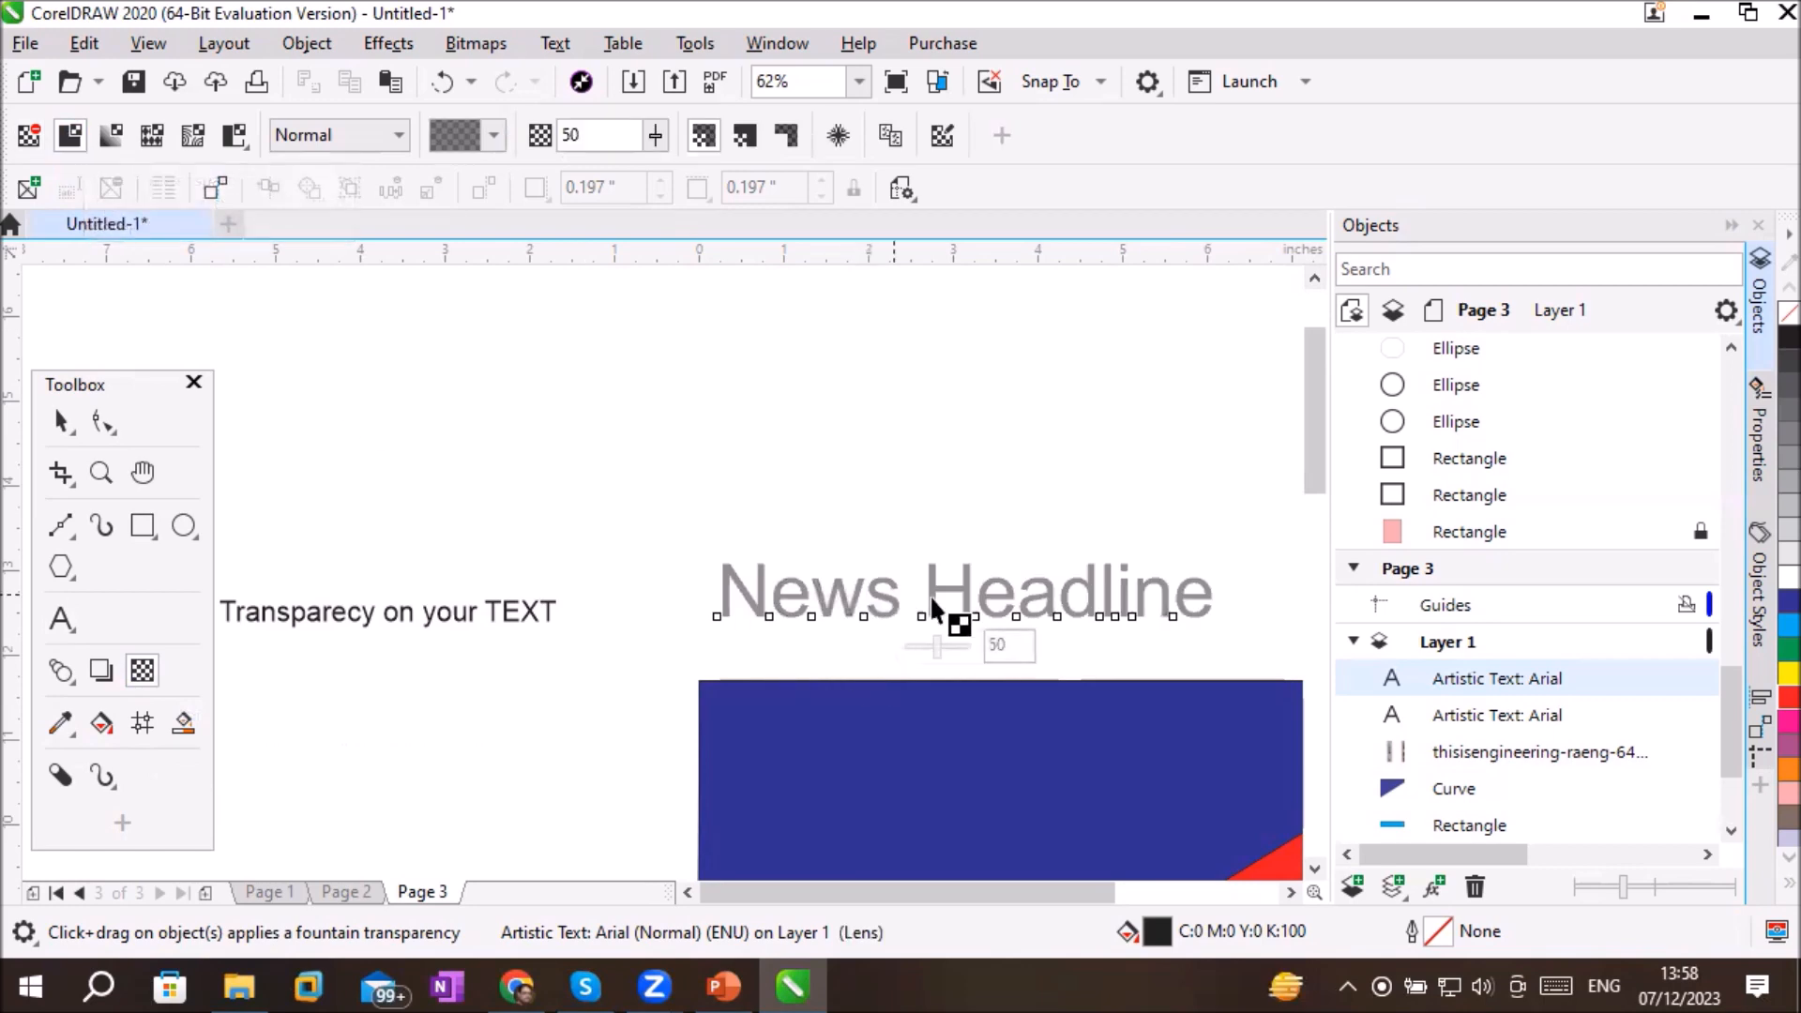
scroll(1022, 615, "up", 2)
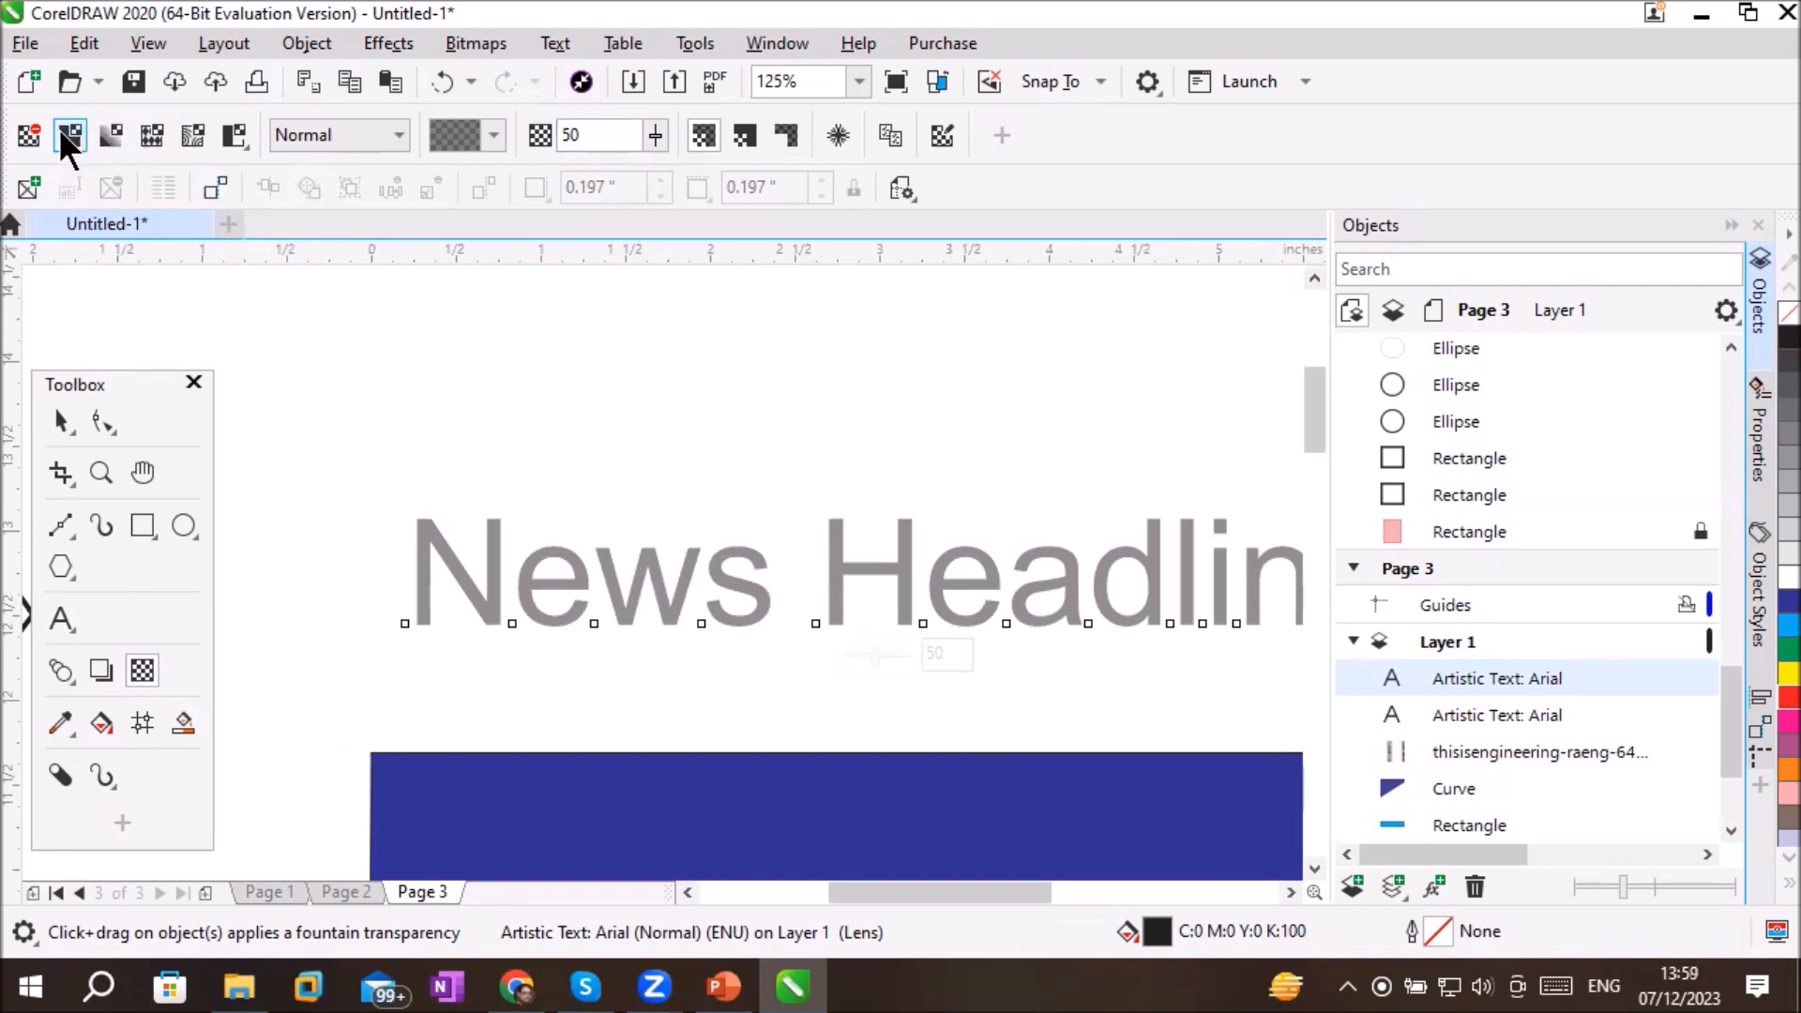
Step: Give the "News Headline" text a fountain transparency, try 0% on its start node, and finish with that node at 94%
left_click(110, 136)
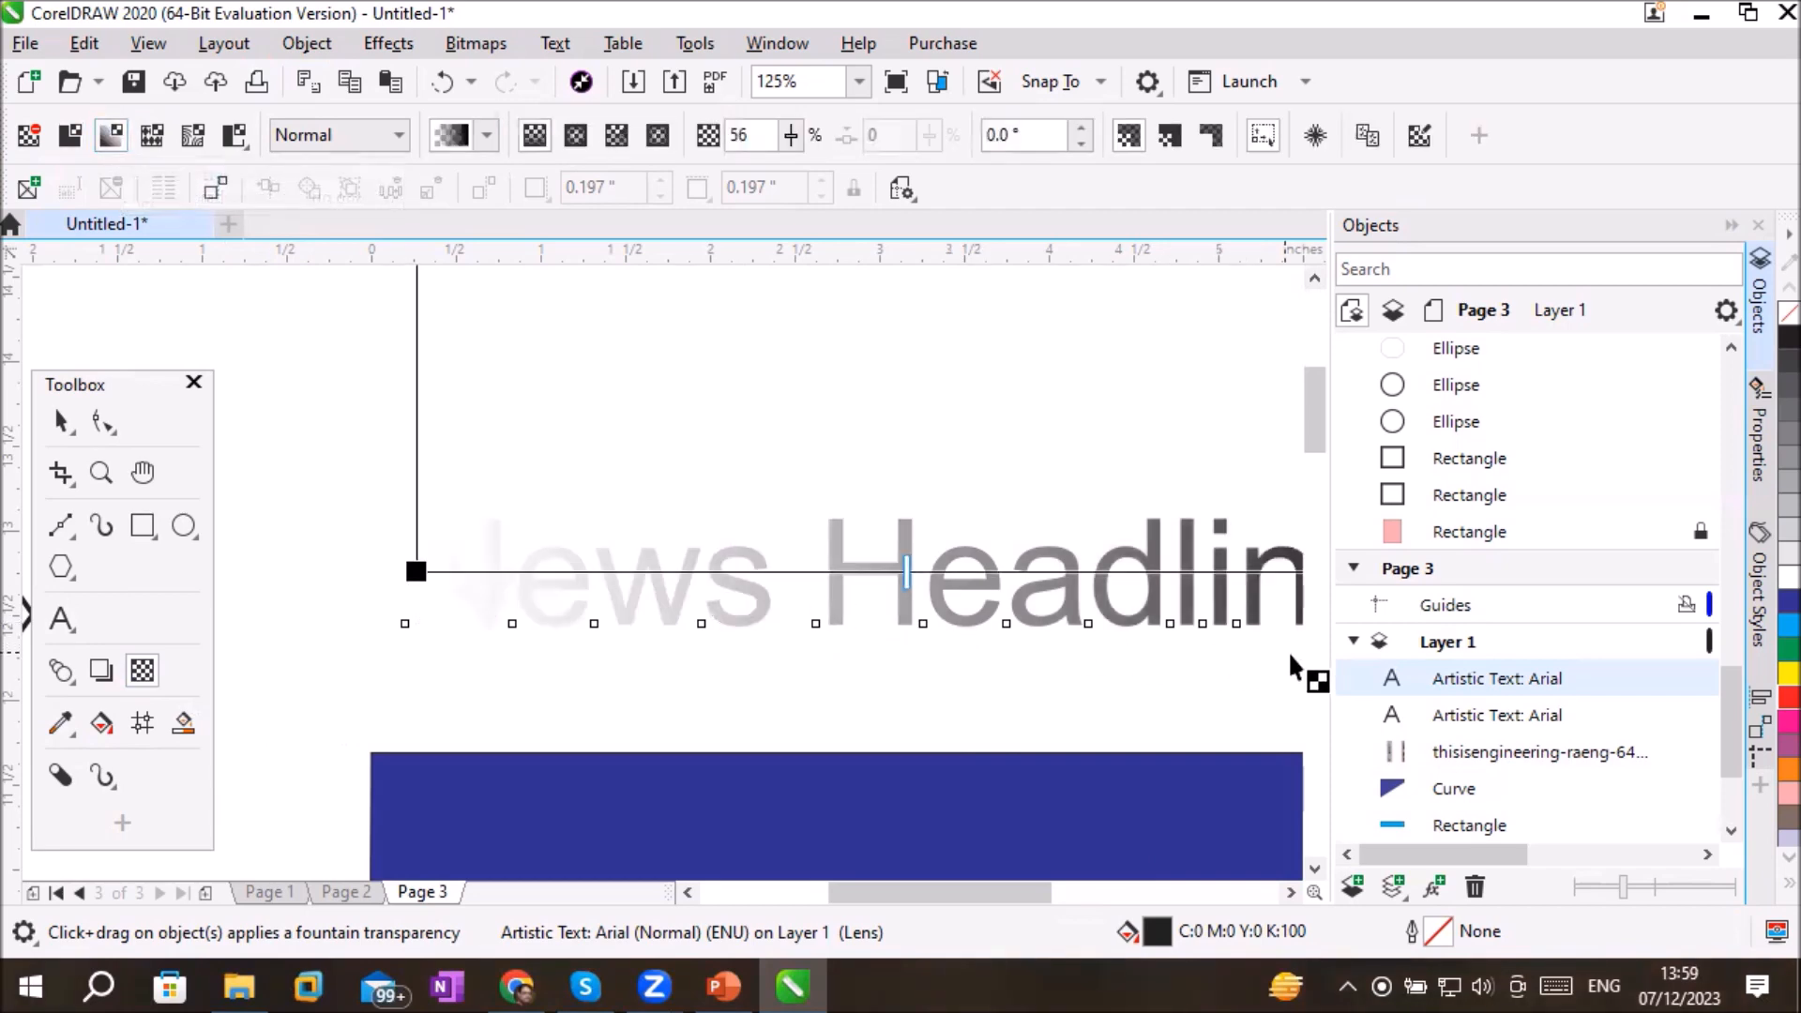
left_click(1317, 871)
left_click(1316, 870)
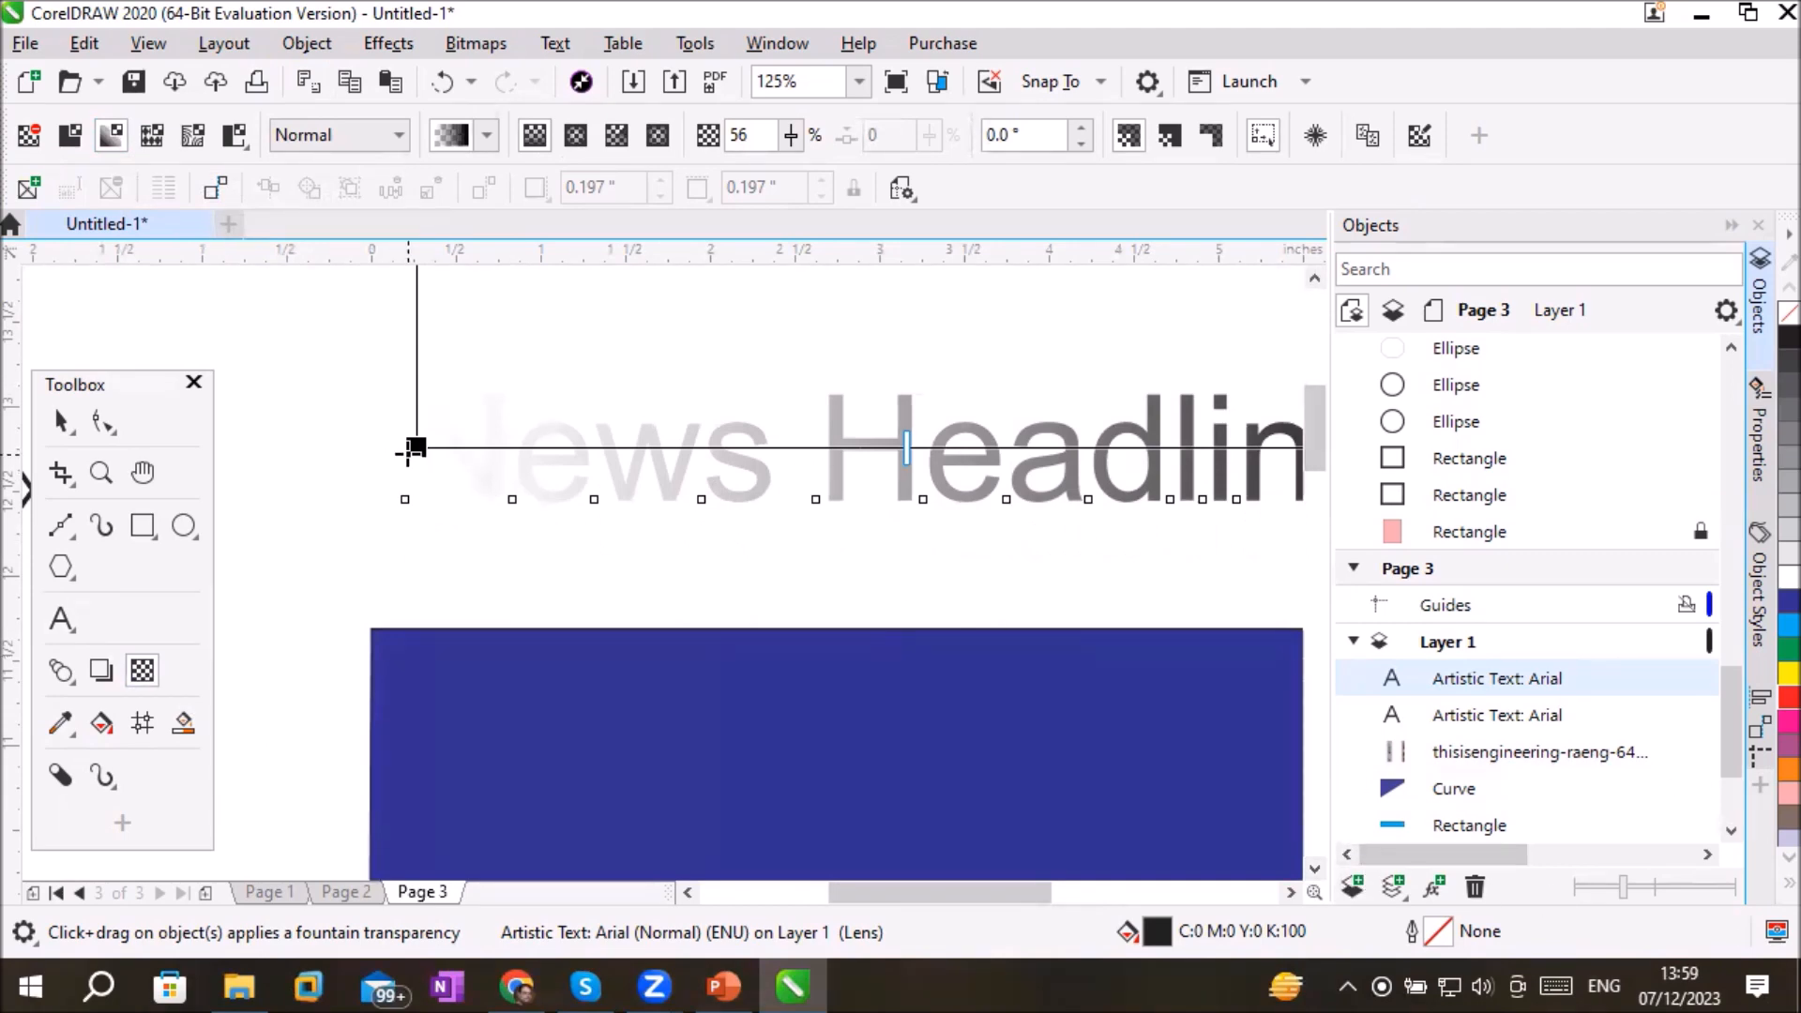
left_click(415, 449)
left_click_drag(421, 476, 324, 477)
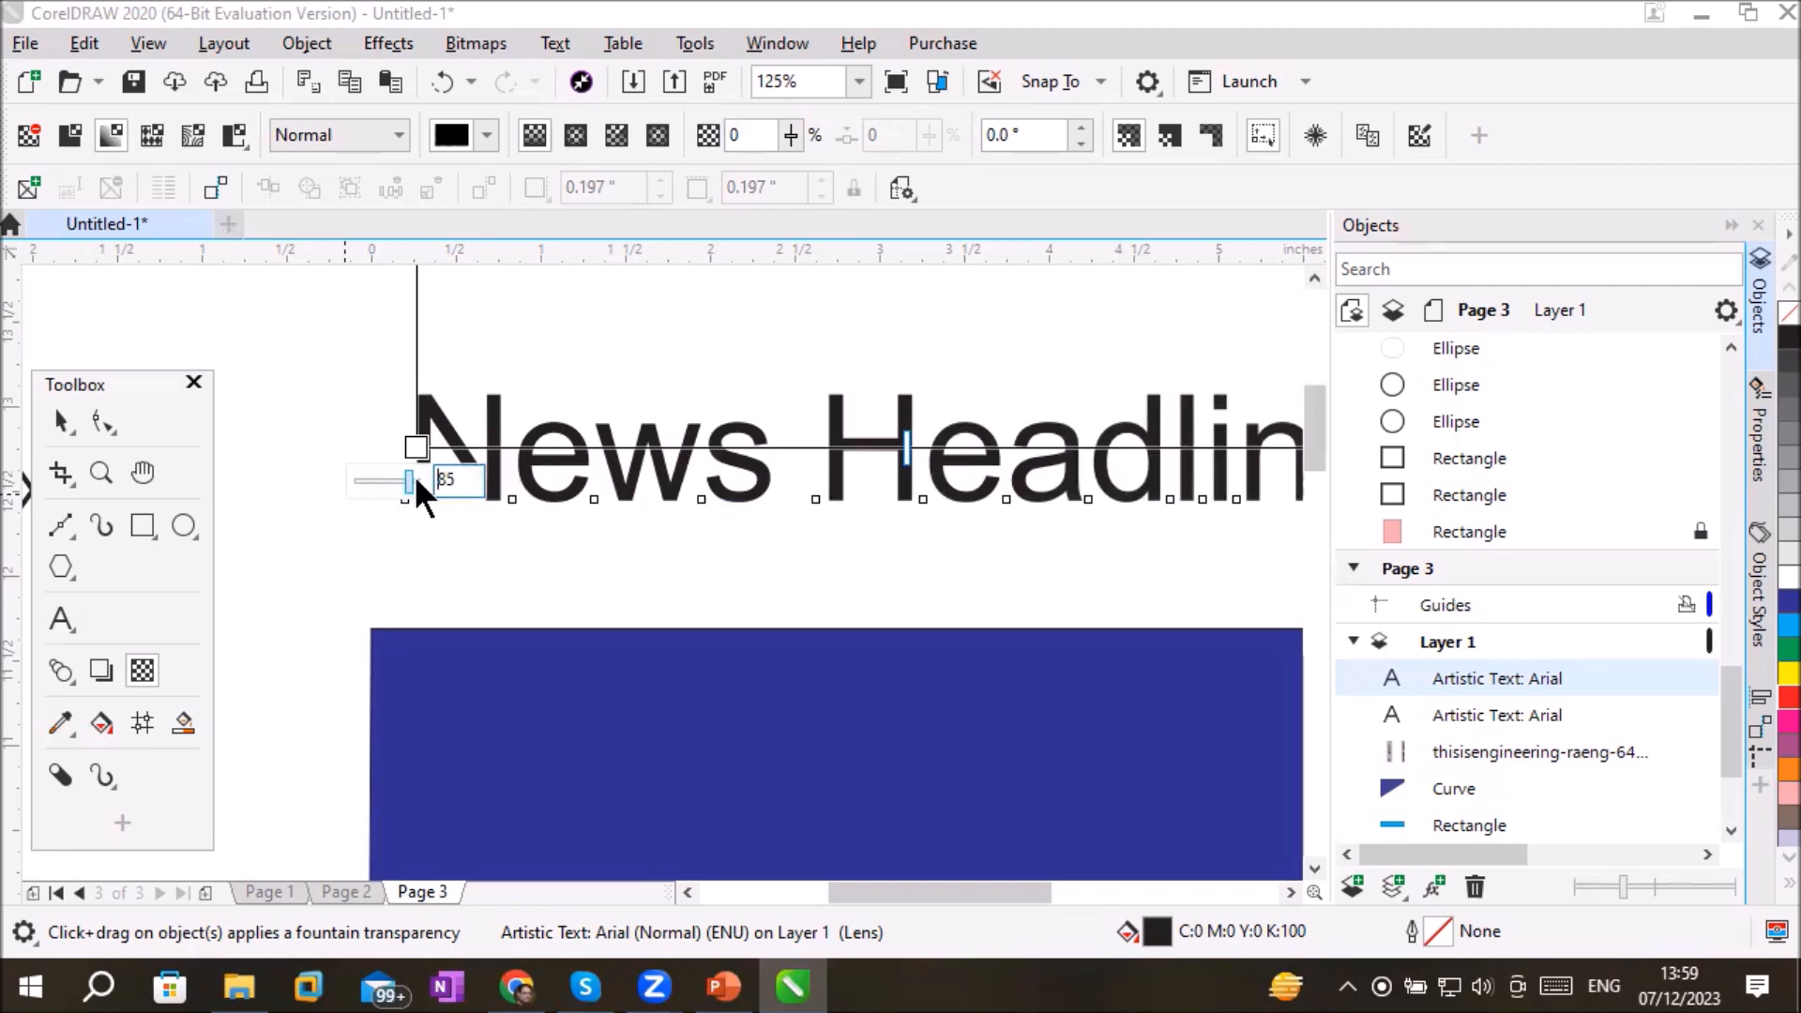
left_click_drag(415, 475, 421, 477)
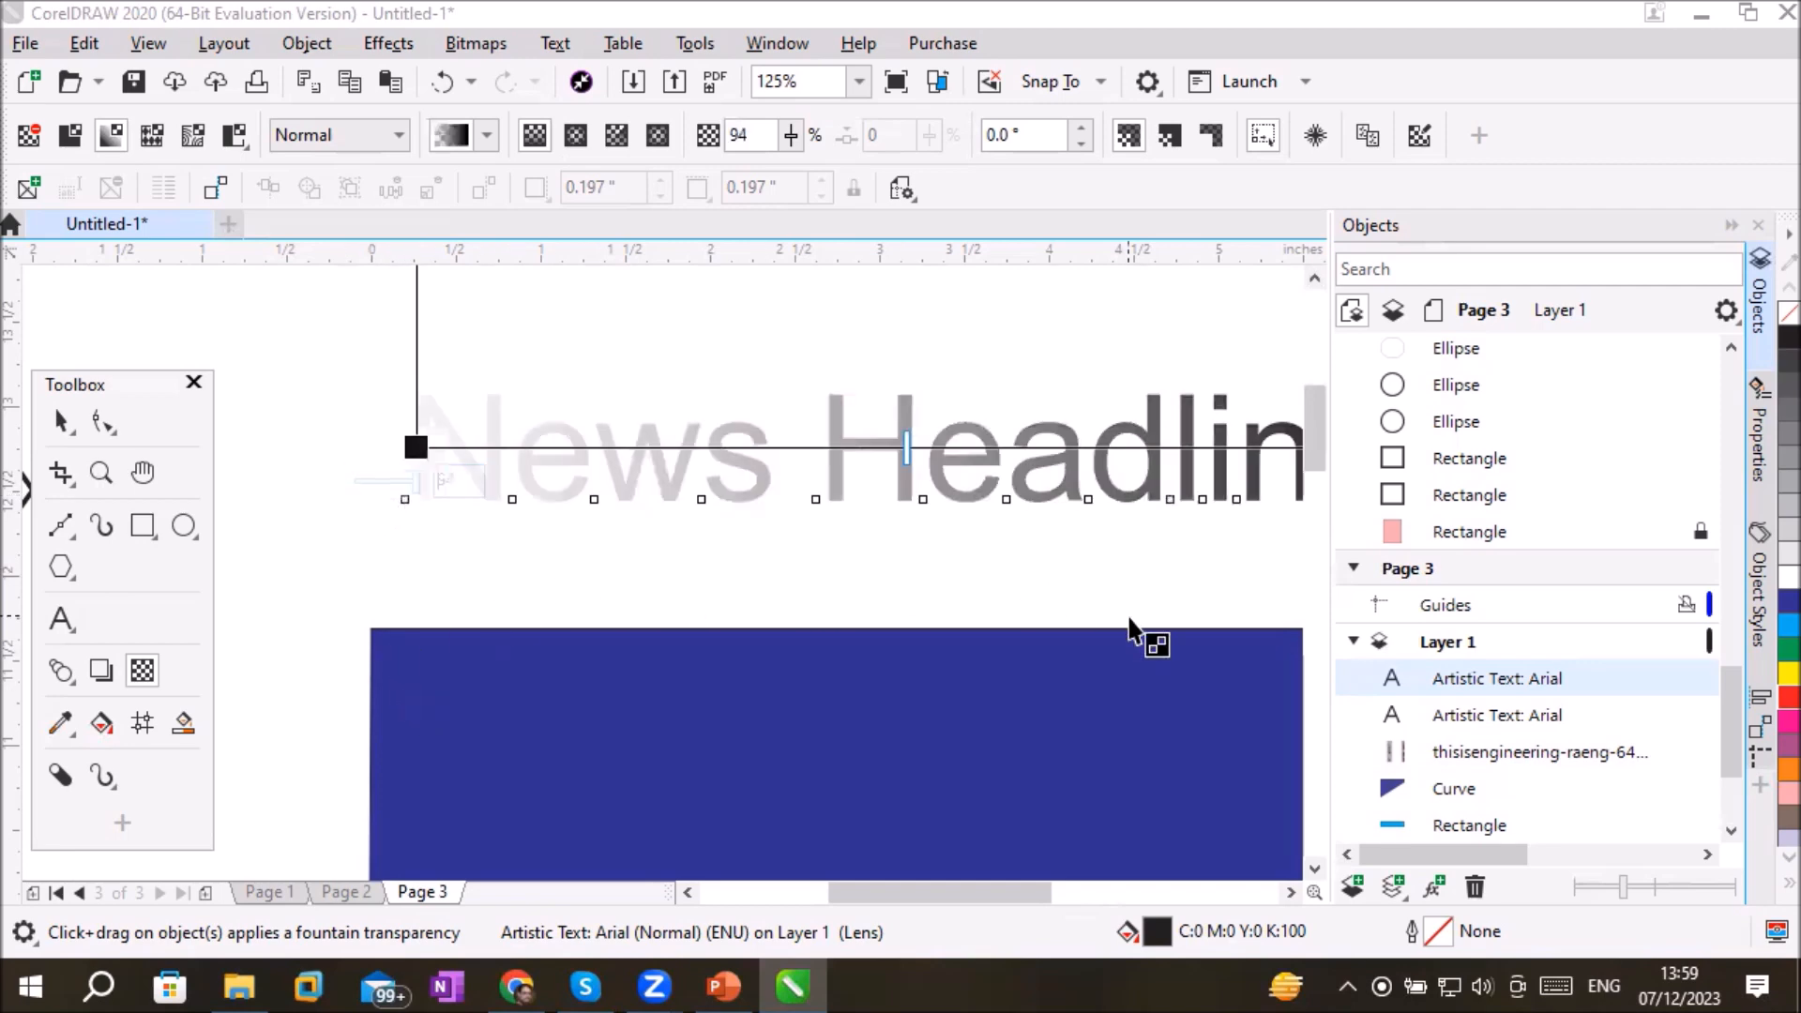
Step: Add a transparency node at position 47% on the headline, try it at 100%, and finish with it set to 0%
left_click(1291, 891)
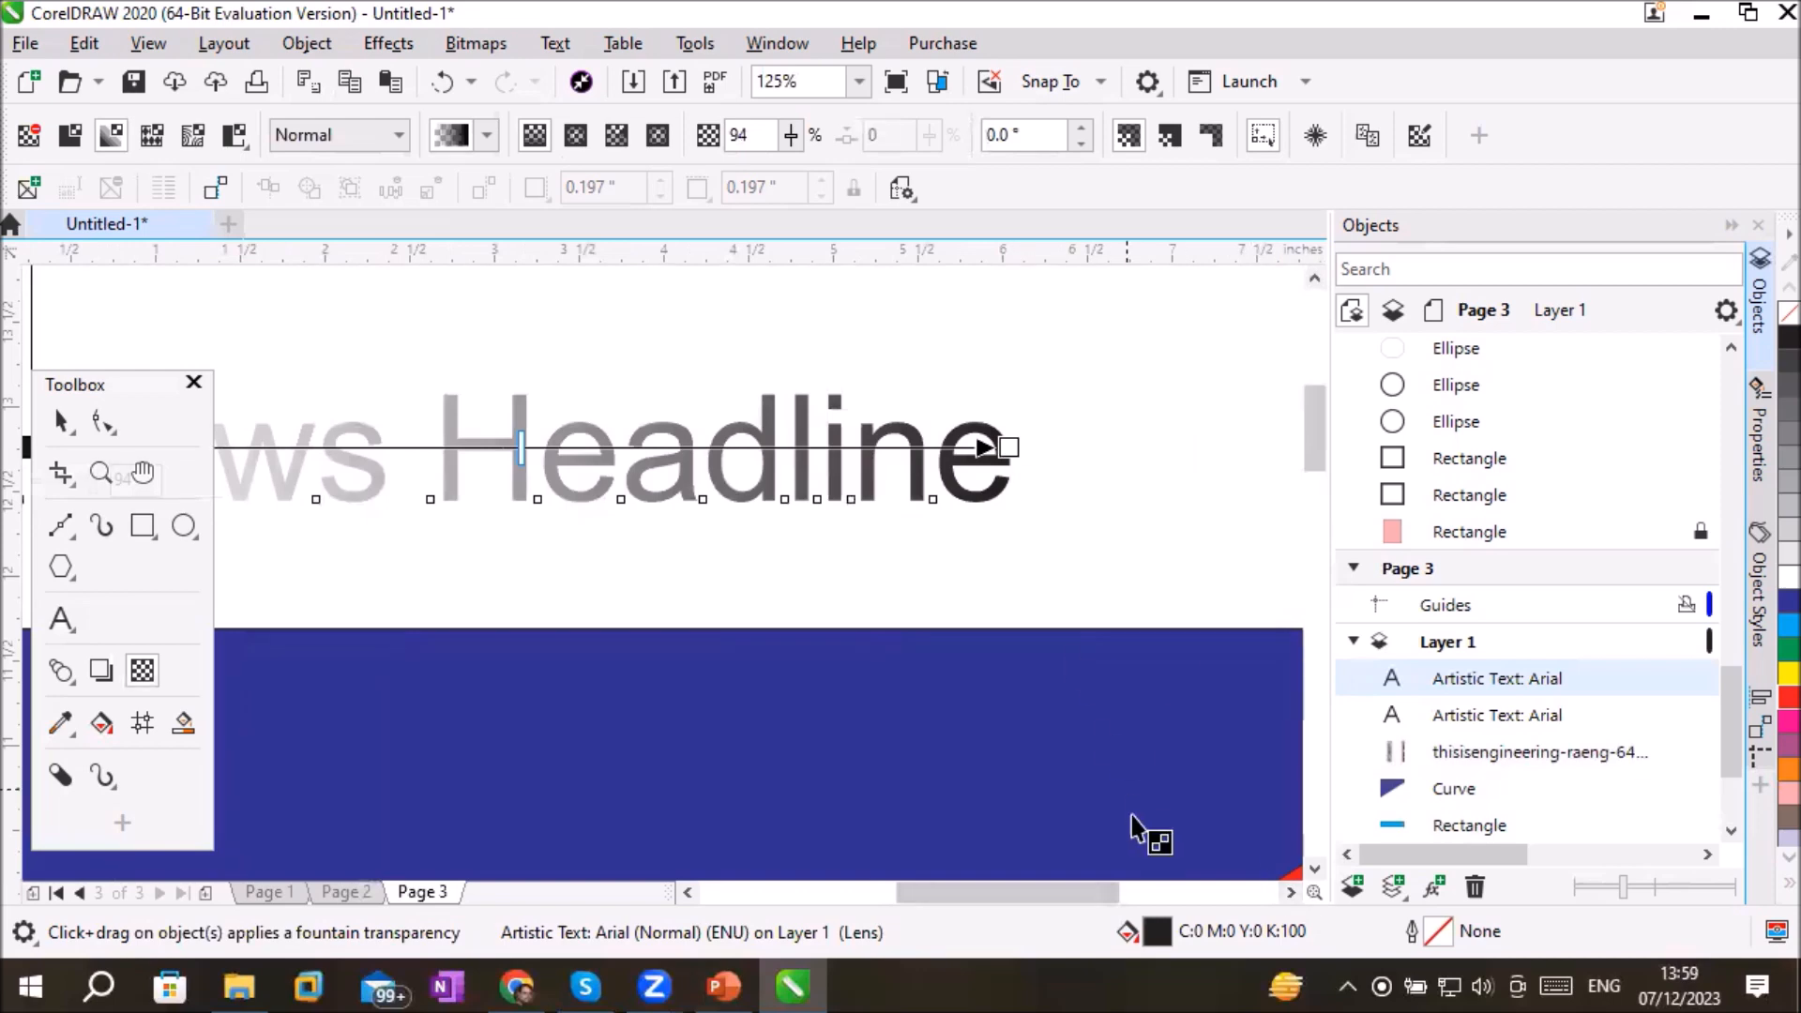
left_click_drag(1061, 888, 1014, 885)
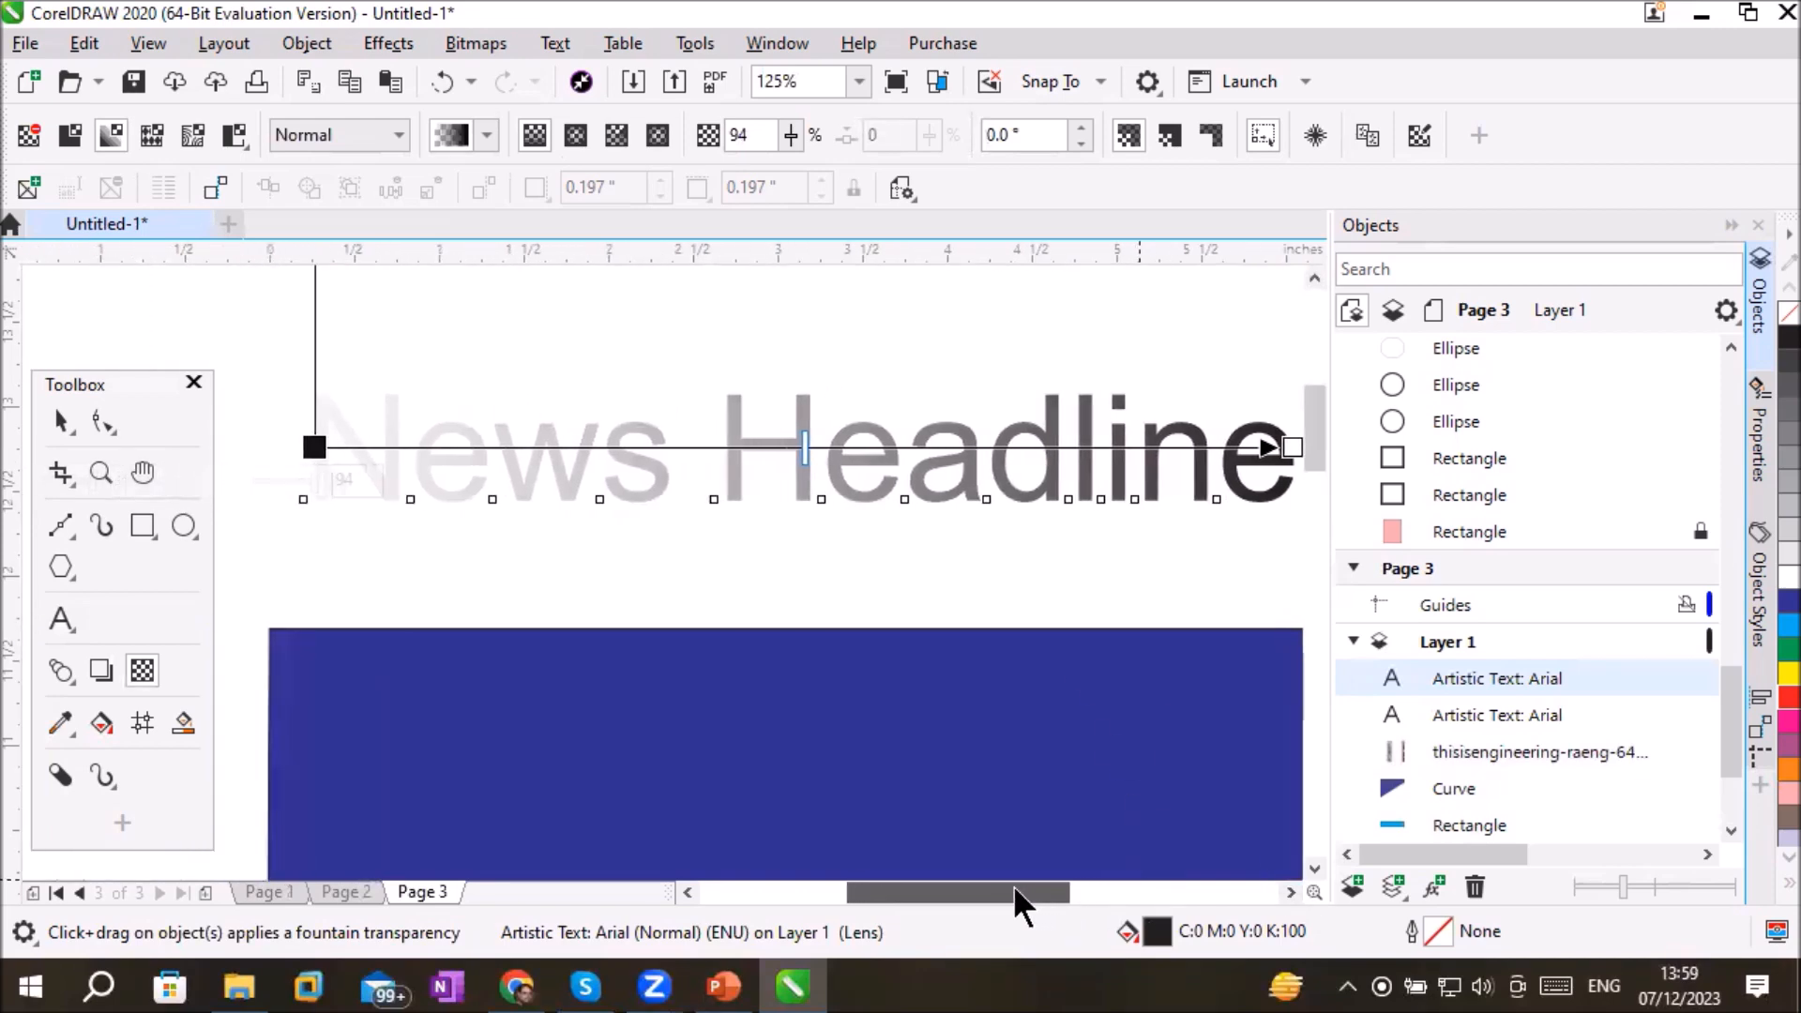
double_click(774, 449)
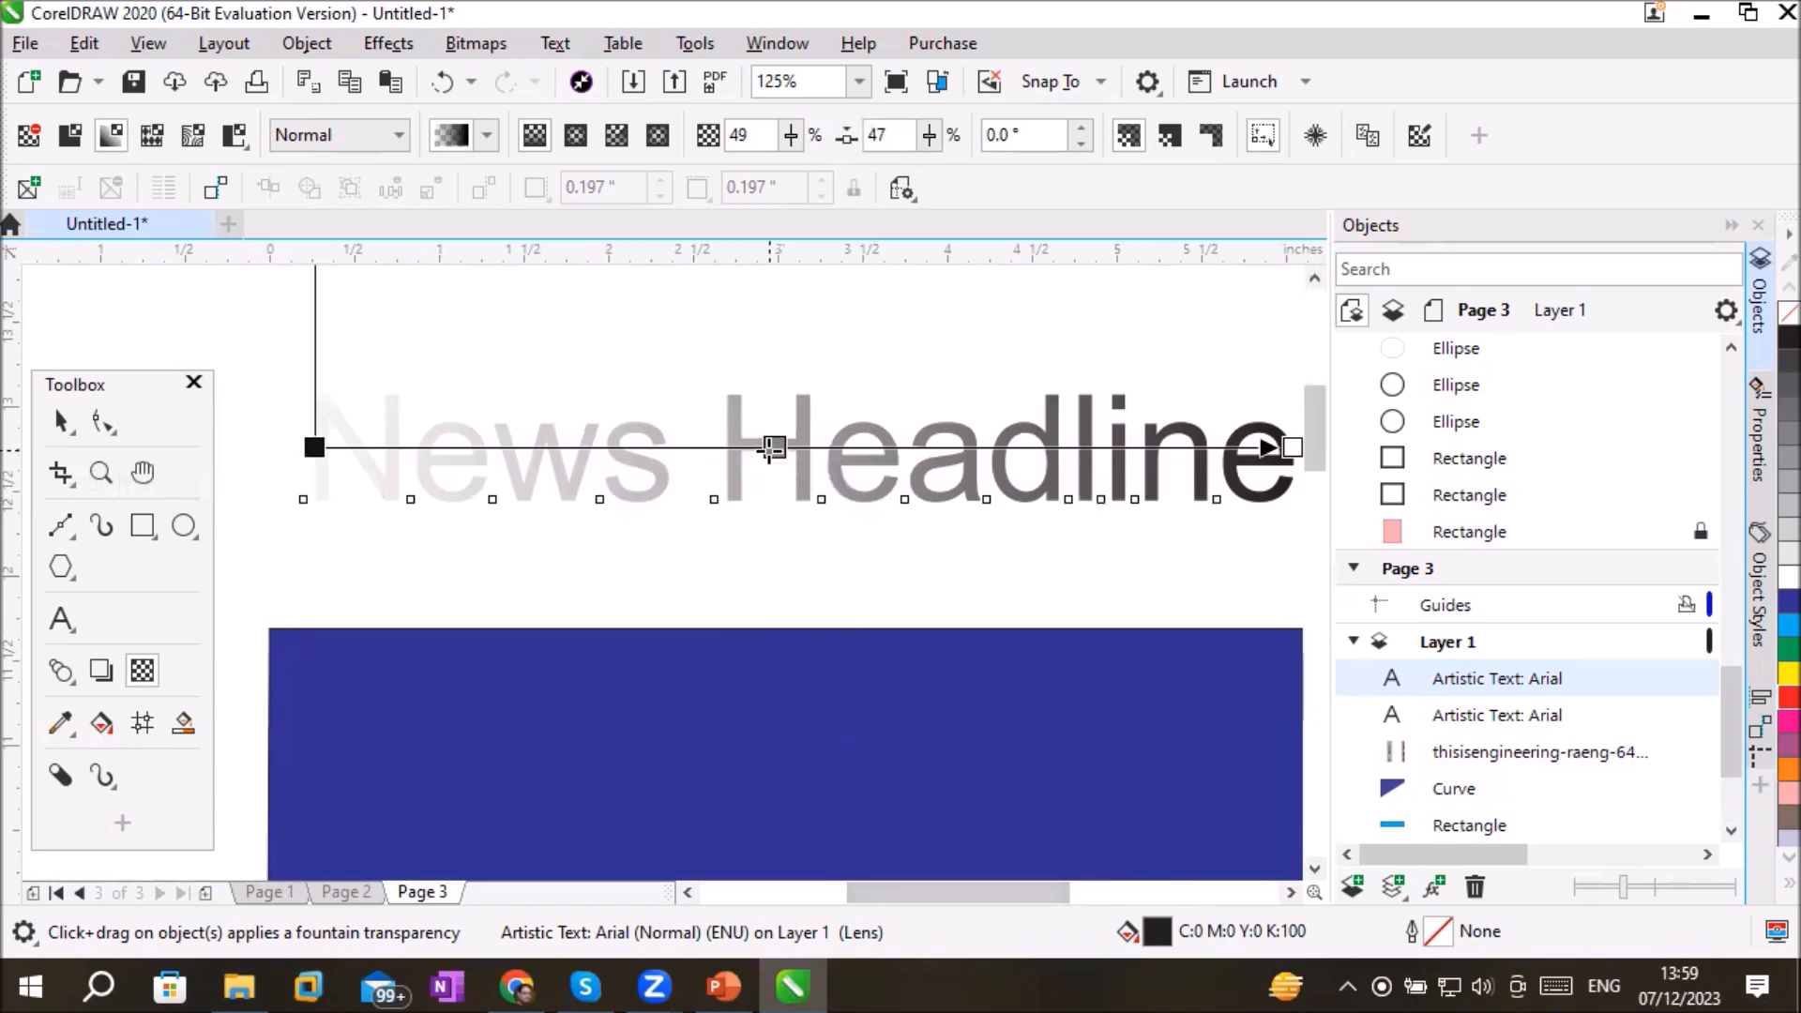
left_click_drag(744, 490, 804, 490)
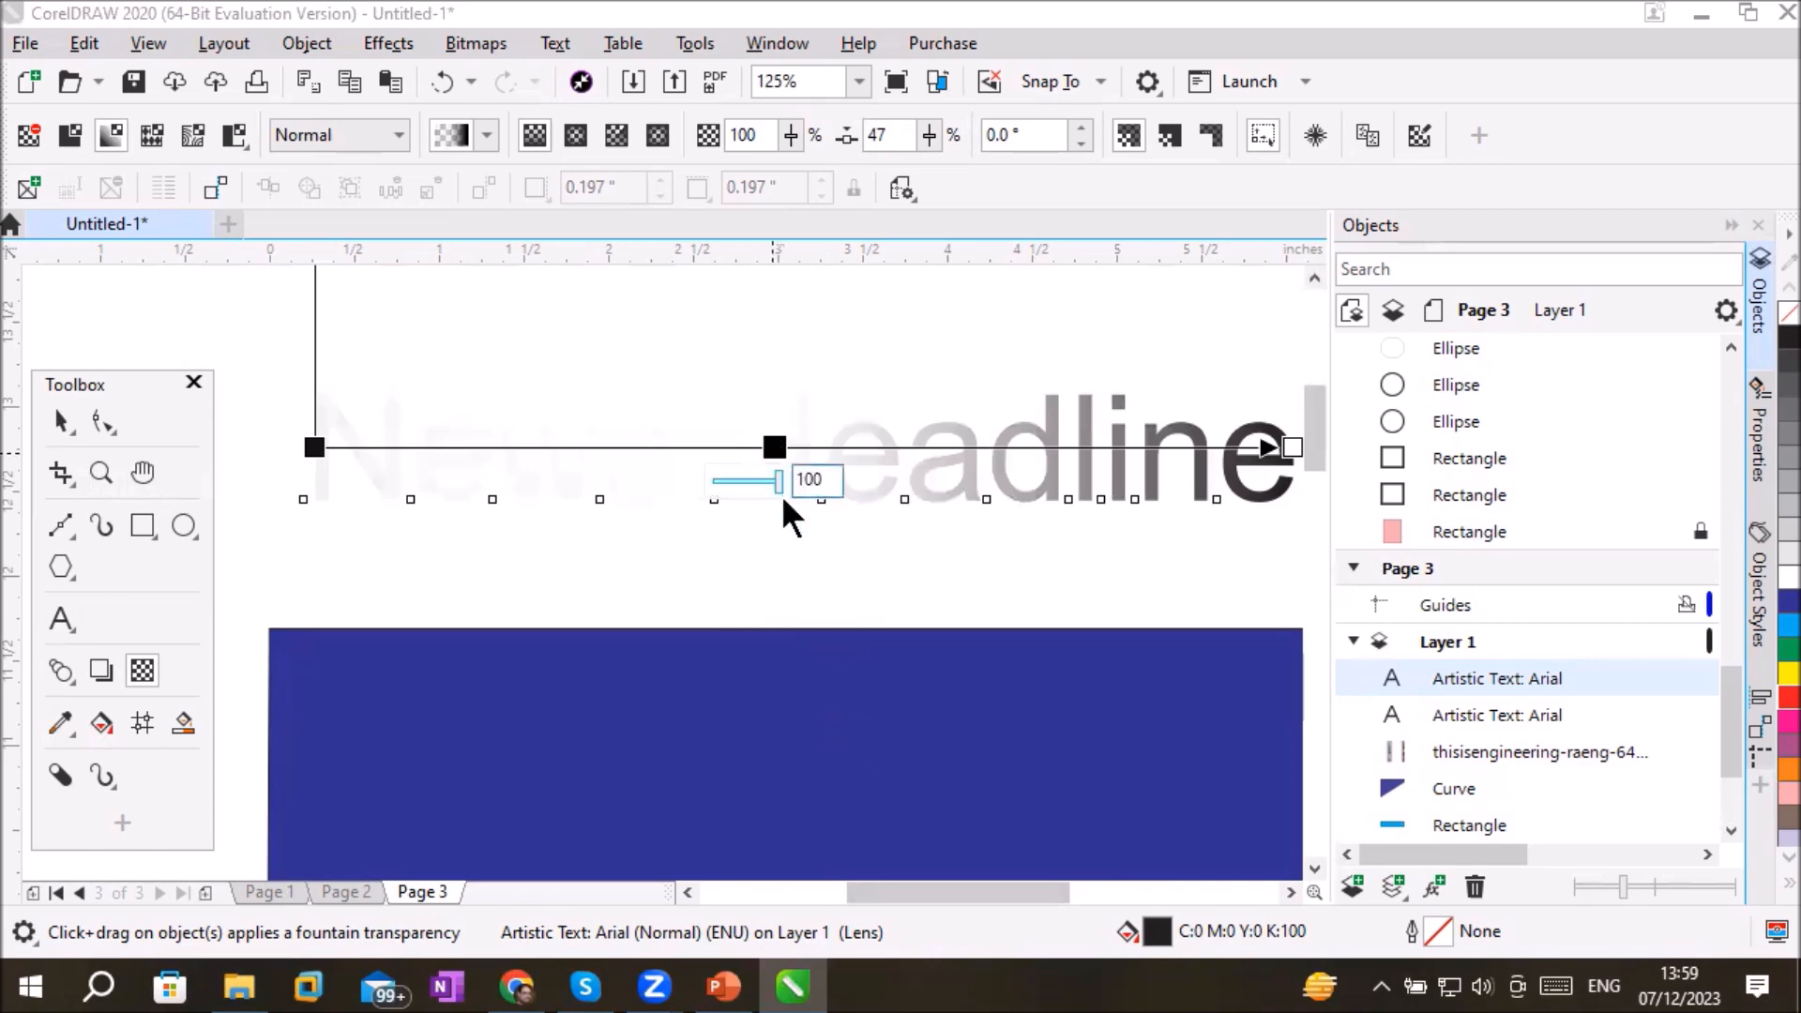
left_click_drag(778, 484, 667, 499)
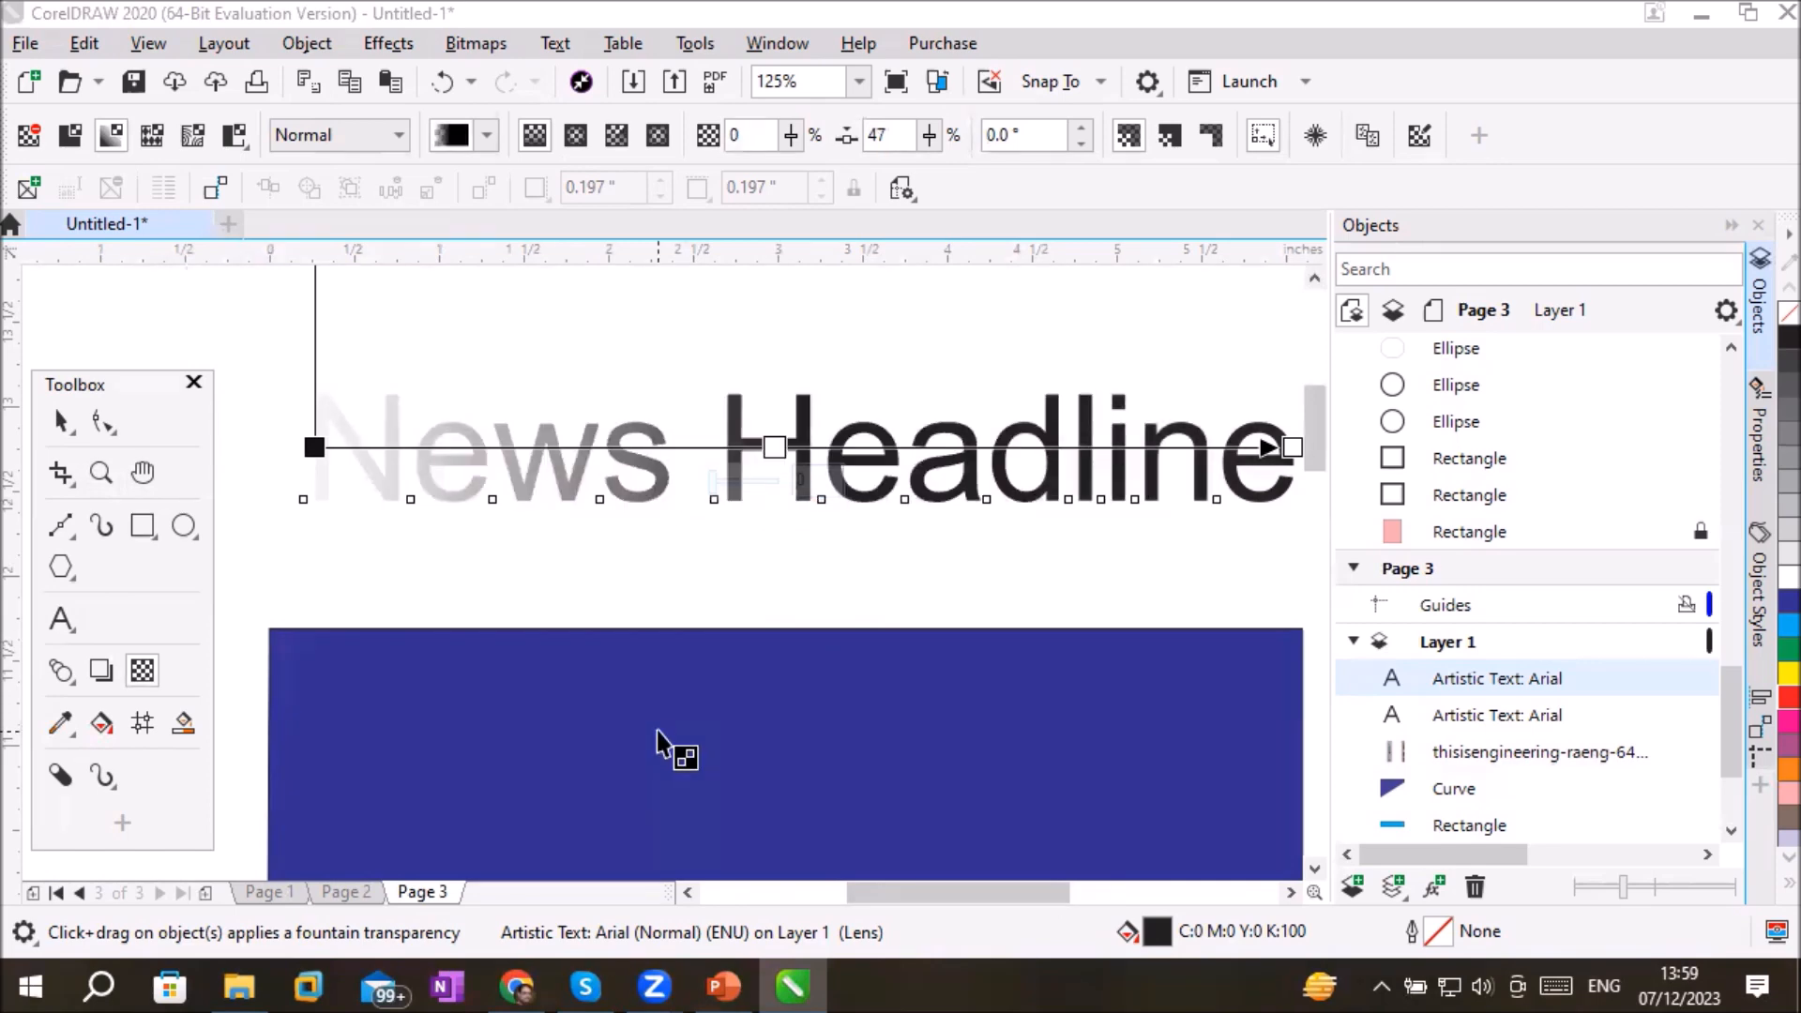
Step: Fill the "News Headline" text with red (C:0 M:100 Y:100 K:0) and deselect it
left_click(67, 423)
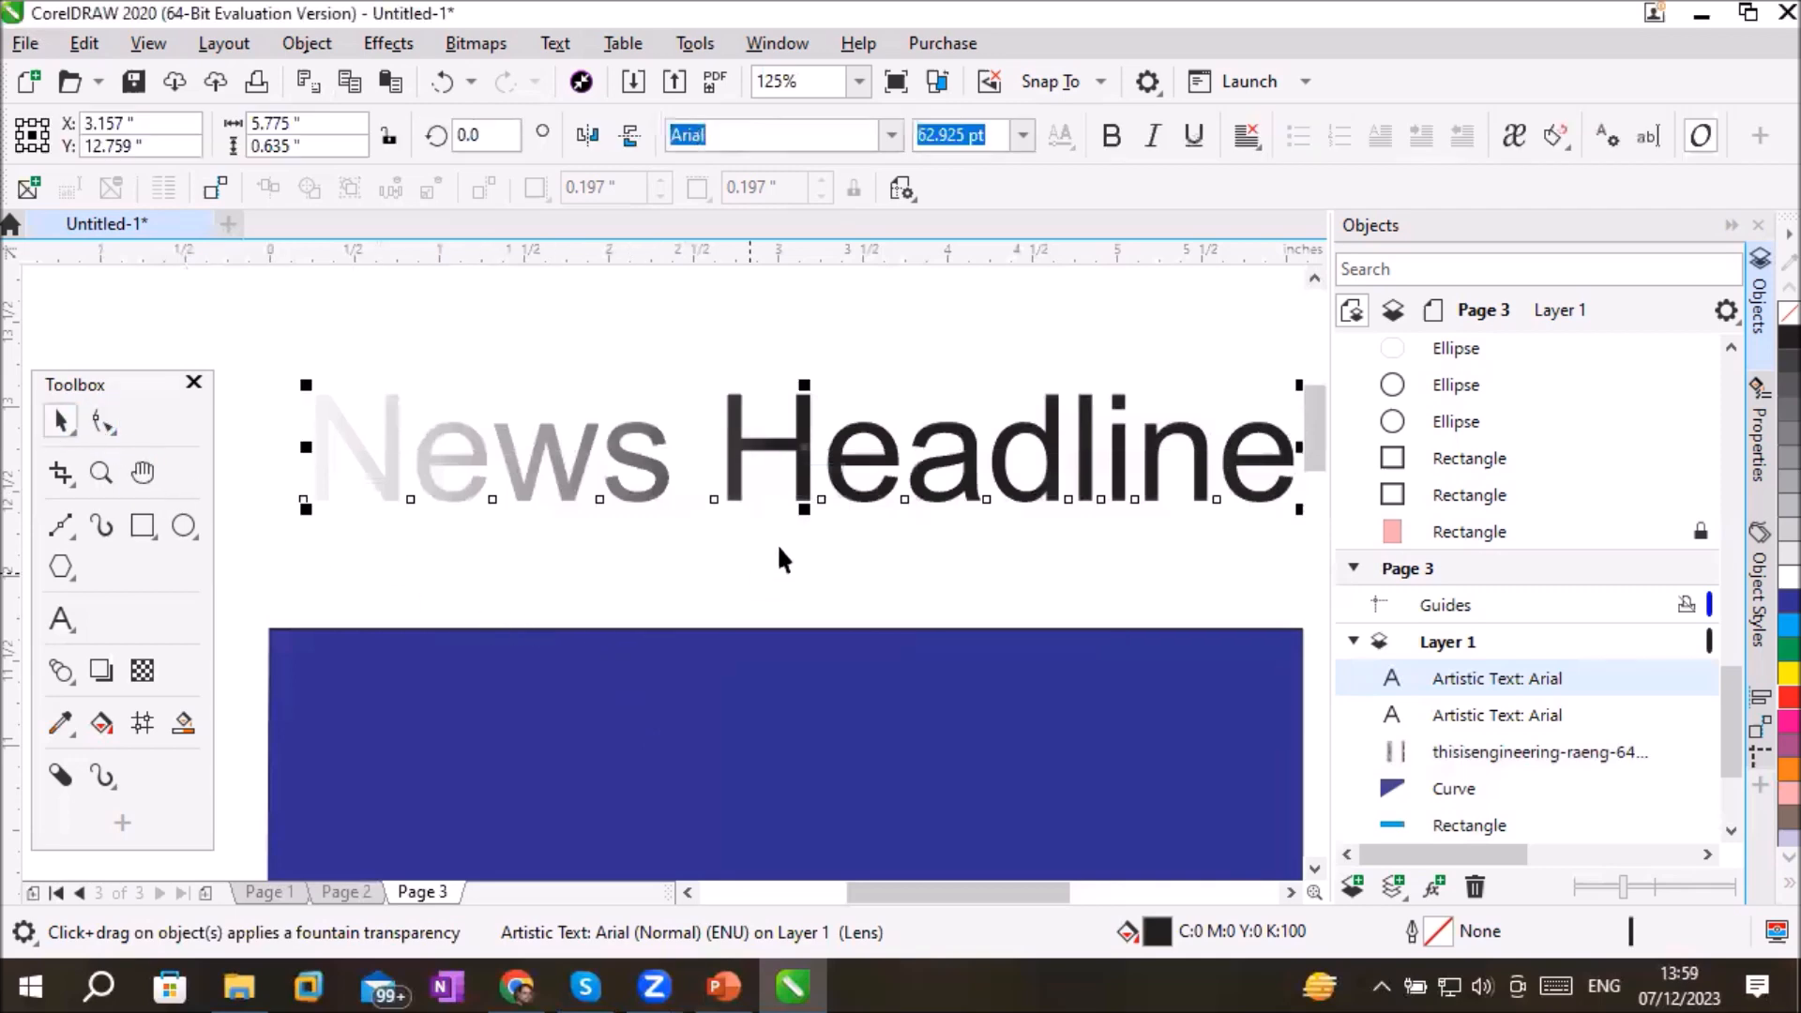
left_click(987, 478)
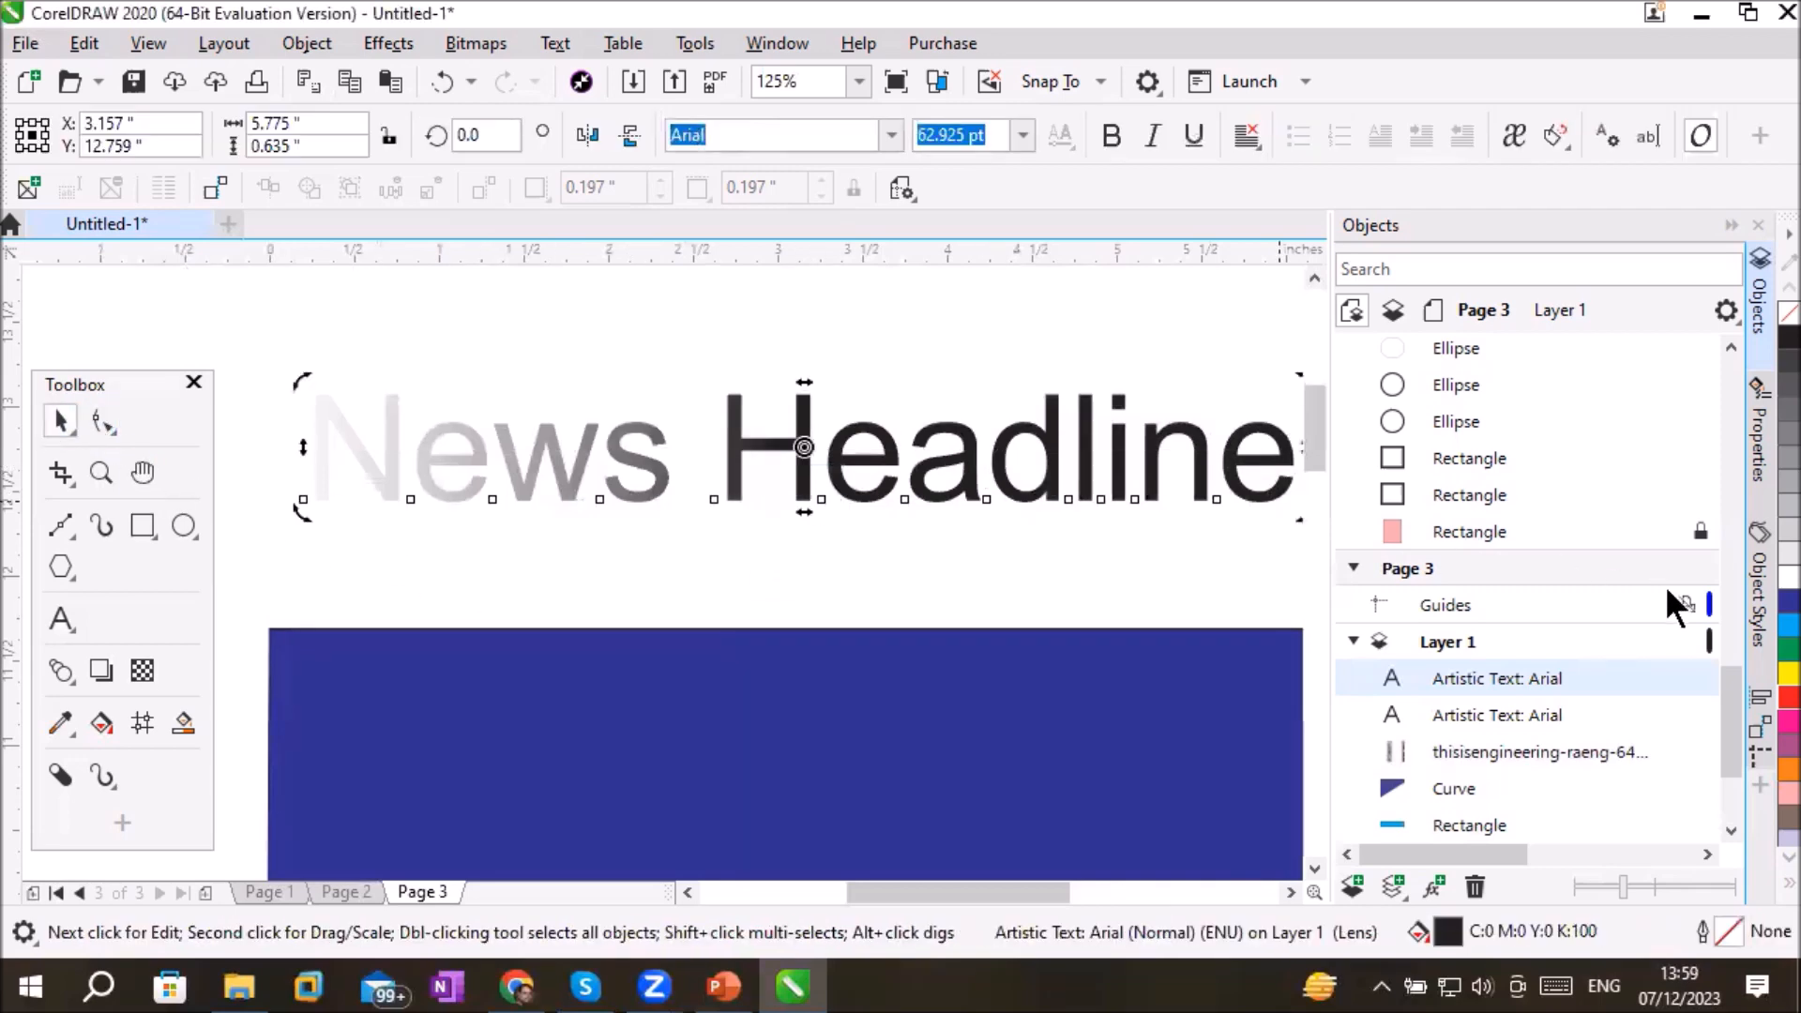
left_click(1787, 699)
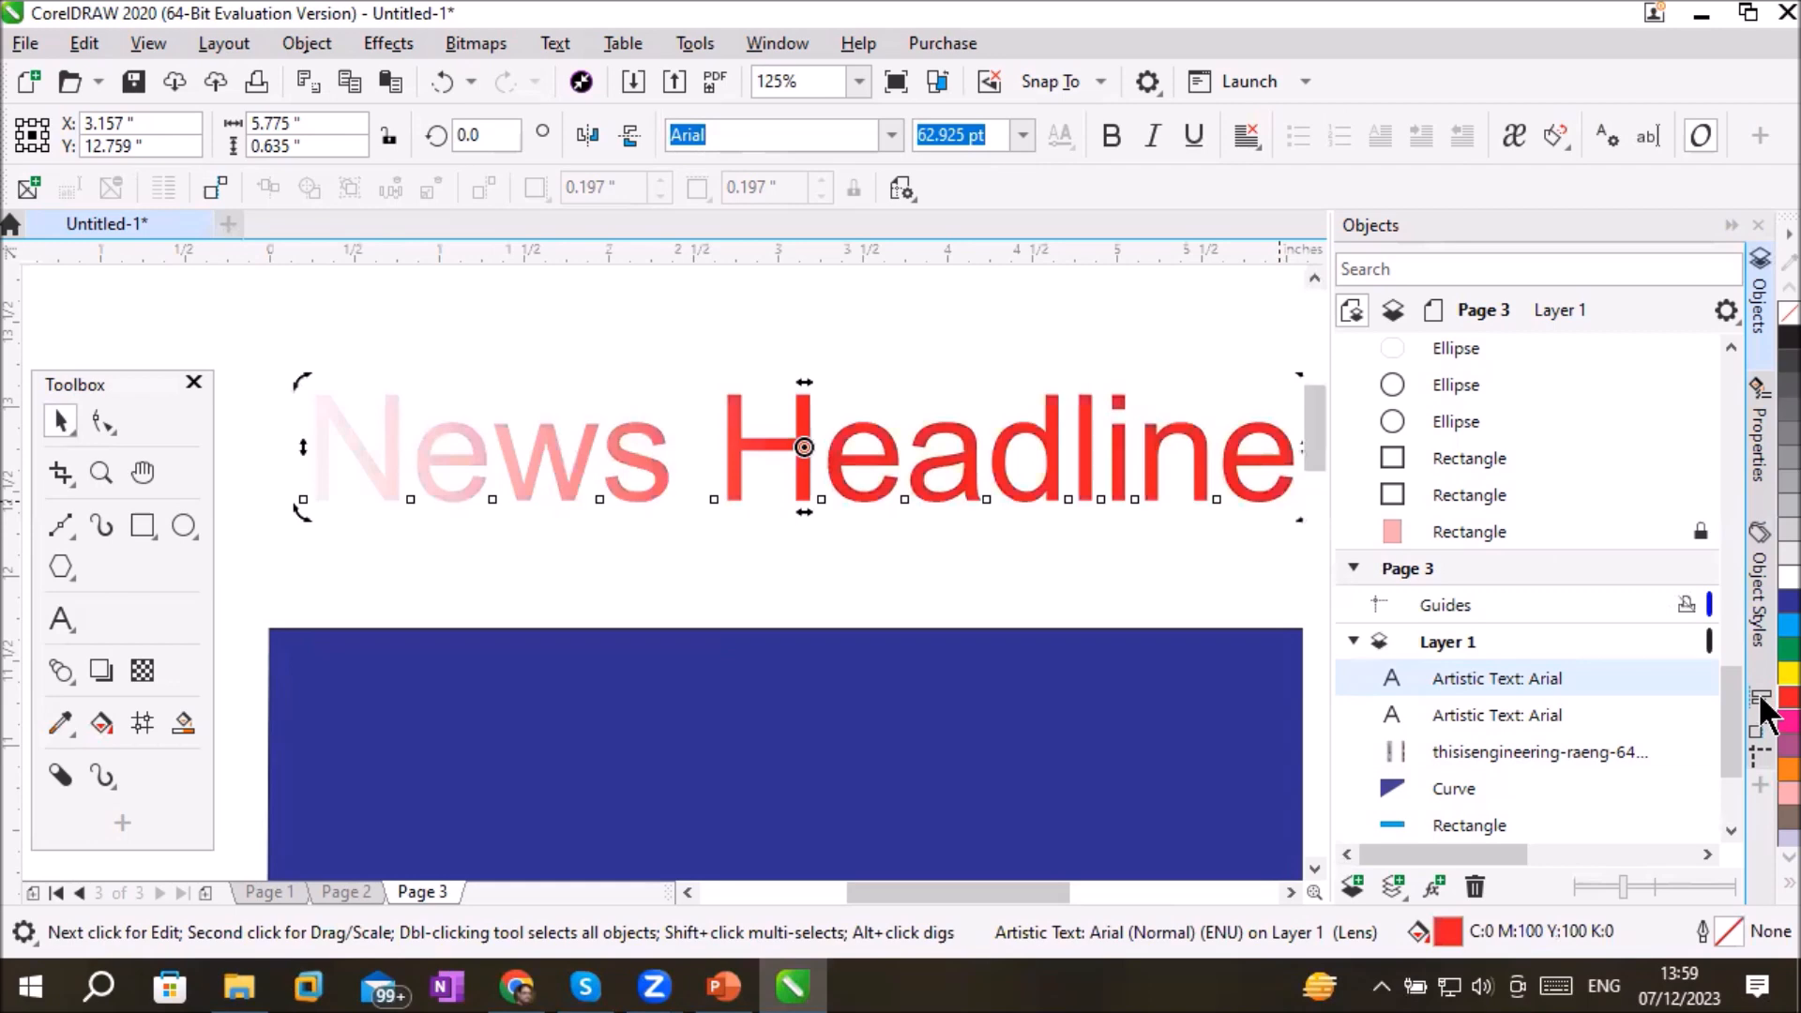
left_click(915, 568)
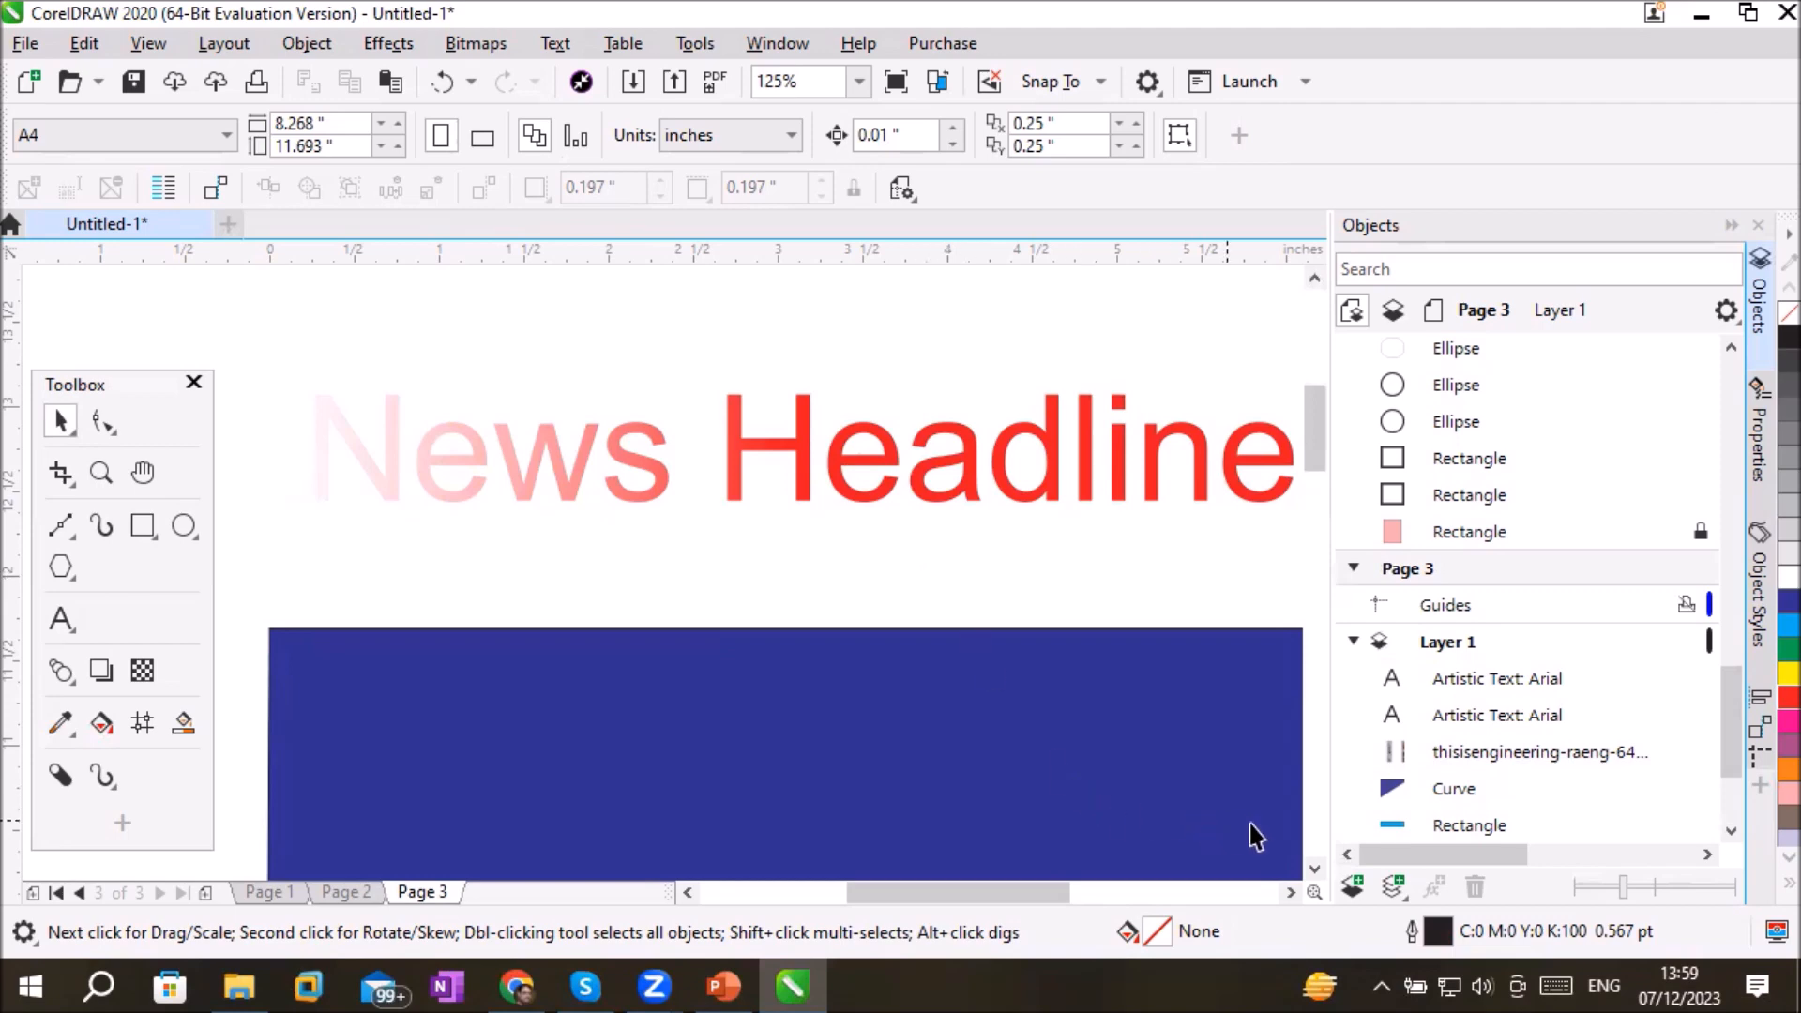
Step: Select the office photo on the page and activate the Transparency tool on it
left_click(1315, 869)
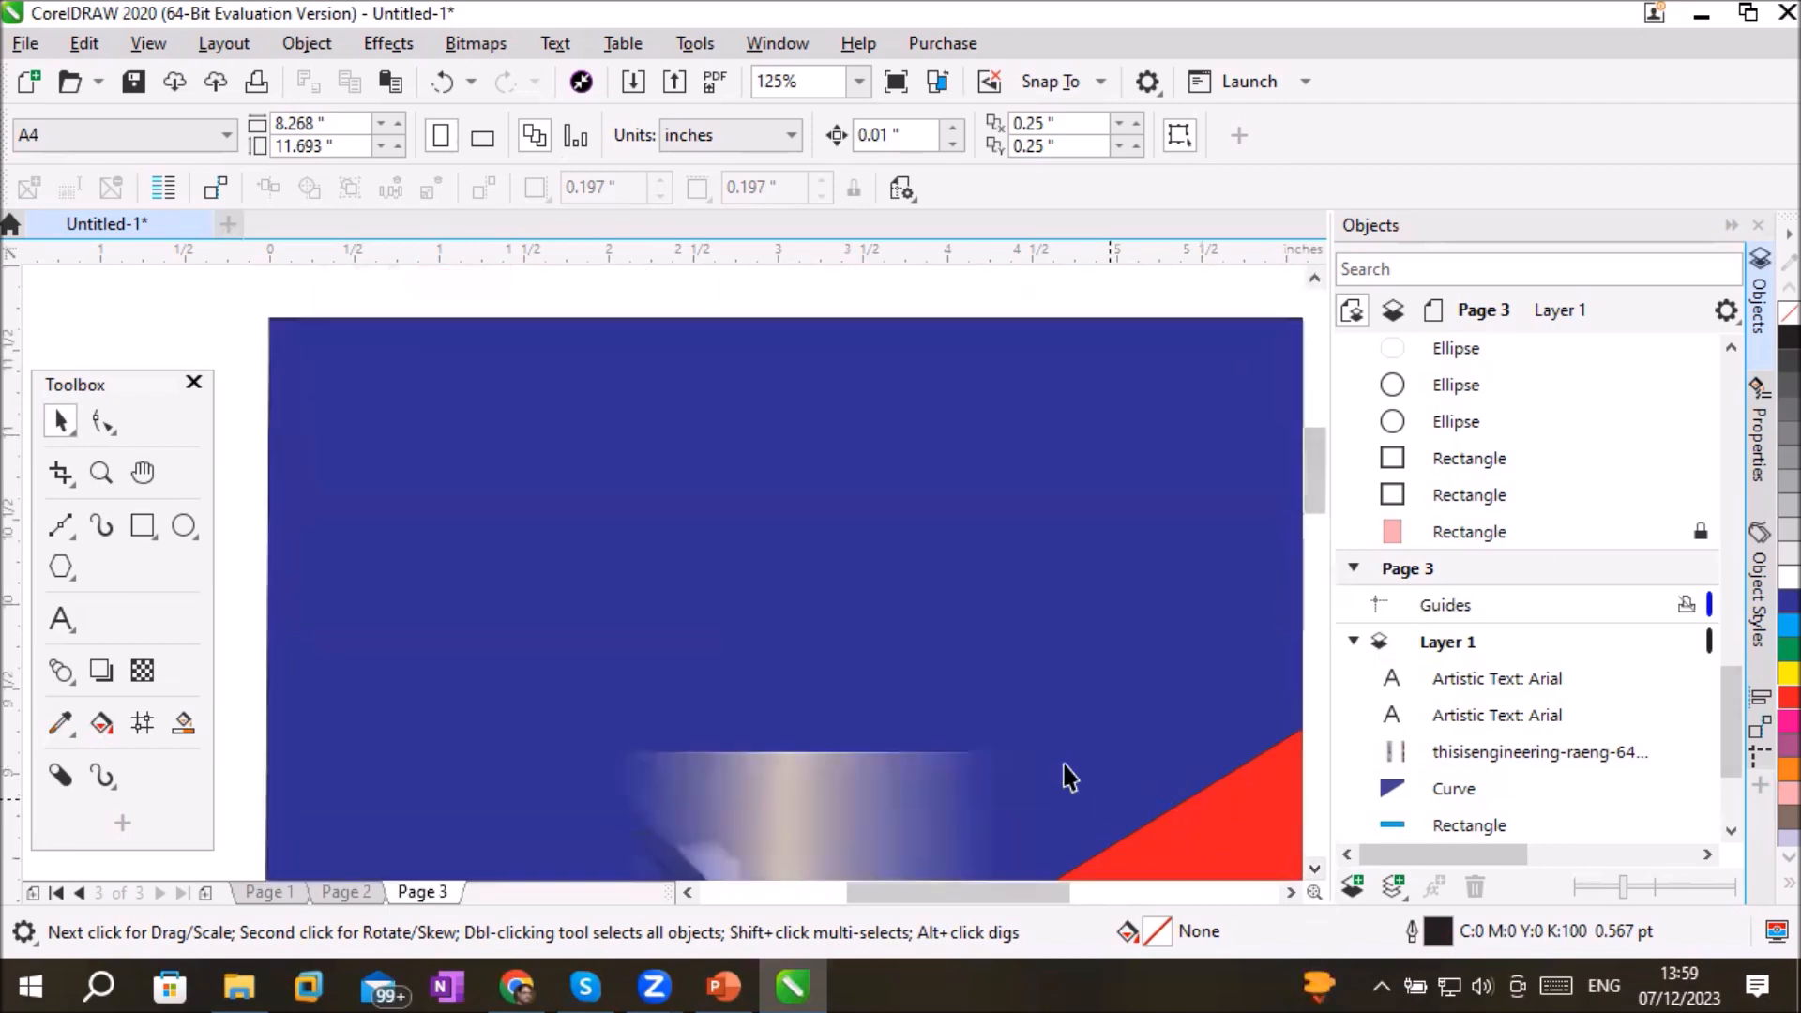
scroll(1035, 751, "down", 1)
left_click(1315, 868)
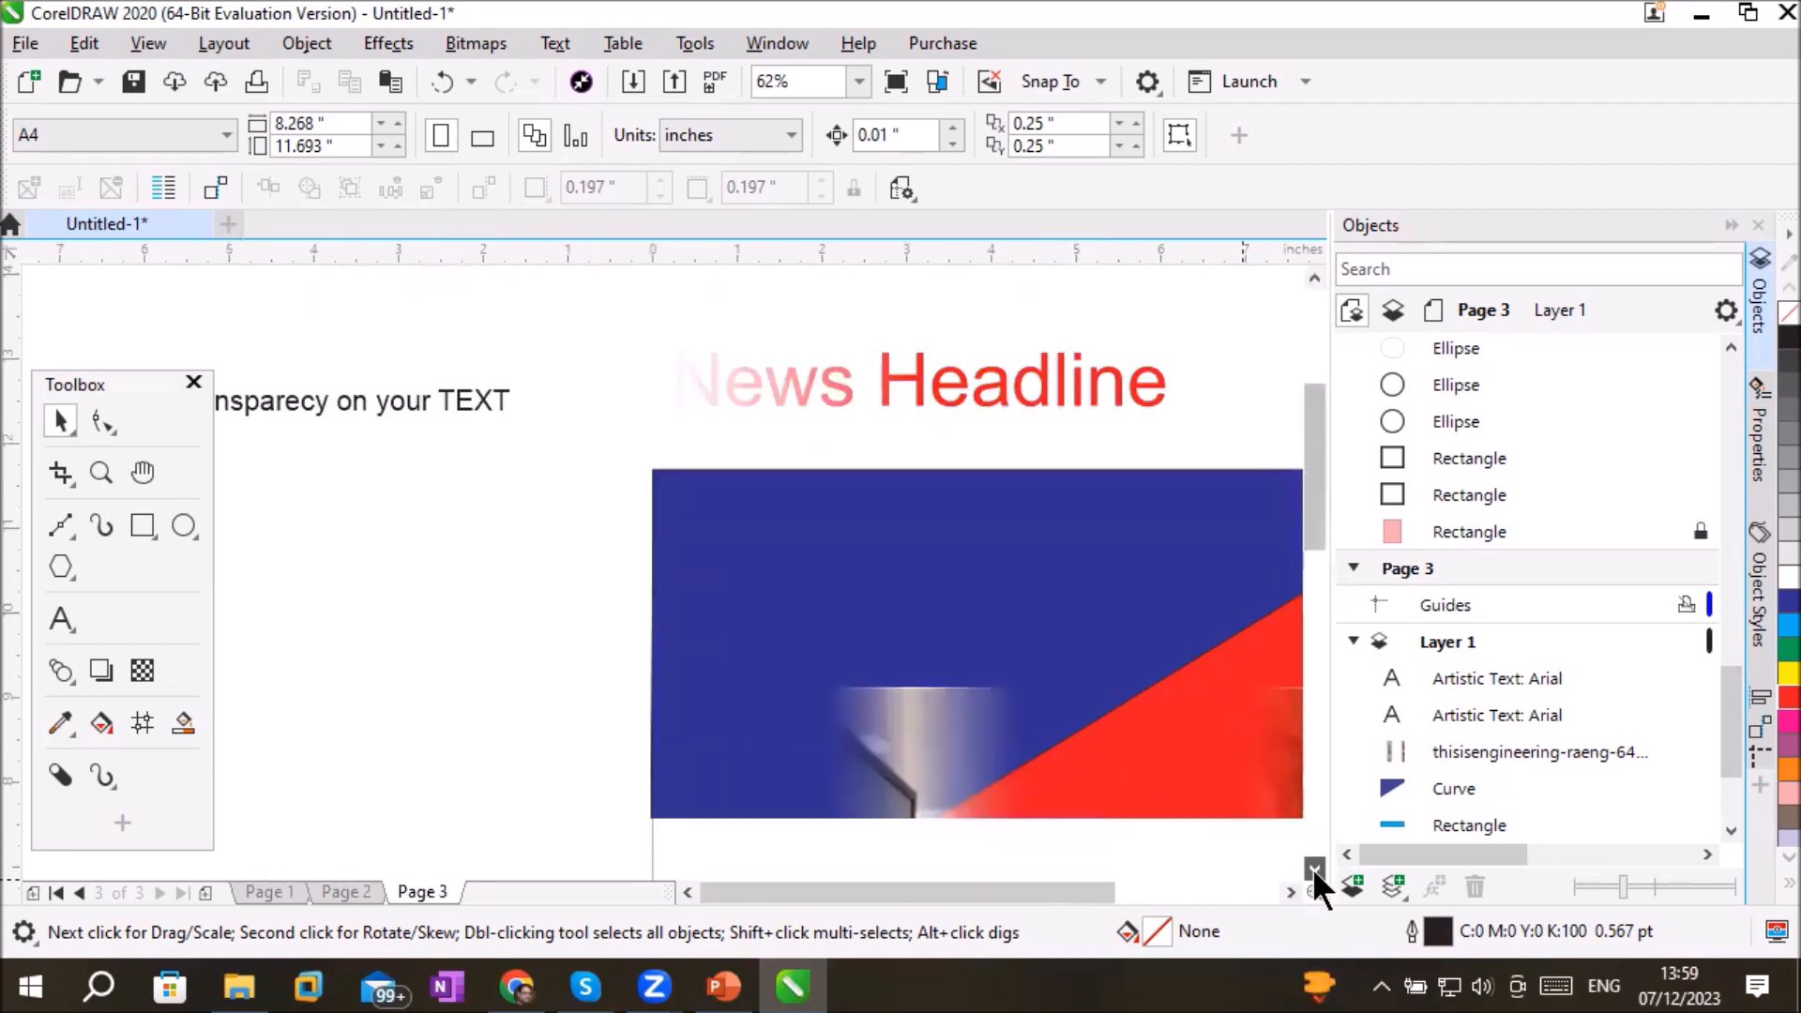
scroll(1131, 719, "down", 1)
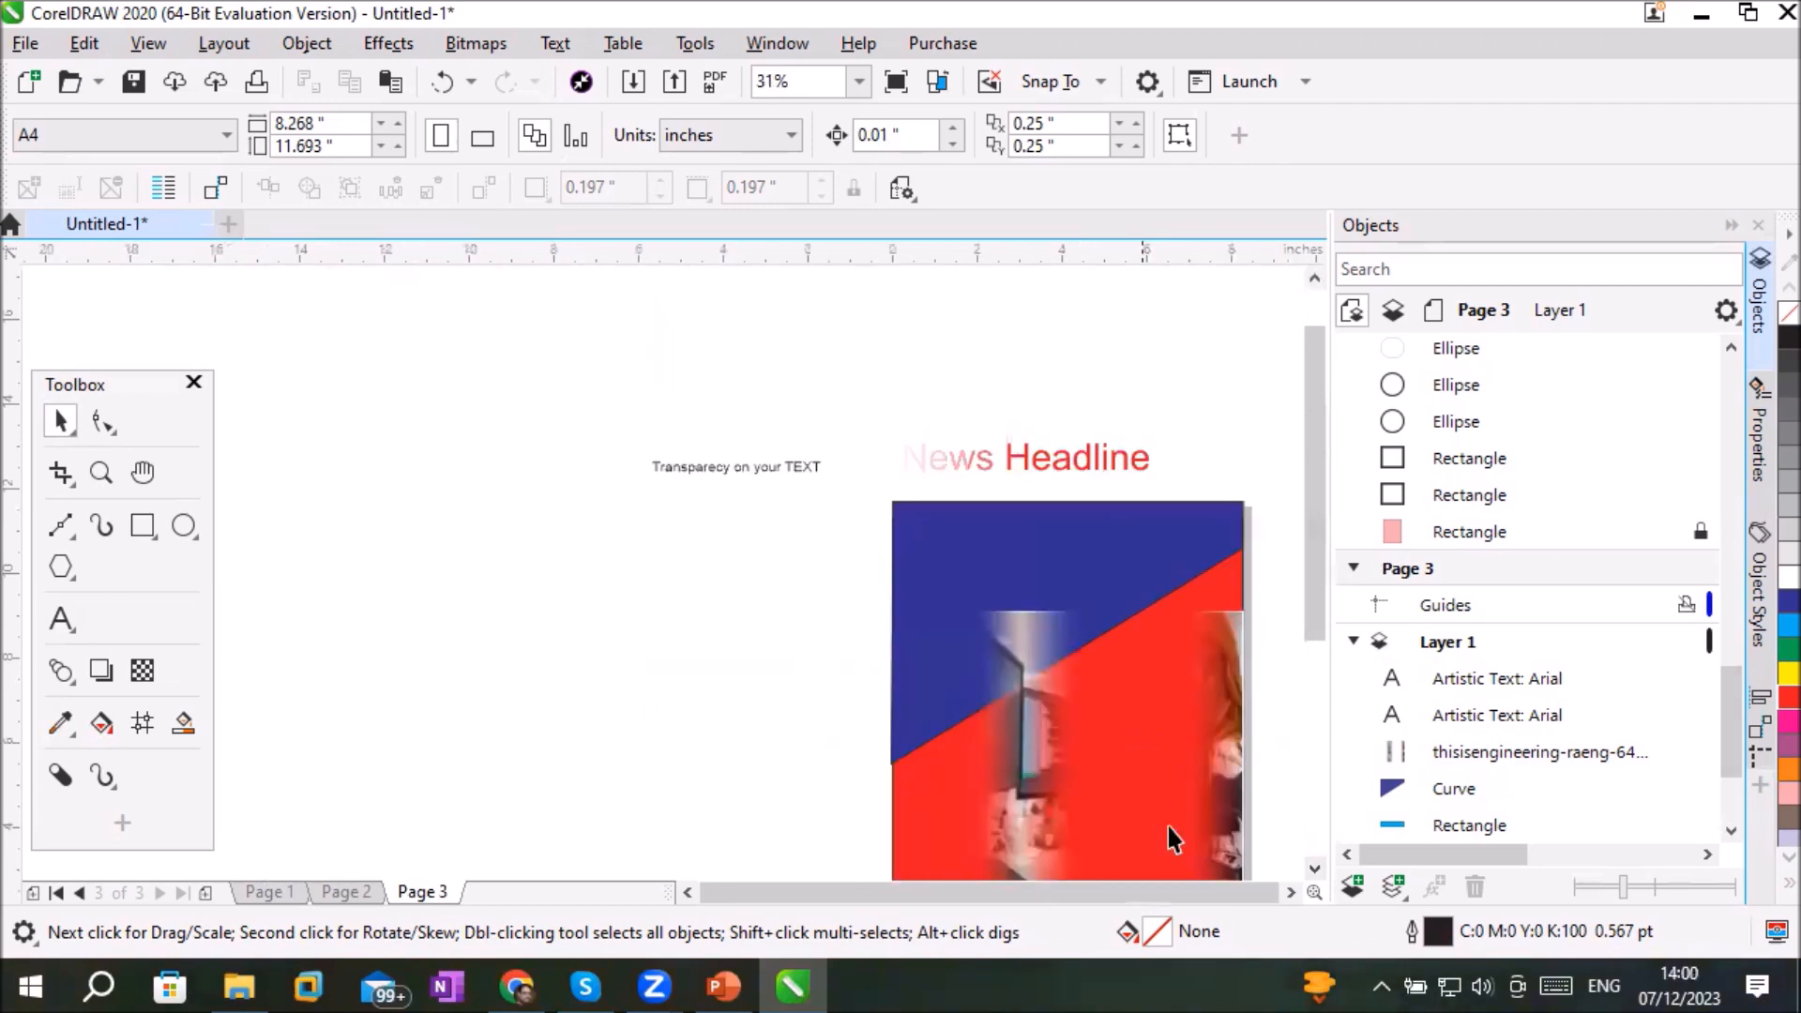
left_click(1286, 887)
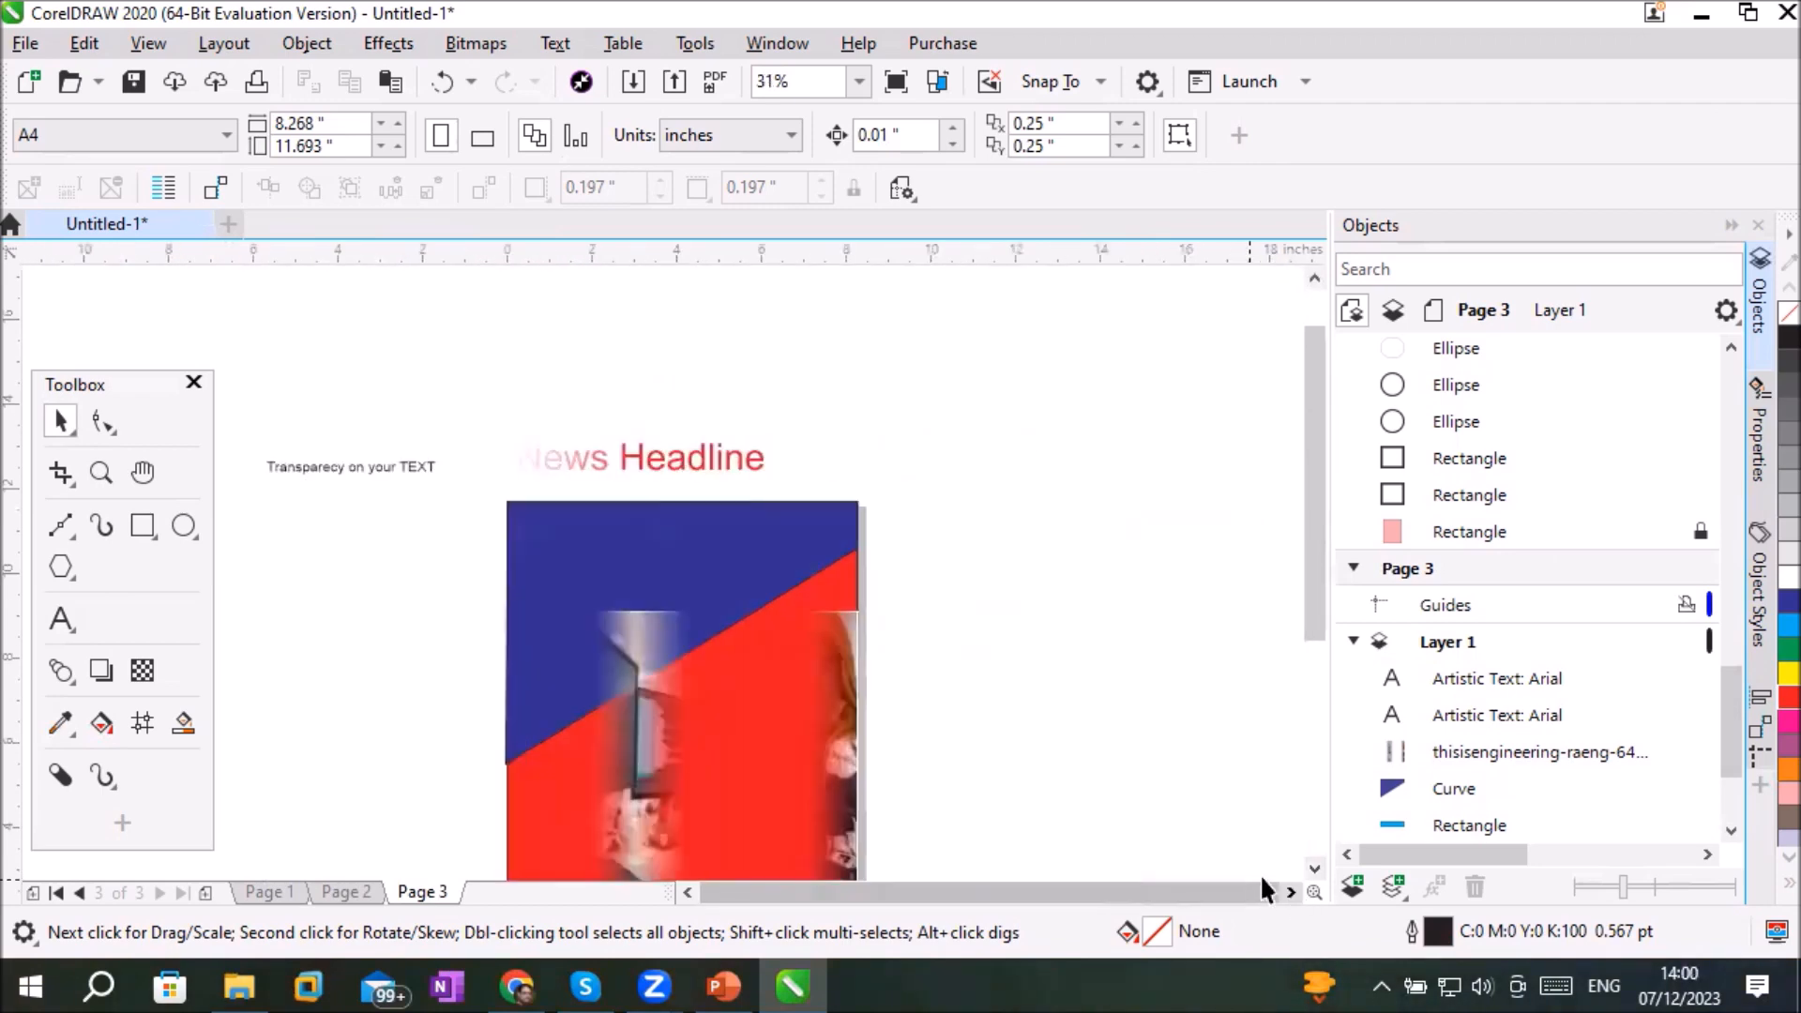
left_click(1315, 869)
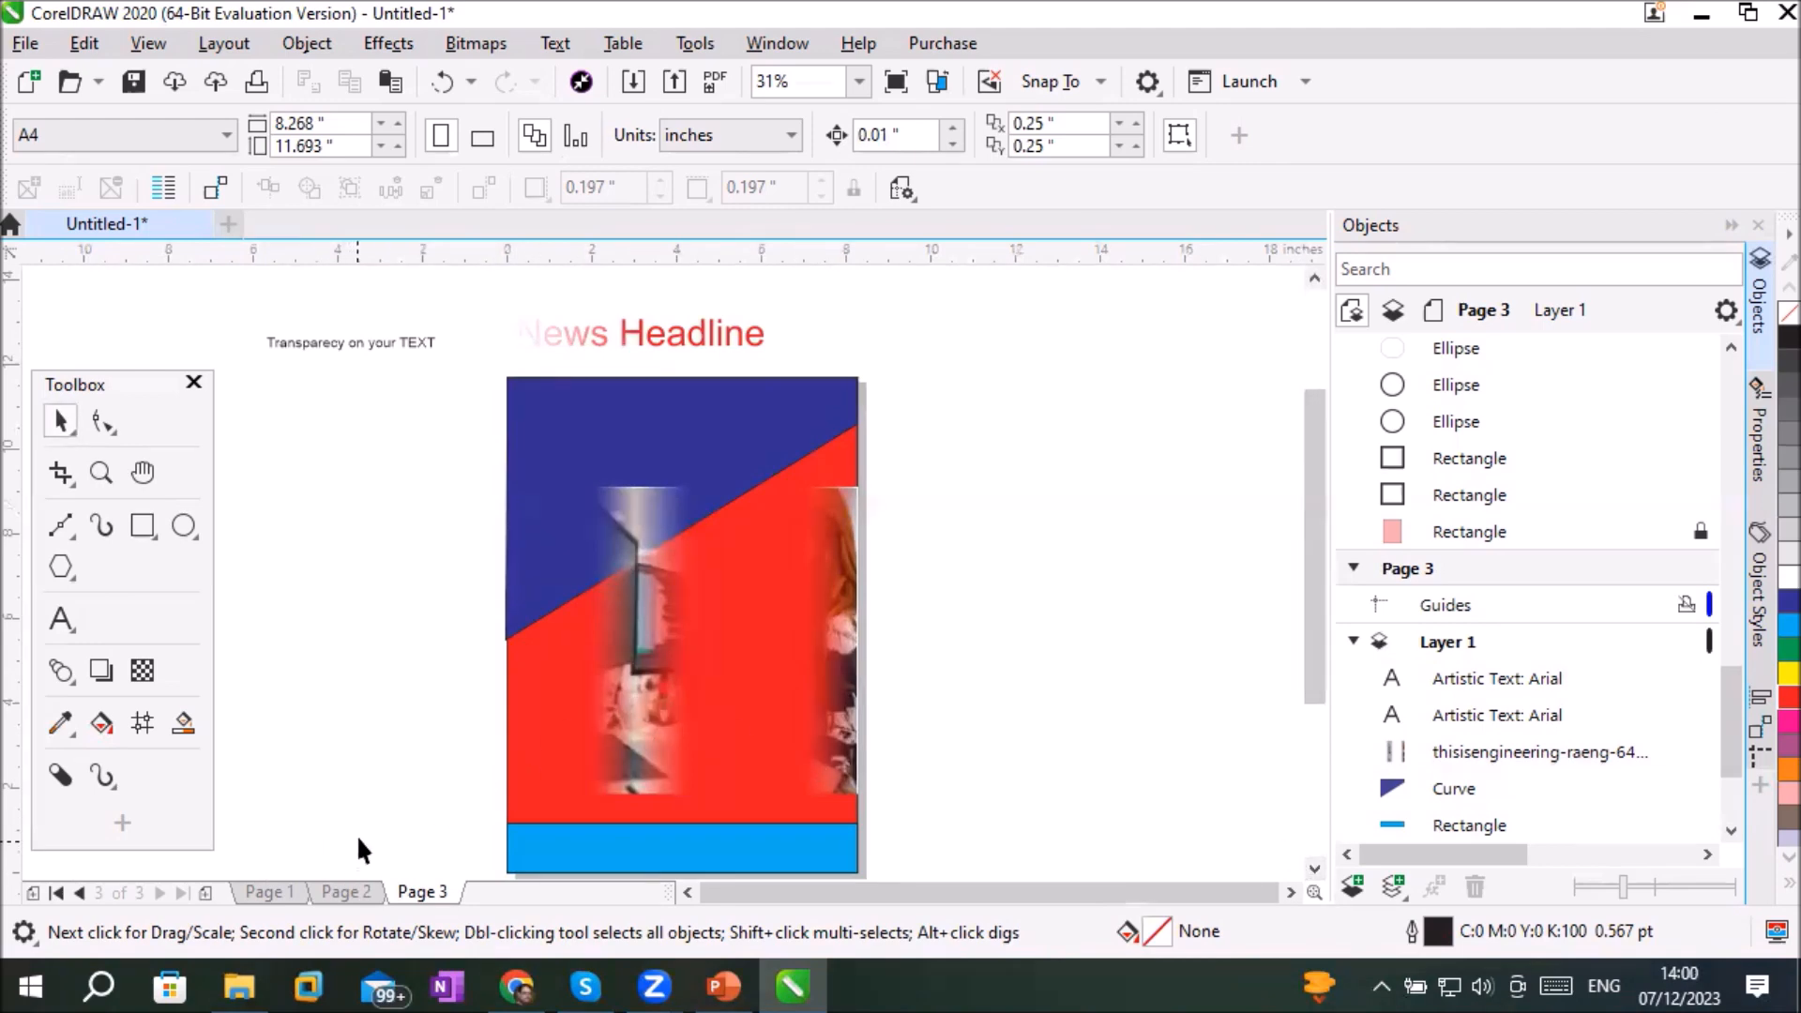
left_click(771, 660)
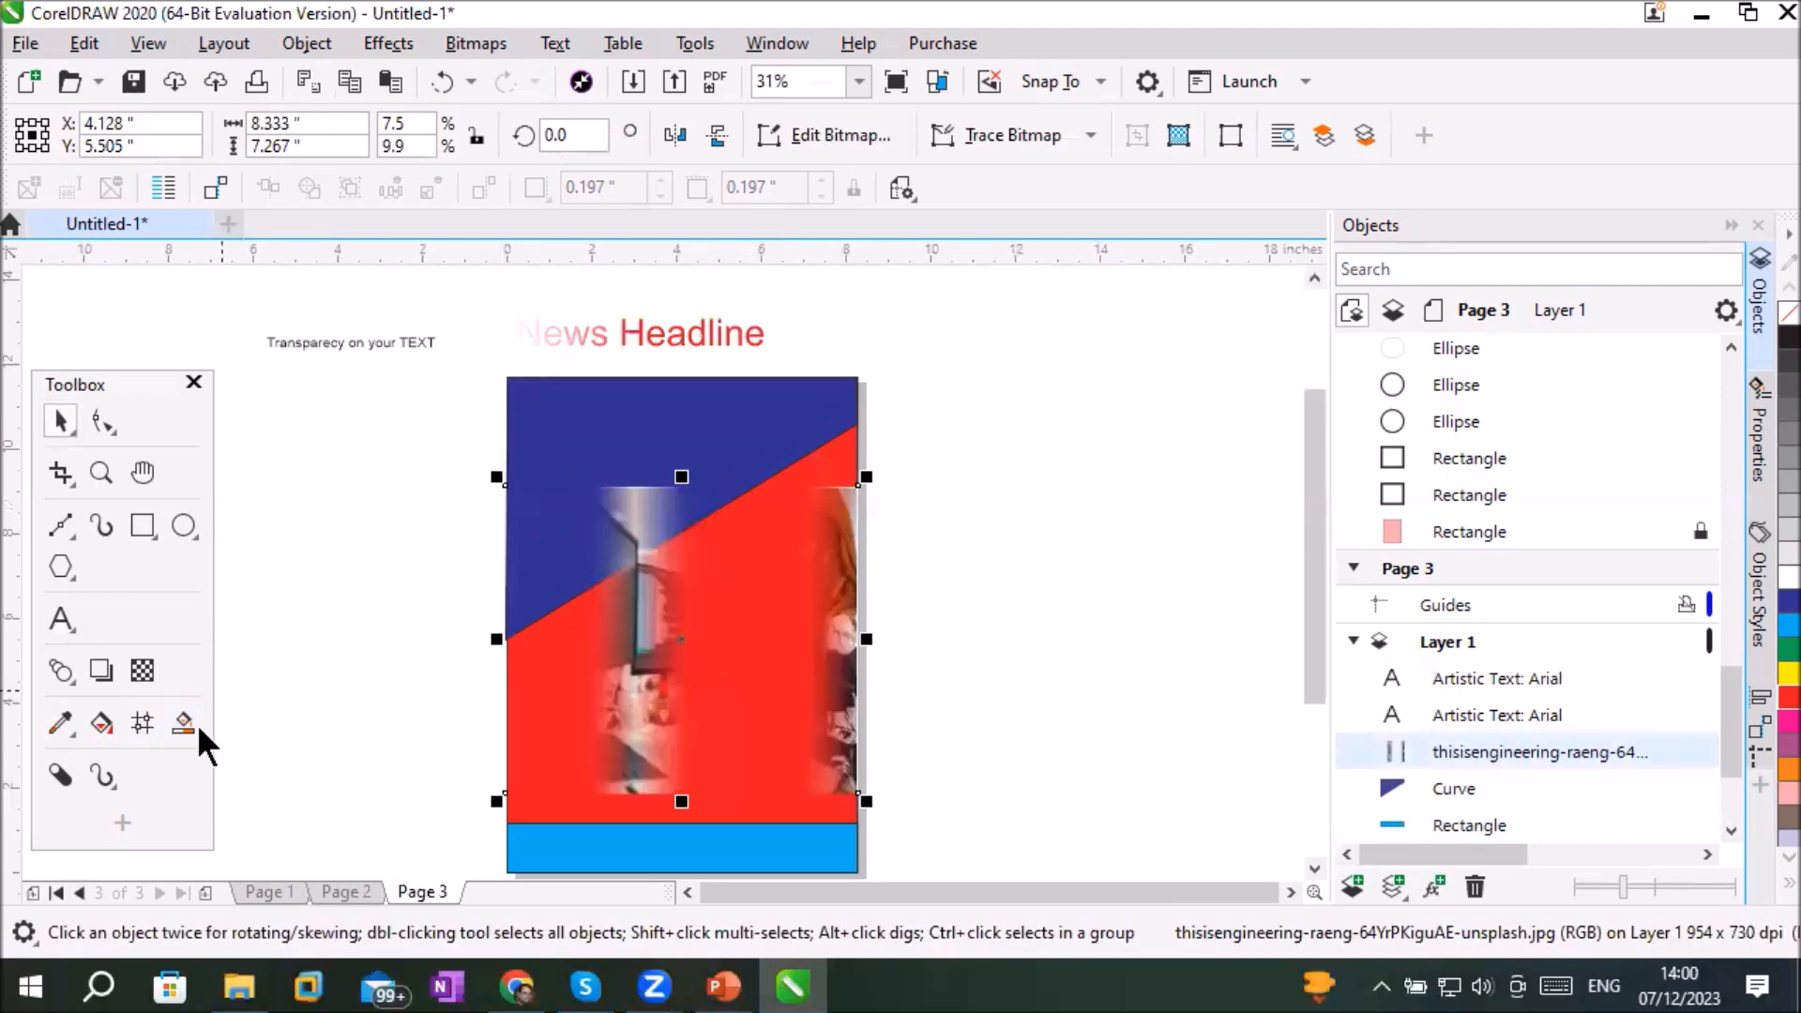
scroll(800, 692, "up", 1)
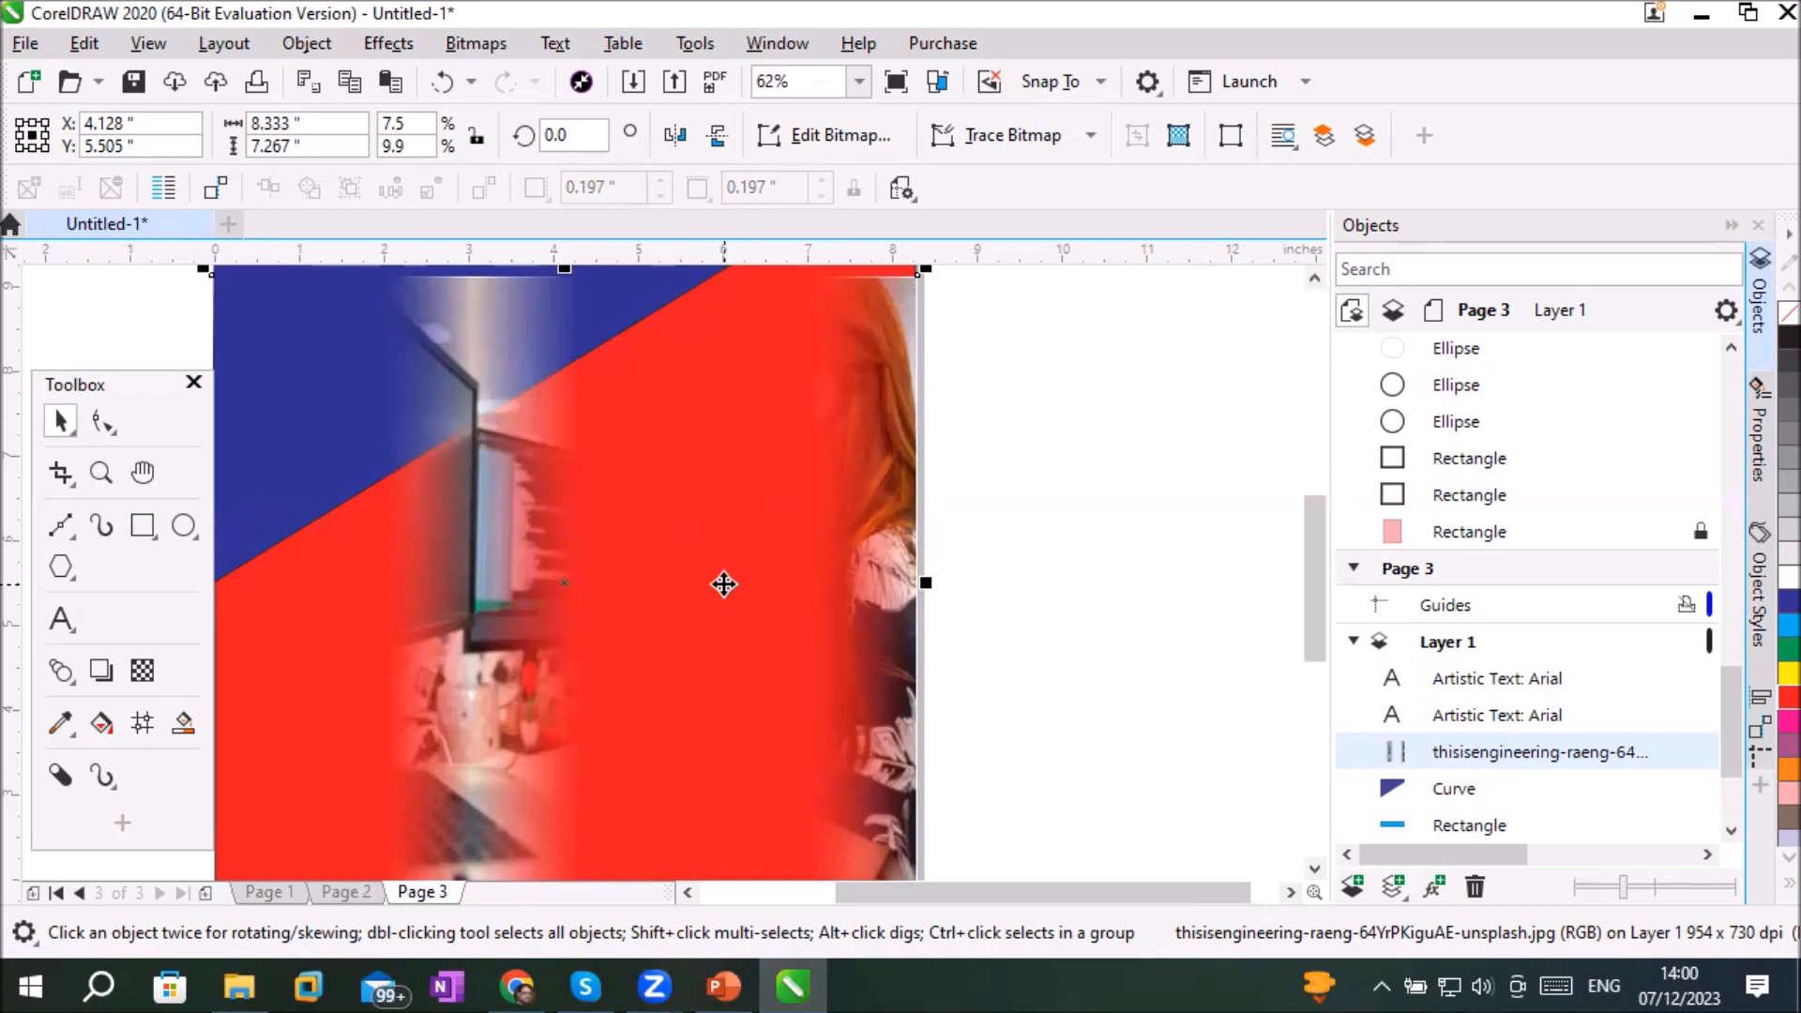
left_click(142, 674)
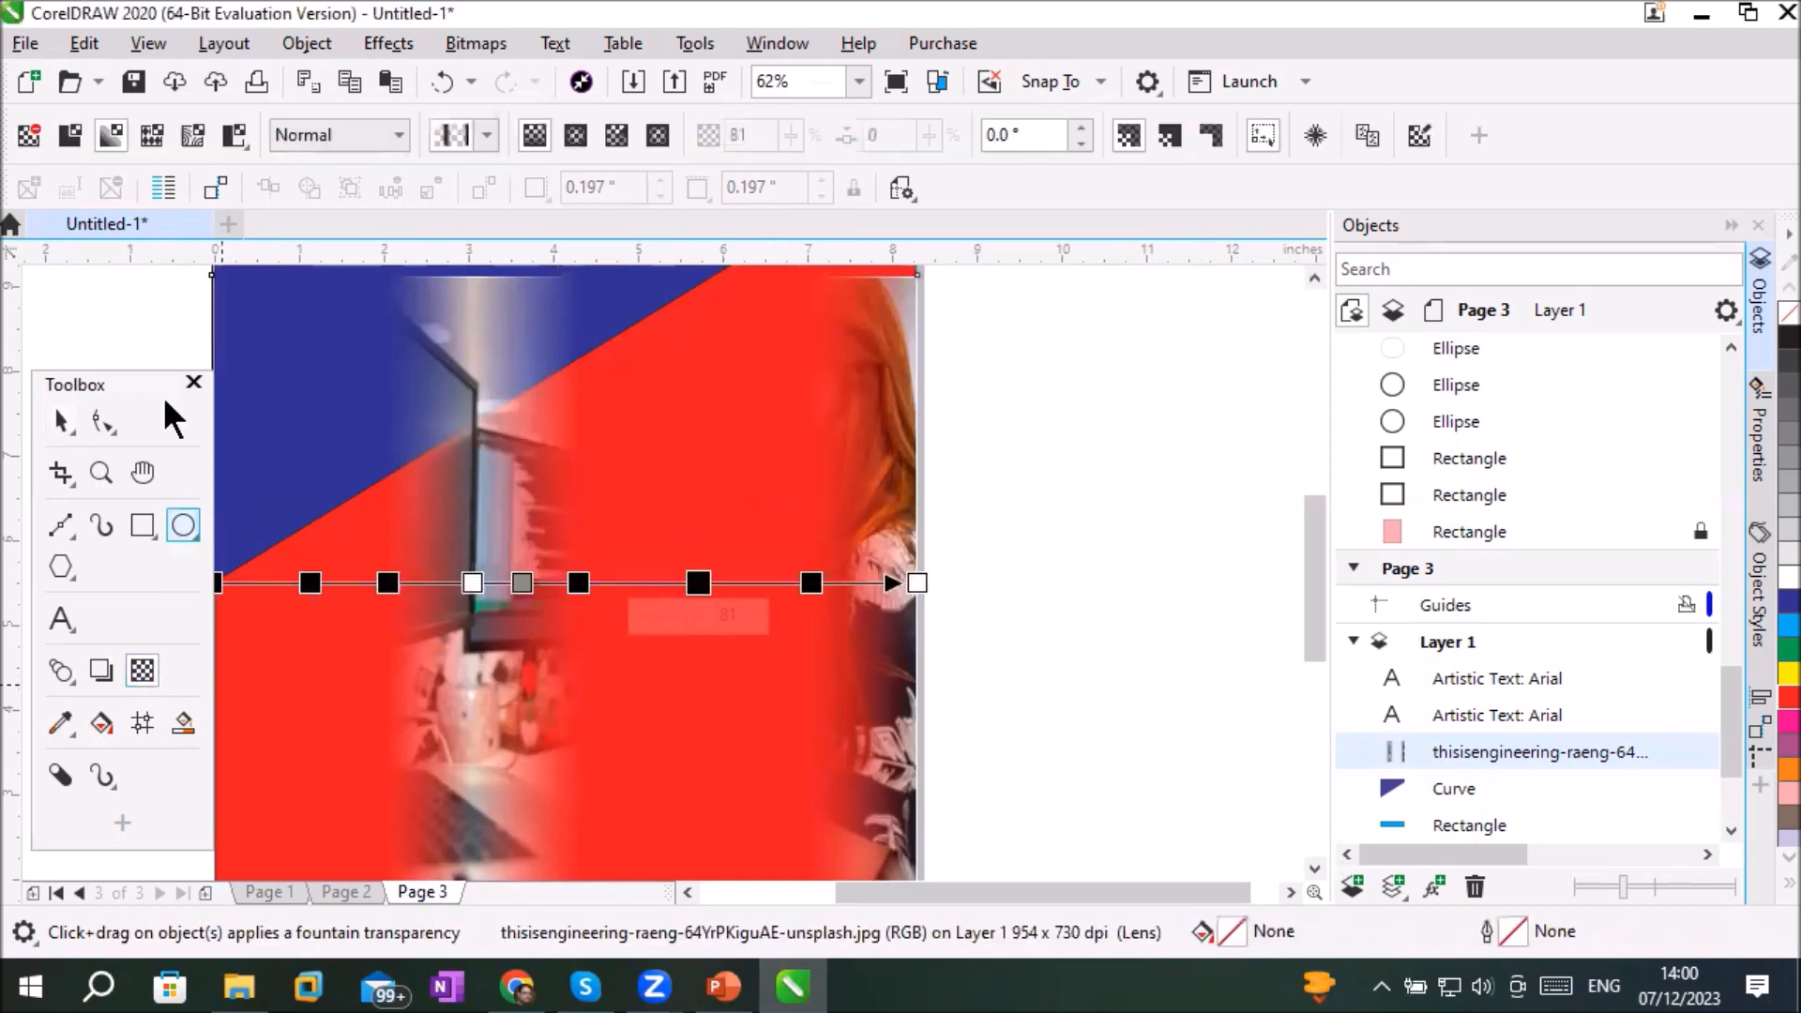
Step: Remove the office photo's transparency, then reapply its multi-node fountain transparency
left_click(34, 135)
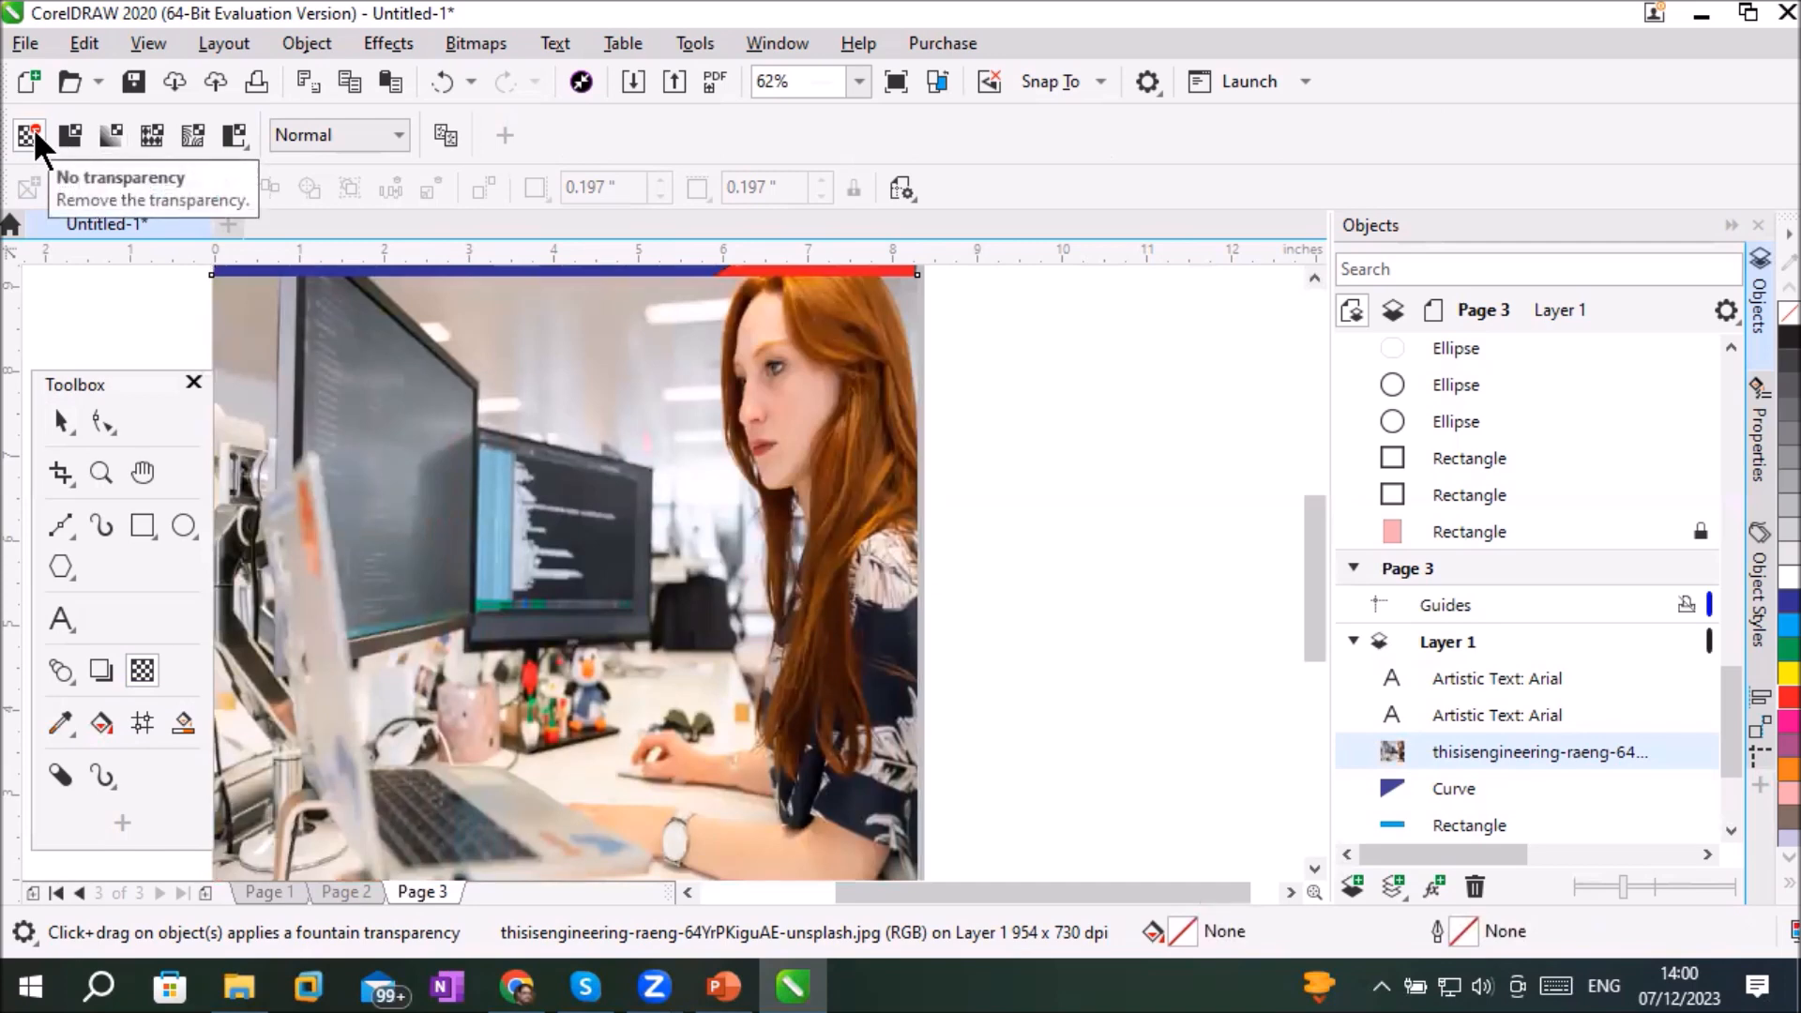
left_click(242, 141)
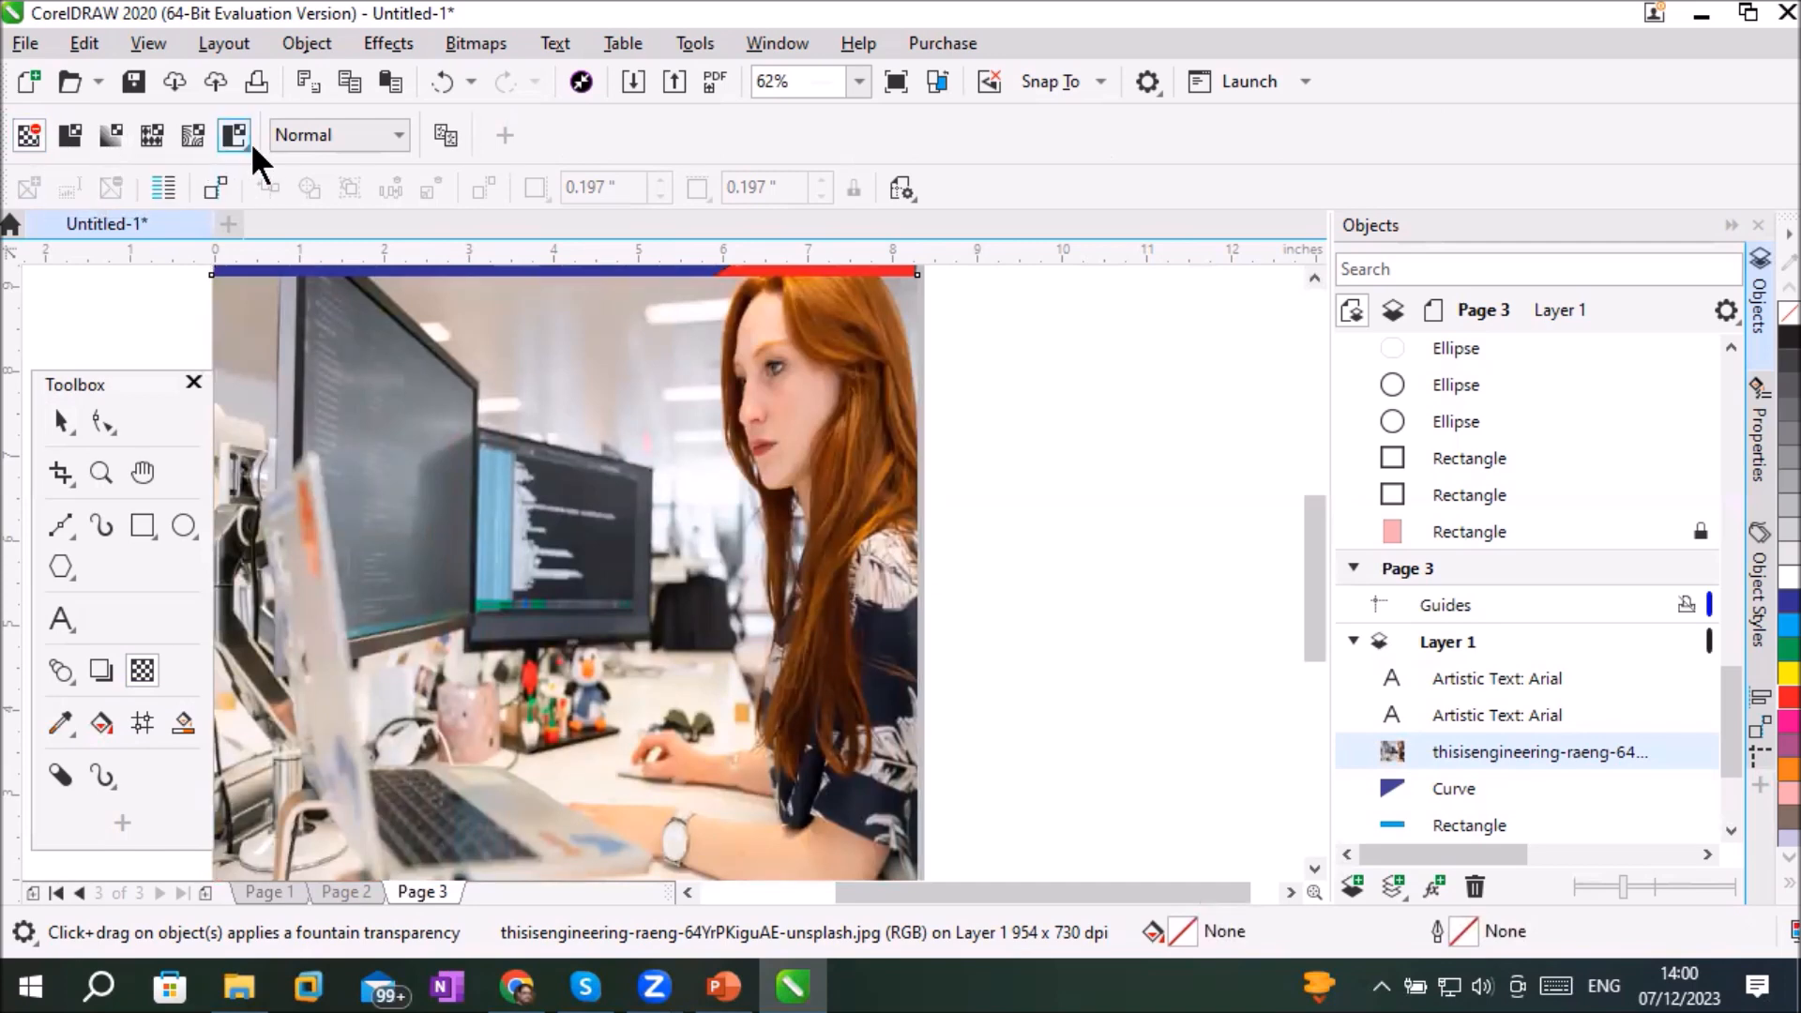
left_click(151, 135)
left_click(103, 134)
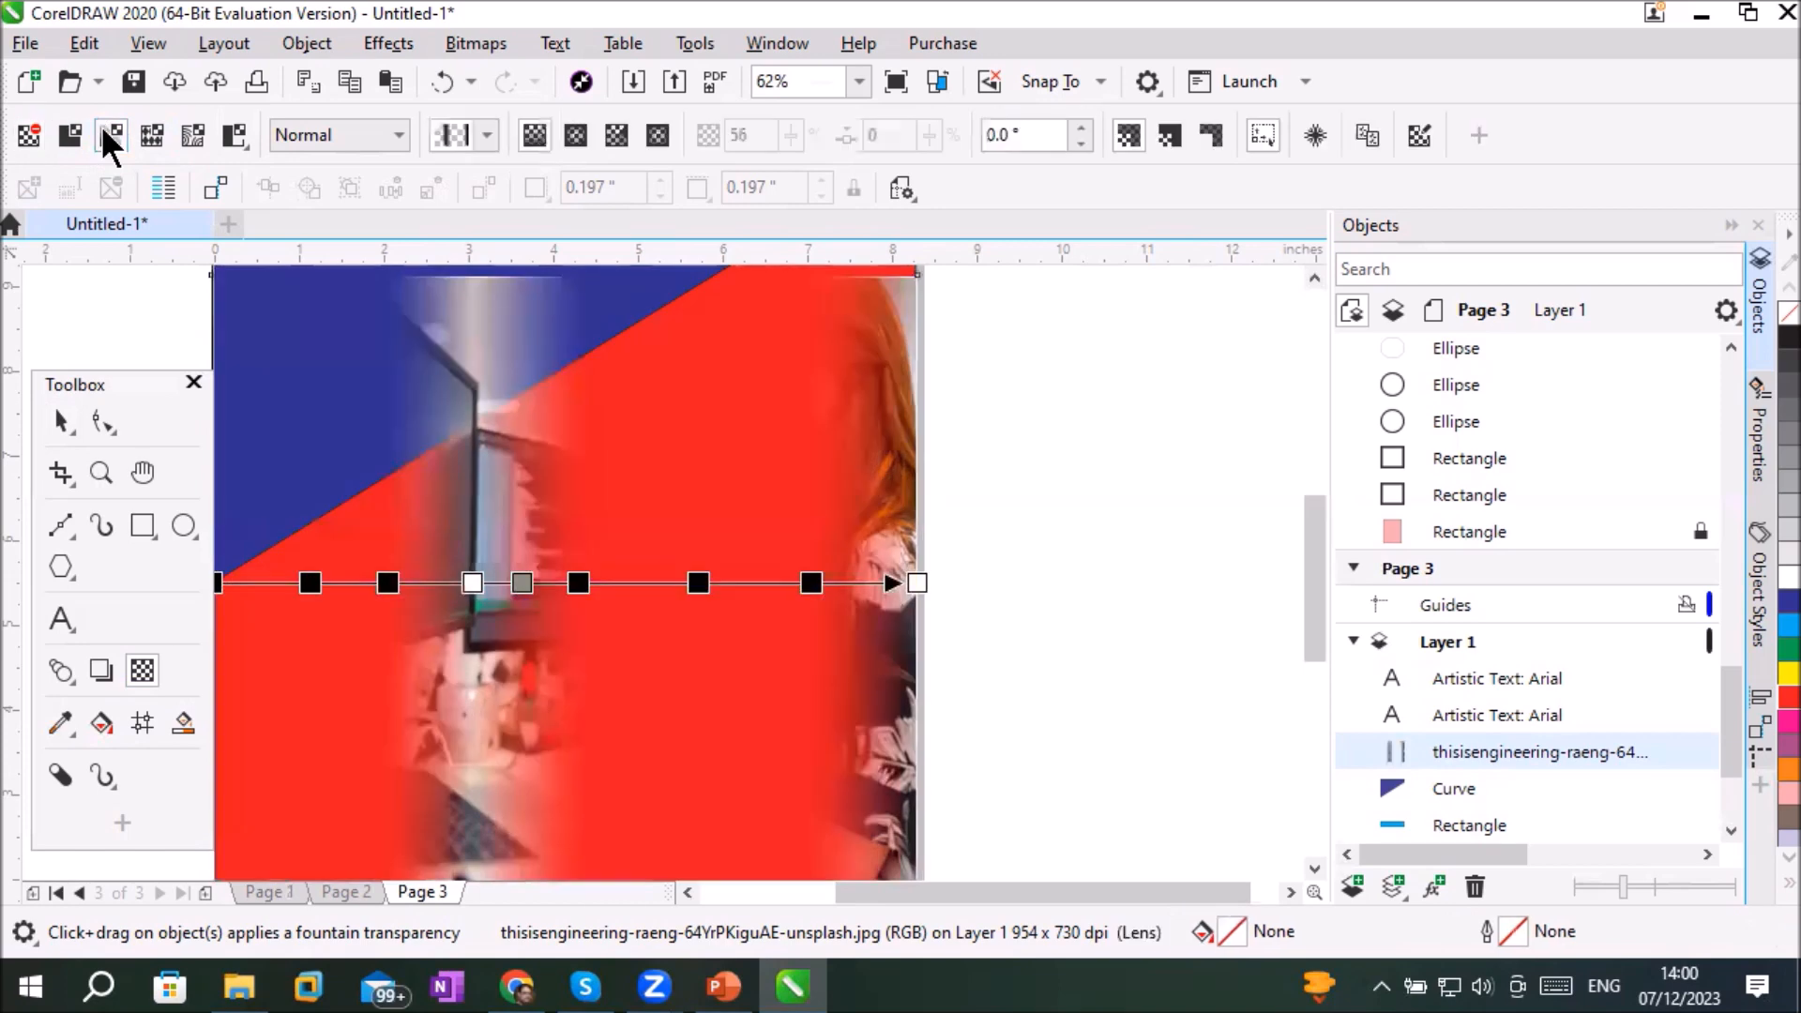
Step: Edit the photo's transparency, trying no transparency, uniform transparency at 50 and fountain transparency in turn
left_click(1421, 133)
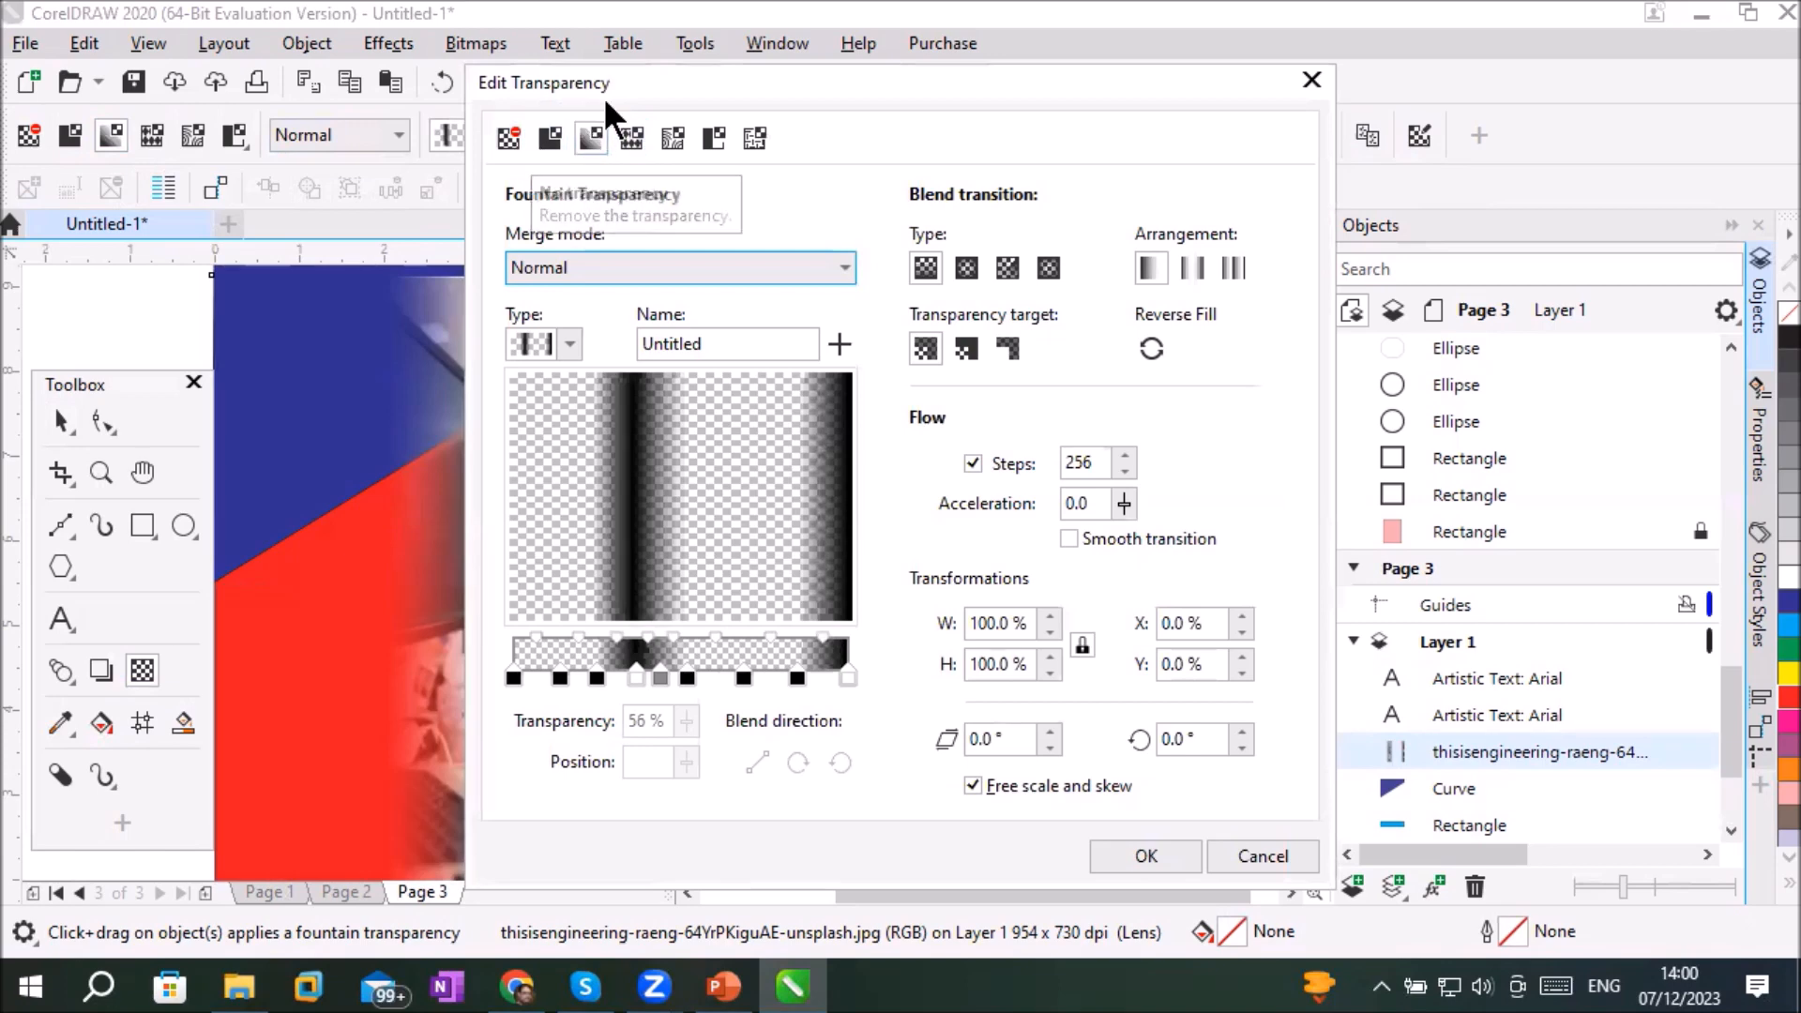
left_click_drag(666, 80, 950, 114)
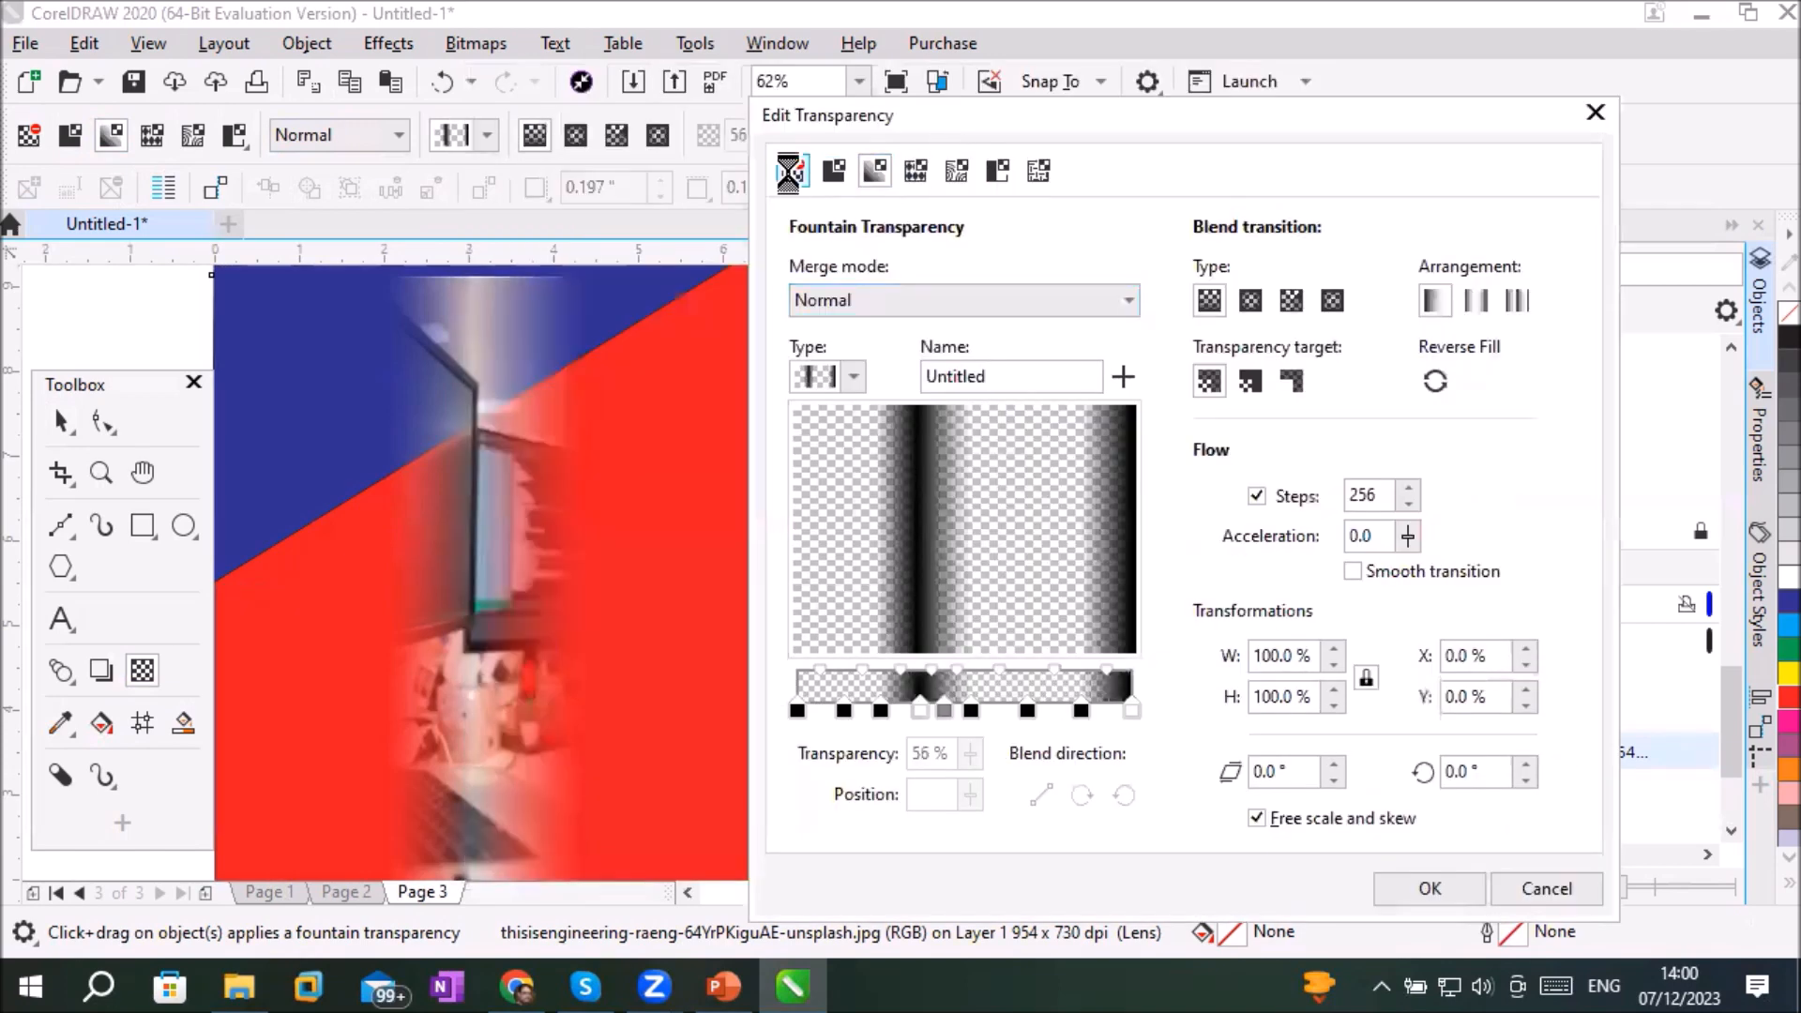
left_click(791, 172)
left_click(828, 170)
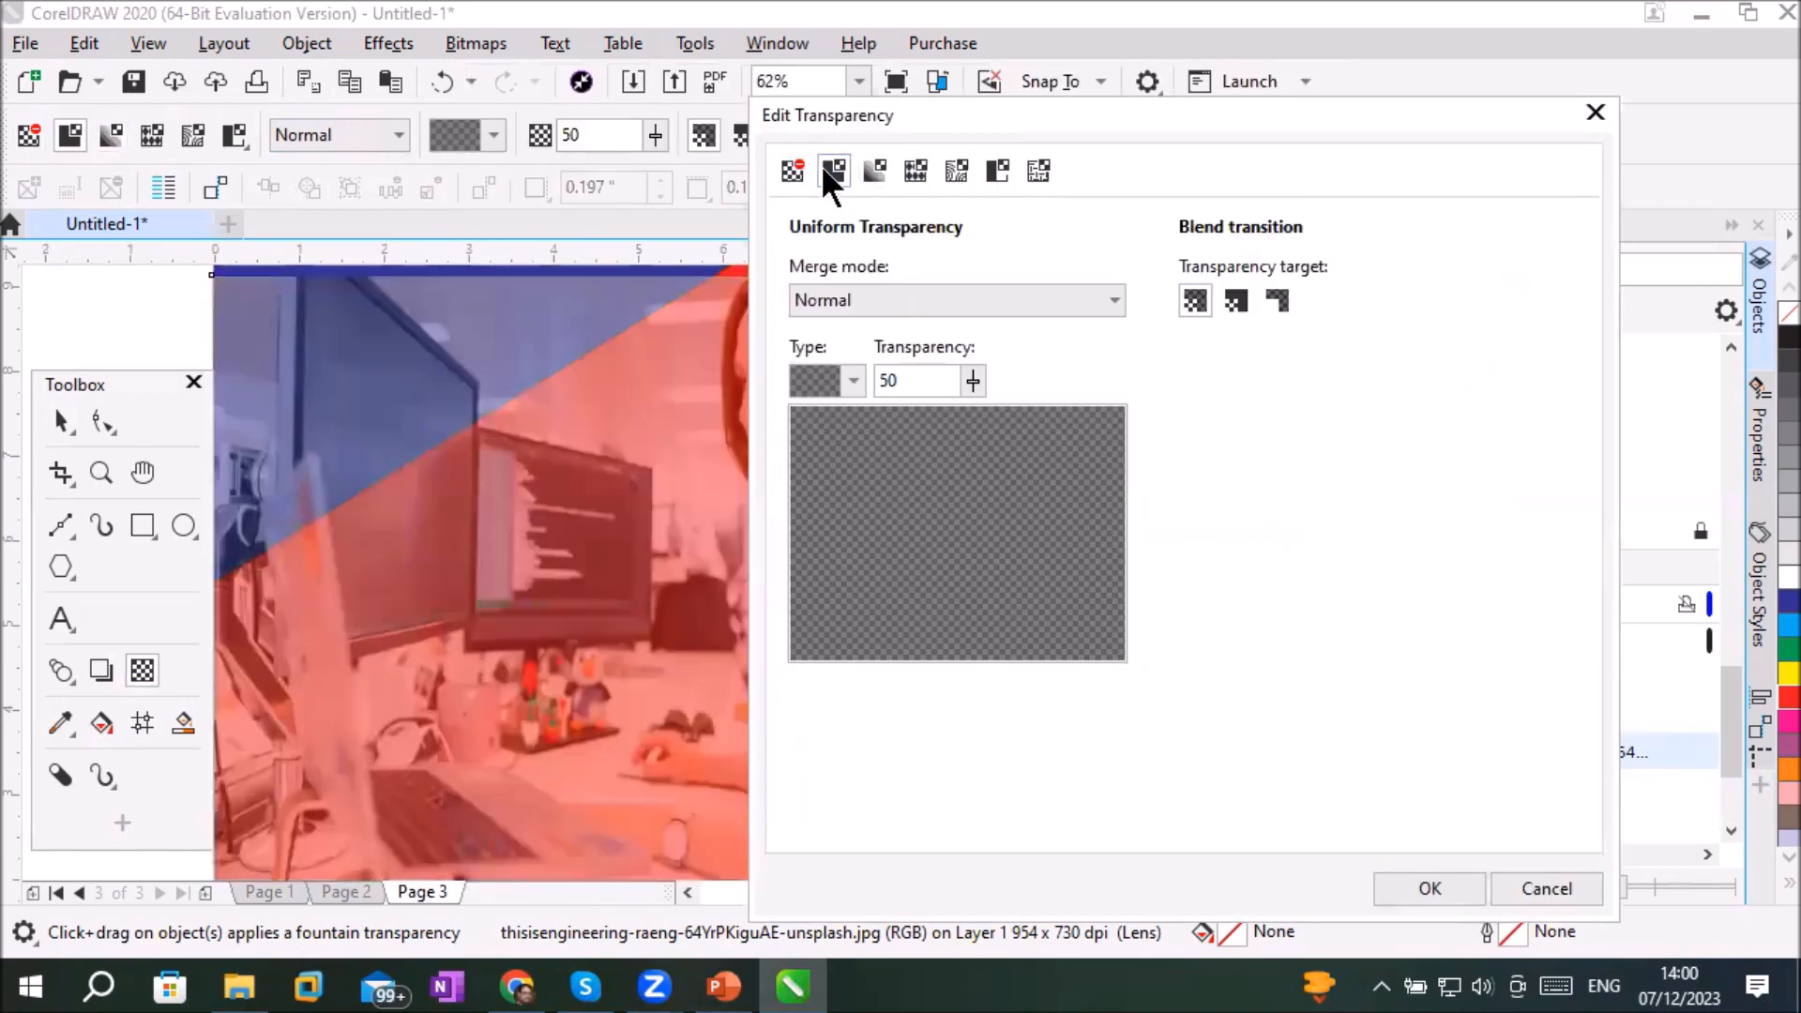
left_click(873, 172)
Step: Switch the photo to a vector pattern transparency and choose the Chain Fence pattern
left_click(914, 169)
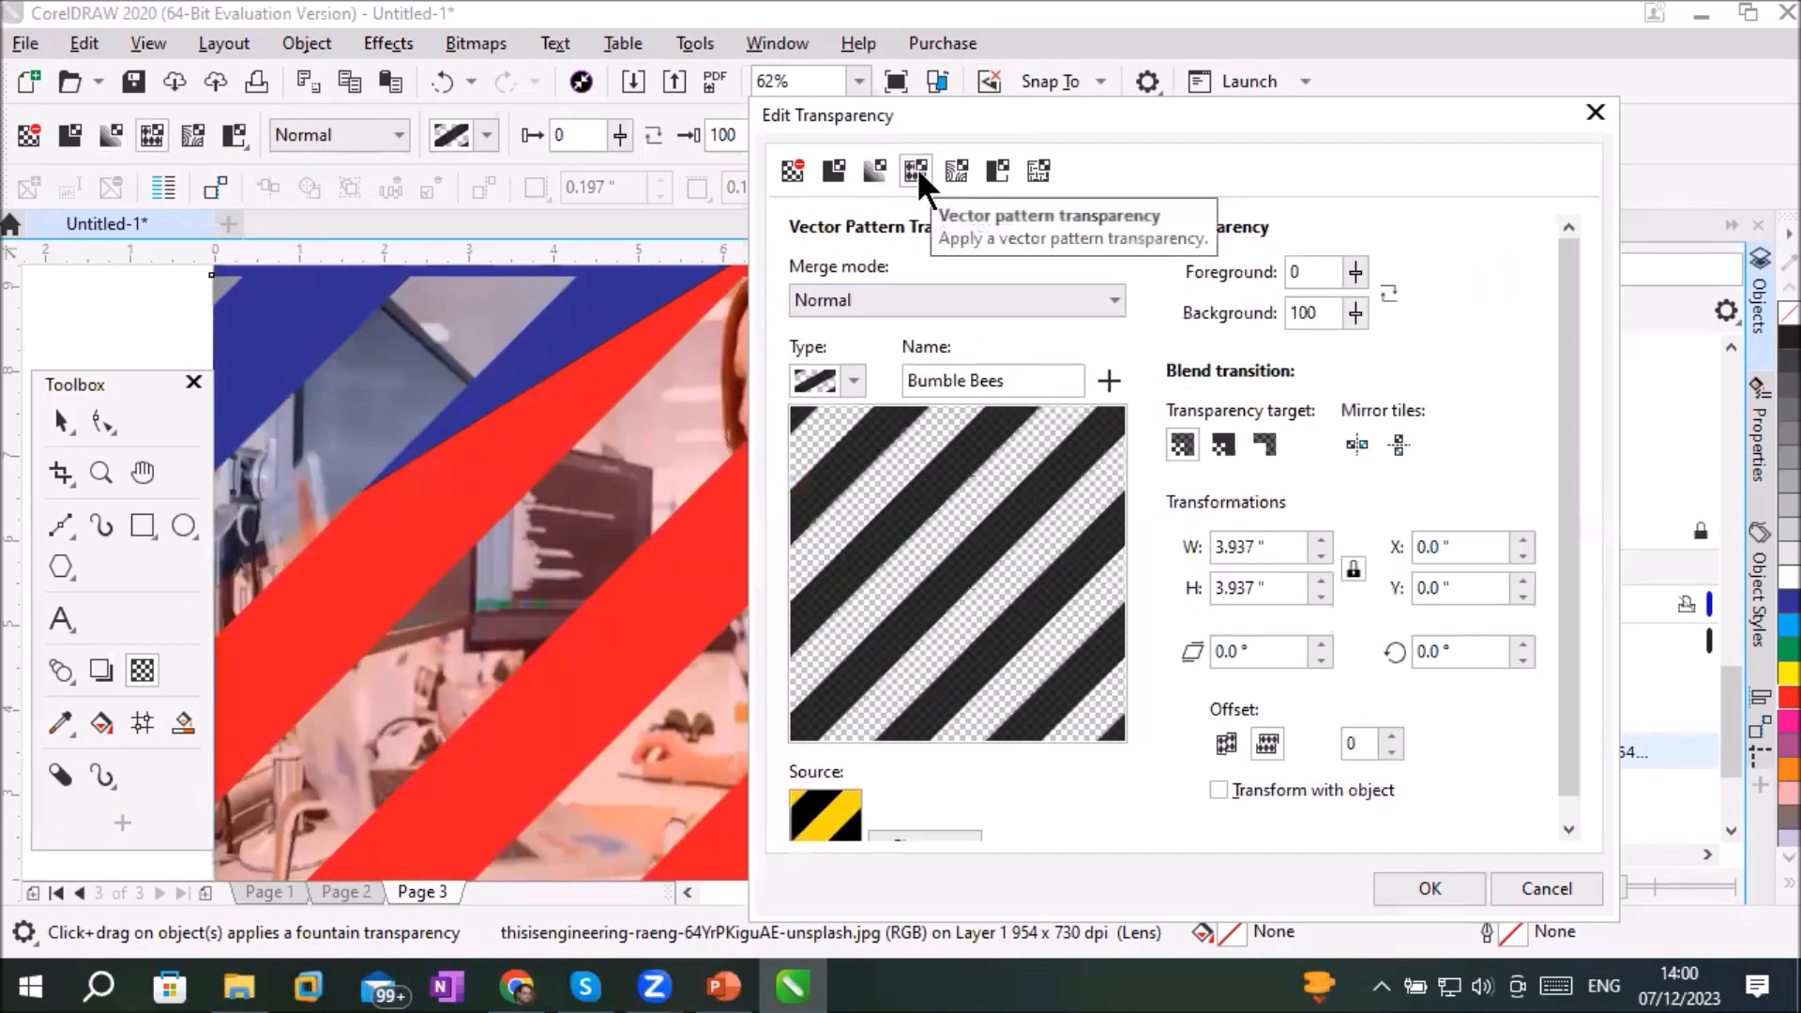
left_click(854, 379)
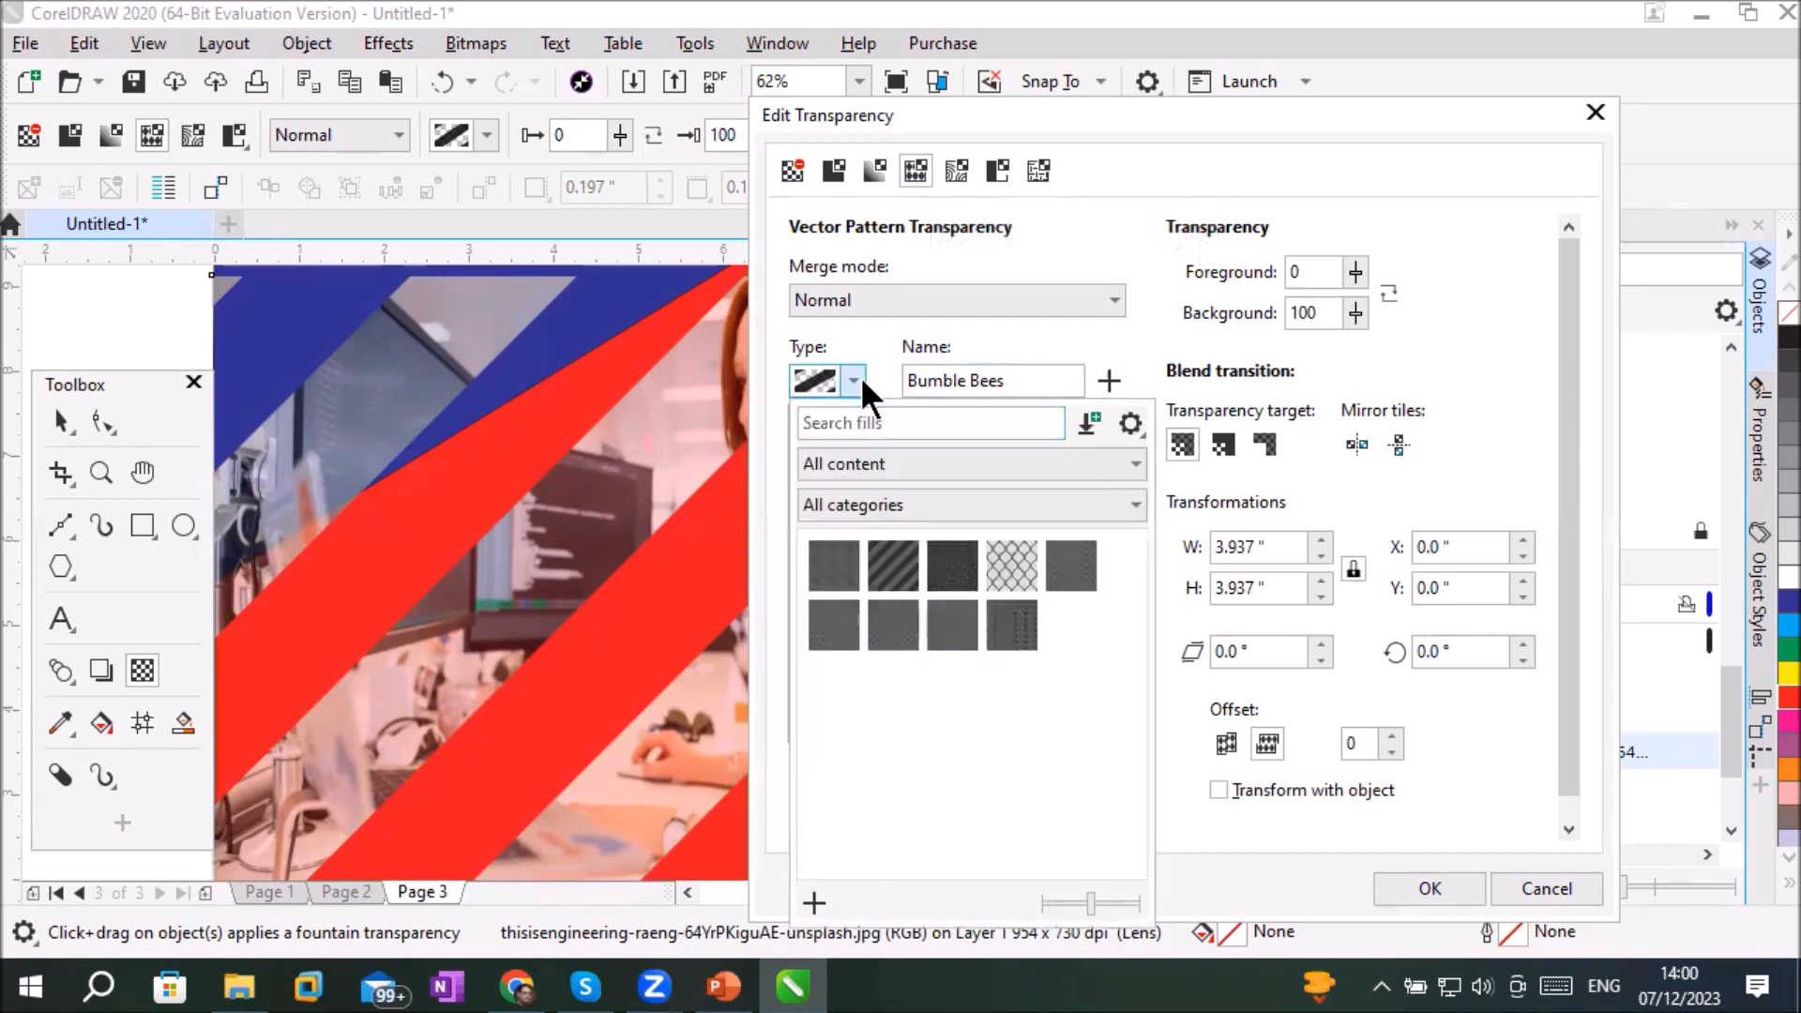
left_click(1019, 571)
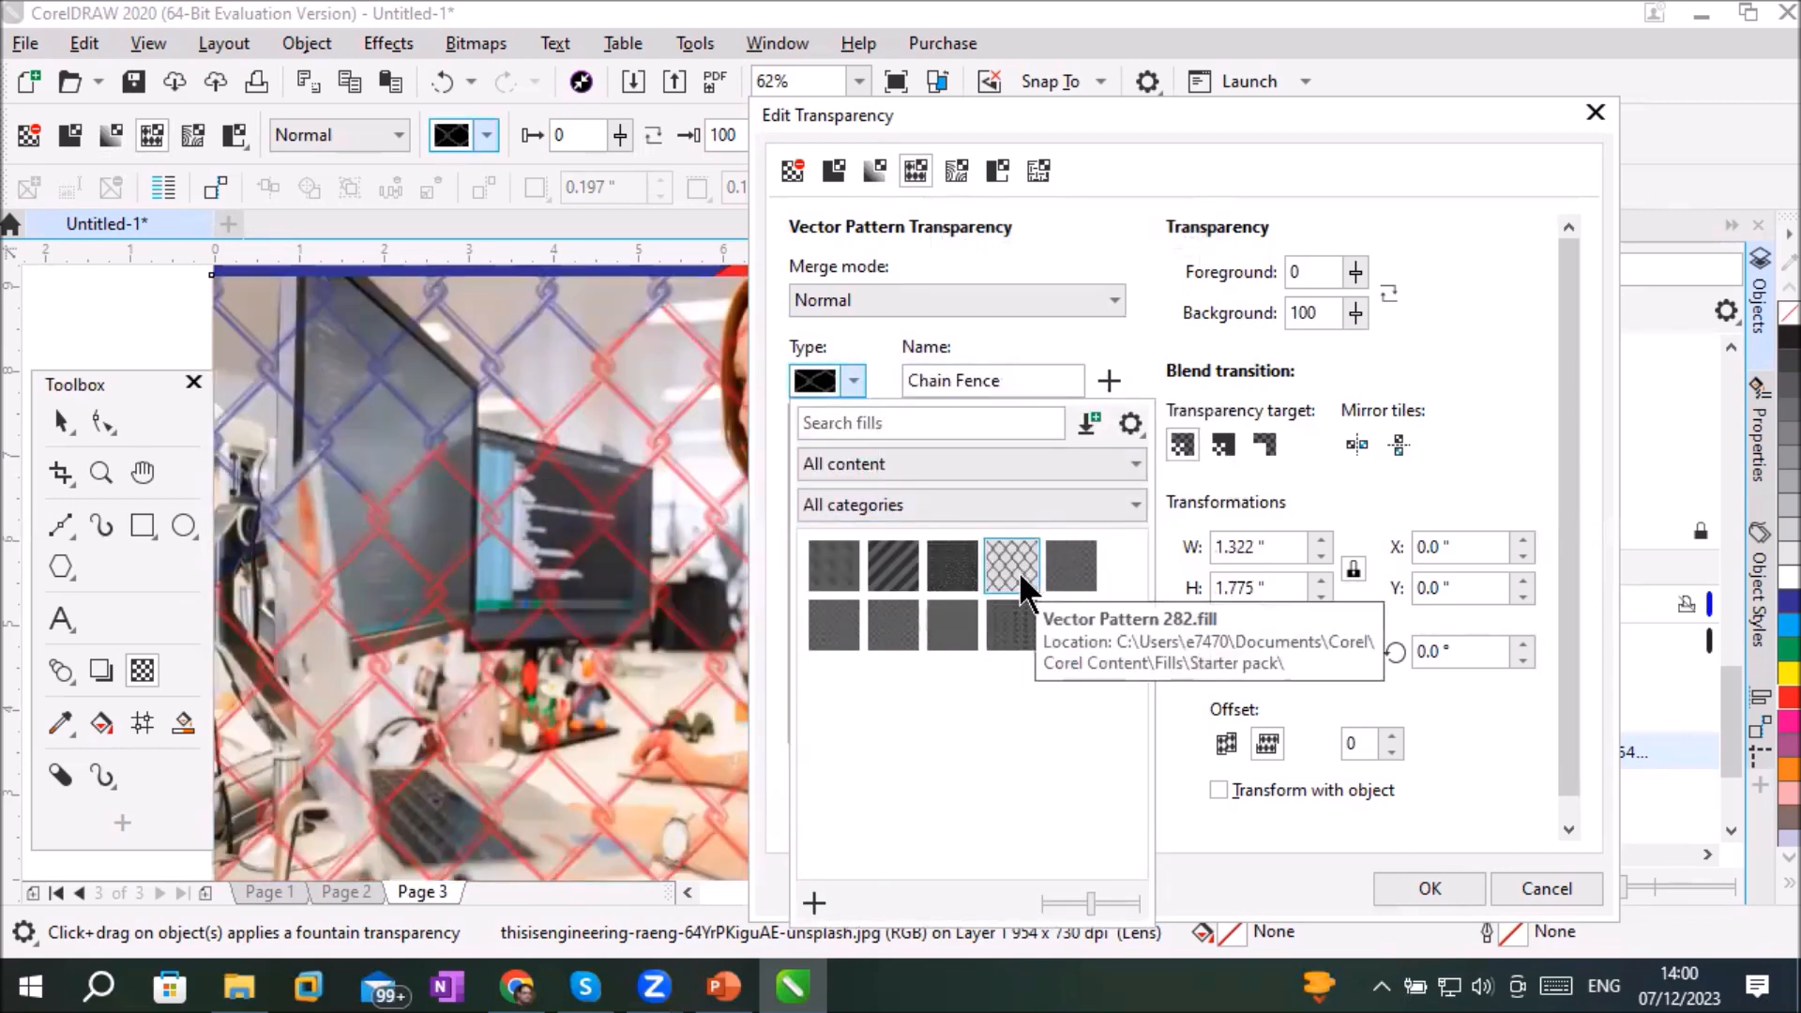
left_click(852, 380)
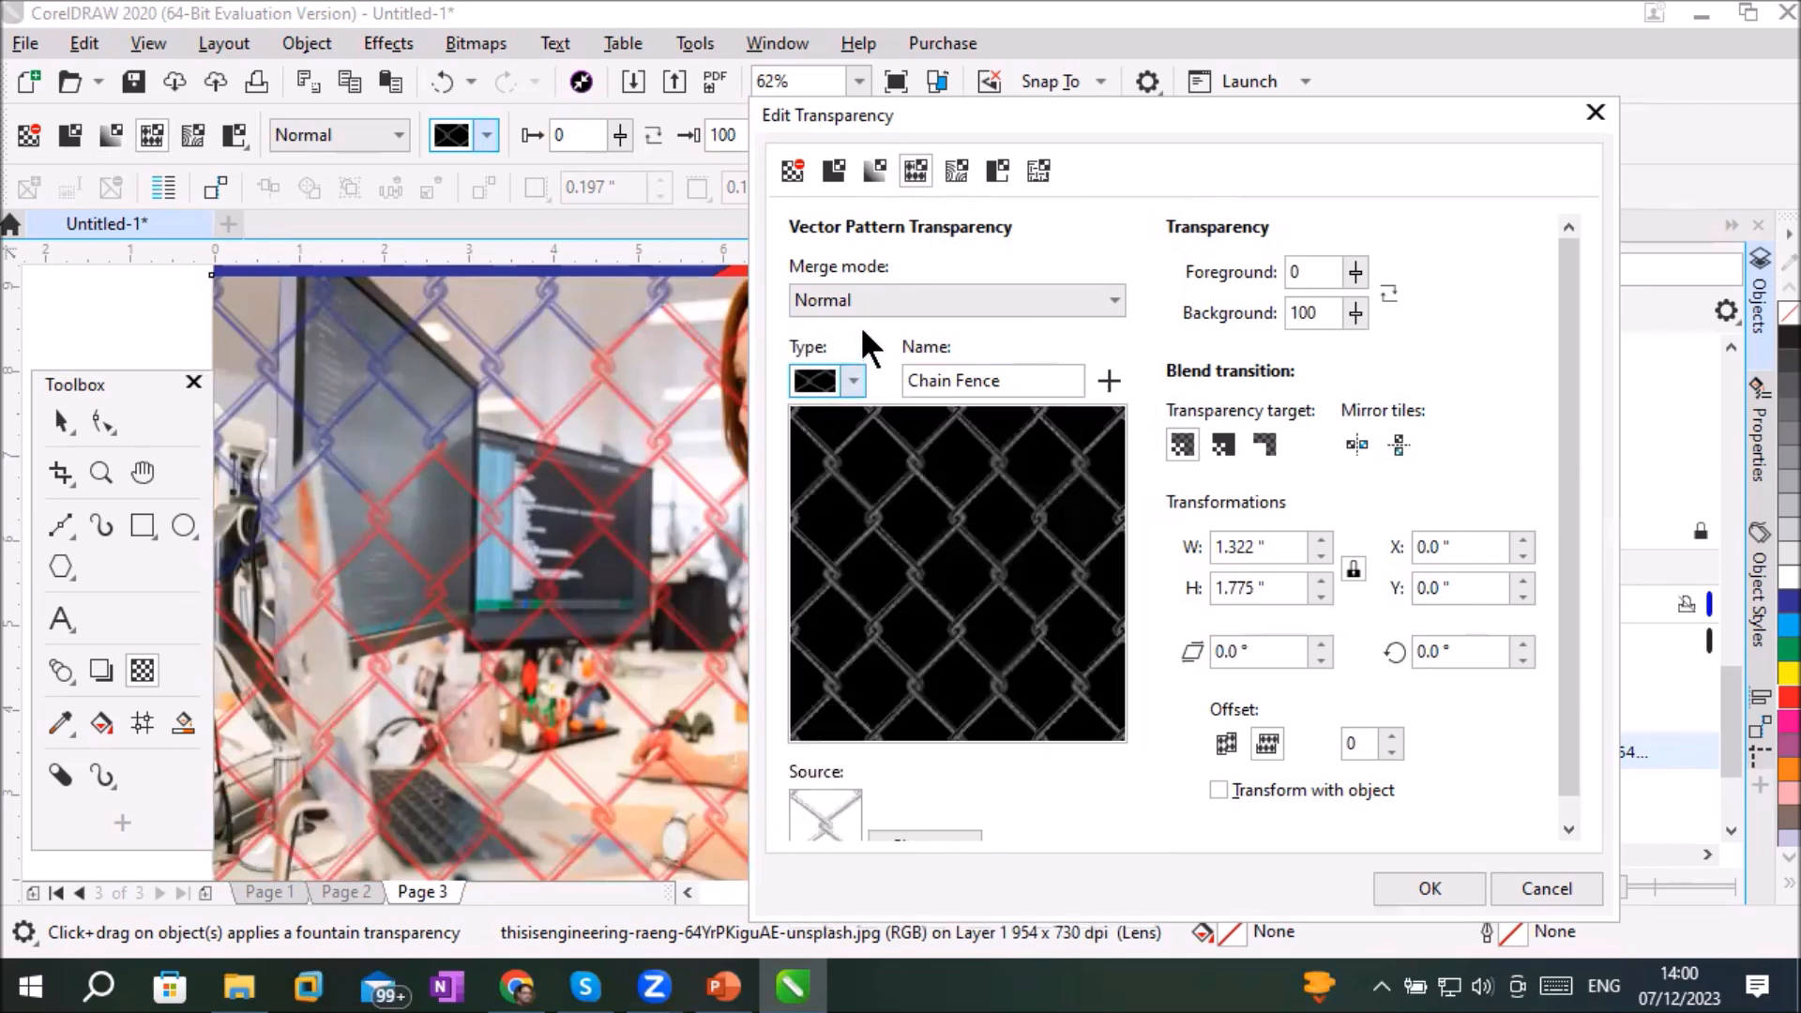
Step: Switch the photo to a bitmap pattern transparency and look through its pattern and merge mode choices, keeping Normal
left_click(955, 171)
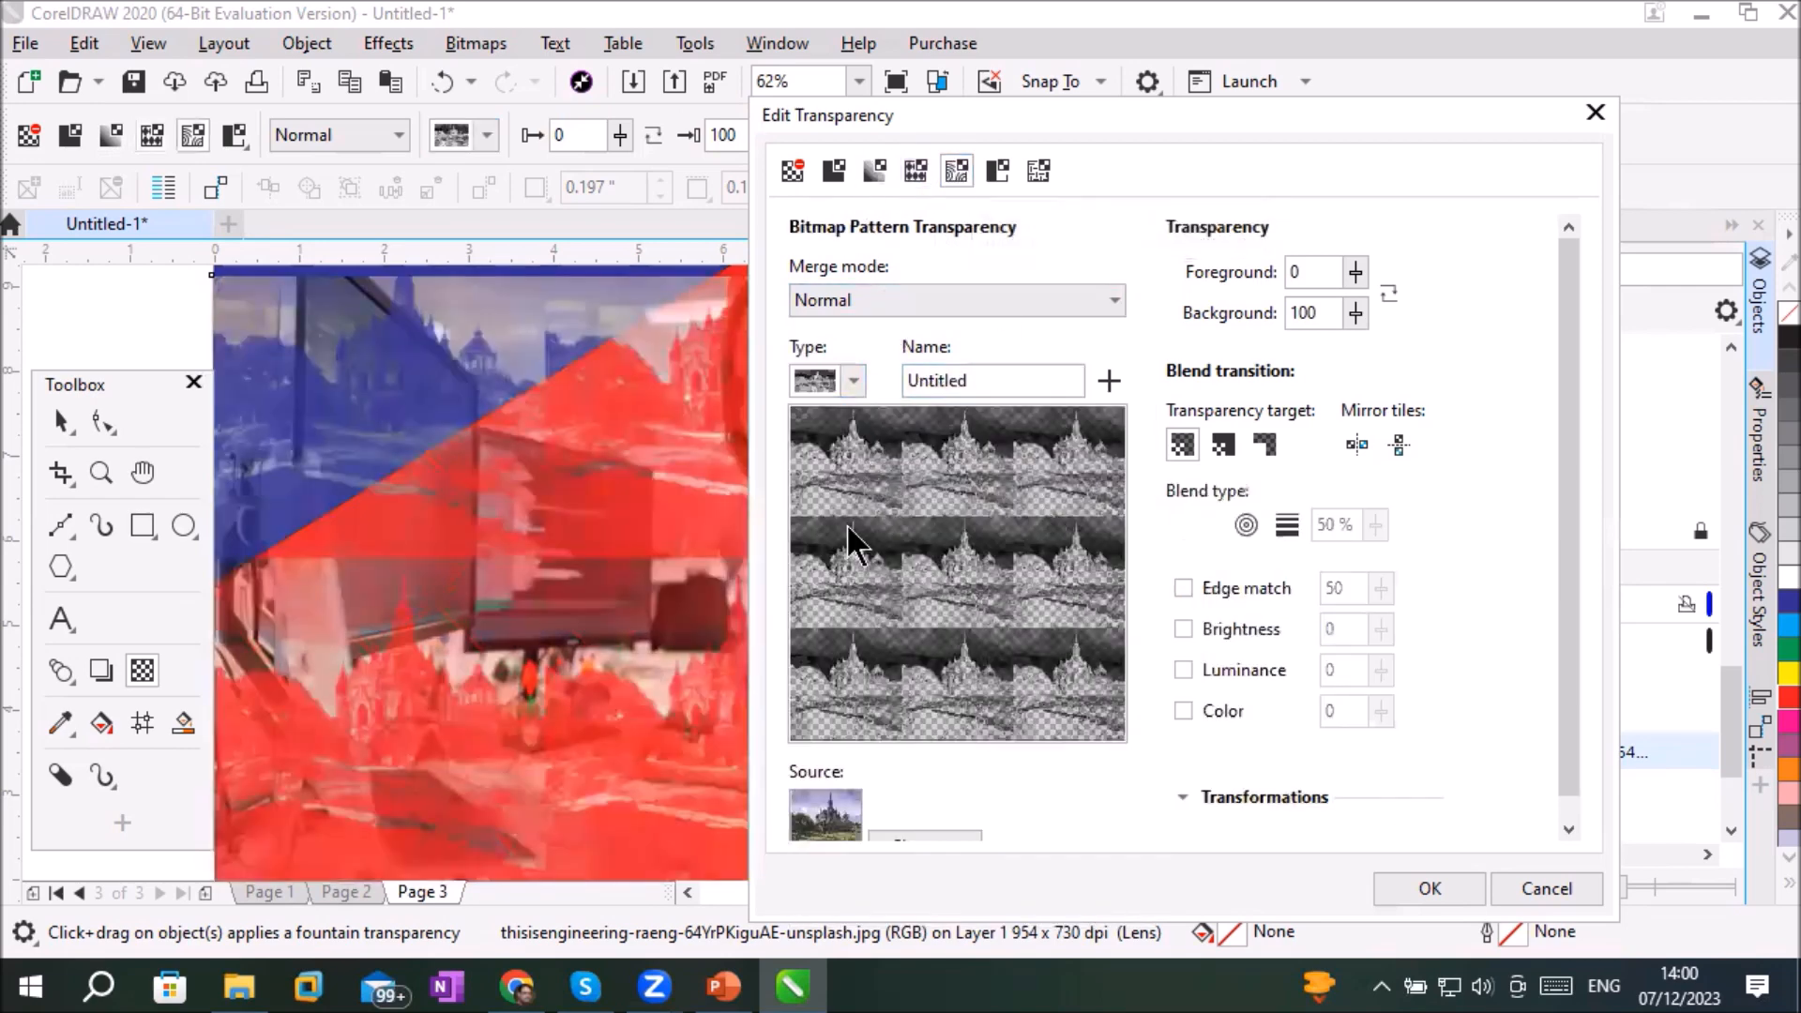
left_click(854, 380)
left_click(853, 380)
left_click(1113, 293)
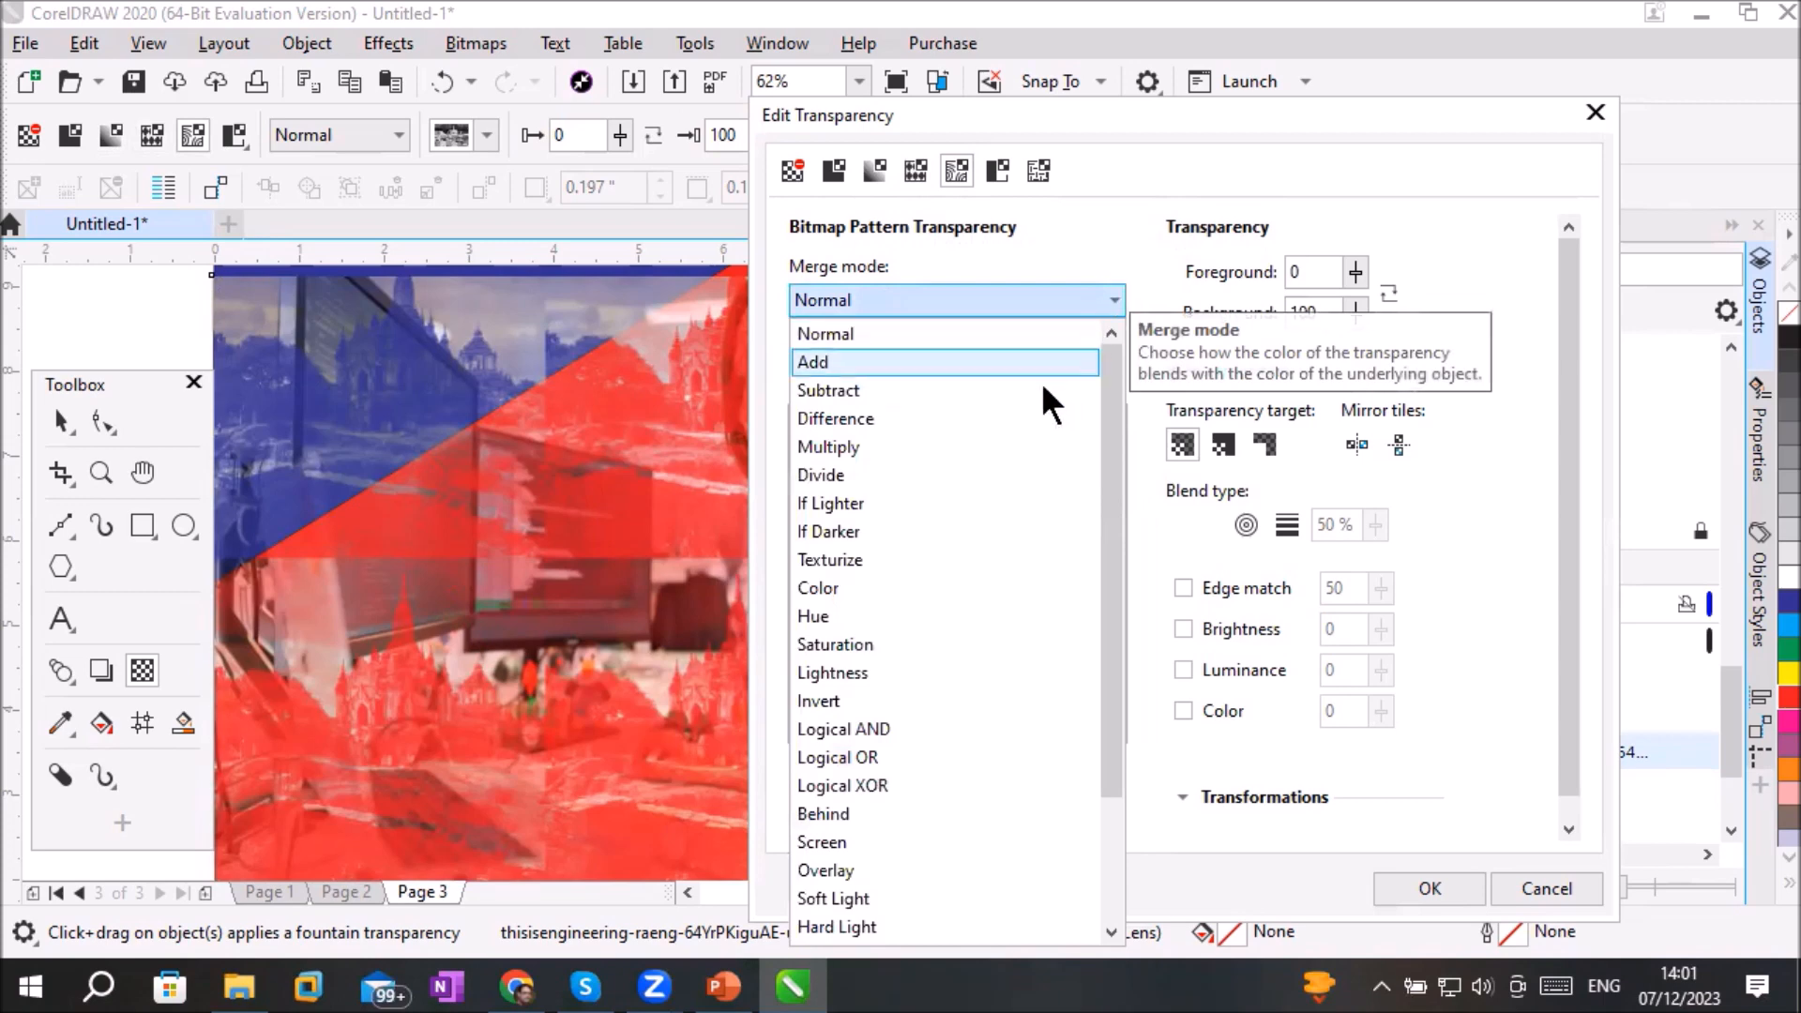
left_click(1058, 297)
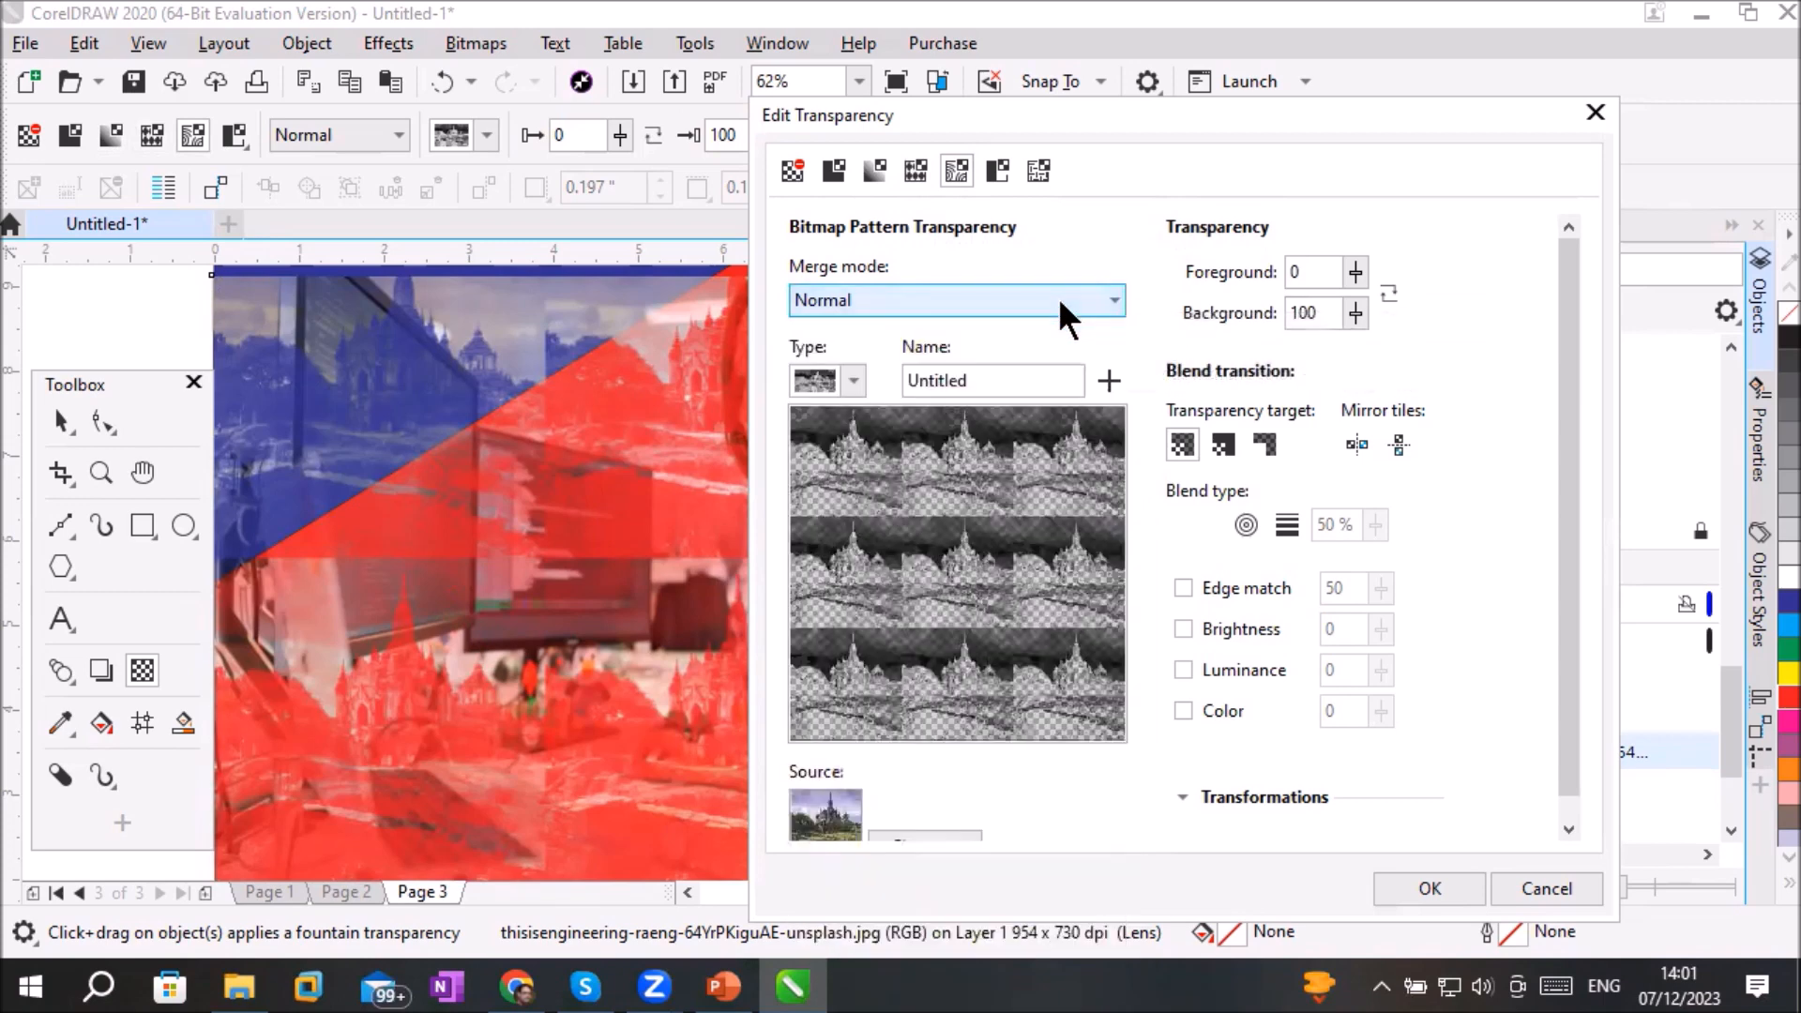
Step: Switch the photo to a two-color pattern transparency, trying the brick pattern and choosing the bold concentric squares
left_click(999, 171)
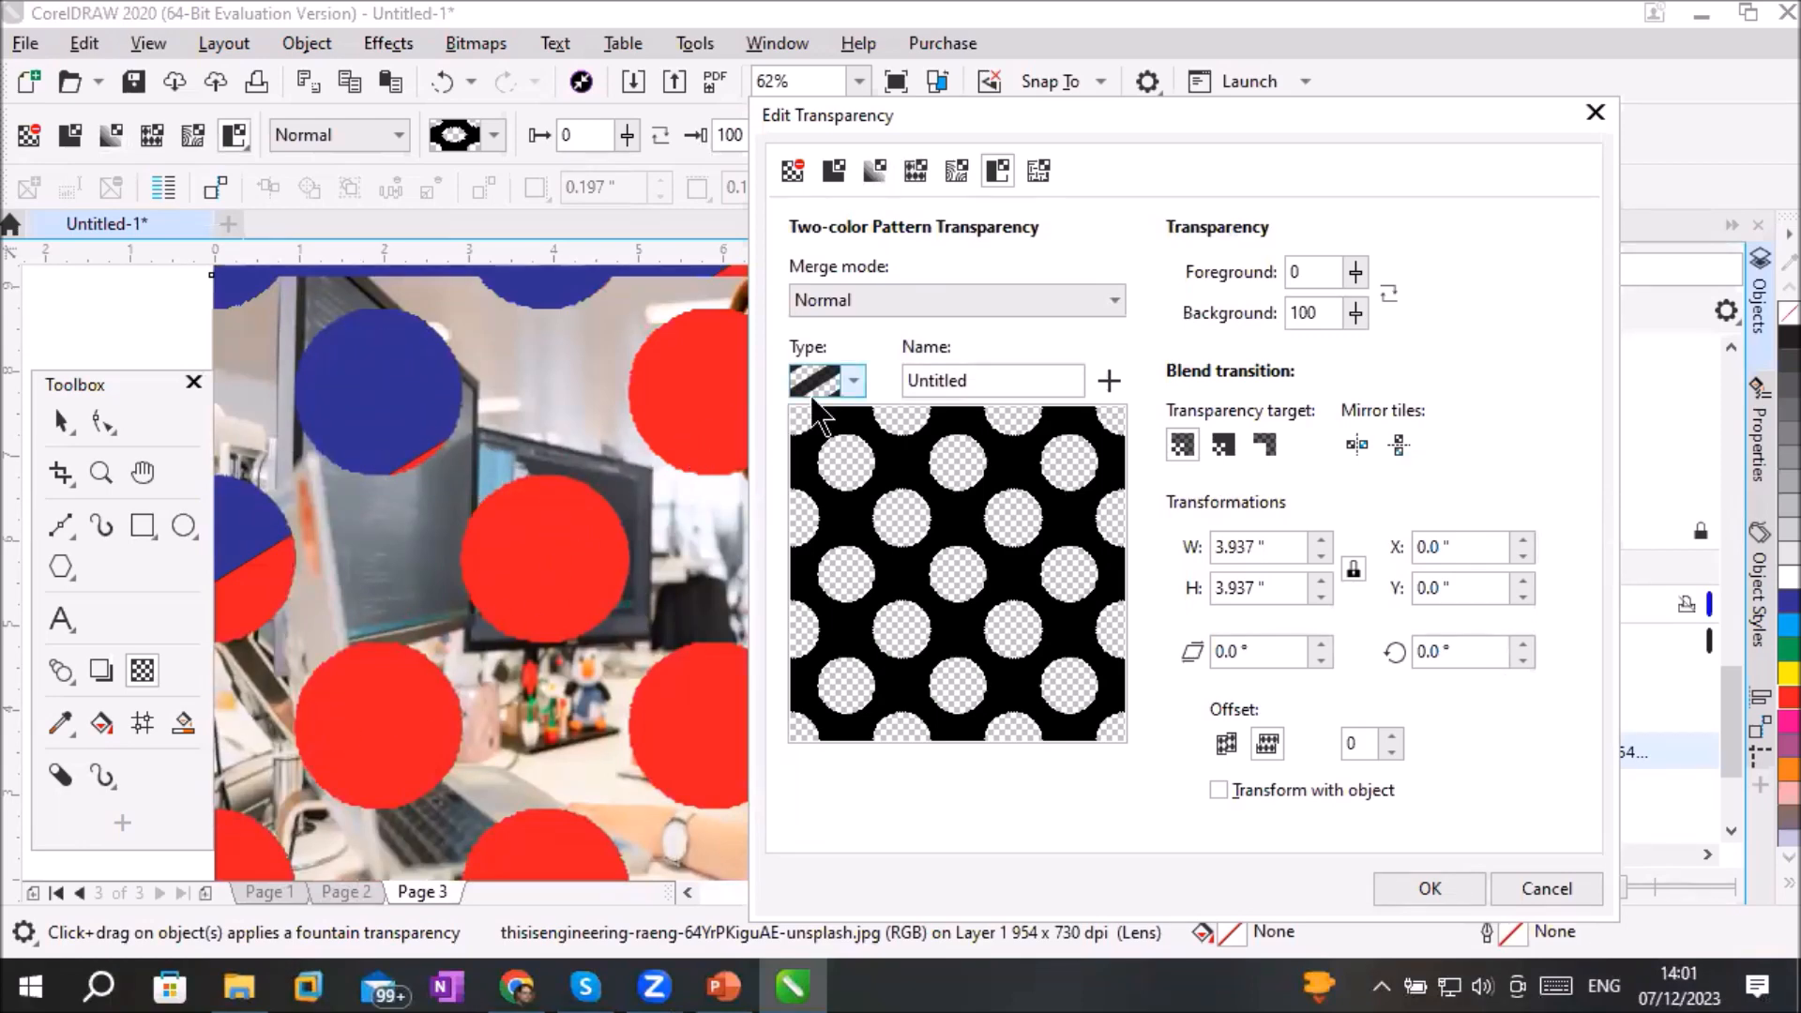
left_click(851, 379)
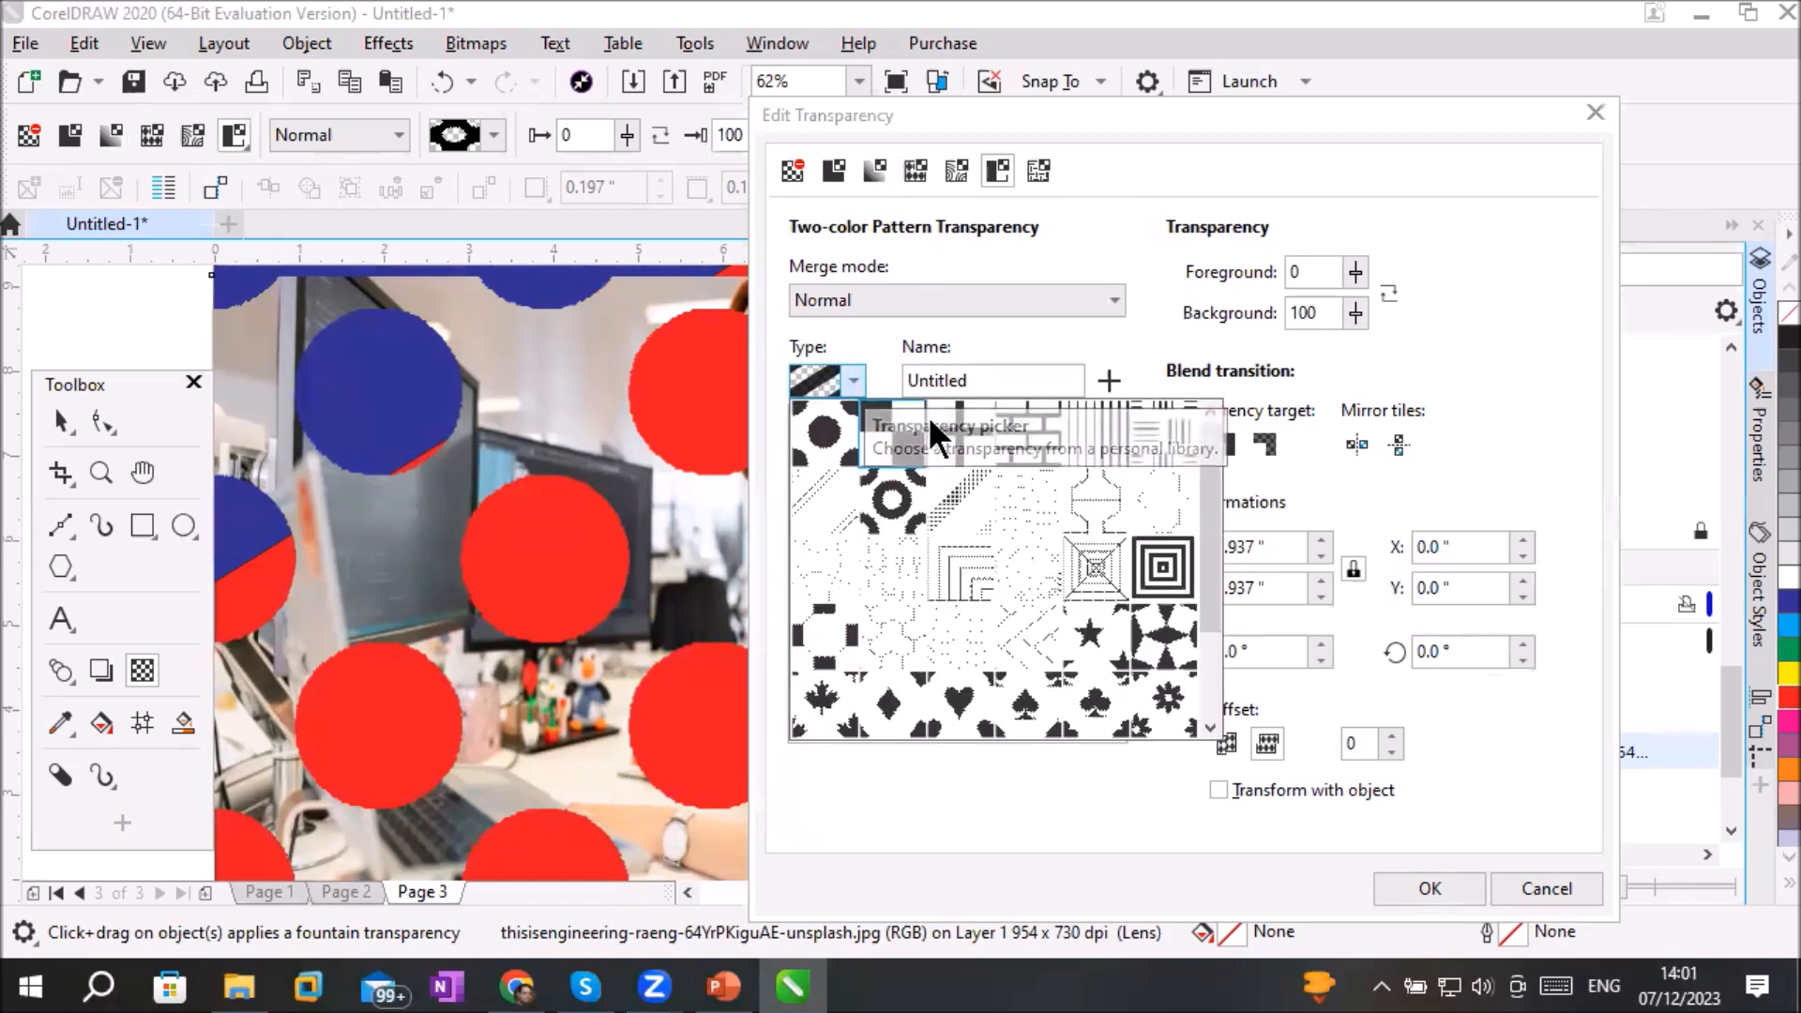
left_click(1027, 430)
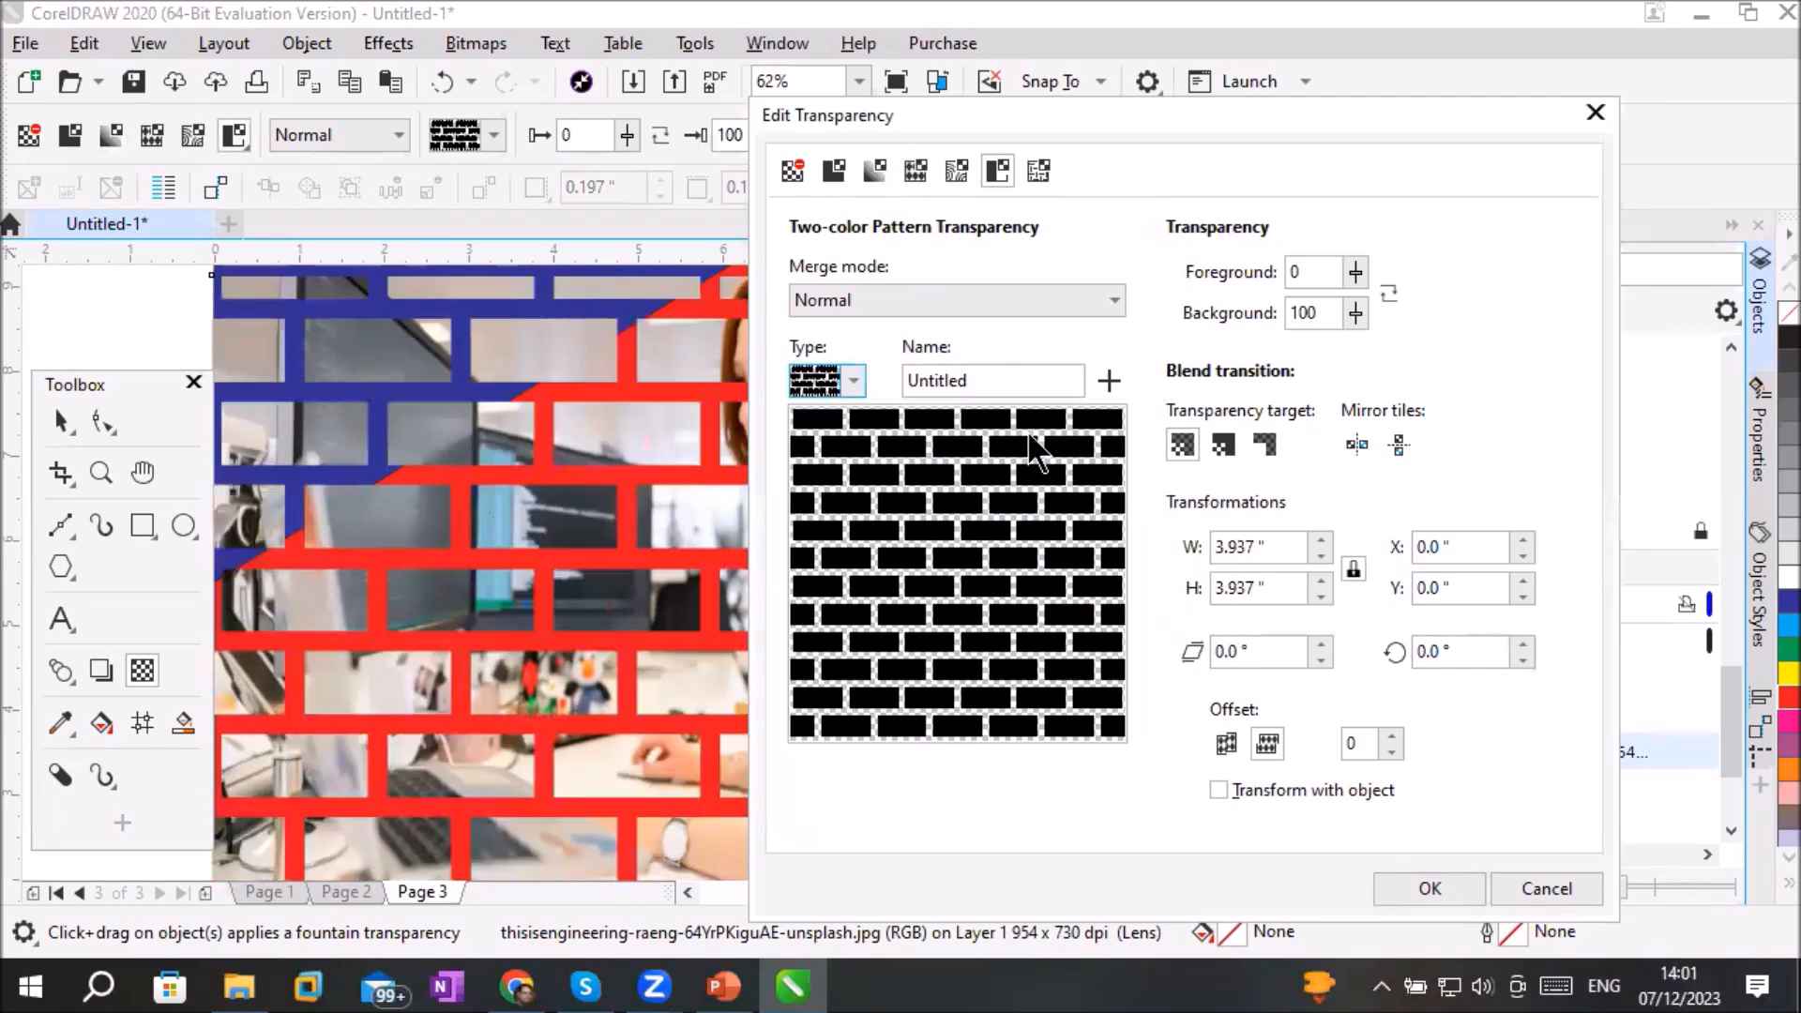
left_click(851, 381)
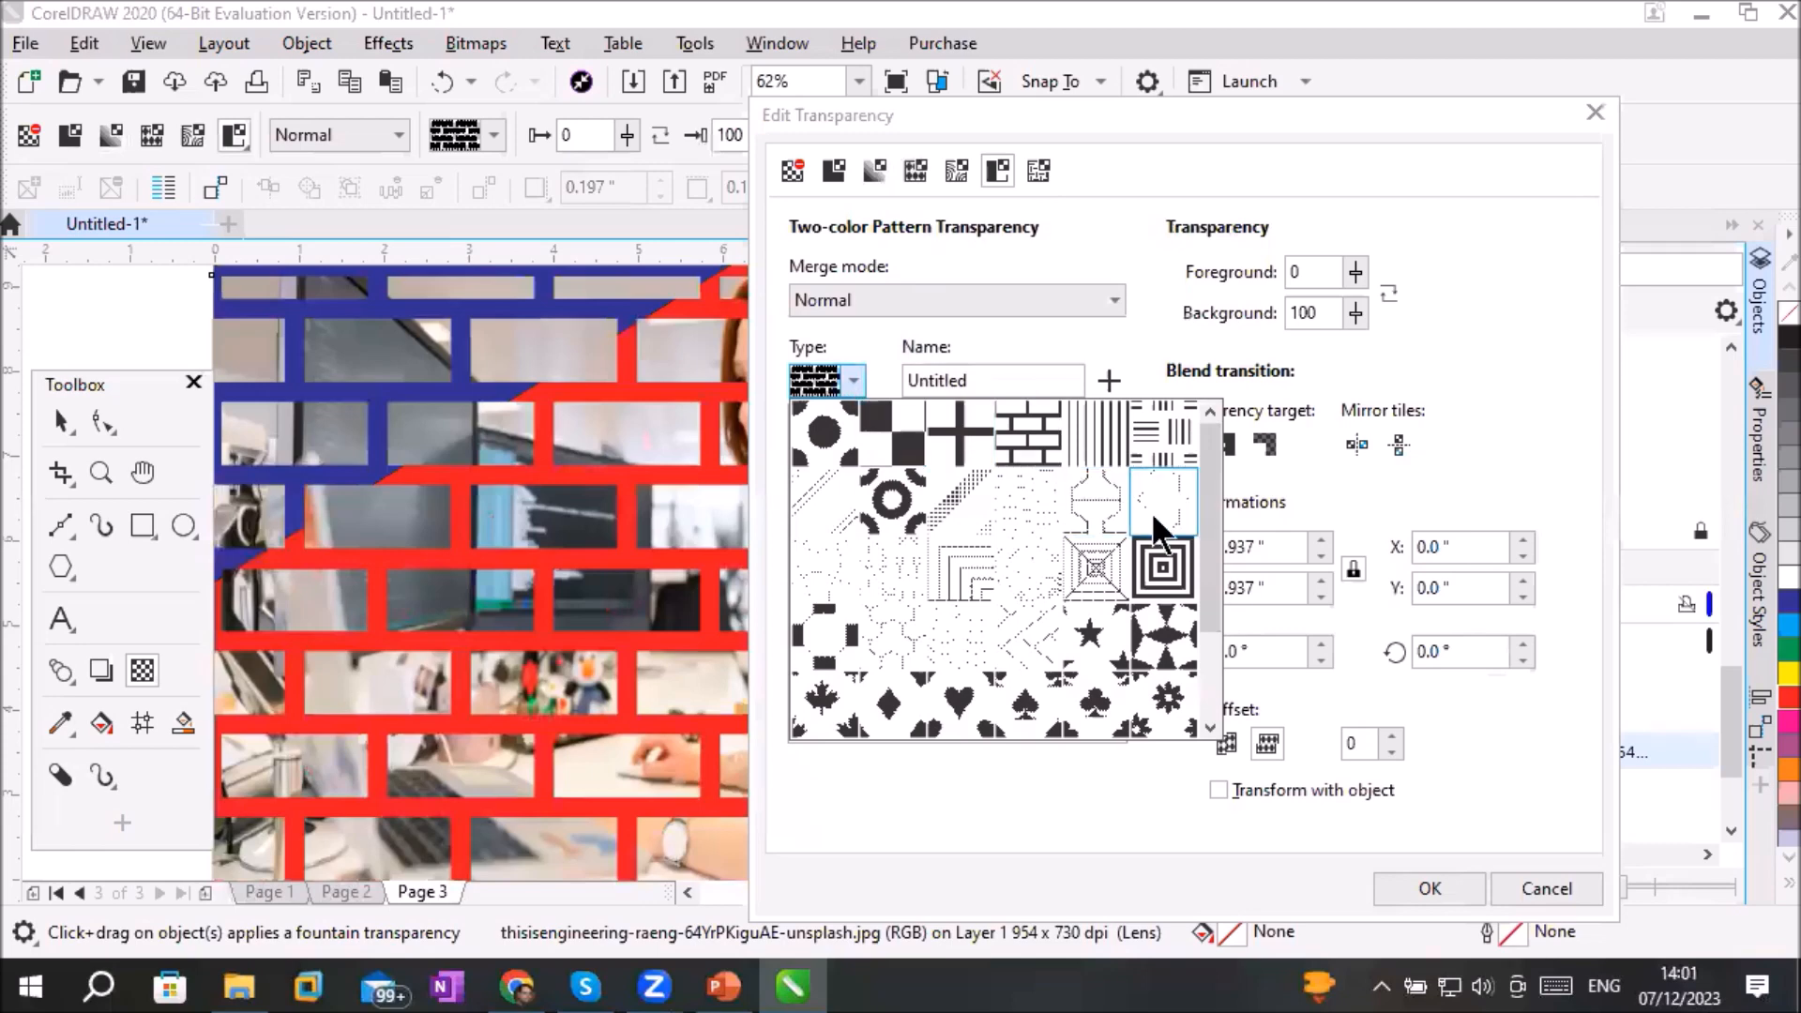
left_click(1169, 554)
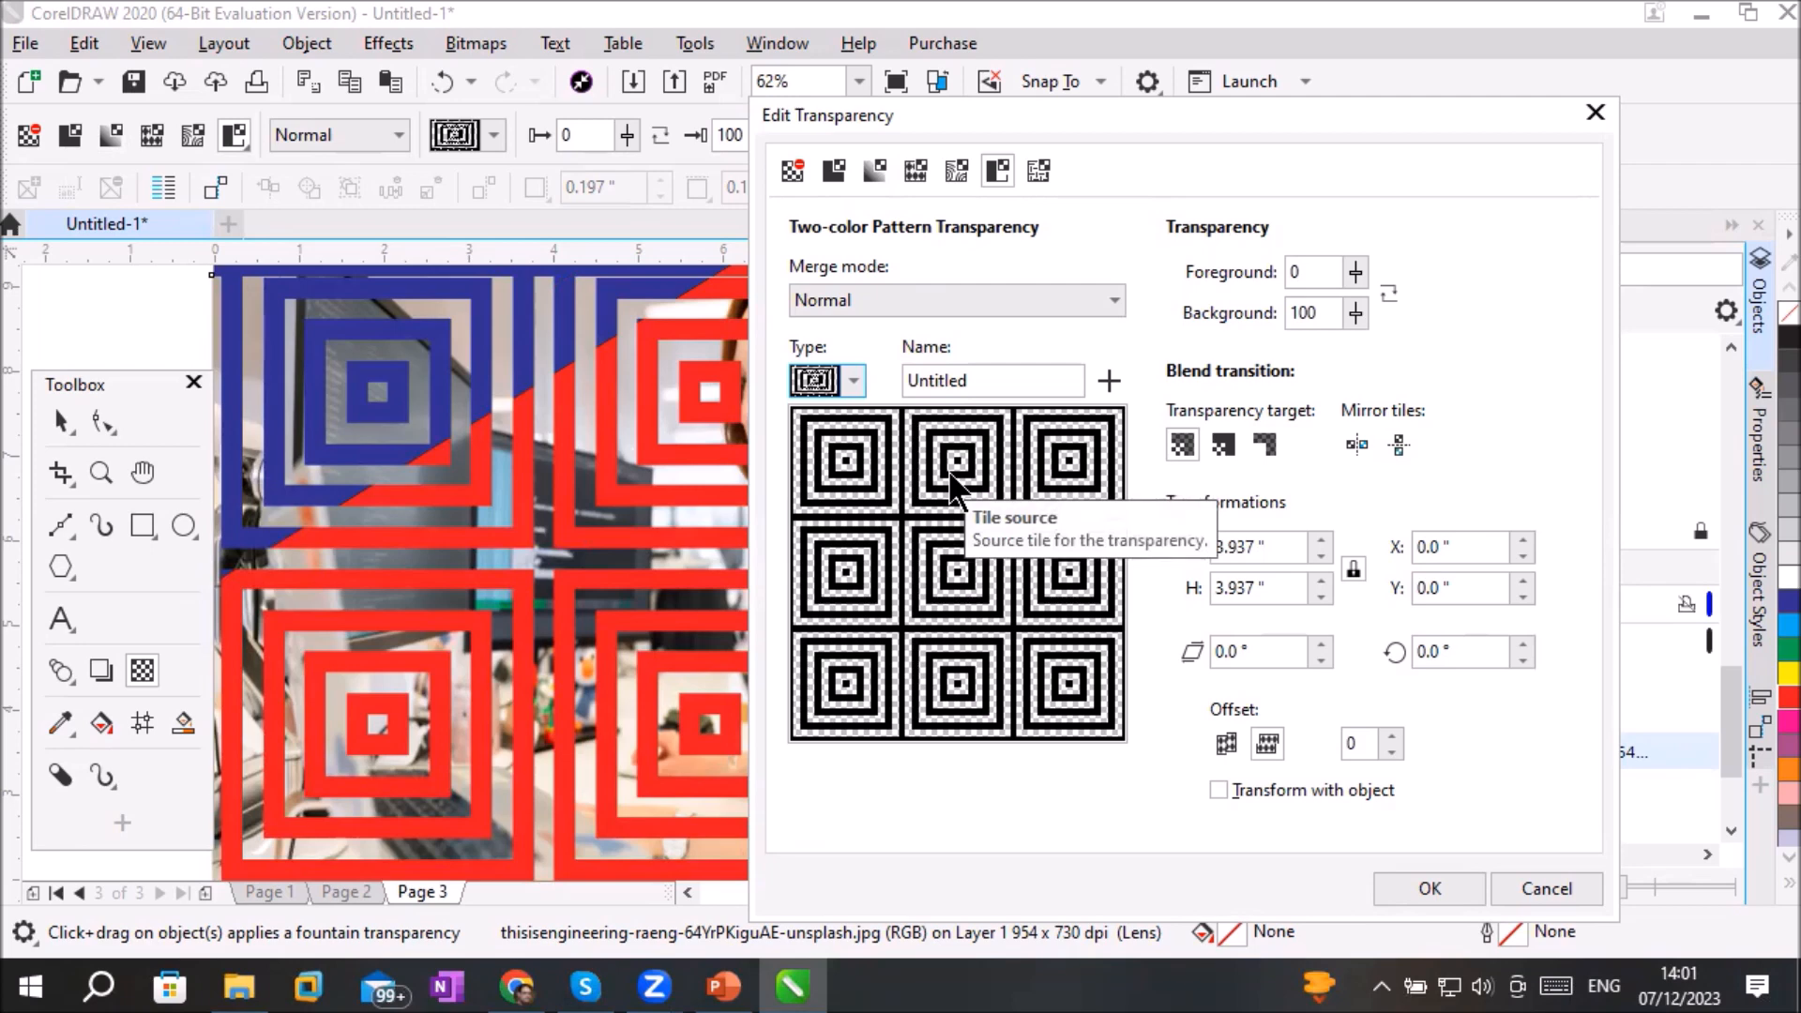
Step: Enlarge the transparency pattern tiles to 4.127" wide and 4.127" high
left_click(1321, 539)
left_click(1320, 539)
left_click(1320, 540)
left_click(1320, 539)
left_click(1320, 540)
left_click(1320, 540)
left_click(1320, 539)
left_click(1320, 539)
left_click(1320, 539)
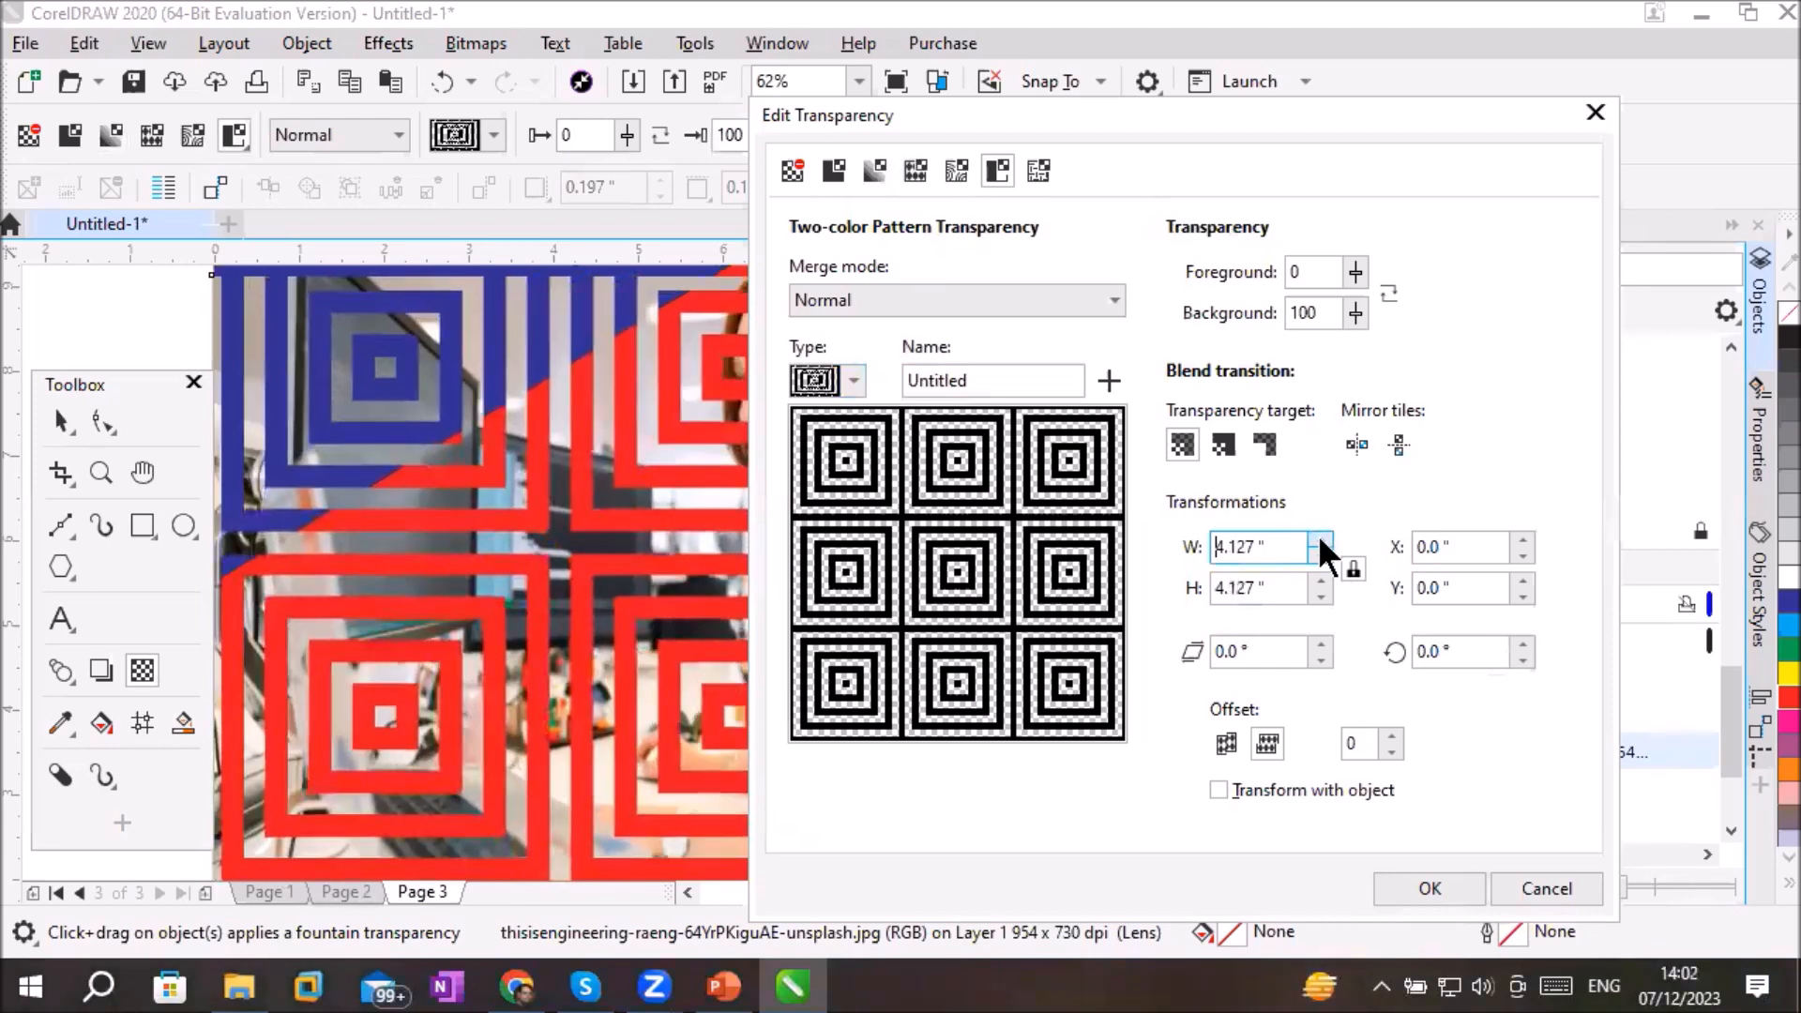
Step: Skew the two-color transparency pattern by 16°
left_click(1321, 641)
left_click(1321, 641)
left_click(1321, 641)
left_click(1321, 640)
left_click(1321, 641)
left_click(1321, 641)
left_click(1321, 640)
left_click(1321, 641)
left_click(1321, 641)
left_click(1321, 640)
left_click(1321, 641)
left_click(1321, 641)
left_click(1321, 641)
left_click(1321, 641)
left_click(1321, 641)
left_click(1321, 640)
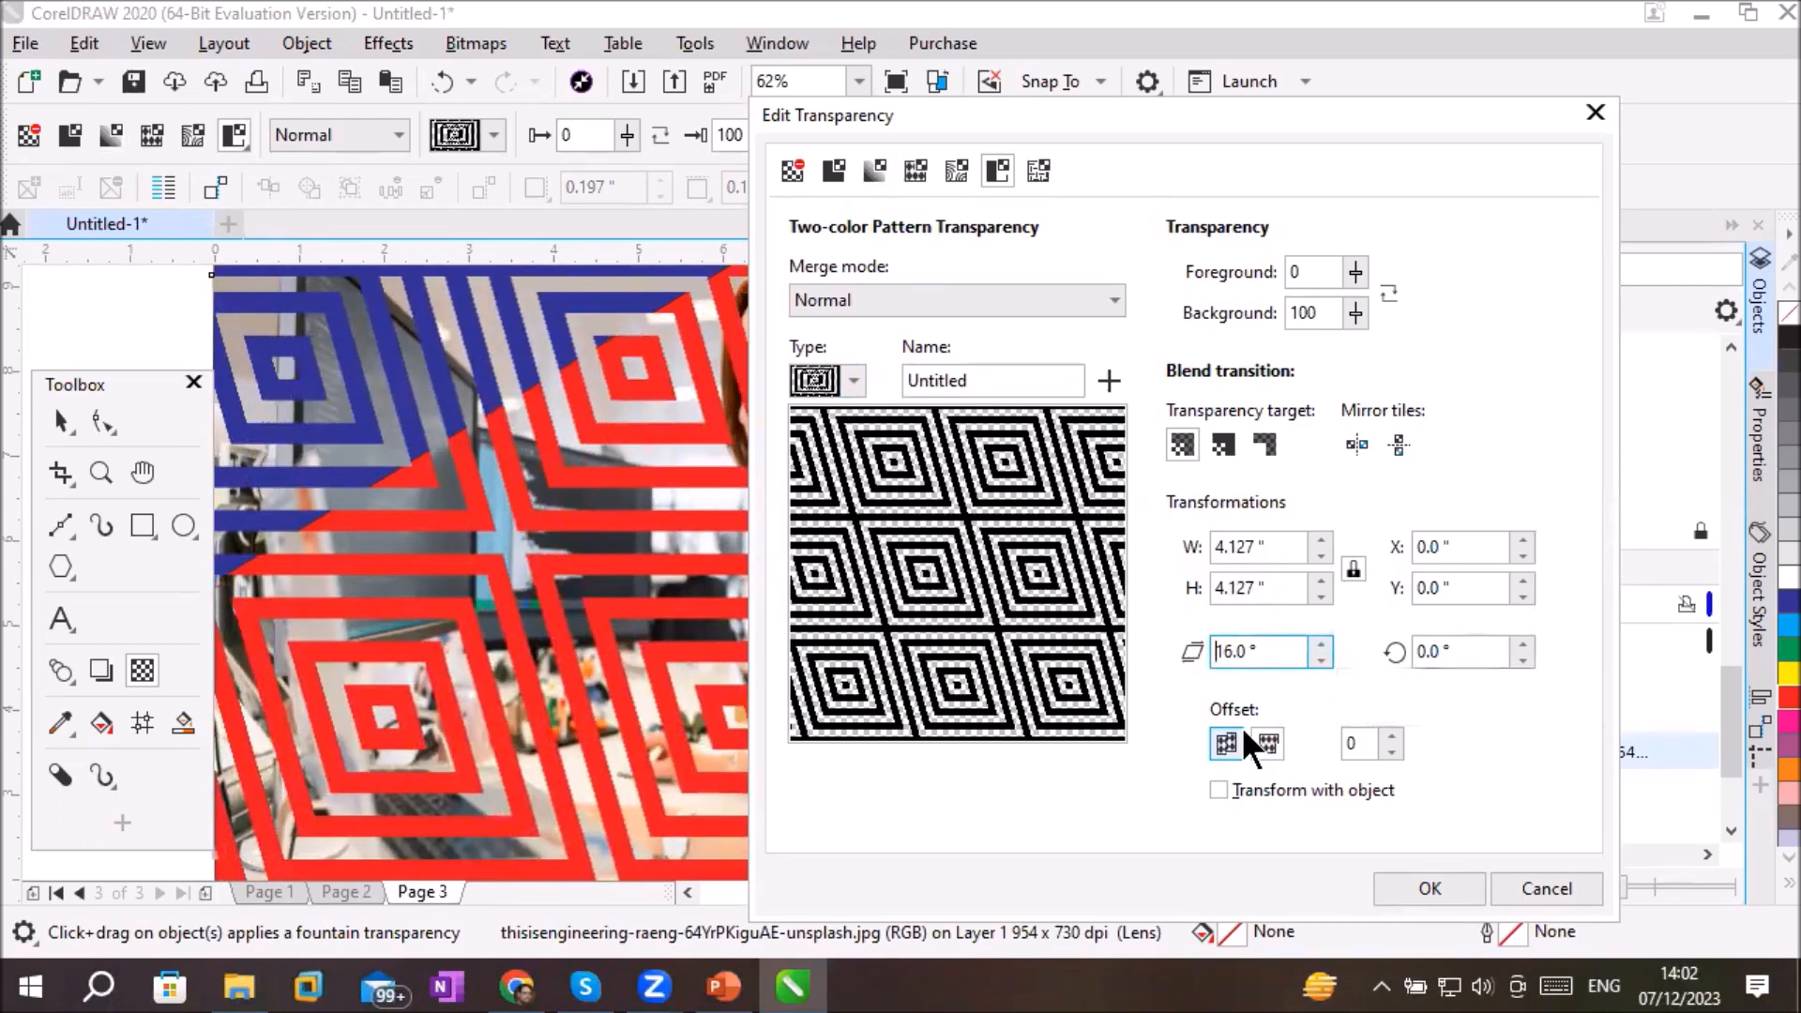
Step: Rotate the two-color transparency pattern by 17°
left_click(1522, 644)
left_click(1522, 645)
left_click(1522, 645)
left_click(1521, 644)
left_click(1522, 645)
left_click(1522, 644)
left_click(1522, 644)
left_click(1521, 645)
double_click(1522, 646)
left_click(1521, 645)
double_click(1521, 646)
left_click(1522, 646)
double_click(1521, 646)
left_click(1522, 646)
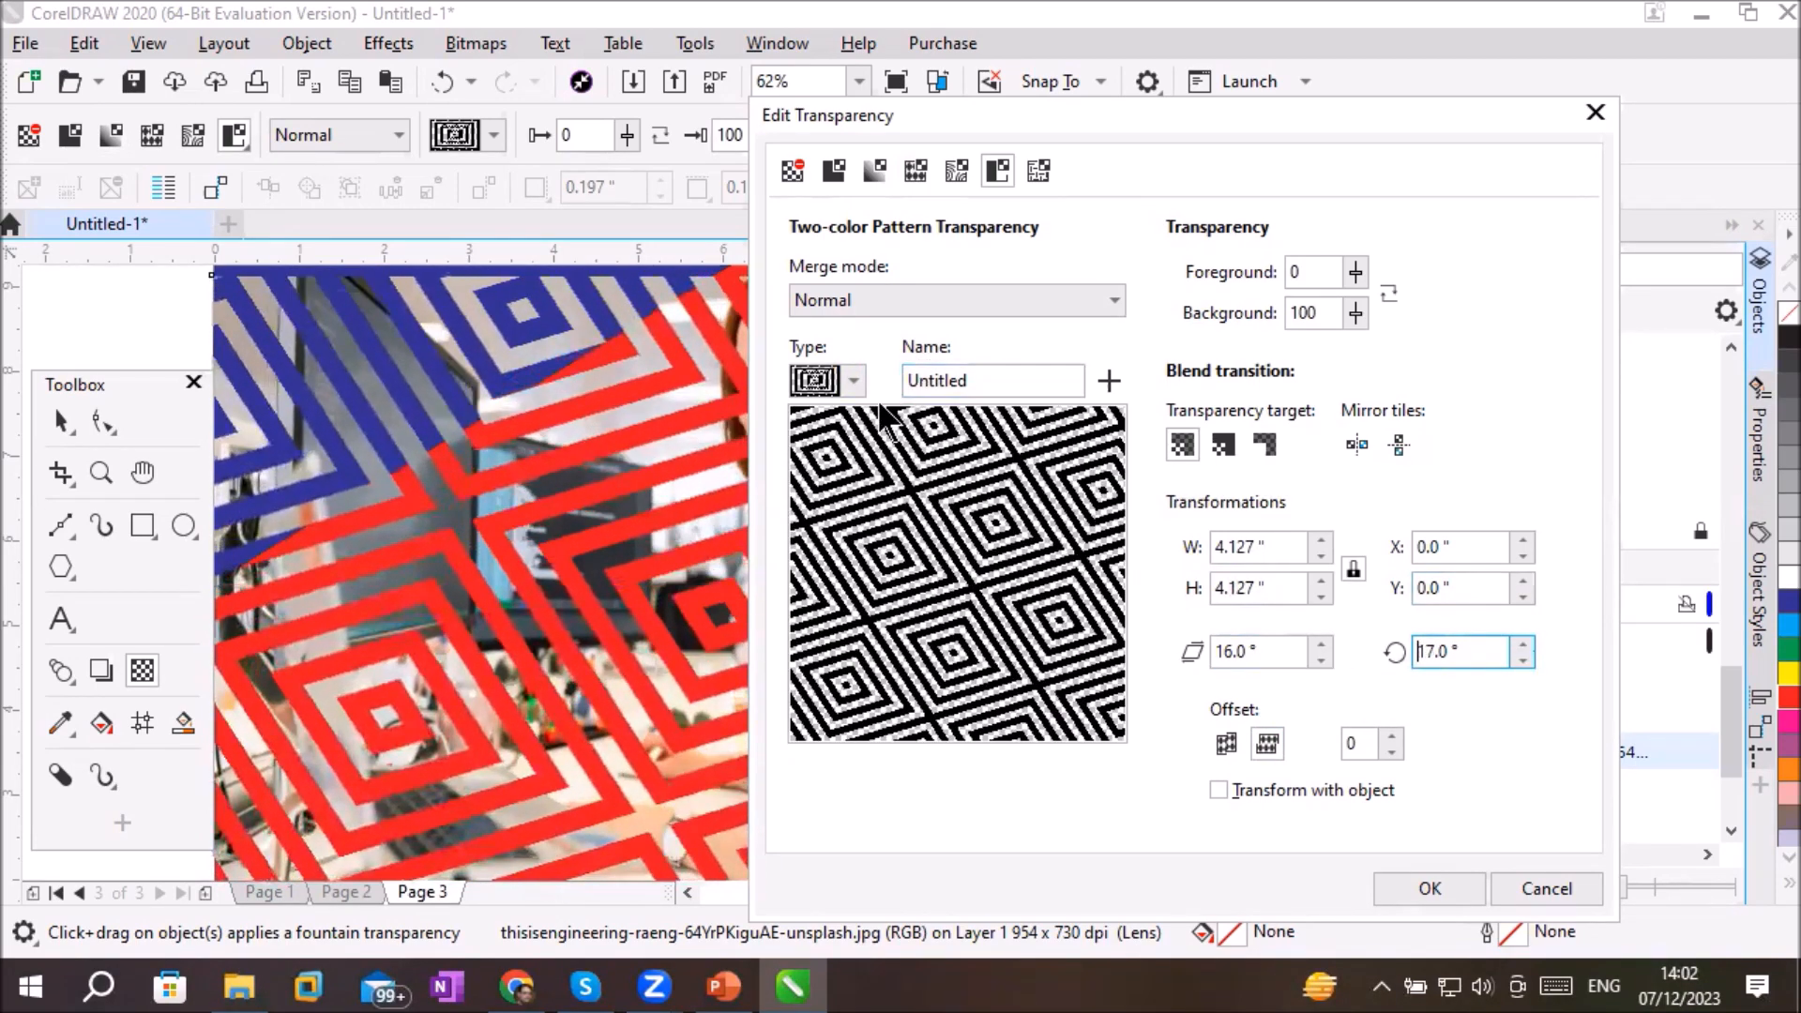
Step: Change the two-color transparency pattern to hearts and finish with the maple leaf pattern
left_click(853, 381)
left_click(976, 704)
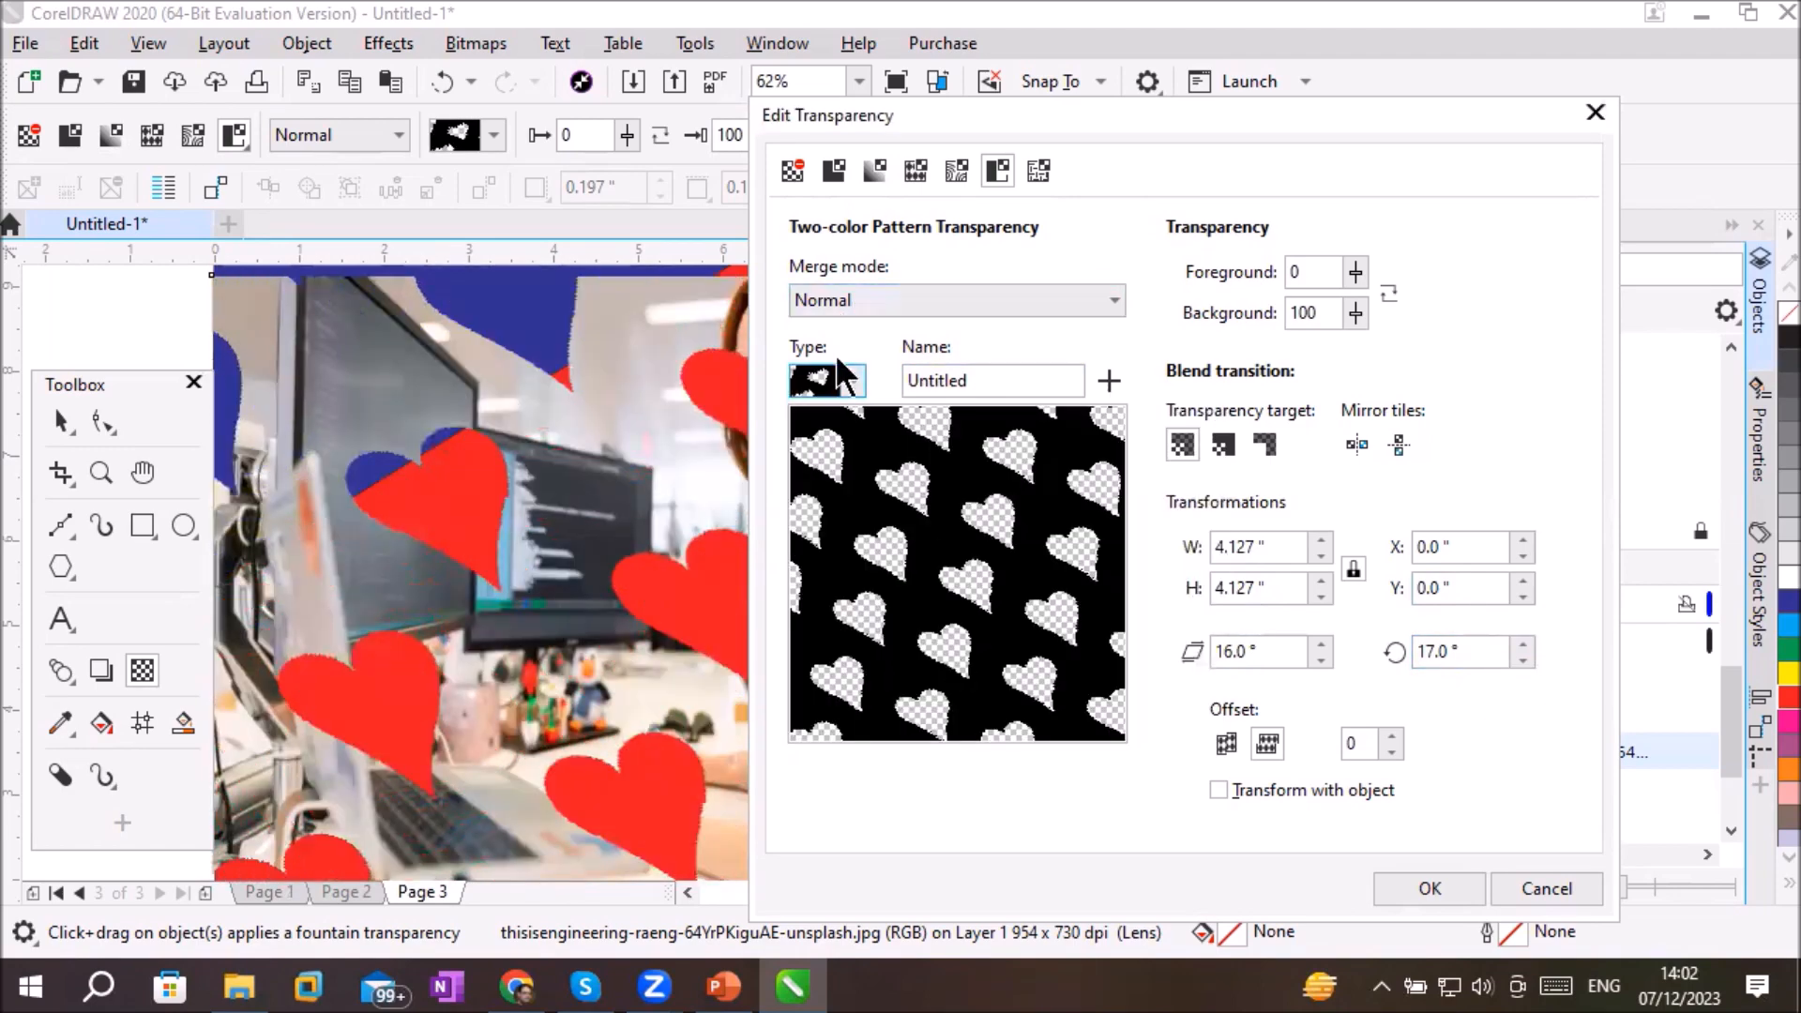
left_click(854, 381)
left_click(820, 705)
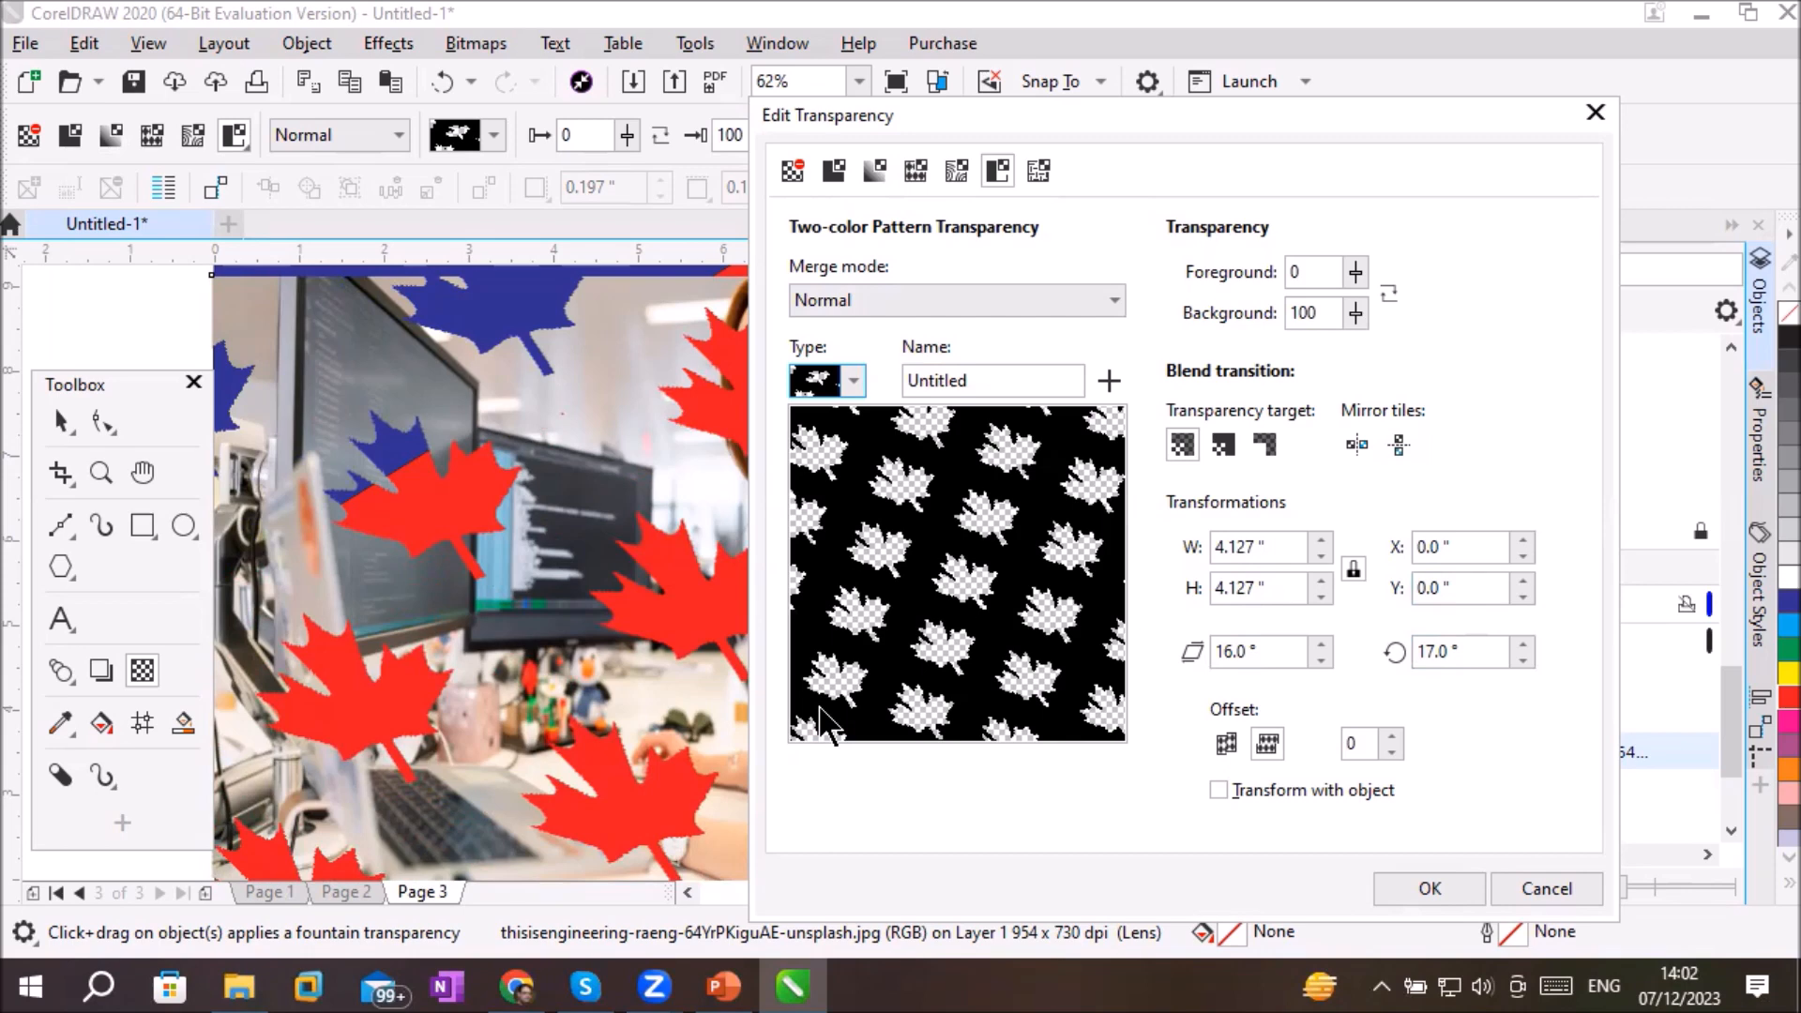
Step: Try horizontal and vertical mirroring of the maple leaf tiles, leaving both turned off
left_click(1351, 444)
left_click(1348, 443)
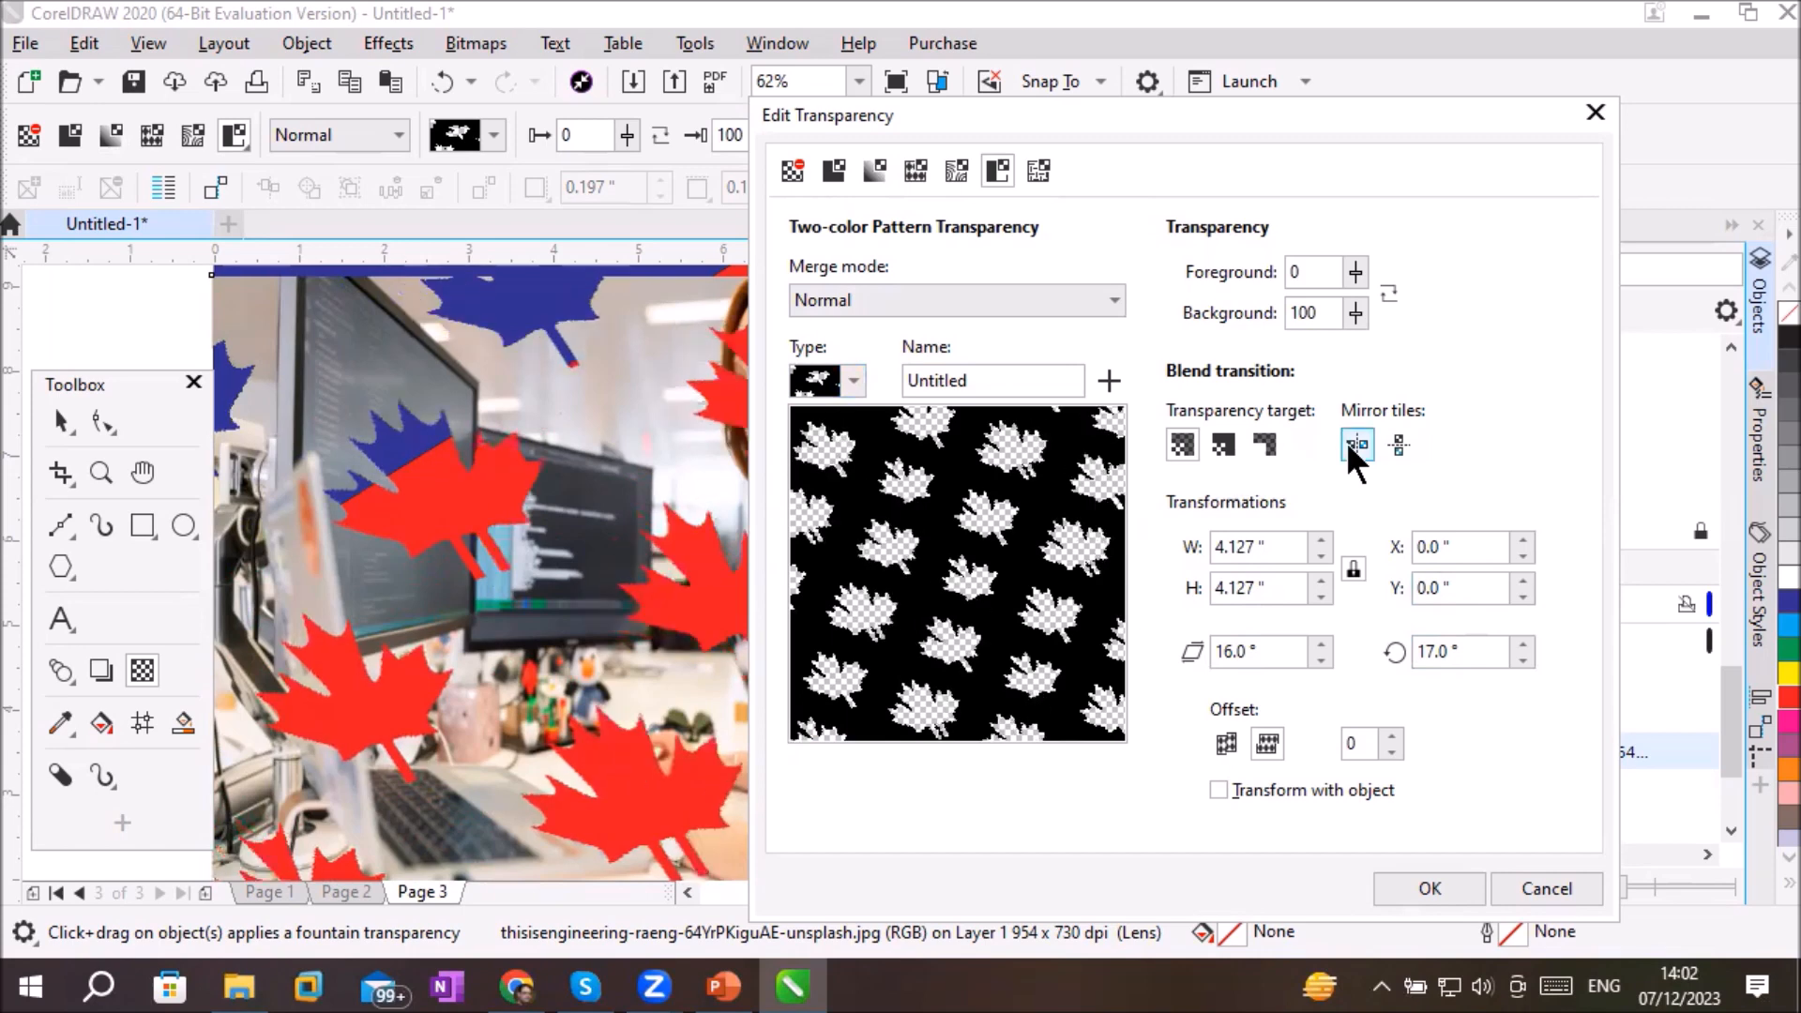
left_click(1400, 441)
left_click(1400, 441)
left_click(1399, 441)
left_click(1400, 441)
left_click(1400, 441)
left_click(1400, 441)
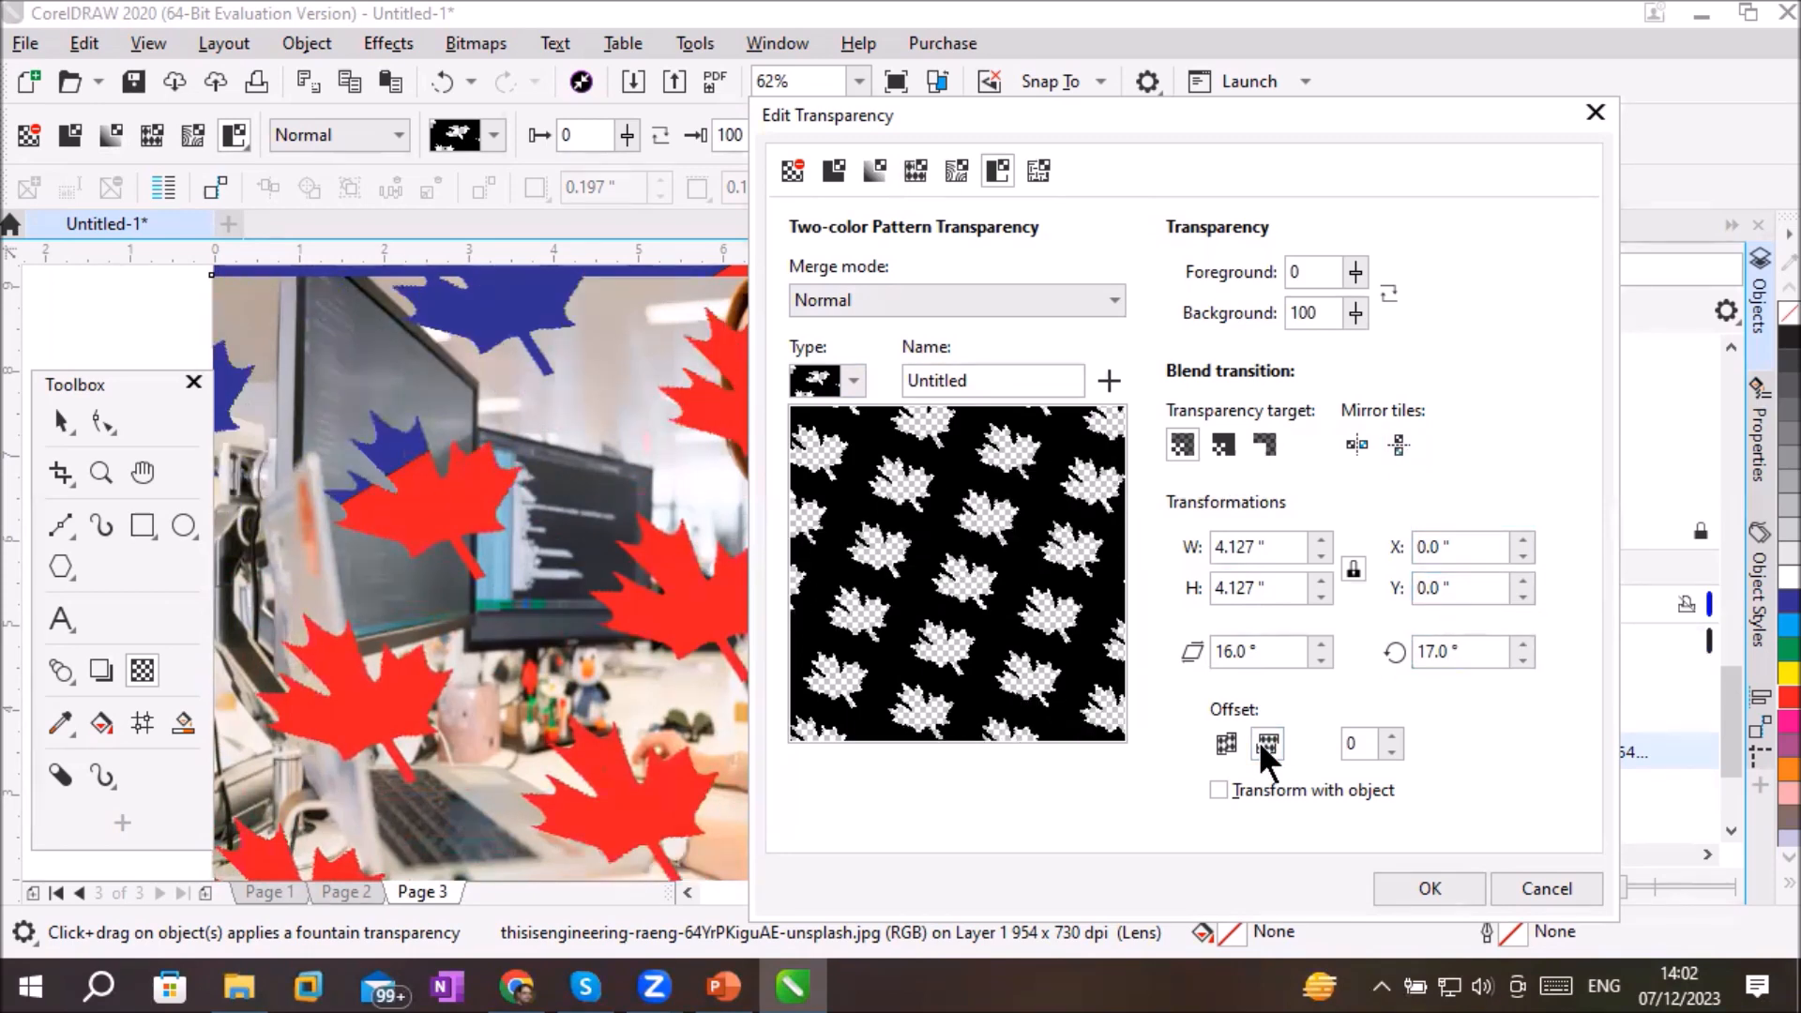
Step: Raise the row offset of the maple leaf tiles to 38%
left_click(1390, 735)
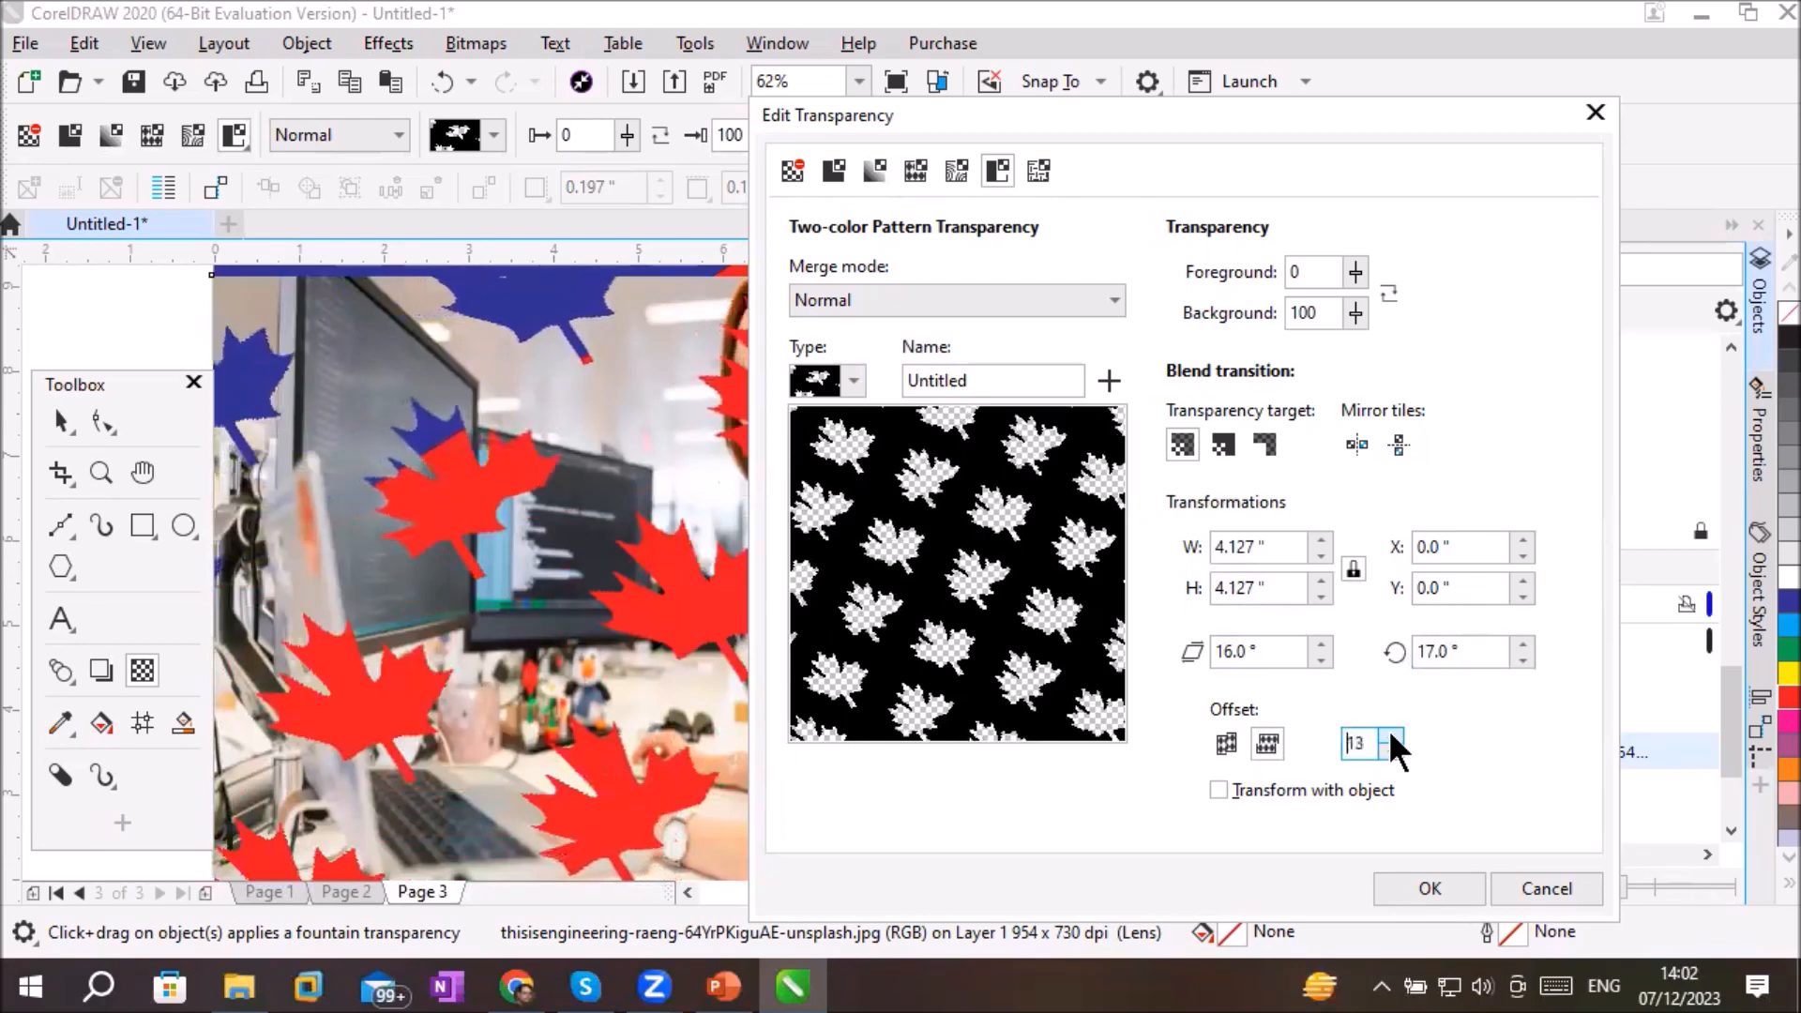
left_click(1390, 736)
left_click(1390, 734)
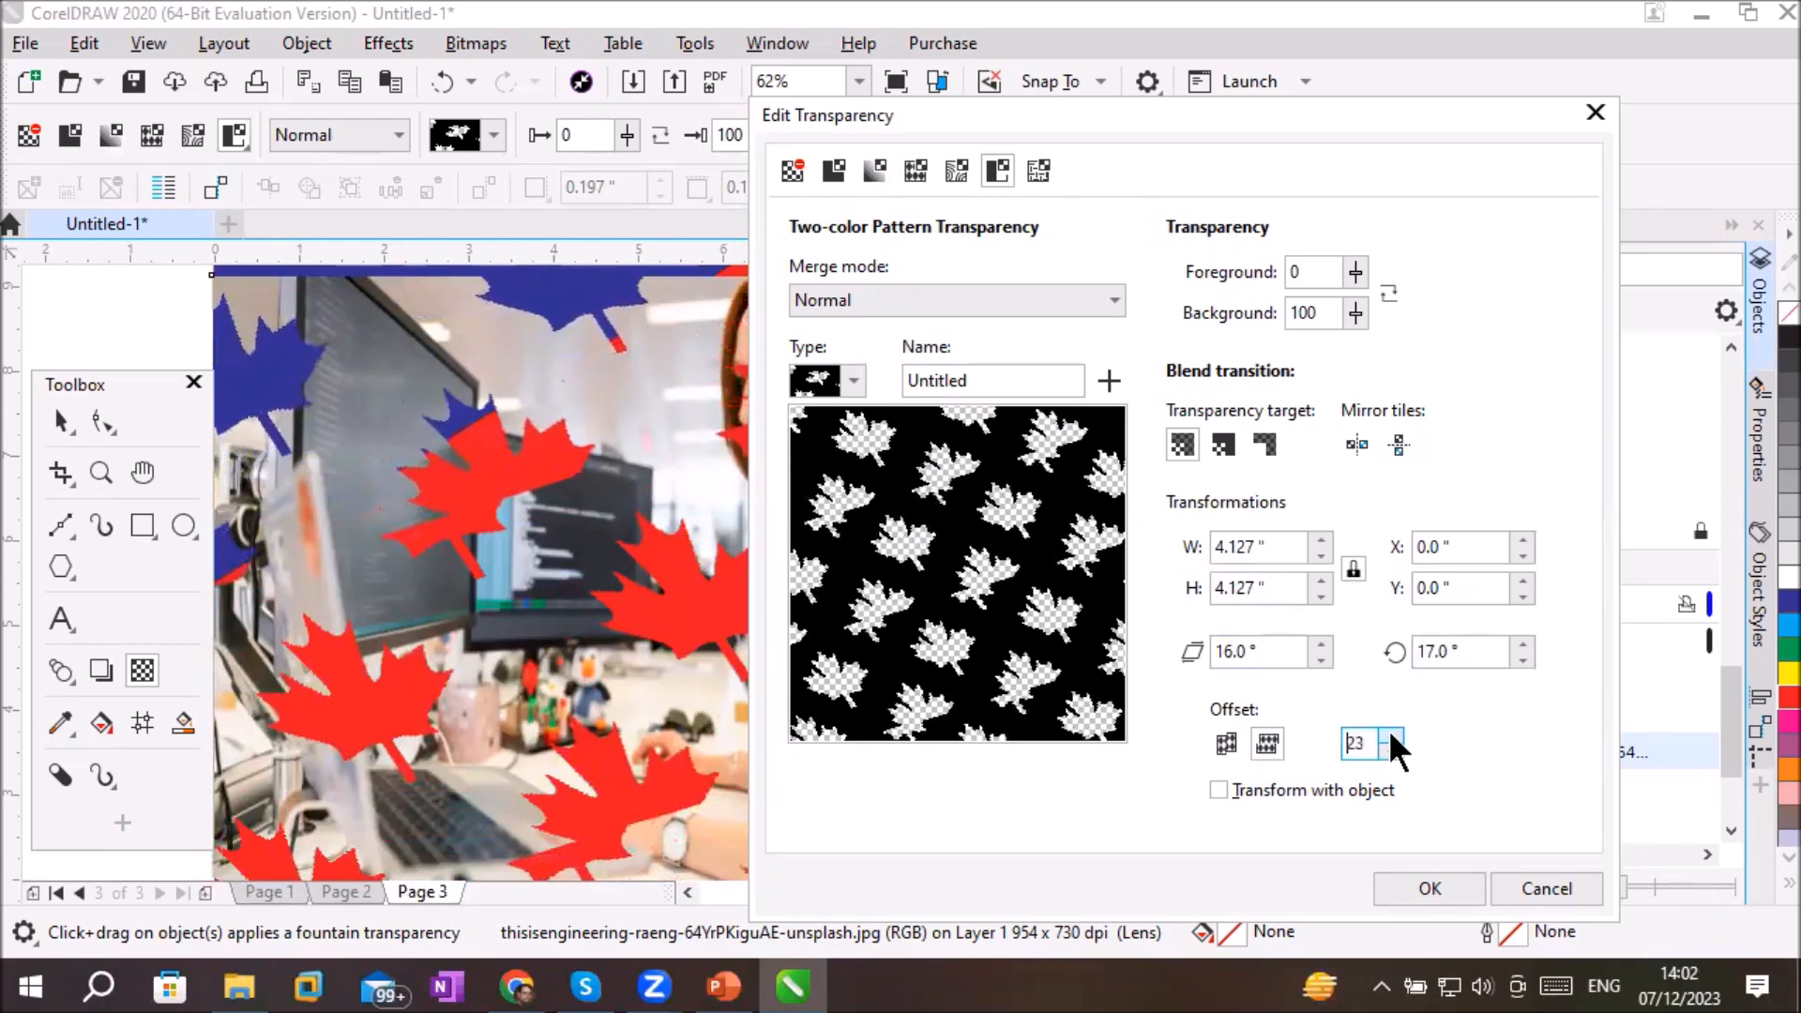
left_click(1391, 735)
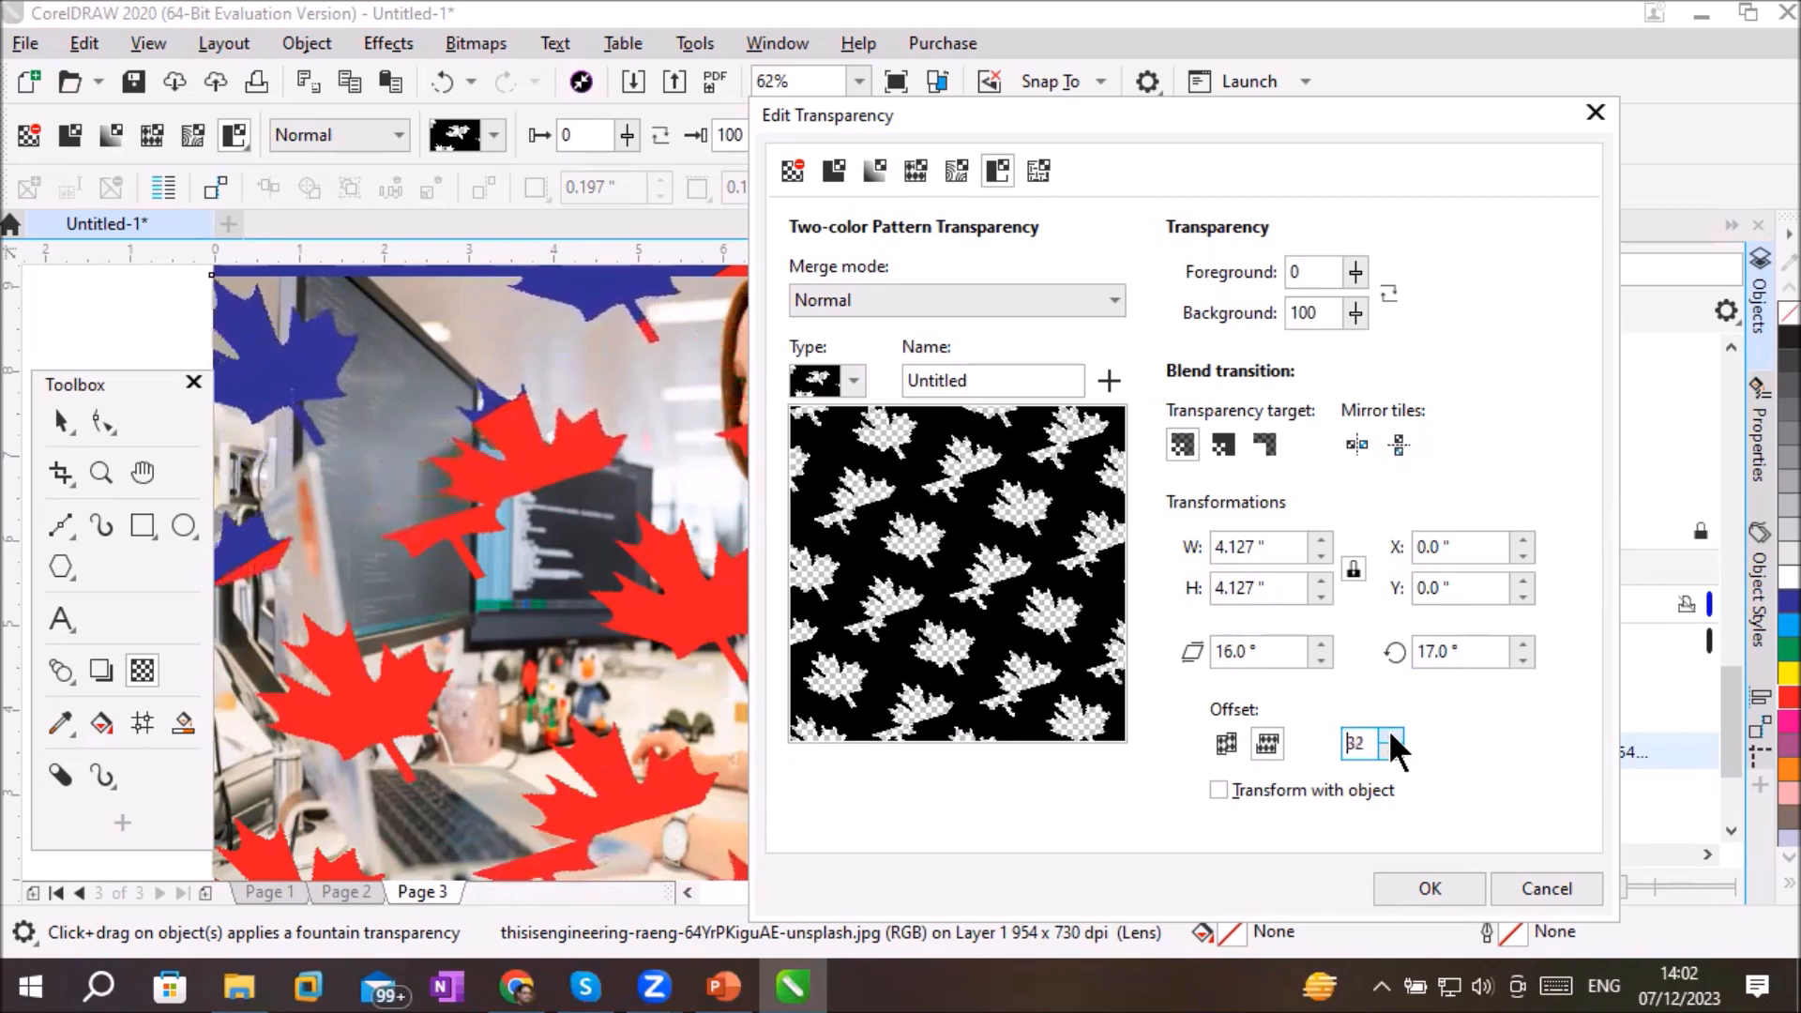
Step: Switch the maple leaf tiles to column offset and raise it to 73%
left_click(1235, 745)
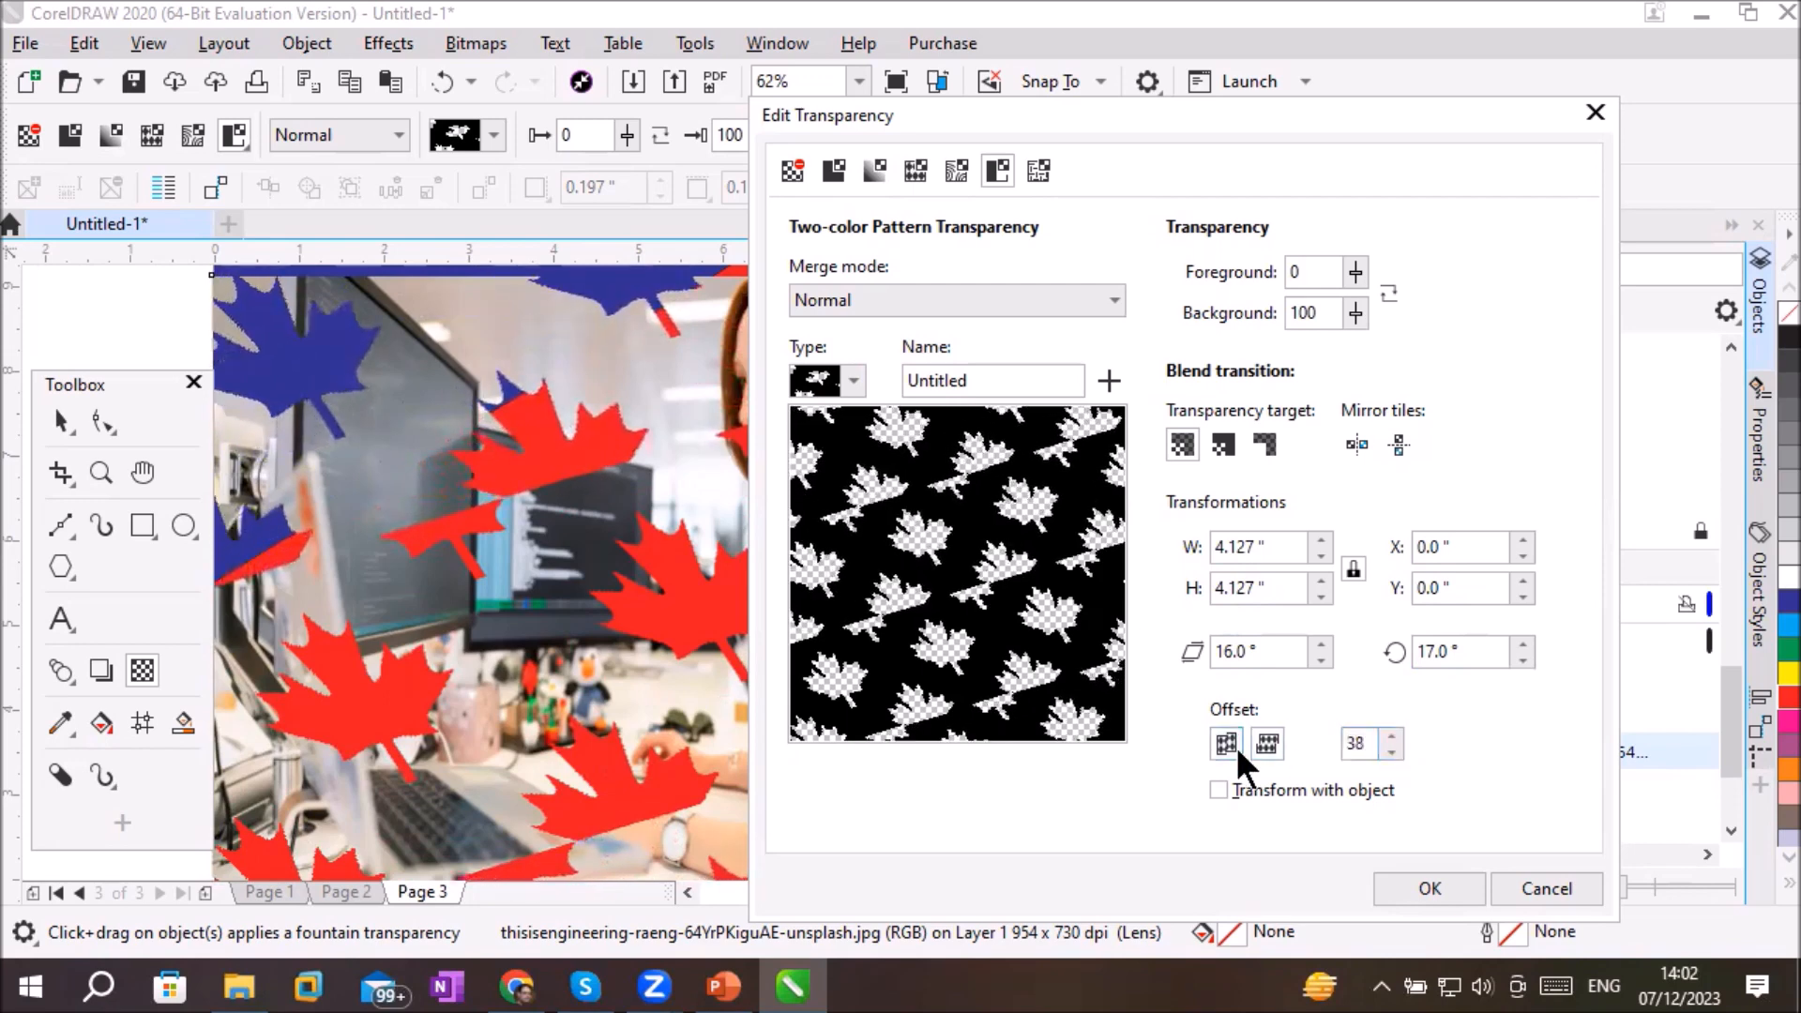
left_click(1391, 731)
left_click(1391, 734)
left_click(1391, 734)
left_click(1391, 733)
left_click(1391, 734)
left_click(1391, 734)
left_click(1392, 734)
left_click(1391, 733)
left_click(1392, 734)
left_click(1391, 734)
left_click(1392, 734)
left_click(1391, 734)
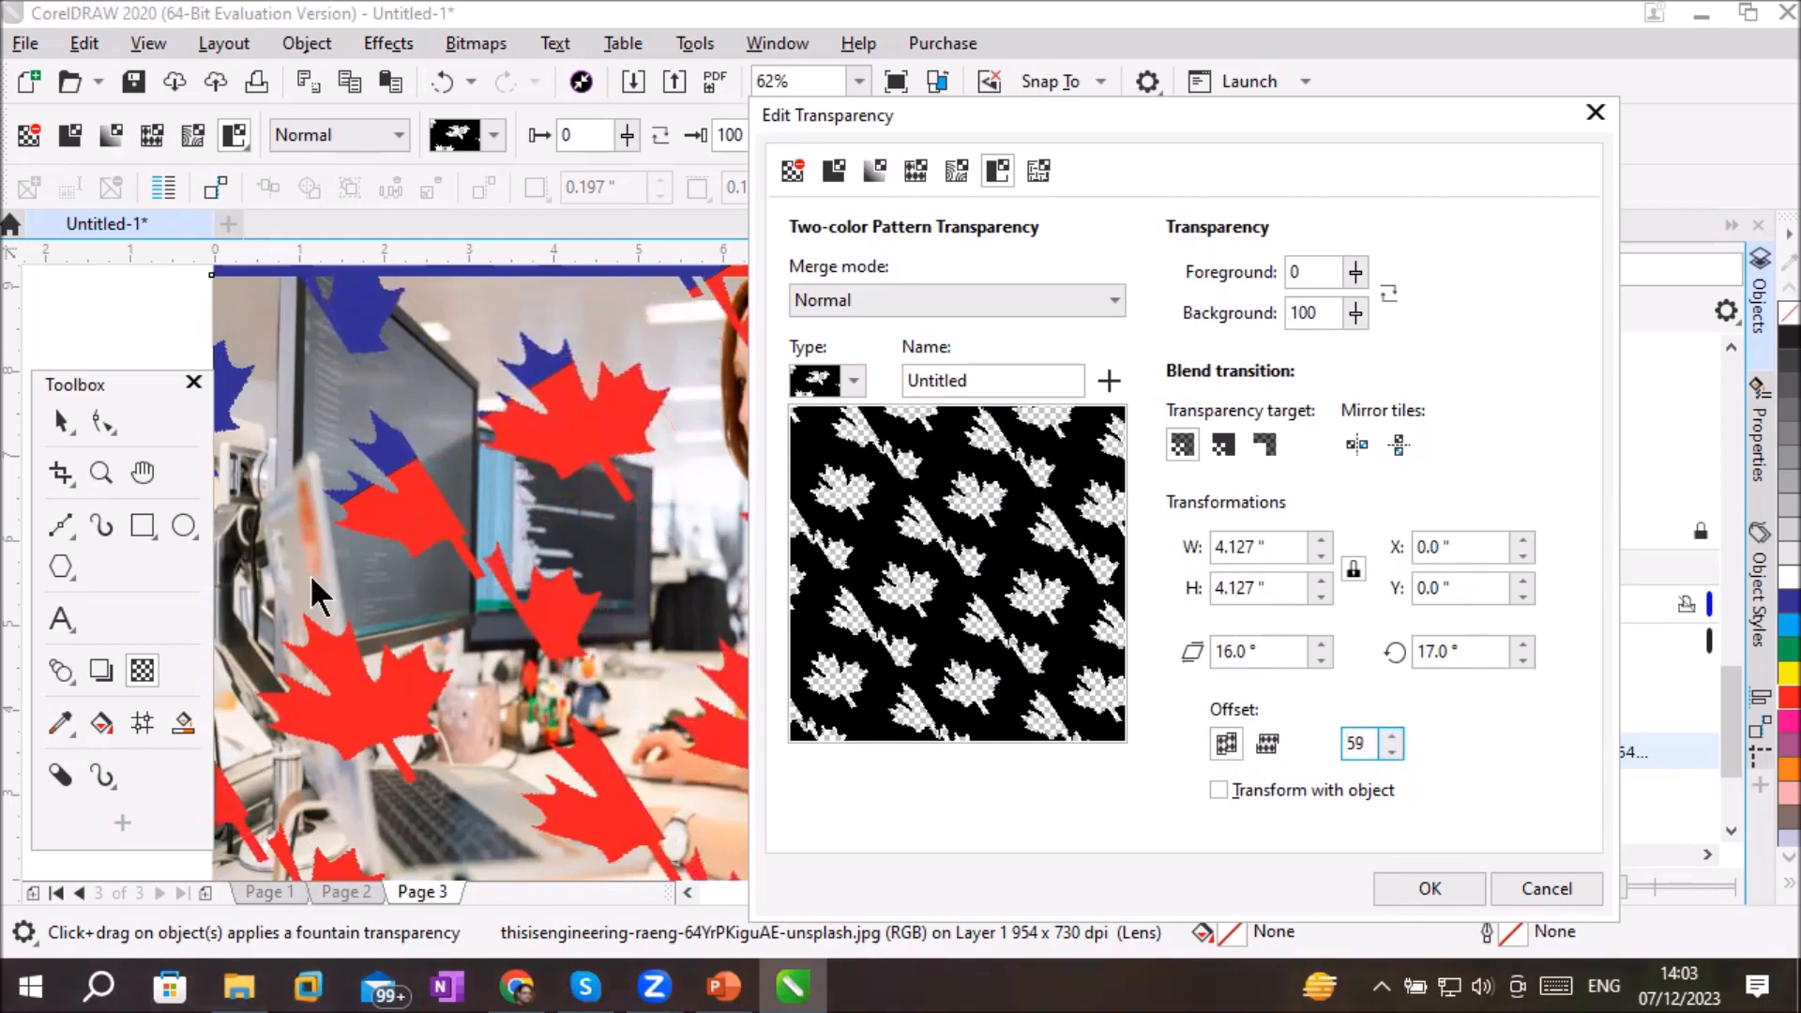
left_click(1393, 734)
double_click(1393, 735)
double_click(1393, 735)
double_click(1392, 735)
left_click(1392, 734)
double_click(1392, 734)
double_click(1392, 734)
double_click(1392, 734)
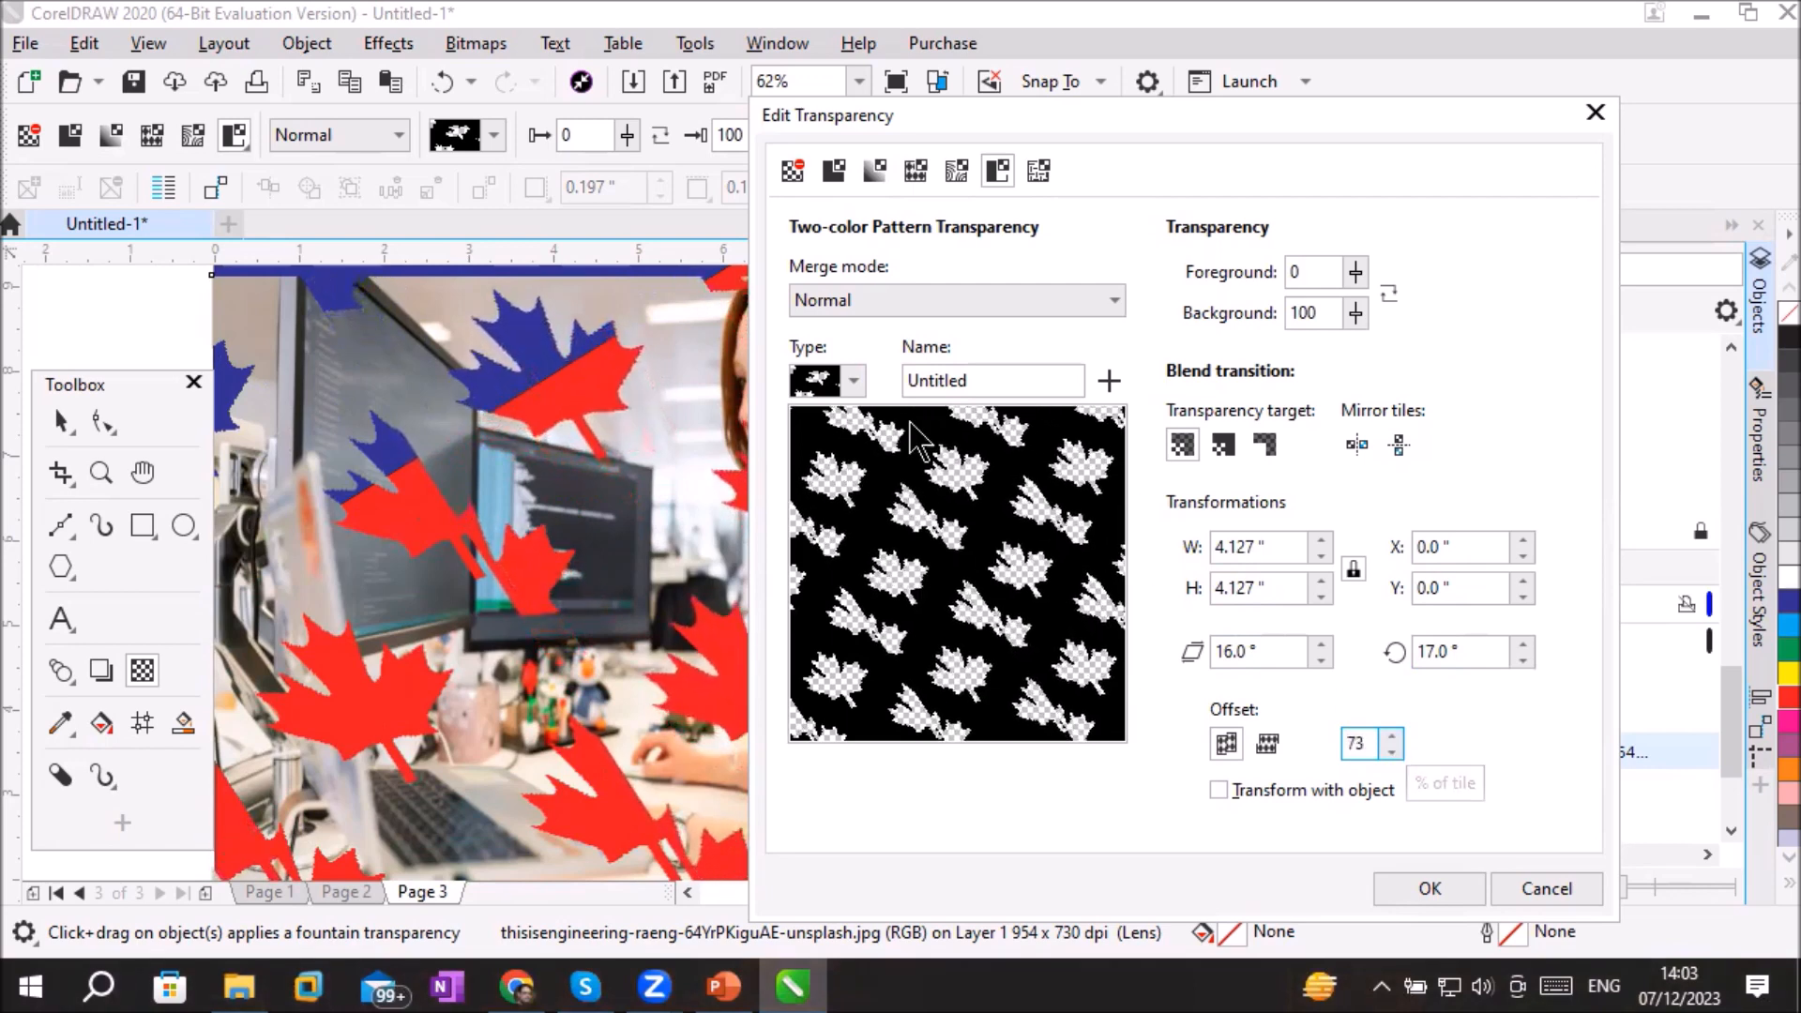
Step: Change the two-color transparency pattern to bricks and raise its column offset to 91%
left_click(852, 381)
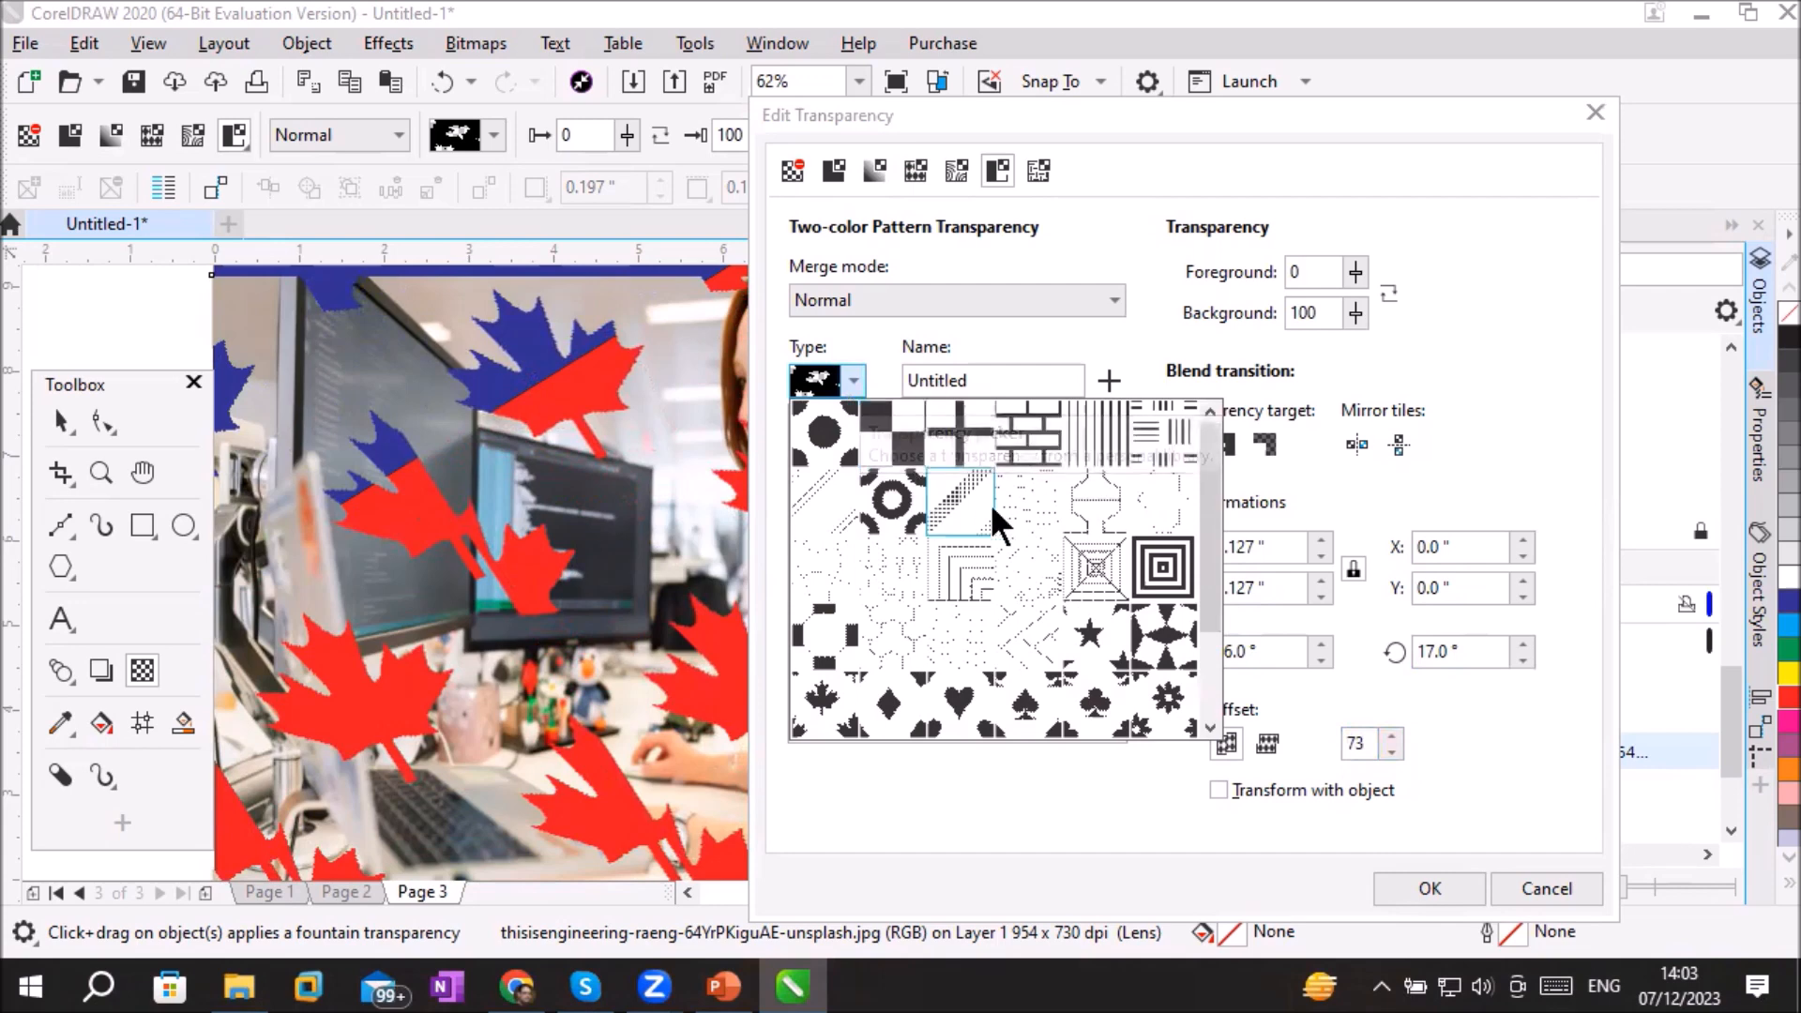
left_click(1029, 458)
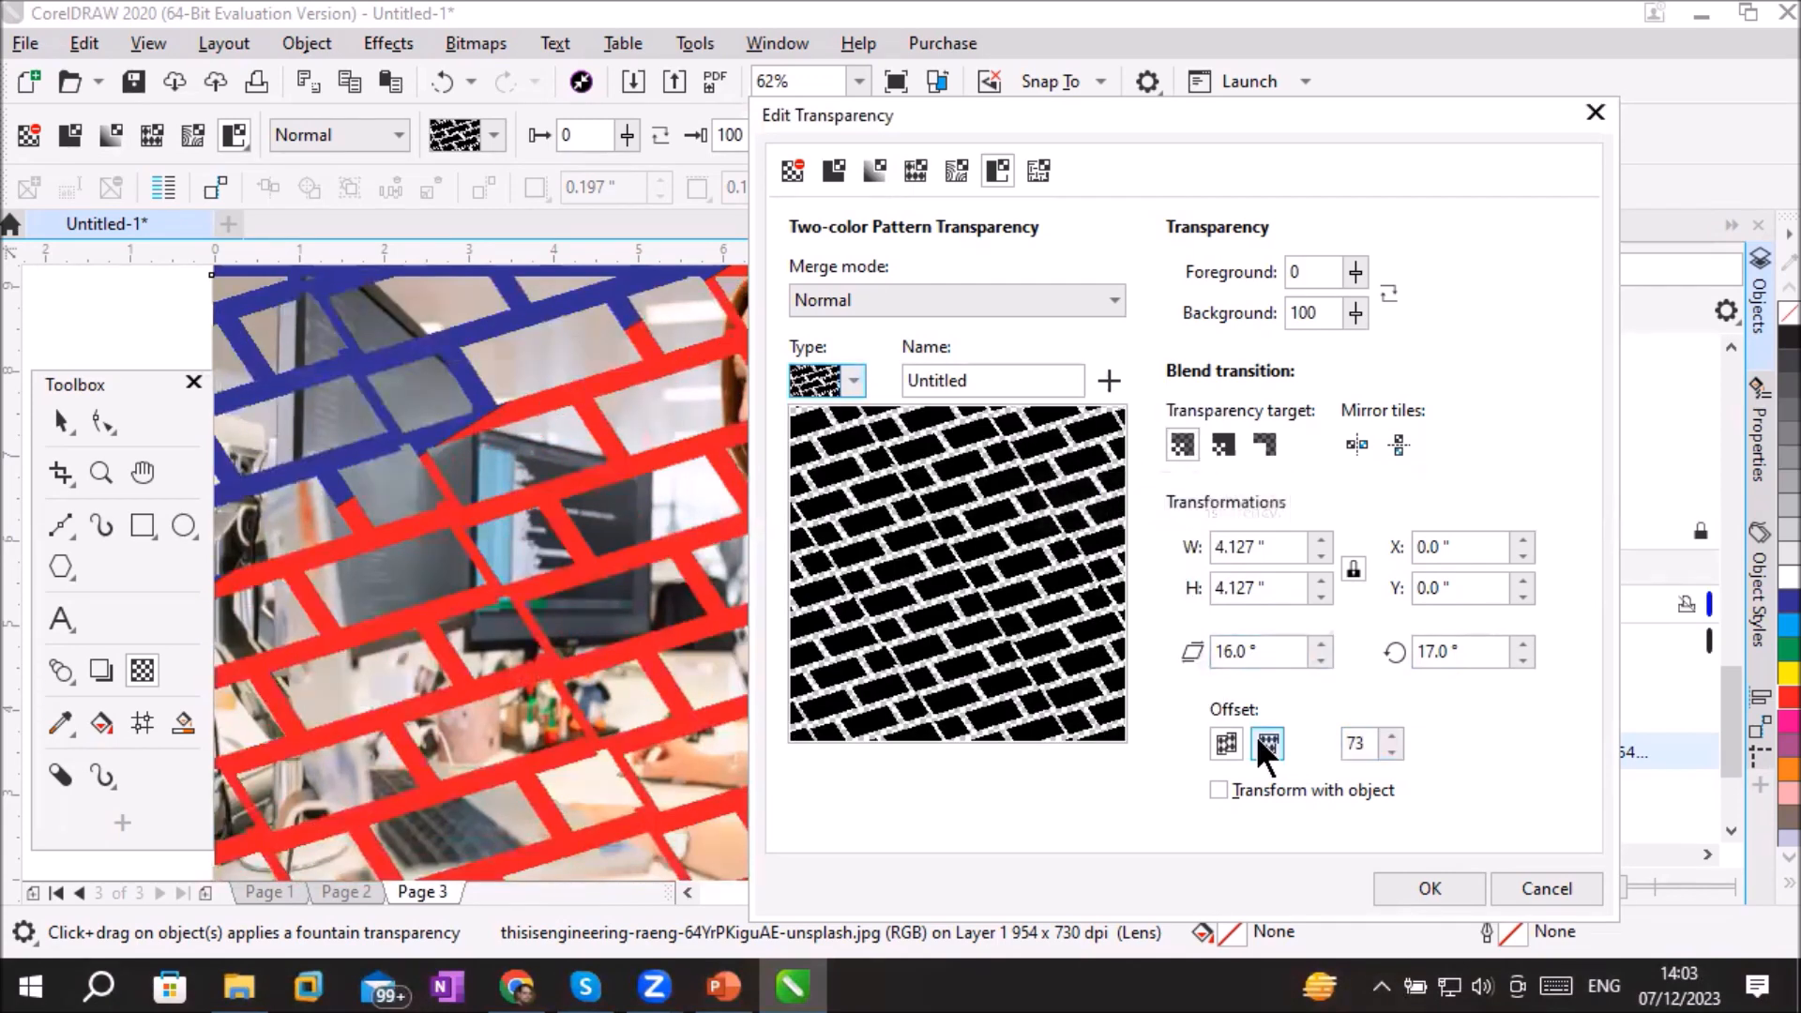
left_click(1393, 737)
left_click(1392, 737)
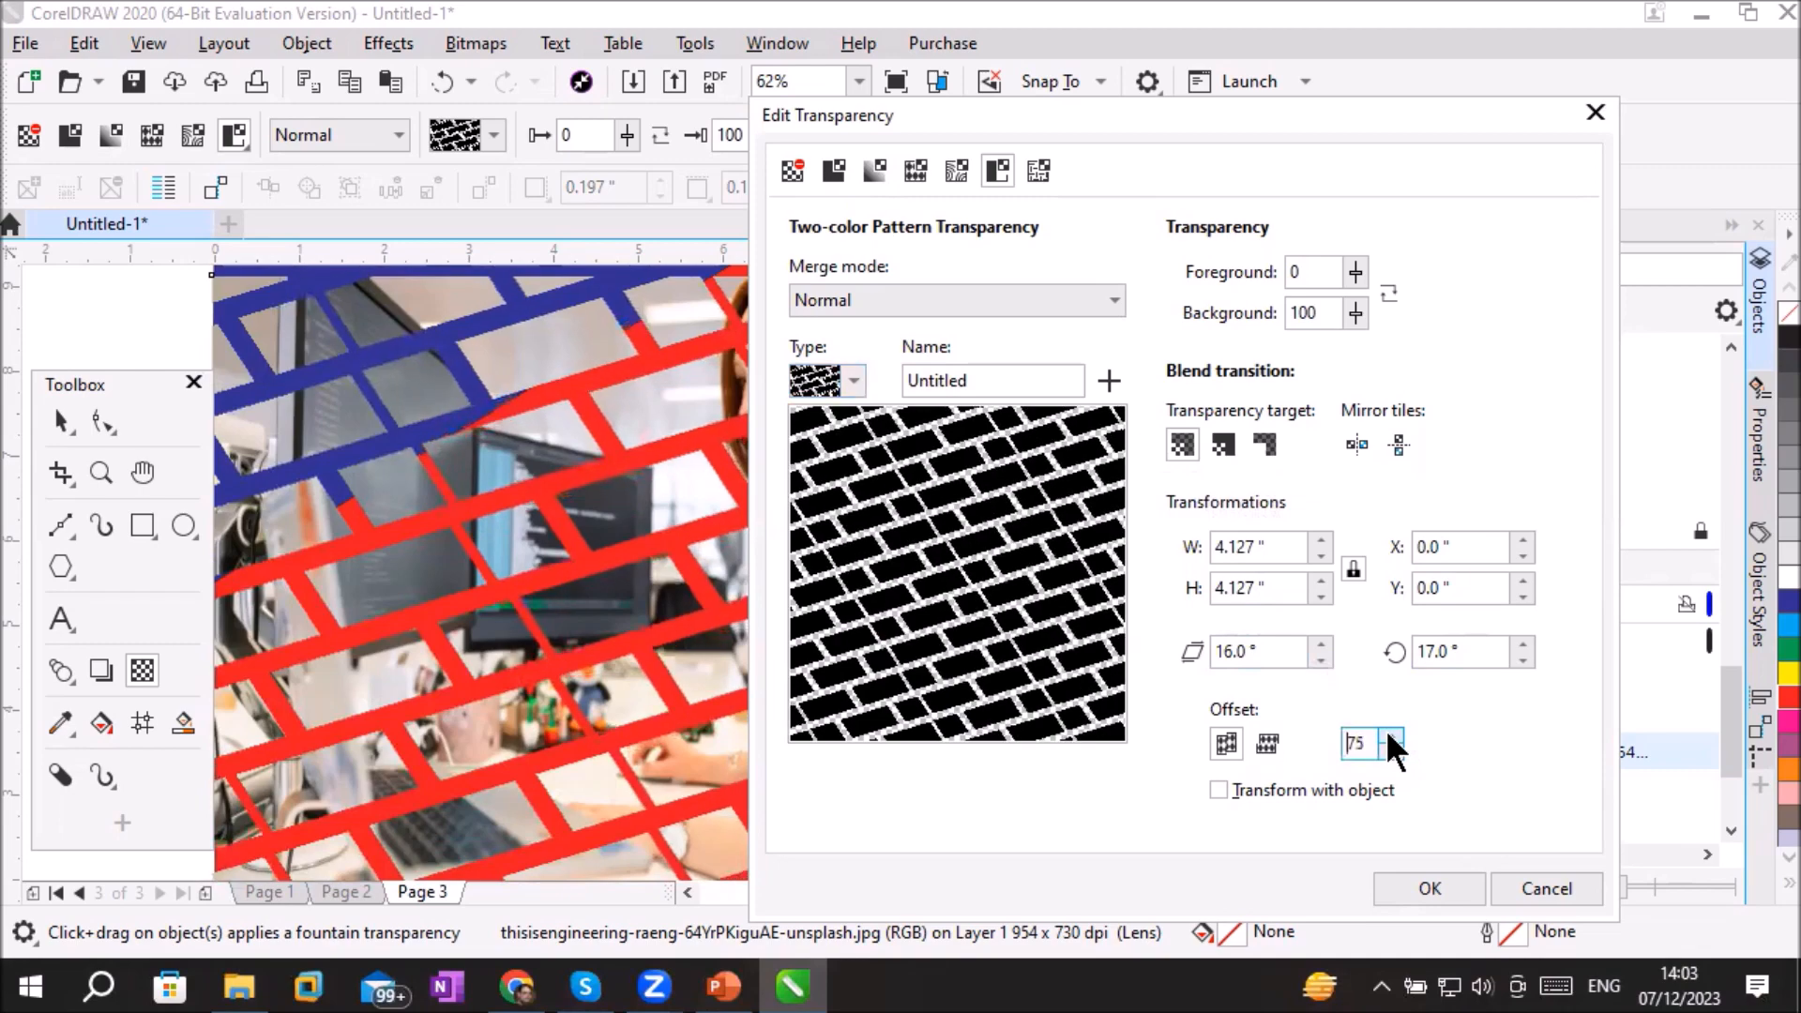
left_click(1392, 738)
left_click(1392, 738)
left_click(1392, 737)
left_click(1392, 737)
left_click(1392, 737)
left_click(1392, 738)
left_click(1392, 738)
left_click(1393, 738)
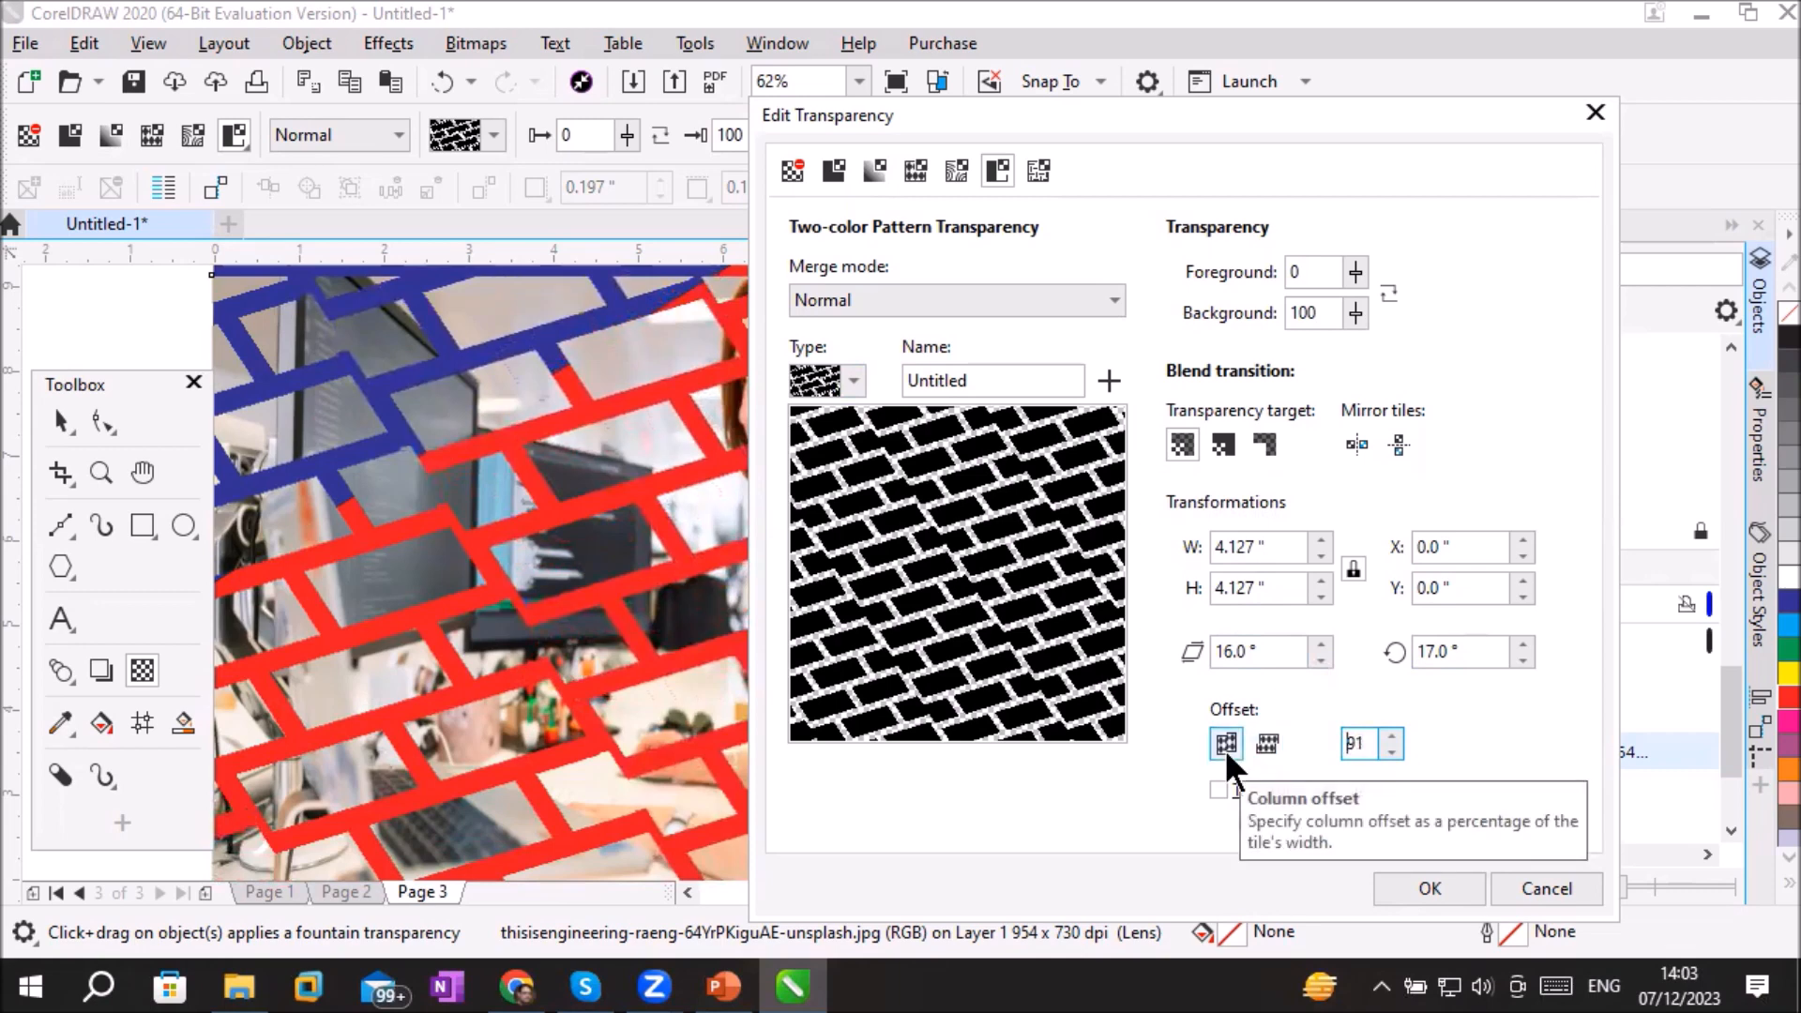
Step: Switch the brick pattern to row offset and raise it to 100%
left_click(1269, 744)
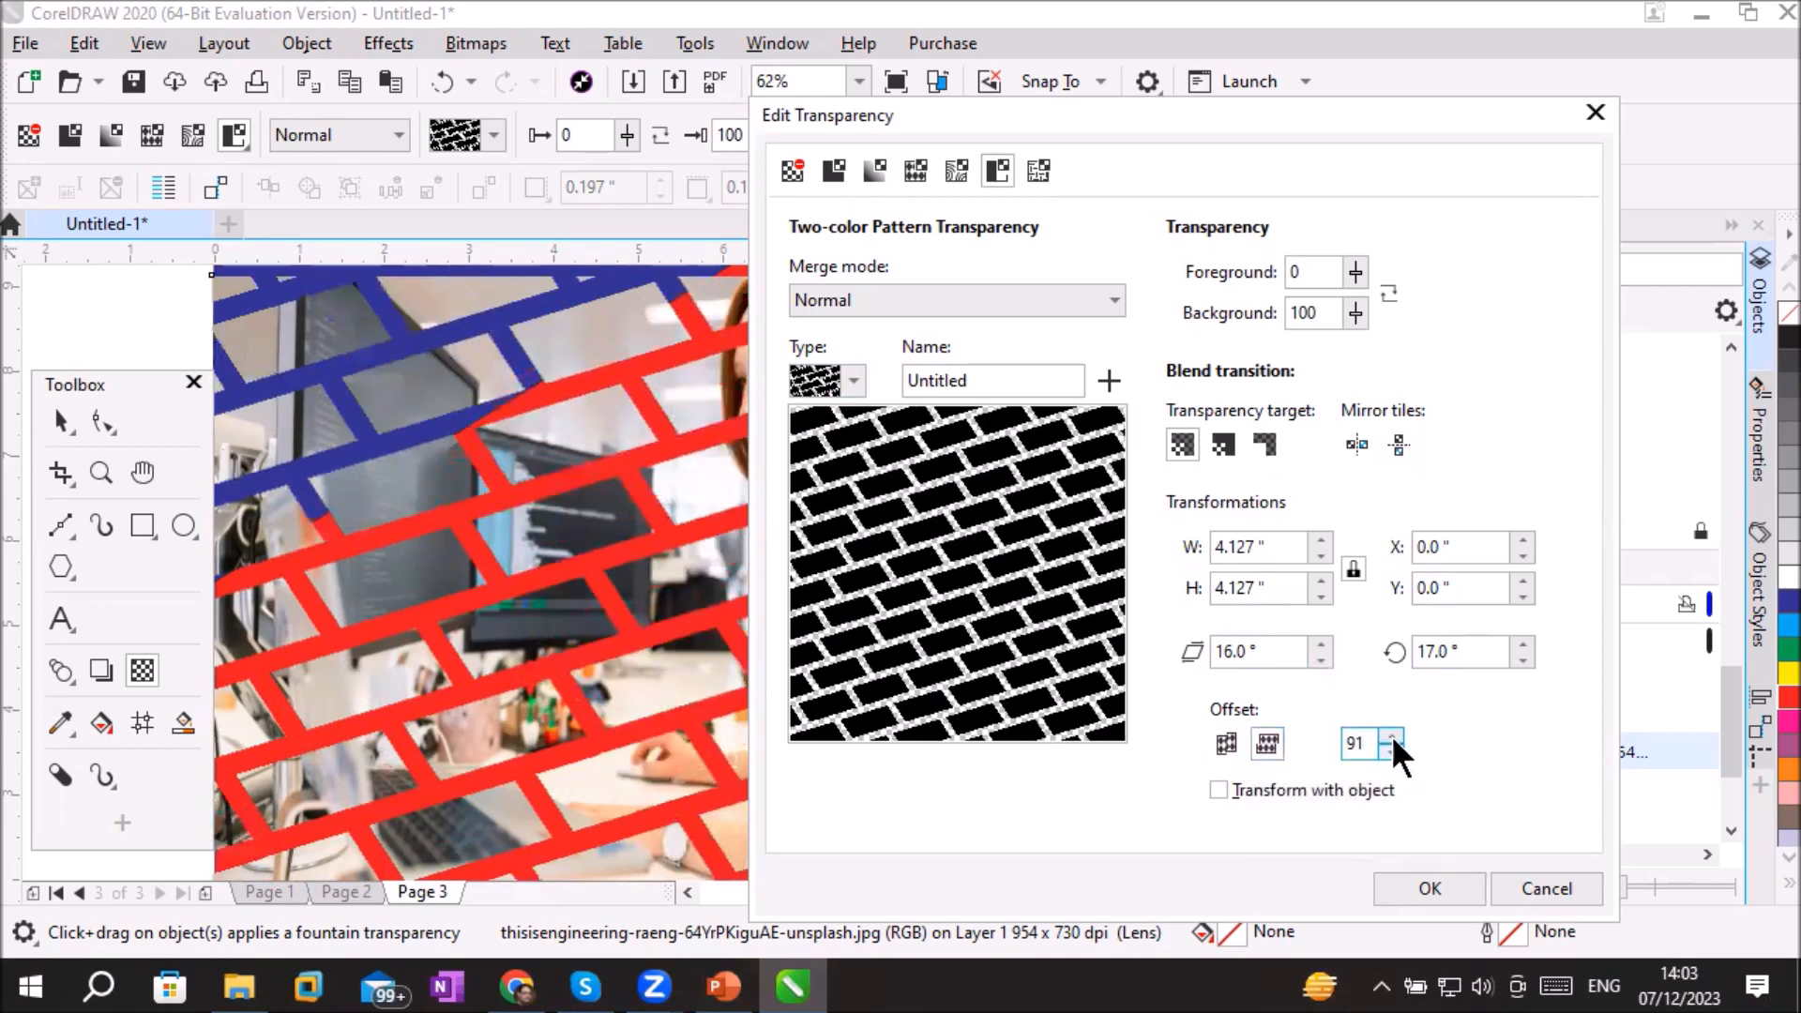
left_click(1392, 736)
left_click(1393, 736)
left_click(1392, 735)
left_click(1392, 736)
left_click(1392, 736)
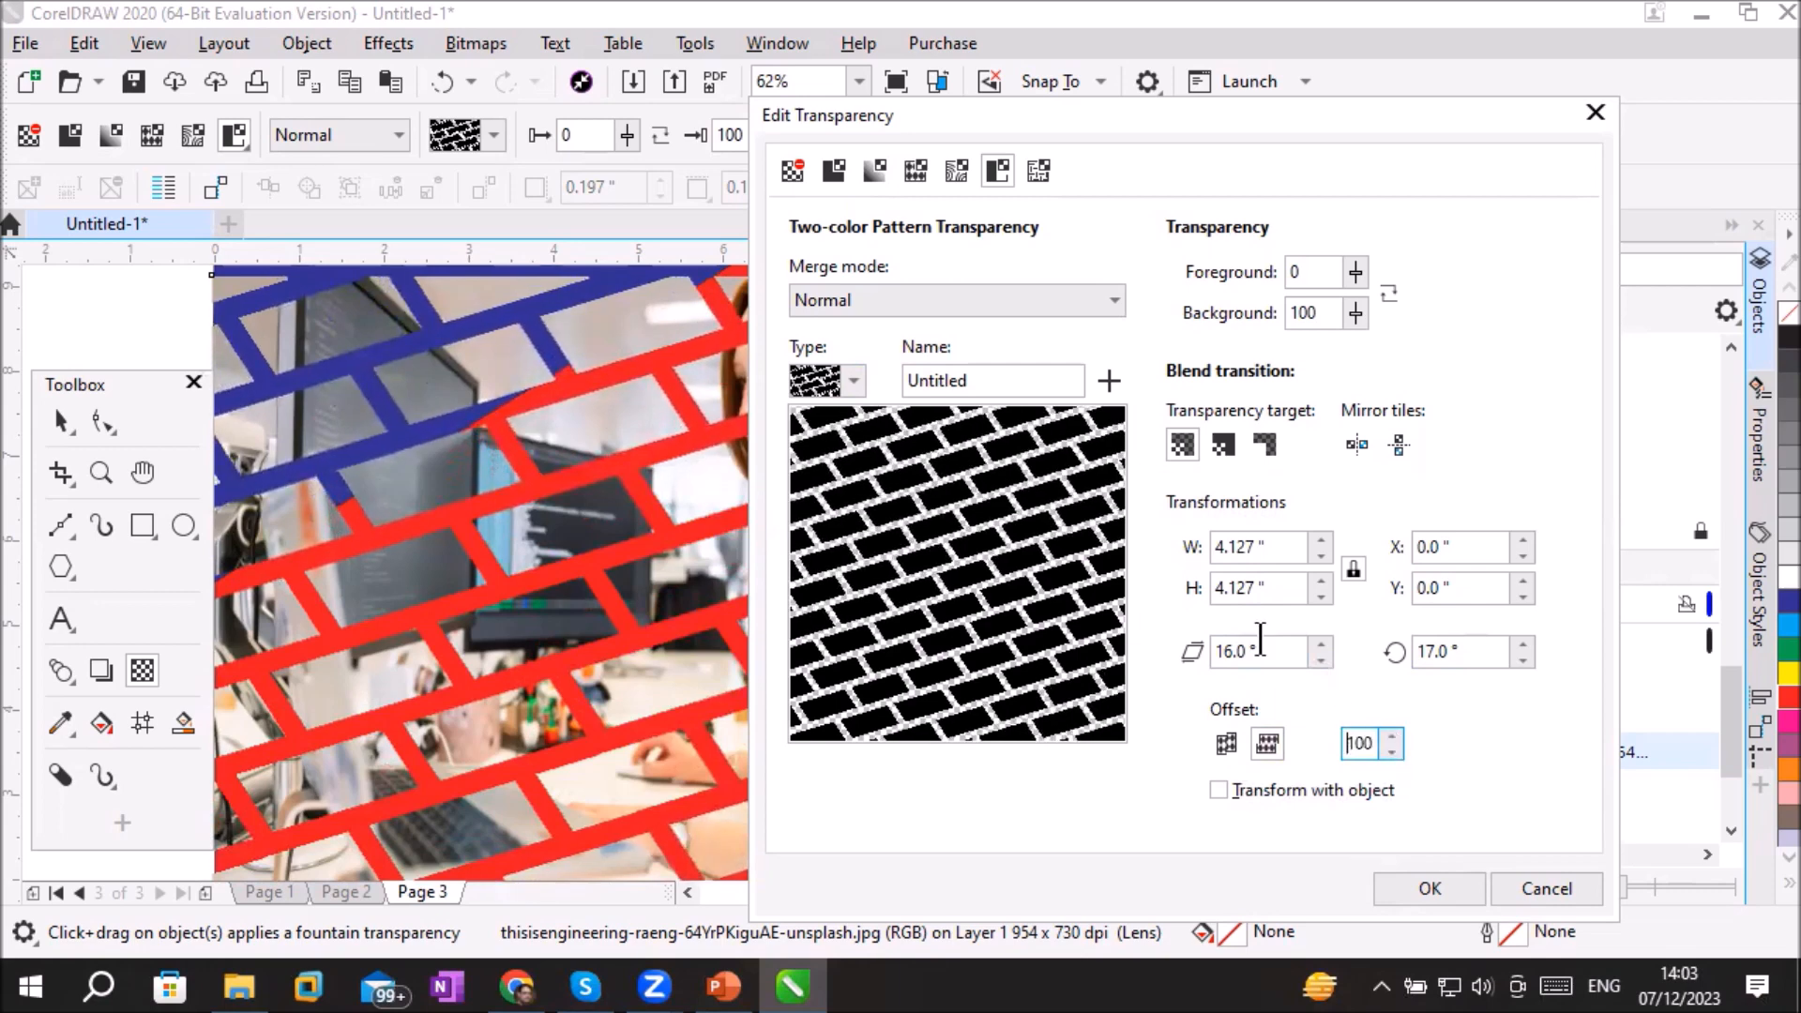
Step: Increase the brick pattern's X position to shift it horizontally, and apply the transparency settings to the photo
left_click(1526, 539)
left_click(1526, 539)
left_click(1526, 539)
left_click(1526, 539)
left_click(1526, 539)
left_click(1525, 538)
left_click(1526, 539)
left_click(1526, 538)
left_click(1526, 538)
left_click(1526, 538)
left_click(1526, 538)
left_click(1526, 539)
left_click(1526, 539)
left_click(1525, 539)
left_click(1525, 539)
left_click(1526, 538)
left_click(1526, 539)
left_click(1526, 539)
left_click(1526, 539)
left_click(1525, 539)
left_click(1526, 538)
left_click(1525, 538)
left_click(1433, 890)
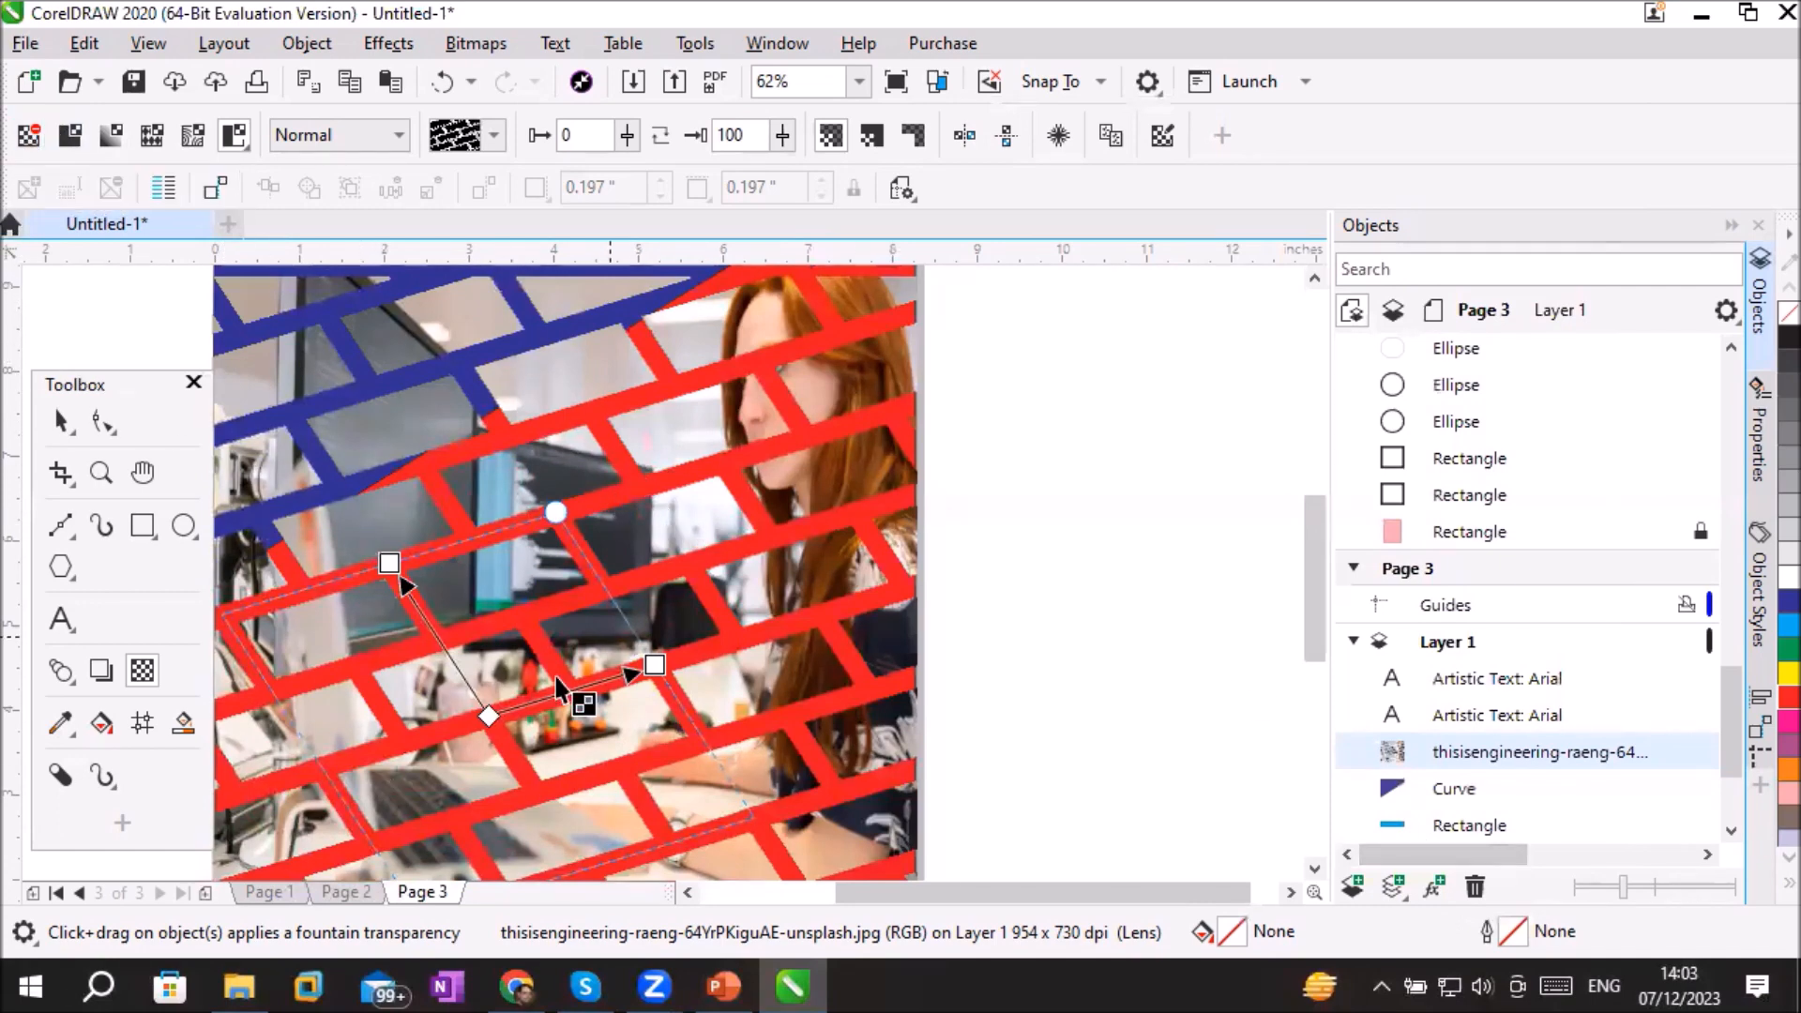
Step: Draw an ellipse about 2.8 by 3.7 inches in the empty area beside the photo and fill it with green
left_click(184, 526)
left_click_drag(1001, 378, 1238, 694)
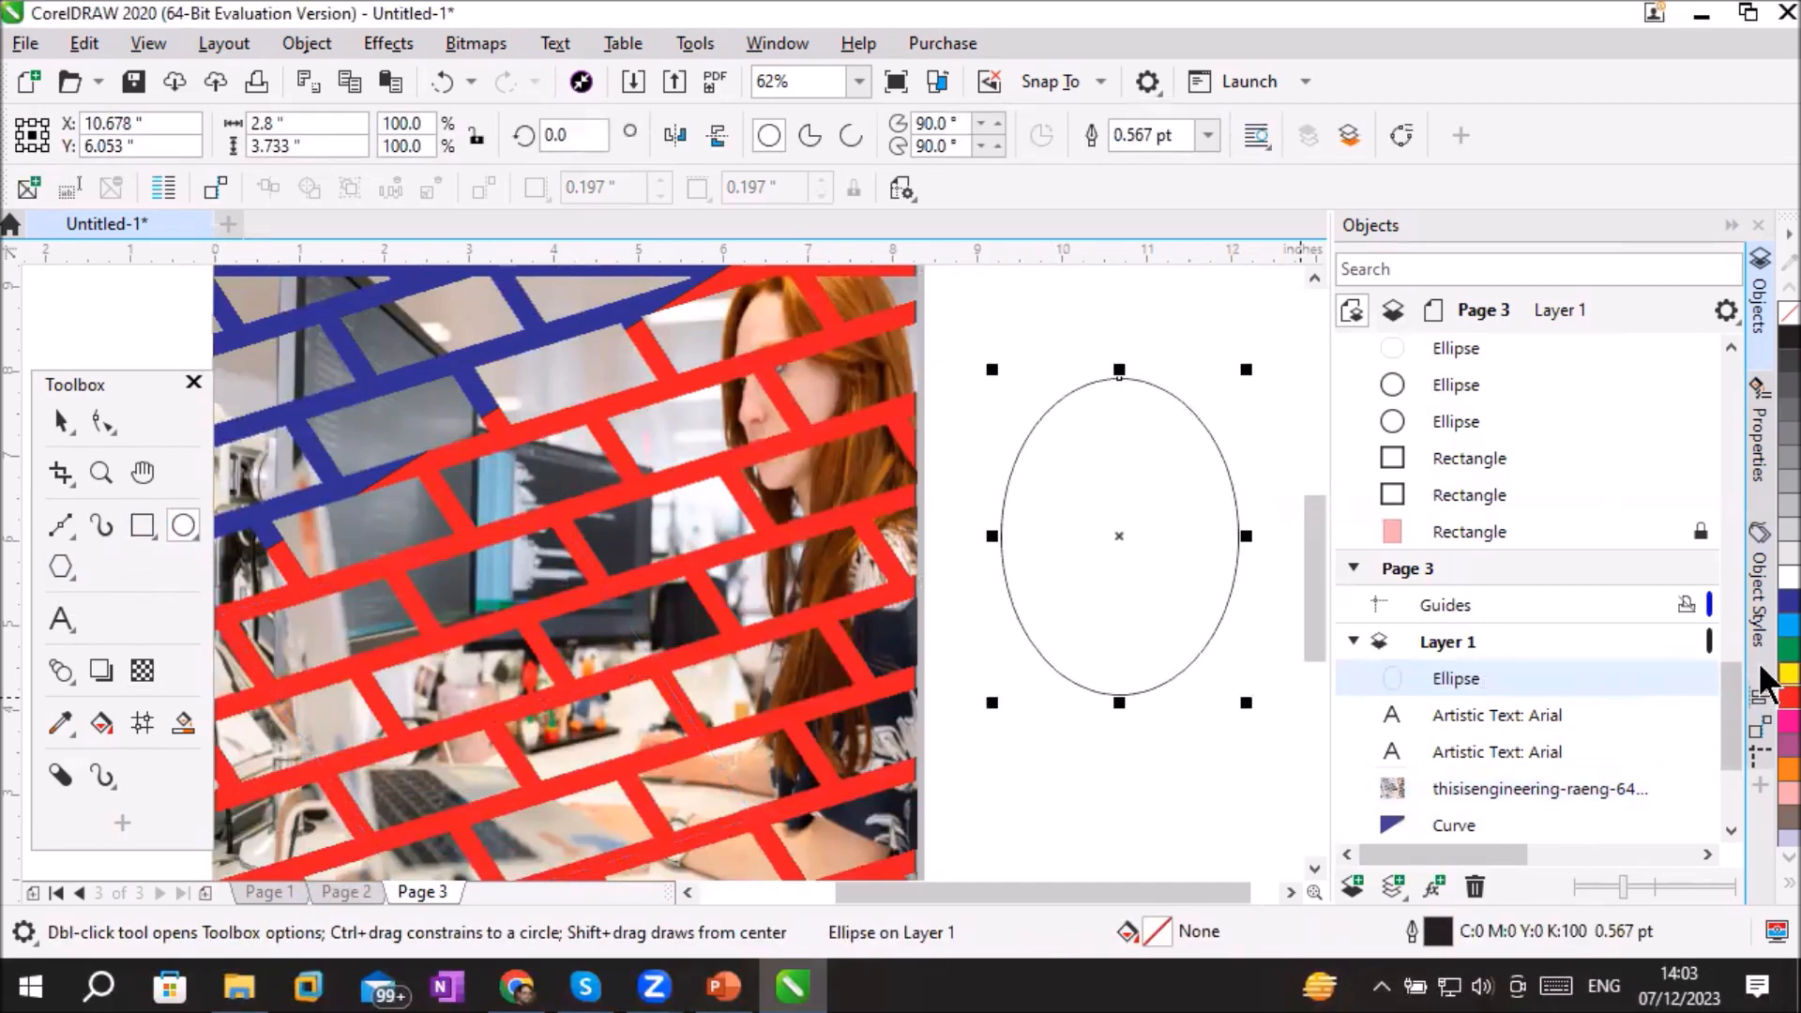
left_click(1788, 651)
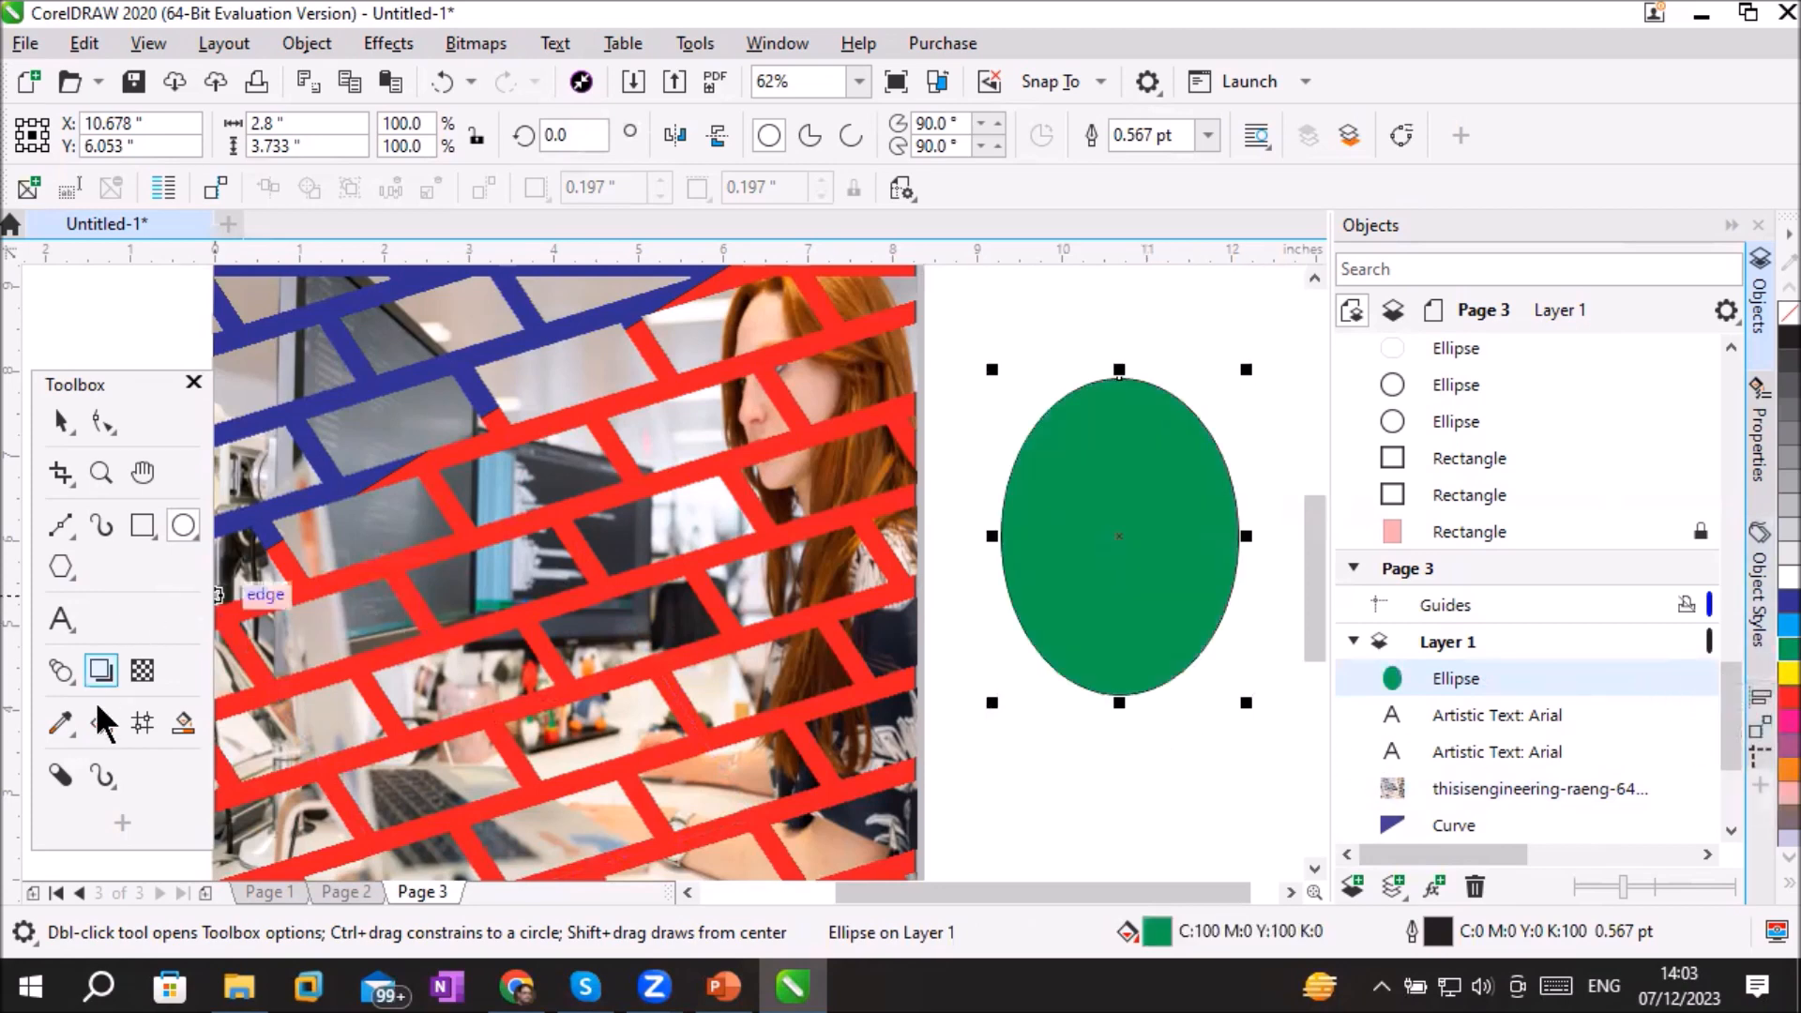
Step: Copy the photo's brick pattern transparency onto the green ellipse, and remove the transparency from it again
left_click(139, 674)
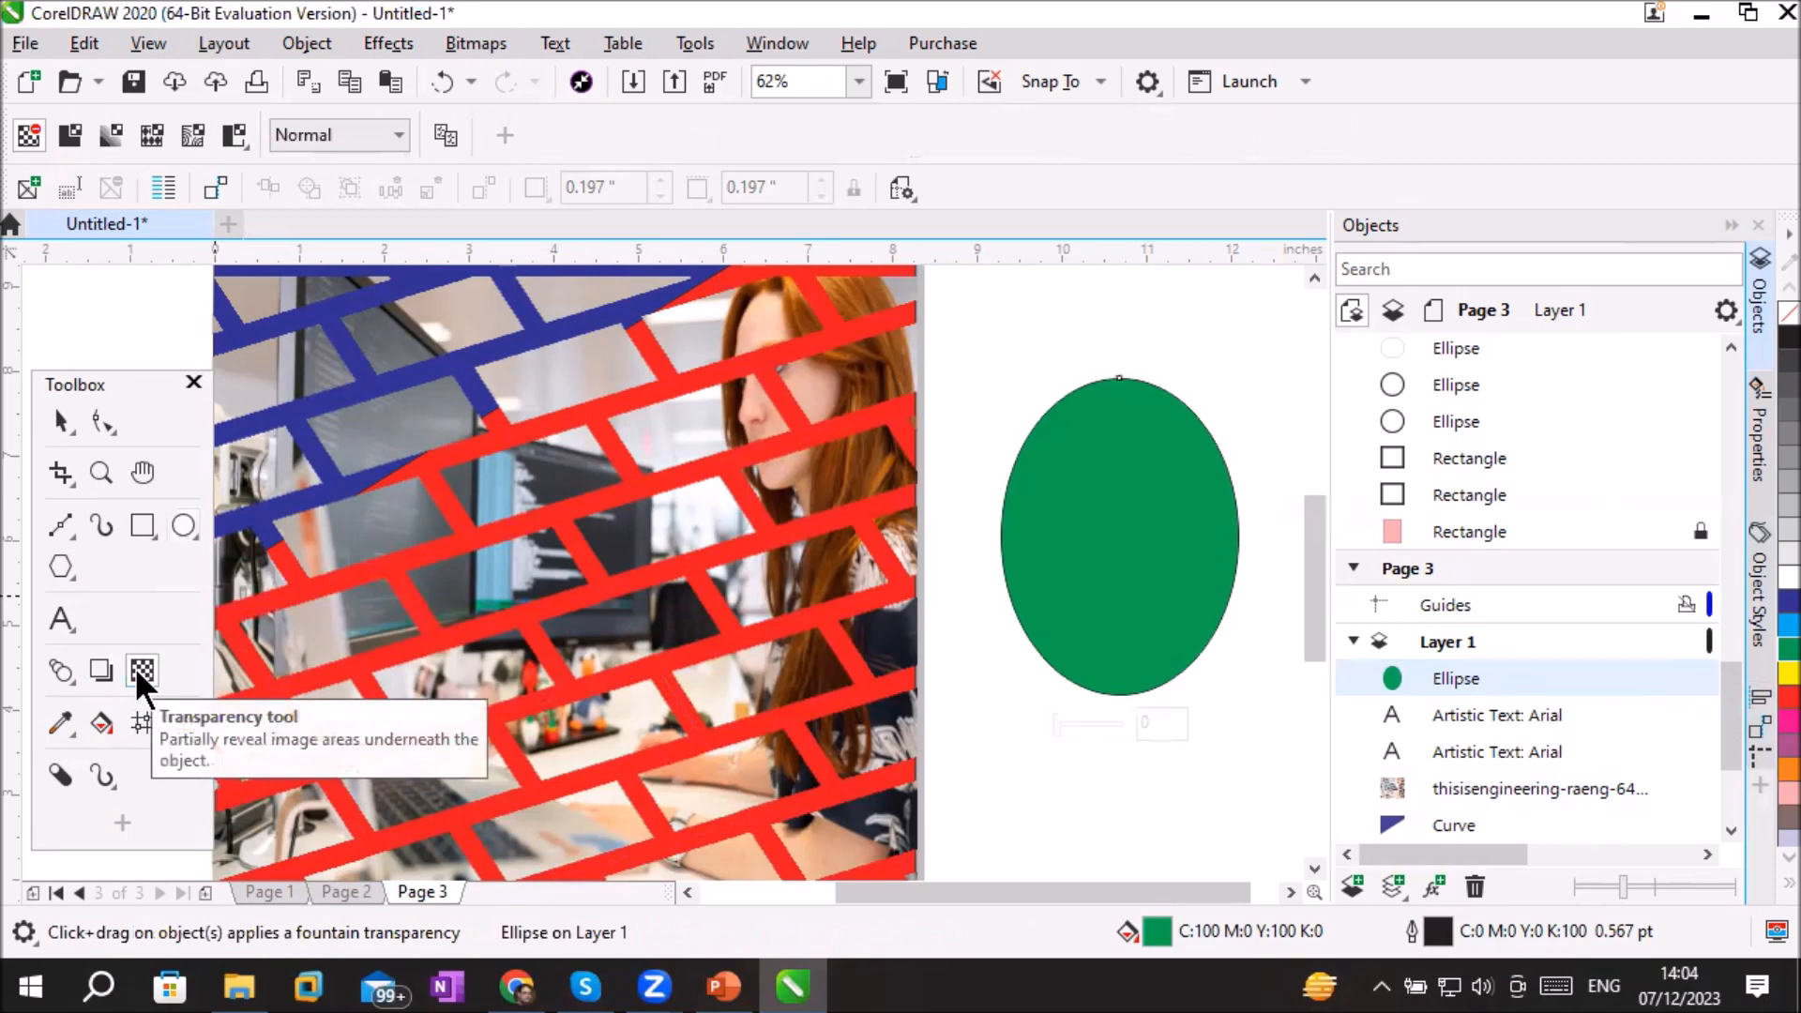
left_click(444, 134)
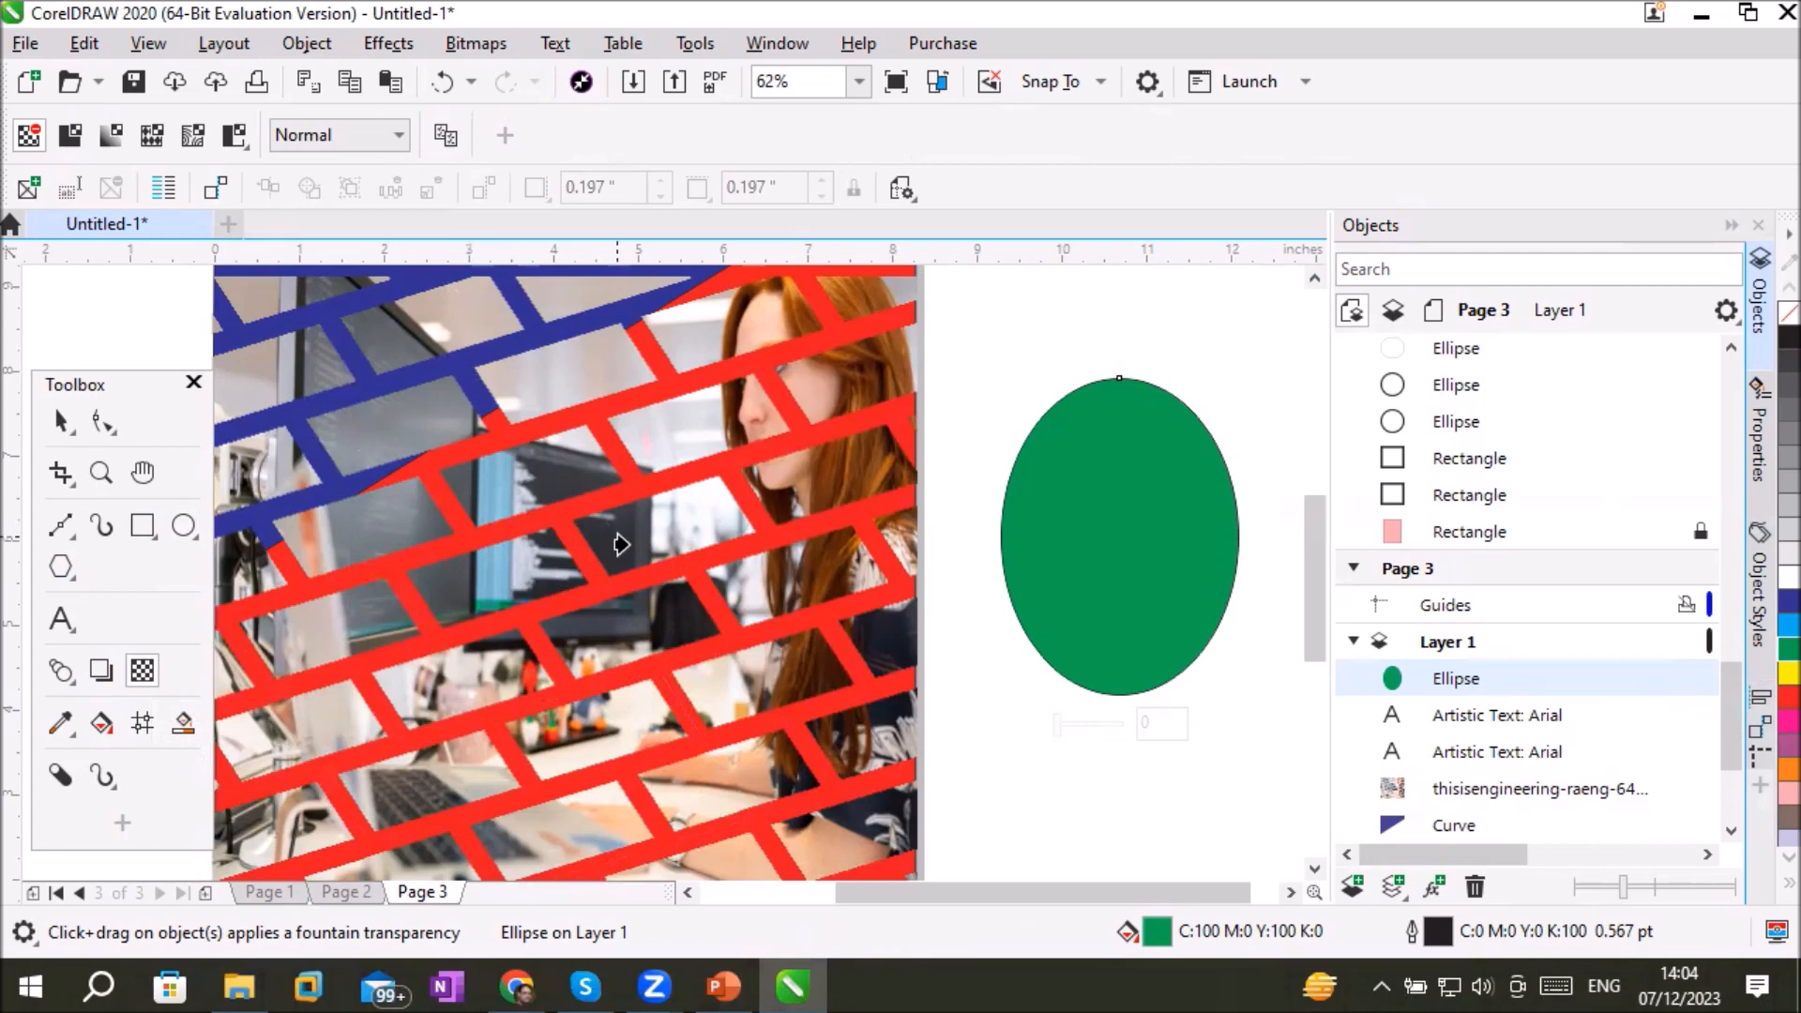
left_click(585, 516)
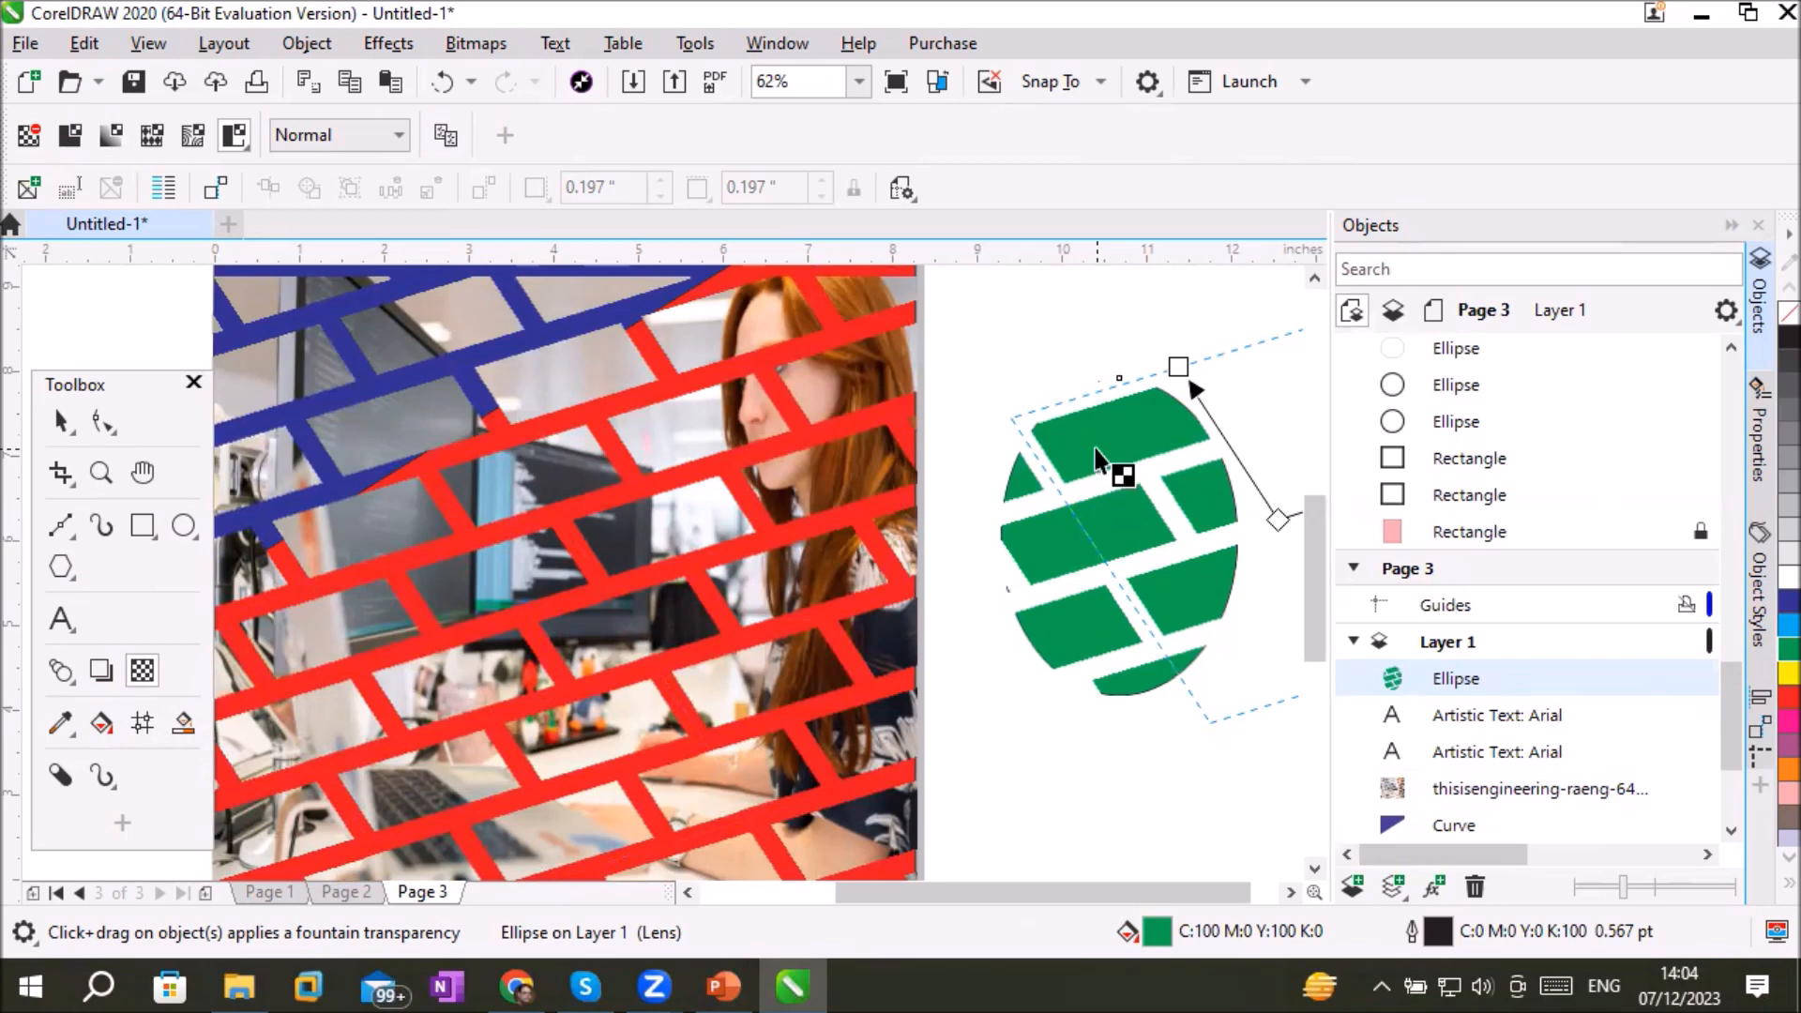
left_click(30, 136)
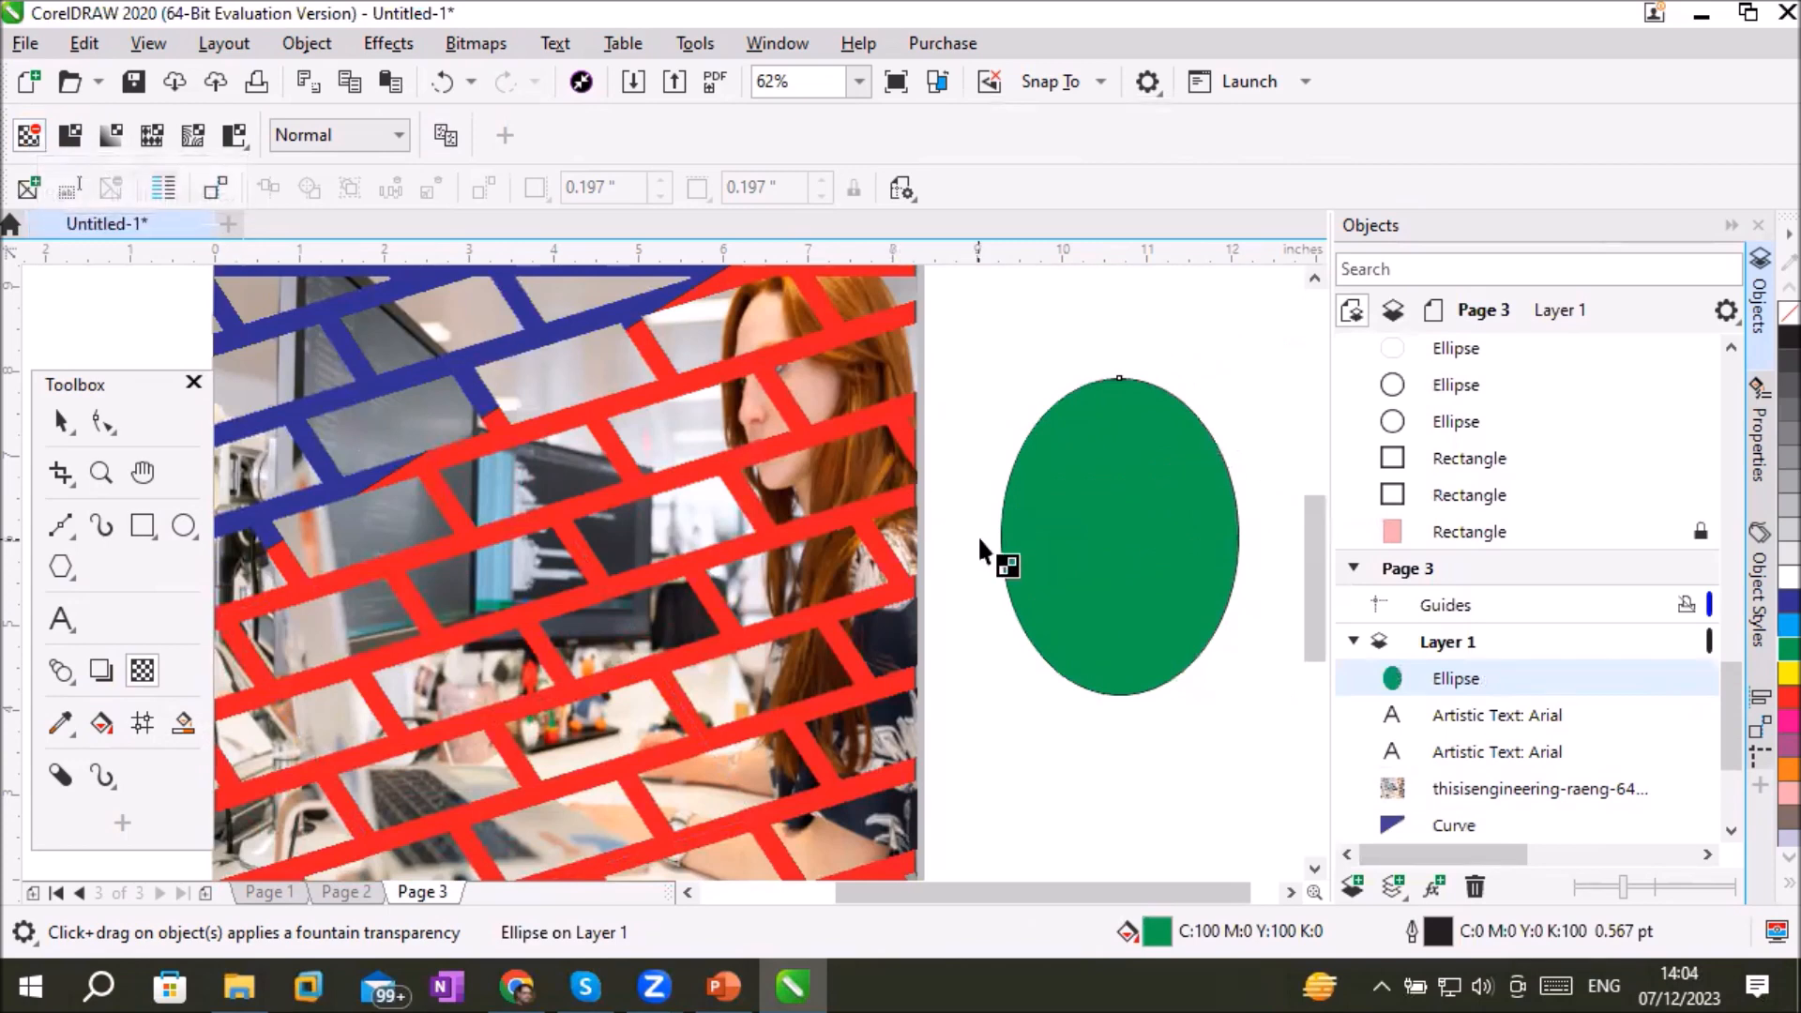
Step: Apply a linear fountain transparency to the green ellipse and reposition its start and end nodes to an angle of about 67.3°
left_click_drag(1044, 537, 796, 542)
key("ctrl+z")
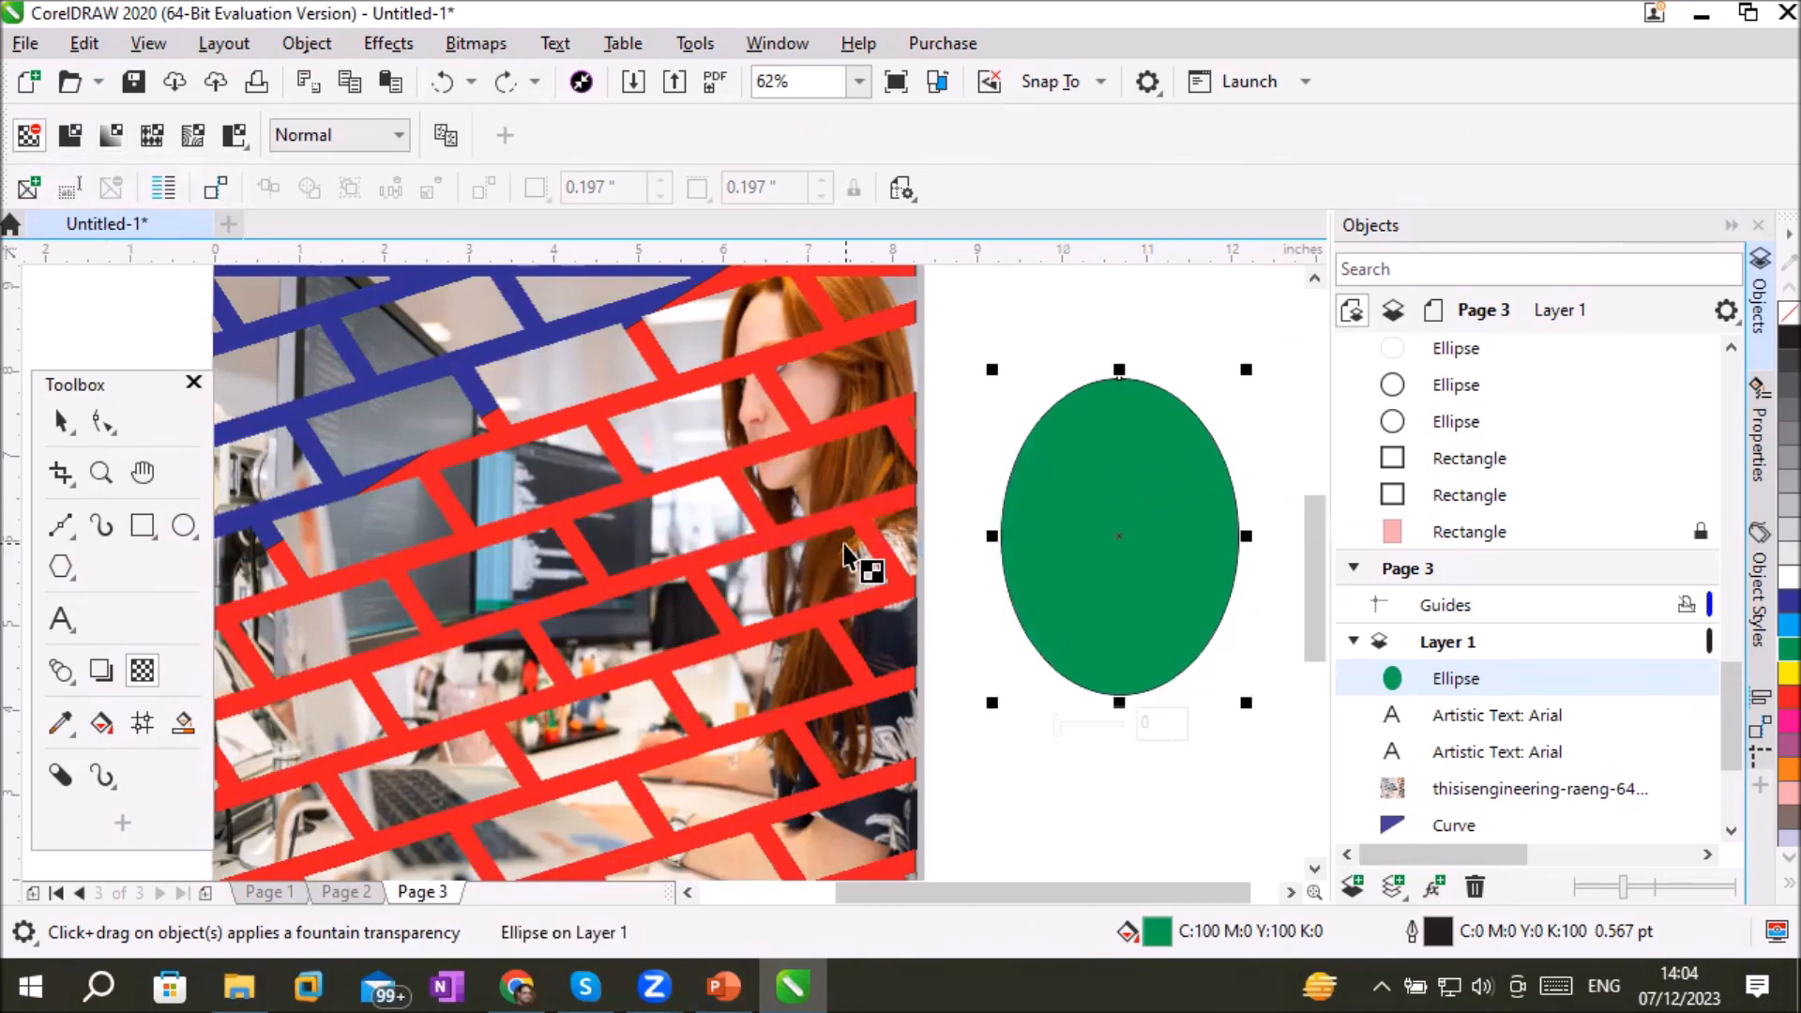
left_click(1293, 896)
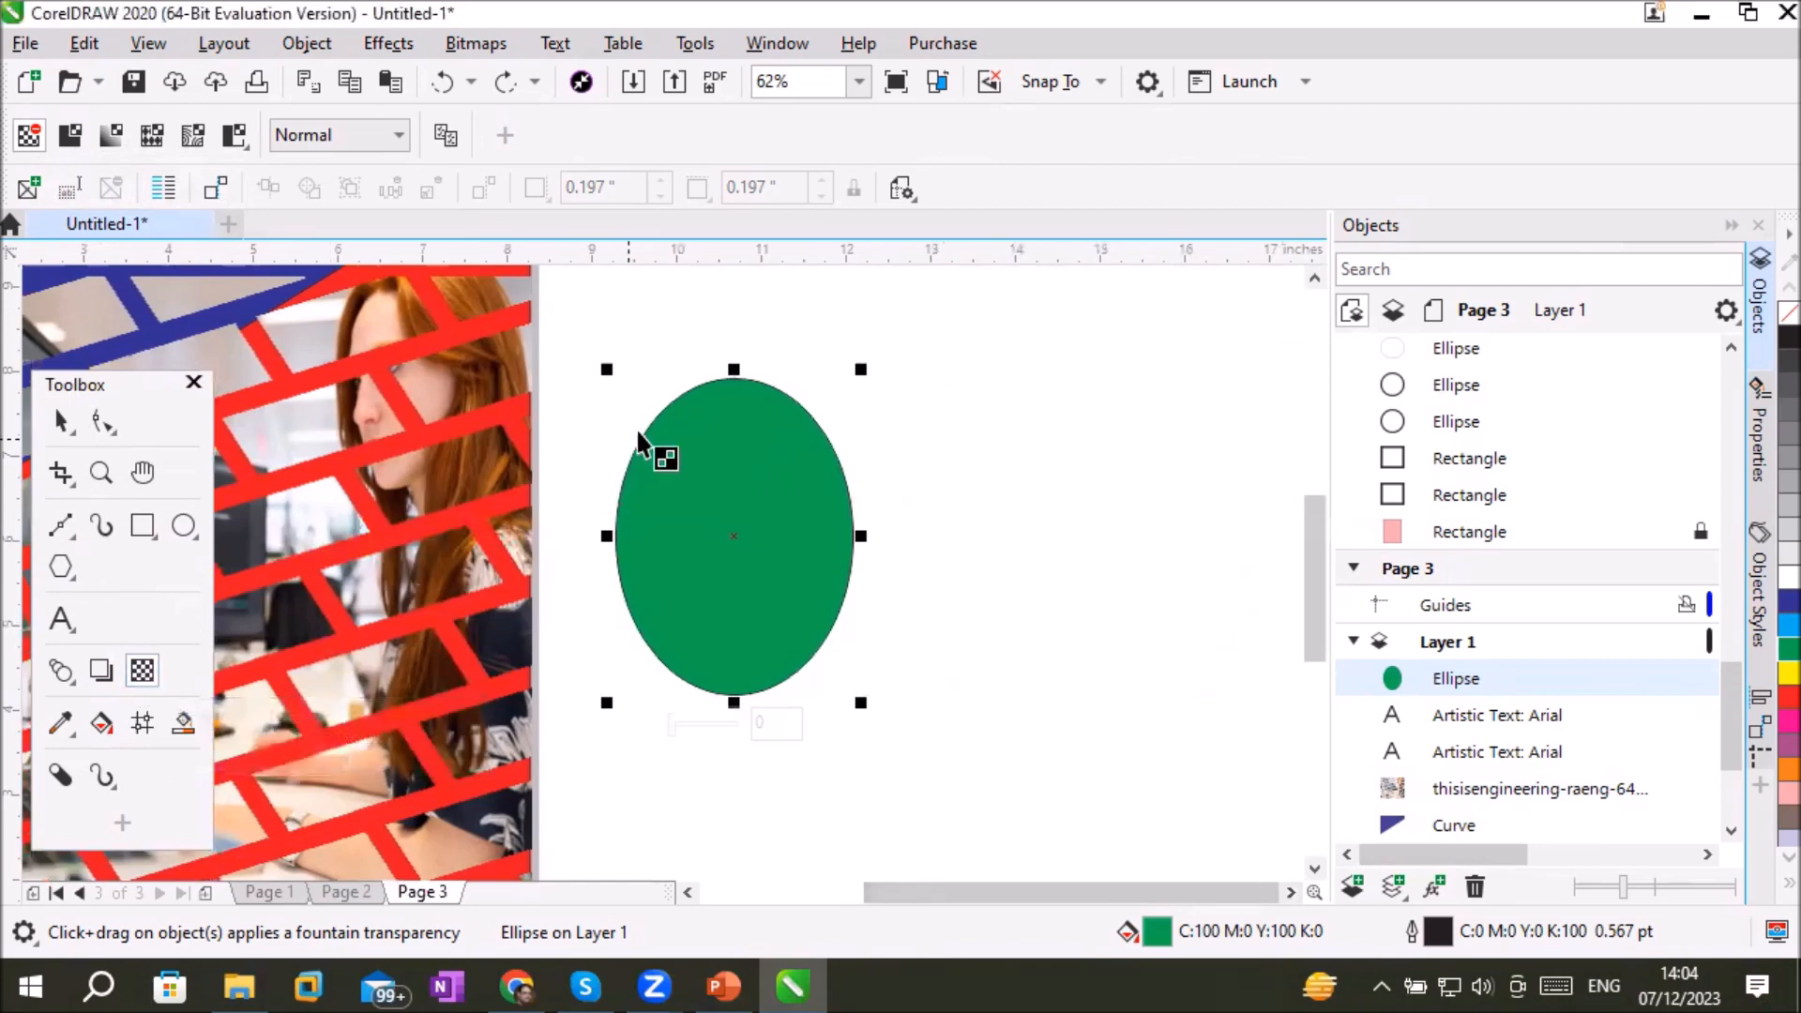
left_click_drag(667, 419, 807, 582)
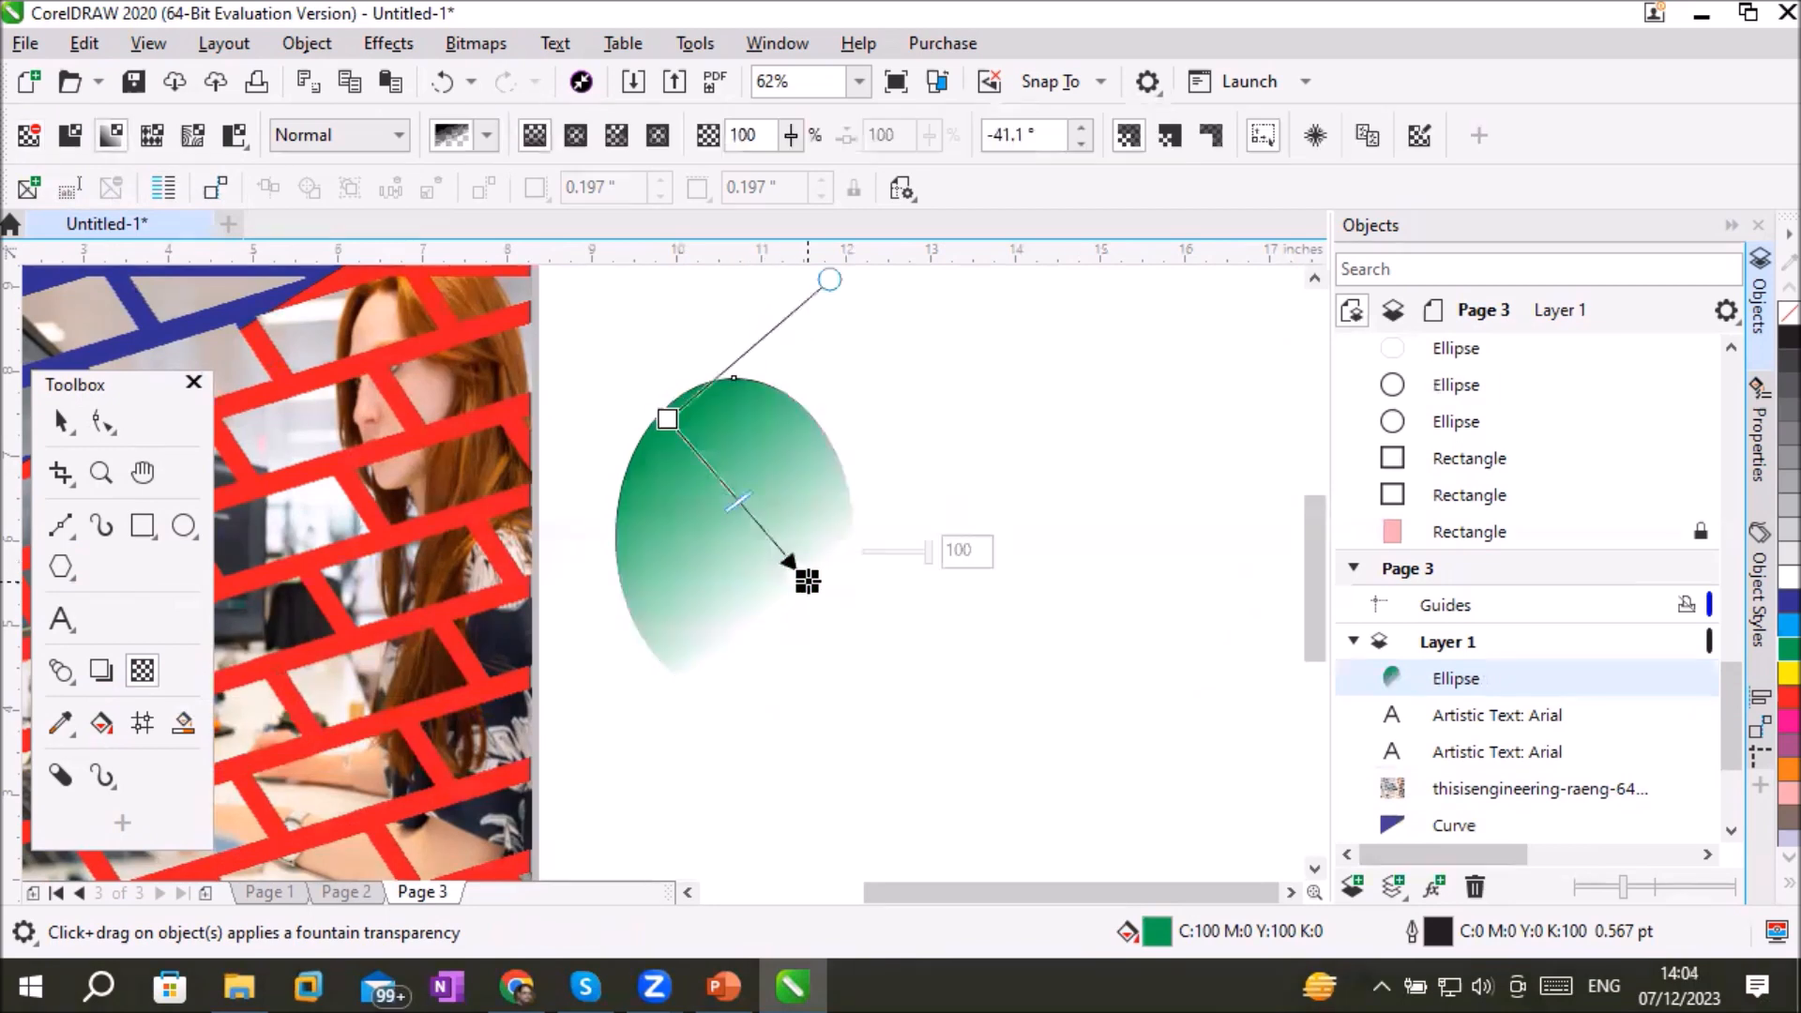
left_click_drag(807, 581, 883, 361)
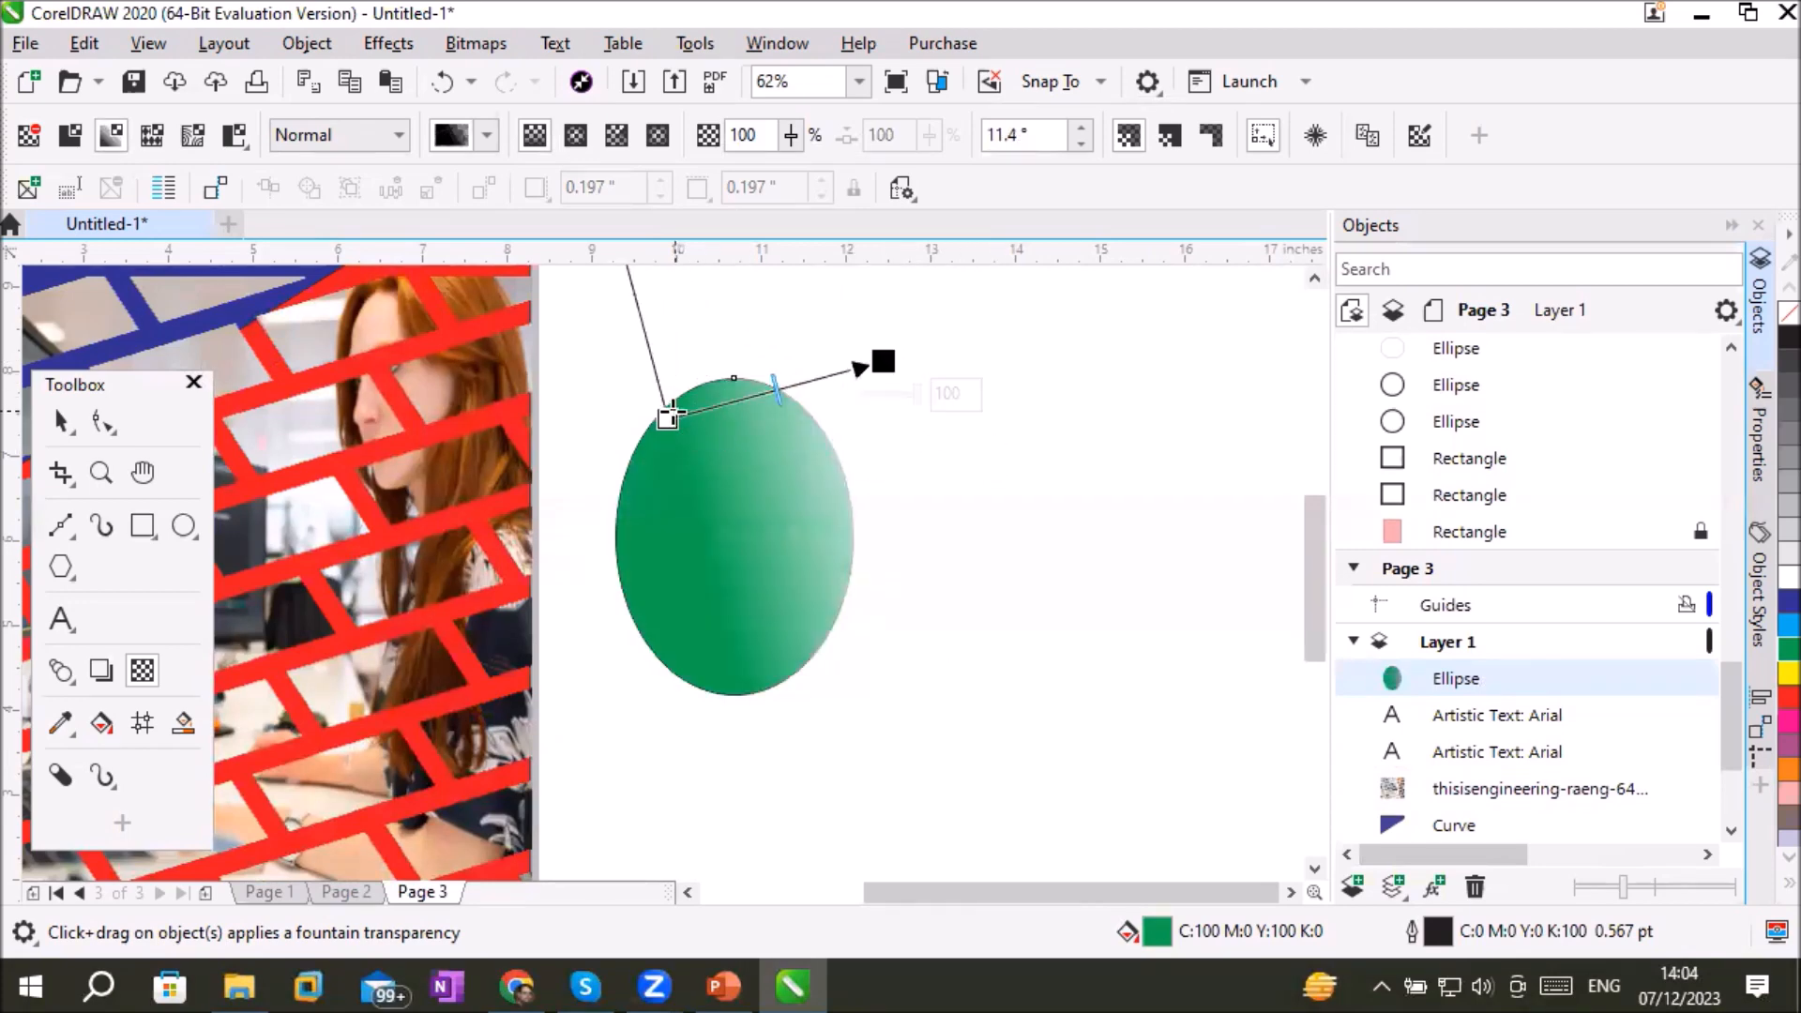
left_click_drag(667, 419, 784, 681)
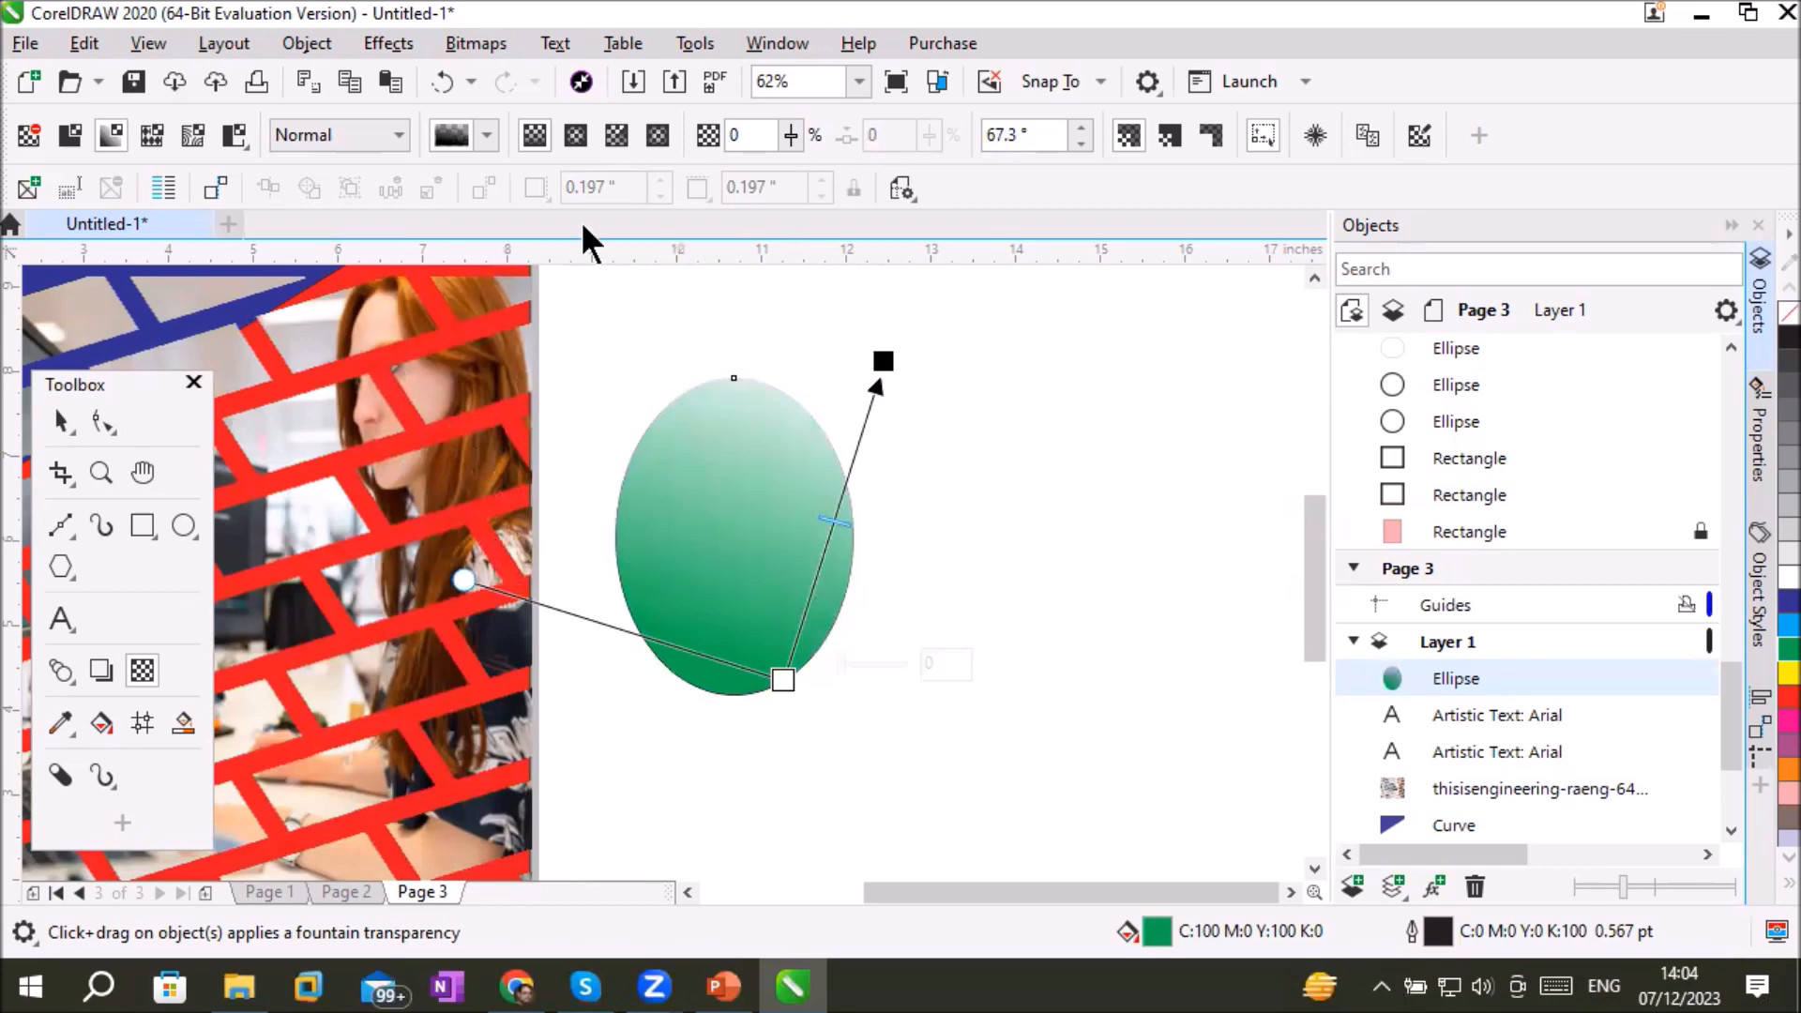
Step: Switch the ellipse's fountain transparency through the elliptical and conical types to the rectangular type
left_click(575, 136)
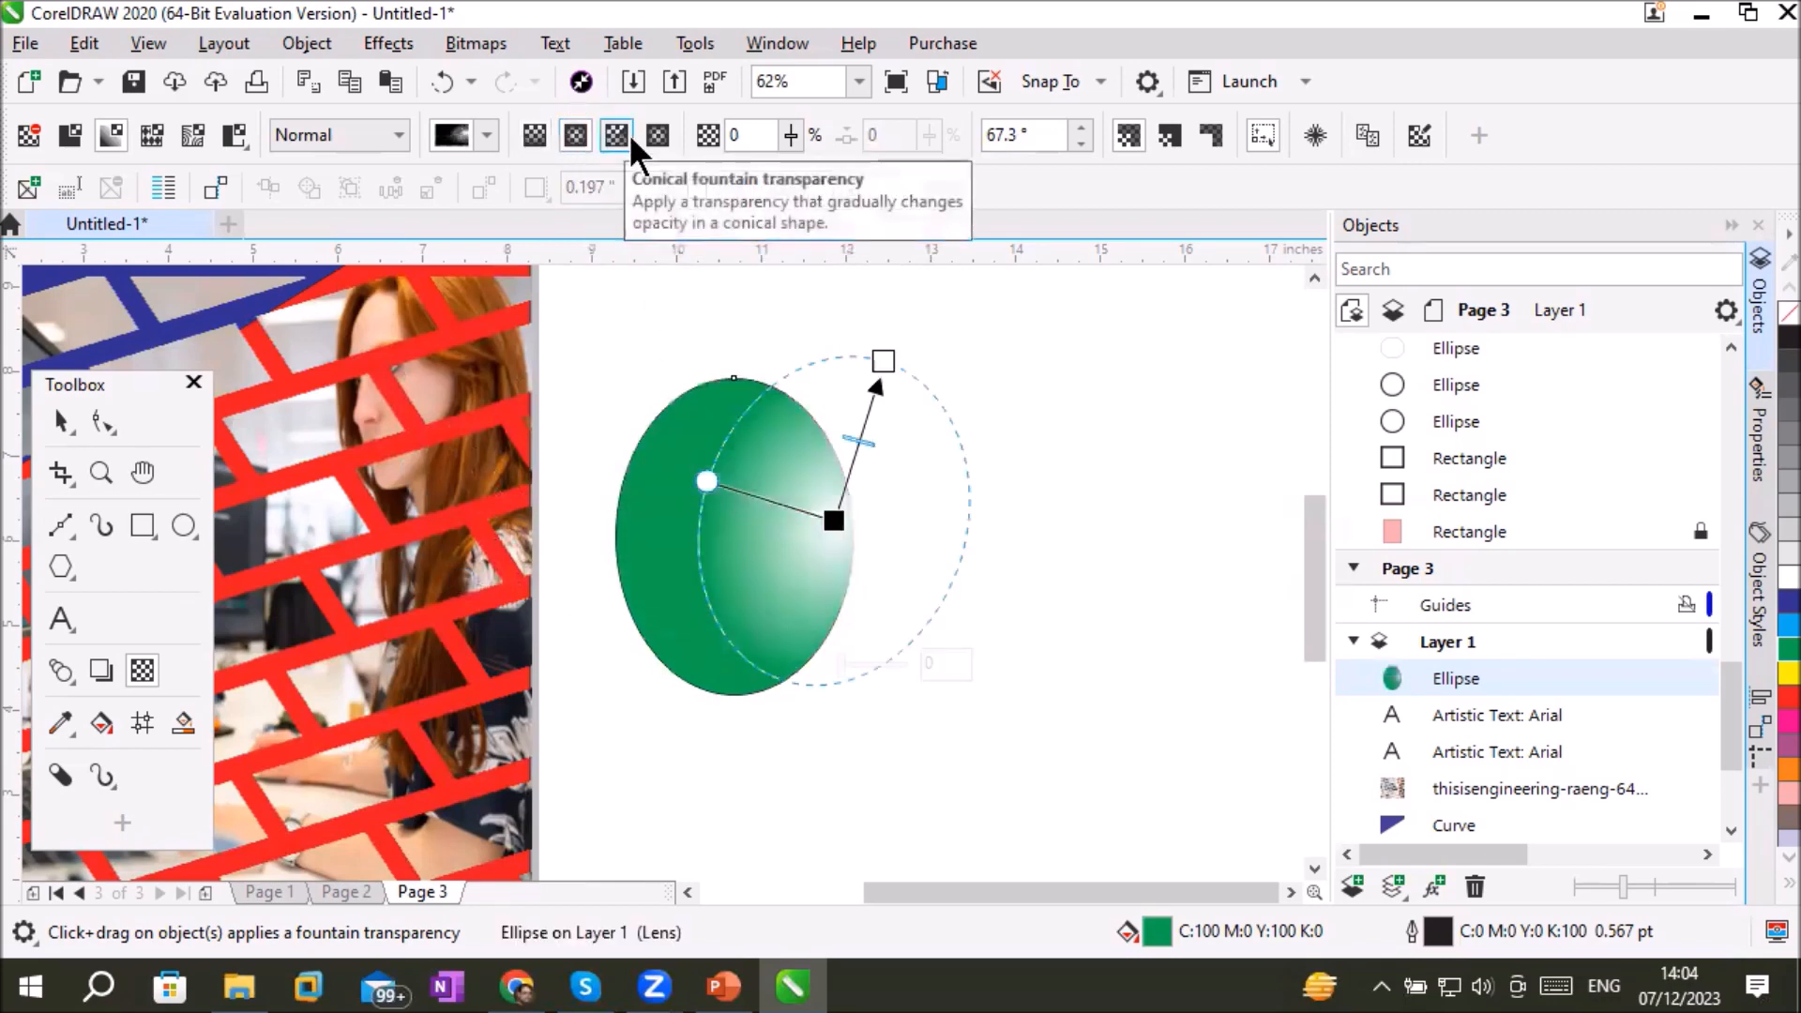
left_click(625, 137)
left_click(657, 137)
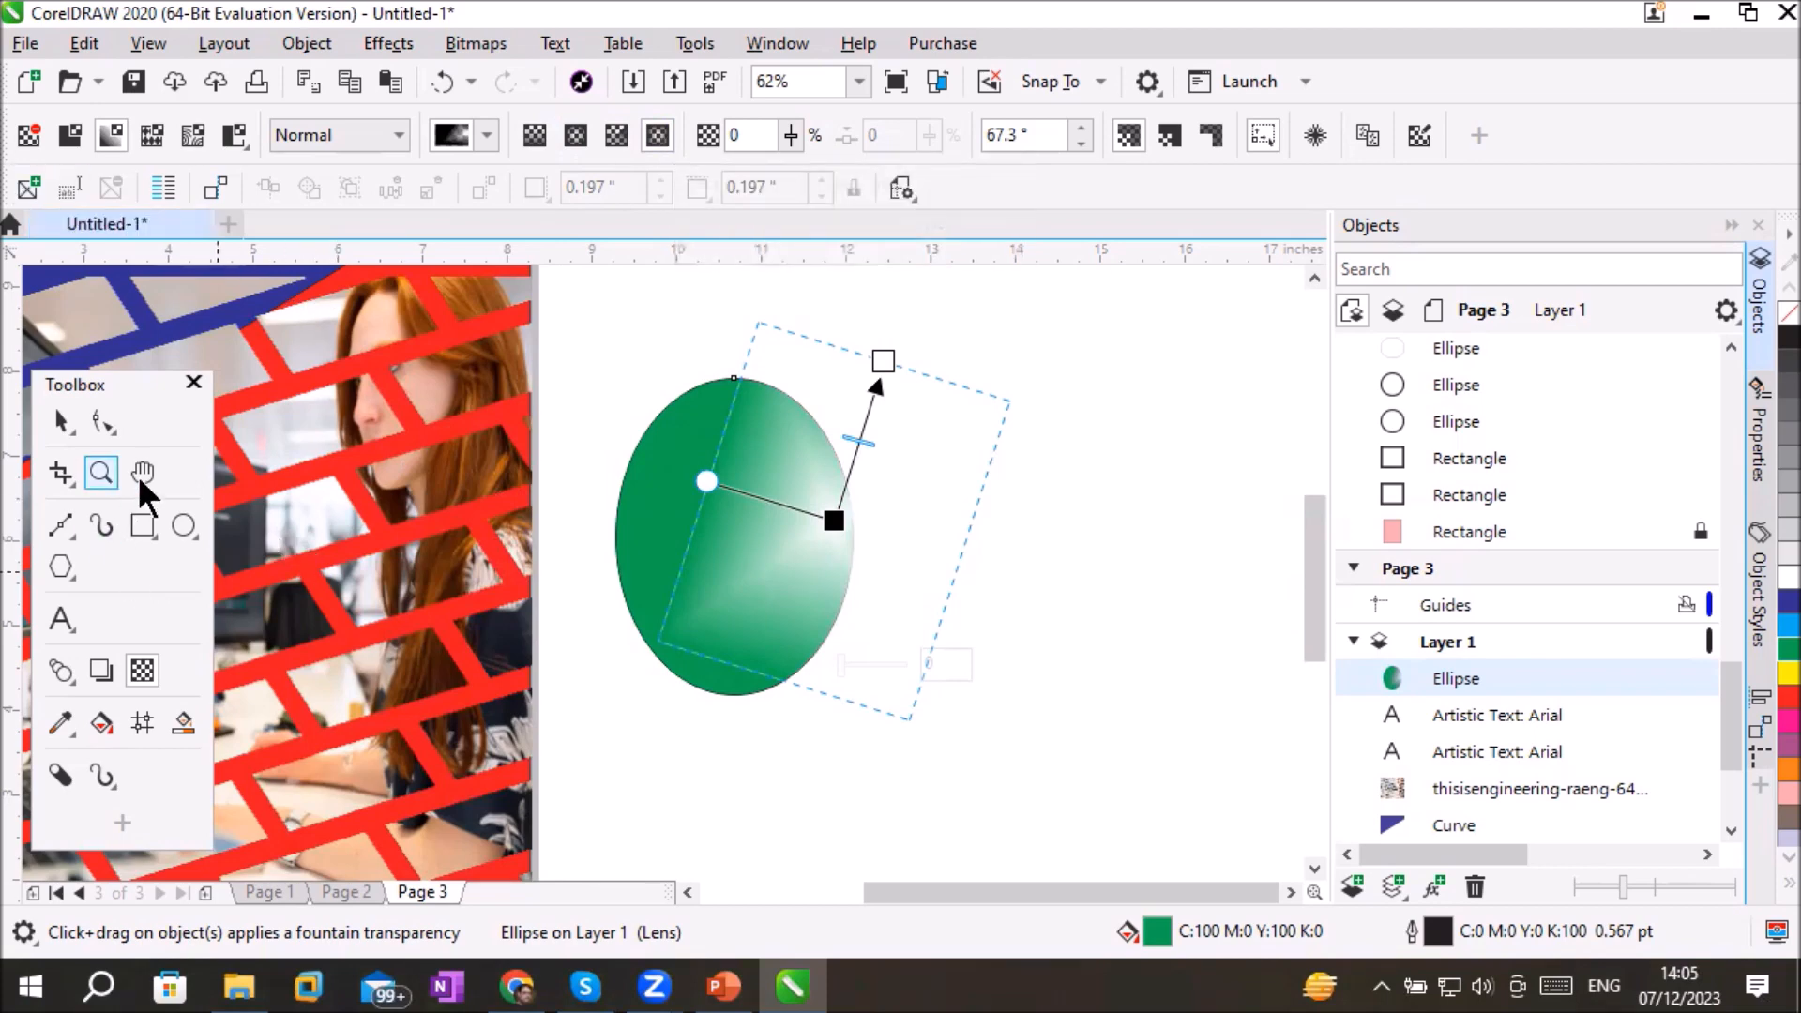
Step: Move the floating Toolbox over the photo, closer to the green ellipse
left_click(100, 380)
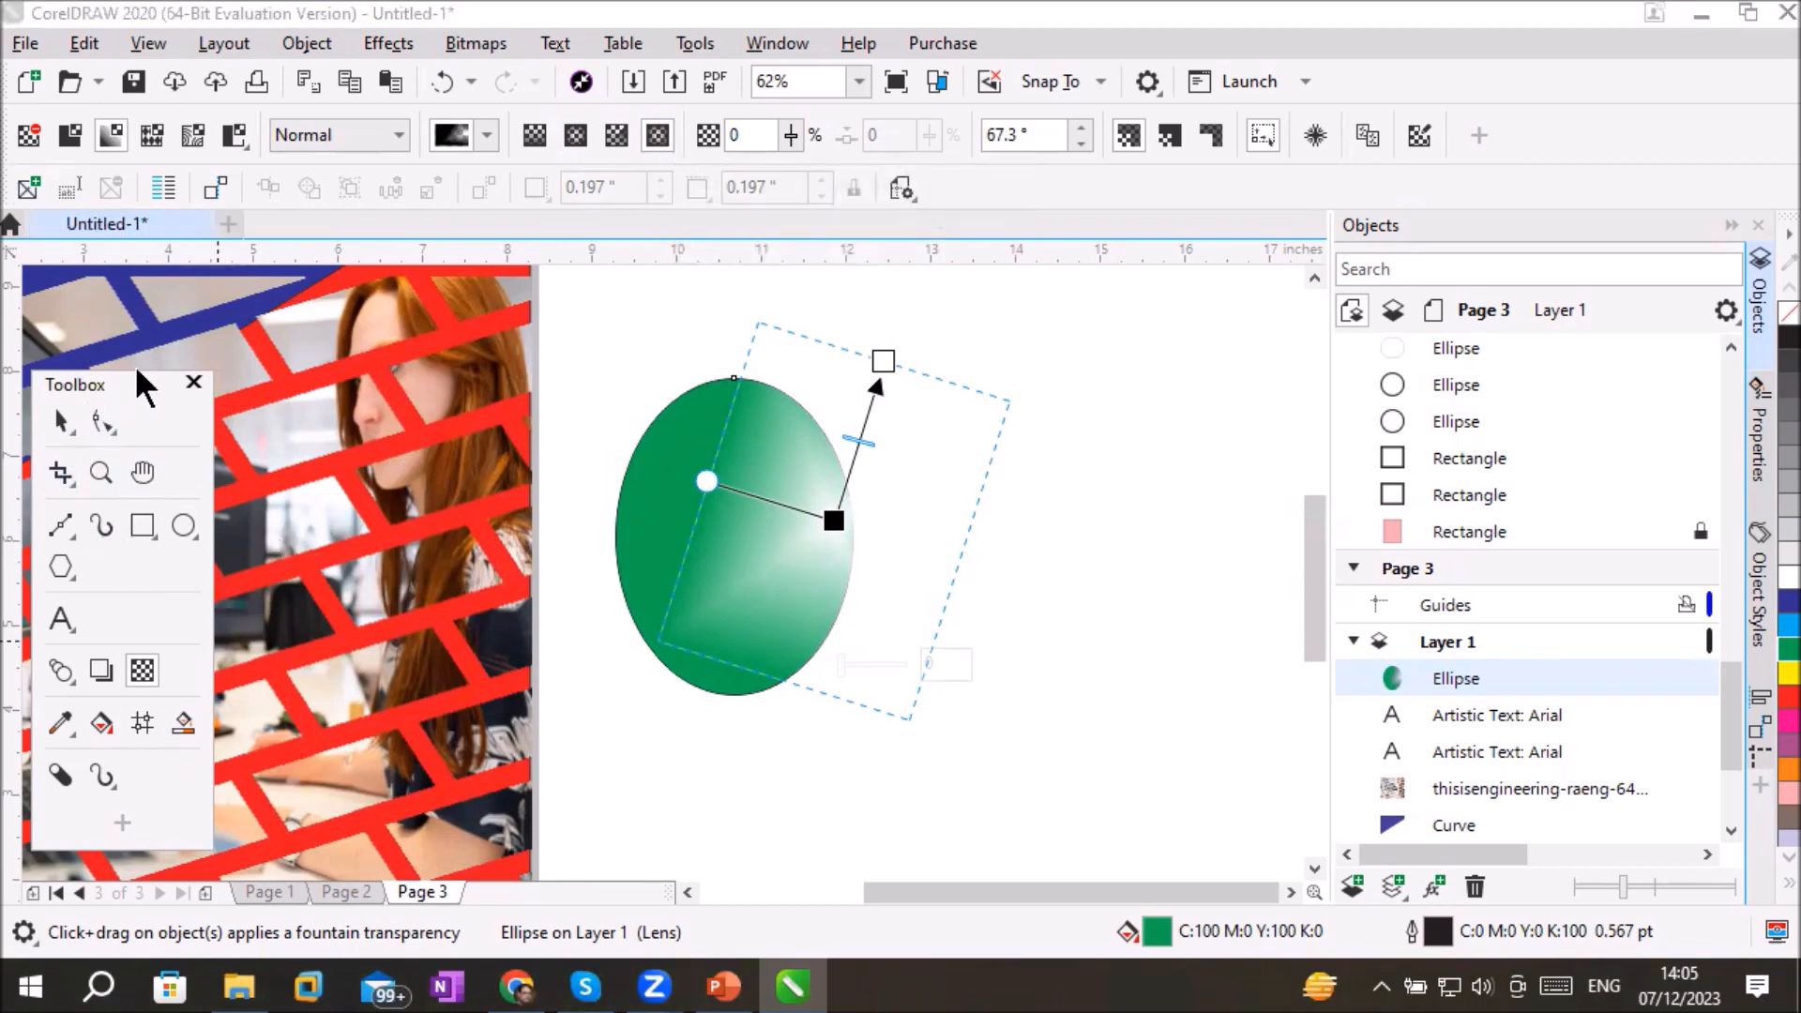
left_click_drag(138, 372, 326, 358)
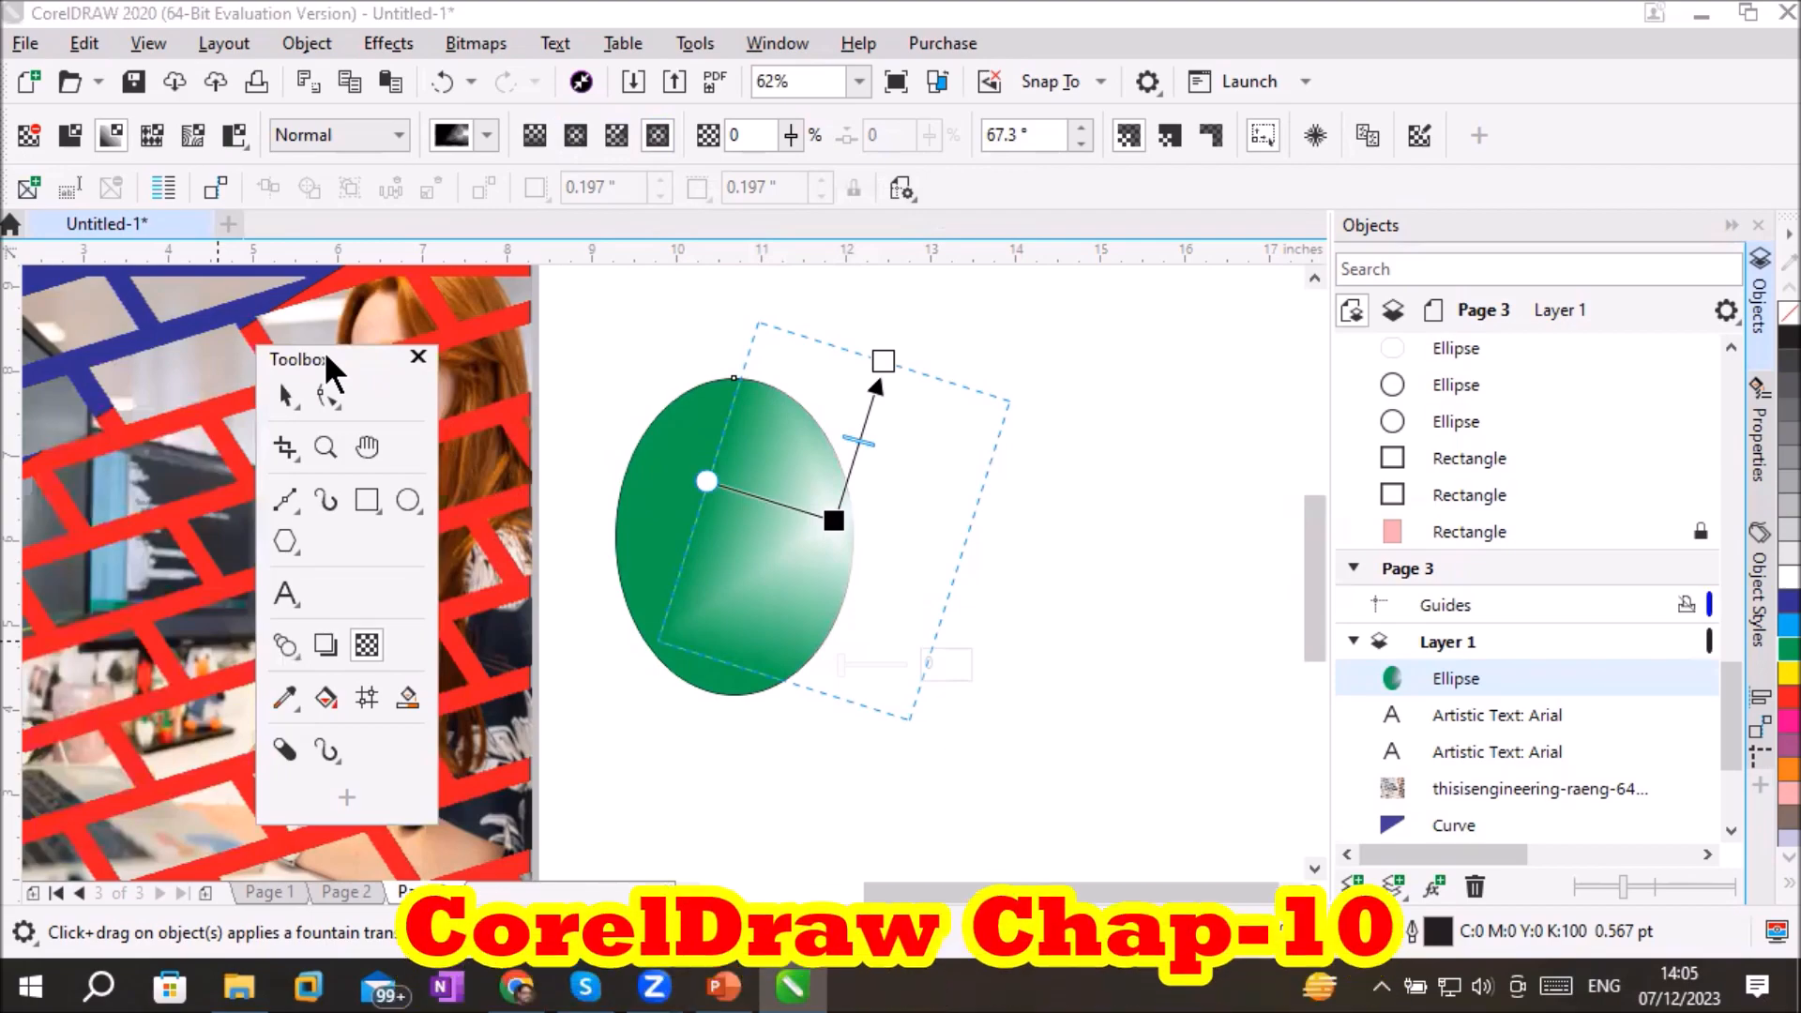